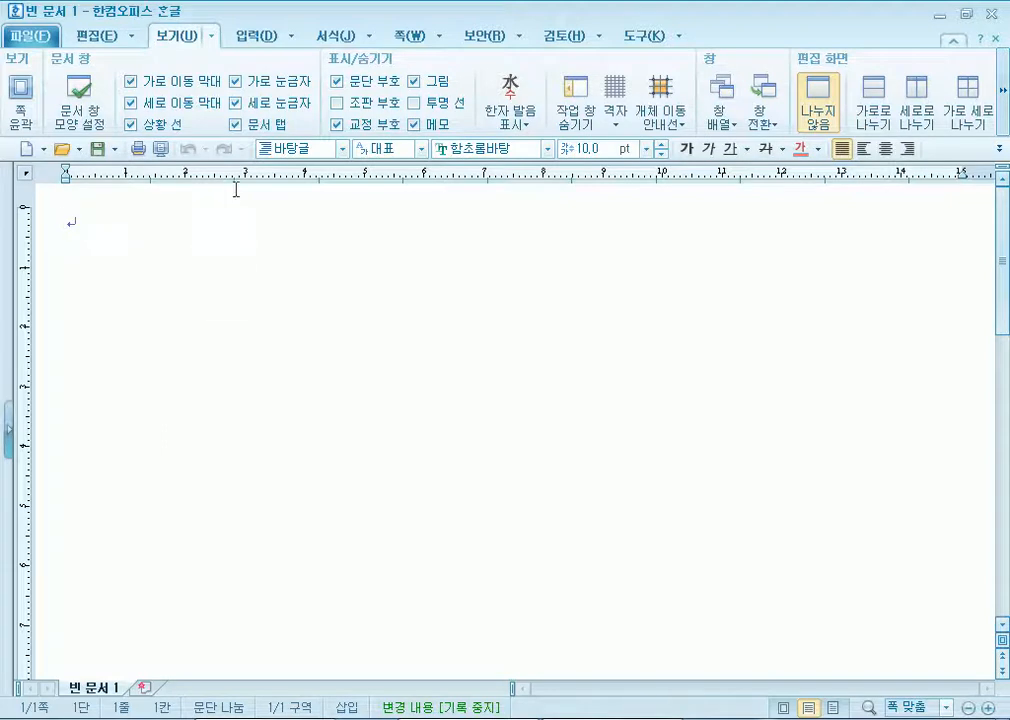
Open the equation editor for a new equation and set its display zoom to 500 %.
left_click(243, 37)
left_click(409, 100)
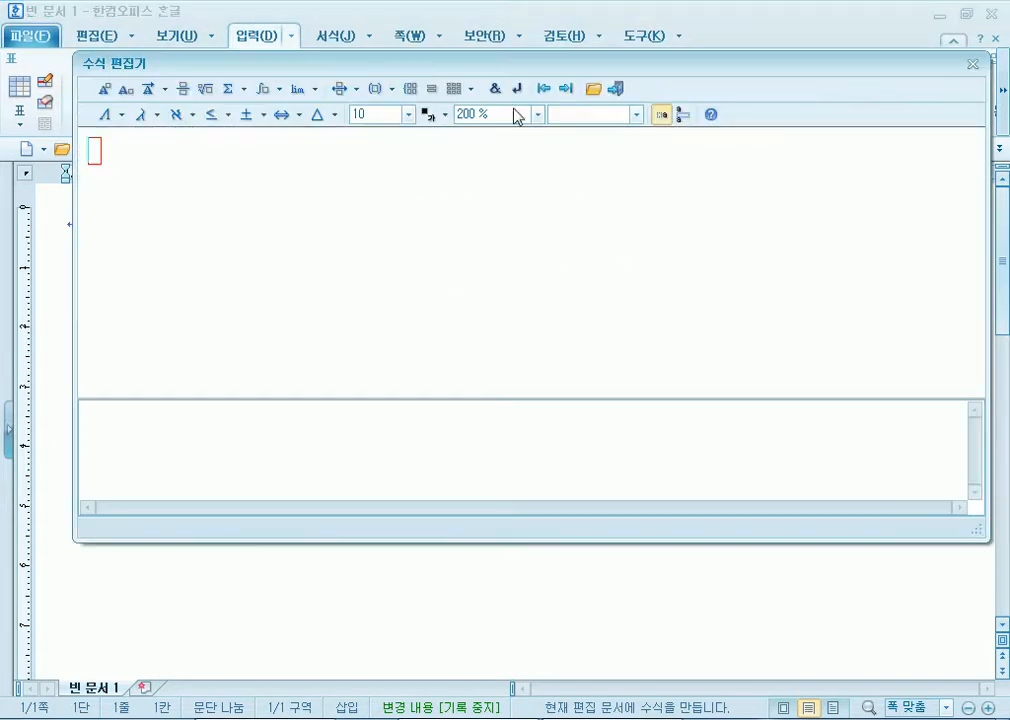
left_click(537, 117)
left_click(514, 203)
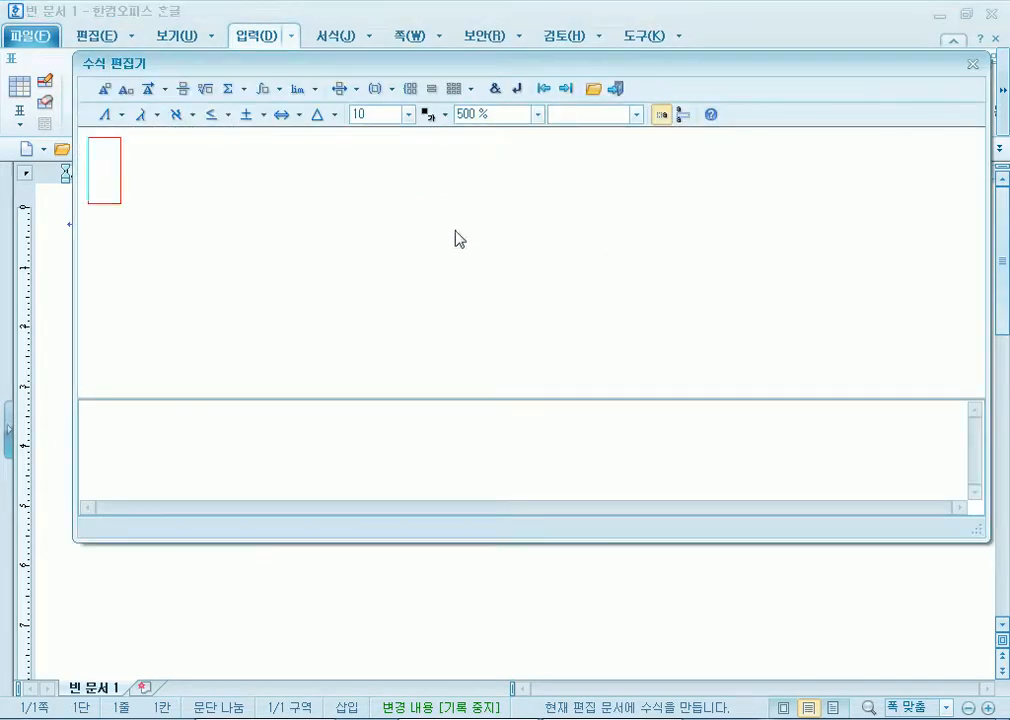
Enter (a`b`c) as a plain bracketed expression in the equation, and delete the whole expression.
type("(a`b`c)")
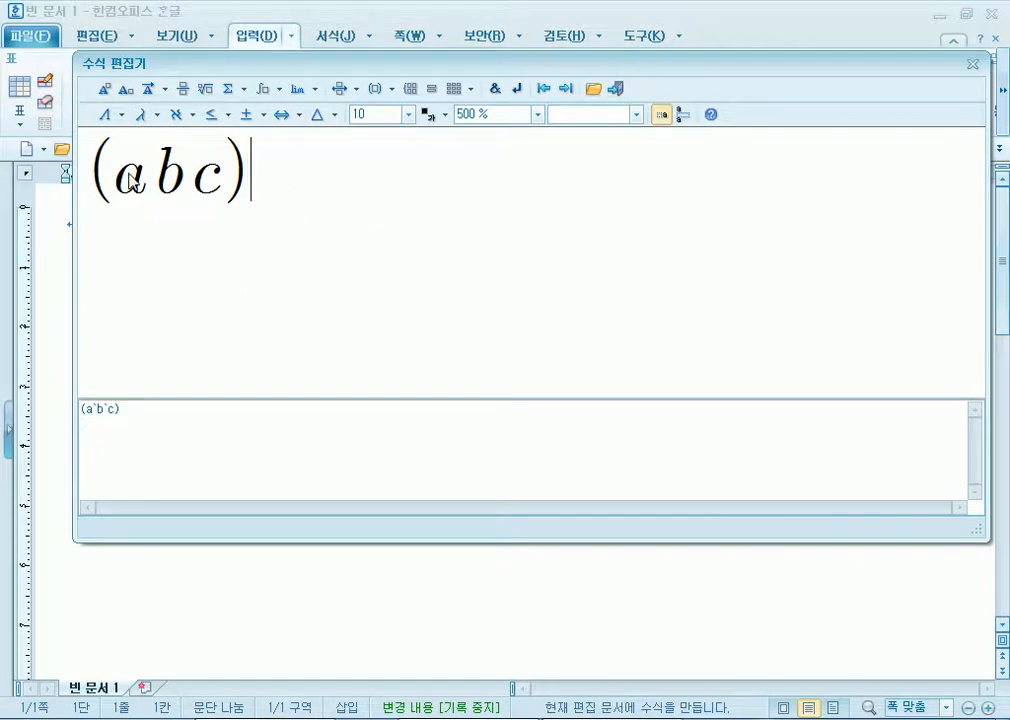
left_click_drag(97, 183, 306, 183)
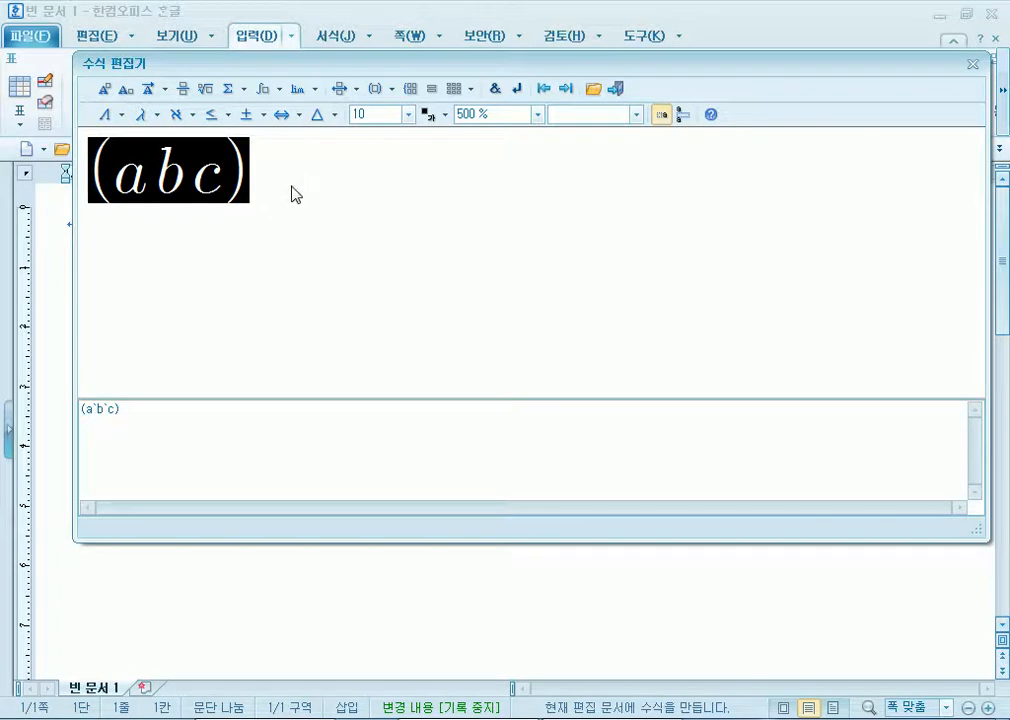
key("Delete")
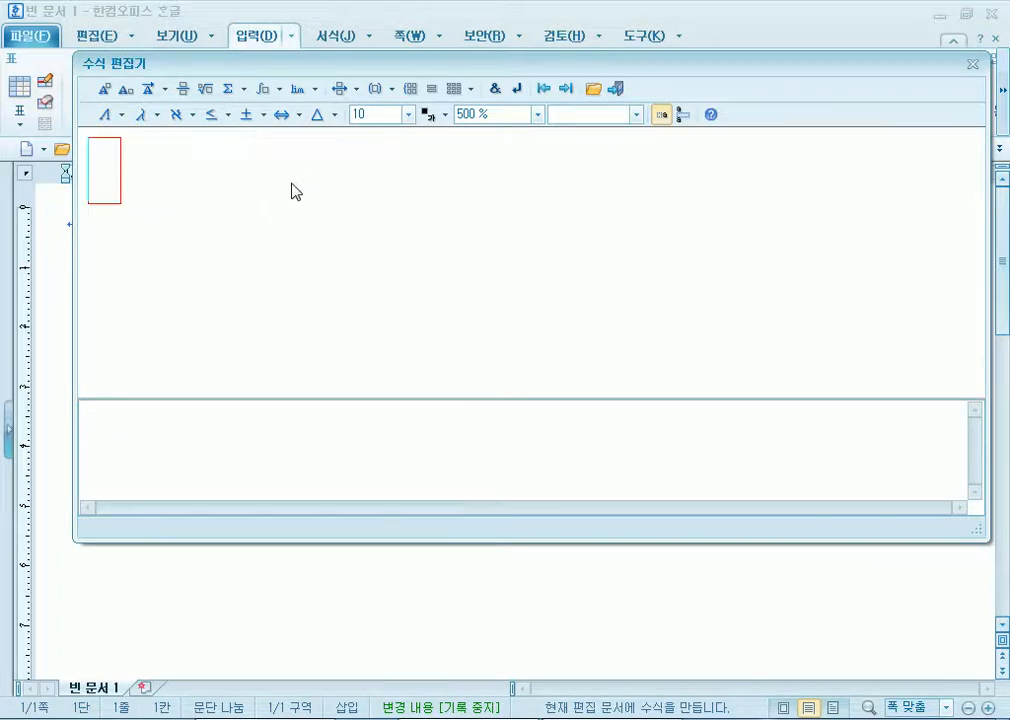
Insert the round-bracket template into the empty equation and undo the insertion.
left_click(390, 92)
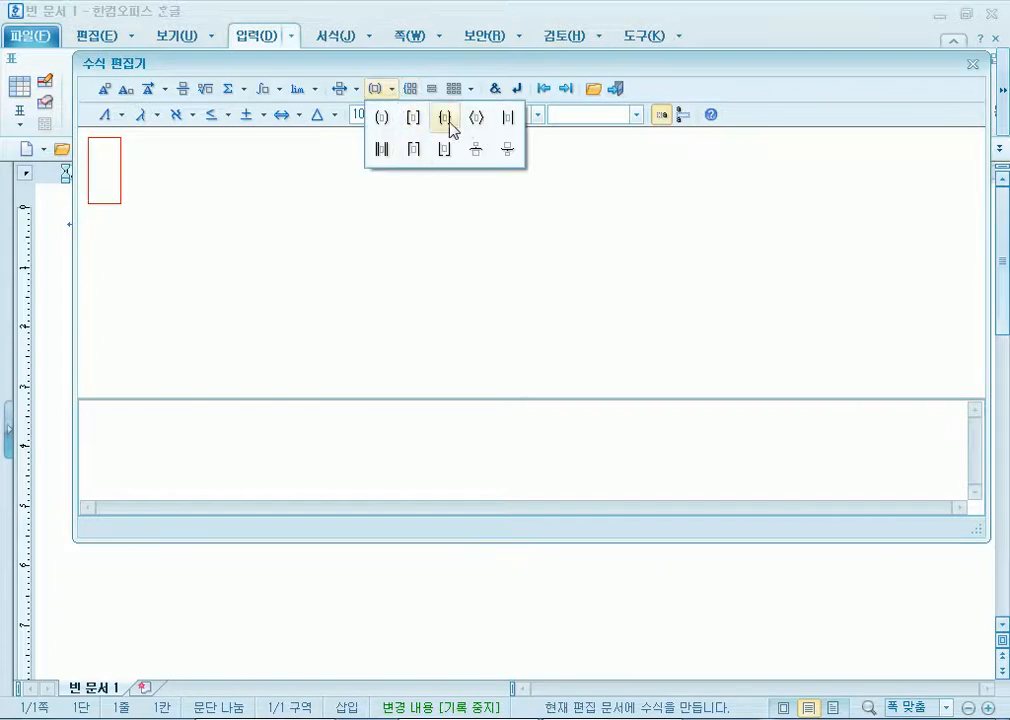
left_click(383, 118)
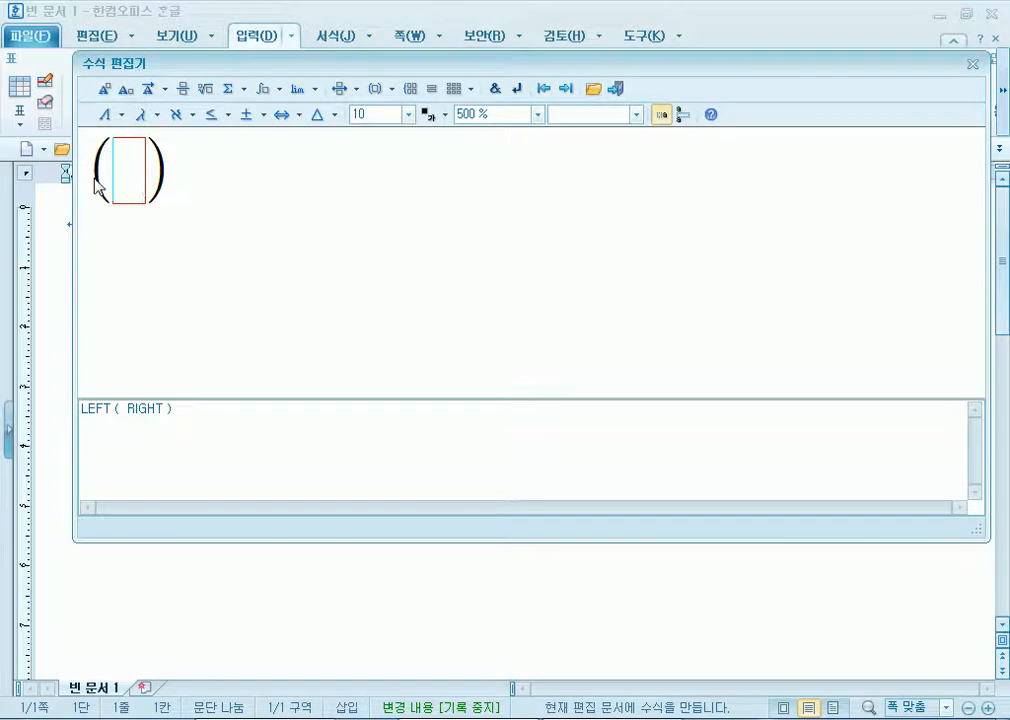
key("ctrl+z")
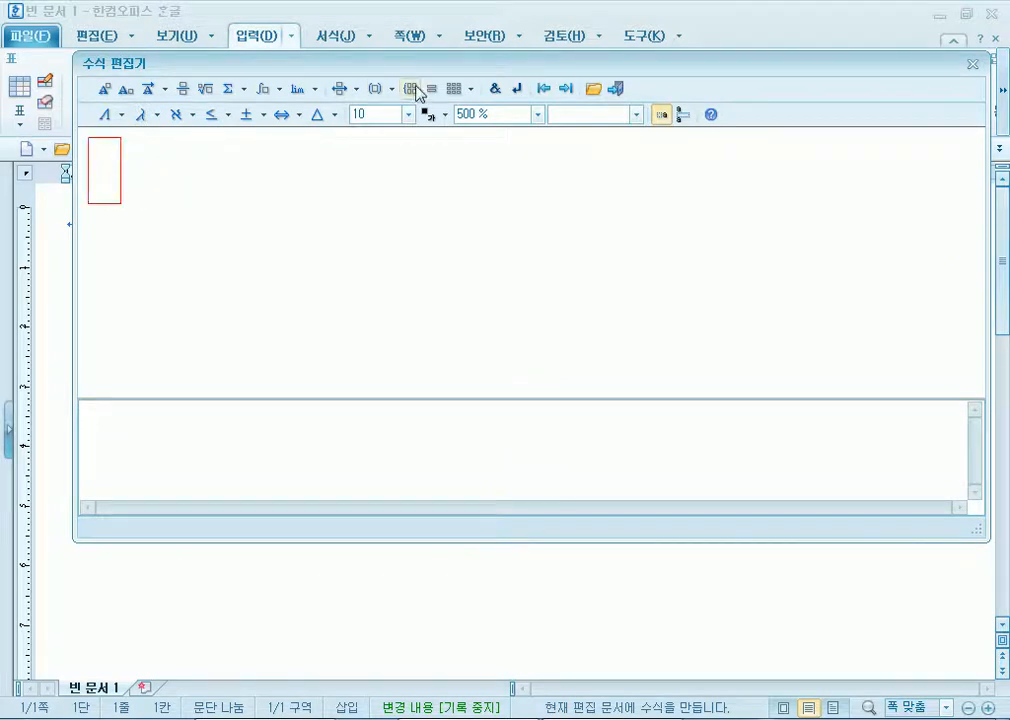
Insert and remove a trial 2×2 matrix in round brackets, and close the equation editor.
left_click(471, 90)
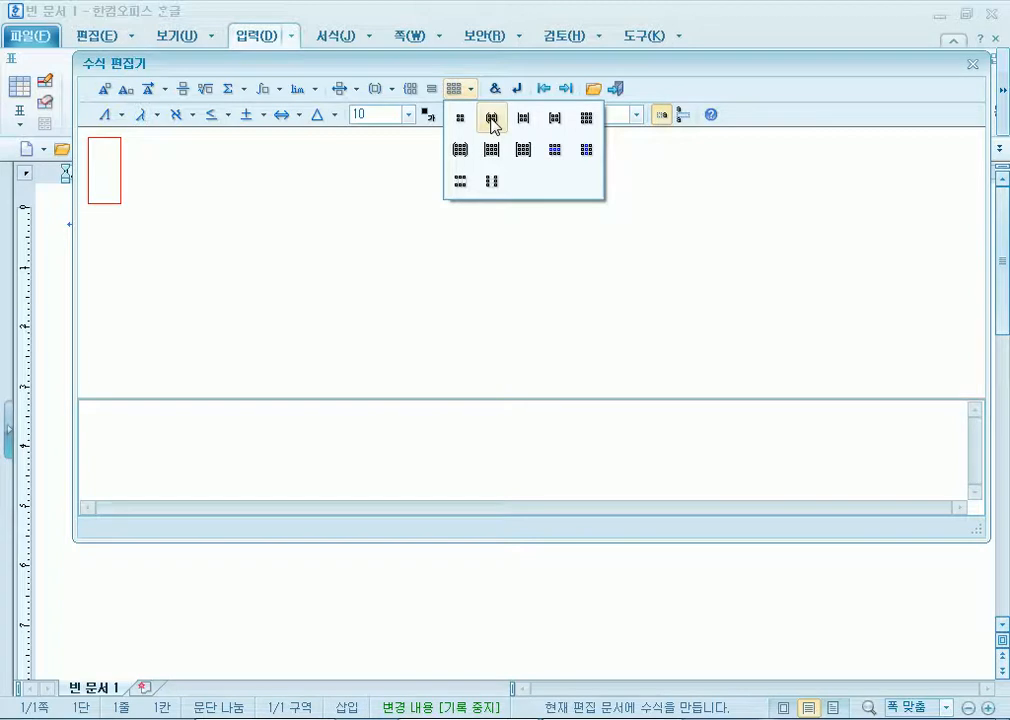
left_click(492, 121)
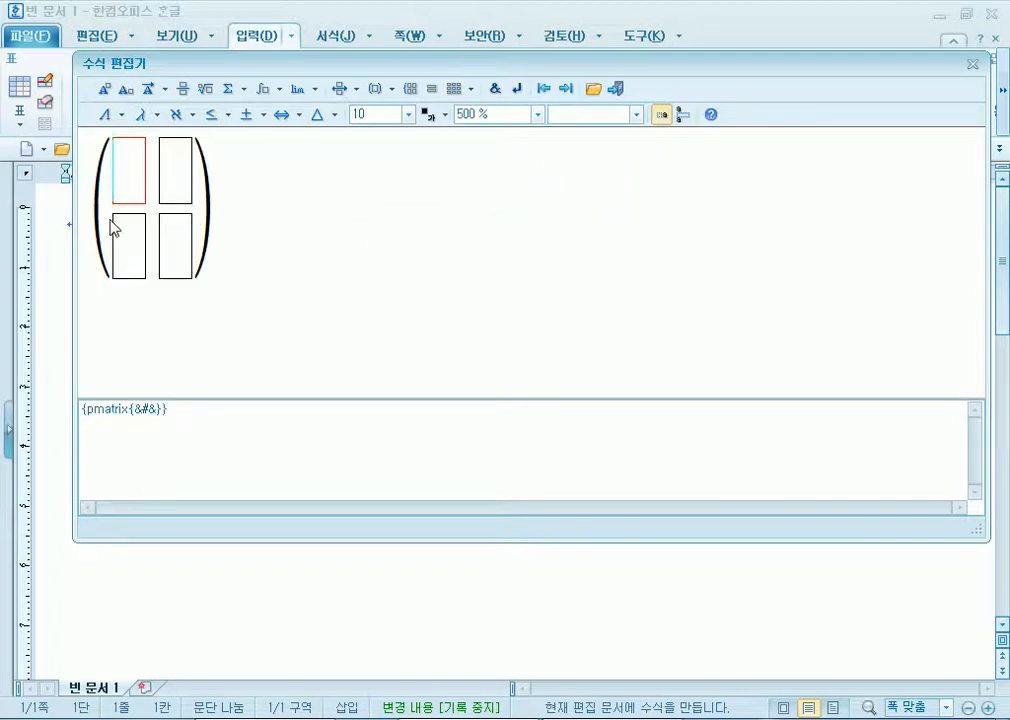
left_click(80, 216)
key("Delete")
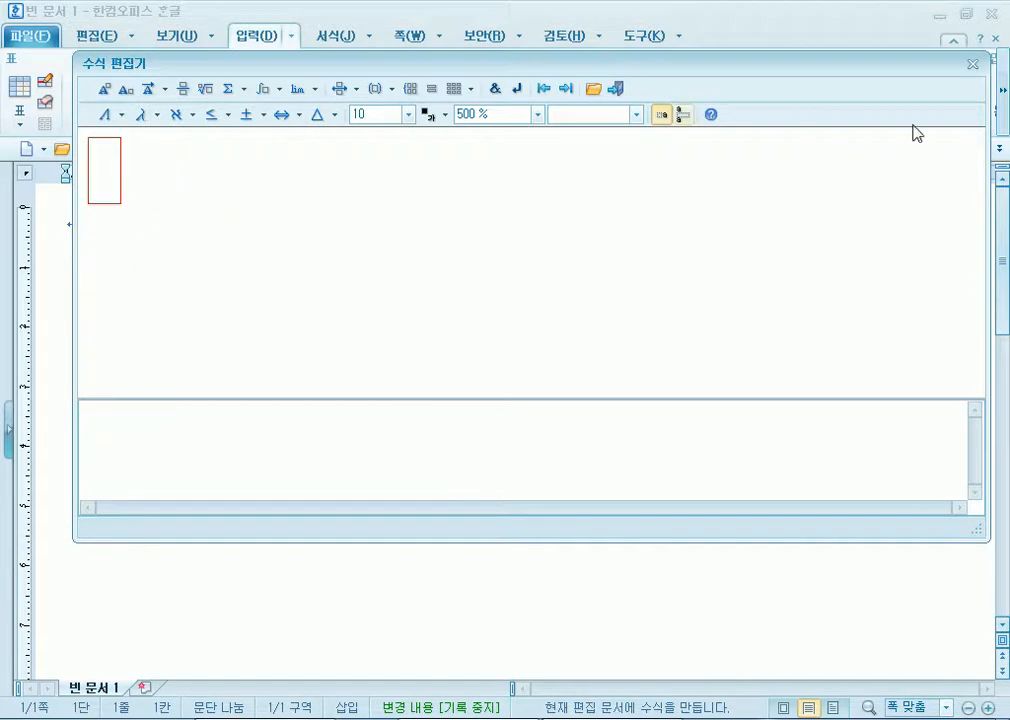
left_click(972, 63)
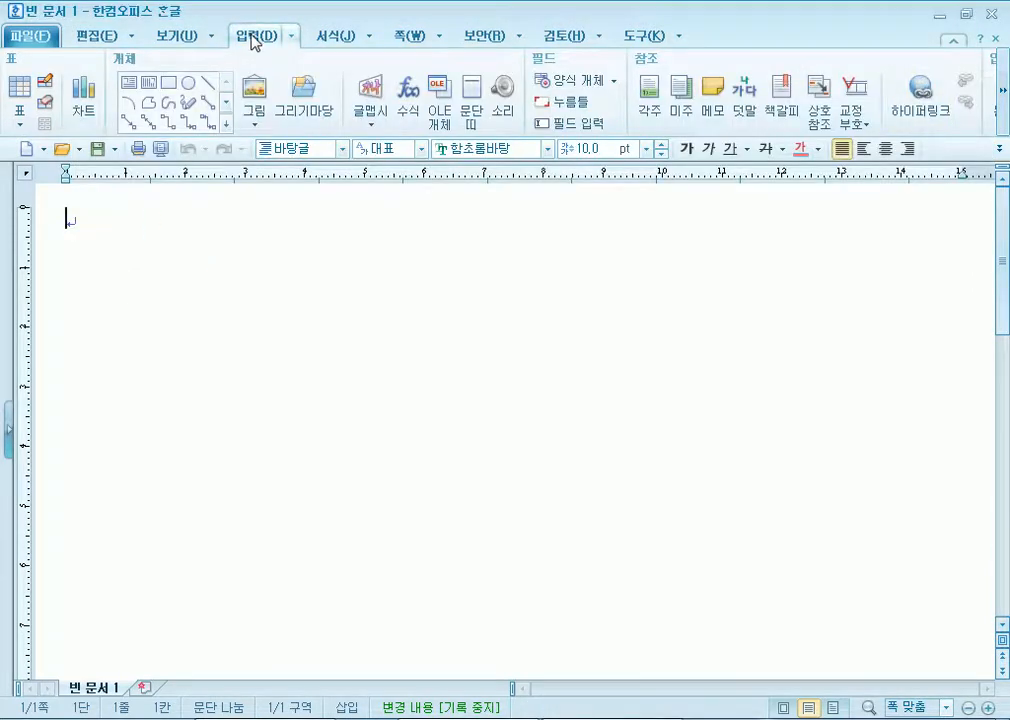
Reopen the equation editor with an empty equation and set its display zoom to 500 %.
left_click(409, 100)
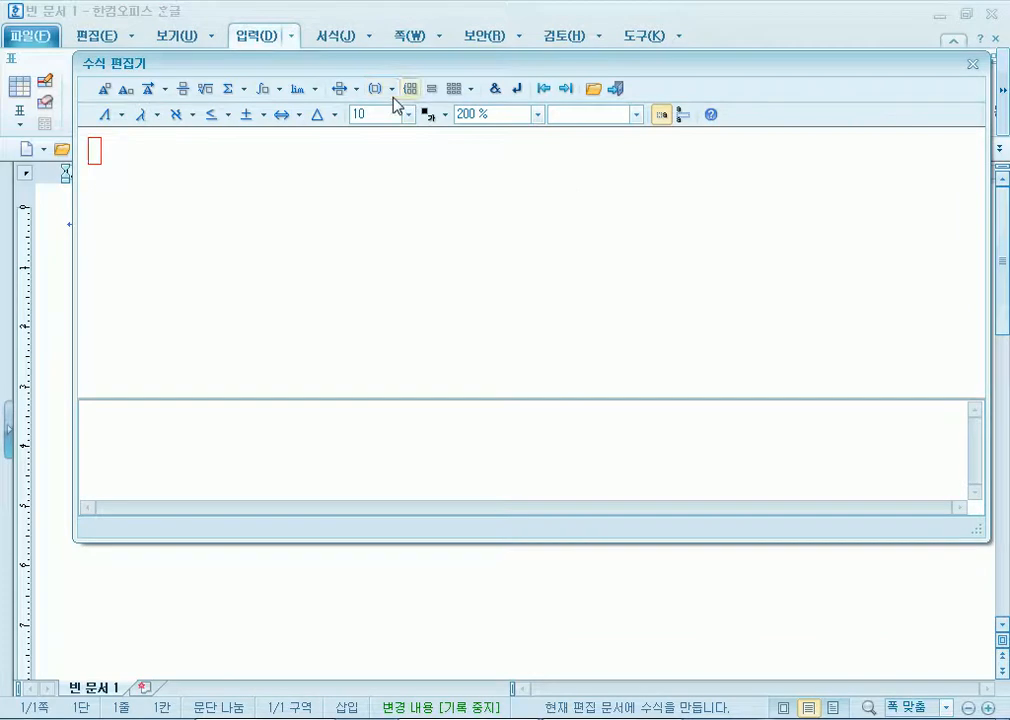
left_click(538, 116)
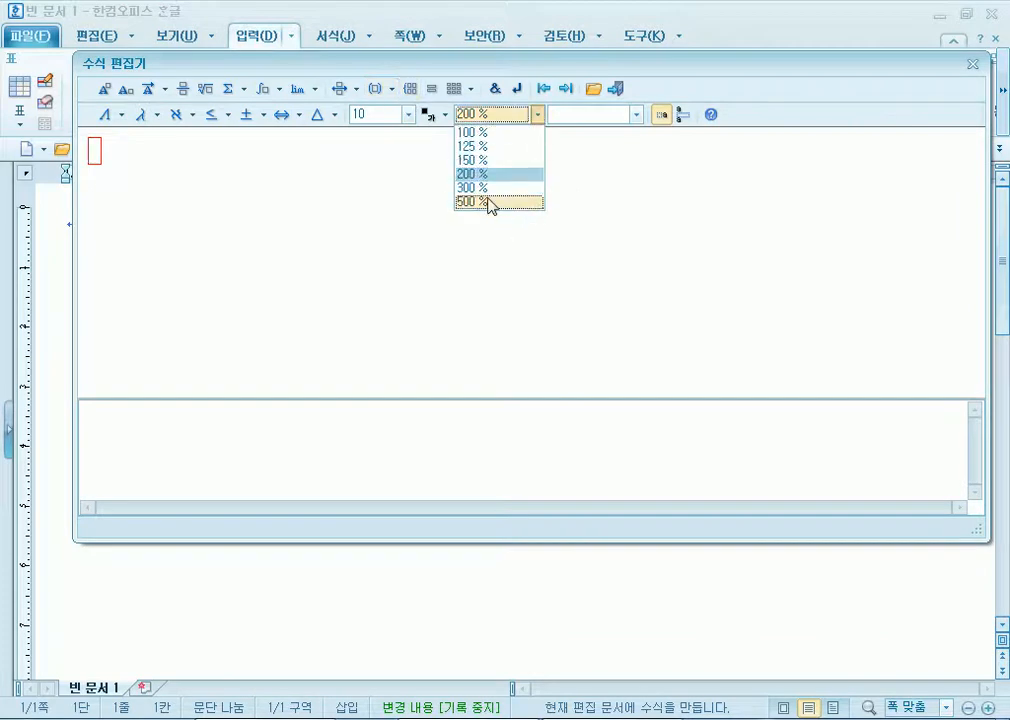
left_click(490, 202)
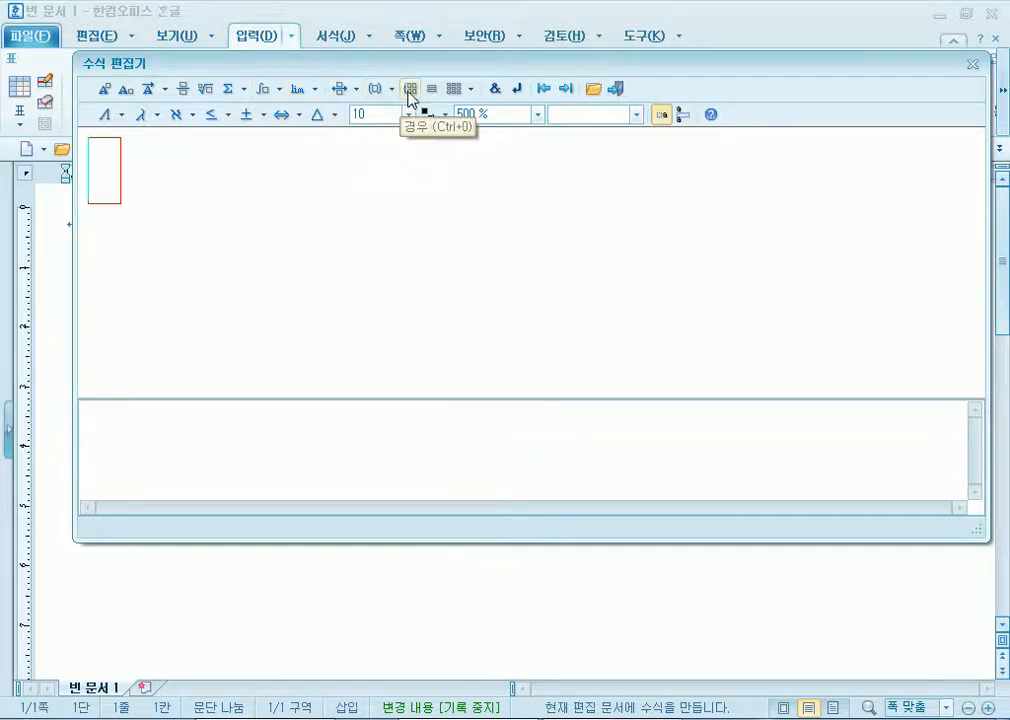
Insert a 2×2 matrix in round brackets and place the cursor in its first cell.
left_click(470, 90)
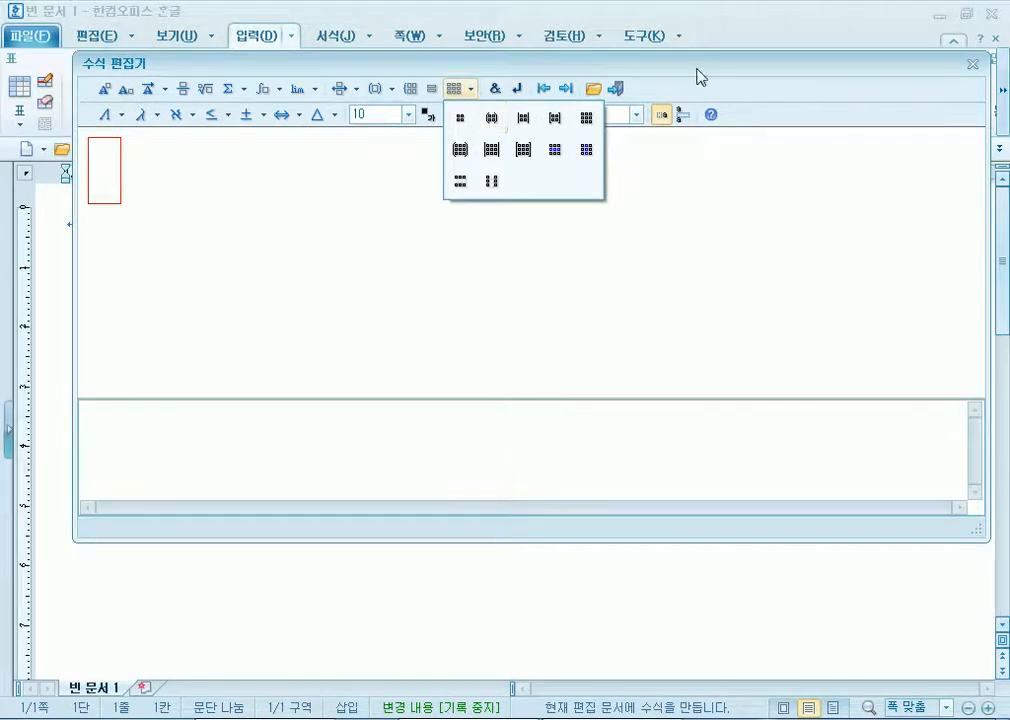
left_click(490, 121)
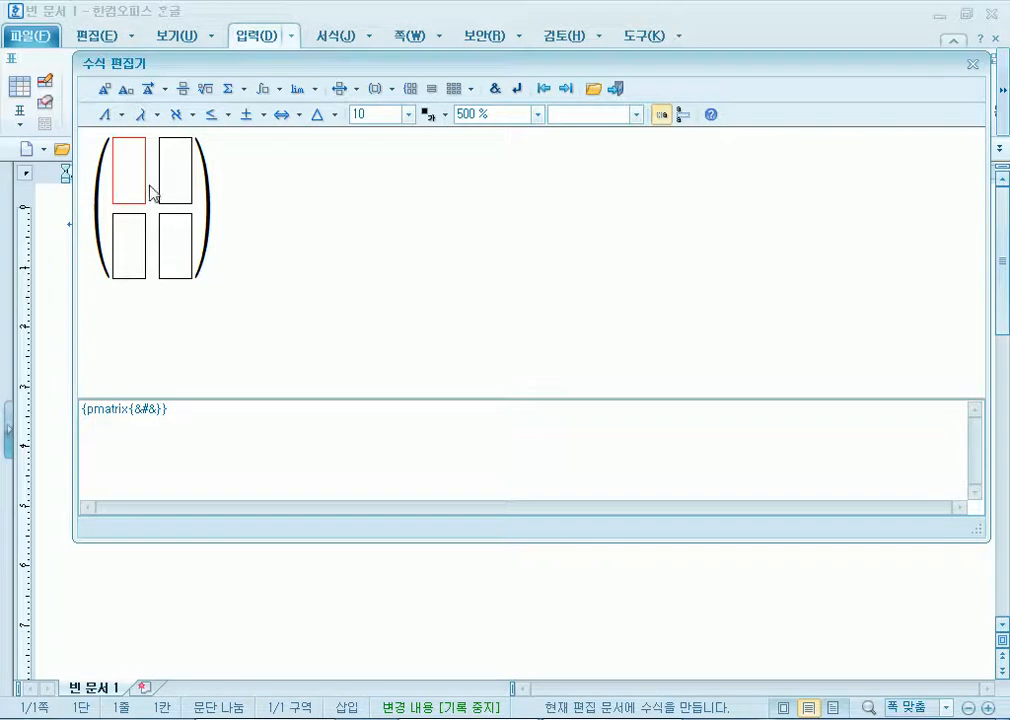
left_click(187, 183)
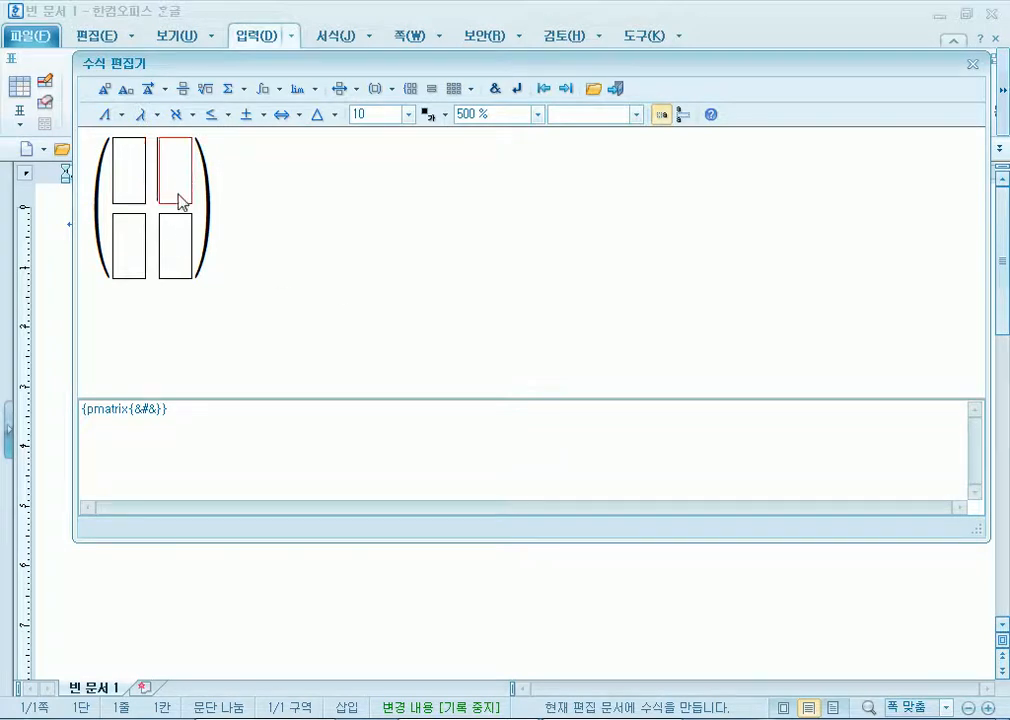
left_click(108, 194)
left_click(117, 199)
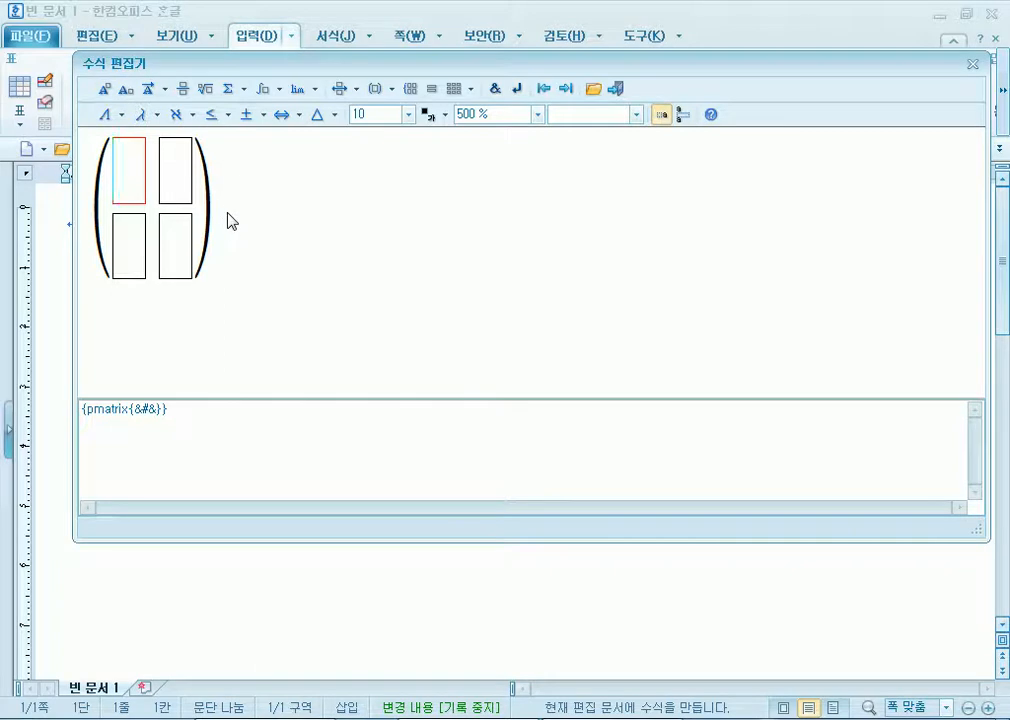
Add one row and one column to the 2×2 matrix to make it 3×3.
left_click(470, 93)
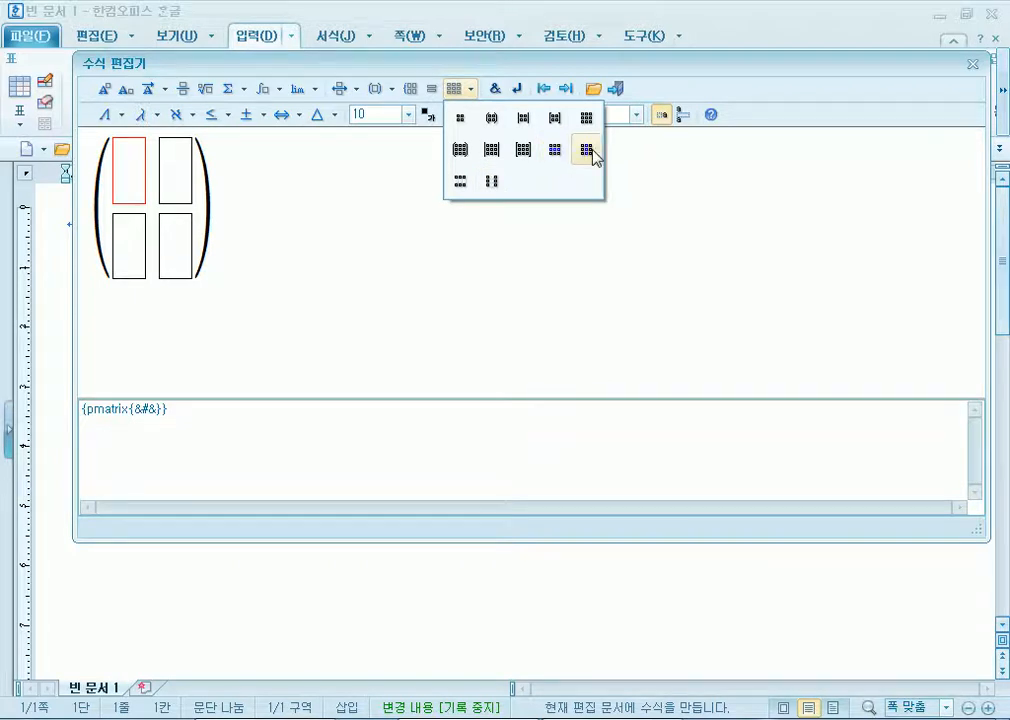
left_click(554, 153)
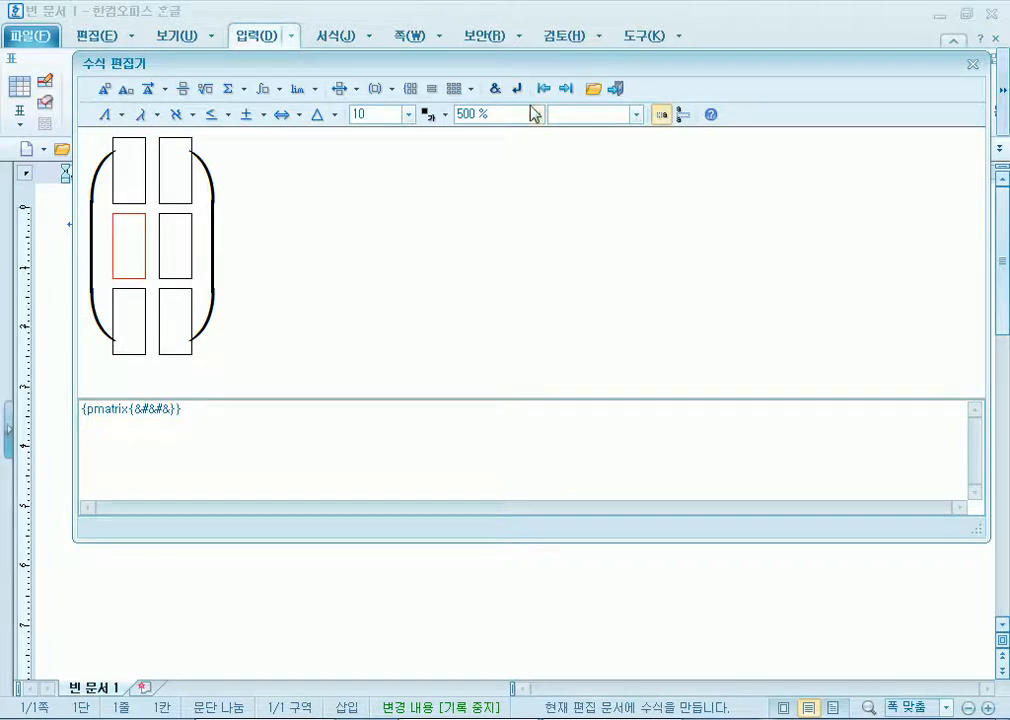
left_click(469, 89)
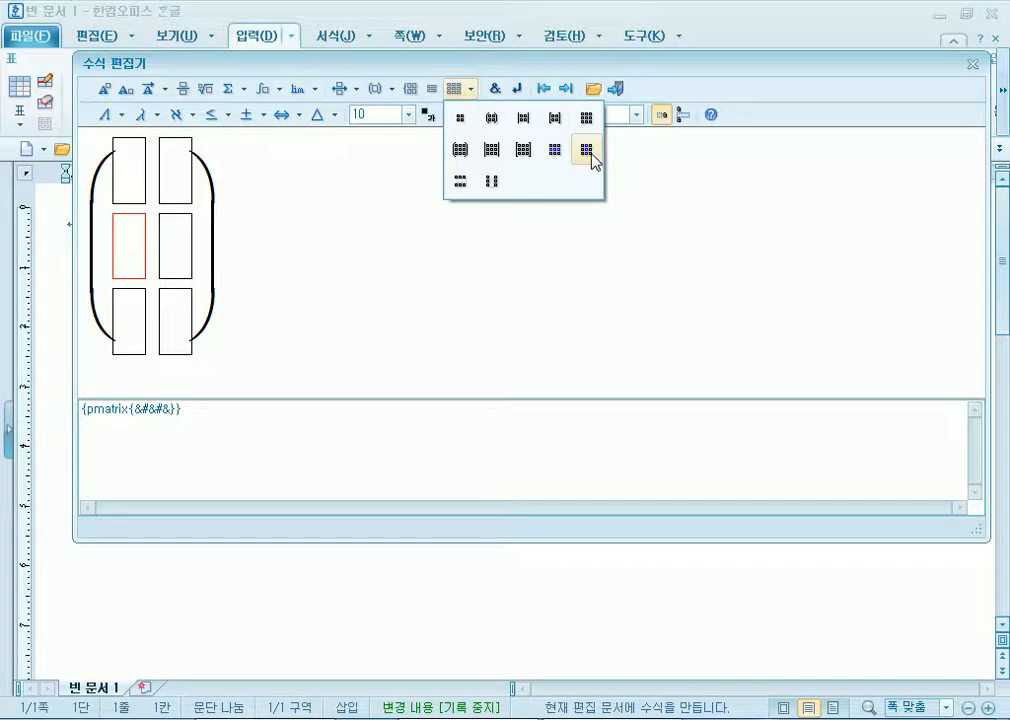
left_click(588, 152)
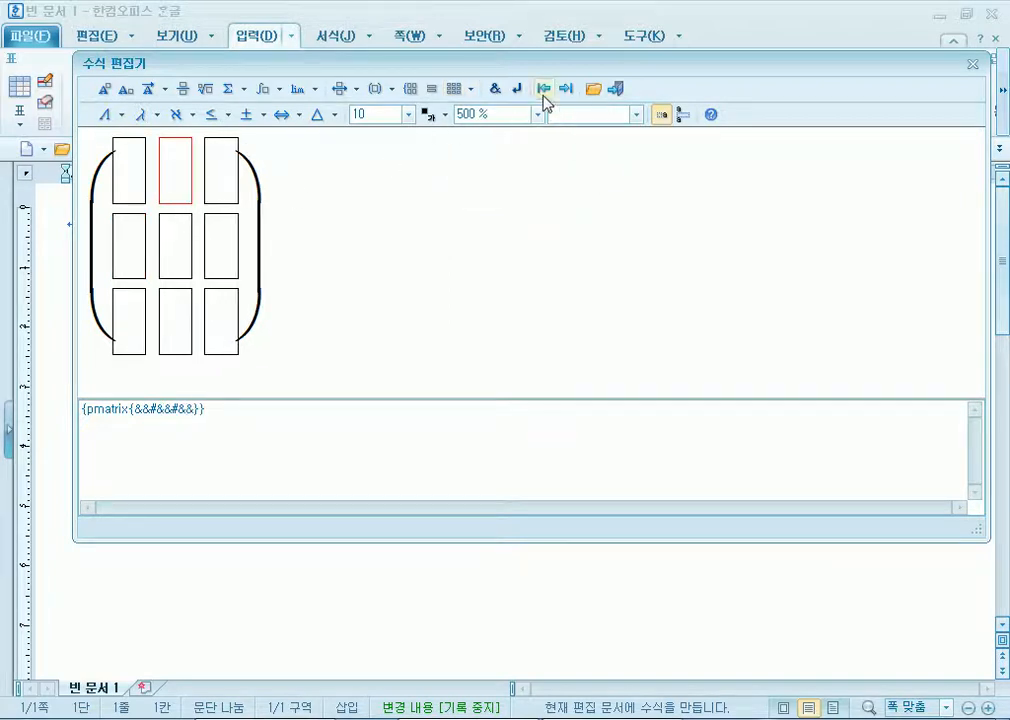
Remove two rows from the 3×3 matrix to make it a single row of three cells.
left_click(469, 89)
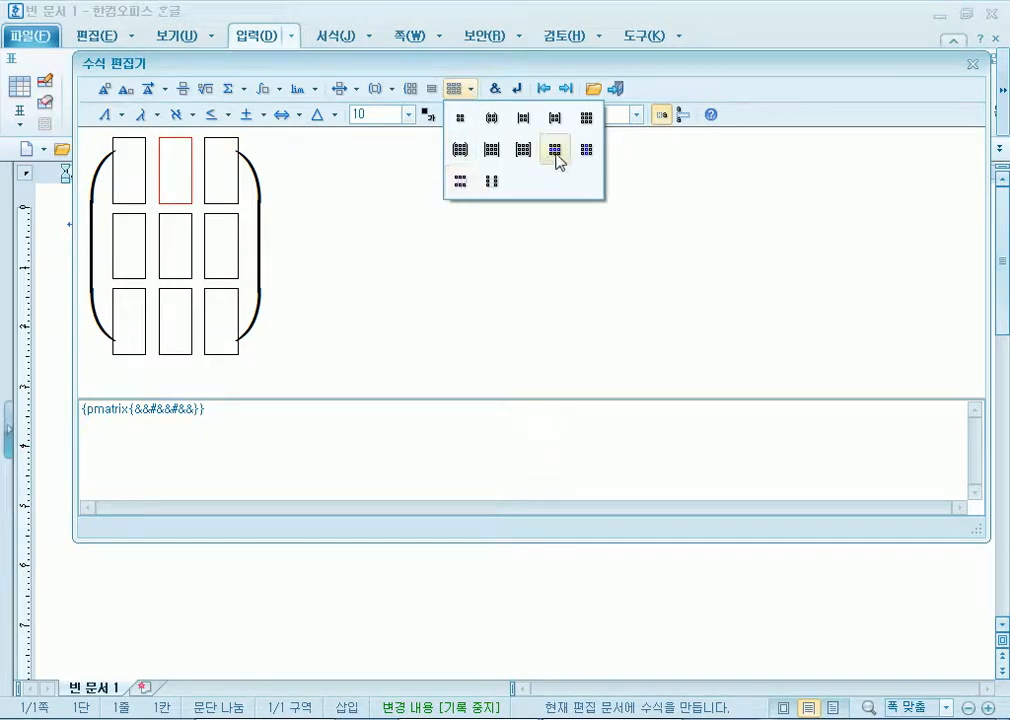
left_click(466, 190)
left_click(468, 89)
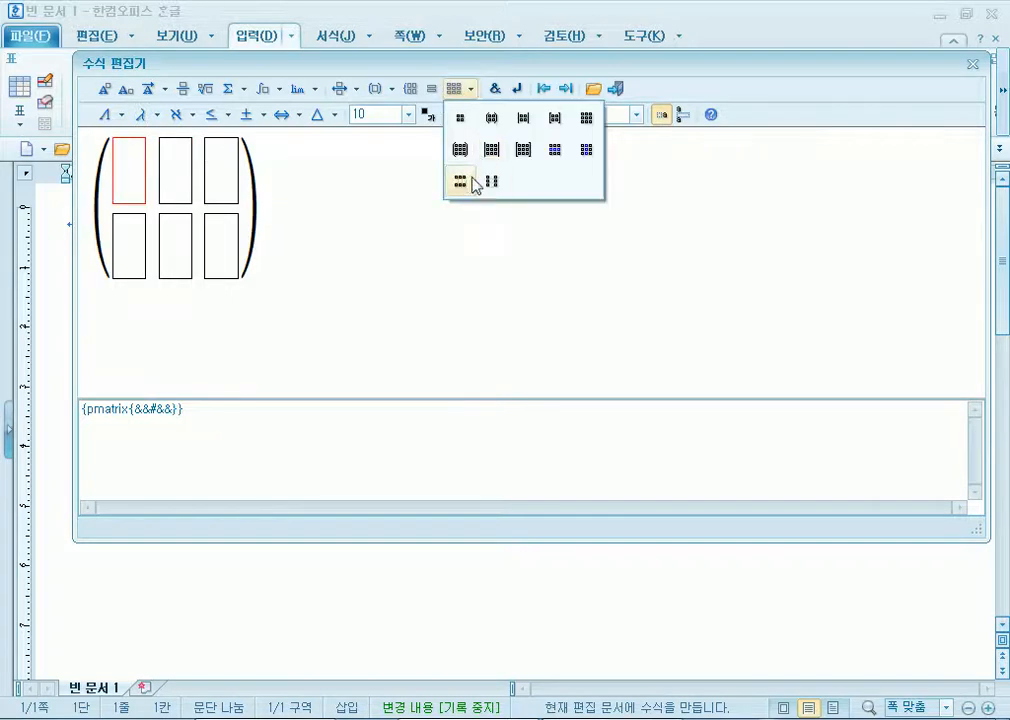
left_click(460, 184)
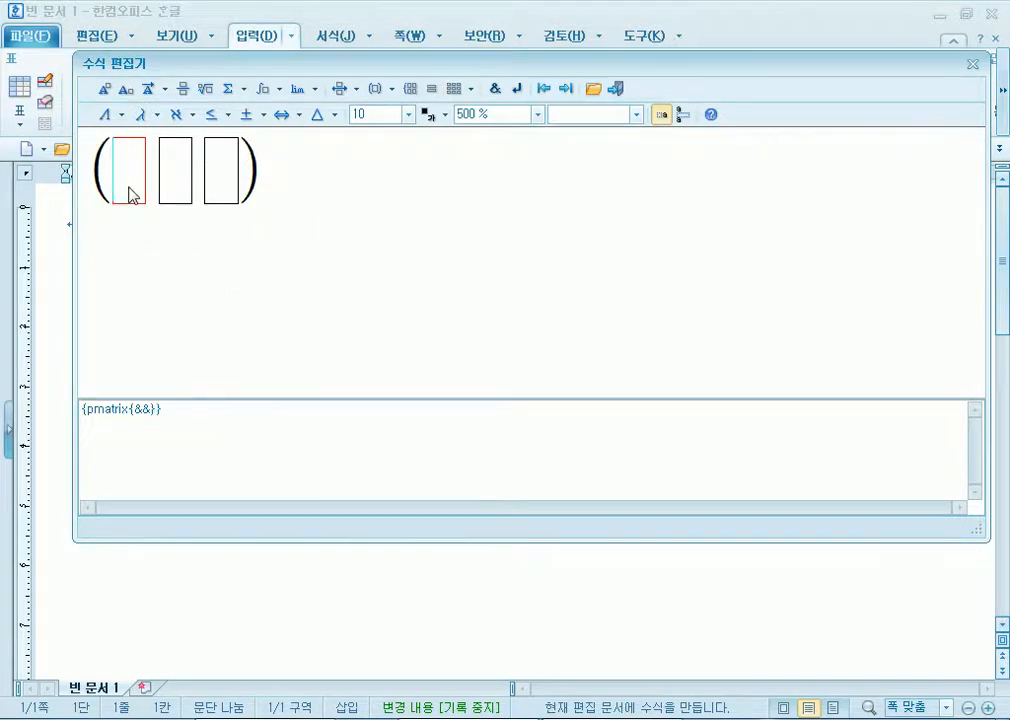
Fill the three cells of the row matrix with a, b and c, and move the cursor out of it.
type("a")
key("Tab")
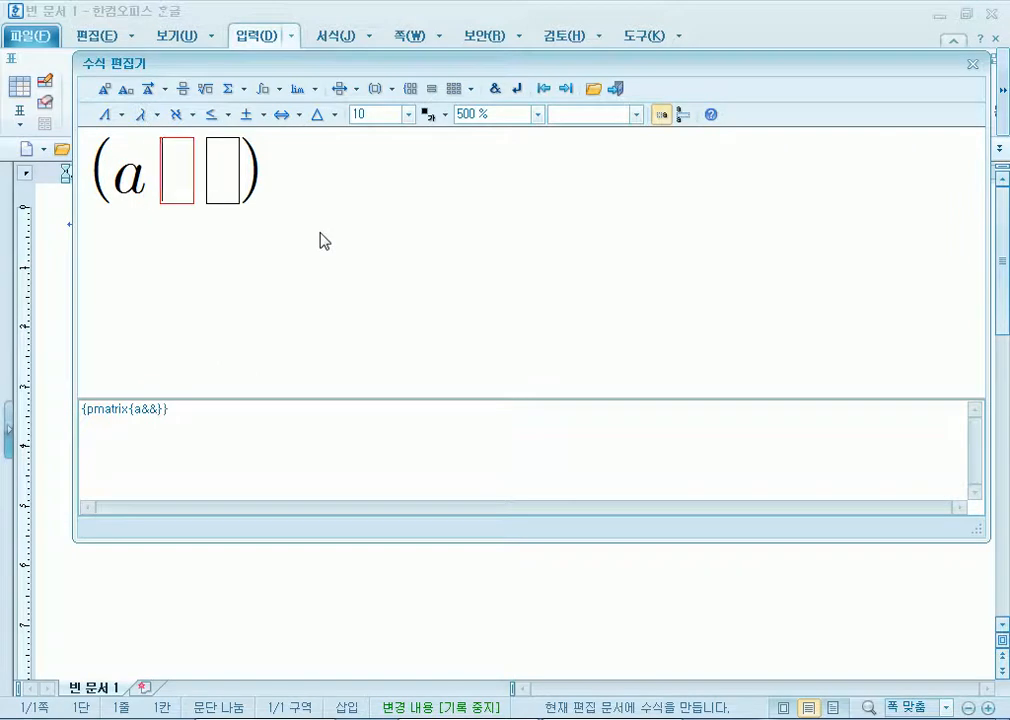
type("b")
key("Tab")
type("c")
key("Tab")
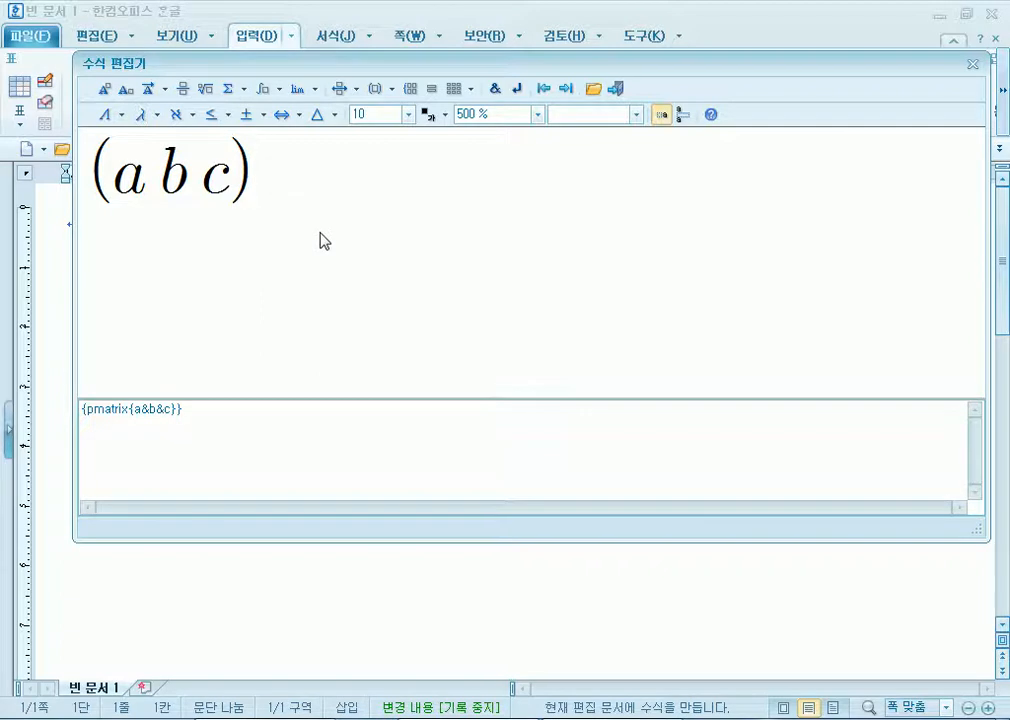
Insert a 3×3 matrix in round brackets after the row matrix and remove two of its columns.
left_click(468, 90)
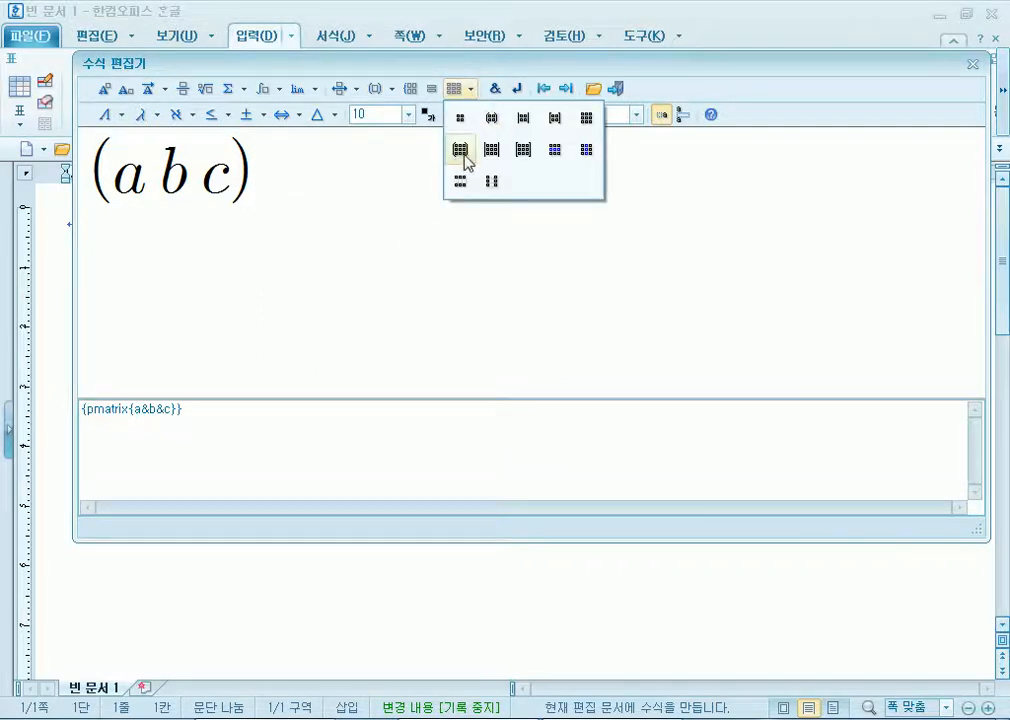
left_click(461, 151)
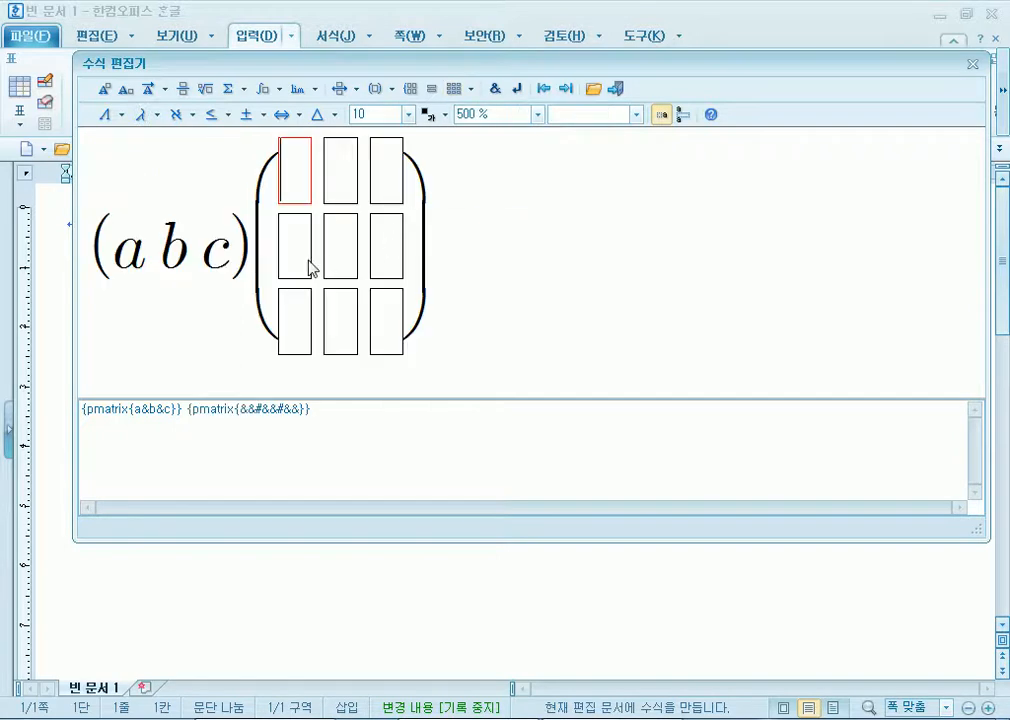
left_click(469, 89)
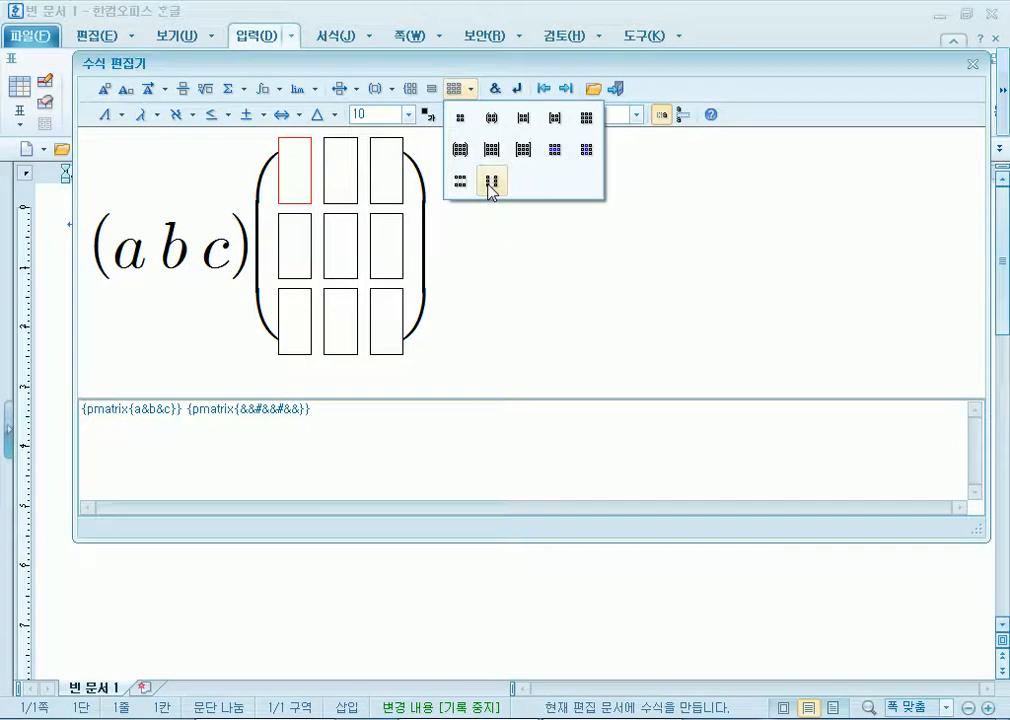
left_click(490, 184)
left_click(470, 89)
left_click(491, 184)
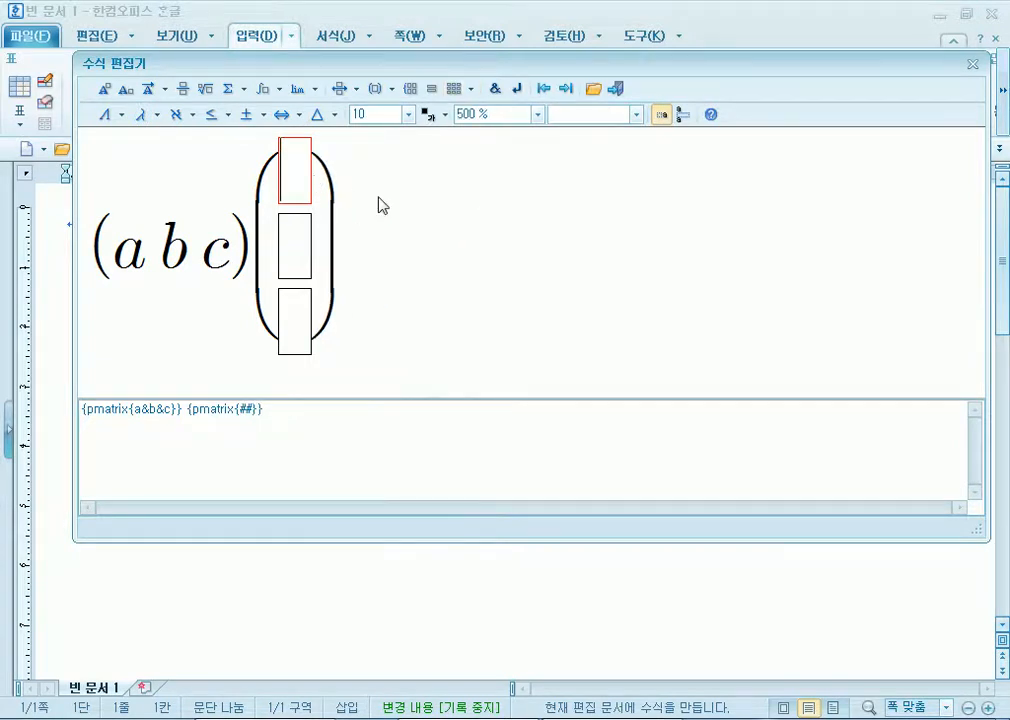
Fill the three cells of the column matrix from top to bottom with p, q and r.
type("p")
key("Tab")
type("q")
key("Tab")
type("r")
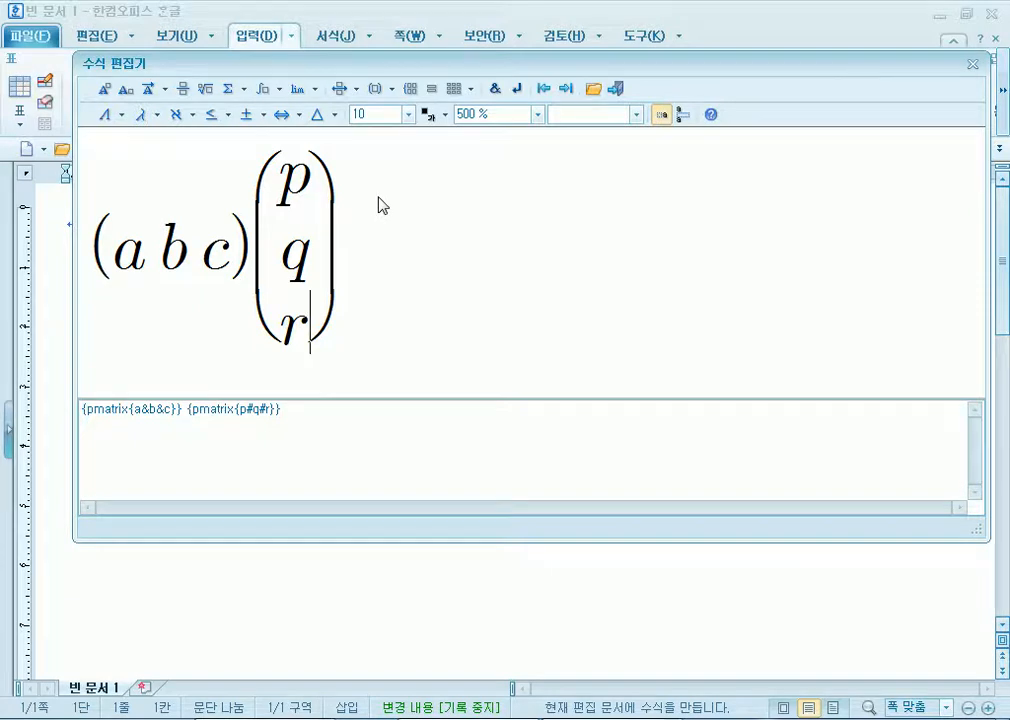
key("End")
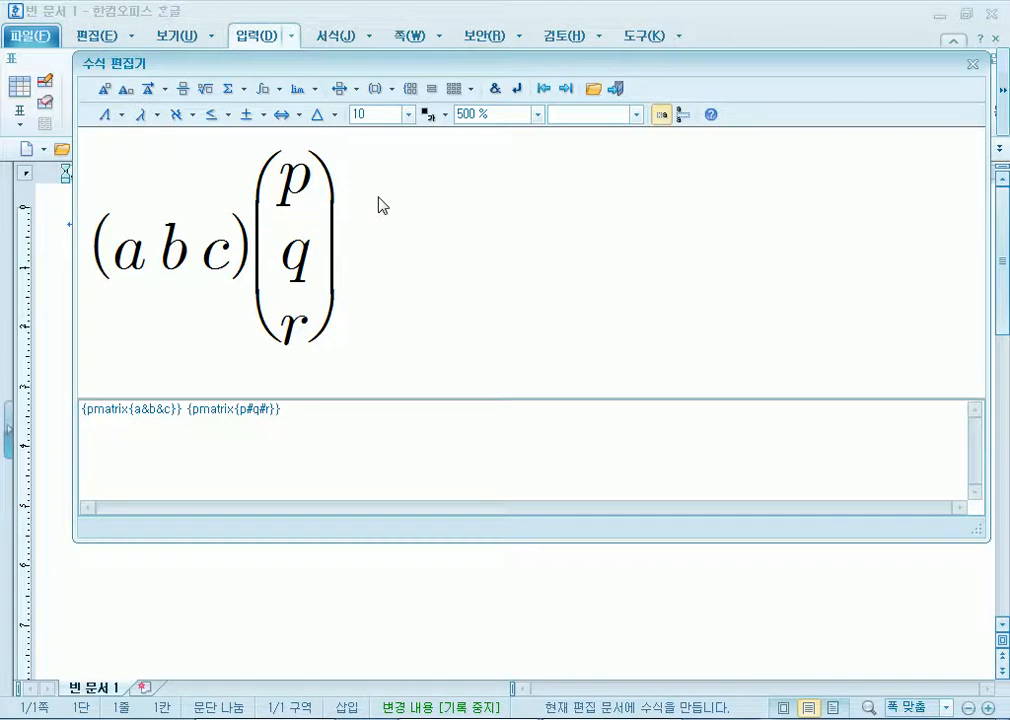
Select the entire equation with both matrices and delete it.
key("Home")
key("ctrl+a")
key("Delete")
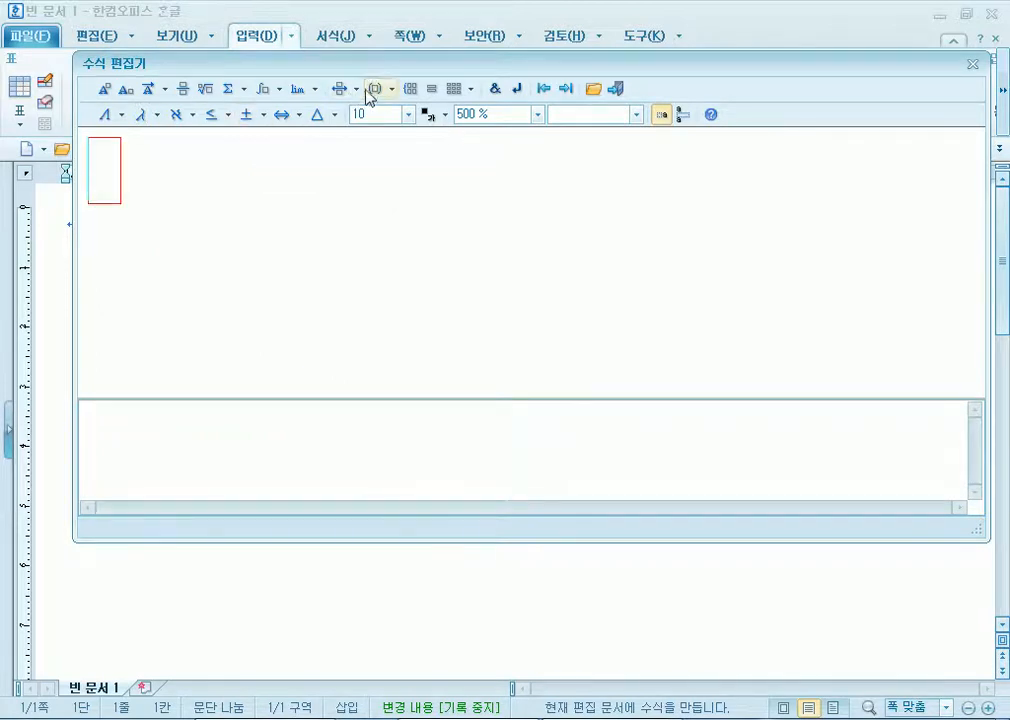
Insert a pair of round brackets and stack cells vertically inside it, making a column of three empty cells.
left_click(391, 91)
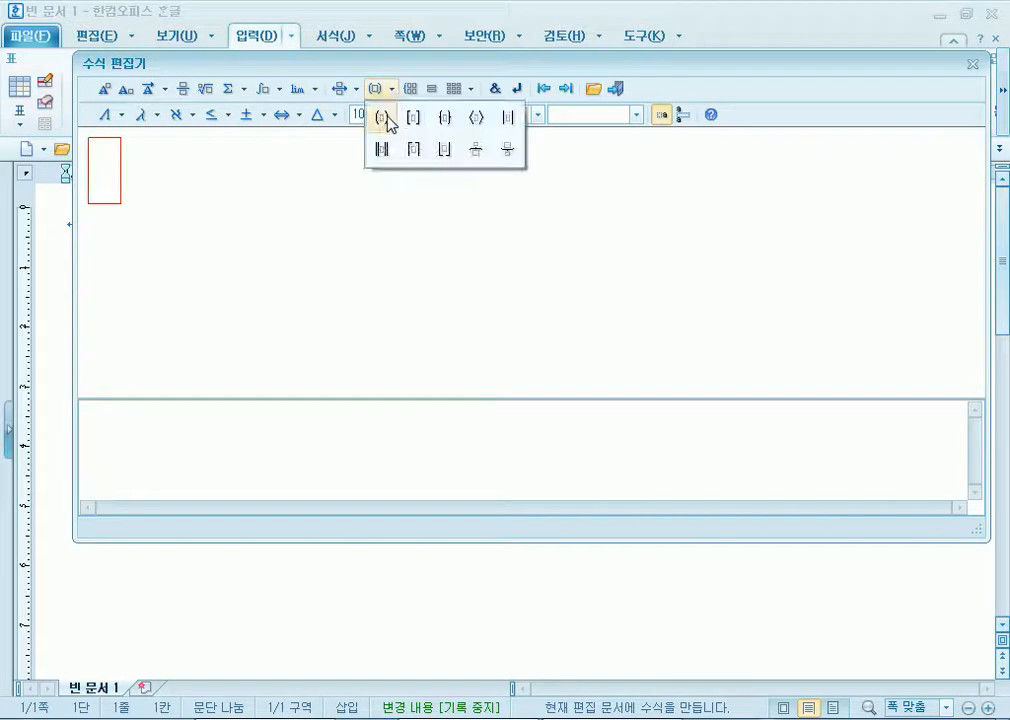
left_click(383, 120)
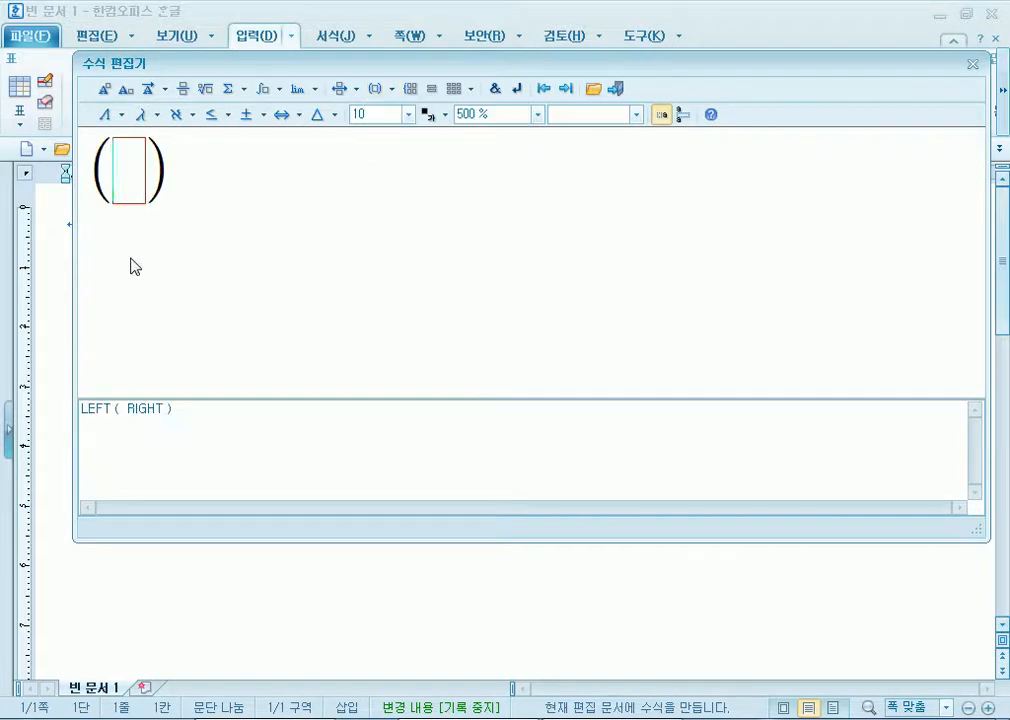
left_click(434, 90)
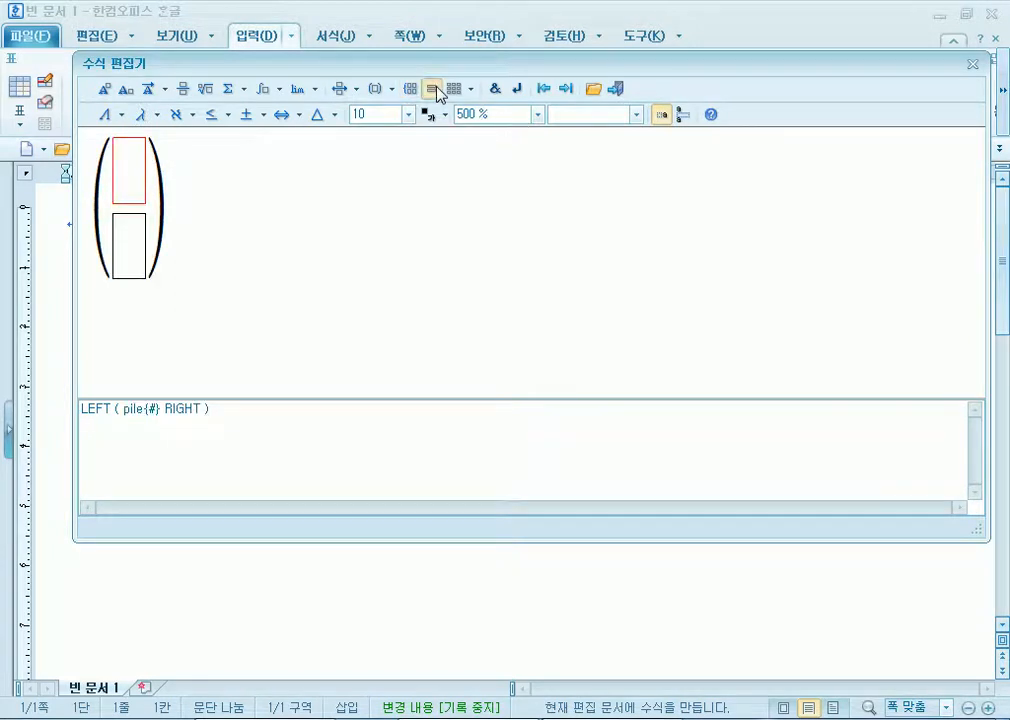
left_click(437, 88)
Place the cursor before the bracketed column and enter (a`b`c), with a small gap between the letters.
left_click(88, 250)
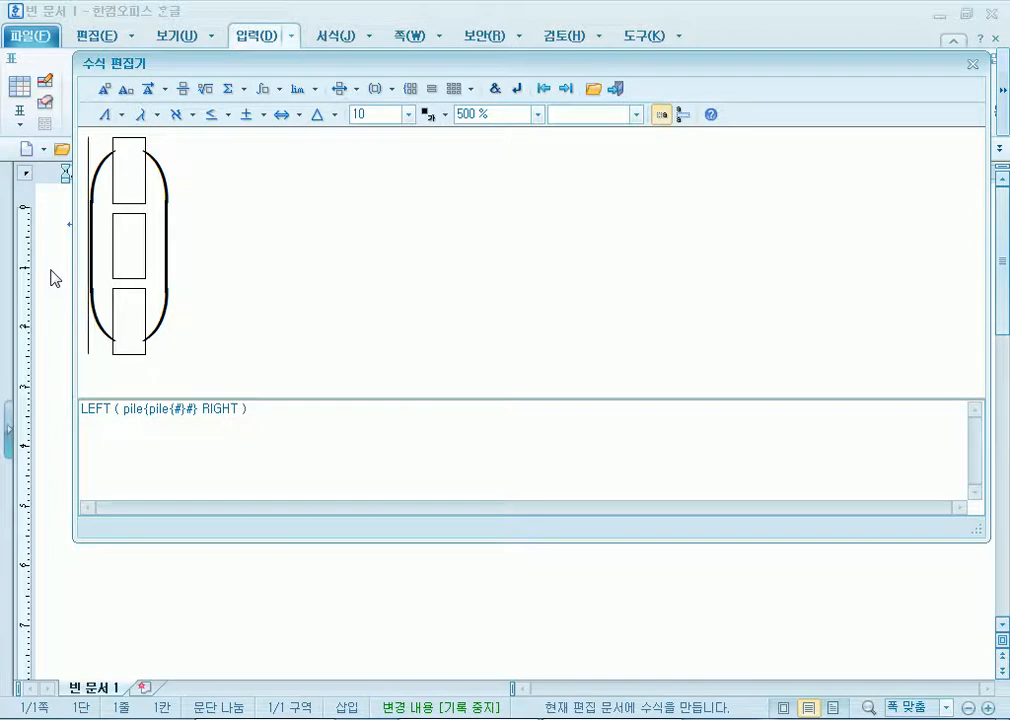
type("( ")
type("a`b")
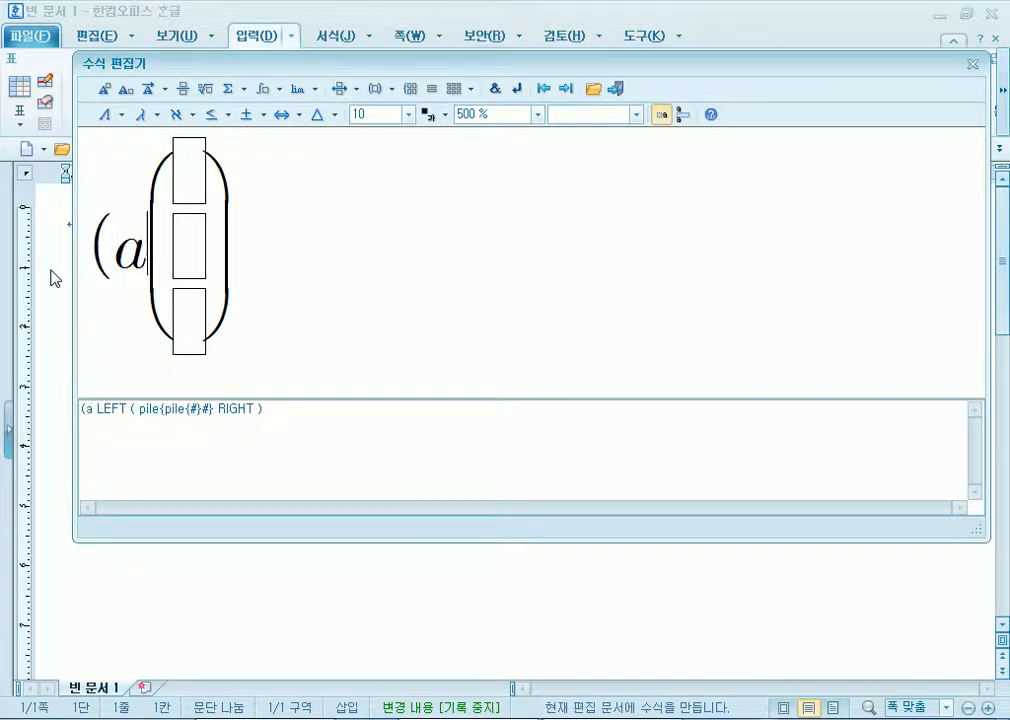
type("`c)")
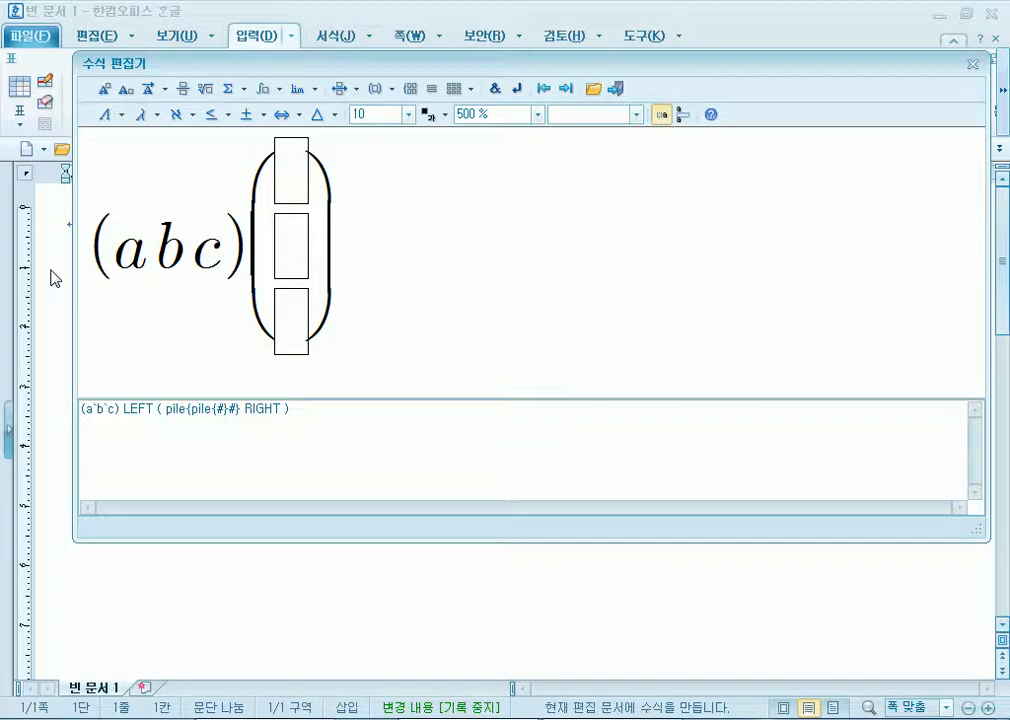
Try to add a matrix column at the uppermost cell of the vertically stacked three-cell bracket.
left_click(470, 90)
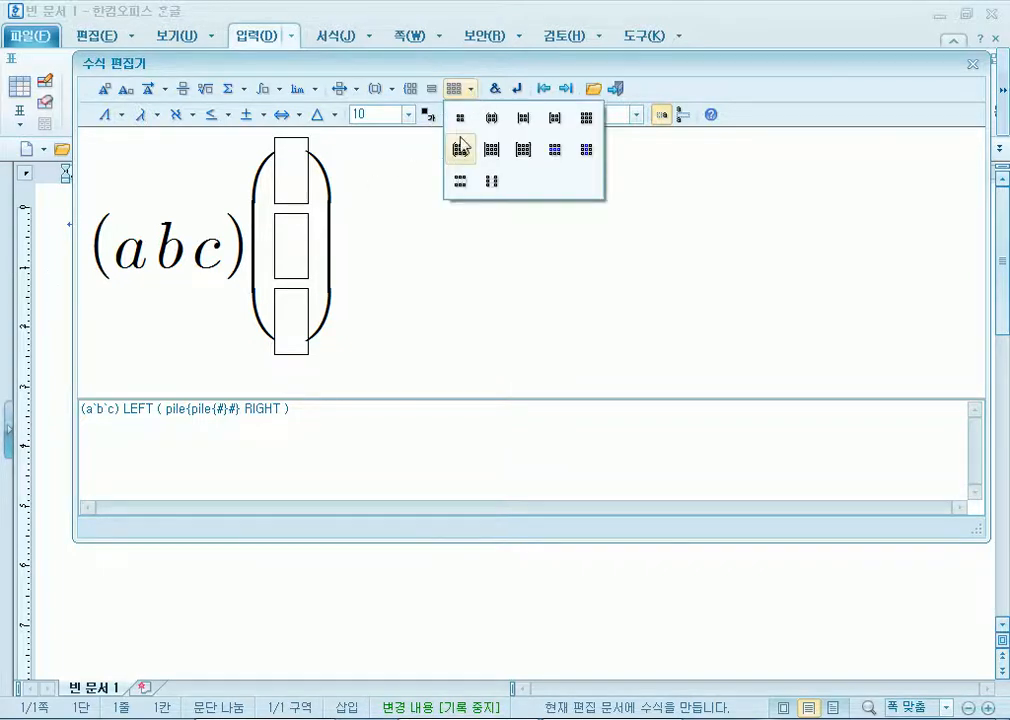
left_click(446, 304)
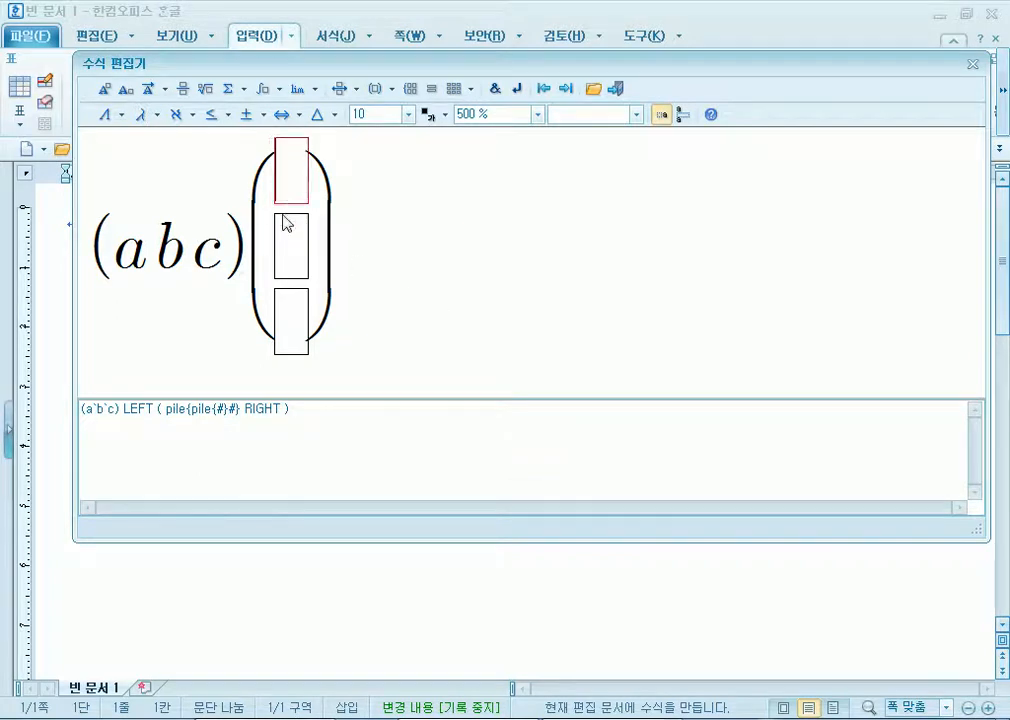
left_click(281, 325)
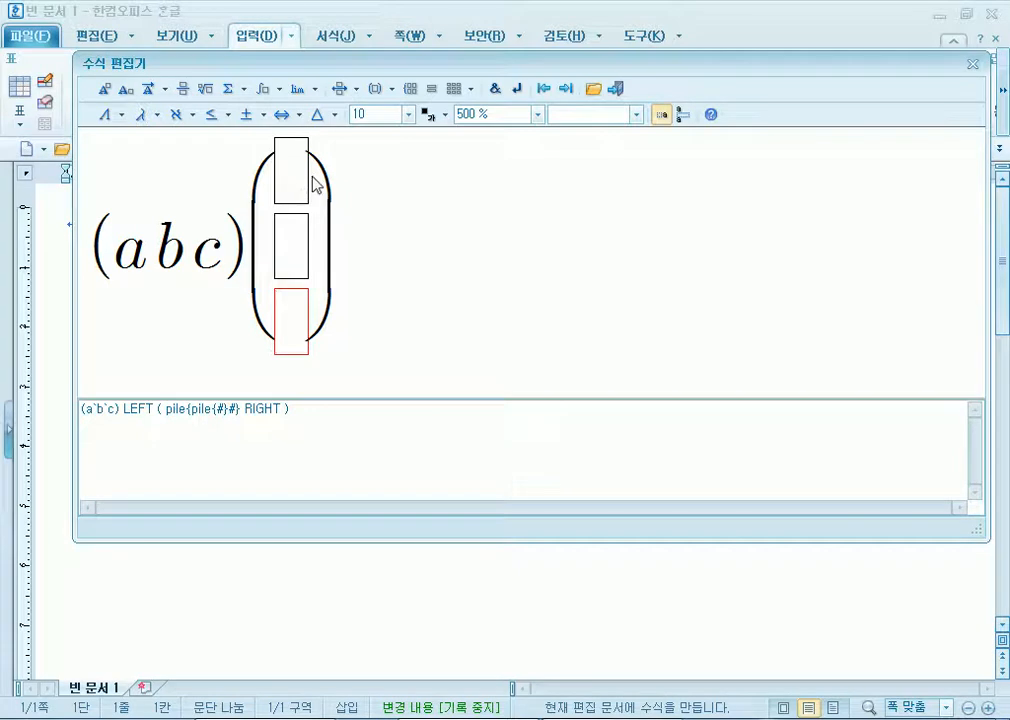
left_click(302, 176)
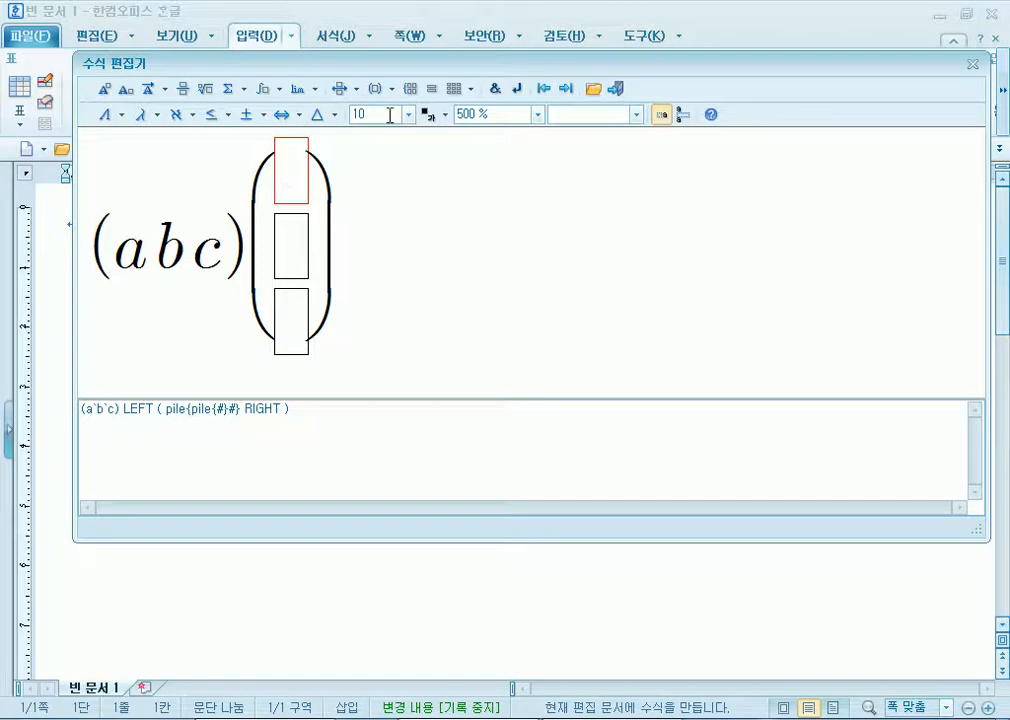
left_click(470, 90)
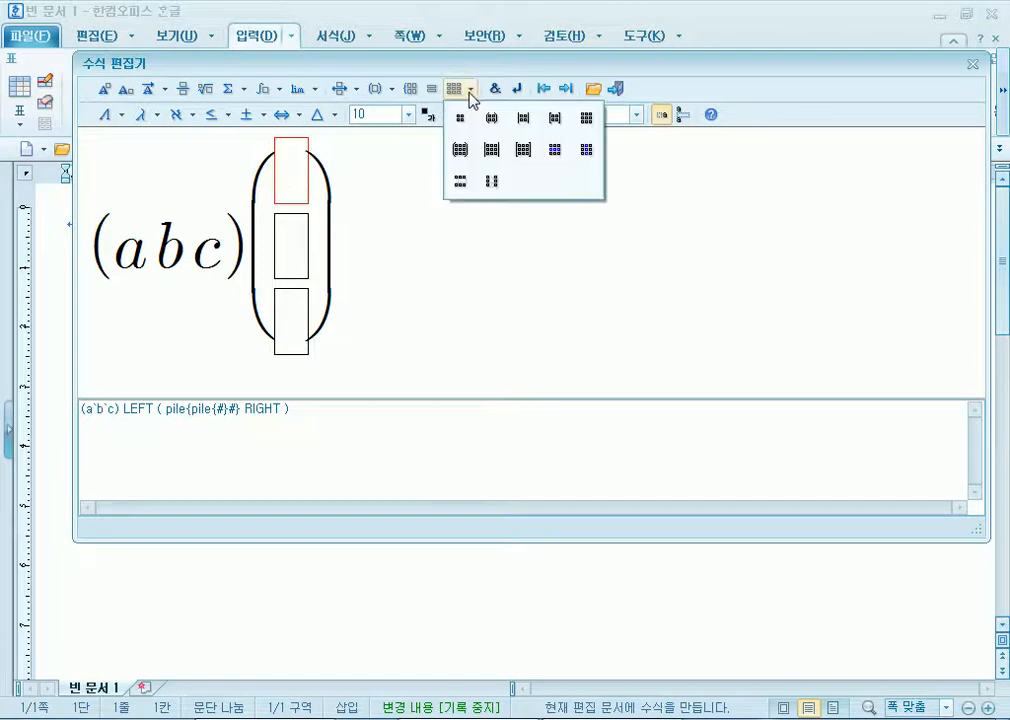
left_click(586, 157)
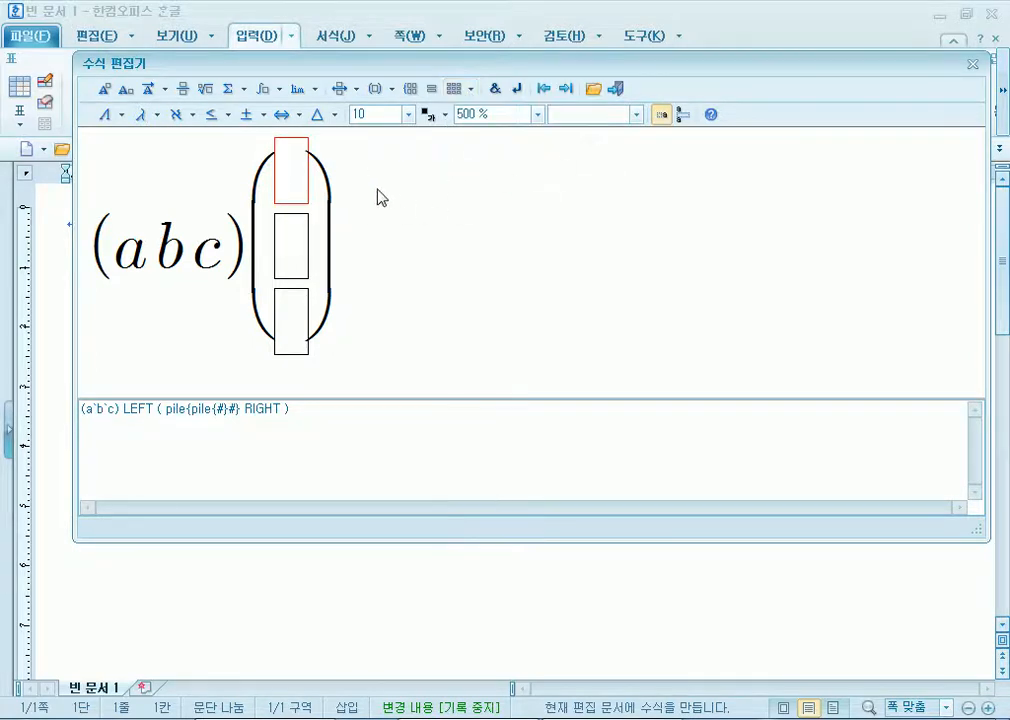
left_click(470, 88)
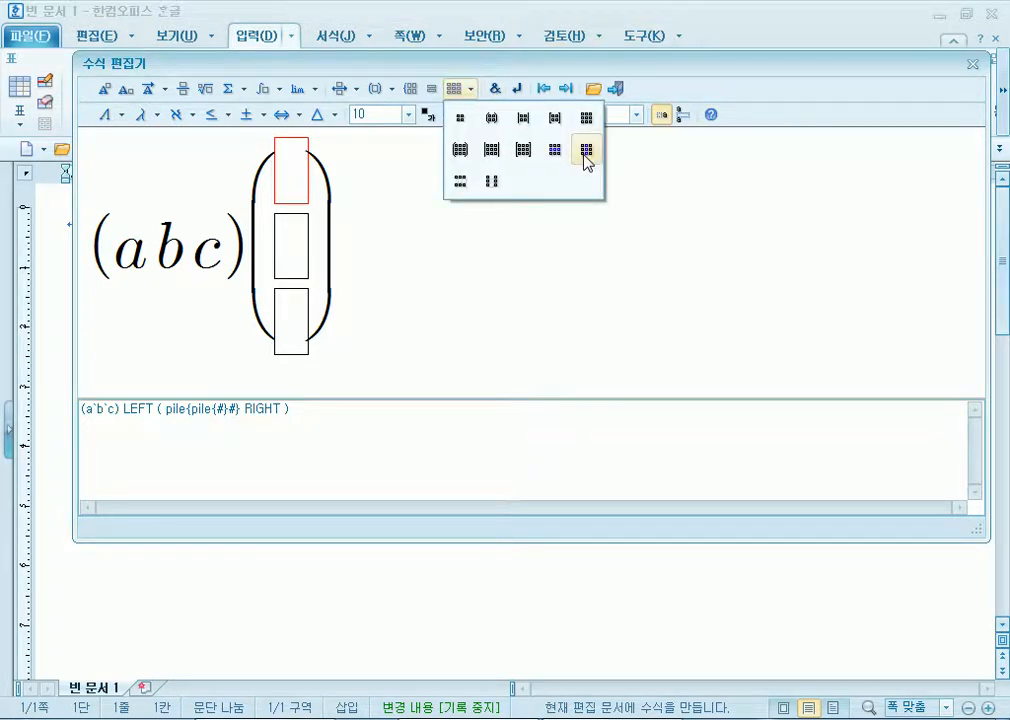
Insert a 2×2 matrix in round brackets after the bracketed column of three cells.
left_click(354, 252)
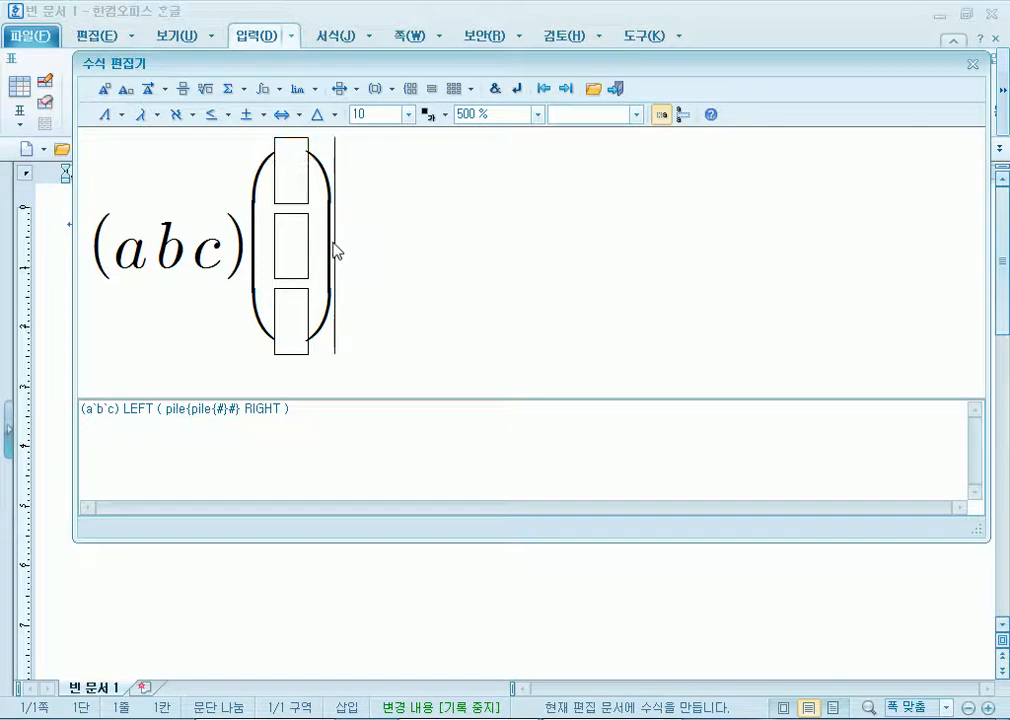
left_click(390, 89)
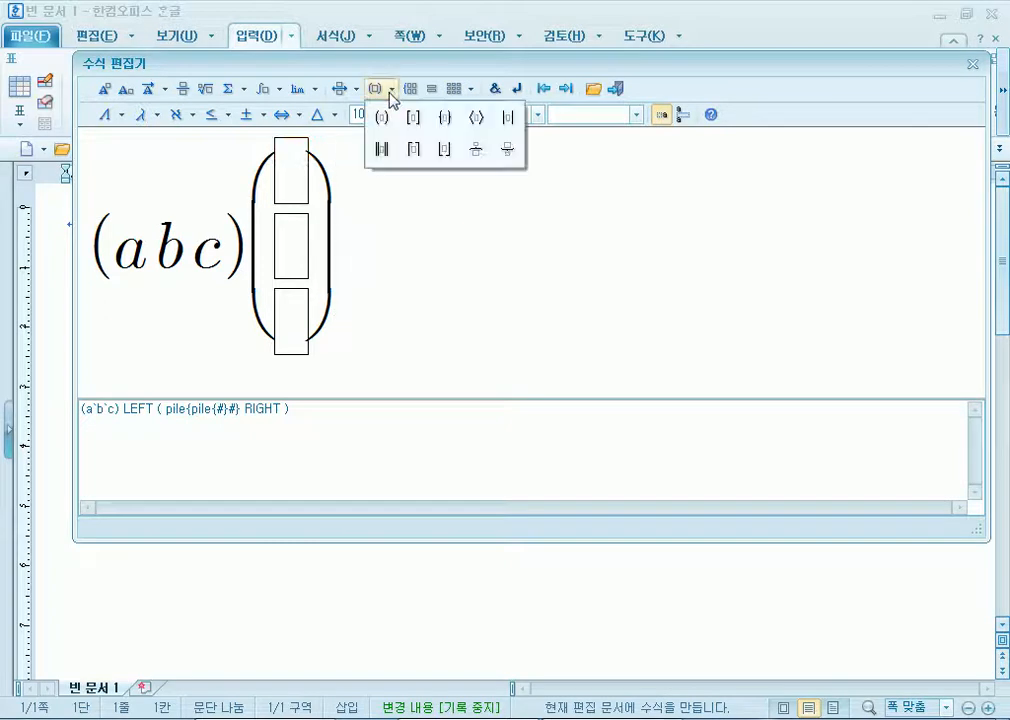
left_click(461, 93)
left_click(472, 91)
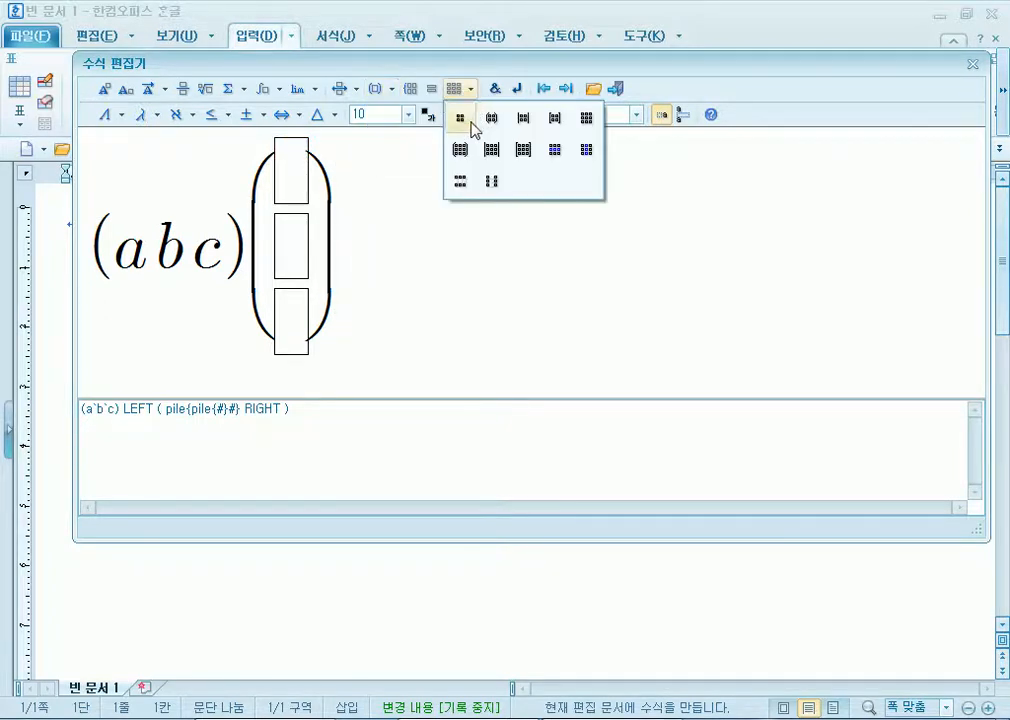
left_click(492, 119)
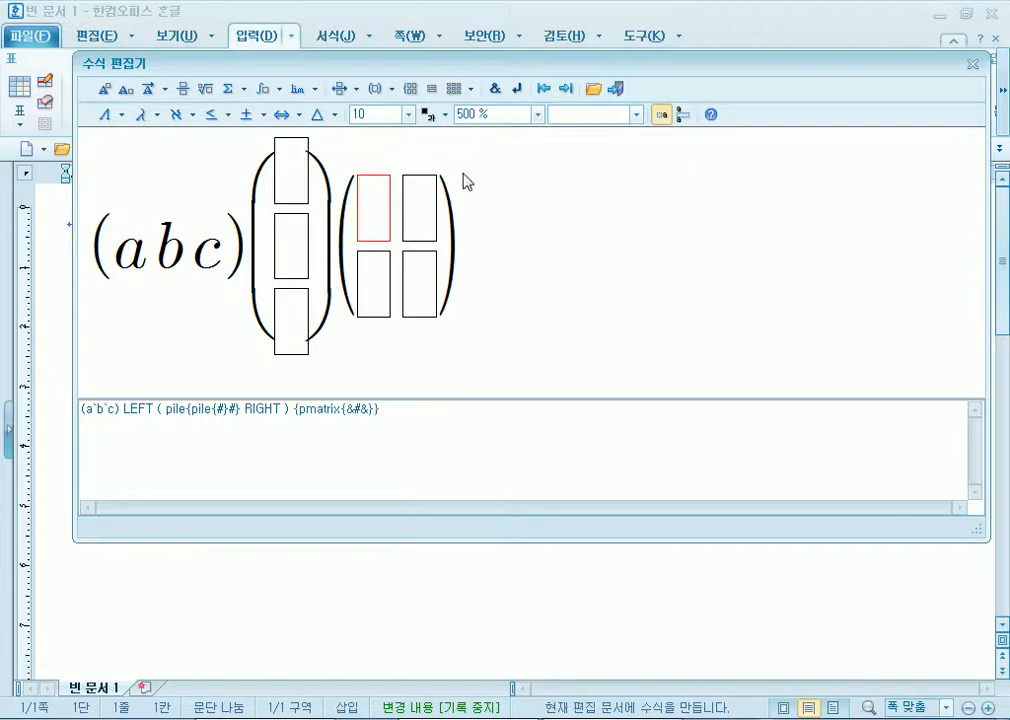
Remove one row from the new matrix and add a column, leaving a single row of three cells.
left_click(470, 89)
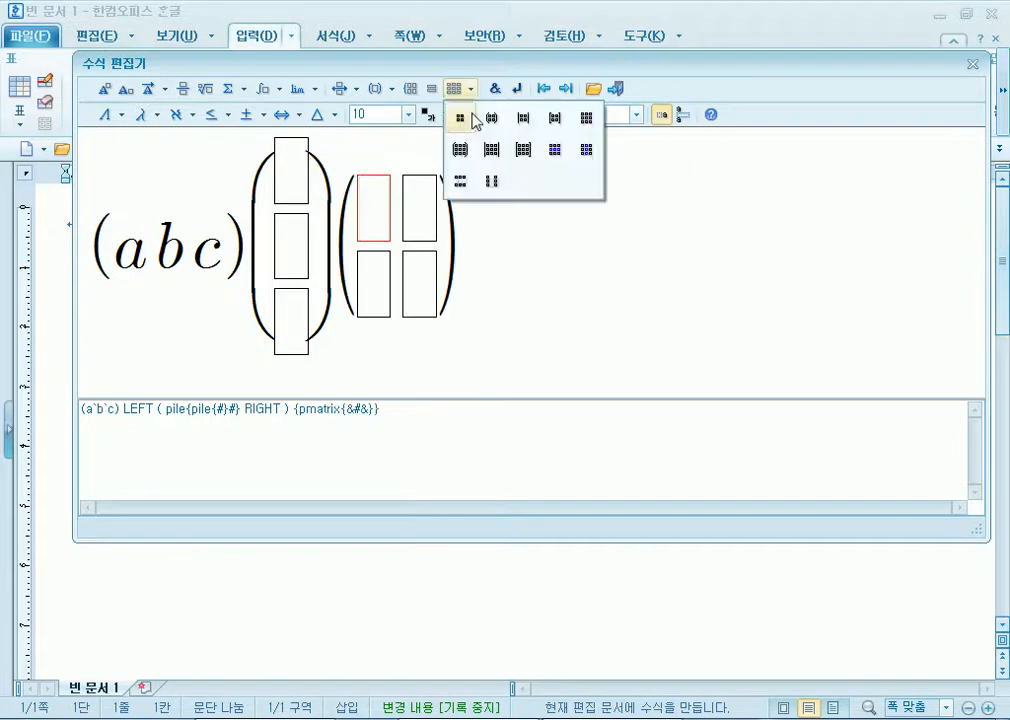
left_click(460, 182)
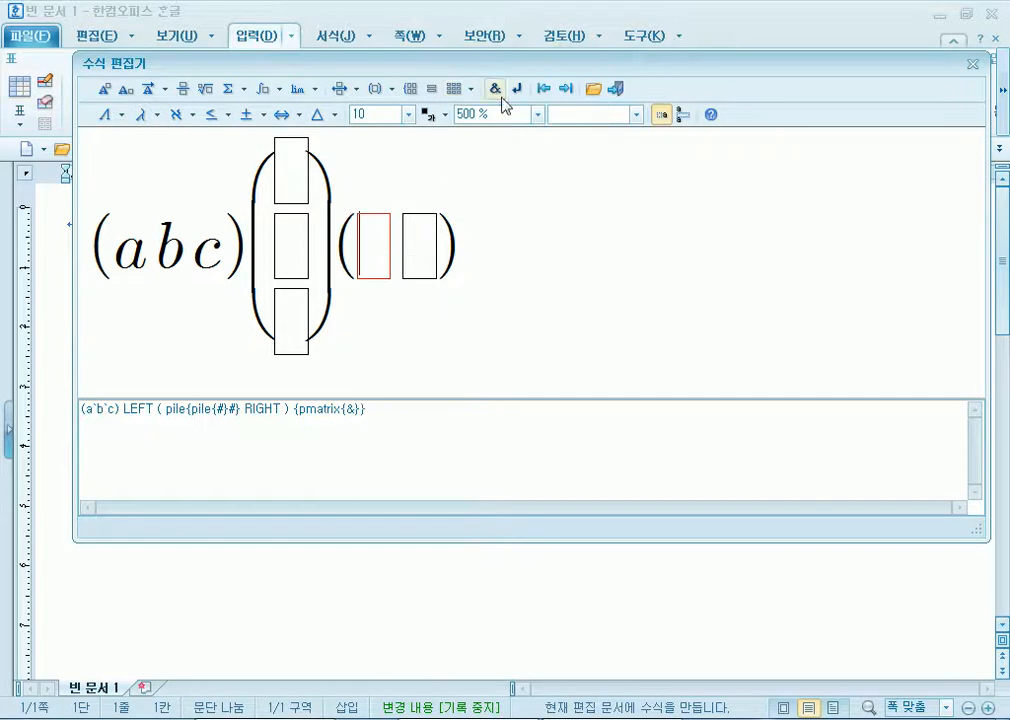
left_click(469, 90)
left_click(588, 155)
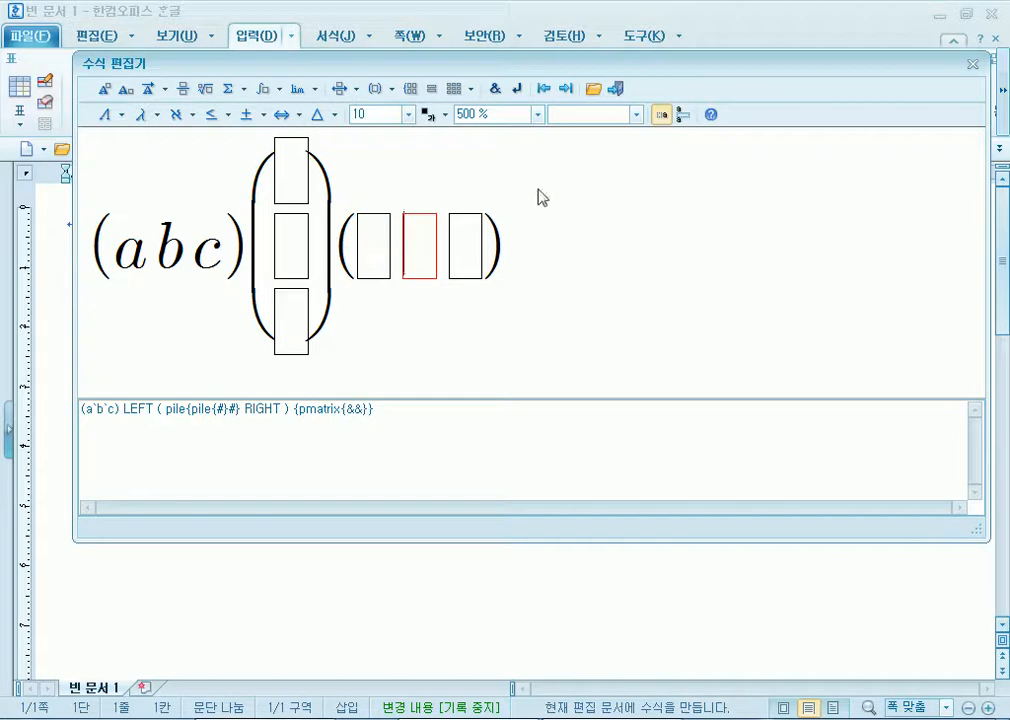
left_click(502, 250)
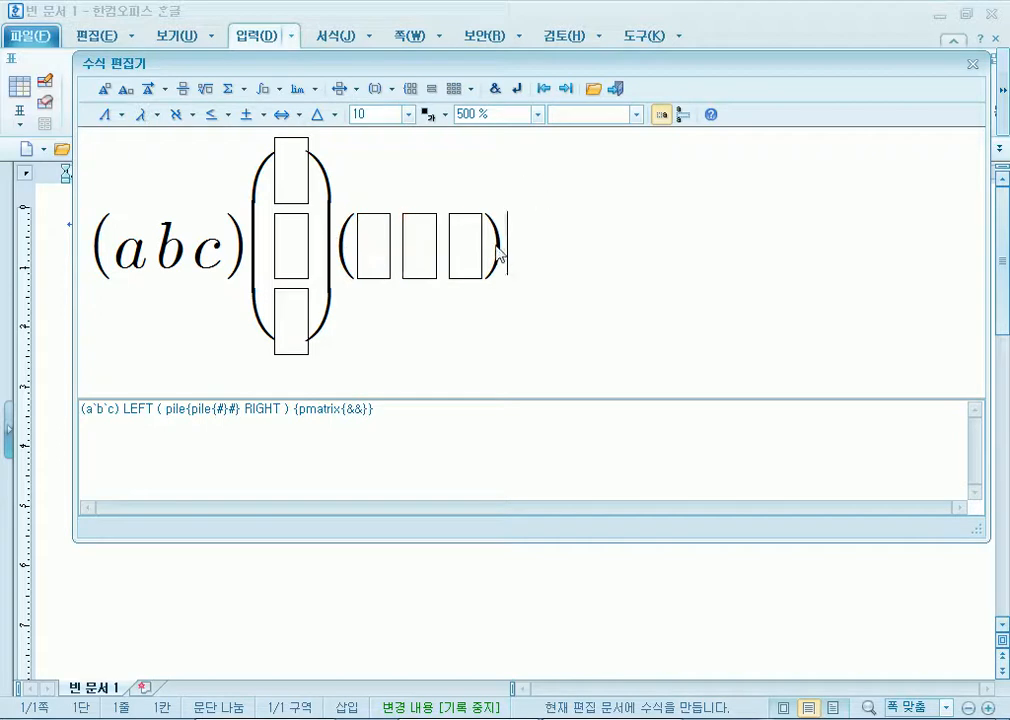
Add two more vertically stacked cells at the uppermost cell of the bracketed column.
left_click(295, 274)
left_click(311, 233)
left_click(285, 185)
left_click(433, 89)
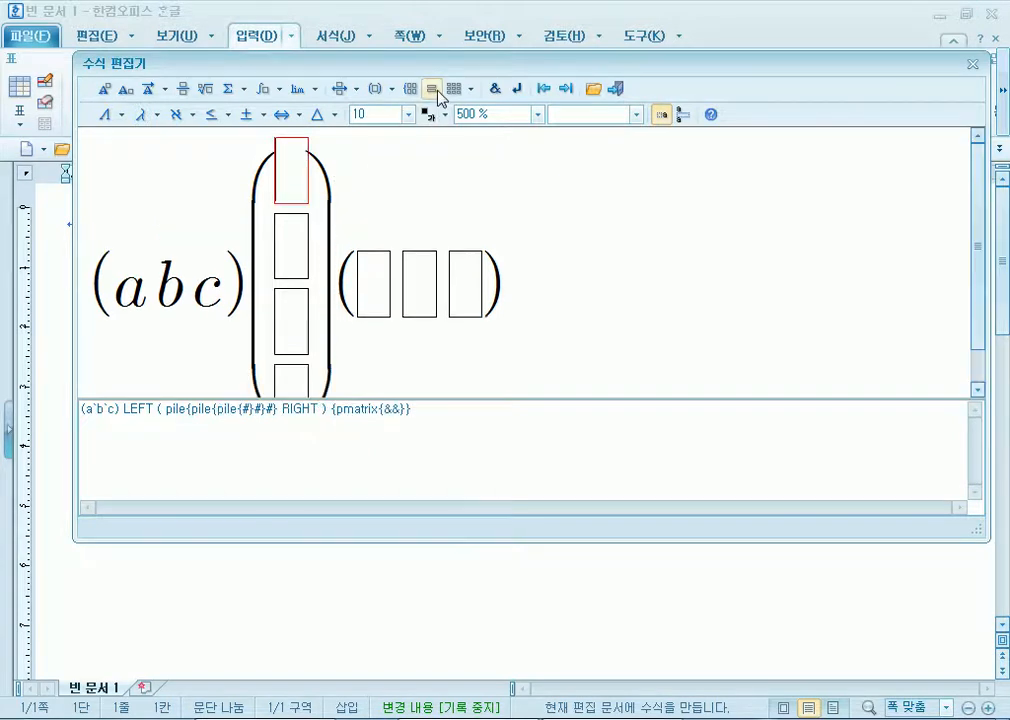
left_click(433, 89)
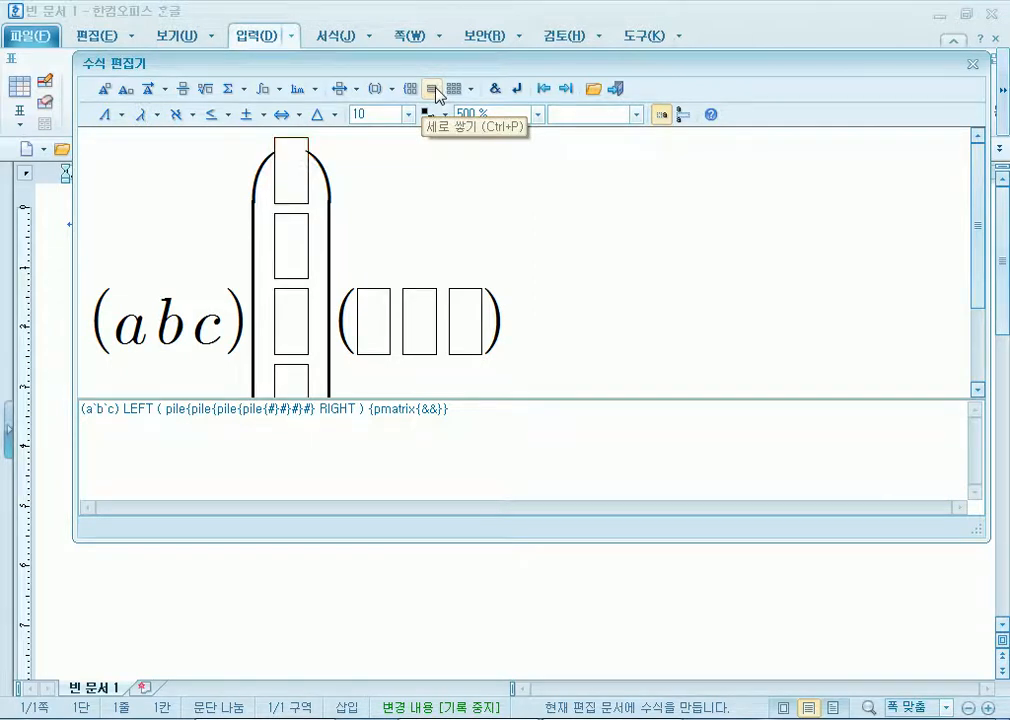
Undo all vertical stacking in the column bracket and stack cells in it again, making three cells.
key("ctrl+z")
key("ctrl+z")
key("ctrl+z")
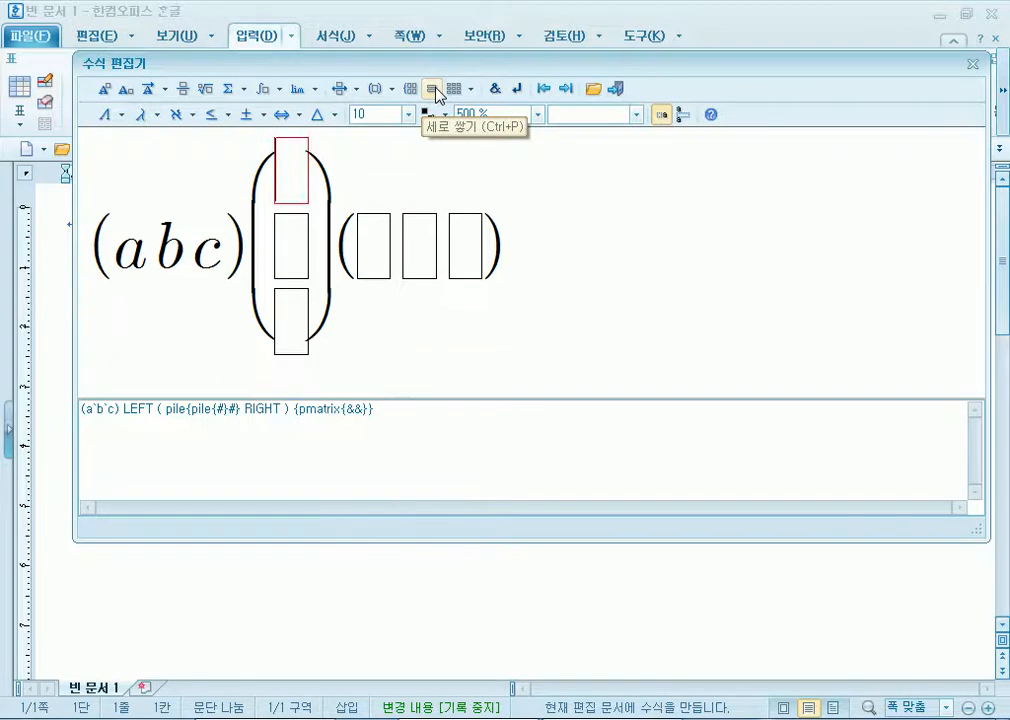
key("ctrl+z")
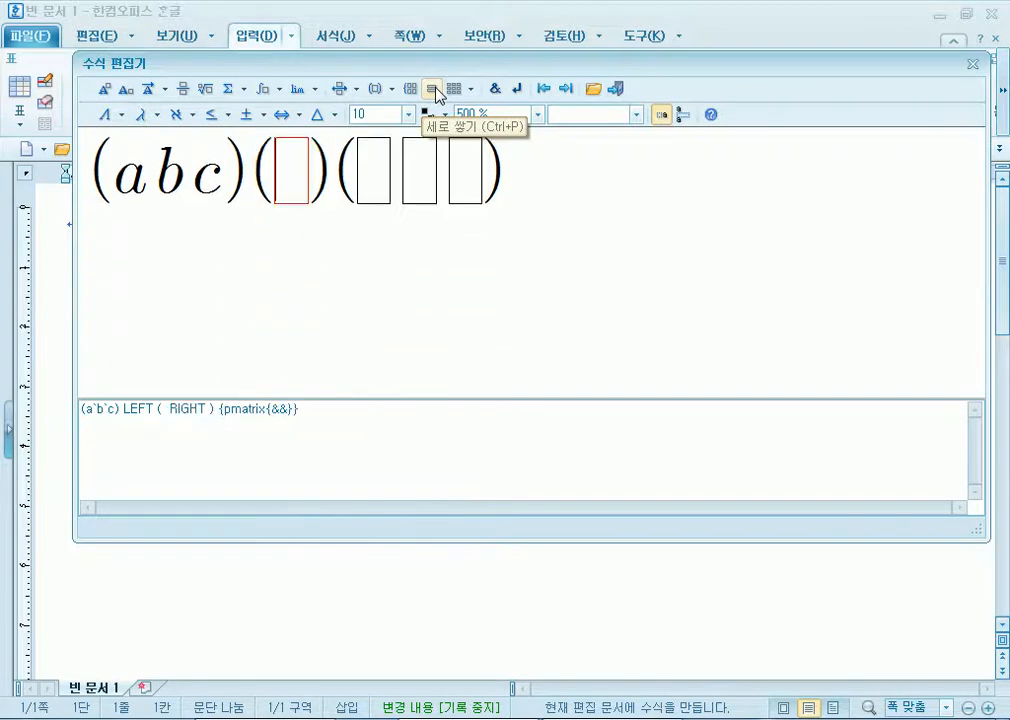
left_click(432, 89)
left_click(432, 89)
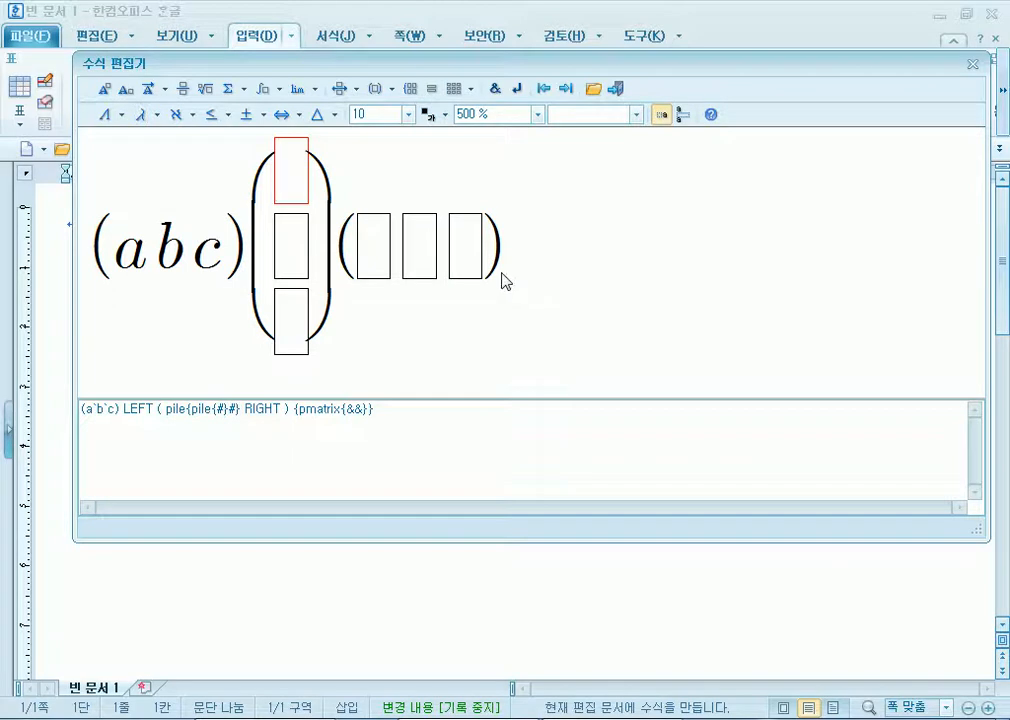
left_click(343, 254)
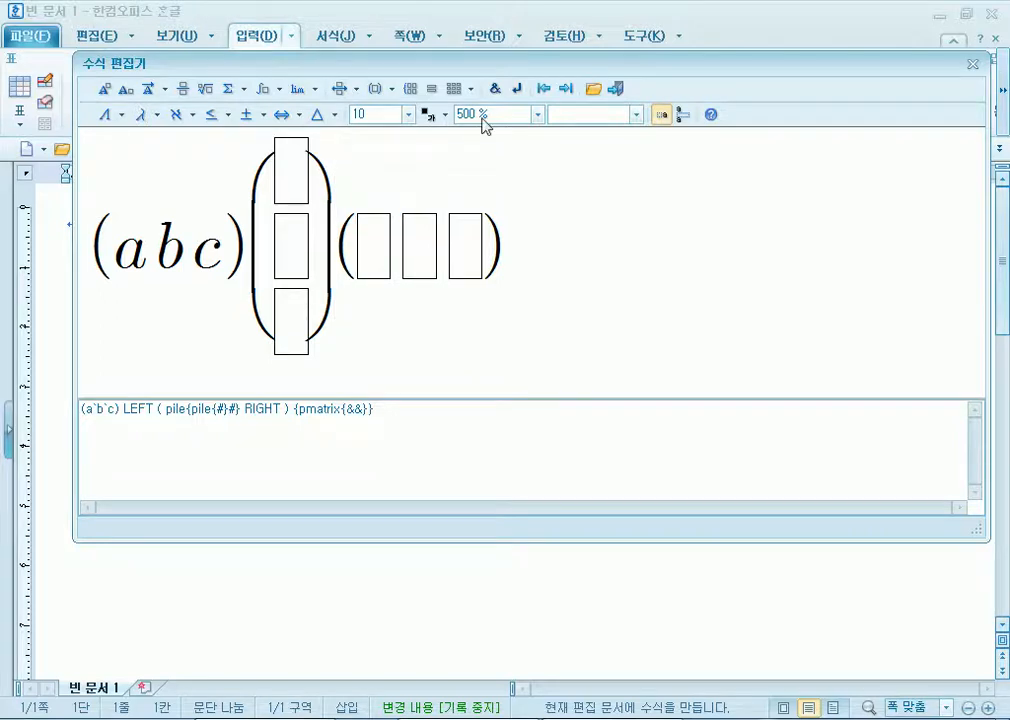
left_click(470, 88)
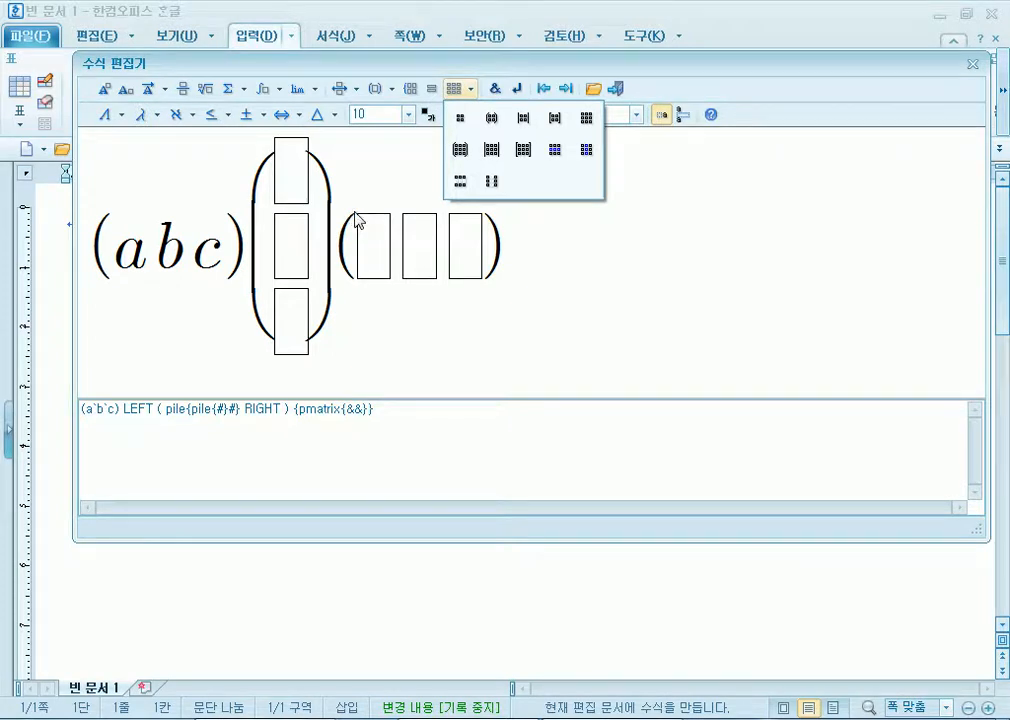
left_click(340, 250)
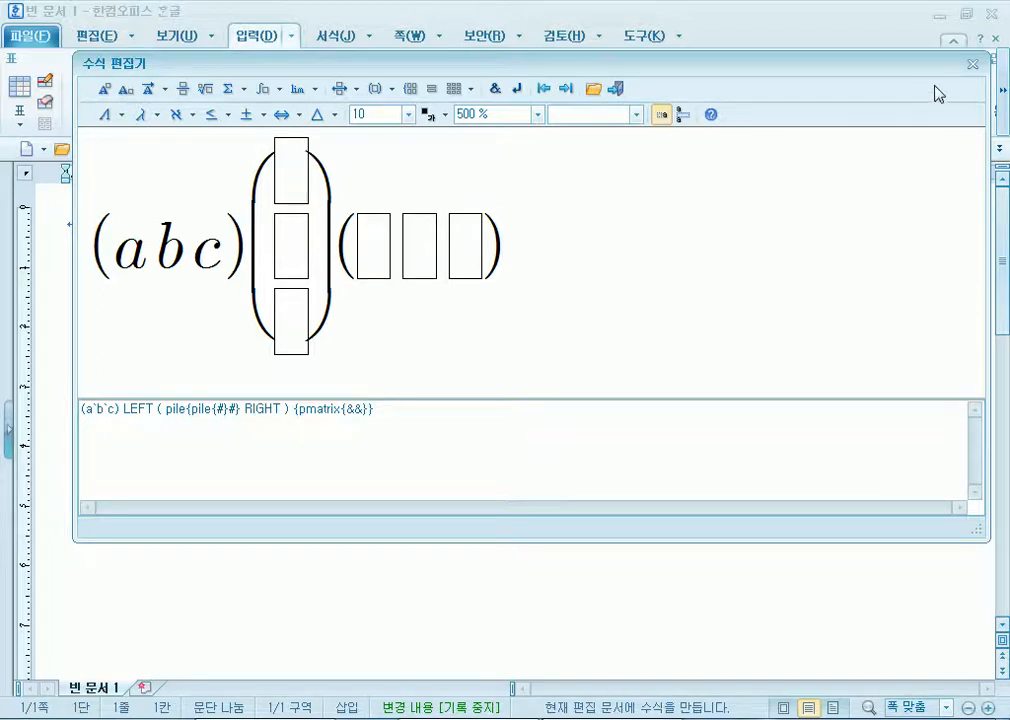
Close the equation editor, keeping the equation in the document, and delete the equation object from the page.
left_click(971, 64)
left_click(415, 335)
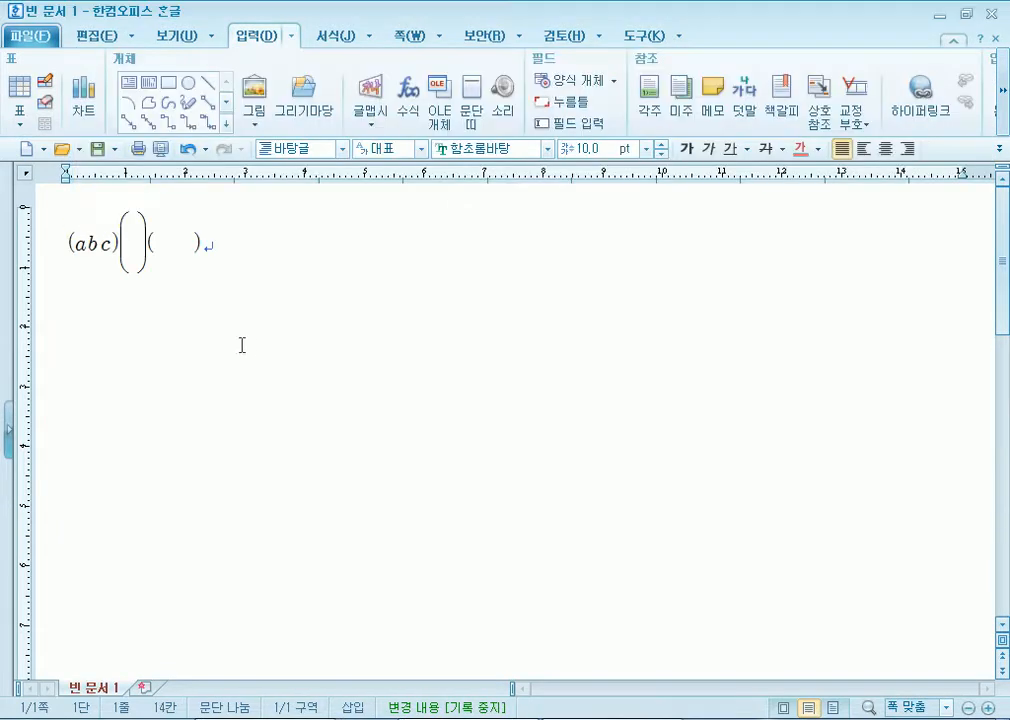
left_click(100, 250)
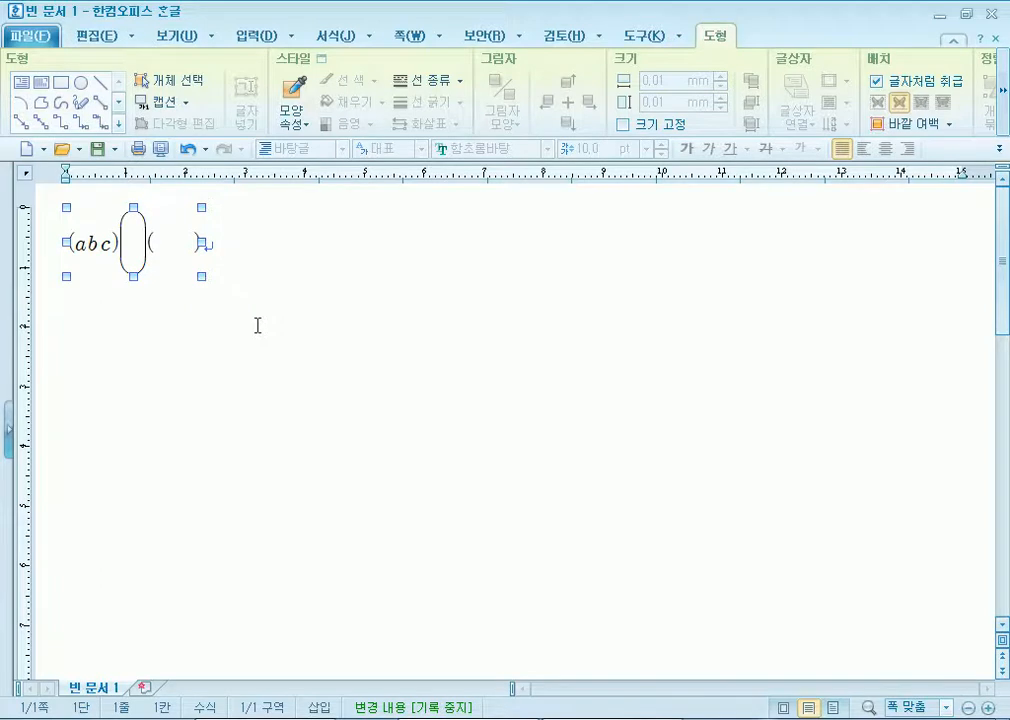
key("Delete")
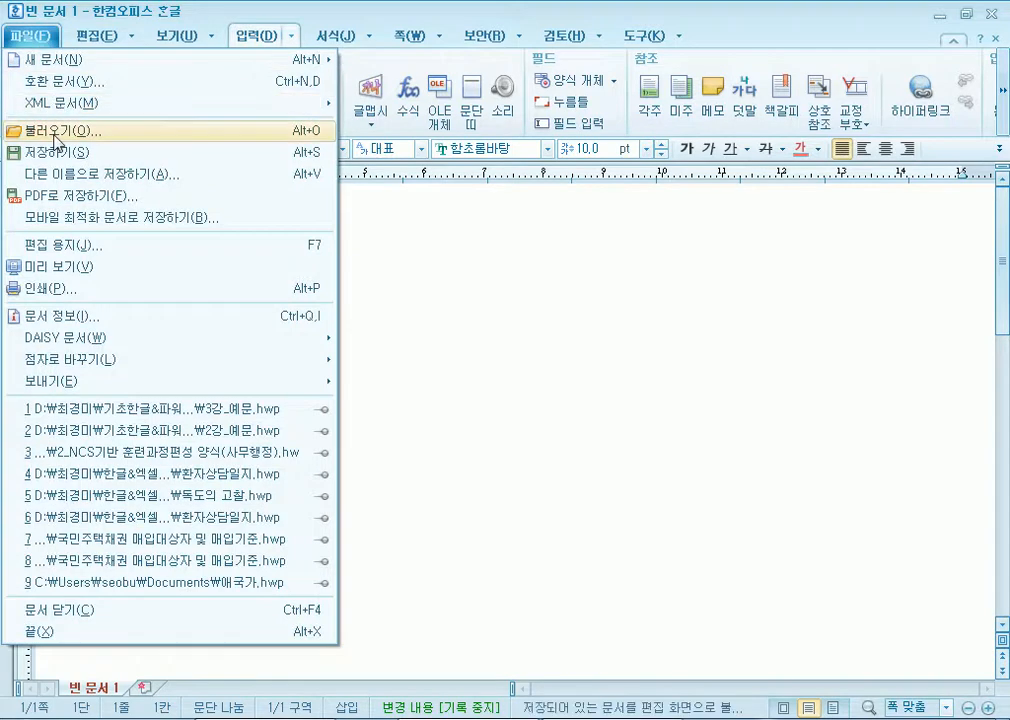
left_click(248, 6)
left_click(62, 150)
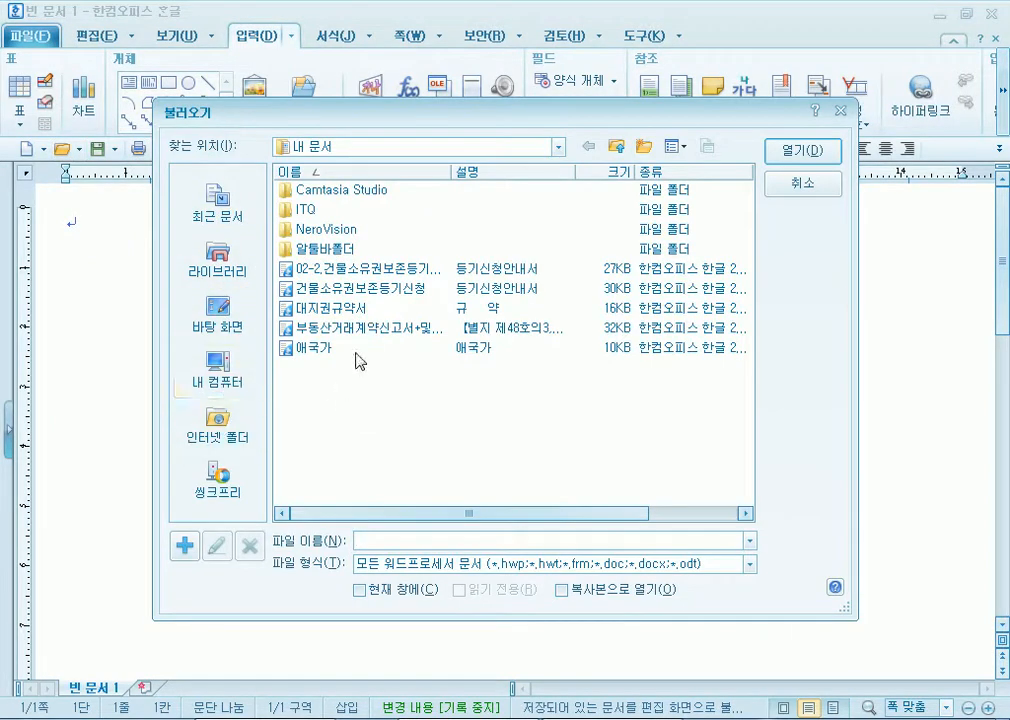
left_click(246, 384)
double_click(330, 216)
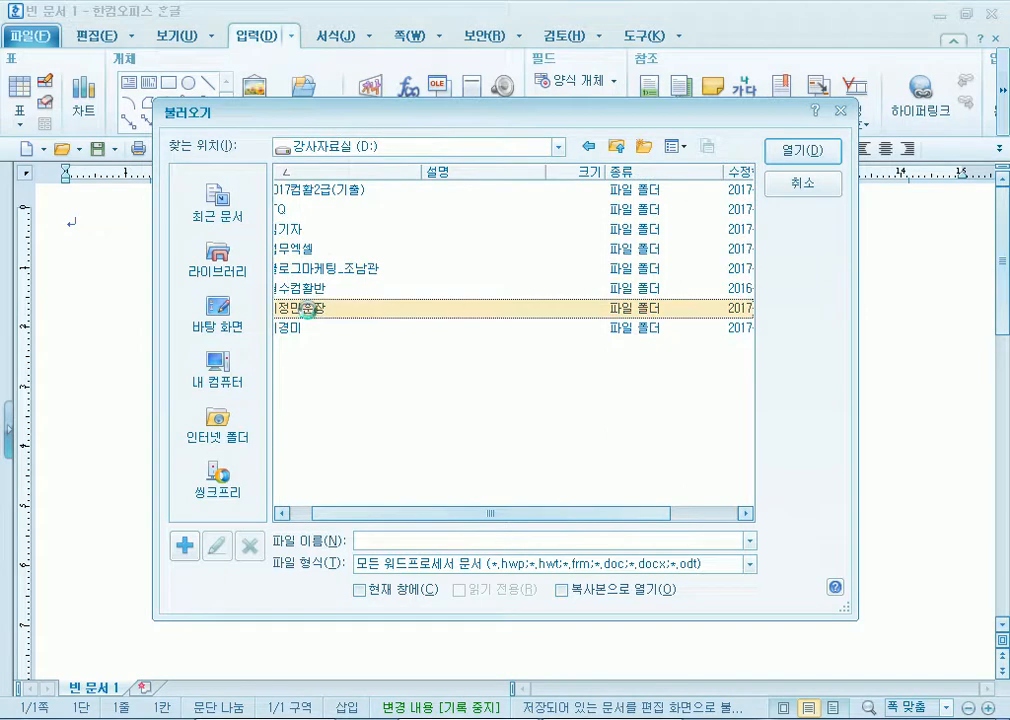
double_click(312, 317)
left_click_drag(345, 513, 297, 402)
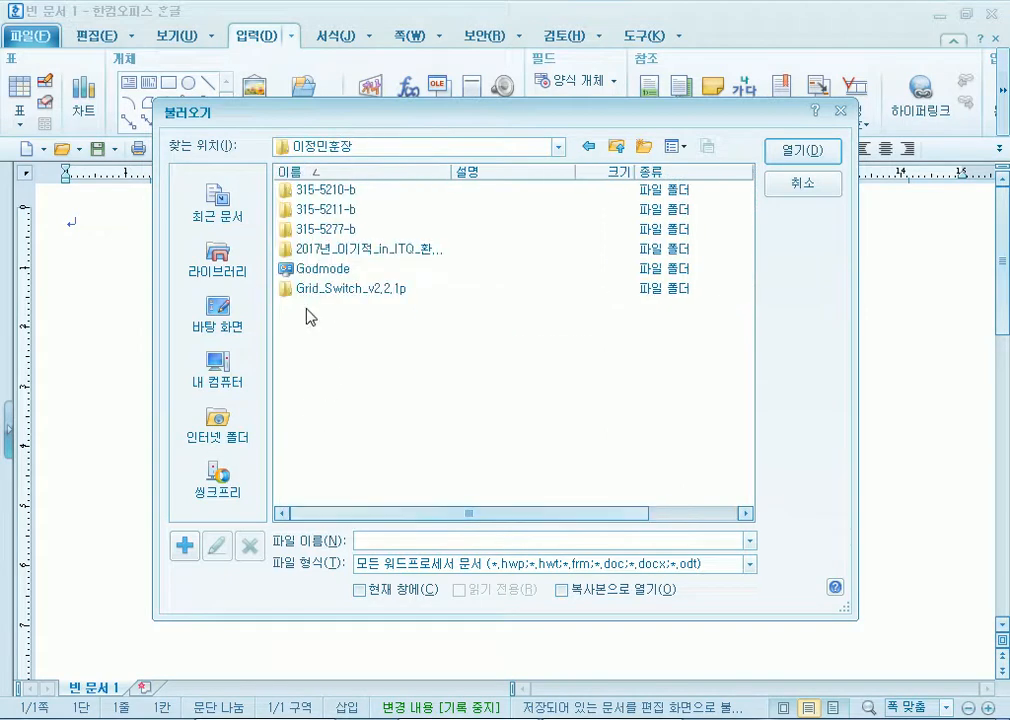
double_click(344, 213)
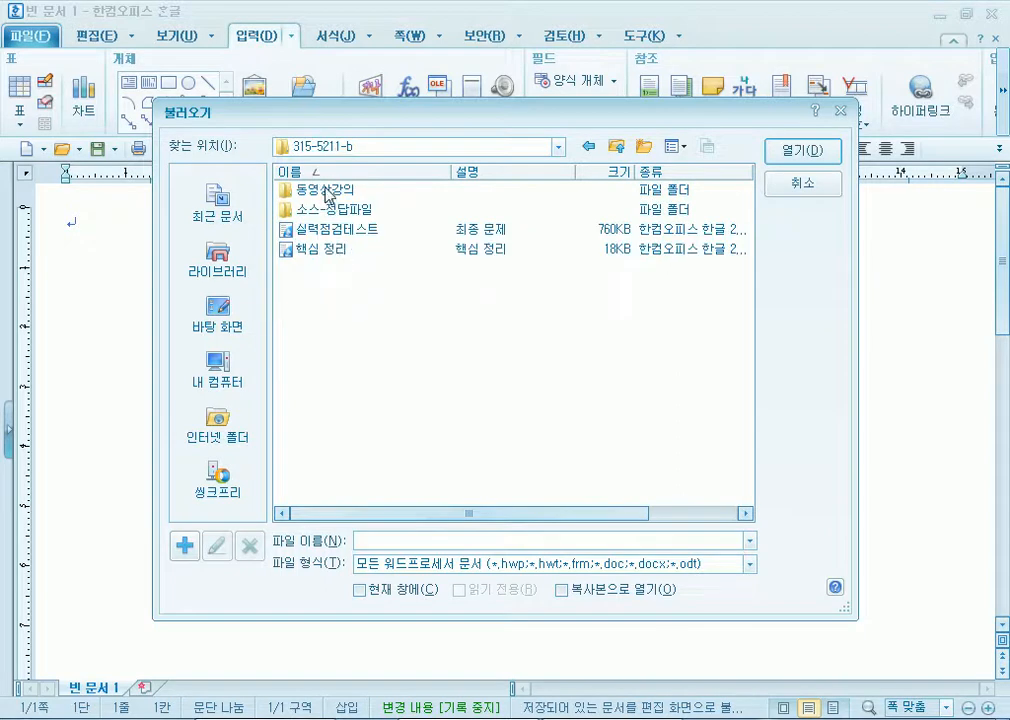
double_click(300, 209)
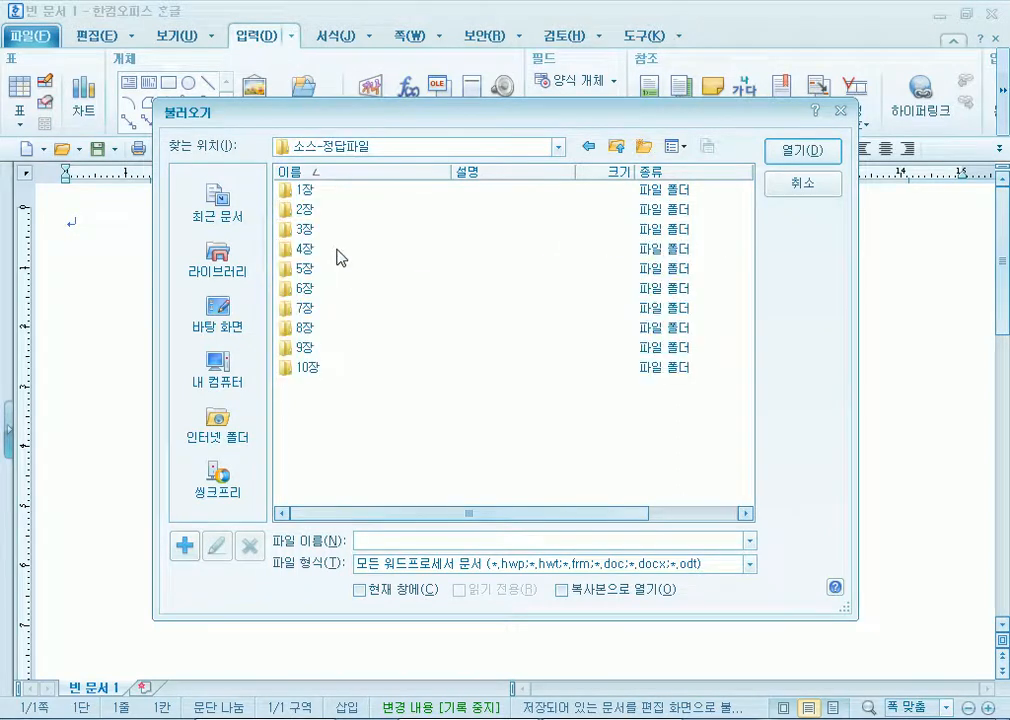
left_click(298, 250)
key("Return")
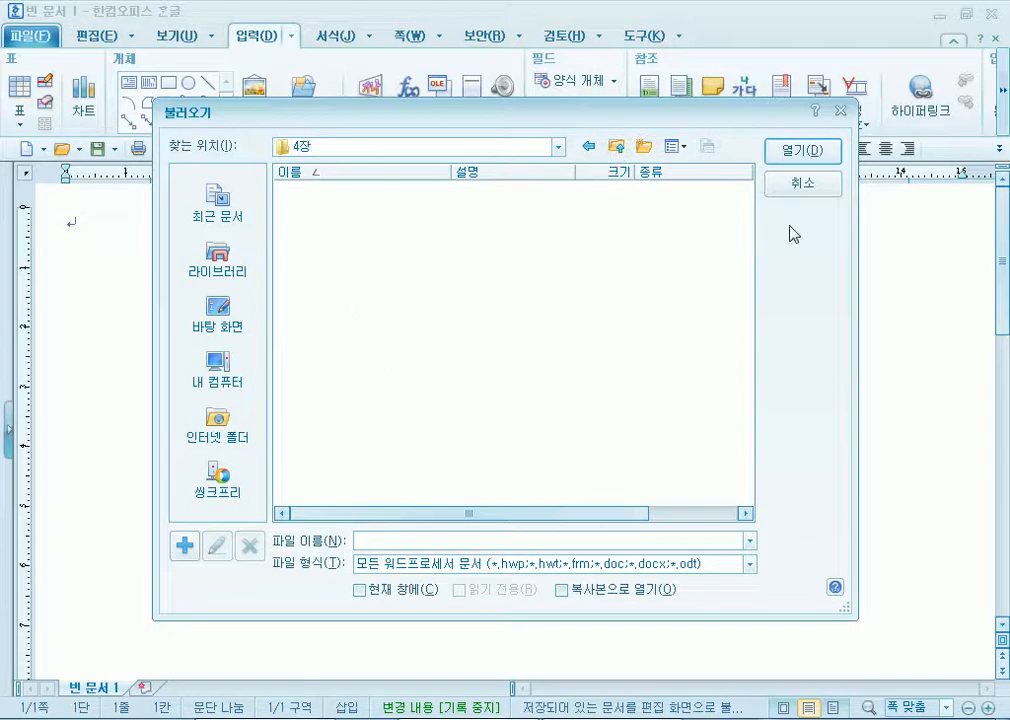
left_click(775, 185)
Open the document 4장.동아리회원주소록(소스) from the 4장 folder inside 315-5210-b.
left_click(62, 148)
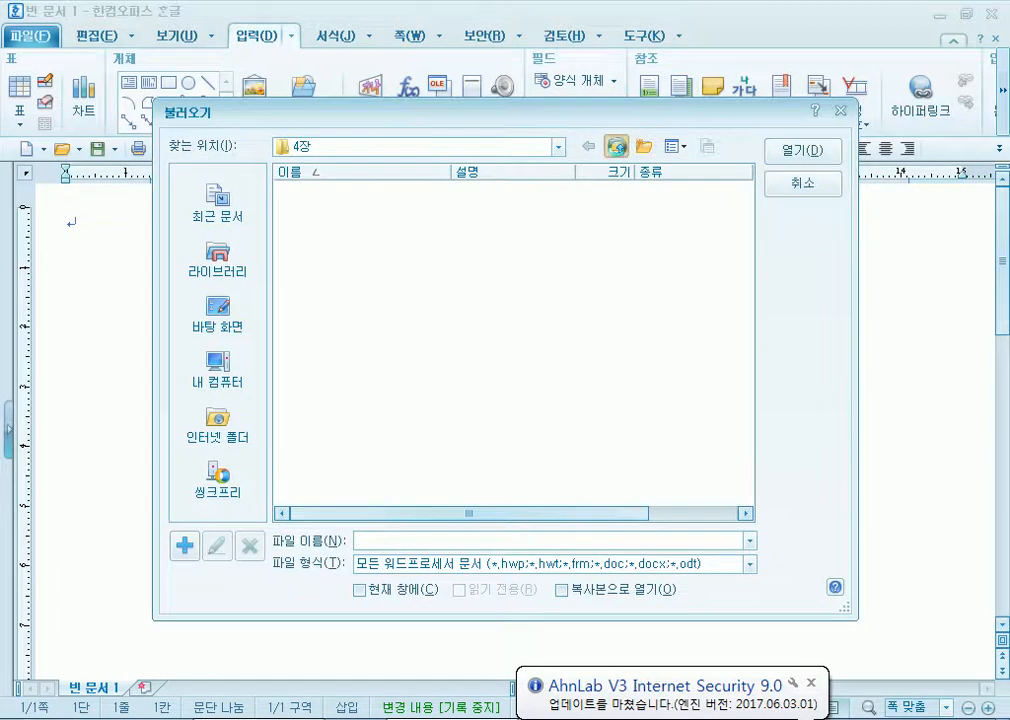
left_click(618, 150)
left_click(618, 147)
left_click(618, 147)
double_click(341, 192)
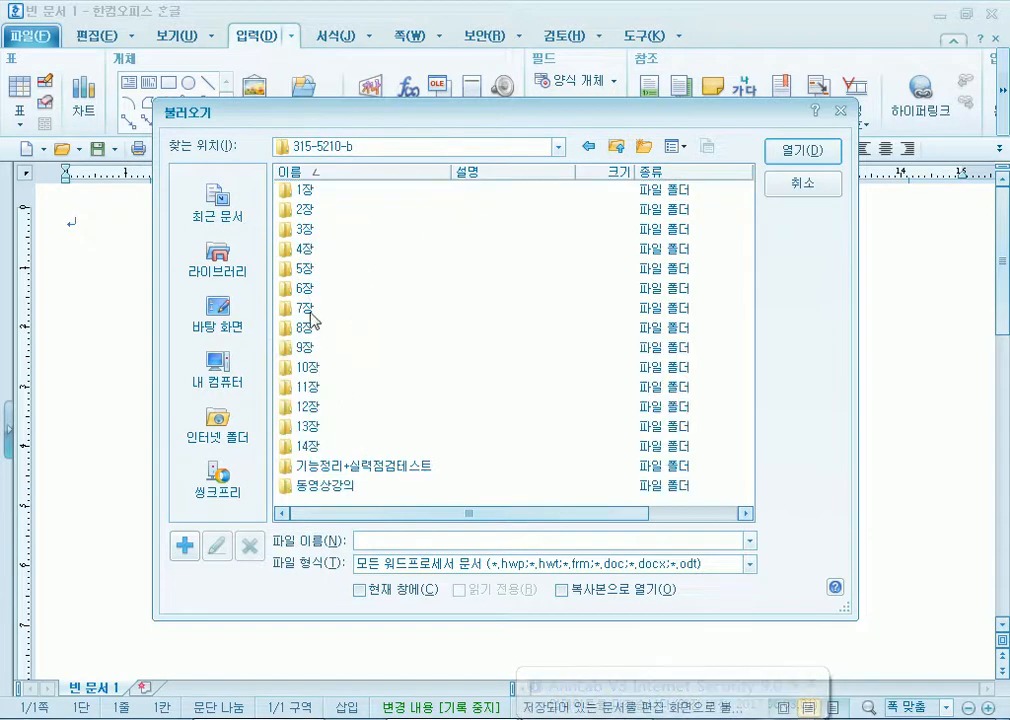
left_click(315, 250)
key("Return")
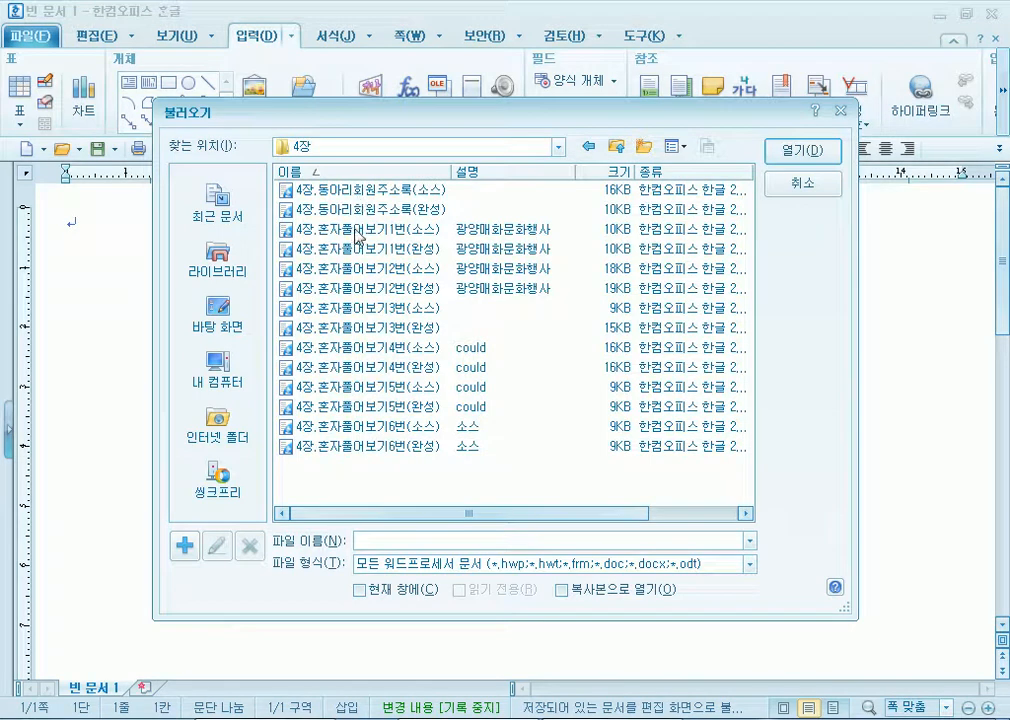
left_click(388, 192)
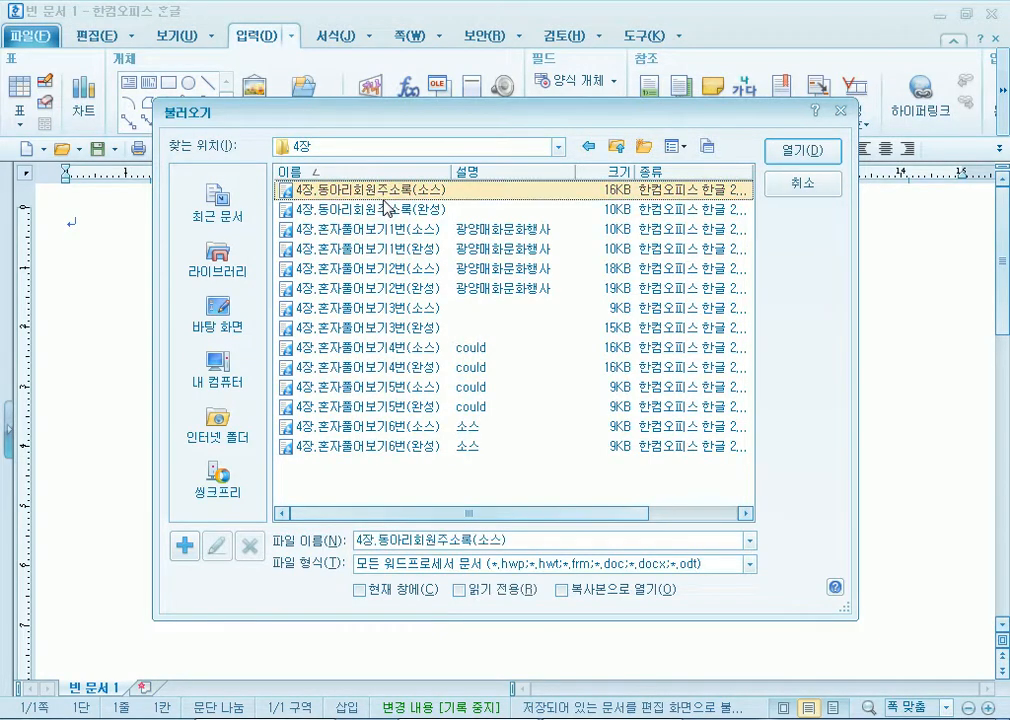
double_click(380, 192)
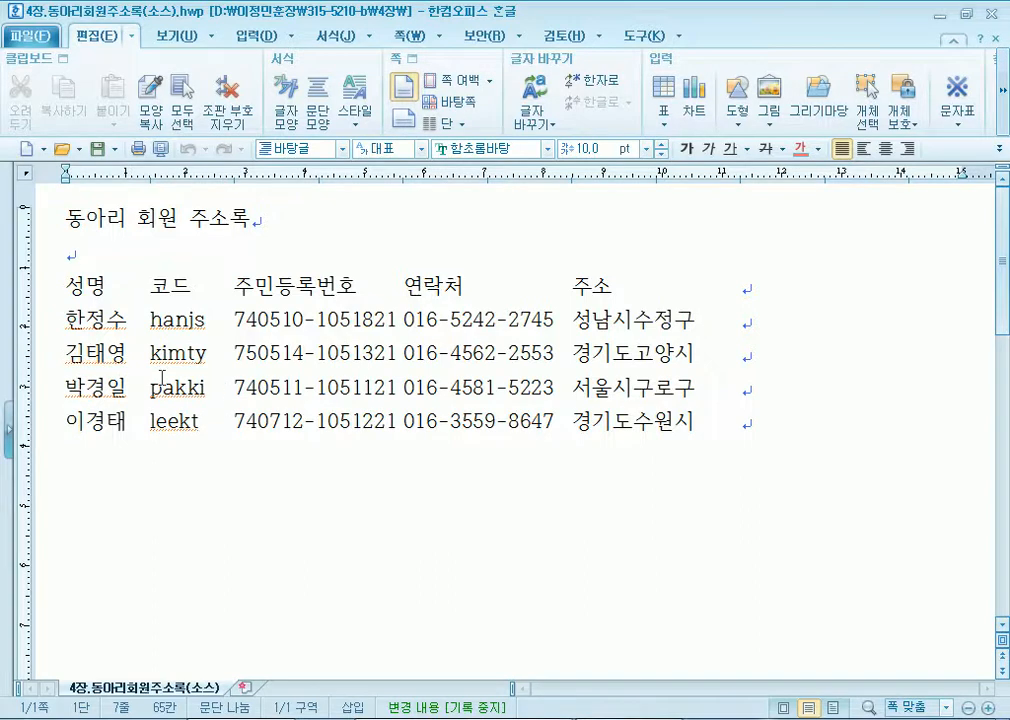
left_click(31, 36)
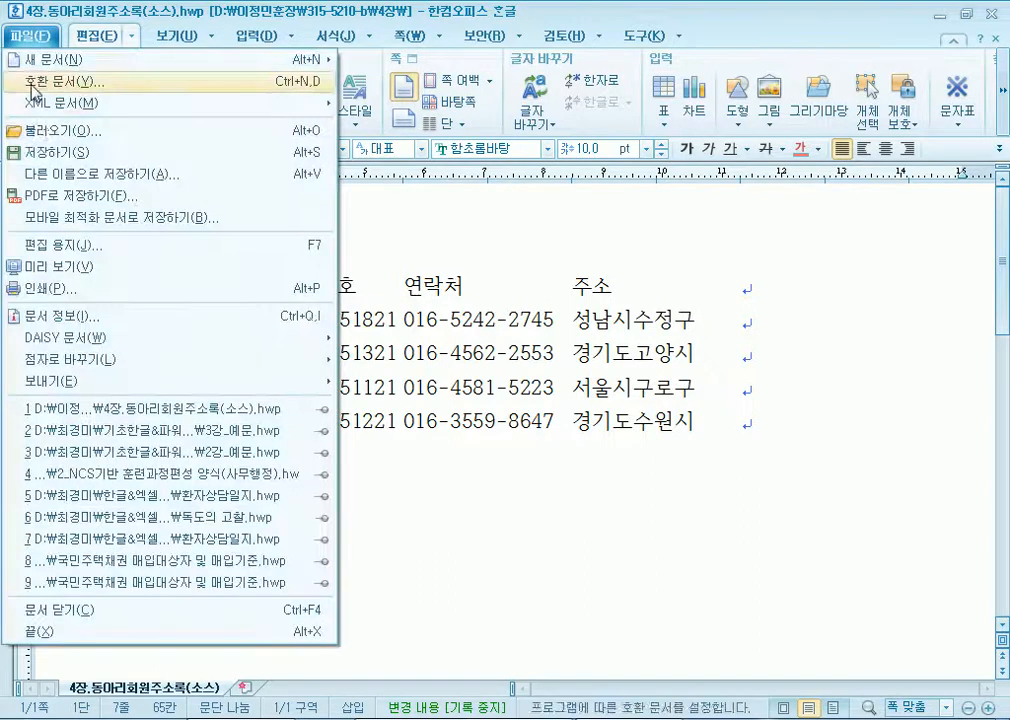
left_click(42, 136)
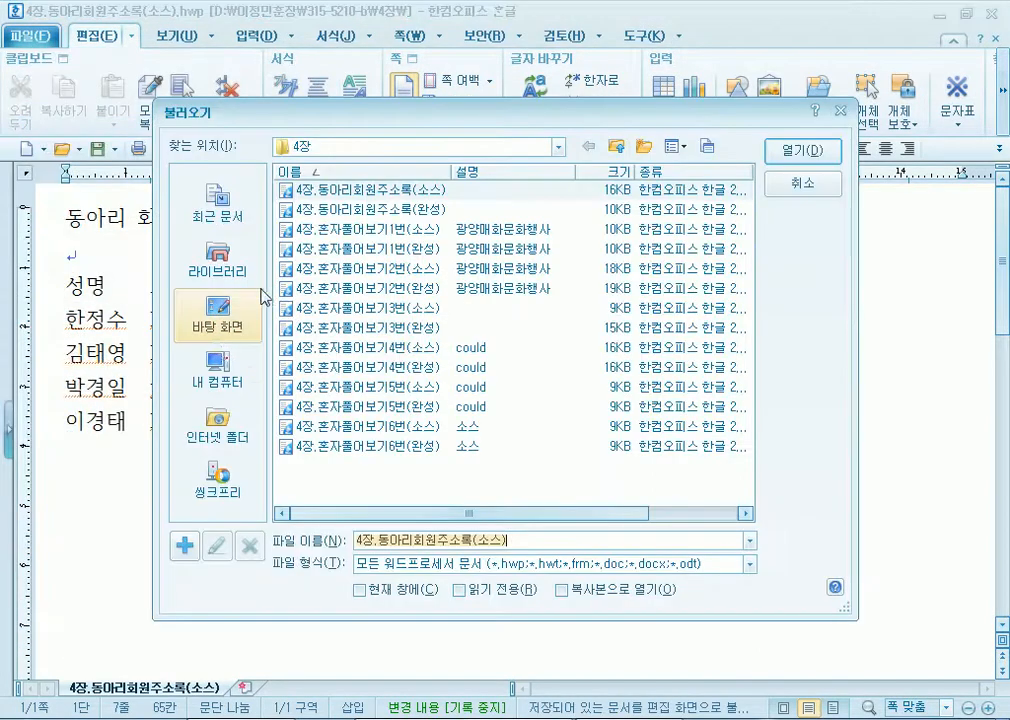
left_click(222, 368)
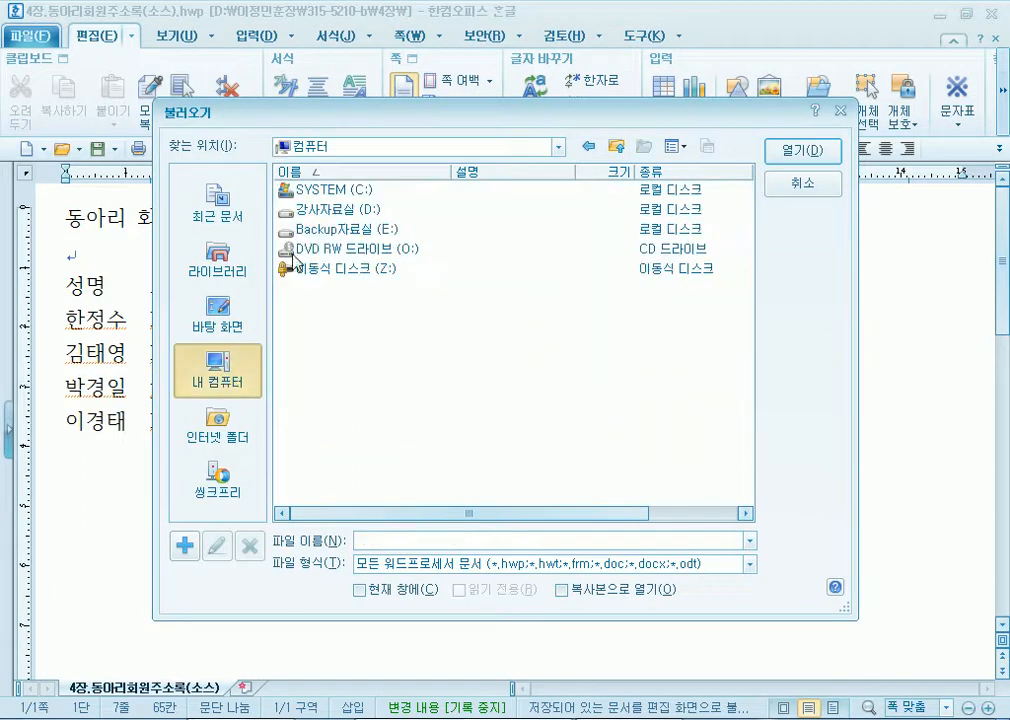
double_click(316, 212)
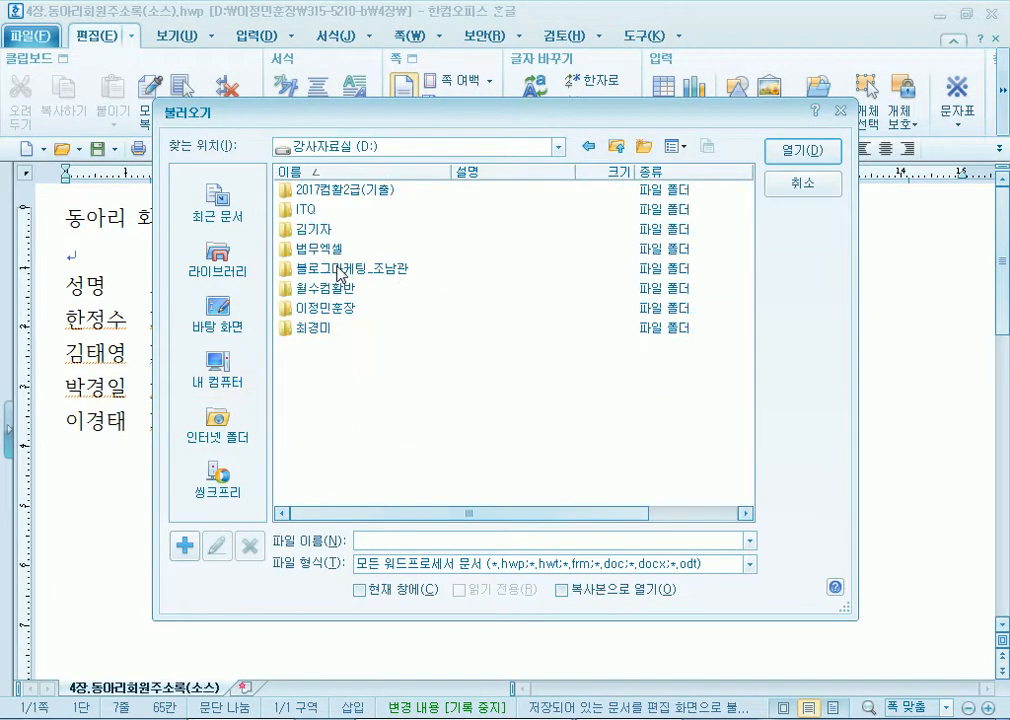
key("Escape")
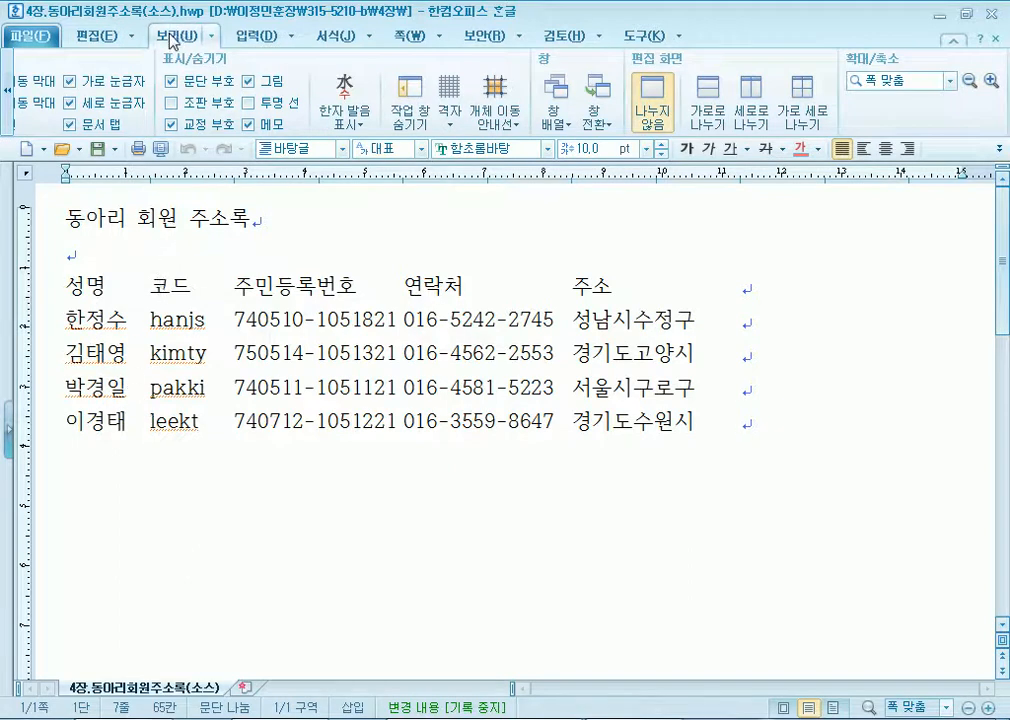
Toggle the display of typesetting marks (조판 부호) on and off several times, ending with them hidden.
left_click(171, 103)
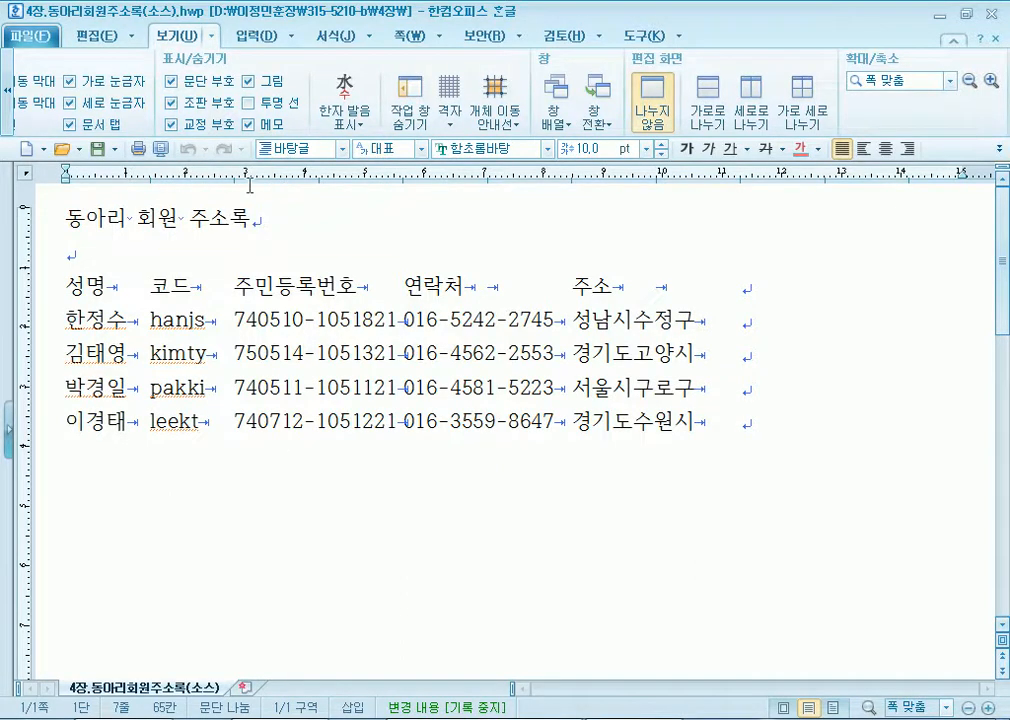
left_click(173, 103)
left_click(175, 104)
left_click(175, 104)
left_click(175, 104)
left_click(175, 104)
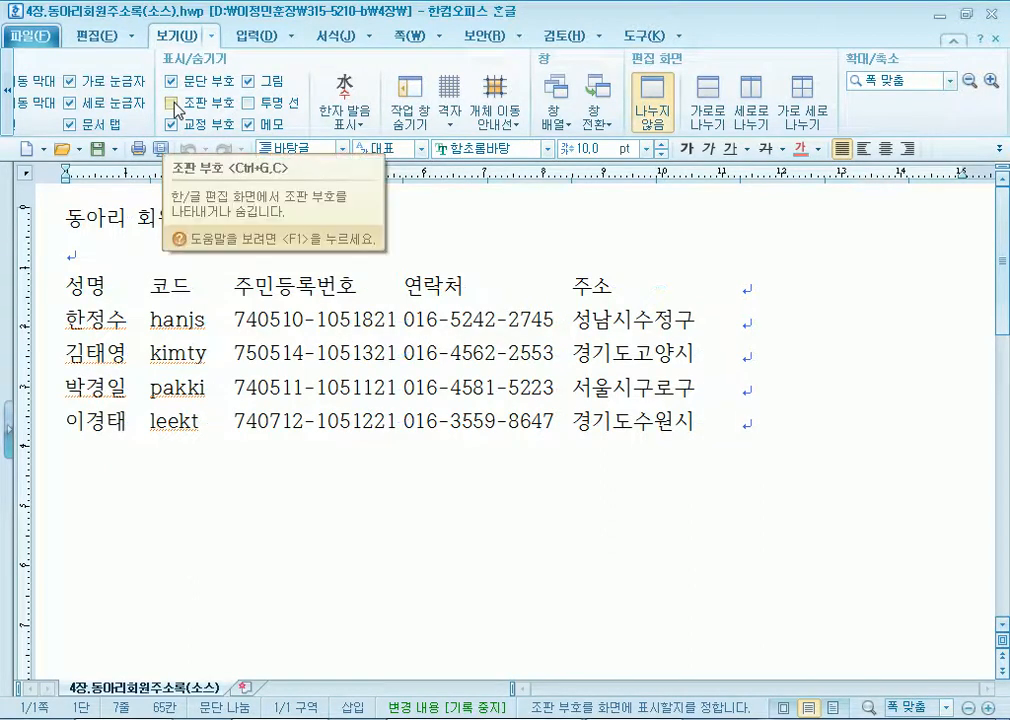
Examine the gaps between the 성명, 코드 and 주민등록번호 headings in the header row by placing the cursor and selecting there.
left_click(107, 286)
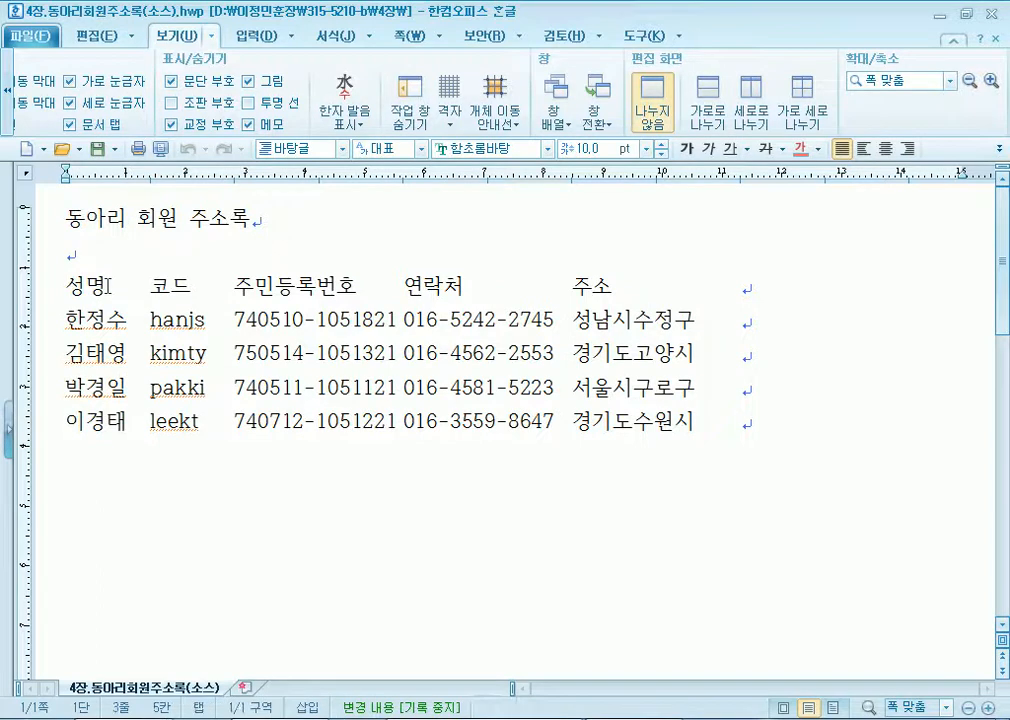
left_click(154, 287)
left_click(238, 289)
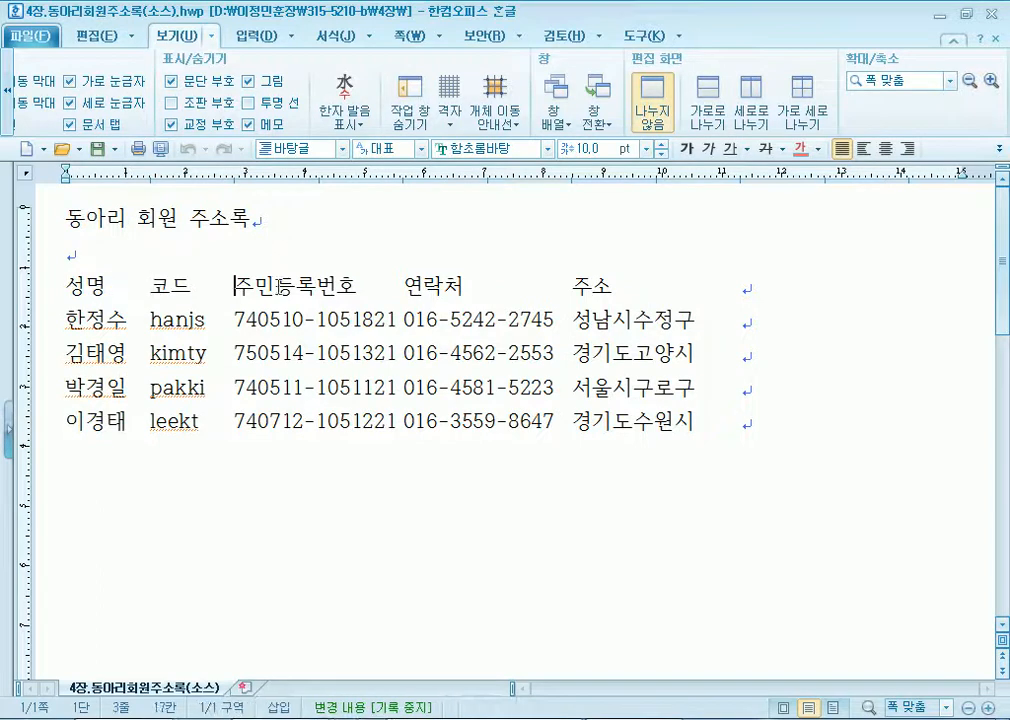
left_click(108, 286)
left_click_drag(150, 287, 110, 290)
left_click(117, 289)
Insert several extra spaces before 회원 in the title and show the typesetting marks (조판 부호).
left_click(139, 218)
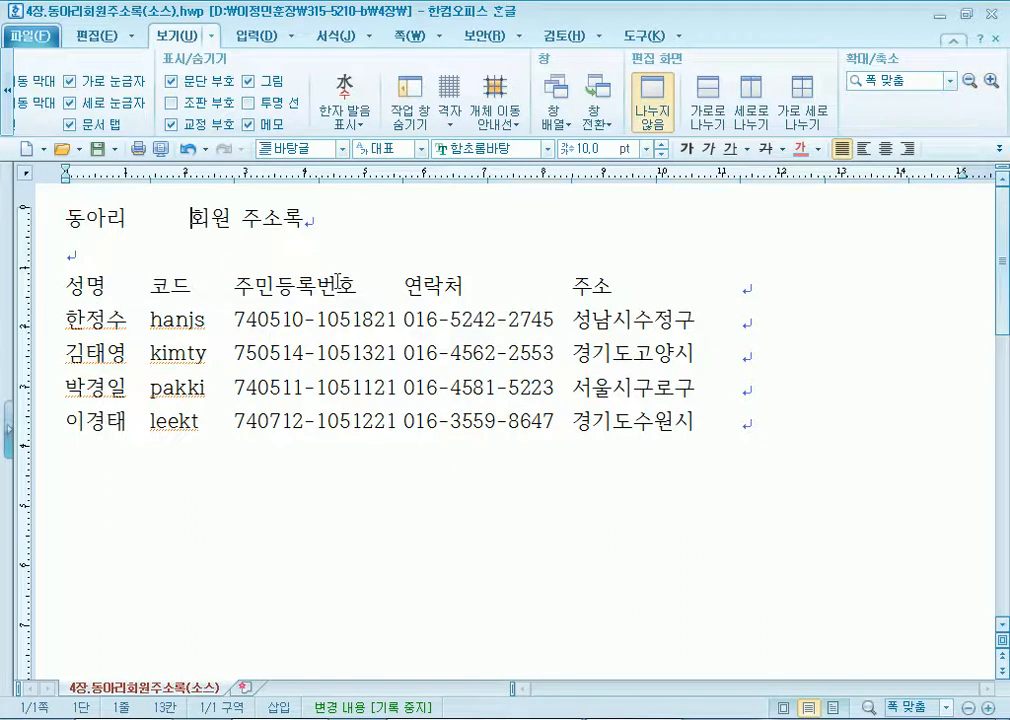
left_click(115, 287)
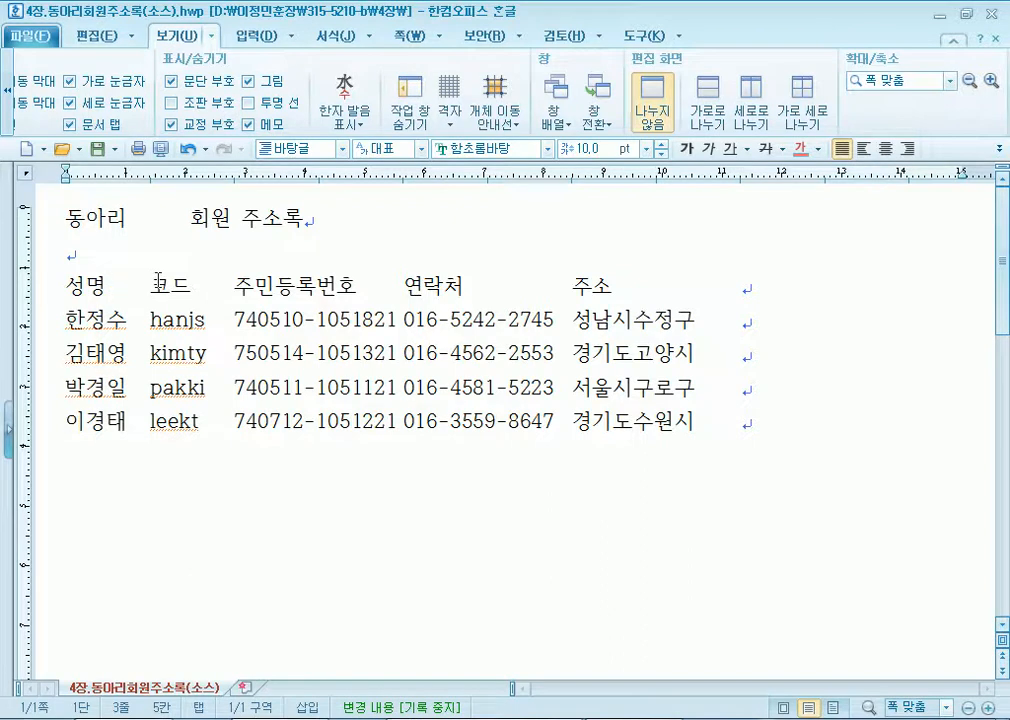
left_click(172, 102)
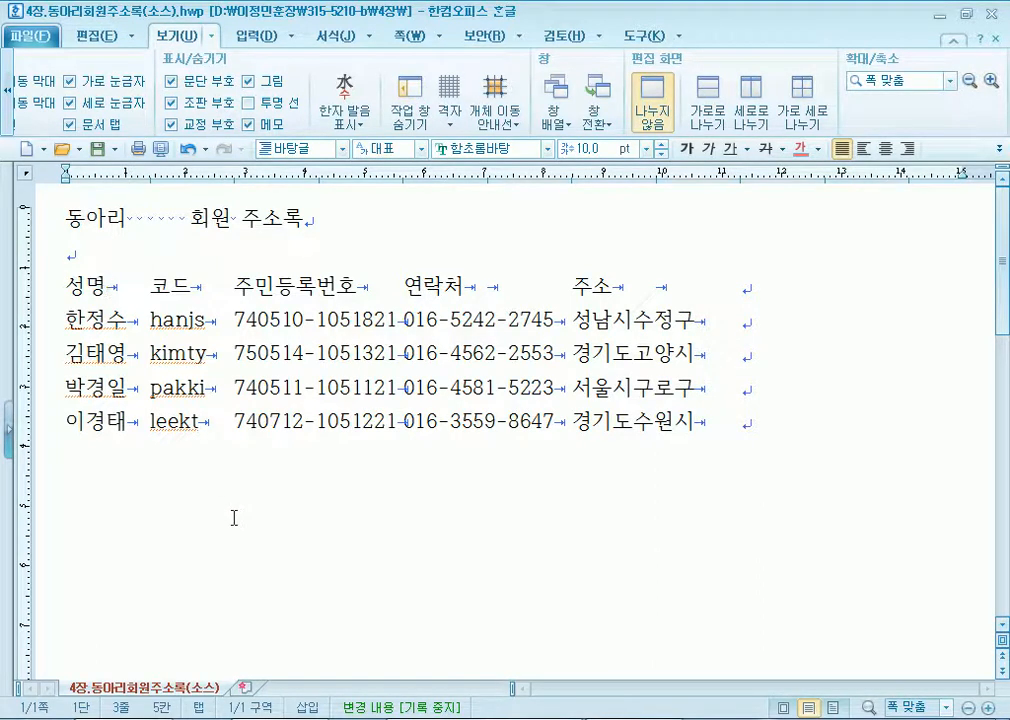
Remove the extra spaces in the title, leaving one space between 동아리 and 회원.
left_click_drag(131, 217, 190, 218)
key("Delete")
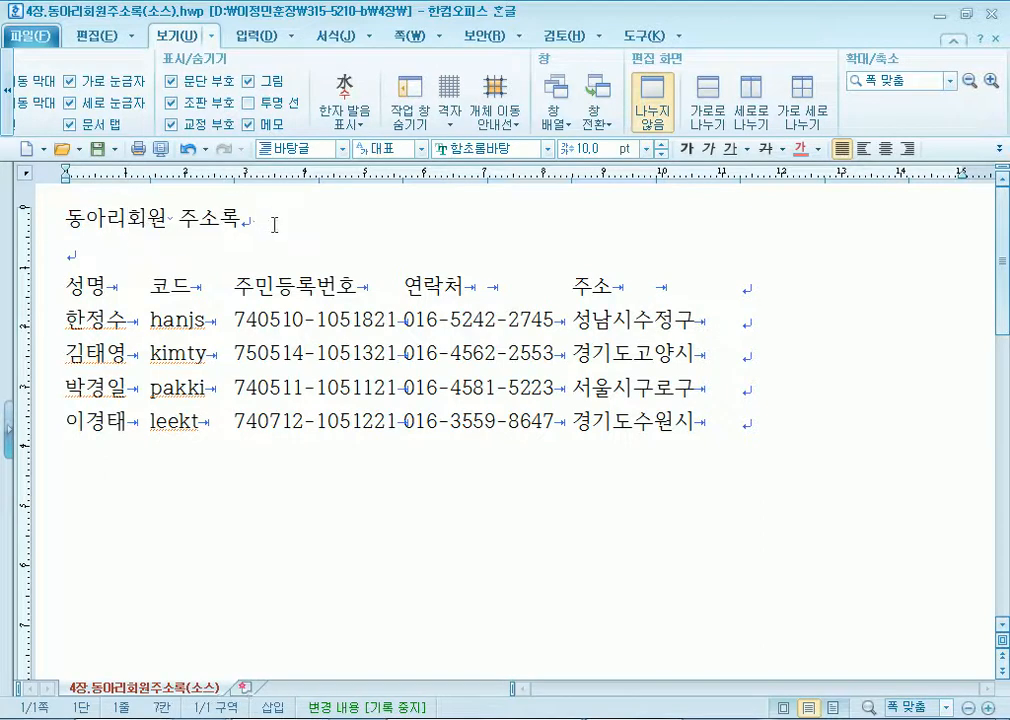
left_click(137, 218)
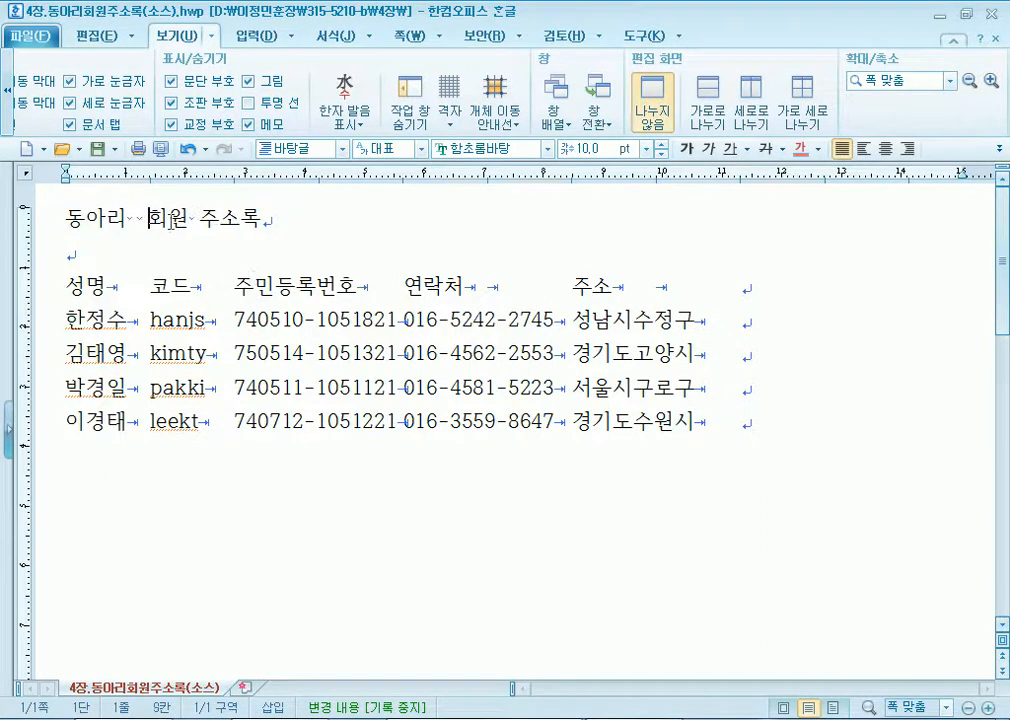
key("Delete")
key("Delete")
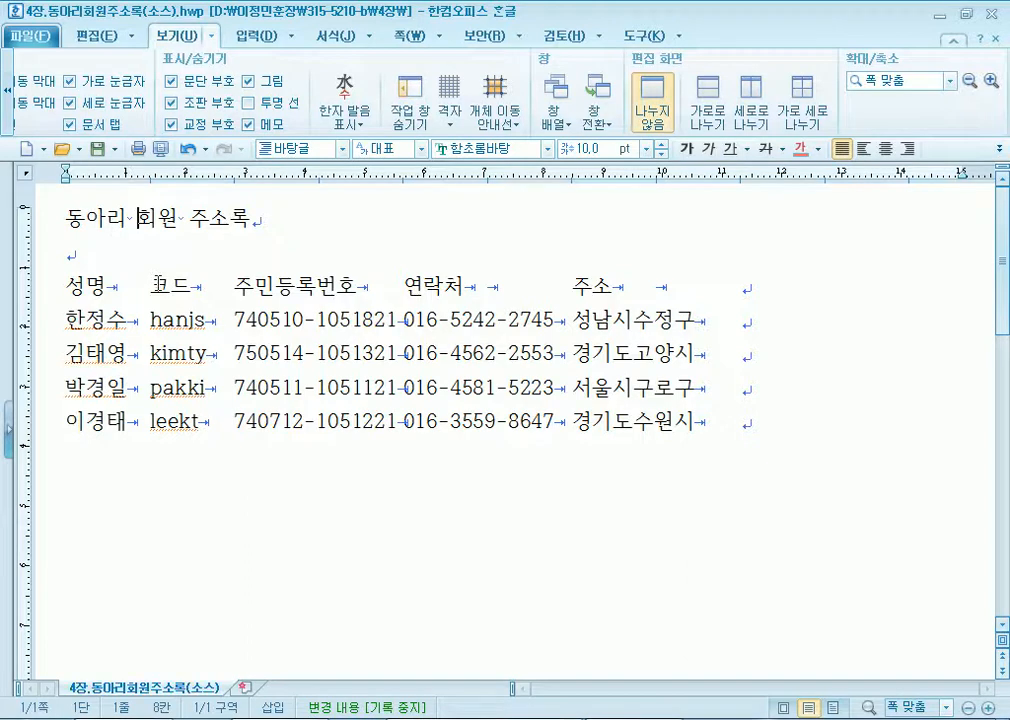
Insert four tabs before 회원 in the title and delete all of them again.
key("Tab")
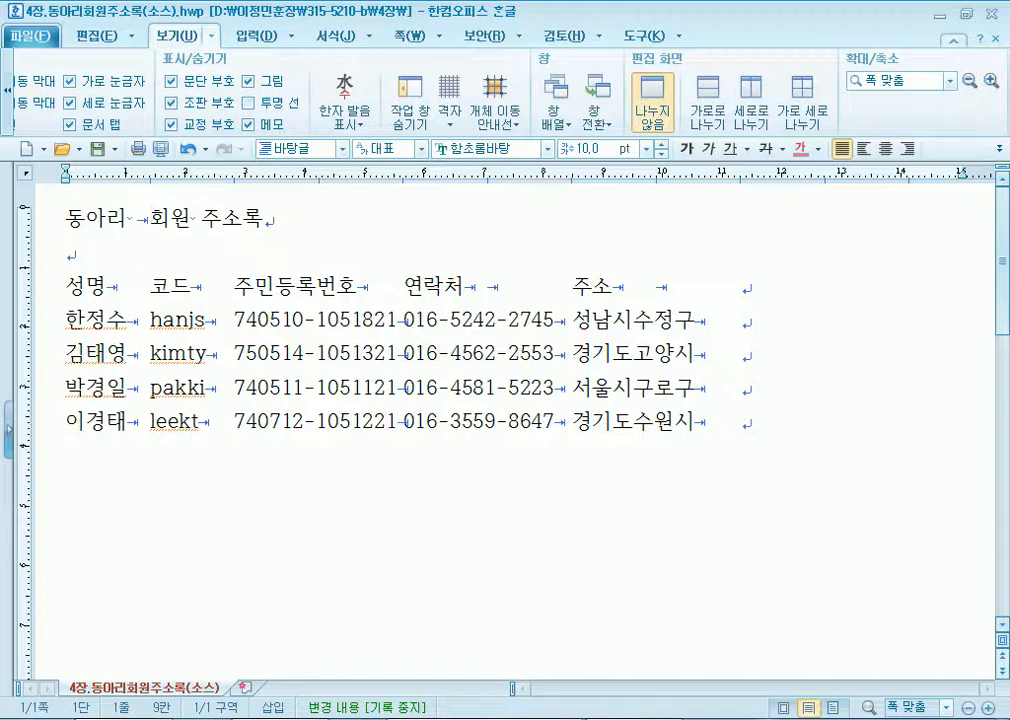
key("Tab")
key("Tab")
key("Tab")
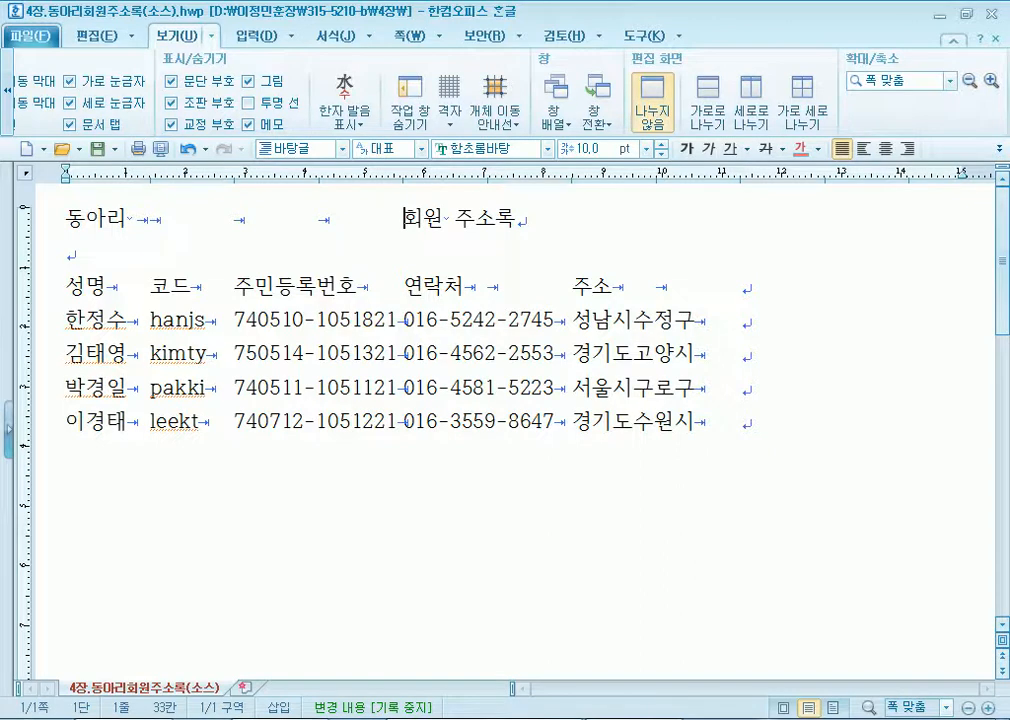
key("BackSpace")
key("BackSpace")
key("BackSpace")
key("BackSpace")
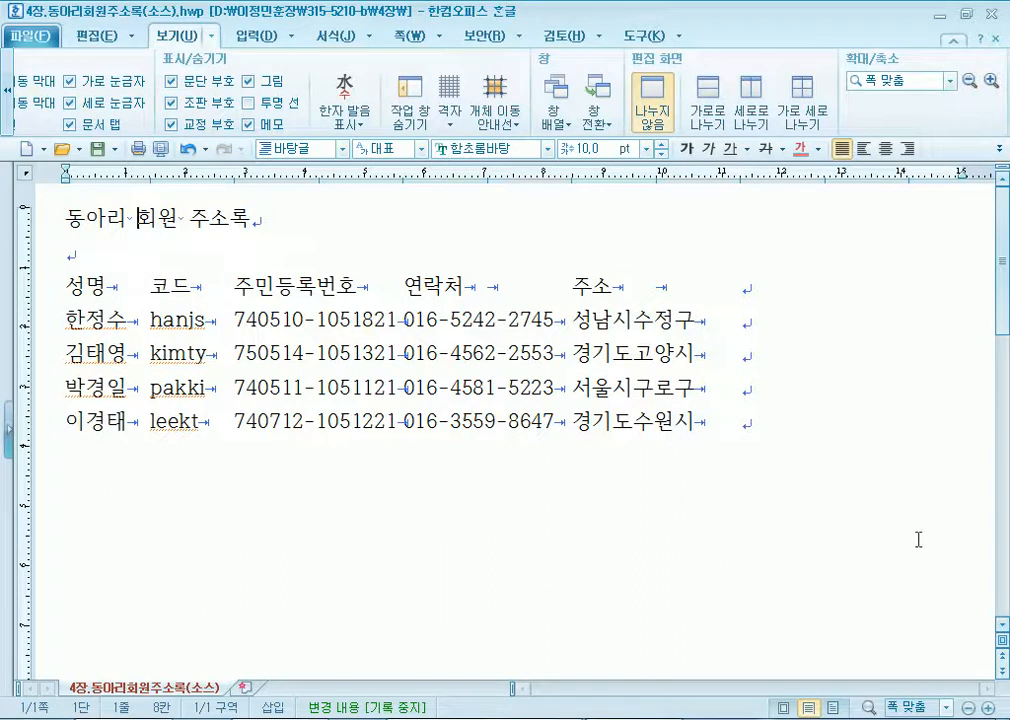
Add an empty line below the last address row, insert two tabs in it and remove them again.
left_click(755, 421)
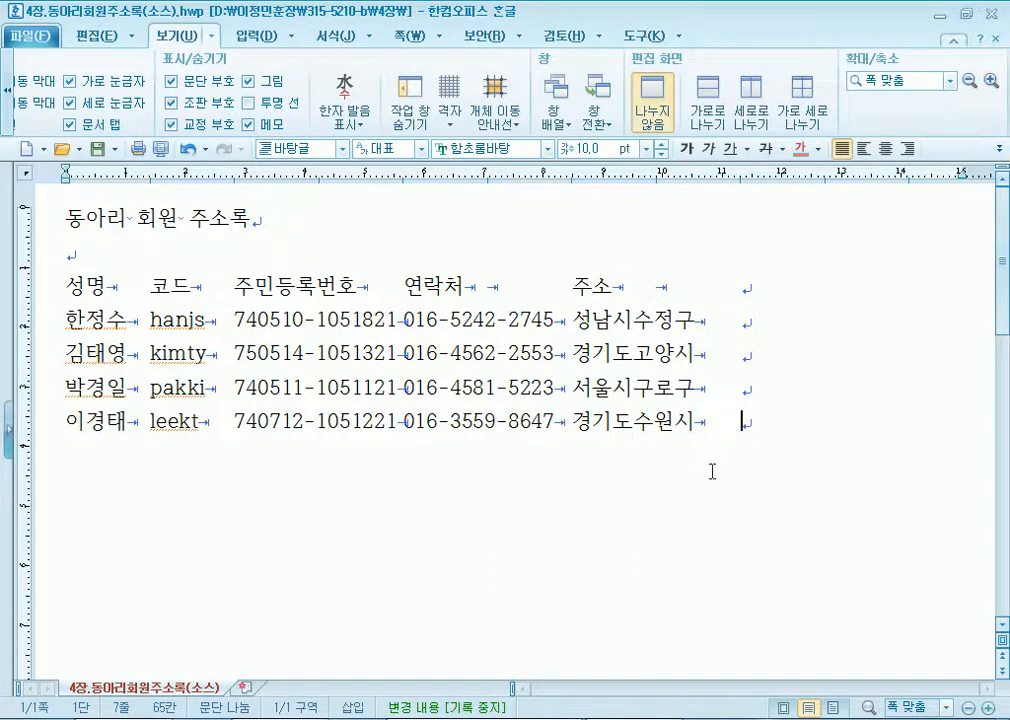
key("Return")
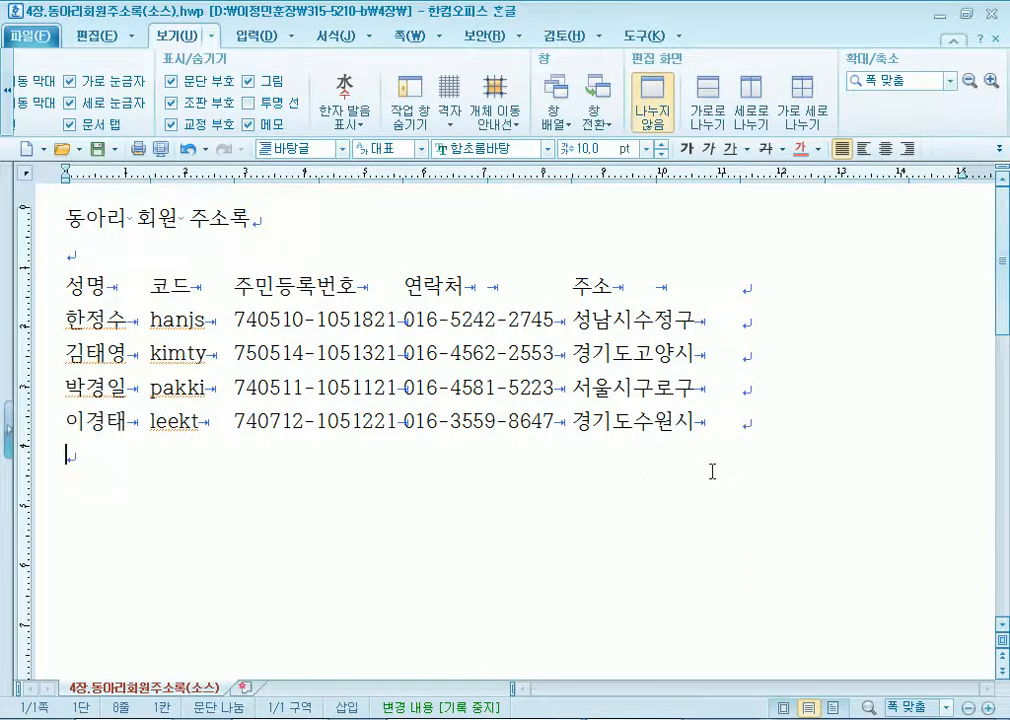
key("Tab")
key("Tab")
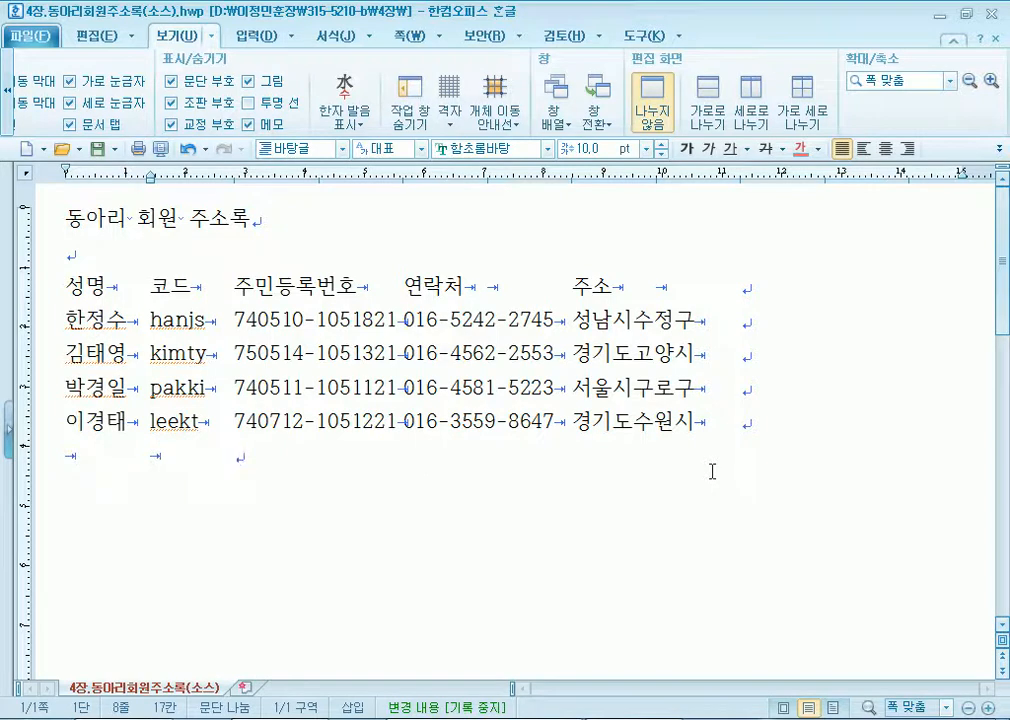
key("BackSpace")
key("BackSpace")
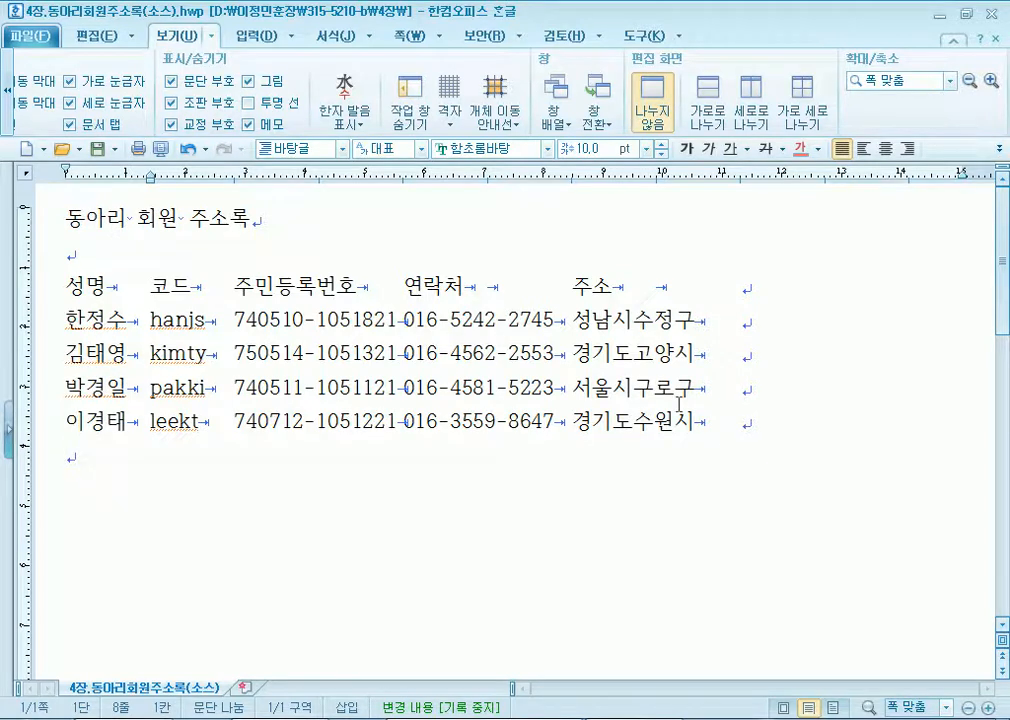
Highlight the tab gap after 성명 and the one after 코드 in the header row.
left_click(106, 288)
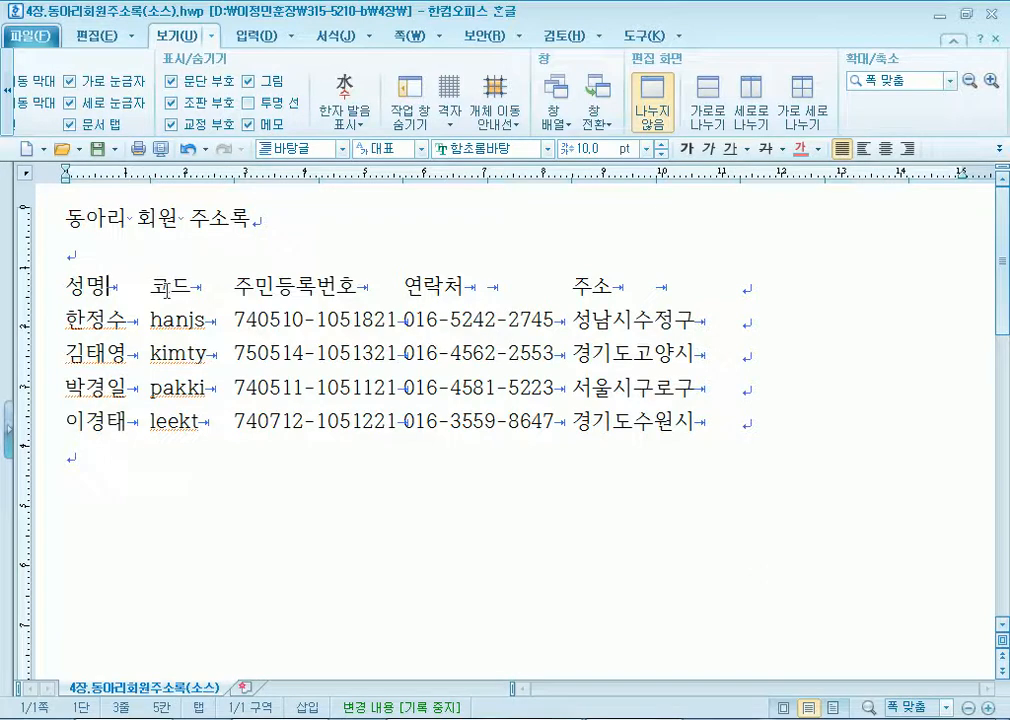
left_click(154, 288, "shift")
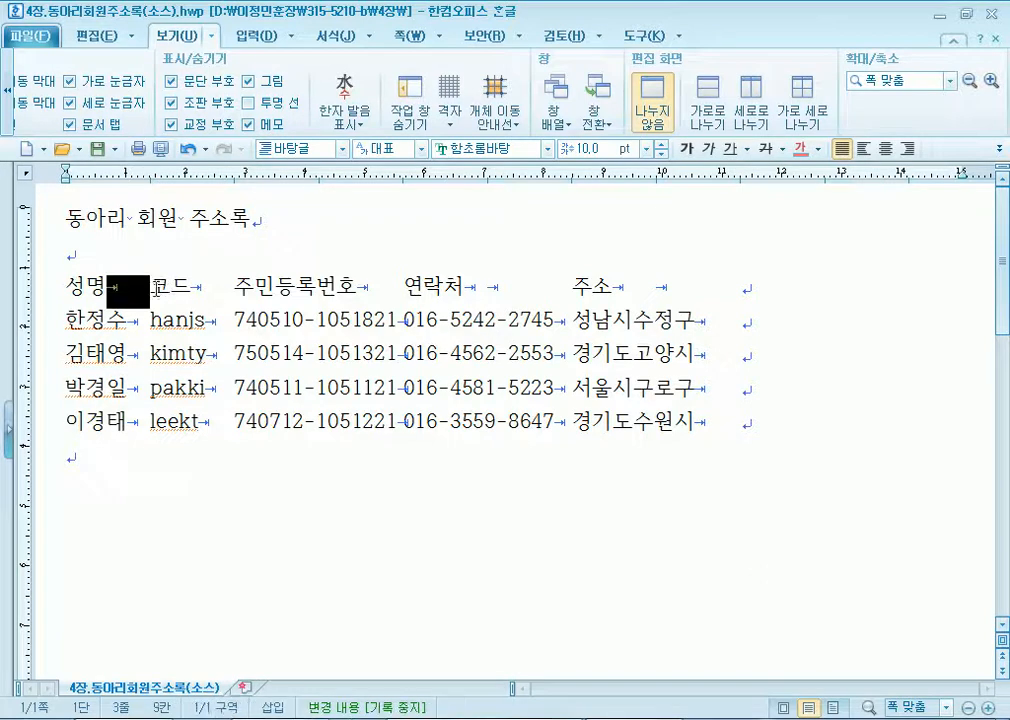
left_click(190, 288)
left_click(233, 288, "shift")
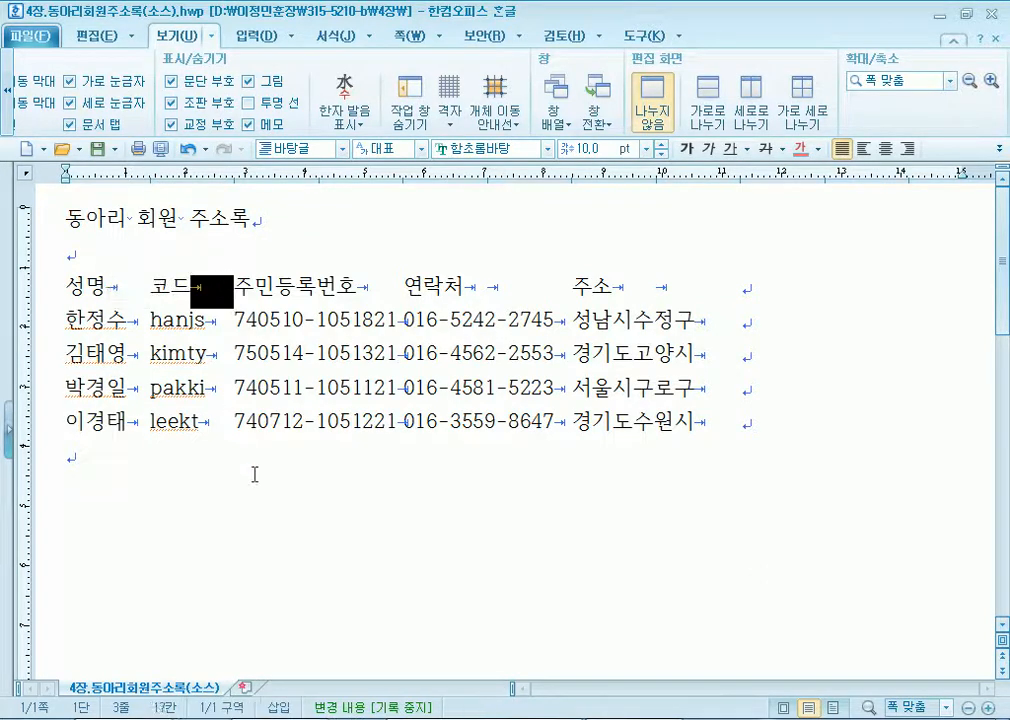
Compare the two tabs after 연락처 in the header row with the length of the phone number in the row beneath.
left_click(465, 288)
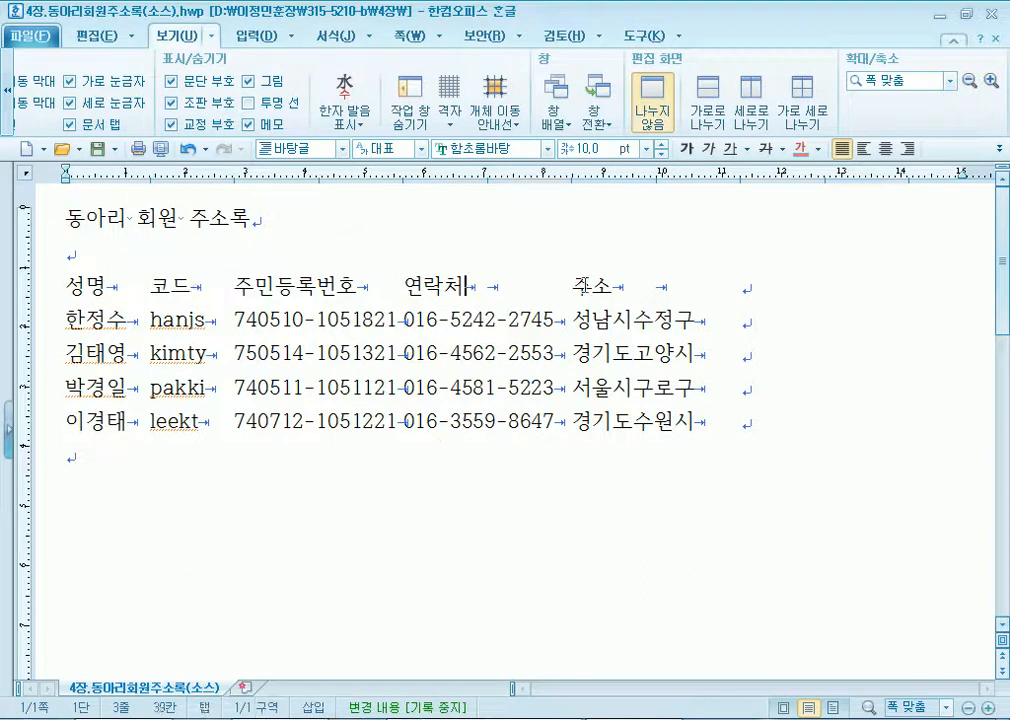
left_click(488, 288)
left_click_drag(414, 320, 556, 320)
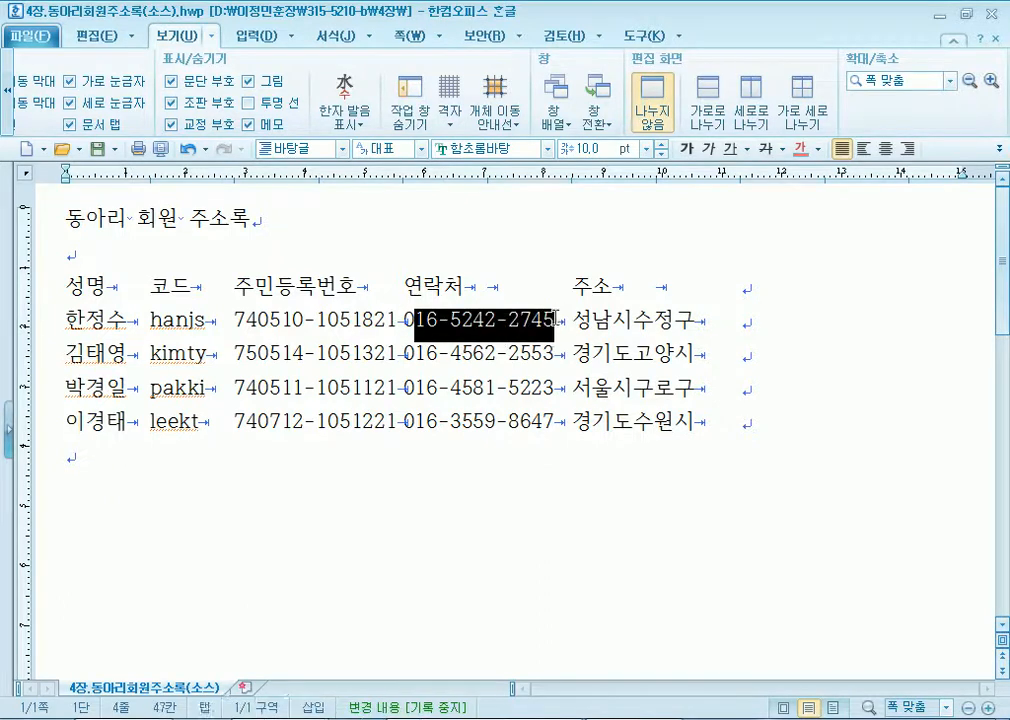
left_click(490, 288)
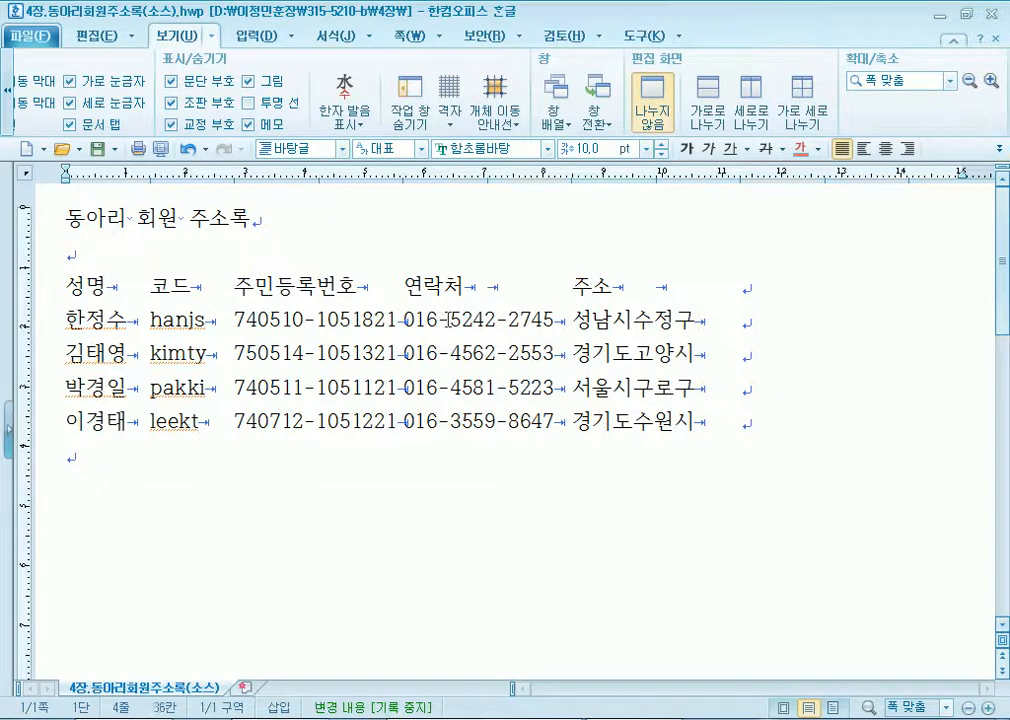
left_click_drag(438, 320, 520, 320)
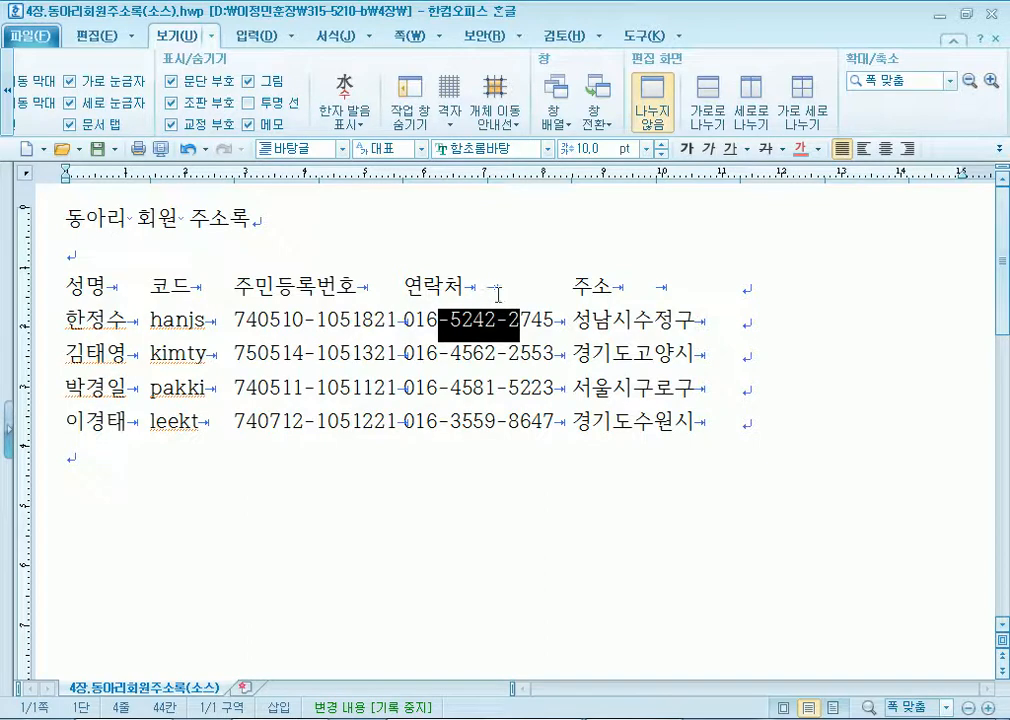
left_click(488, 288)
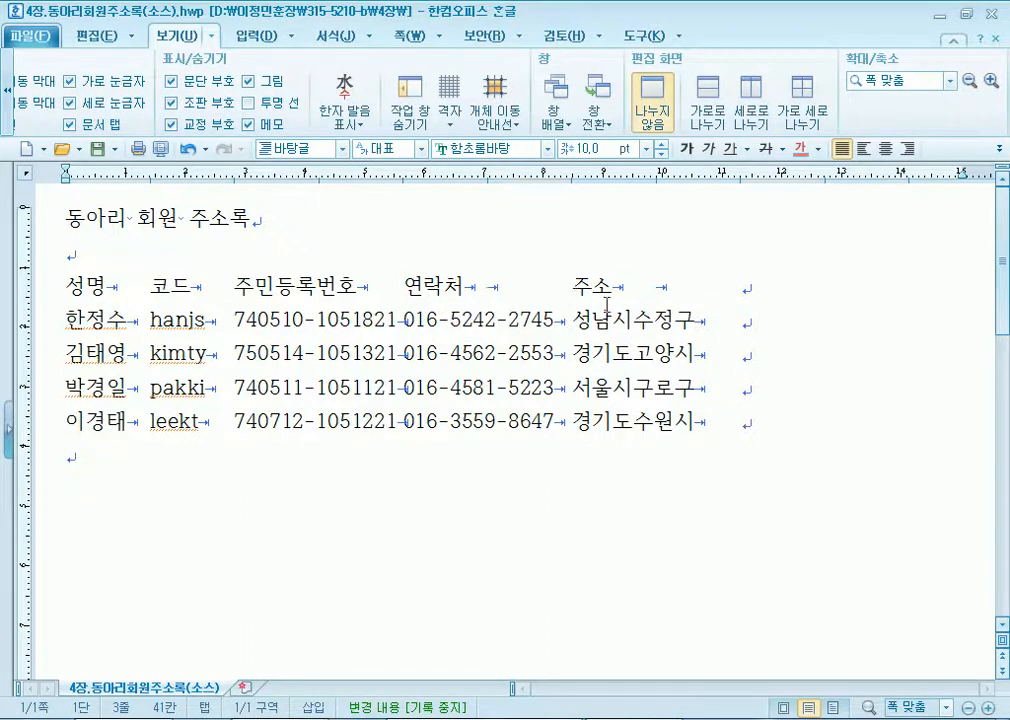
Examine the tabs after 주소 in the header row against the tab ending the first address row.
left_click_drag(610, 288, 660, 286)
left_click(660, 286)
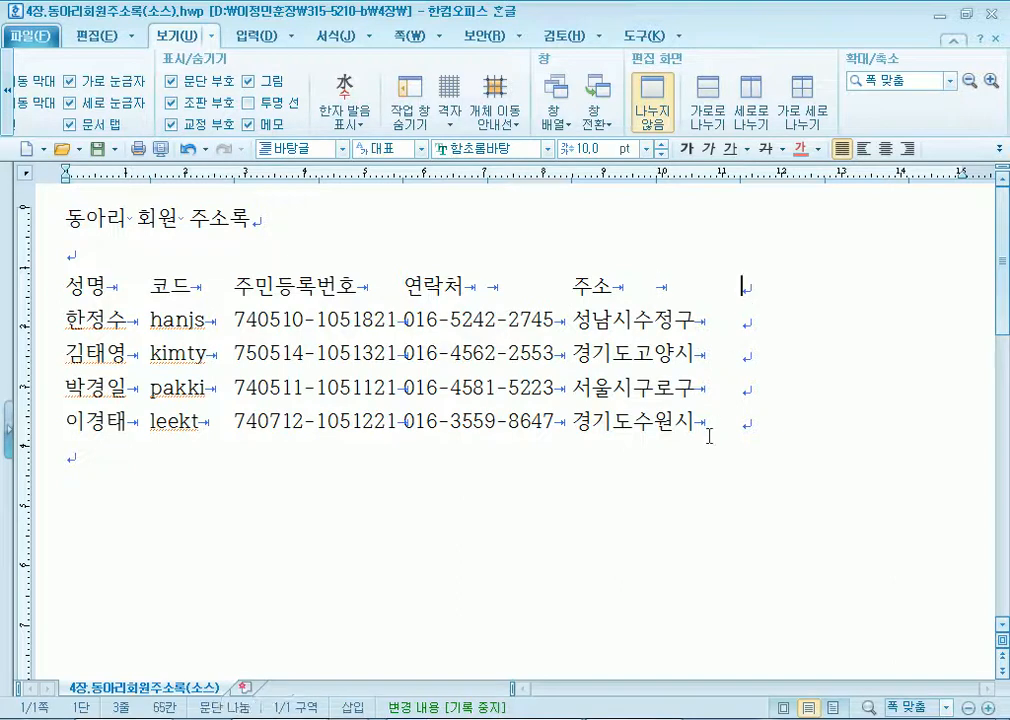
left_click(702, 321)
key("Tab")
left_click(743, 287)
Select only the 코드 column from its header to the last row as a column block, and clear the selection.
left_click(150, 287)
left_click_drag(150, 287, 232, 425)
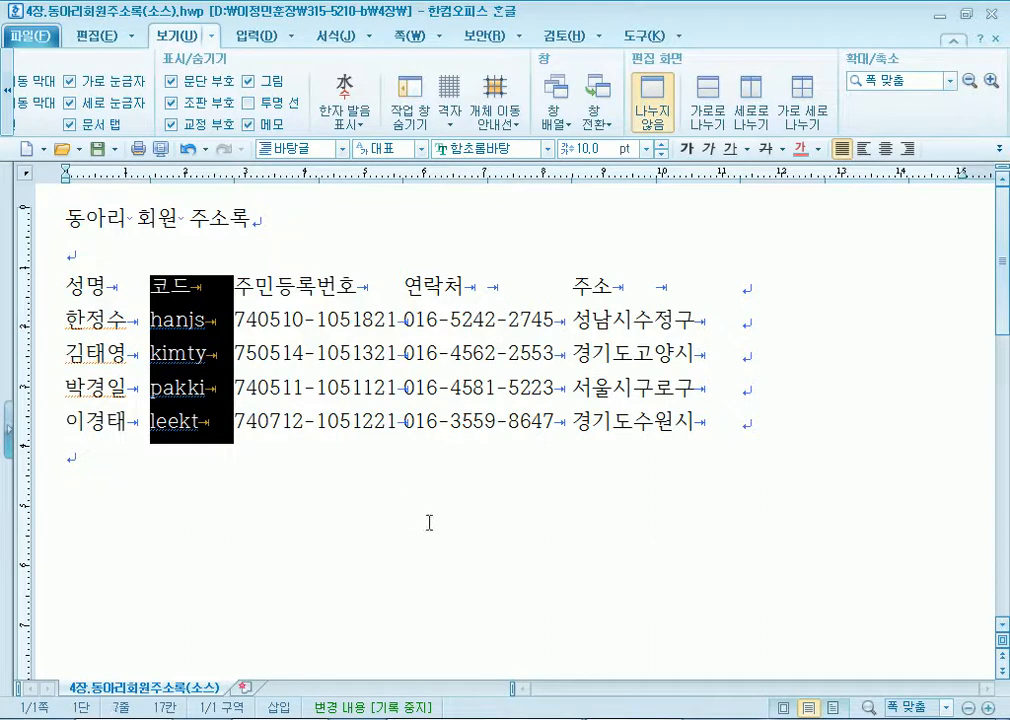
left_click(374, 350)
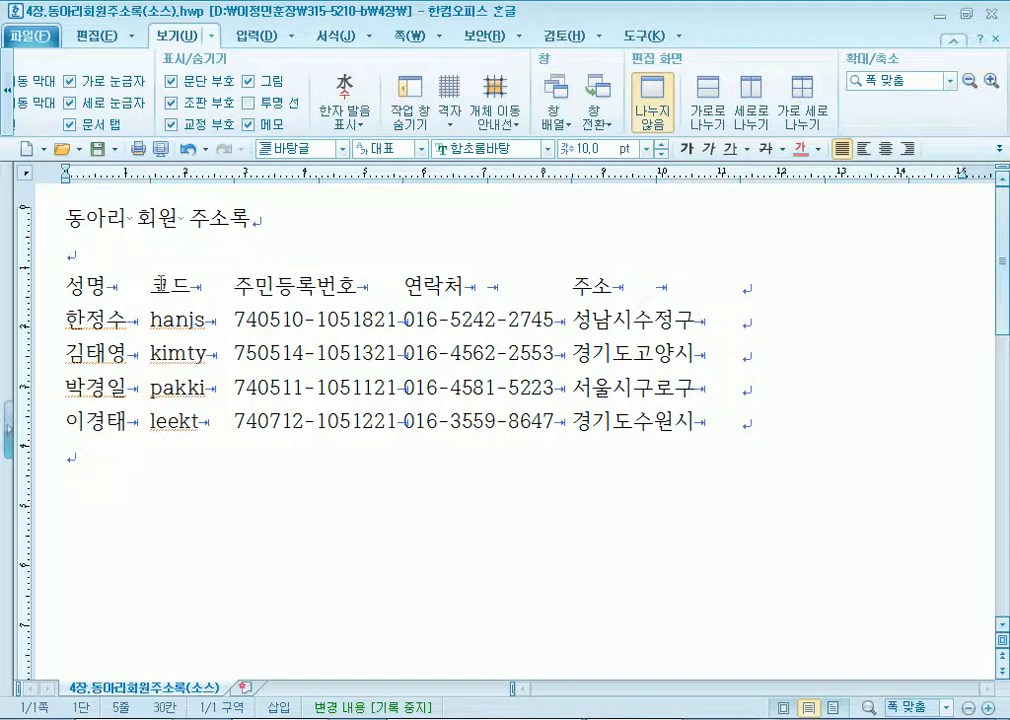
Select from the 코드 header to the last row's code as a line block, and reselect just that column as a column block for comparison.
left_click_drag(151, 287, 239, 421)
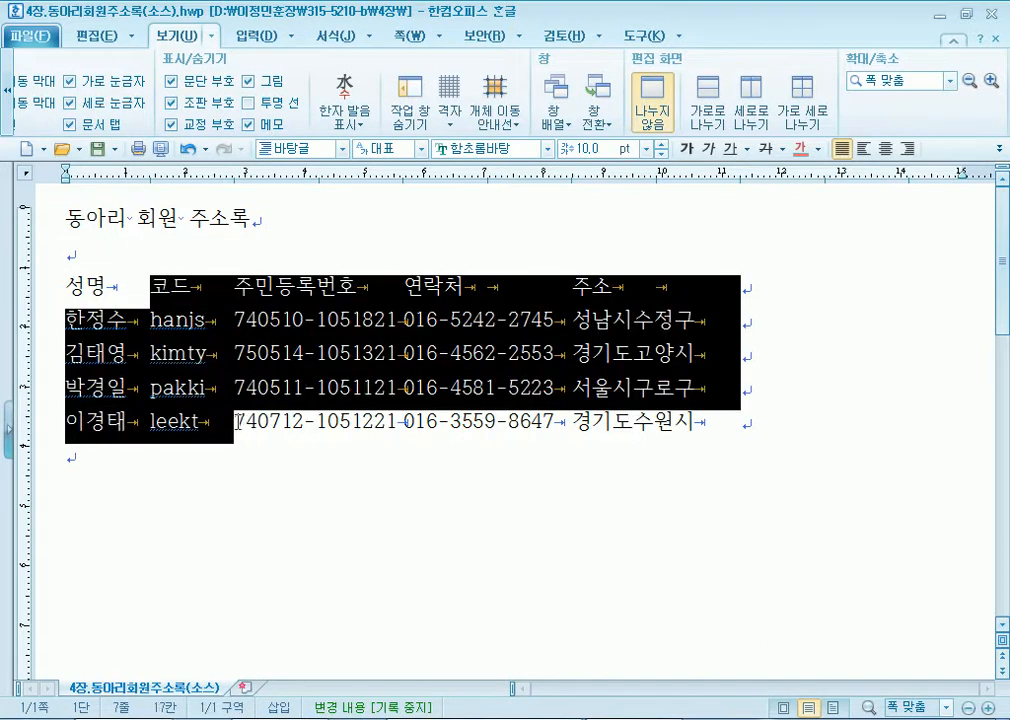
left_click(253, 419)
left_click(151, 287)
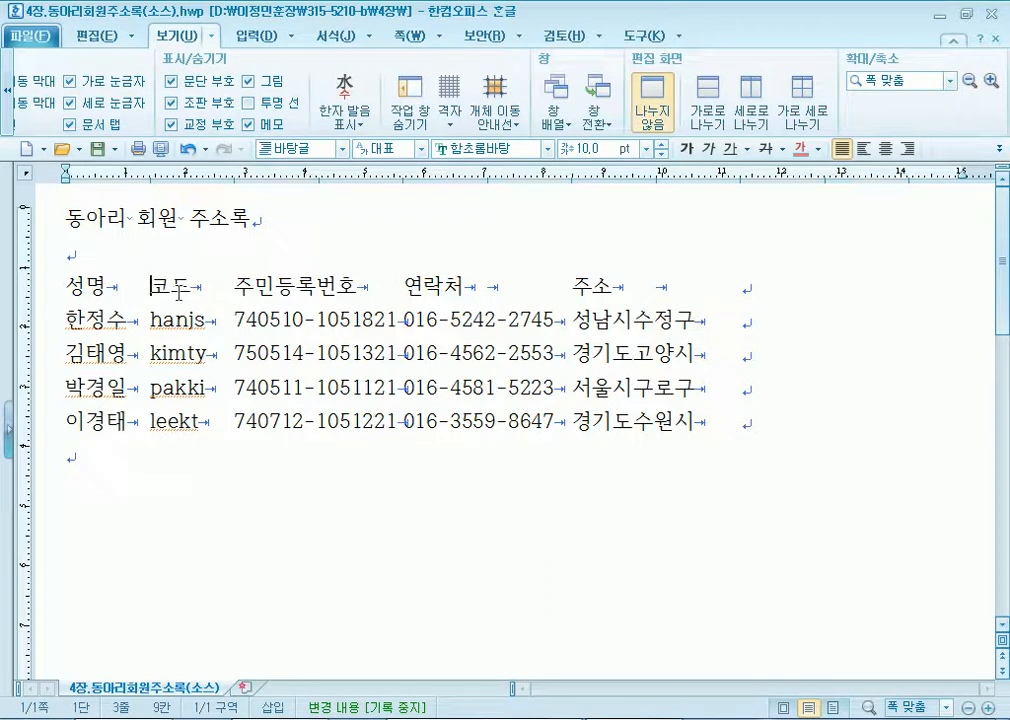
left_click_drag(152, 285, 230, 420)
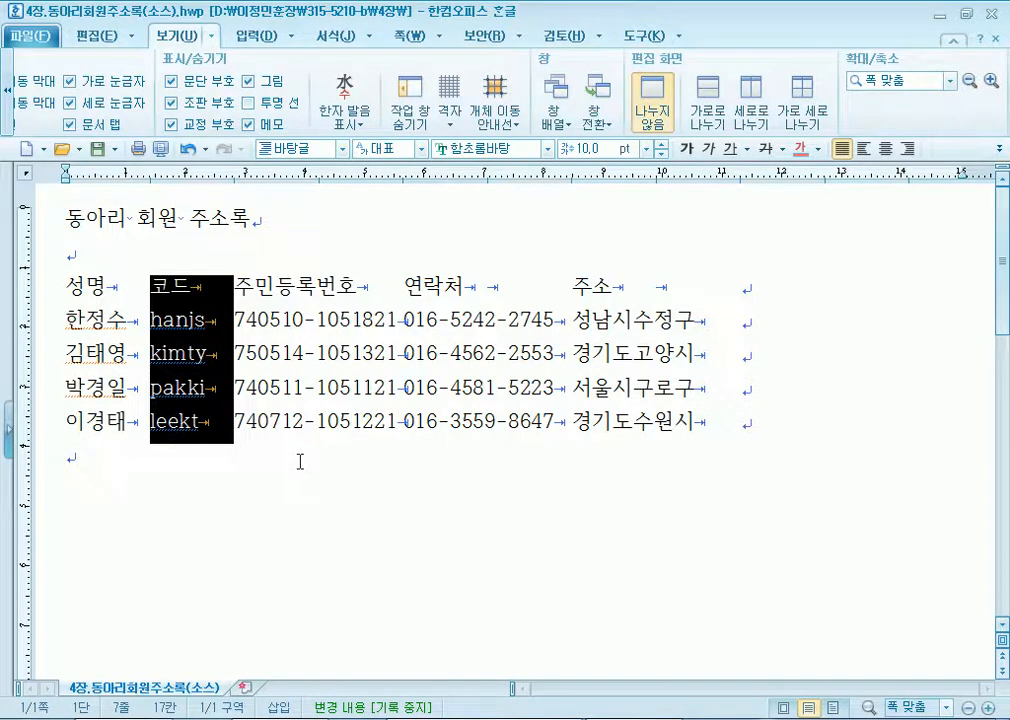
left_click(348, 387)
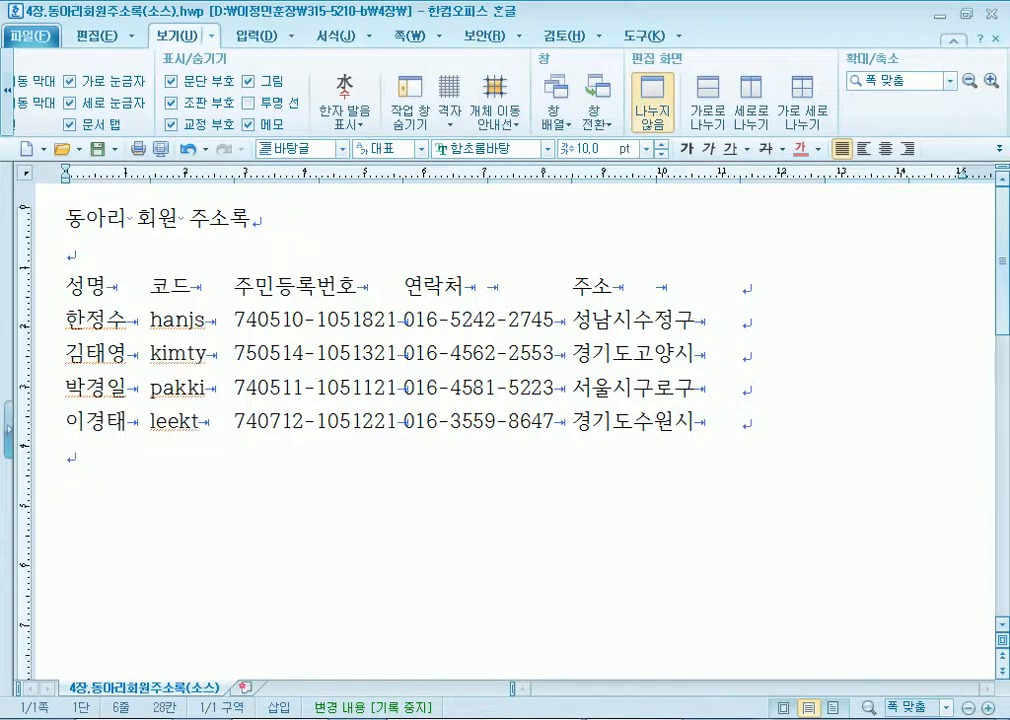
Open Notepad (메모장) and enter the heading 한글에서의 블럭설정 followed by an empty line.
key("super")
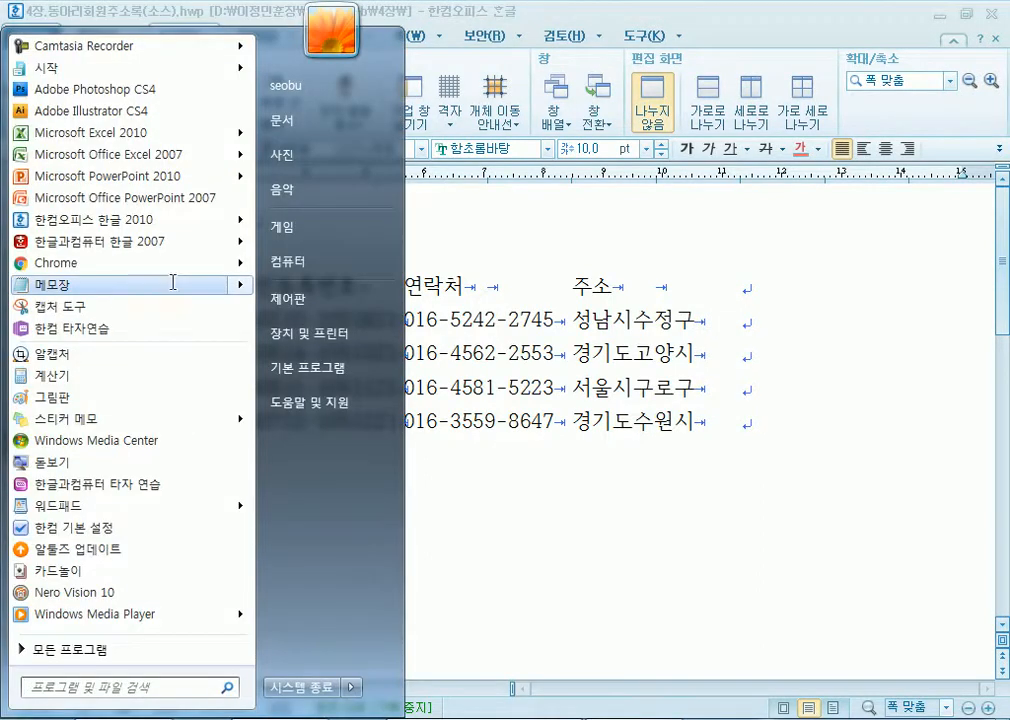
left_click(126, 290)
type("한")
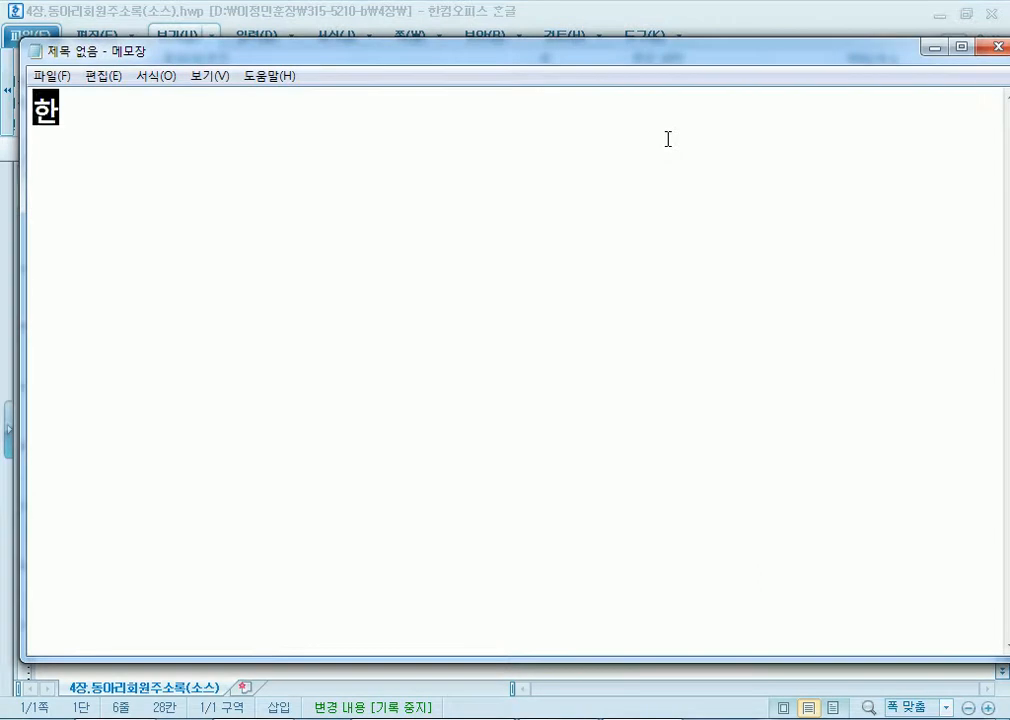
type("글에서의 블럭설저")
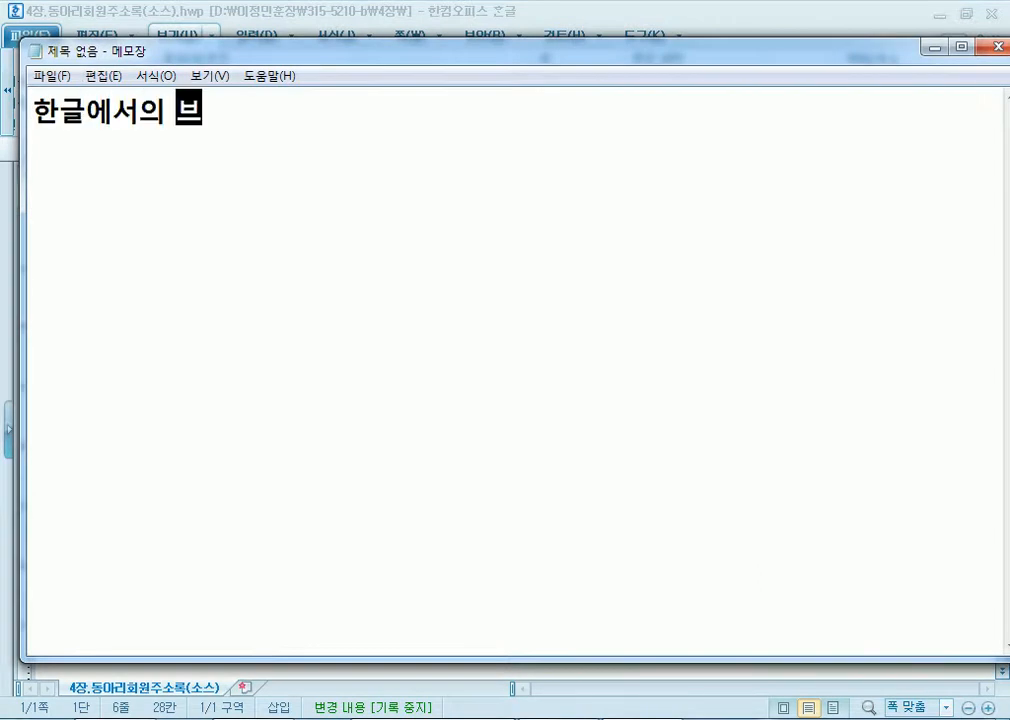
type("ㅇ")
key("Return")
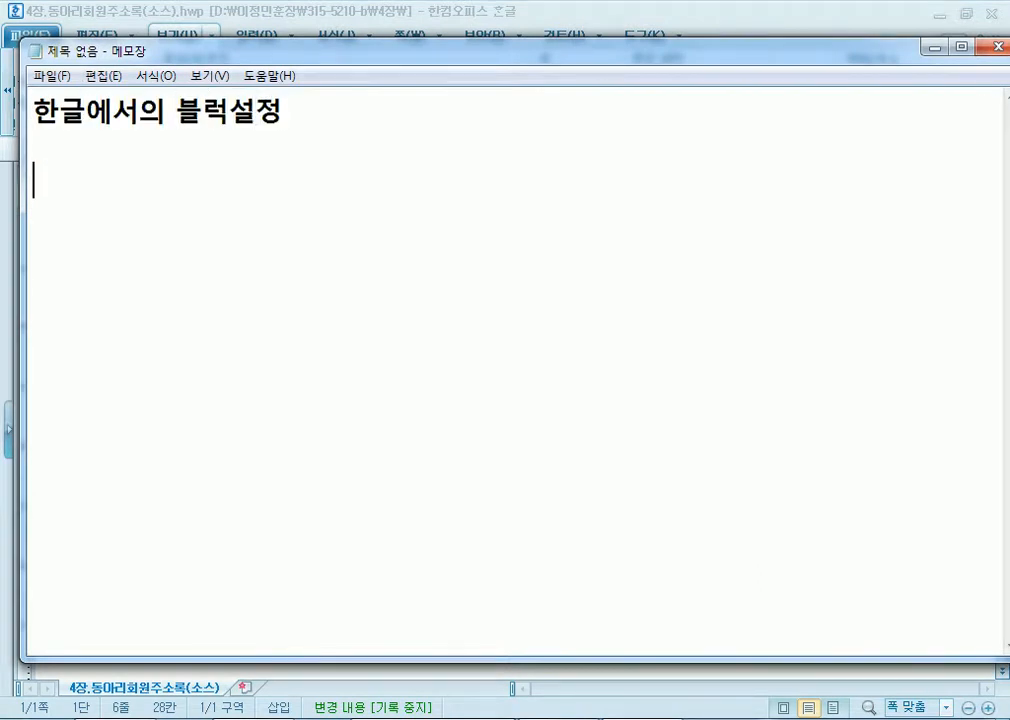
Write the note line "마우스 드래그 : 줄 블럭" below the heading.
type("마우ㅠ스")
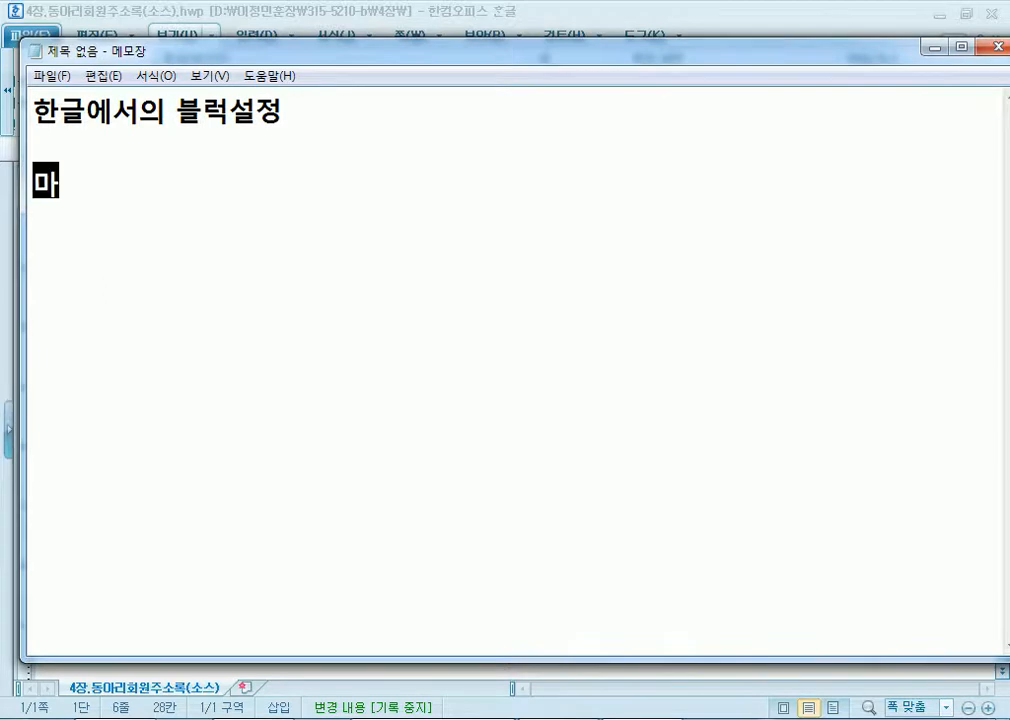
key("BackSpace")
key("BackSpace")
key("BackSpace")
type("스")
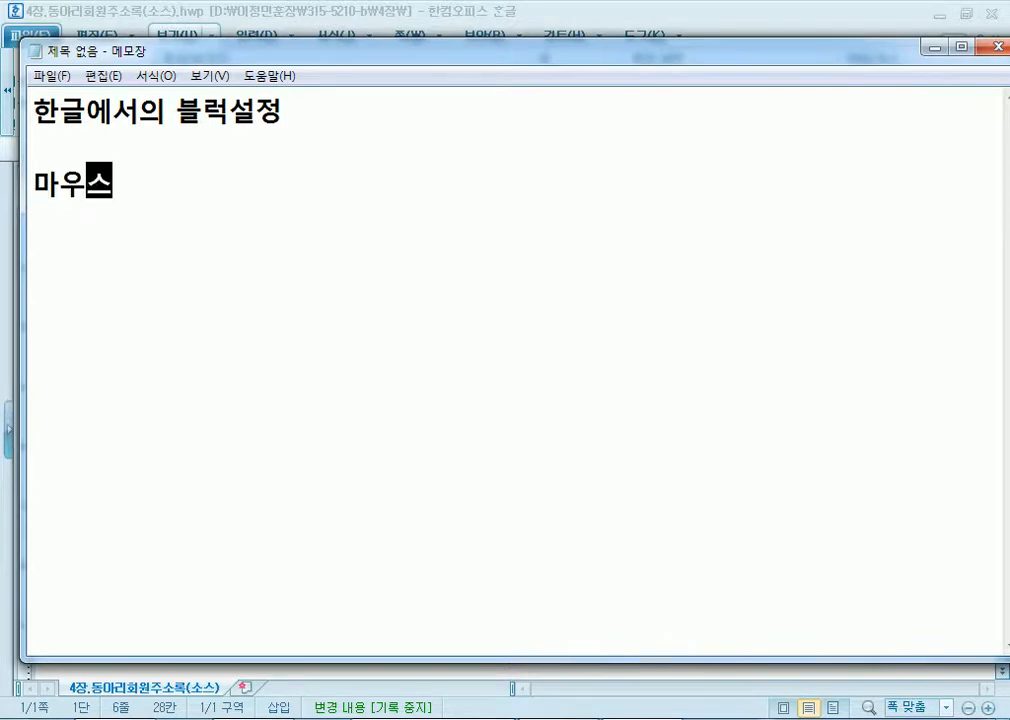
type(" 드래그 : 줄 블")
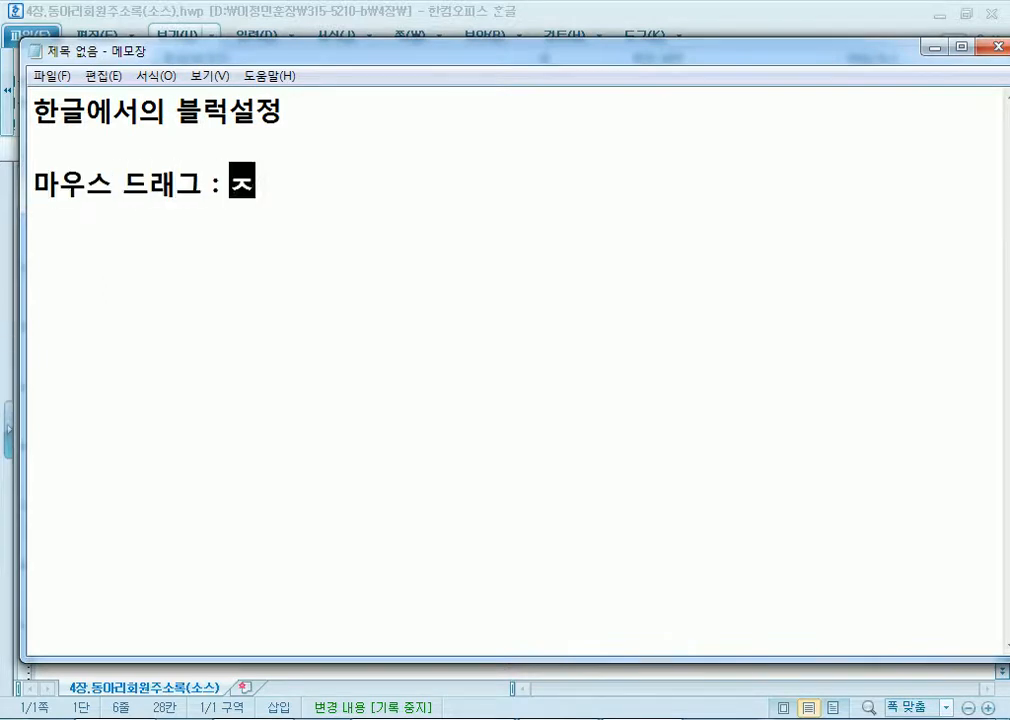
type("럭")
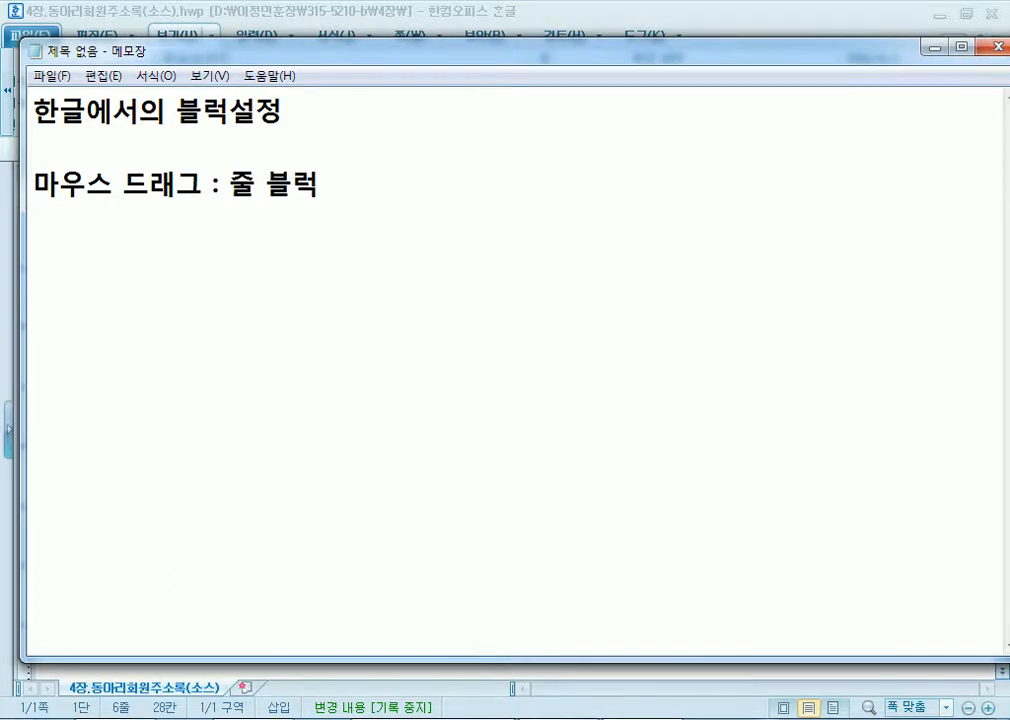
Add the note line "Alt + 드래그 : 칸 블럭" beneath the first note.
key("Return")
type("Alt + ")
type("드래그 : ")
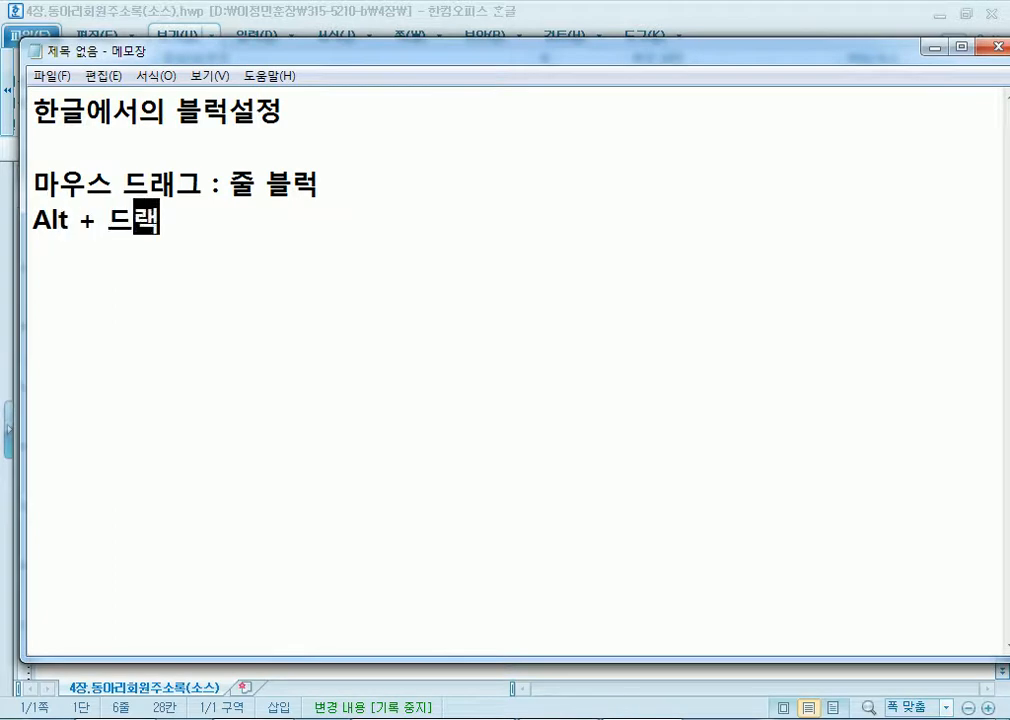
type("칸 블럭")
key("Return")
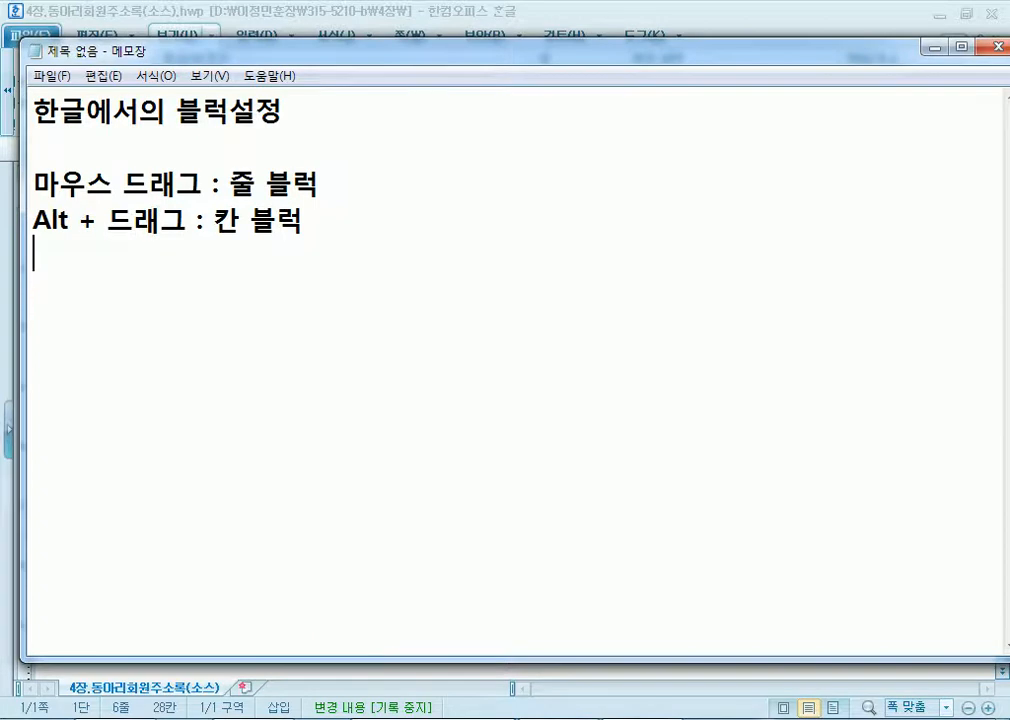
Leave an empty line and write "F3키를 누른 후에 키보드 방향키를 움직이면 : 줄 블럭".
key("Return")
type("F3키")
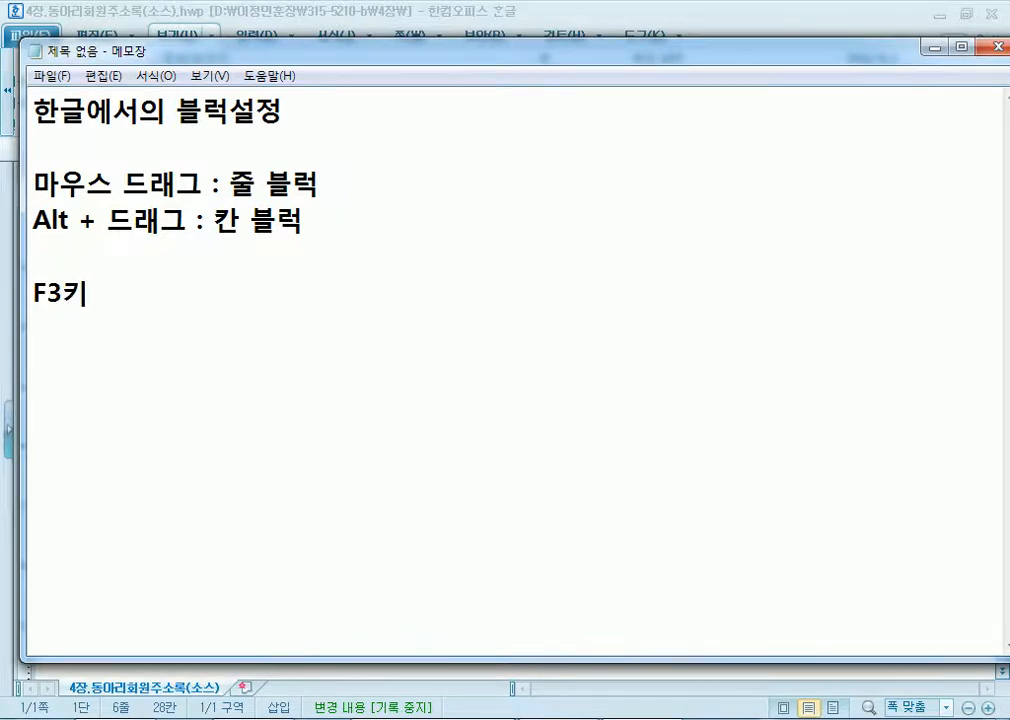
type("를 ㄴ")
type("ㅜ른 후에")
type(" 키보드 방")
type("향키")
type("를 움직")
type("이면 ")
type(":")
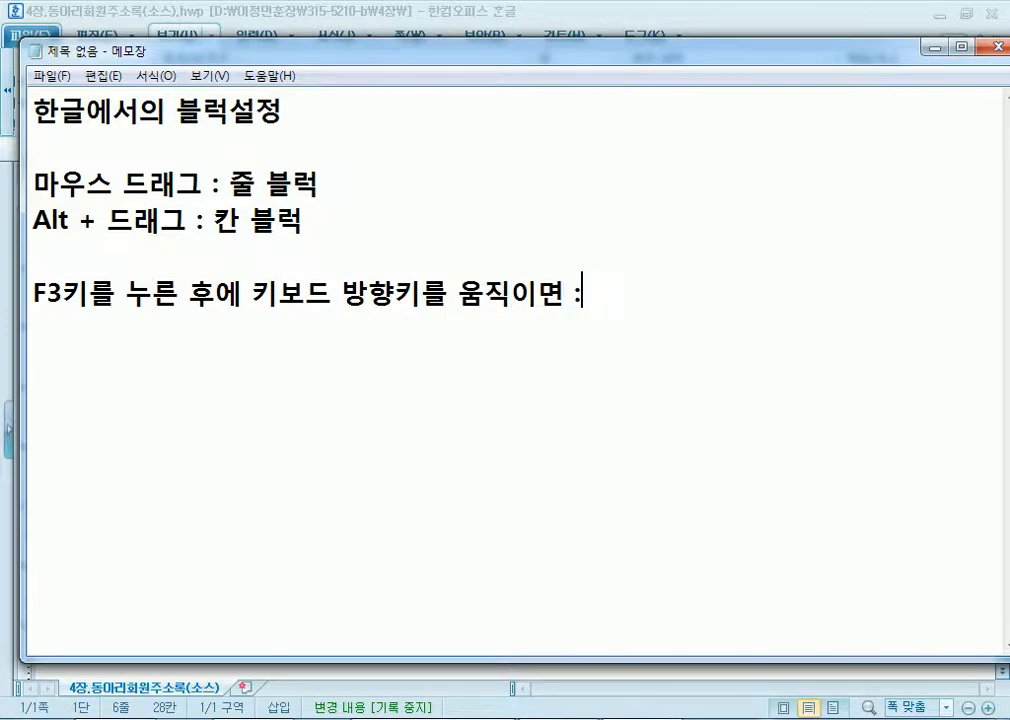
type(" 줄 ㅂ블럭")
Add the line "F4키를 누른 후에 키보드 방향키를 움직이면 : 칸 블럭(영역)" and switch back to the address list in Hangul.
key("Return")
type("F")
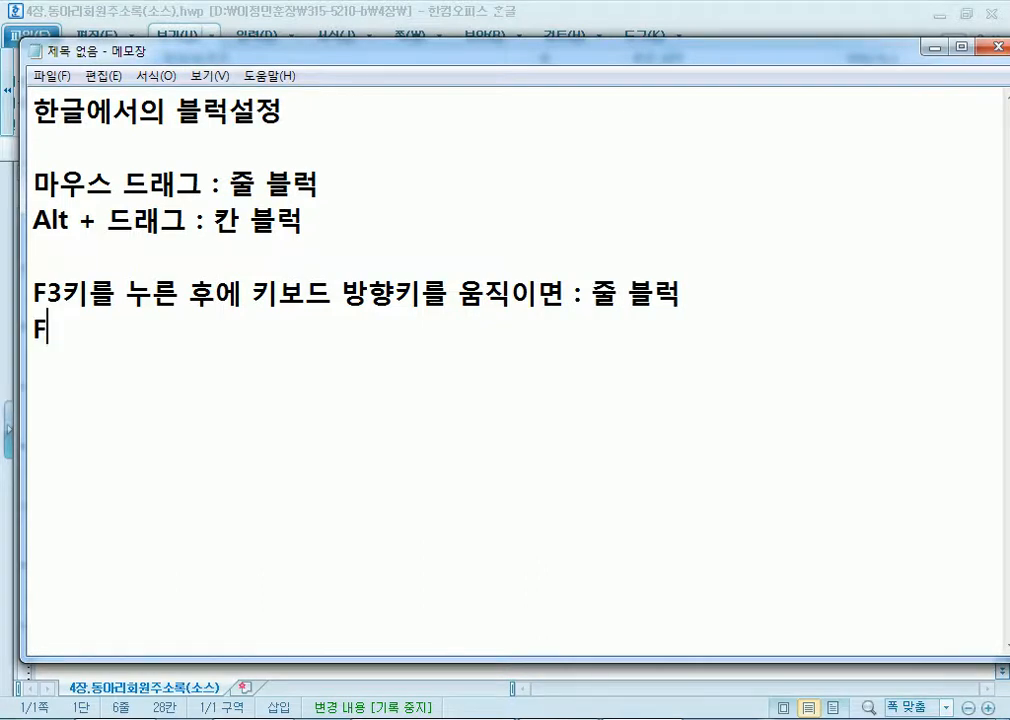
type("4키를 누른 후에 키볻")
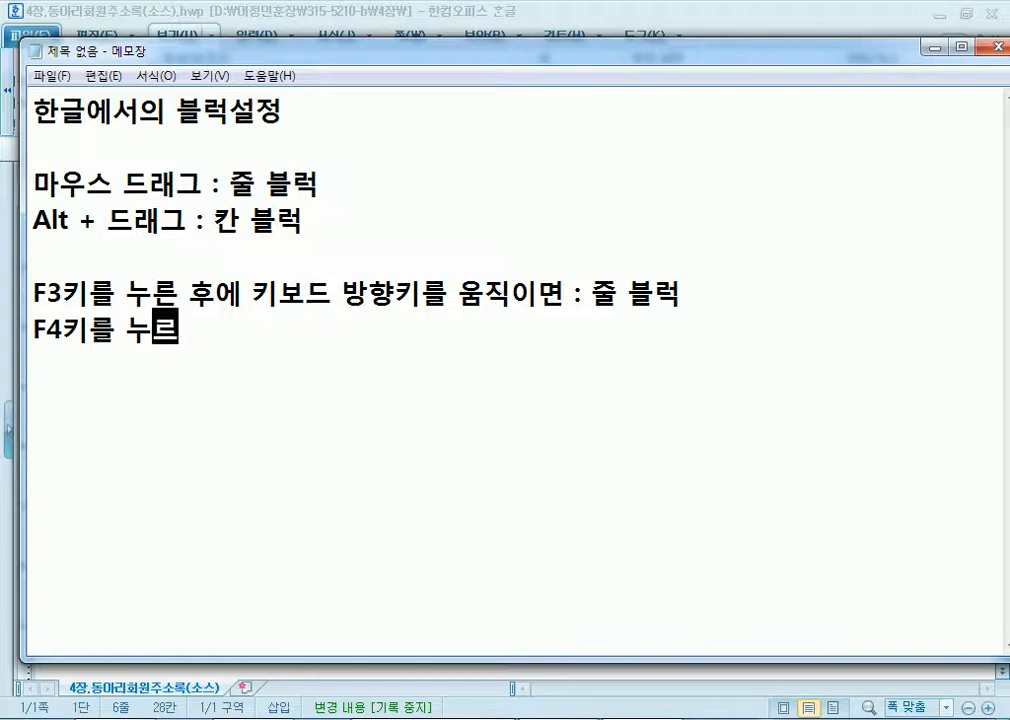
type("드 방")
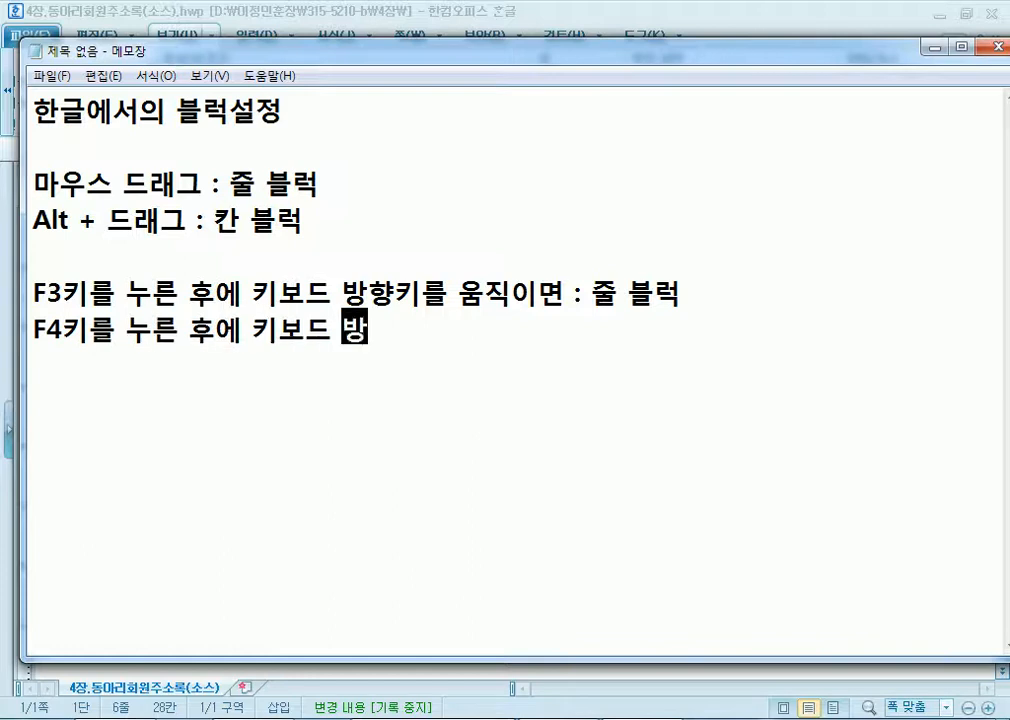
type("향키를 움직이며")
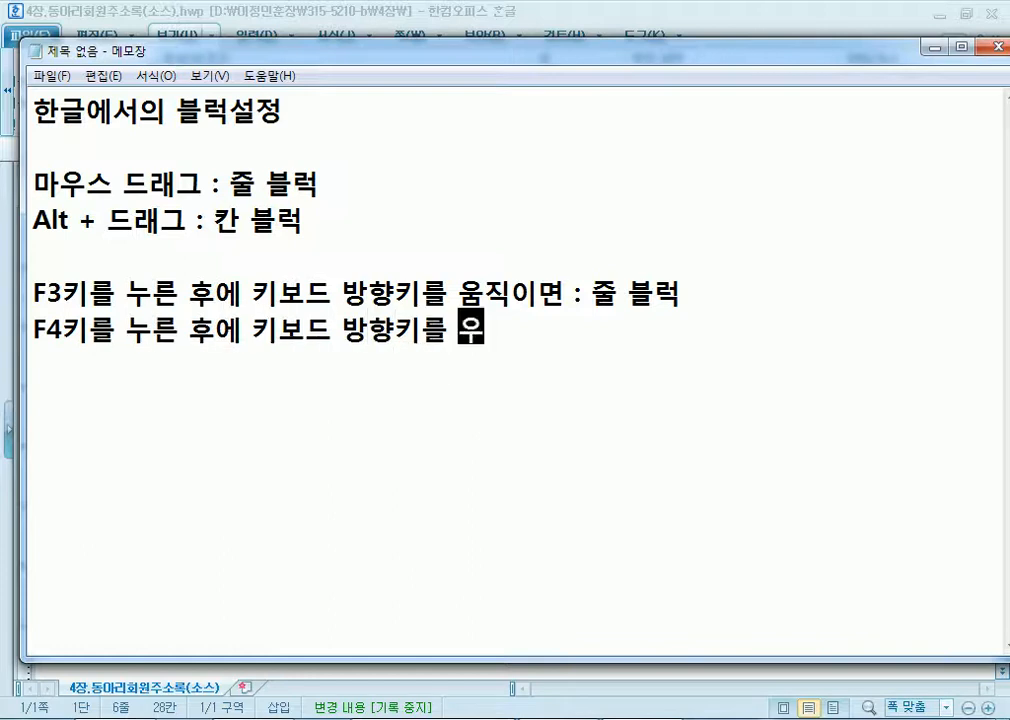
type("면 ")
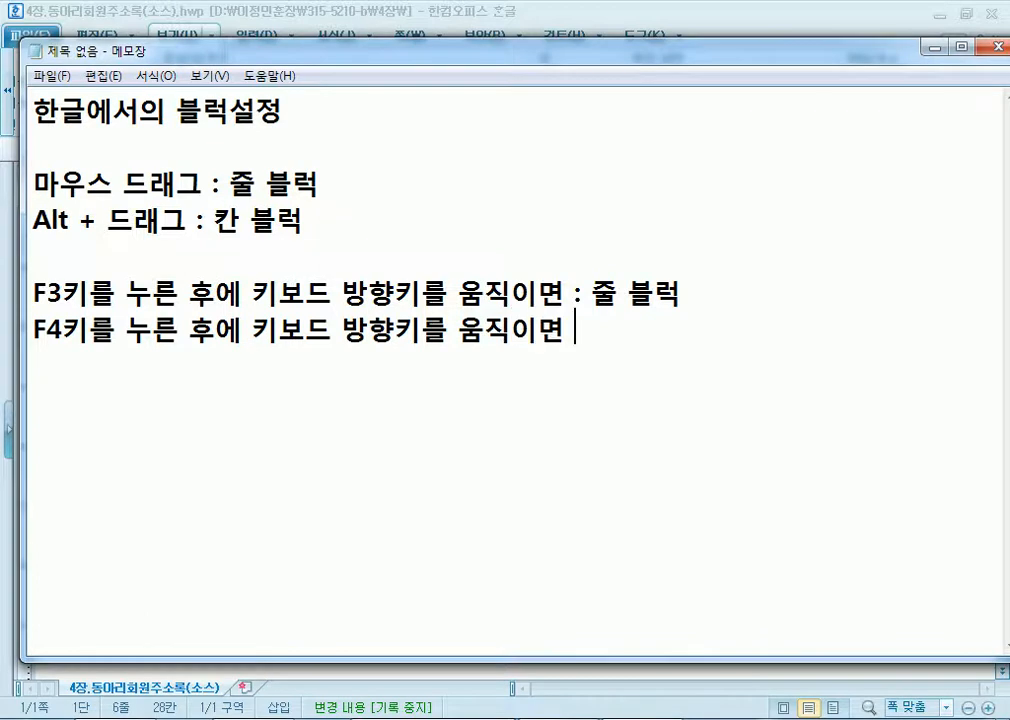
type(": 칸 브블럭")
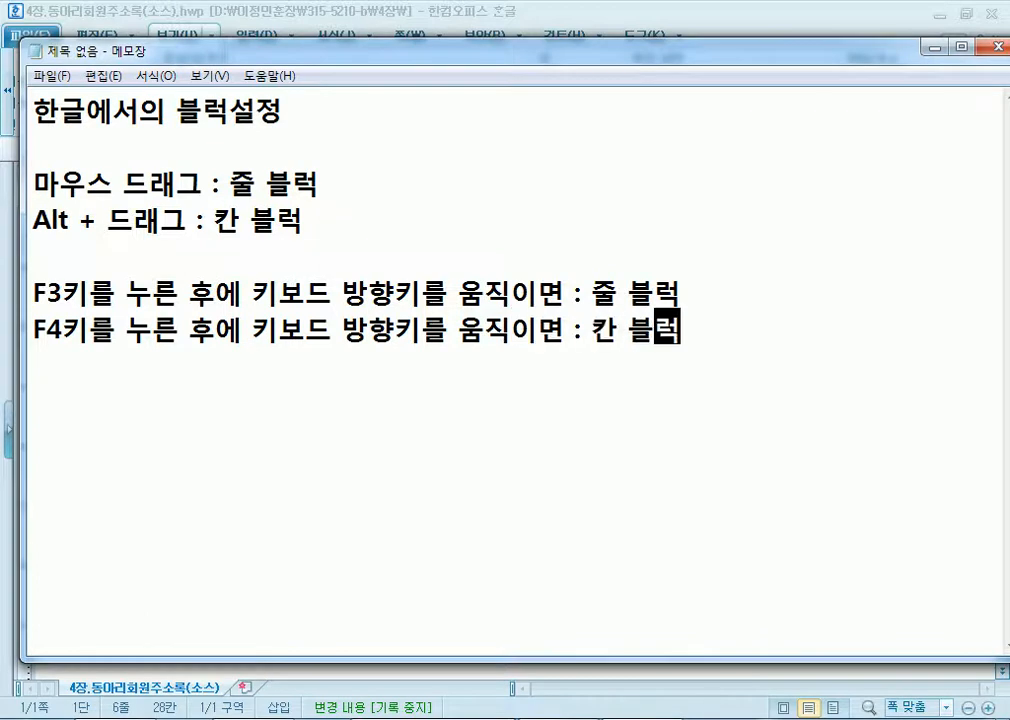
type("(영역)")
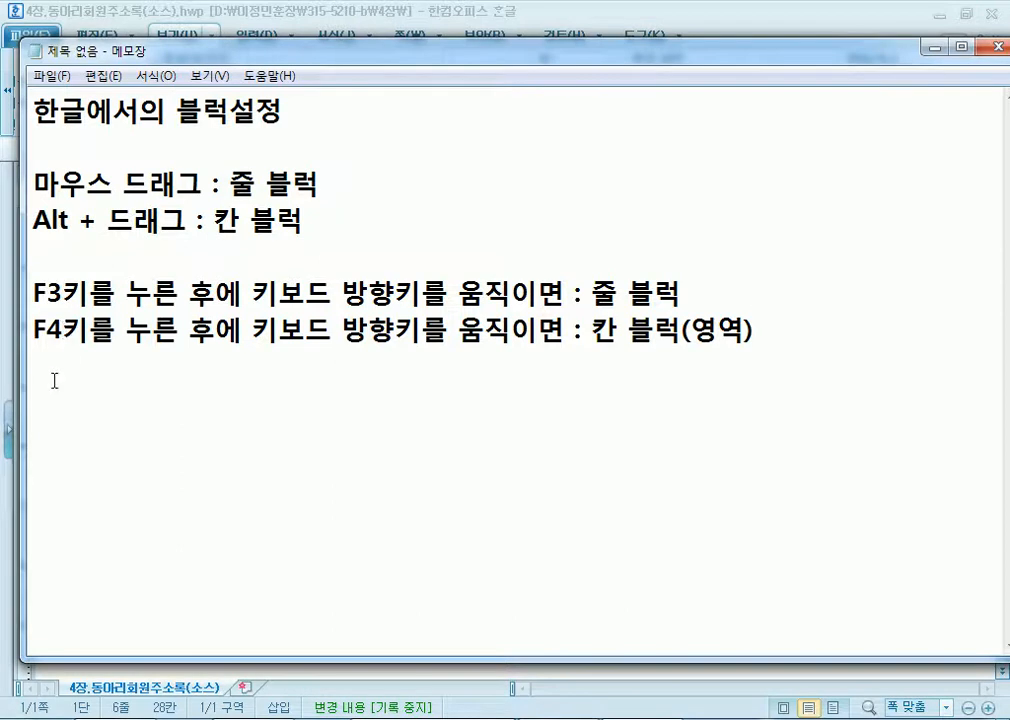
key("alt+Tab")
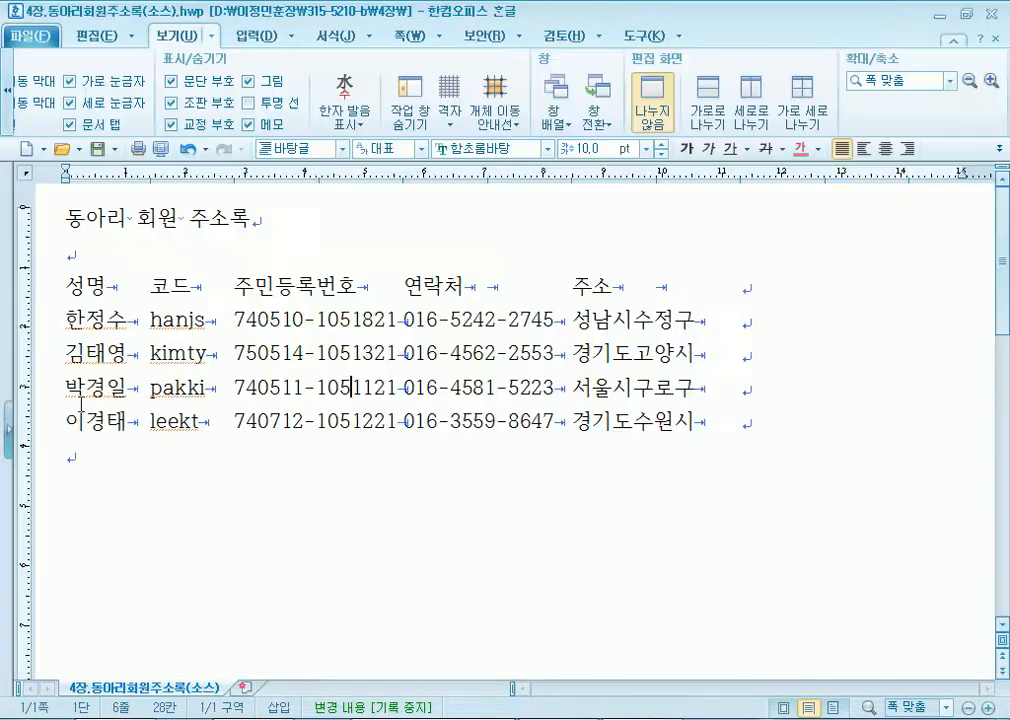
Select the 주민등록번호 heading and the resident numbers of the first two members separately, one row at a time, and clear the selection.
left_click(153, 283)
left_click(753, 285)
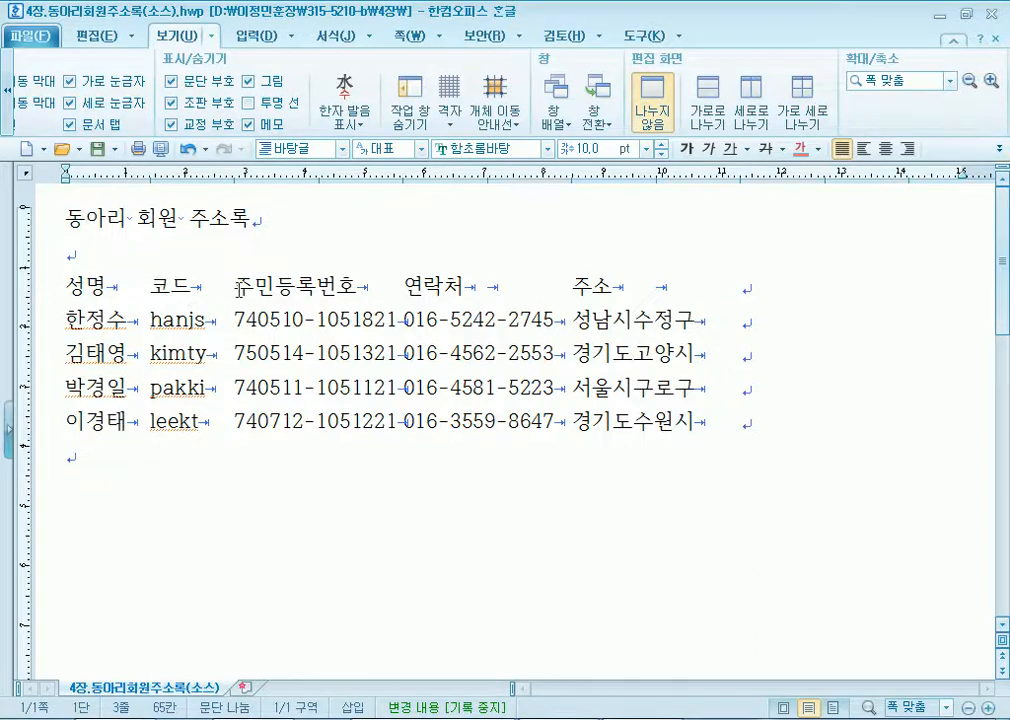
left_click_drag(236, 288, 412, 289)
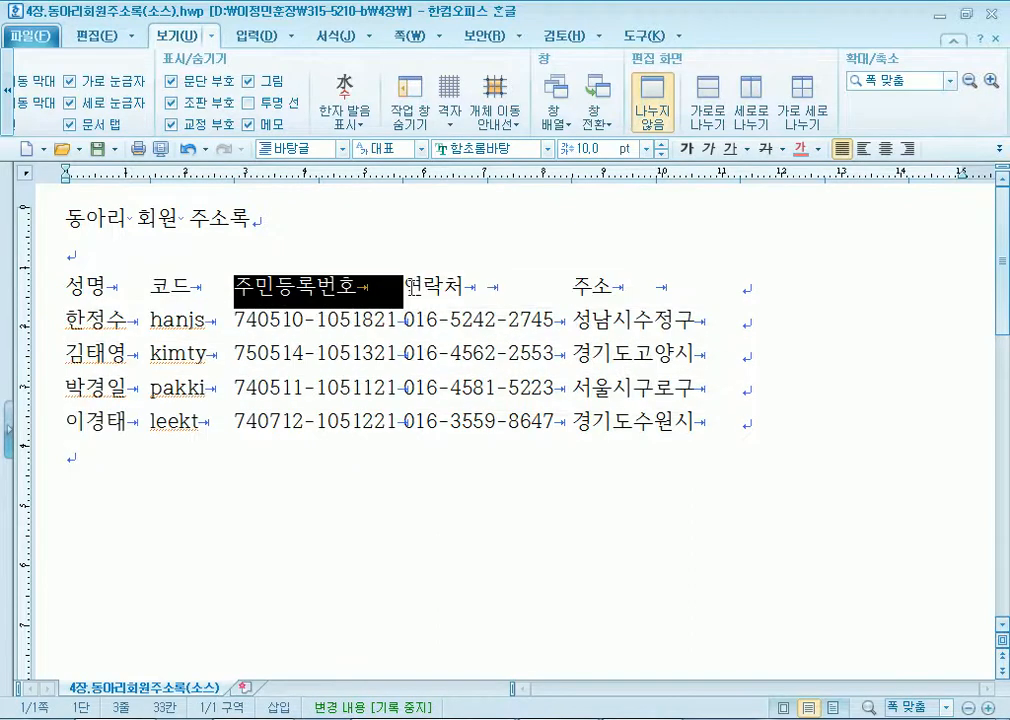
left_click_drag(234, 320, 399, 322)
left_click_drag(234, 354, 412, 354)
left_click(351, 390)
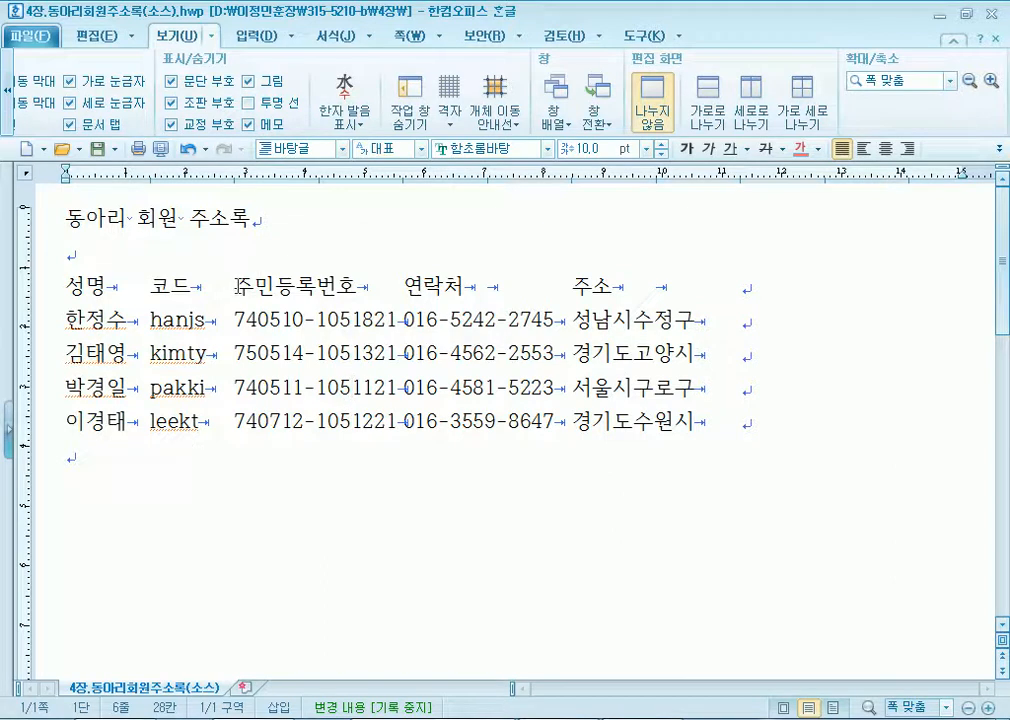
Block-select the whole 주민등록번호 column from the heading to the last member, delete it, and undo the deletion.
left_click_drag(237, 287, 405, 440)
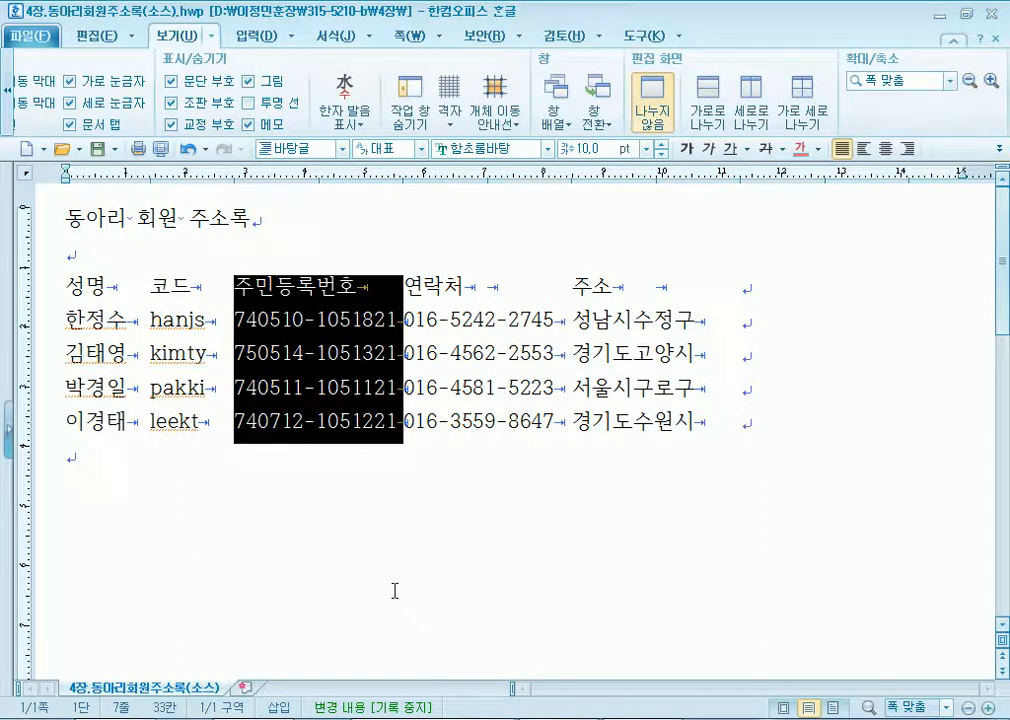
key("Delete")
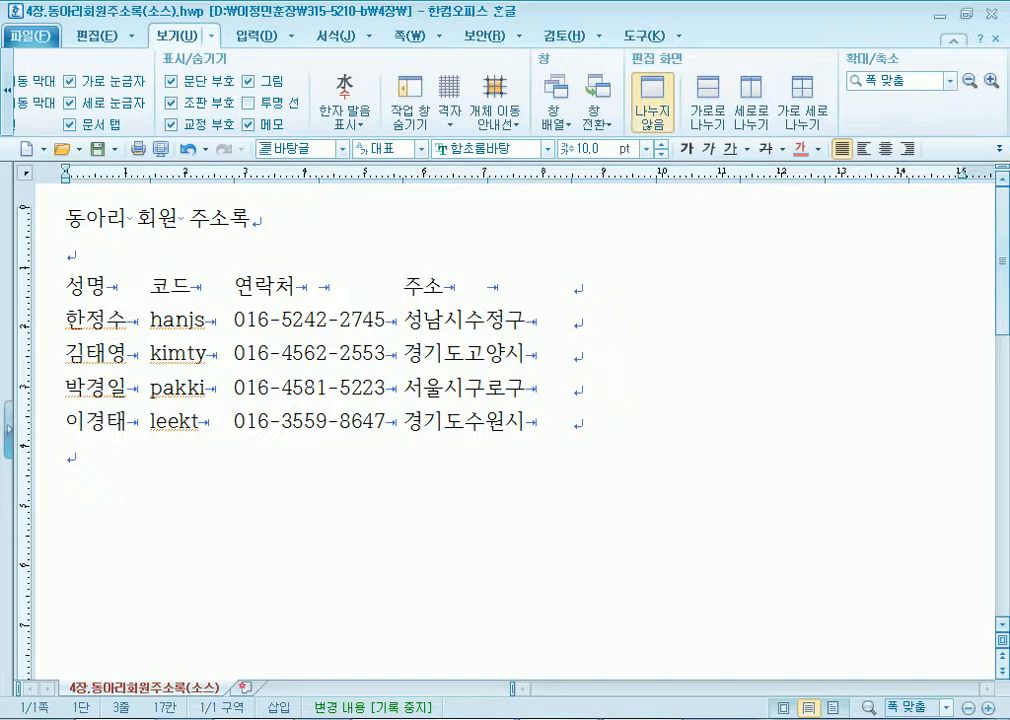
key("ctrl+z")
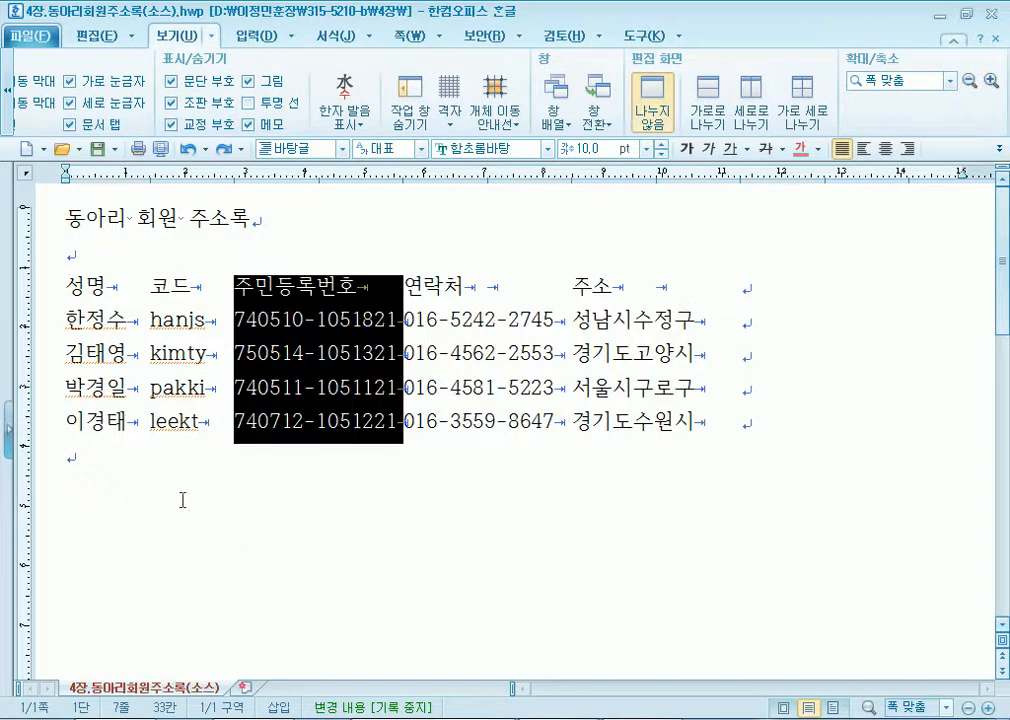
Block-select the 코드 column, move it to the end of the heading row after 주소, and undo the move.
left_click(152, 283)
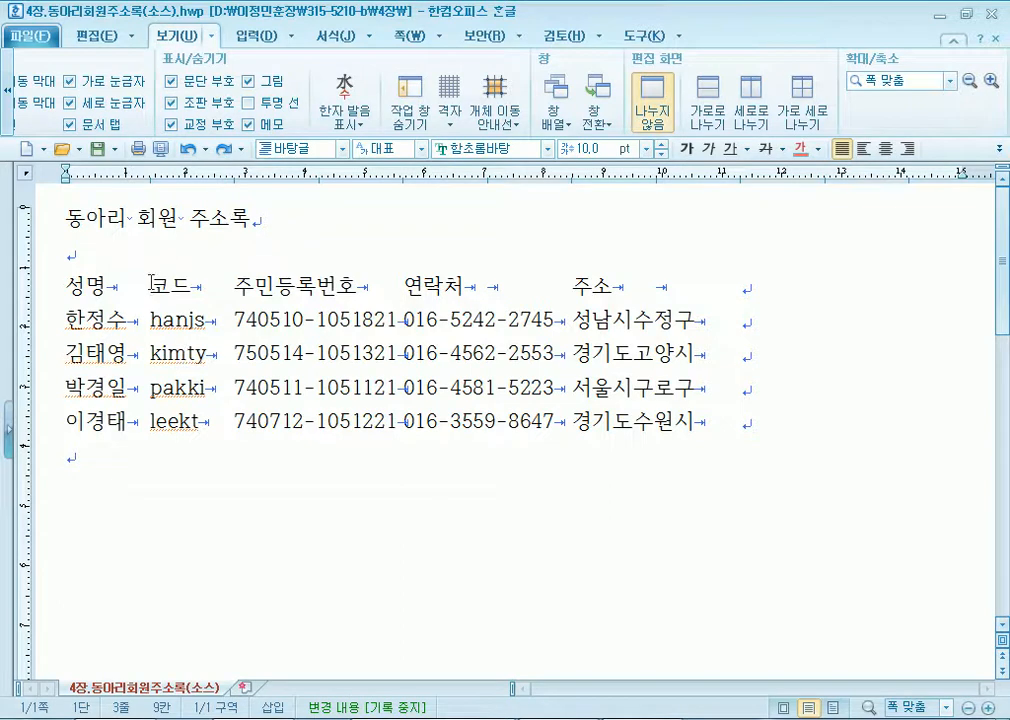
left_click_drag(151, 283, 231, 416)
key("ctrl+c")
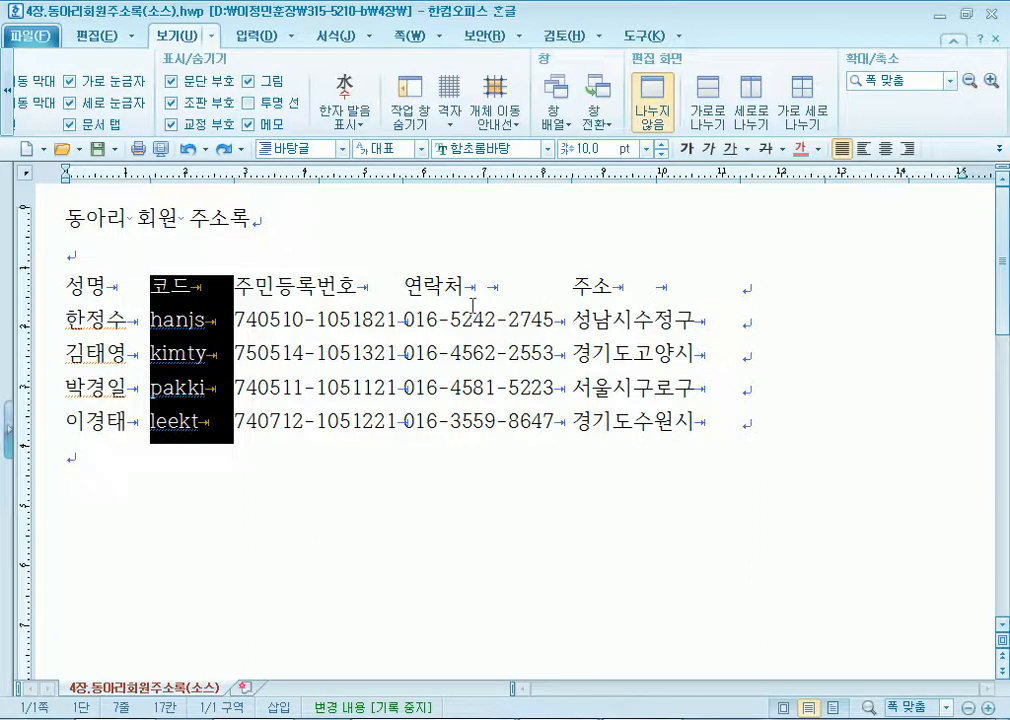
left_click_drag(213, 316, 762, 300)
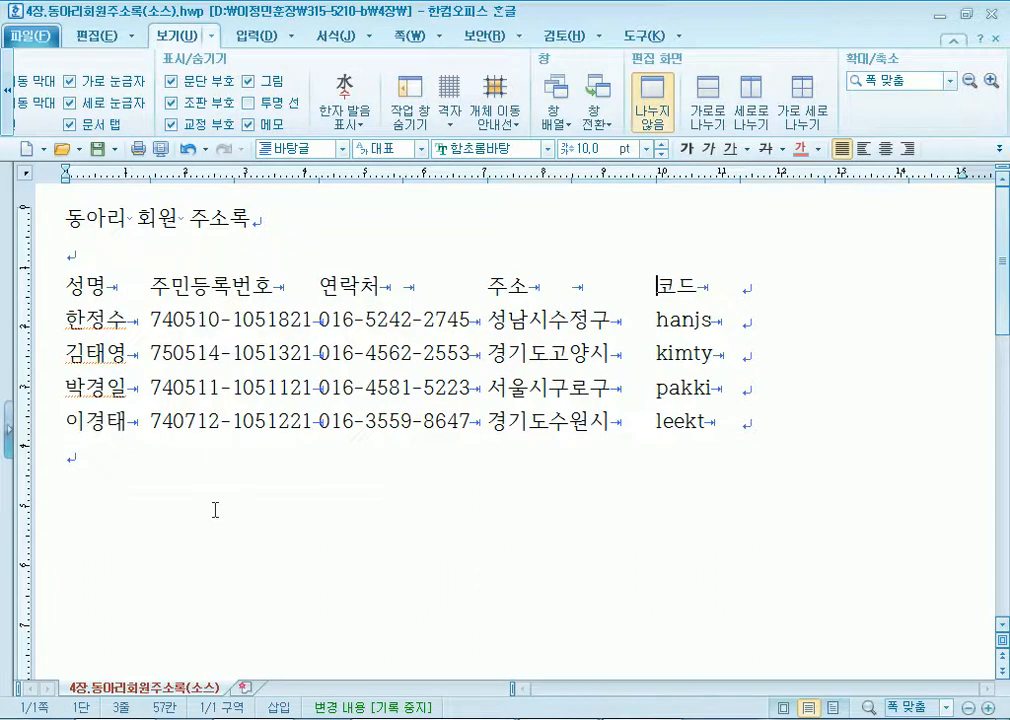
key("ctrl+z")
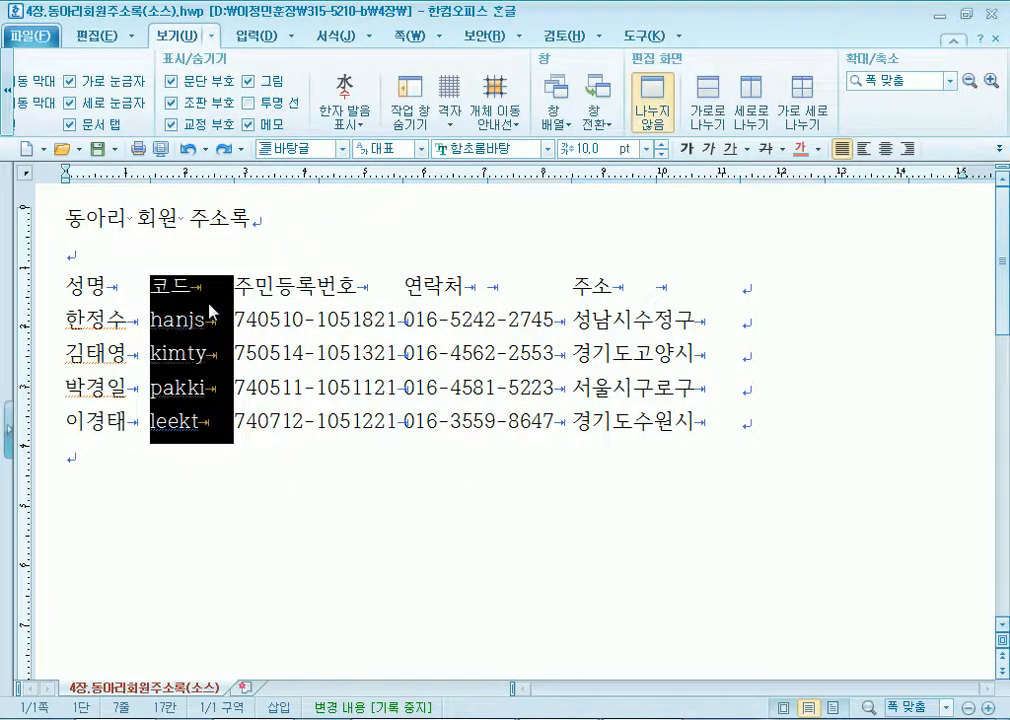
Cut the selected 코드 column block out of the address list.
left_click_drag(210, 310, 190, 295)
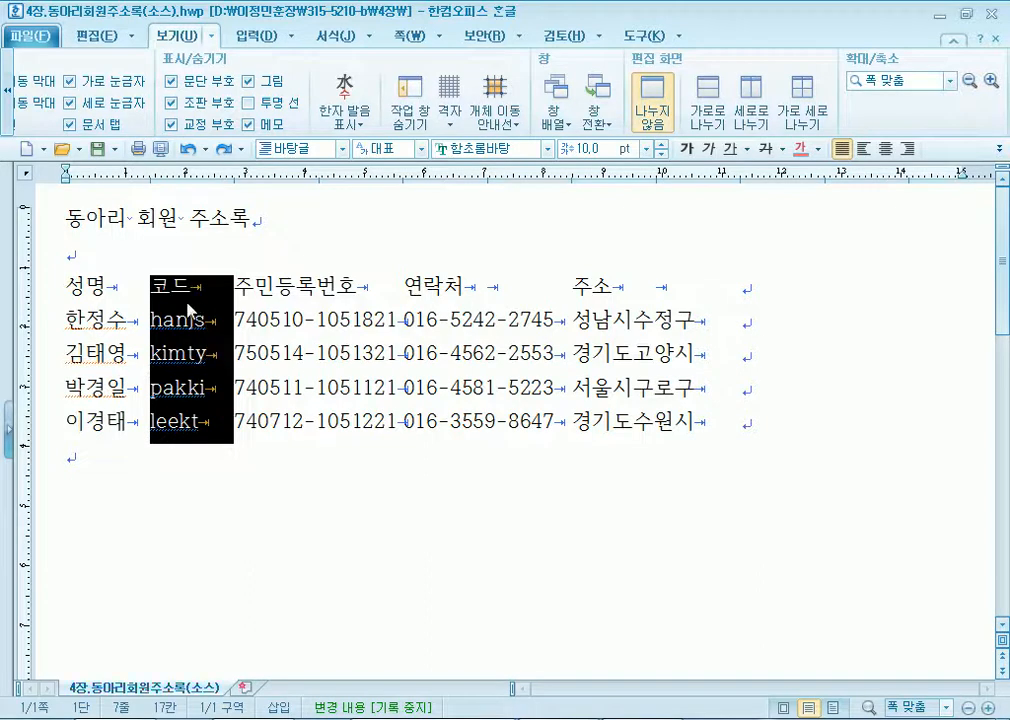
right_click(211, 294)
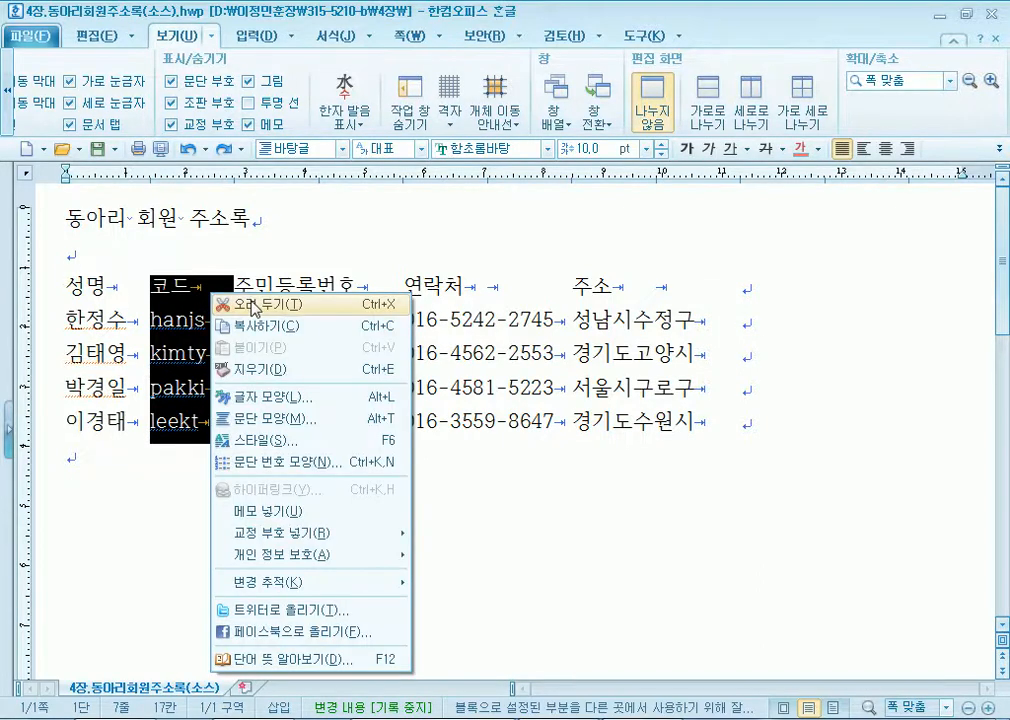
left_click(253, 305)
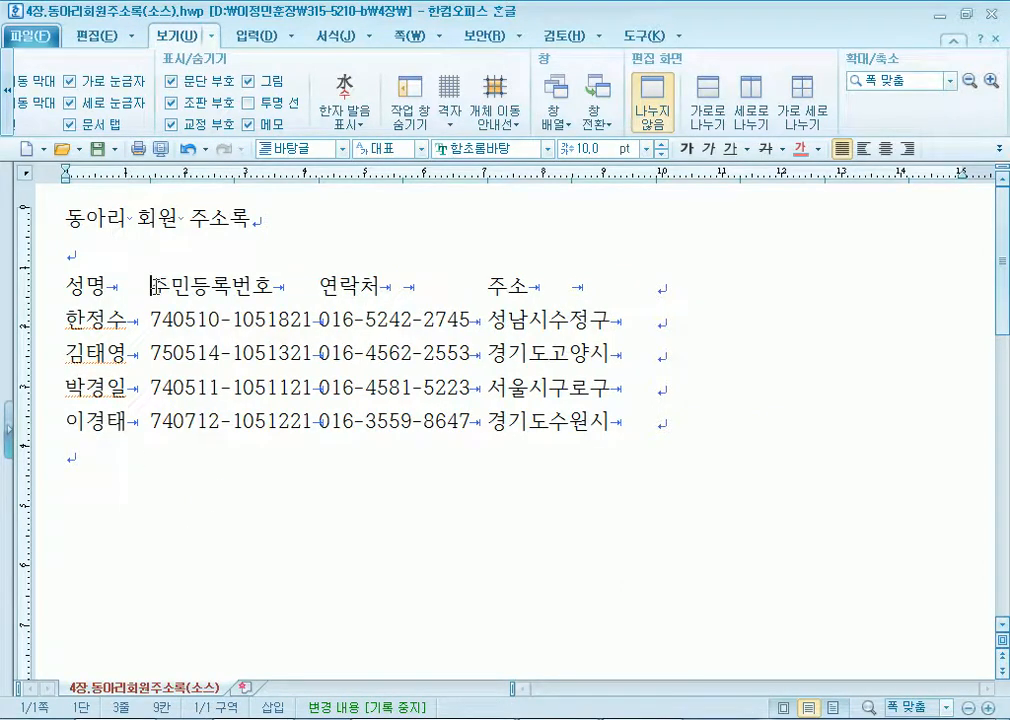
right_click(666, 288)
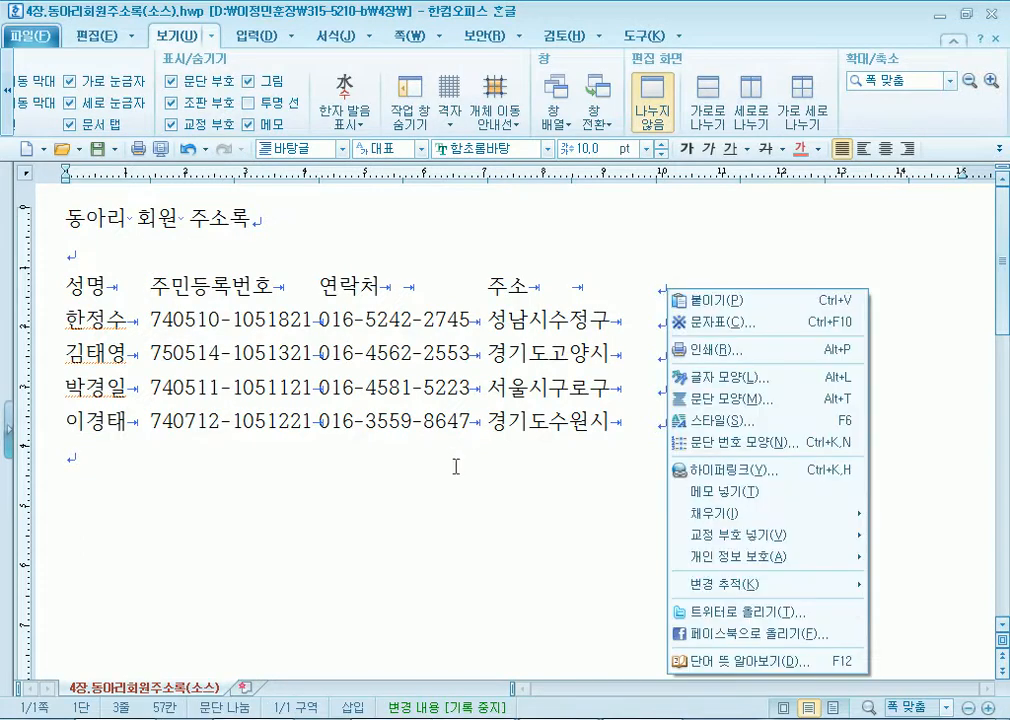
left_click(651, 284)
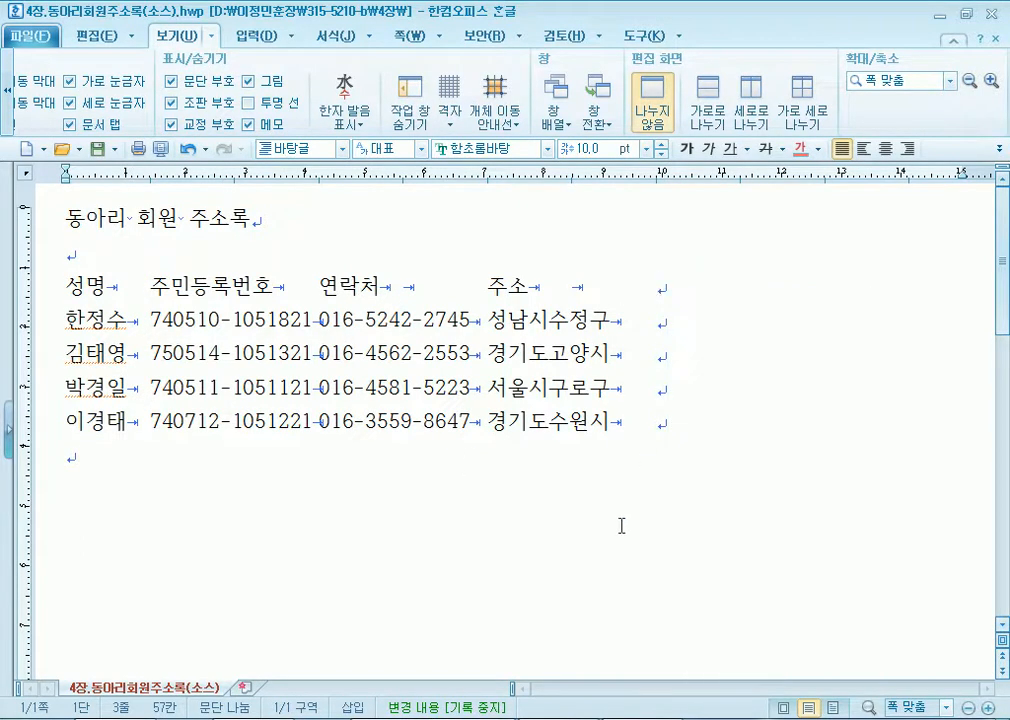
left_click(155, 288)
right_click(669, 289)
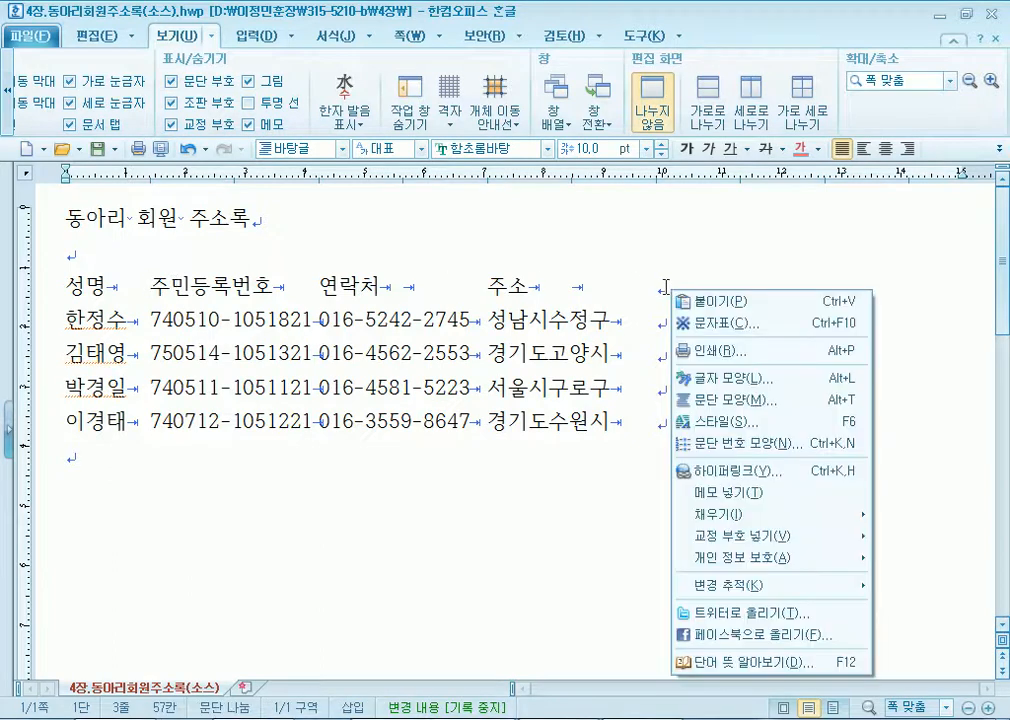
left_click(673, 289)
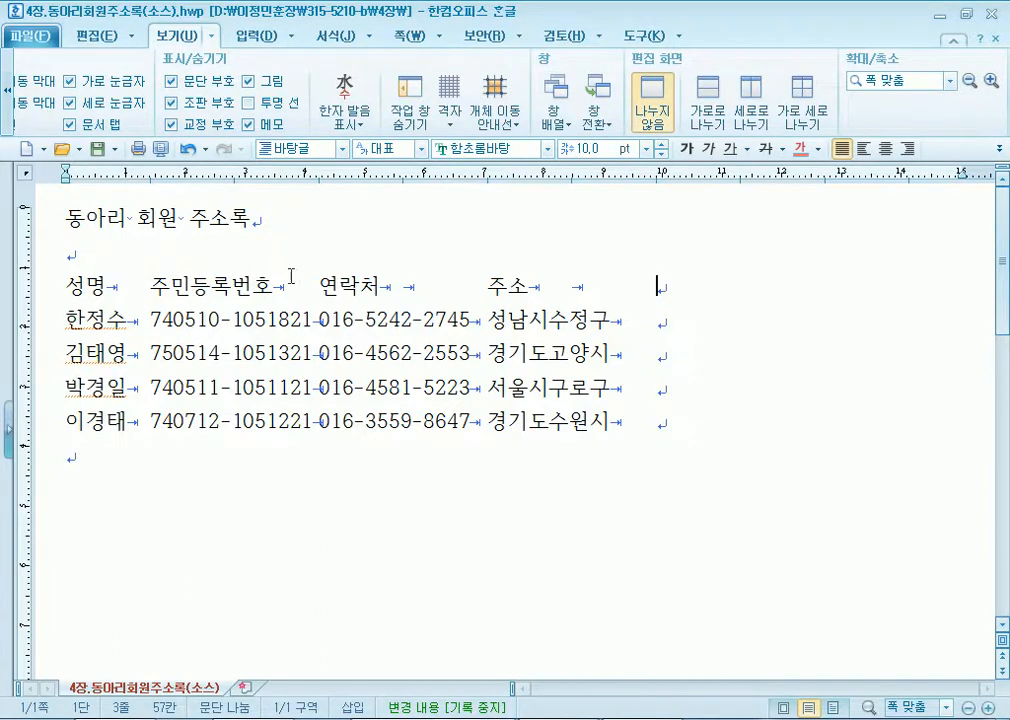
left_click(152, 287)
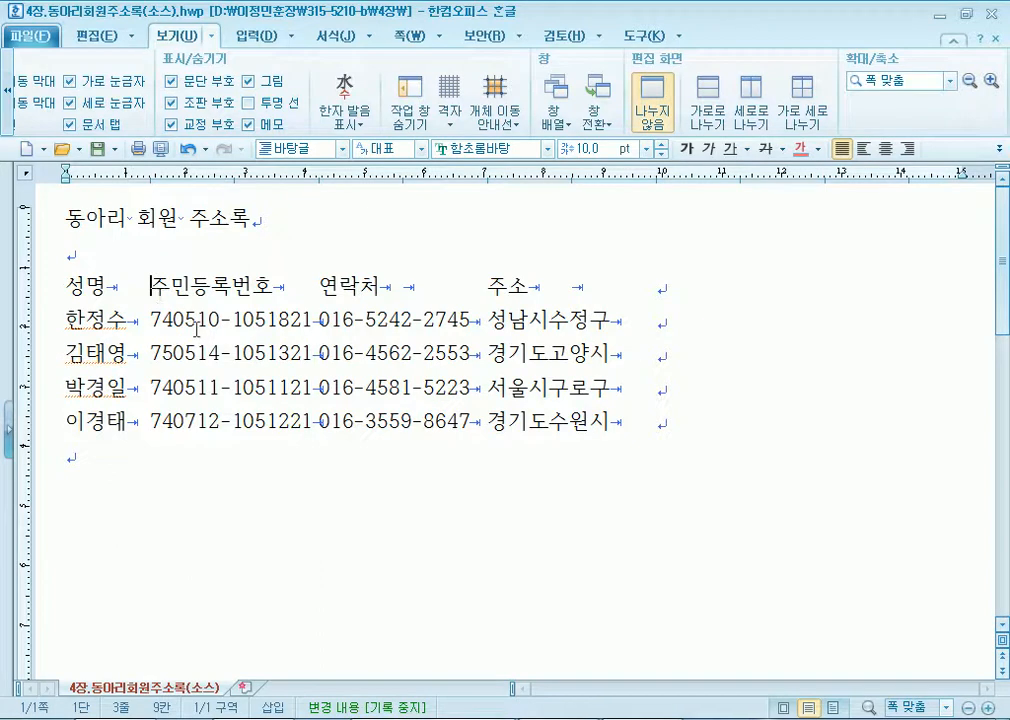
right_click(681, 291)
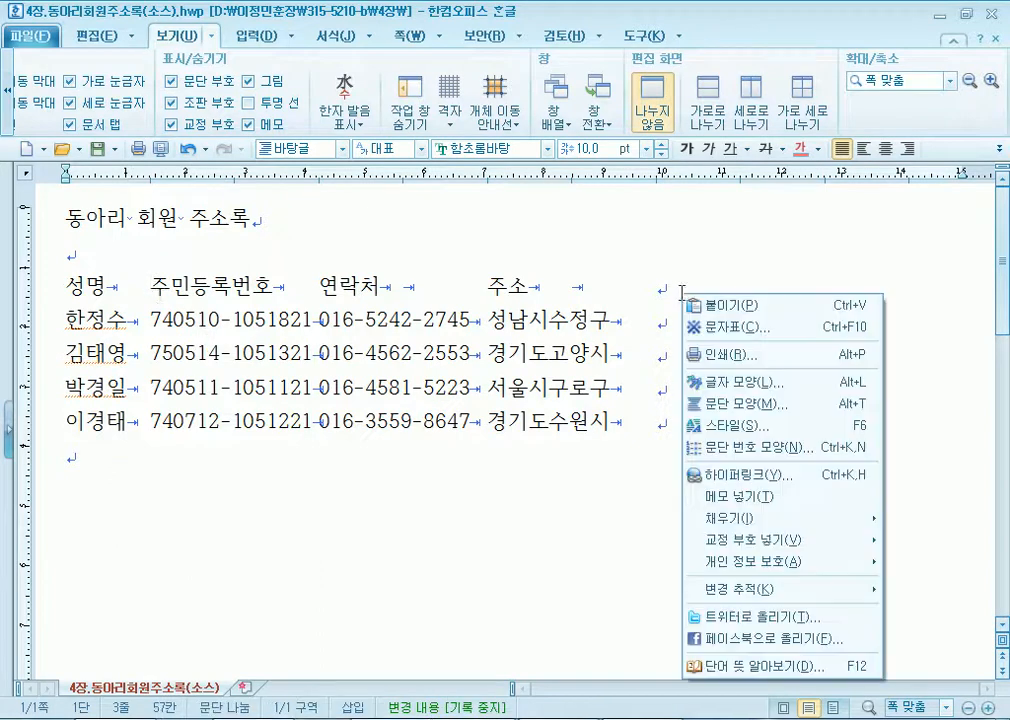
left_click(152, 287)
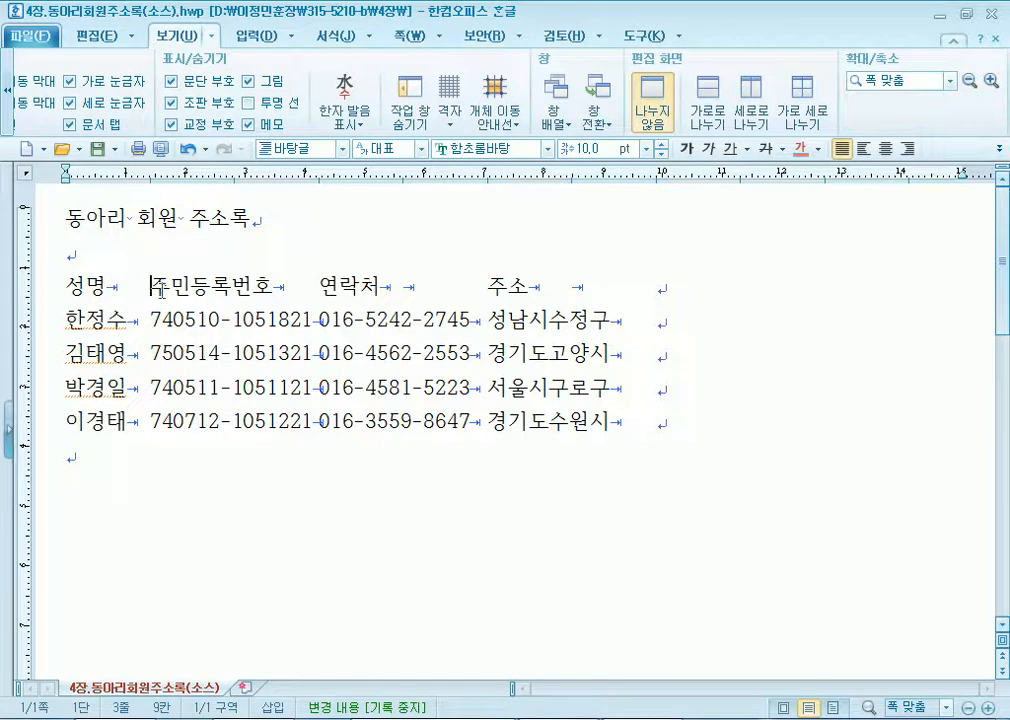
Paste the cut 코드 column at the end of the heading row, and undo both the paste and the cut.
left_click(671, 288)
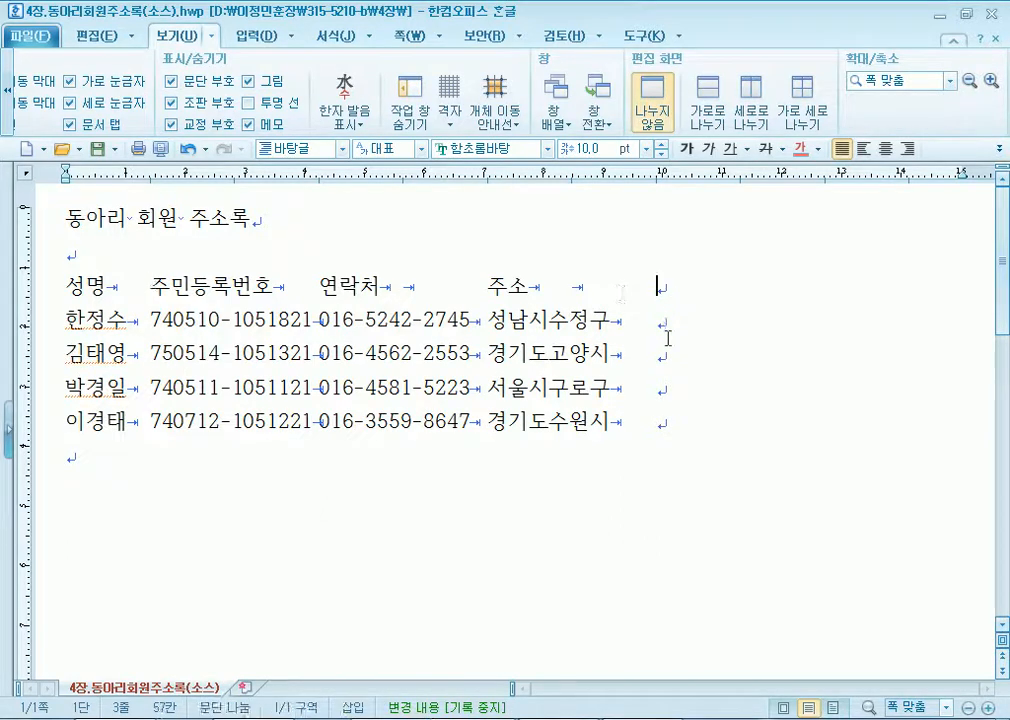
left_click(660, 320)
left_click(659, 288)
right_click(664, 289)
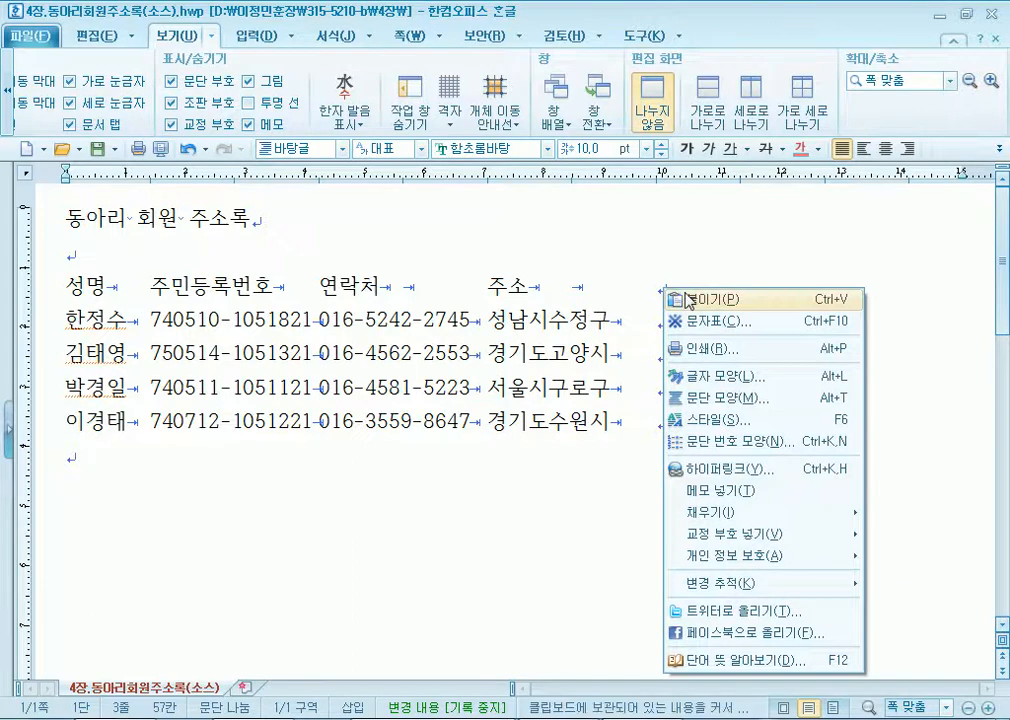
left_click(687, 299)
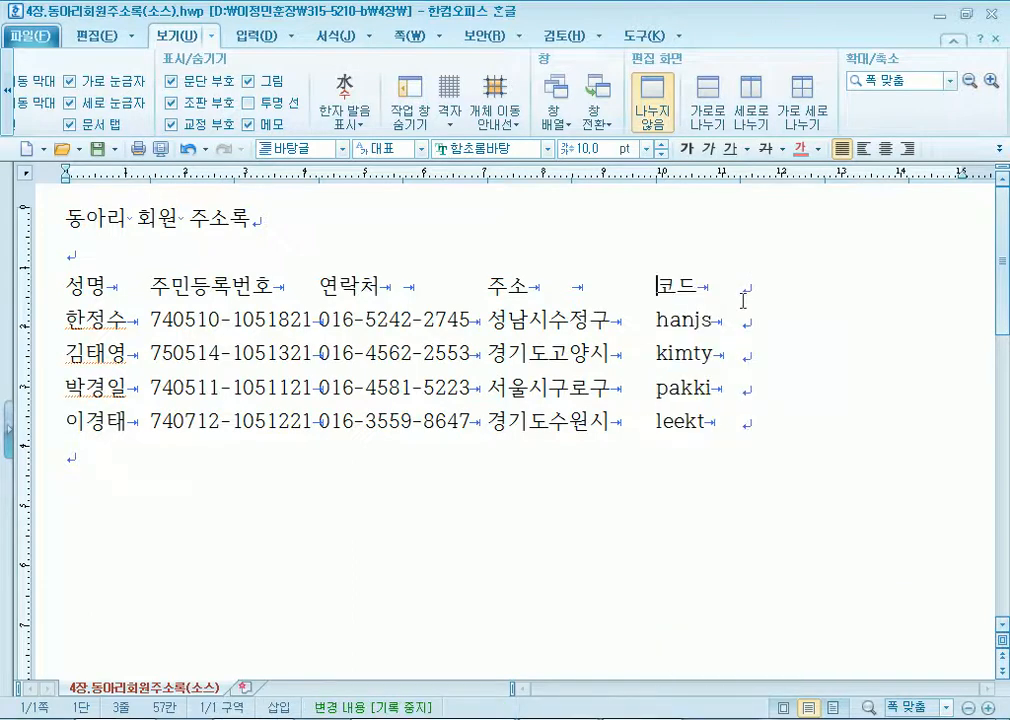
key("ctrl+z")
key("ctrl+z")
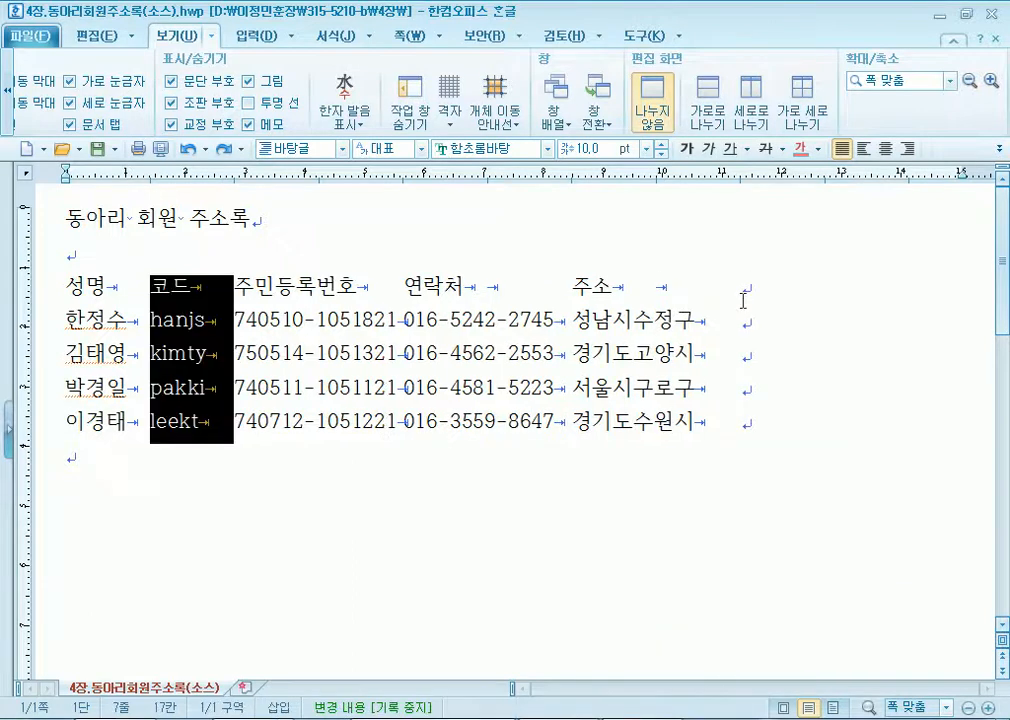
Move the 코드 column block to the end of the last member's row and undo that move.
left_click_drag(196, 289, 750, 435)
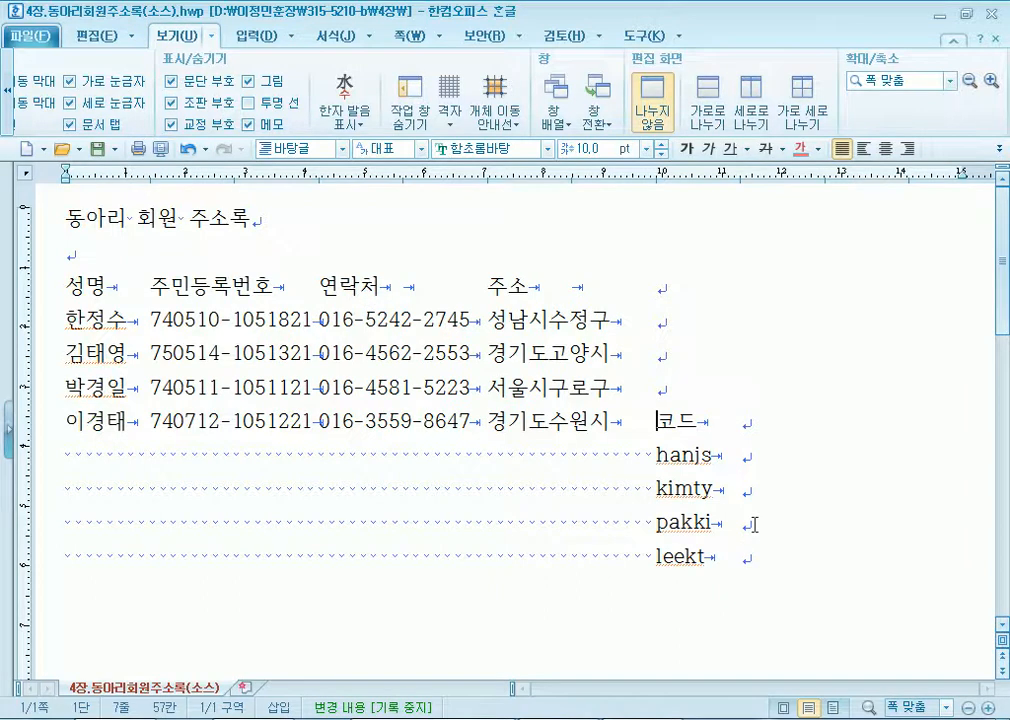
key("ctrl+z")
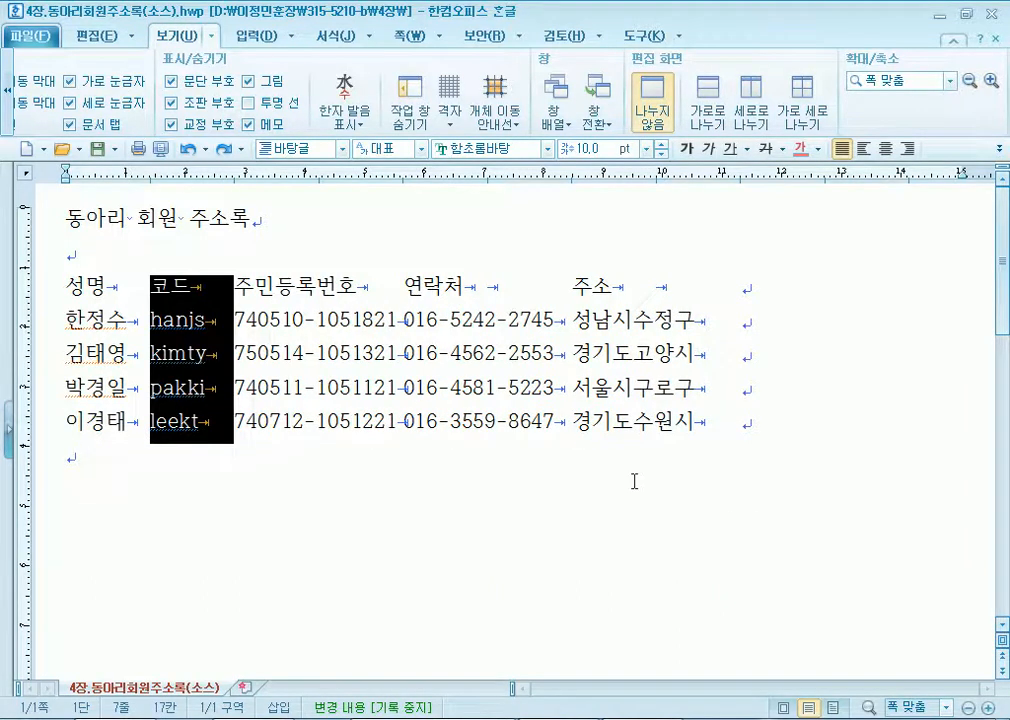
Move the selected 코드 column block to the end of the heading row, behind the 주소 column.
left_click_drag(167, 309, 764, 293)
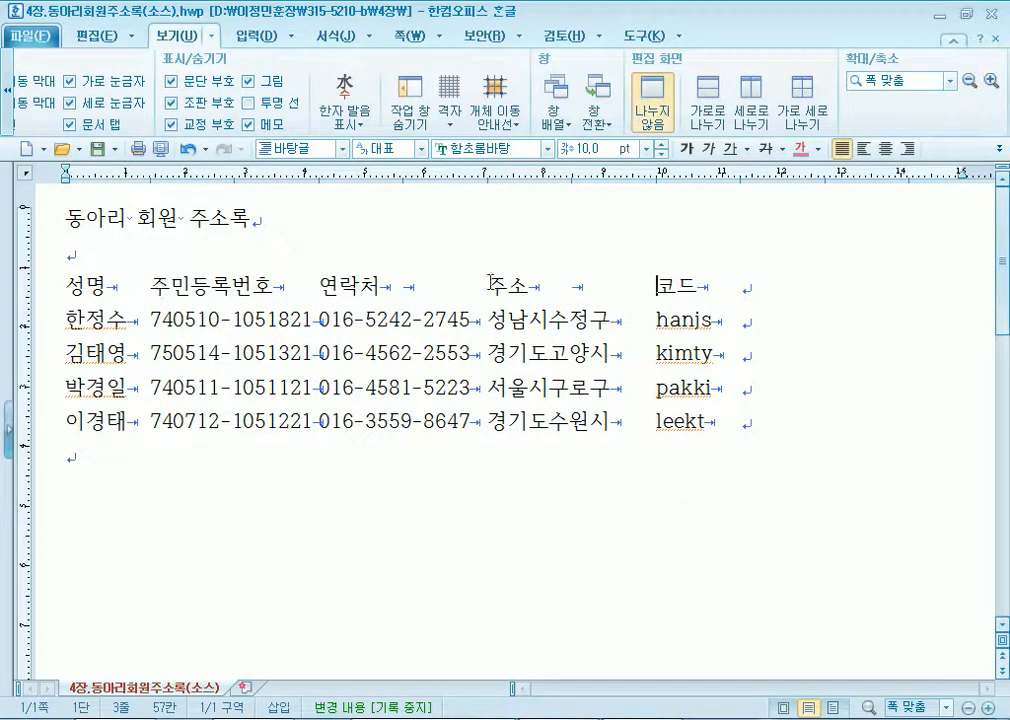
Block-select the 주민등록번호 column, move it in front of the 성명 column, and undo the move.
left_click(150, 287)
left_click_drag(150, 287, 318, 425)
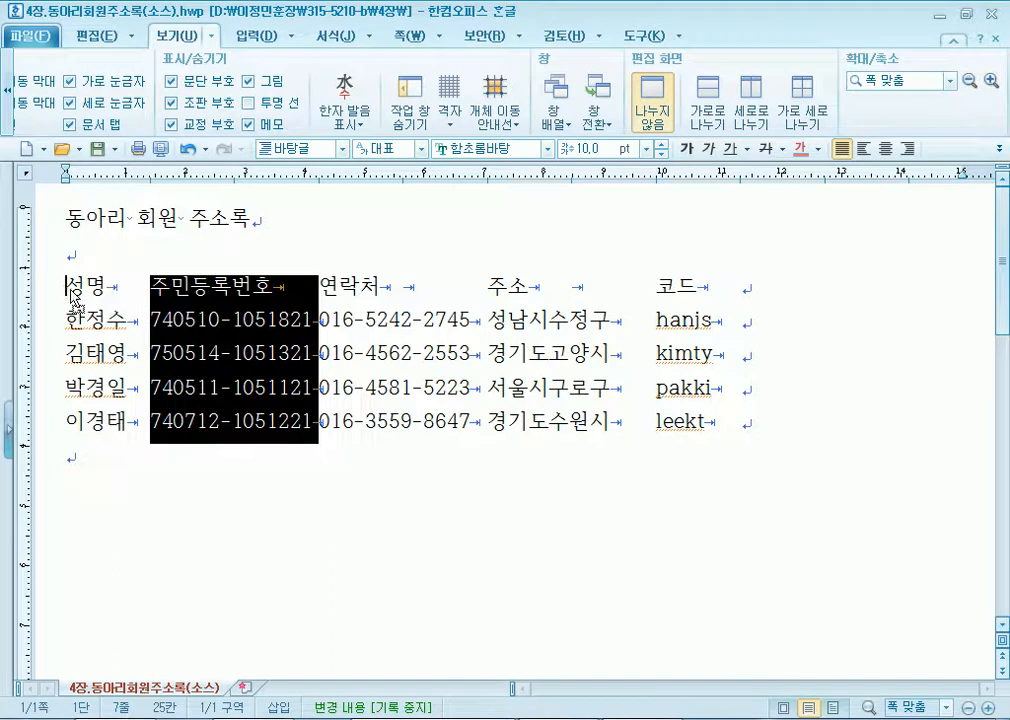
left_click_drag(71, 291, 71, 292)
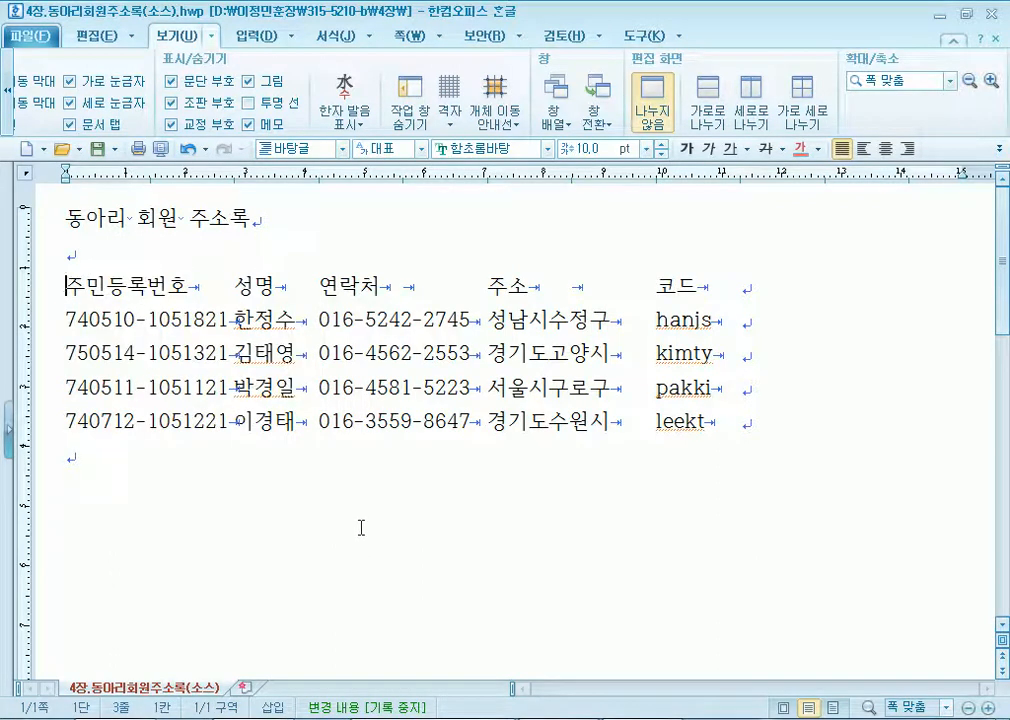
key("ctrl+z")
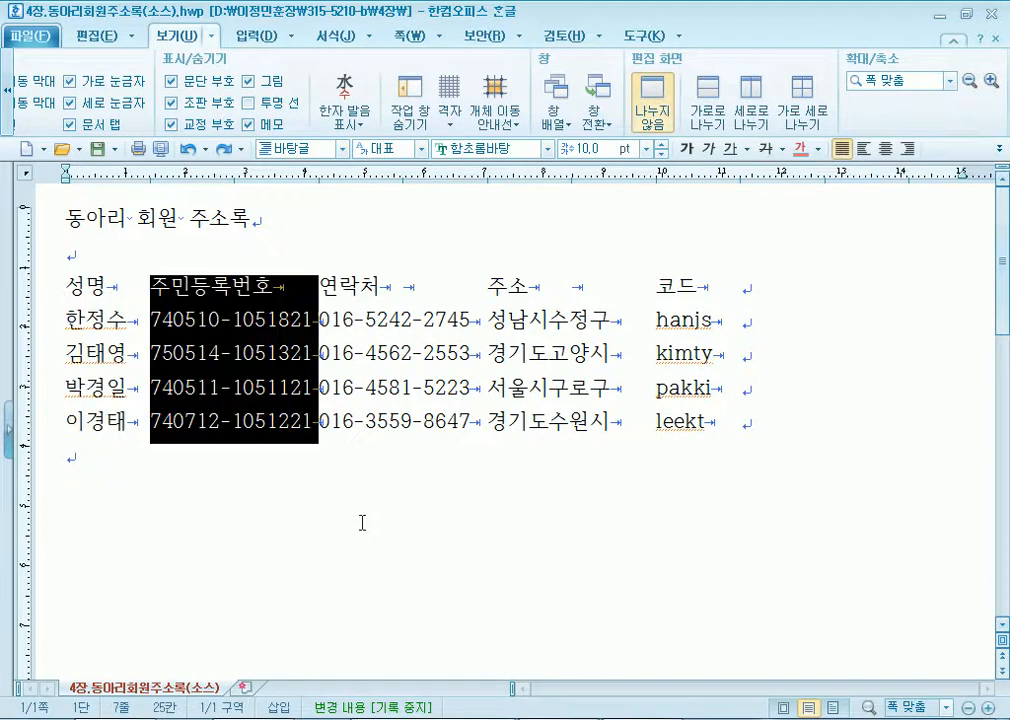
Deselect the 주민등록번호 column and save the address list document.
left_click(410, 366)
key("ctrl+z")
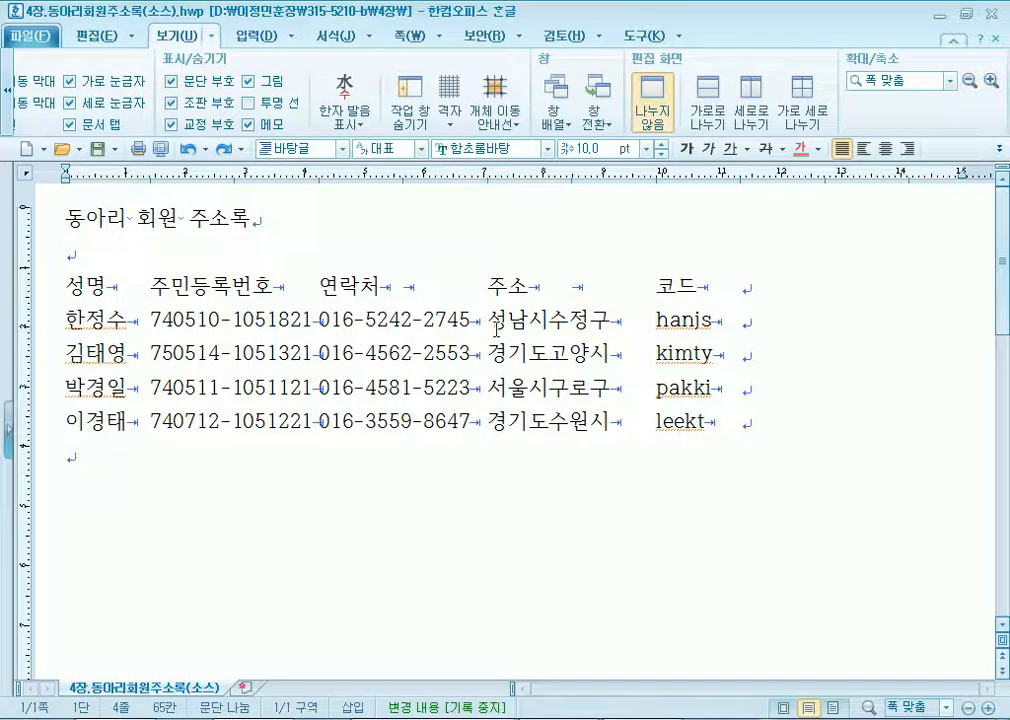
Select the leading region or city part of the first three members' addresses row by row, and clear the selection.
left_click(490, 321)
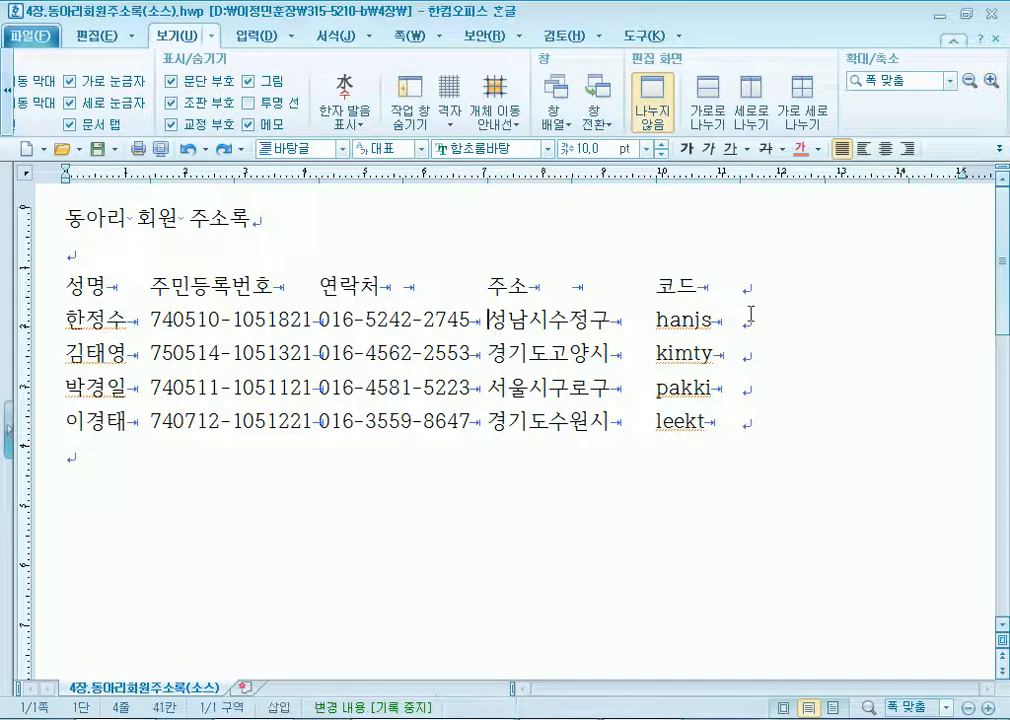
left_click_drag(490, 321, 532, 321)
key("shift+Right")
left_click(784, 318)
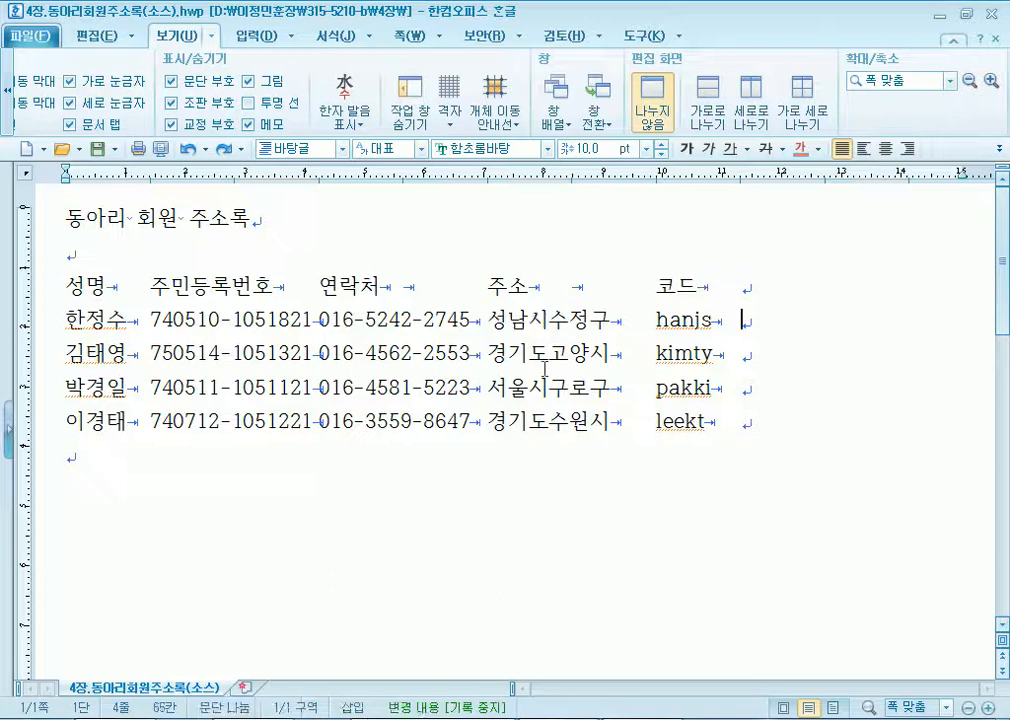
left_click_drag(491, 353, 547, 354)
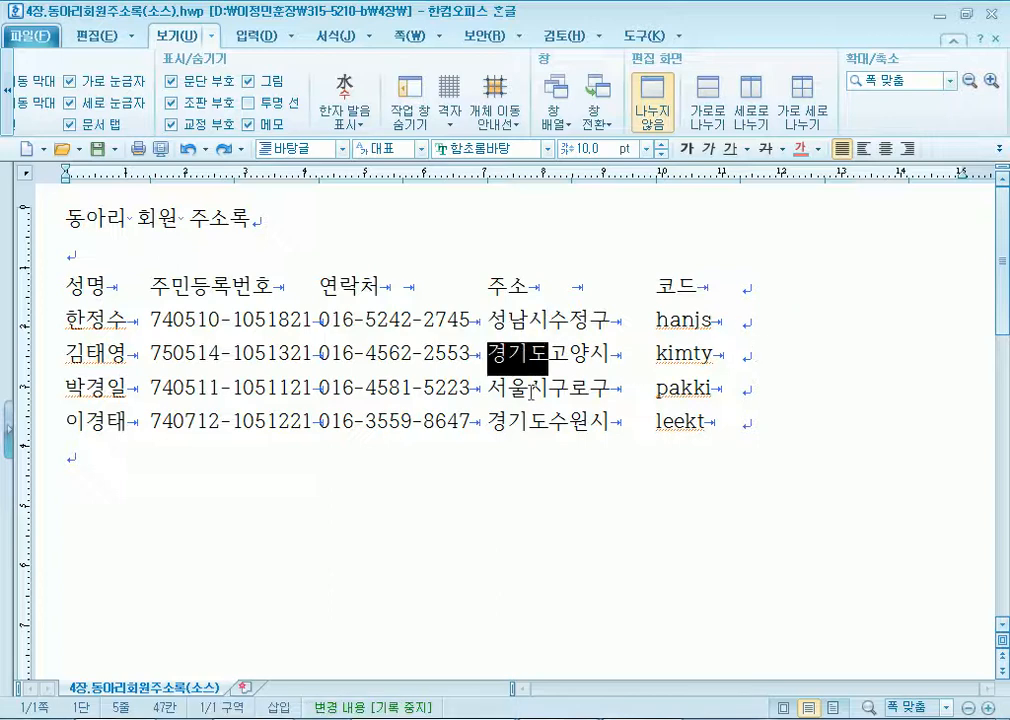
left_click_drag(509, 390, 548, 391)
left_click(723, 390)
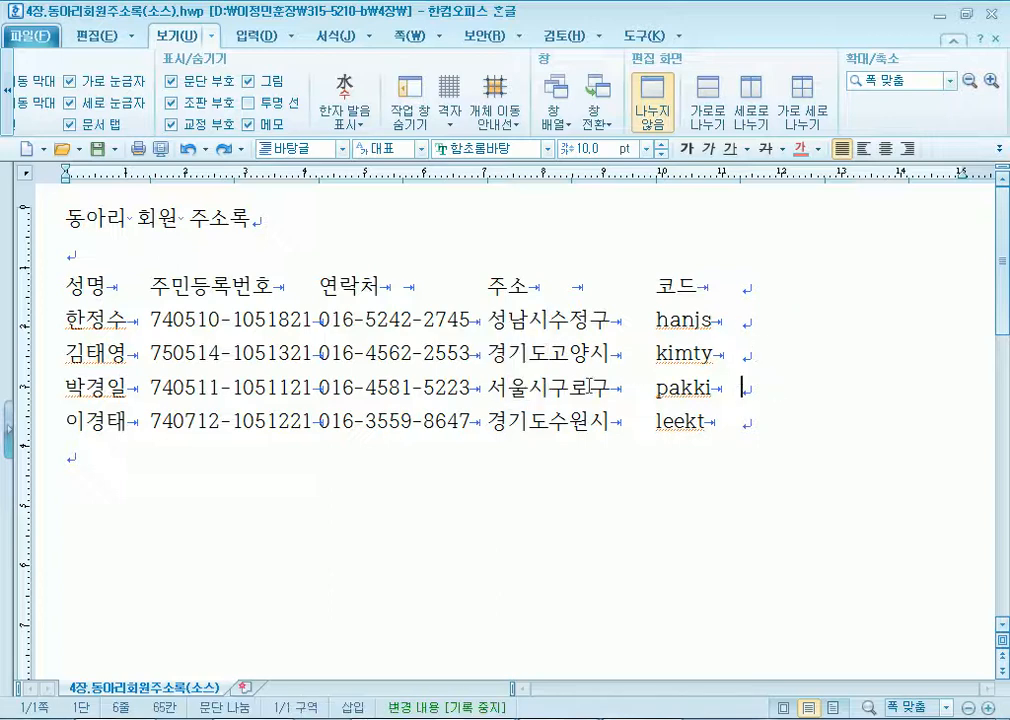
Block-select the leading region or city part of all four addresses, then select it again together with the 주소 heading.
left_click(498, 325)
left_click_drag(490, 322, 550, 430)
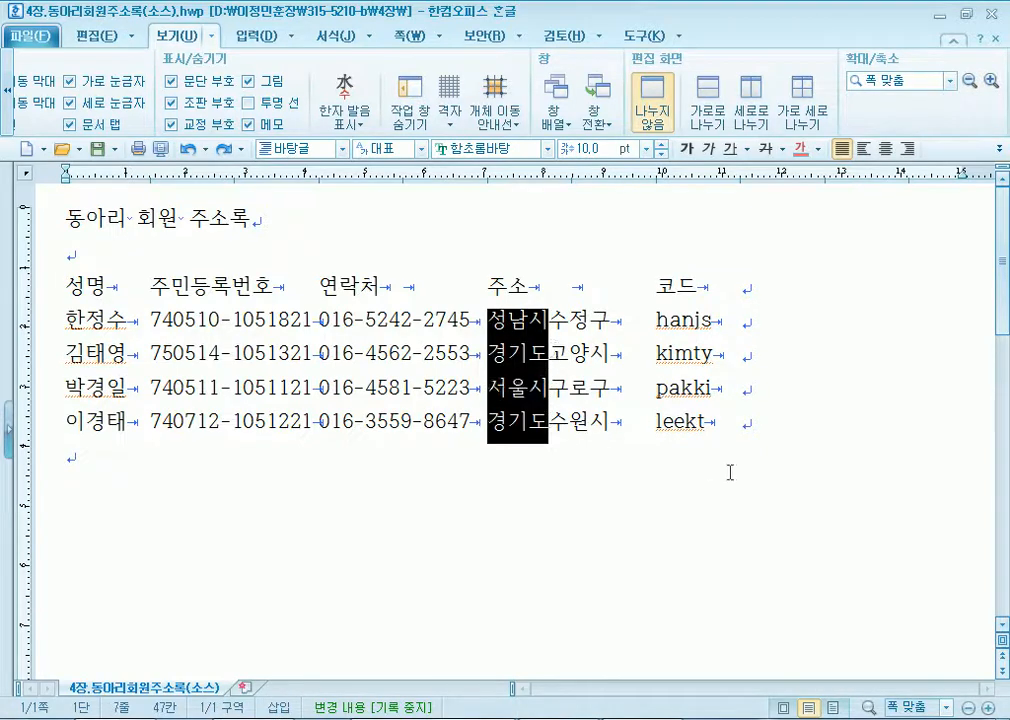
left_click(487, 285)
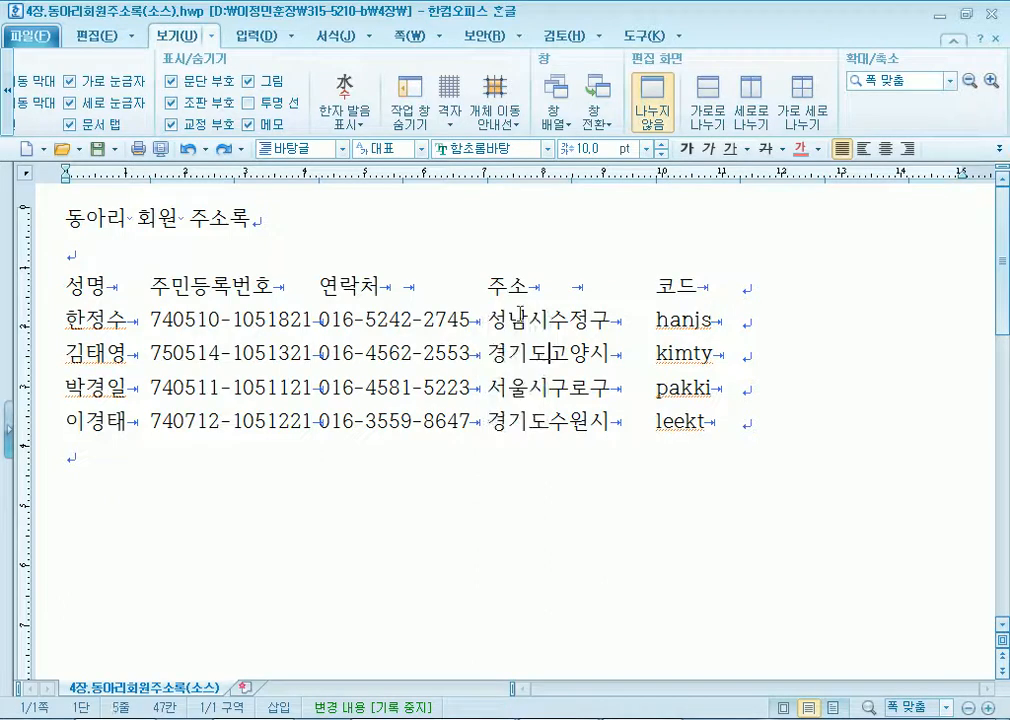
left_click_drag(487, 285, 546, 425)
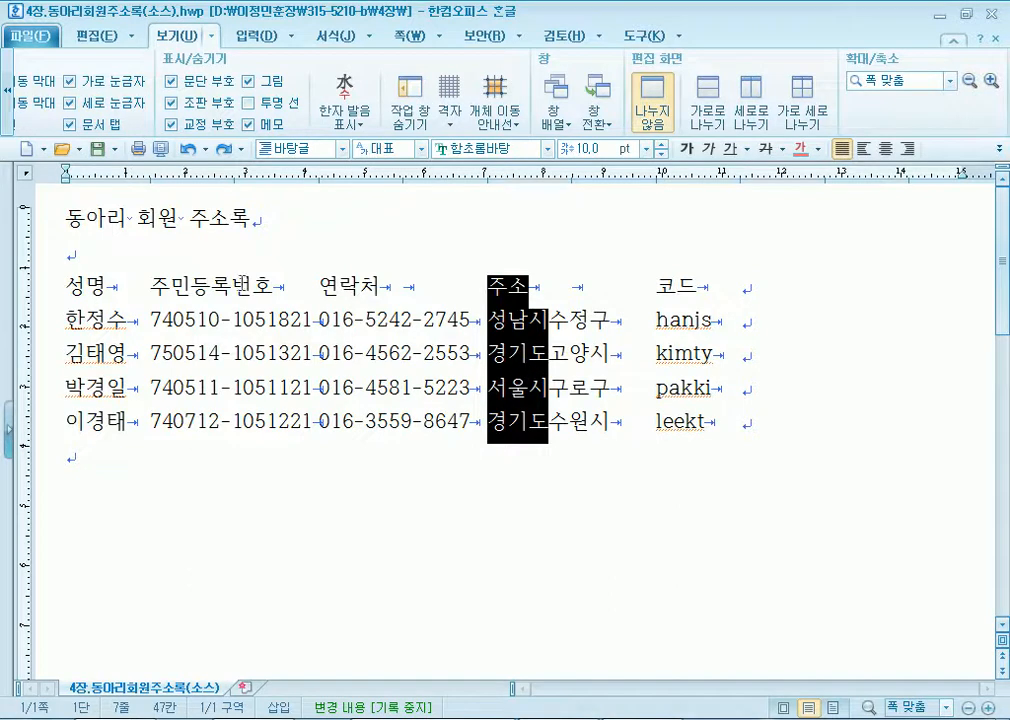
Block-select the 주민등록번호 column from heading to last member, and select the tab marks behind the heading and the first member's number.
left_click_drag(150, 285, 318, 408)
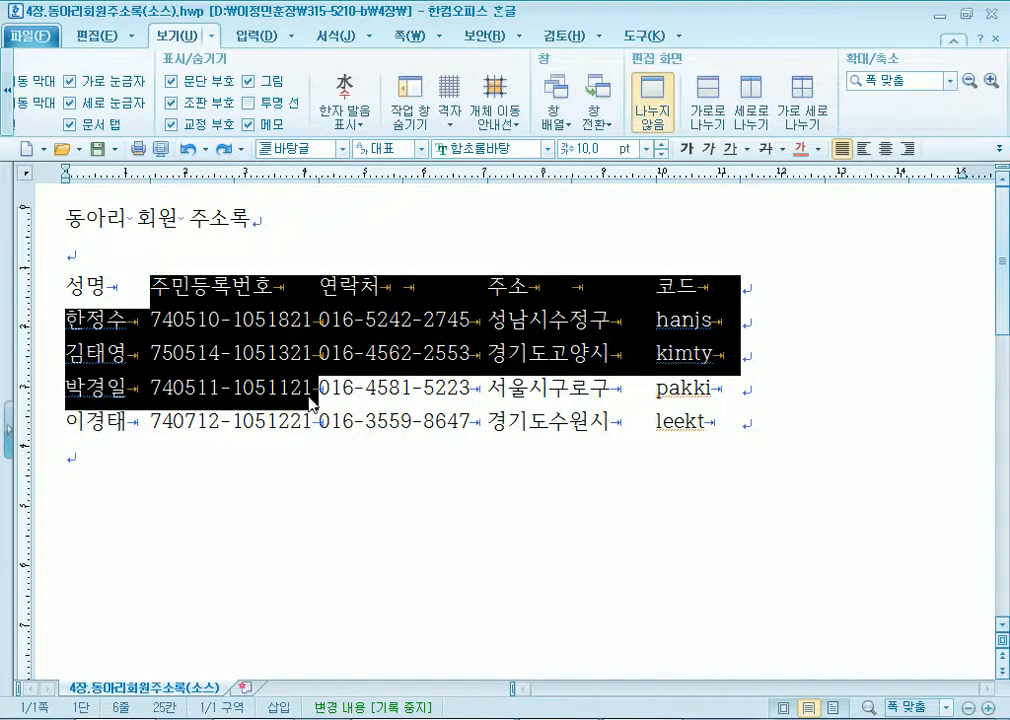
left_click_drag(149, 285, 310, 422)
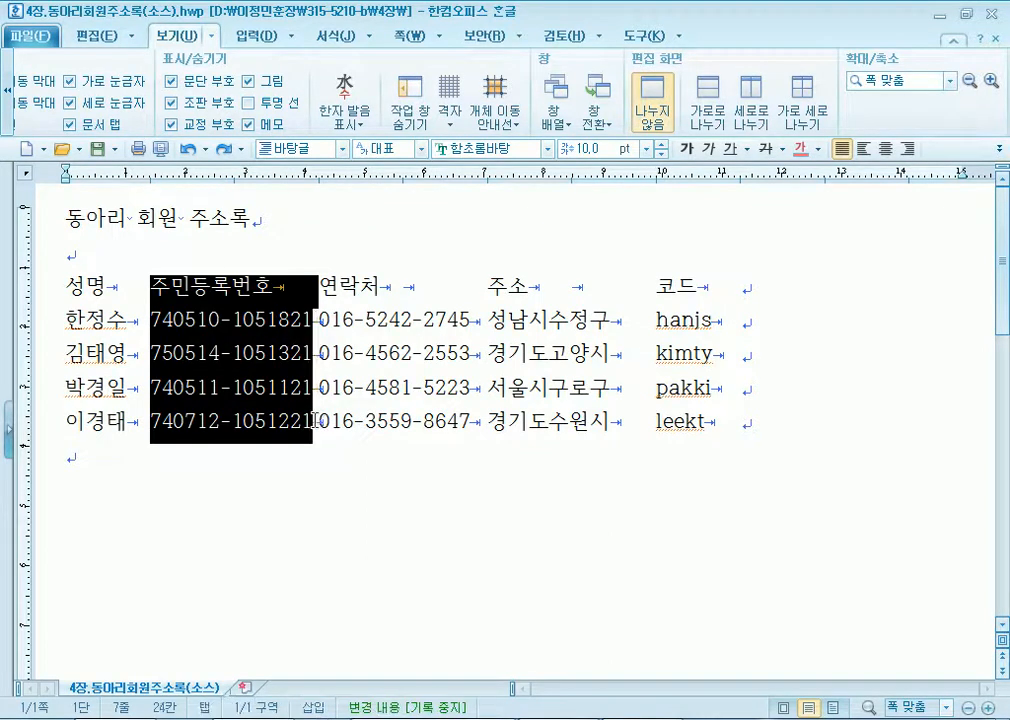
left_click(274, 281)
left_click_drag(275, 287, 310, 288)
left_click(278, 295)
left_click(314, 321)
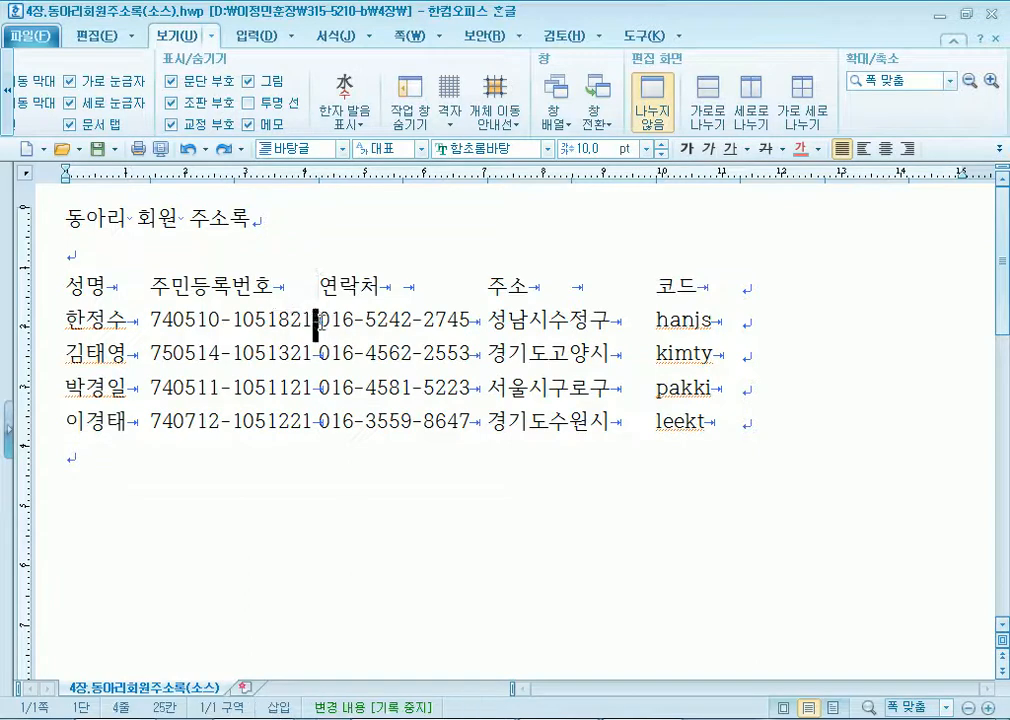
Block-select the 주민등록번호 column again down to the last member, extending the block over the trailing tab marks.
left_click(155, 287)
left_click_drag(155, 287, 301, 423)
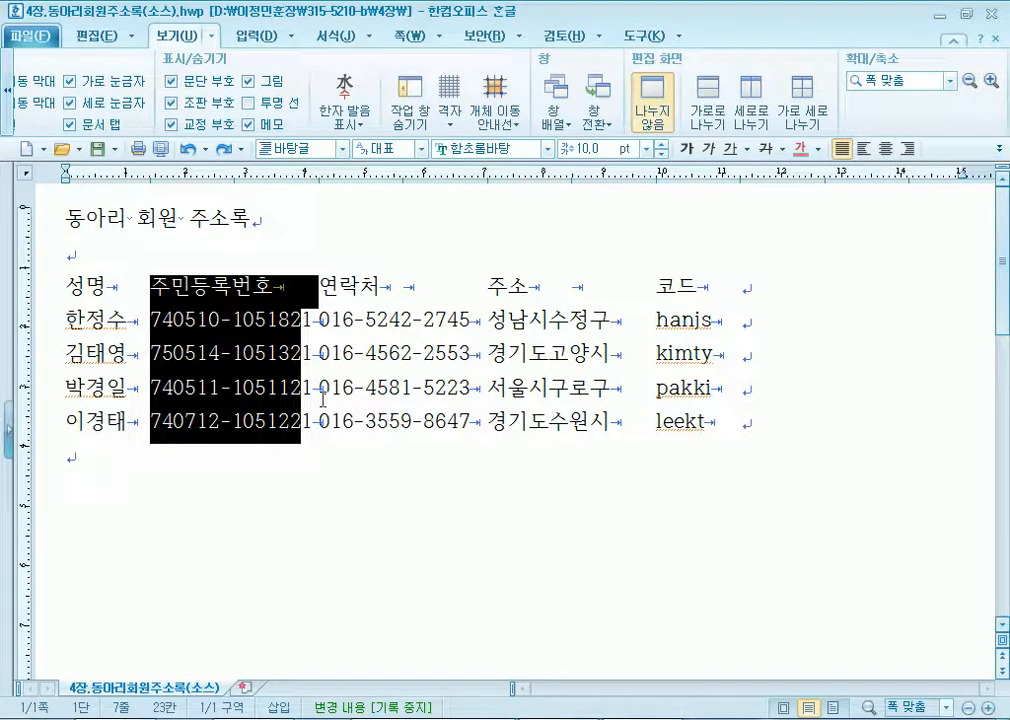
left_click(312, 421)
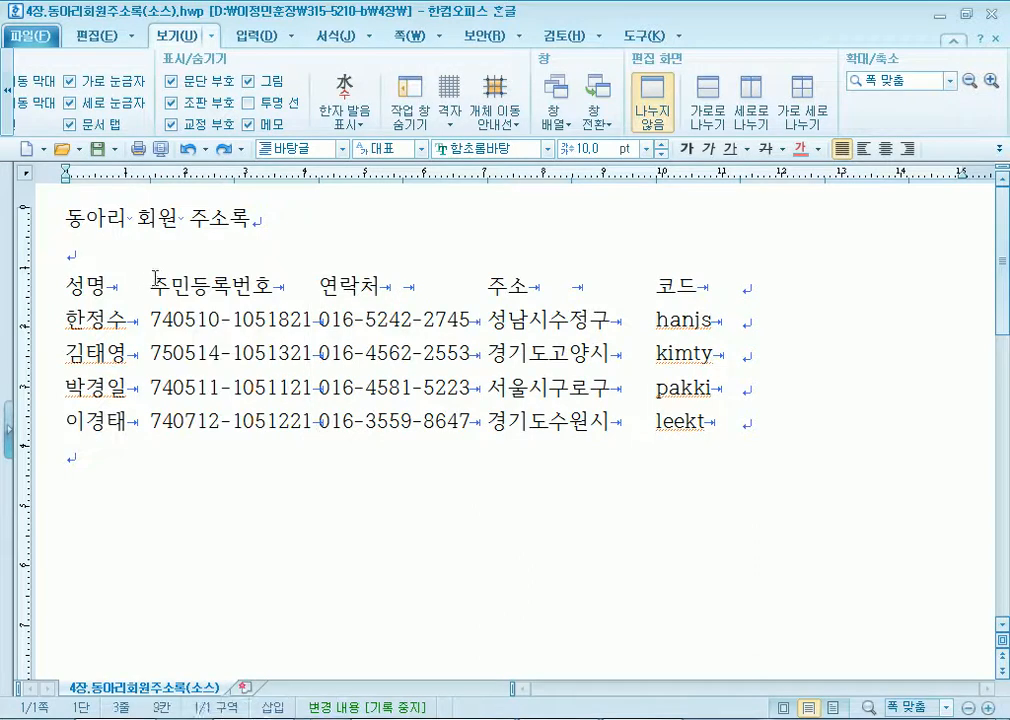
left_click_drag(149, 287, 285, 340)
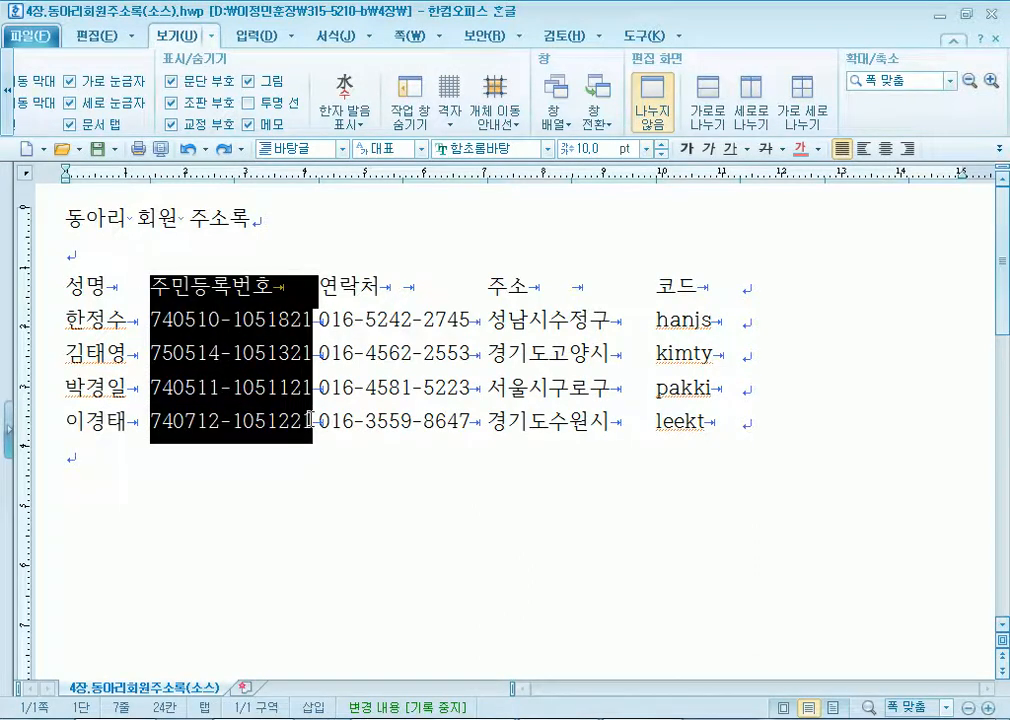
left_click_drag(311, 420, 319, 421)
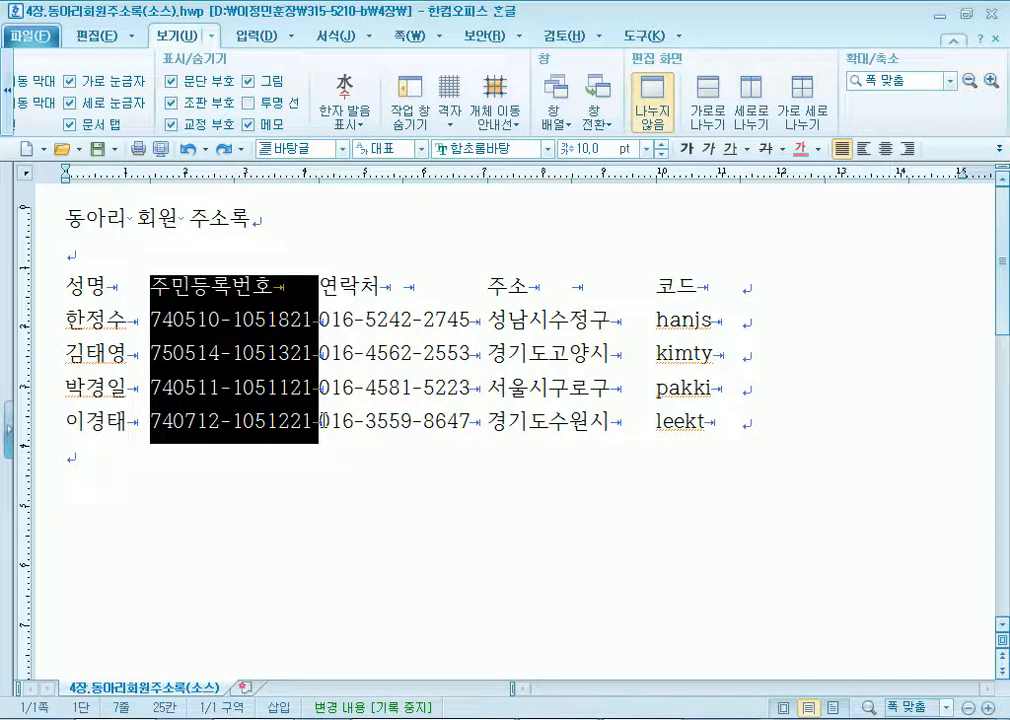
Copy the block of the 주소 heading and the four region parts, and paste it at the end of the heading row behind 코드.
left_click(537, 292)
left_click_drag(496, 289, 542, 422)
key("ctrl+c")
left_click(548, 320)
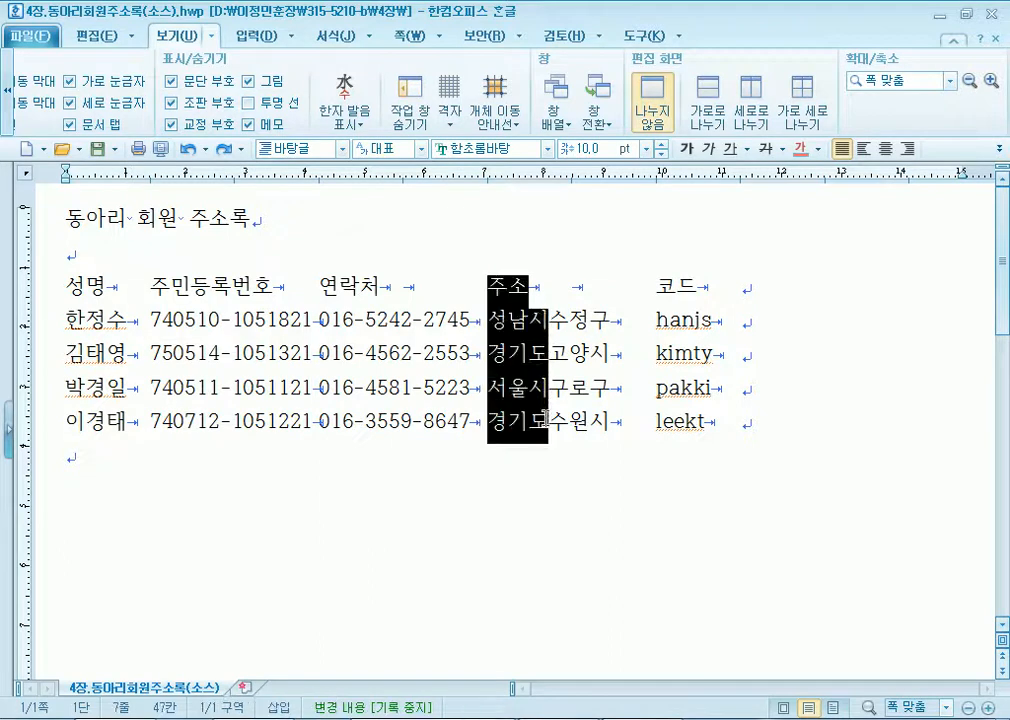
right_click(512, 305)
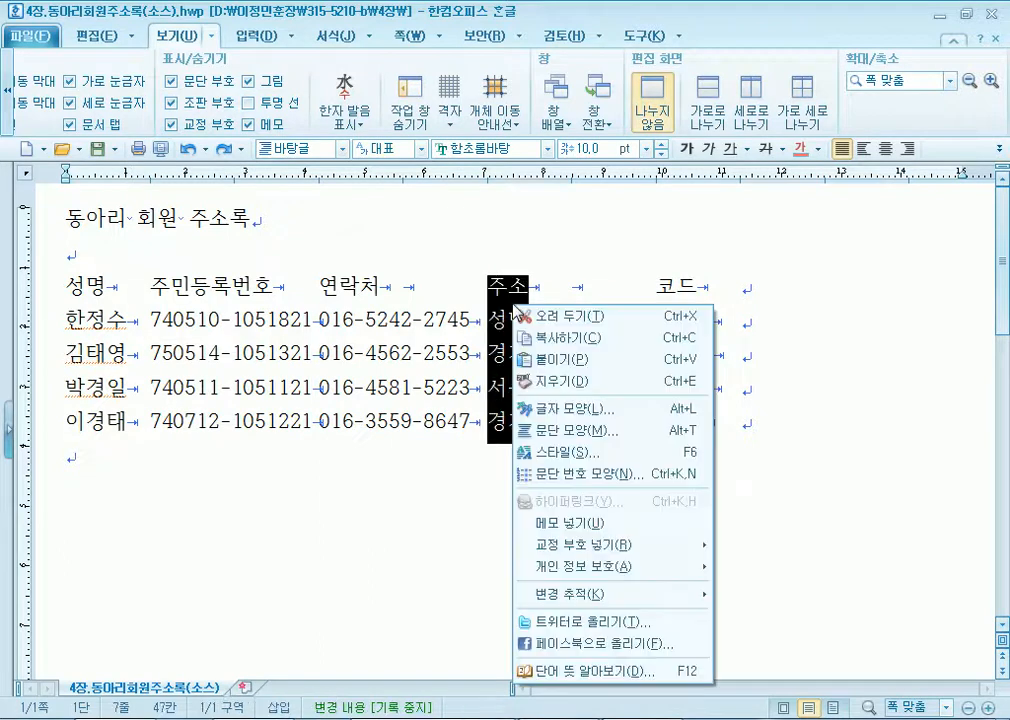
left_click(557, 340)
left_click(751, 287)
right_click(762, 293)
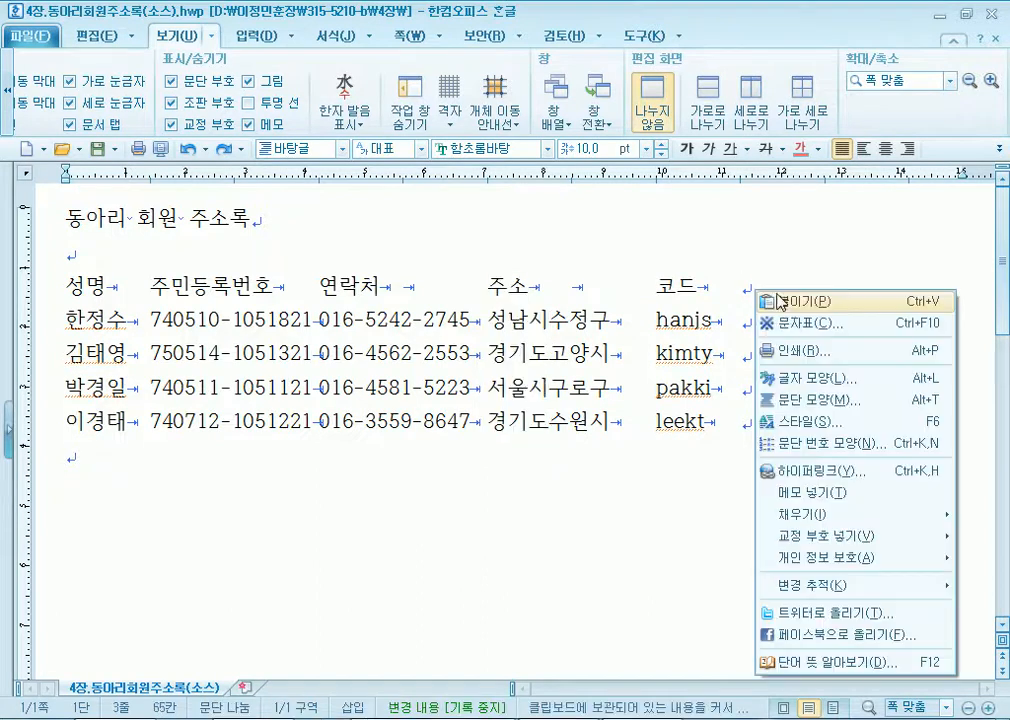
left_click(767, 300)
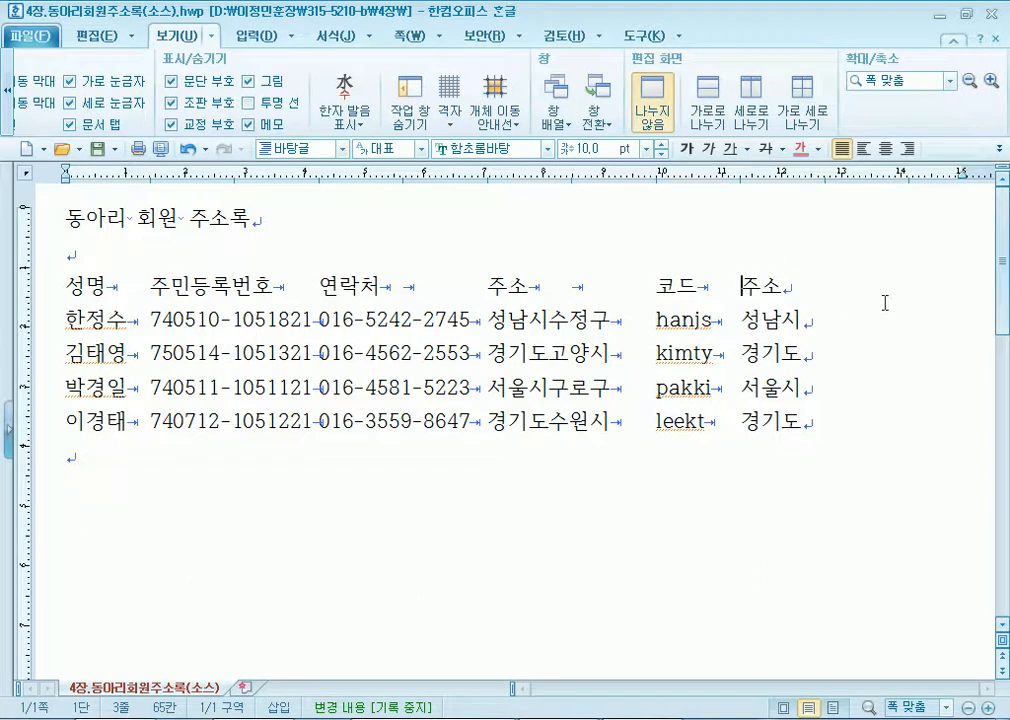
Rename the pasted column's heading from 주소 to 지역, without a trailing tab.
left_click(785, 287)
key("Tab")
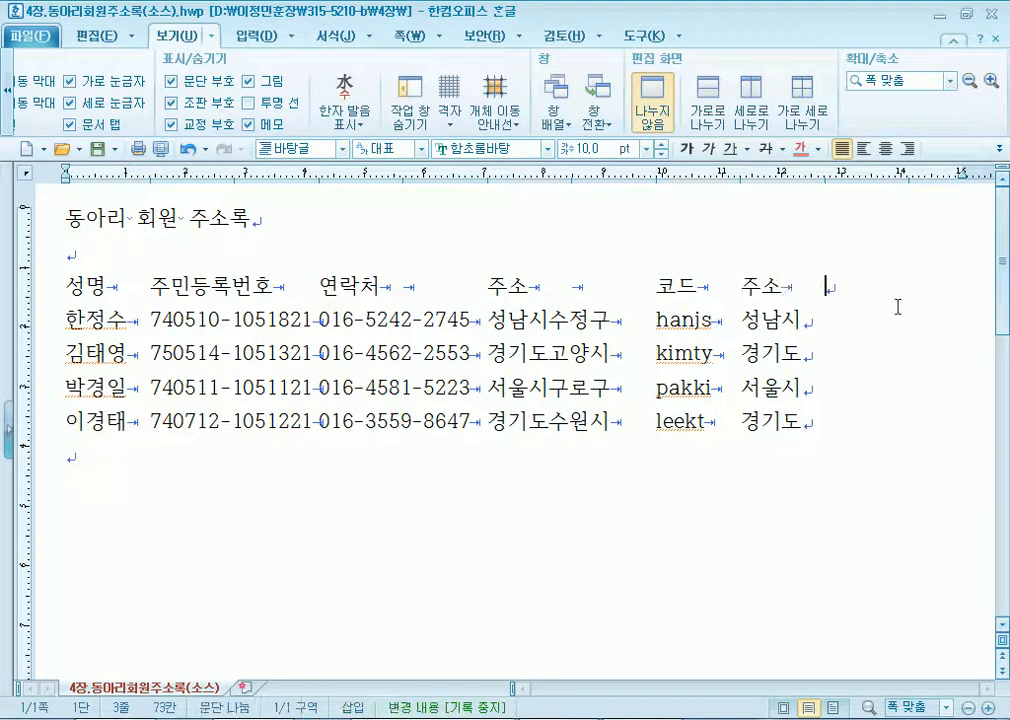
key("BackSpace")
double_click(775, 287)
type("ㄷㅣ역")
key("BackSpace")
key("BackSpace")
key("BackSpace")
key("BackSpace")
type("지역")
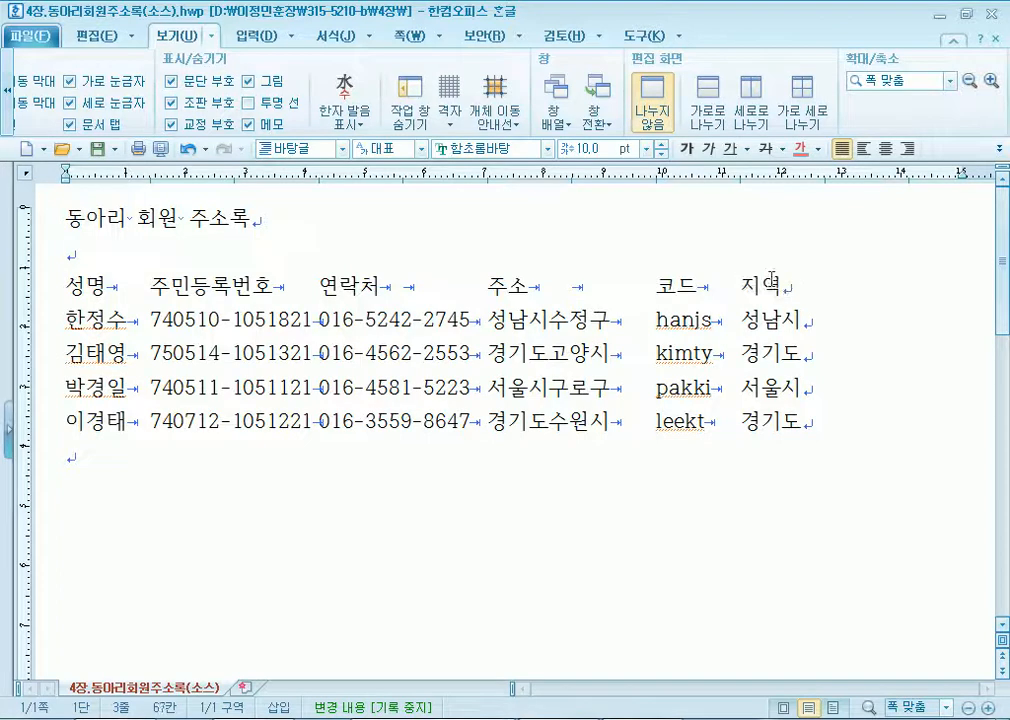
left_click(832, 416)
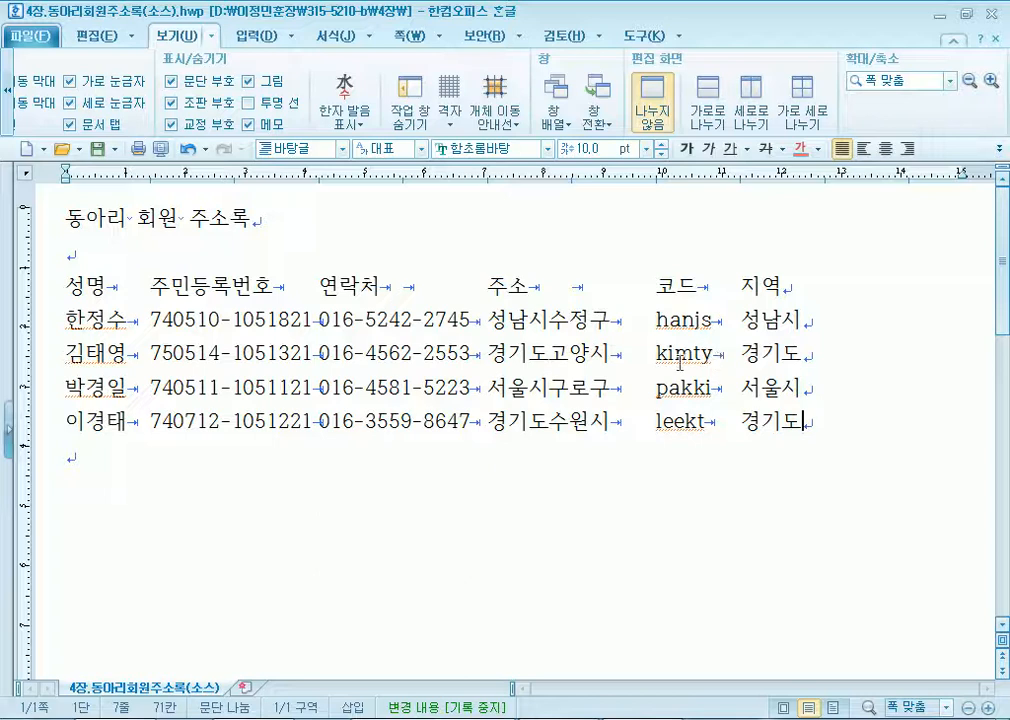
Block-select the 지역 column from its heading to the last member and delete it.
left_click(738, 290)
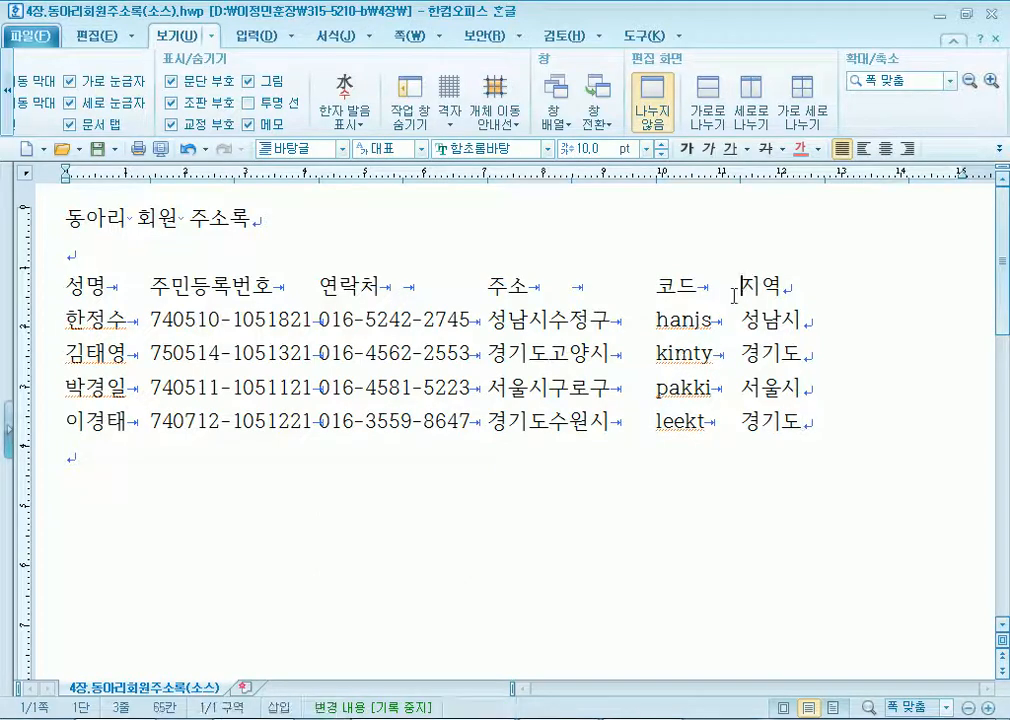
left_click_drag(738, 290, 805, 440)
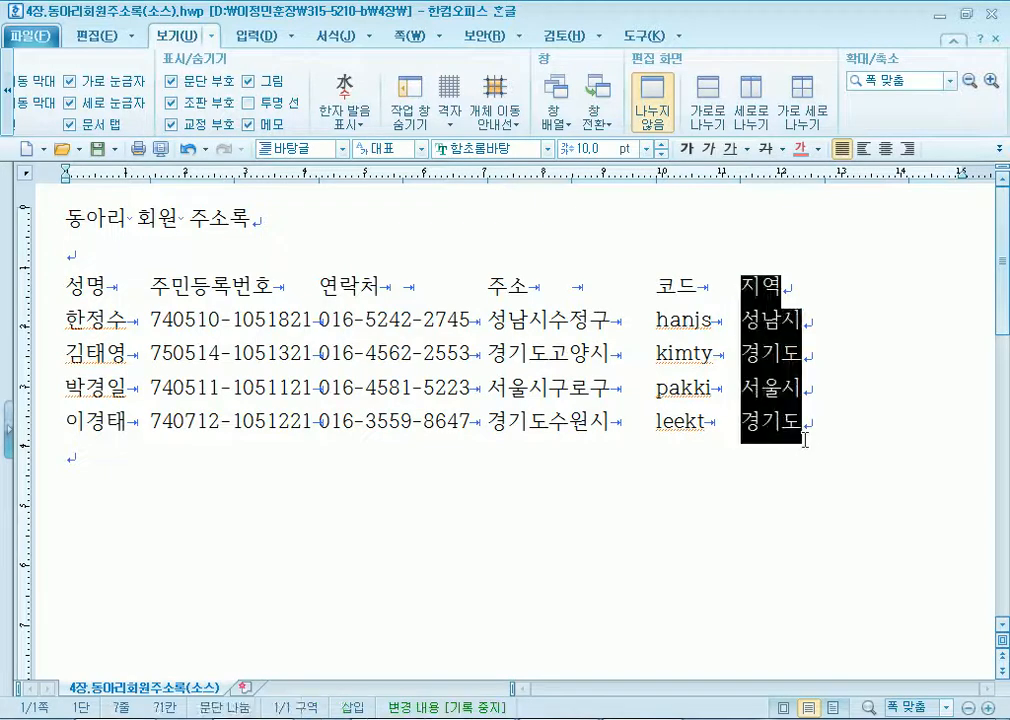
key("Delete")
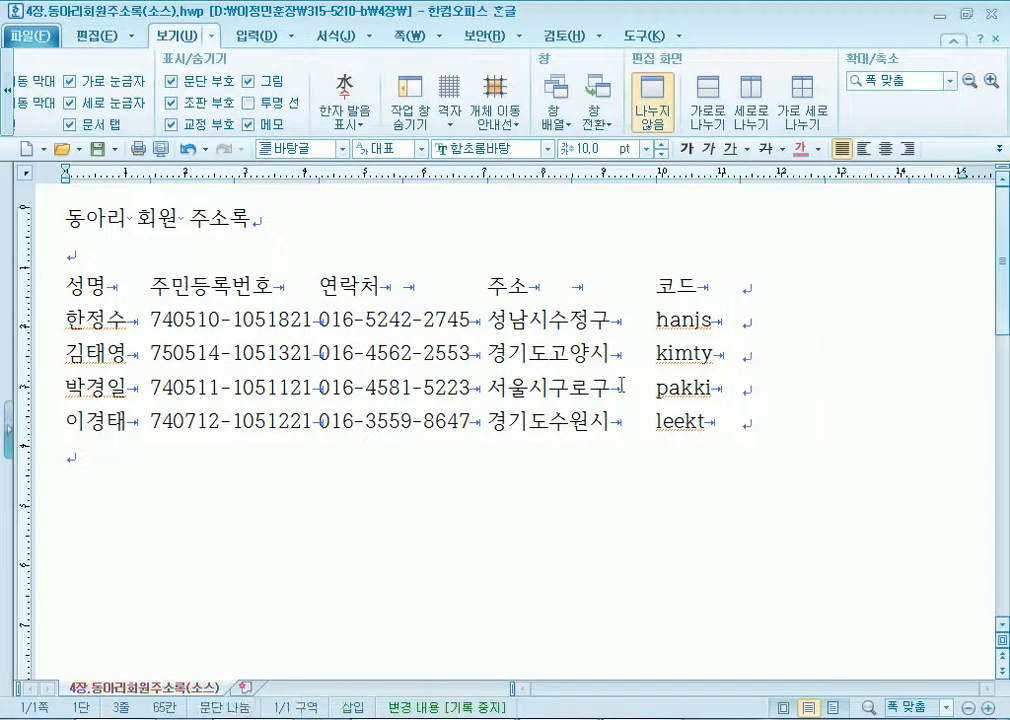
Block-select the 주소 heading with the region parts, move it into the 연락처 column and then behind 코드, undoing each move.
left_click(490, 286)
left_click_drag(492, 285, 550, 440)
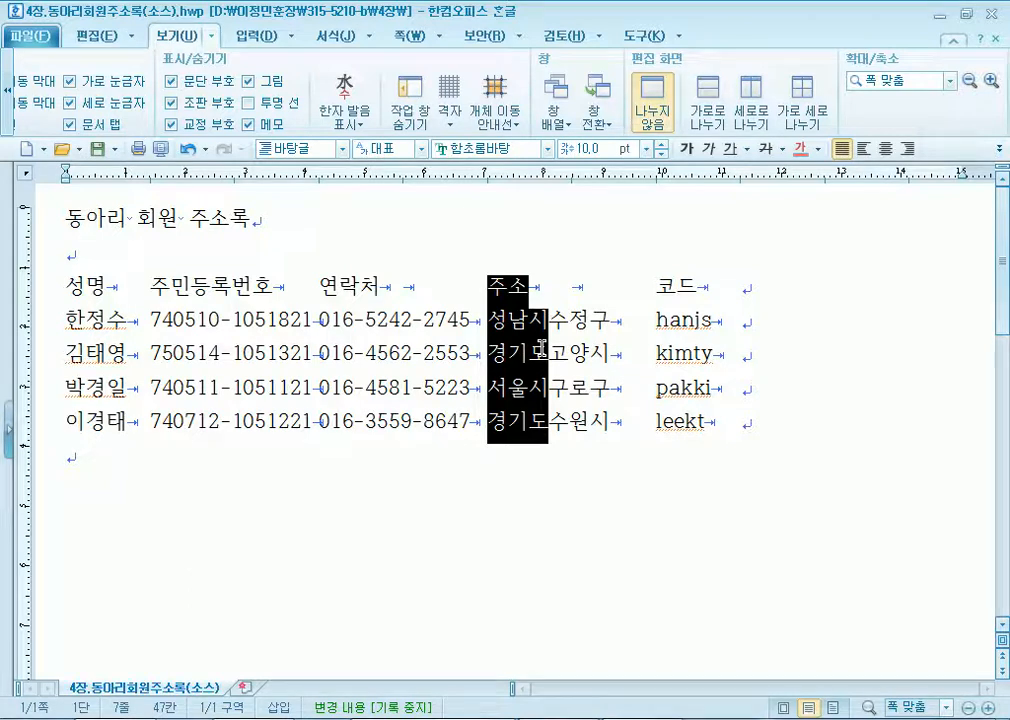
left_click_drag(541, 347, 316, 388)
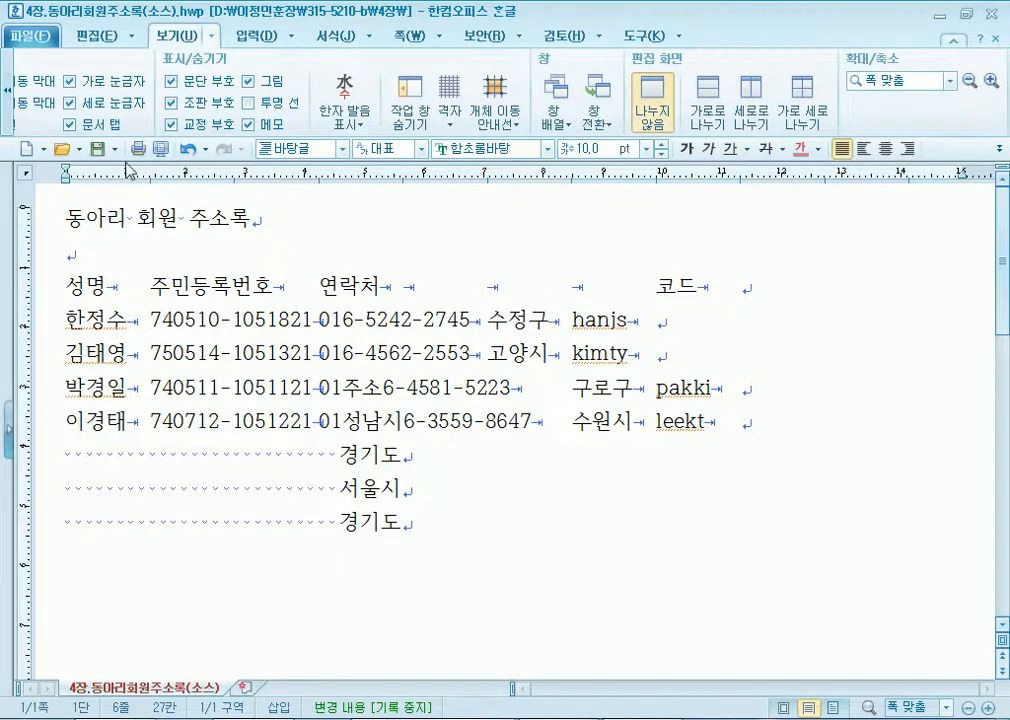
left_click(186, 148)
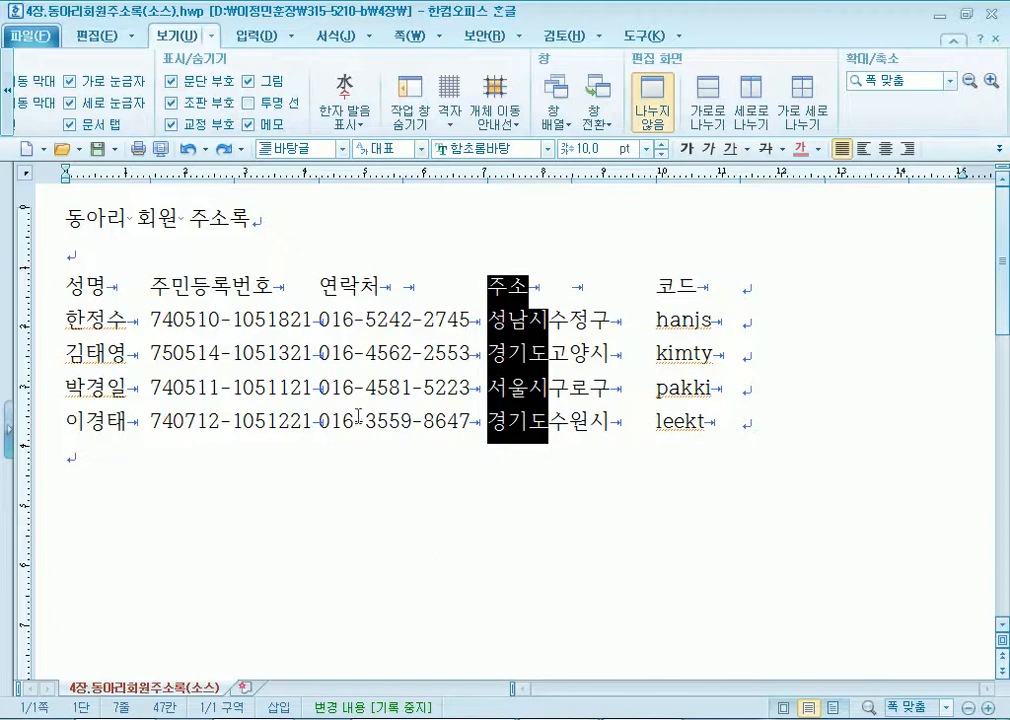
left_click_drag(521, 322, 766, 300)
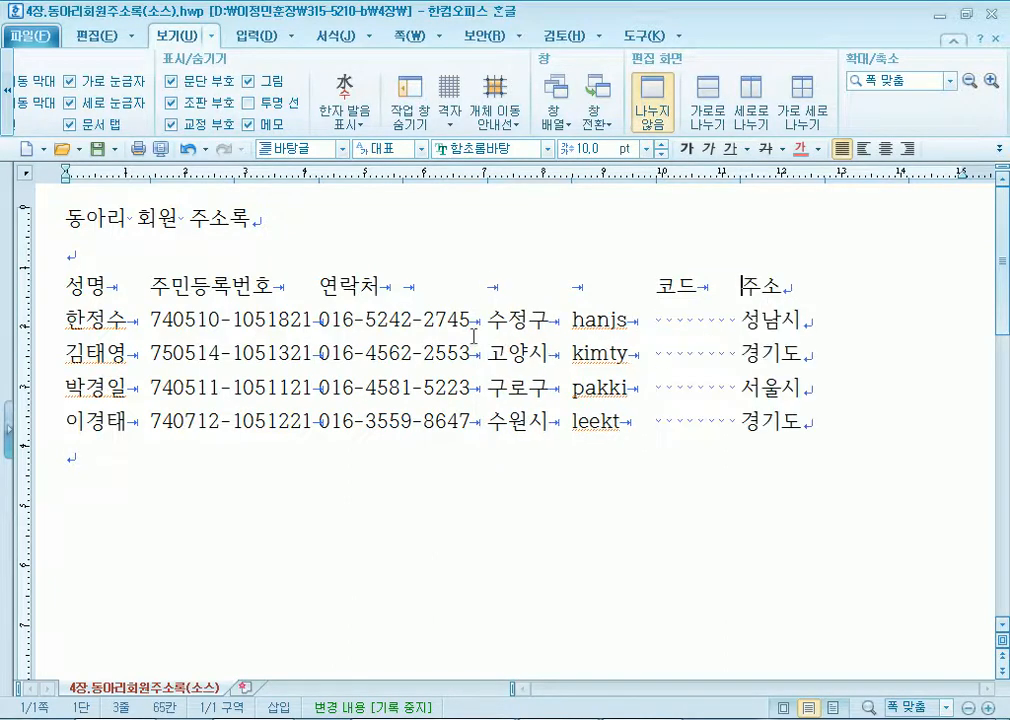
key("ctrl+z")
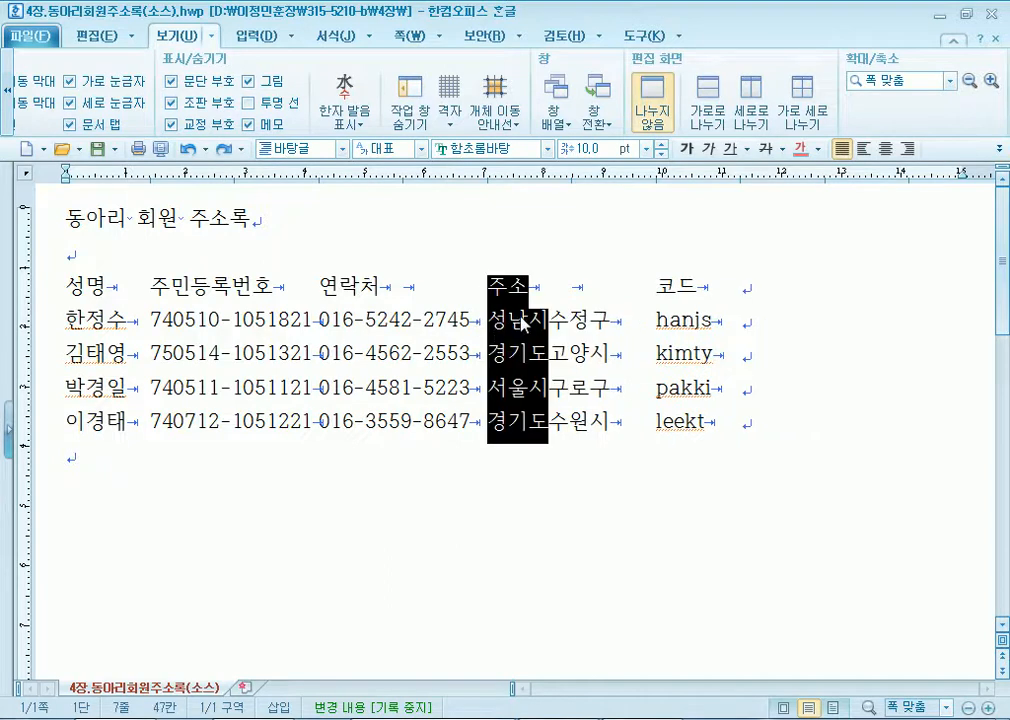
Copy the still selected 주소 and region block directly to the end of the heading row, leaving the original in place.
key("ctrl")
key("ctrl")
left_click_drag(528, 320, 770, 302)
key("ctrl")
key("ctrl")
left_click_drag(770, 305, 770, 305)
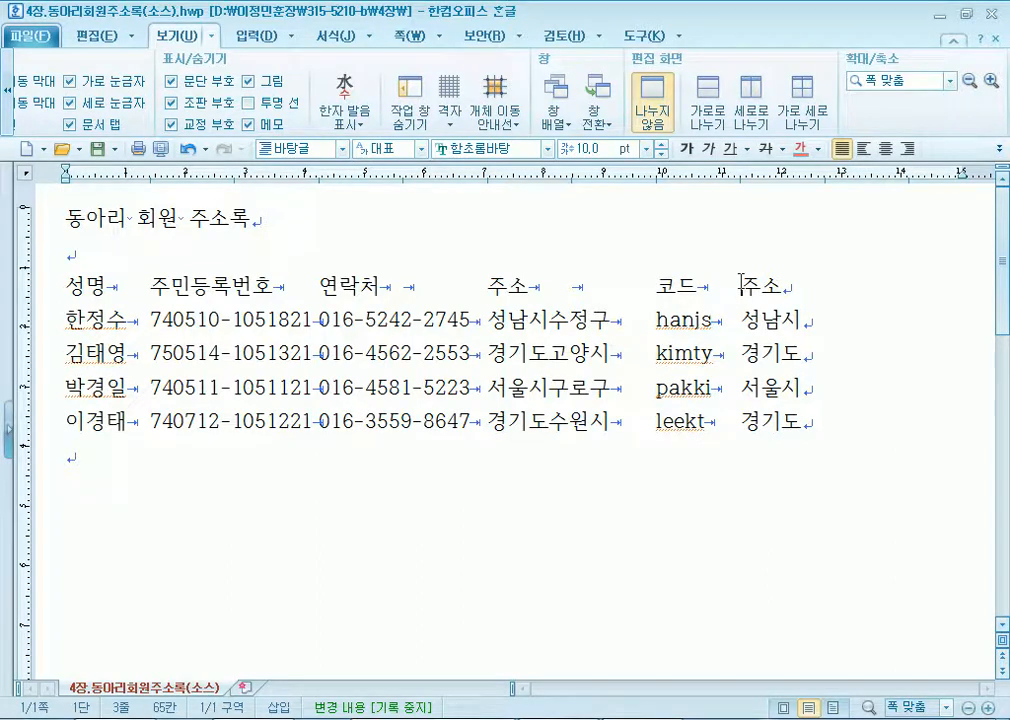
Undo the block copy, the 지역 column deletion, the heading rename and the earlier paste behind the 코드 column.
key("ctrl+z")
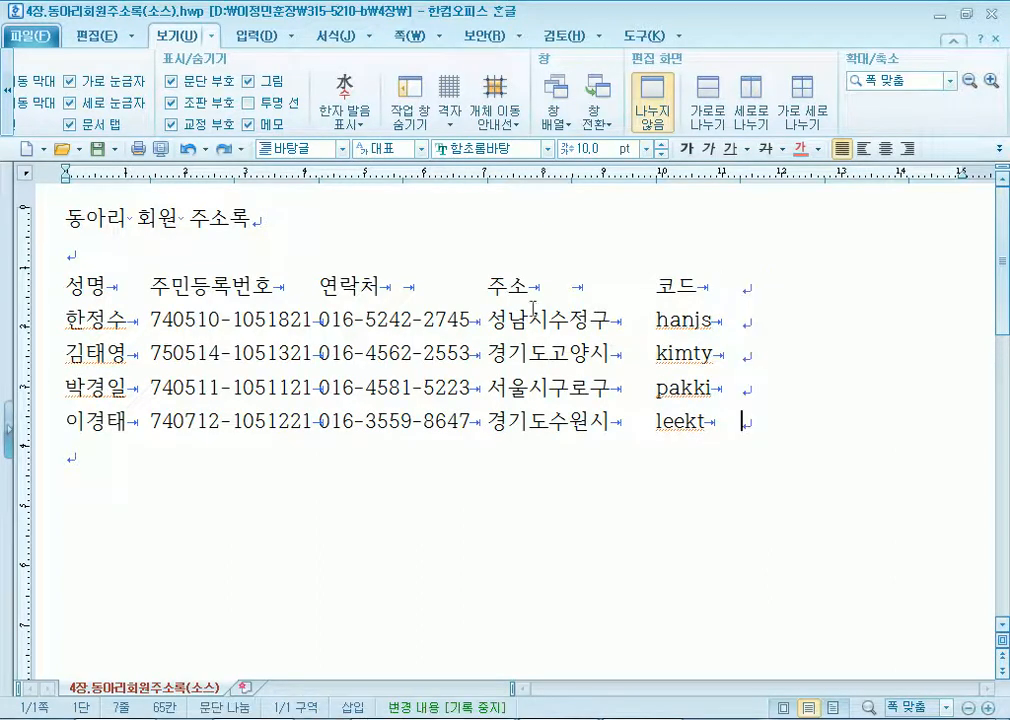
key("ctrl+z")
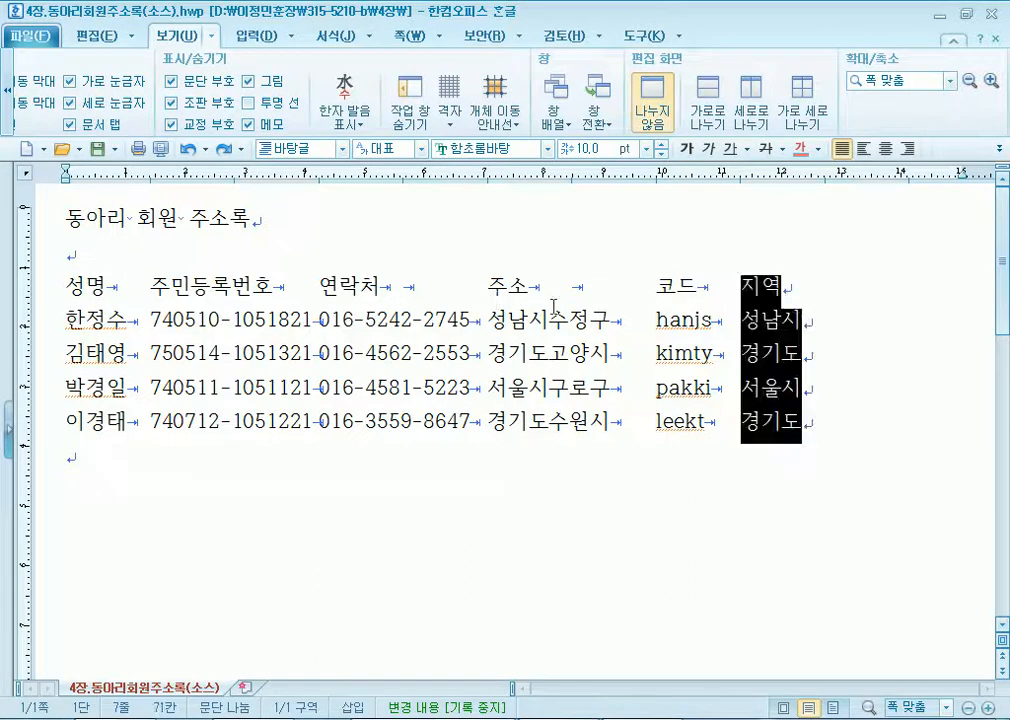
key("ctrl+z")
key("ctrl+z")
key("ctrl+z")
key("ctrl+z")
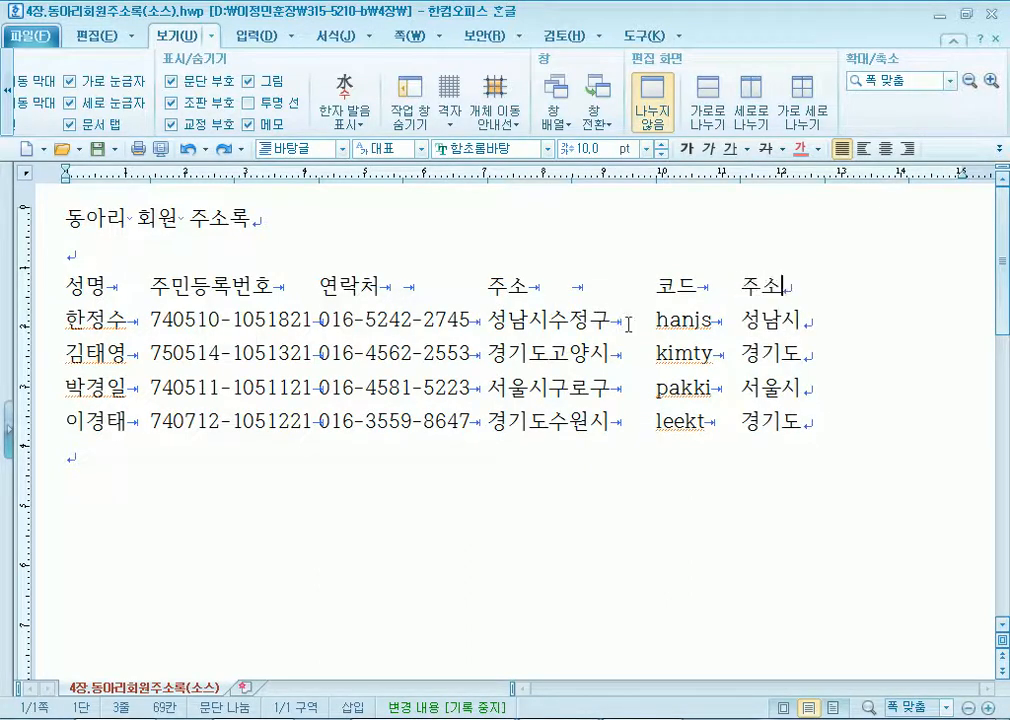
key("ctrl+z")
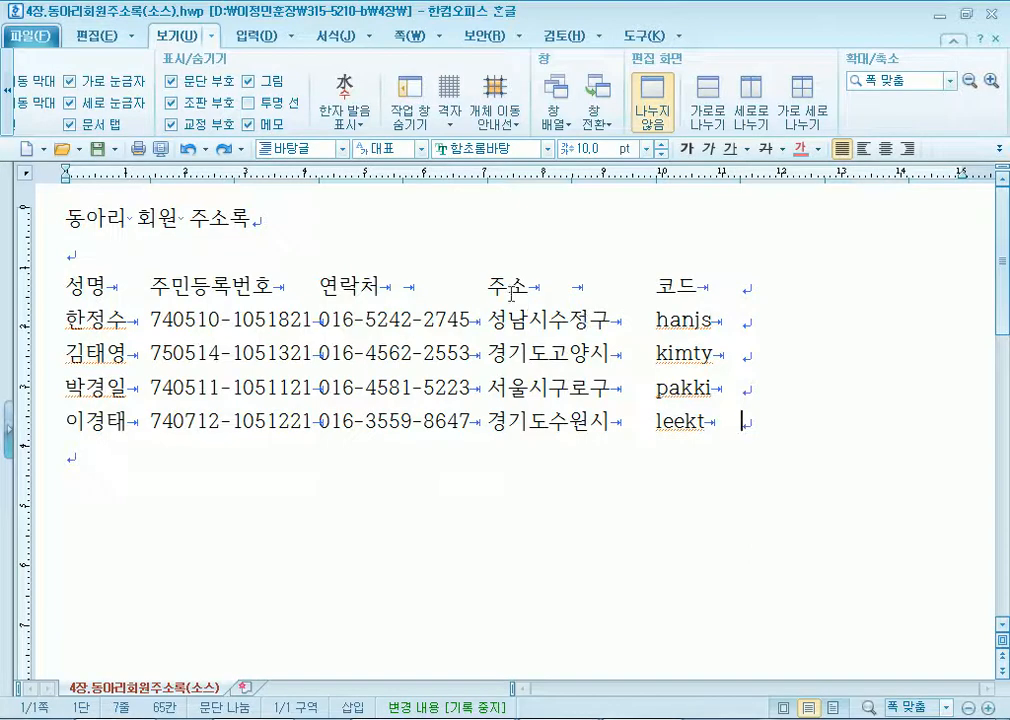
Block-select the 주소 heading with the four region parts and copy the block directly behind the 코드 column.
left_click_drag(488, 285, 540, 432)
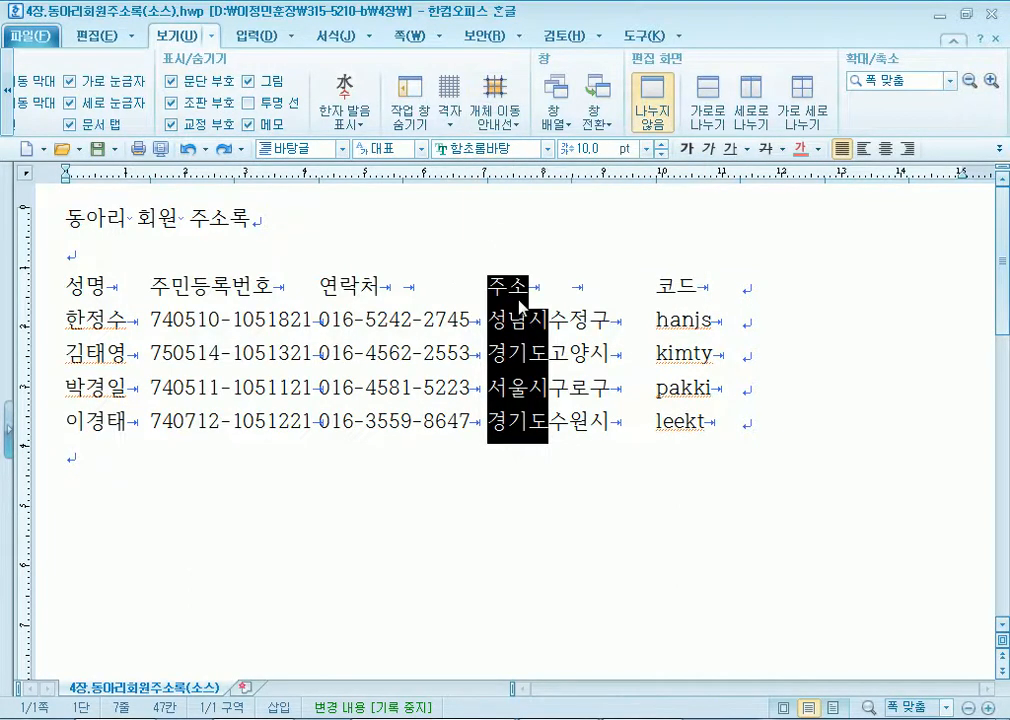
left_click_drag(519, 305, 804, 288)
key("ctrl")
left_click_drag(810, 300, 776, 300)
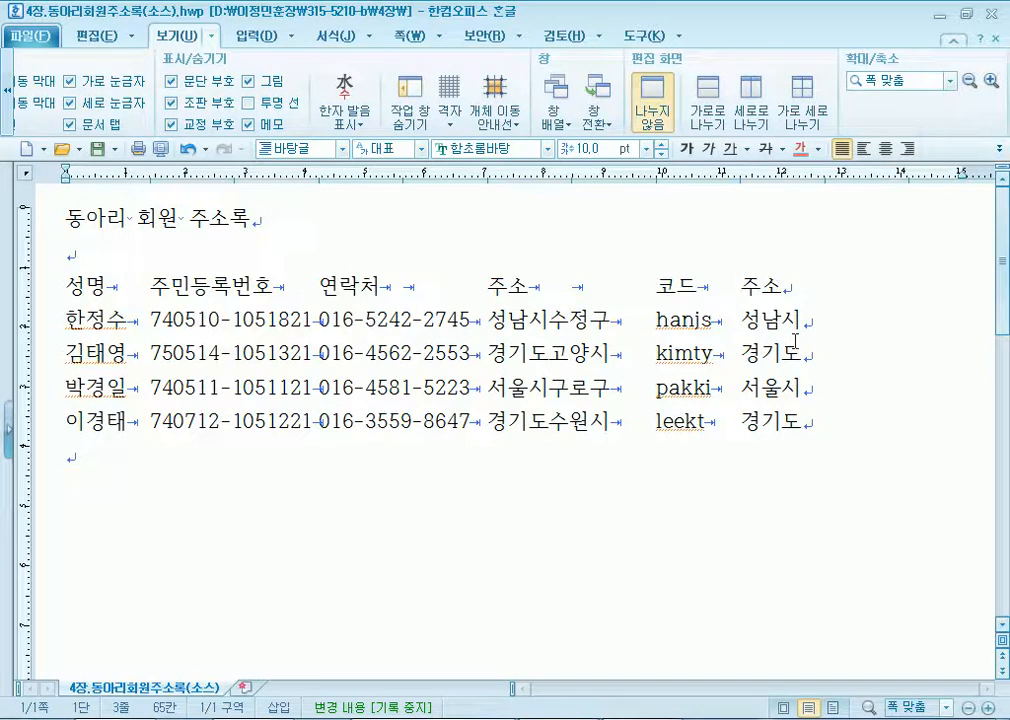
Rename the copied column's heading as 지역 and block-delete the final 시 or 도 from the four entries below it.
left_click_drag(742, 290, 788, 290)
type("지역")
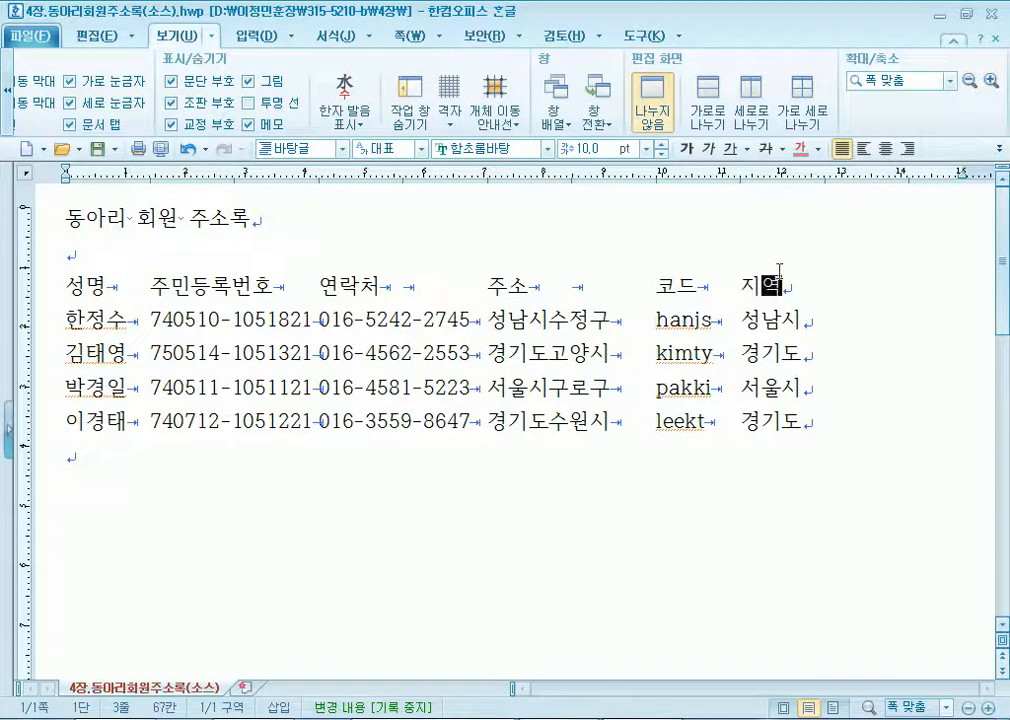
left_click(790, 322)
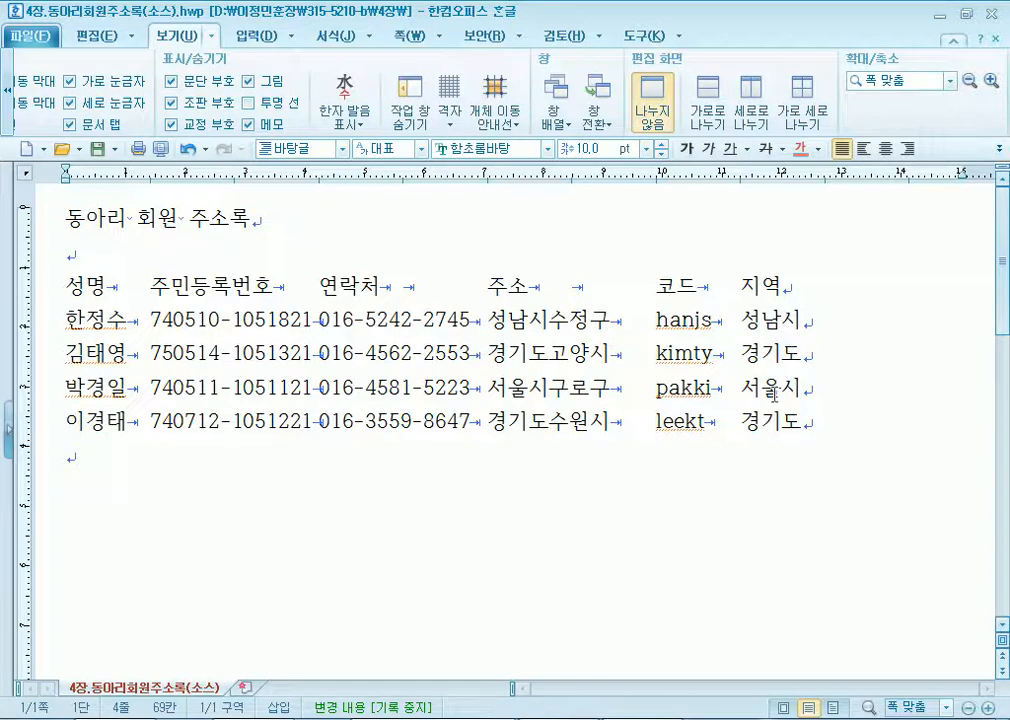
left_click_drag(788, 318, 803, 420)
key("Delete")
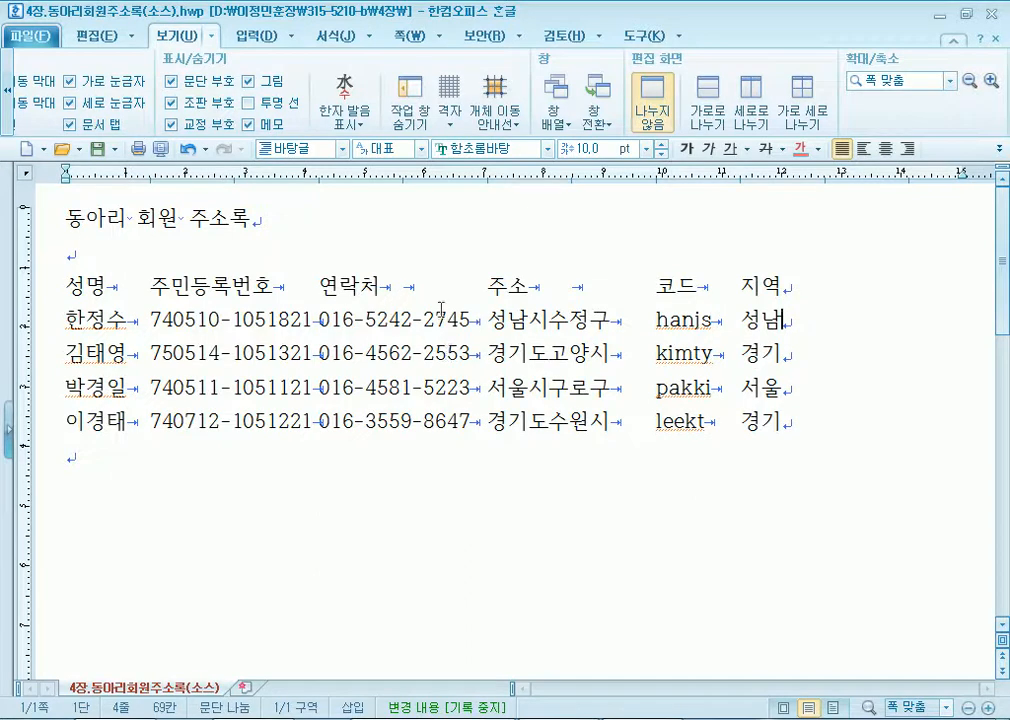
left_click(492, 286)
left_click_drag(492, 286, 528, 424)
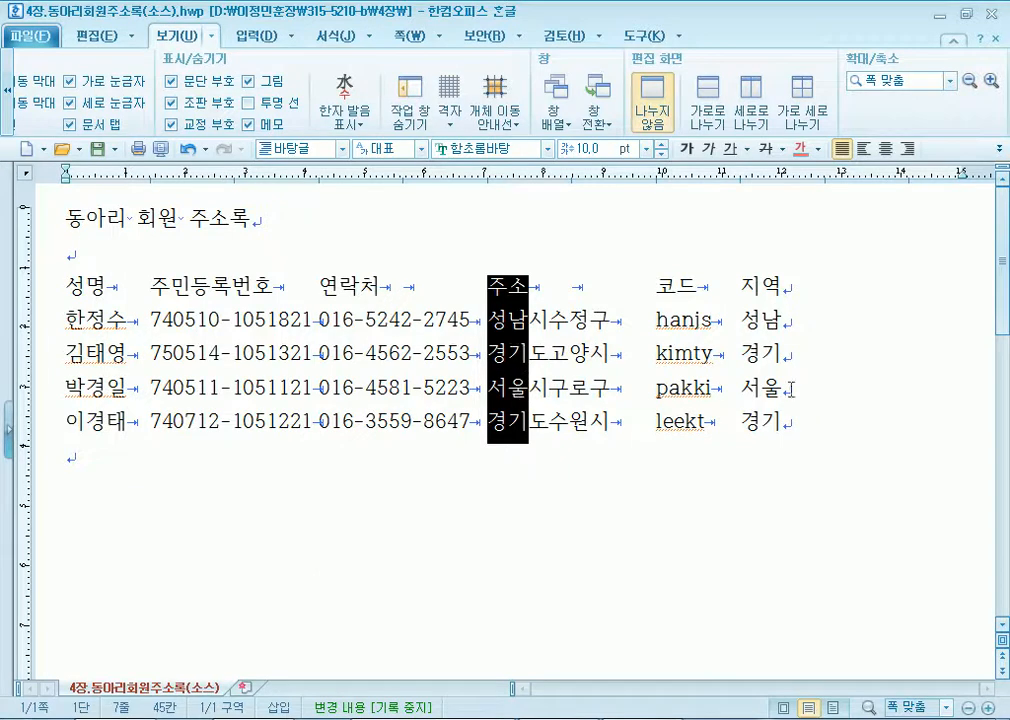
left_click(793, 326)
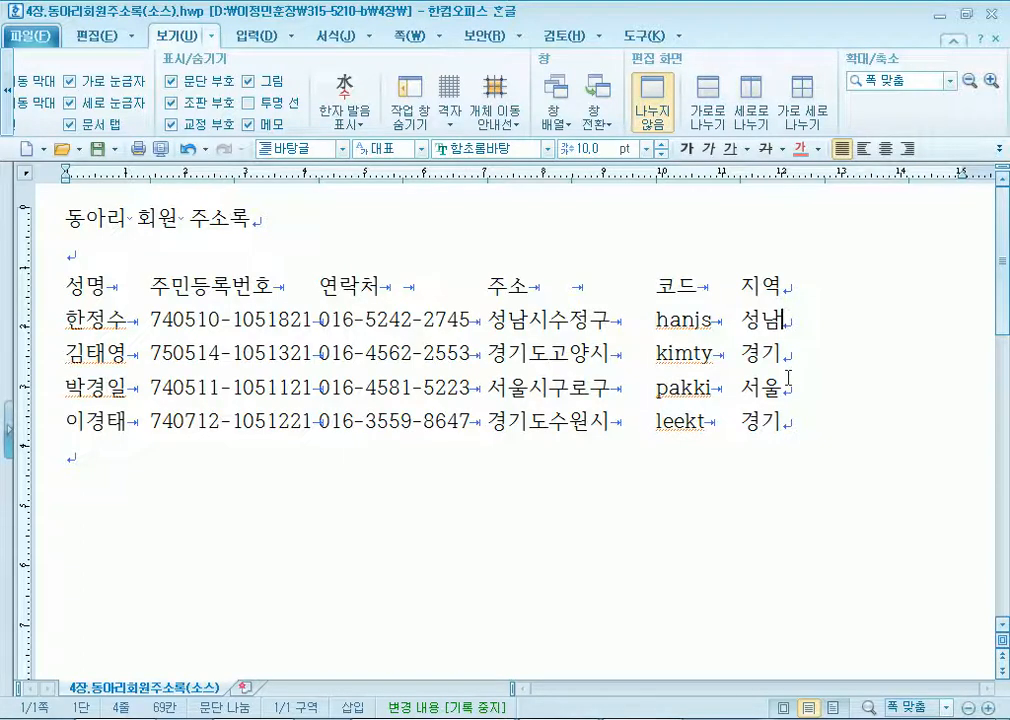
left_click(348, 358)
key("Down")
key("Down")
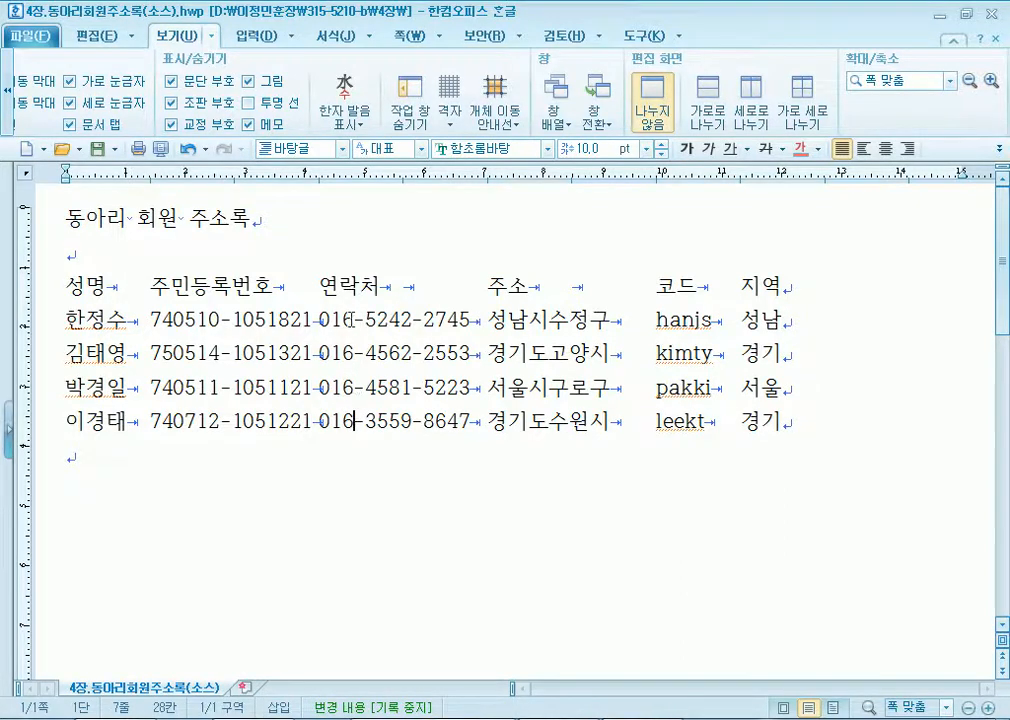
left_click(290, 293)
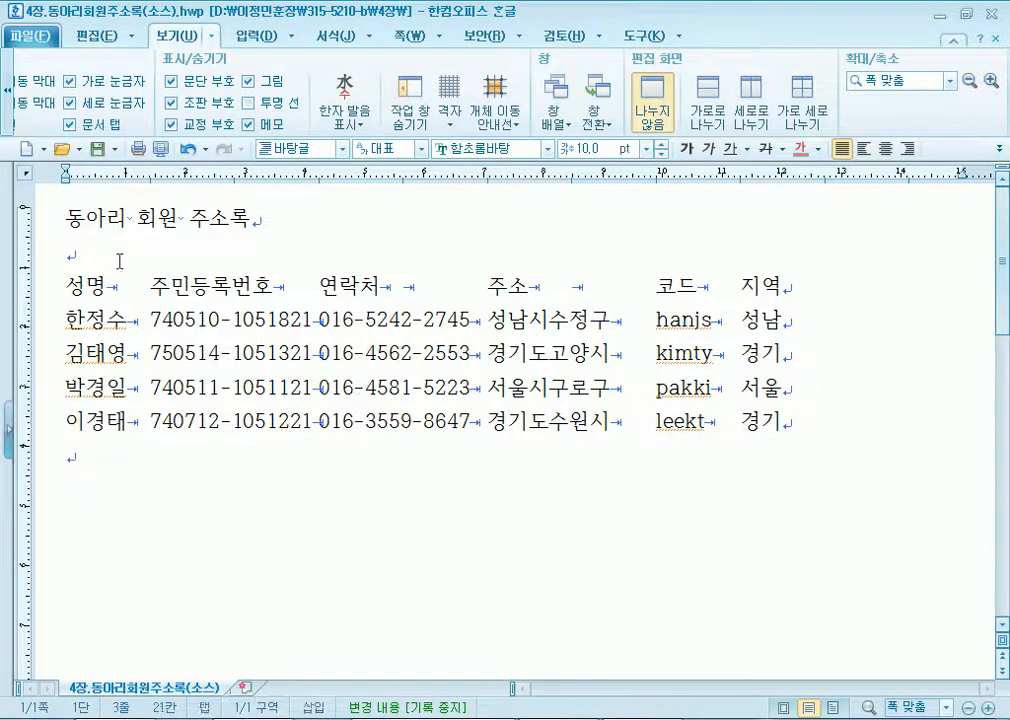
left_click(240, 256)
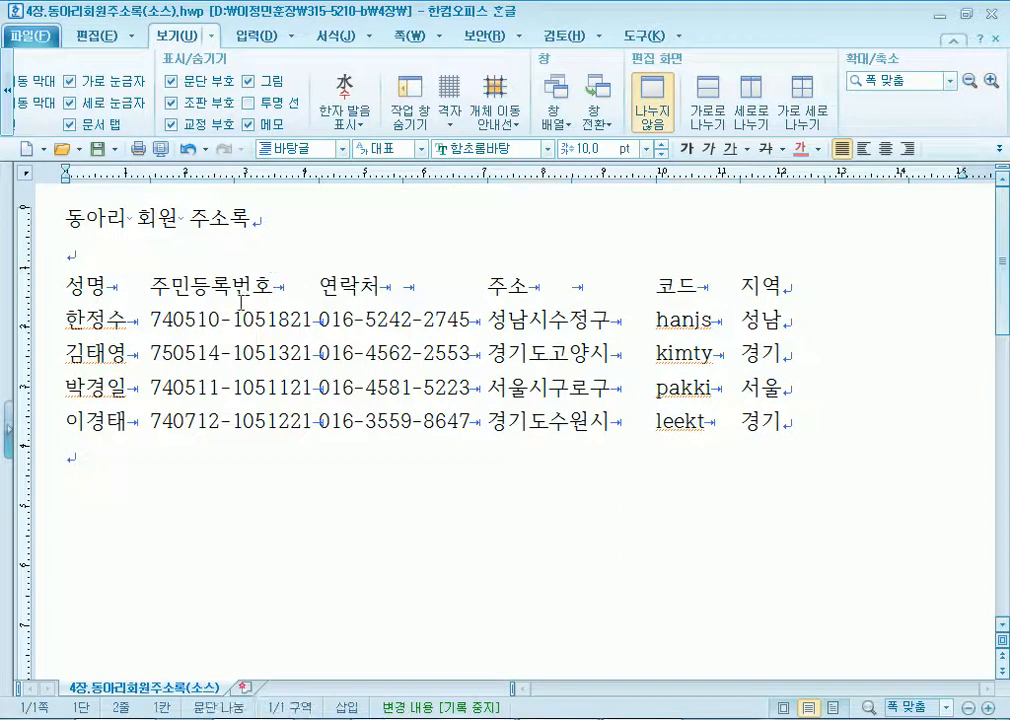
Open the find-and-replace dialog for personal information, view its item and replacement character options, and close it.
left_click(102, 38)
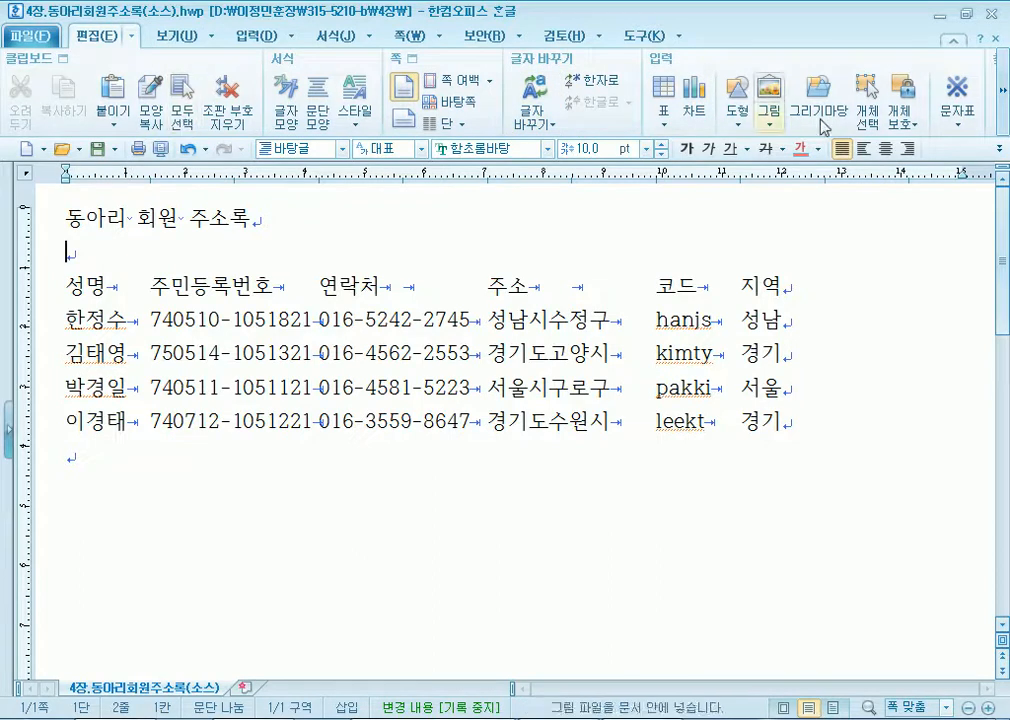
left_click(998, 112)
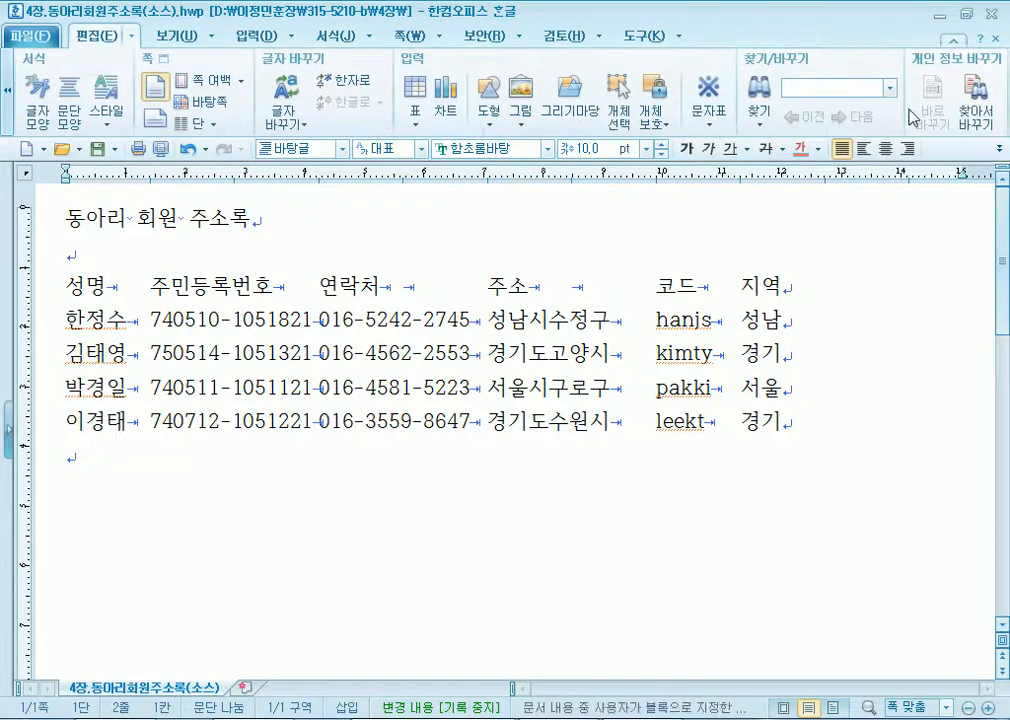
left_click(980, 125)
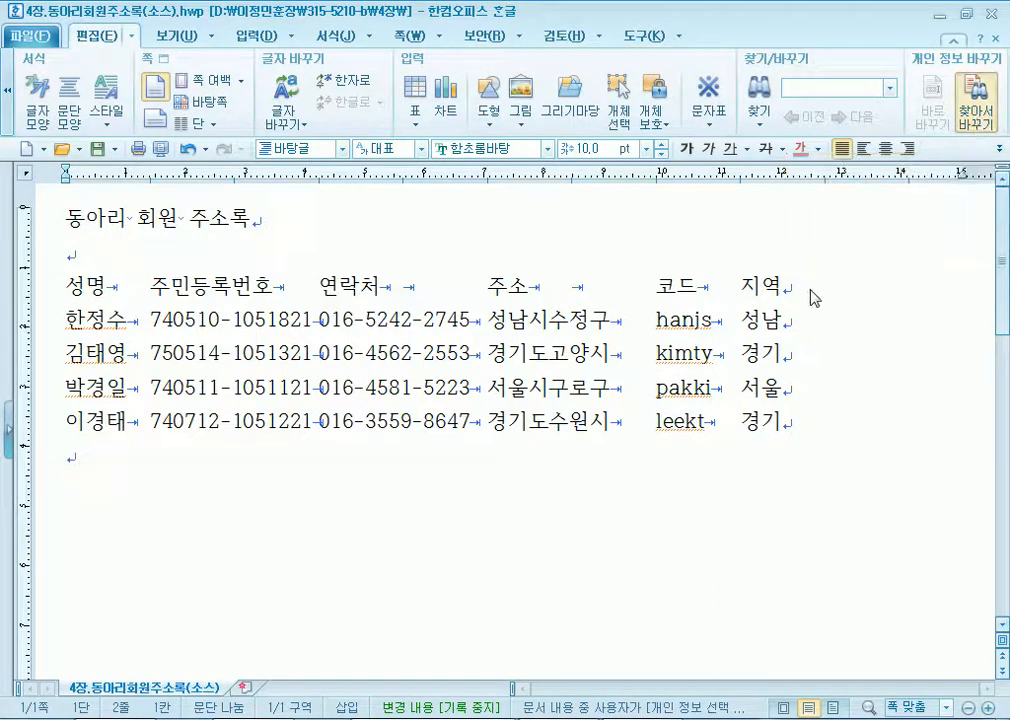
left_click_drag(478, 228, 673, 124)
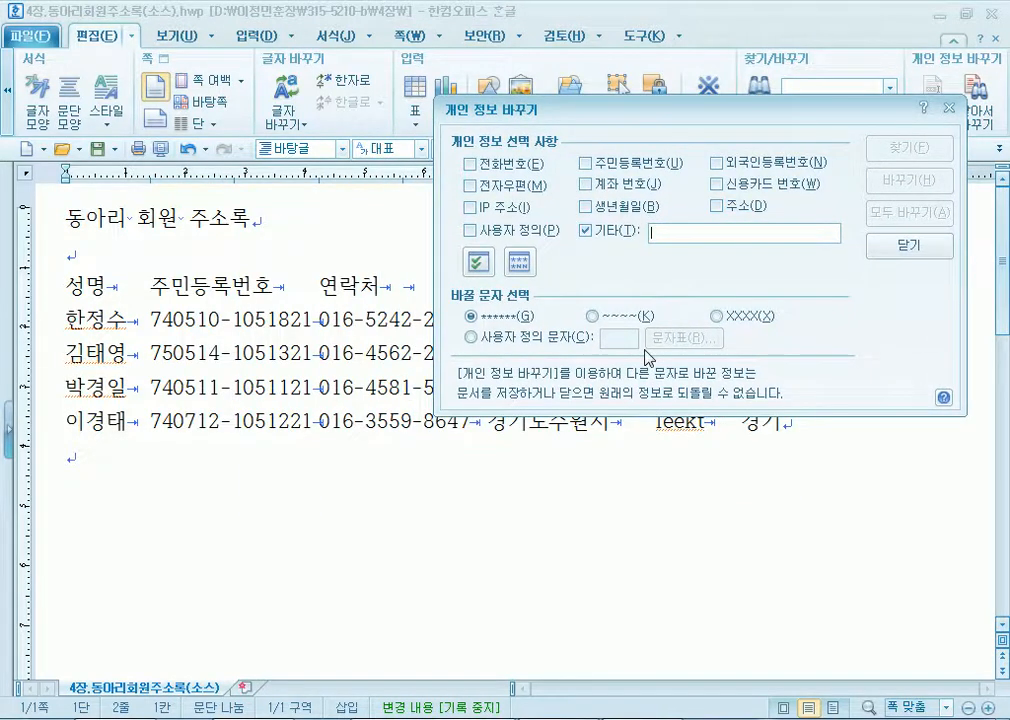
left_click(907, 246)
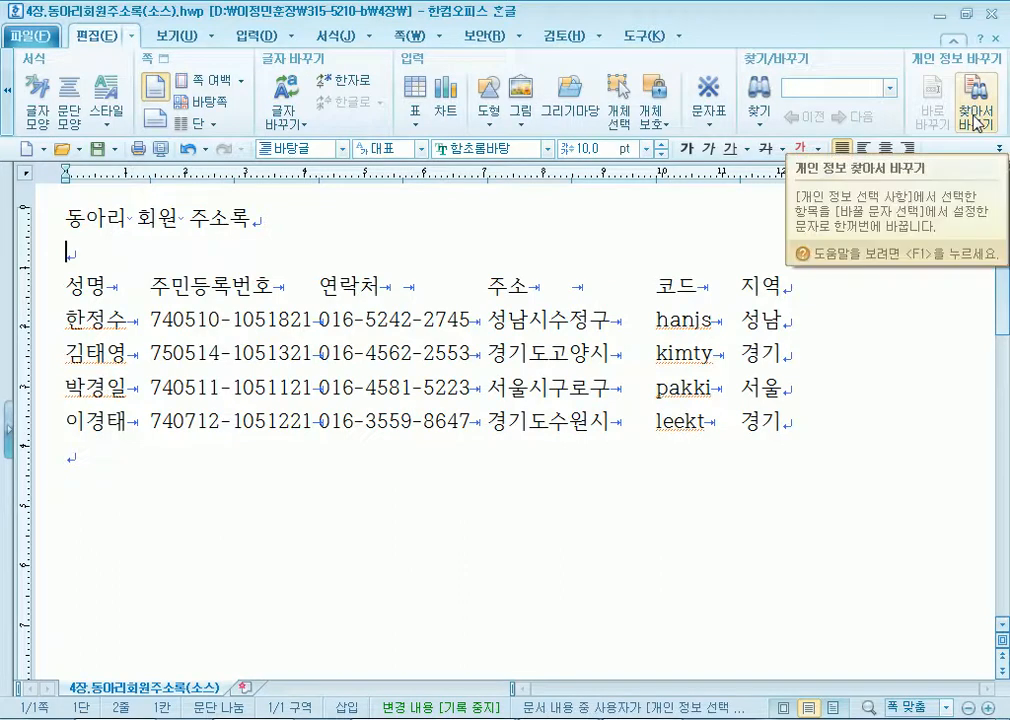
View the Find dialog and its Find and Replace variant, closing both without entering any search text.
left_click(765, 127)
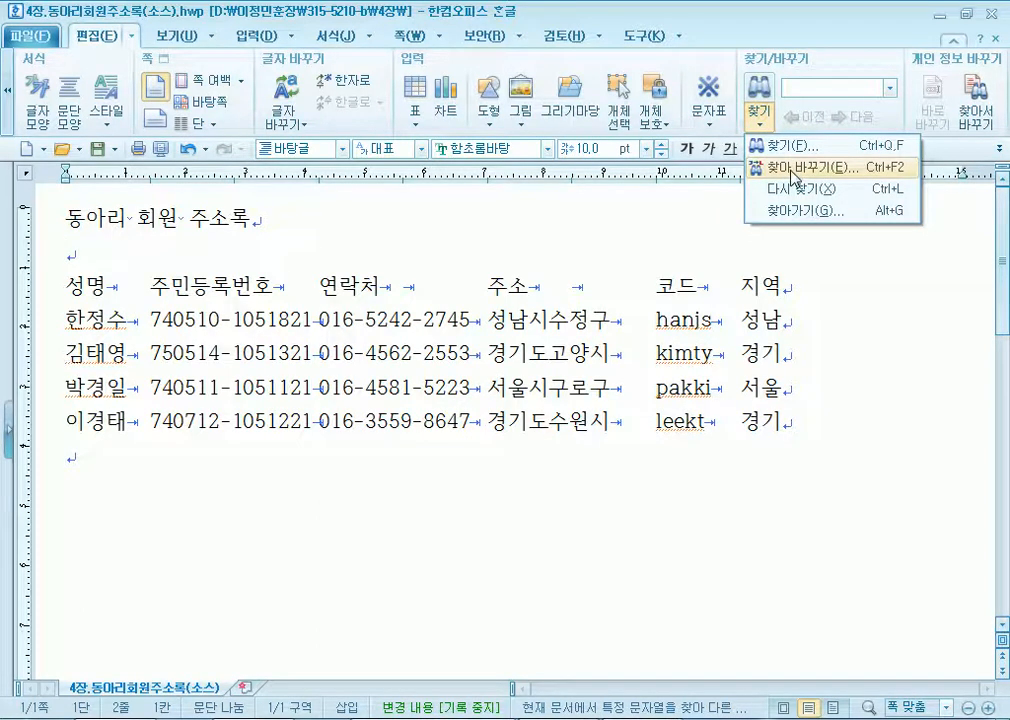
left_click(775, 90)
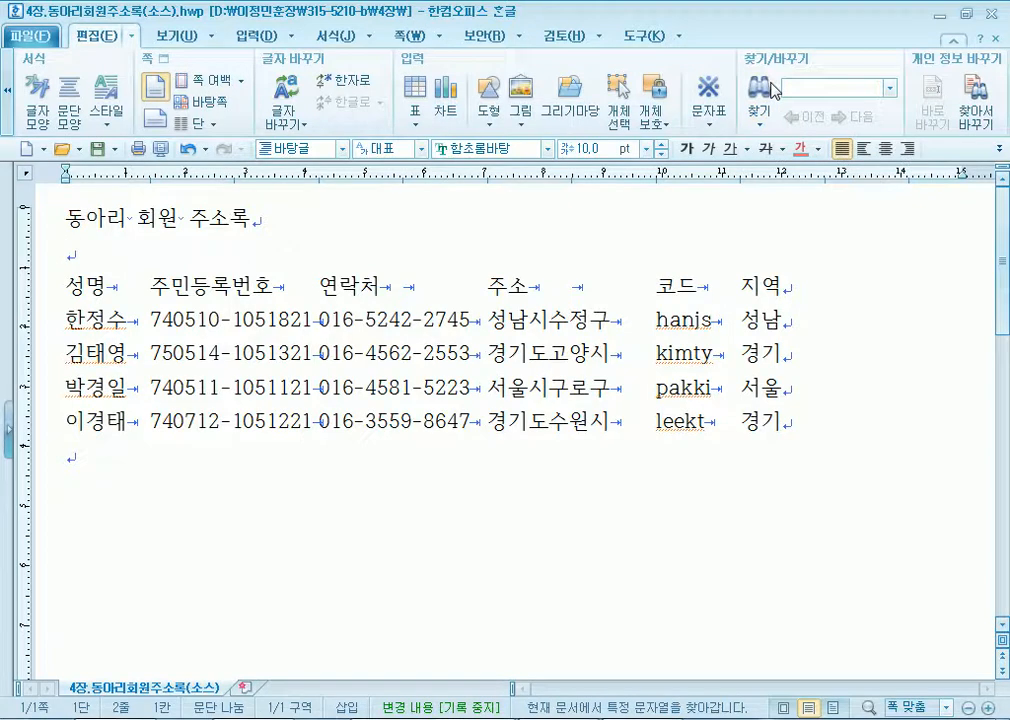
left_click(758, 98)
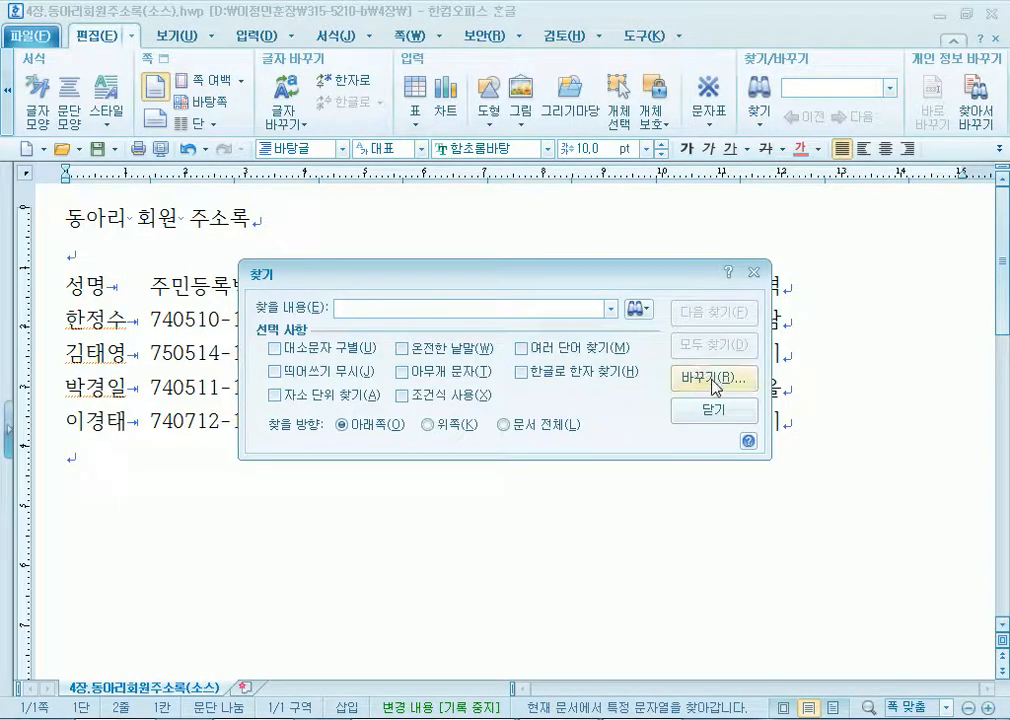
left_click(715, 385)
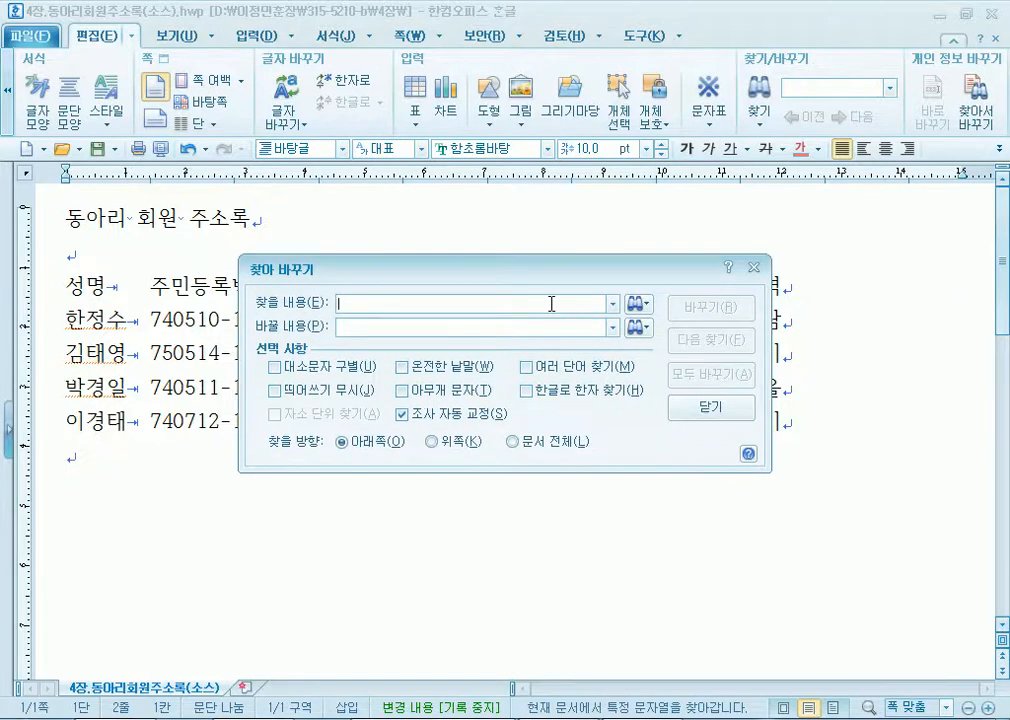
left_click(712, 408)
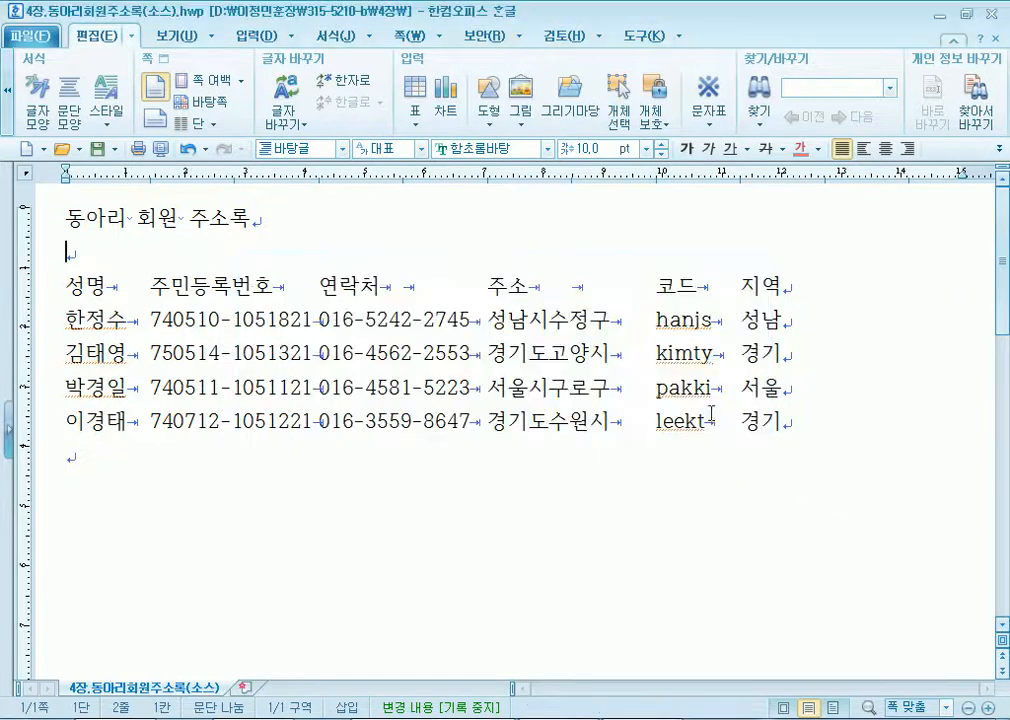
left_click(762, 92)
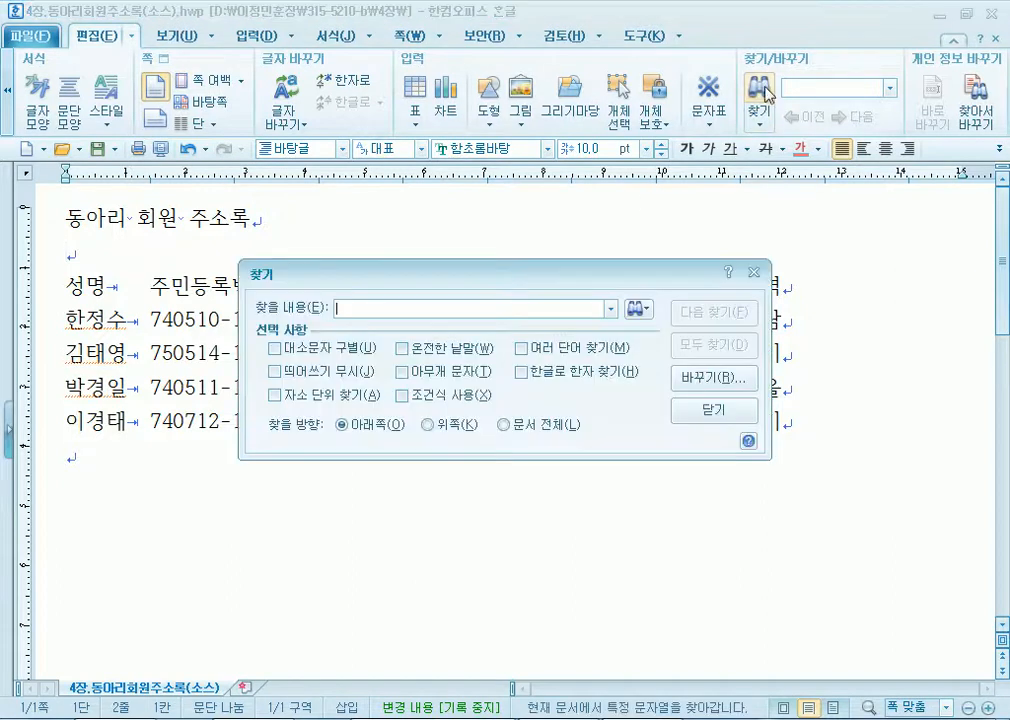
left_click(717, 413)
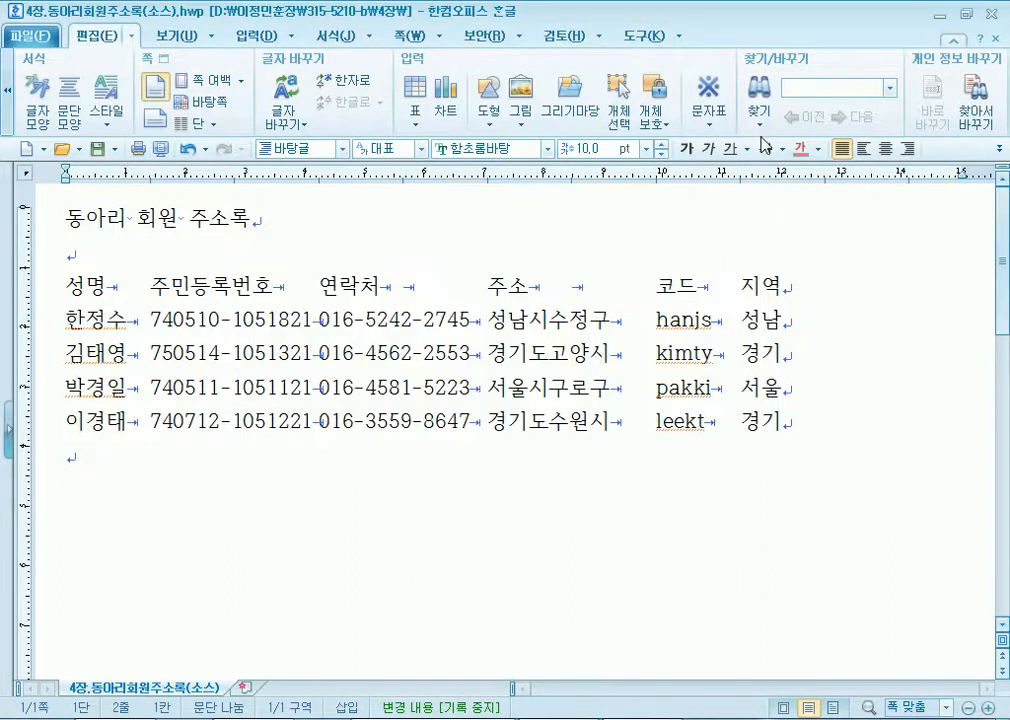
left_click(760, 118)
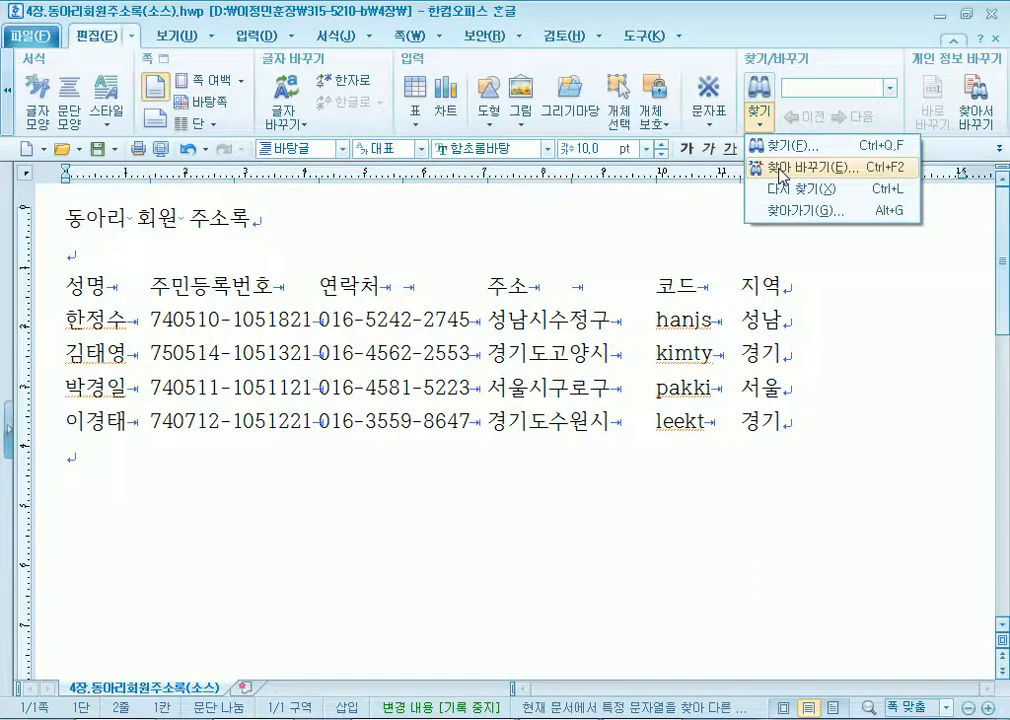
left_click(766, 95)
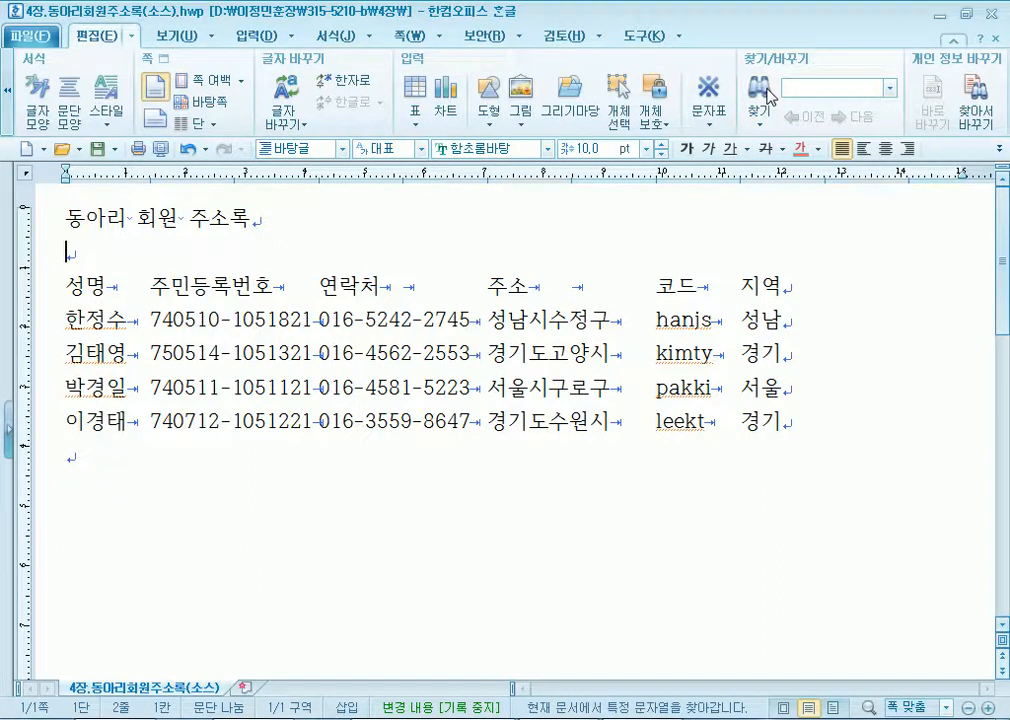
Open Find and Replace through the Find dialog and move it clear of the address list.
left_click(769, 97)
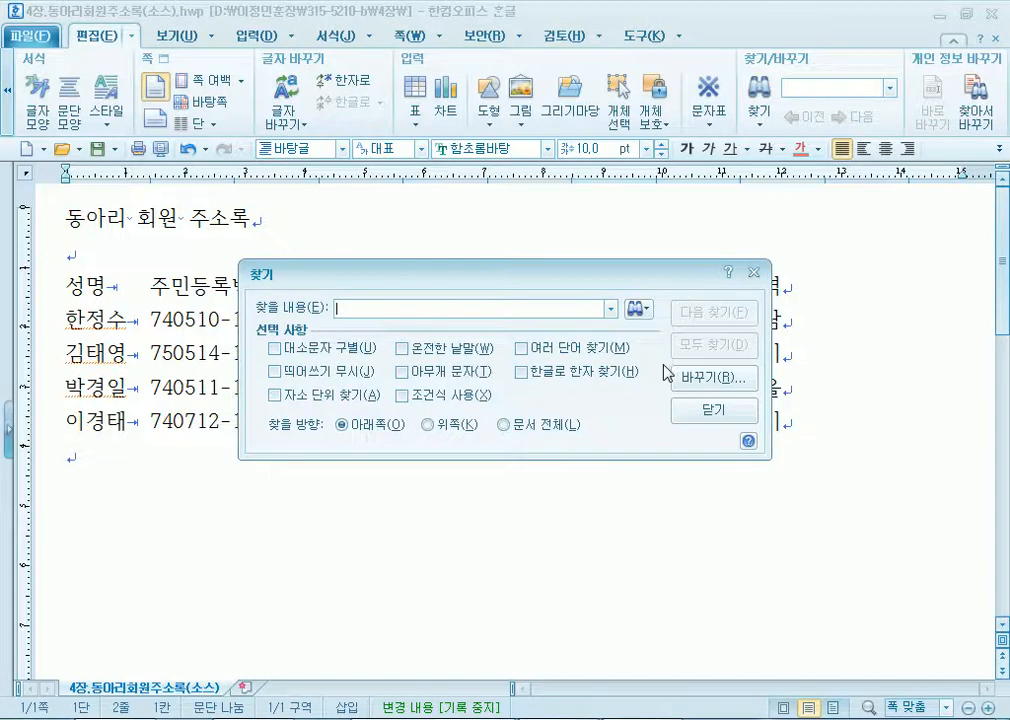
left_click(707, 383)
left_click_drag(600, 268, 582, 47)
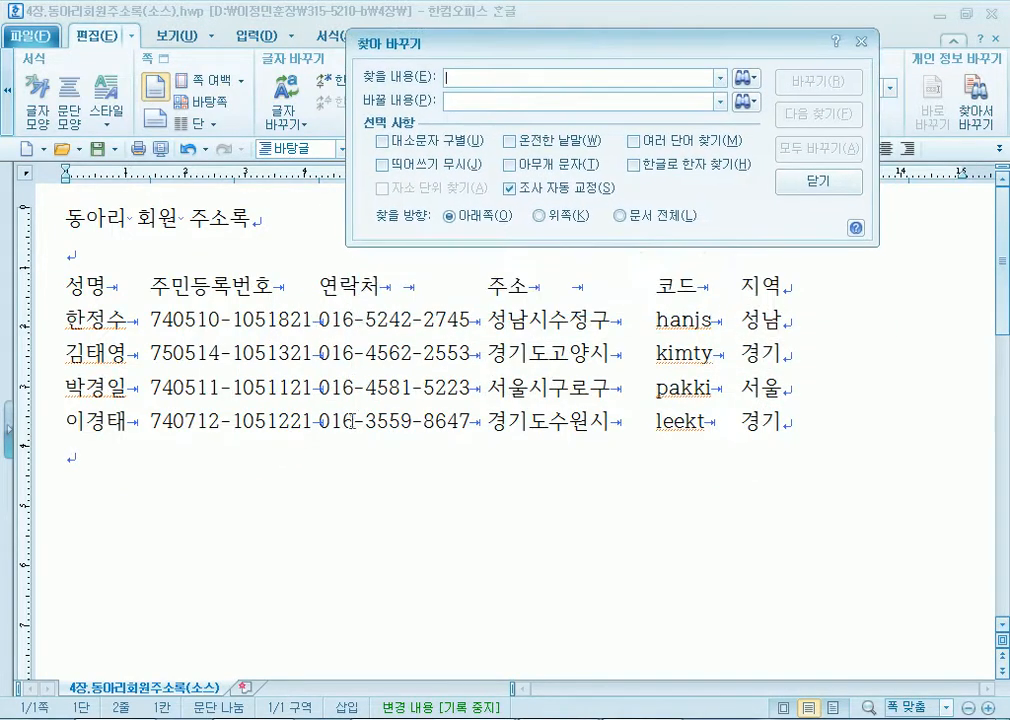
Try a search for 6 with 0 as the replacement text.
type("6")
left_click(408, 100)
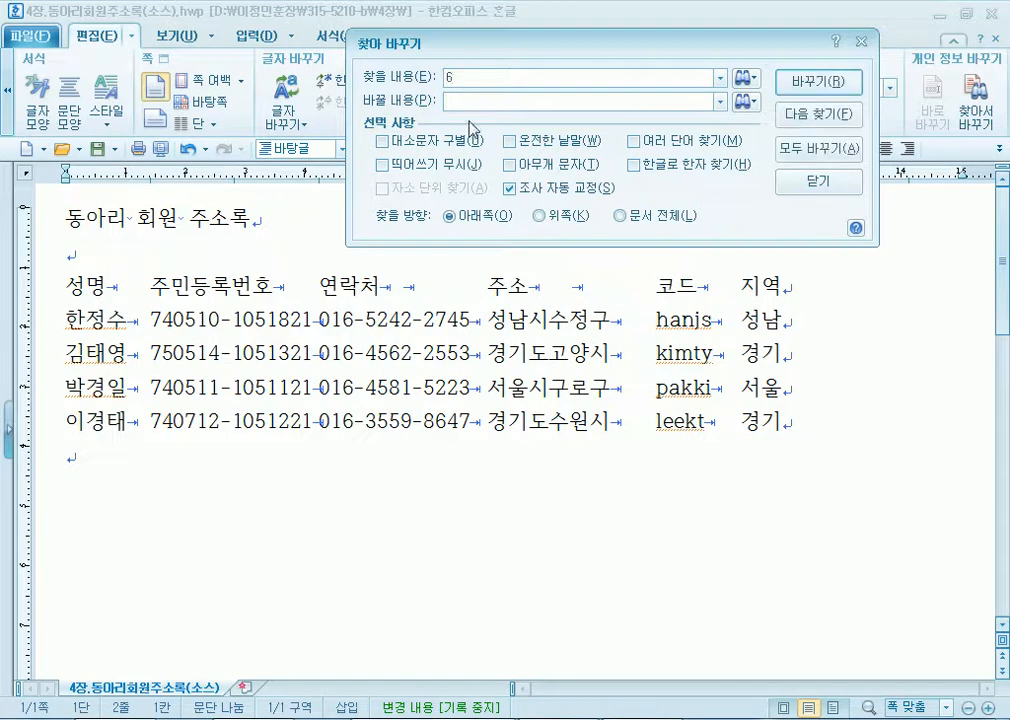
type("0")
key("Return")
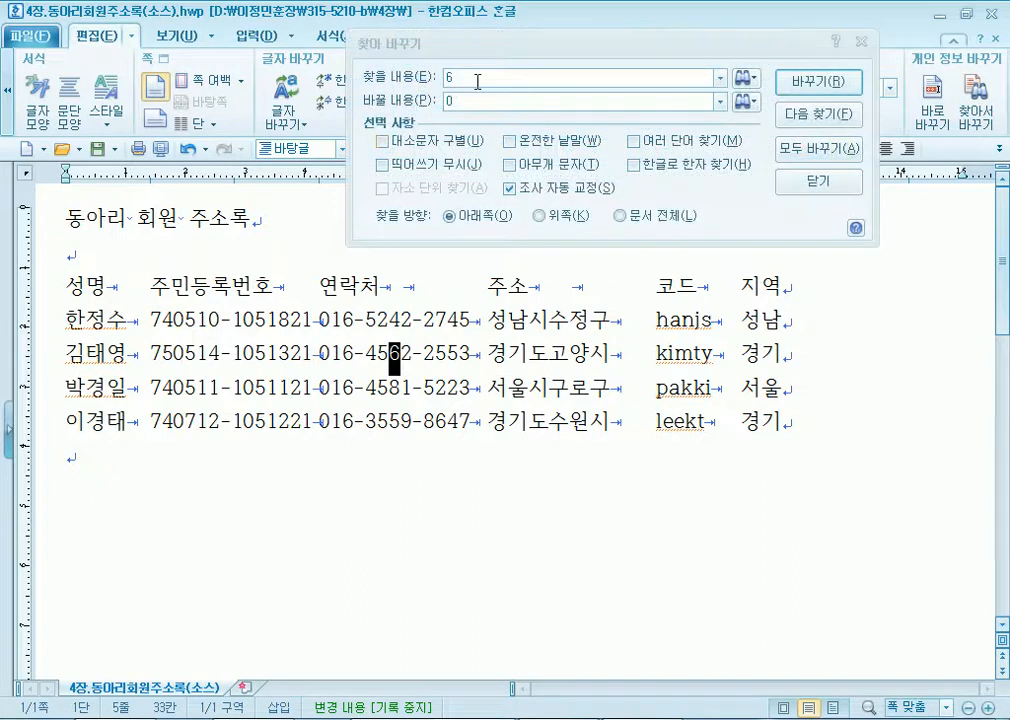
Set the search text to 016 and the replacement text to 010.
left_click_drag(477, 81, 414, 84)
type("016")
key("Tab")
type("001")
type("0")
key("Home")
key("Delete")
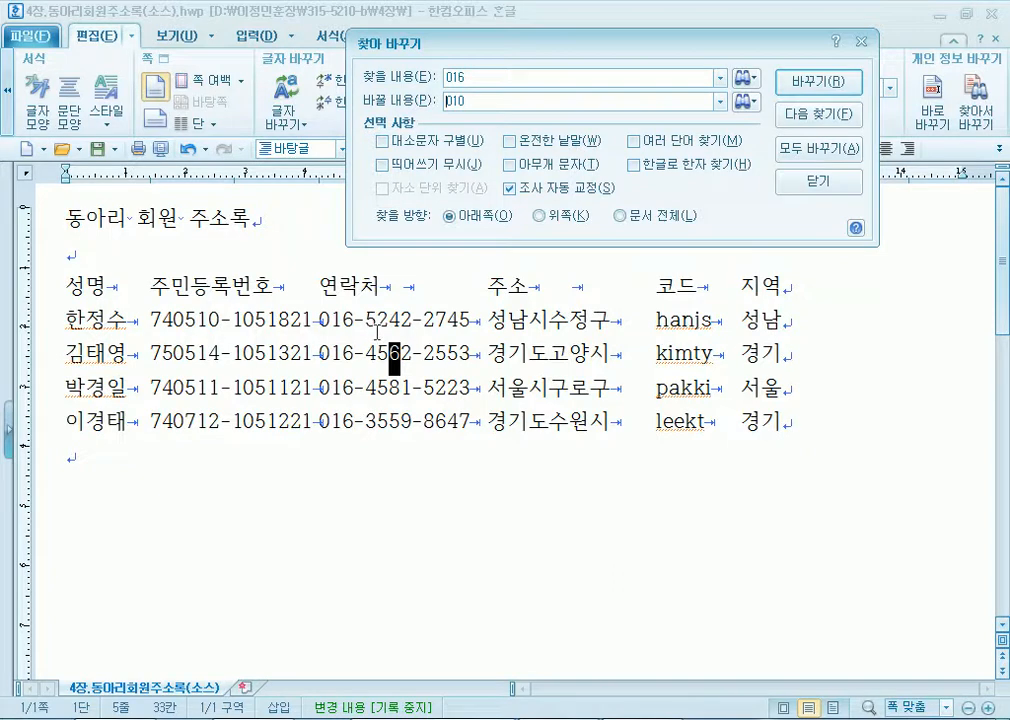
double_click(418, 314)
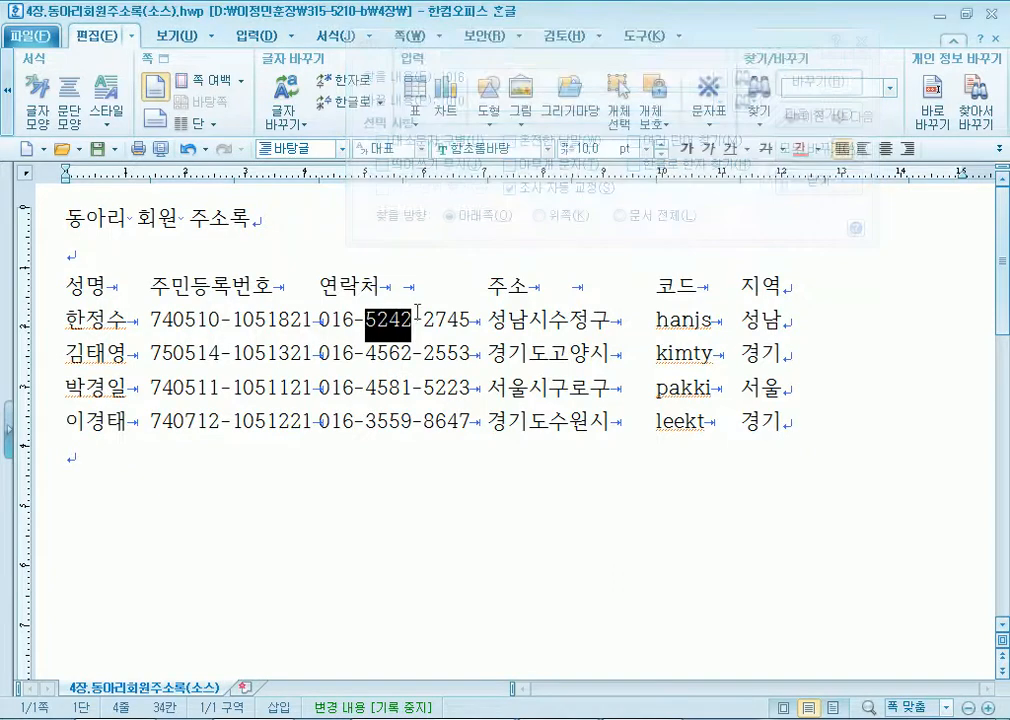
left_click_drag(366, 354, 423, 354)
left_click(379, 354)
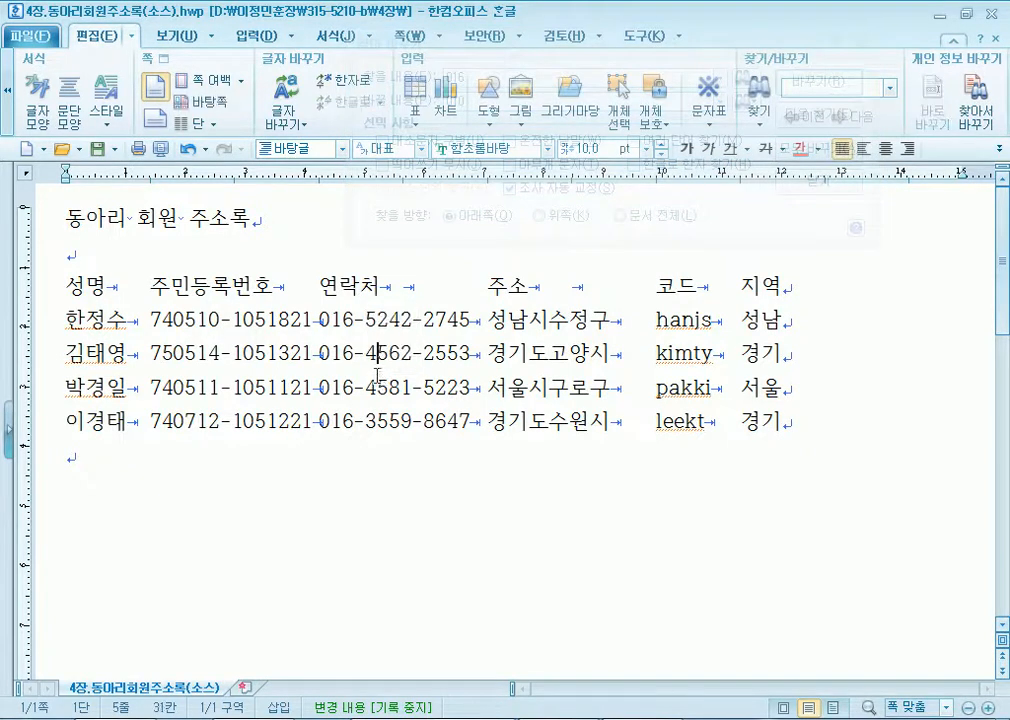
Extend the search text to 016- and the replacement text to 010-, and check them against the 연락처 numbers.
left_click(480, 76)
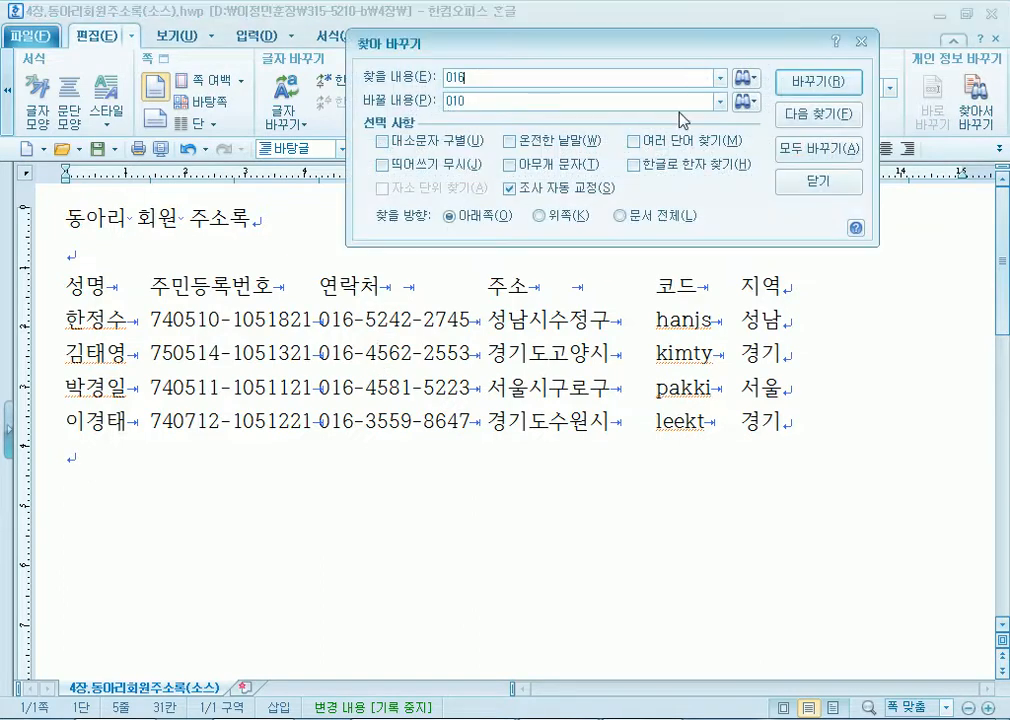
type("--")
left_click_drag(378, 320, 422, 312)
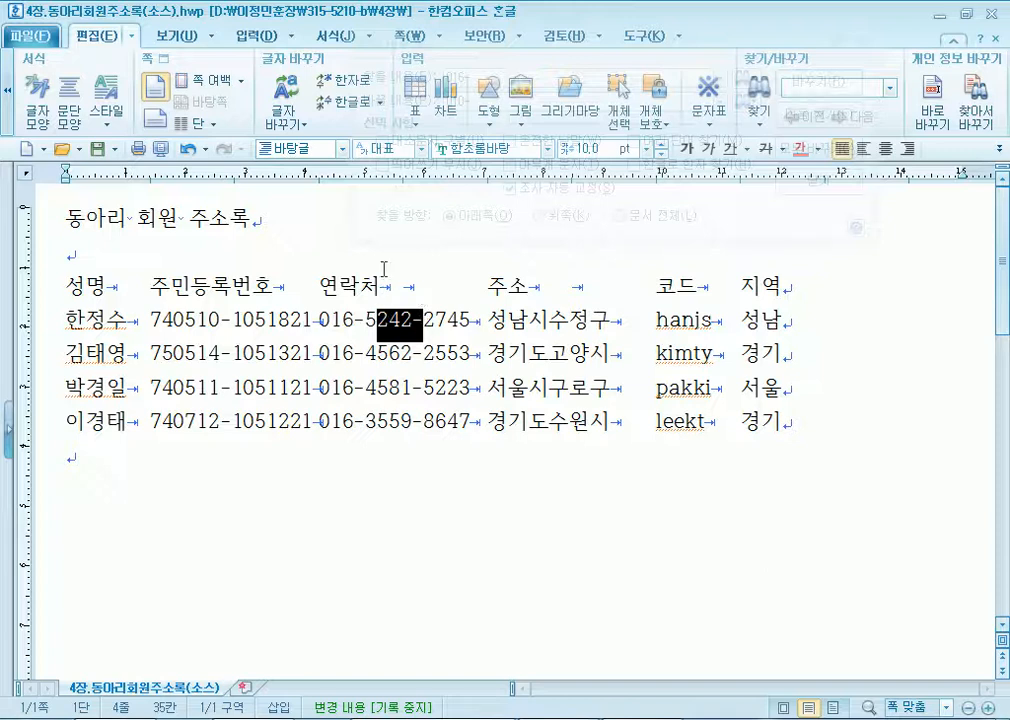
left_click(540, 77)
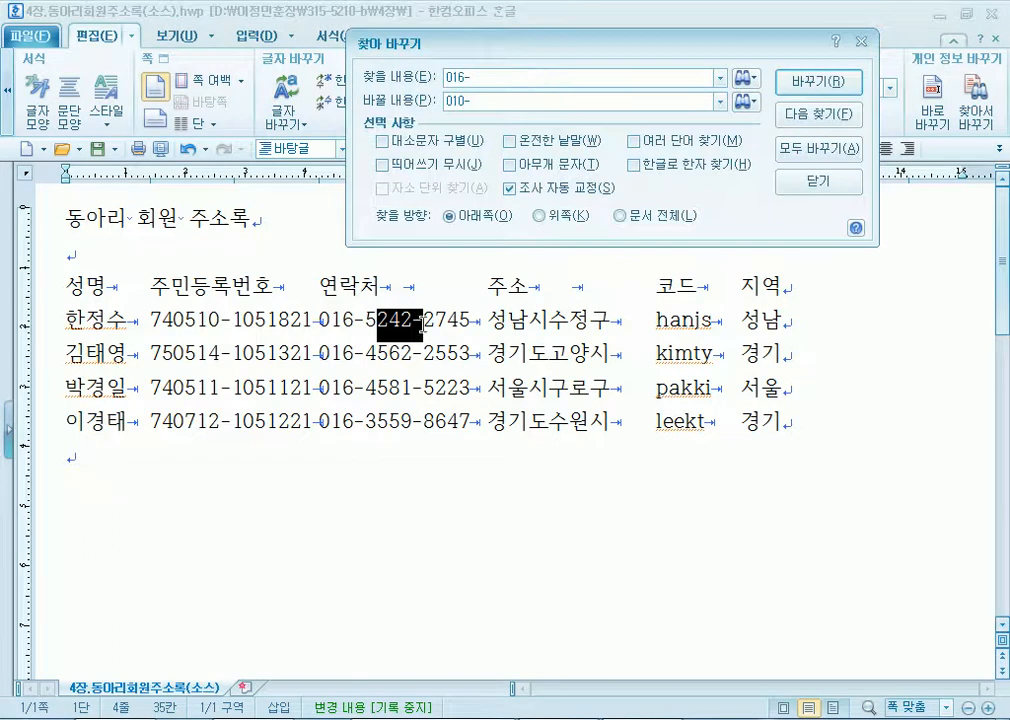
left_click(367, 320)
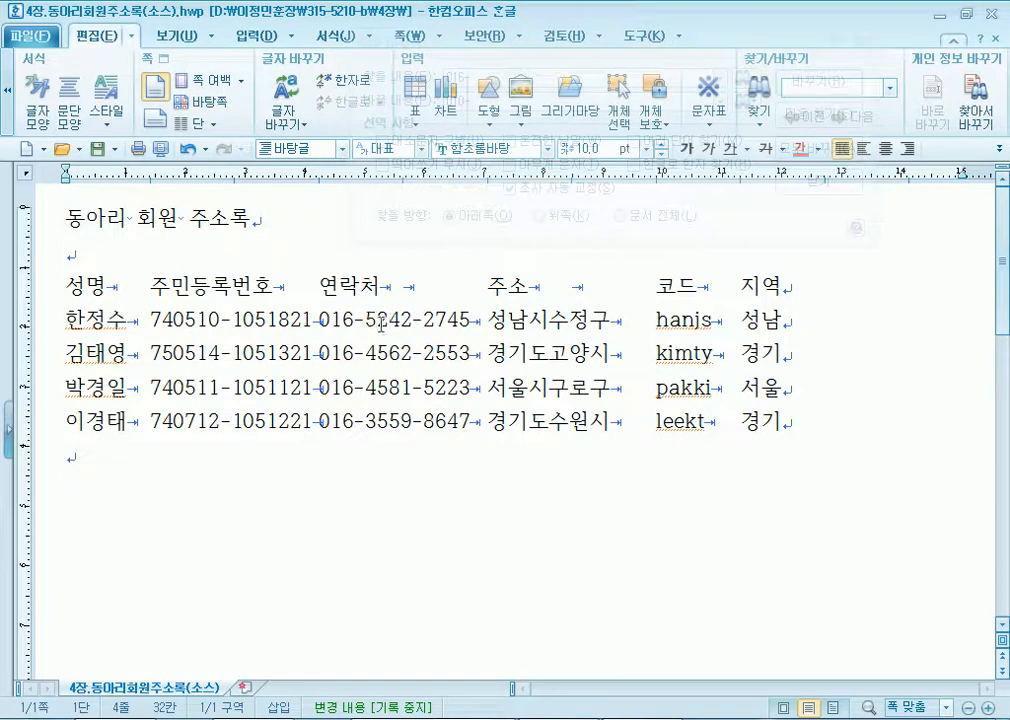
left_click(501, 80)
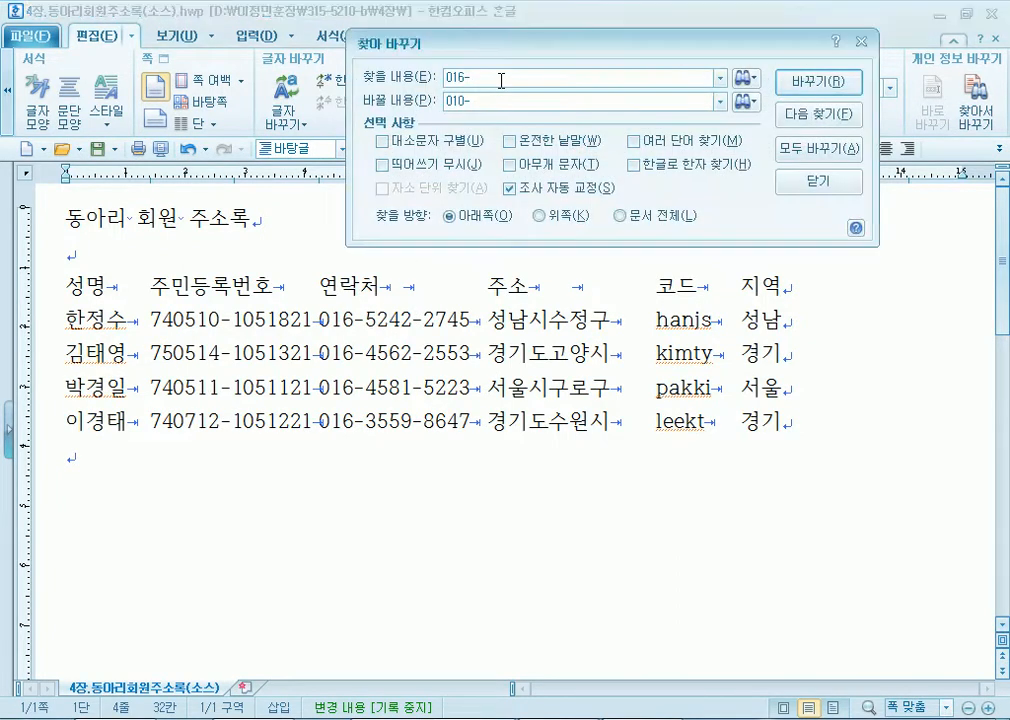
Remove the trailing hyphen from both the search text and the replacement text.
key("BackSpace")
left_click(539, 99)
key("BackSpace")
Replace 016 with 010 one occurrence at a time in the 연락처 column, continuing the search from the document's start.
left_click(813, 85)
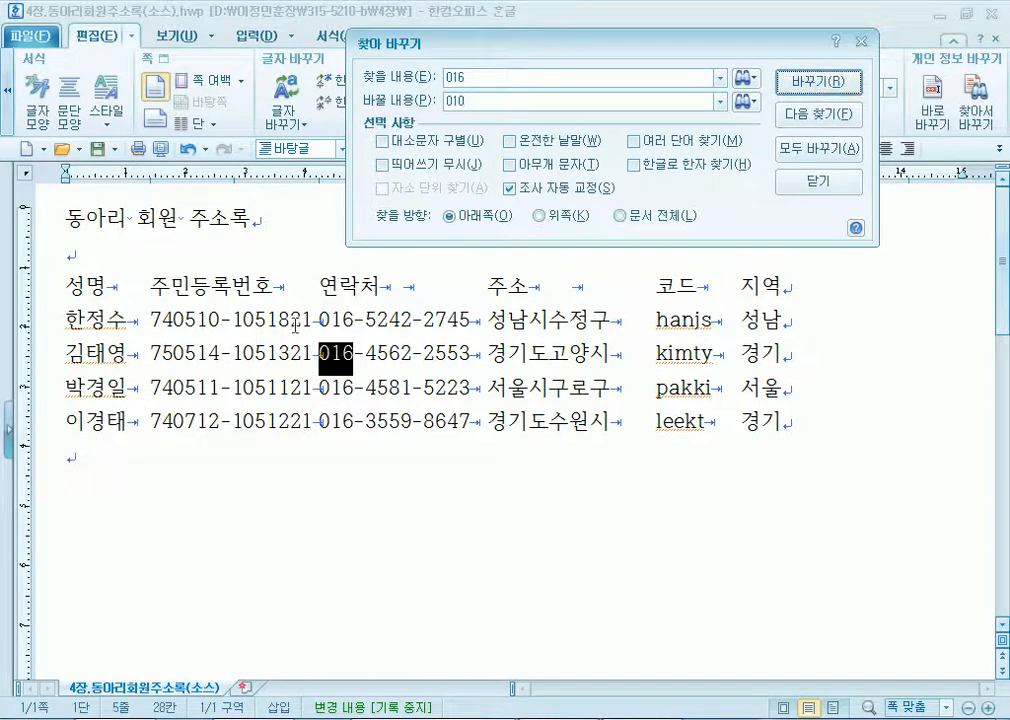
left_click(796, 86)
left_click(797, 88)
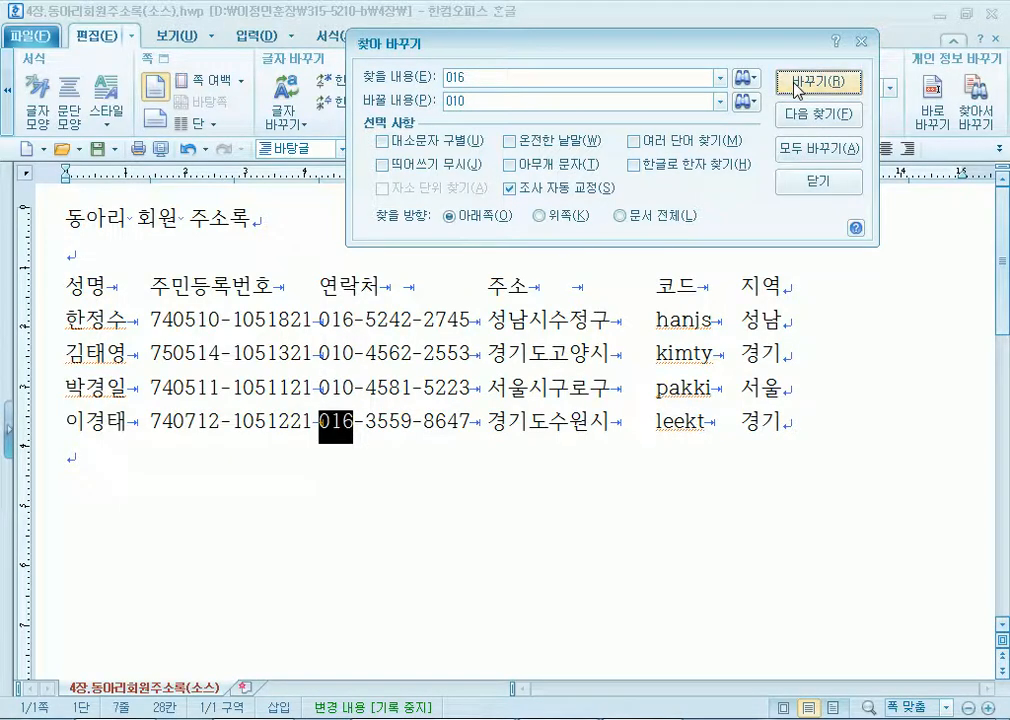
left_click(797, 88)
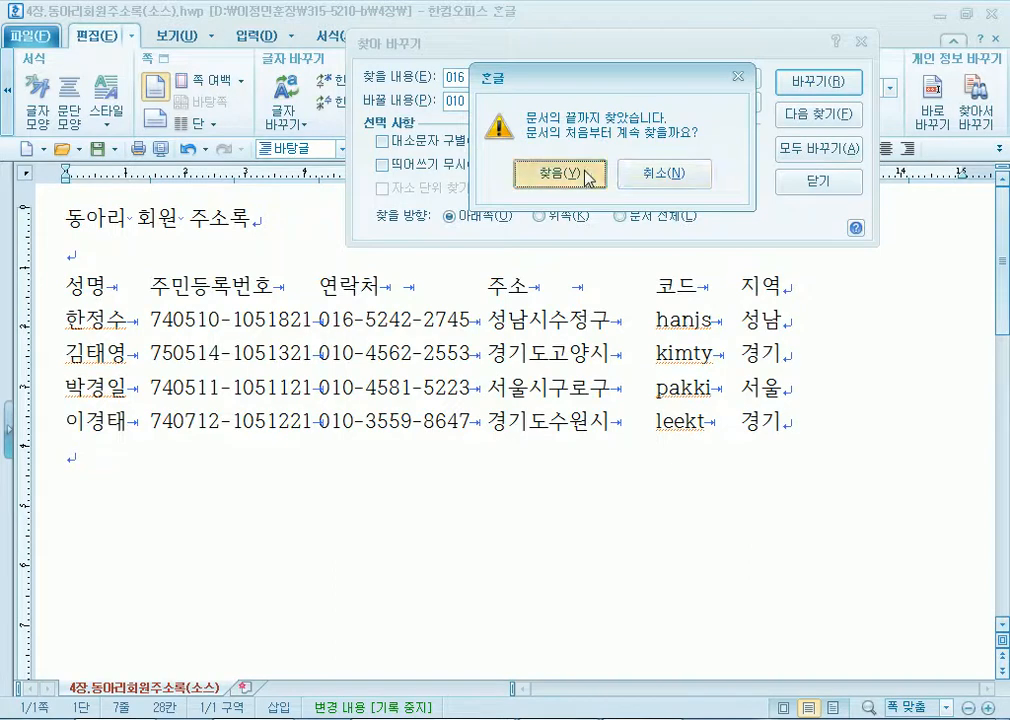
left_click(584, 176)
left_click(817, 81)
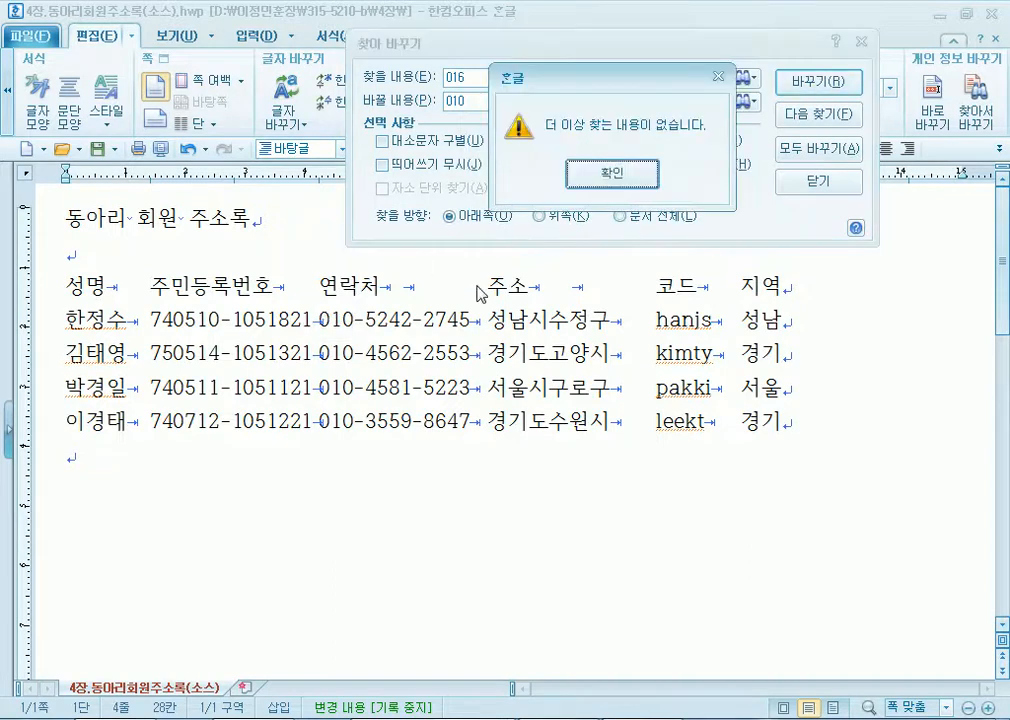
Close Find and Replace and undo the 016-to-010 replacements in the 연락처 column.
left_click(643, 177)
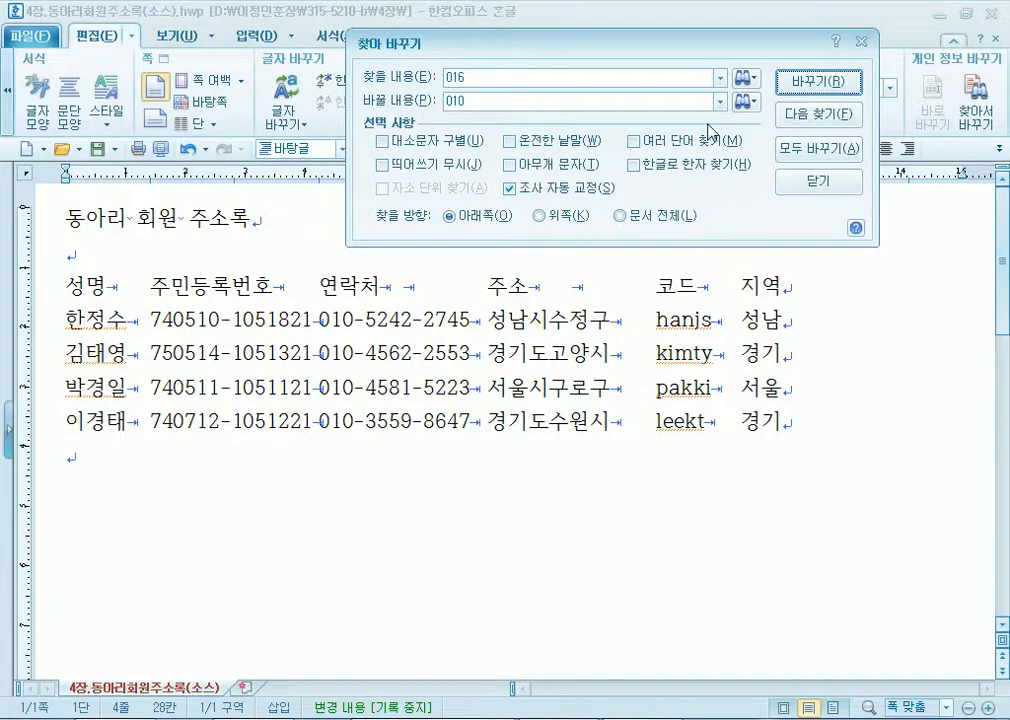
left_click(848, 186)
left_click(187, 150)
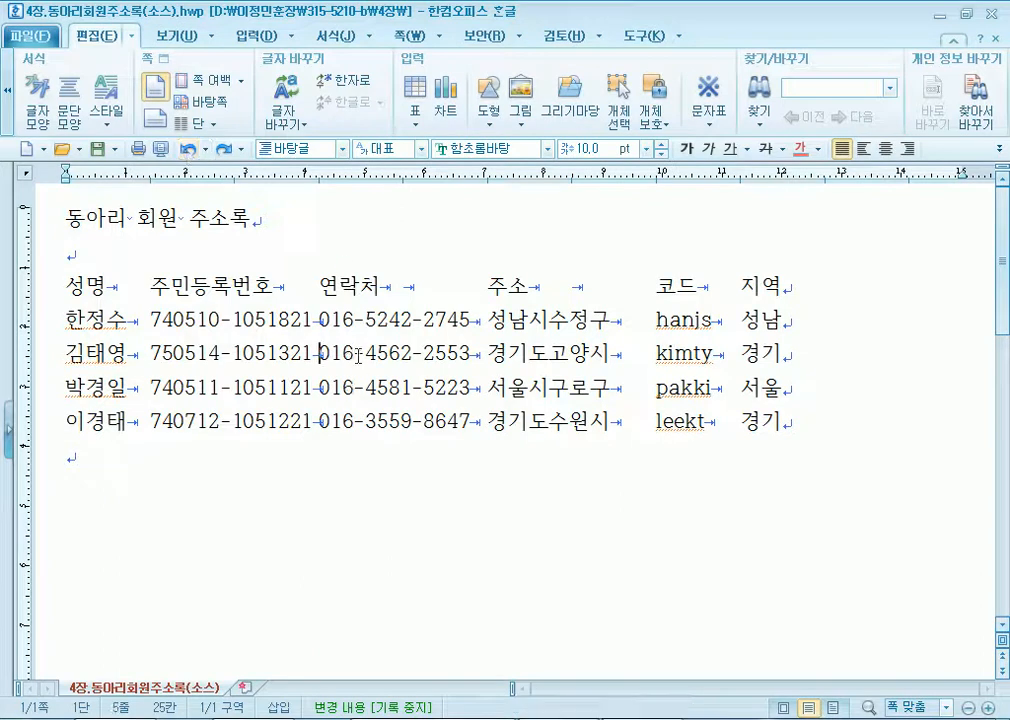
Replace all 016 with 010 downward from the blank line under the title, without continuing from the document's start.
left_click(210, 245)
left_click(760, 92)
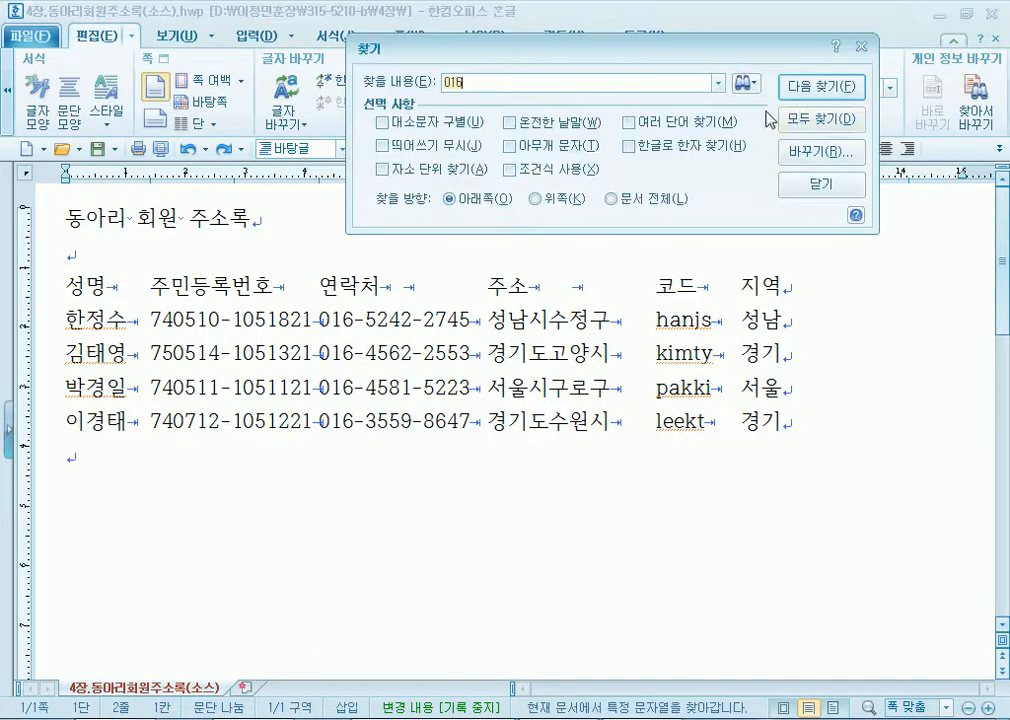
left_click(860, 152)
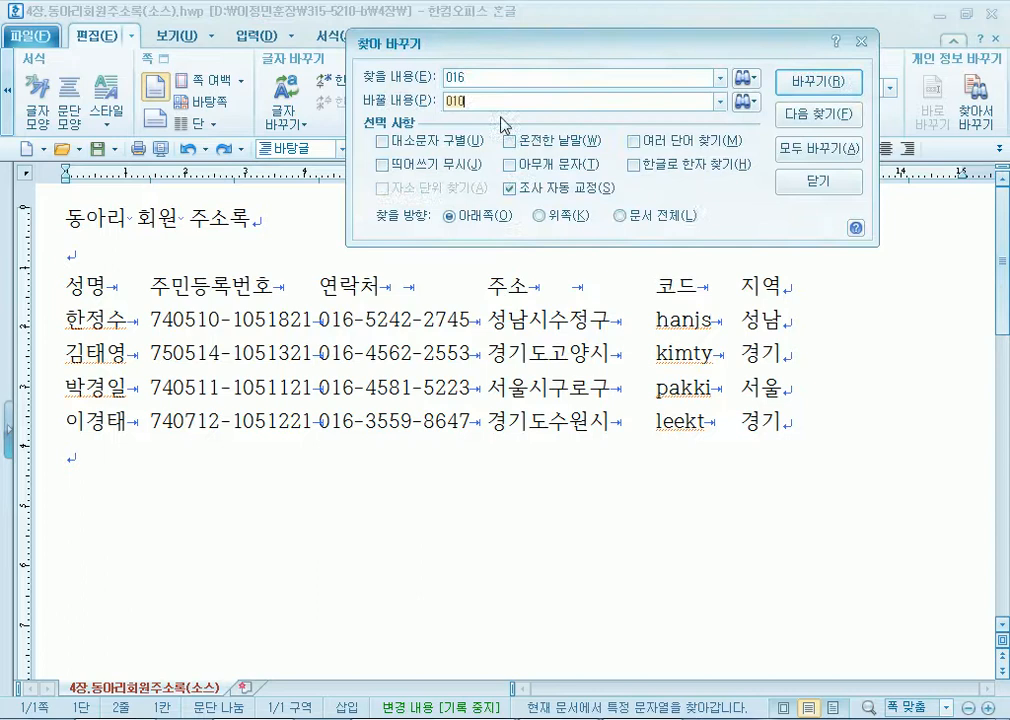
left_click(798, 152)
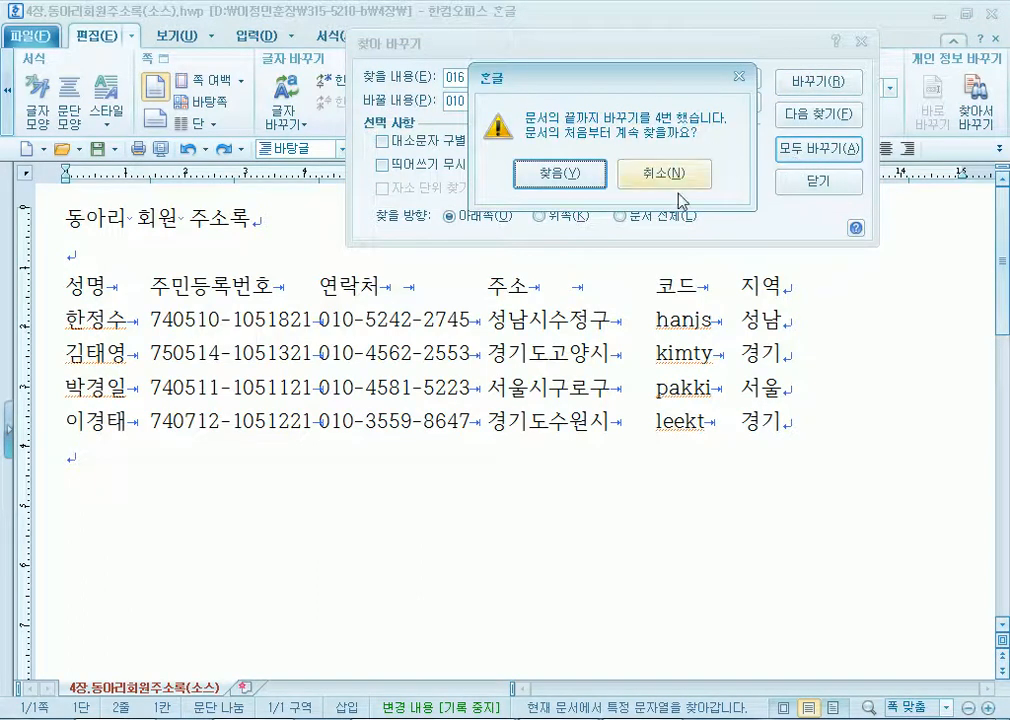
left_click(649, 174)
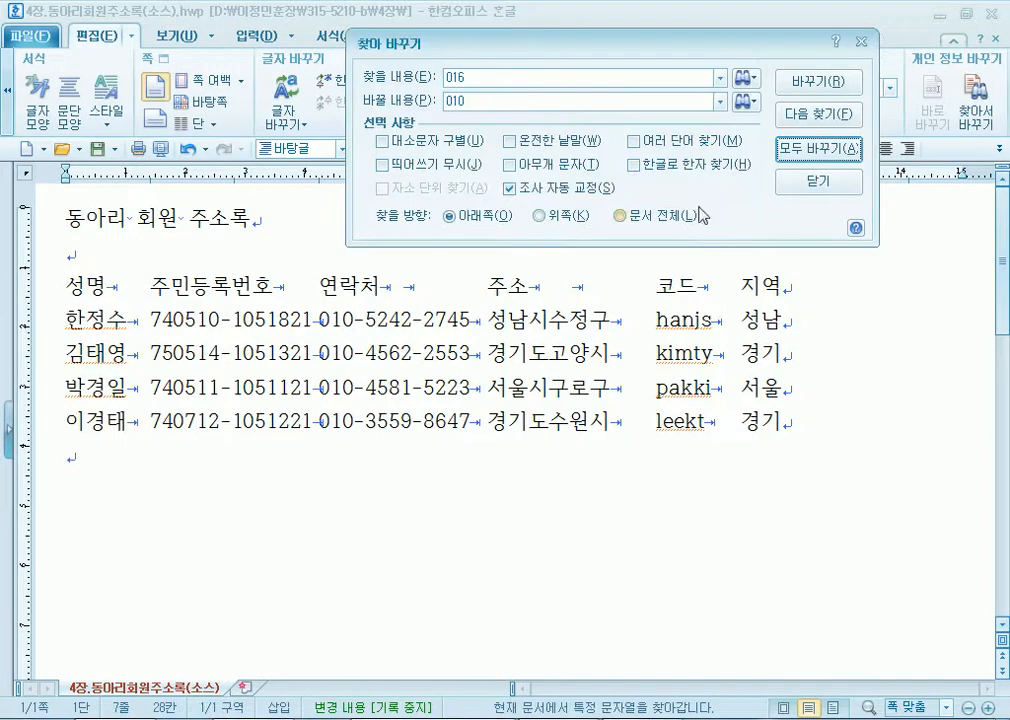
left_click(826, 185)
Undo the bulk replacement and place the cursor at the end of the first member's 연락처 number.
left_click(185, 150)
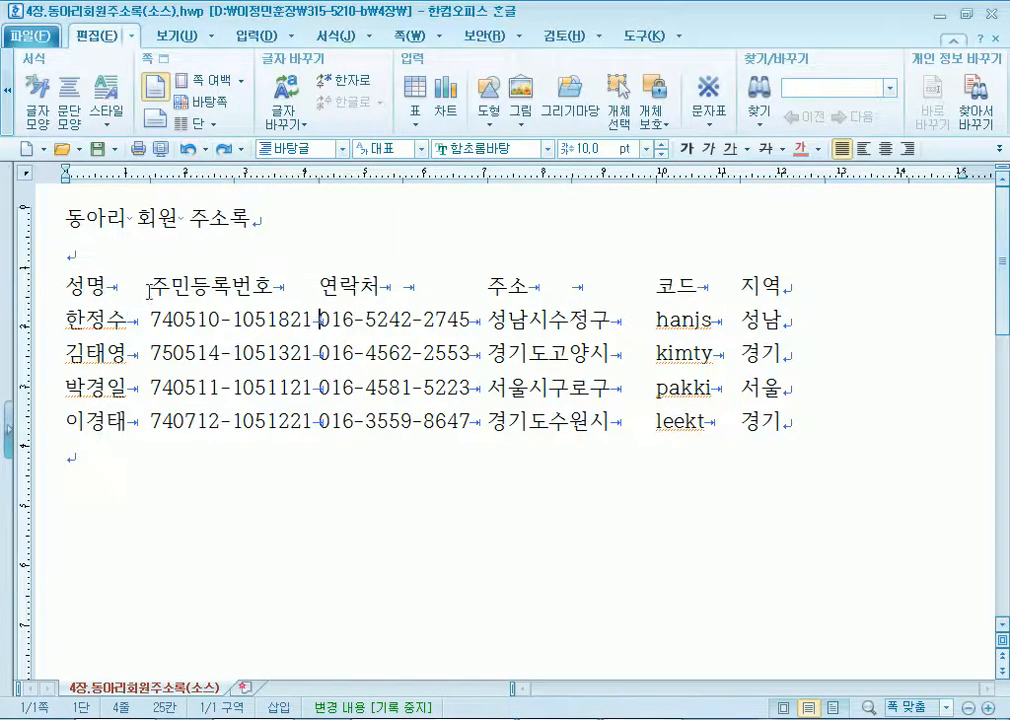
left_click(490, 320)
left_click_drag(353, 318, 470, 314)
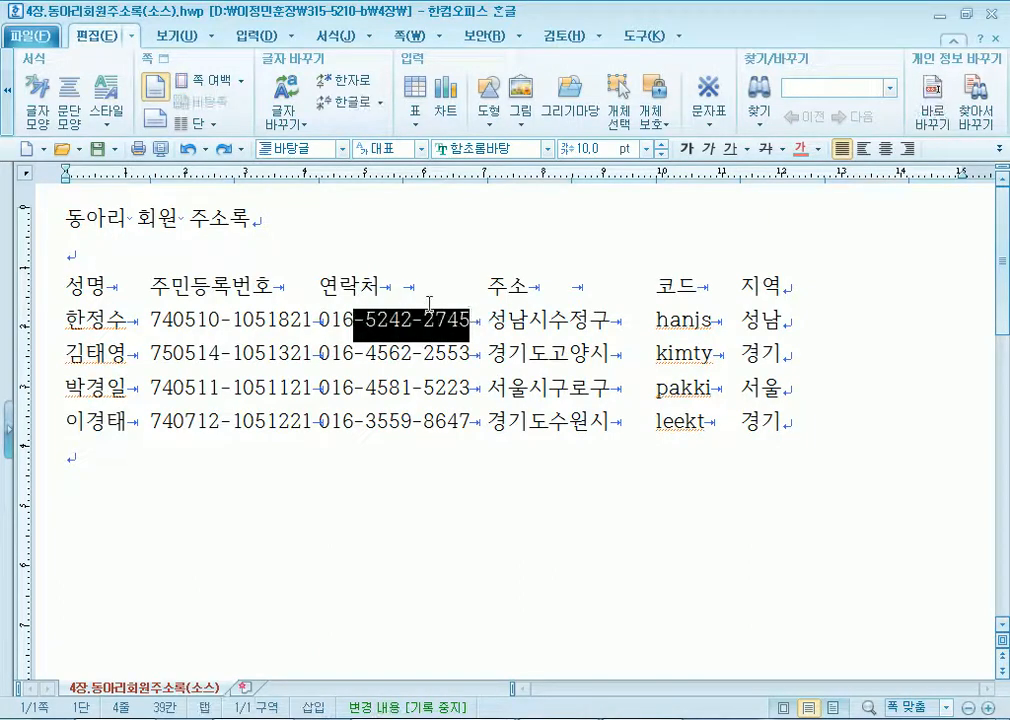
left_click(472, 318)
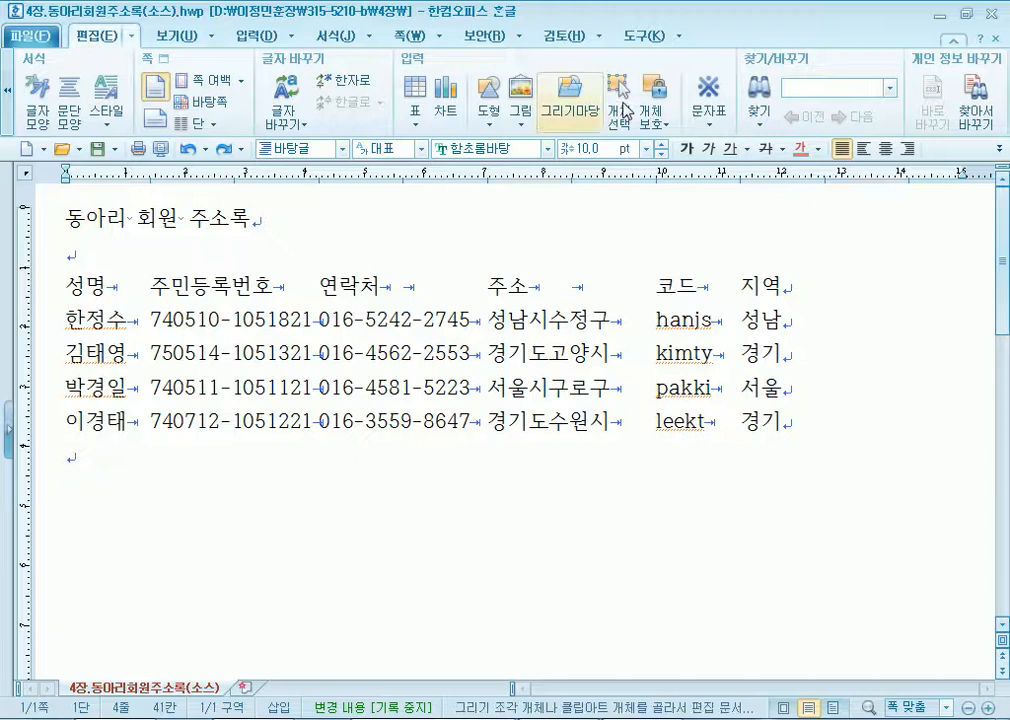
Examine which part of the list a downward 016 search covers, starting inside the first member's 주소 entry.
left_click(765, 92)
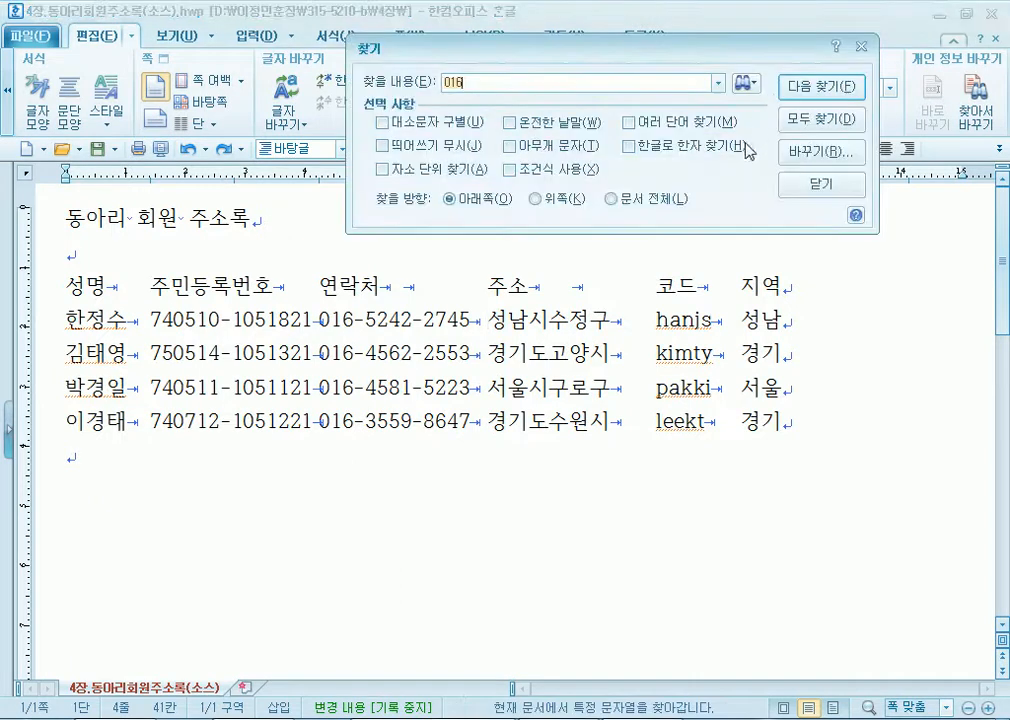
left_click(813, 153)
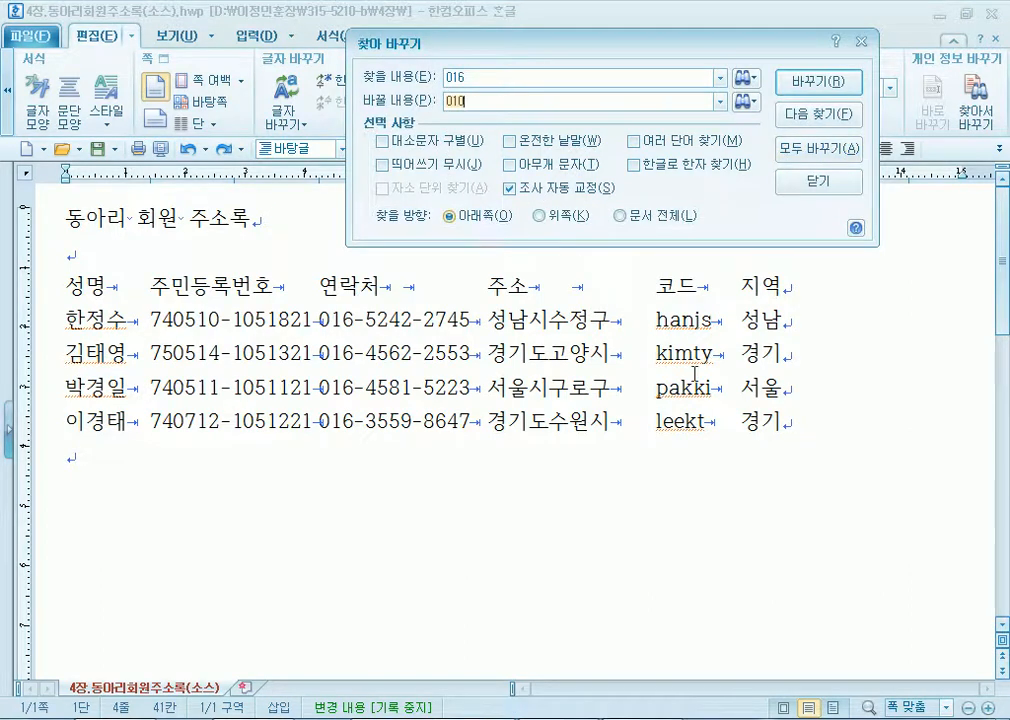
left_click(511, 320)
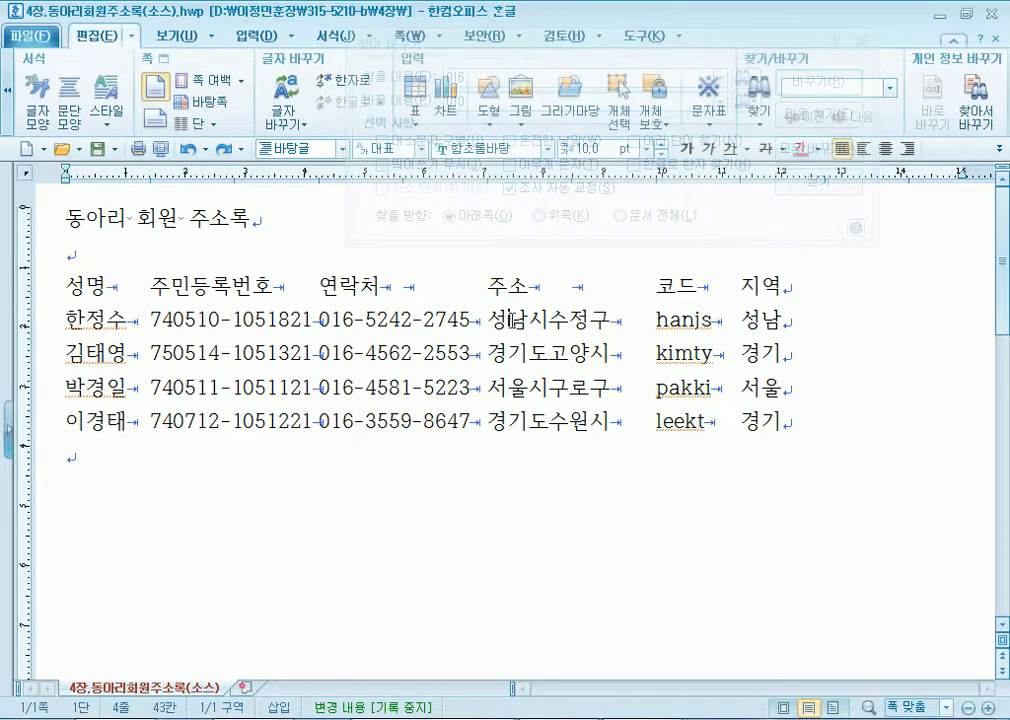
left_click_drag(511, 320, 554, 450)
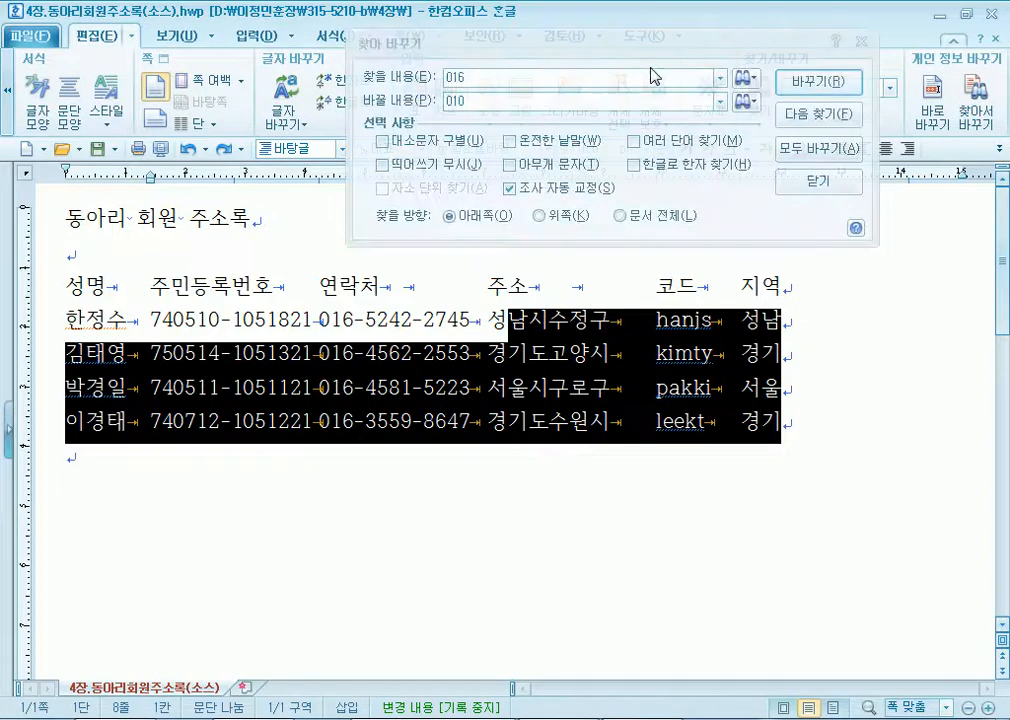
left_click(513, 320)
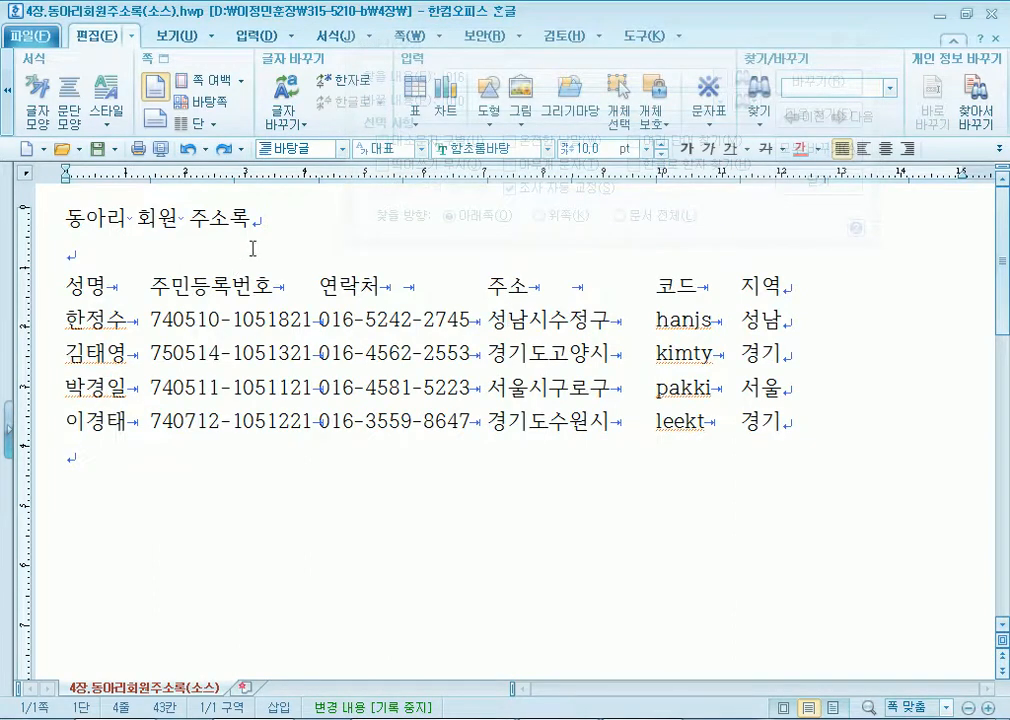
Set the search direction to 문서 전체 and replace all 016 with 010.
left_click(552, 219)
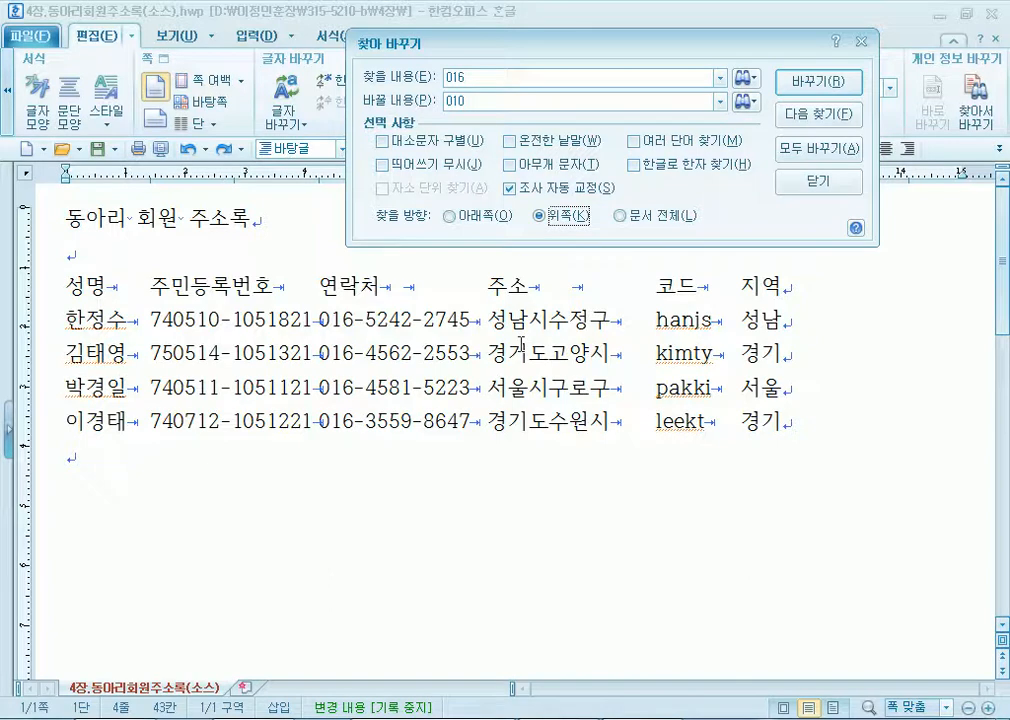
left_click(621, 216)
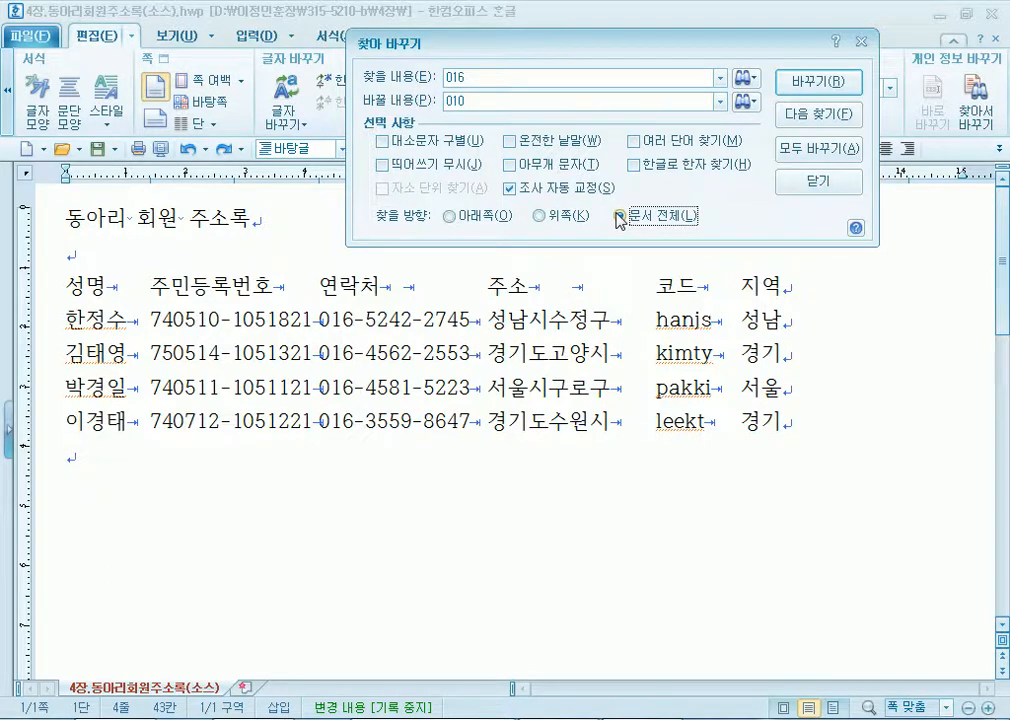
left_click(801, 152)
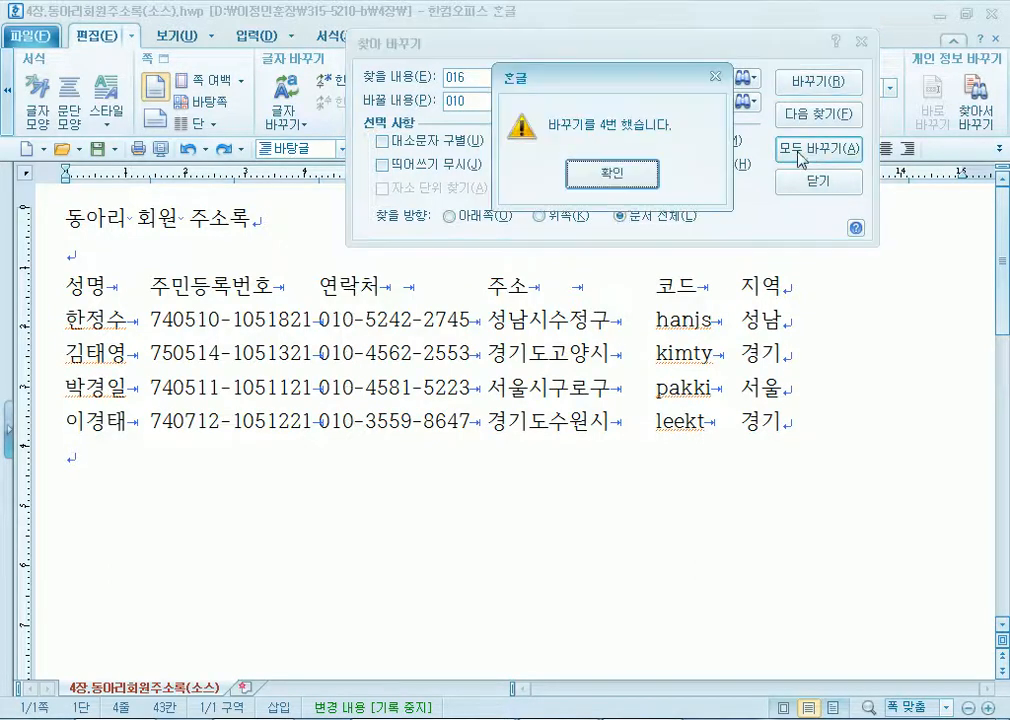
left_click(638, 172)
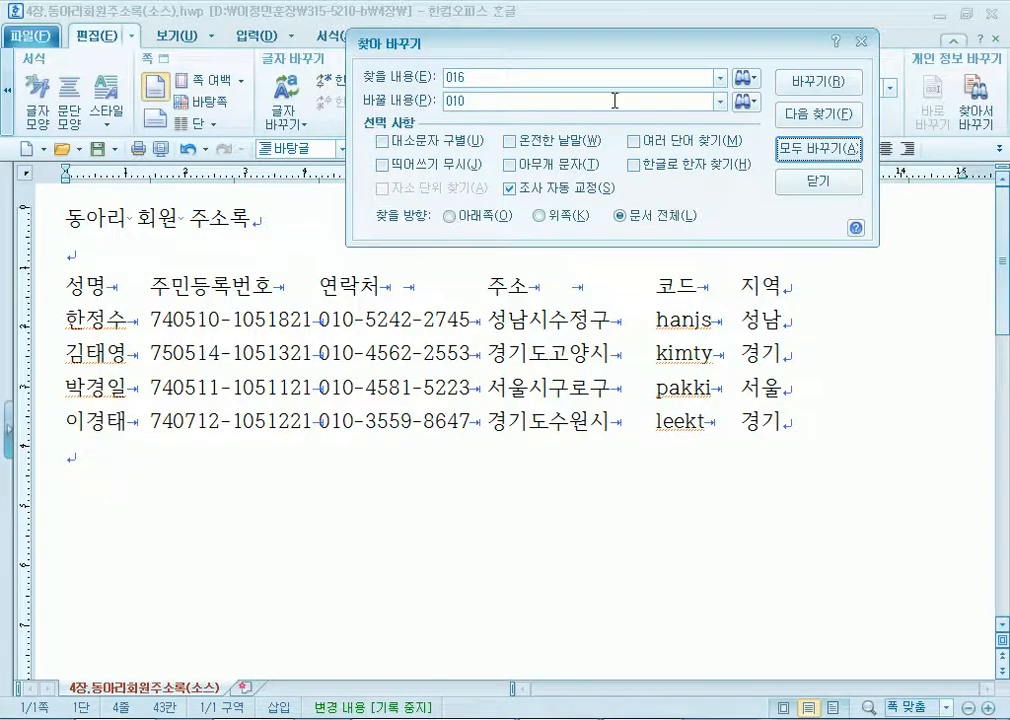
left_click(822, 187)
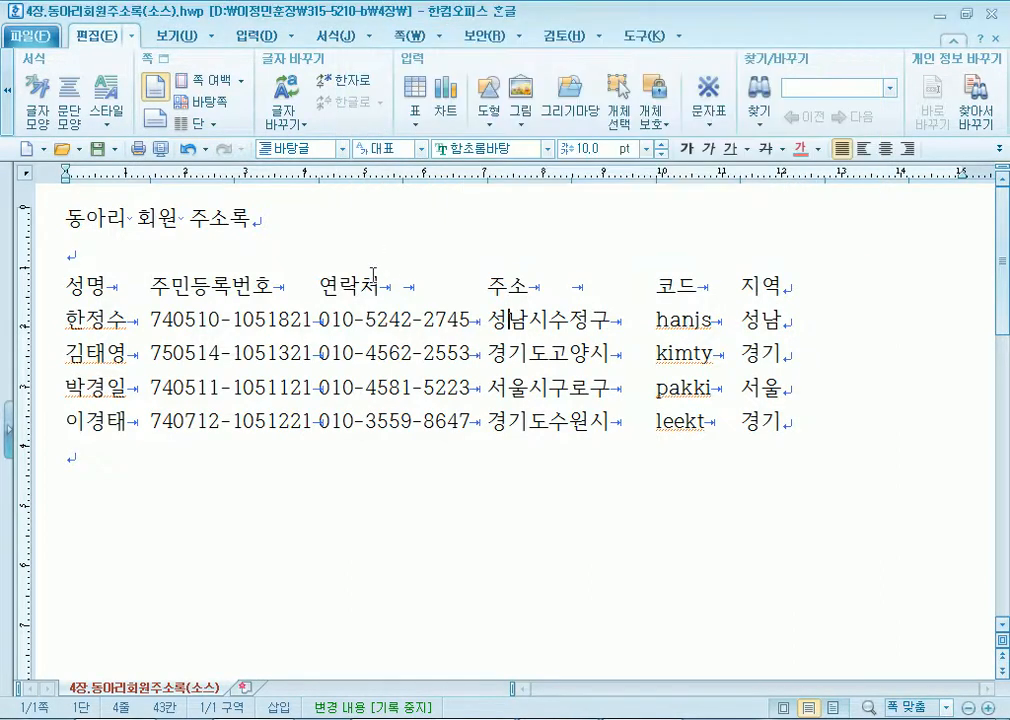
Highlight the city name in the third member's 주소 entry as a replacement example and review the Find and Replace options.
left_click(321, 320)
left_click_drag(488, 388, 546, 388)
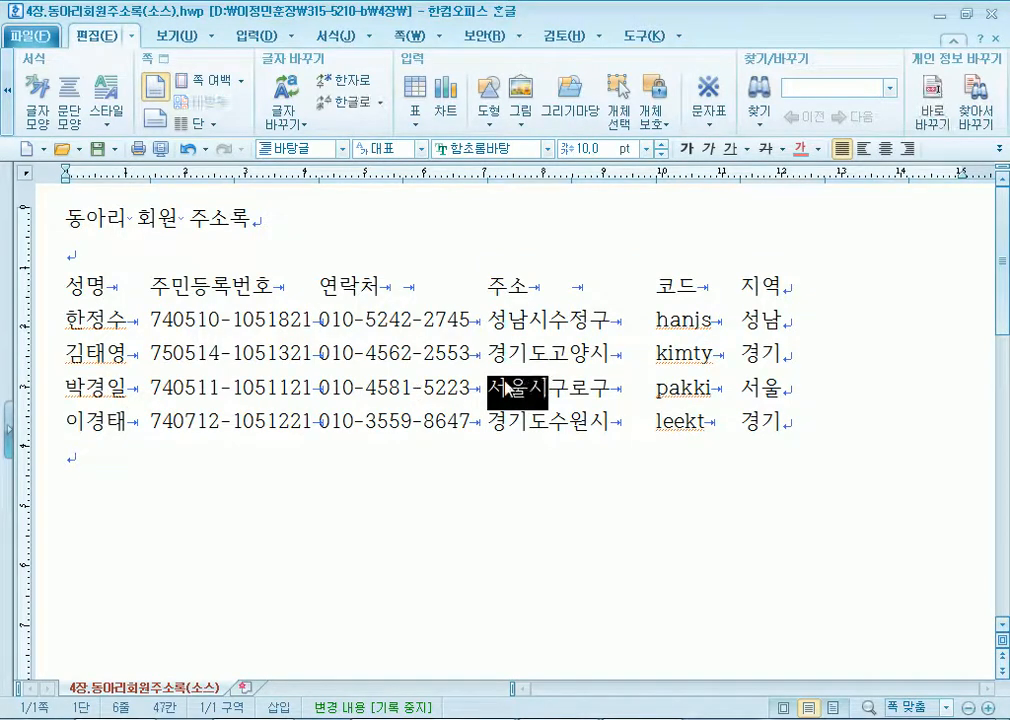
left_click(759, 100)
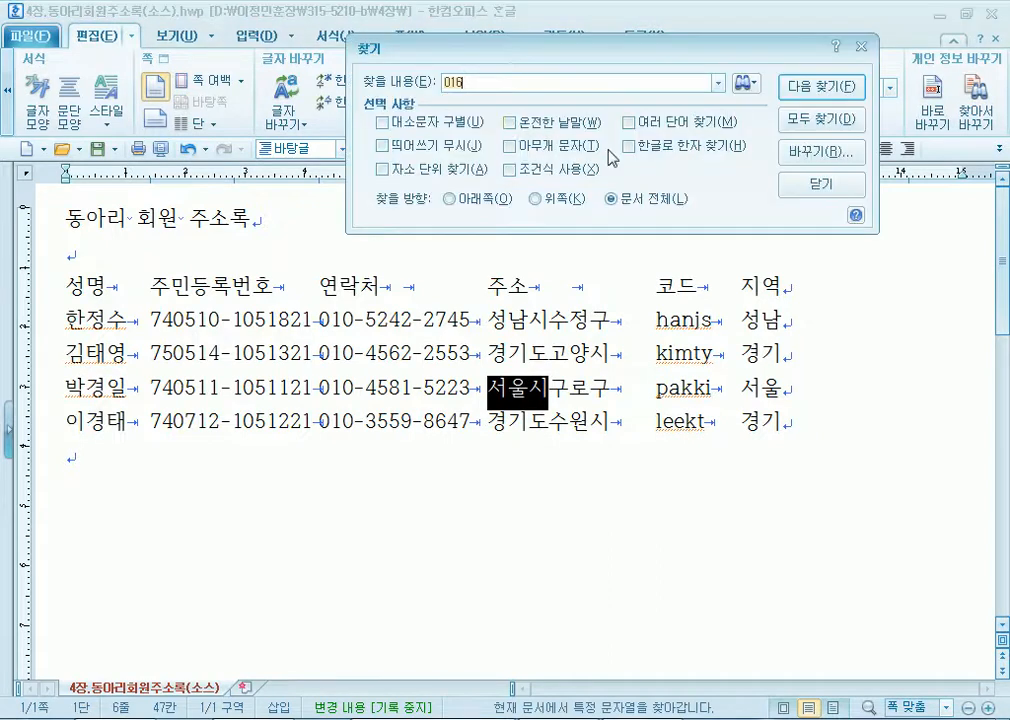
left_click(810, 154)
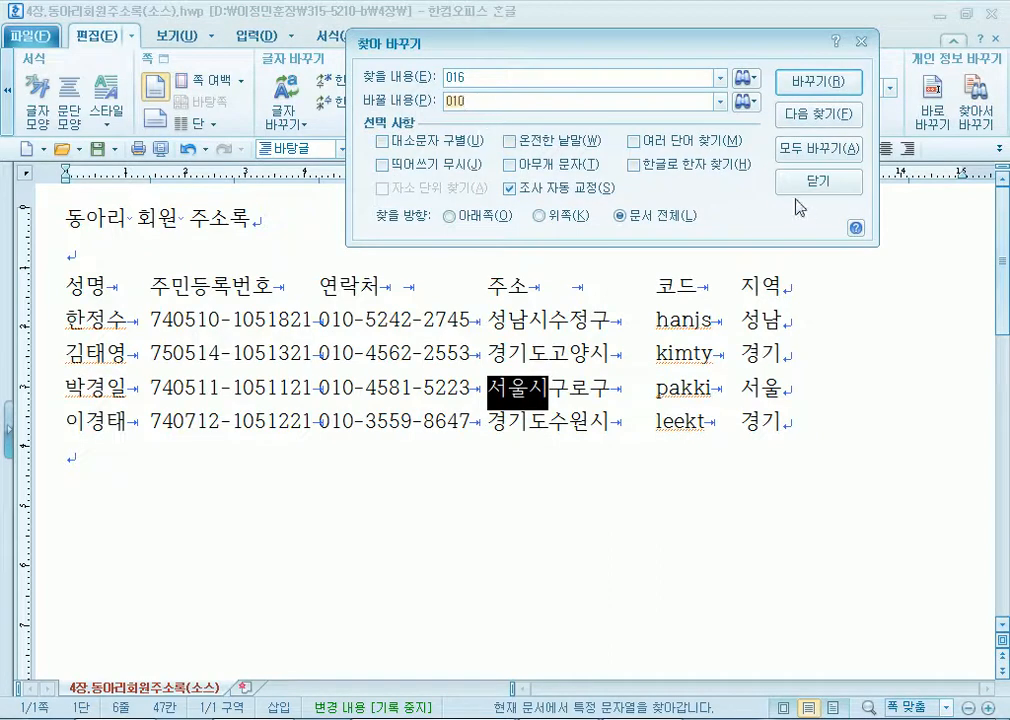
left_click(822, 187)
left_click_drag(548, 320, 487, 320)
left_click_drag(548, 388, 487, 388)
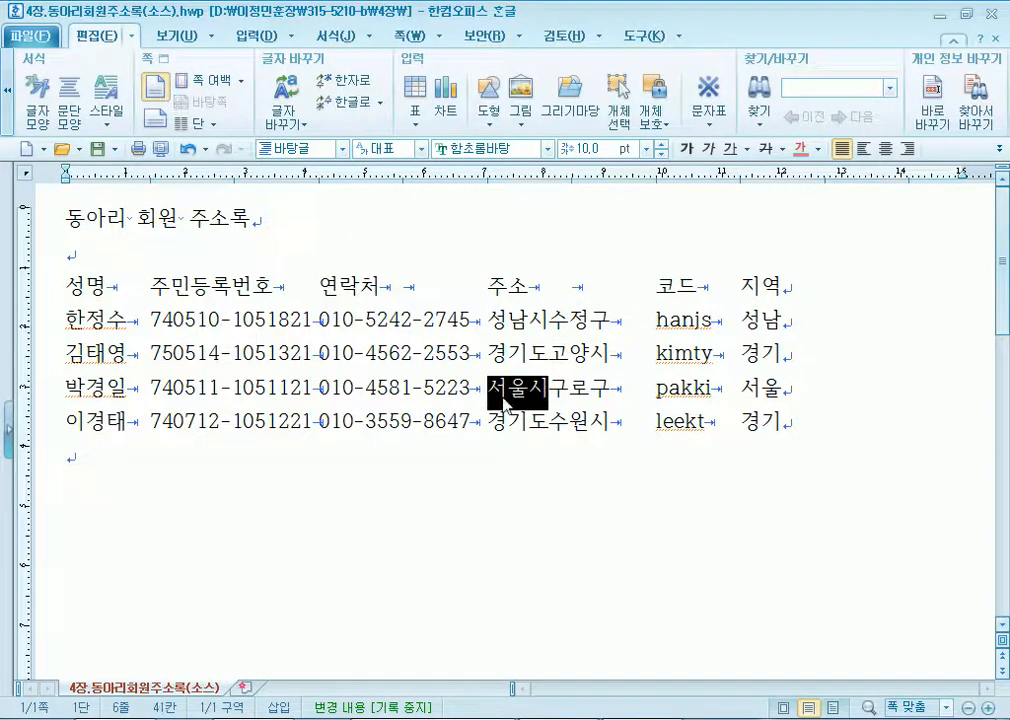
left_click(550, 352)
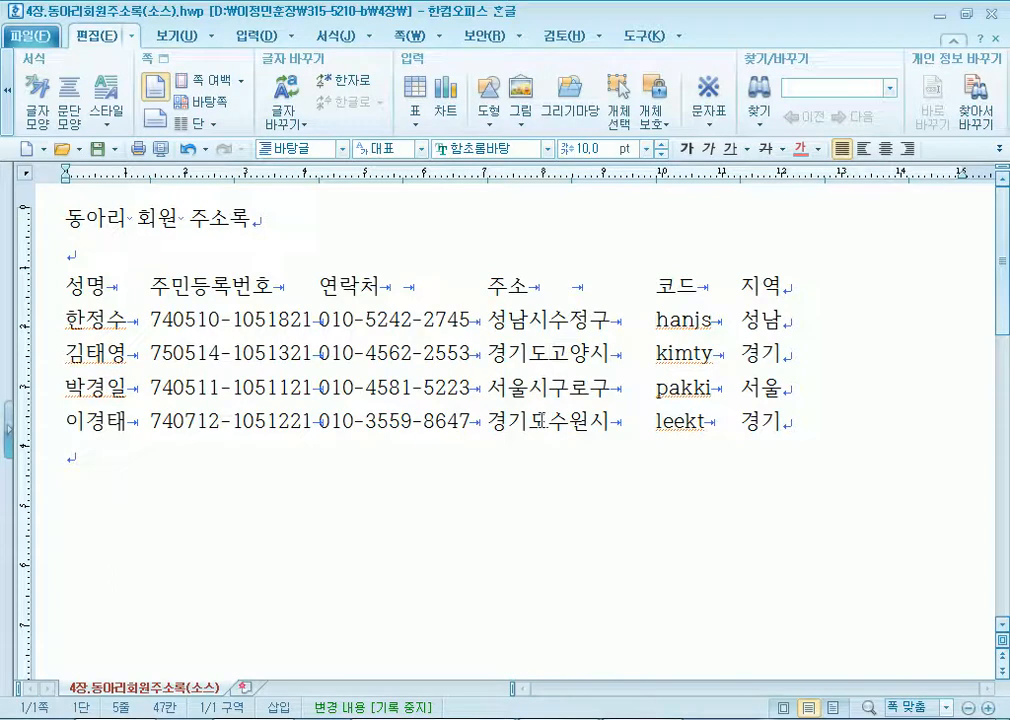
Start 개인 정보 바꾸기 from the blank line under the title.
left_click(224, 254)
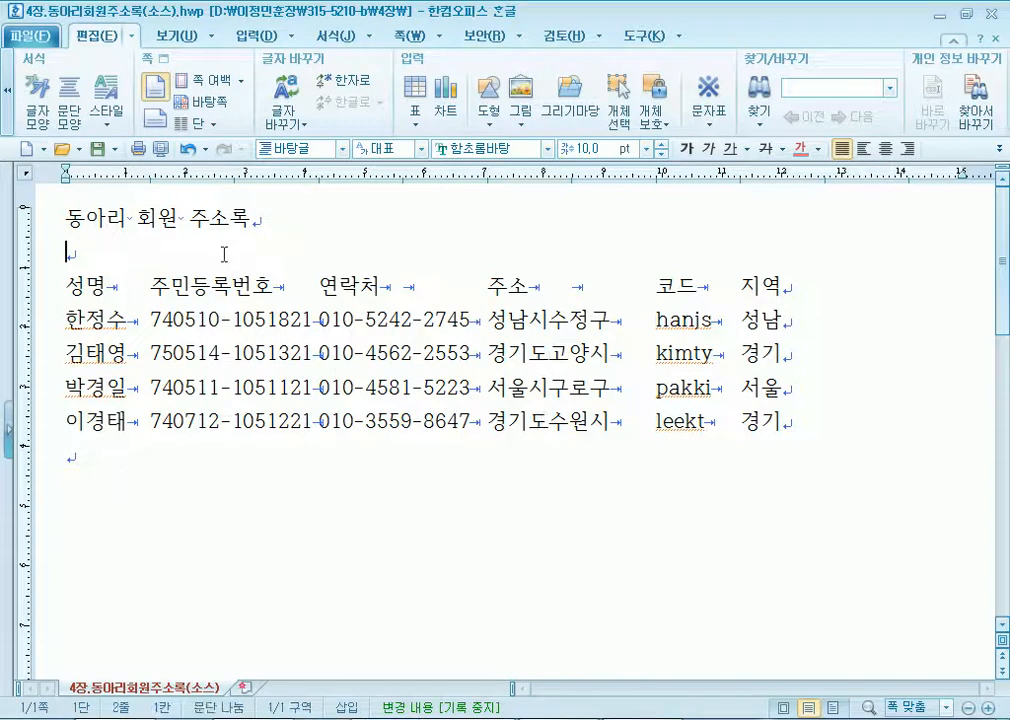
left_click(980, 125)
left_click_drag(533, 225, 699, 108)
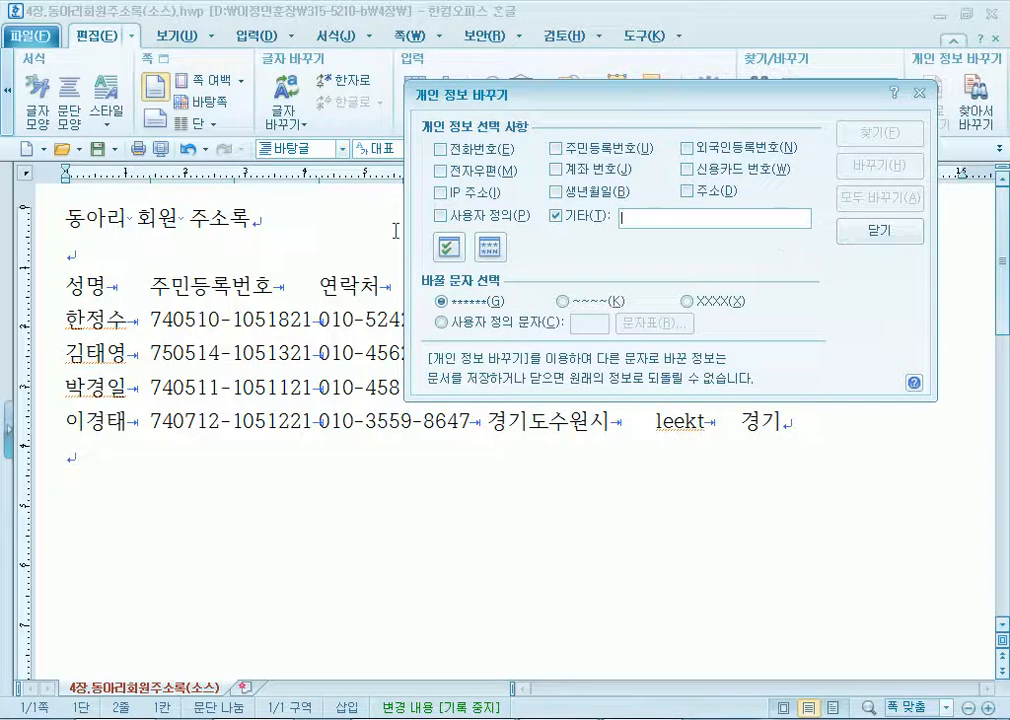
Uncover the list and highlight the first member's 연락처 and 주민등록번호 entries as examples of personal information.
left_click(318, 323)
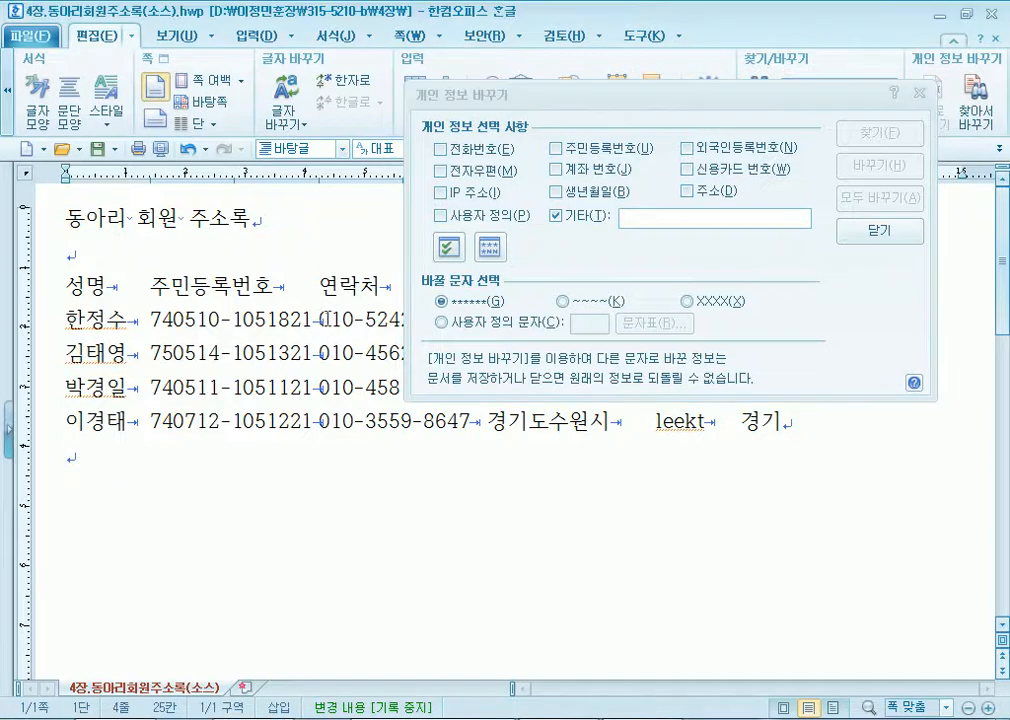
left_click_drag(572, 104, 710, 108)
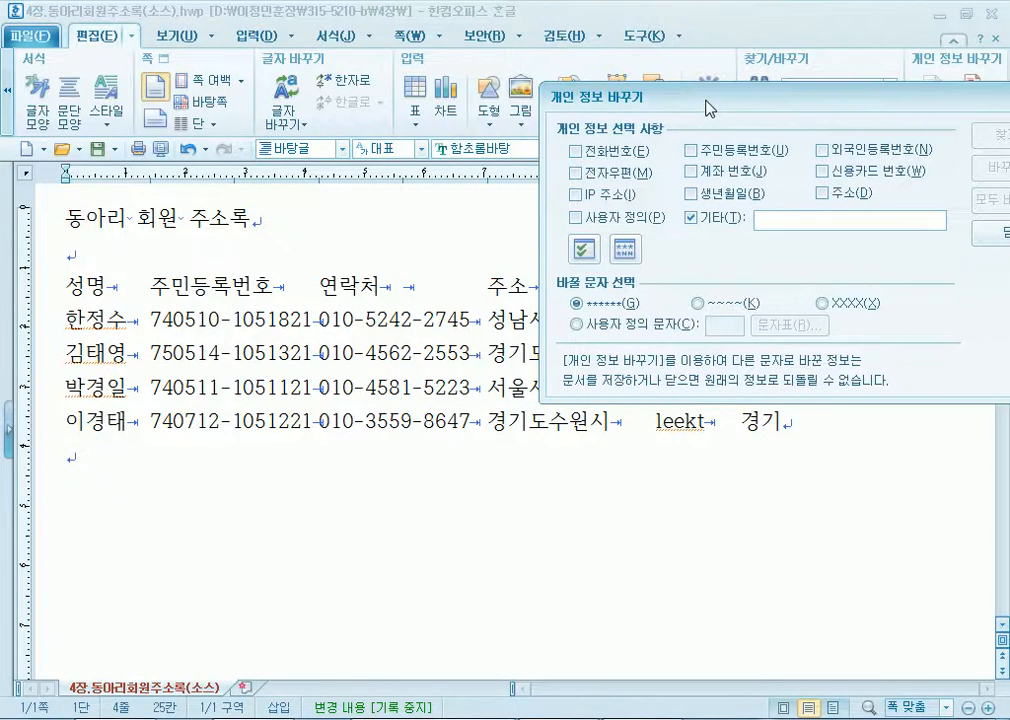
left_click_drag(319, 320, 458, 320)
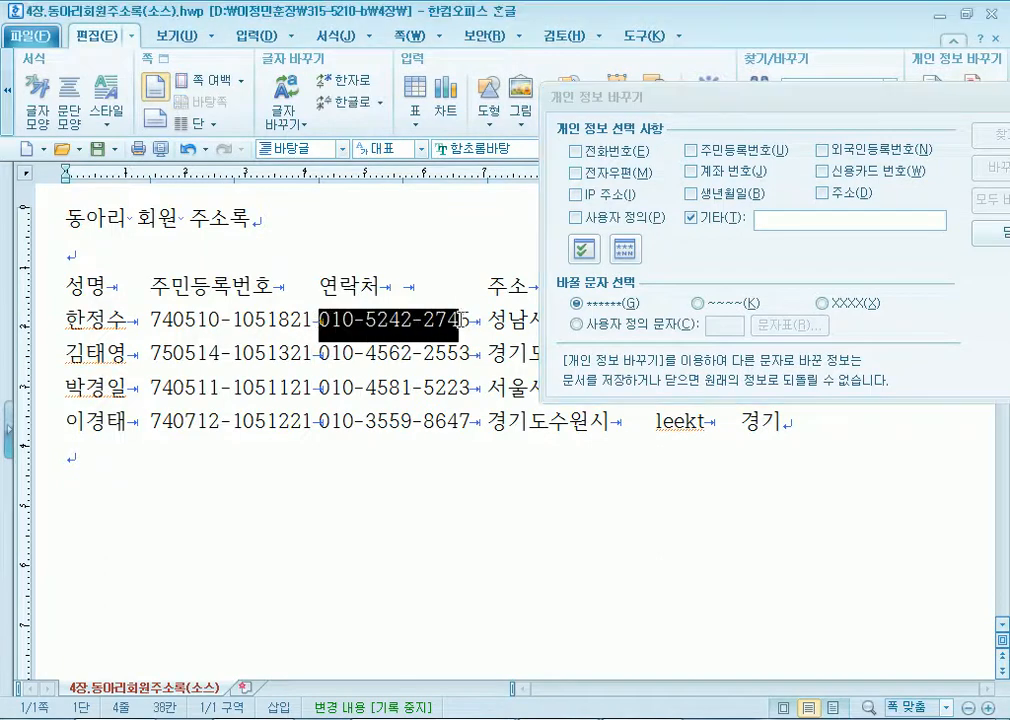
left_click_drag(150, 320, 318, 320)
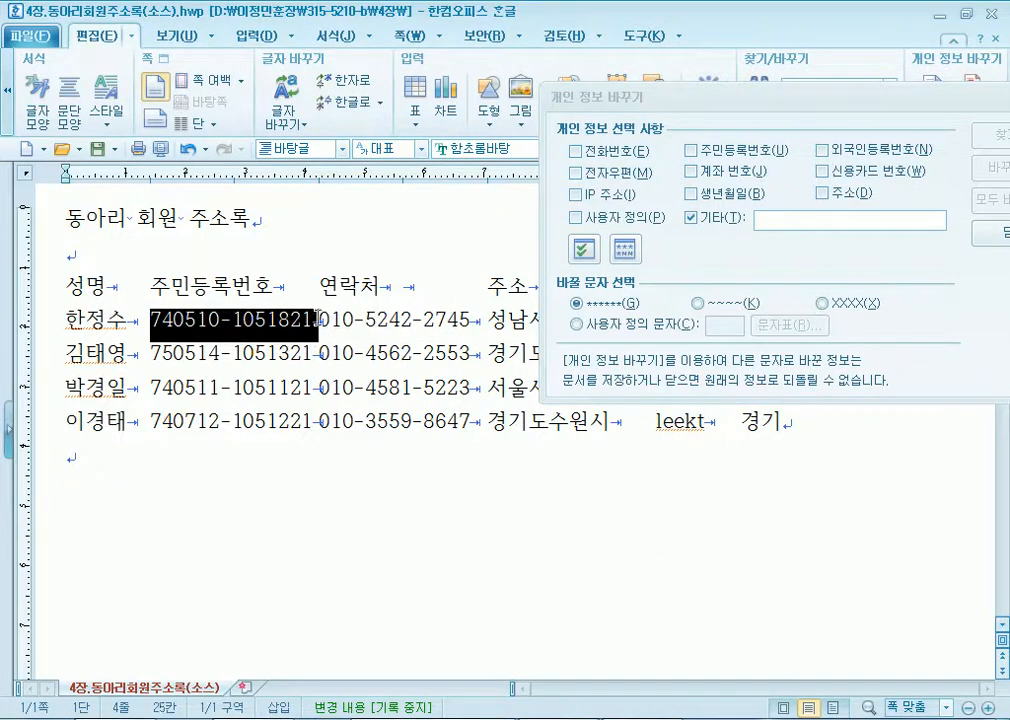
left_click(151, 320)
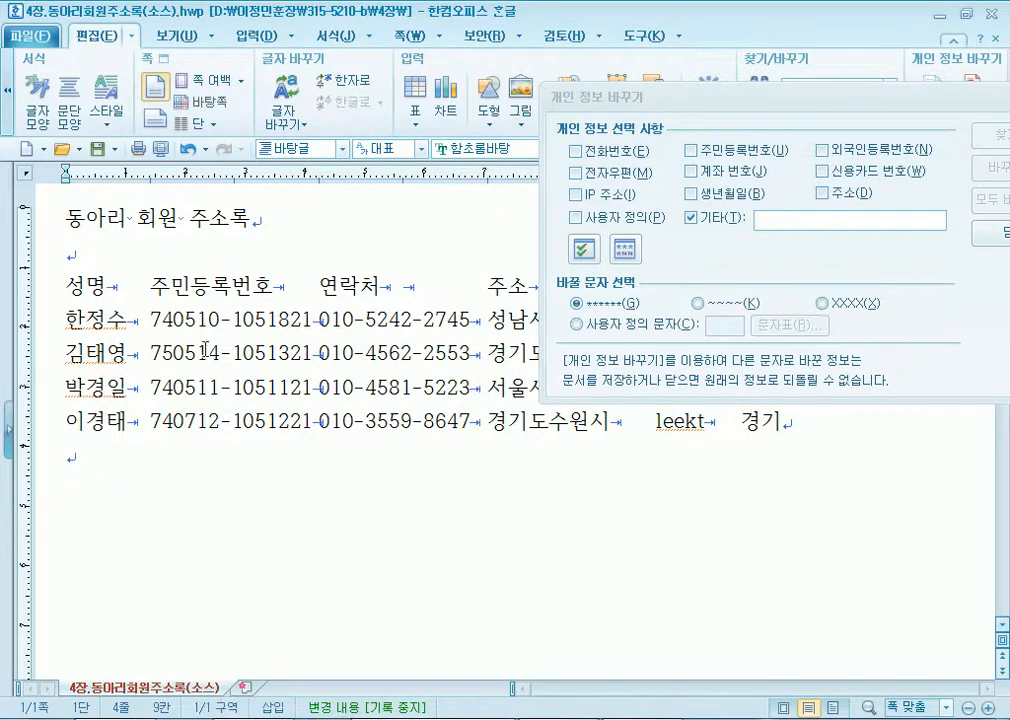
left_click_drag(677, 104, 400, 80)
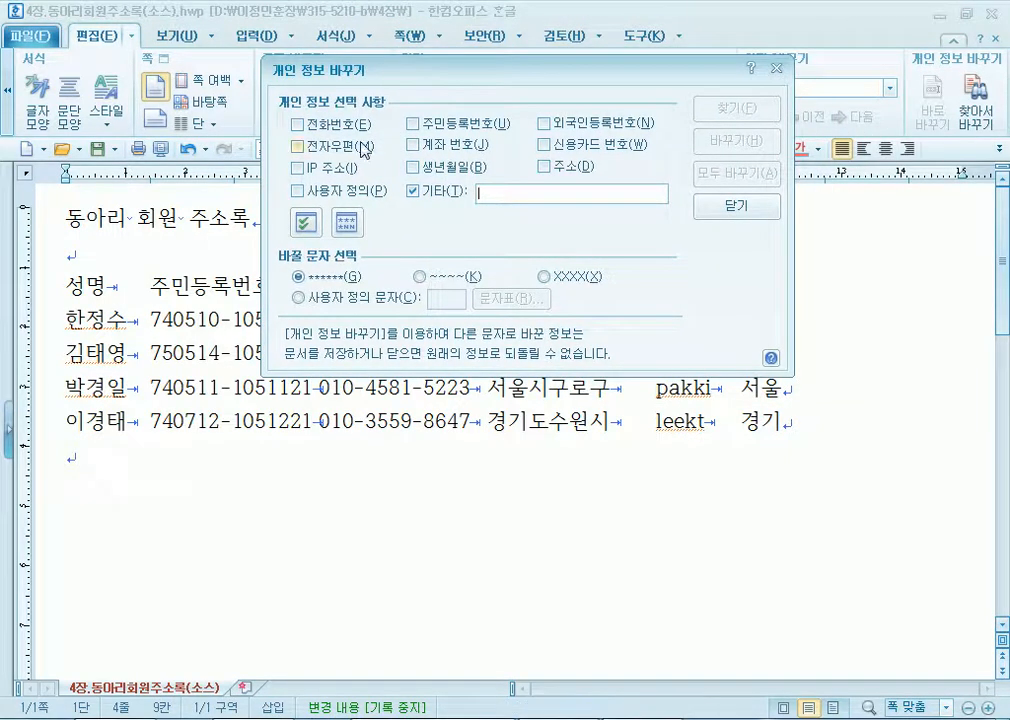
Select only 주민등록번호 as the personal information to replace, with ~~~~ as the replacement characters.
left_click(412, 124)
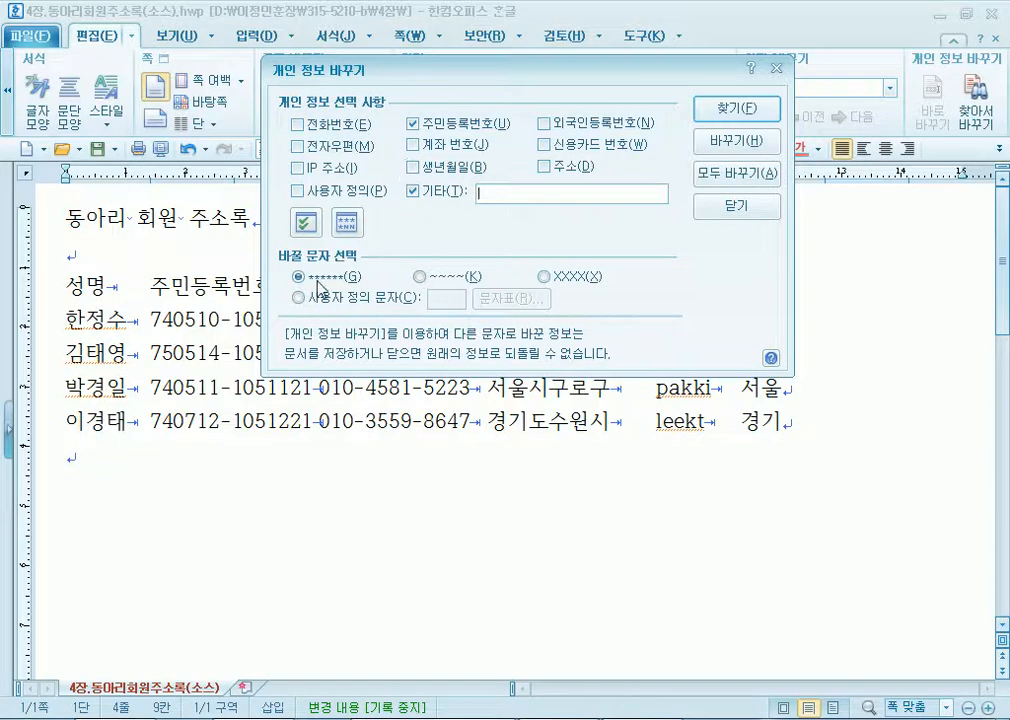
left_click(418, 190)
left_click(432, 125)
left_click(430, 125)
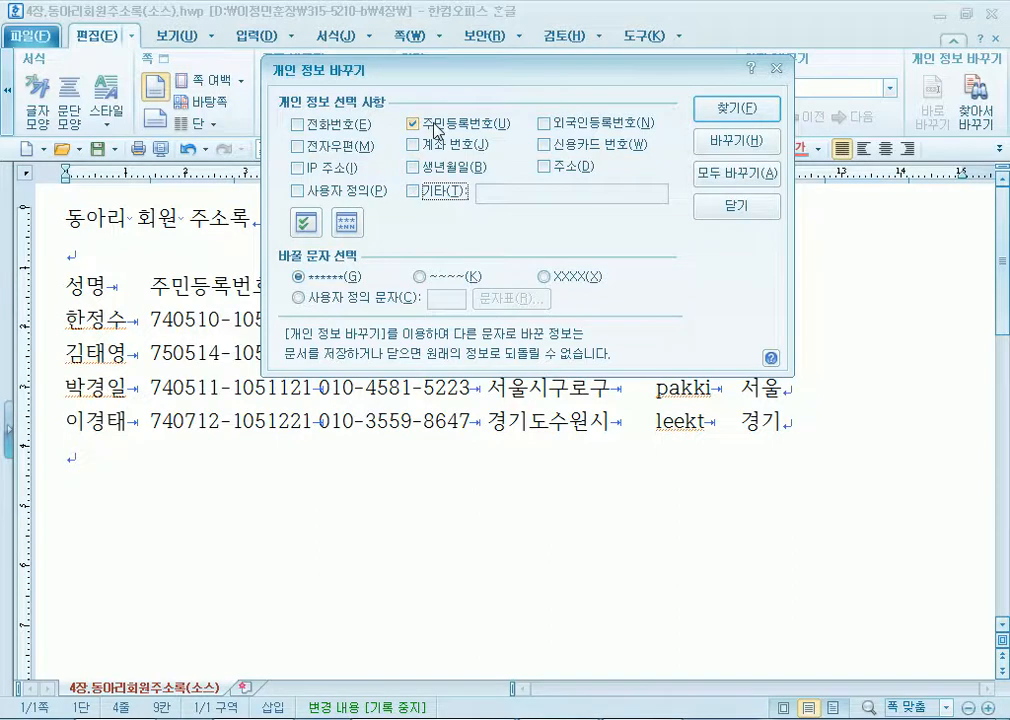
left_click(420, 277)
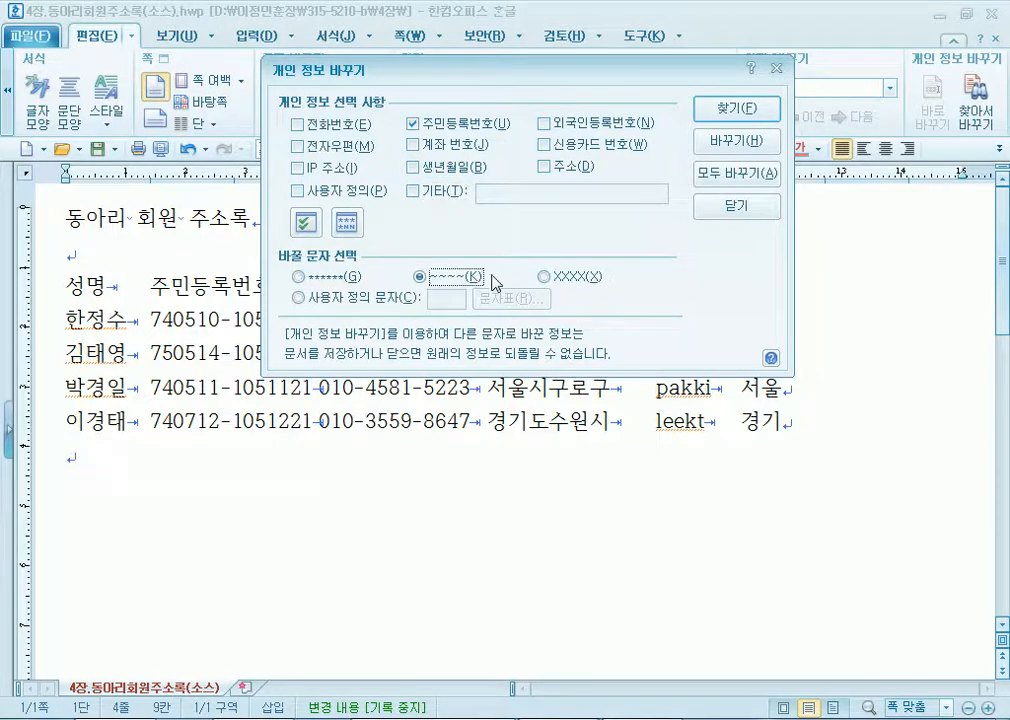
Set ****** as the replacement characters, uncover the list and find the first 주민등록번호 entry.
left_click(543, 276)
left_click(298, 276)
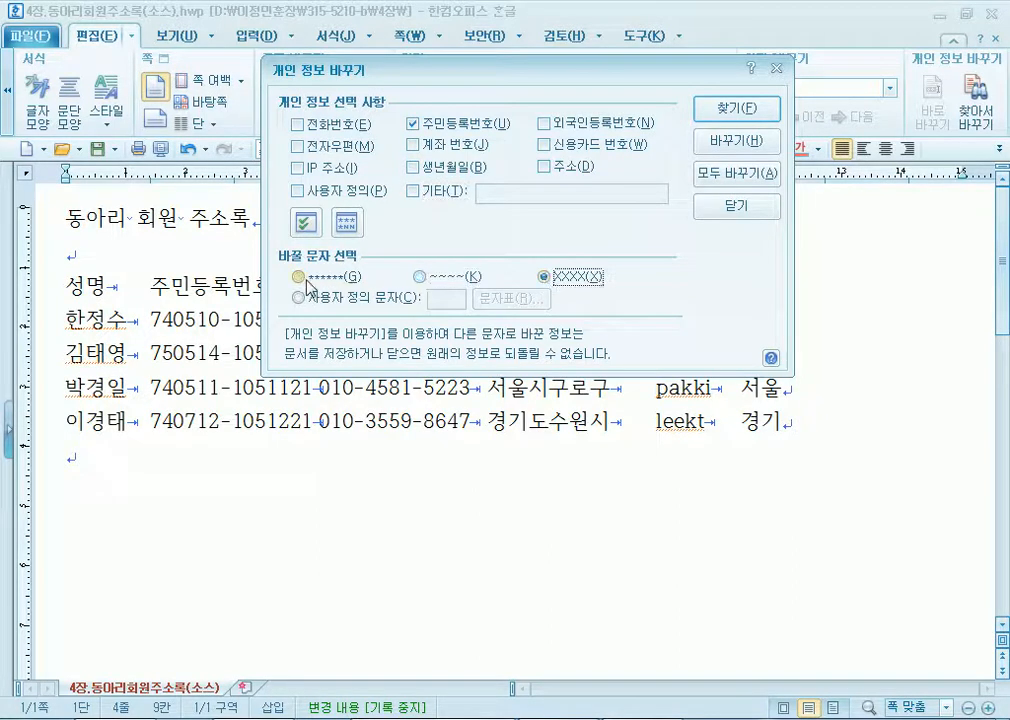
left_click_drag(712, 72, 789, 28)
left_click(810, 72)
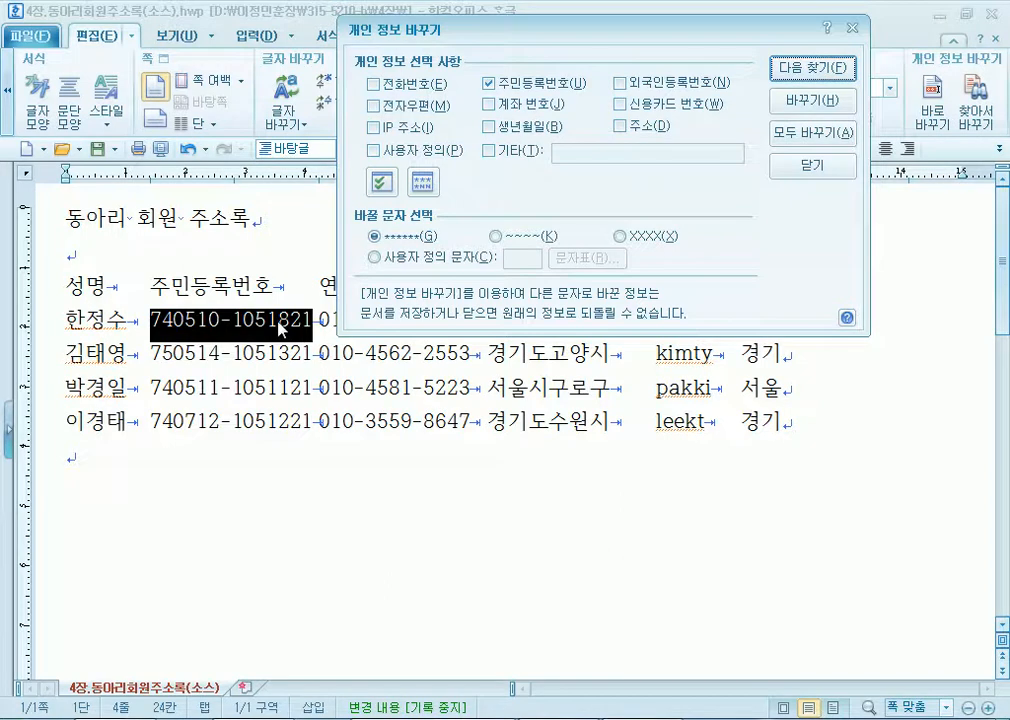
Replace the four members' 주민등록번호 entries one by one with asterisks and close 개인 정보 바꾸기.
left_click(789, 102)
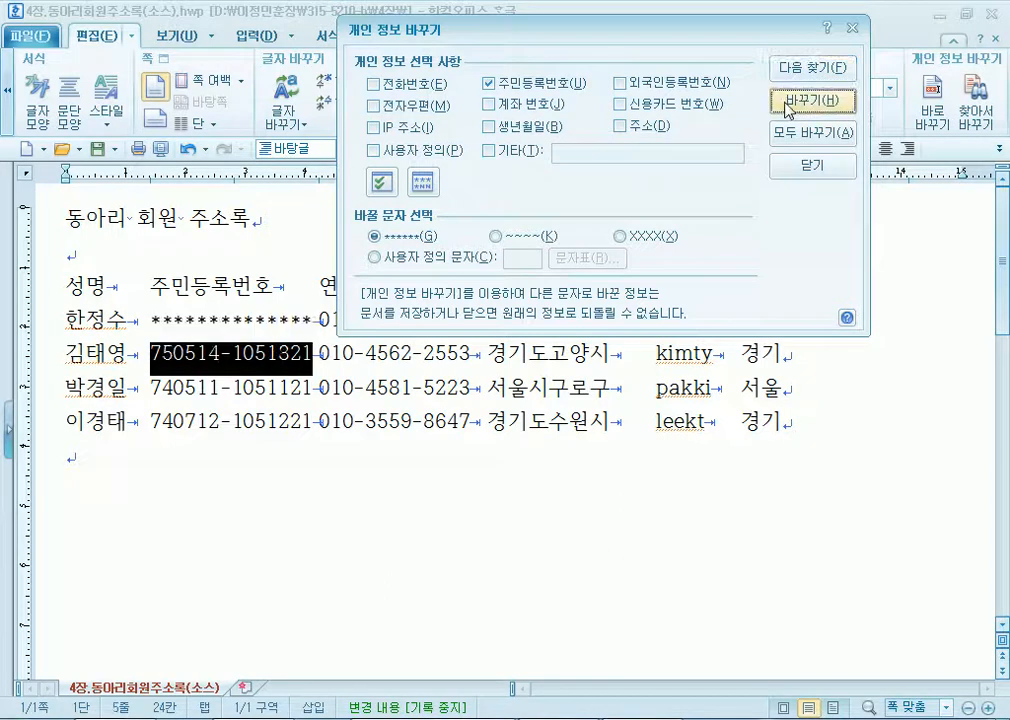
left_click(789, 102)
left_click(789, 102)
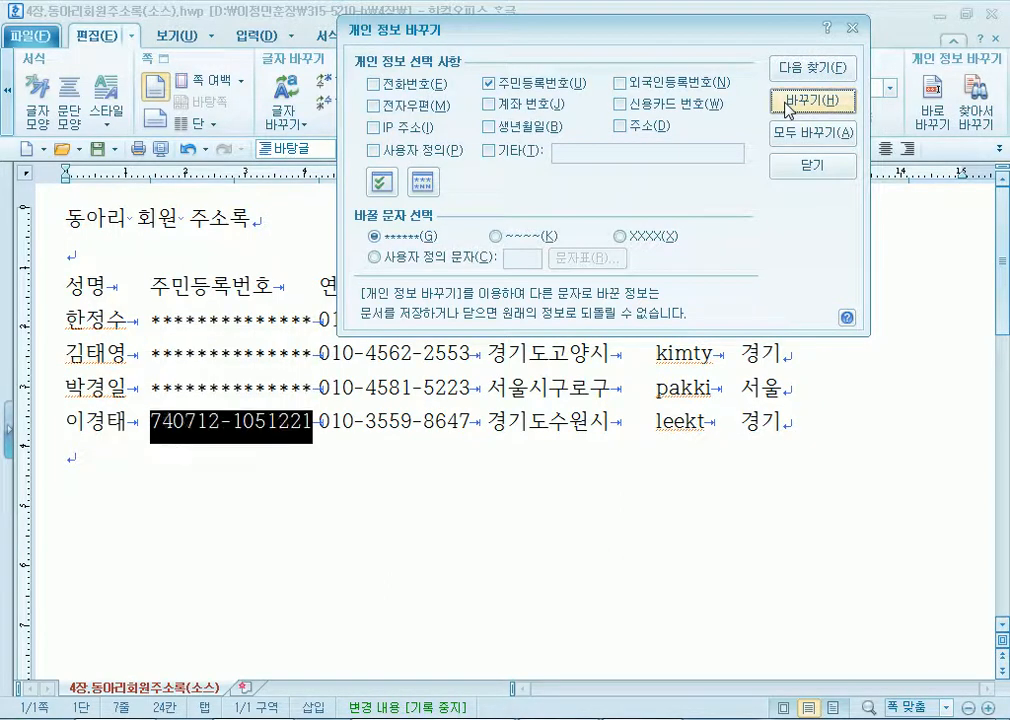
left_click(789, 102)
left_click(548, 212)
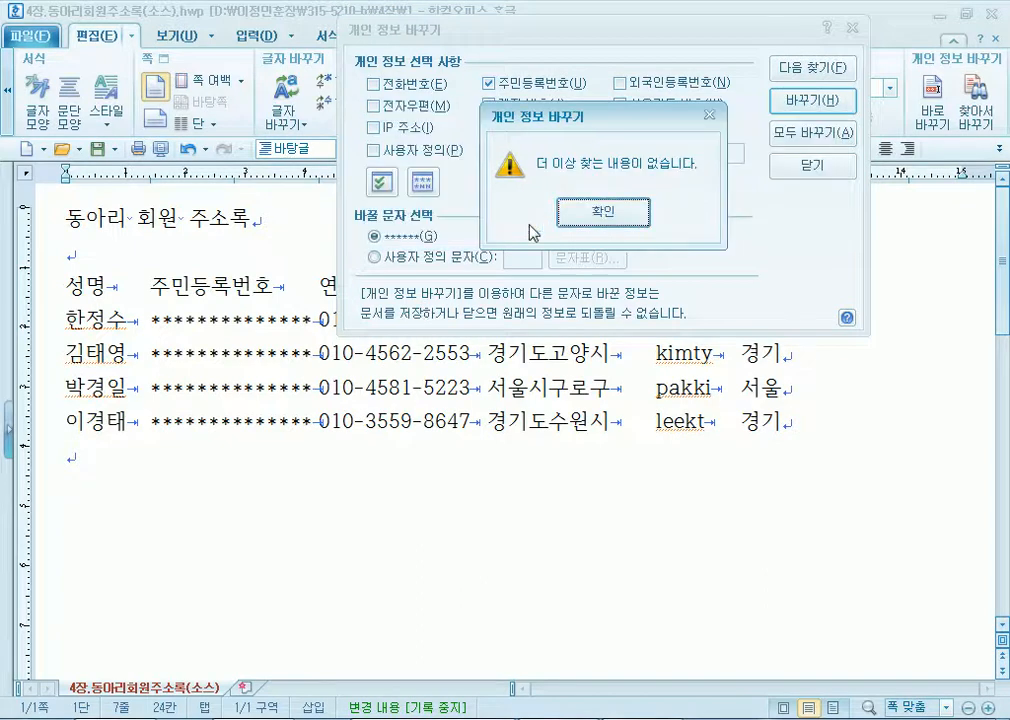
left_click(565, 214)
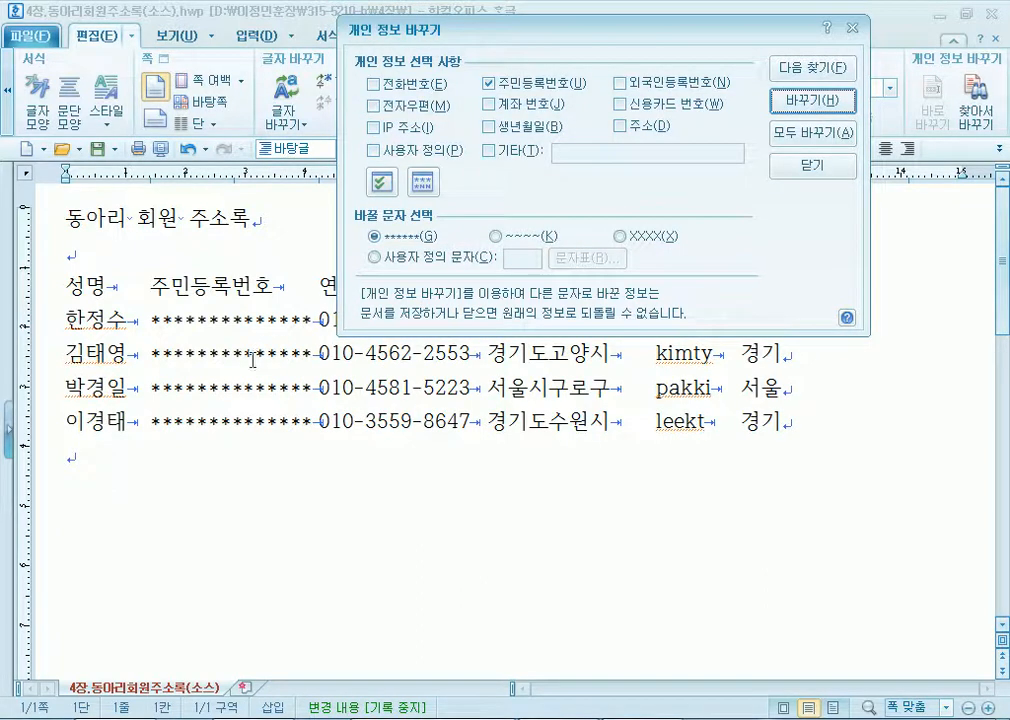
key("Escape")
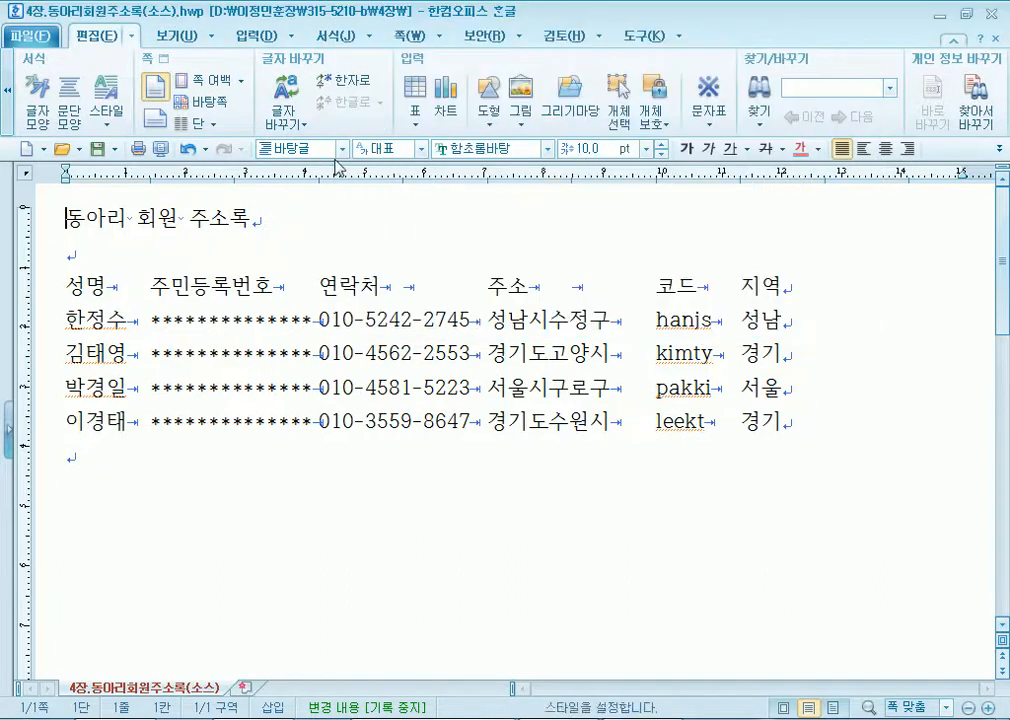
Undo the four 주민등록번호 replacements.
left_click(184, 150)
left_click(184, 150)
left_click(184, 150)
left_click(184, 150)
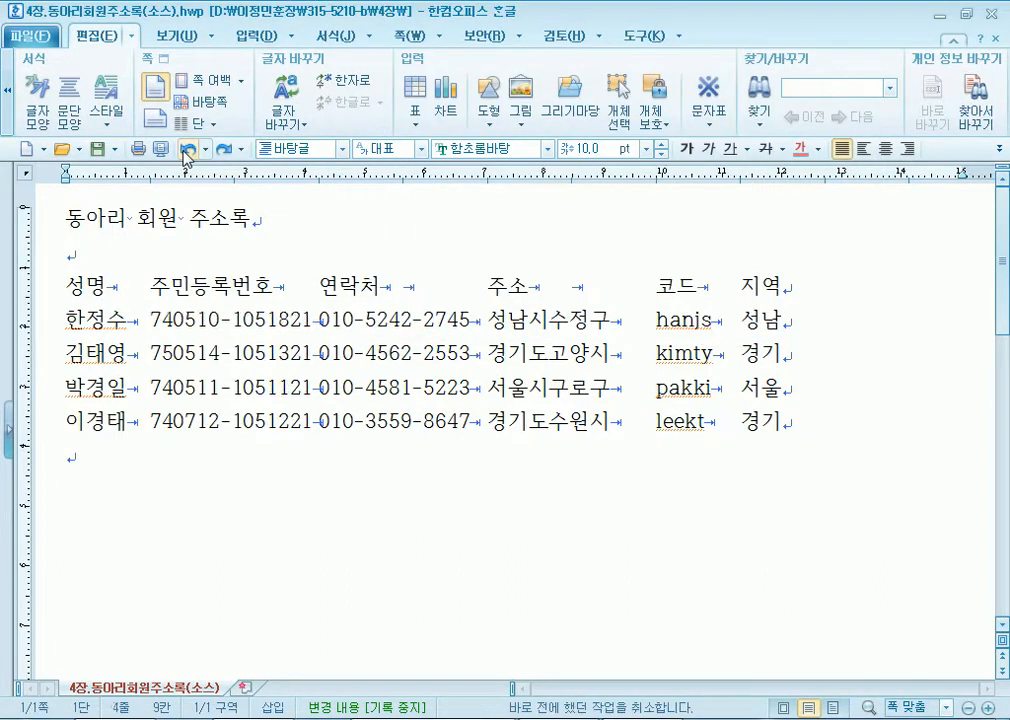
Reopen 개인 정보 바꾸기 from the blank line under the title and select only 전화번호 as the personal information to replace.
left_click(198, 259)
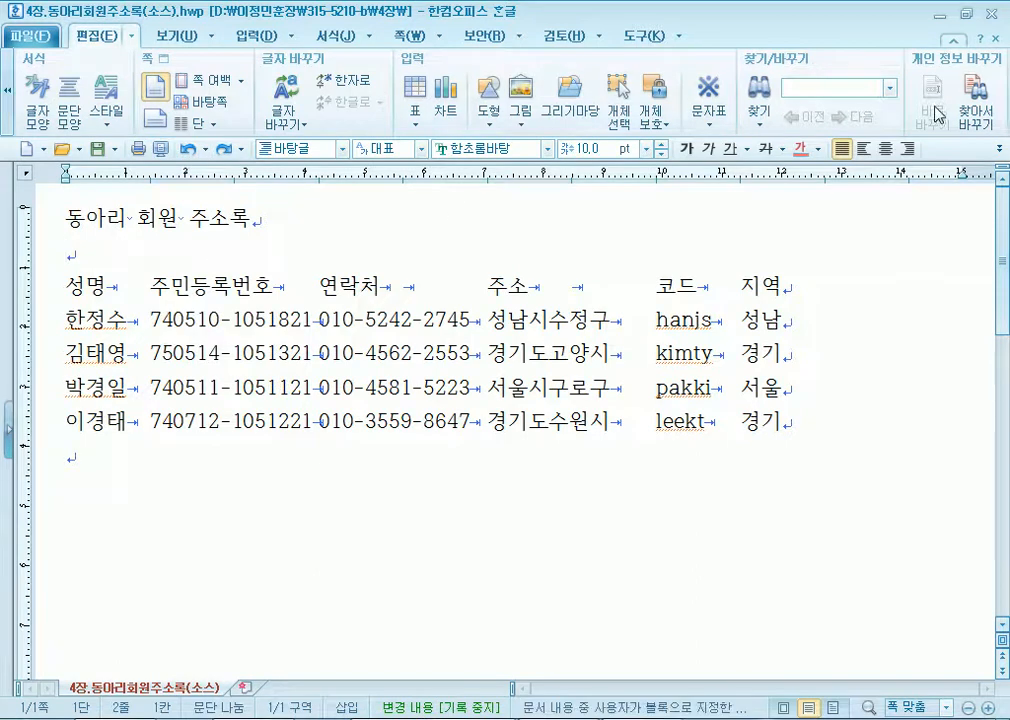
left_click(977, 104)
left_click_drag(577, 216, 706, 142)
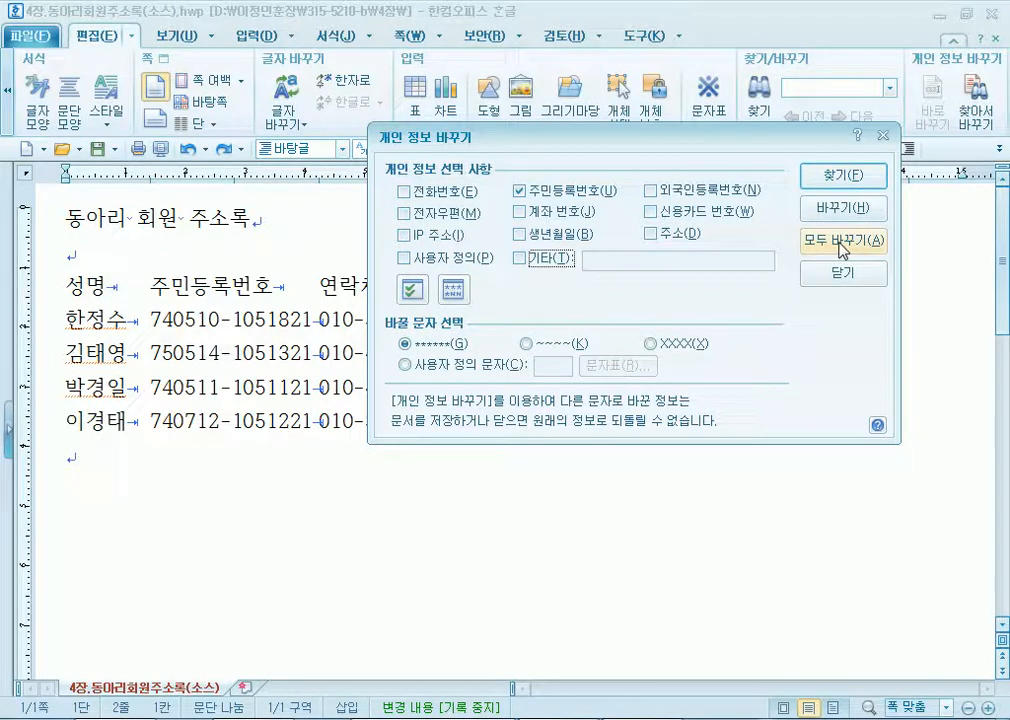
left_click(519, 190)
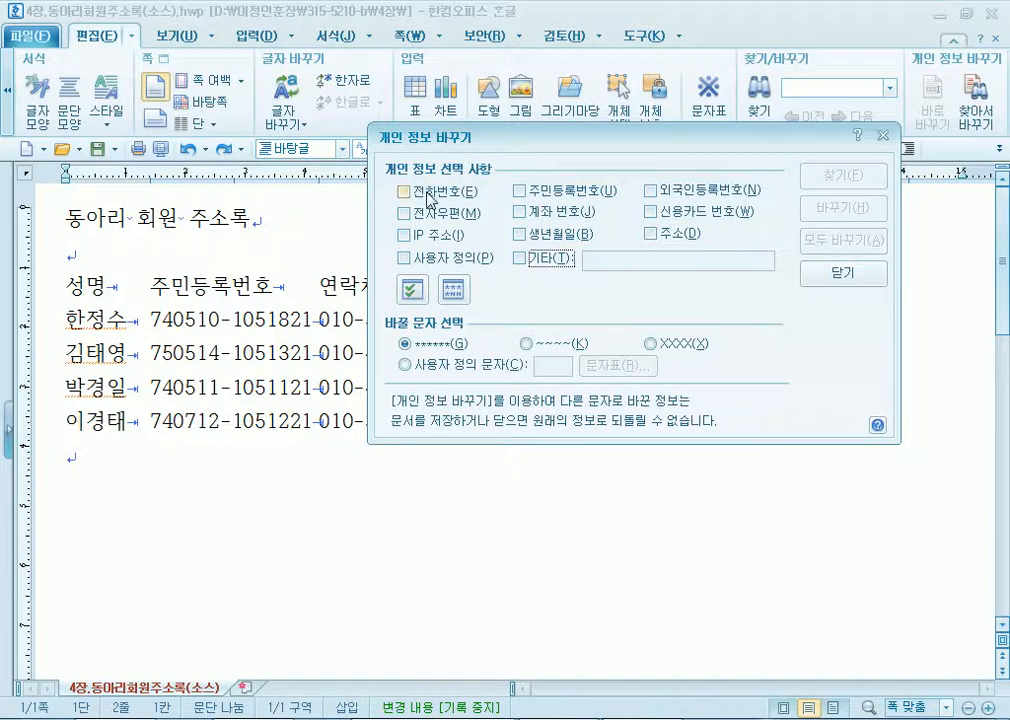
left_click(405, 192)
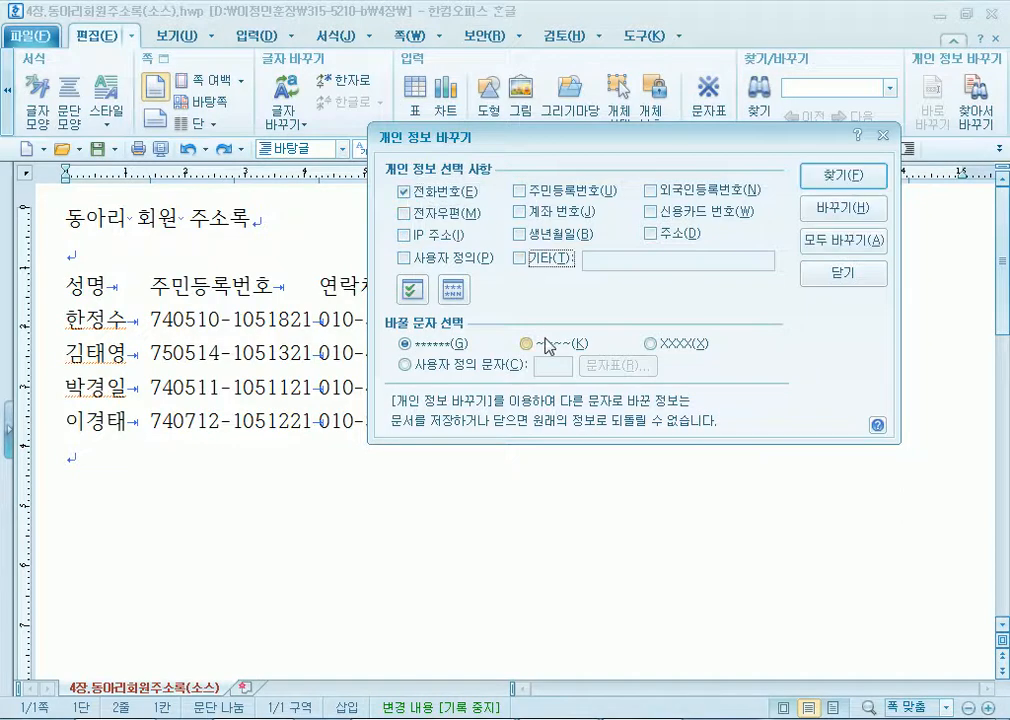
Find the phone numbers in the 연락처 column one after another, continuing the search from the document's beginning.
left_click(842, 190)
left_click_drag(701, 167, 632, 396)
left_click(768, 427)
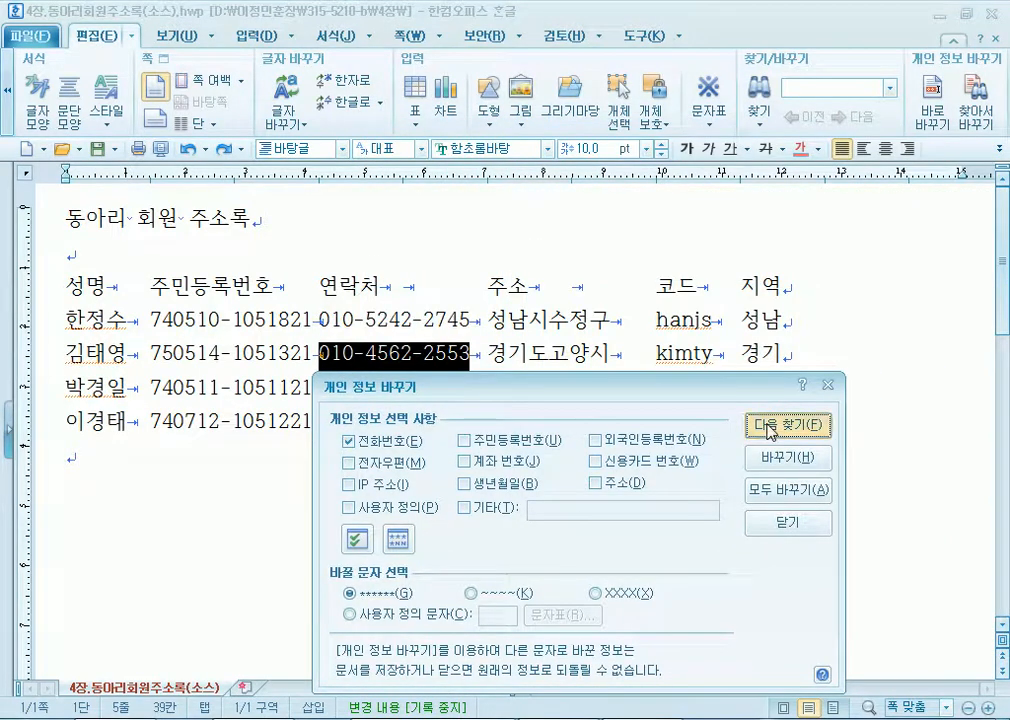
left_click(768, 427)
left_click(768, 427)
left_click_drag(515, 385, 622, 40)
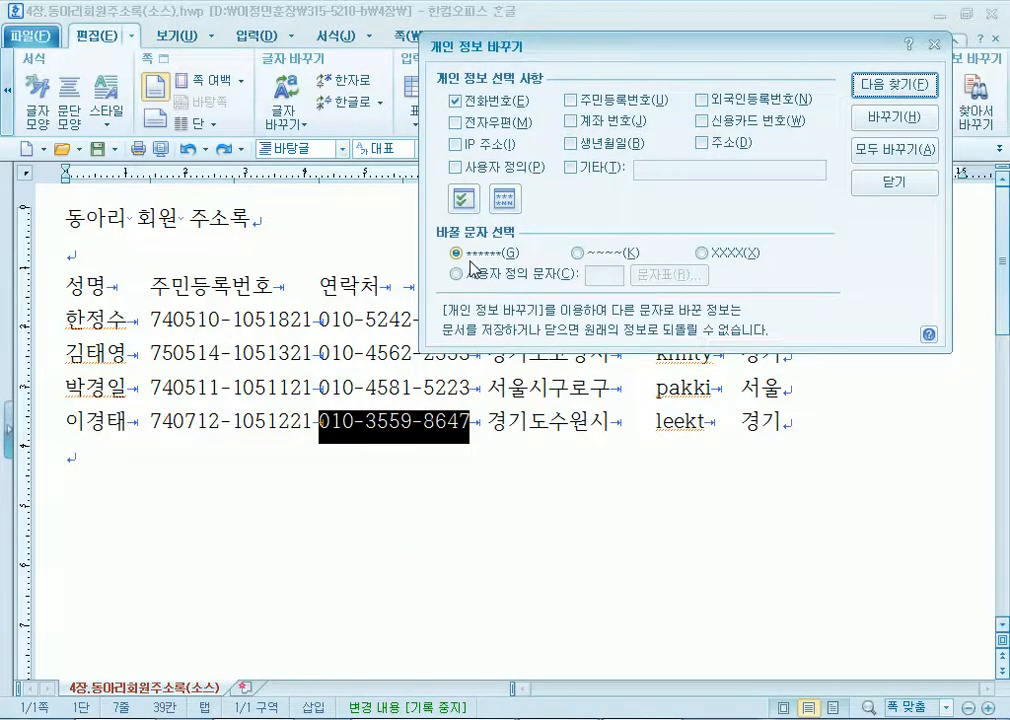
left_click(900, 85)
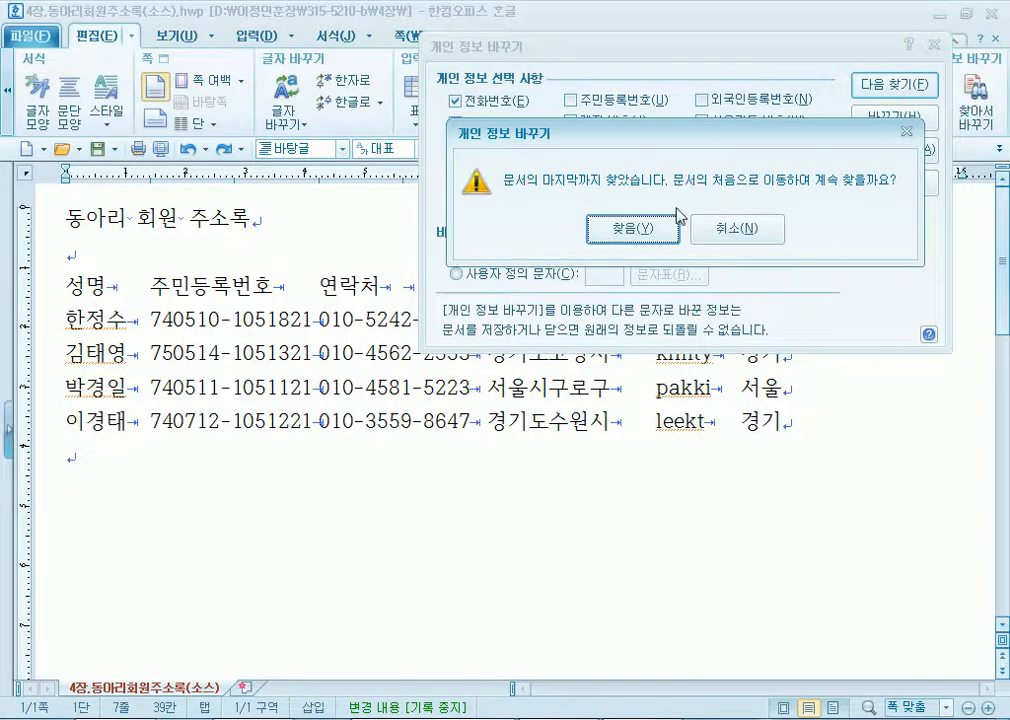
left_click(633, 228)
left_click(660, 228)
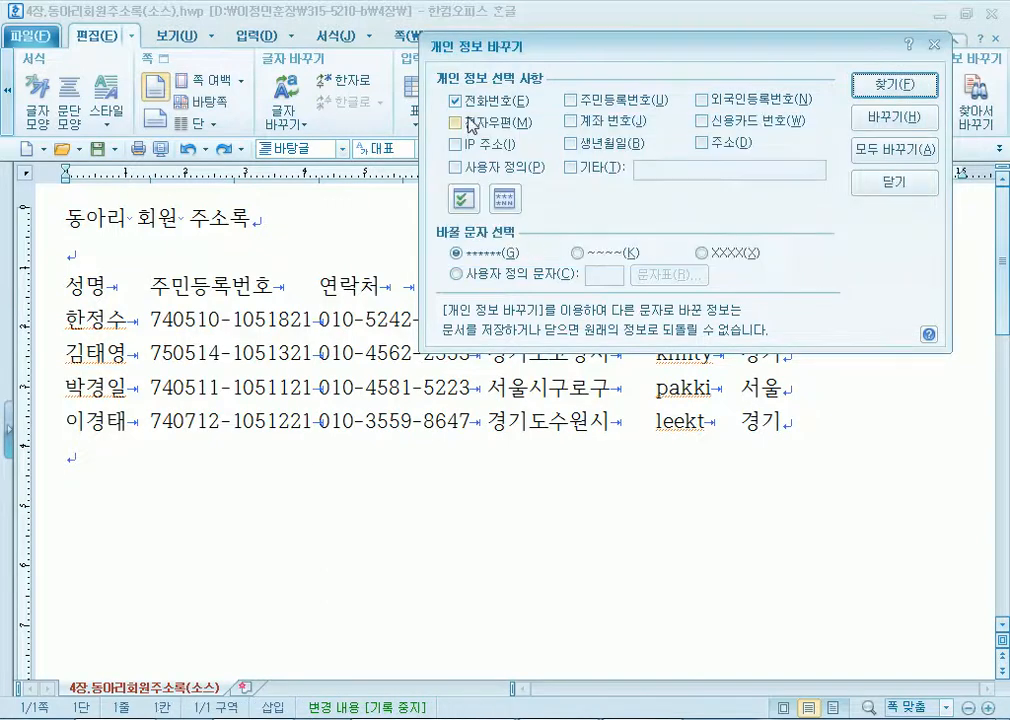
Replace the four members' phone numbers one by one using XXXX as the replacement characters and close 개인 정보 바꾸기.
left_click(718, 254)
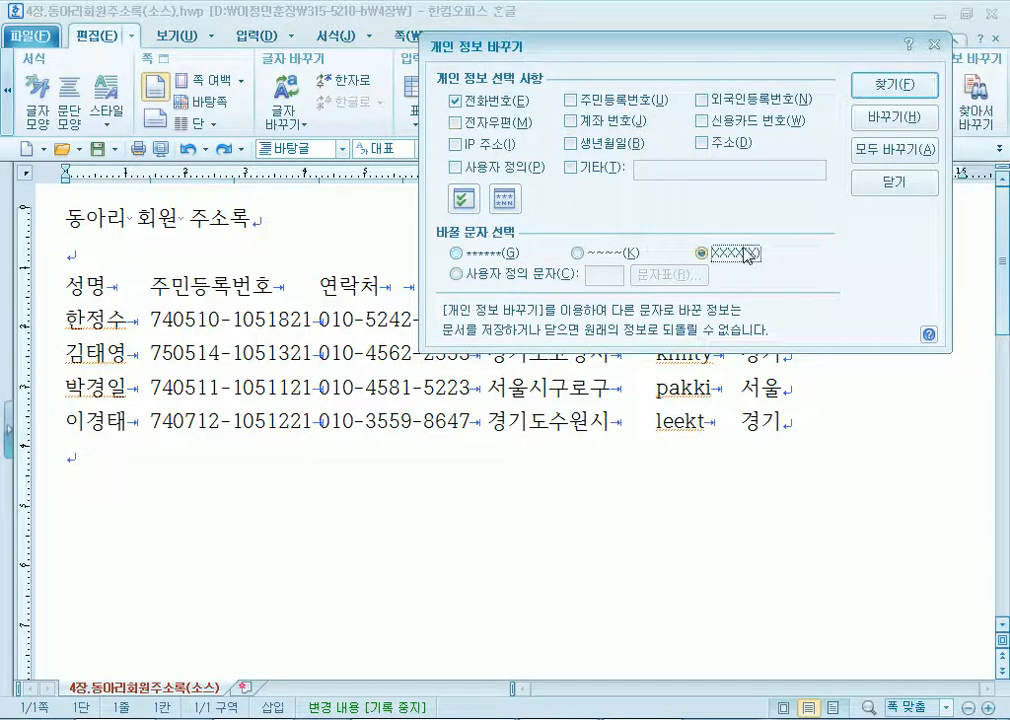
left_click(881, 88)
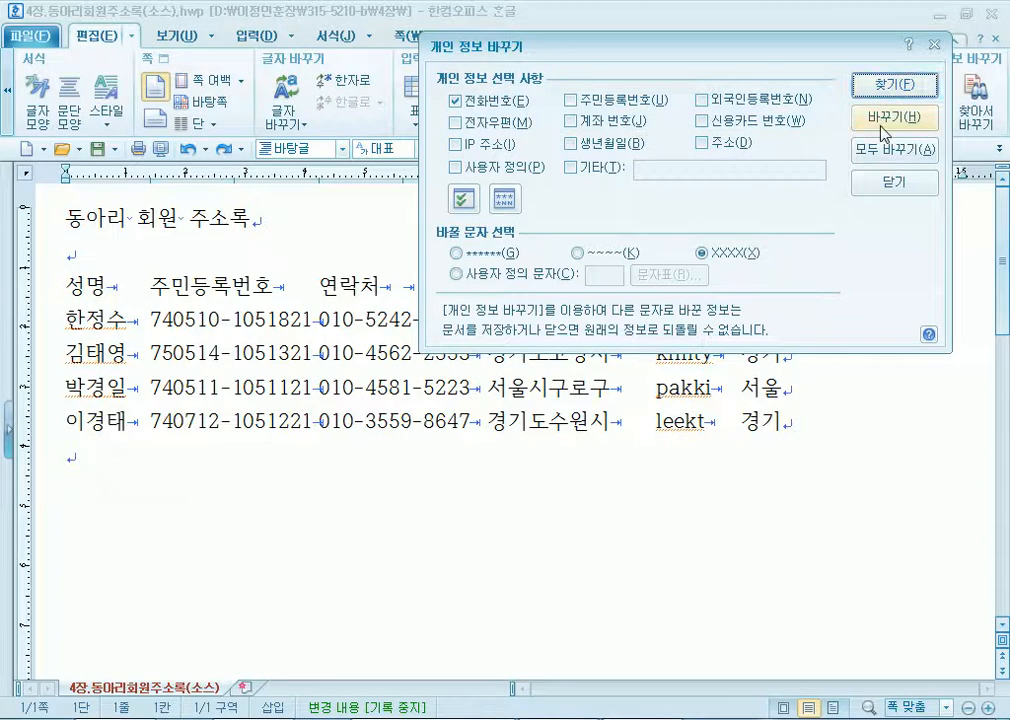
left_click(883, 120)
left_click(883, 120)
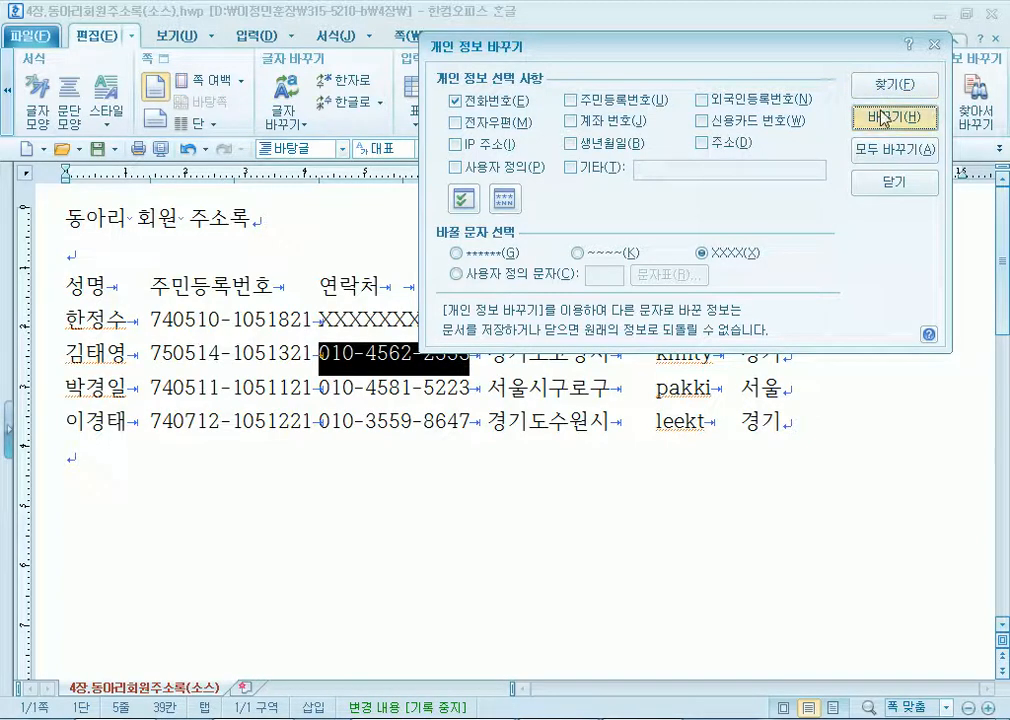
left_click(883, 118)
left_click(883, 118)
left_click(883, 118)
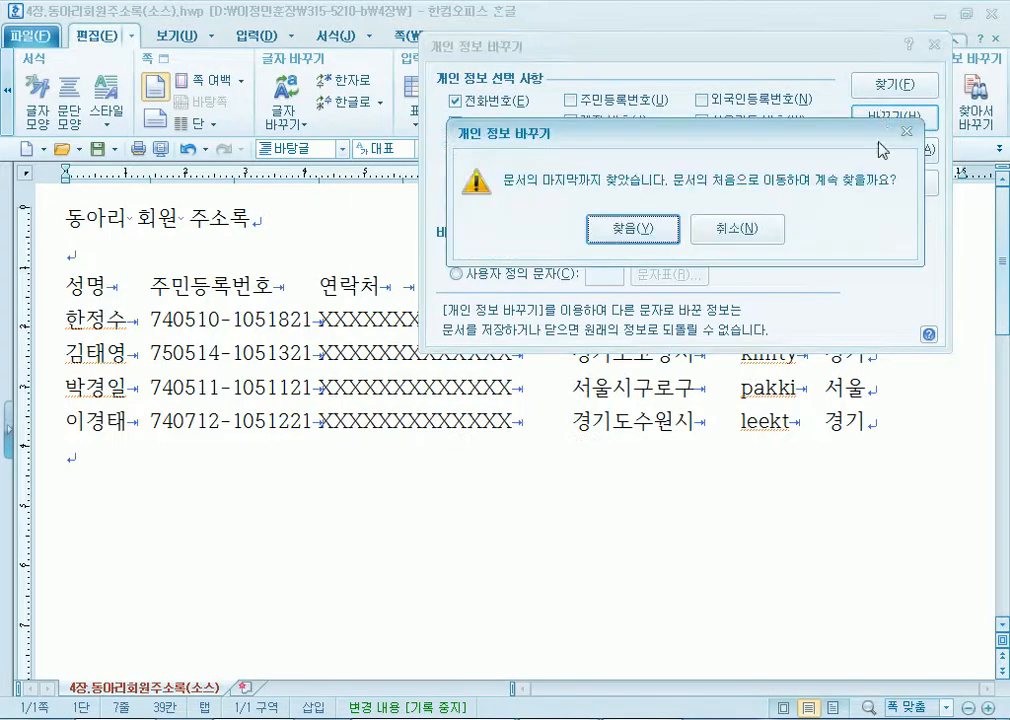
left_click(726, 228)
left_click(890, 180)
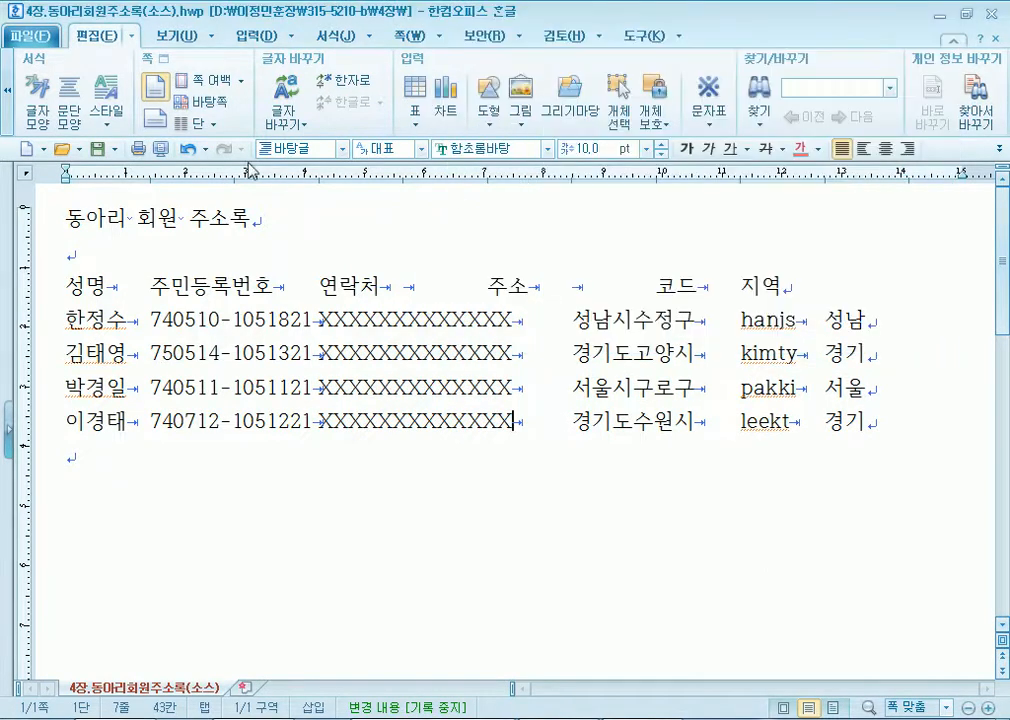
Undo the four phone number replacements in the 연락처 column.
left_click(190, 147)
left_click(190, 147)
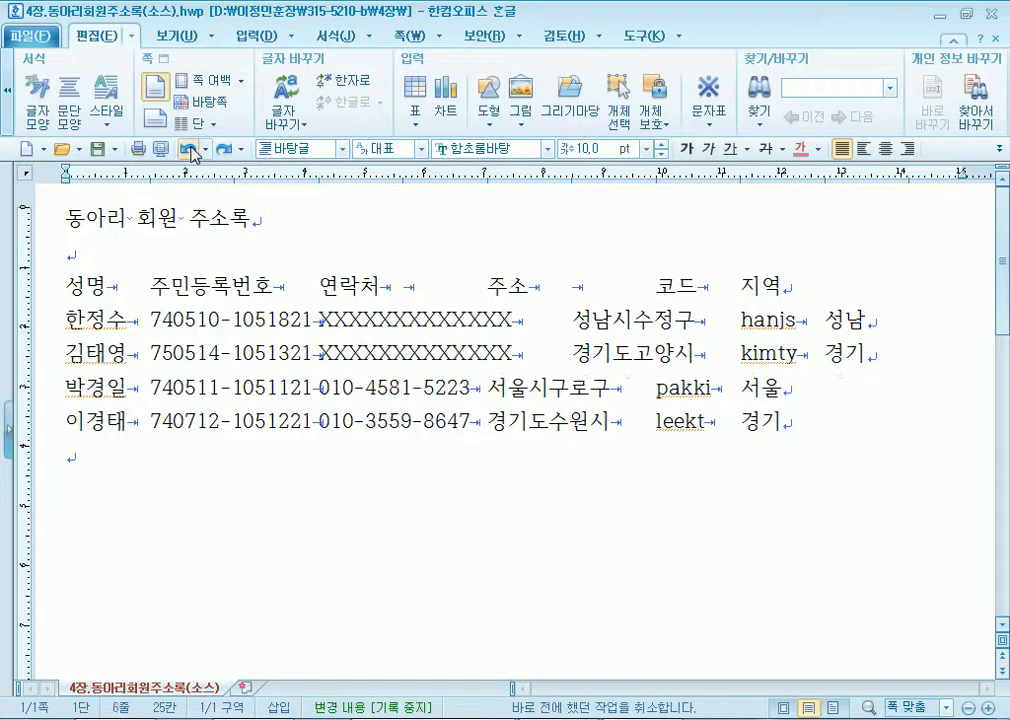
left_click(190, 147)
left_click(190, 147)
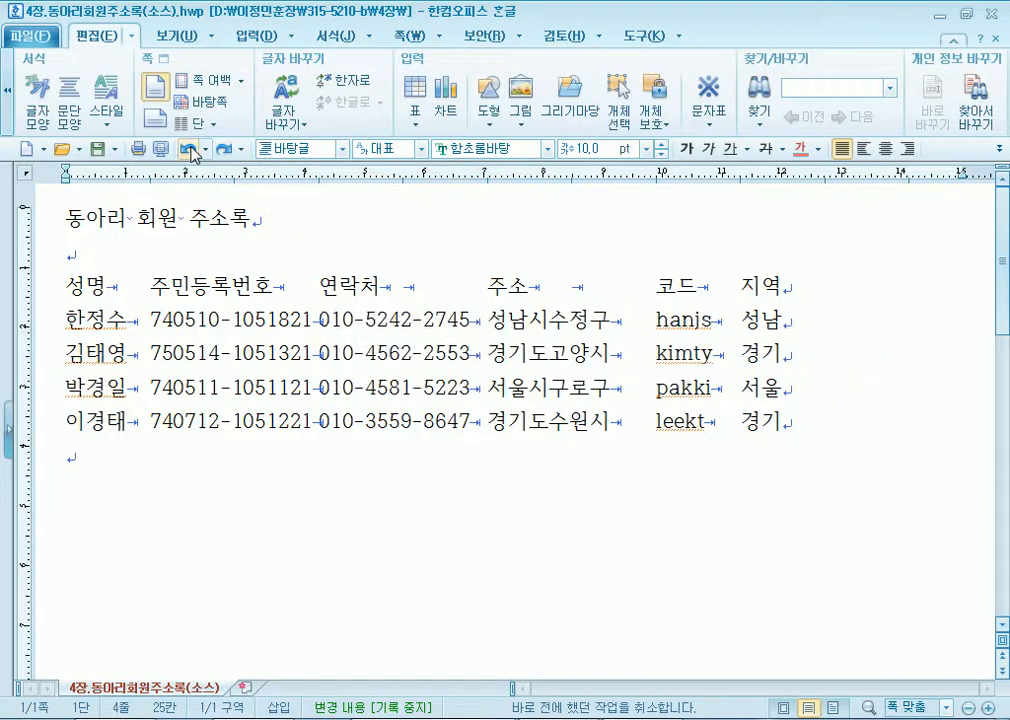
Reopen 개인 정보 바꾸기, add 외국인등록번호 to the selected 전화번호 and find matching entries in the list.
left_click(975, 108)
left_click_drag(537, 225, 635, 113)
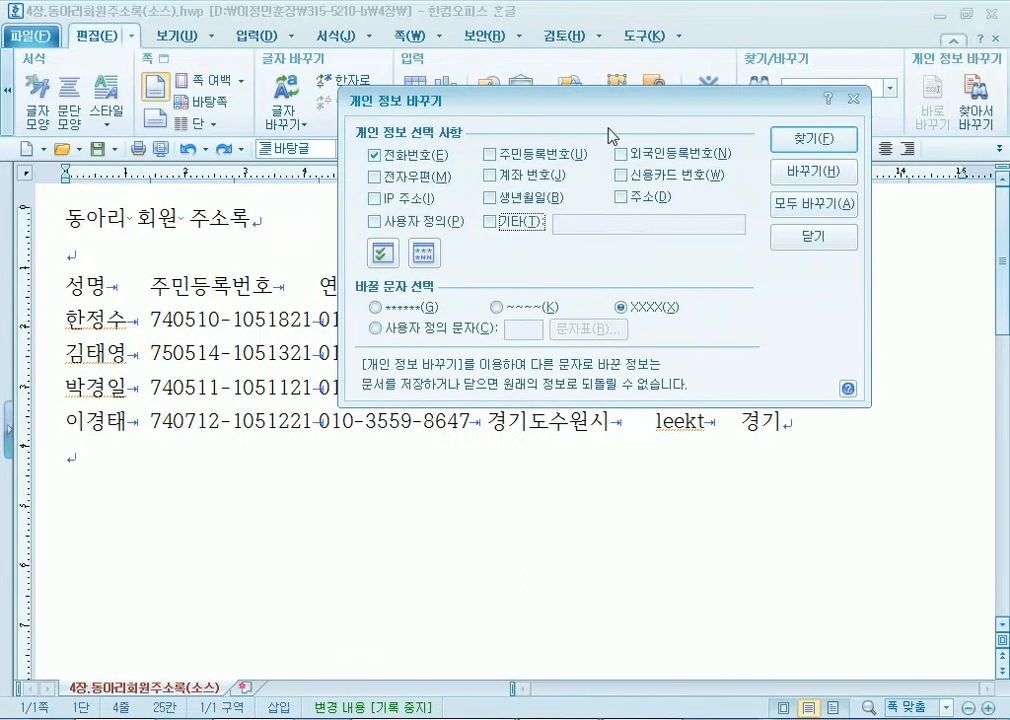
left_click(620, 154)
left_click(832, 140)
left_click(810, 139)
left_click_drag(676, 100, 736, 433)
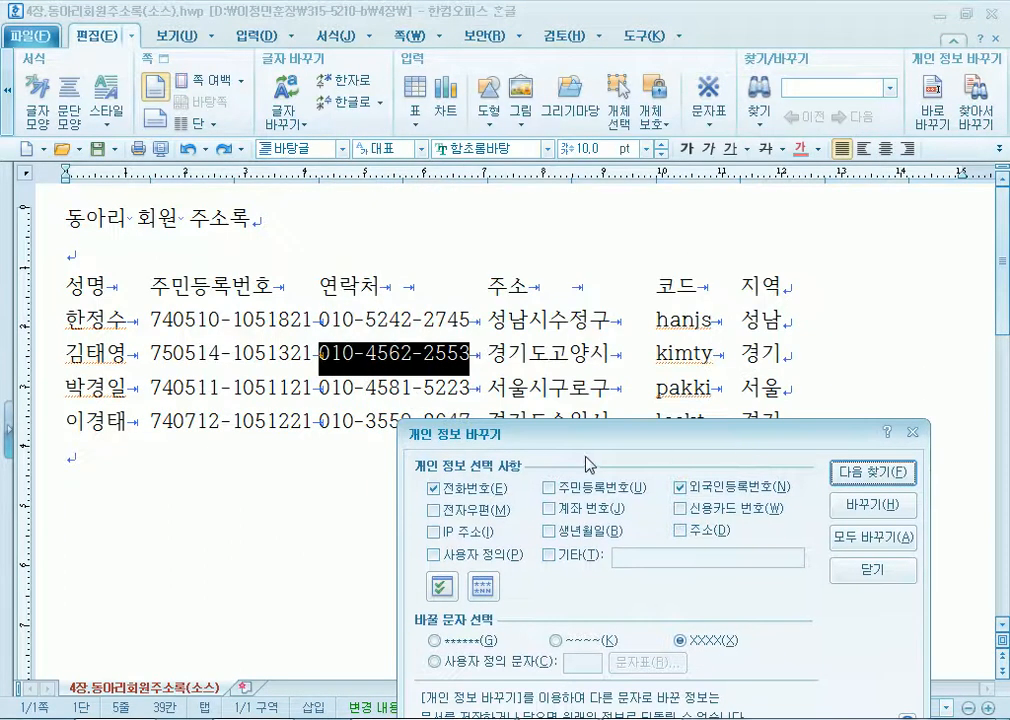
left_click_drag(586, 440, 624, 408)
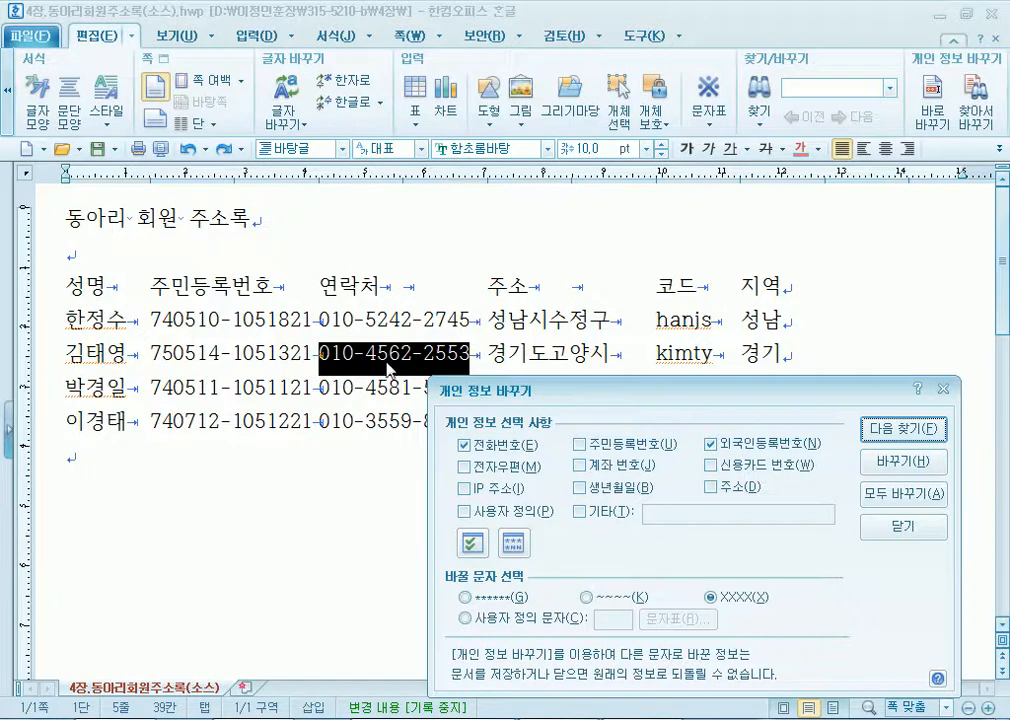
left_click_drag(638, 392, 651, 93)
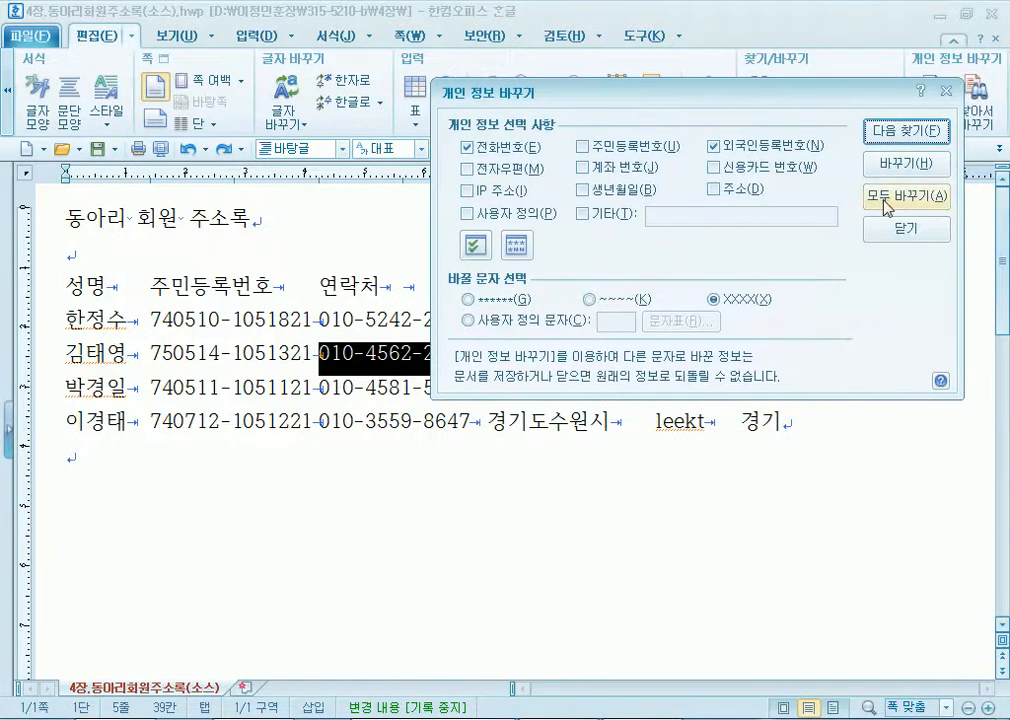
Replace all matching phone numbers in the document at once and undo that replacement.
left_click(886, 200)
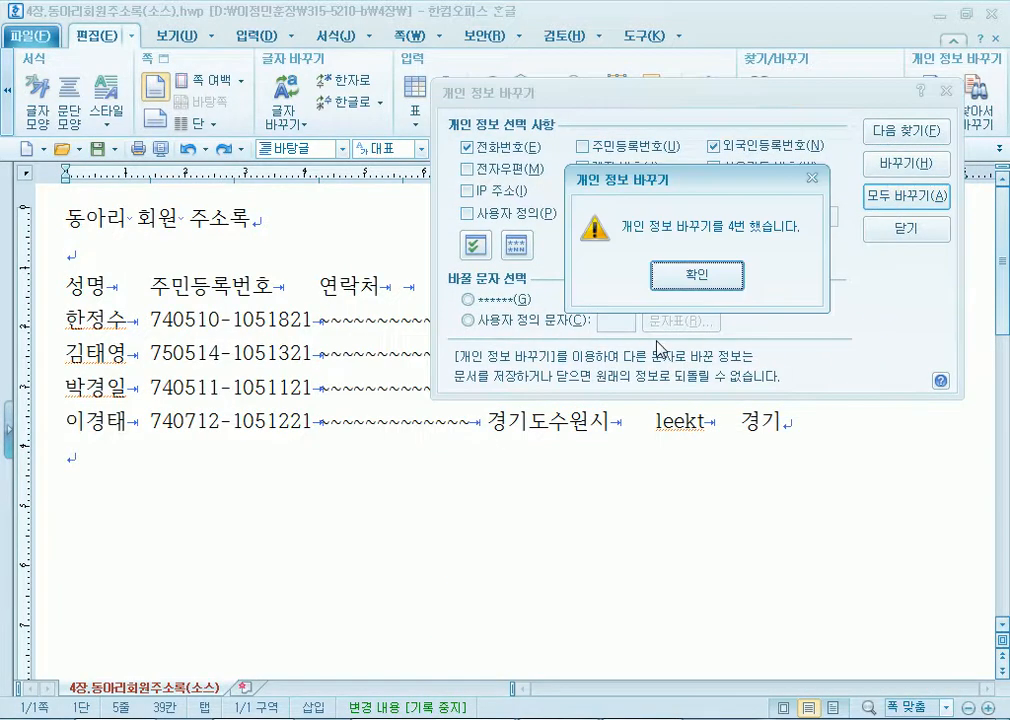
left_click(697, 276)
left_click(713, 299)
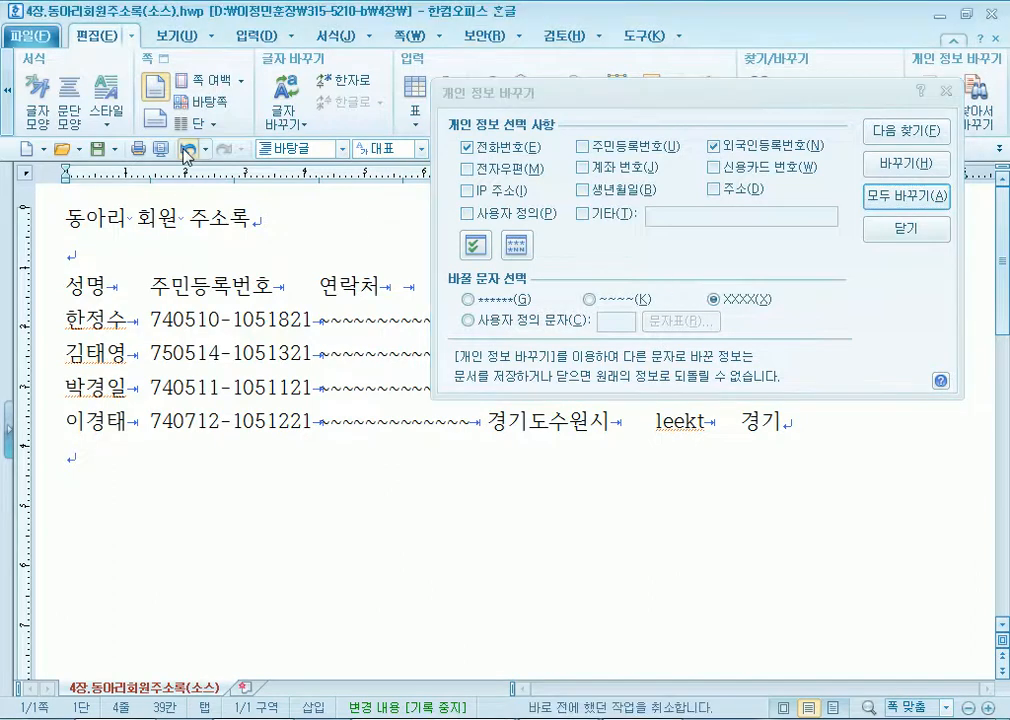
left_click(186, 150)
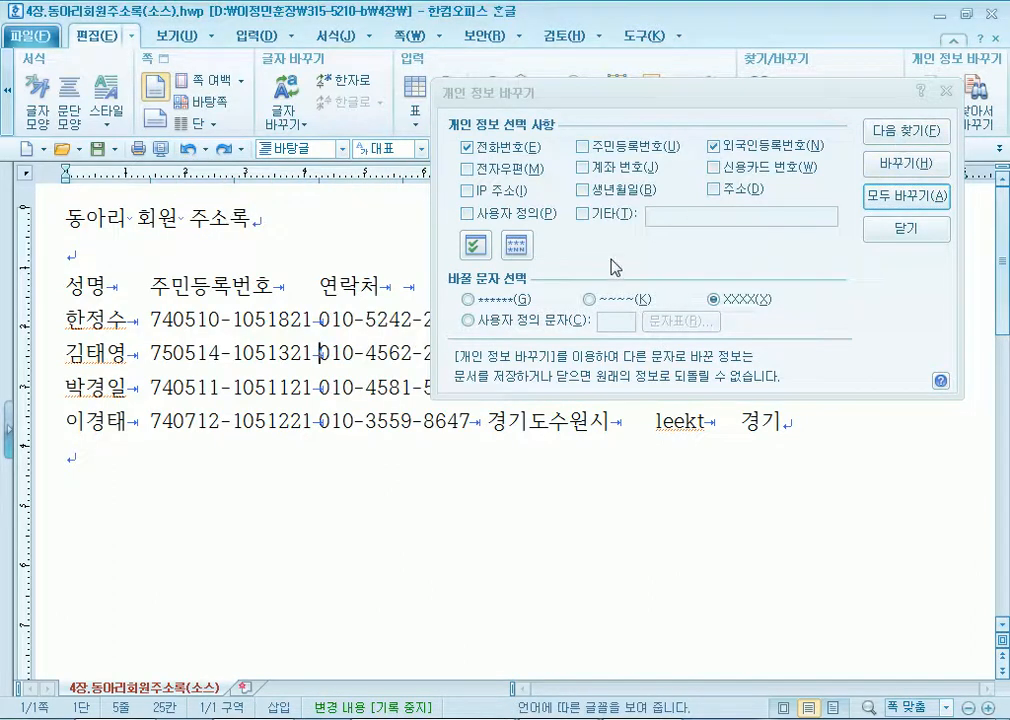
Clear 외국인등록번호 from the information to replace, switch 신용카드 번호 on and off, and close 개인 정보 바꾸기.
left_click(713, 168)
left_click(715, 148)
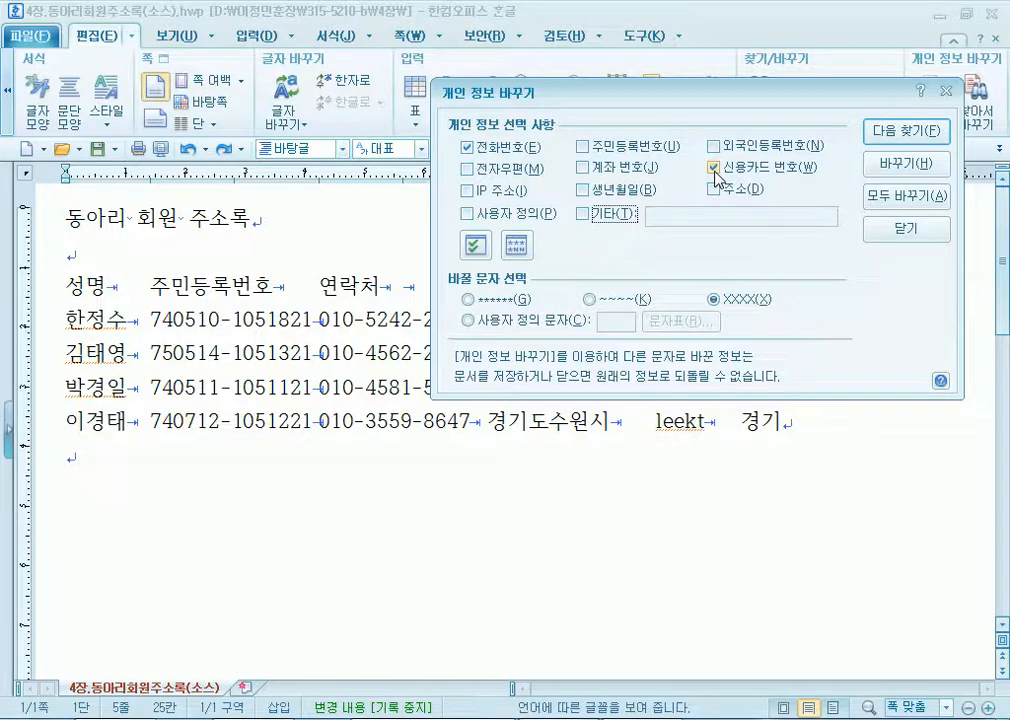
left_click(714, 168)
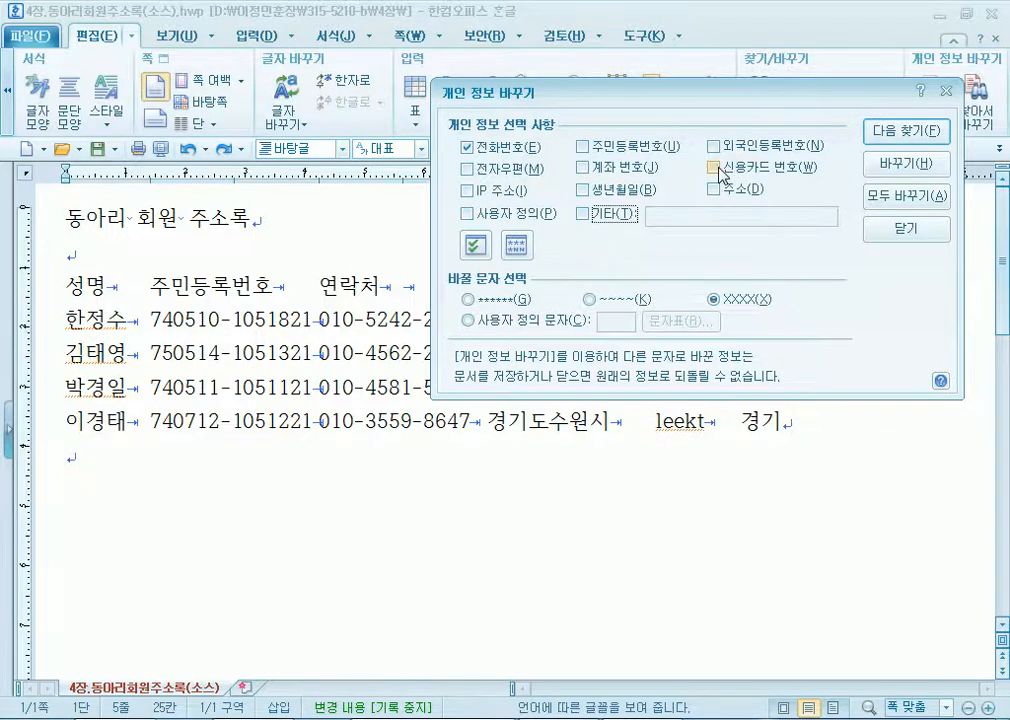
left_click(906, 228)
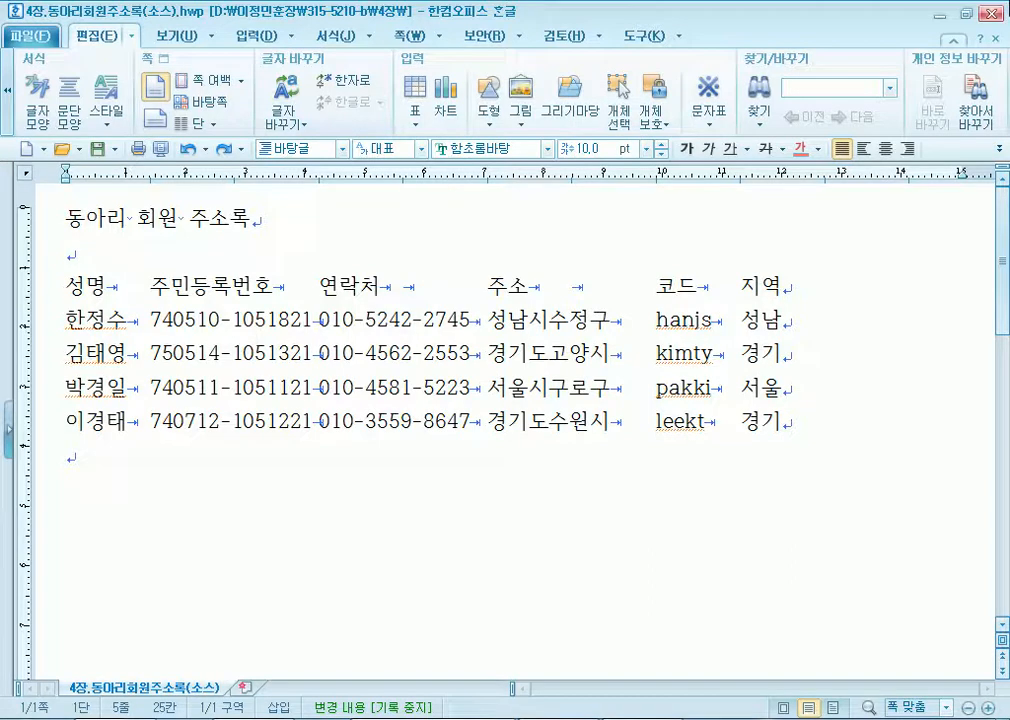
Place the cursor on the blank line under the title.
key("Up")
key("Up")
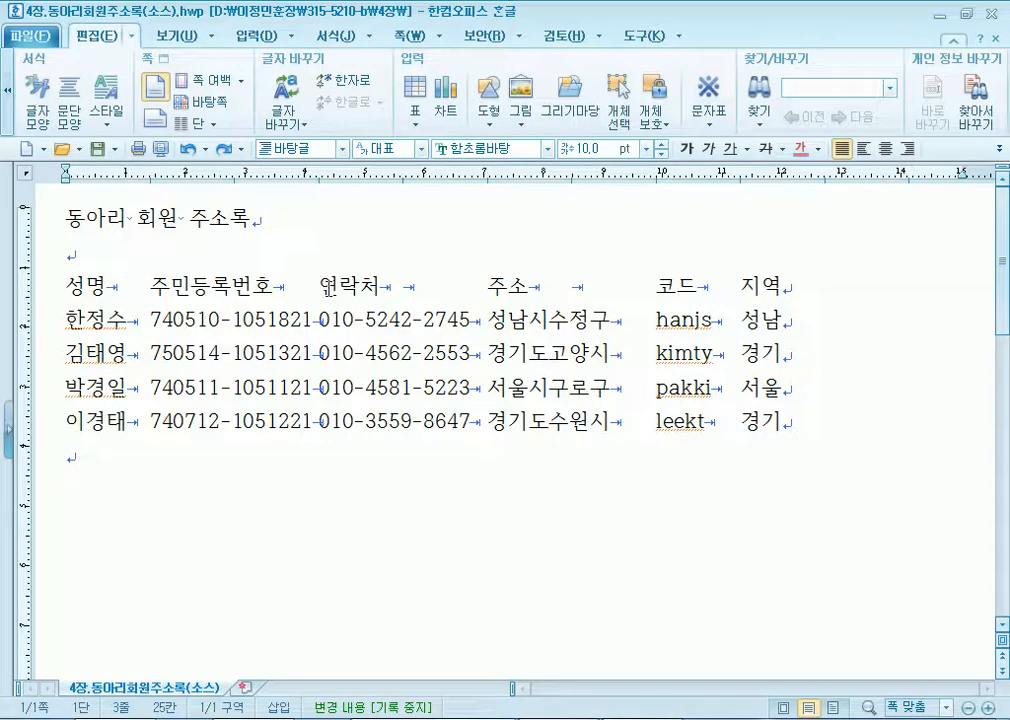
left_click(651, 320)
scroll(720, 340, "down", 1)
scroll(708, 337, "up", 1)
left_click(194, 243)
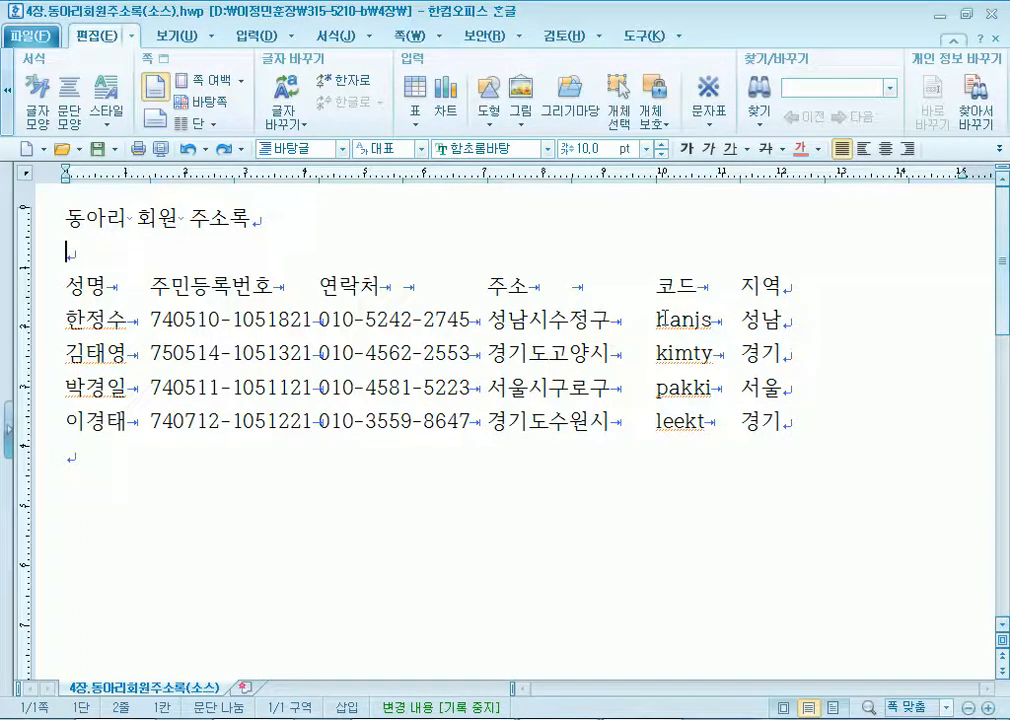
Check which 글자 바꾸기 conversions are available for a block of the 코드 column and for the whole text.
left_click(299, 128)
left_click(471, 320)
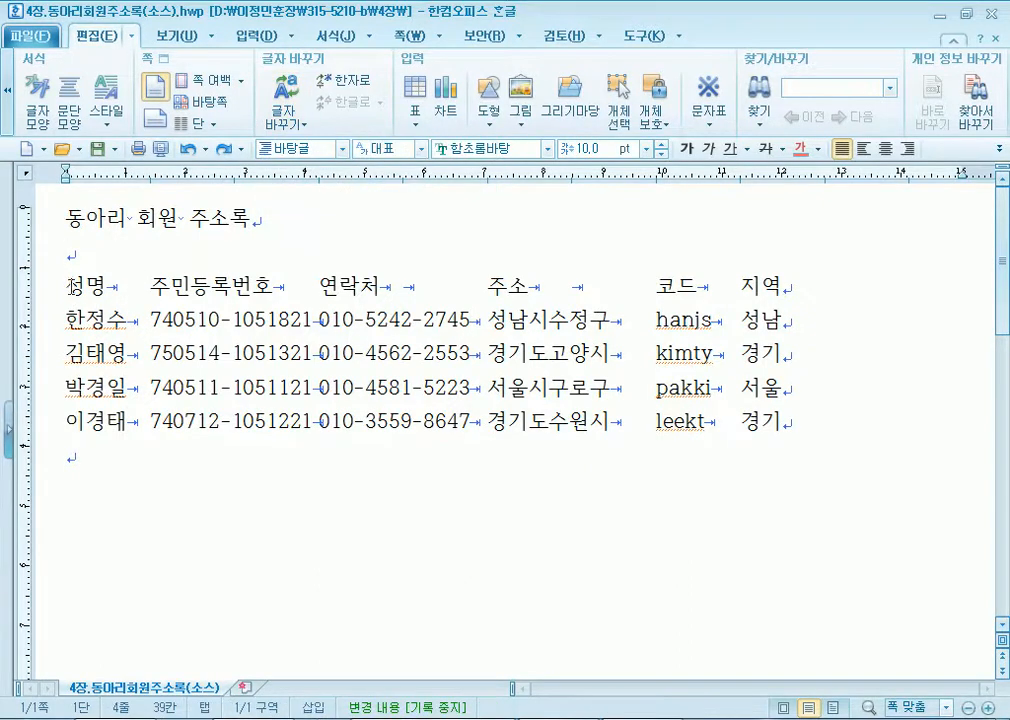
left_click_drag(656, 312, 730, 419)
left_click(295, 124)
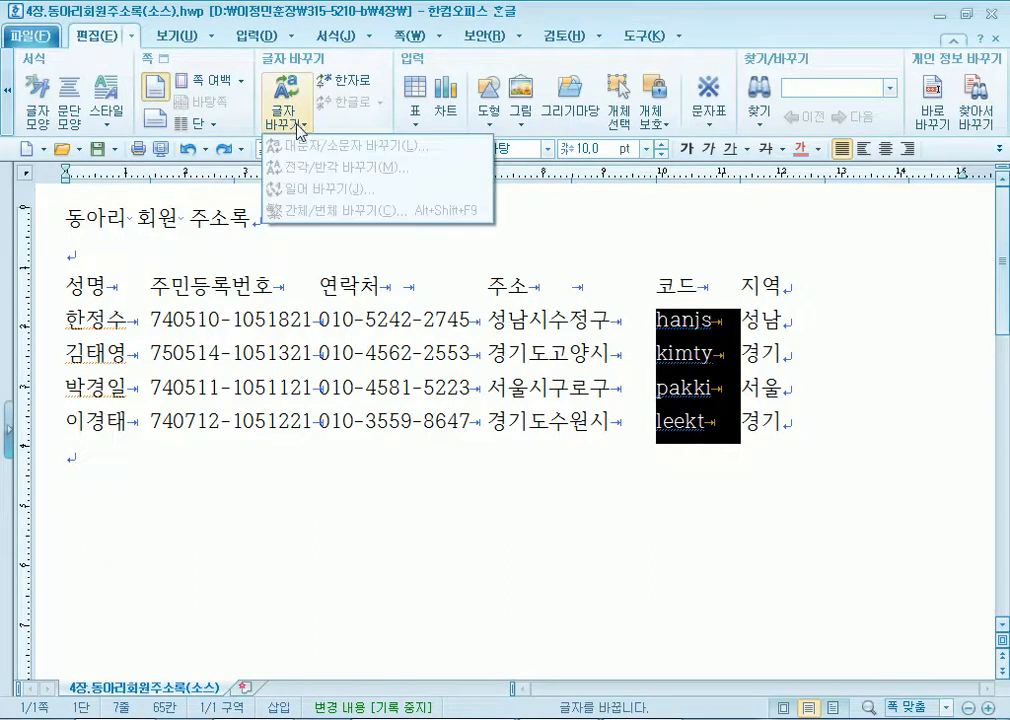
left_click(549, 387)
left_click(513, 350)
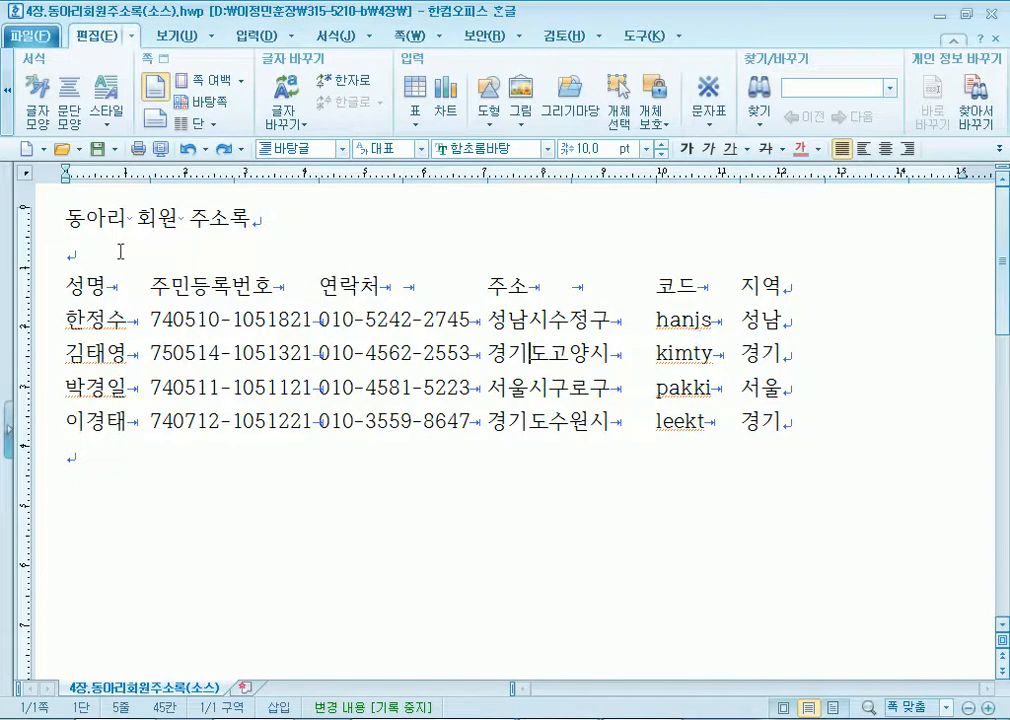
left_click_drag(32, 225, 117, 463)
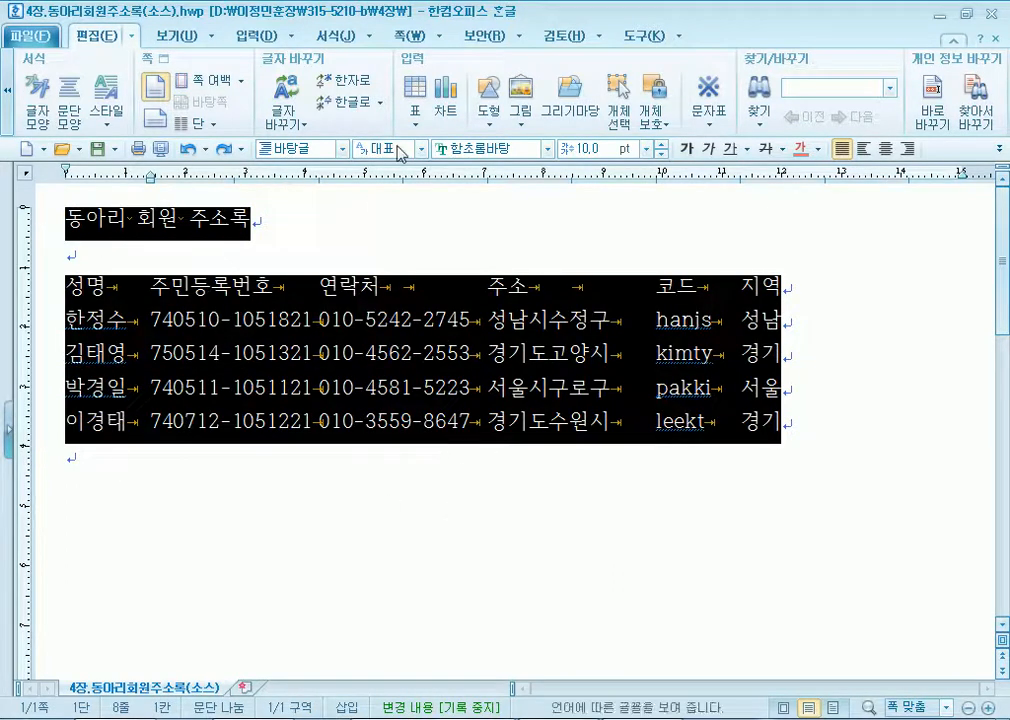
left_click(288, 120)
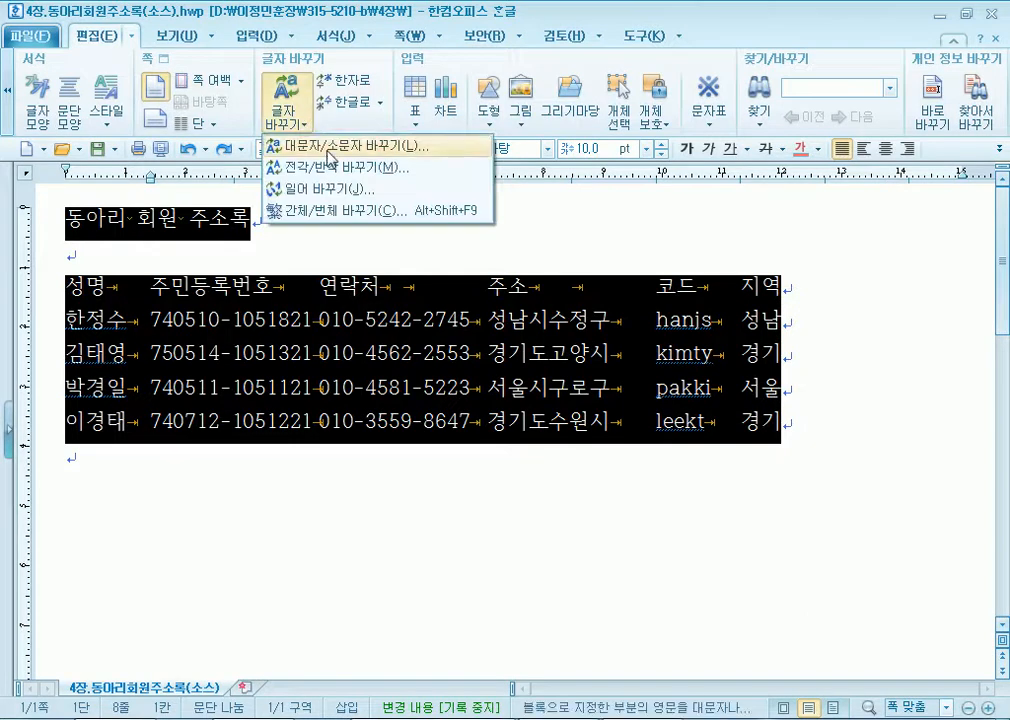
left_click(601, 256)
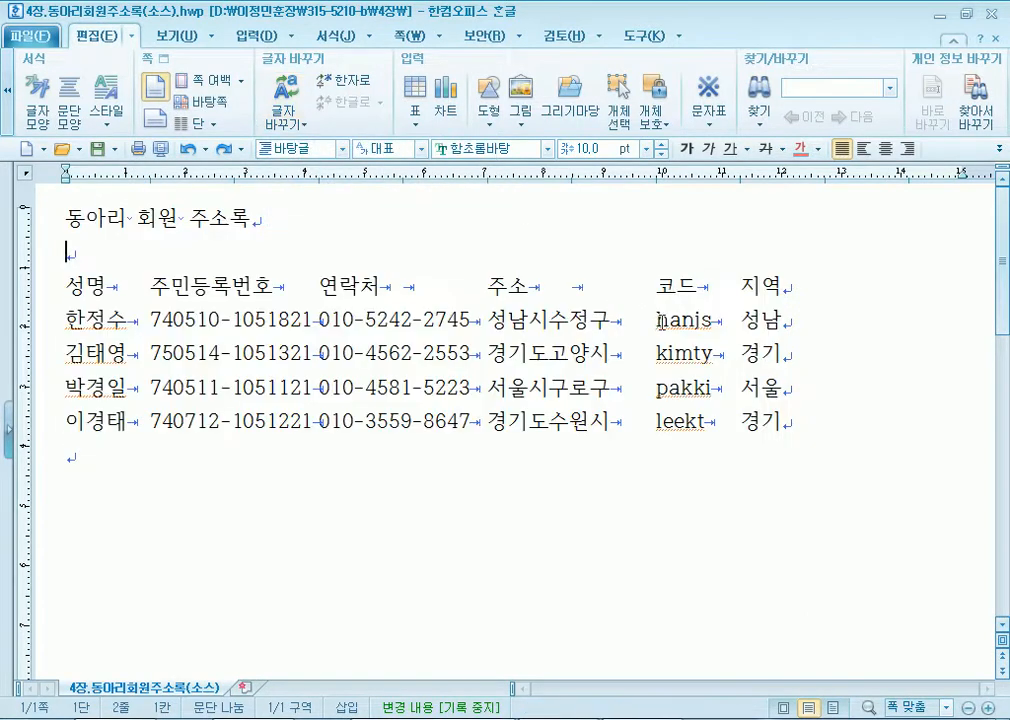
left_click_drag(658, 318, 740, 433)
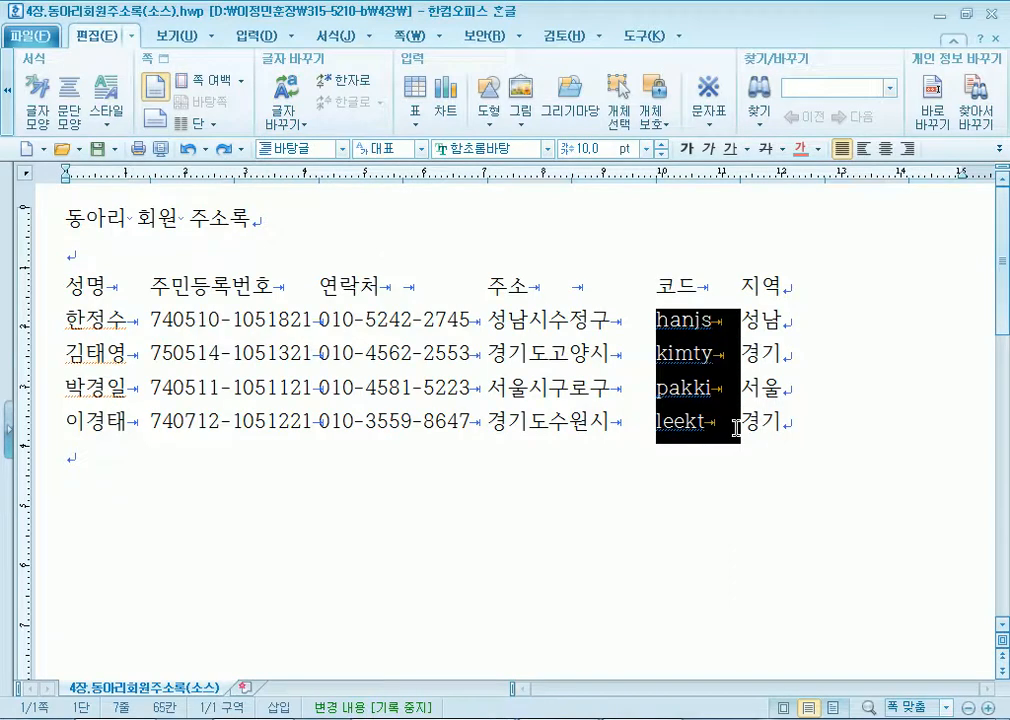
left_click(306, 130)
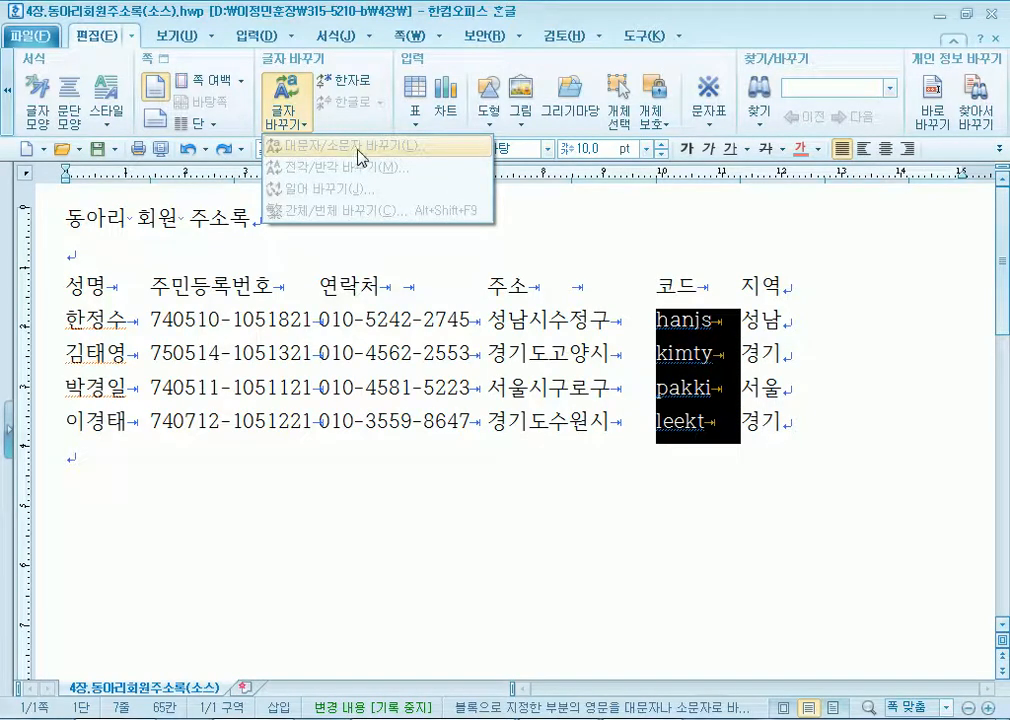
left_click(333, 318)
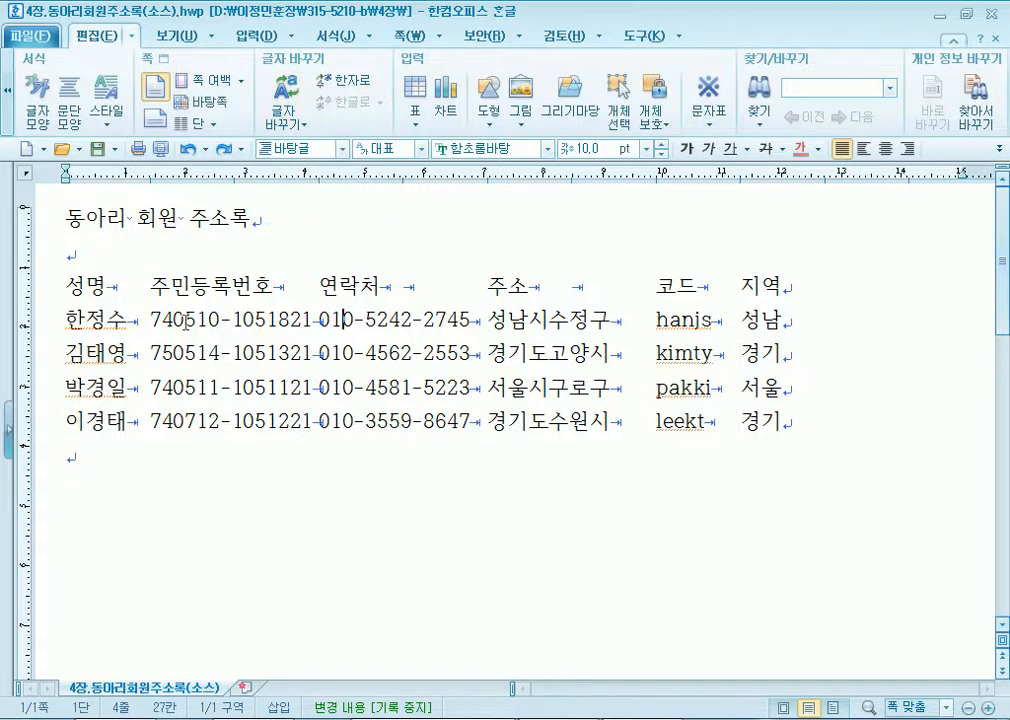
Select the list from the heading row through the last member row and convert its English letters with 모두 대문자로.
left_click_drag(57, 282, 711, 471)
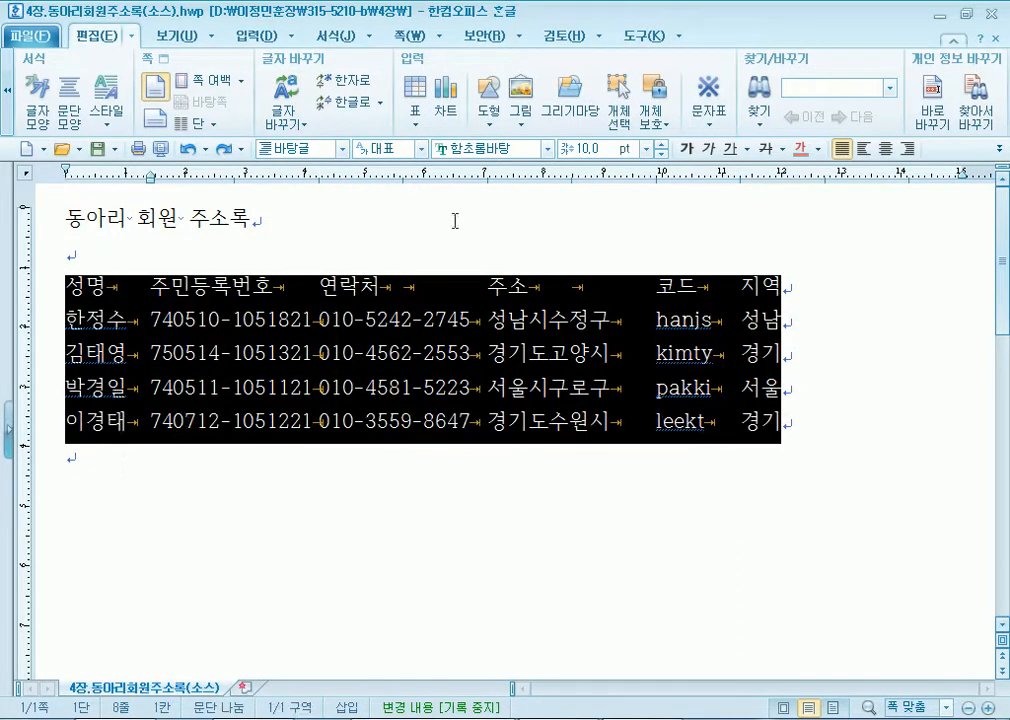
left_click(300, 123)
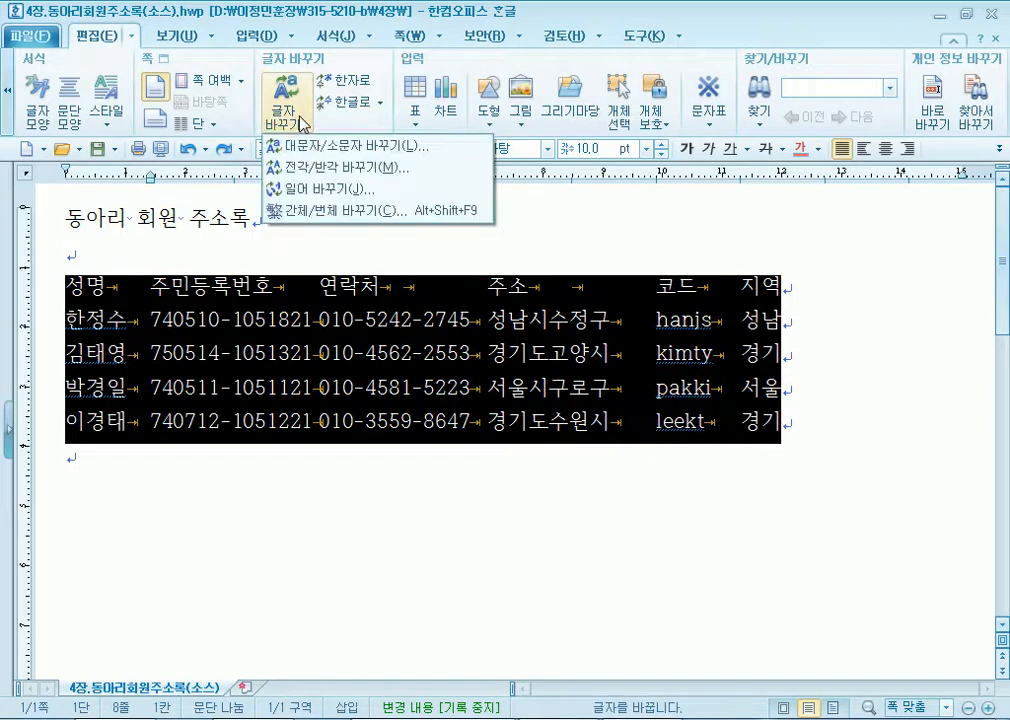
left_click(328, 160)
left_click_drag(489, 270, 285, 101)
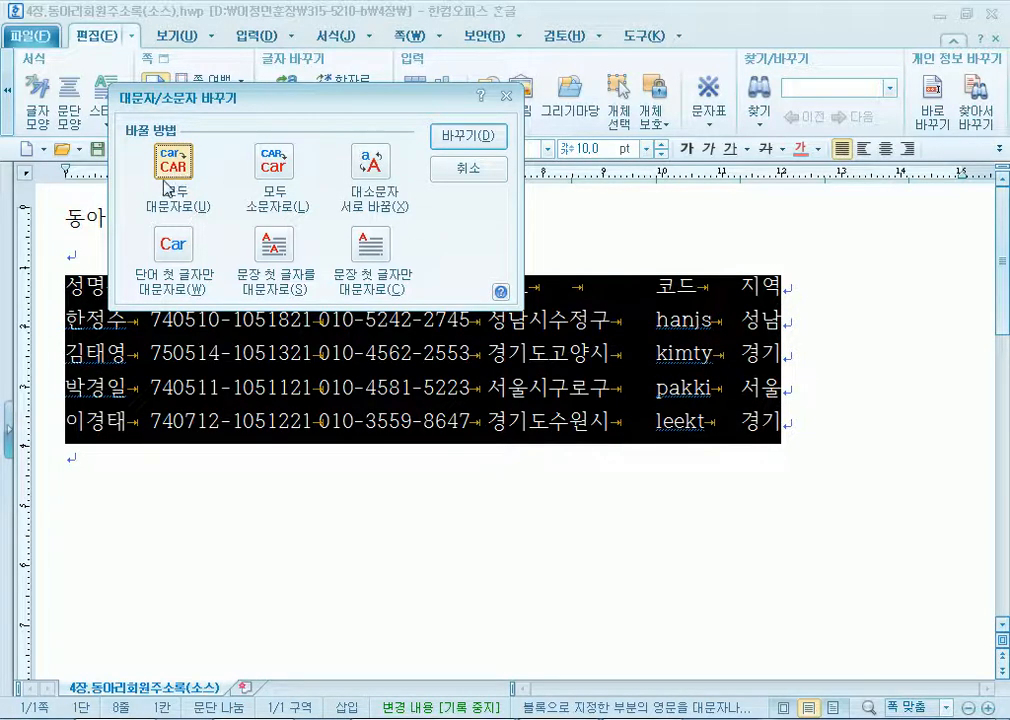
left_click(455, 135)
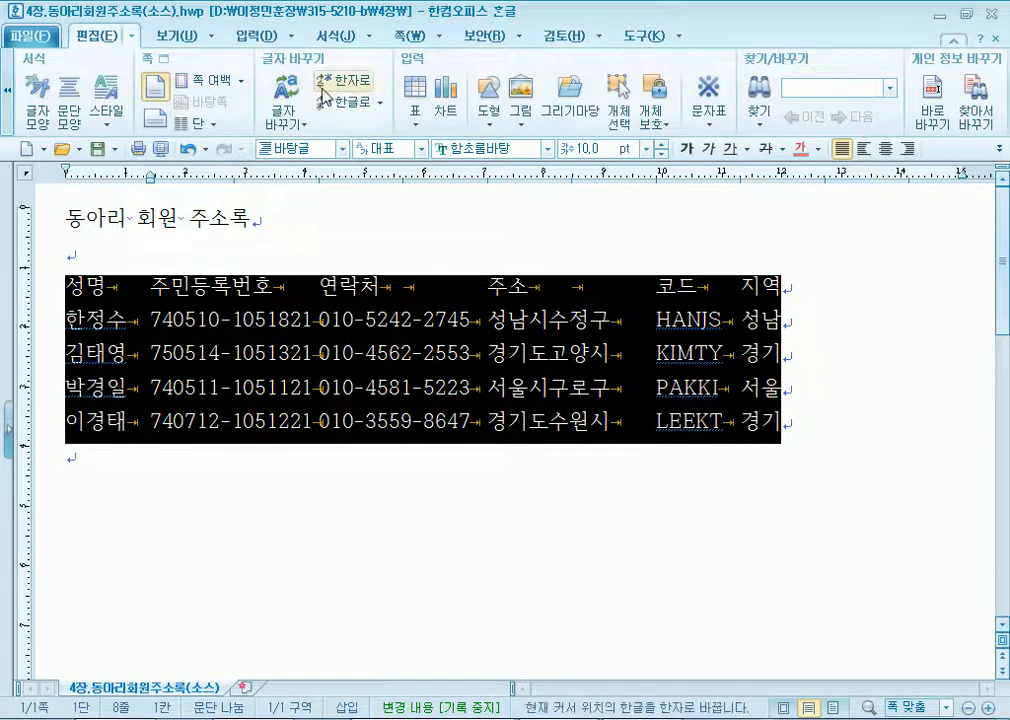
Convert the selected list's English letters with 모두 소문자로.
left_click(289, 125)
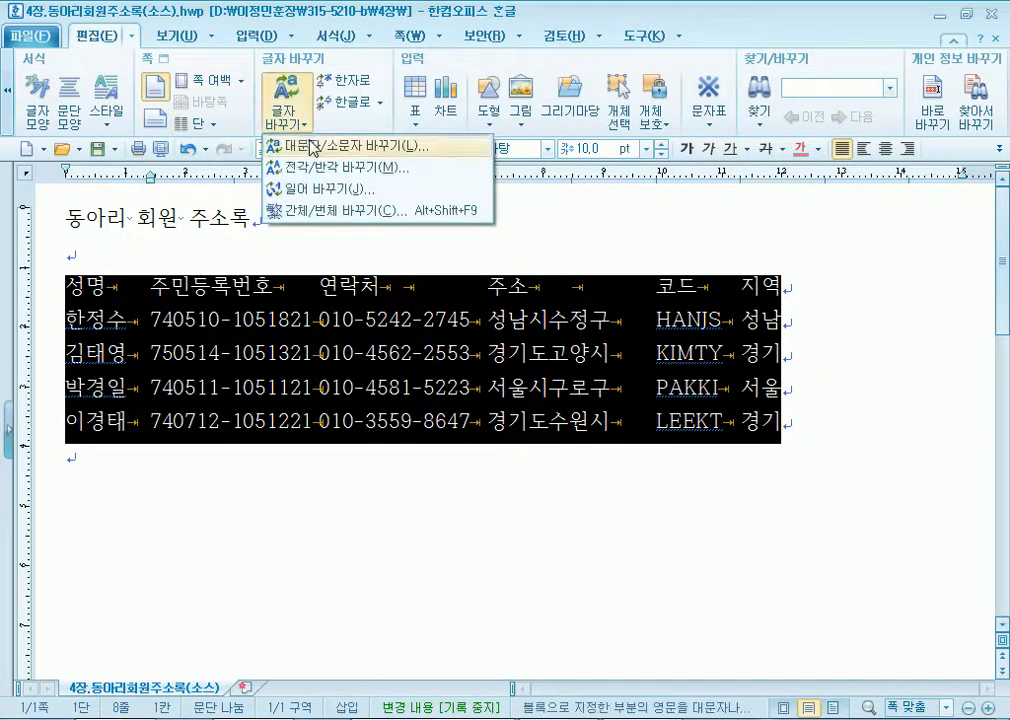
left_click(282, 146)
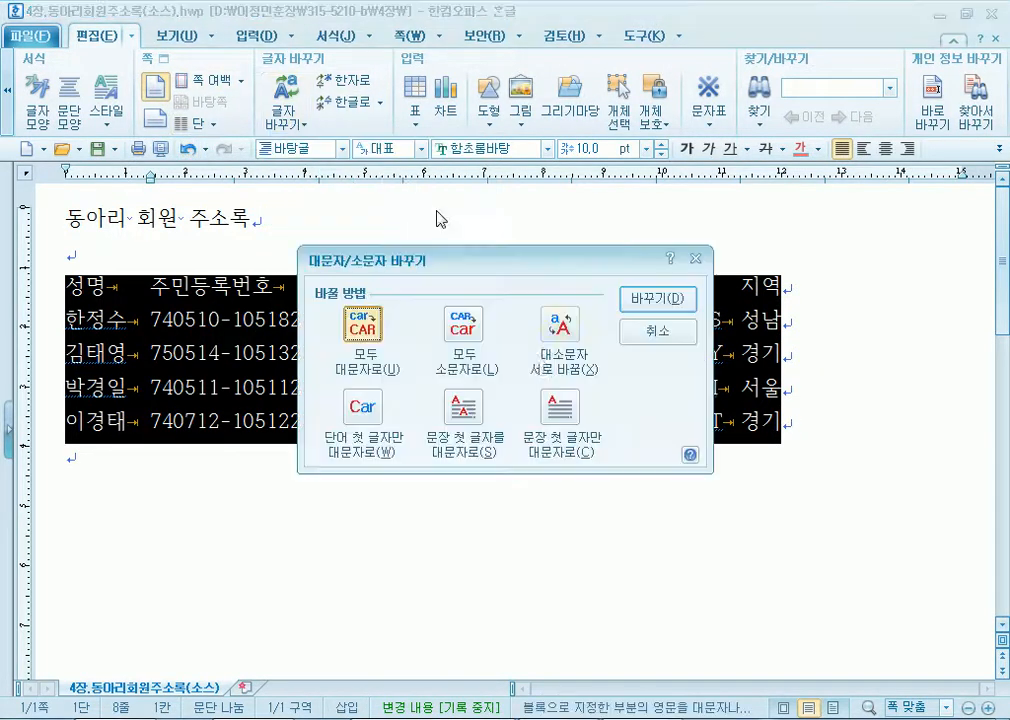
left_click(466, 326)
left_click(657, 298)
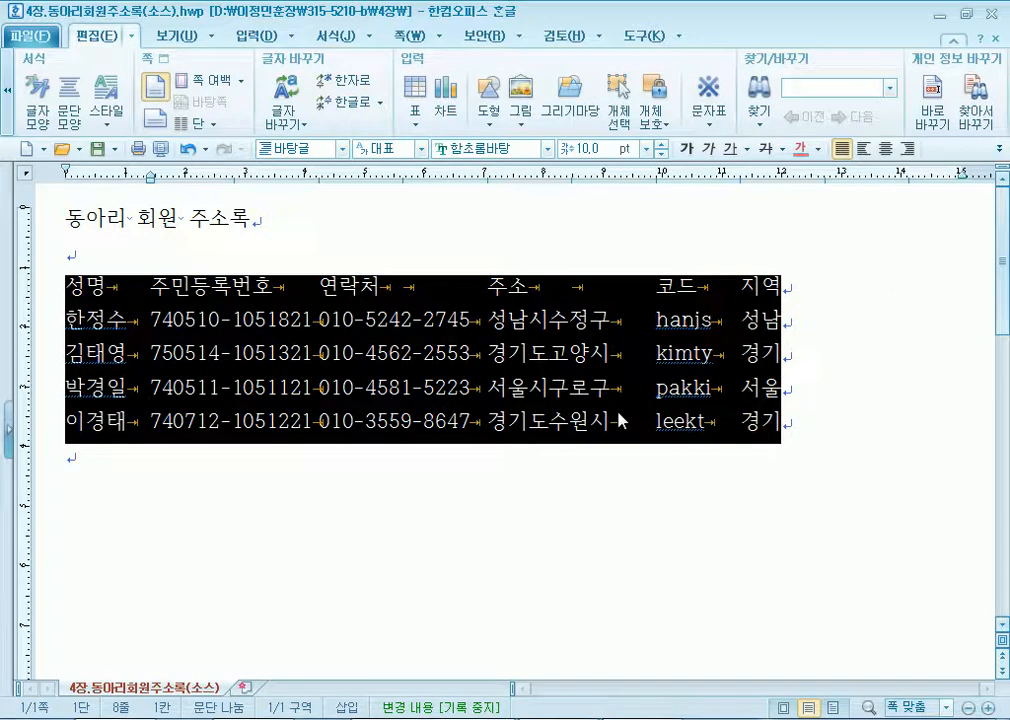
Convert the selected list's English codes back with 모두 대문자로 and clear the selection.
left_click(306, 124)
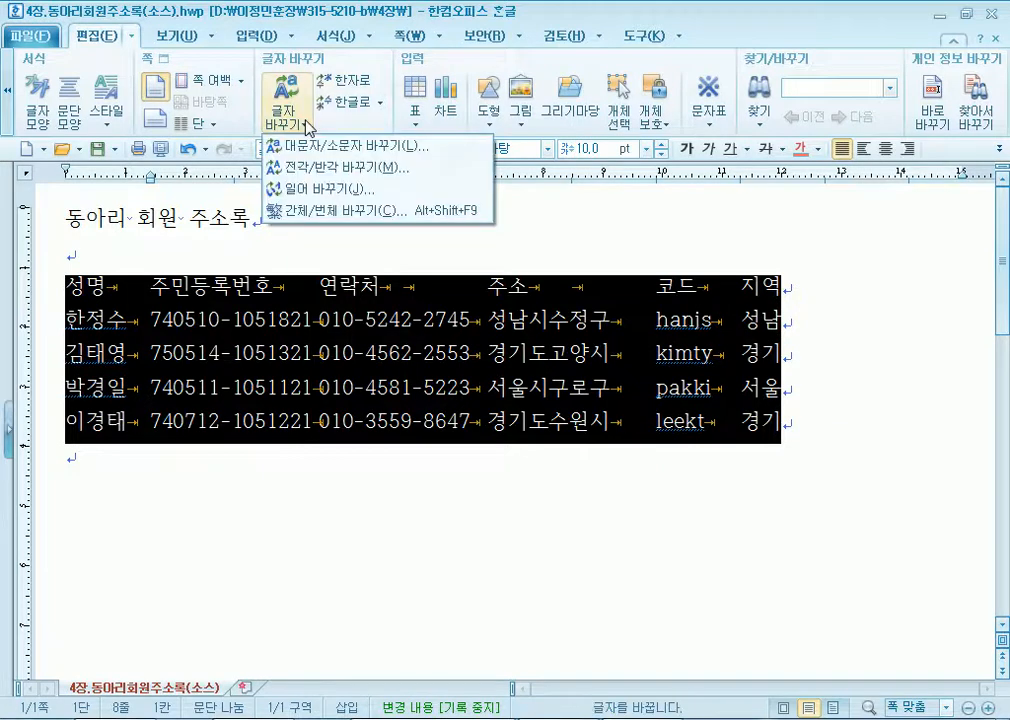
left_click(330, 146)
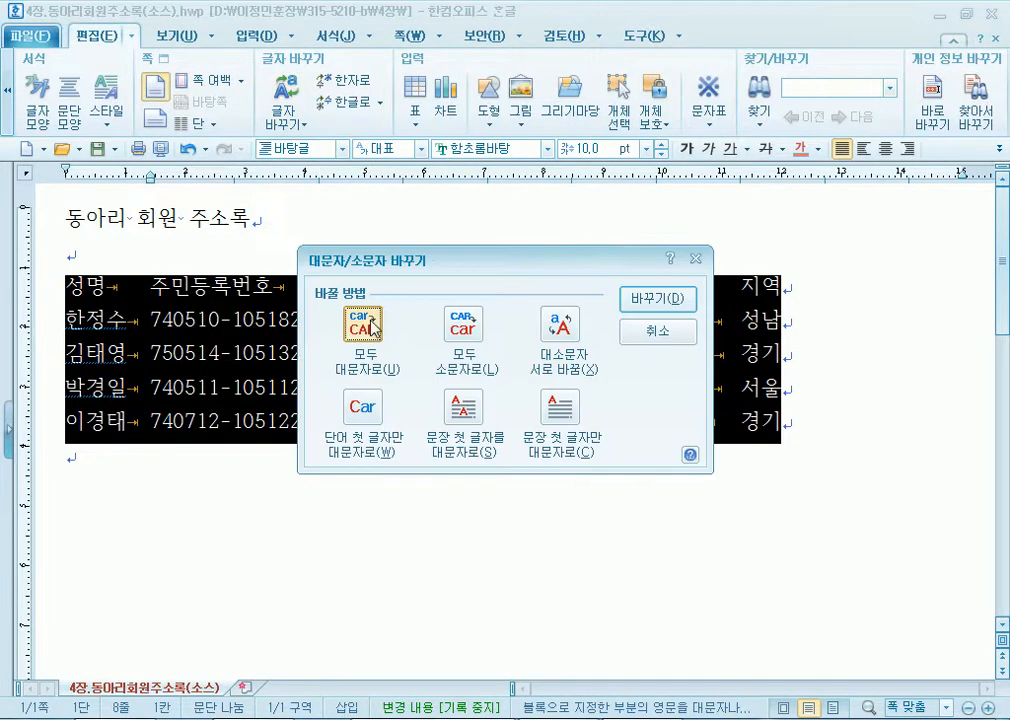
left_click(667, 298)
left_click(548, 352)
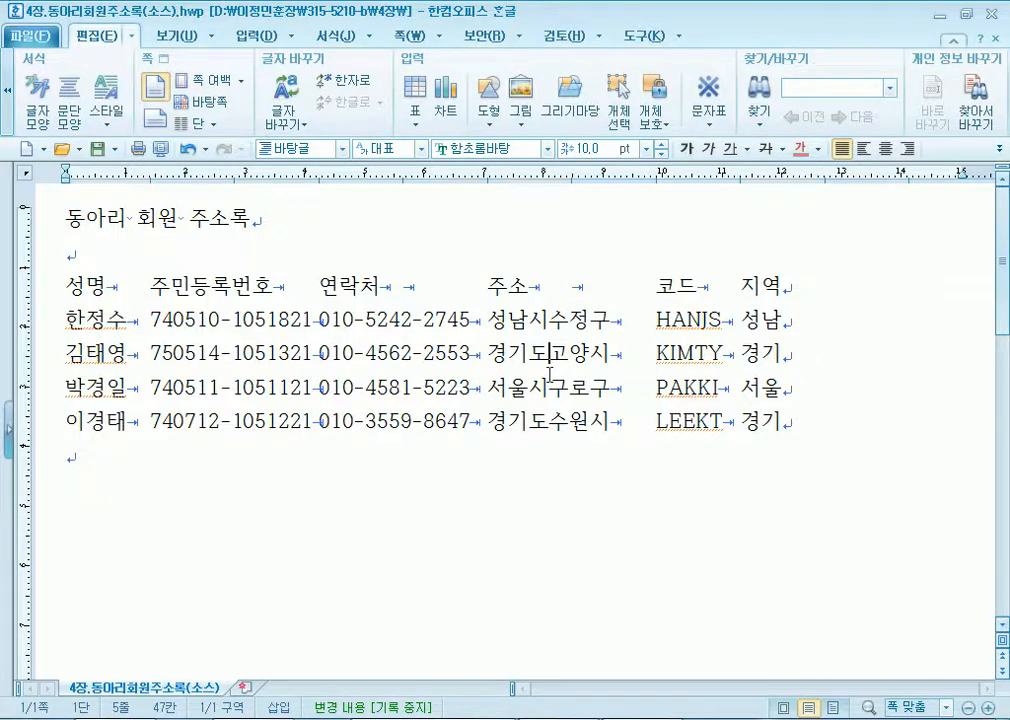
Select the member rows without the heading row and sort them by 문단 in 글자(가나다) order.
left_click_drag(45, 325, 40, 442)
left_click(90, 461)
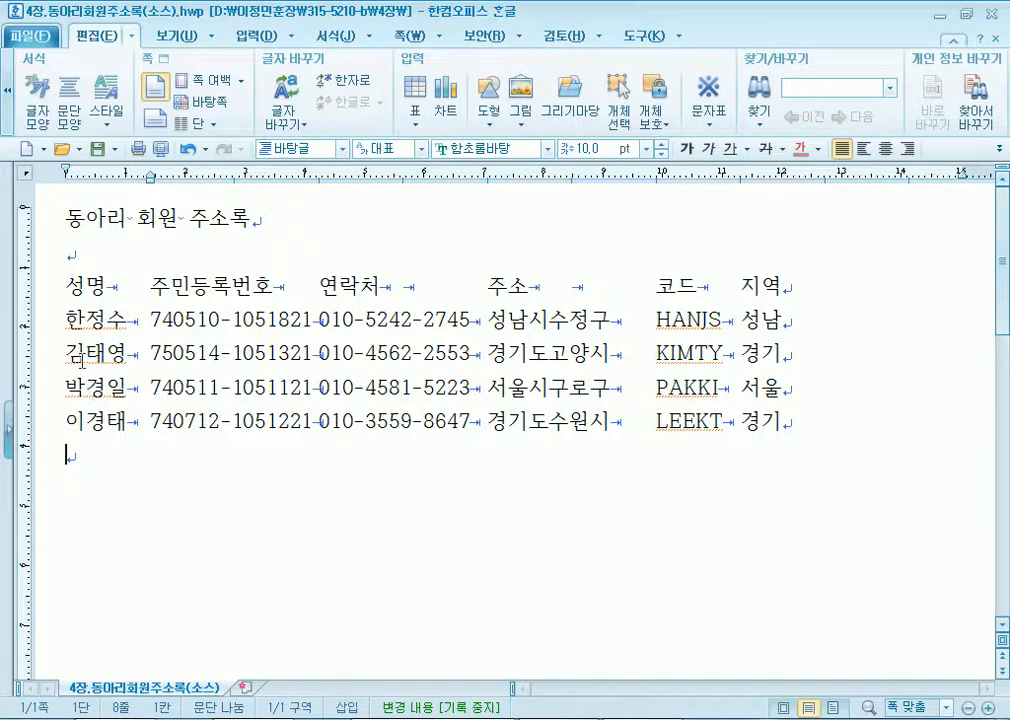
left_click_drag(64, 320, 817, 437)
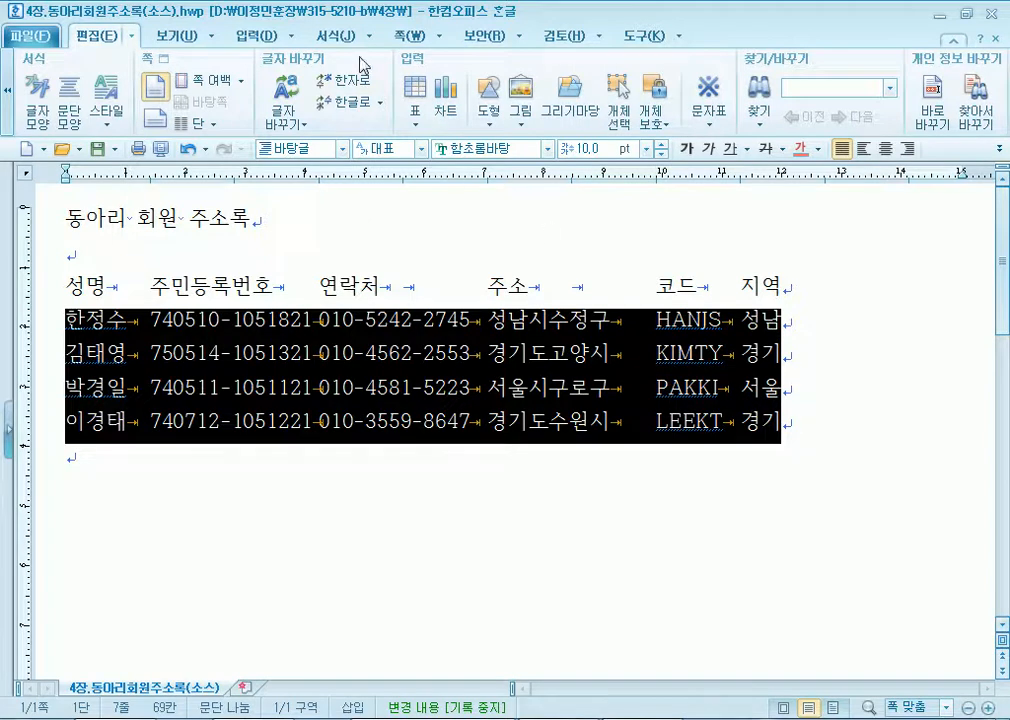
left_click(645, 35)
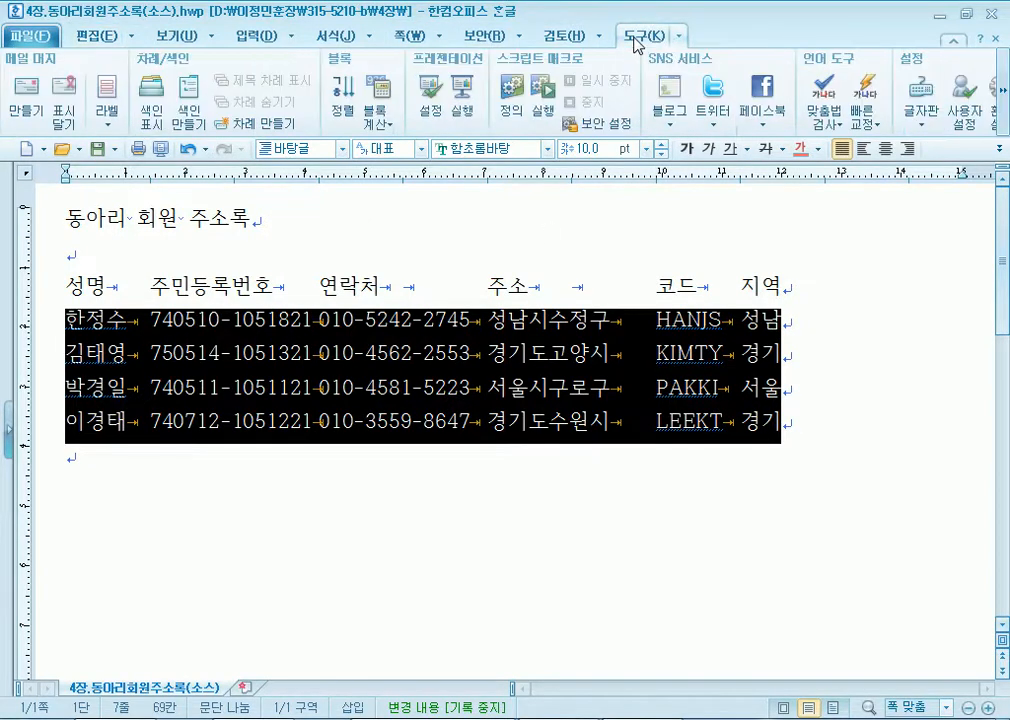
left_click(344, 108)
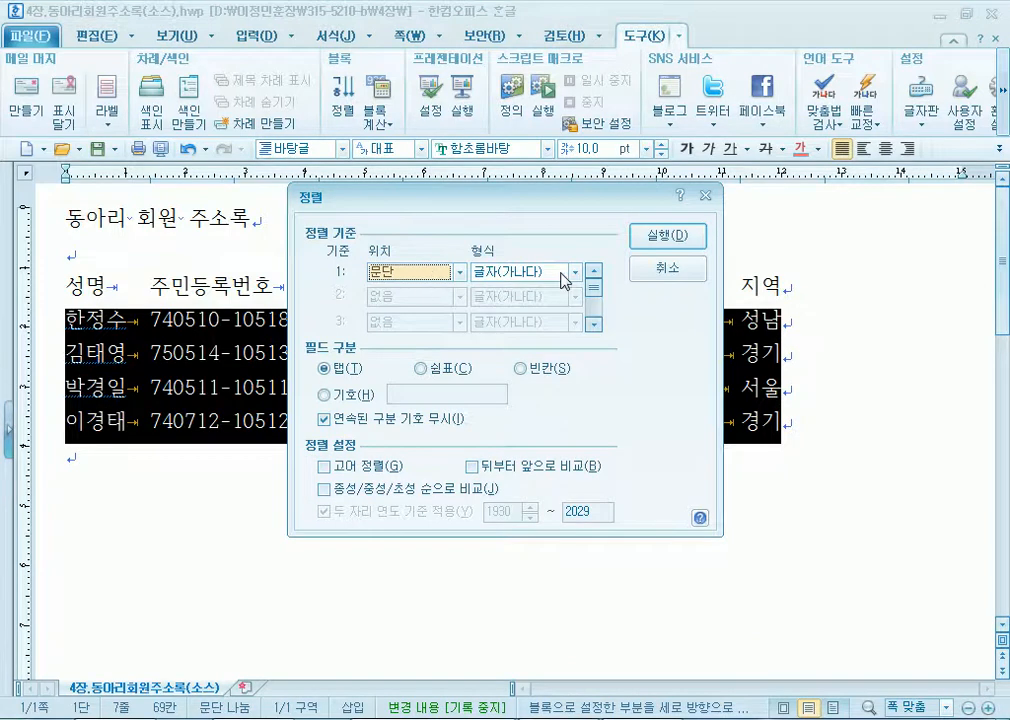
left_click(682, 236)
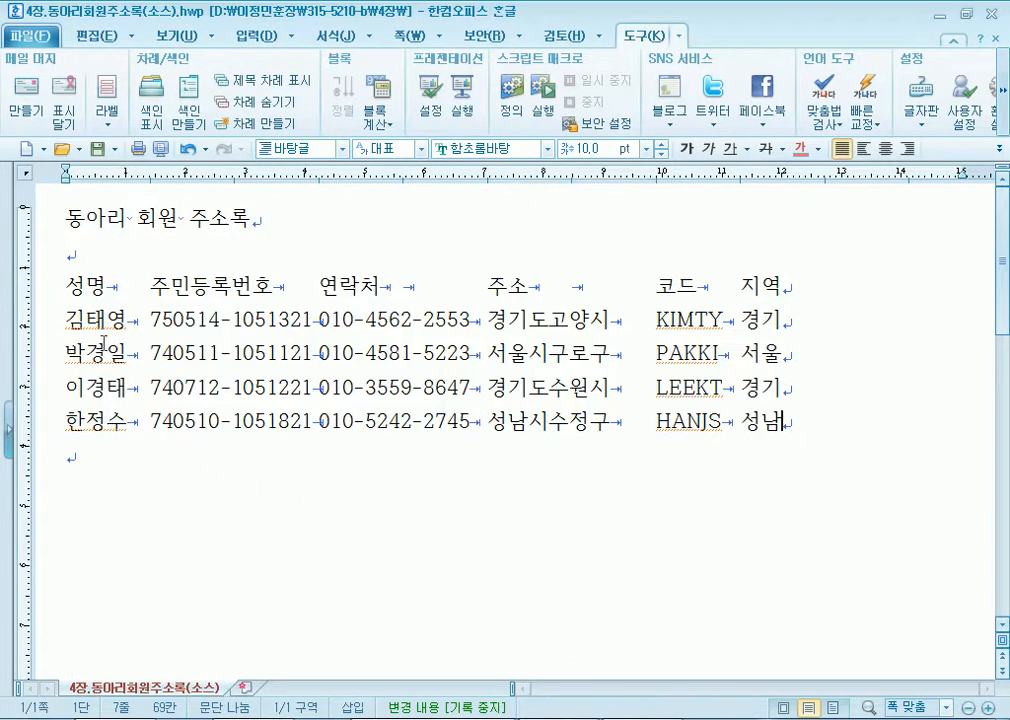
Reselect the member rows and run the sort again with 문단 as the first criterion.
left_click(89, 462)
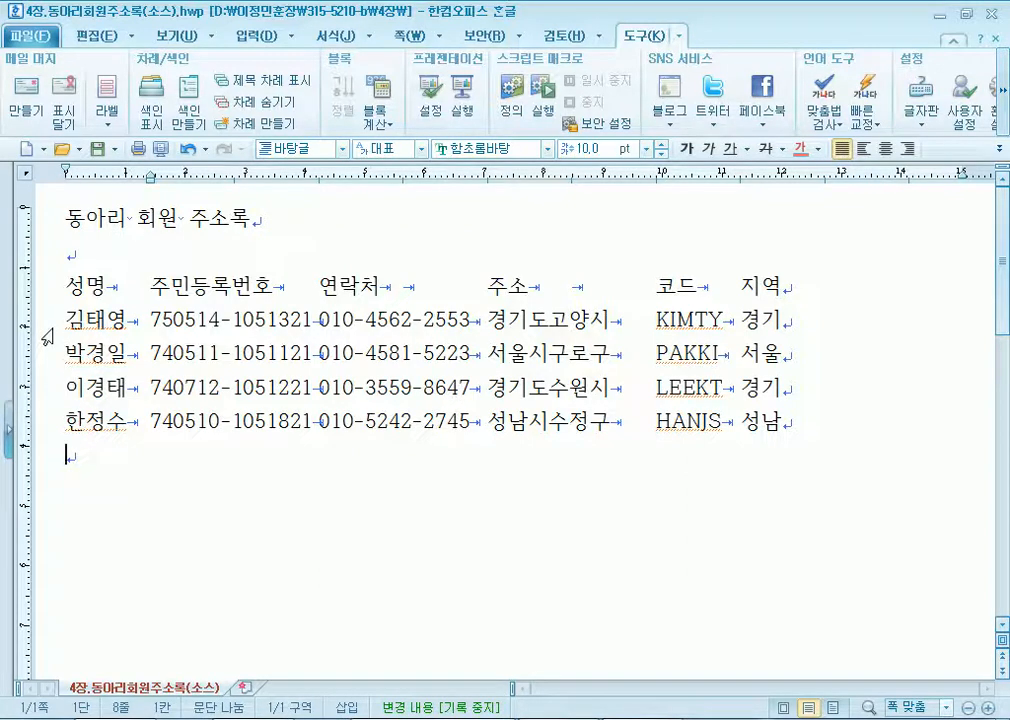
left_click_drag(47, 332, 259, 422)
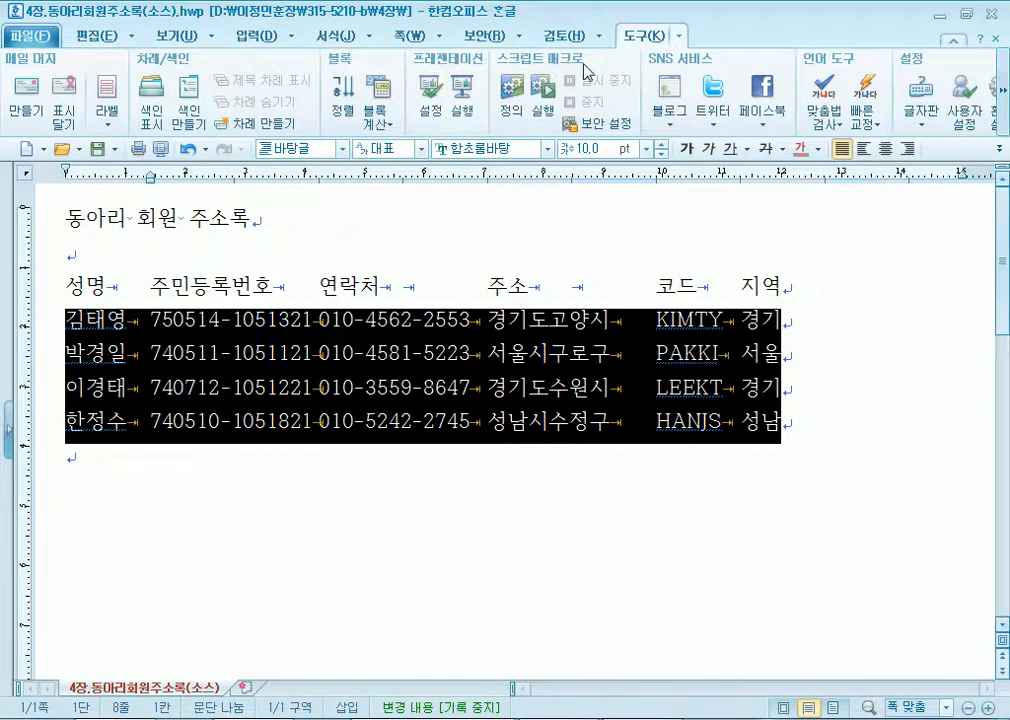
left_click(343, 113)
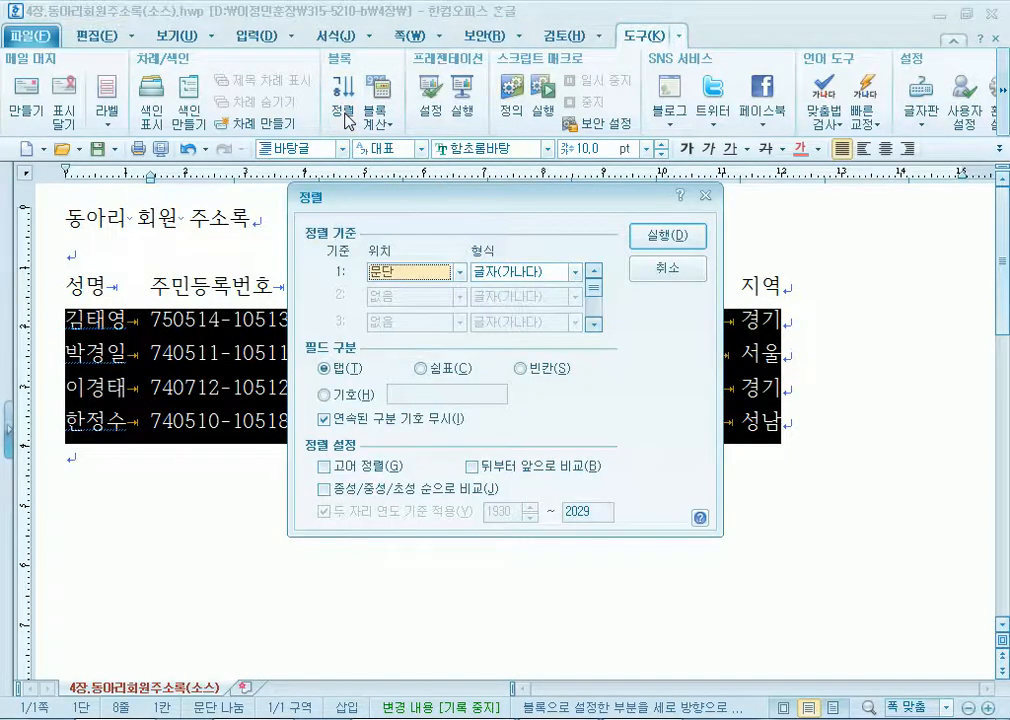
left_click(418, 276)
left_click(418, 276)
left_click(668, 237)
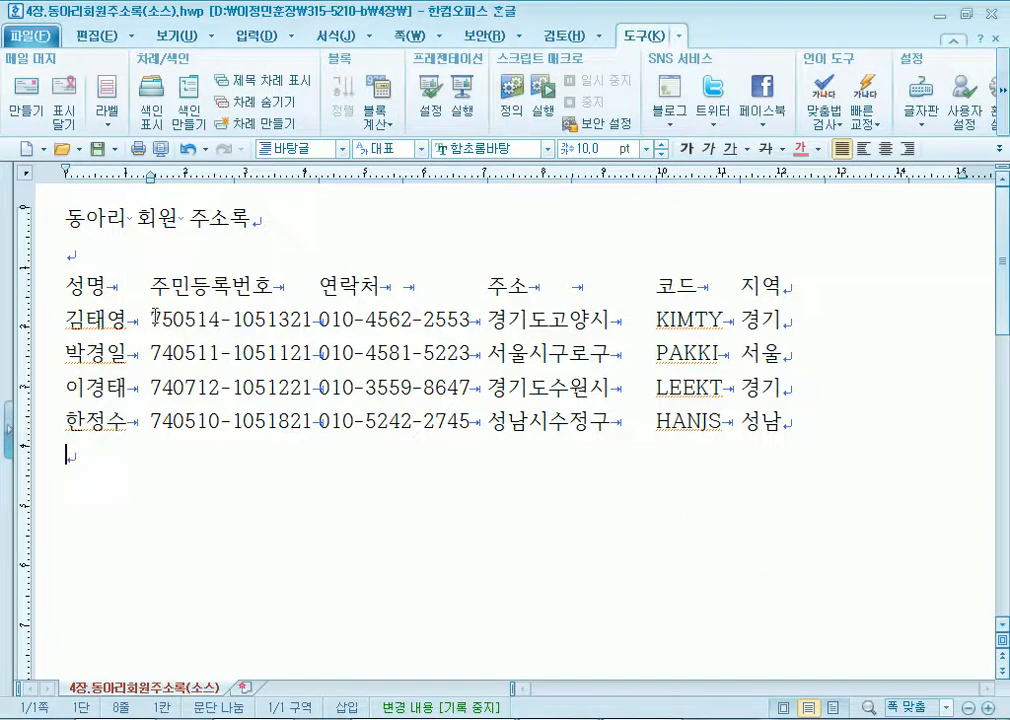
Sort the member rows by 필드2, the 주민등록번호 column, in 글자(가나다) order.
left_click_drag(61, 320, 45, 455)
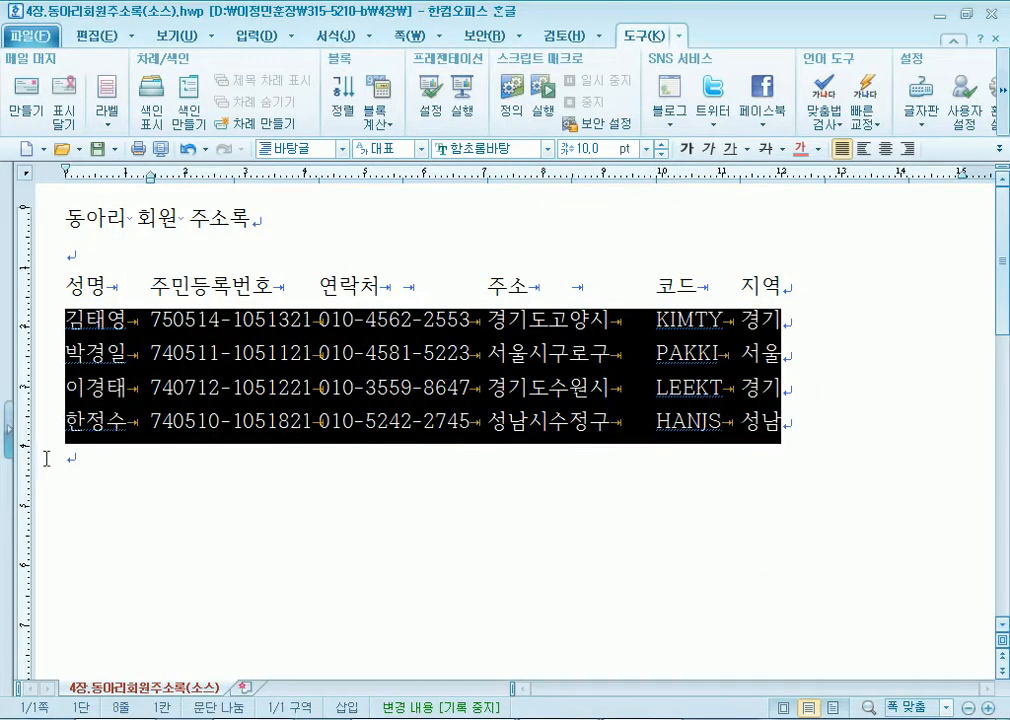
left_click(343, 101)
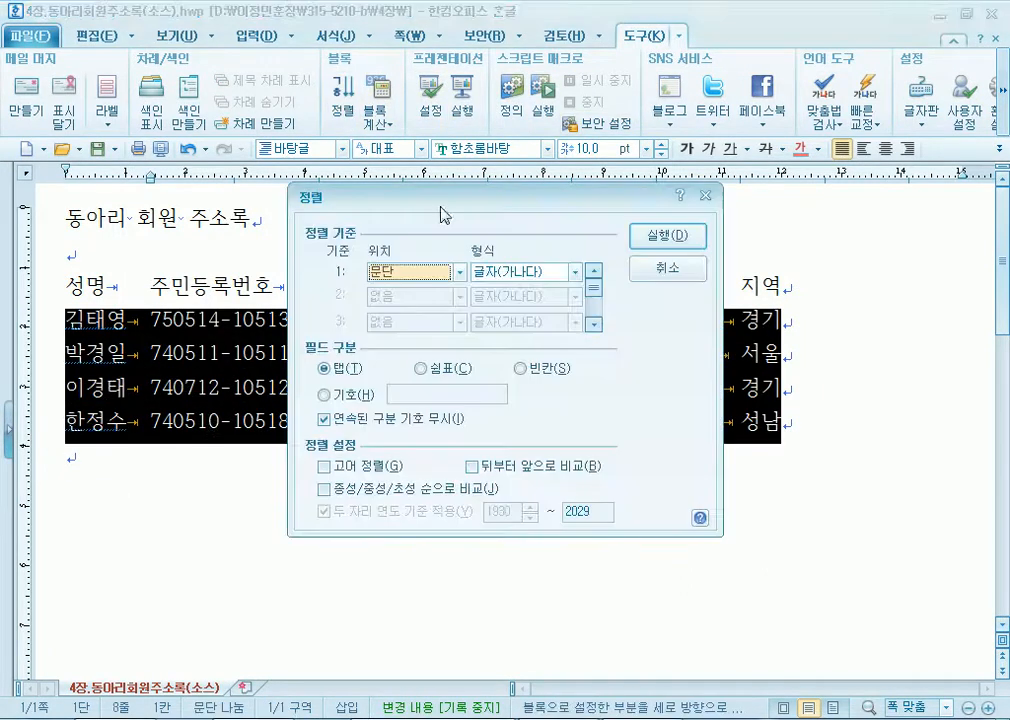
left_click(461, 271)
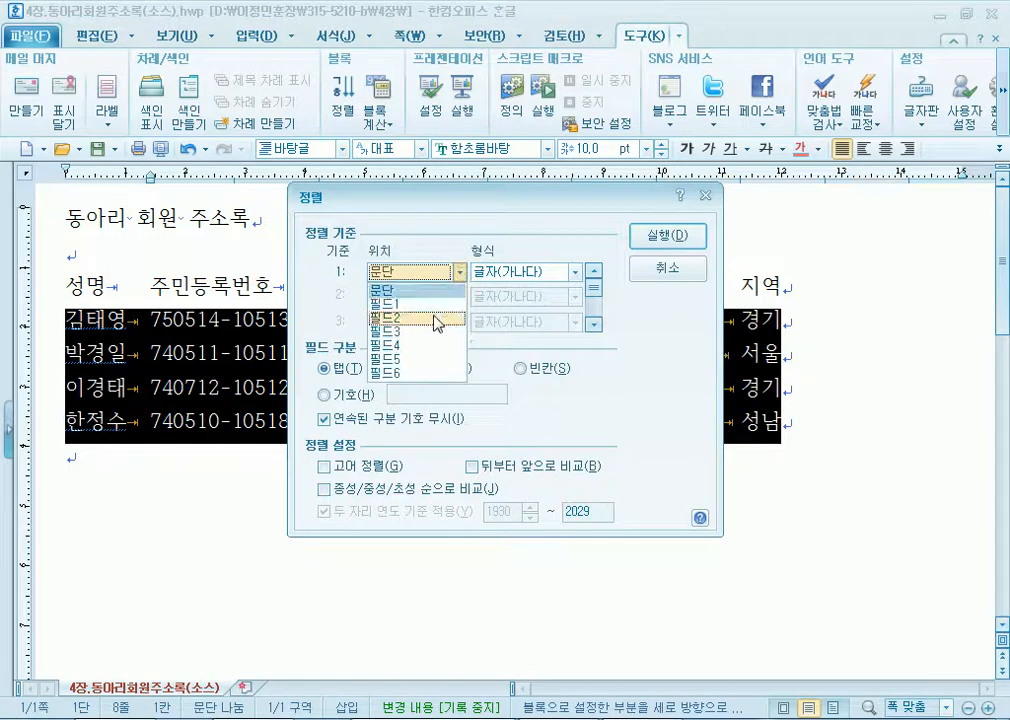
left_click(458, 318)
left_click(659, 251)
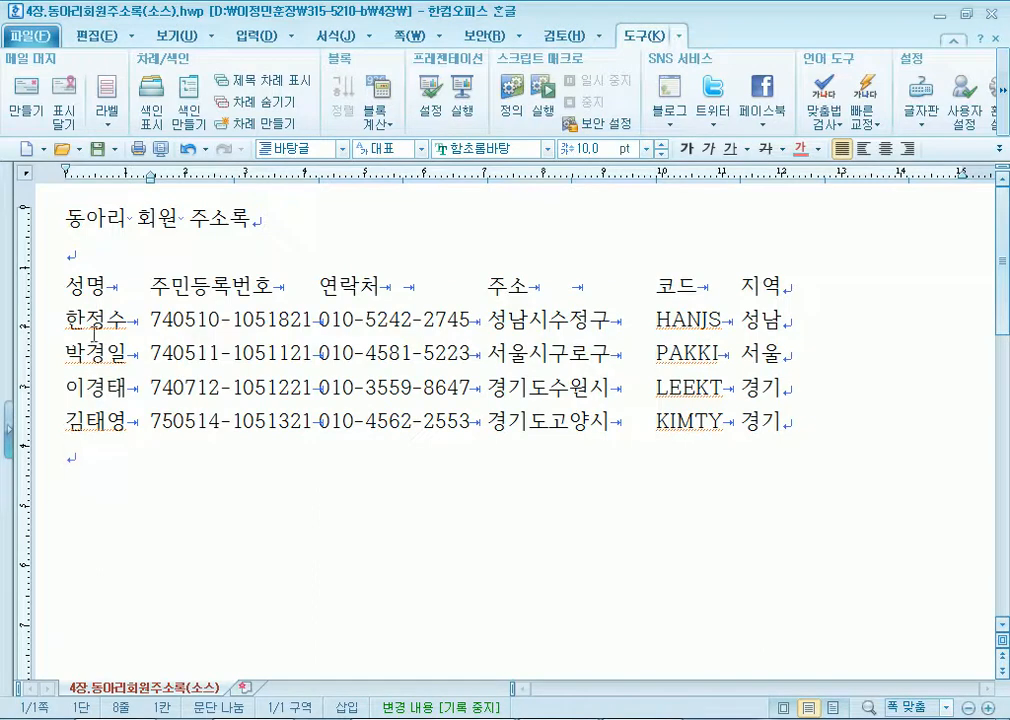
Select the sorted member rows again and open the 정렬 settings for them.
left_click(64, 324)
left_click(65, 470, "shift")
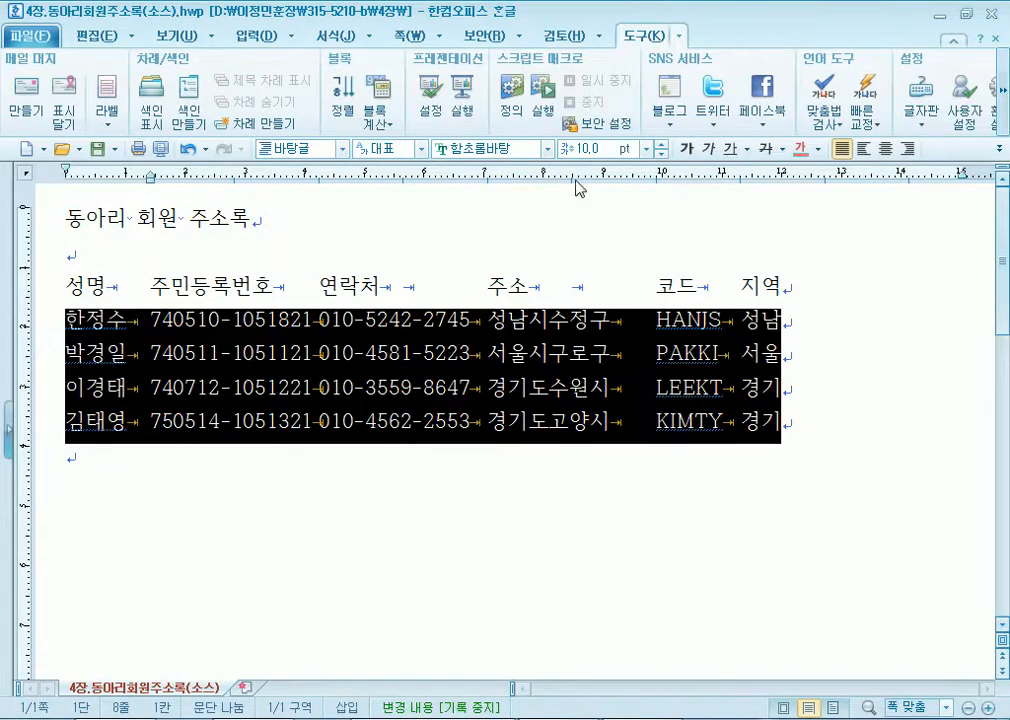
left_click(348, 100)
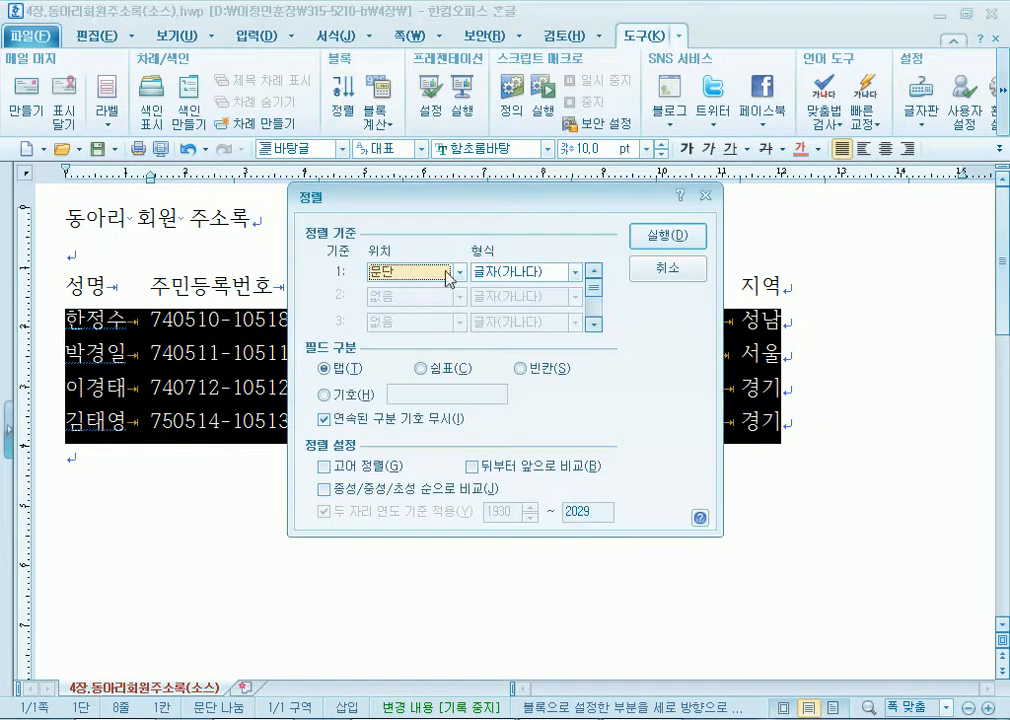
Set the first sort criterion's position to 필드2 for the selected member rows.
left_click(414, 272)
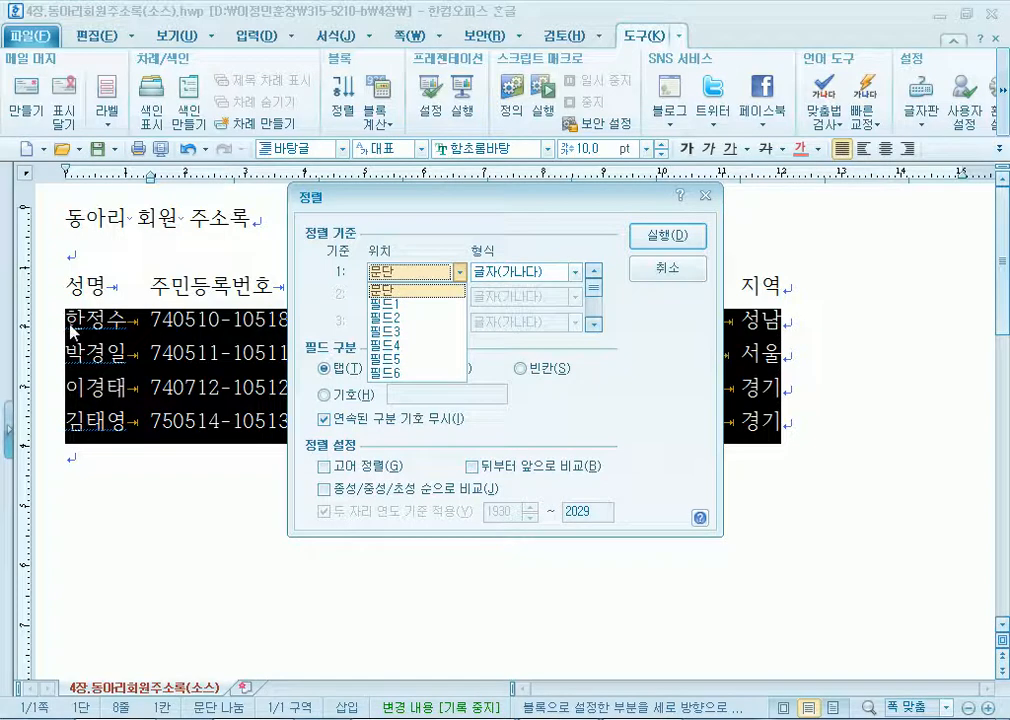
left_click(398, 304)
left_click(420, 278)
left_click(399, 321)
left_click_drag(305, 200, 472, 188)
left_click(593, 263)
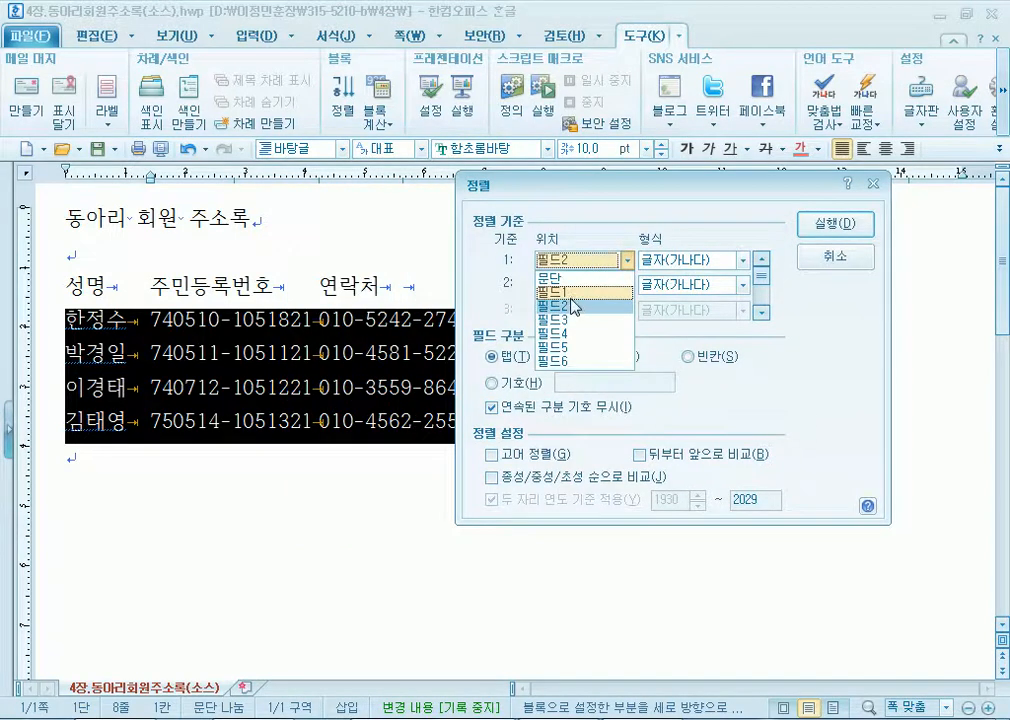
left_click(575, 292)
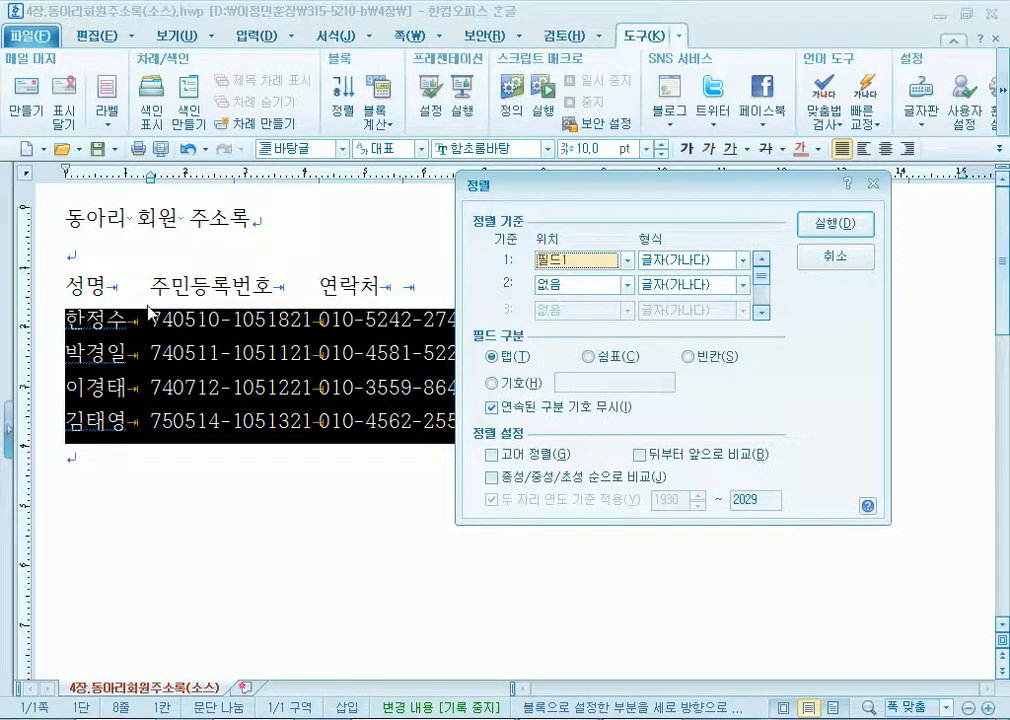
left_click(597, 260)
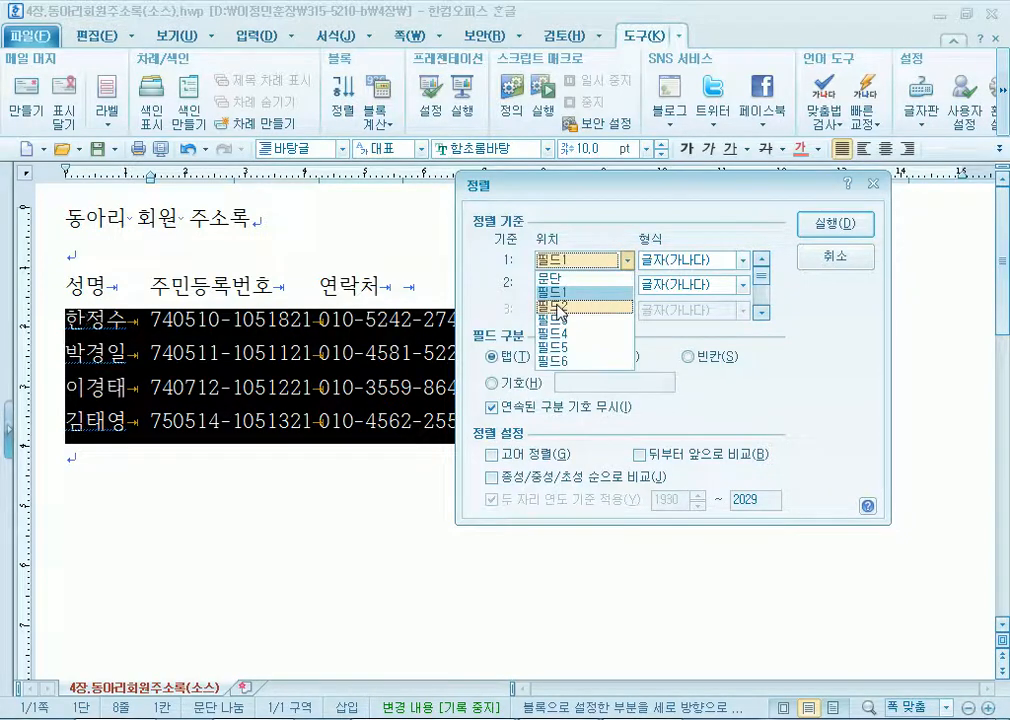
left_click(563, 305)
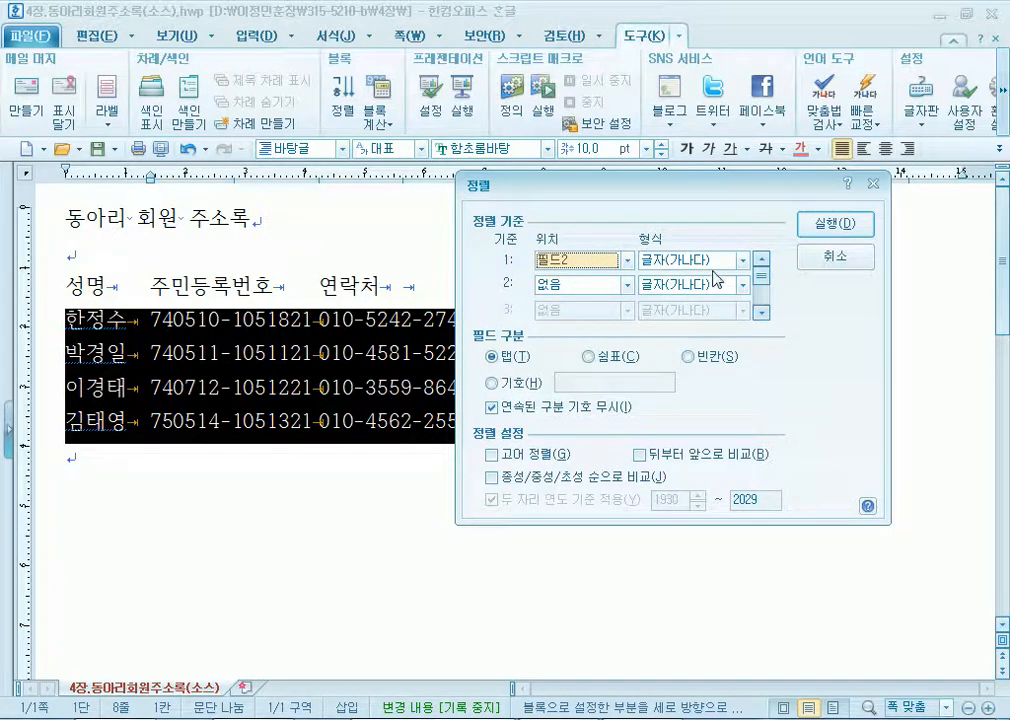
Set the first criterion's format to 글자(하파타) and sort the selected member rows.
left_click(744, 262)
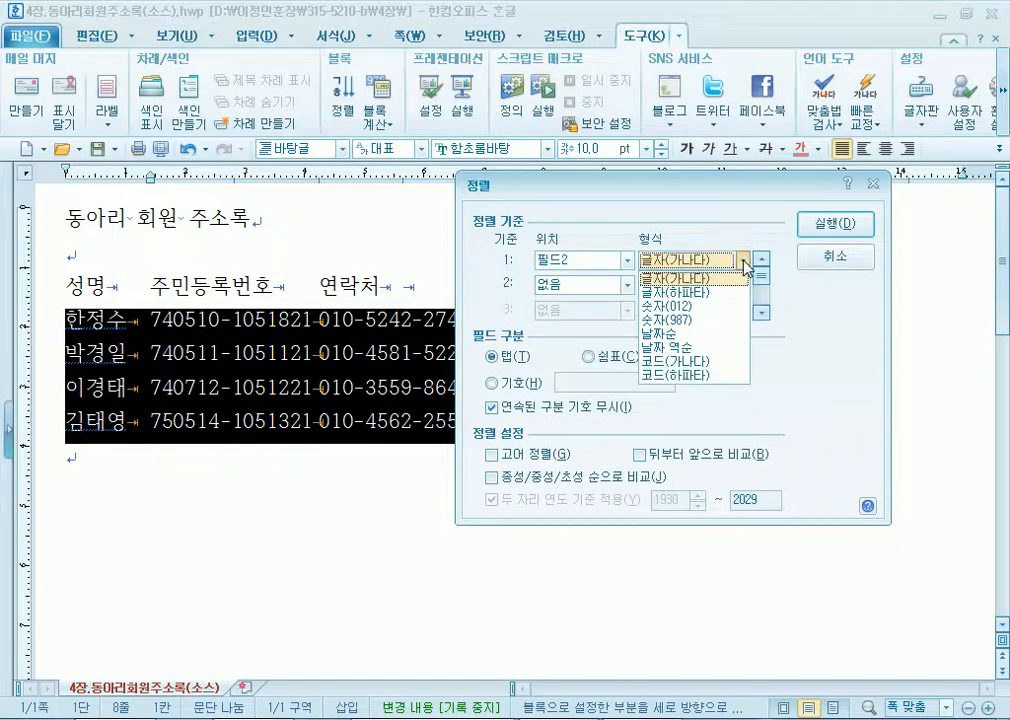
left_click(744, 262)
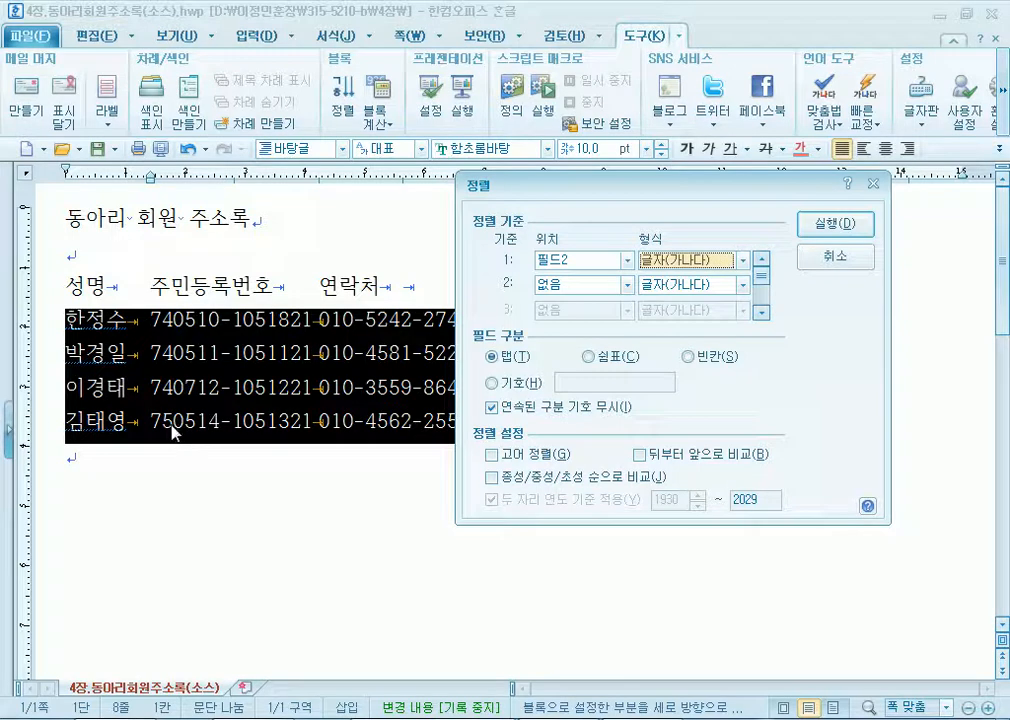
left_click(744, 261)
left_click(706, 291)
left_click(848, 226)
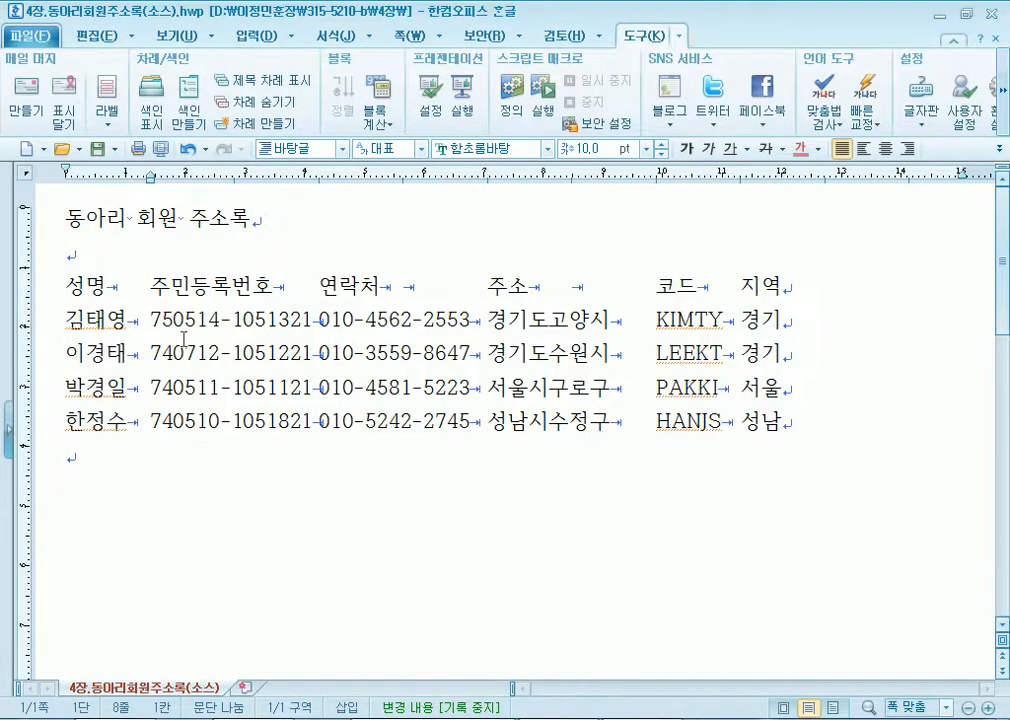
Check the order of the resident registration numbers in the sorted member rows.
left_click_drag(151, 320, 245, 318)
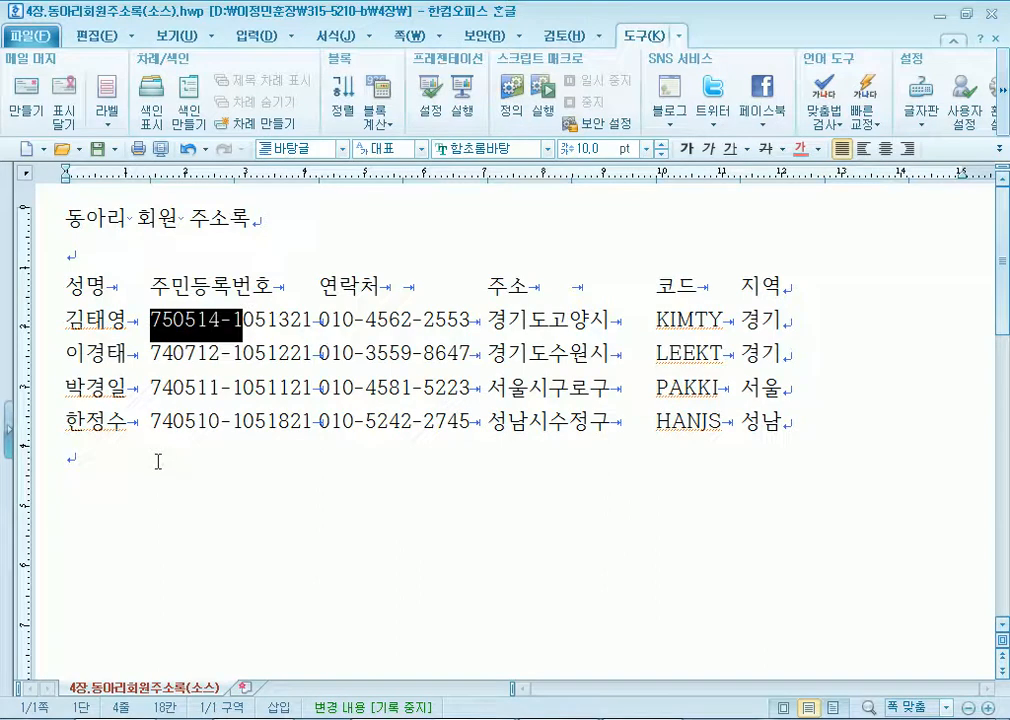
left_click(173, 336)
key("ctrl+Page_Down")
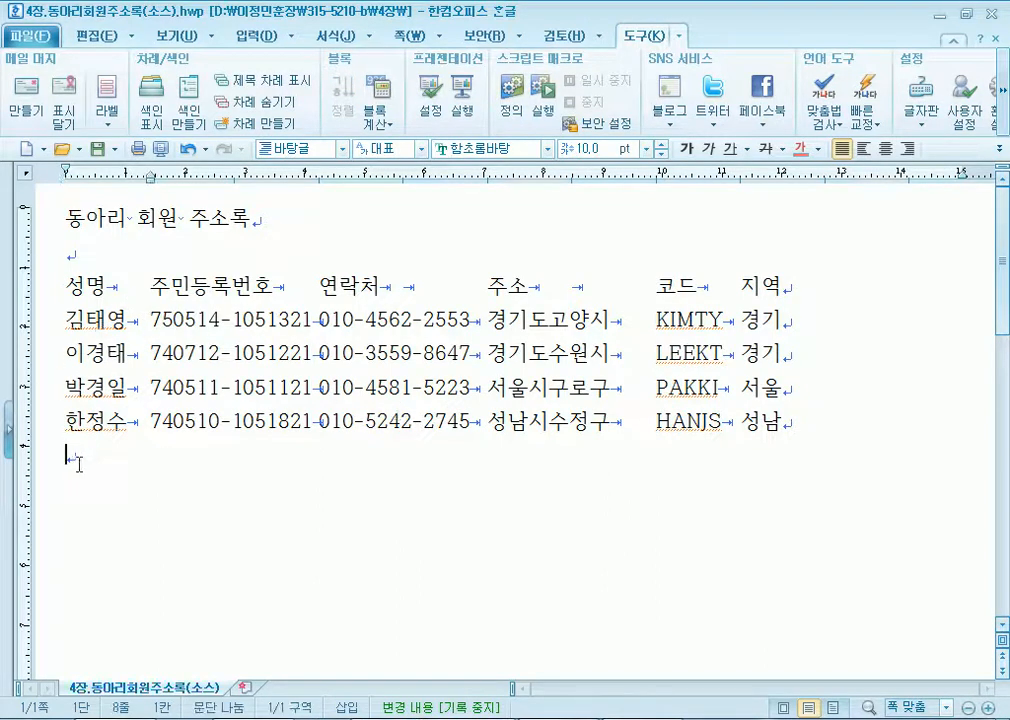
Undo the last two sorts of the member rows and redo the earlier one.
left_click(190, 150)
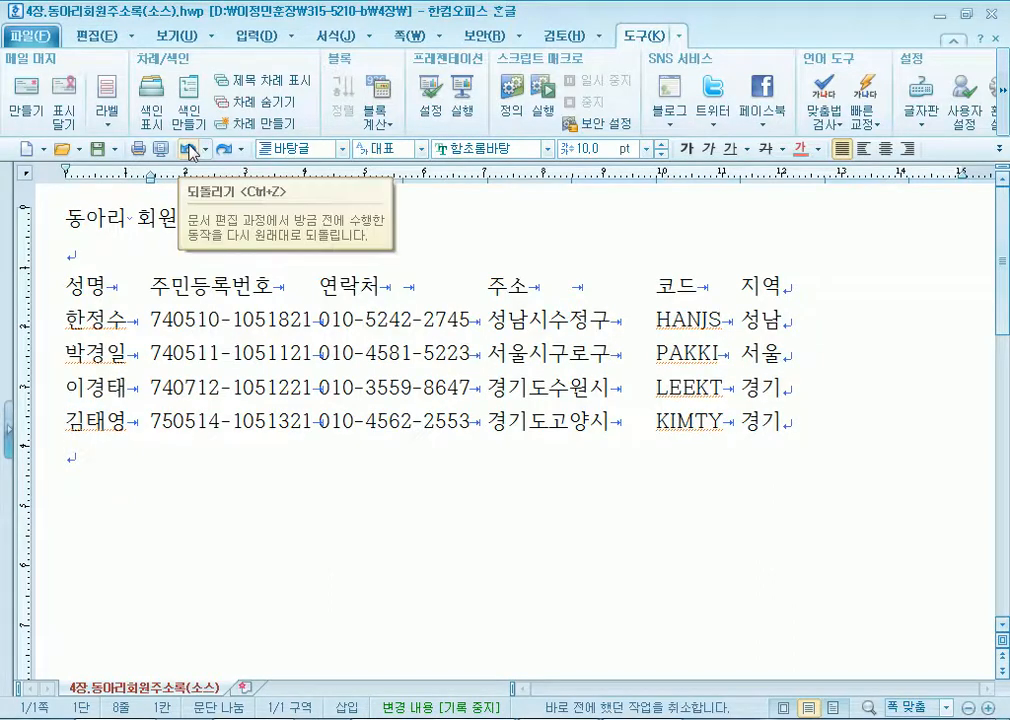
left_click(190, 150)
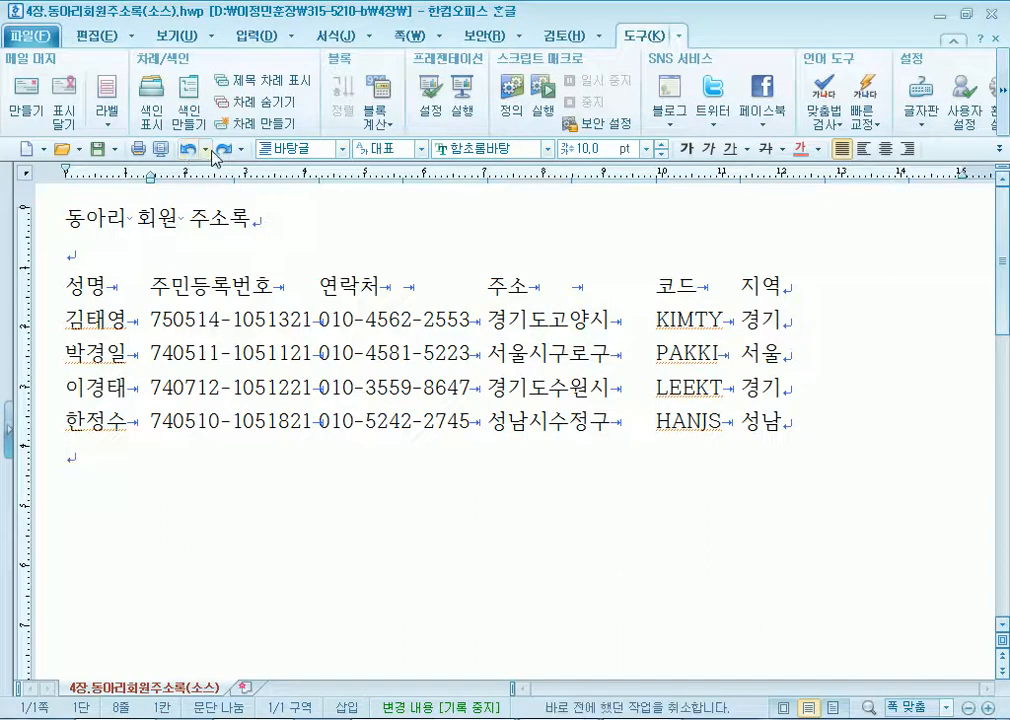
left_click(222, 150)
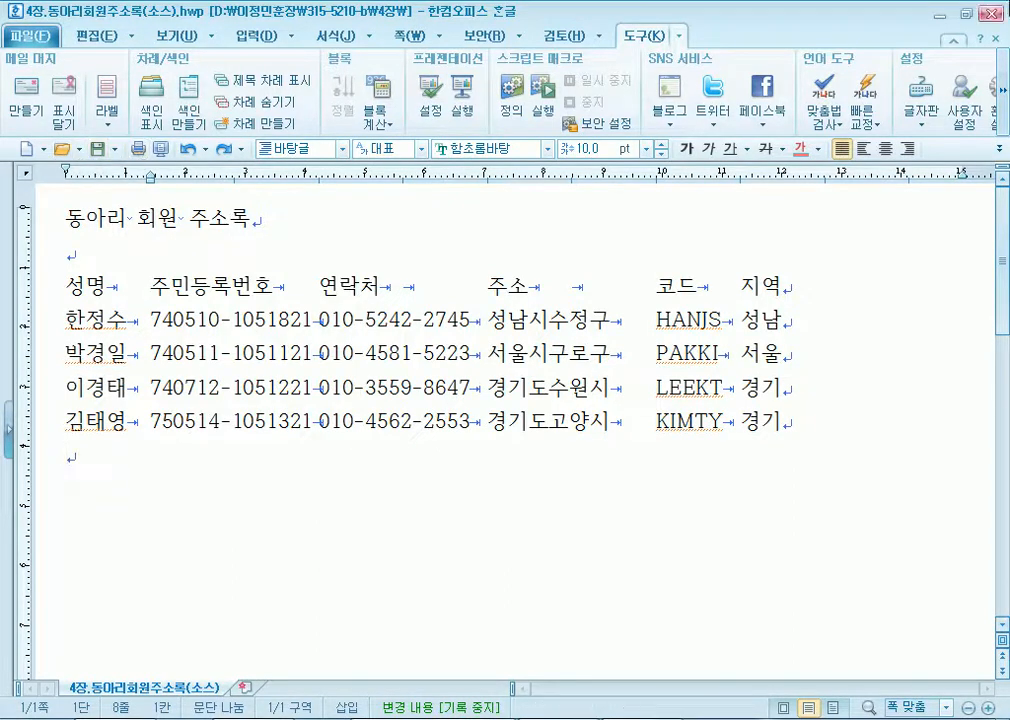
Undo the earlier edits to the member rows, including the uppercase codes and the changed phone prefixes.
left_click(185, 150)
left_click(185, 150)
left_click(185, 150)
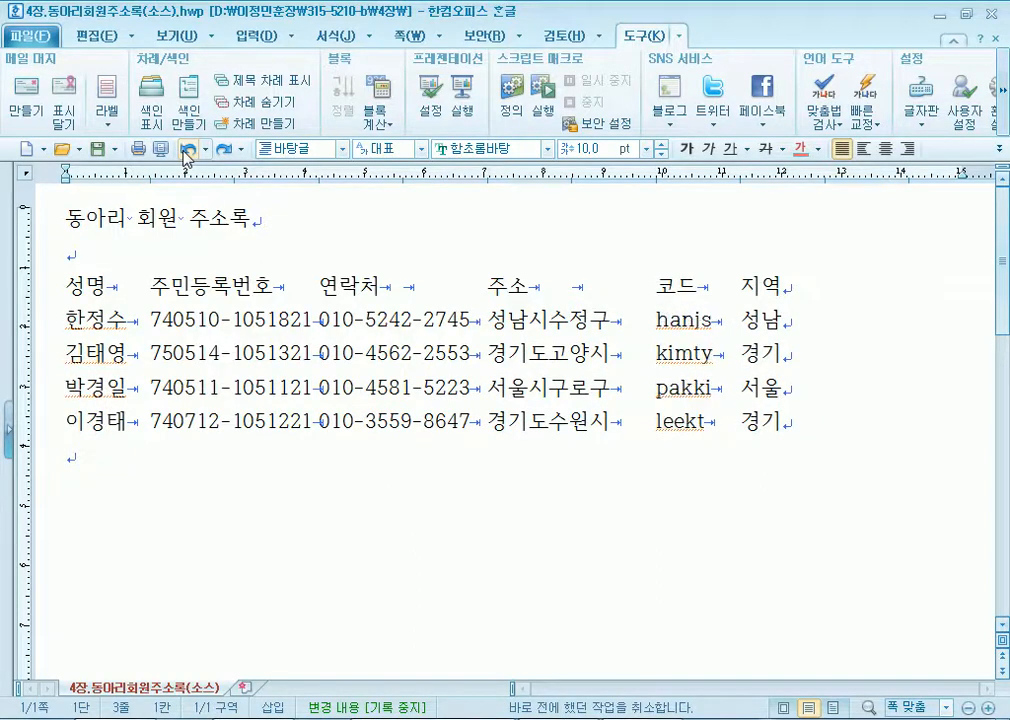
left_click(185, 150)
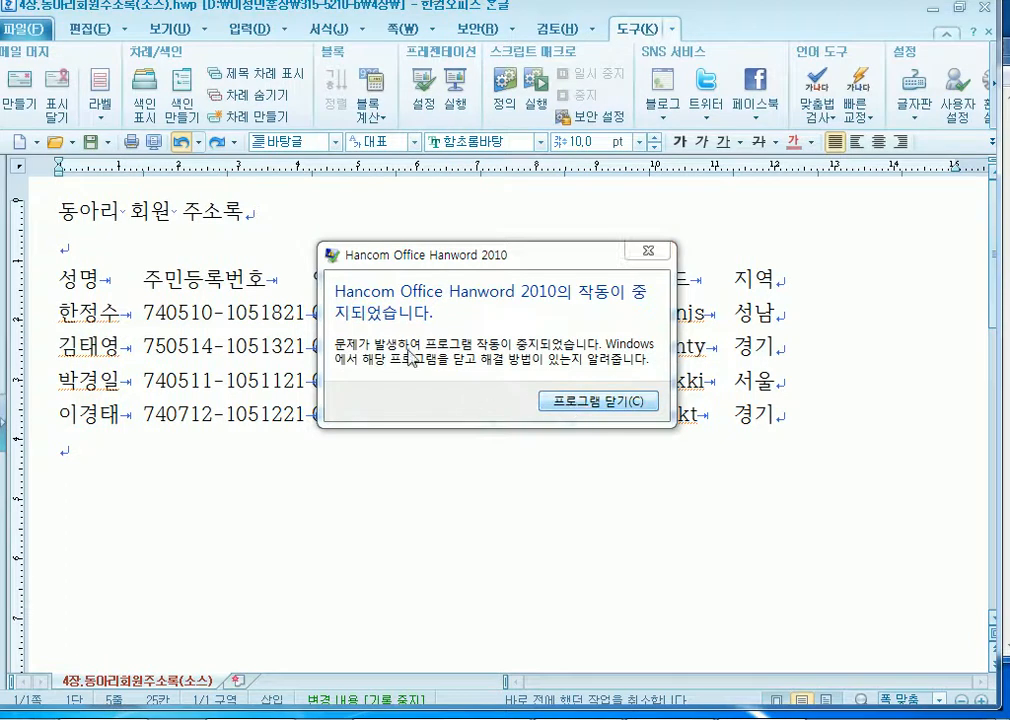
Close the crashed program, move the Notepad window aside and restart 한컴오피스 한글 2010.
left_click_drag(535, 257, 497, 208)
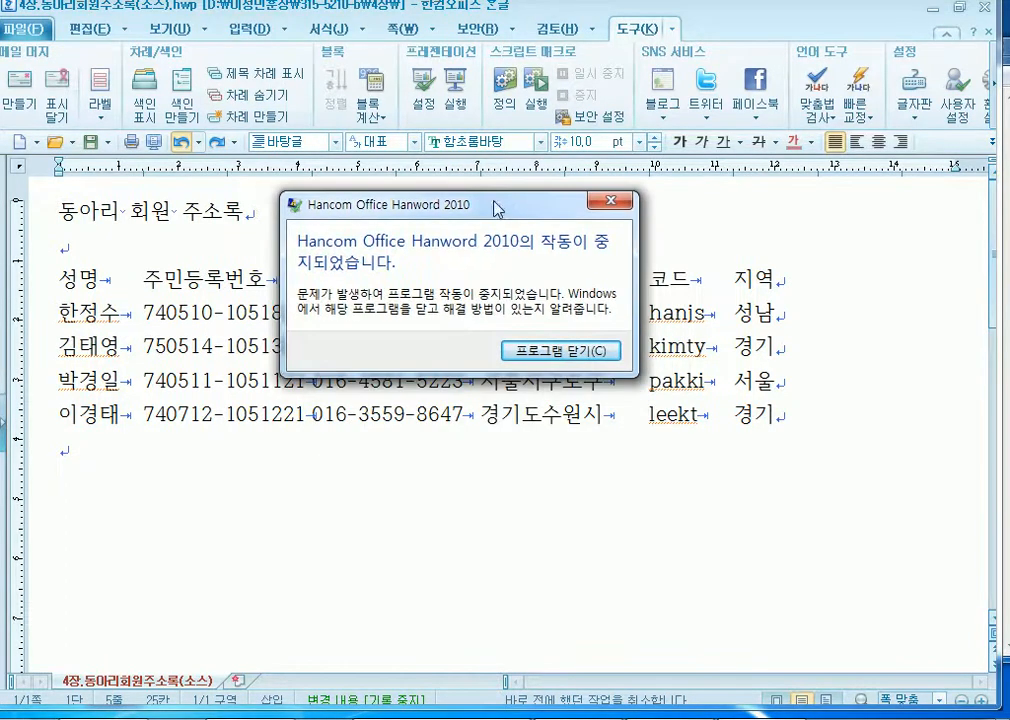
left_click(520, 351)
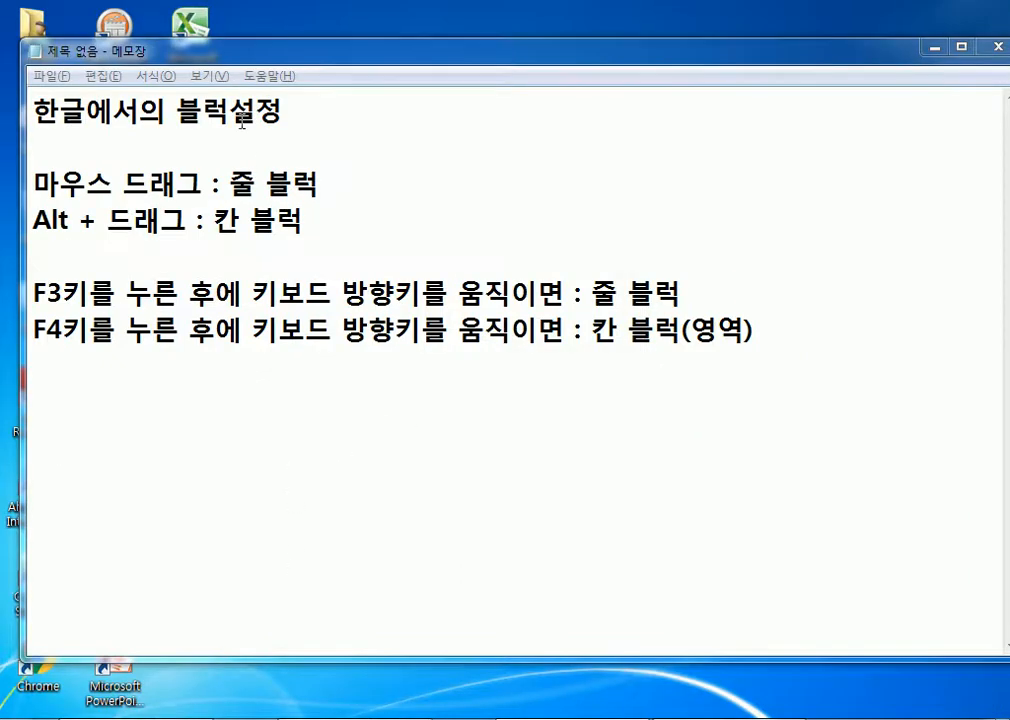
left_click_drag(214, 55, 889, 52)
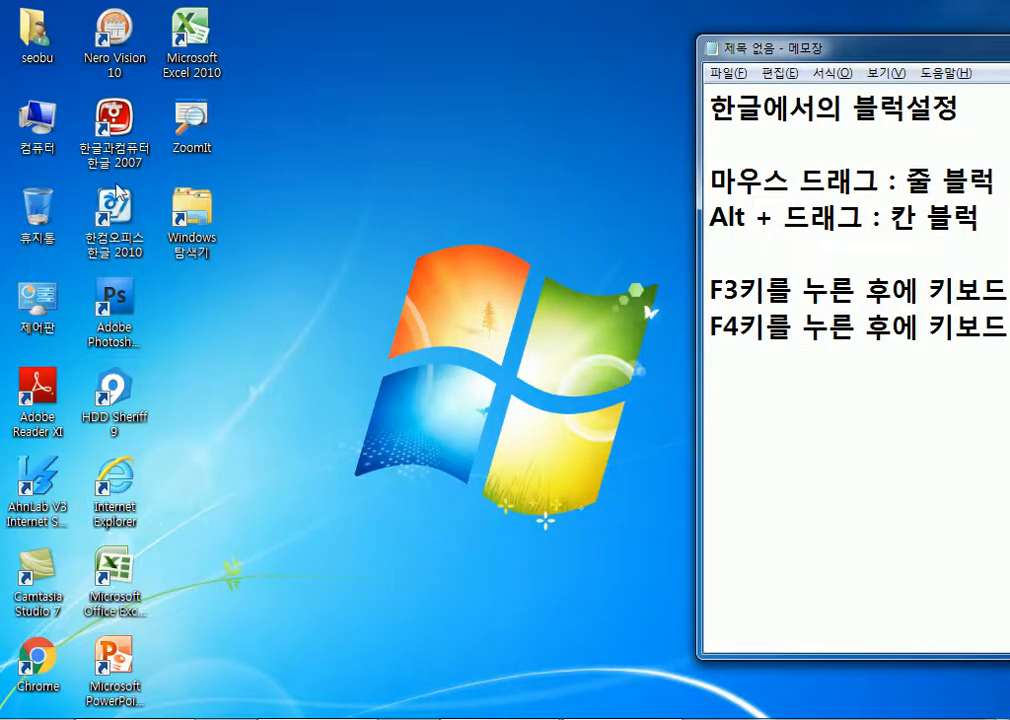
left_click(109, 214)
double_click(109, 214)
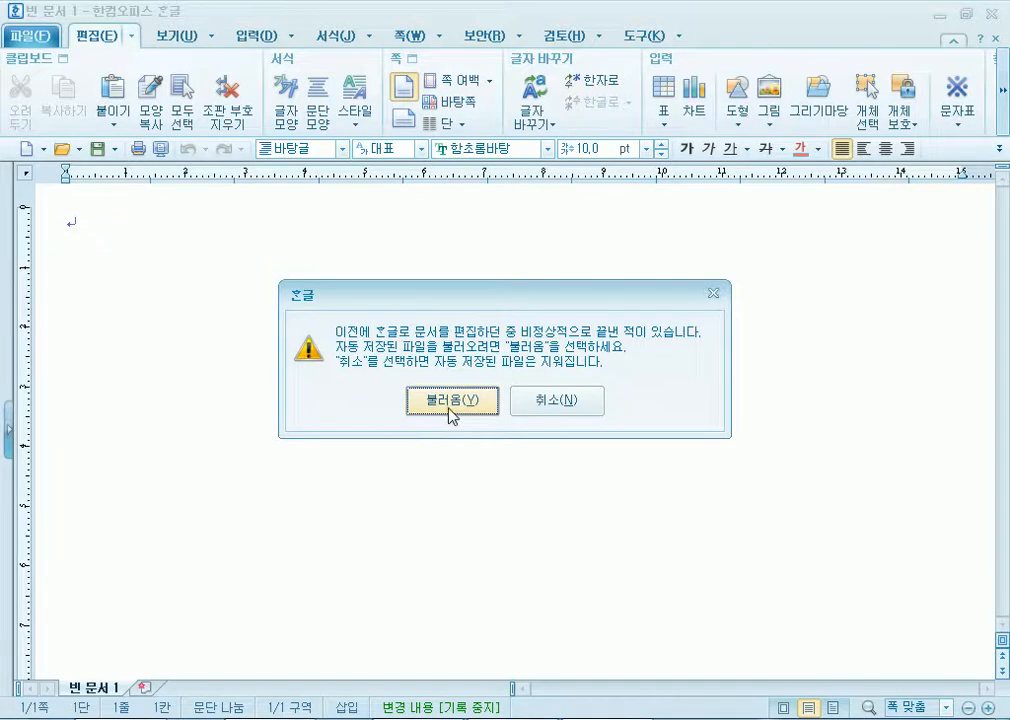
Load the autosaved documents and close the blank 빈 문서 1.asv without saving it.
left_click(432, 402)
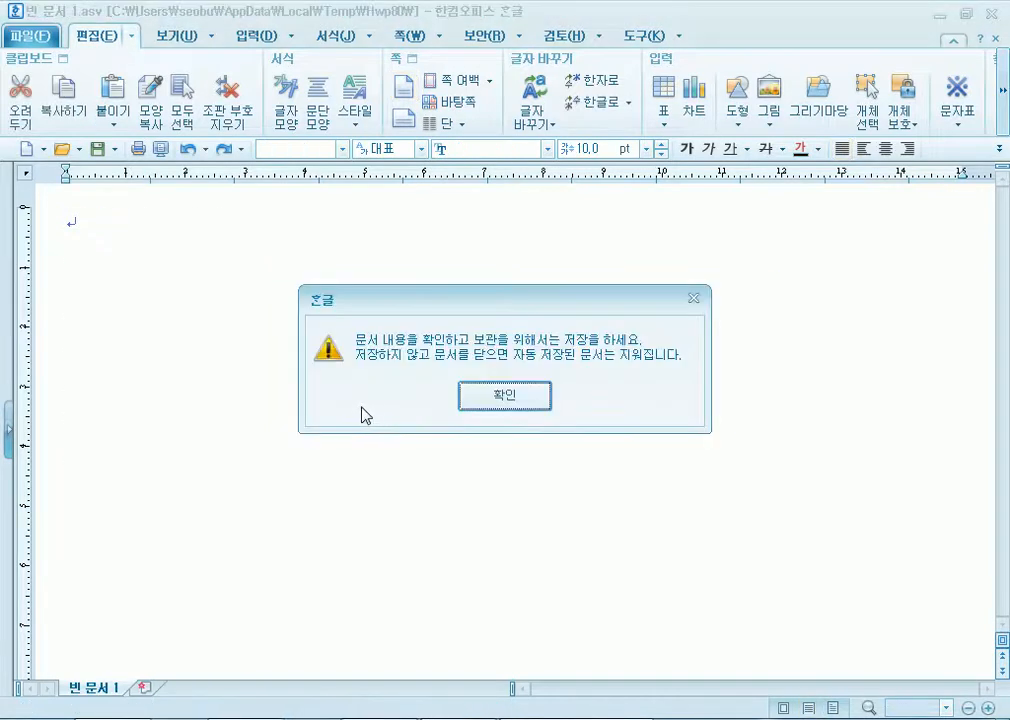
left_click(503, 395)
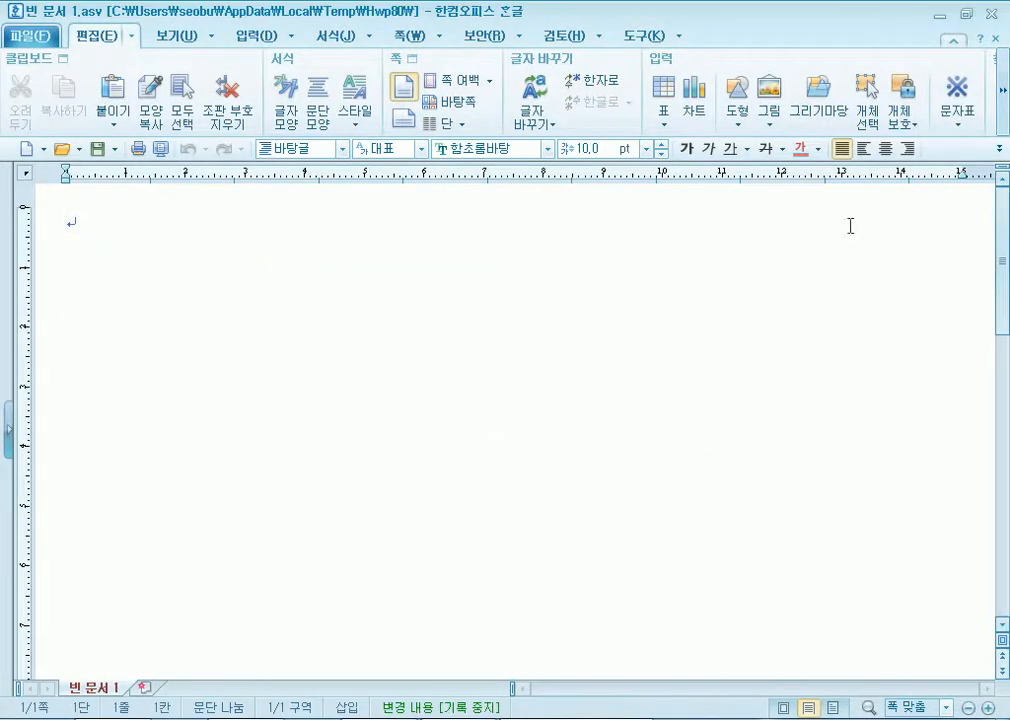
left_click(987, 14)
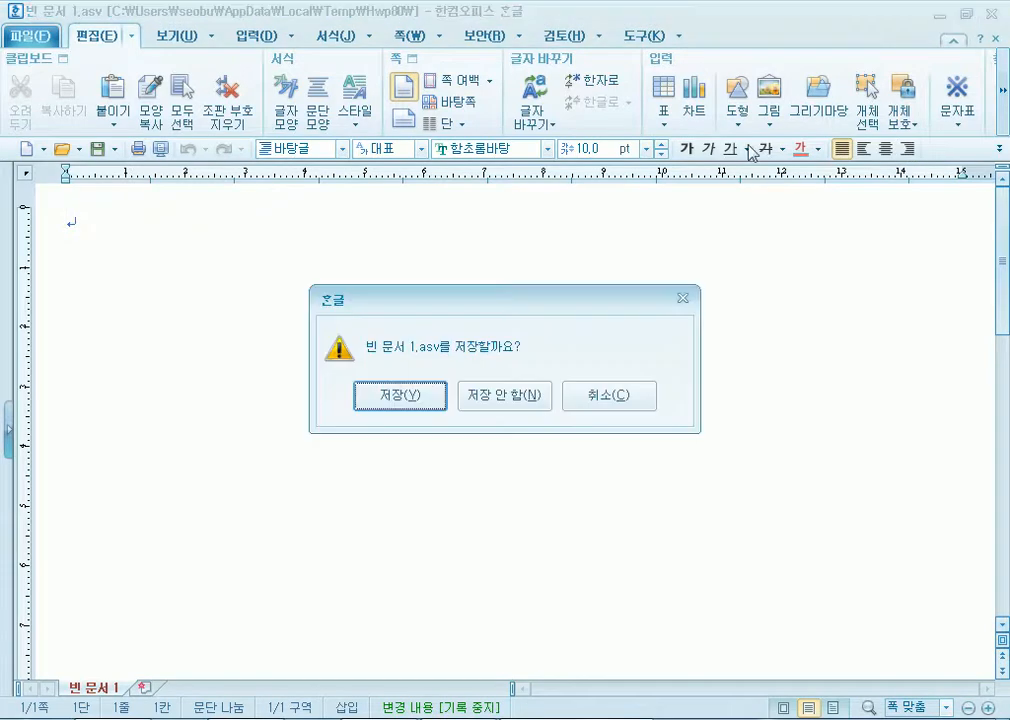
left_click(512, 400)
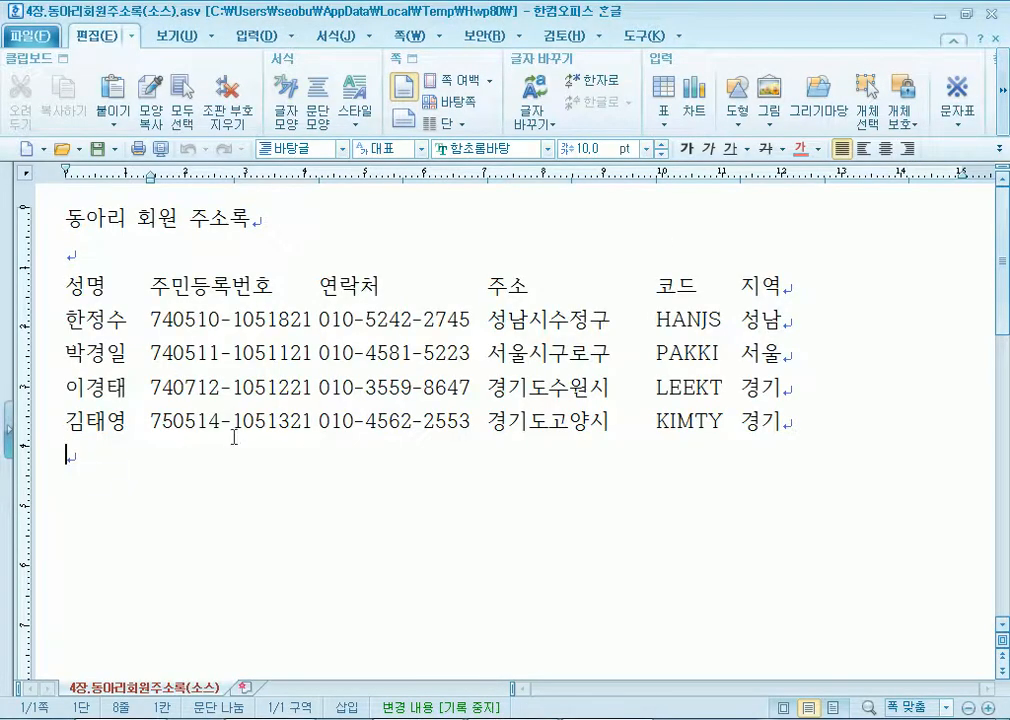
Show the 조판 부호 formatting marks in the recovered address list.
left_click(177, 35)
left_click(337, 102)
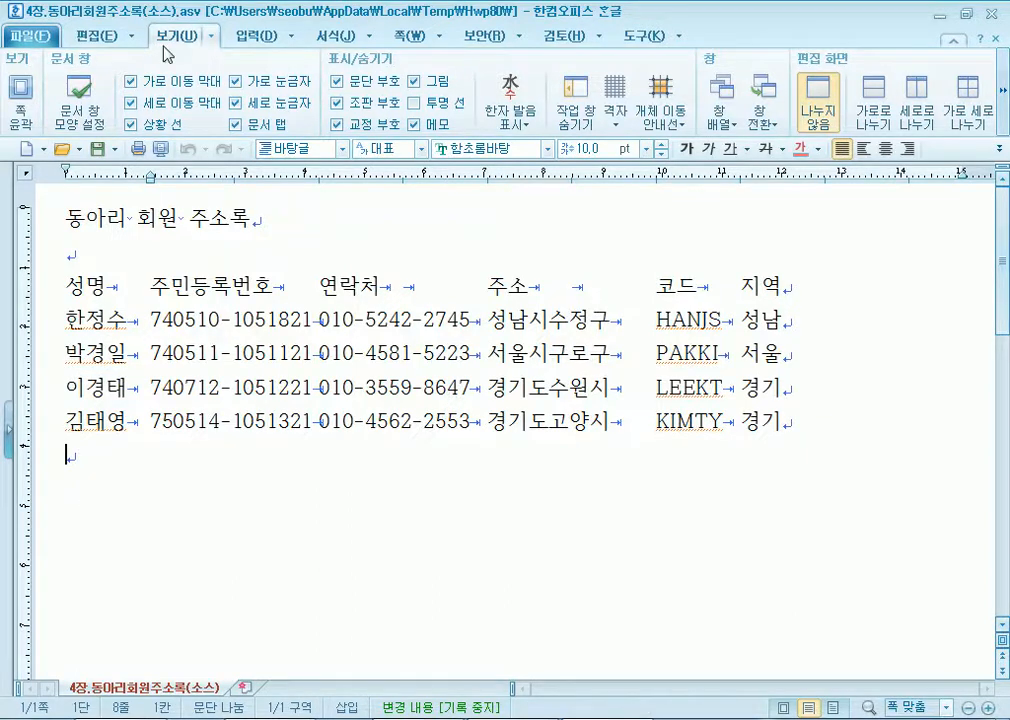
left_click(28, 37)
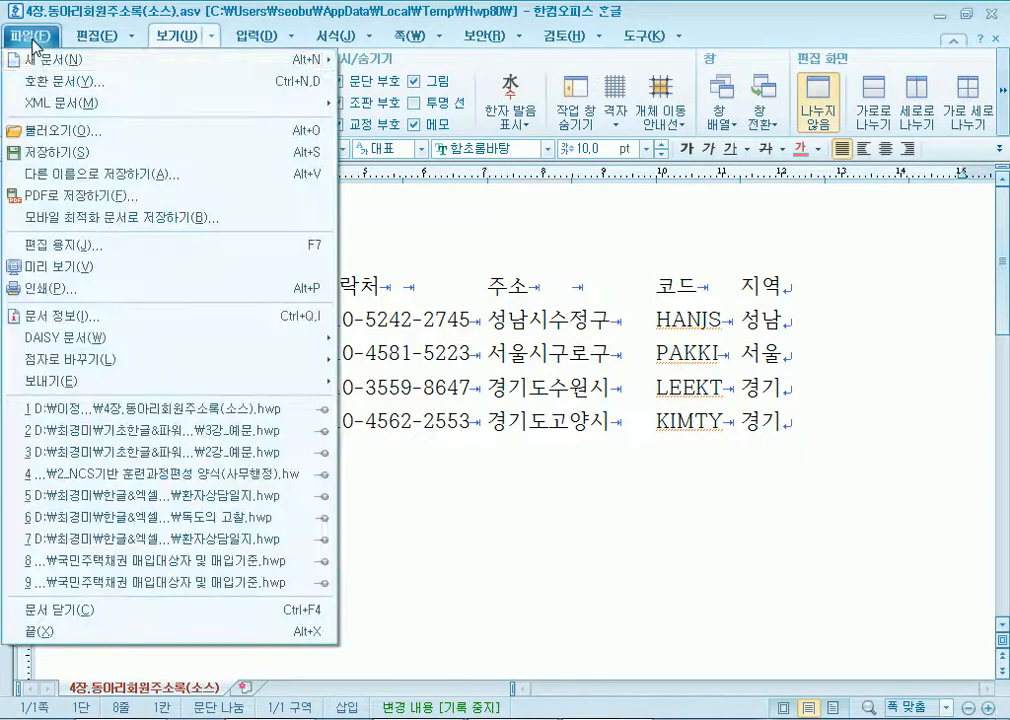
left_click(67, 178)
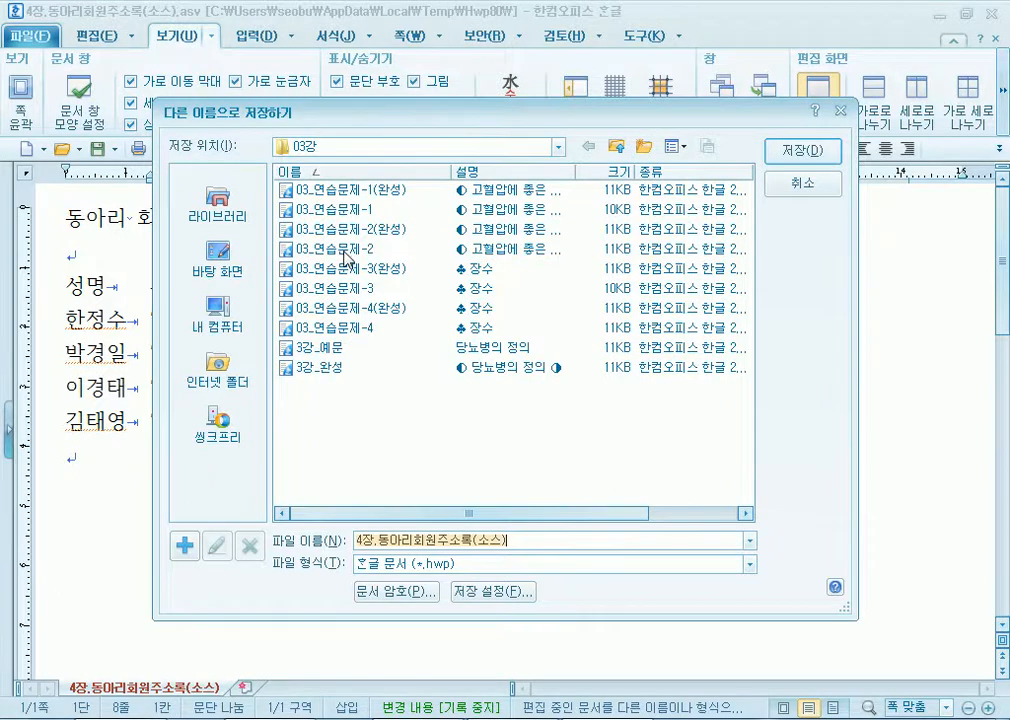
key("Escape")
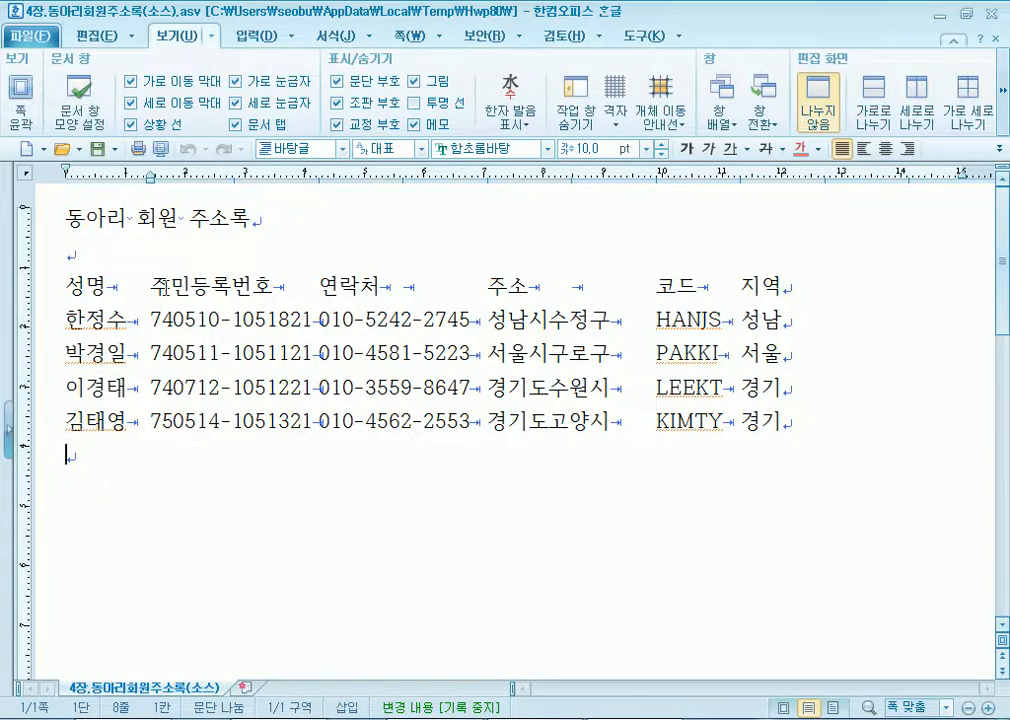
Save the recovered address list in the 03강 folder as 4장.동아리회원주소록(소스)2.
left_click(28, 36)
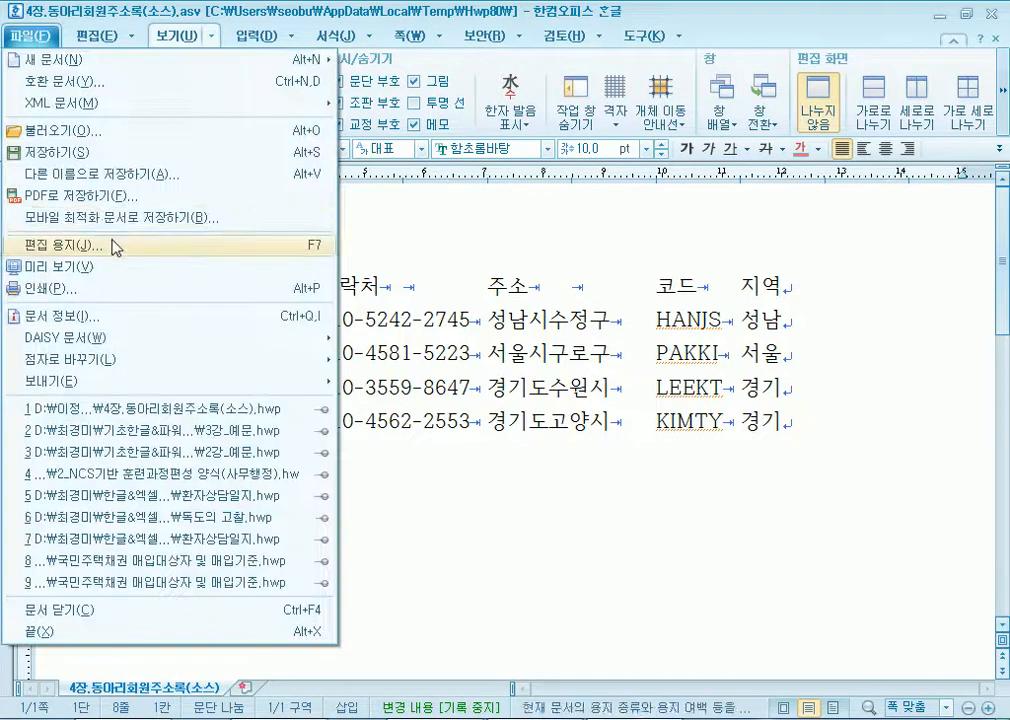
left_click(80, 172)
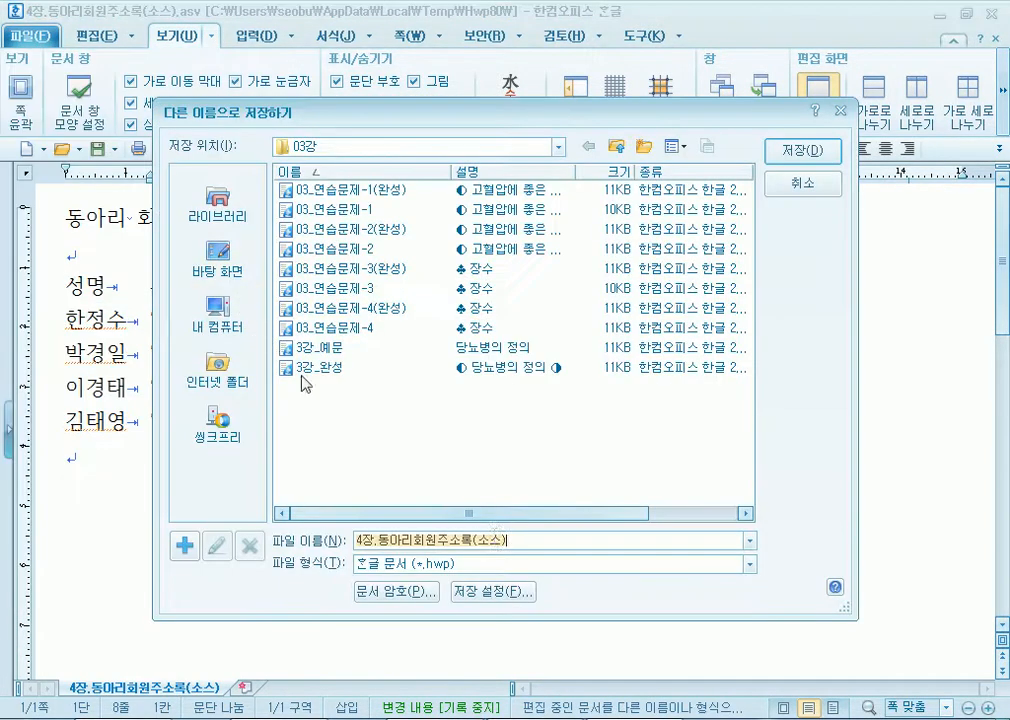
left_click(523, 540)
type("2")
key("Return")
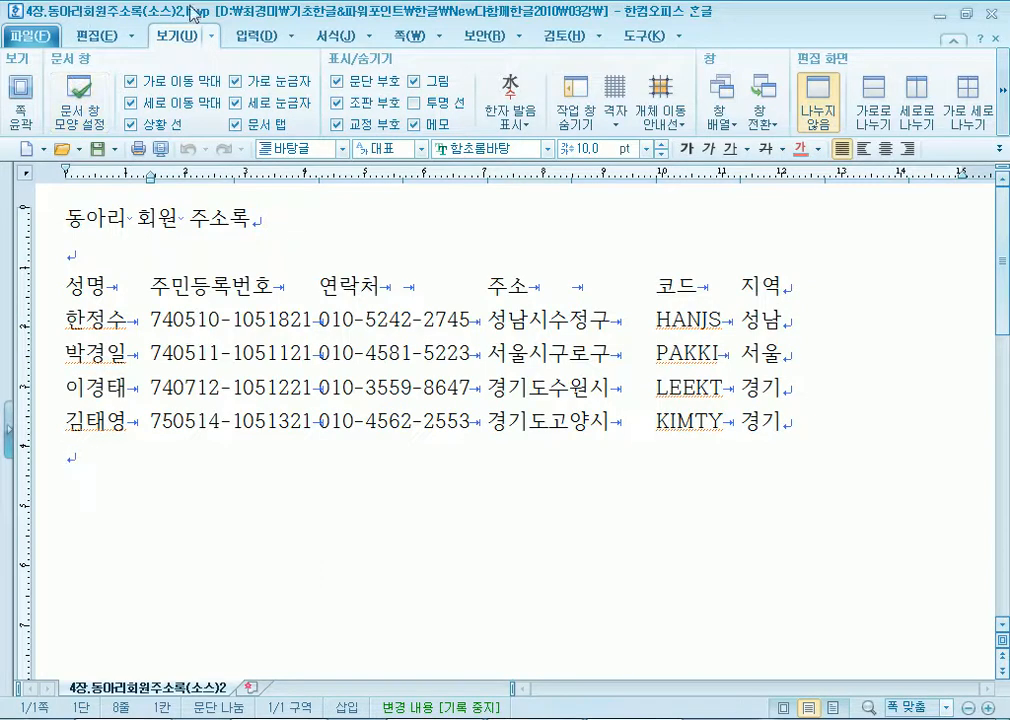
Select the four member rows below the column headings.
left_click_drag(64, 320, 462, 500)
key("Escape")
left_click_drag(65, 317, 209, 356)
key("F9")
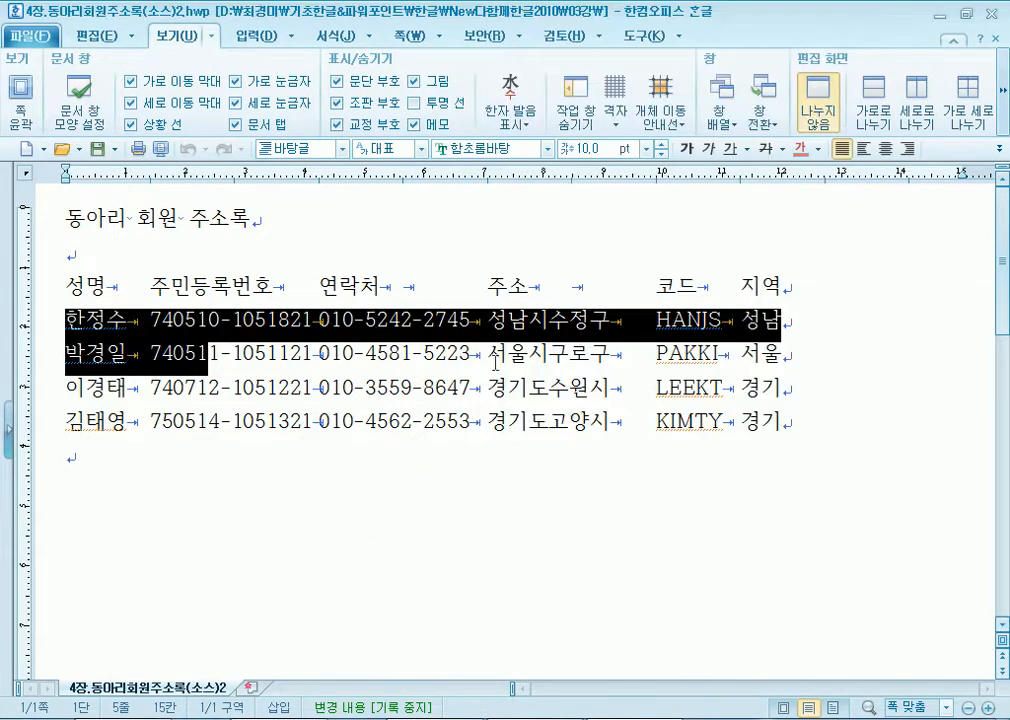
left_click(239, 425)
left_click_drag(65, 318, 884, 426)
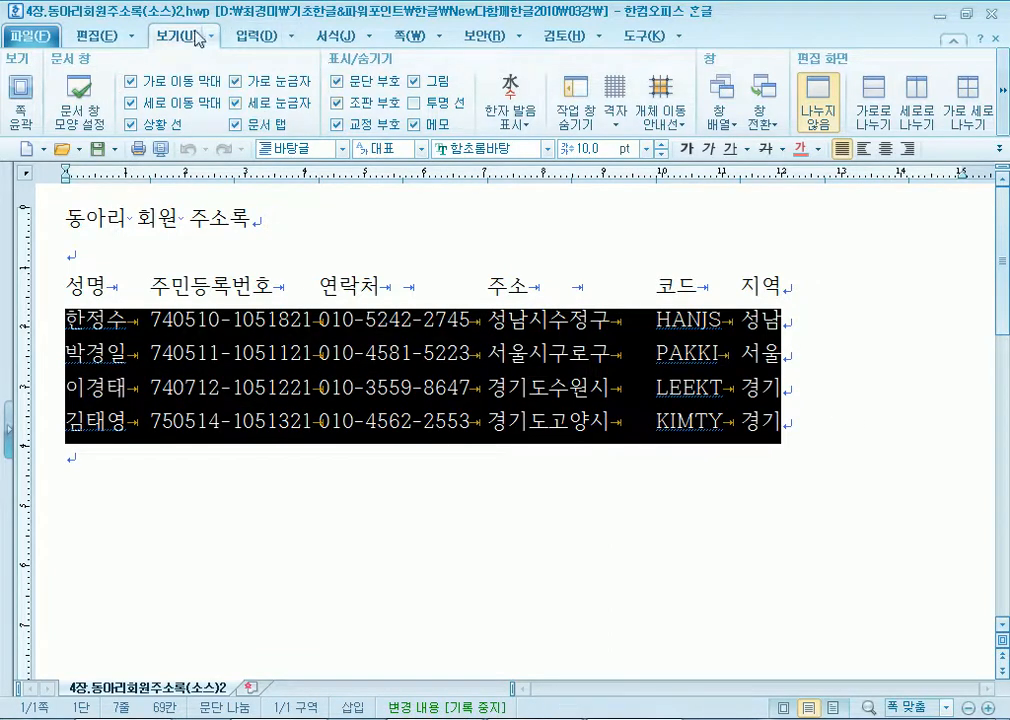
Look over the 글자 바꾸기 conversion options for the selected member rows.
left_click(94, 40)
left_click(287, 100)
key("Escape")
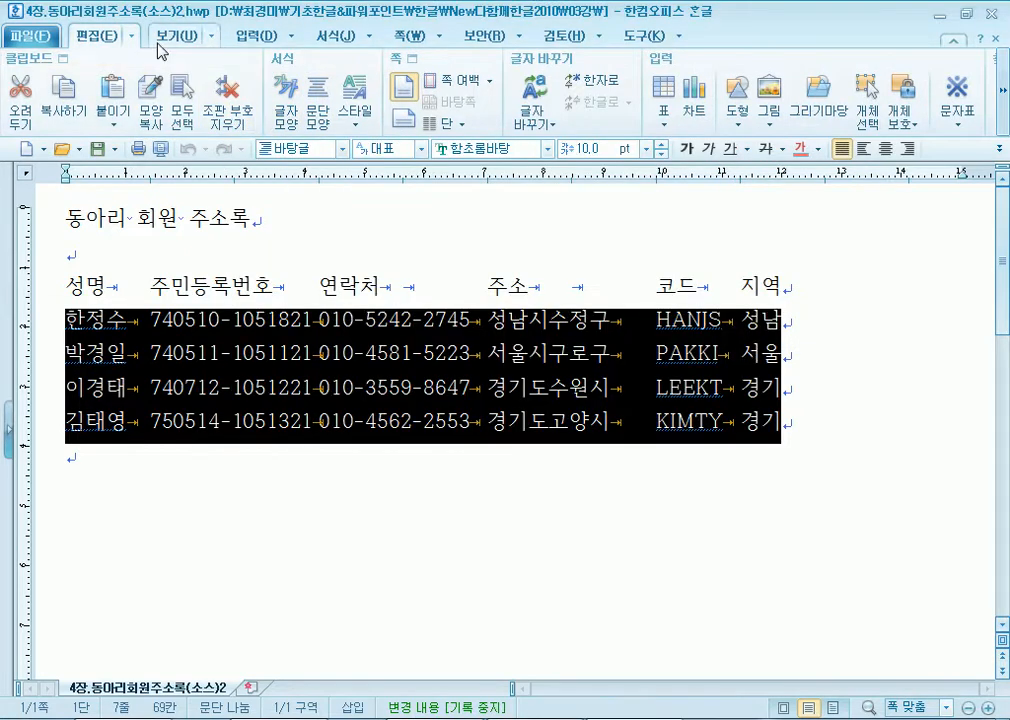
left_click(531, 122)
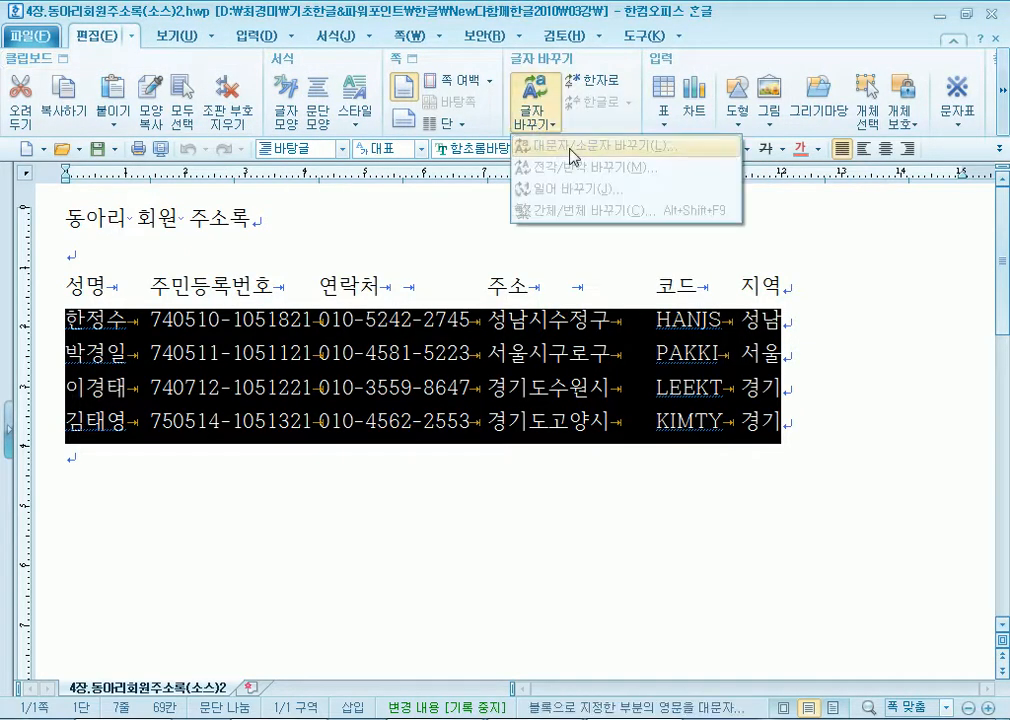
Reselect the four member rows and check which 글자 바꾸기 conversion options they offer.
left_click(363, 287)
left_click(65, 316)
left_click_drag(65, 316, 841, 424)
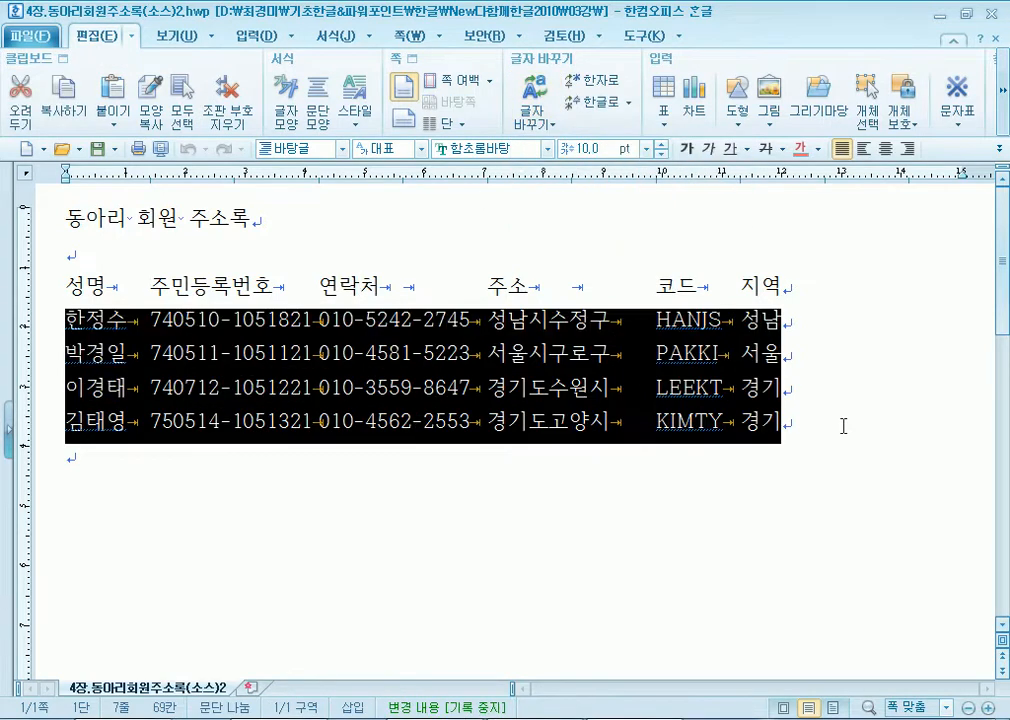
left_click(541, 124)
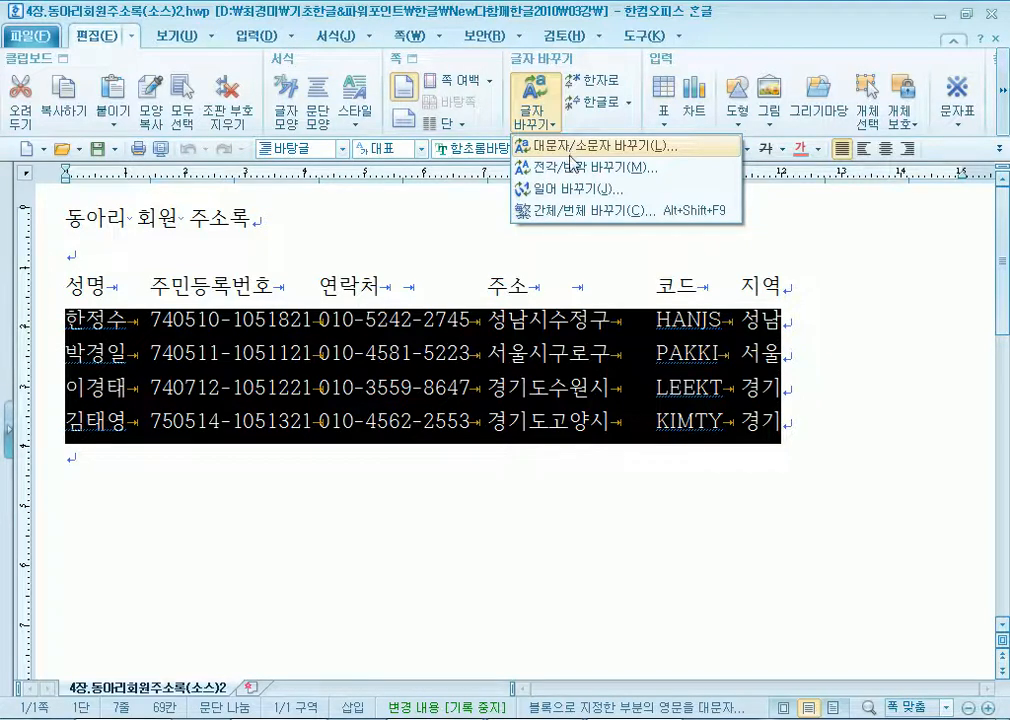
Block-select only the four codes in the 코드 column and check the 대문자/소문자 바꾸기 option for them.
left_click(535, 328)
left_click_drag(652, 318, 731, 425)
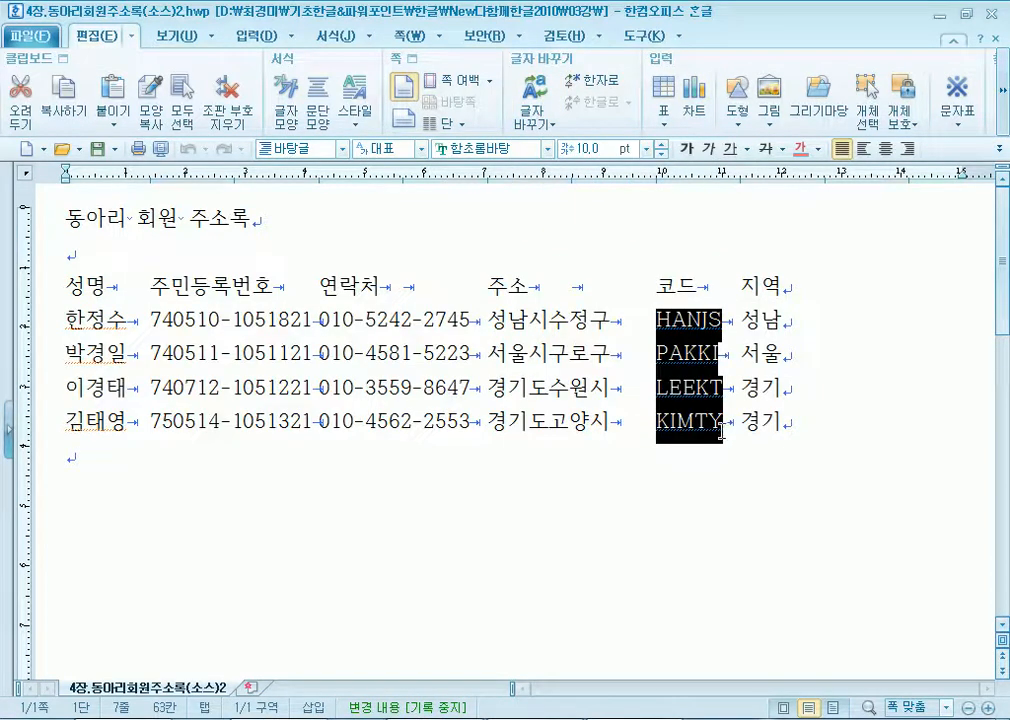
left_click(538, 123)
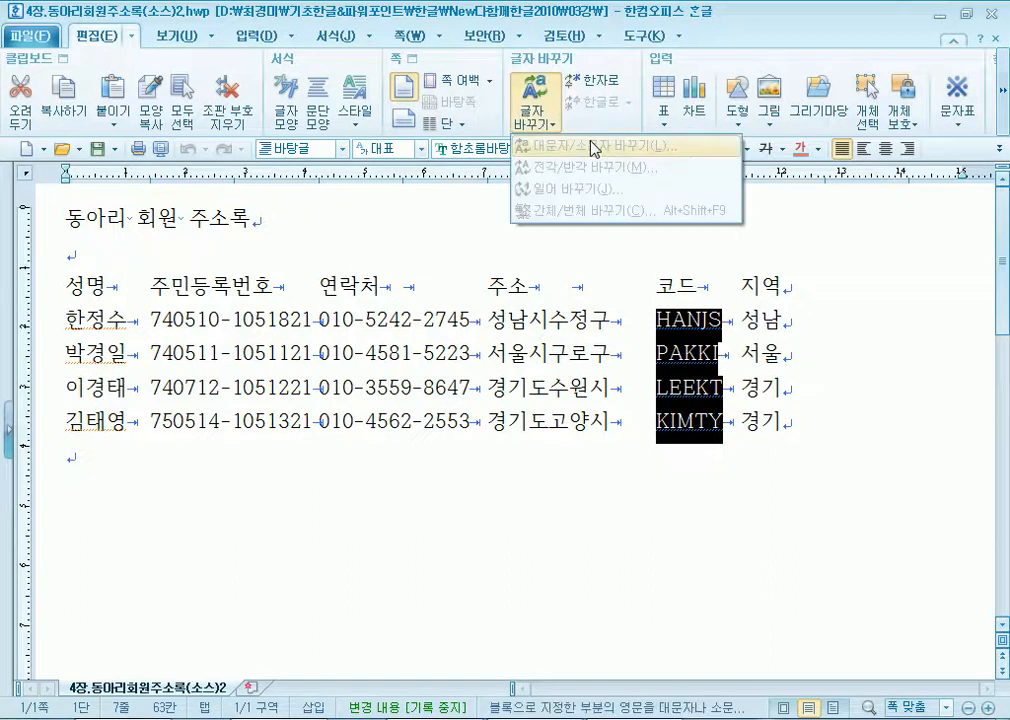
left_click(593, 306)
left_click(652, 322)
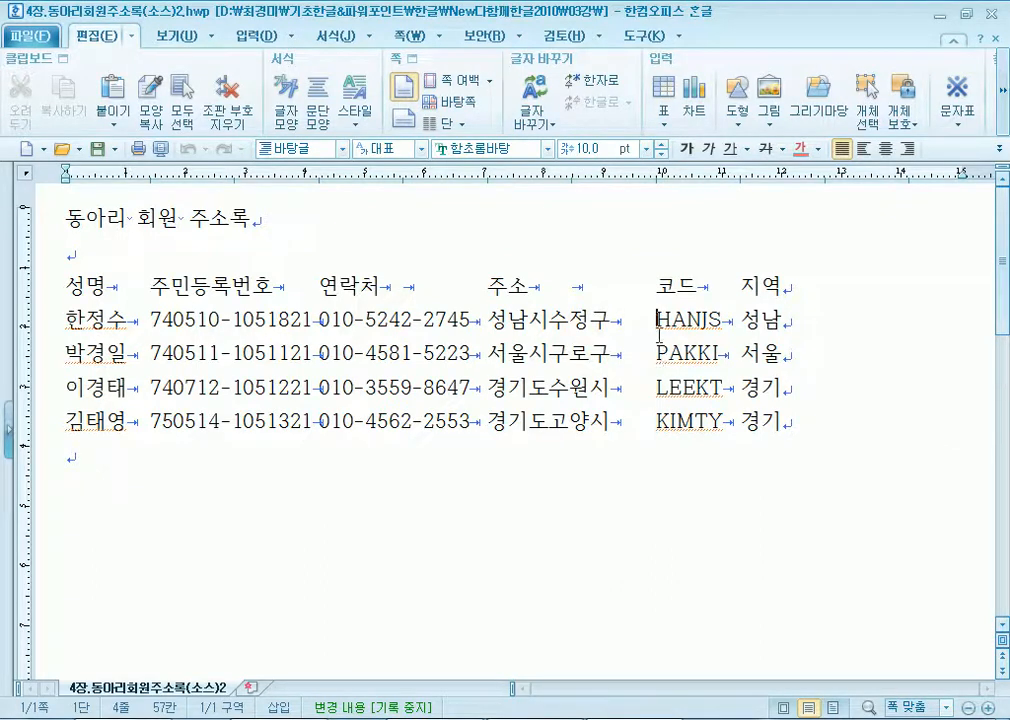
left_click_drag(660, 320, 735, 422)
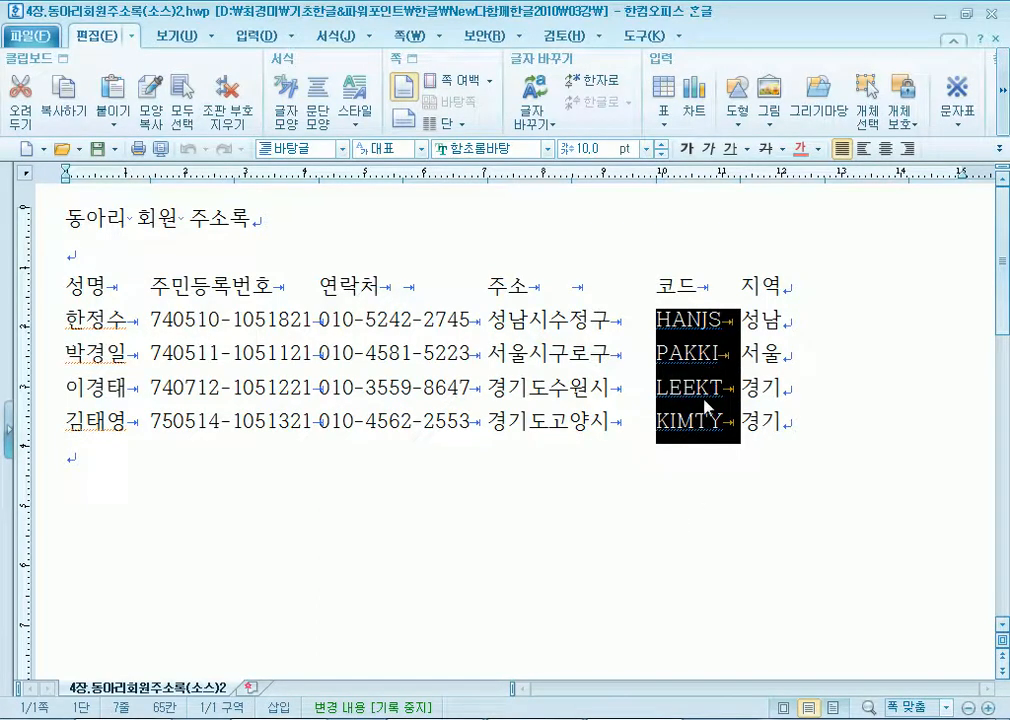
left_click(532, 115)
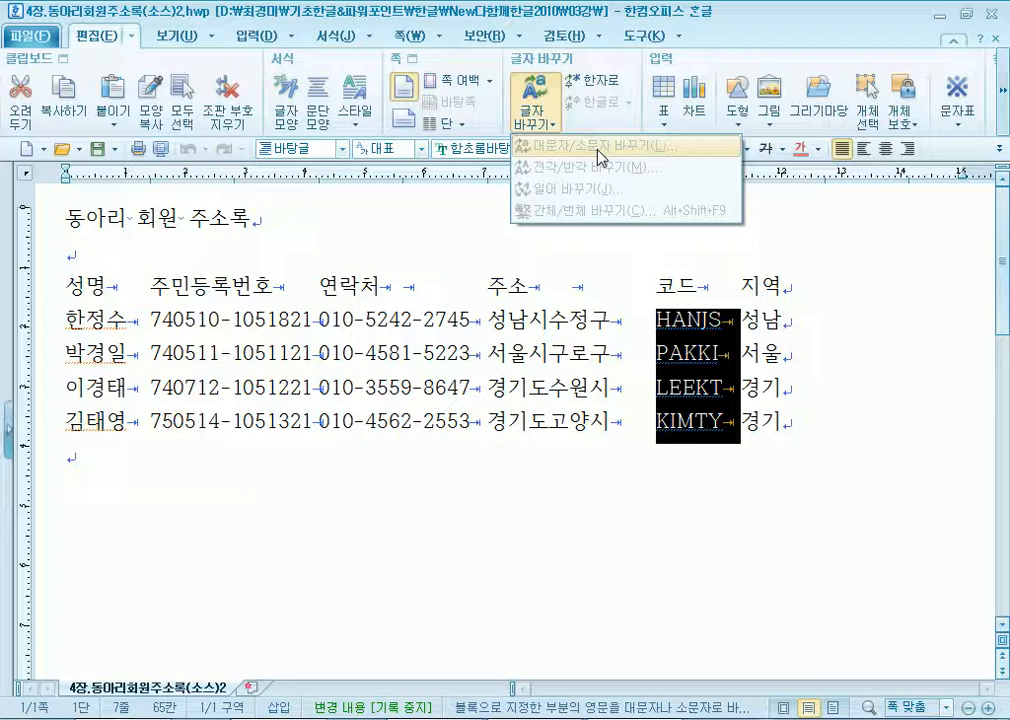
left_click(543, 313)
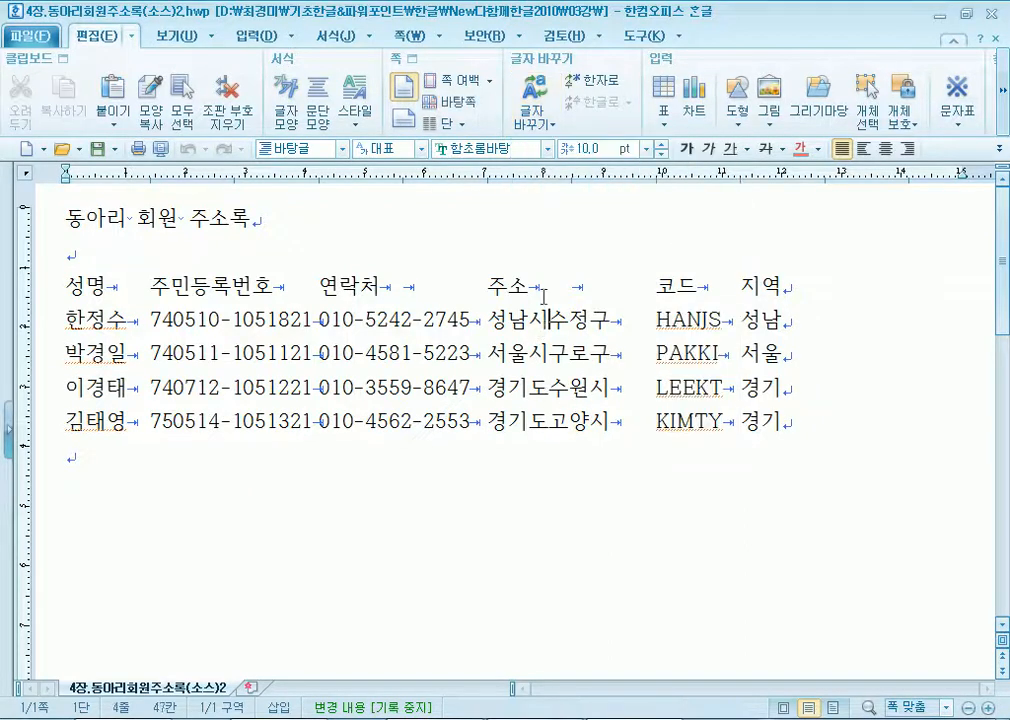
left_click(546, 287)
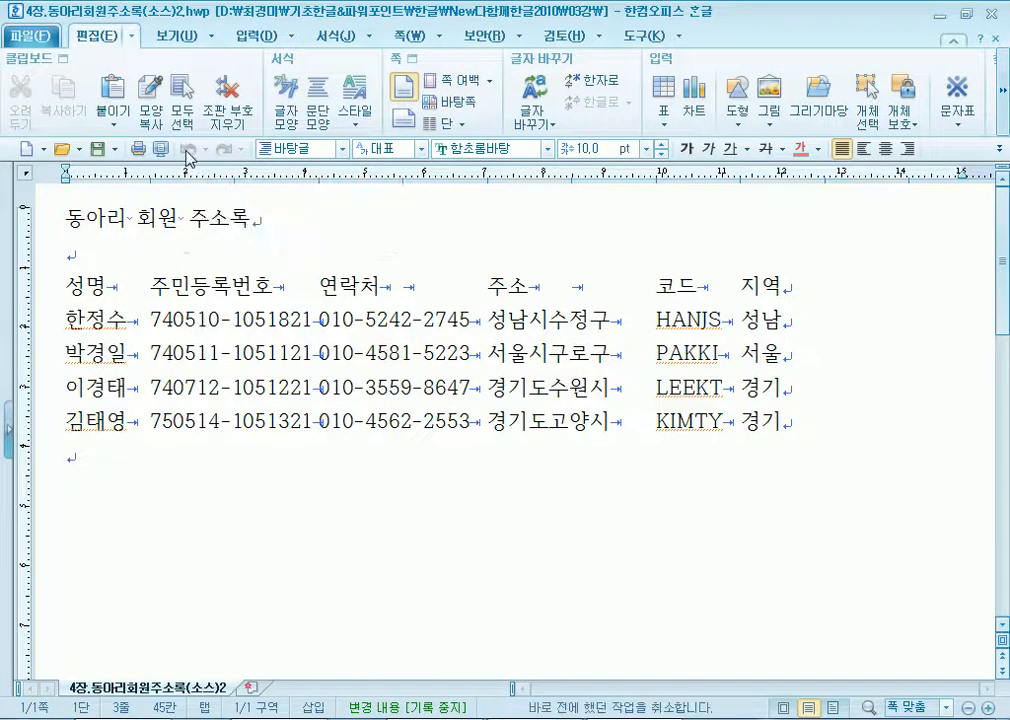
Try deleting the heading row with all member rows, and undo the deletion.
left_click_drag(58, 287, 712, 516)
key("Delete")
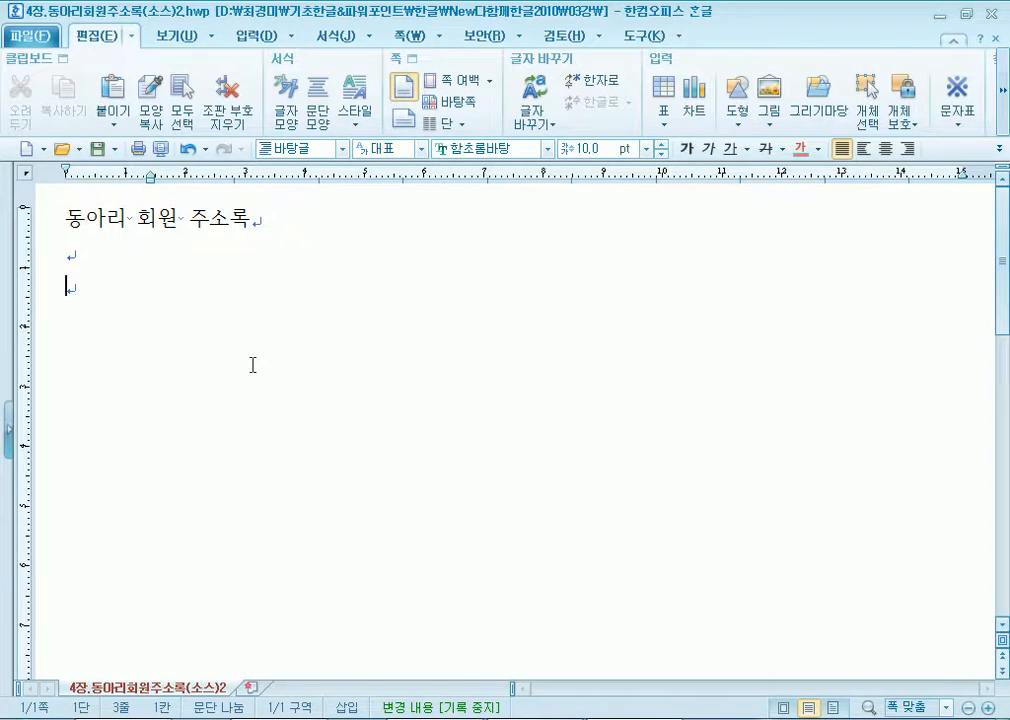
left_click(187, 148)
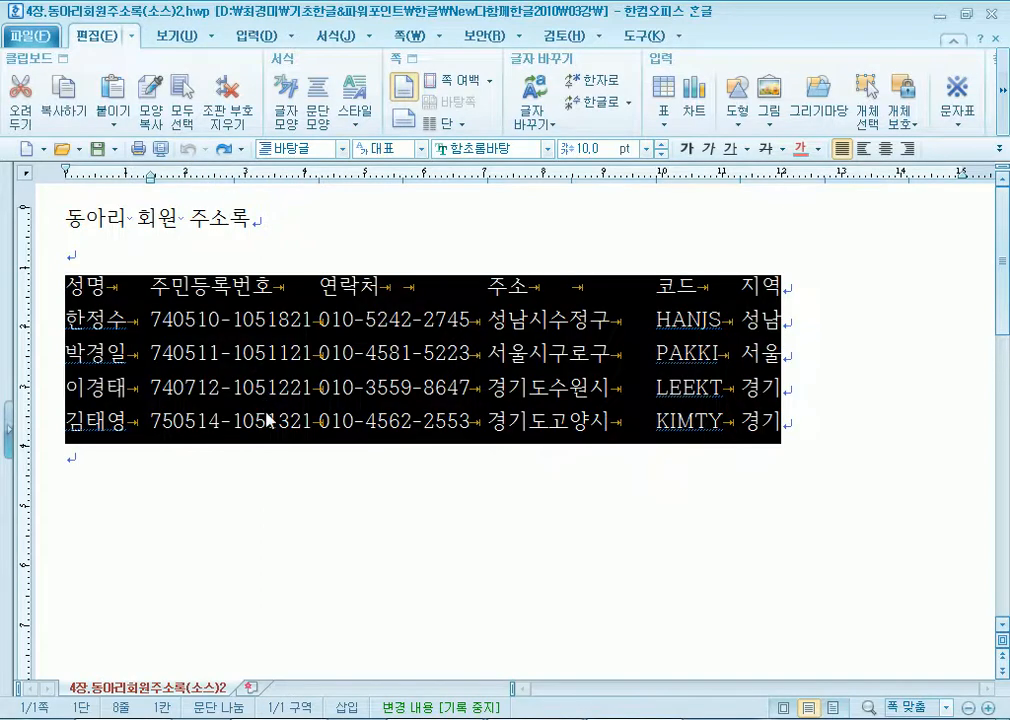
left_click(258, 424)
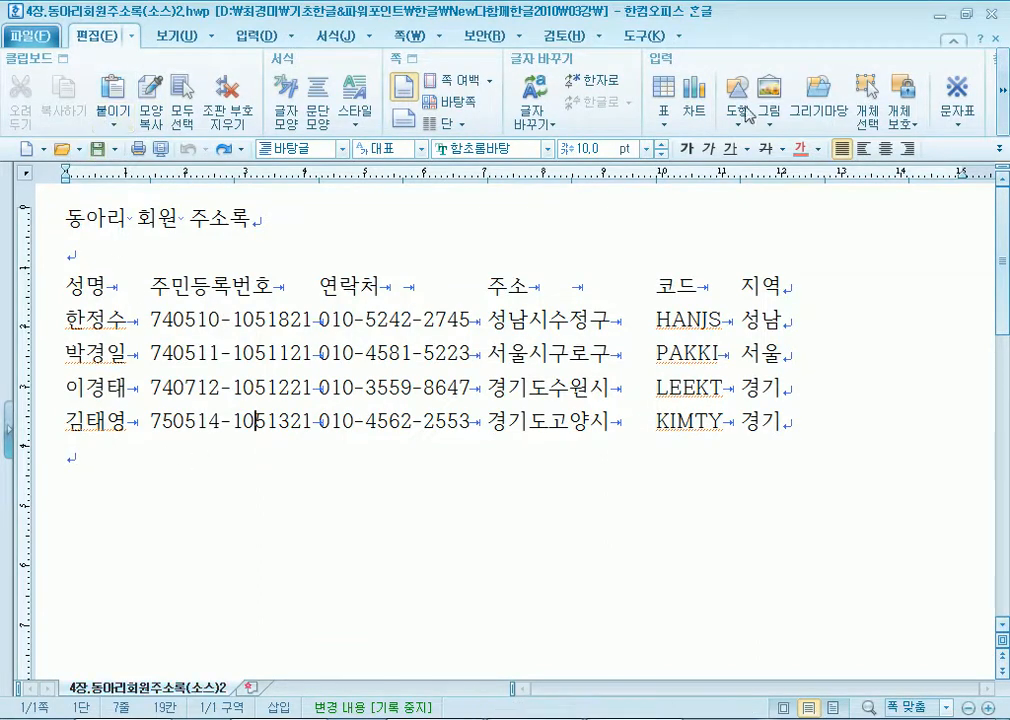
Close the address list document and reopen 4장.동아리회원주소록(소스)2.
left_click(995, 43)
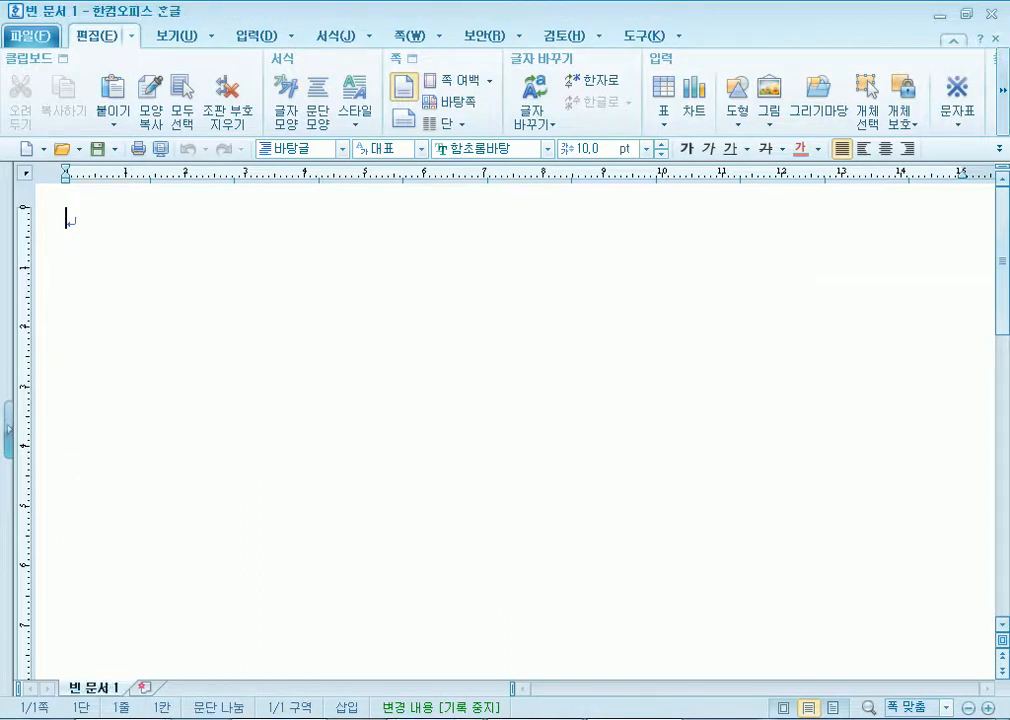
left_click(30, 36)
left_click(240, 409)
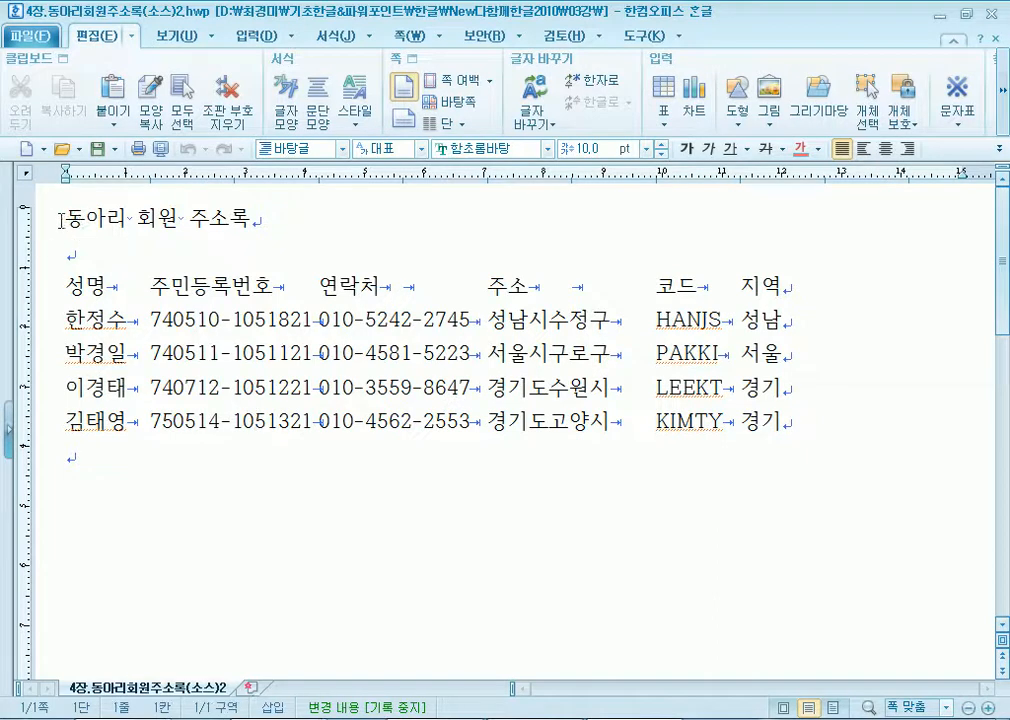
Preview the printed page of the address list, inspect it at 100 % zoom, and return to editing.
left_click_drag(63, 219, 275, 219)
left_click(205, 255)
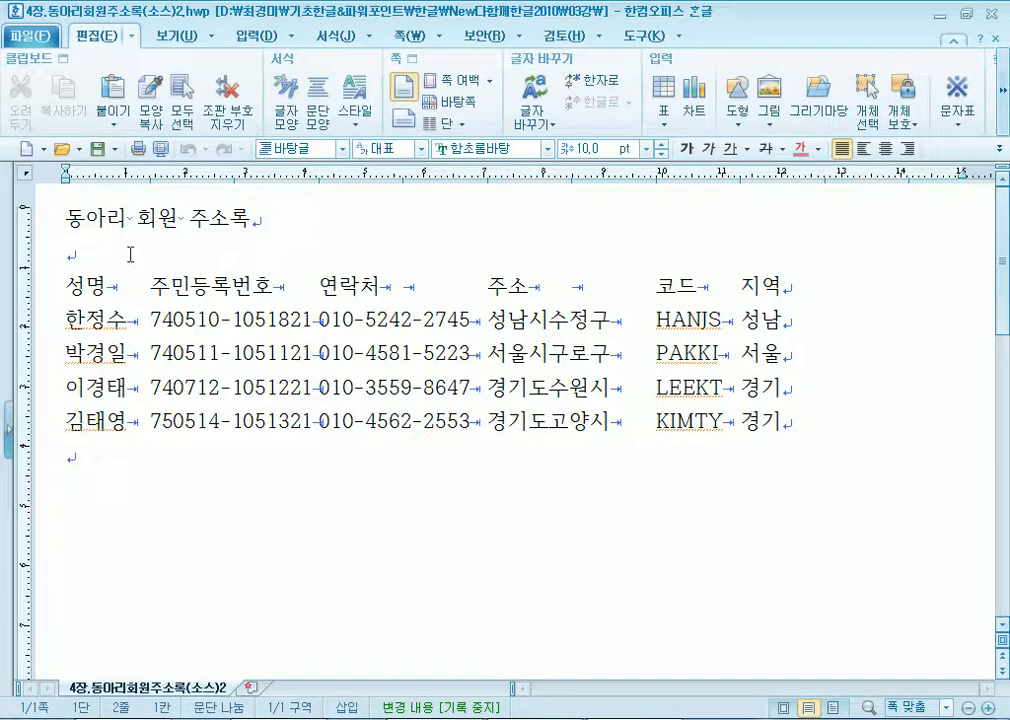
left_click(160, 148)
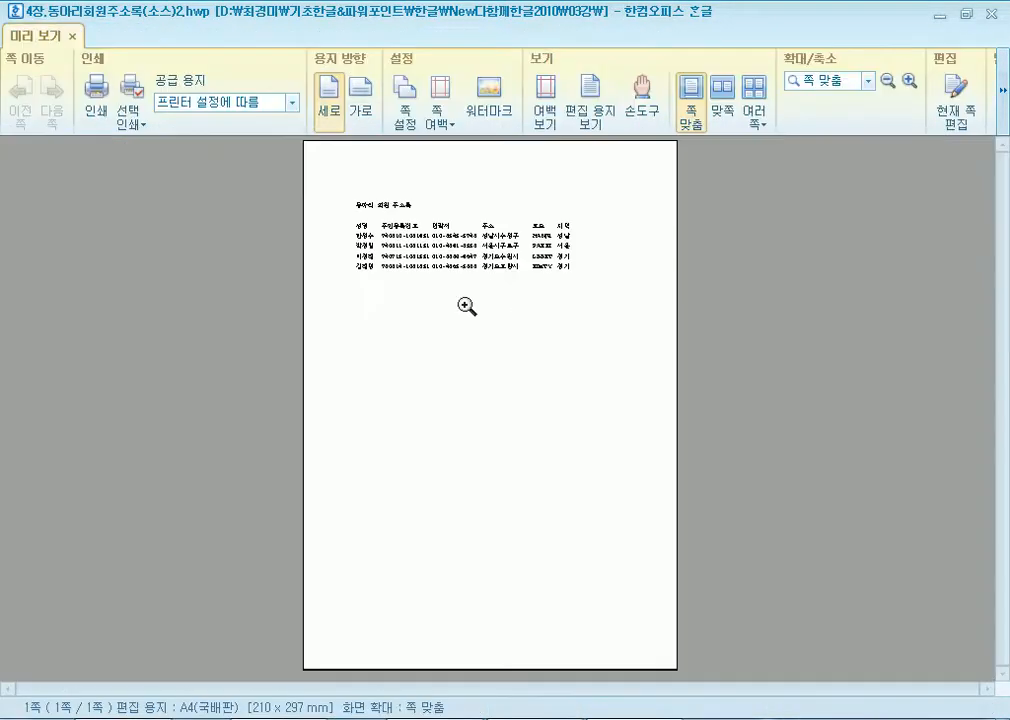
left_click(553, 280)
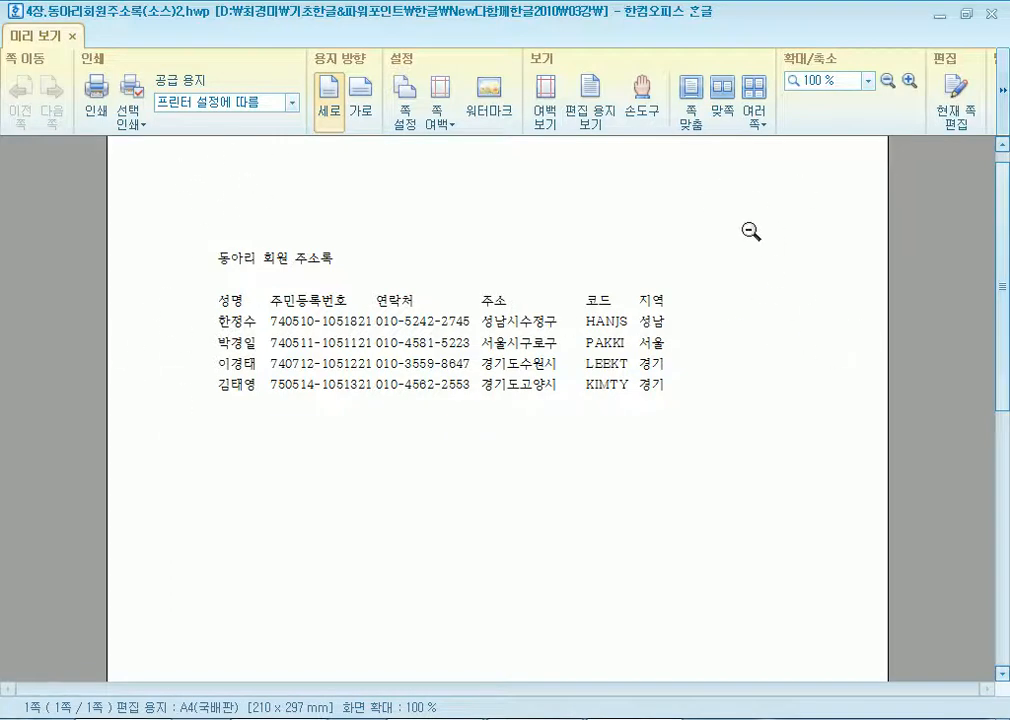
left_click(634, 323)
left_click(497, 252)
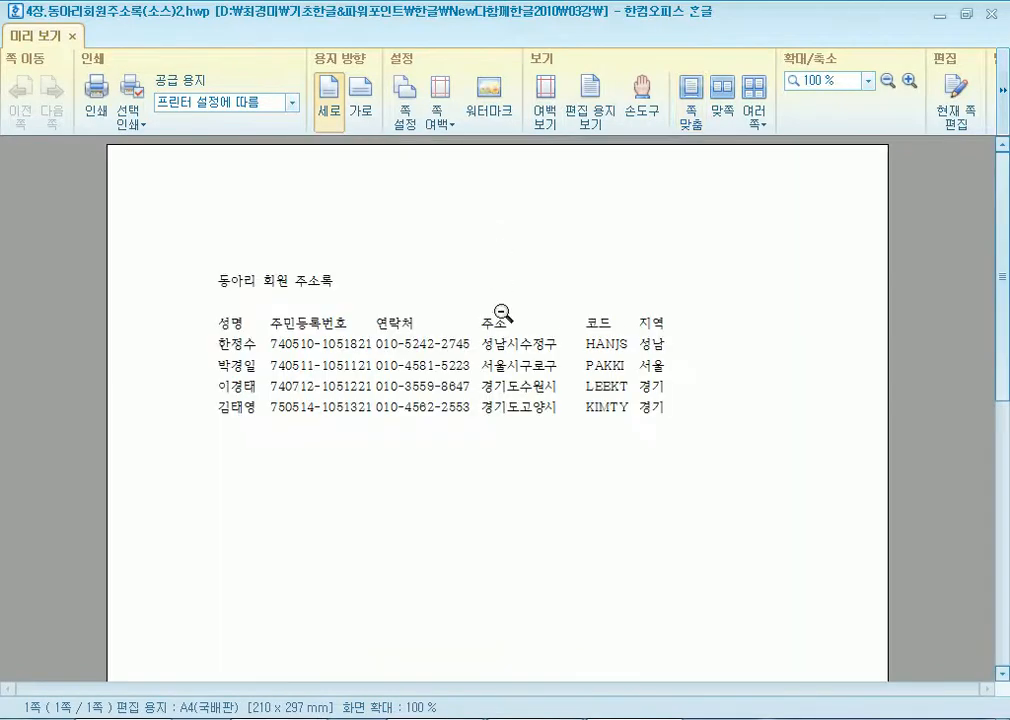
key("Escape")
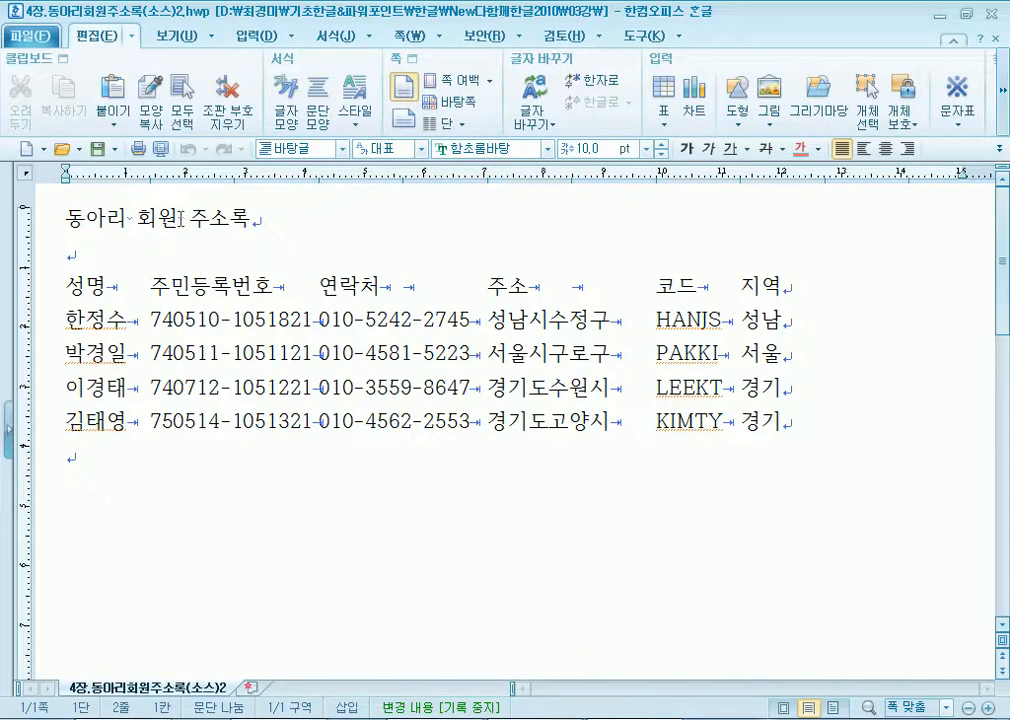
Delete the whole 주민등록번호 column, heading included, from the address list as a column block.
left_click(152, 287)
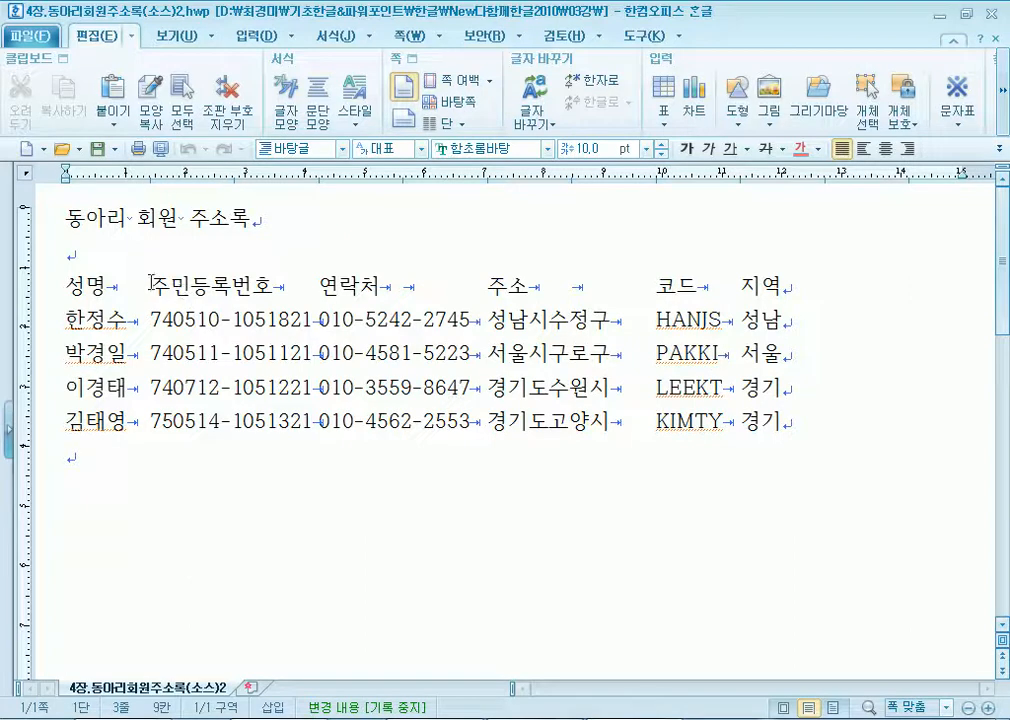
left_click(258, 297, "shift")
left_click_drag(258, 299, 318, 416)
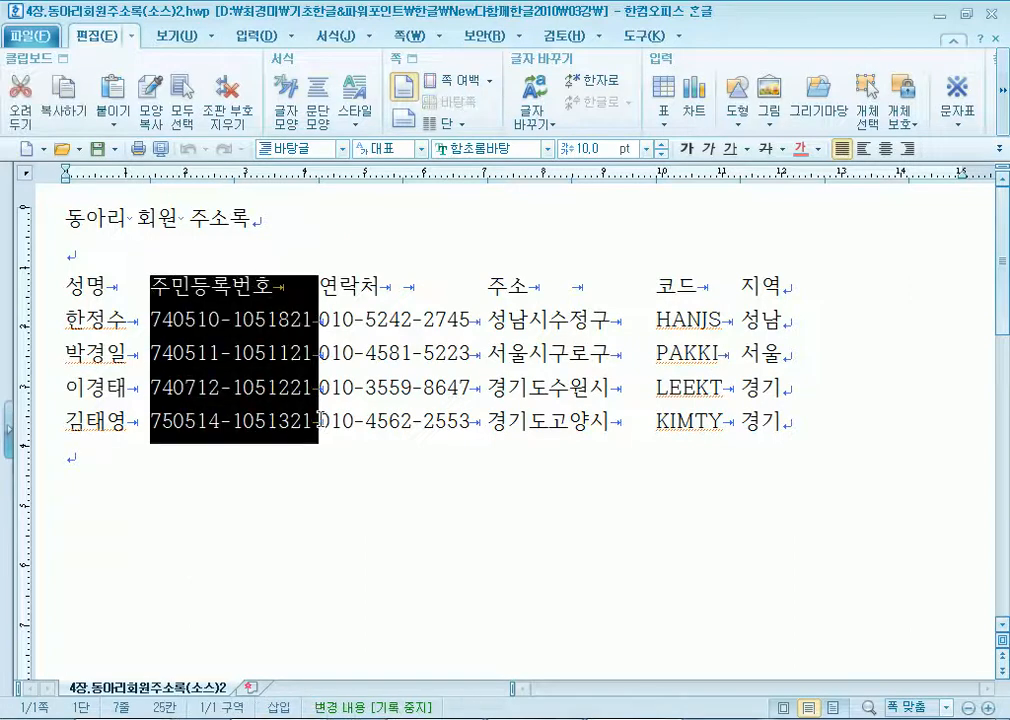
key("Delete")
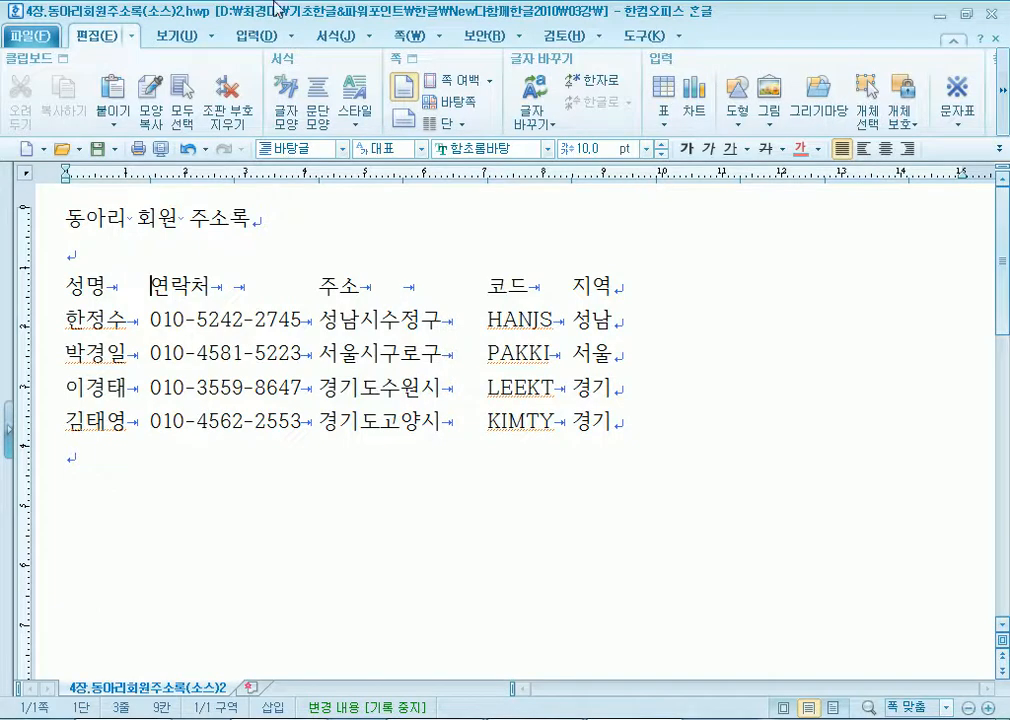
Center the title 동아리 회원 주소록 and set the empty line below the list back to justified alignment.
left_click(74, 455)
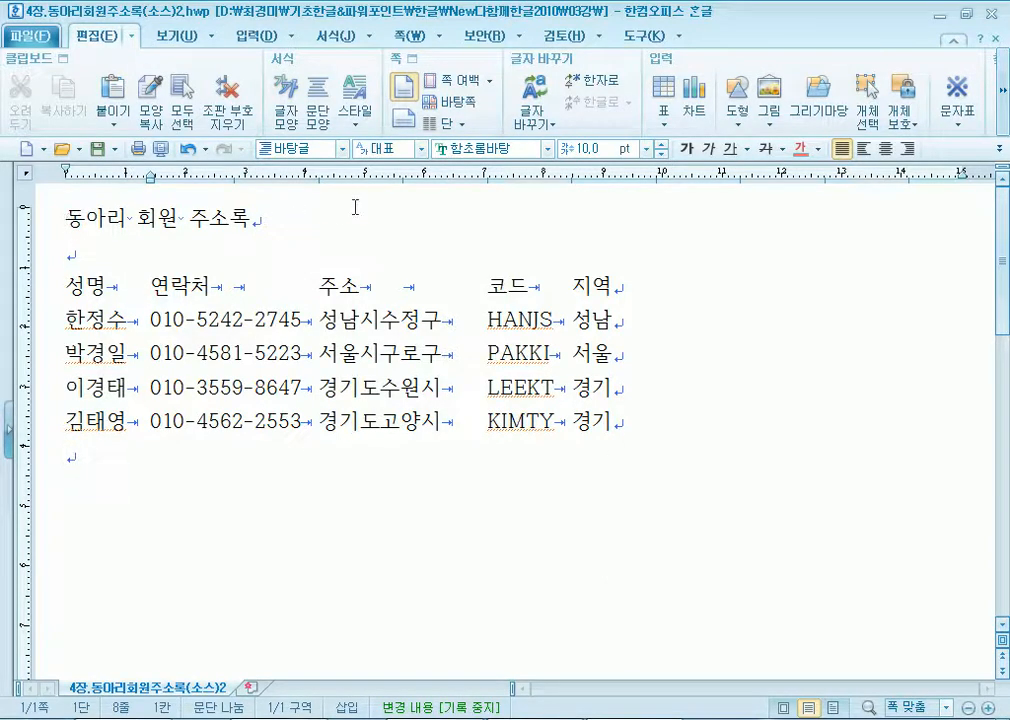
left_click(884, 150)
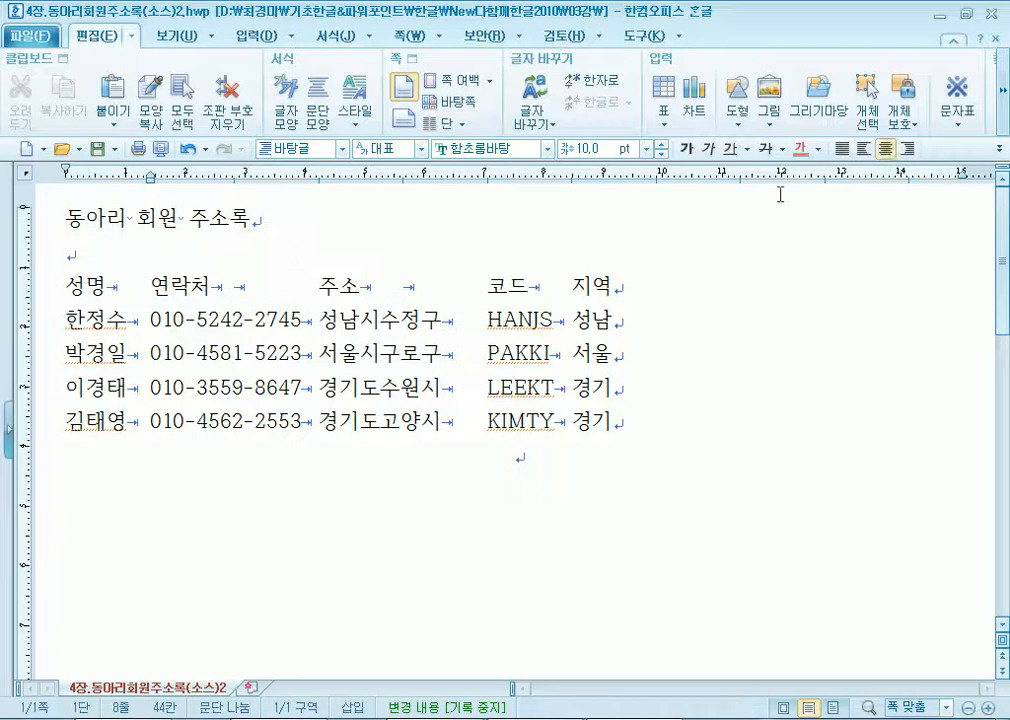
left_click(245, 212)
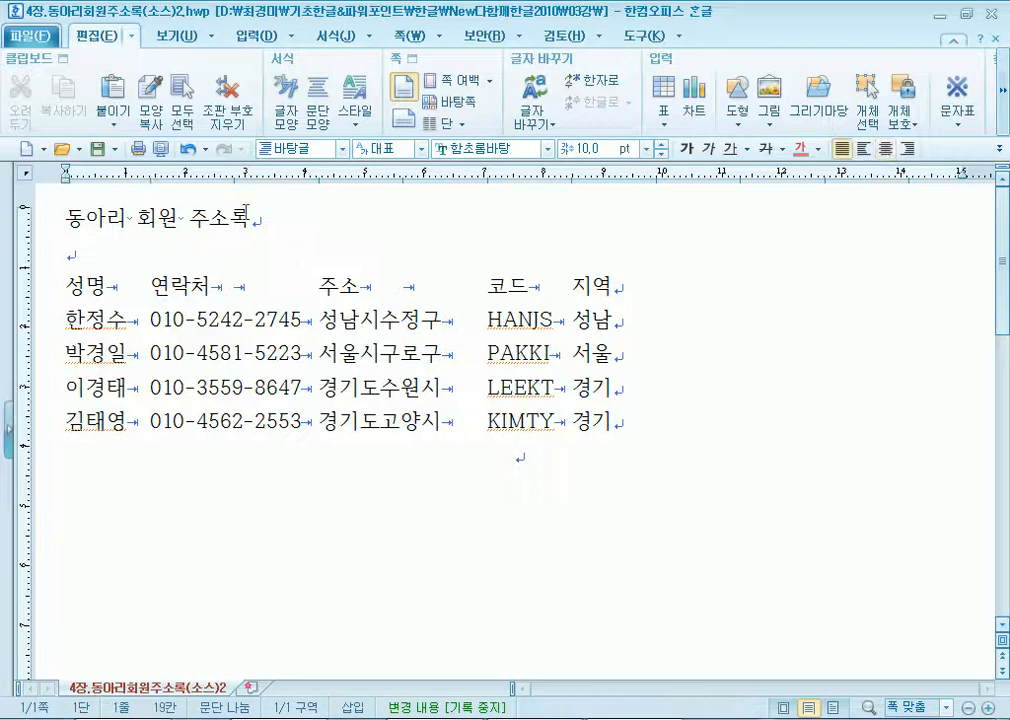
left_click(885, 149)
left_click(517, 455)
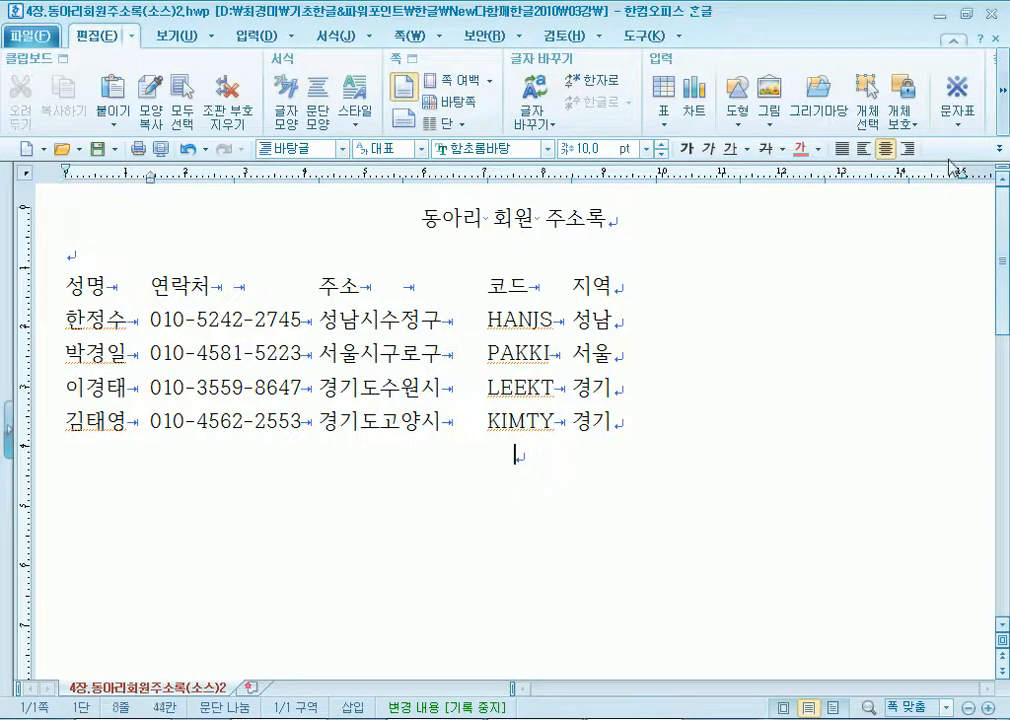
left_click(842, 148)
Center the heading row and the four member rows of the address list.
left_click_drag(66, 286, 660, 425)
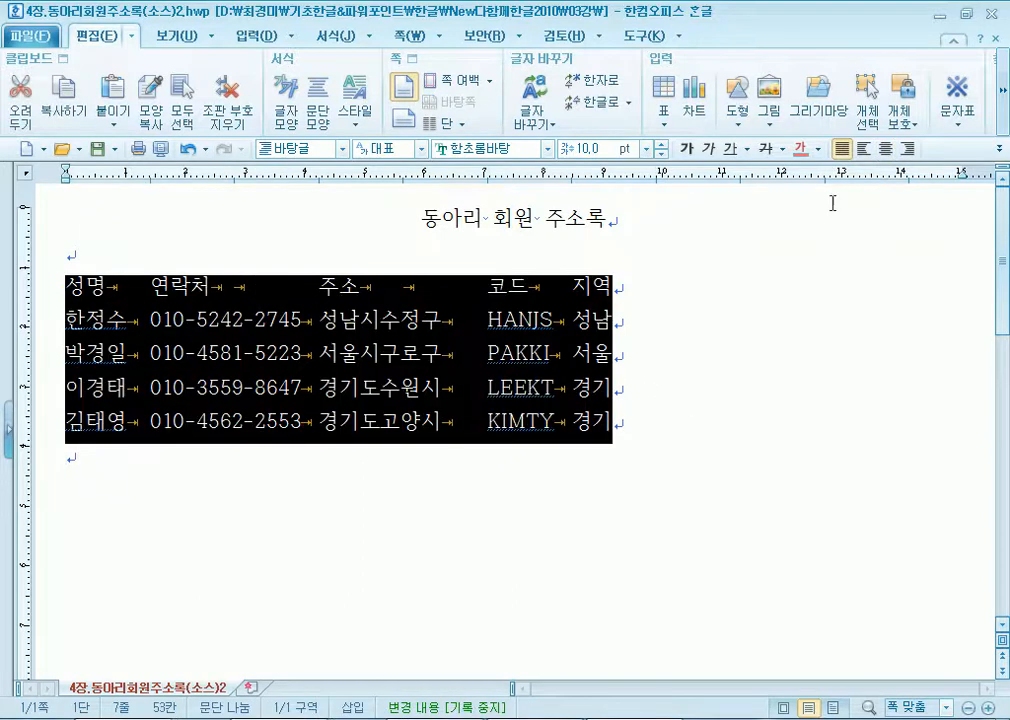
left_click(886, 148)
left_click(648, 484)
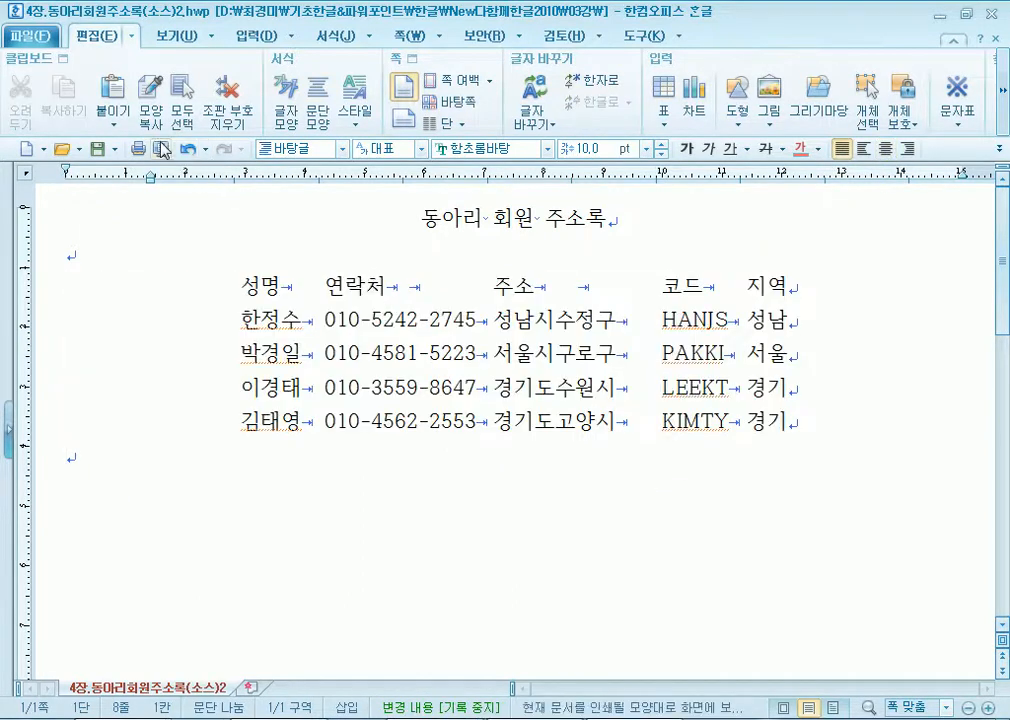
Check the centered title and list in the print preview at 100 % zoom, and return to editing.
left_click(160, 148)
left_click(388, 352)
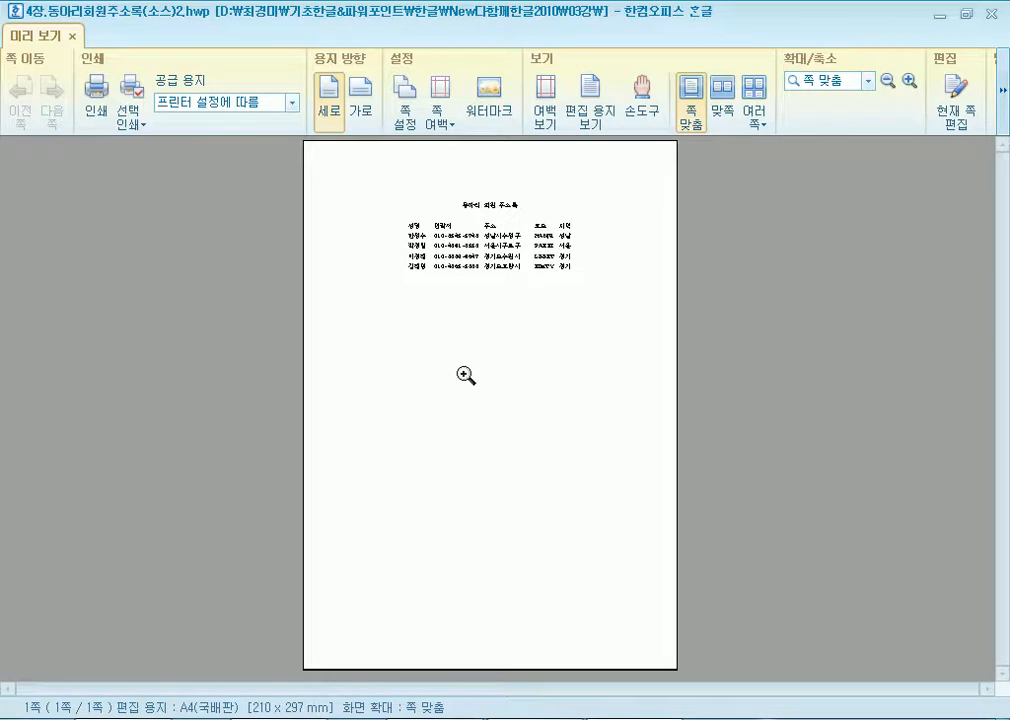
left_click(491, 254)
left_click(441, 288)
left_click(428, 225)
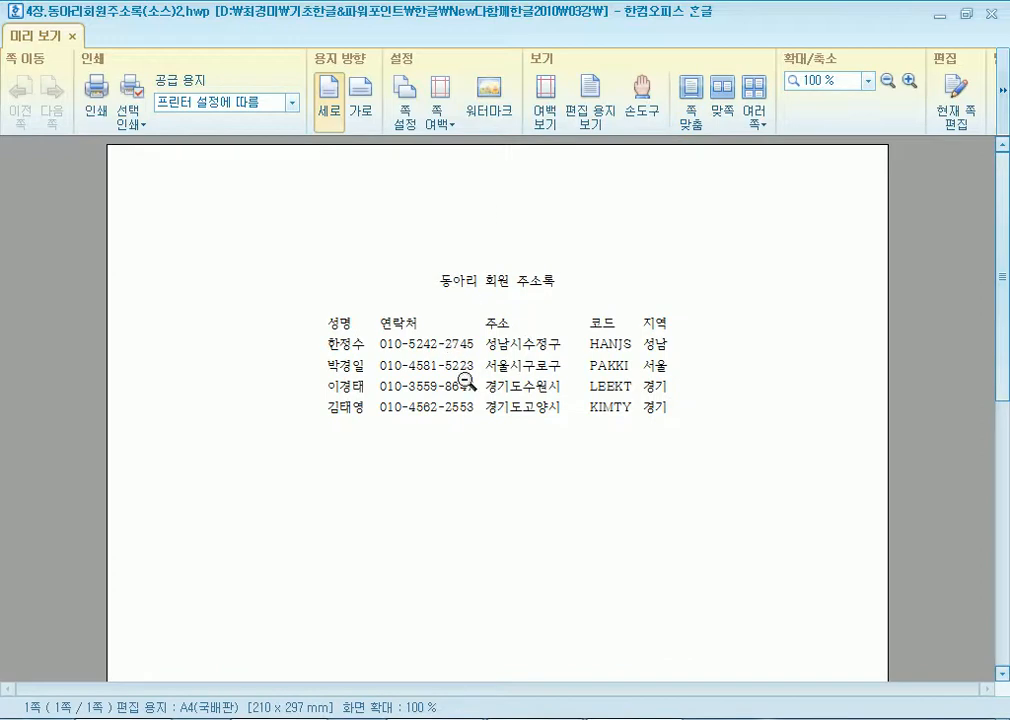
key("Escape")
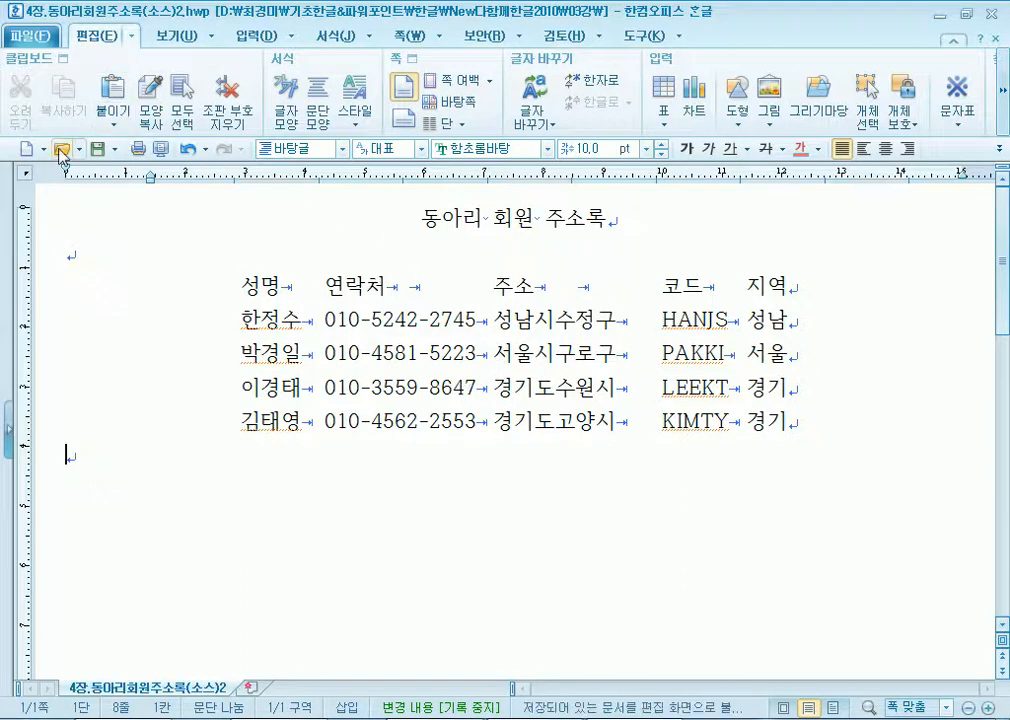
Open the document 5장.교육과정안내(소스) from the 5장 folder inside 315-5210-b on drive D.
key("alt+o")
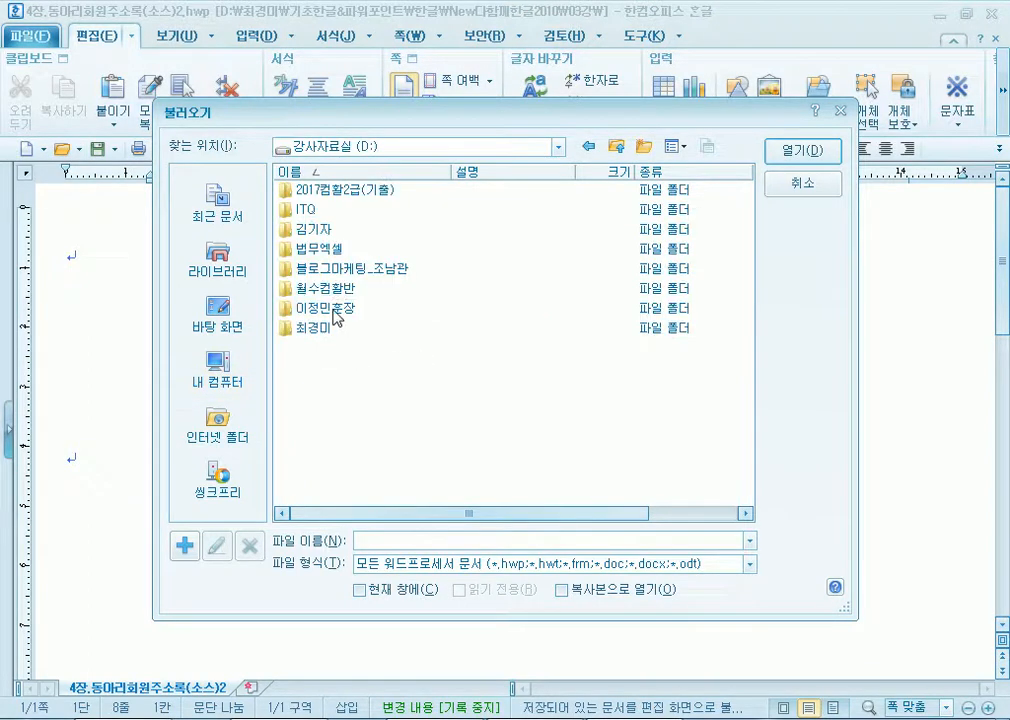
double_click(325, 309)
double_click(325, 190)
double_click(305, 269)
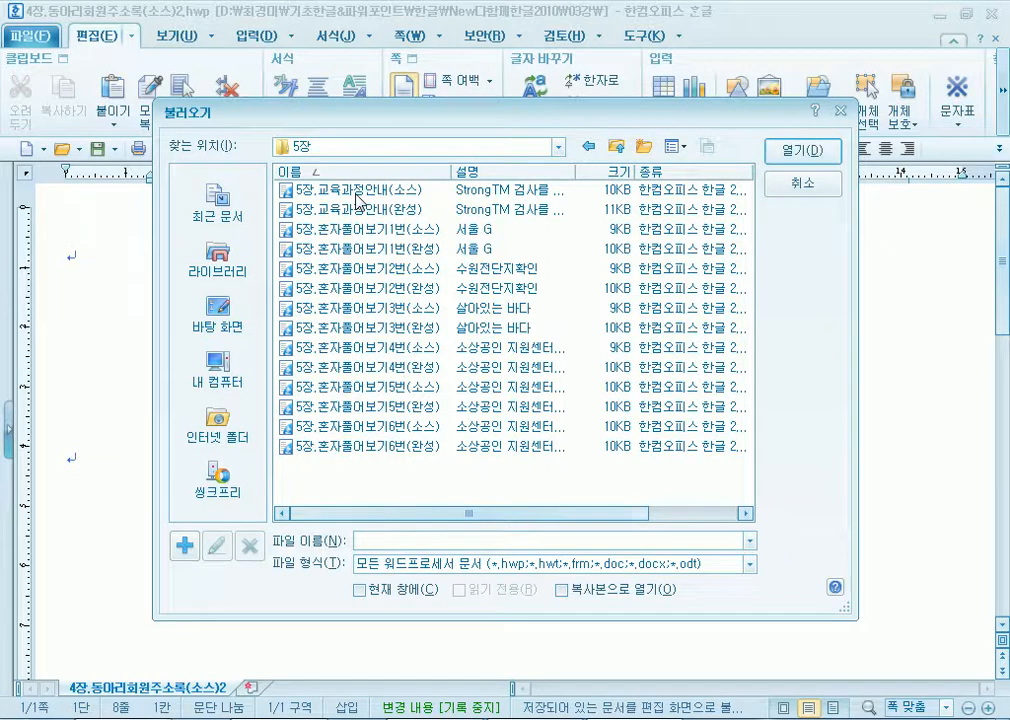
double_click(357, 199)
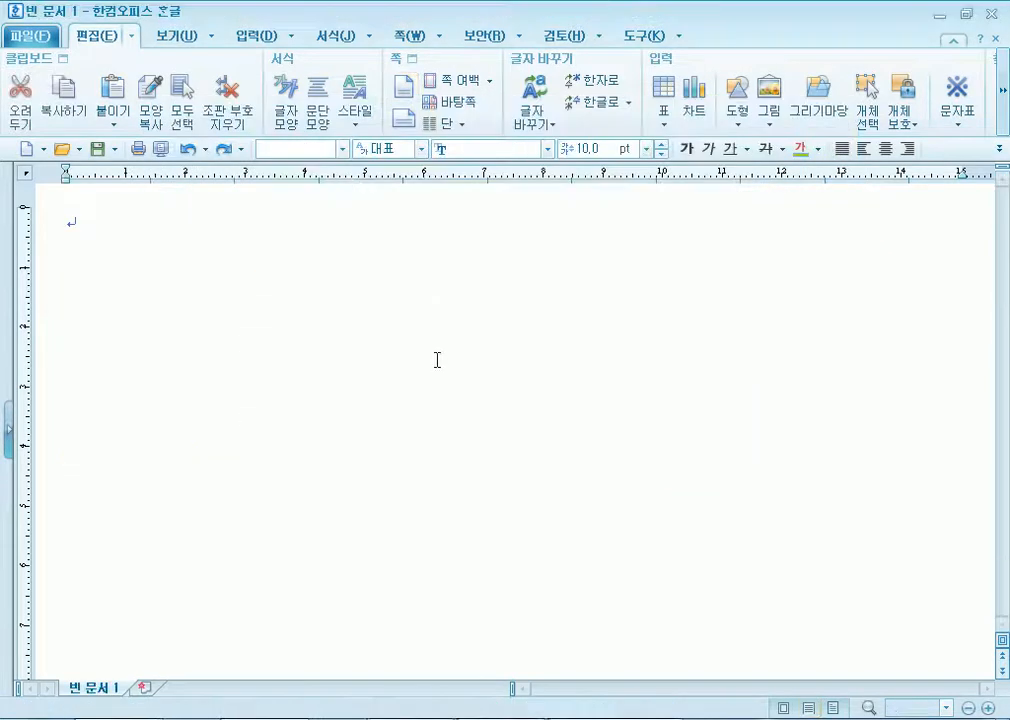
scroll(202, 425, "up", 2)
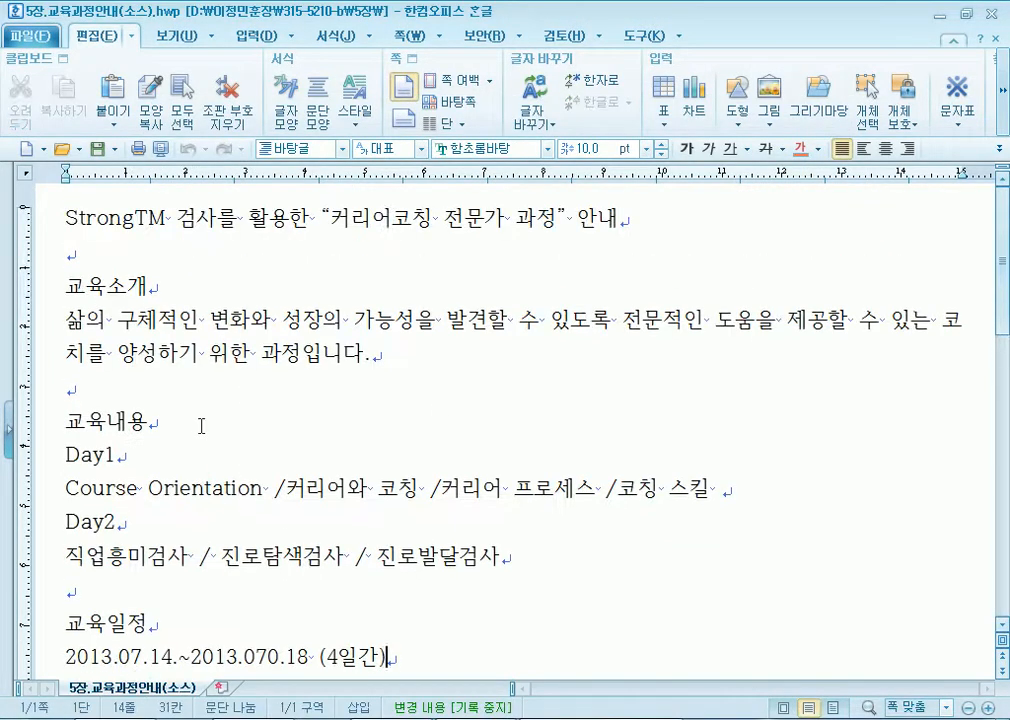
Hide the 조판 부호 marks in the course guide and keep the 문단 부호 marks shown.
left_click(172, 36)
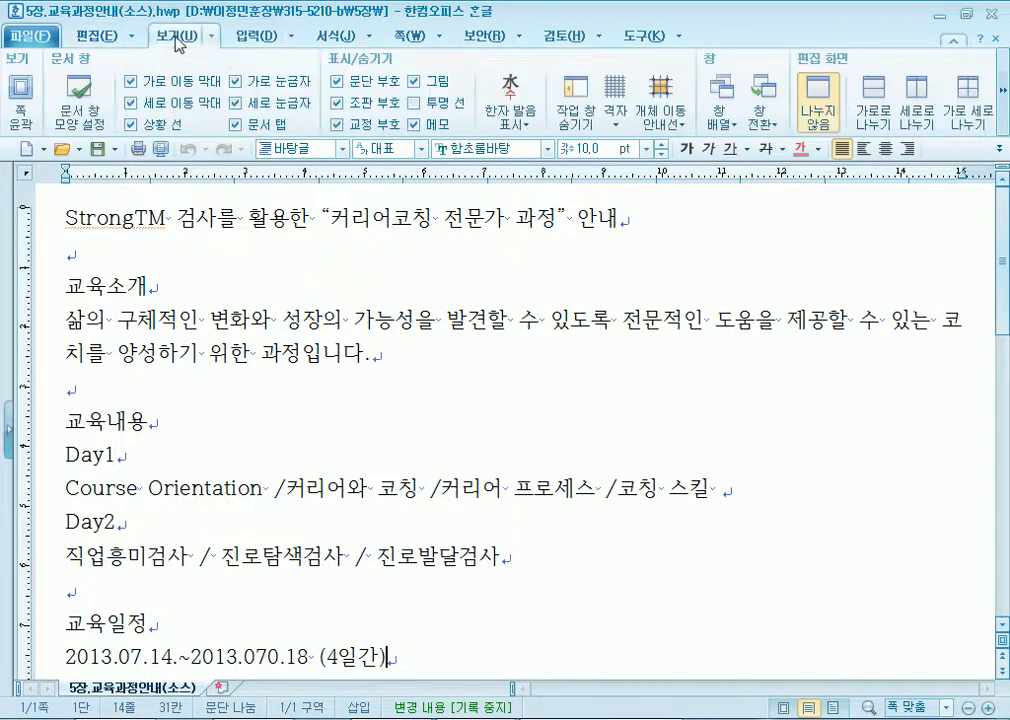
left_click(342, 104)
left_click(349, 84)
left_click(350, 86)
scroll(180, 413, "down", 10)
scroll(182, 413, "up", 10)
scroll(193, 389, "down", 5)
scroll(193, 389, "up", 5)
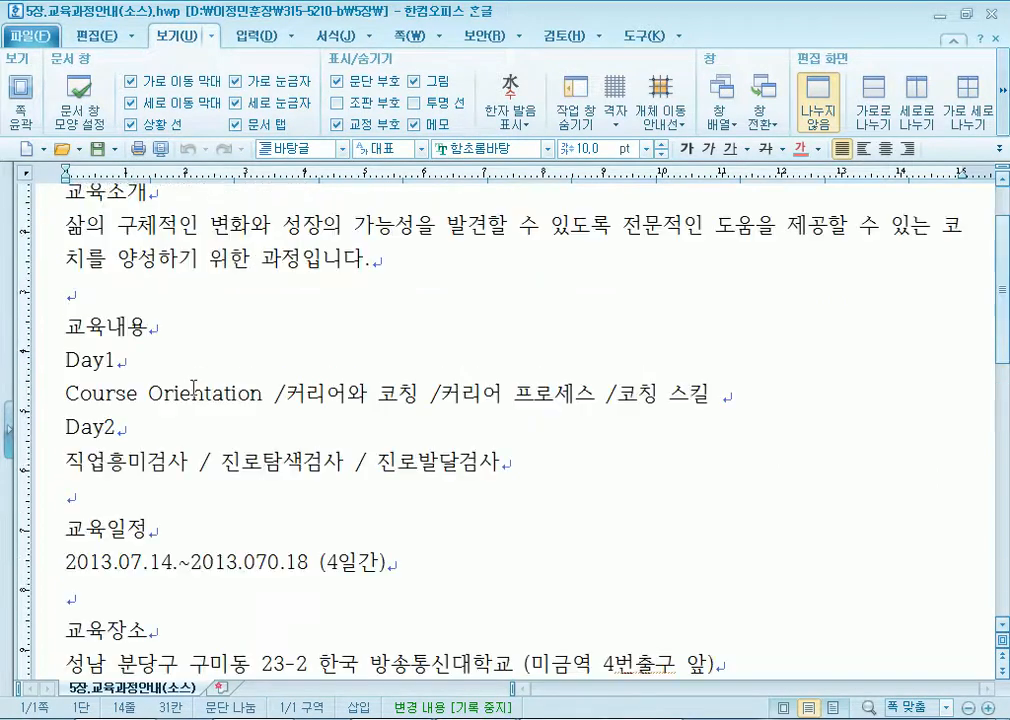
Switch the 문단 부호 marks off and on, and show and hide the 조판 부호 marks once more for comparison.
left_click(339, 84)
left_click(339, 84)
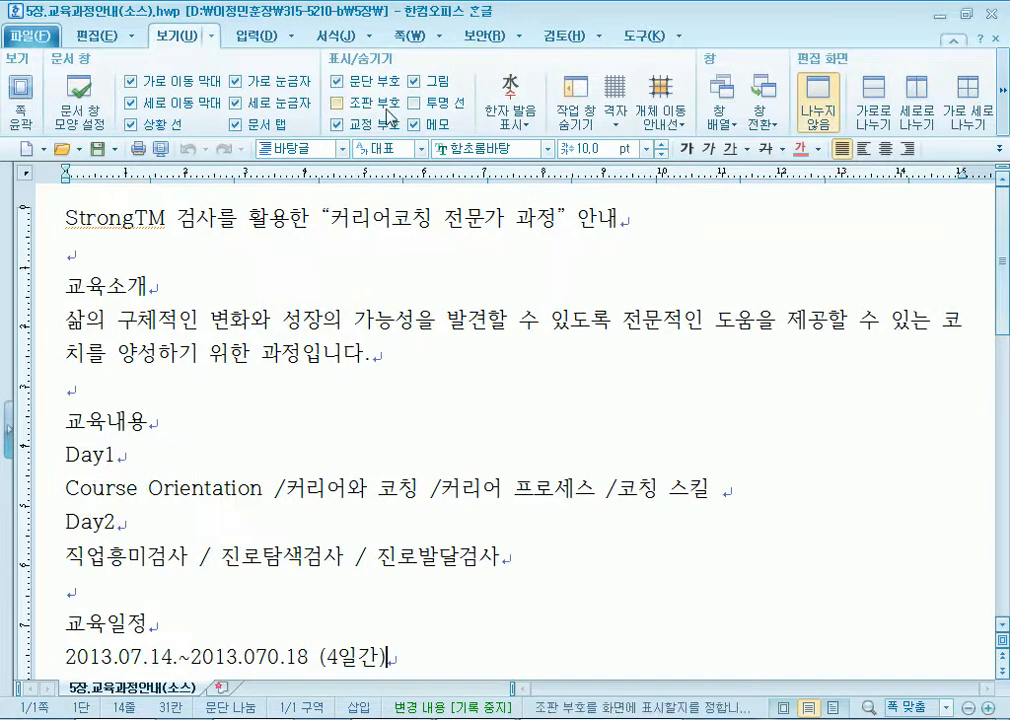
left_click(339, 103)
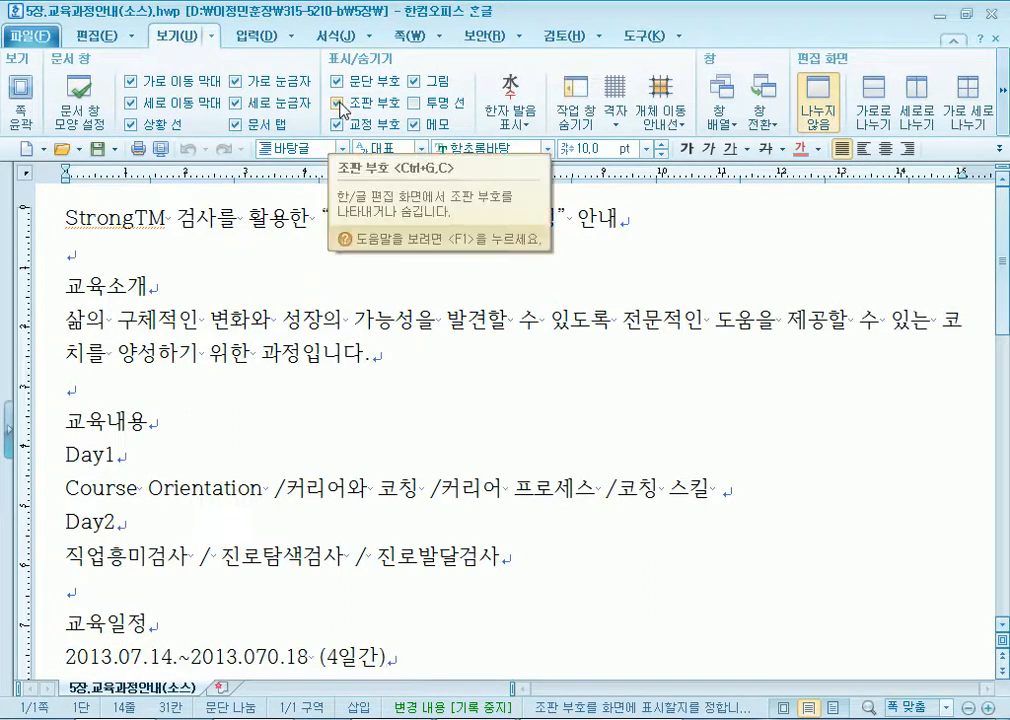
left_click(341, 105)
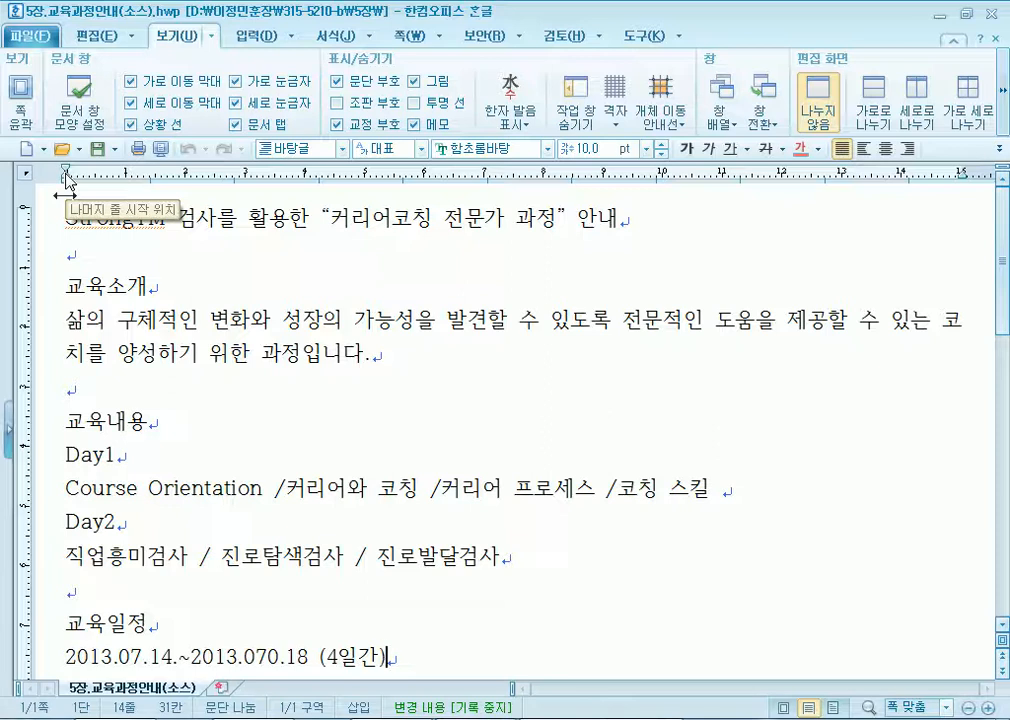
Turn on the 쪽 윤곽 page outline view and look over the page with its margins.
left_click(20, 97)
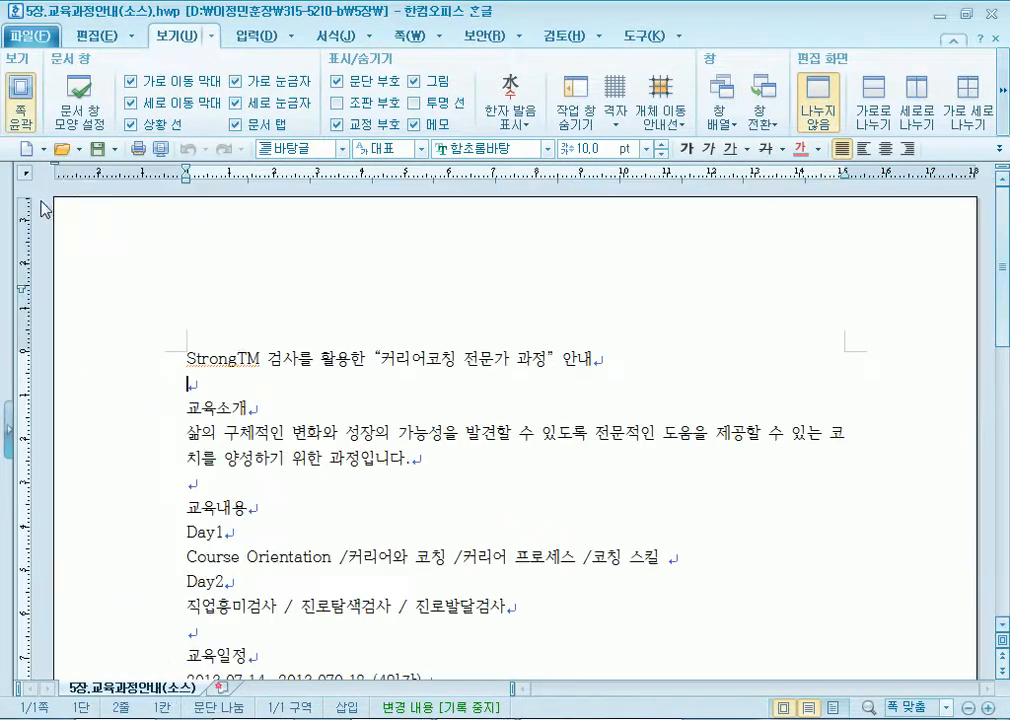
scroll(401, 442, "down", 2)
scroll(405, 442, "up", 1)
scroll(405, 442, "up", 2)
scroll(130, 400, "down", 4)
scroll(160, 380, "up", 4)
scroll(394, 532, "down", 6)
scroll(260, 537, "up", 6)
Try the page margin preset 좁게(머리말/꼬리말 여백 포함) on the course guide.
left_click(405, 37)
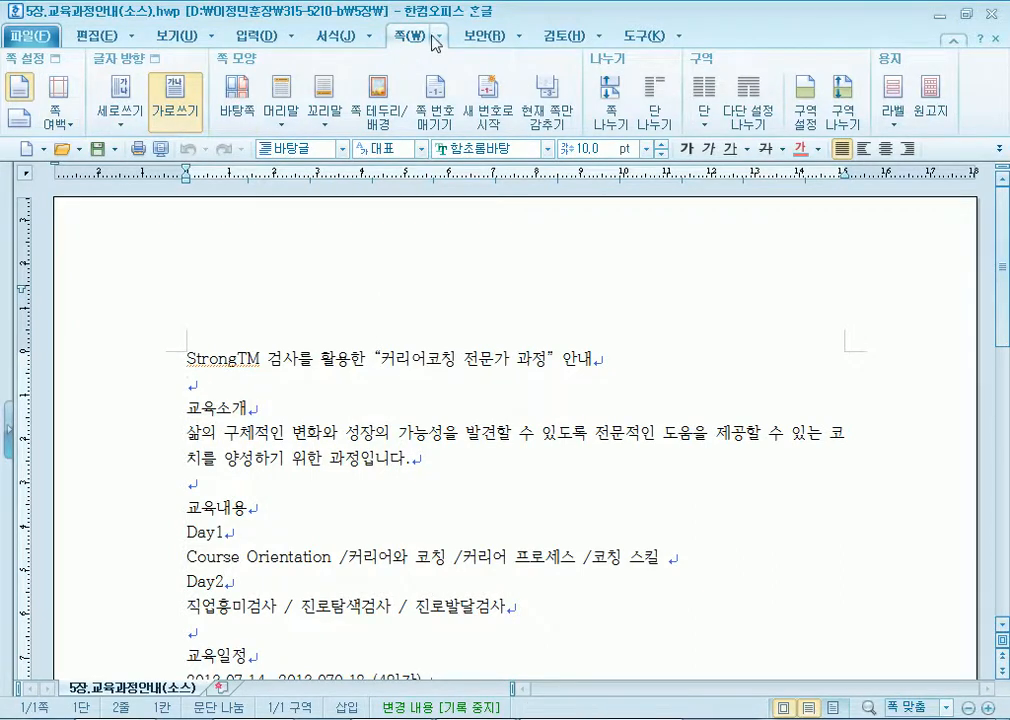
left_click(61, 122)
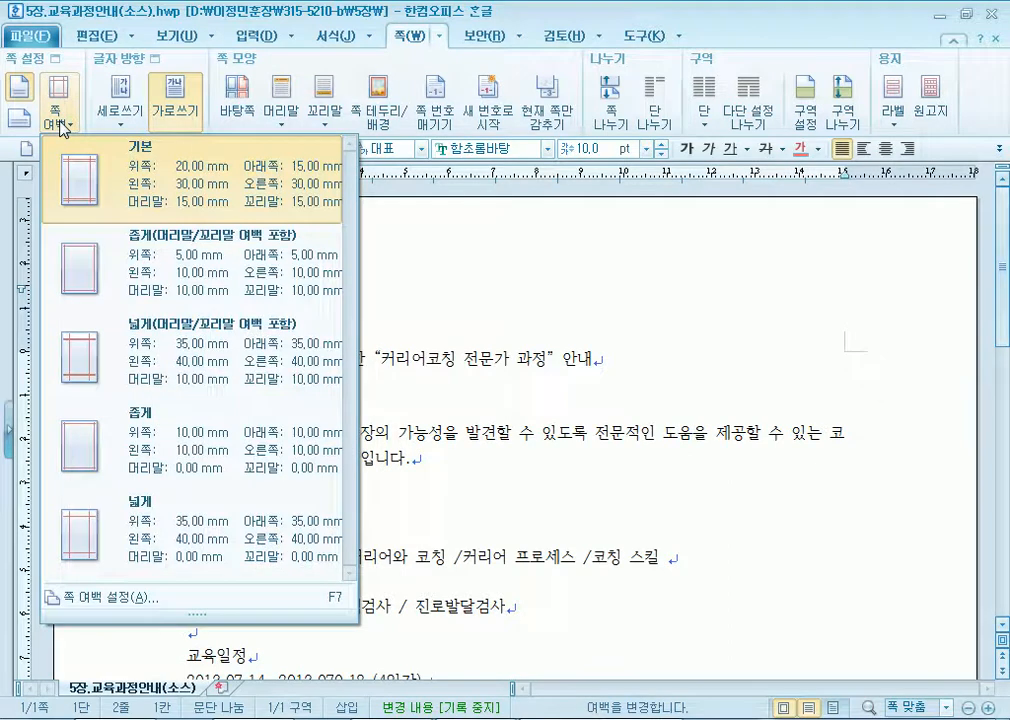
left_click(200, 278)
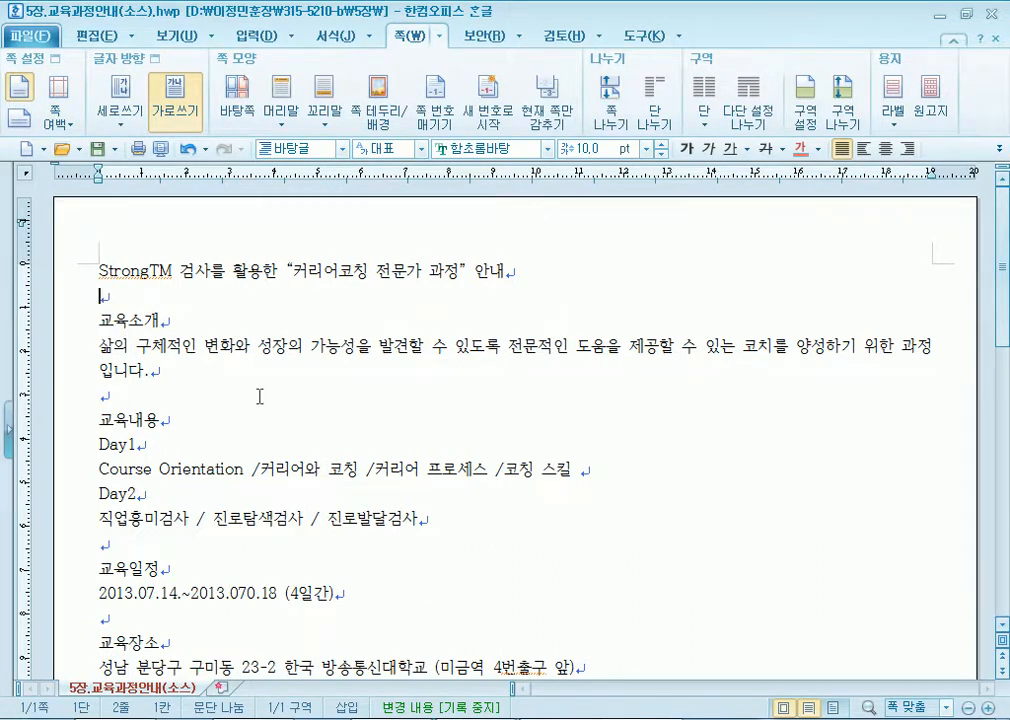
scroll(410, 394, "down", 8)
scroll(410, 392, "up", 8)
Set the page margins back to the 기본 preset and look over the page.
left_click(58, 118)
left_click(138, 157)
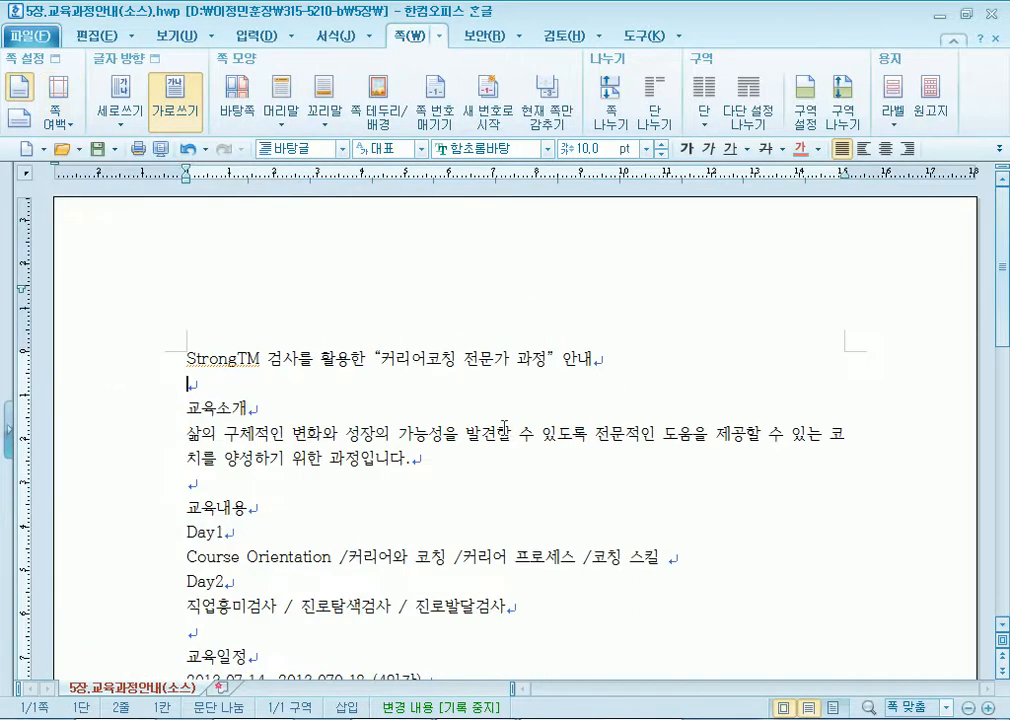
scroll(404, 435, "down", 3)
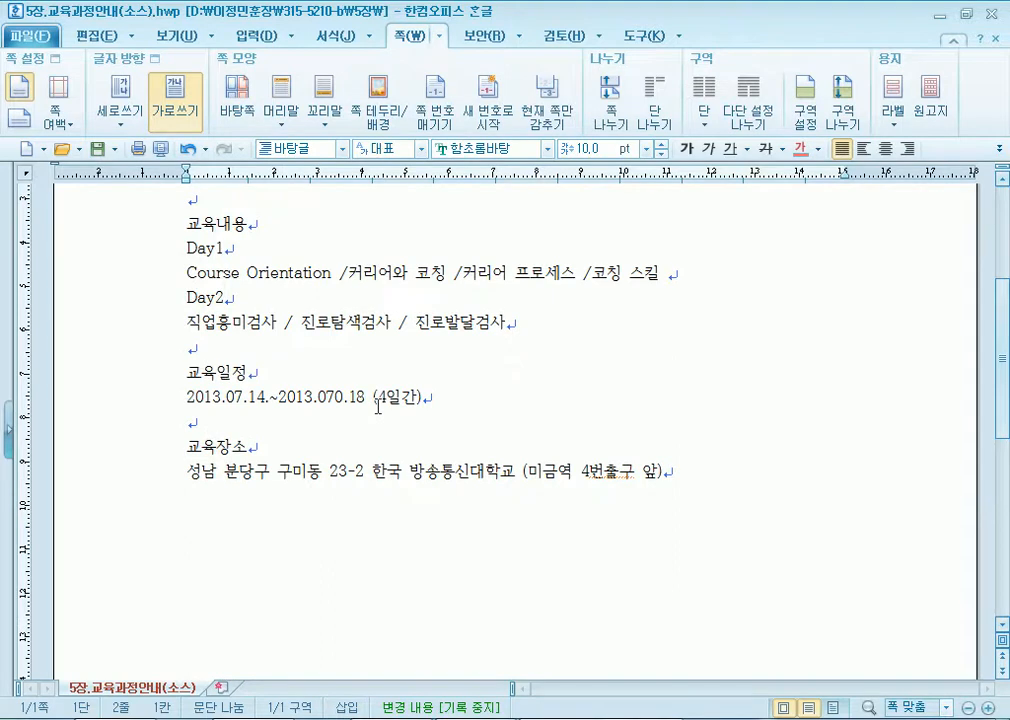
scroll(378, 406, "up", 3)
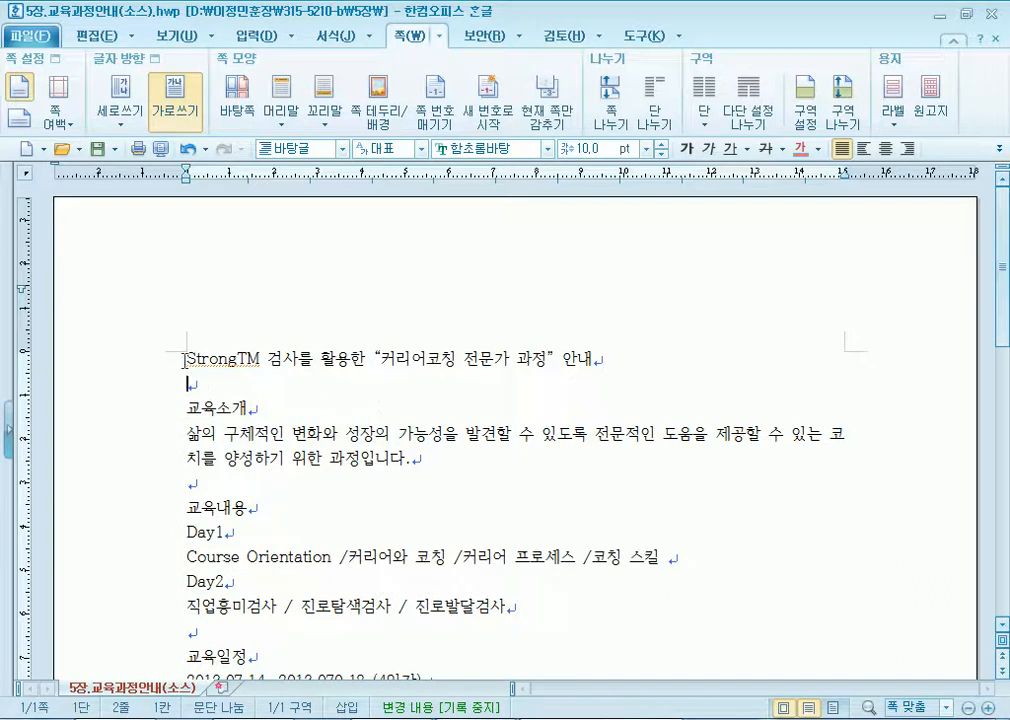
Select the title line that begins with StrongTM as a block, and clear the selection.
left_click_drag(181, 357, 656, 354)
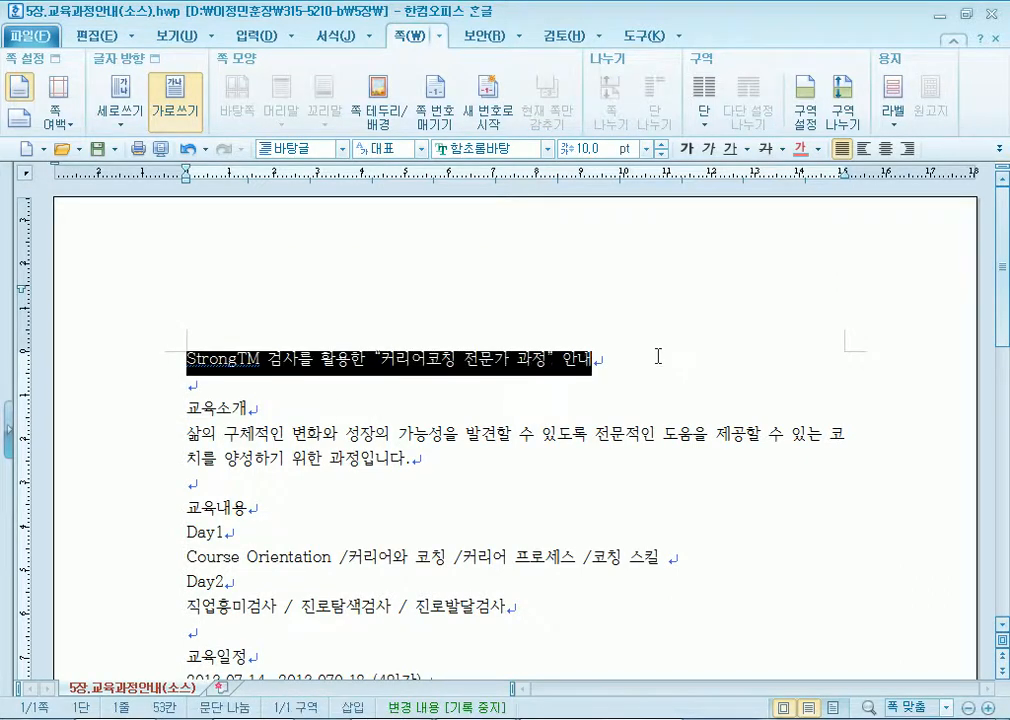
left_click(477, 370)
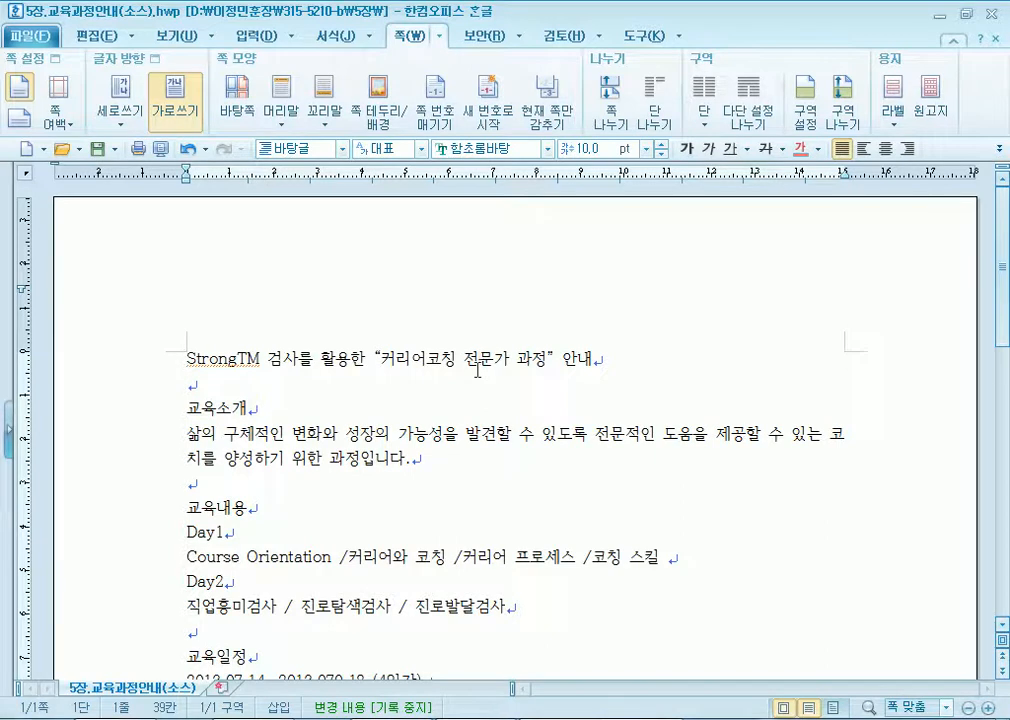
Insert an empty line above Day2 and remove it again, two times in a row.
scroll(455, 508, "down", 3)
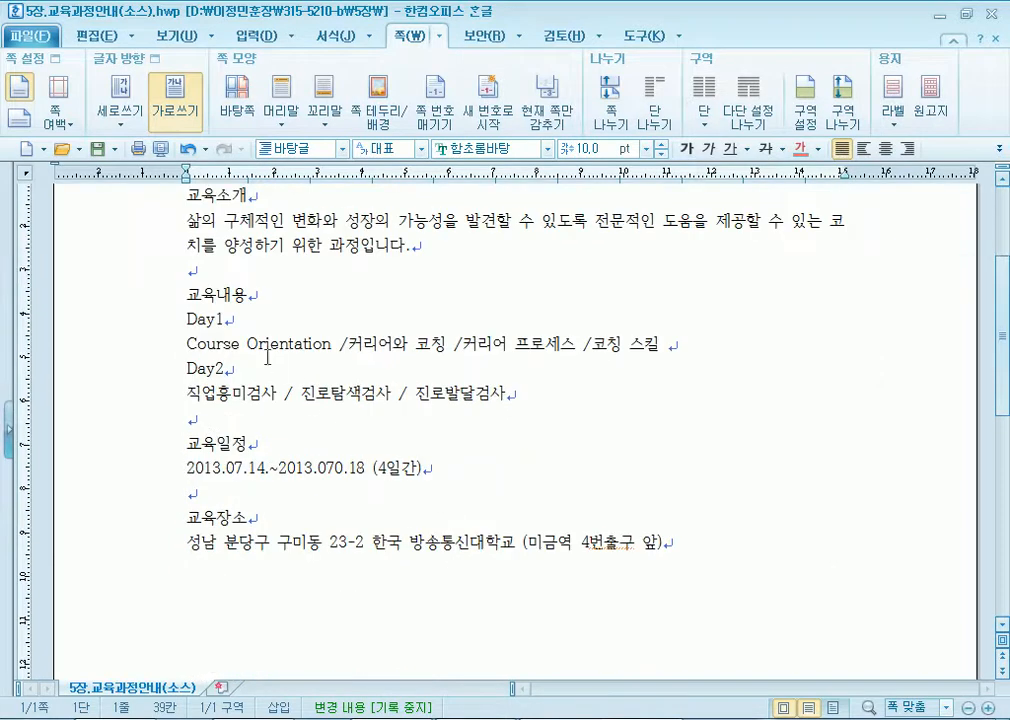
left_click(185, 368)
key("Return")
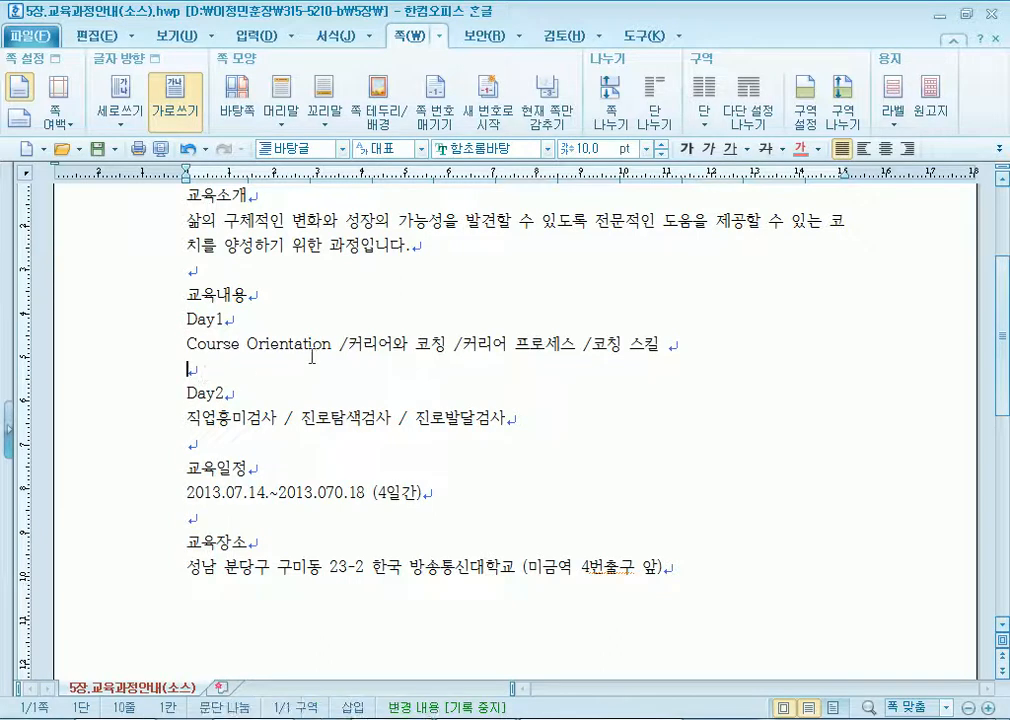
key("BackSpace")
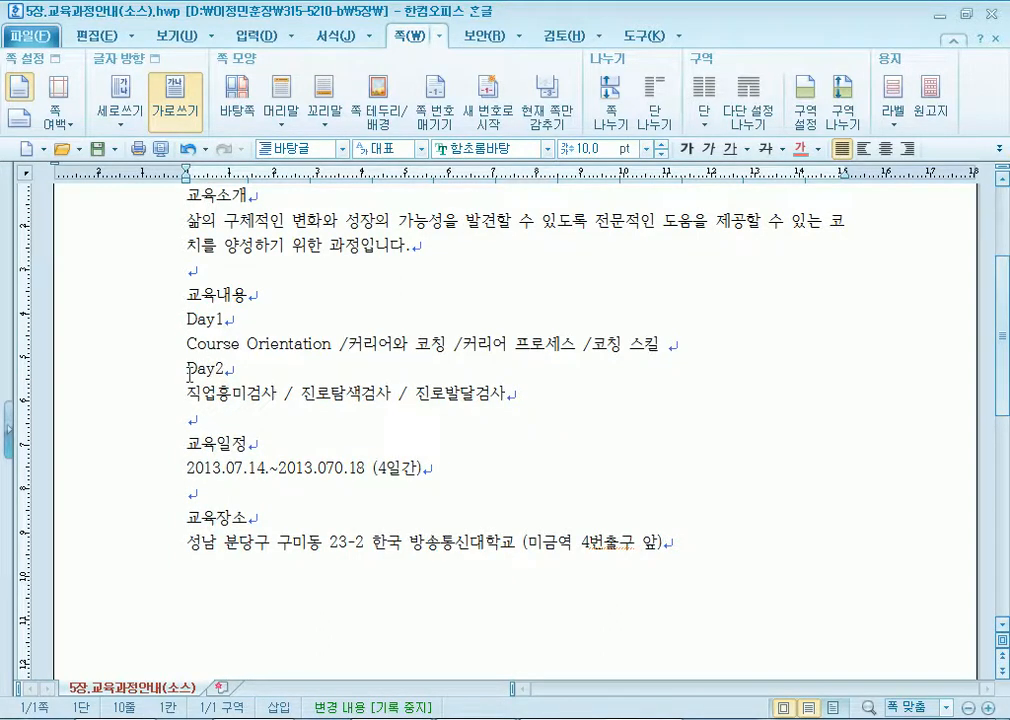
key("Return")
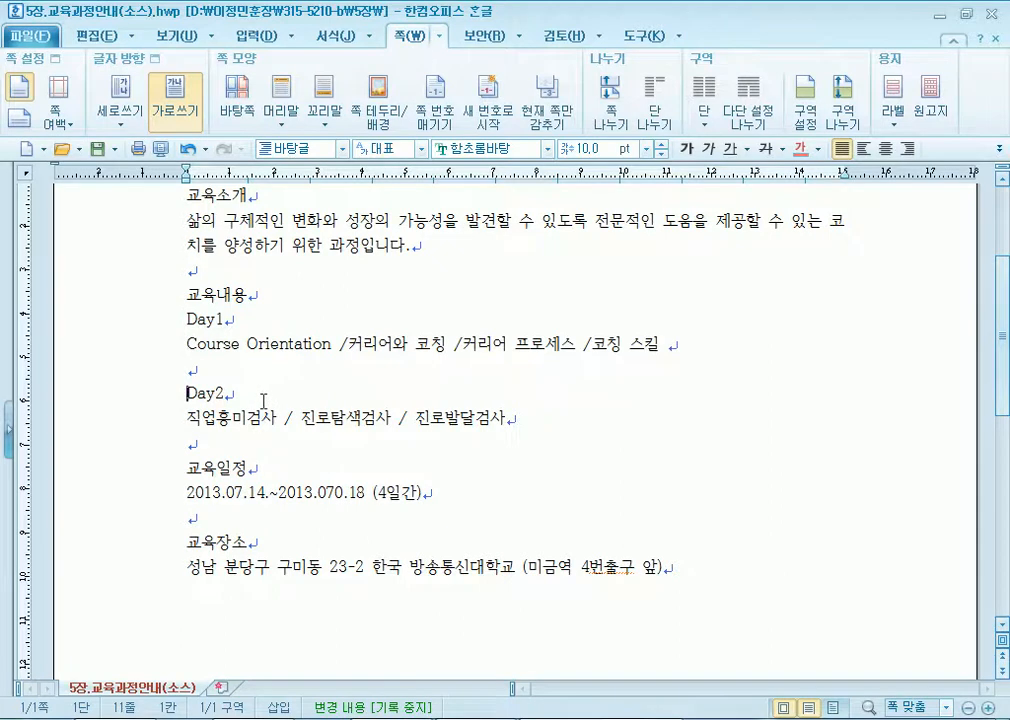
key("BackSpace")
Select the heading lines 교육소개, 교육내용, 교육일정 and 교육장소 one at a time as whole lines, and finally the title line.
scroll(170, 330, "up", 3)
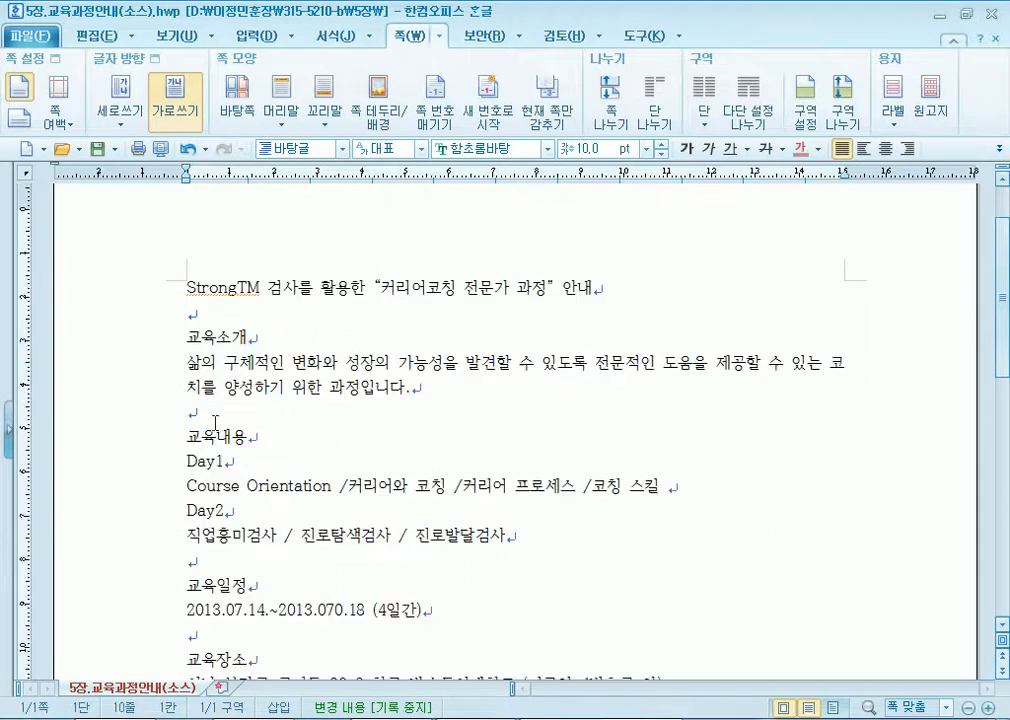
left_click(158, 340)
left_click(160, 437)
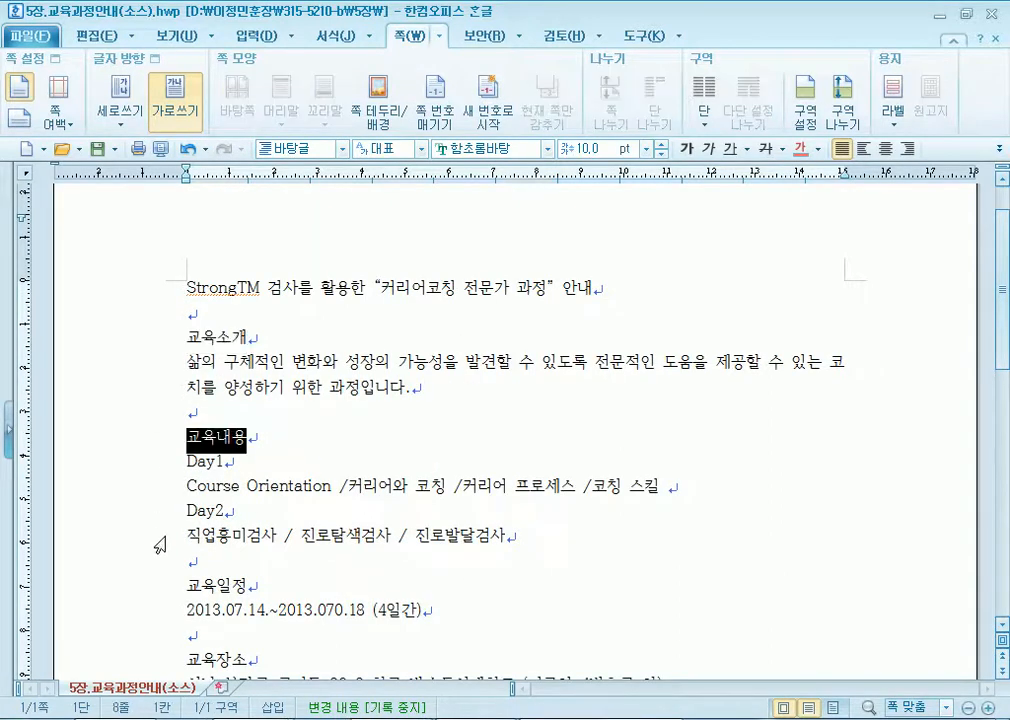
scroll(150, 480, "down", 3)
left_click(158, 444)
left_click(158, 518)
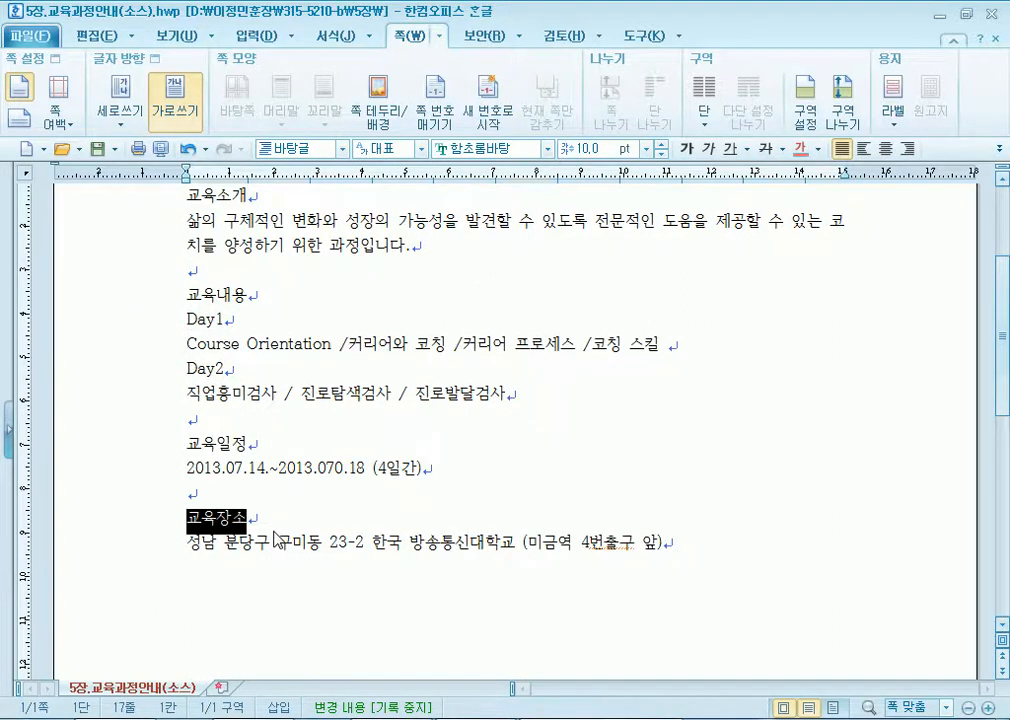
scroll(278, 538, "up", 5)
left_click(162, 362)
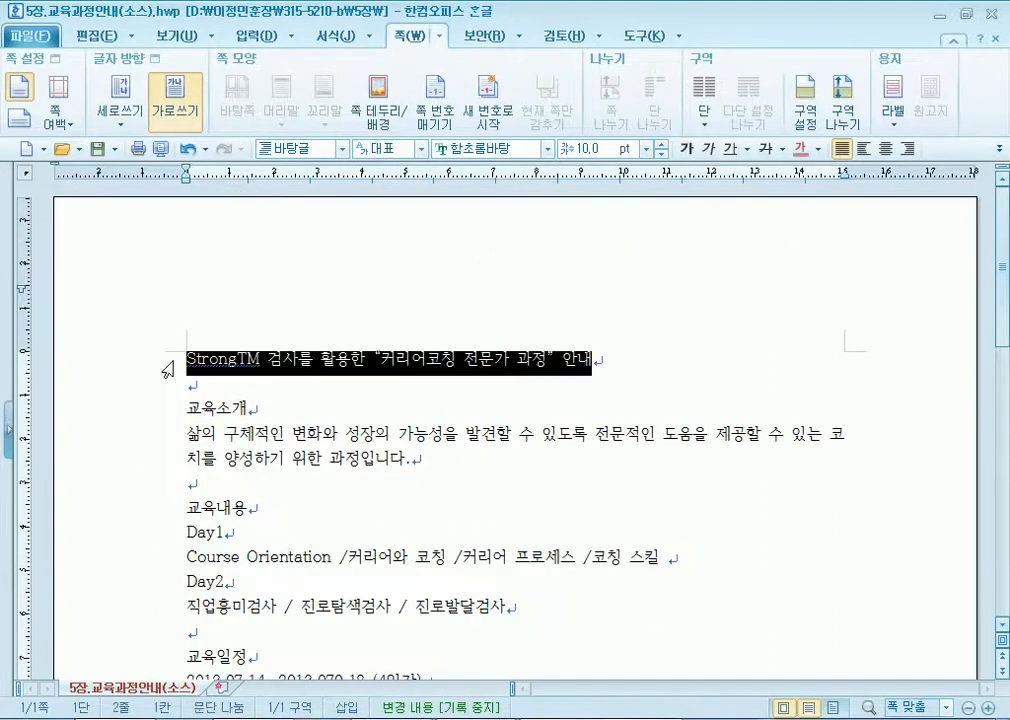
Select the word StrongTM, the title from its first to last character, and the title again as a whole paragraph.
left_click(283, 431)
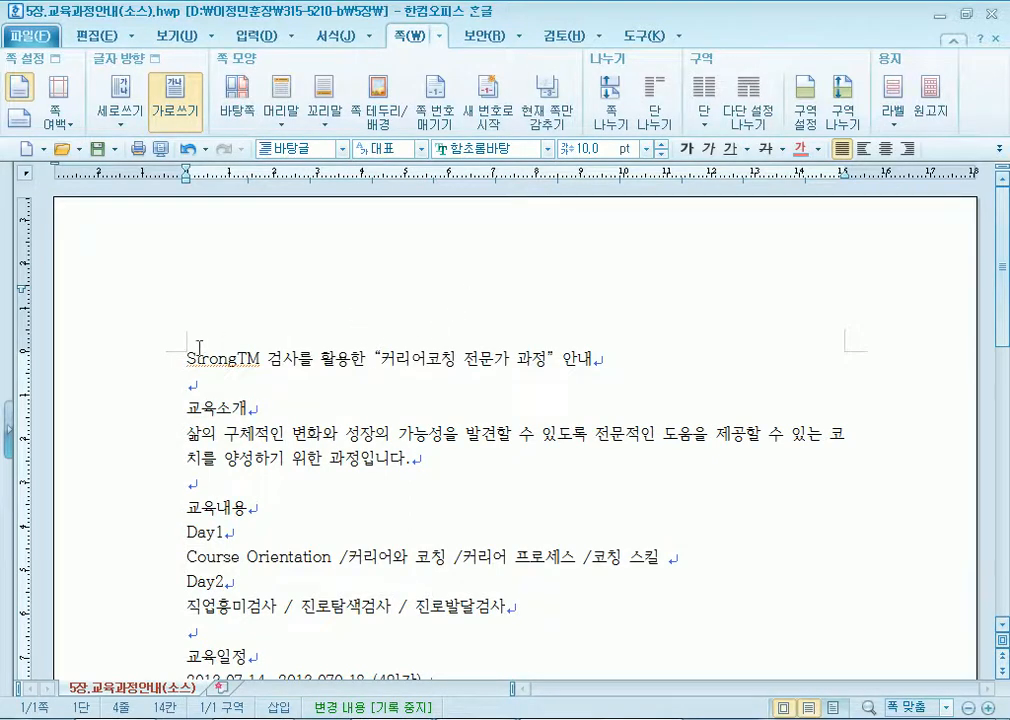
double_click(226, 365)
left_click_drag(187, 362, 608, 370)
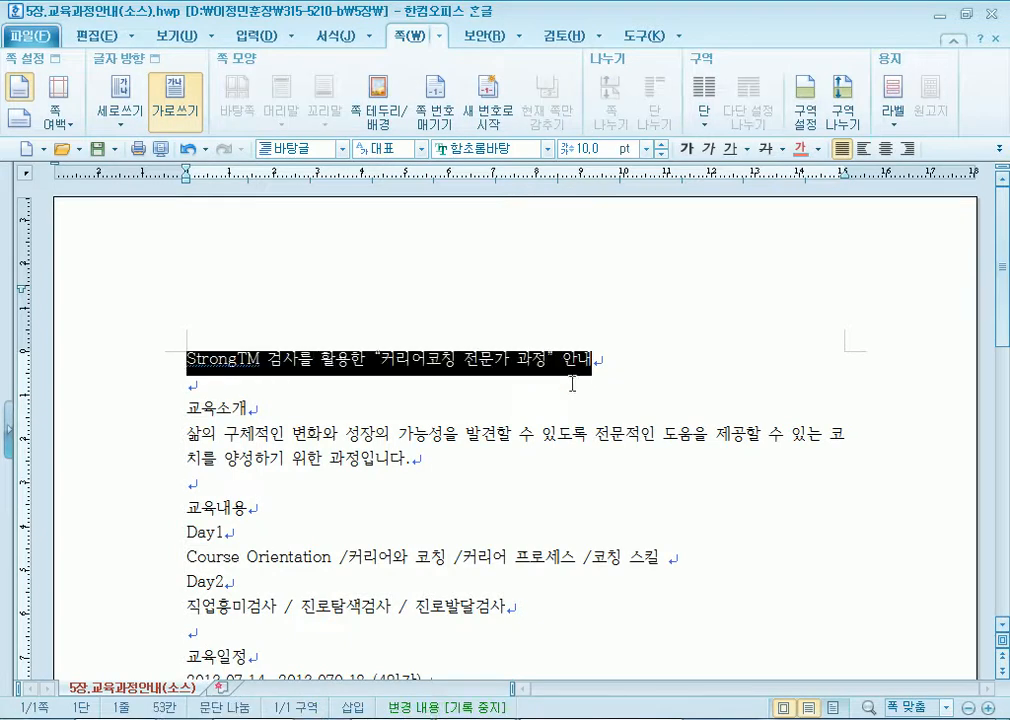
left_click(469, 388)
left_click(443, 357)
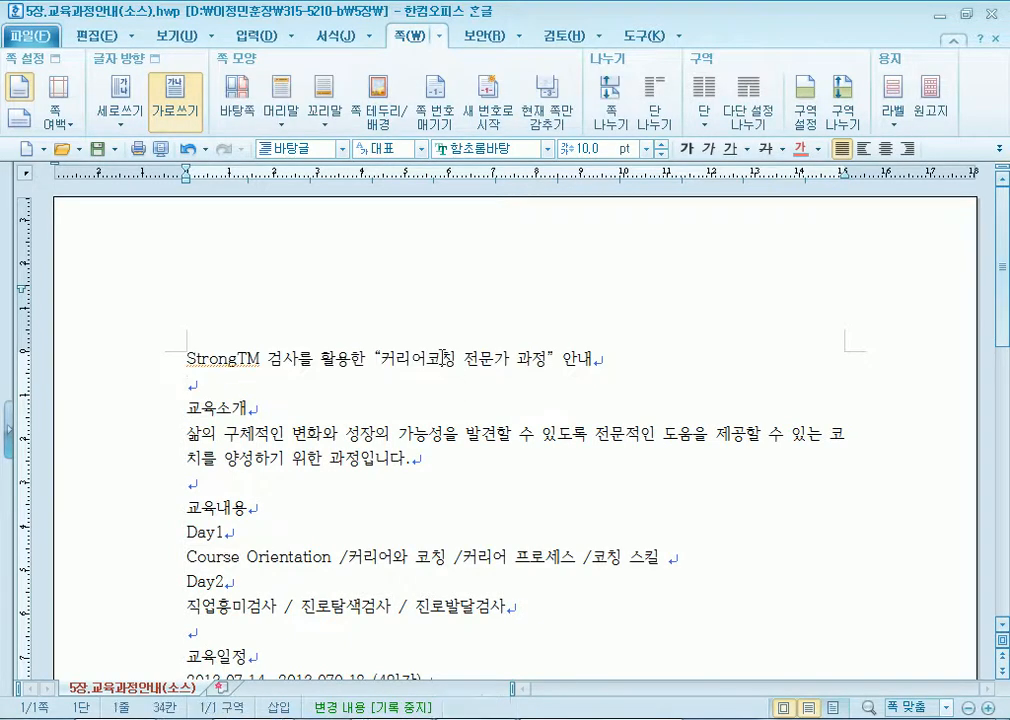
triple_click(443, 357)
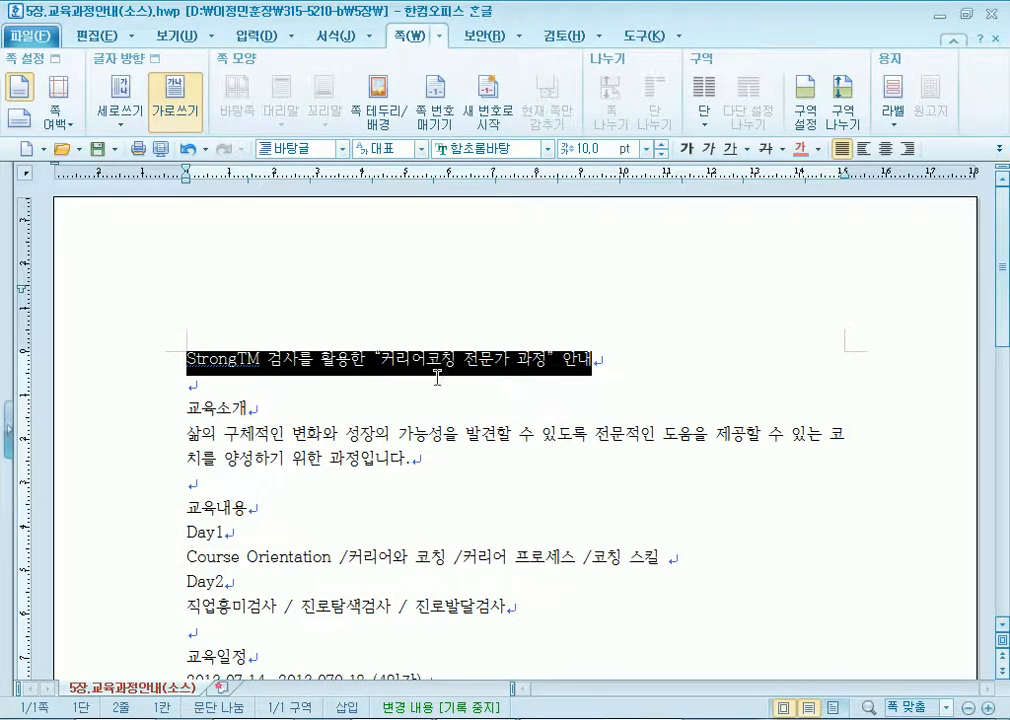
Select the single word 커리어코칭 in the title, and then the whole two-line paragraph below 교육소개.
left_click(430, 360)
double_click(420, 357)
left_click(420, 357)
double_click(381, 437)
triple_click(381, 442)
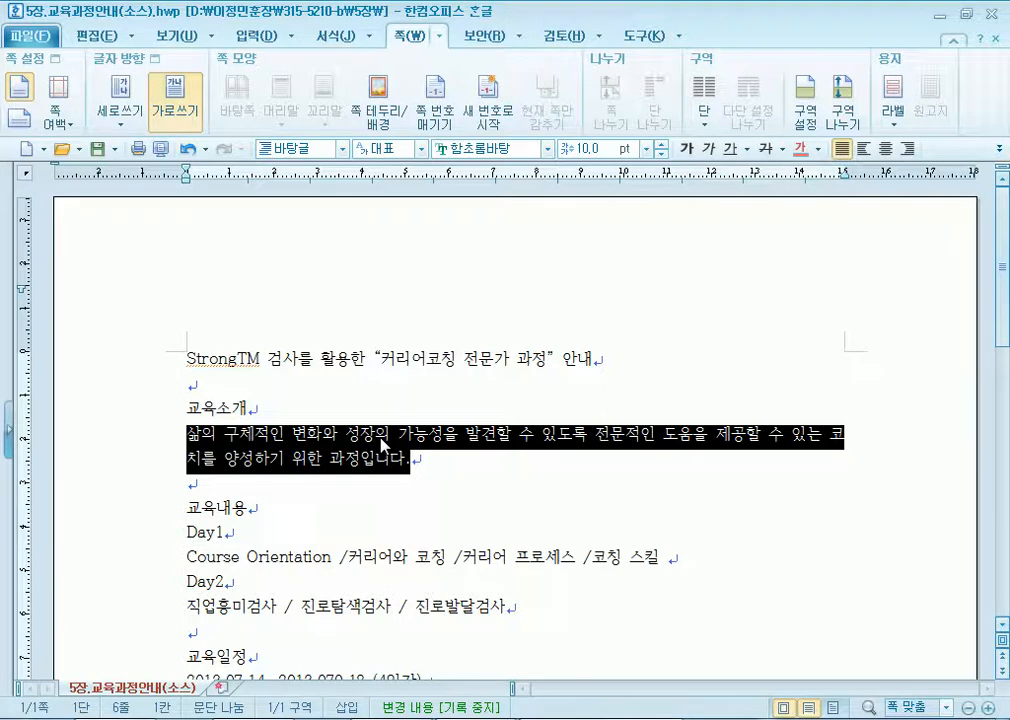
Select the full title, then only its middle part 활용한 “커리어코칭 전문가, and clear the selection.
left_click_drag(188, 359, 613, 352)
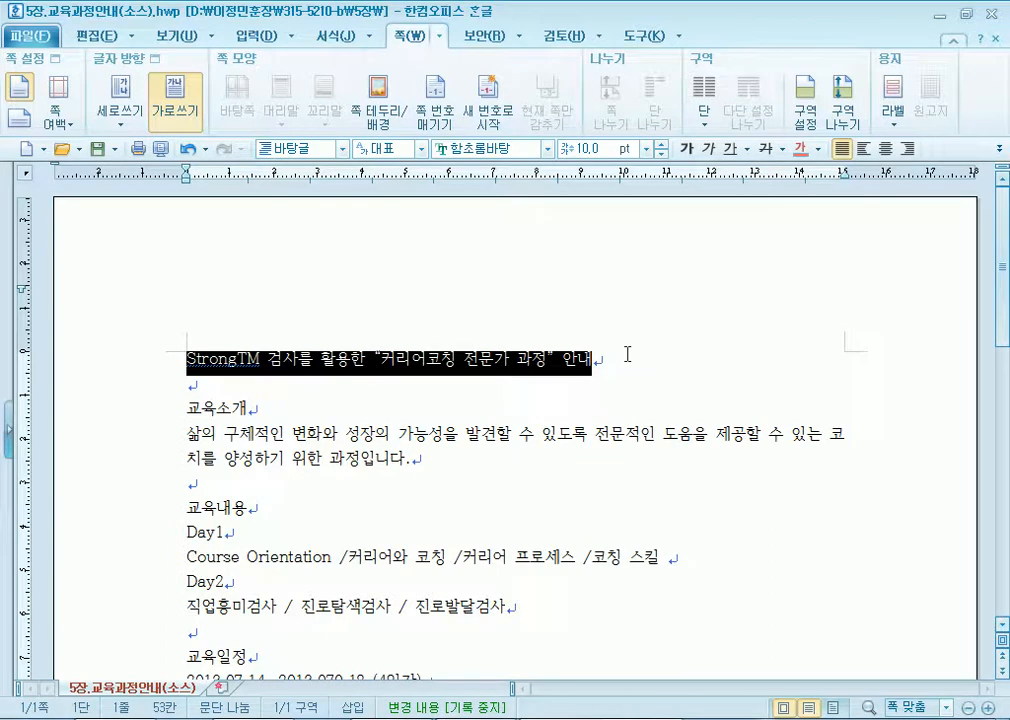
left_click(390, 386)
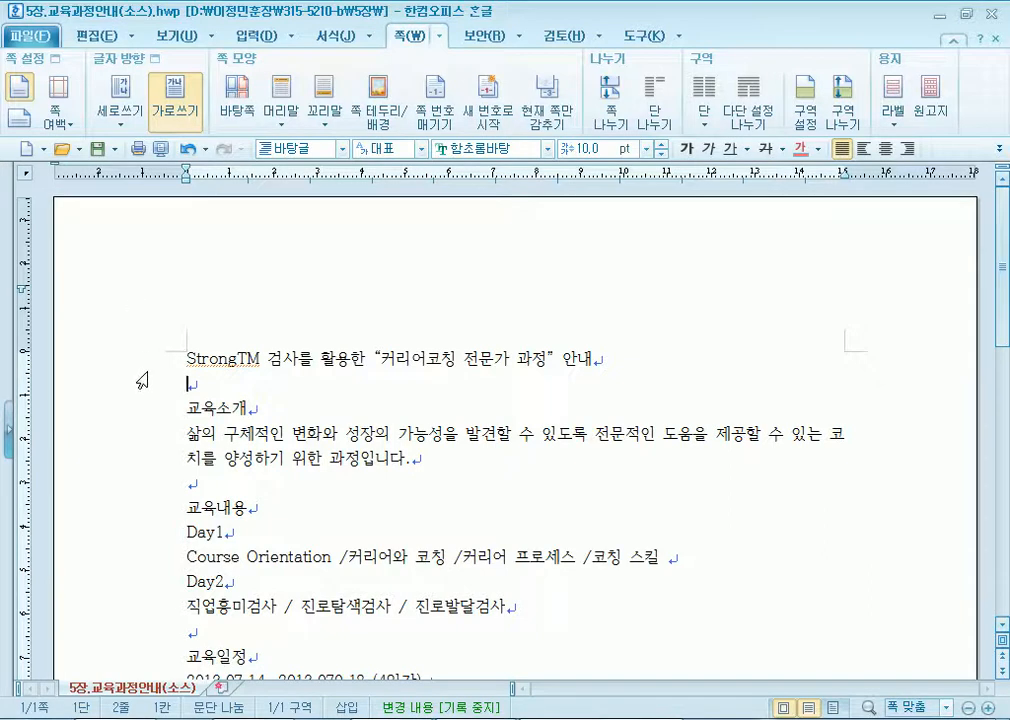
left_click_drag(314, 358, 507, 357)
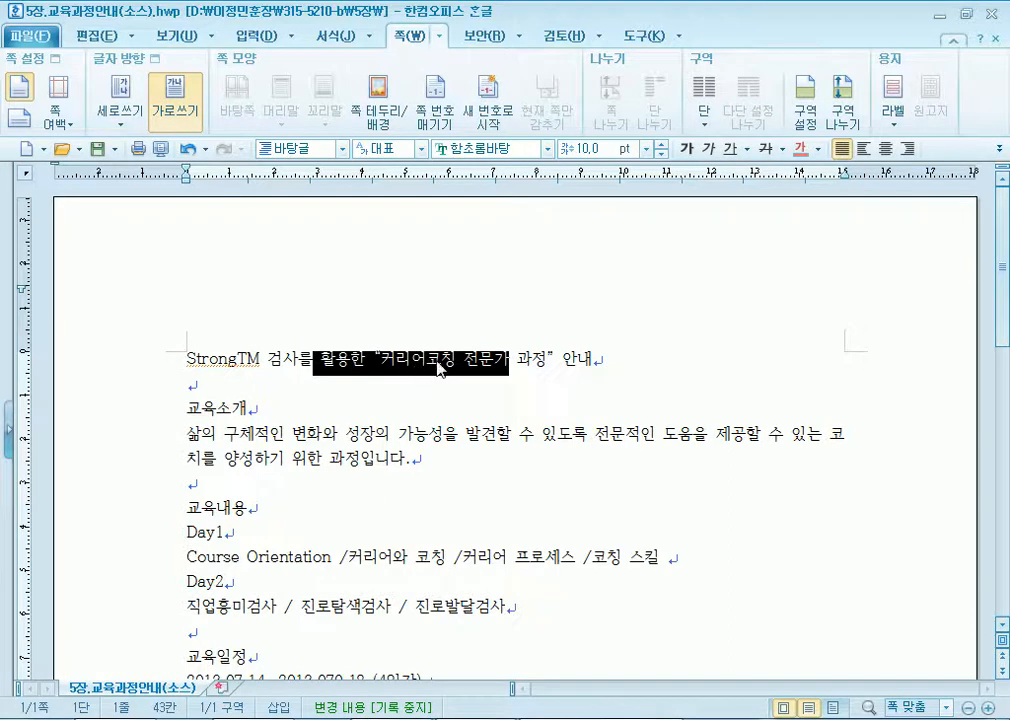
left_click(415, 372)
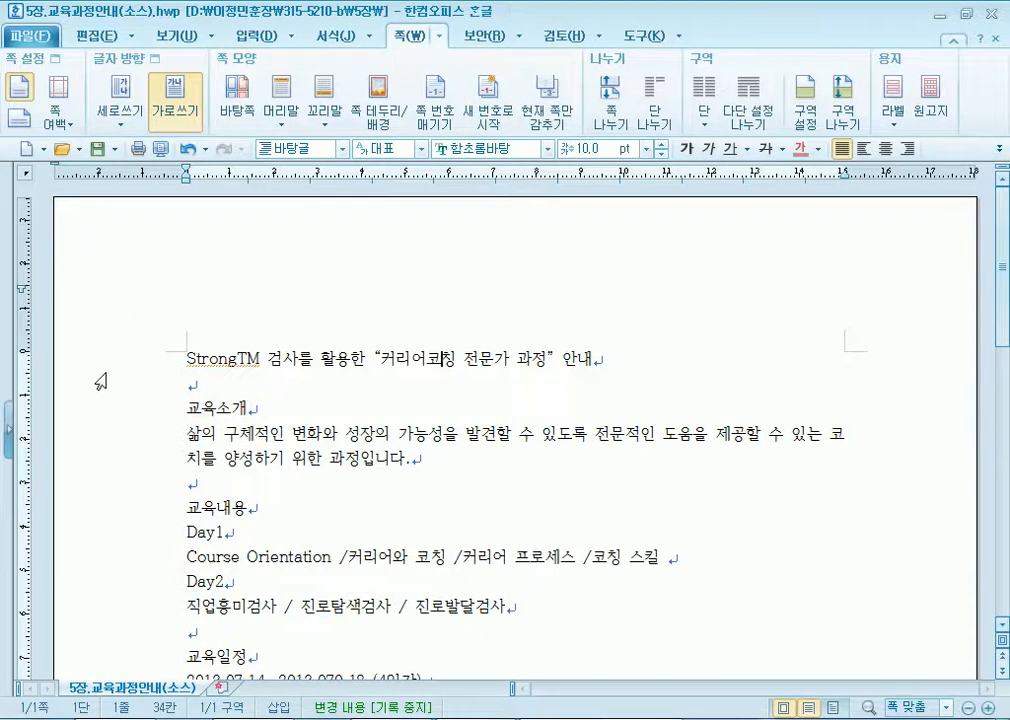
Select the title line, then the first line of the 교육소개 paragraph, and finally the entire document.
left_click(166, 370)
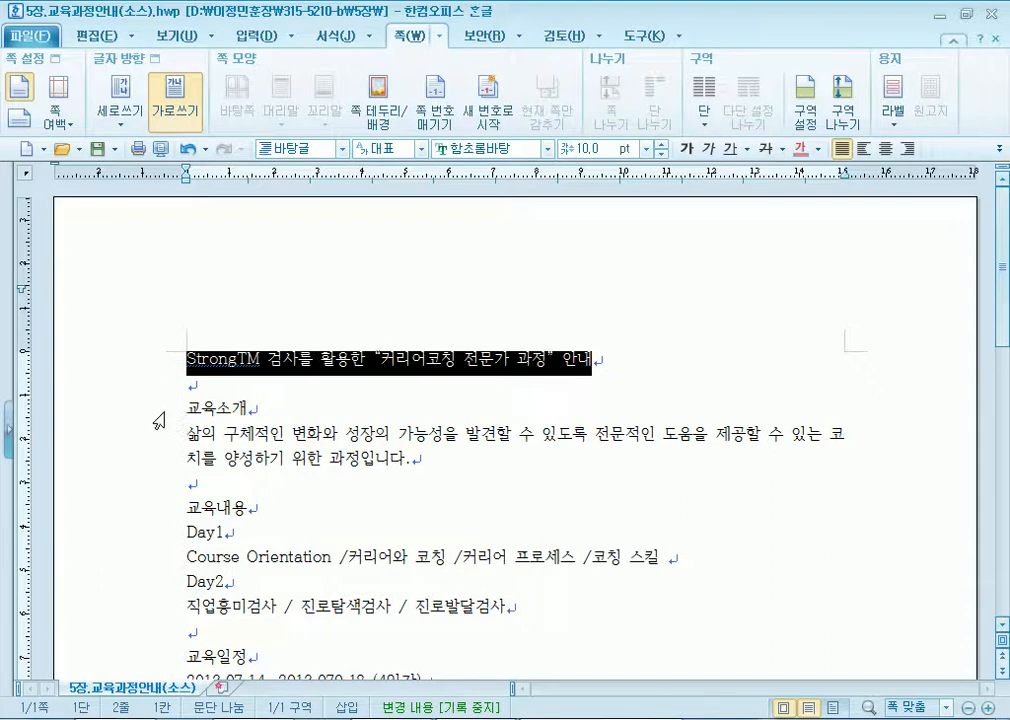
left_click_drag(166, 434, 169, 462)
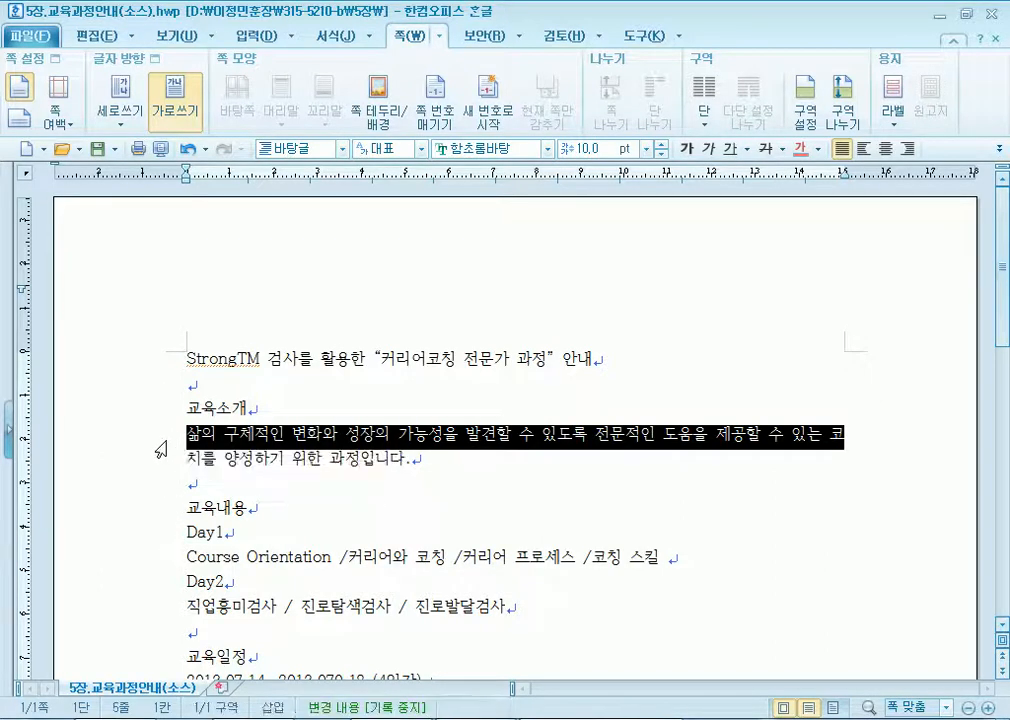
left_click(158, 370)
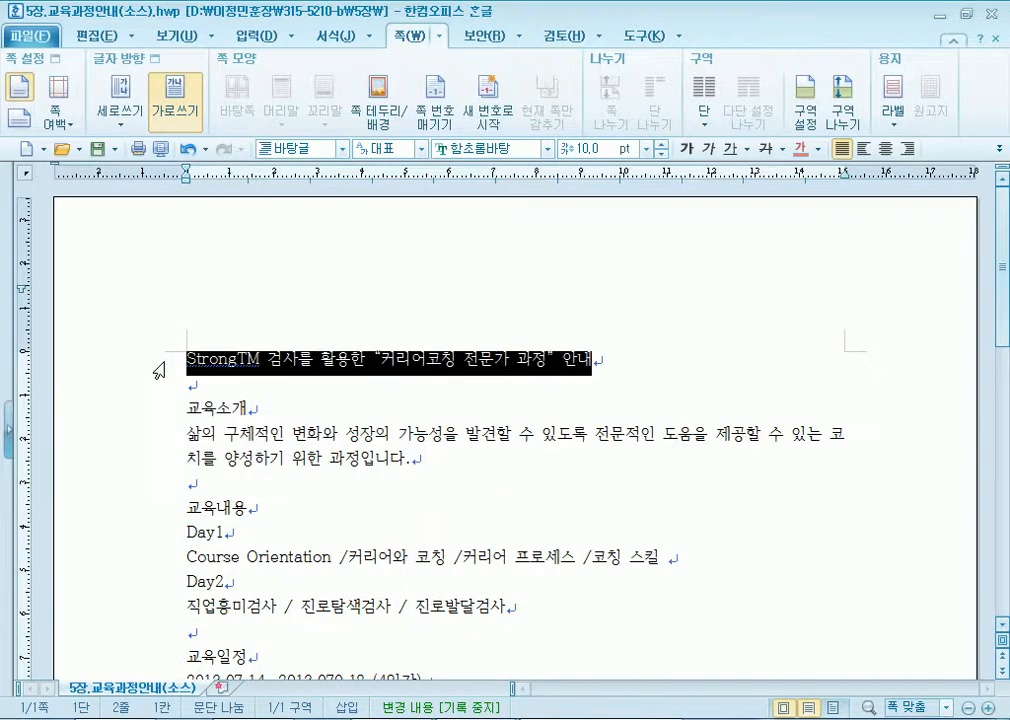
triple_click(165, 427)
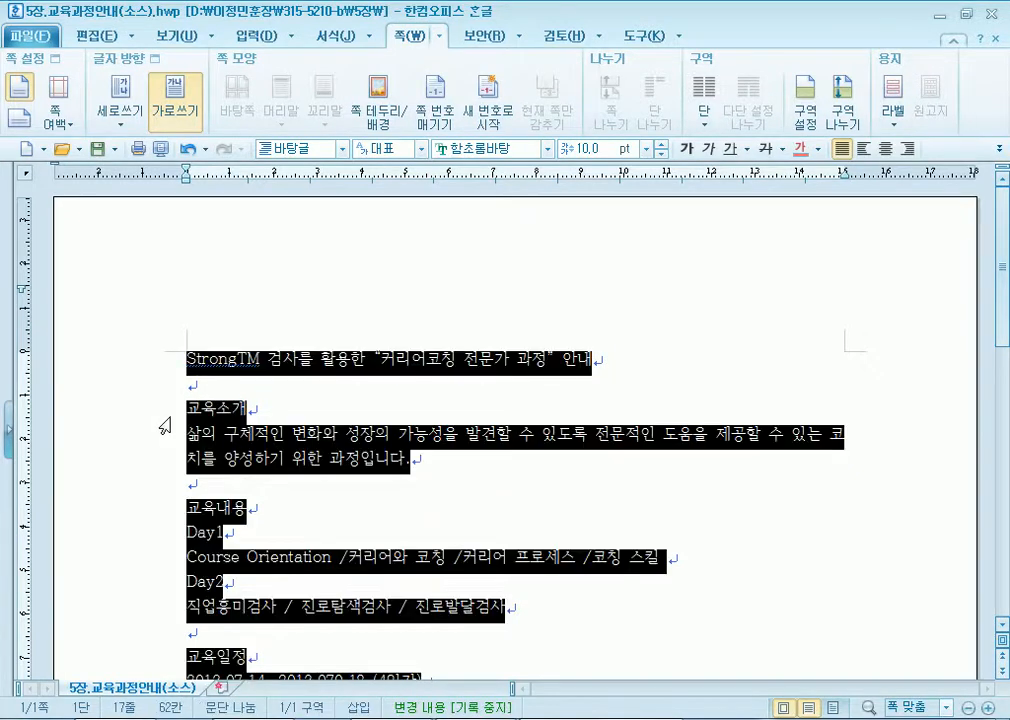
Clear the whole-document selection, and select the 교육소개 line and then the first line of the paragraph below it.
scroll(165, 427, "down", 4)
left_click(165, 427)
scroll(165, 427, "up", 4)
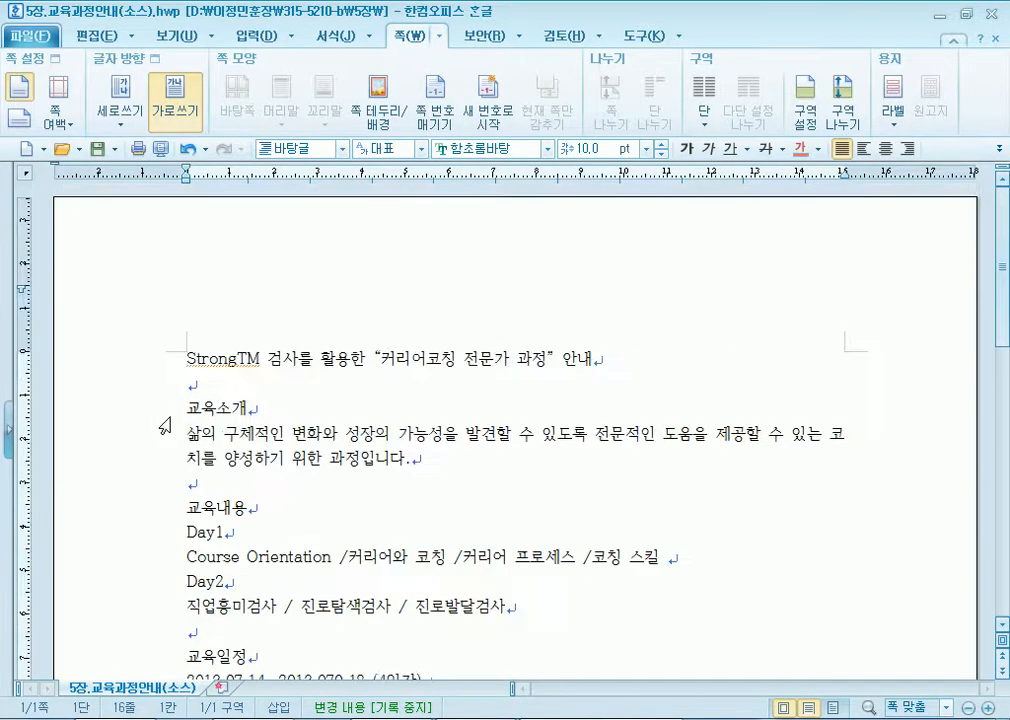
left_click(165, 425)
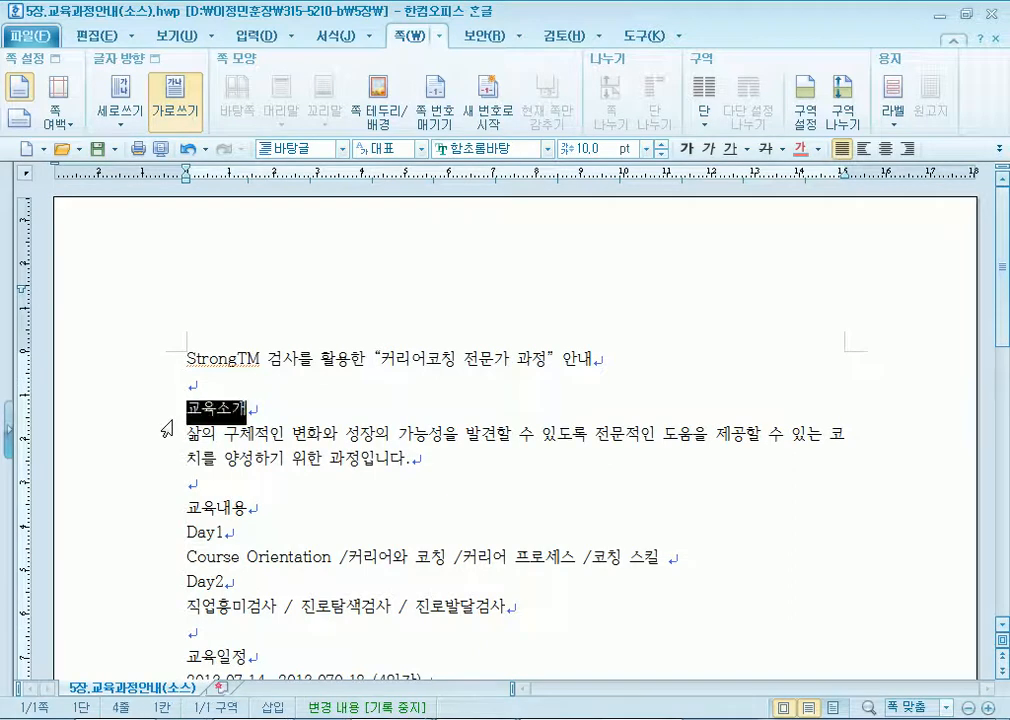
left_click(170, 448)
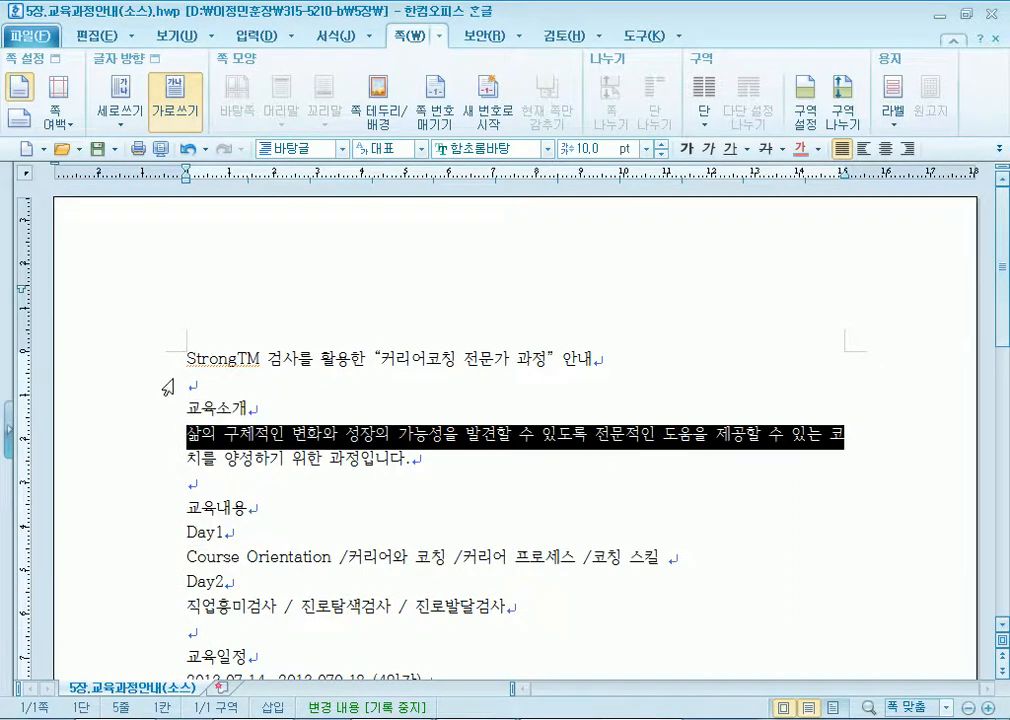
Select the whole two-line paragraph below 교육소개, then the entire document, and clear the selection.
double_click(160, 456)
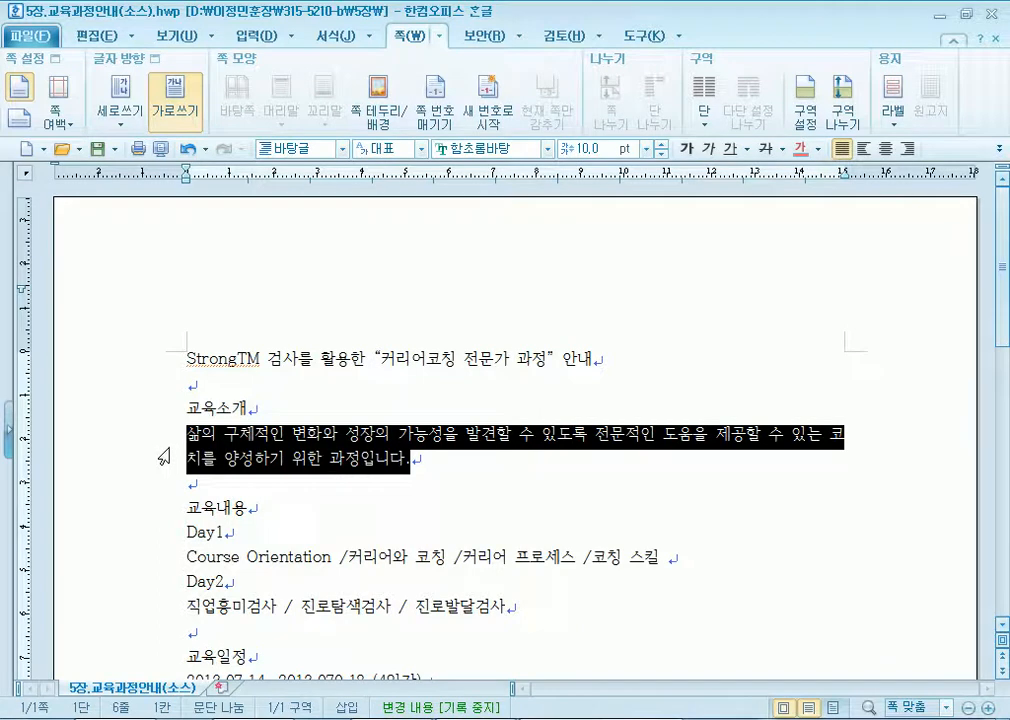
left_click(433, 463)
triple_click(130, 459)
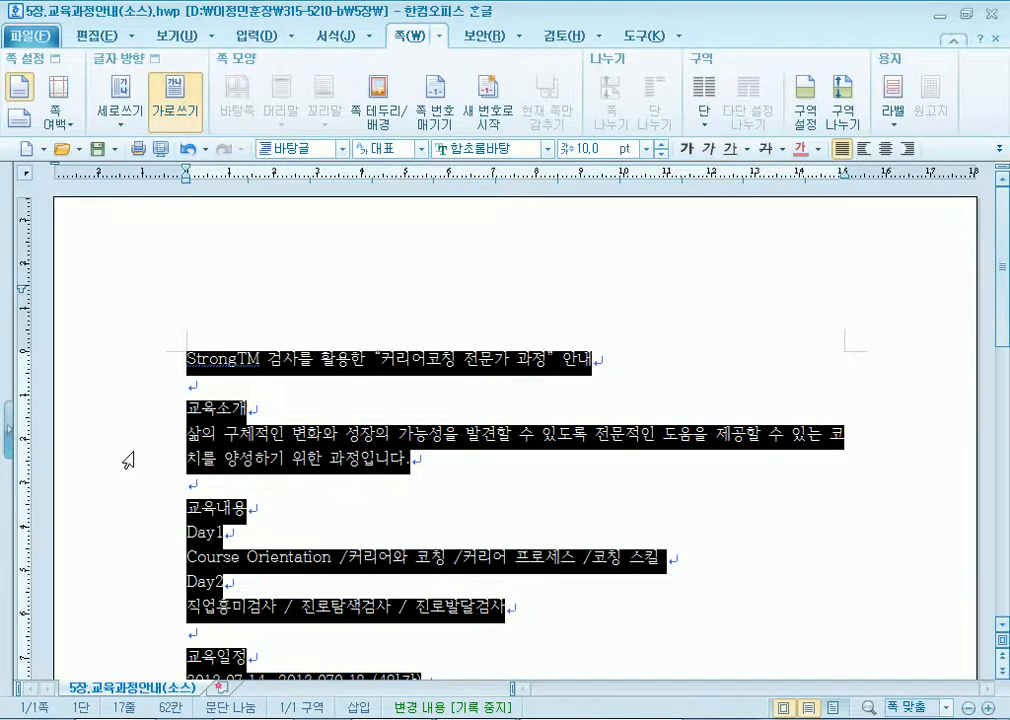
left_click(505, 467)
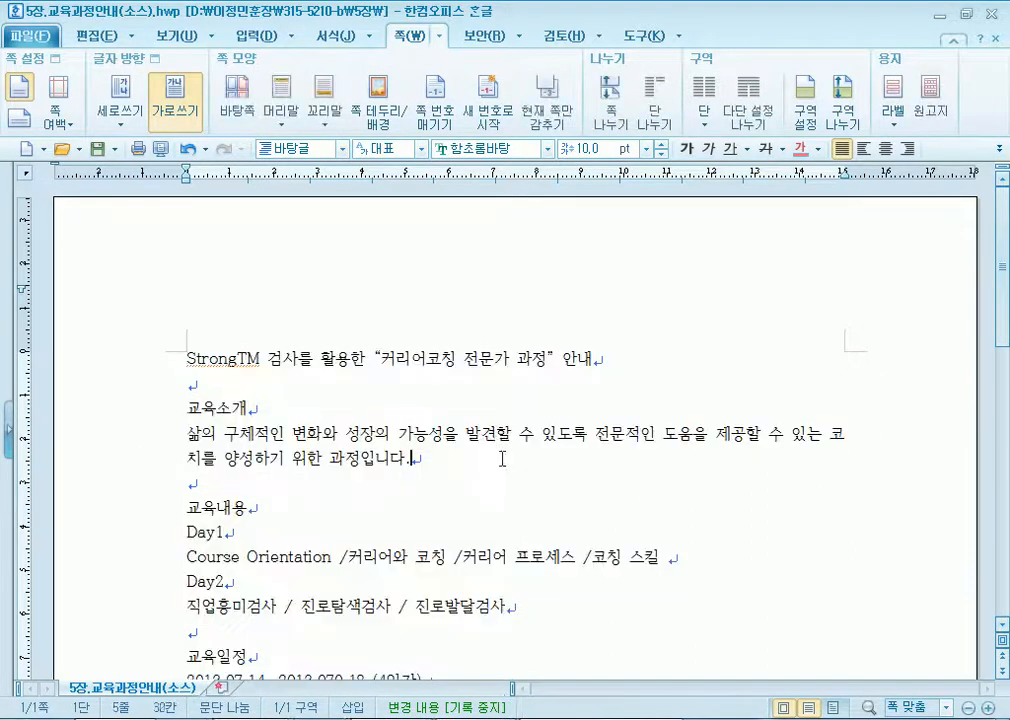
Select the words 발견할 and 전문적인 one after the other, and then the whole paragraph that contains them.
left_click(492, 436)
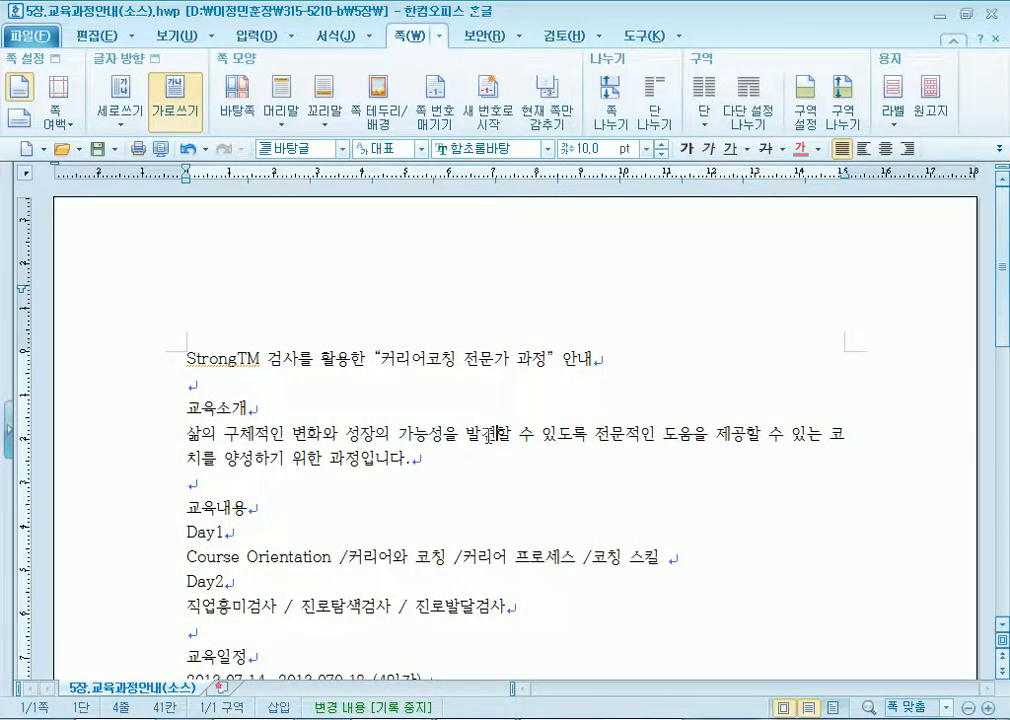
double_click(490, 436)
double_click(628, 436)
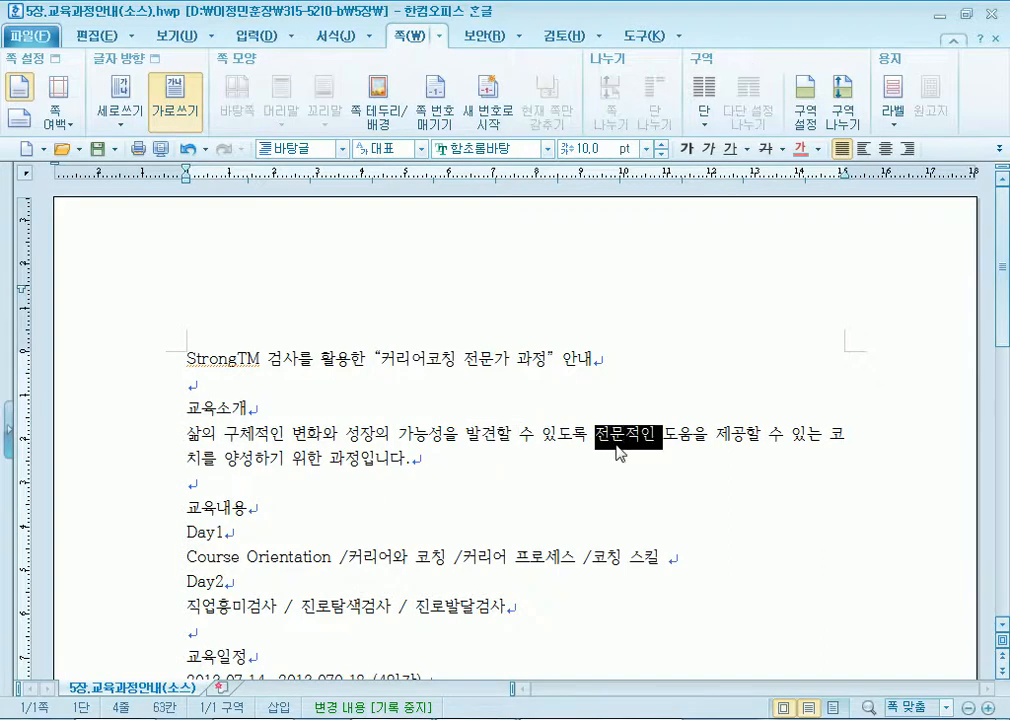
triple_click(446, 440)
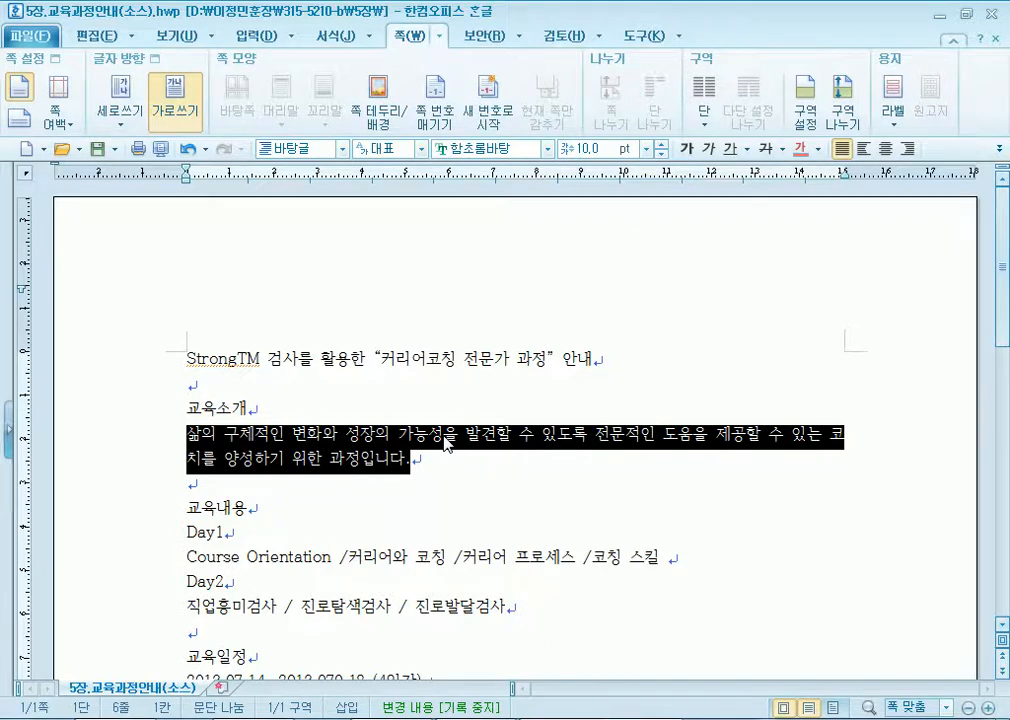
Select the word 활용한, the whole title, the paragraph below 교육소개 and the title once more, and clear the selection.
double_click(343, 359)
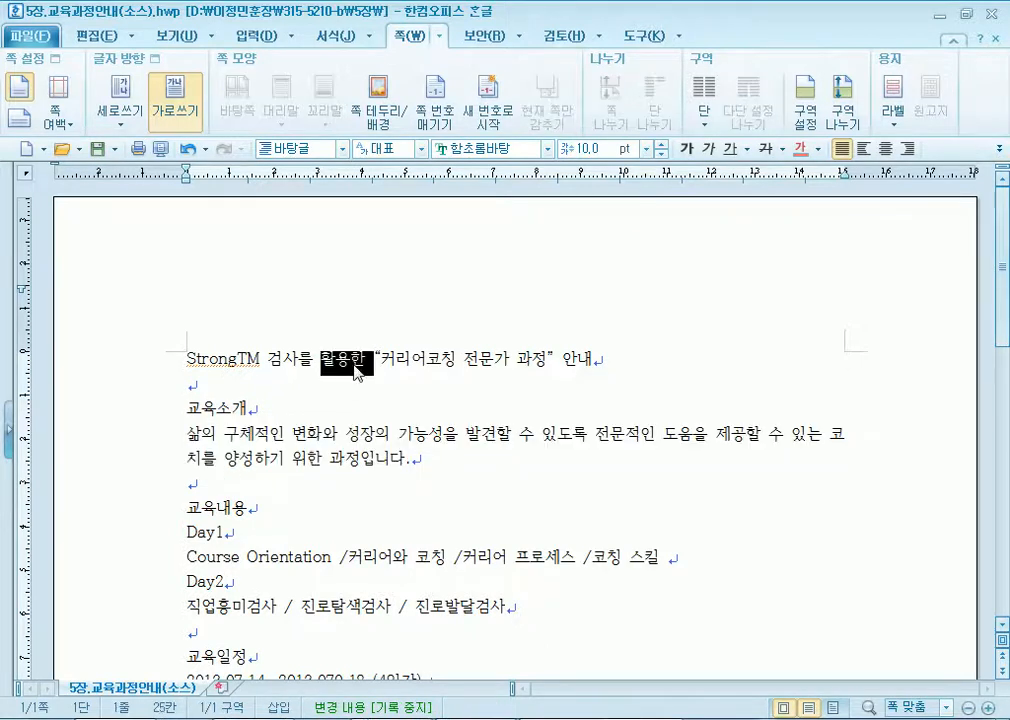
triple_click(350, 359)
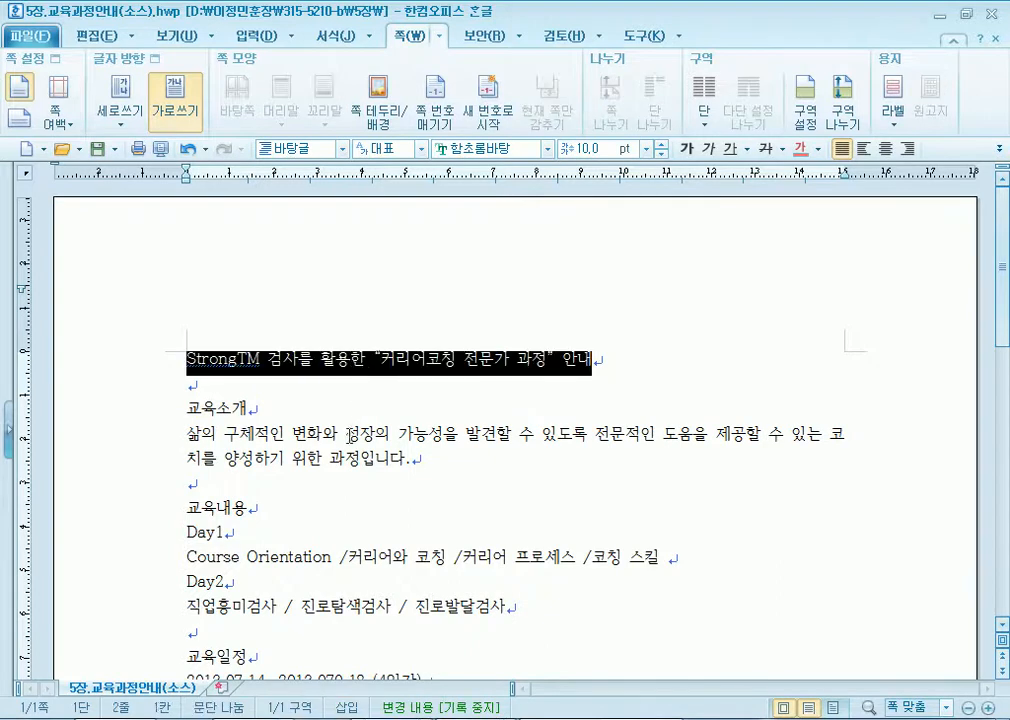
double_click(352, 440)
triple_click(352, 440)
left_click(376, 440)
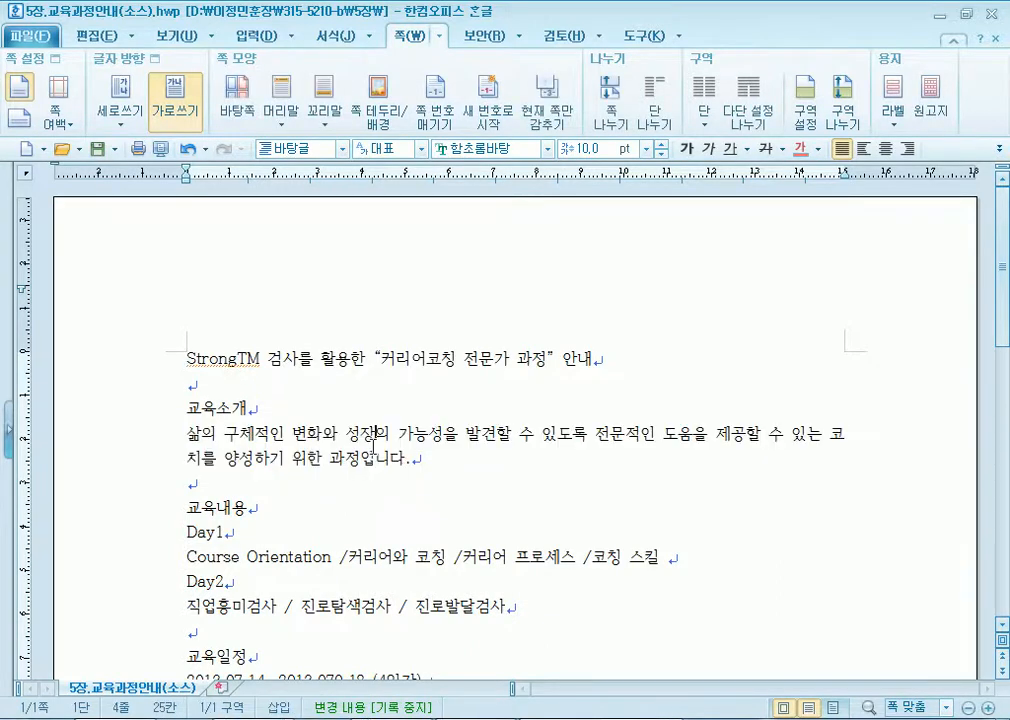
left_click_drag(517, 362, 661, 364)
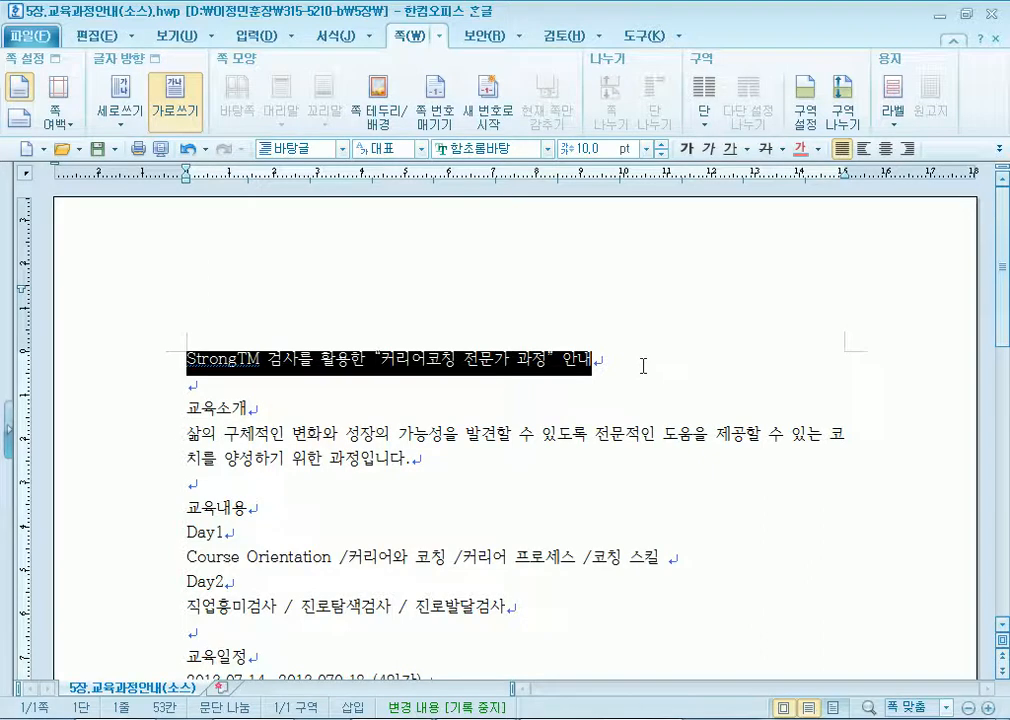
left_click(450, 405)
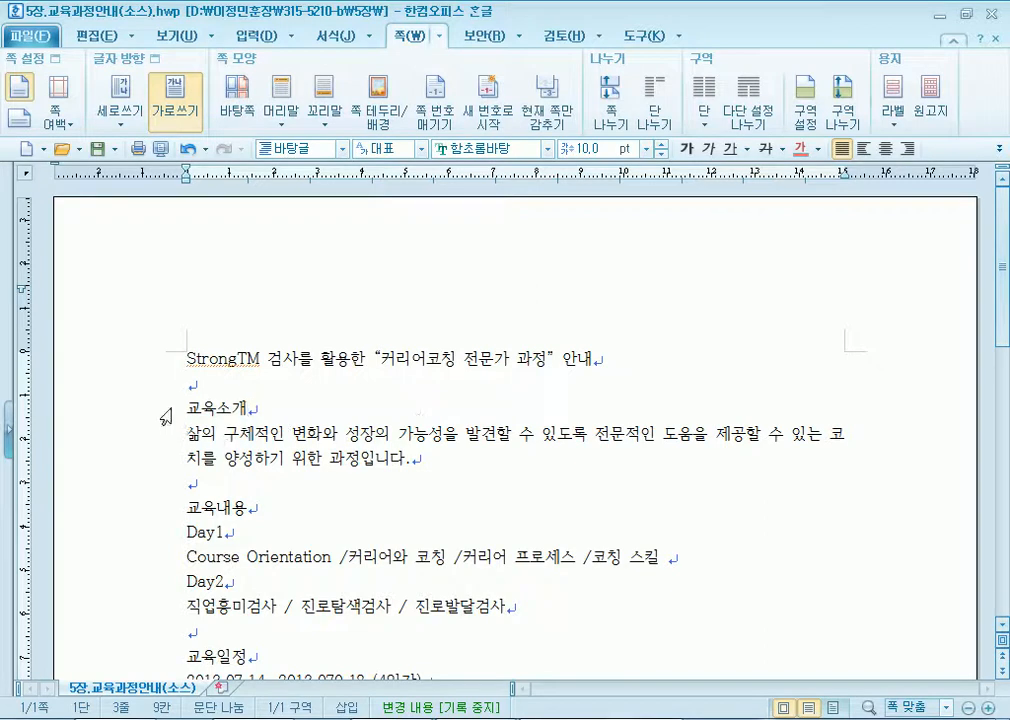
Select the title line and set its font to HY헤드라인M.
left_click(168, 374)
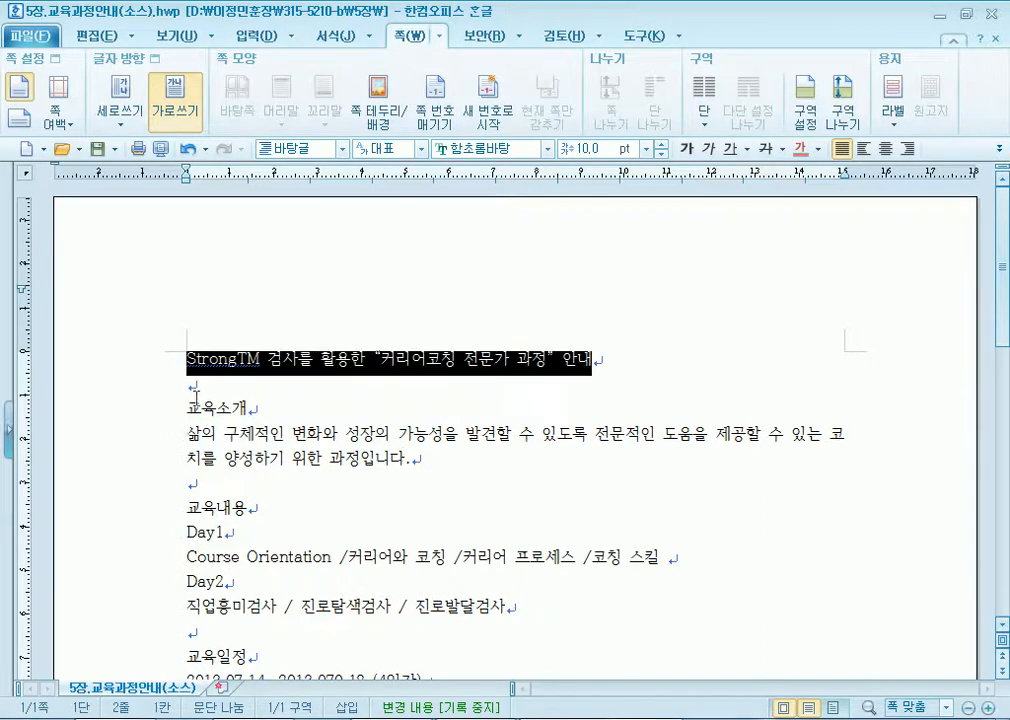
left_click(548, 150)
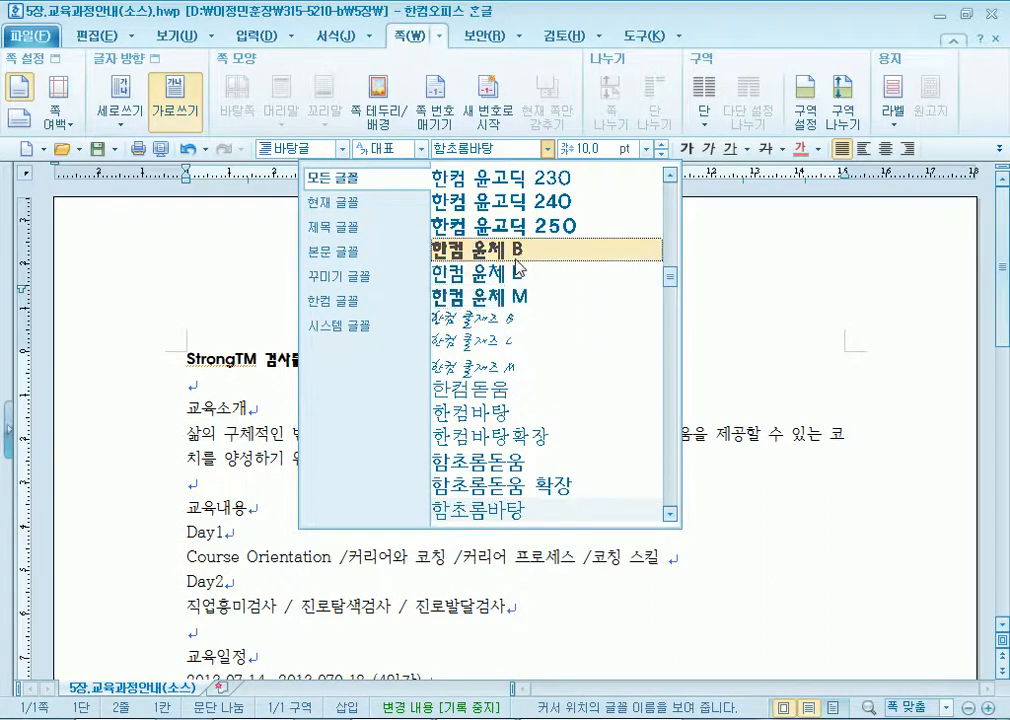
left_click(547, 153)
left_click(547, 153)
scroll(513, 420, "down", 7)
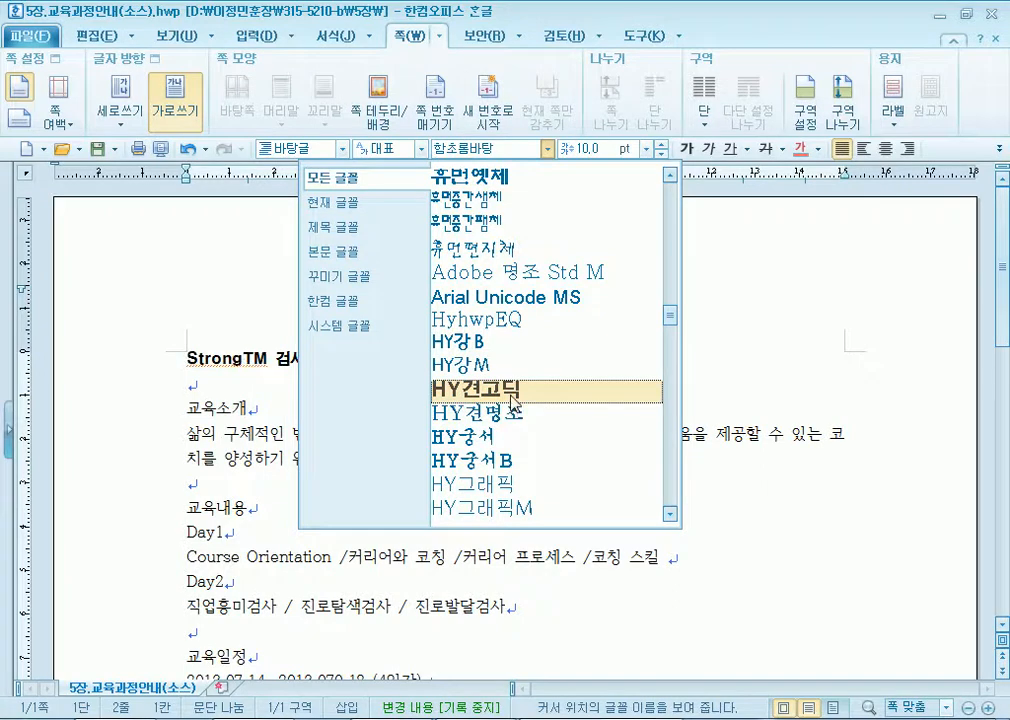
scroll(513, 352, "down", 8)
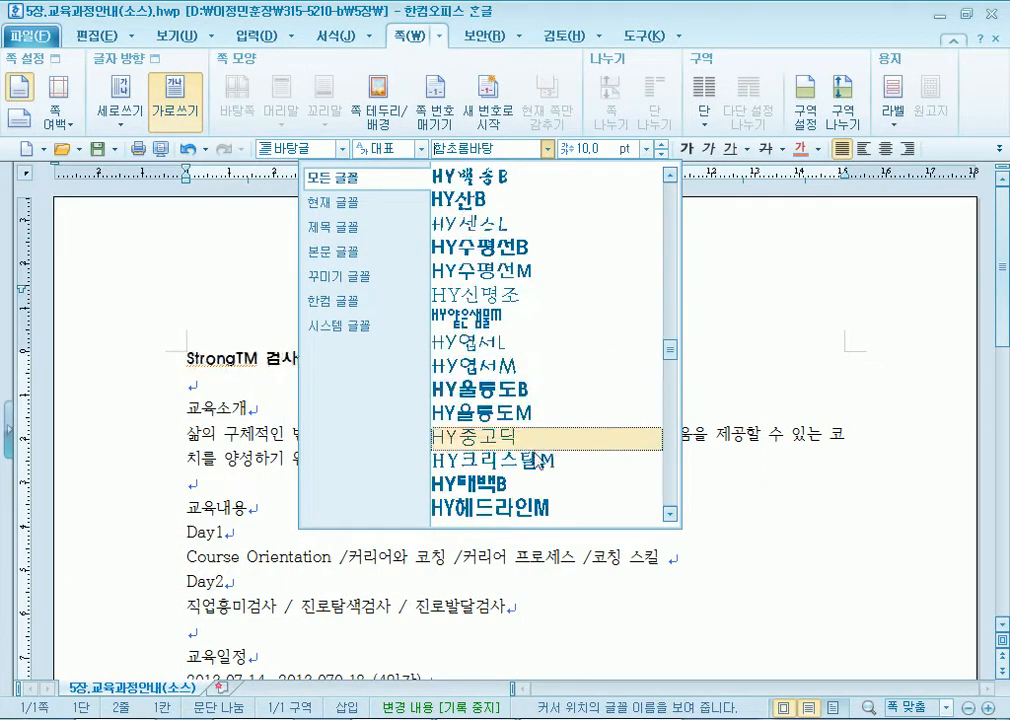
scroll(523, 504, "down", 3)
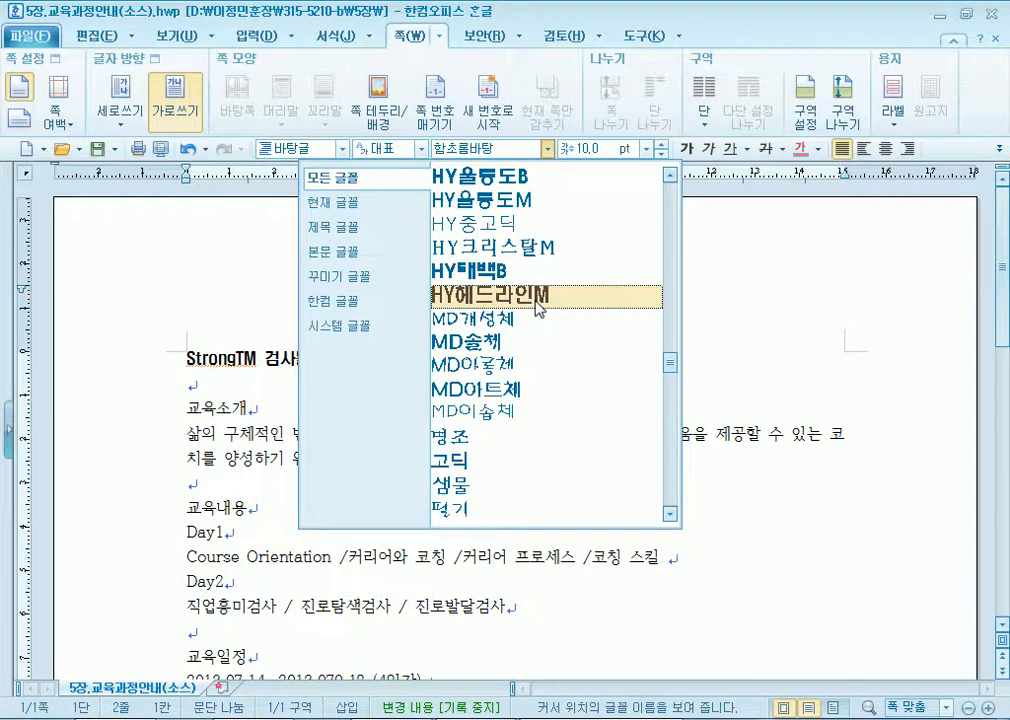
left_click(536, 297)
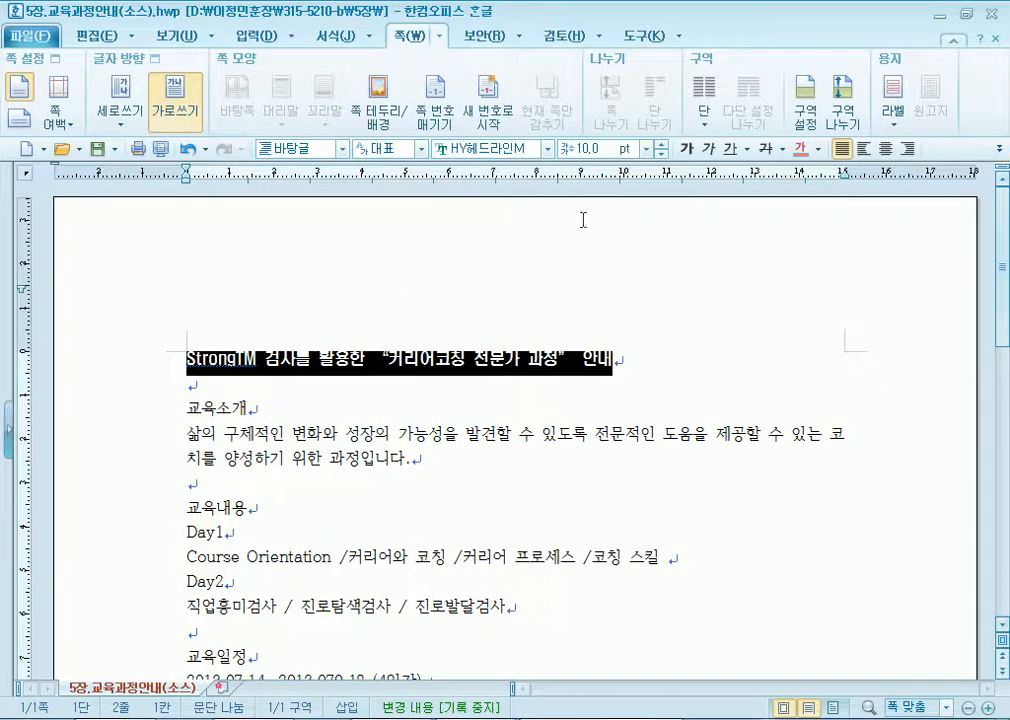
Set the title's font size to 15 pt and clear the selection.
left_click(658, 144)
left_click(658, 144)
left_click(658, 144)
left_click(658, 144)
left_click(658, 144)
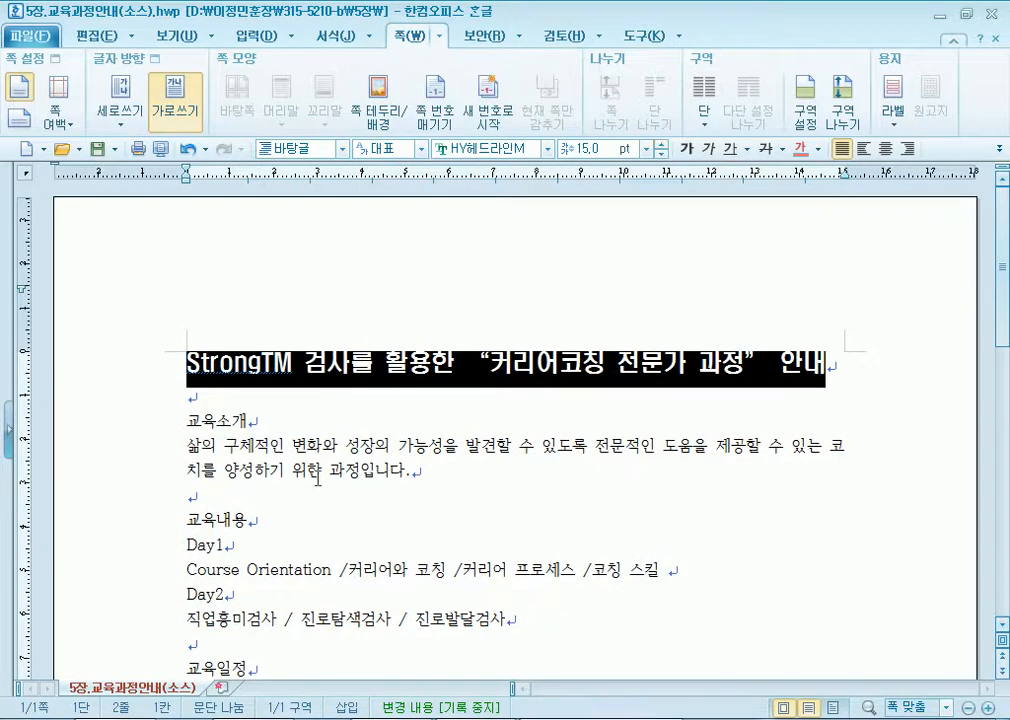
left_click(250, 446)
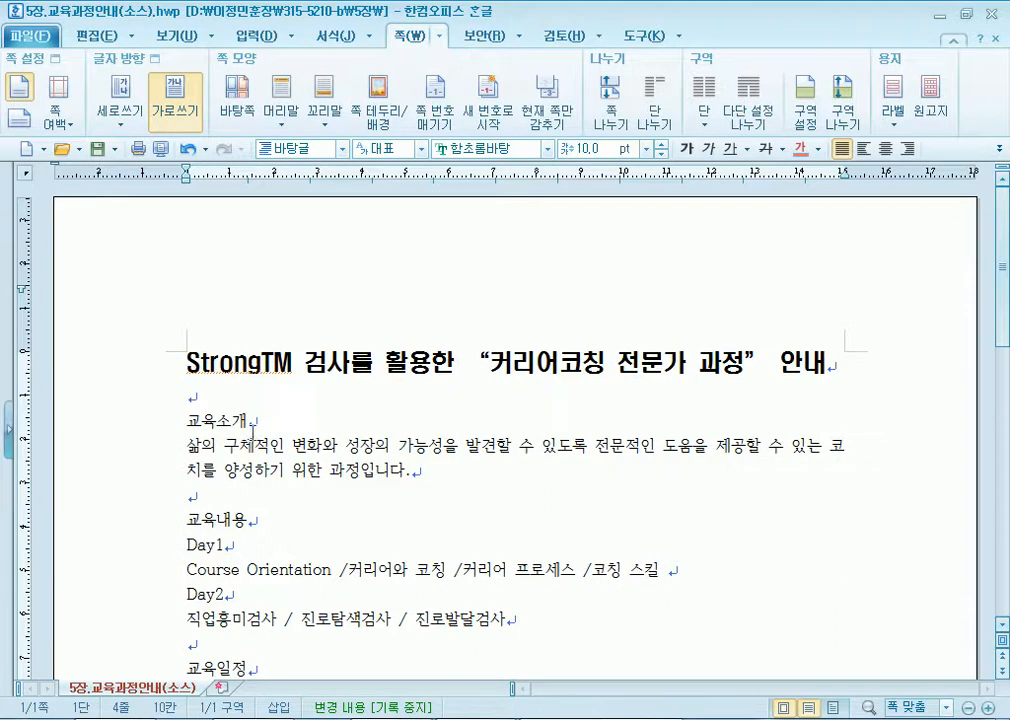
Select the whole title line again, and then only the letters TM of StrongTM.
left_click(183, 364)
key("shift+Down")
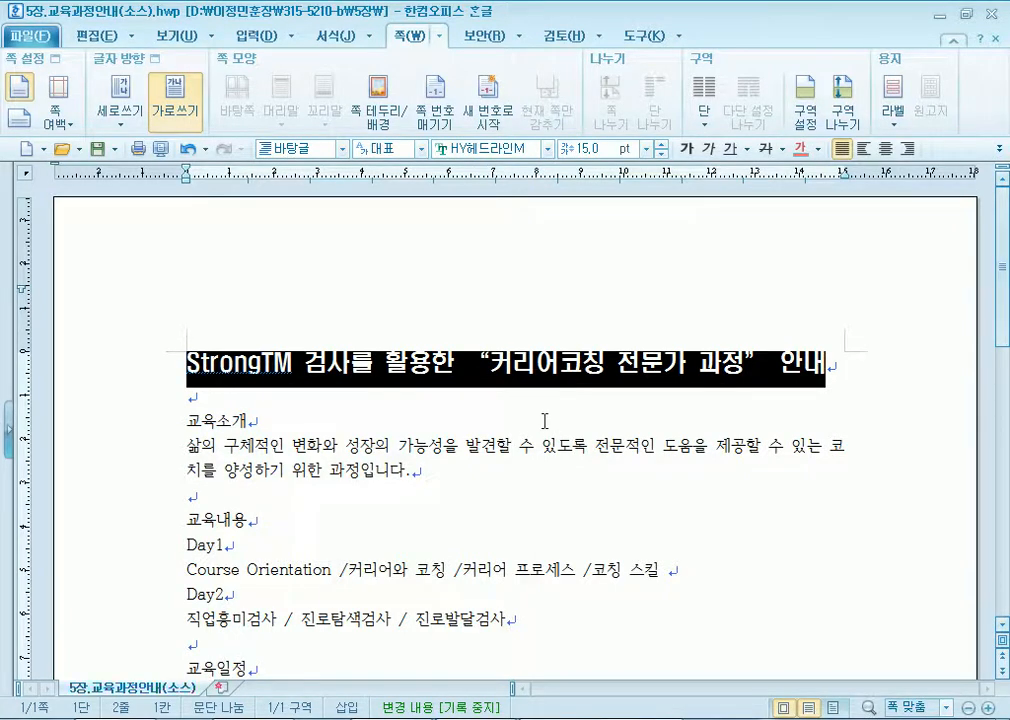
left_click(263, 362)
left_click_drag(263, 362, 290, 362)
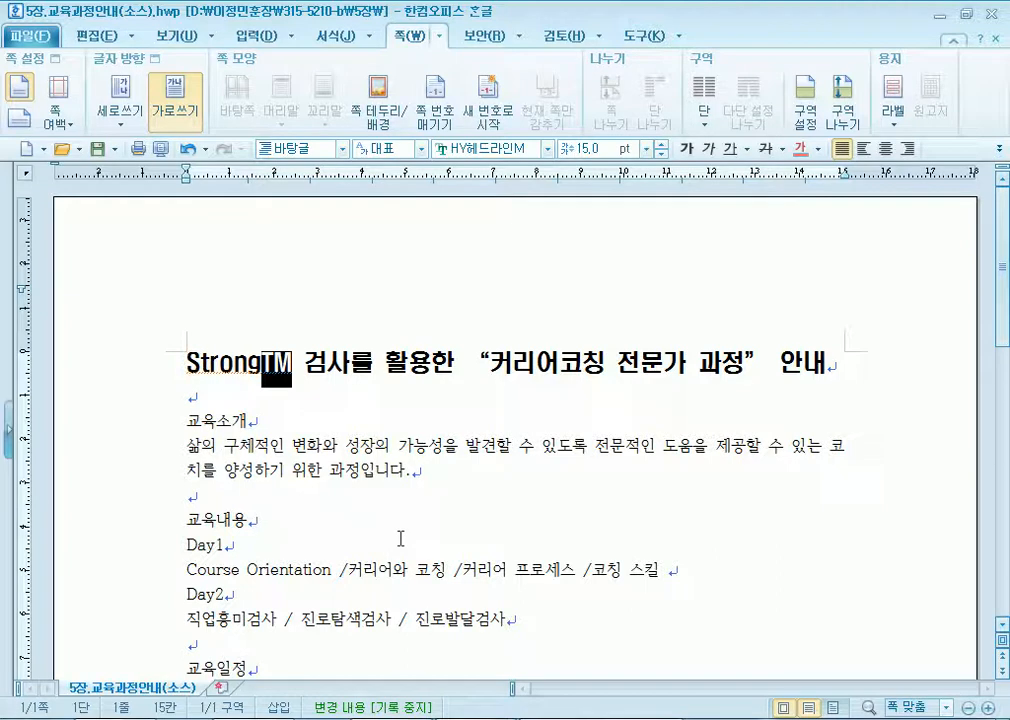
left_click(265, 362)
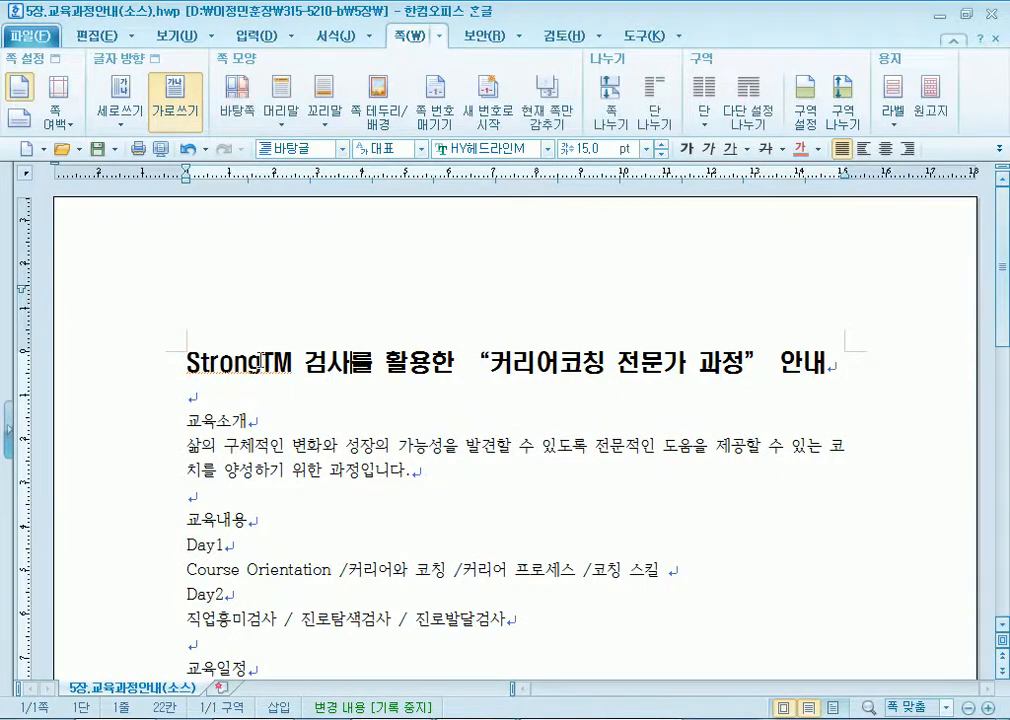
left_click_drag(268, 362, 297, 358)
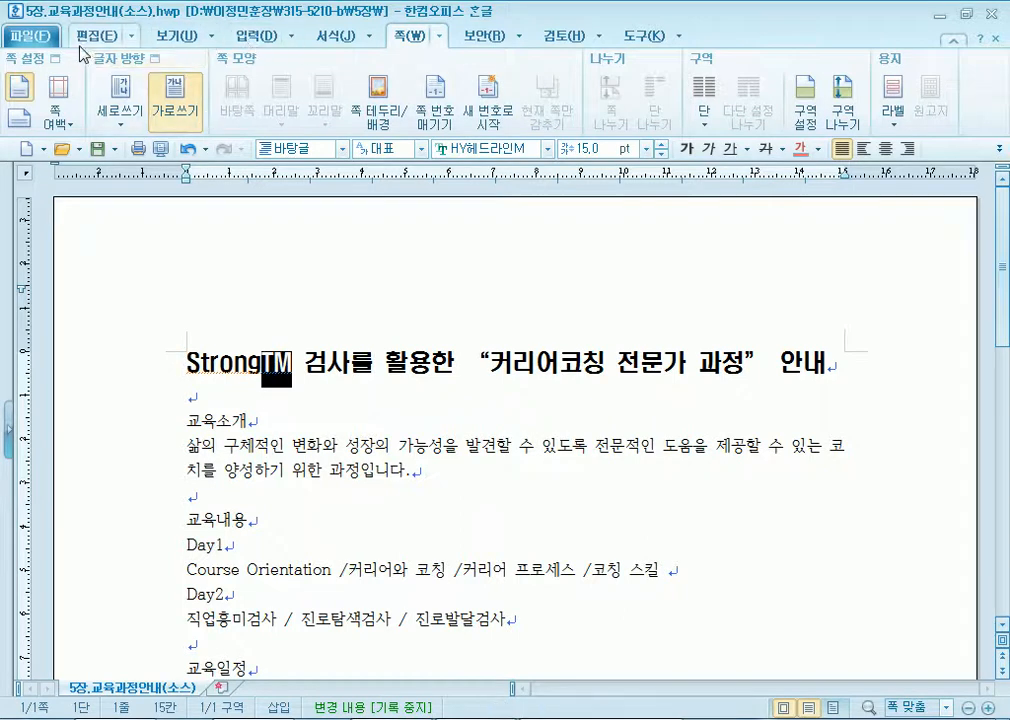
View the character shape settings for the selected TM without changing them, and look over the list of formatting commands.
left_click(327, 38)
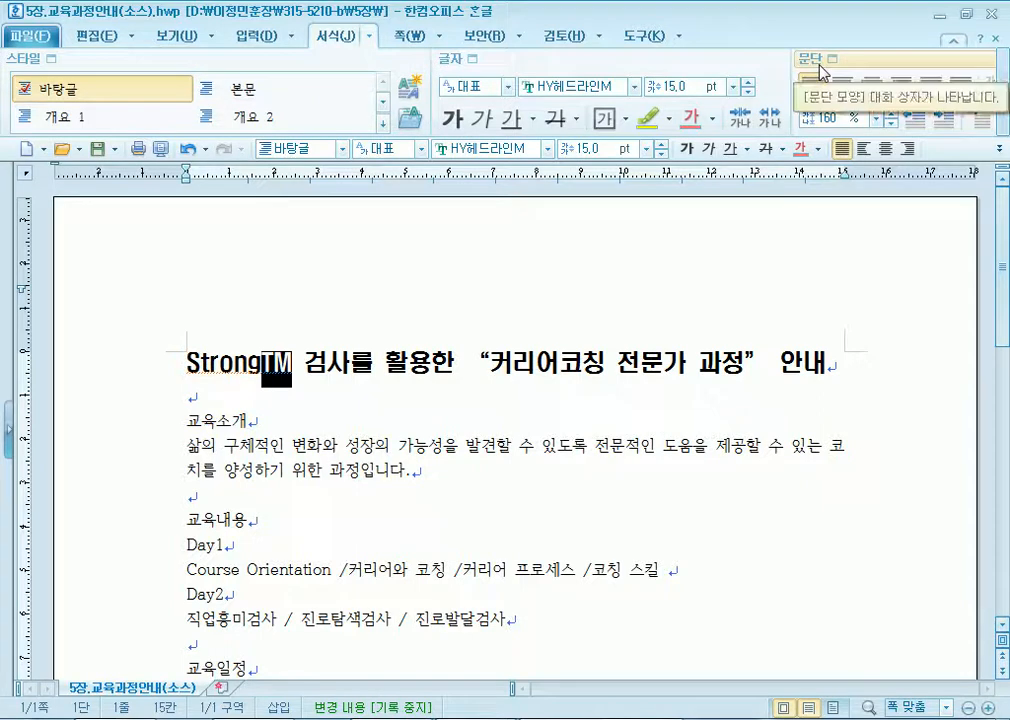
left_click(466, 59)
left_click_drag(446, 159, 525, 148)
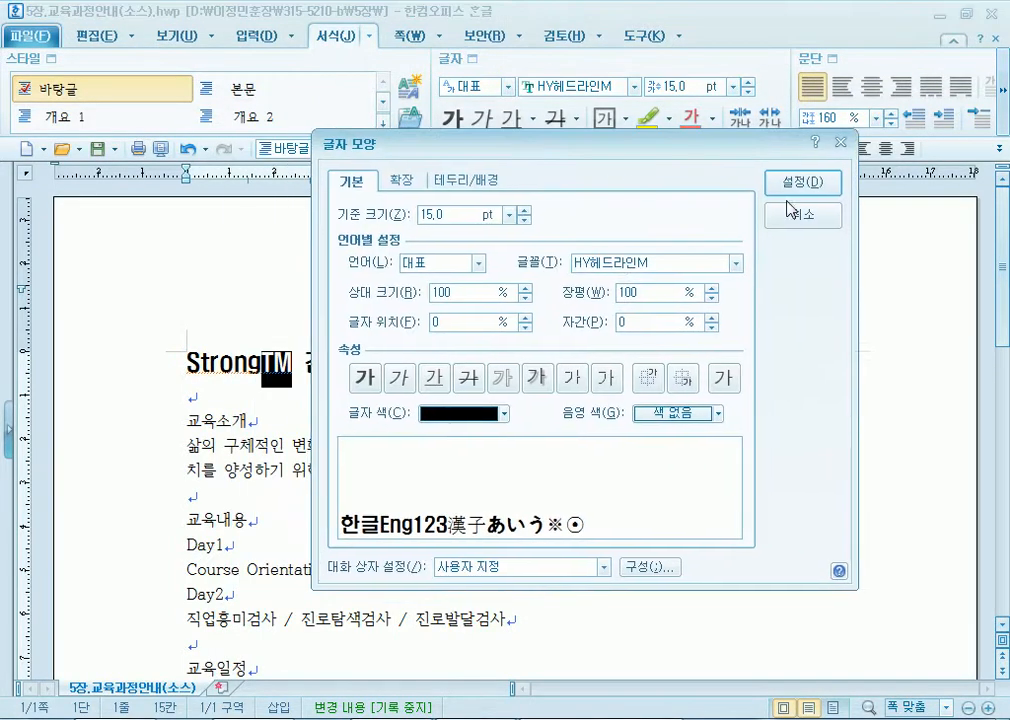
left_click(766, 192)
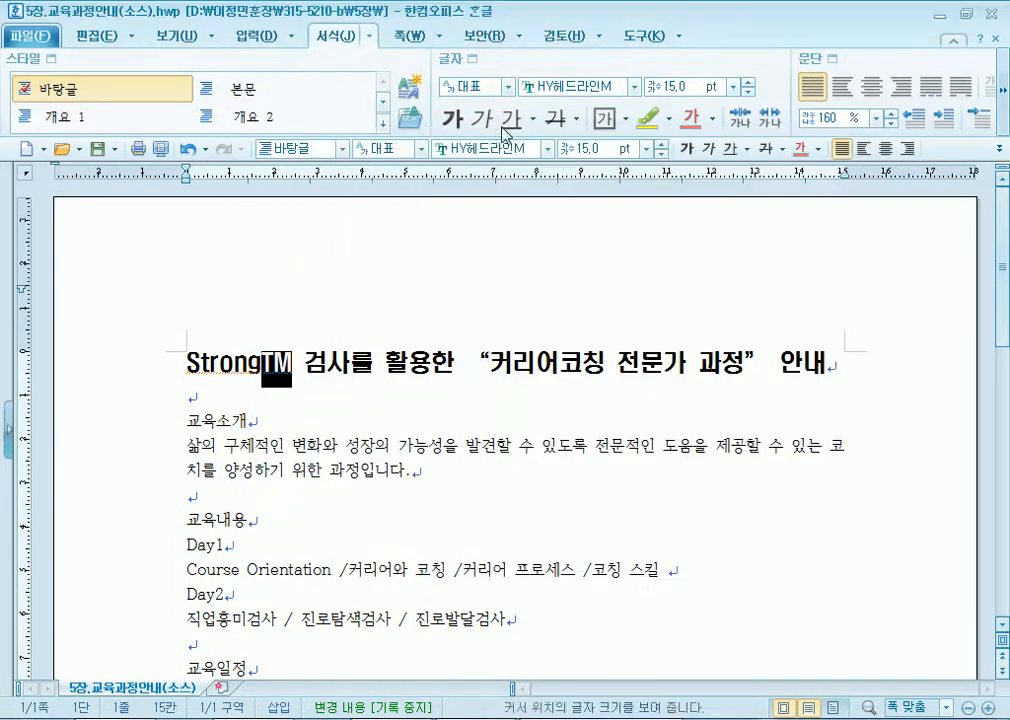
left_click(369, 37)
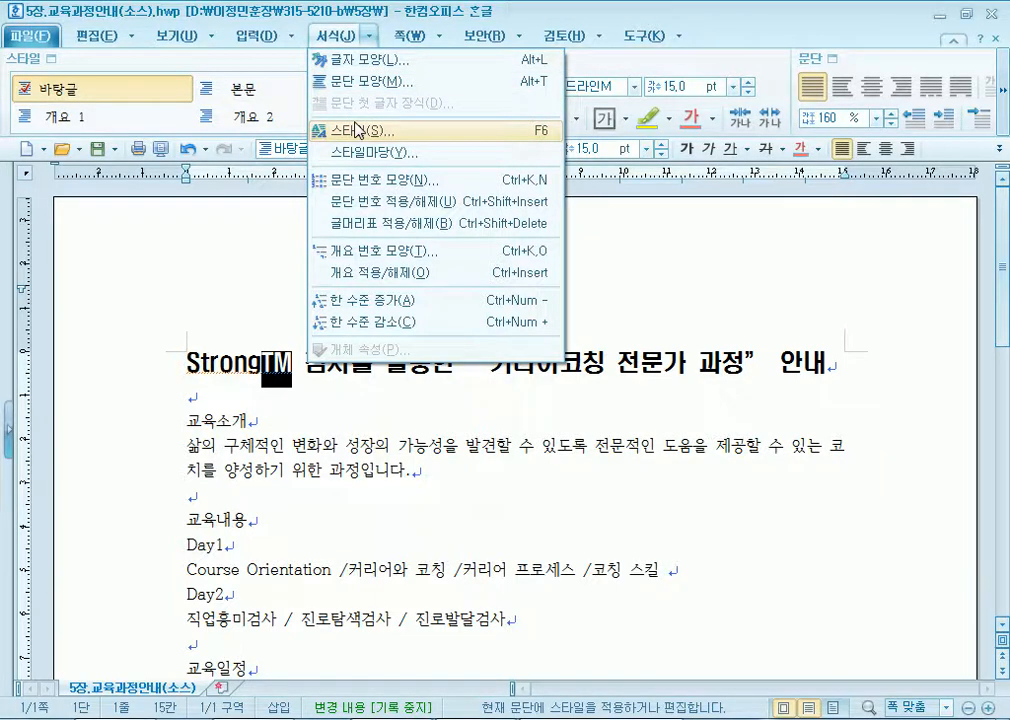
left_click(340, 33)
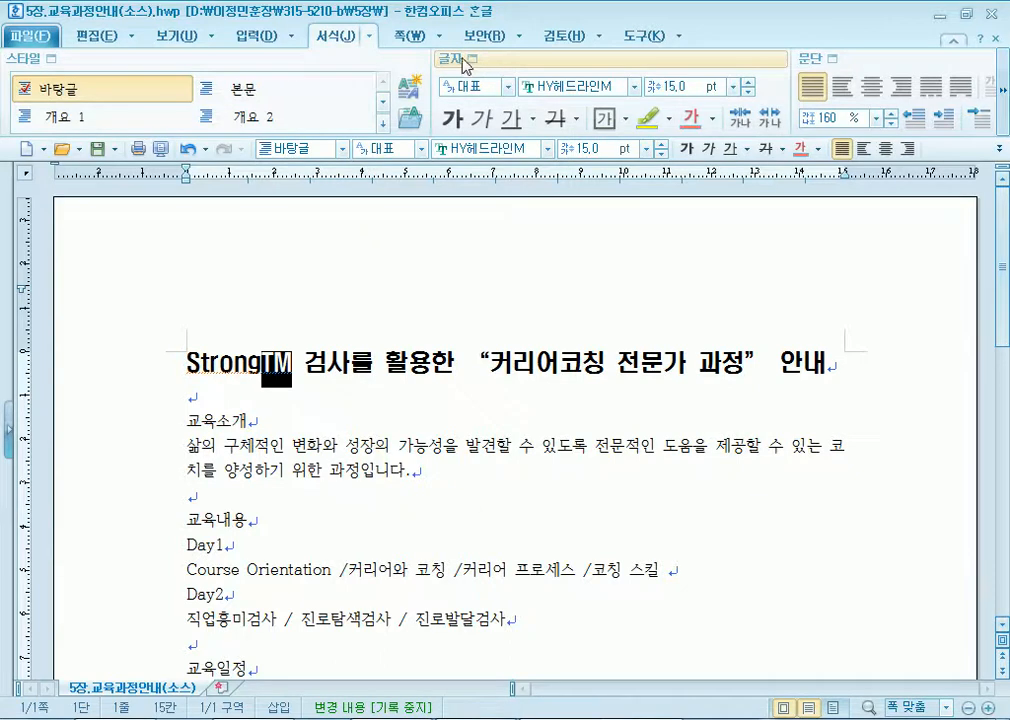
Format the selected TM as superscript in the character shape settings, apply it, and check the result by reselecting TM.
left_click(467, 62)
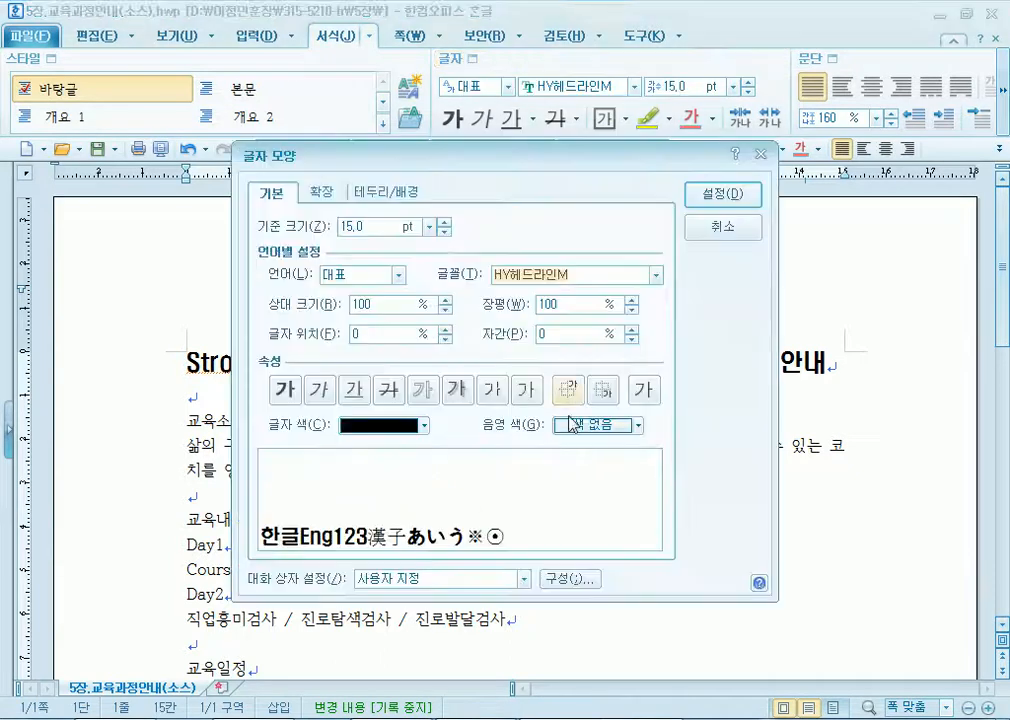
left_click_drag(423, 140, 584, 36)
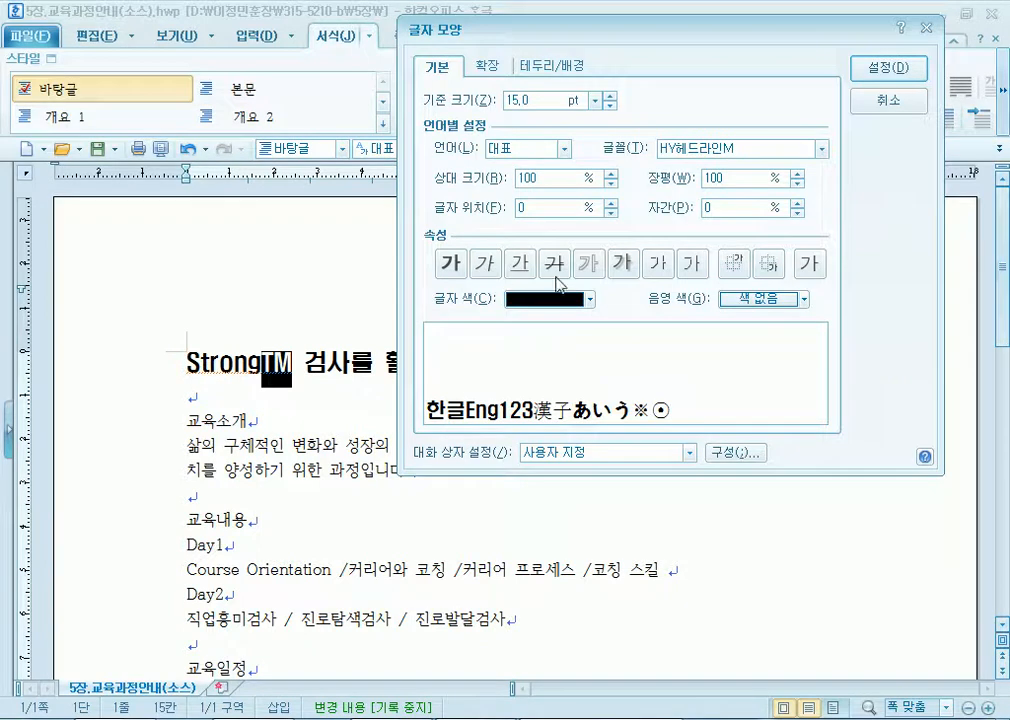
left_click(735, 265)
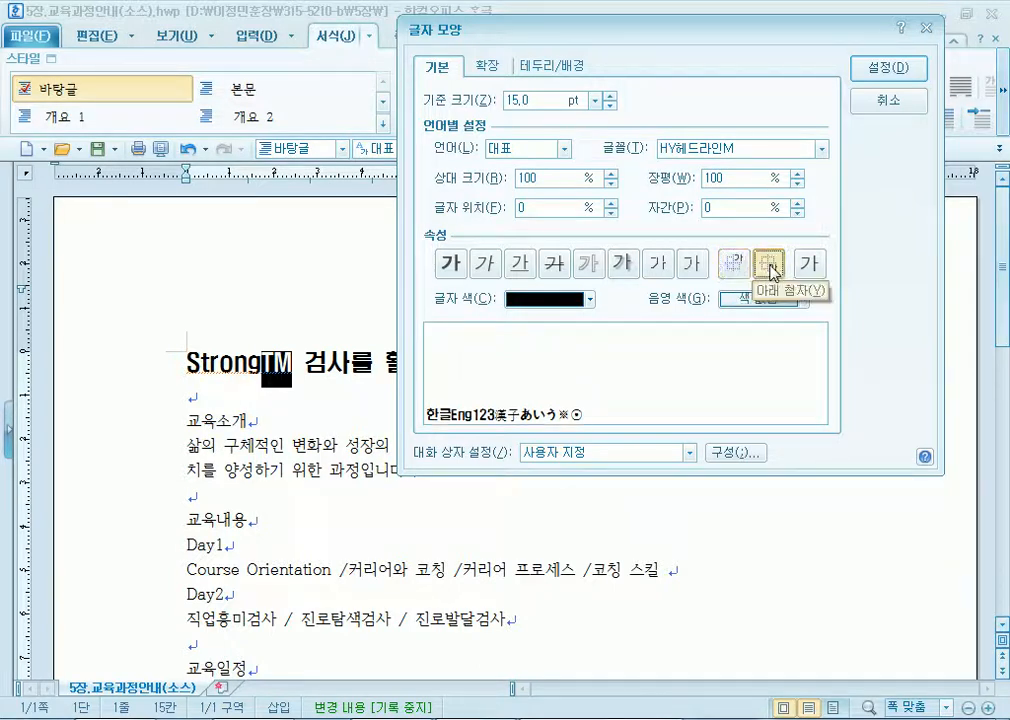
left_click(736, 264)
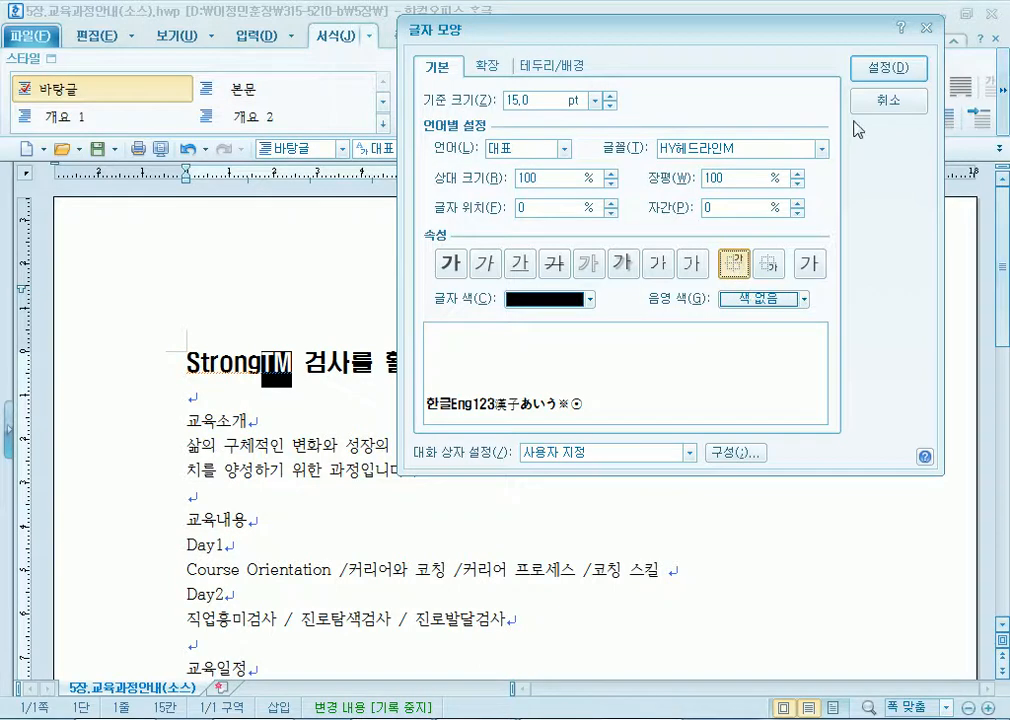
left_click(884, 74)
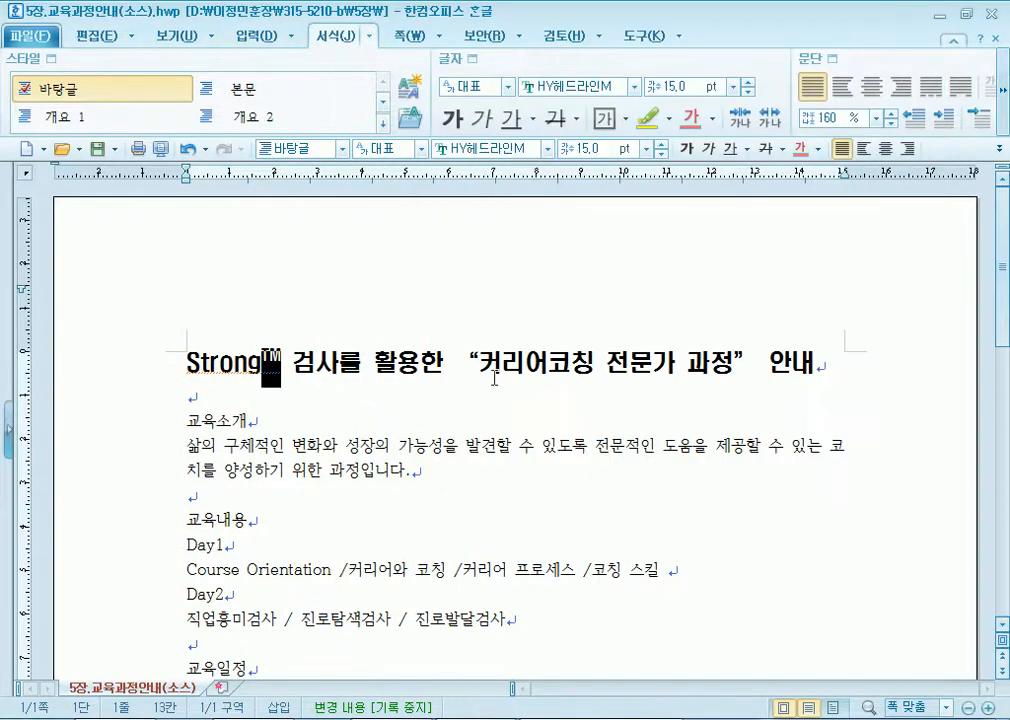
left_click(385, 402)
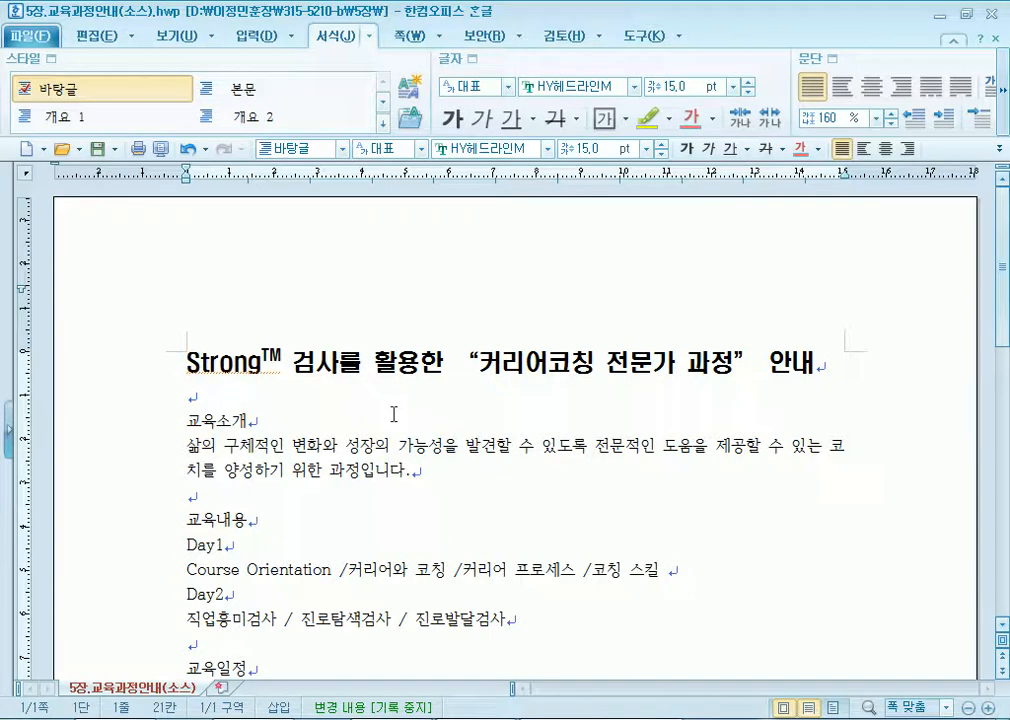
left_click_drag(261, 358, 281, 347)
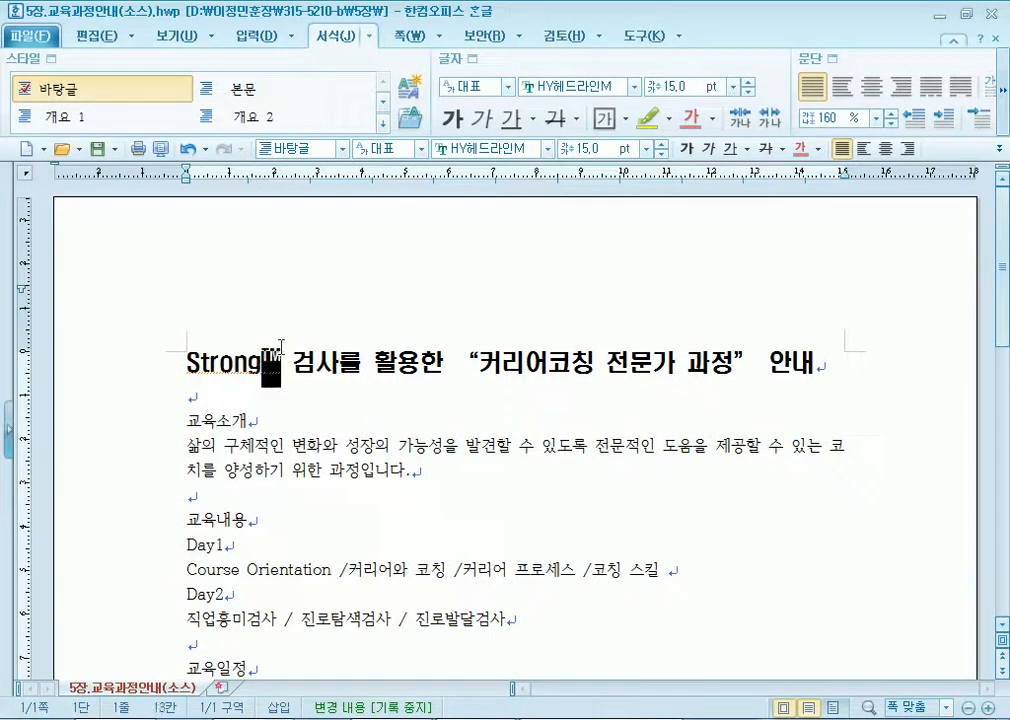
left_click(372, 445)
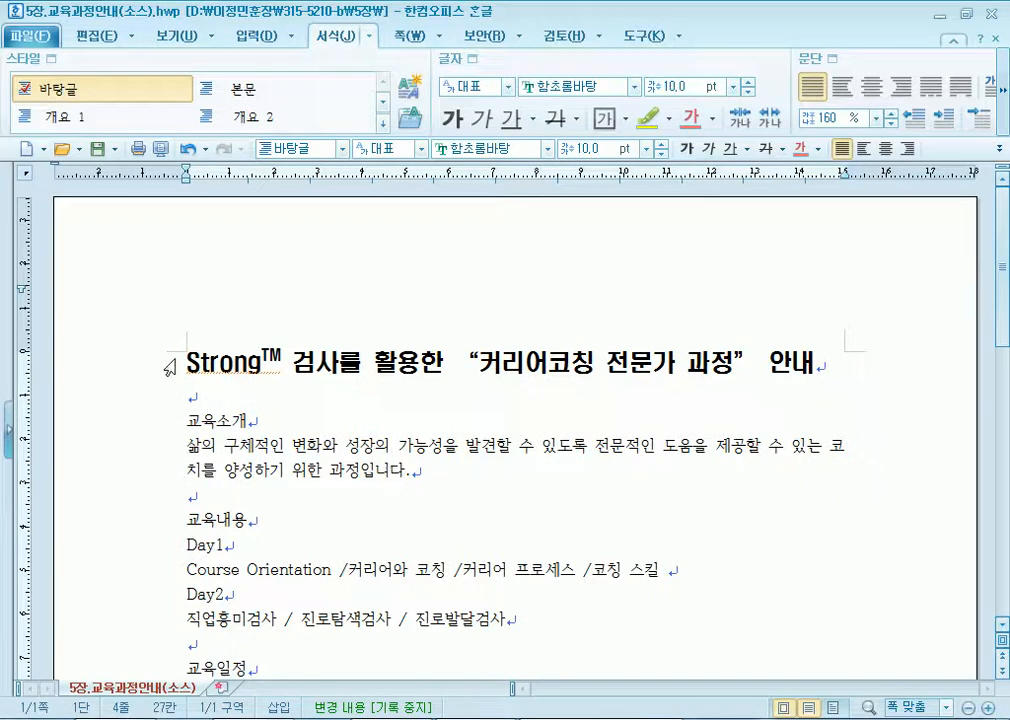
Undo the superscript on TM, reselect the letters briefly, and return the cursor to the start of the title.
key("ctrl+z")
left_click(265, 372)
left_click_drag(263, 362, 292, 362)
left_click(192, 396)
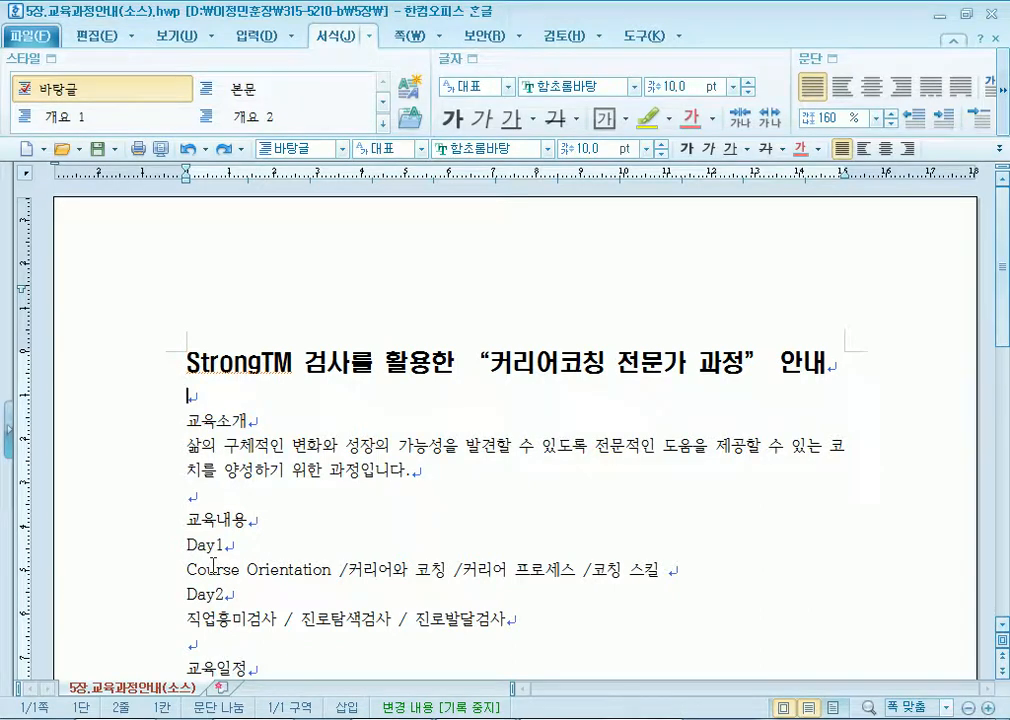
left_click(181, 364)
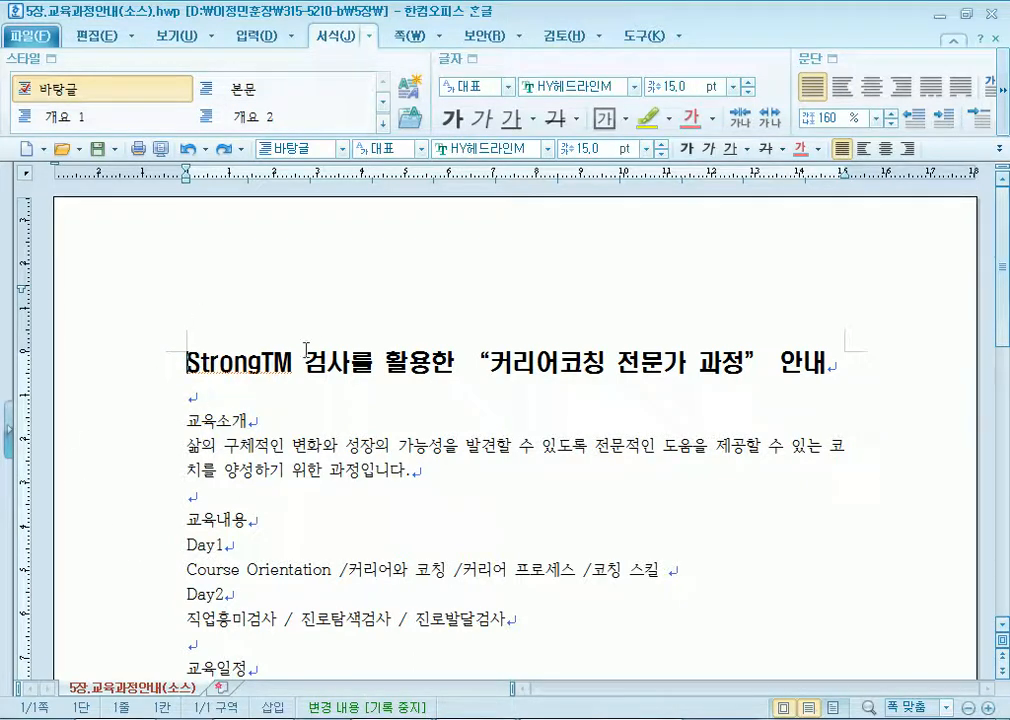
Select TM in the title's StrongTM, apply superscript through the character shape settings, and clear the selection.
left_click_drag(260, 362, 293, 362)
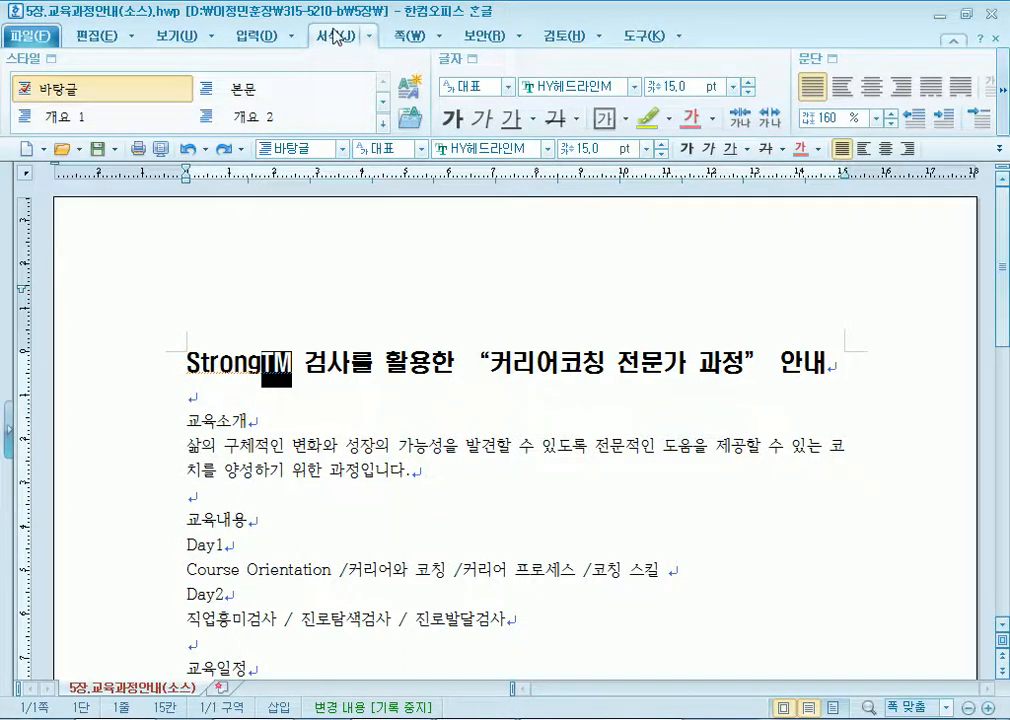
left_click(460, 70)
left_click_drag(405, 165, 590, 29)
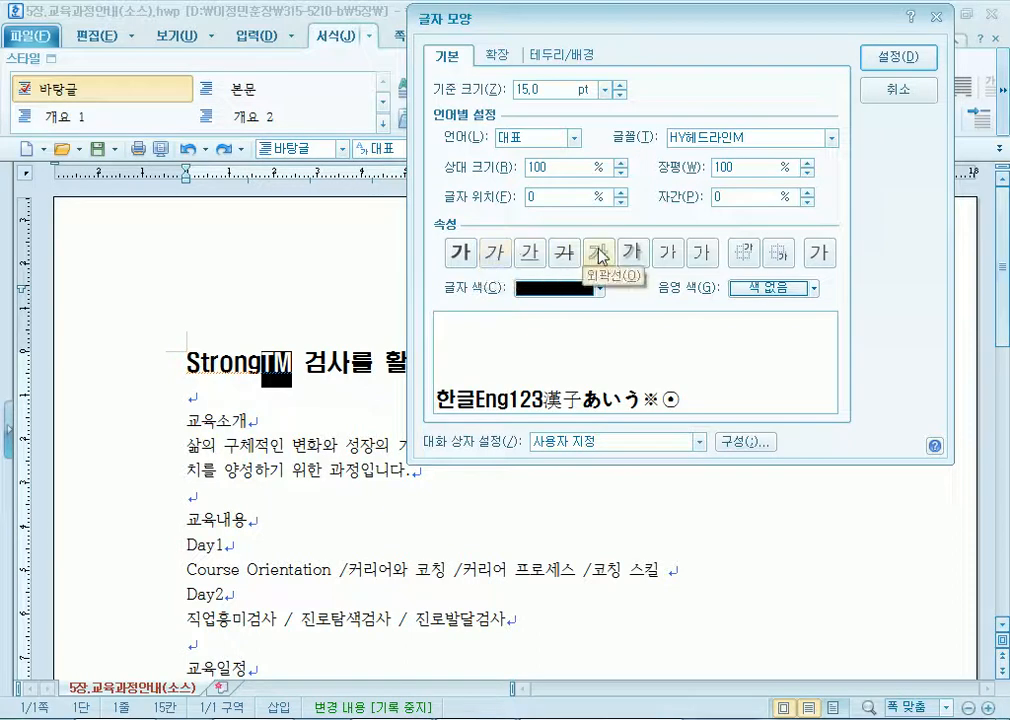
left_click(743, 260)
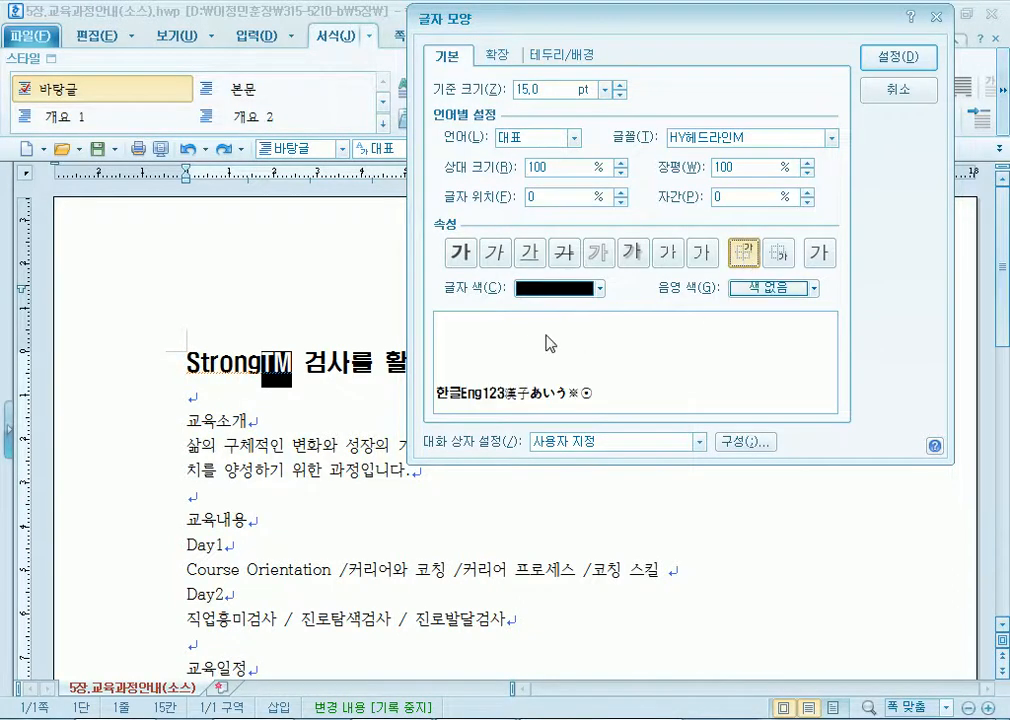
left_click(897, 56)
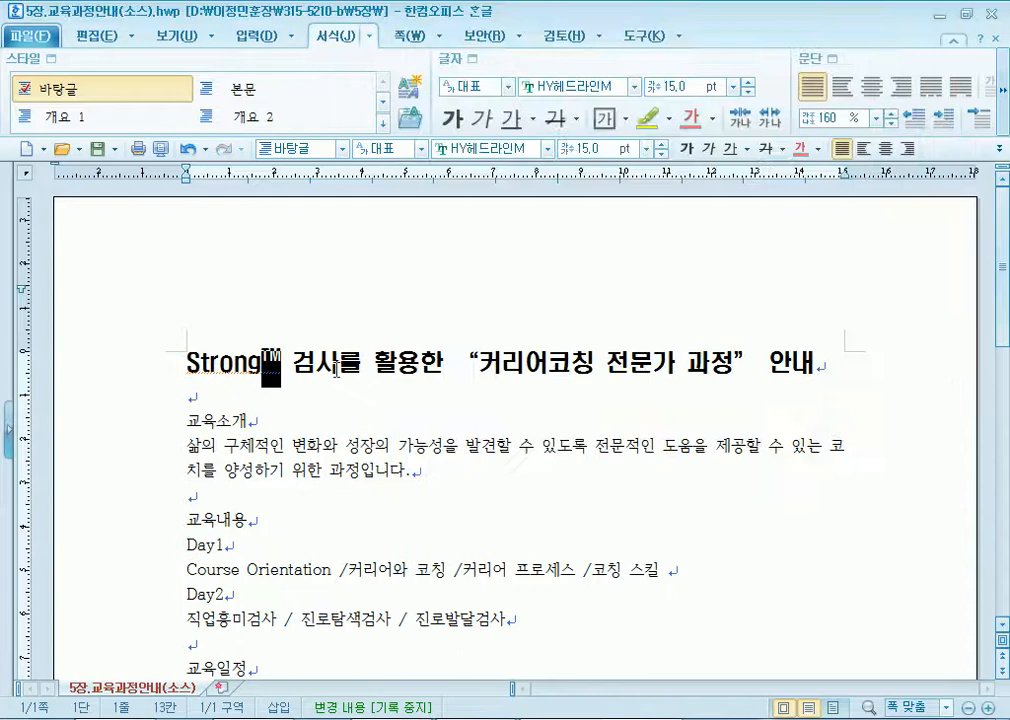
left_click(274, 376)
left_click(278, 407)
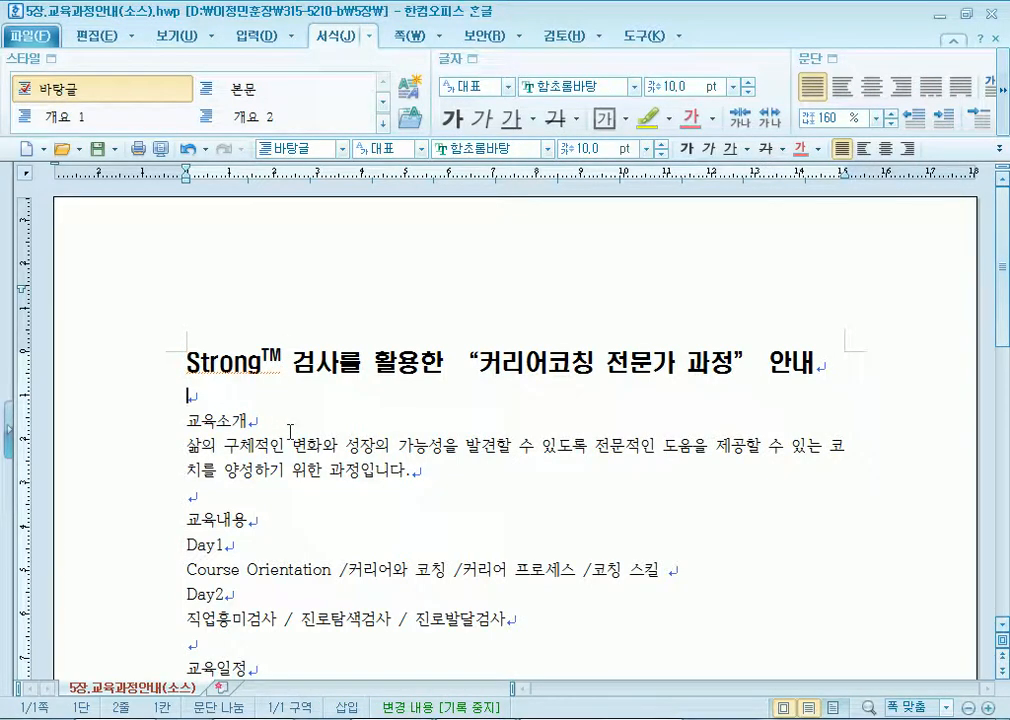
Select the heading lines 교육소개, 교육내용, 교육일정 and 교육장소 one after another.
left_click(160, 422)
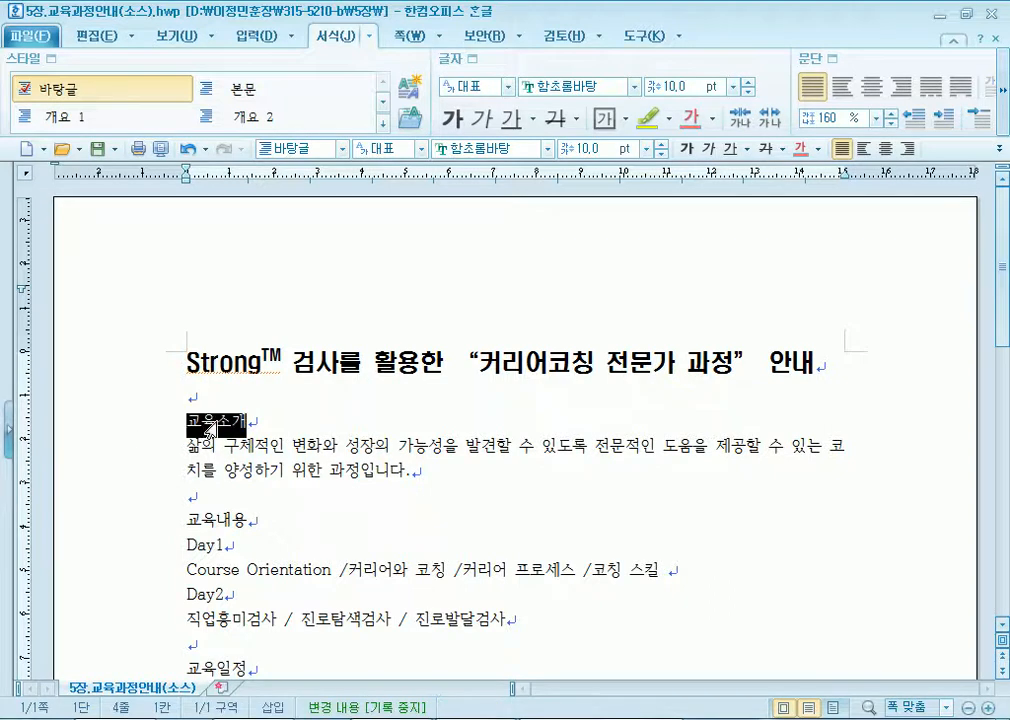
left_click(159, 528)
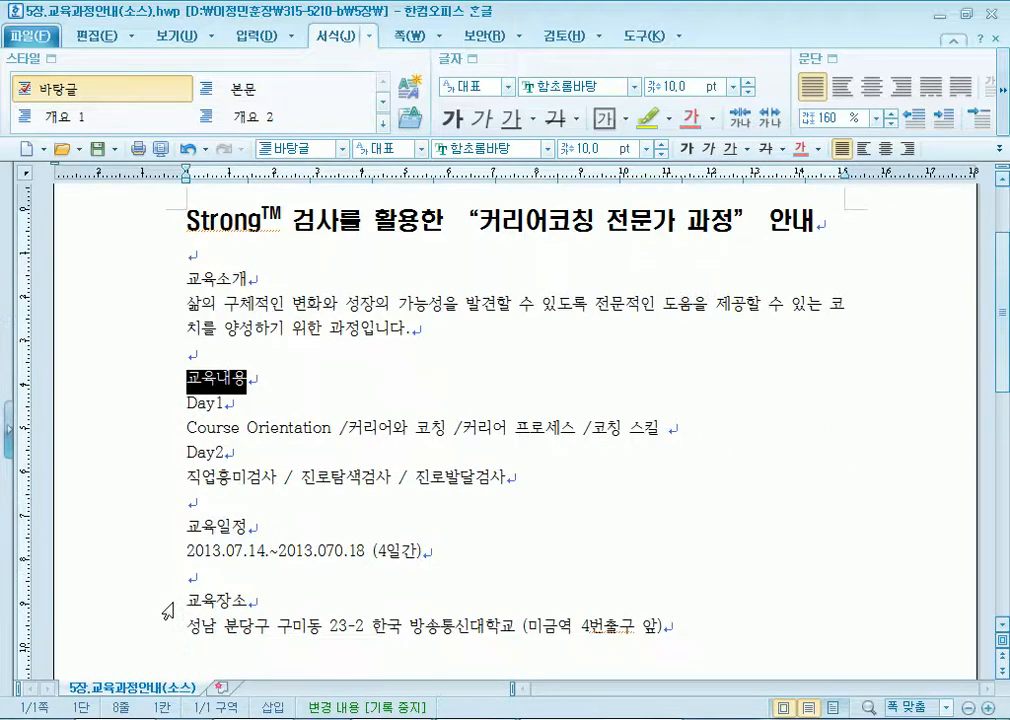
left_click(164, 530)
left_click(166, 604)
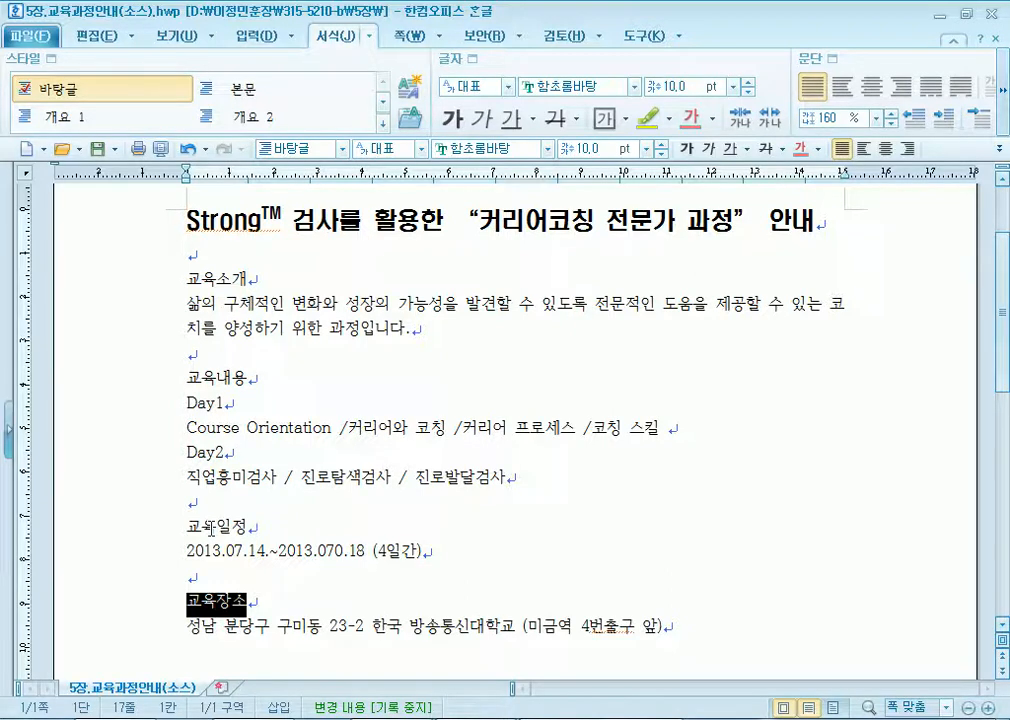
Move the whole-line selection repeatedly among the headings 교육내용, 교육일정 and 교육장소.
left_click(150, 392)
left_click(156, 527)
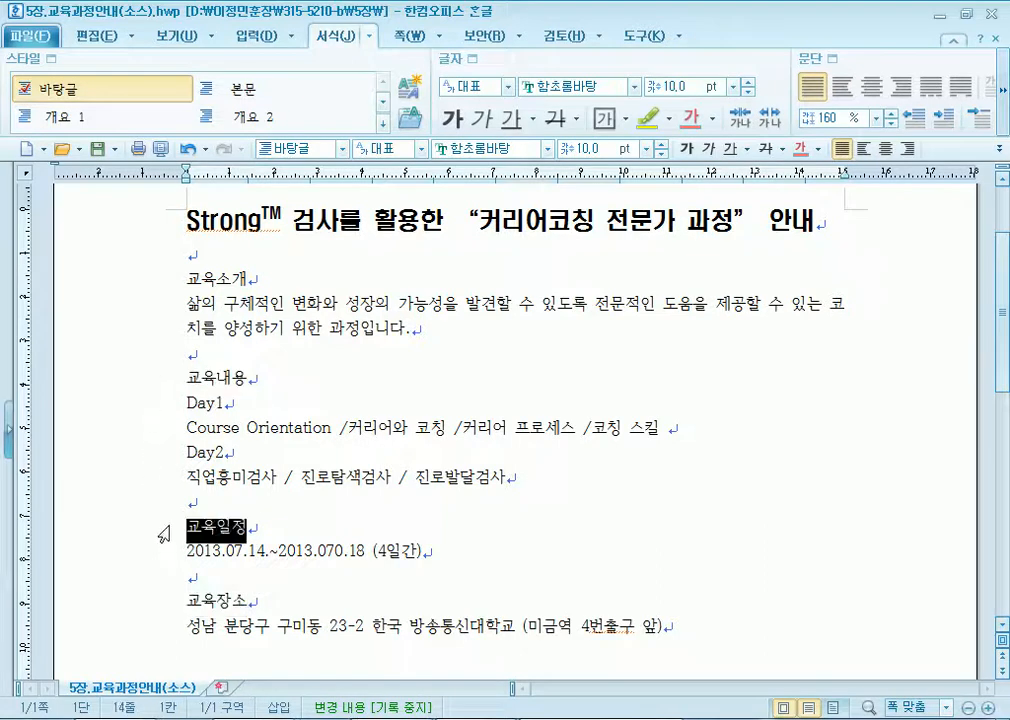
left_click(179, 381)
left_click(152, 386)
left_click(158, 530)
left_click(150, 386)
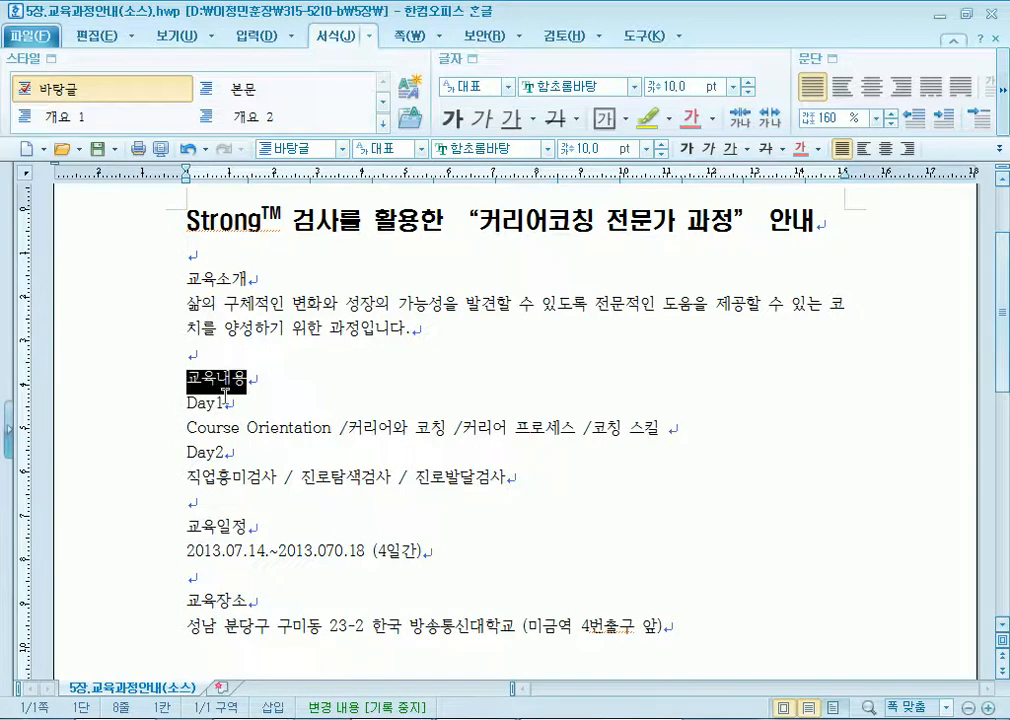
left_click(156, 527)
left_click(160, 602)
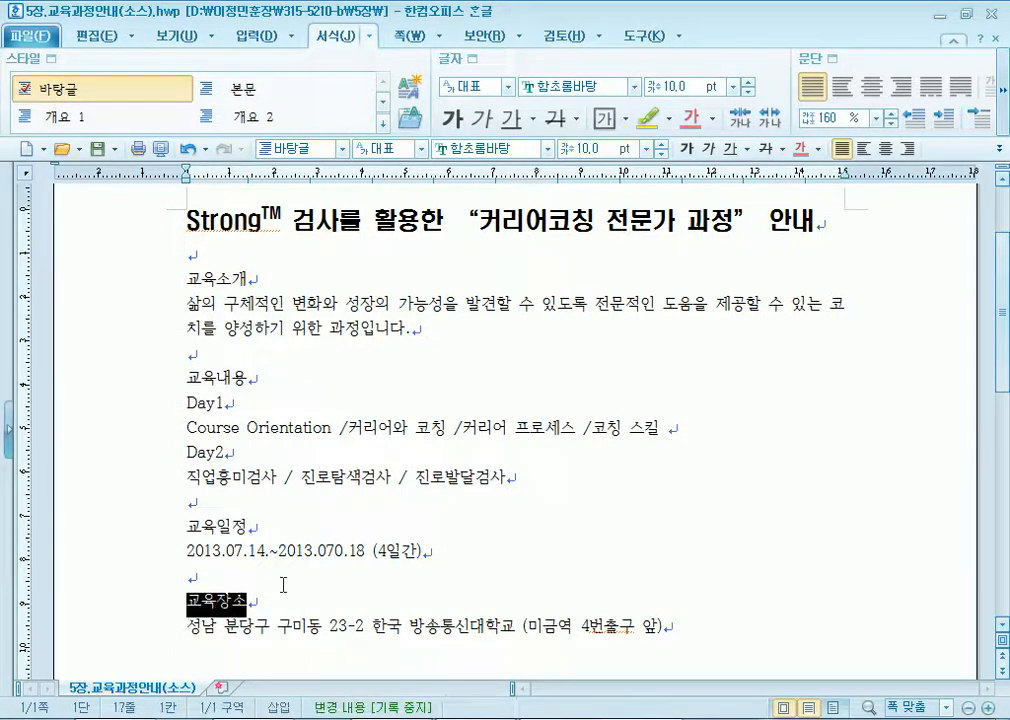
Try a continuous selection from 교육소개 down to the last line, clear it, and revisit the three lower headings.
left_click_drag(170, 278, 312, 628)
left_click(277, 562)
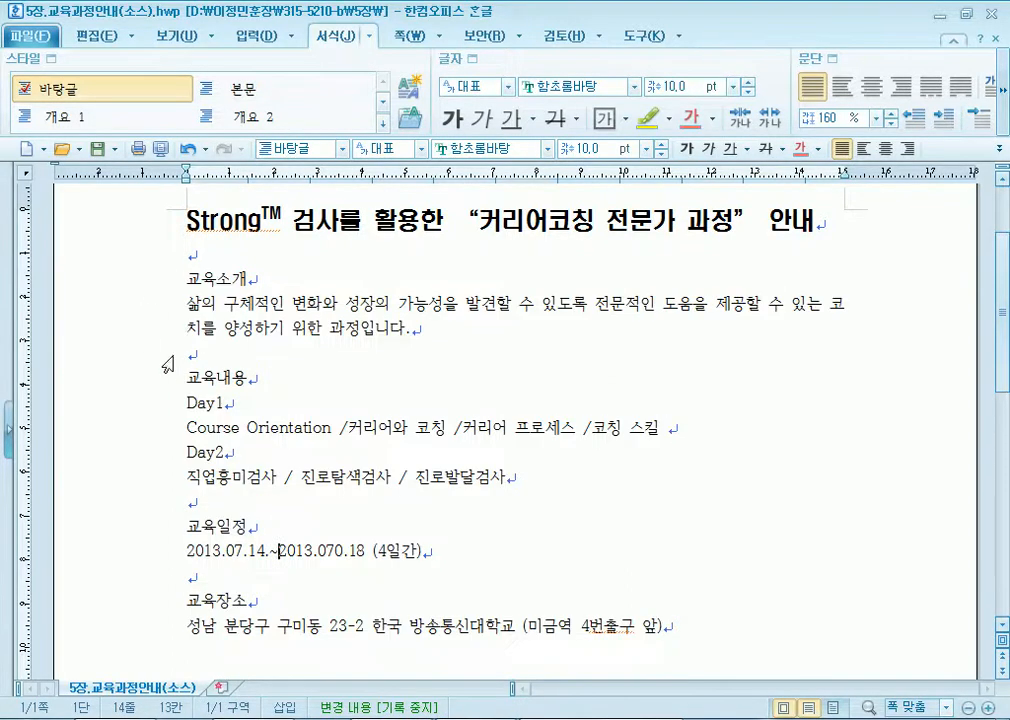
double_click(185, 379)
left_click(167, 527)
double_click(168, 527)
left_click(181, 604)
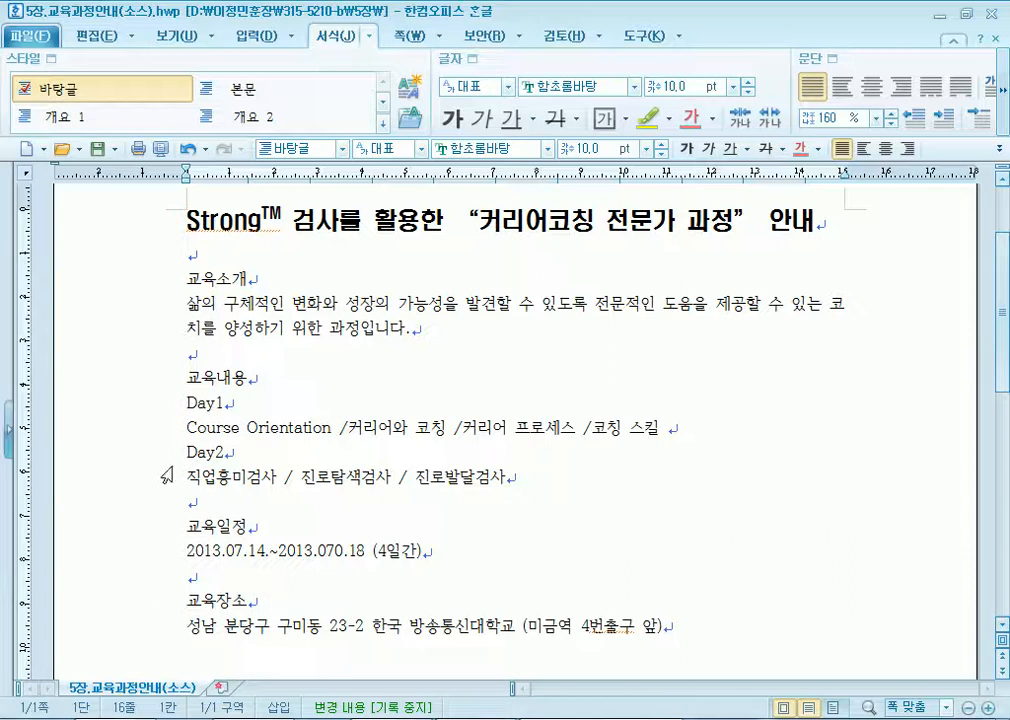
Select the heading 교육내용 and browse the fonts in its character shape settings without applying a change.
left_click_drag(185, 379, 267, 384)
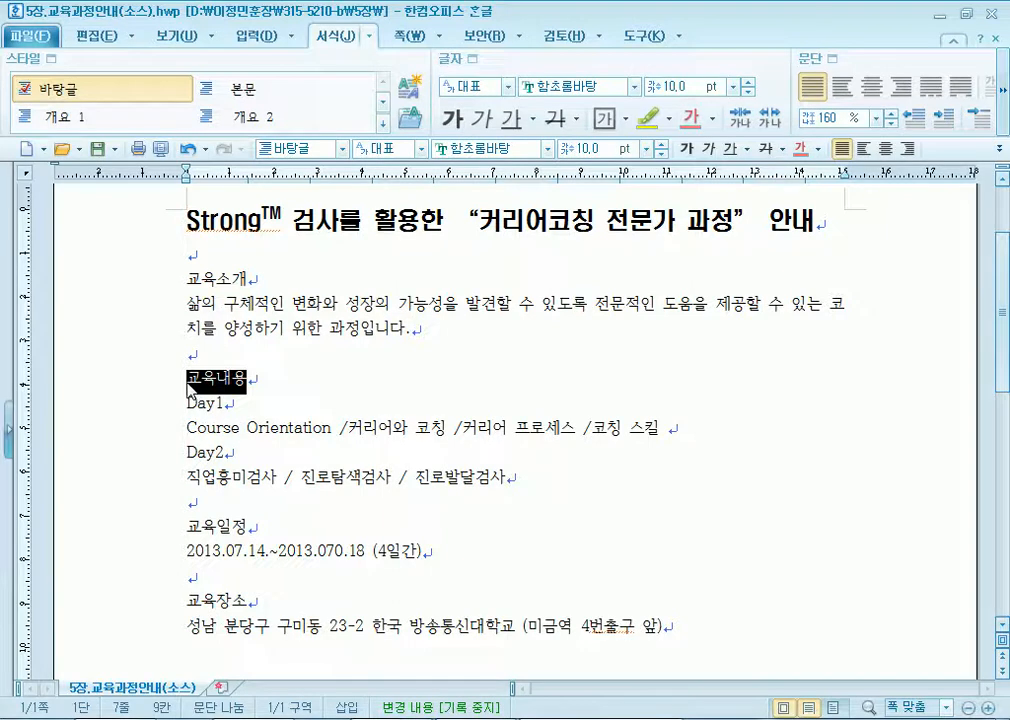
left_click(471, 60)
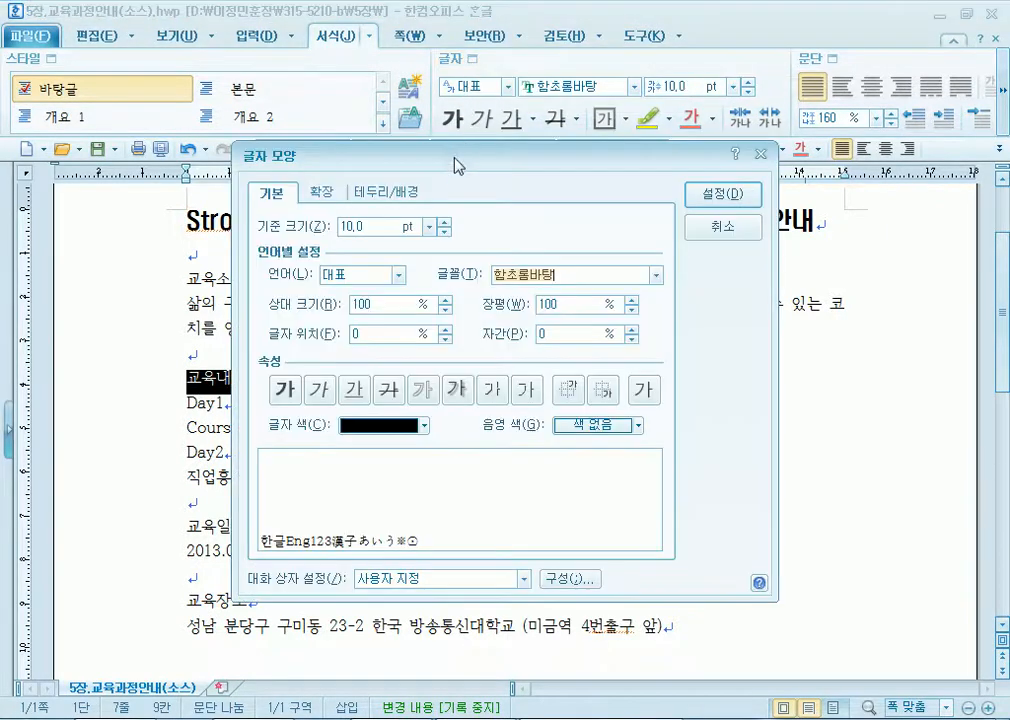
left_click_drag(455, 172, 549, 159)
left_click(749, 262)
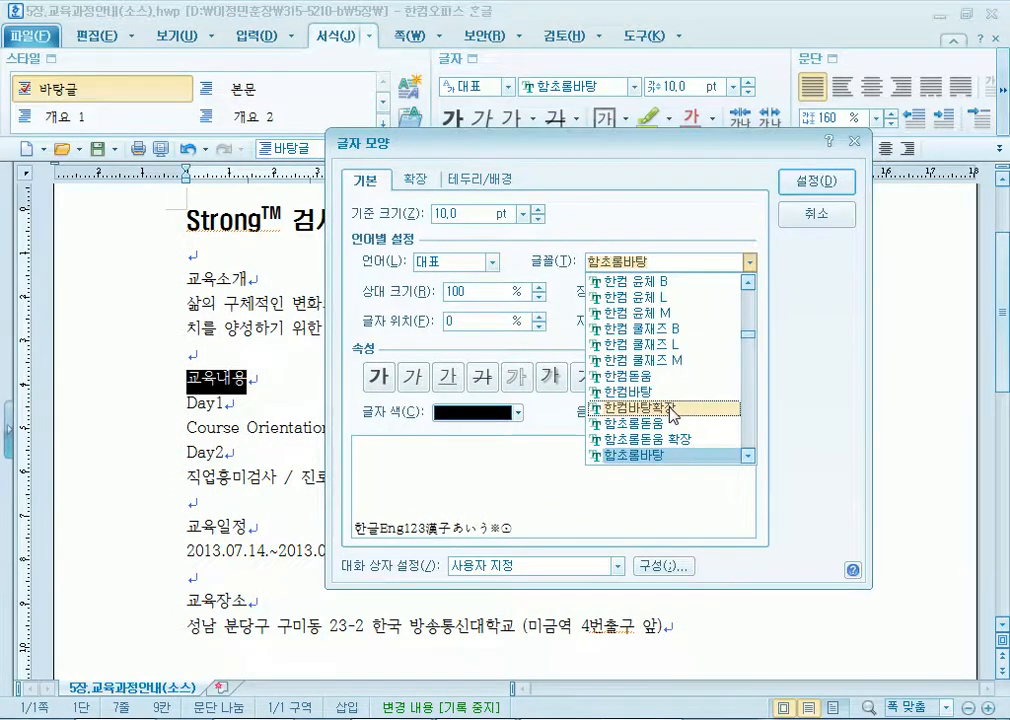
scroll(700, 330, "up", 1)
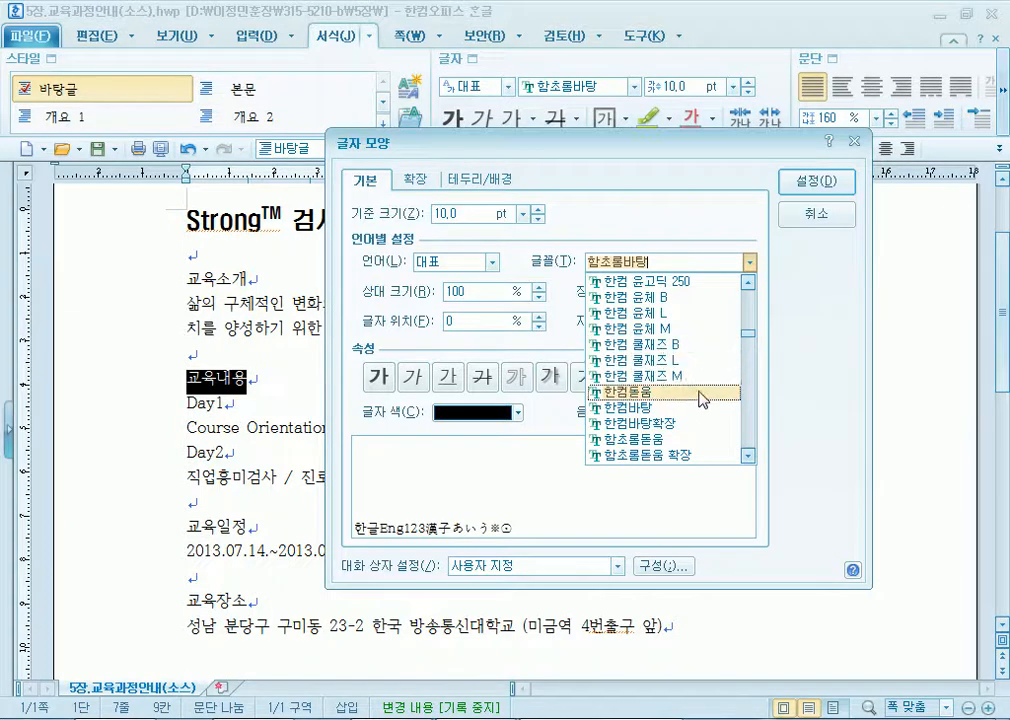
left_click(806, 215)
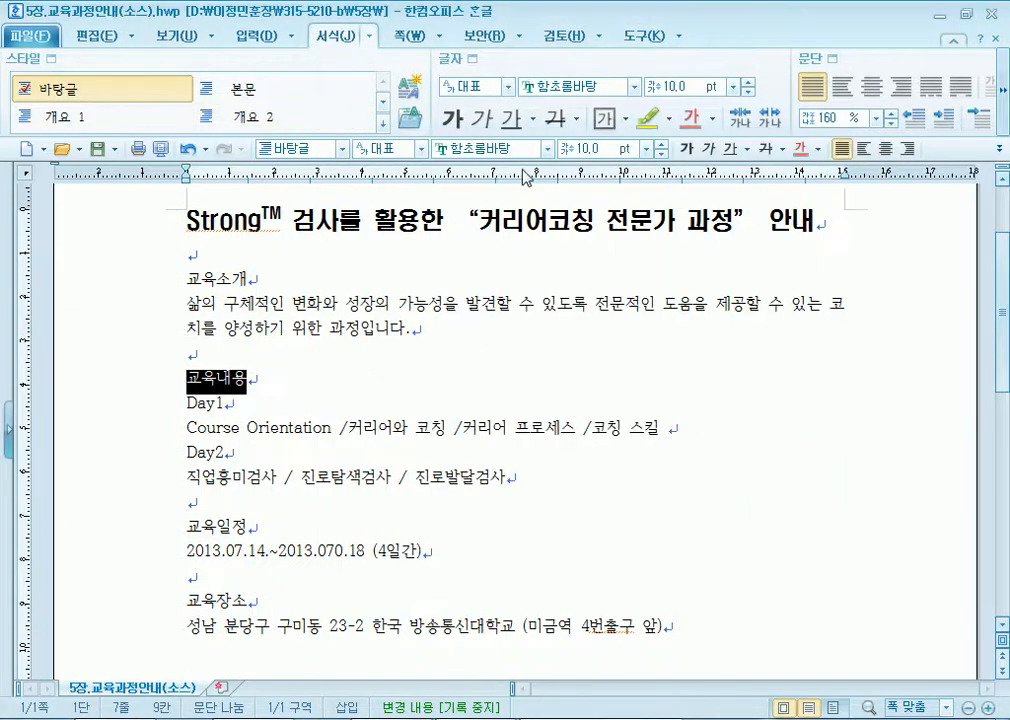
Set the selected heading 교육내용 to the font 한컴 윤고딕 250 at 13 pt.
left_click(547, 148)
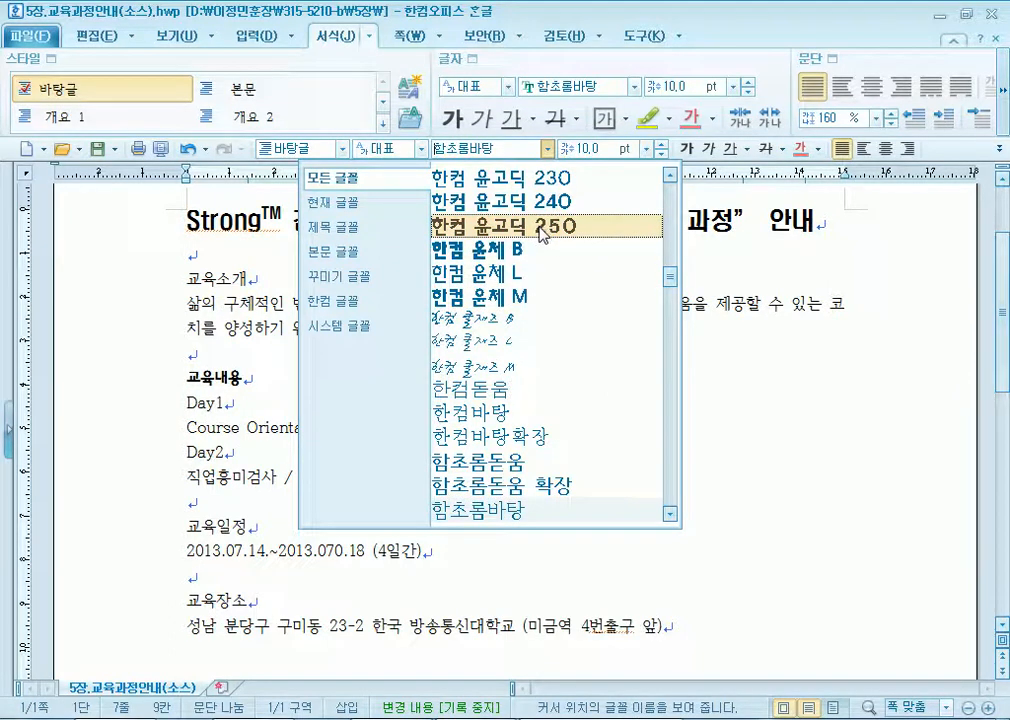
left_click(540, 226)
left_click(662, 144)
left_click(662, 144)
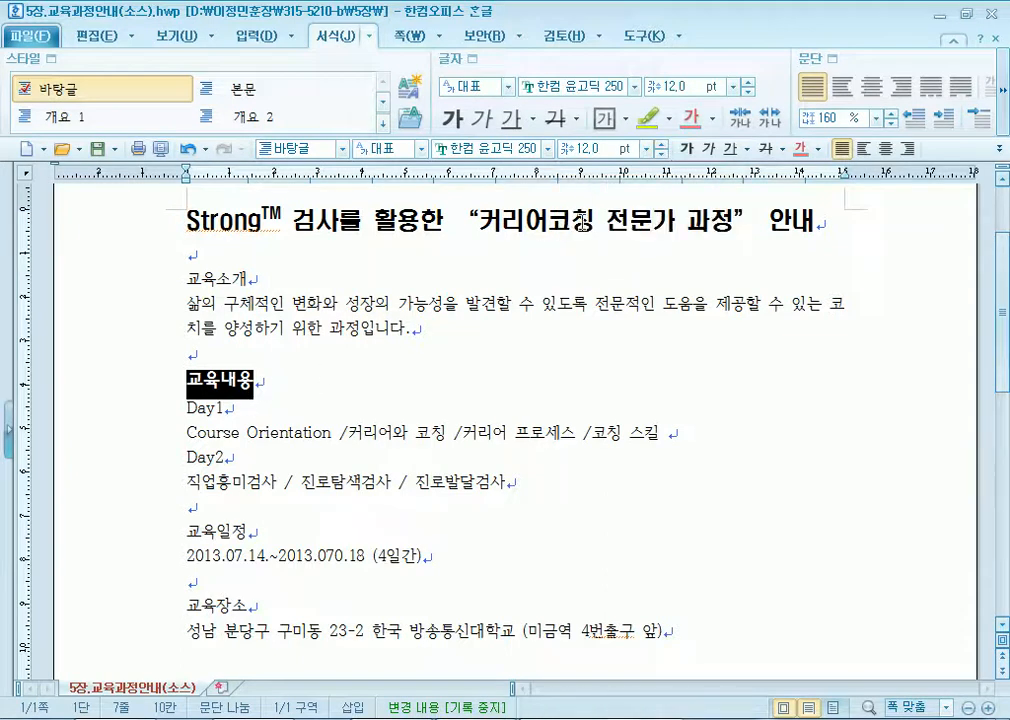
left_click(662, 144)
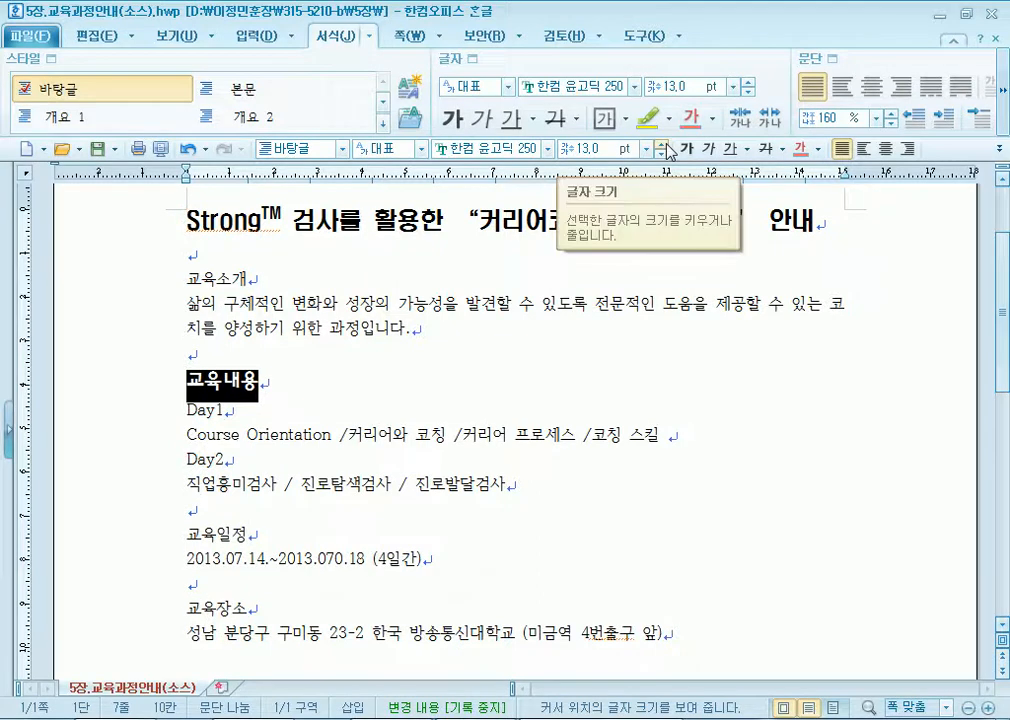
Turn on the shadow attribute for the heading 교육내용 in the character shape settings.
left_click(472, 59)
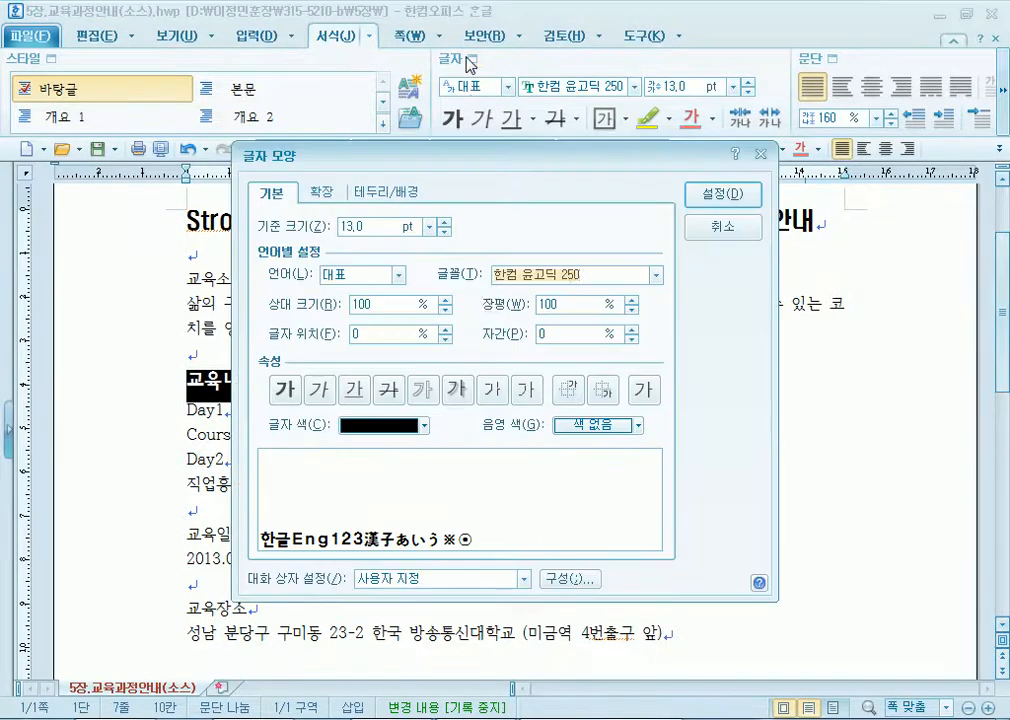
left_click(471, 399)
left_click_drag(522, 158, 658, 90)
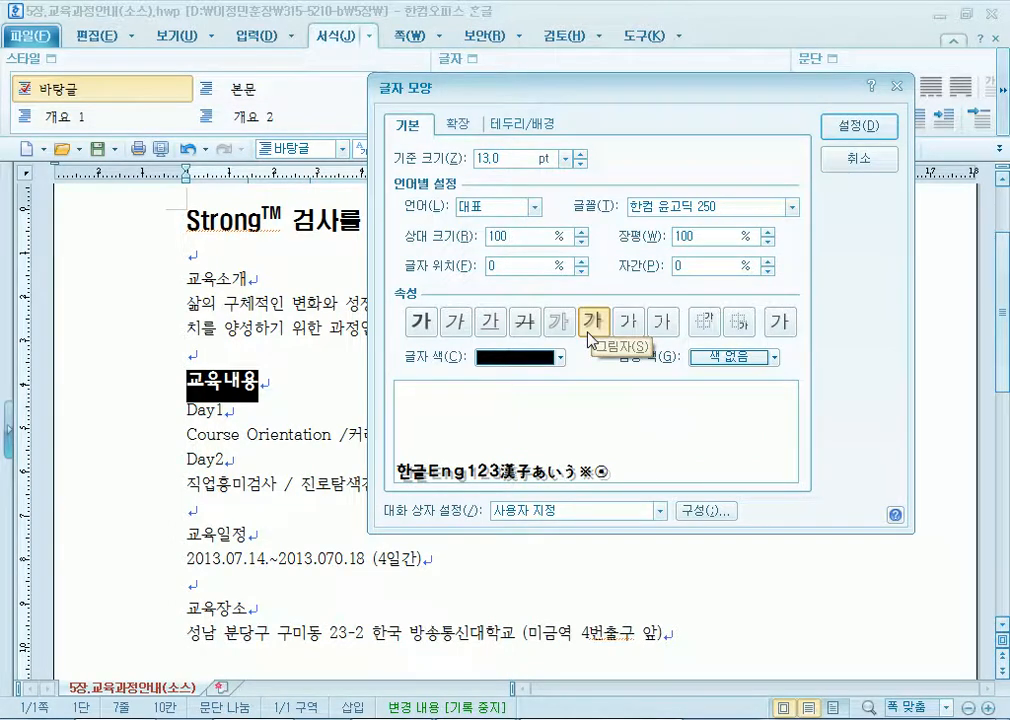
Add the dot-above emphasis mark (강조점) to the heading 교육내용 and apply its character shape settings.
left_click(456, 125)
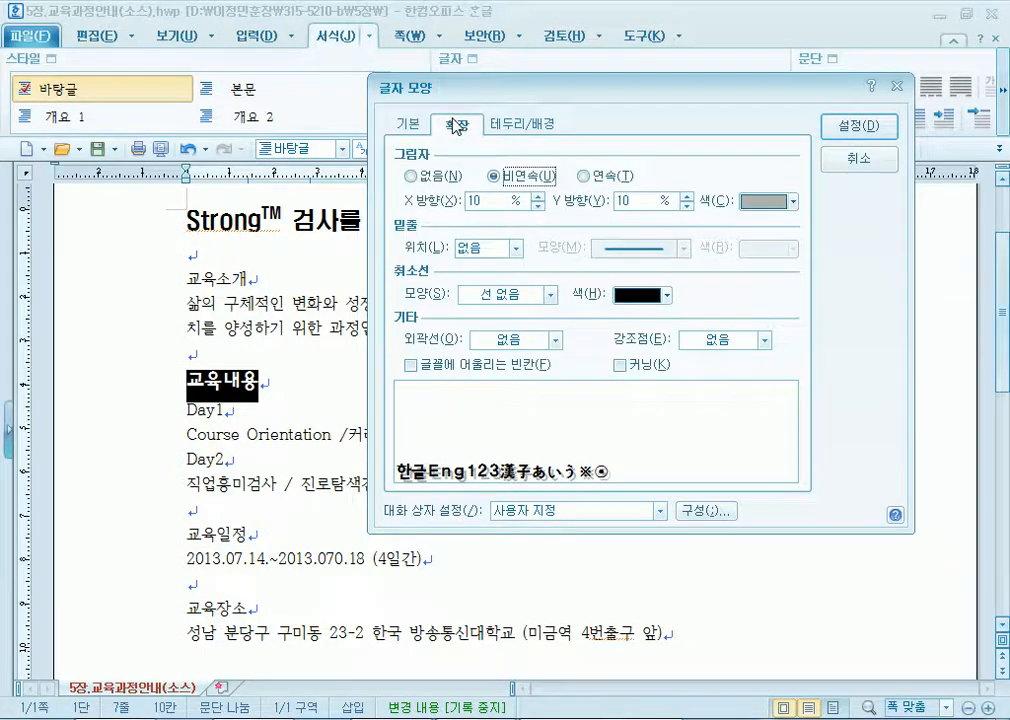
left_click(726, 348)
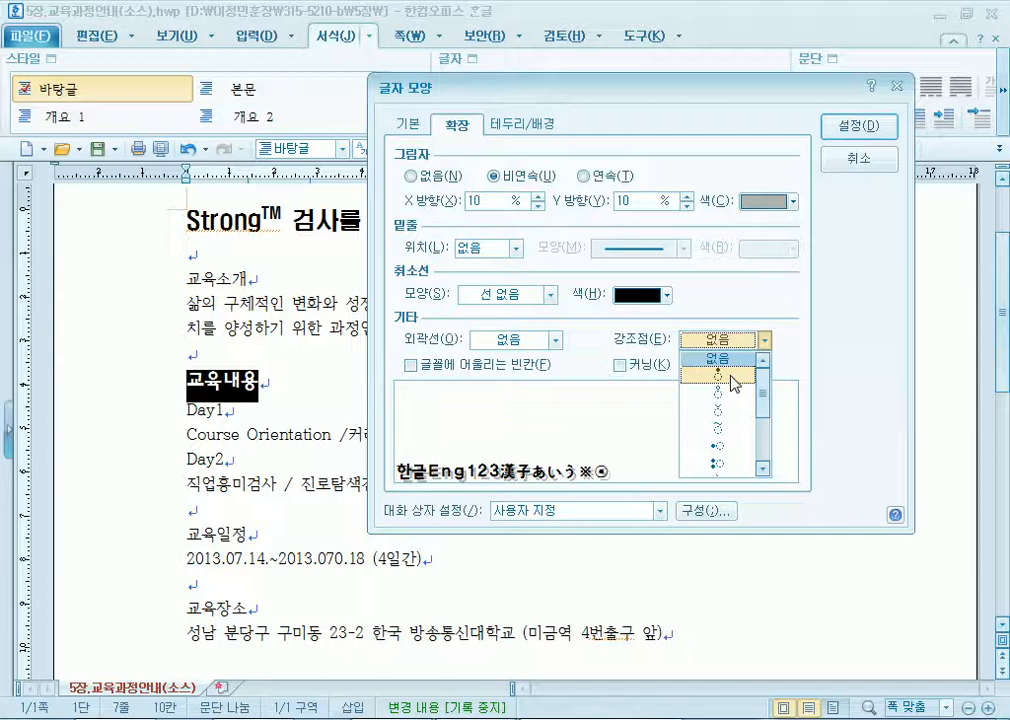
left_click(728, 376)
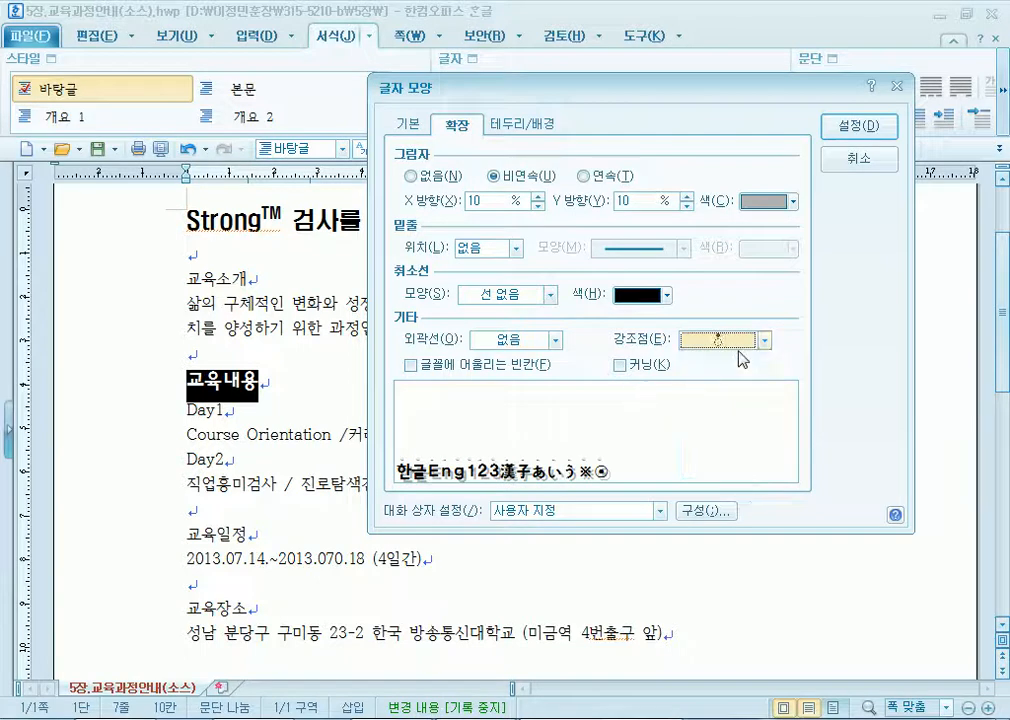
left_click(724, 340)
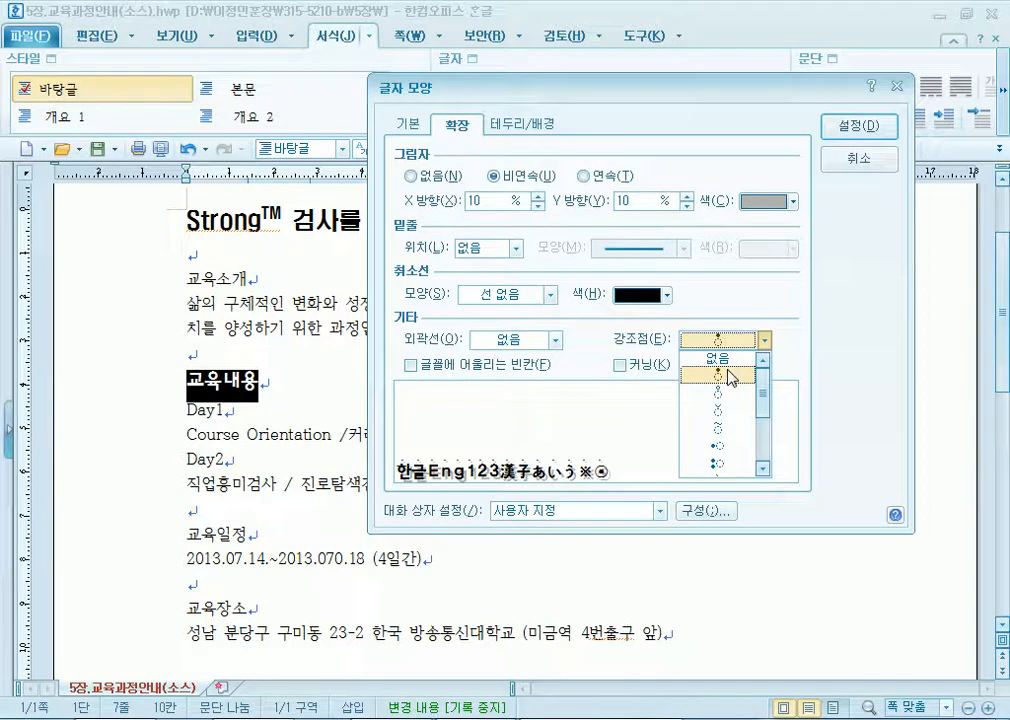
left_click(733, 376)
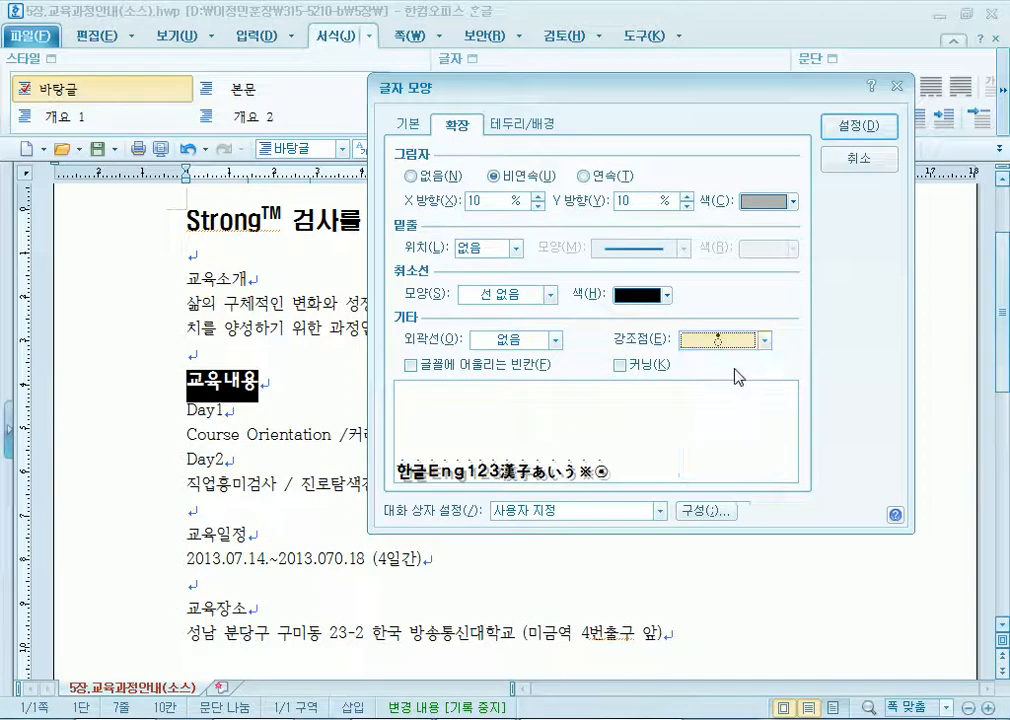
left_click(884, 128)
left_click(297, 421)
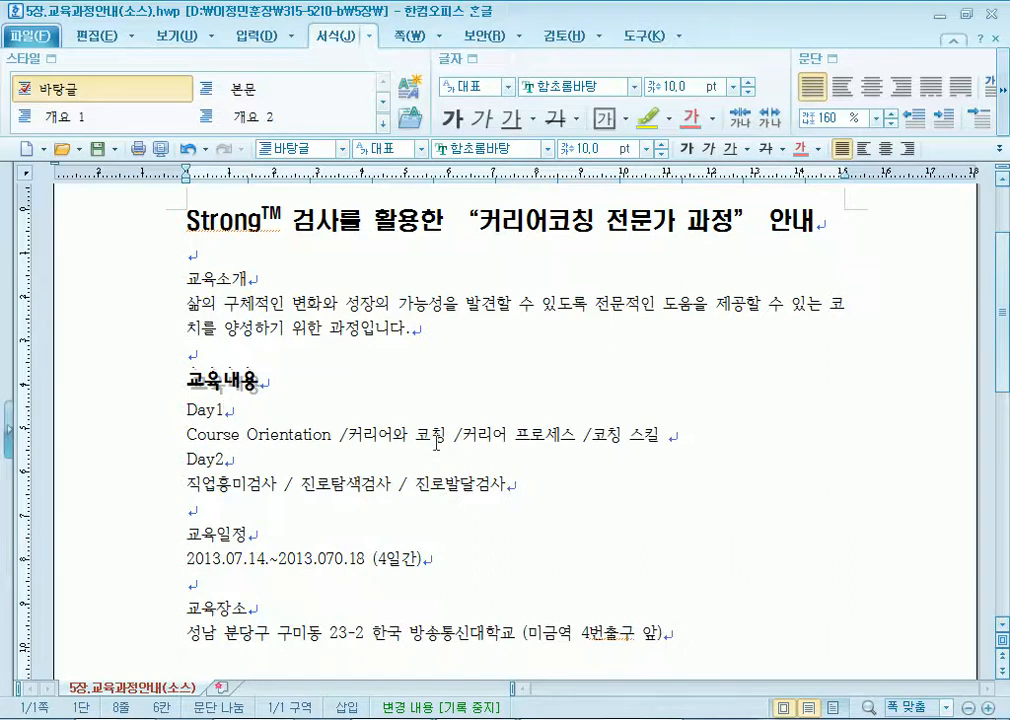
scroll(335, 345, "down", 1)
left_click_drag(181, 309, 292, 310)
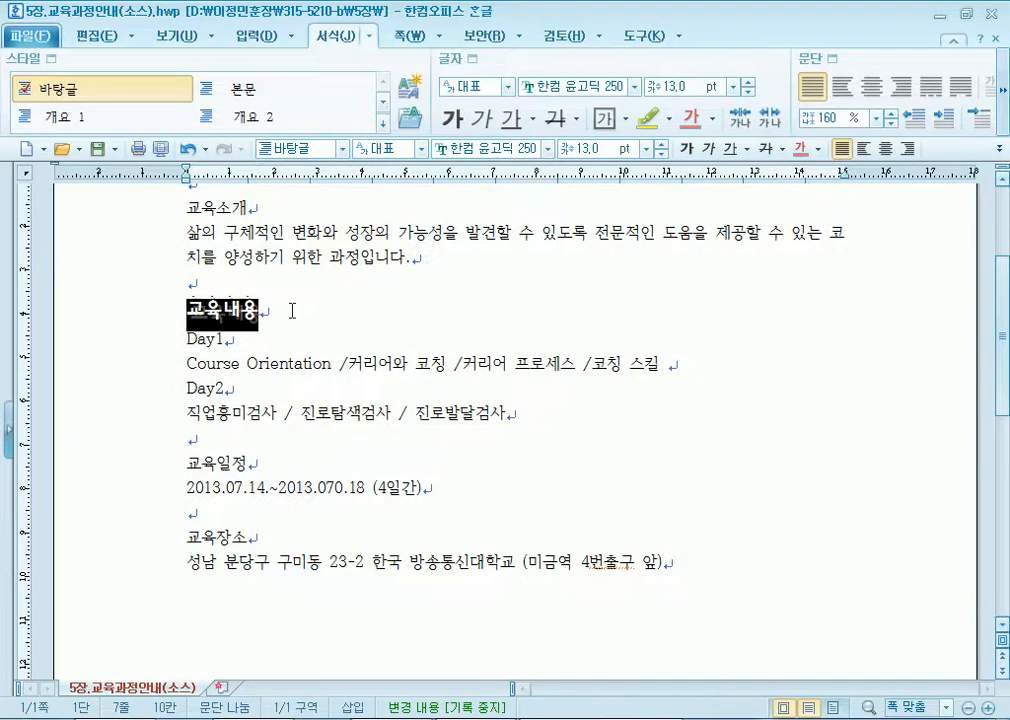
left_click(452, 60)
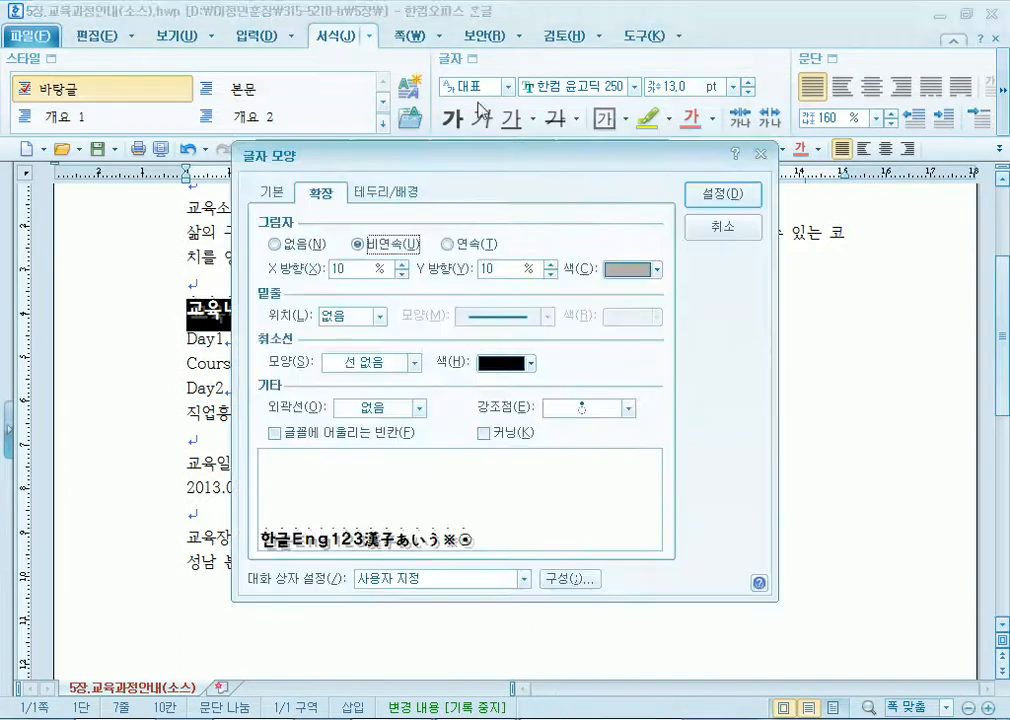
left_click(272, 191)
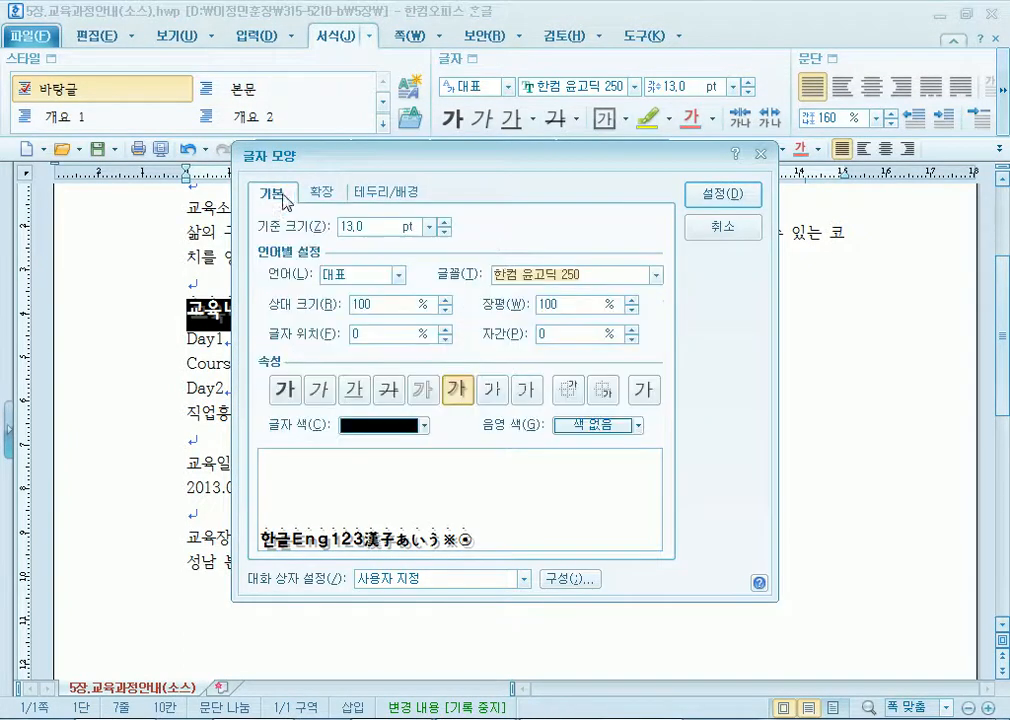
left_click(656, 274)
mouse_move(655, 293)
left_mouse_down()
mouse_move(655, 433)
mouse_move(655, 308)
left_mouse_up()
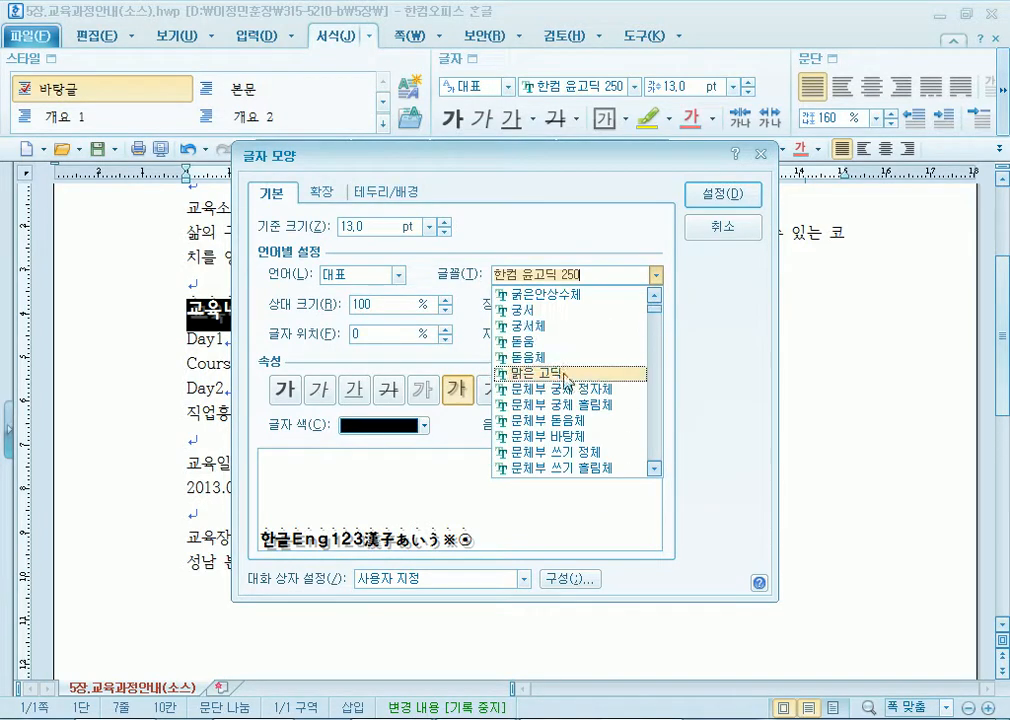
left_click(692, 200)
left_click(727, 235)
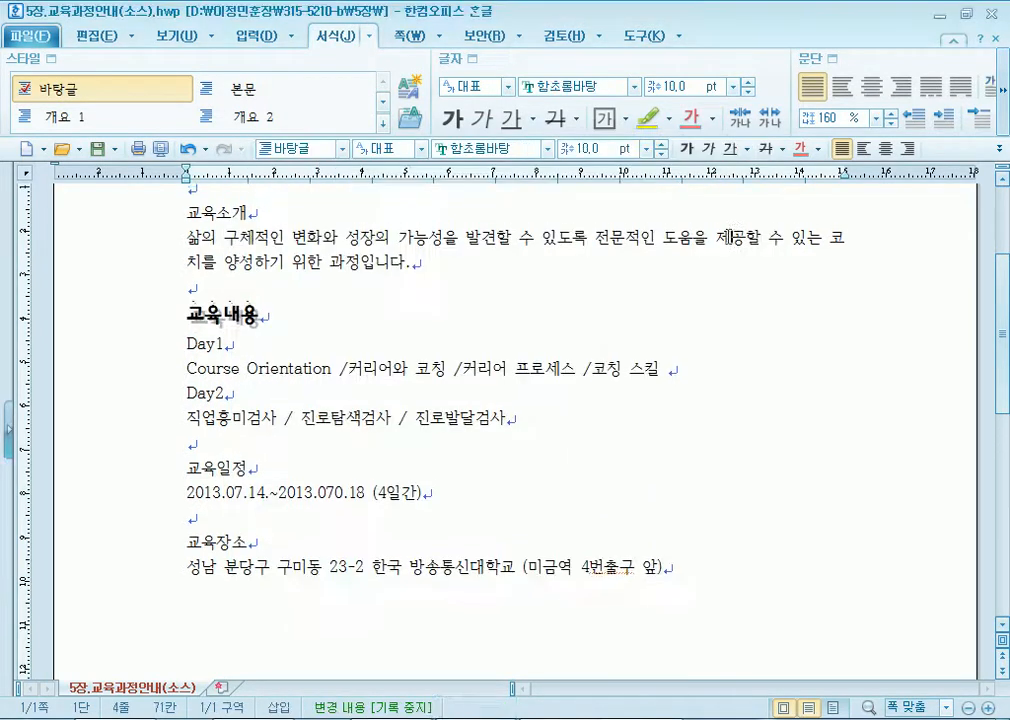
Change the heading 교육내용 to the font 양재튼튼체B at 12 pt.
left_click(146, 316)
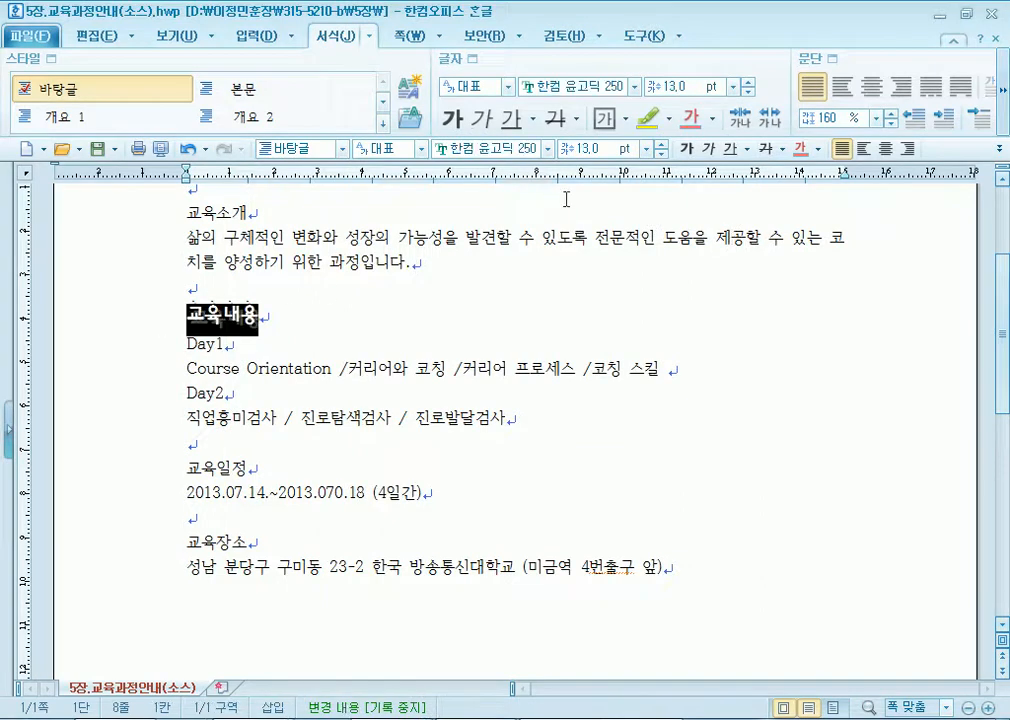
left_click(548, 149)
scroll(545, 368, "down", 5)
scroll(548, 368, "down", 4)
scroll(522, 375, "down", 2)
scroll(510, 430, "down", 1)
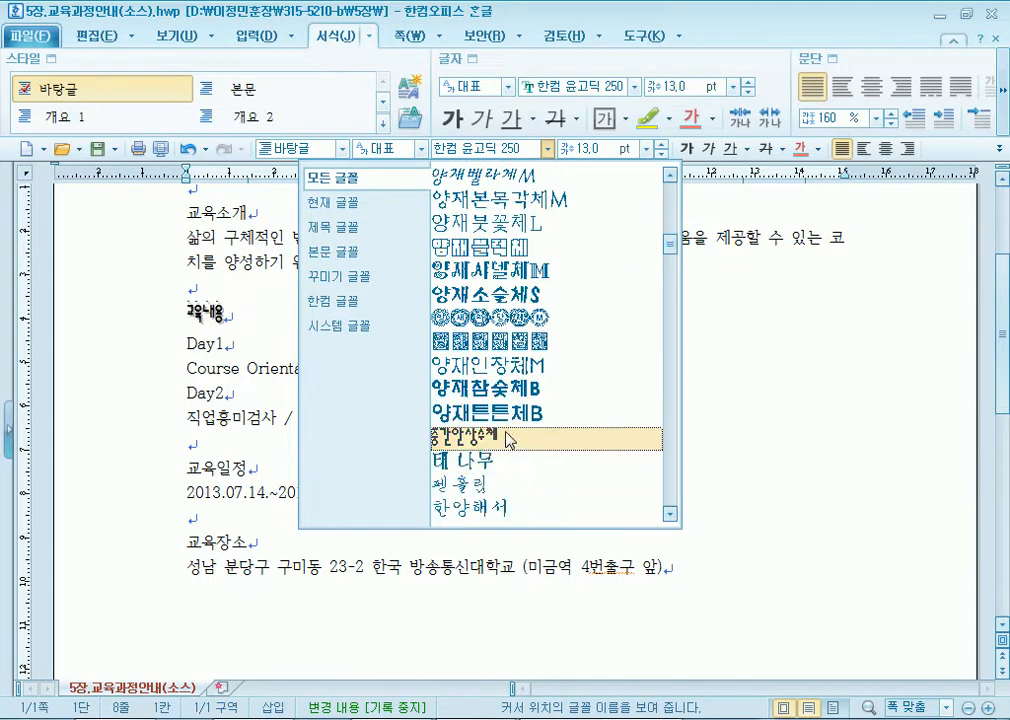
left_click(514, 428)
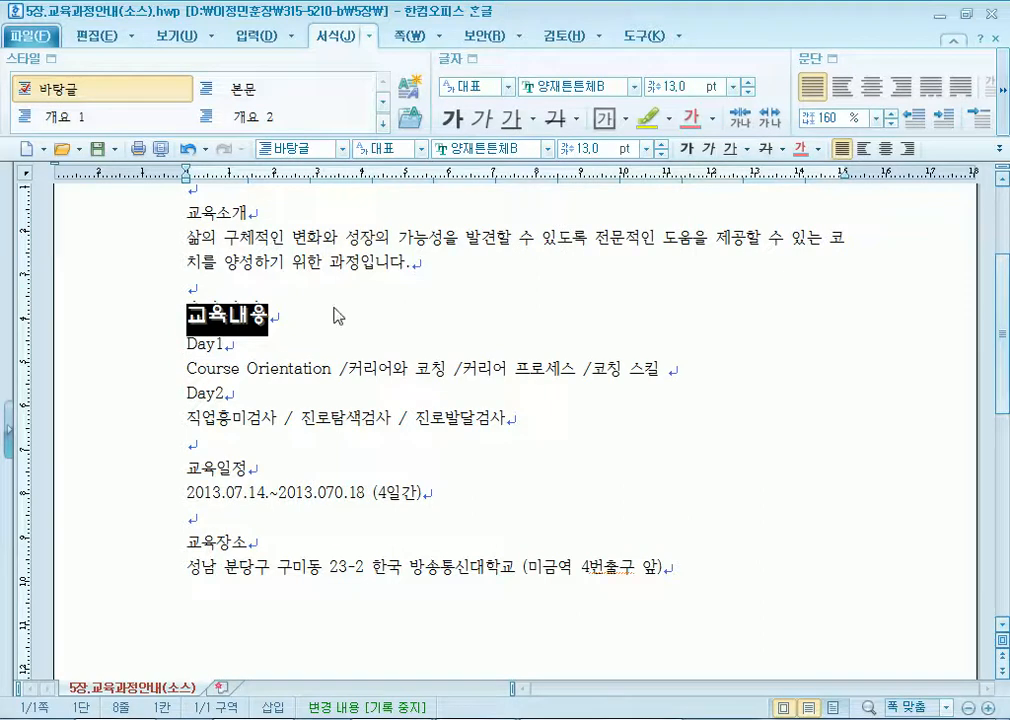
left_click(662, 154)
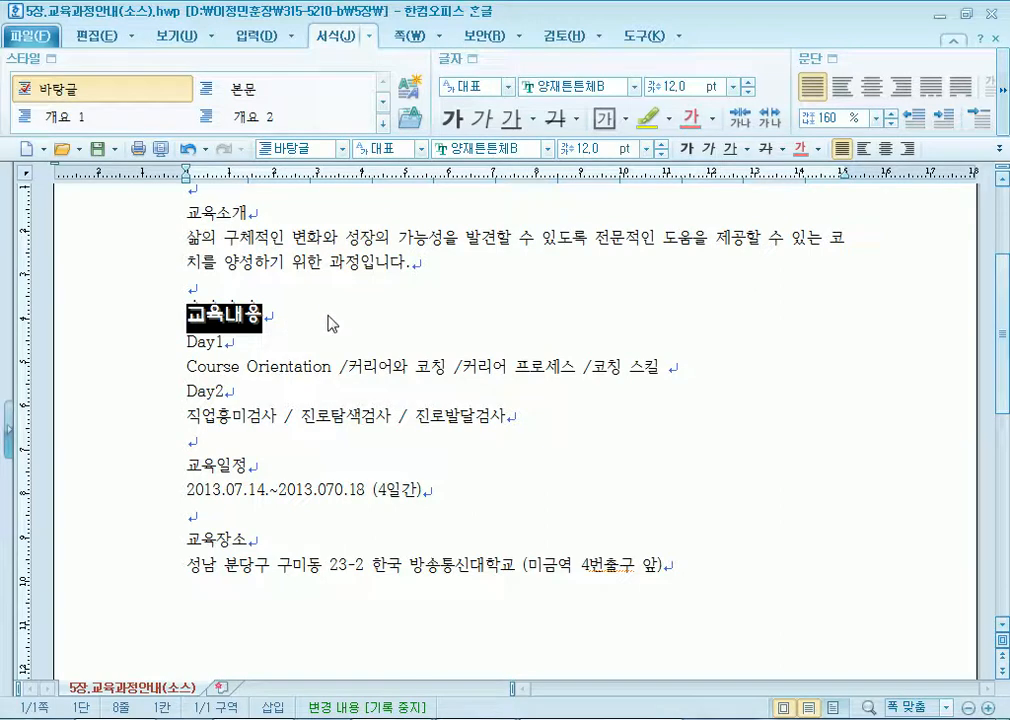
Turn off the shadow of the heading 교육내용 in its character shape settings and keep the dot-above emphasis mark.
left_click(472, 62)
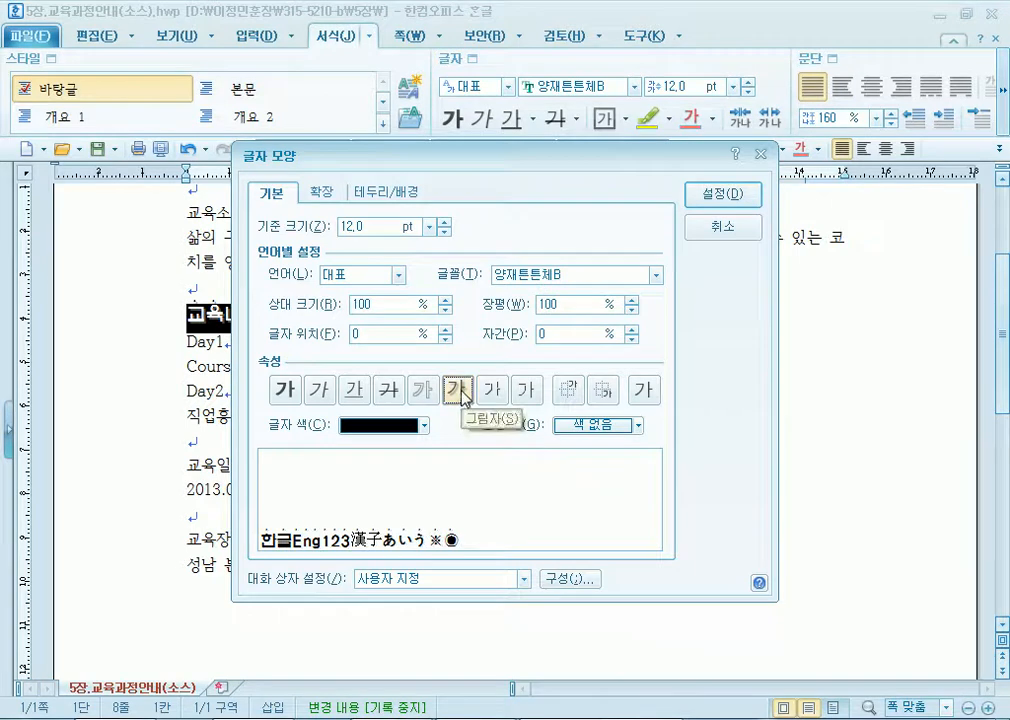
left_click(318, 189)
left_click_drag(361, 160, 437, 40)
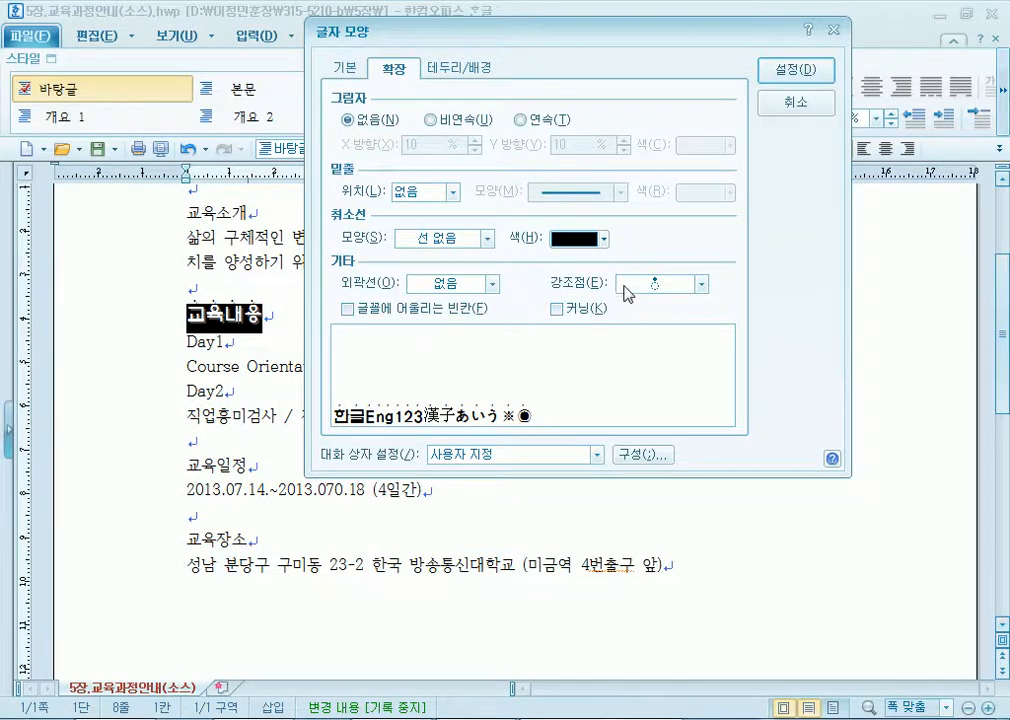
left_click(783, 73)
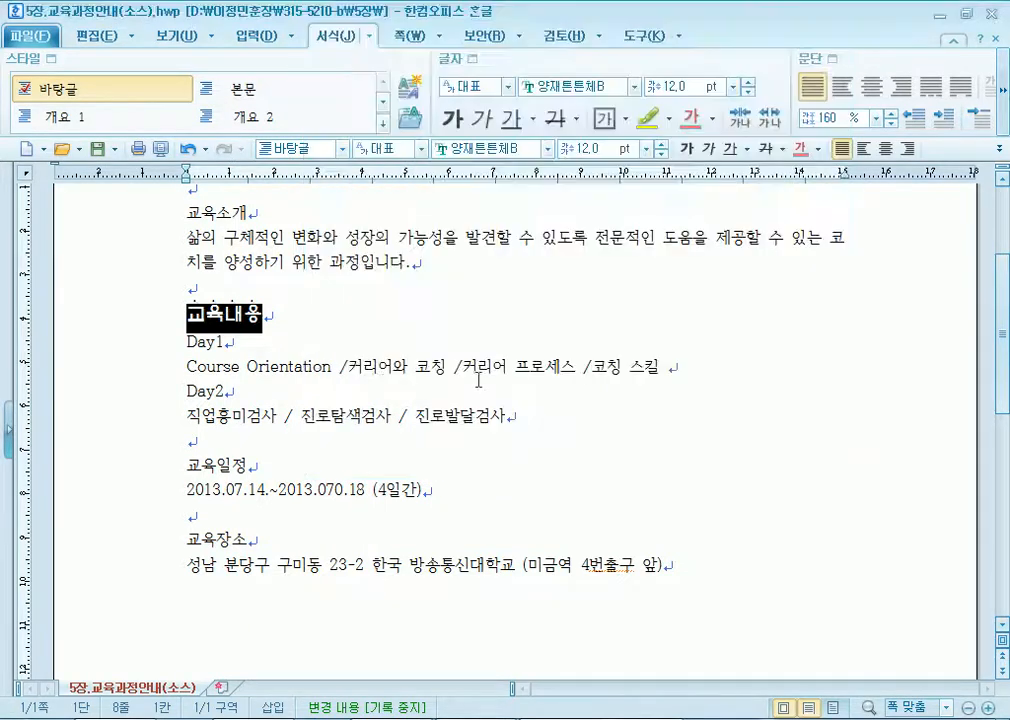
left_click(366, 386)
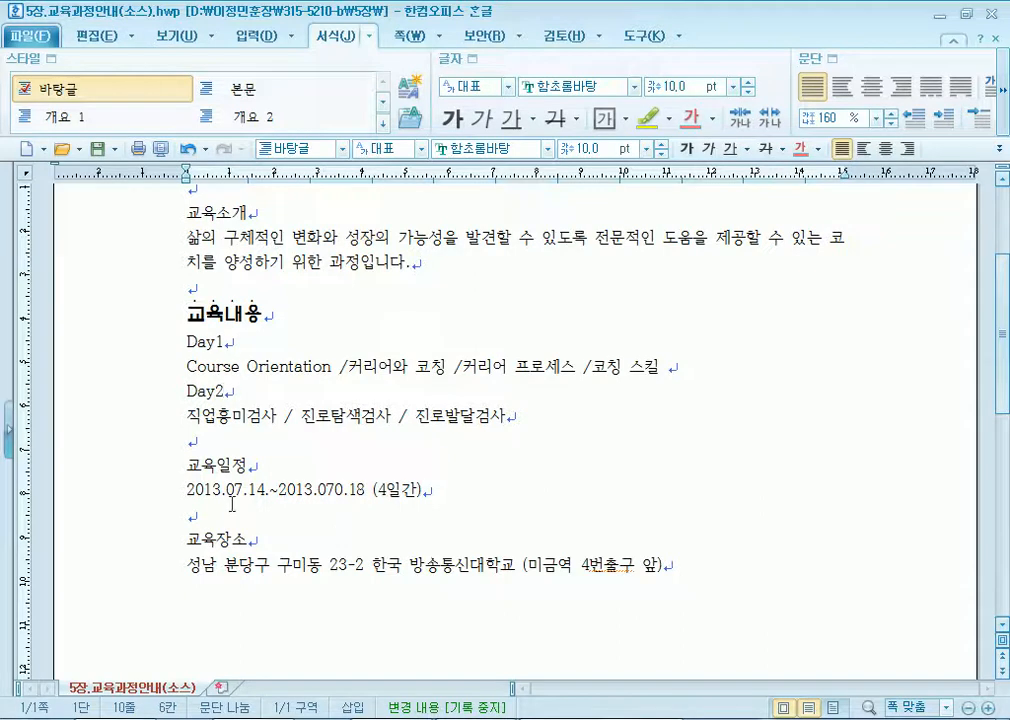
left_click(154, 474)
scroll(154, 474, "down", 2)
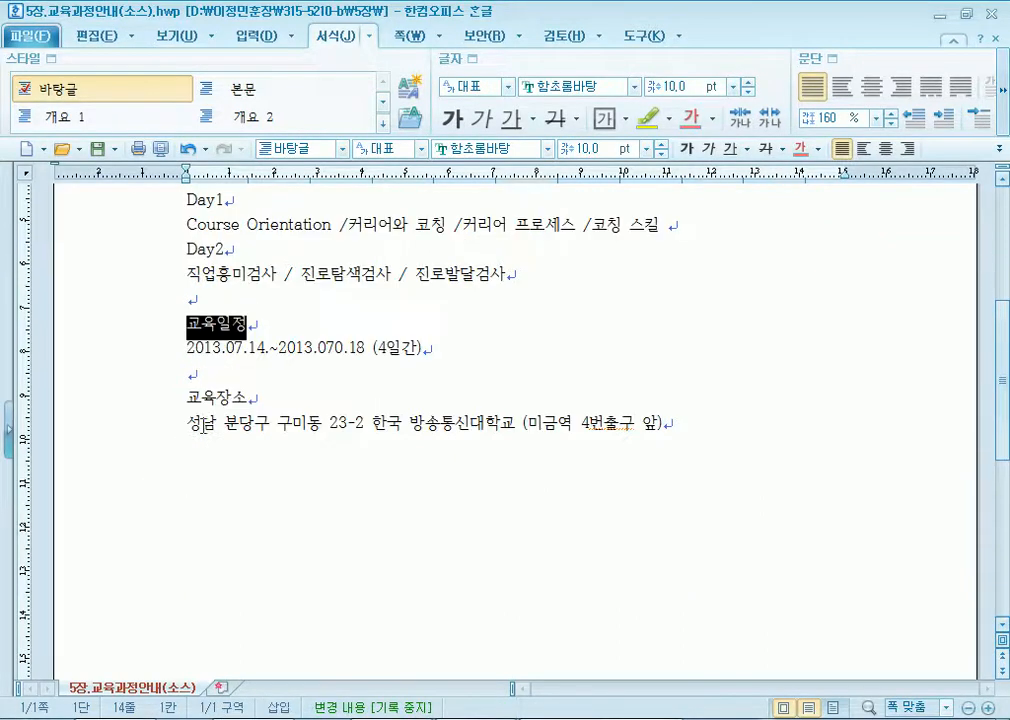
left_click(150, 405)
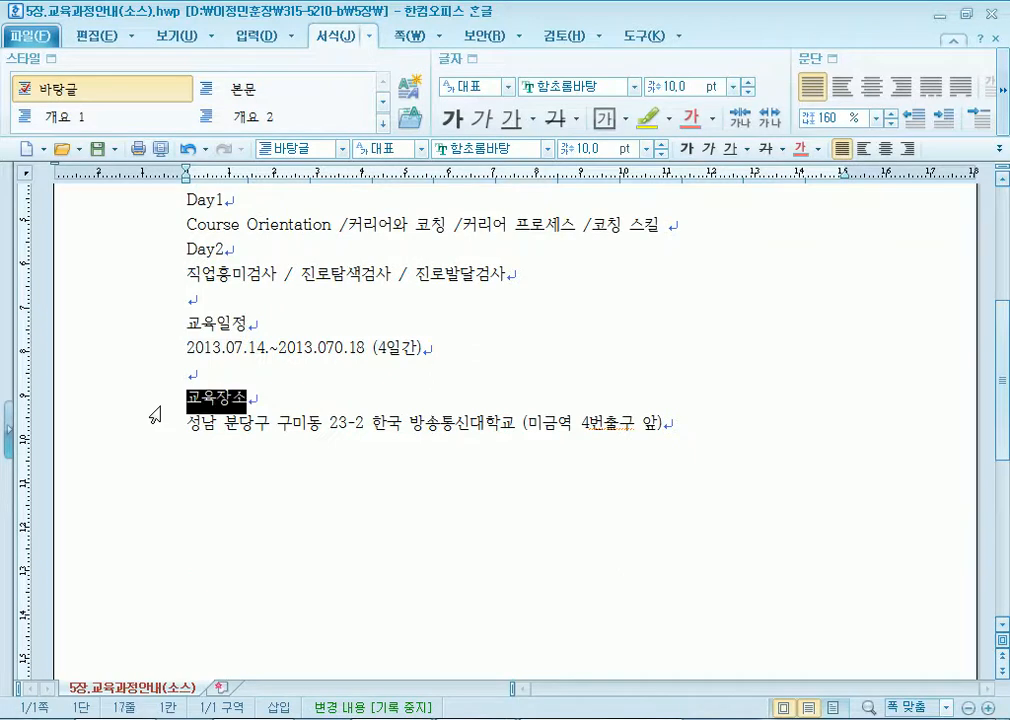
scroll(140, 420, "up", 2)
left_click(170, 323)
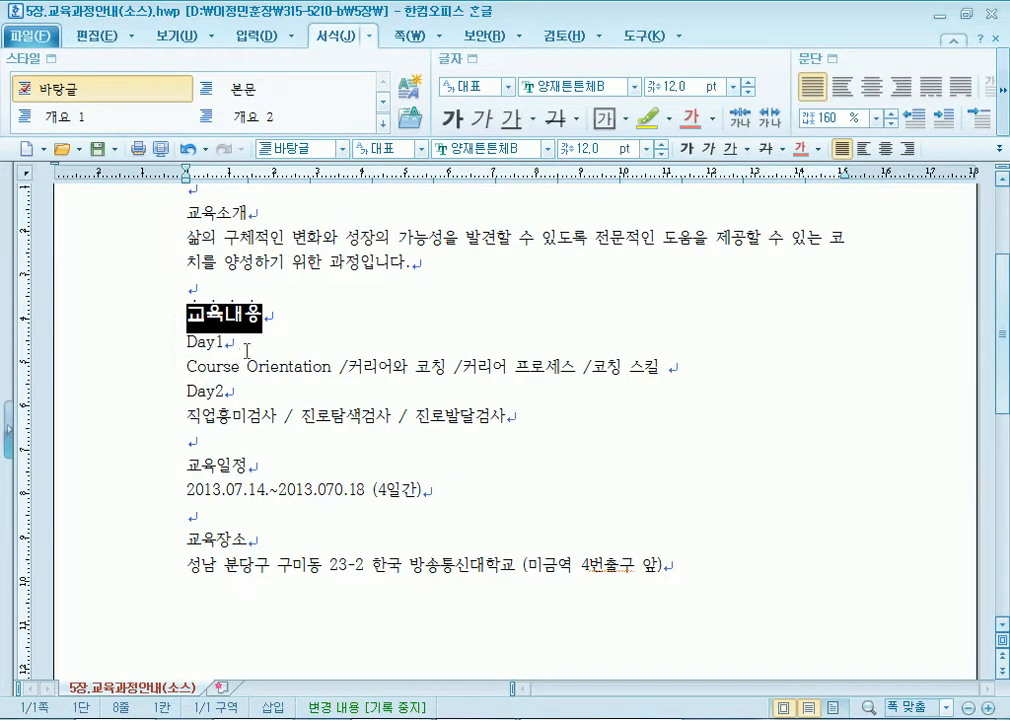
left_click(278, 326)
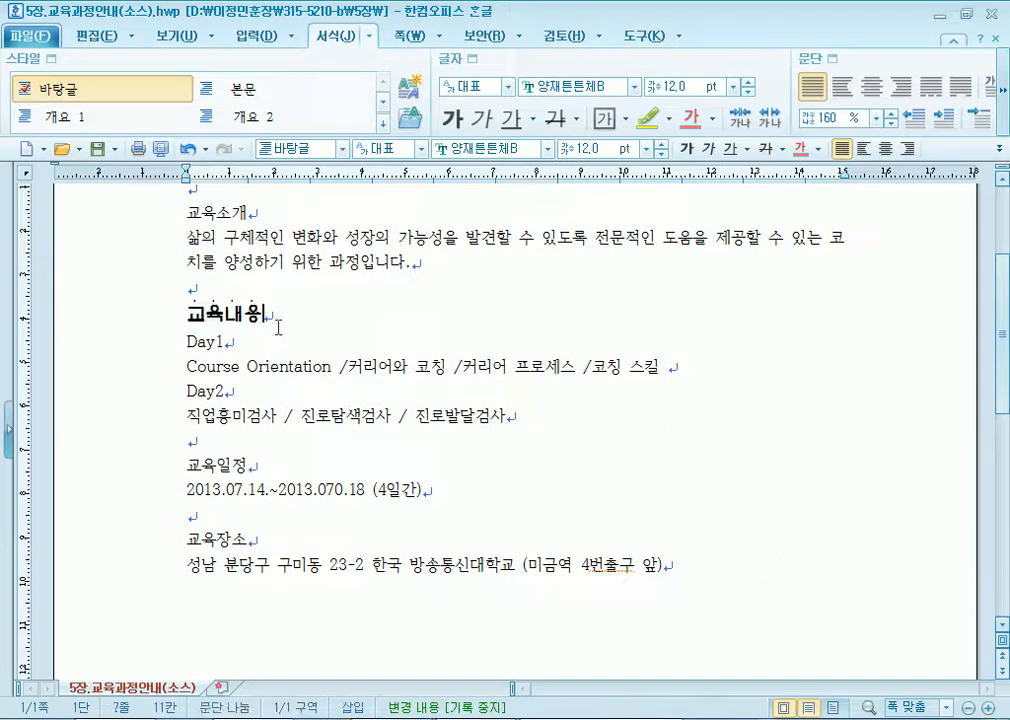
double_click(192, 466)
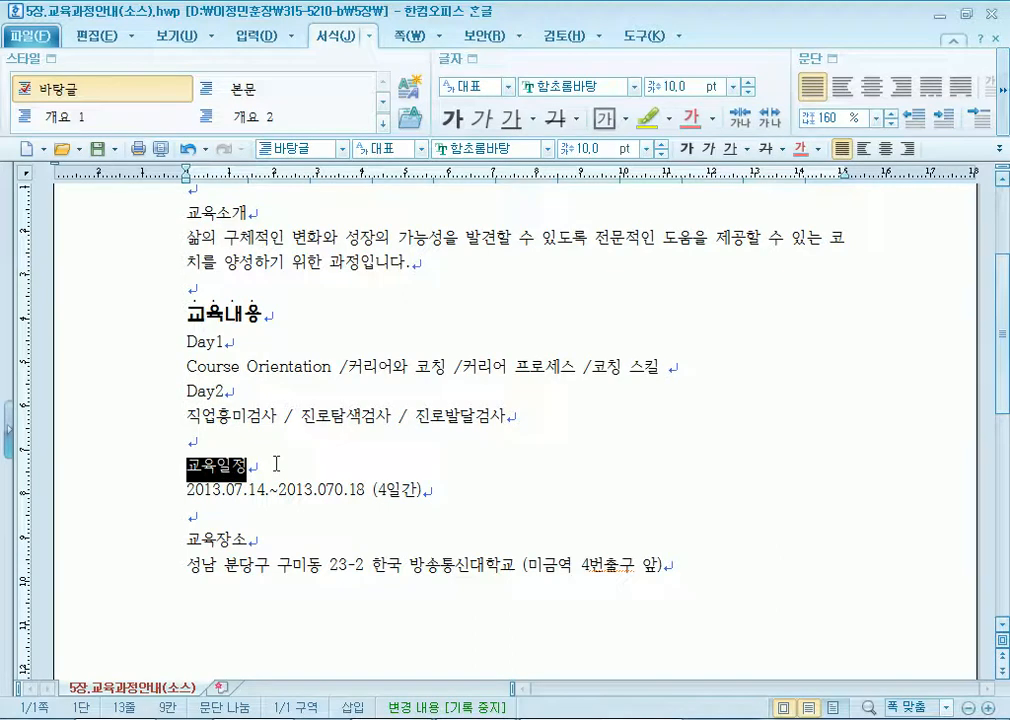
left_click_drag(187, 316, 268, 316)
left_click(270, 322)
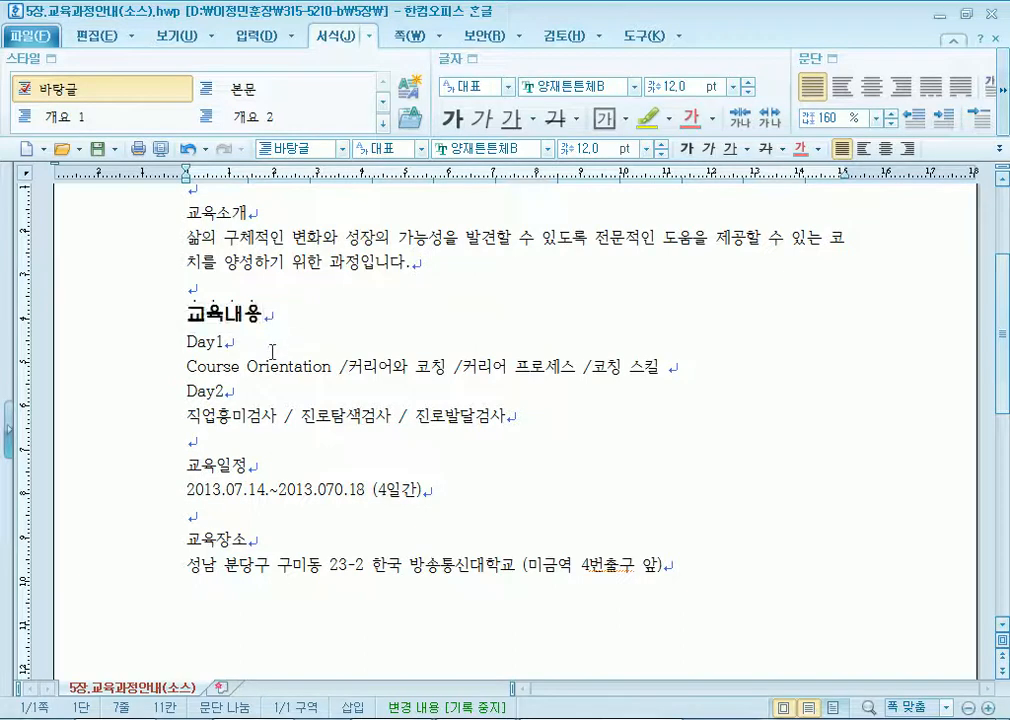
Apply the emboss attribute to the heading 교육내용 in its character shape settings.
left_click(150, 326)
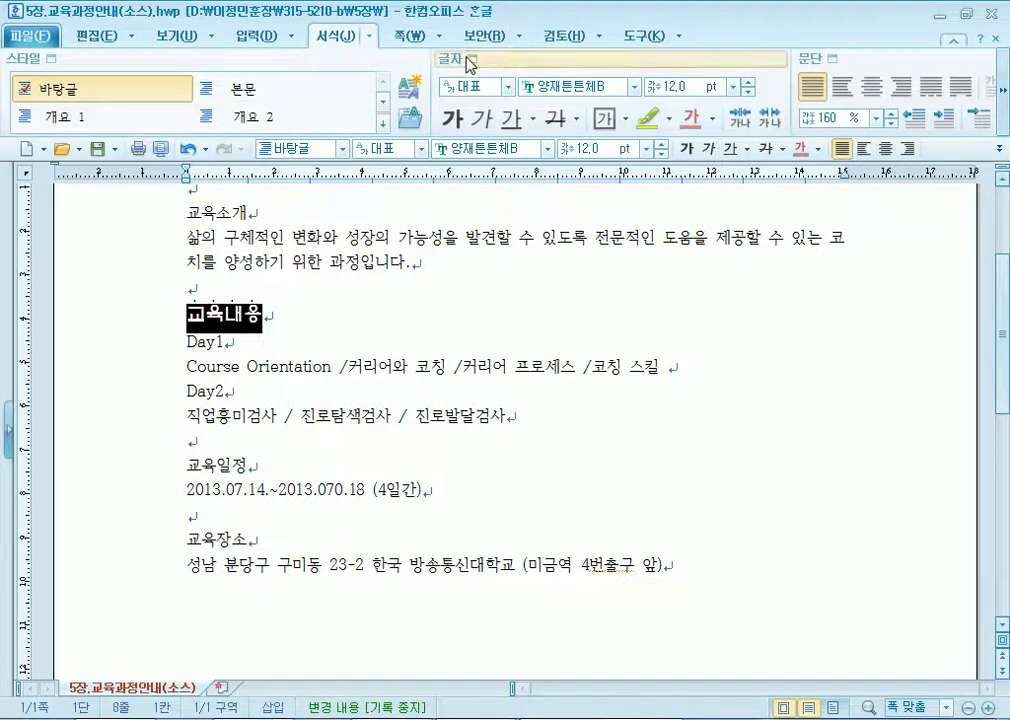
key("alt+l")
left_click(270, 190)
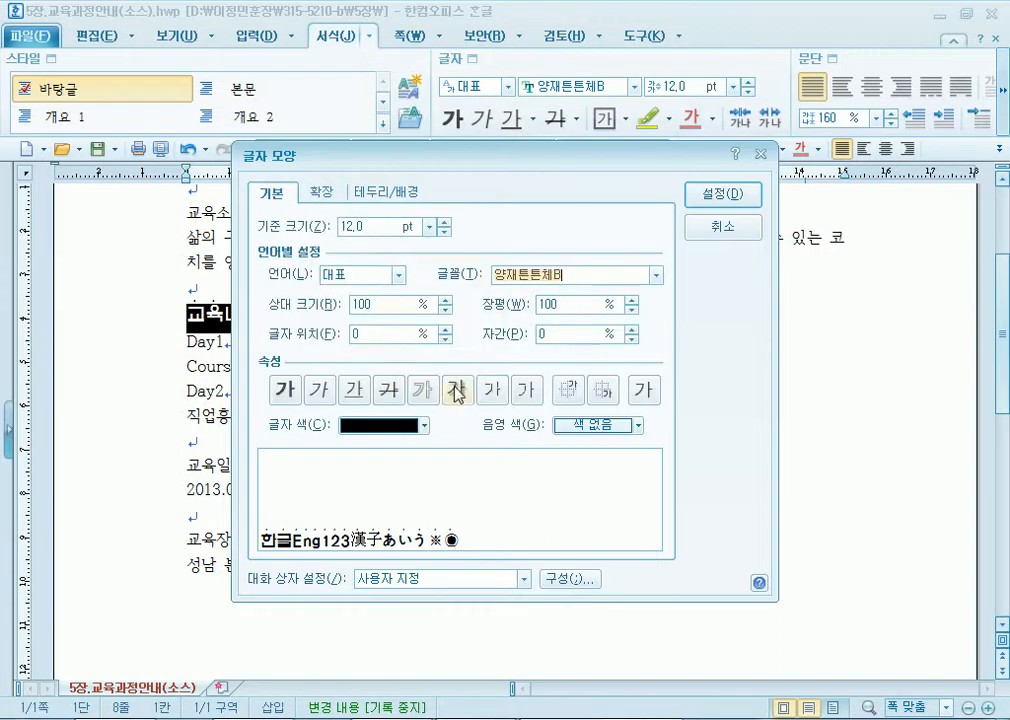
left_click(484, 393)
left_click(710, 195)
left_click(457, 415)
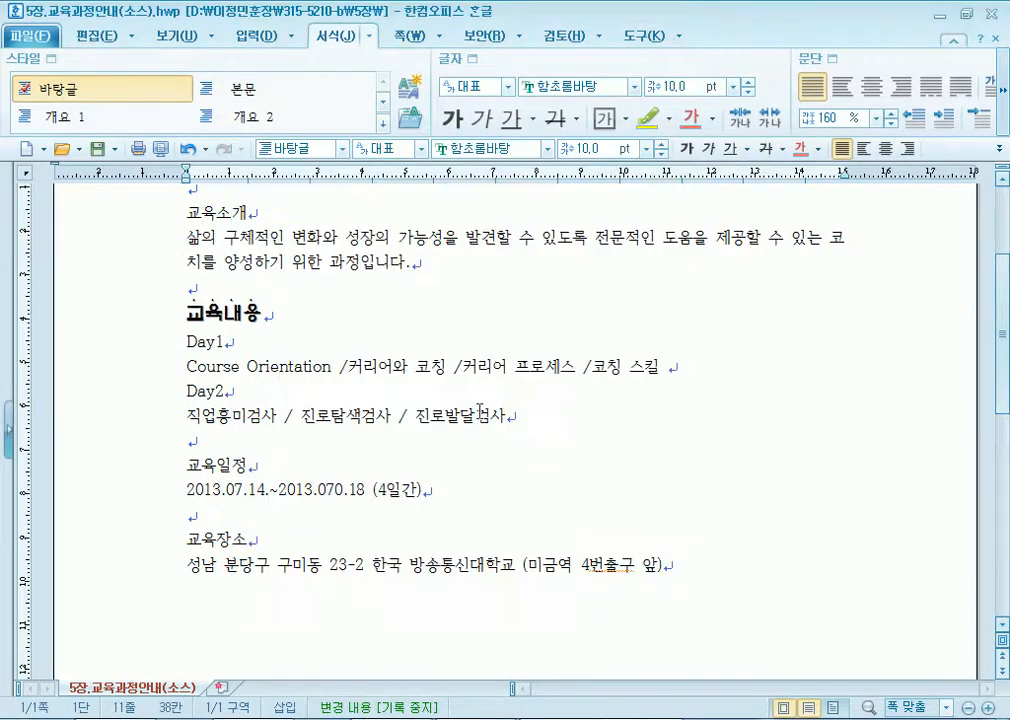
Apply the shadow attribute to the heading 교육내용 in place of the emboss effect.
left_click(160, 318)
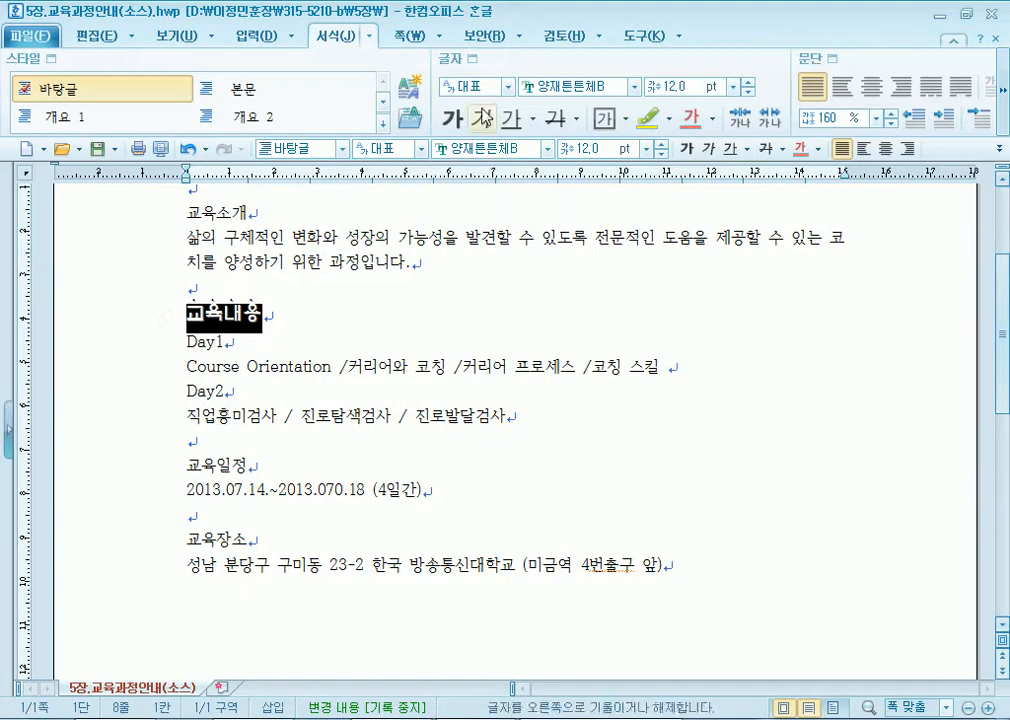
left_click(480, 66)
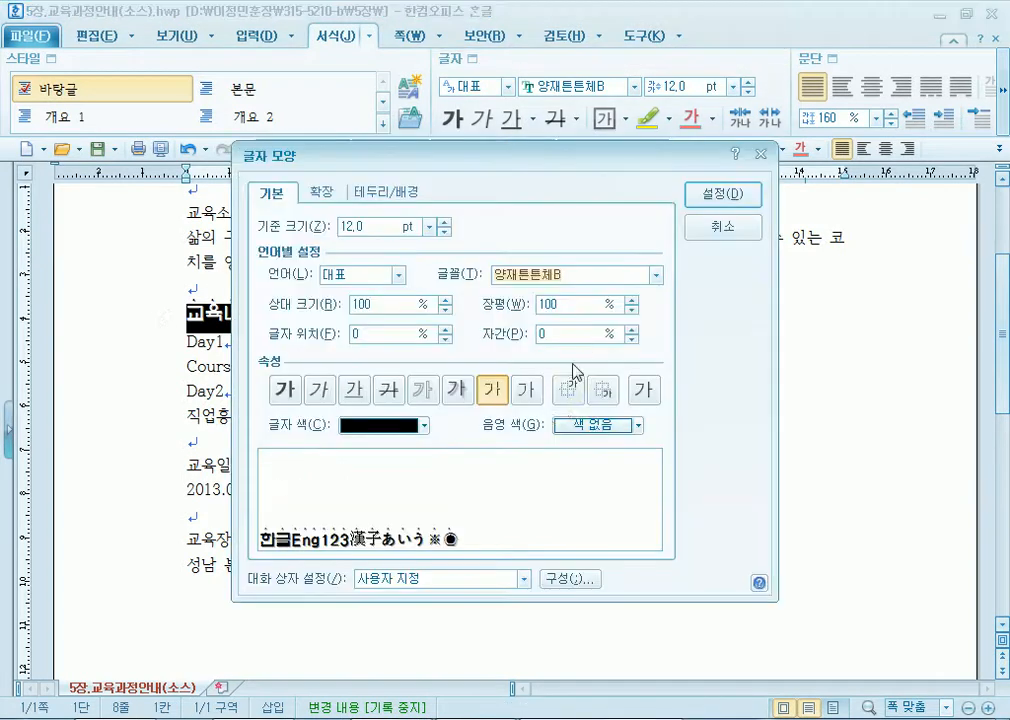
left_click(467, 394)
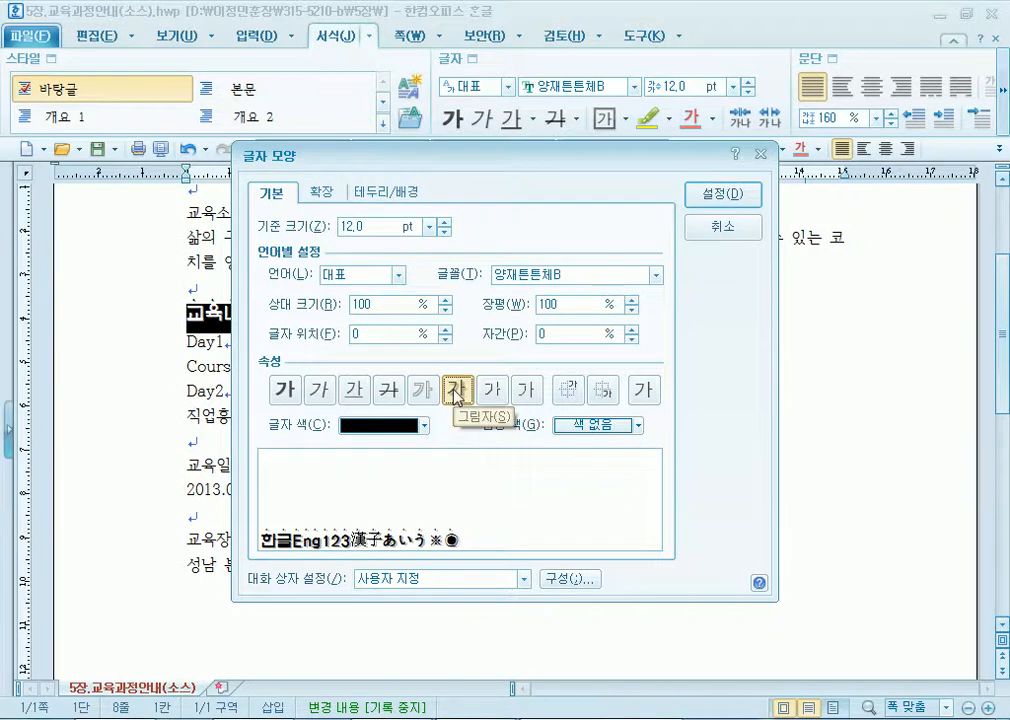
left_click(760, 155)
left_click(255, 348)
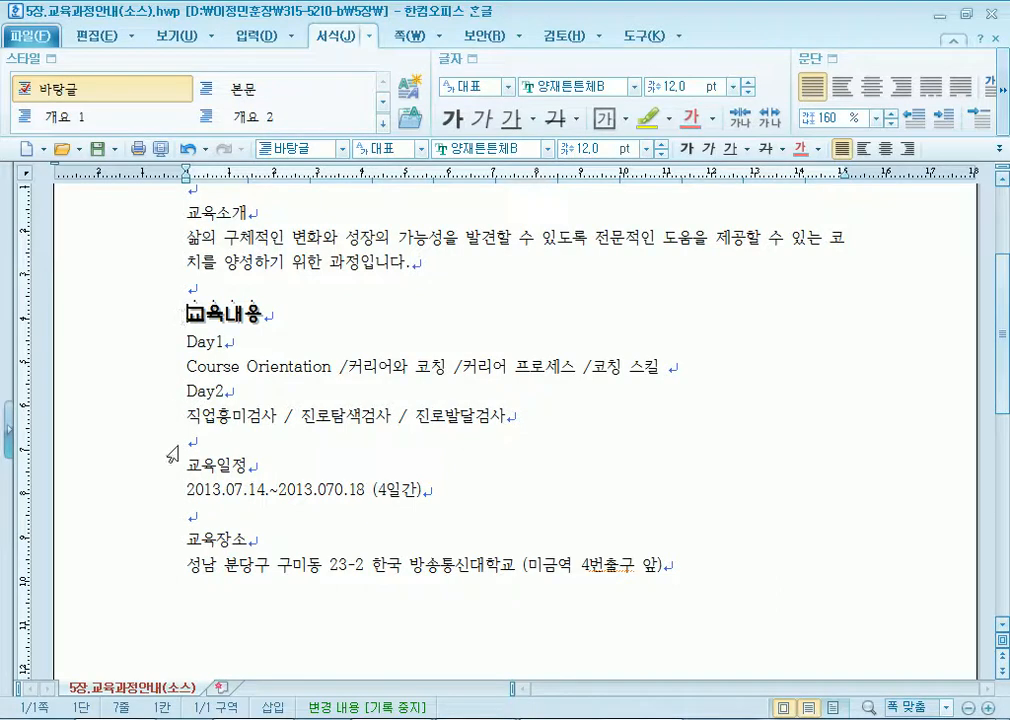
left_click_drag(185, 466, 236, 474)
left_click(299, 471)
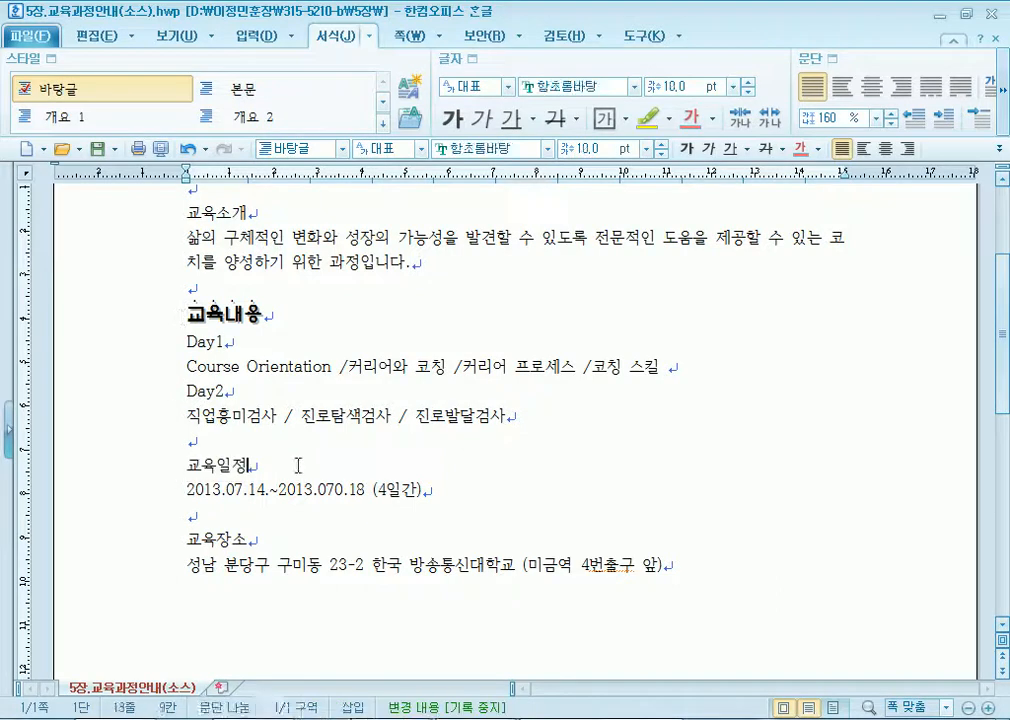
left_click(190, 313)
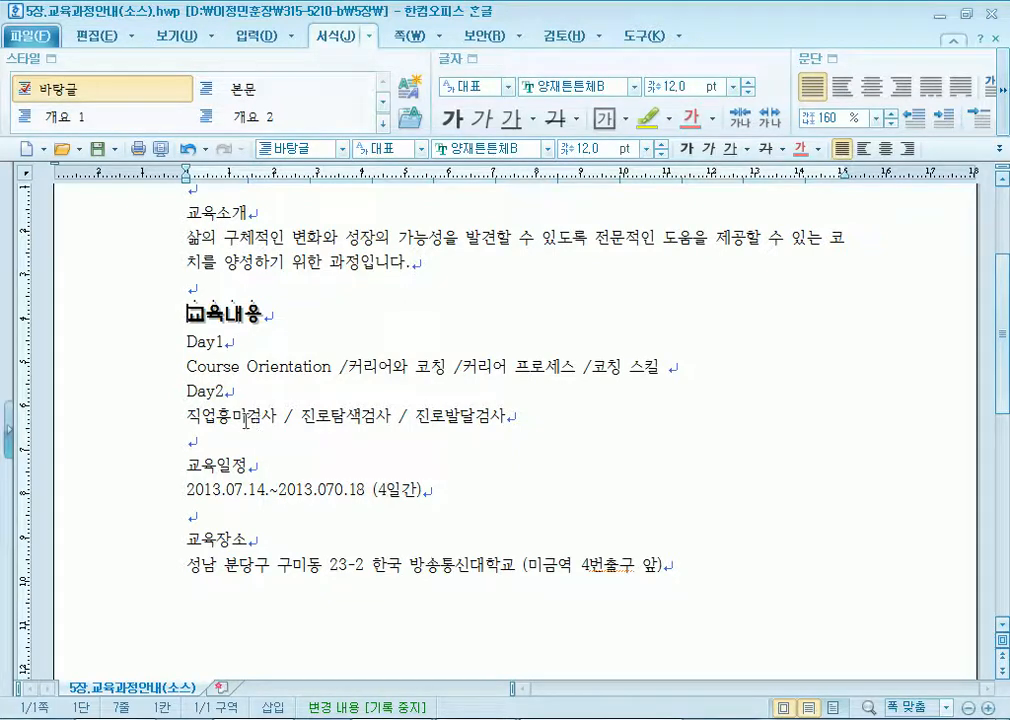
Copy the character shape of the heading 교육내용 and apply it to that same heading.
left_click(221, 313)
key("alt+c")
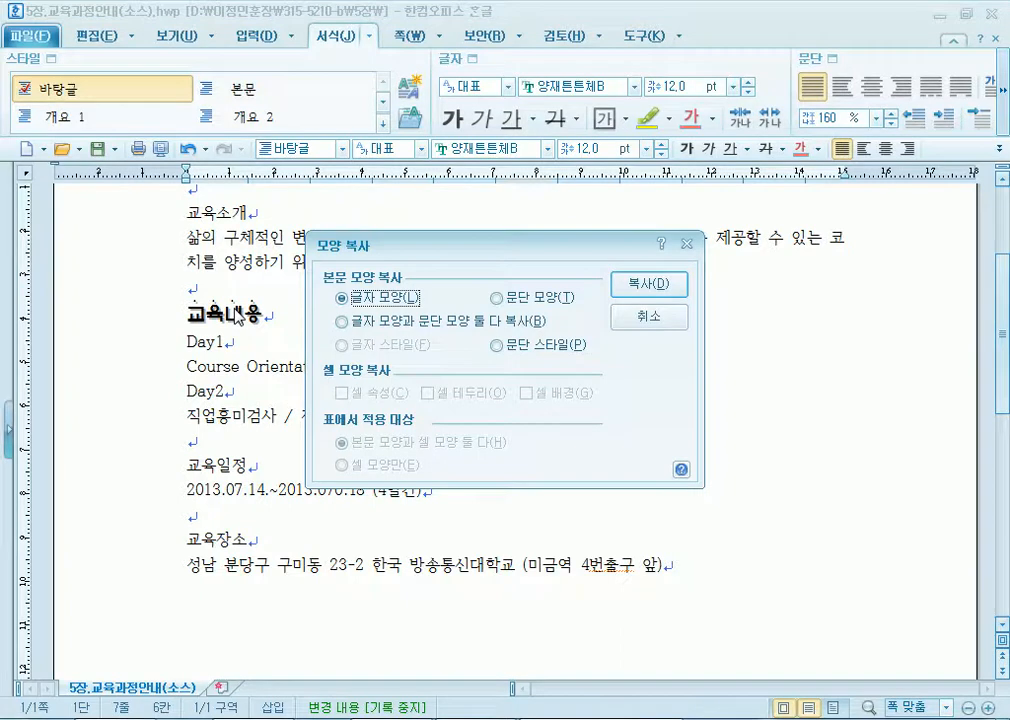
left_click(648, 284)
left_click_drag(188, 316, 291, 310)
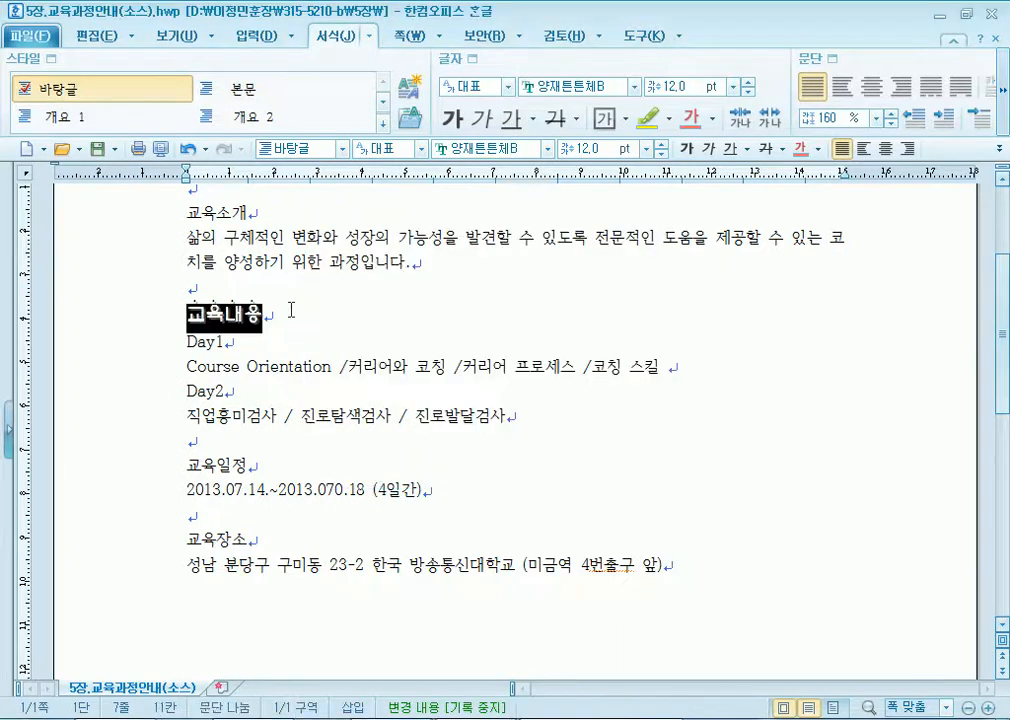
key("alt+c")
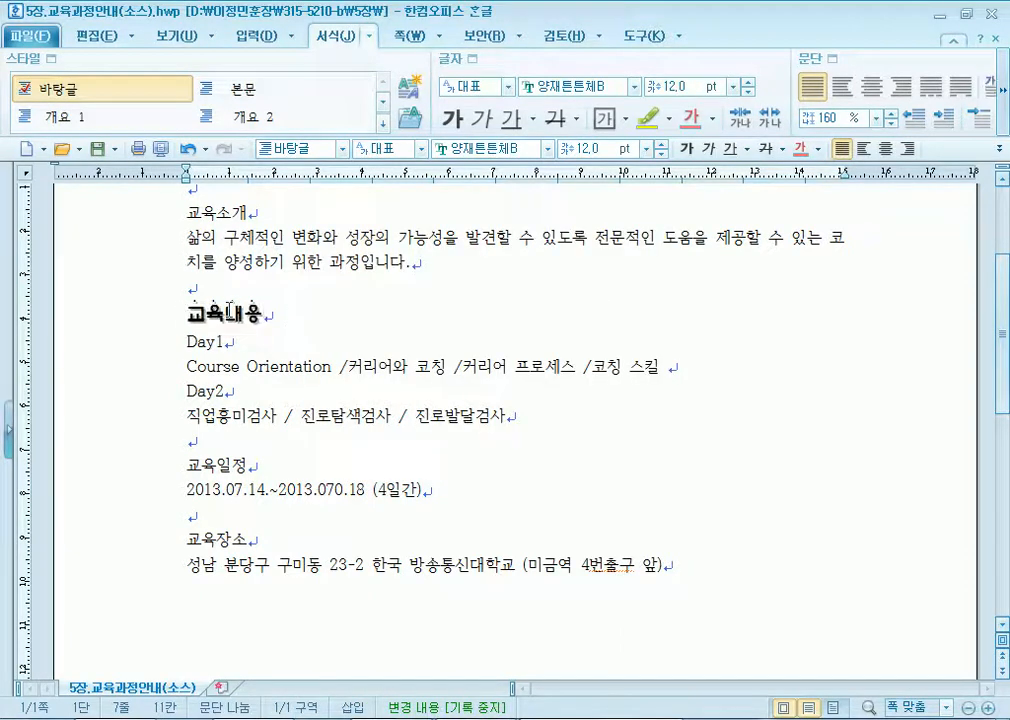
Copy only the character shape (글자 모양) of the heading 교육내용 and apply it to the heading 교육일정.
left_click(229, 311)
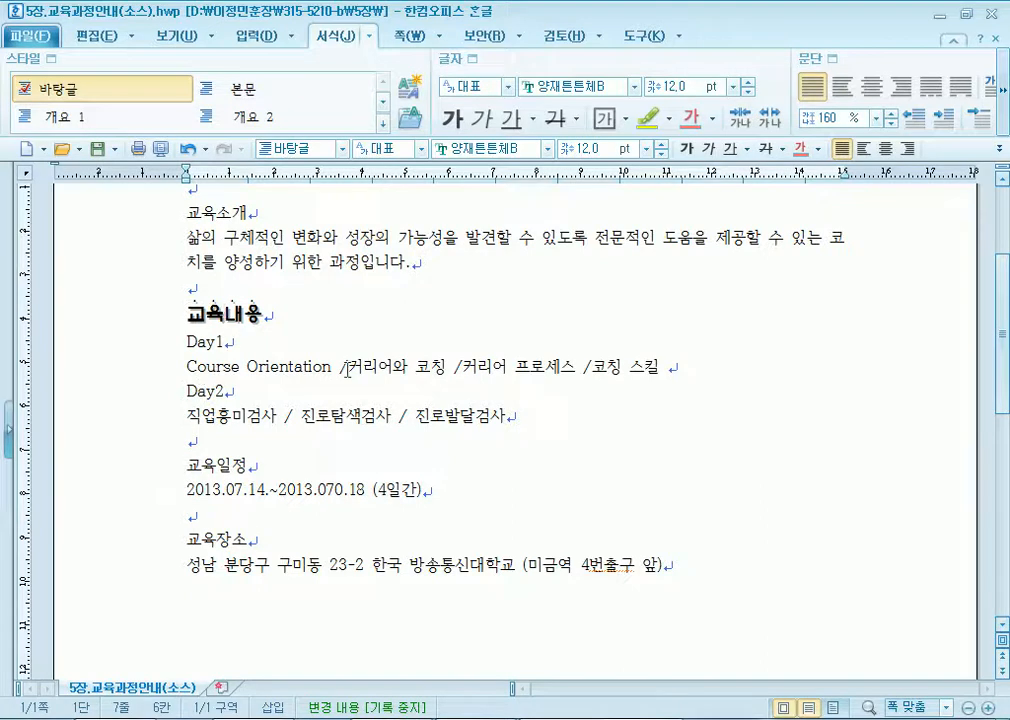
key("alt+c")
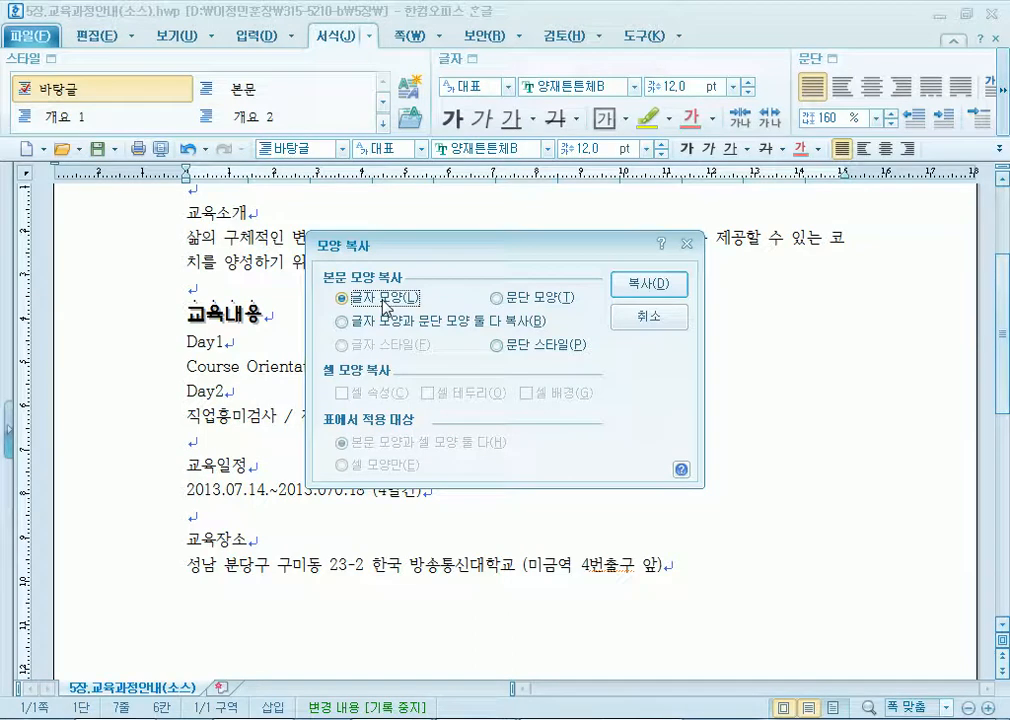
left_click(643, 285)
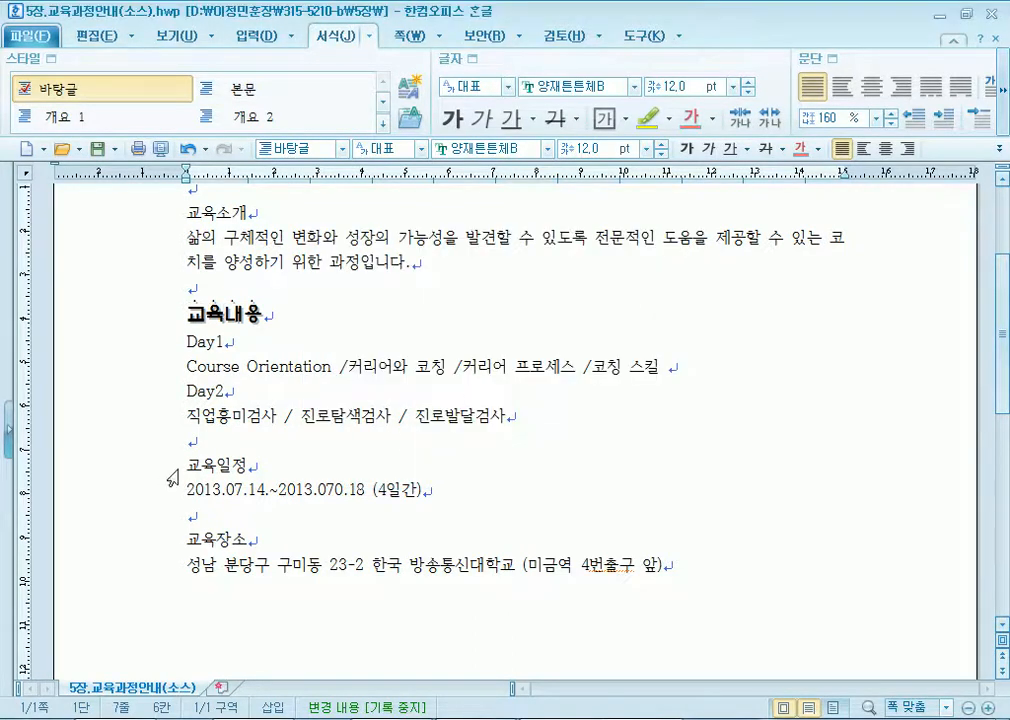
left_click_drag(178, 467, 270, 461)
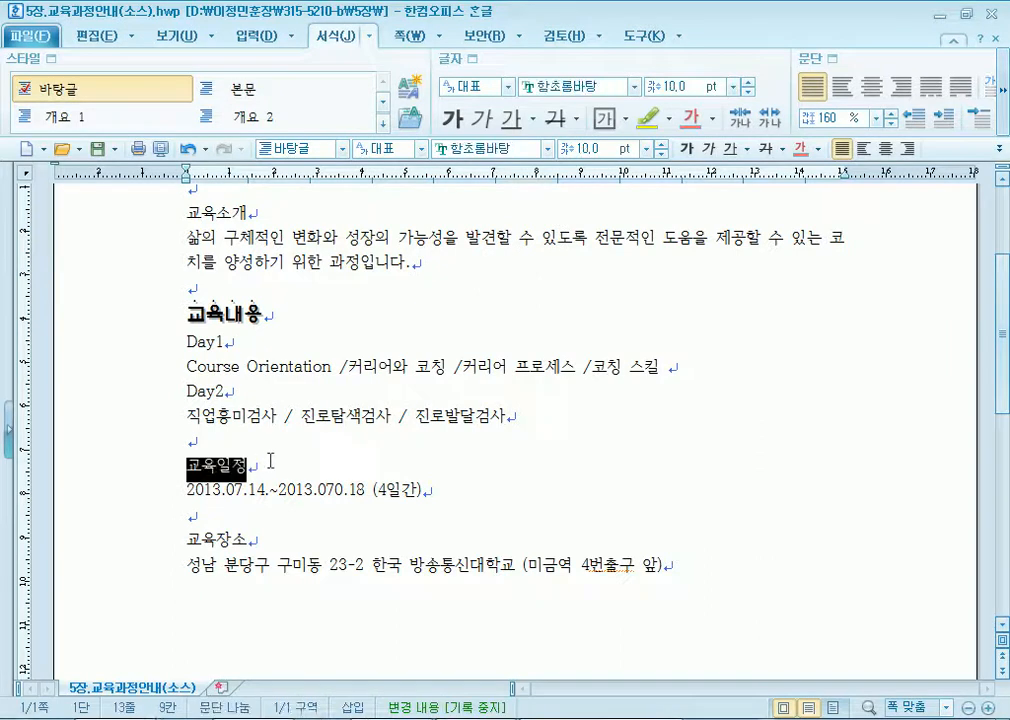
scroll(270, 461, "down", 2)
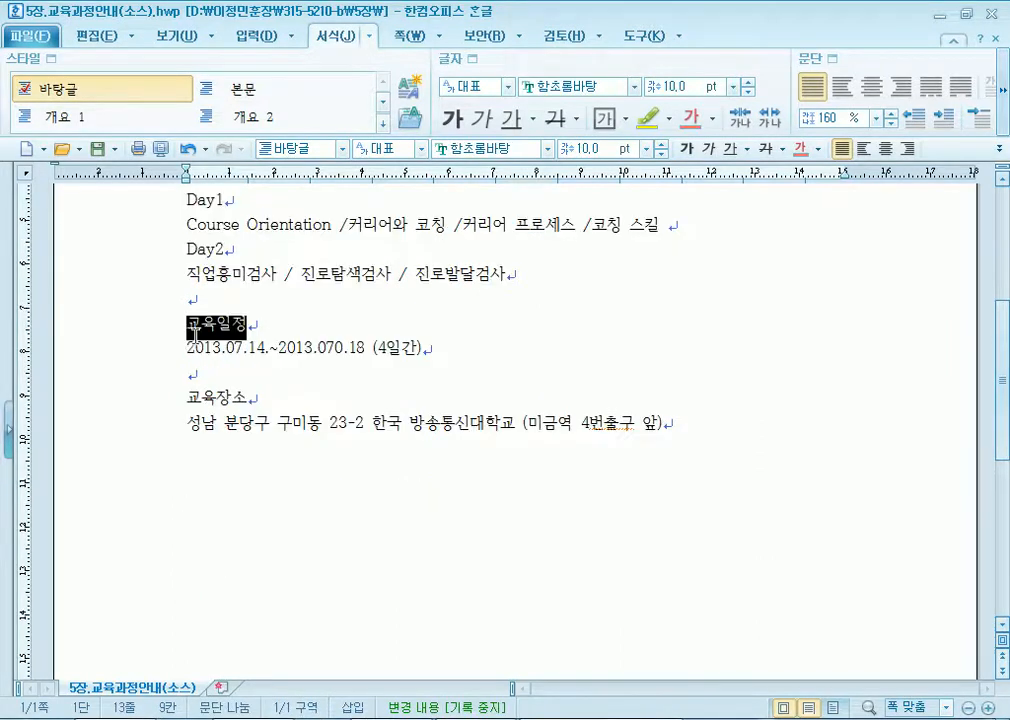
key("alt+c")
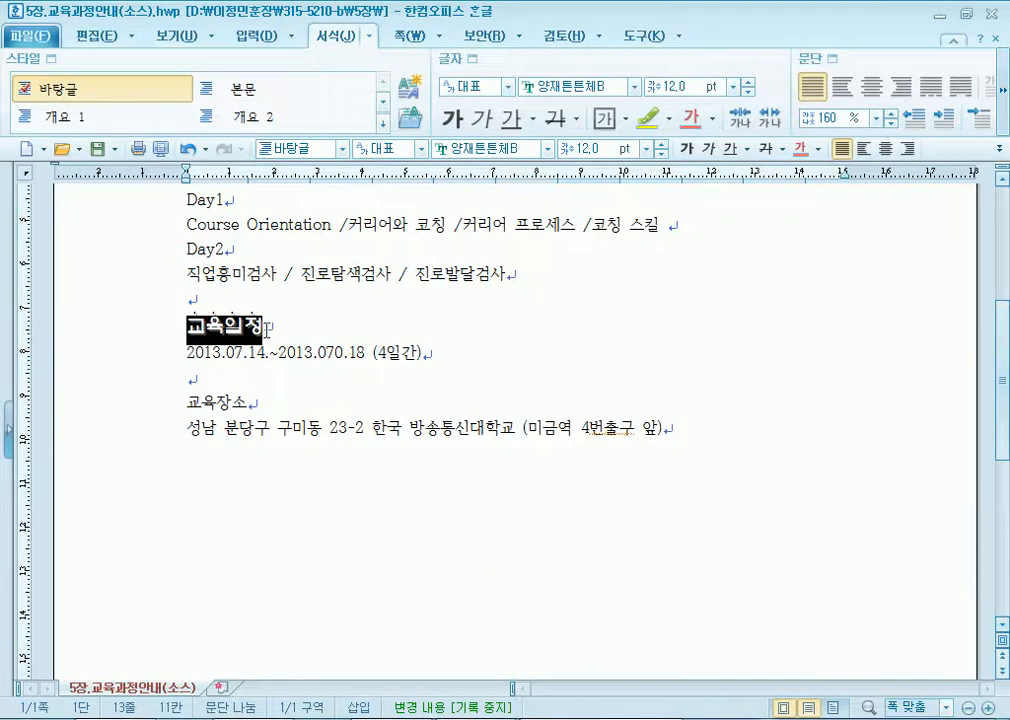
Apply the copied character shape to the heading 교육장소.
double_click(188, 405)
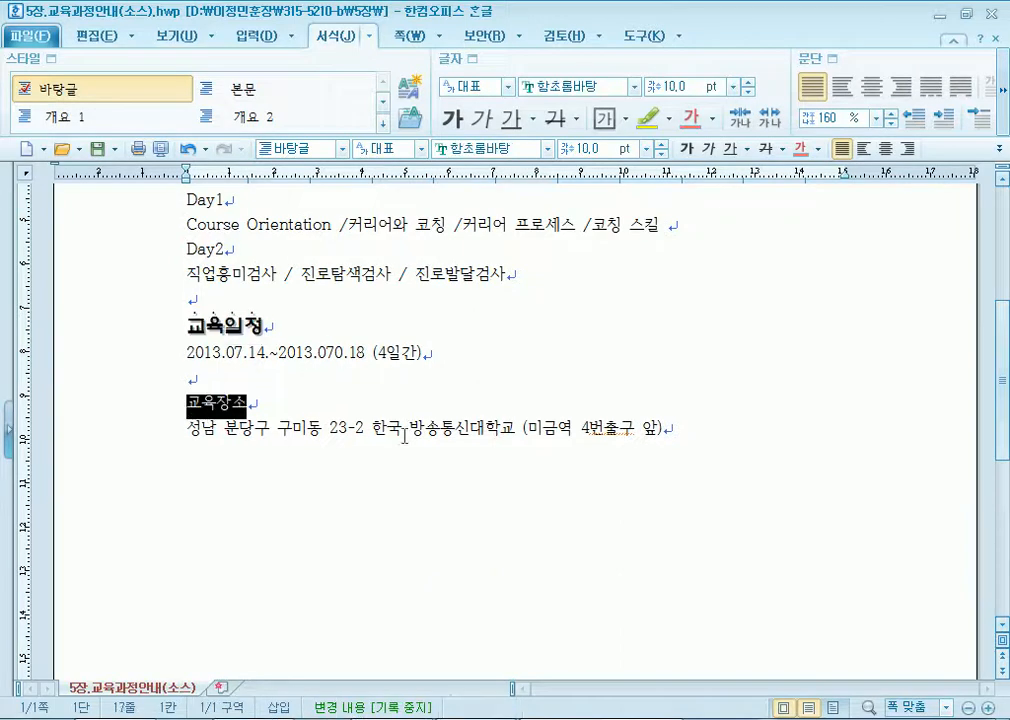
key("alt+c")
left_click(340, 414)
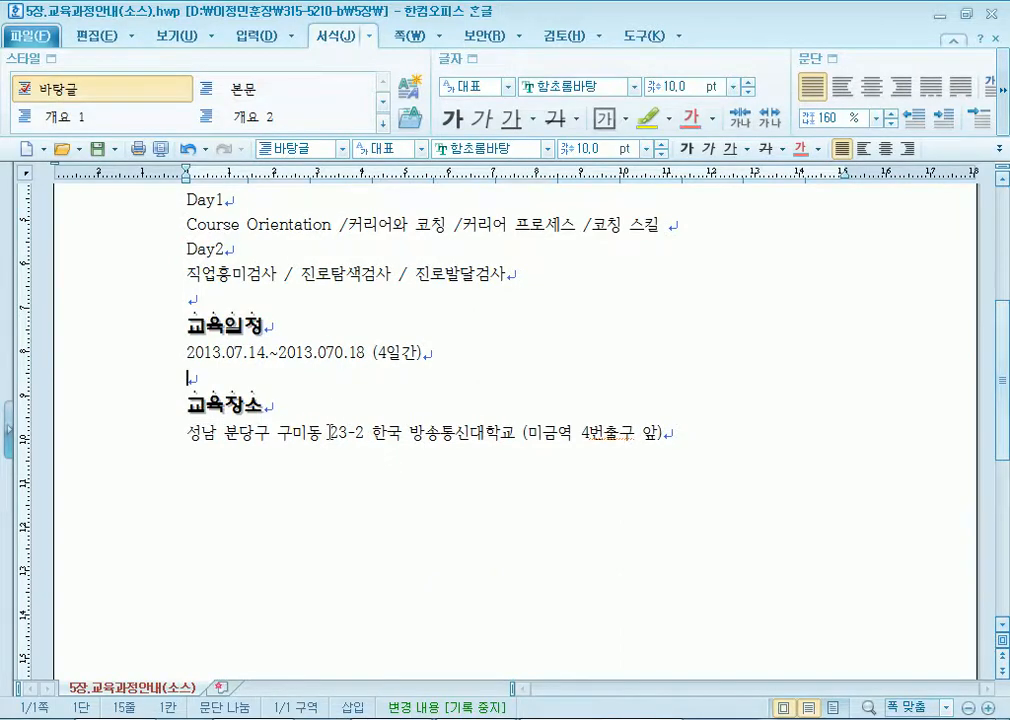
Apply the copied character shape to the heading 교육소개 near the start of the document.
scroll(331, 430, "up", 2)
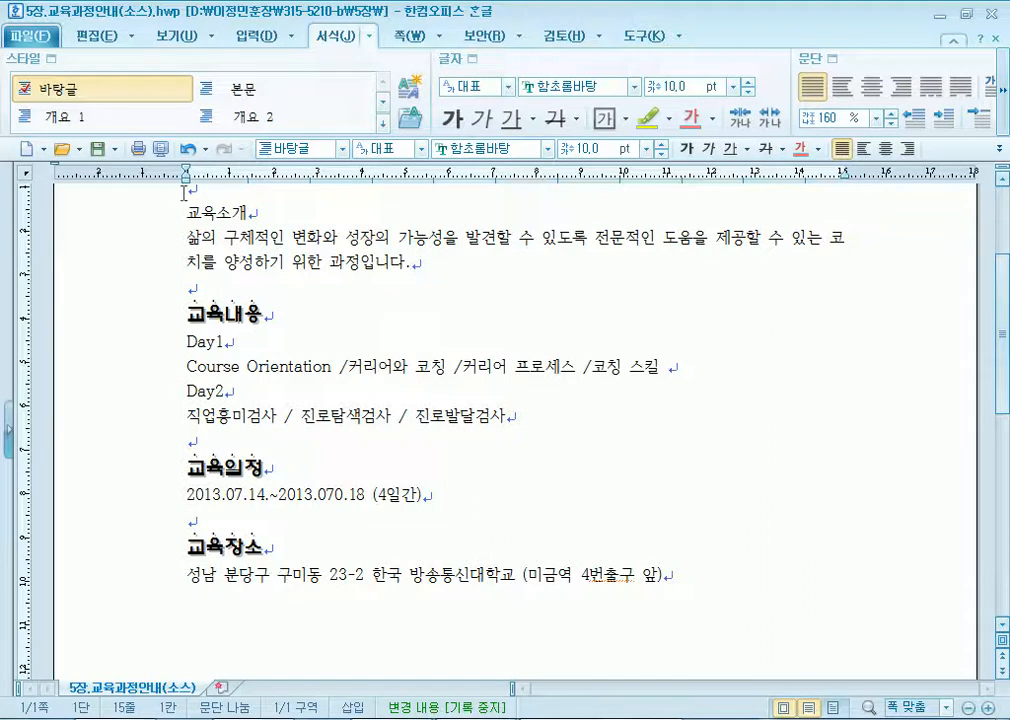
double_click(184, 212)
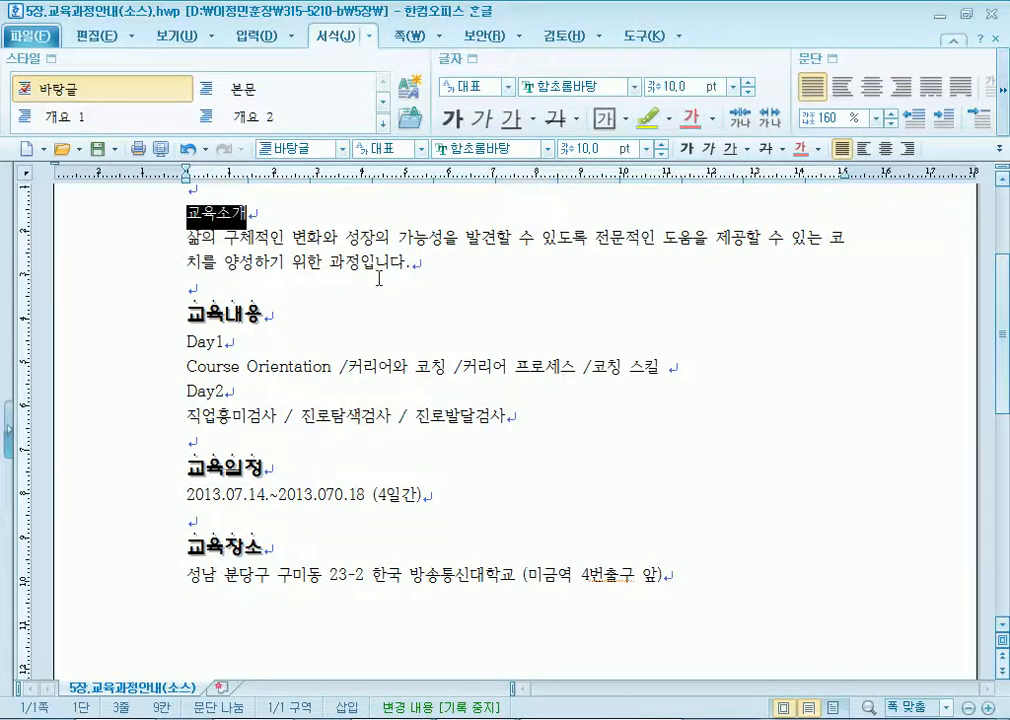
key("alt+c")
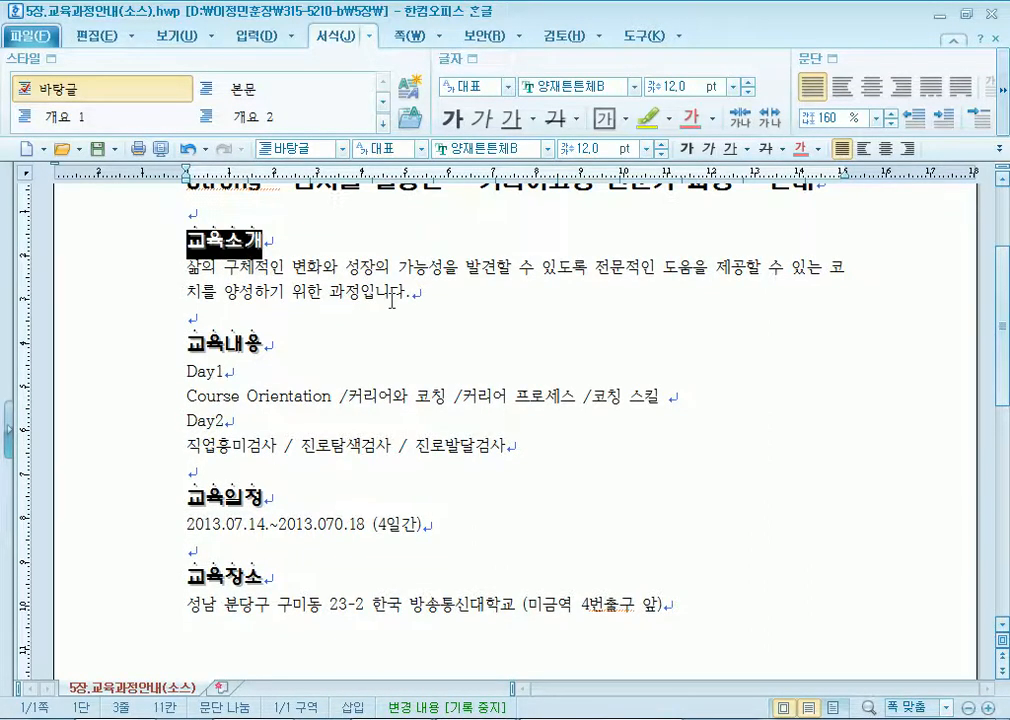
left_click(359, 343)
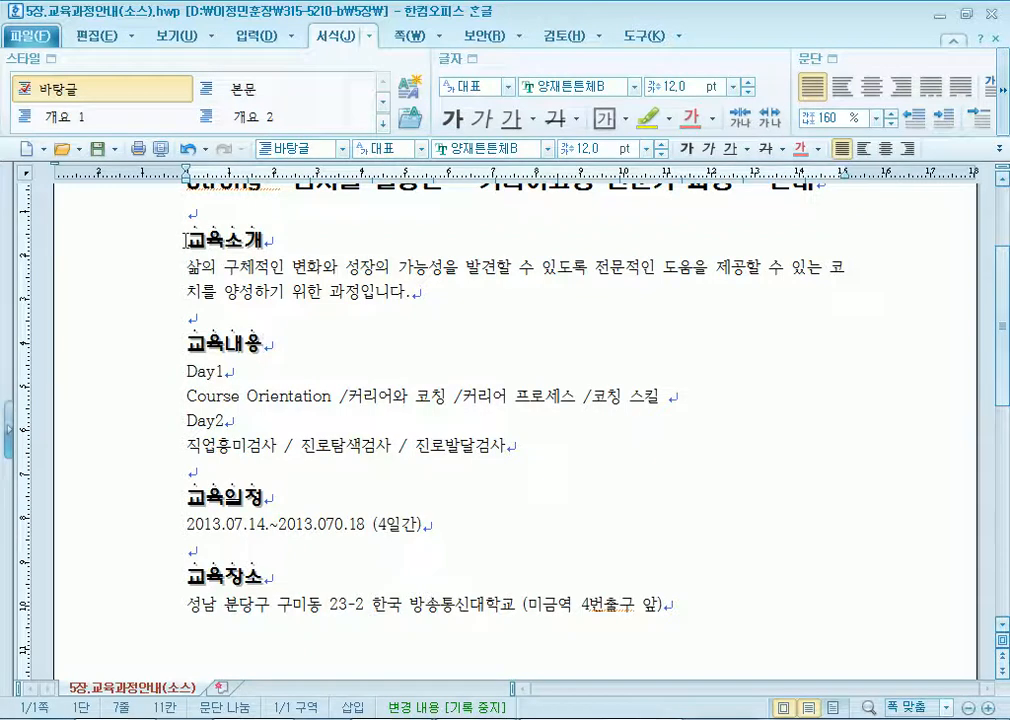
Reset the heading 교육소개 to the basic 바탕글 style.
left_click_drag(185, 240, 266, 240)
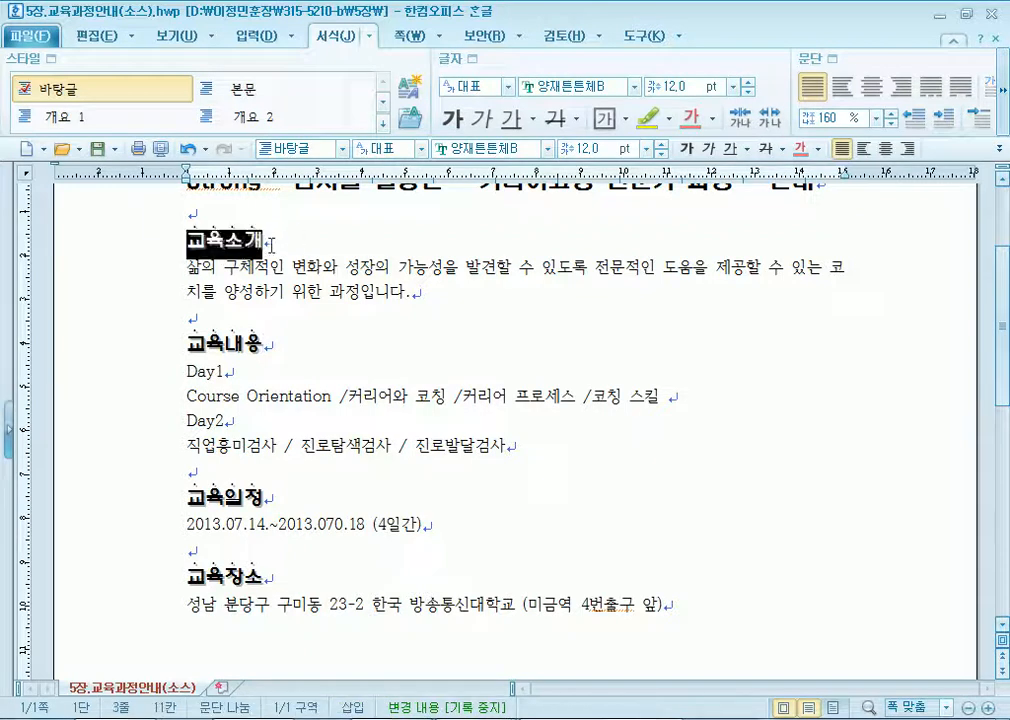
left_click(270, 243)
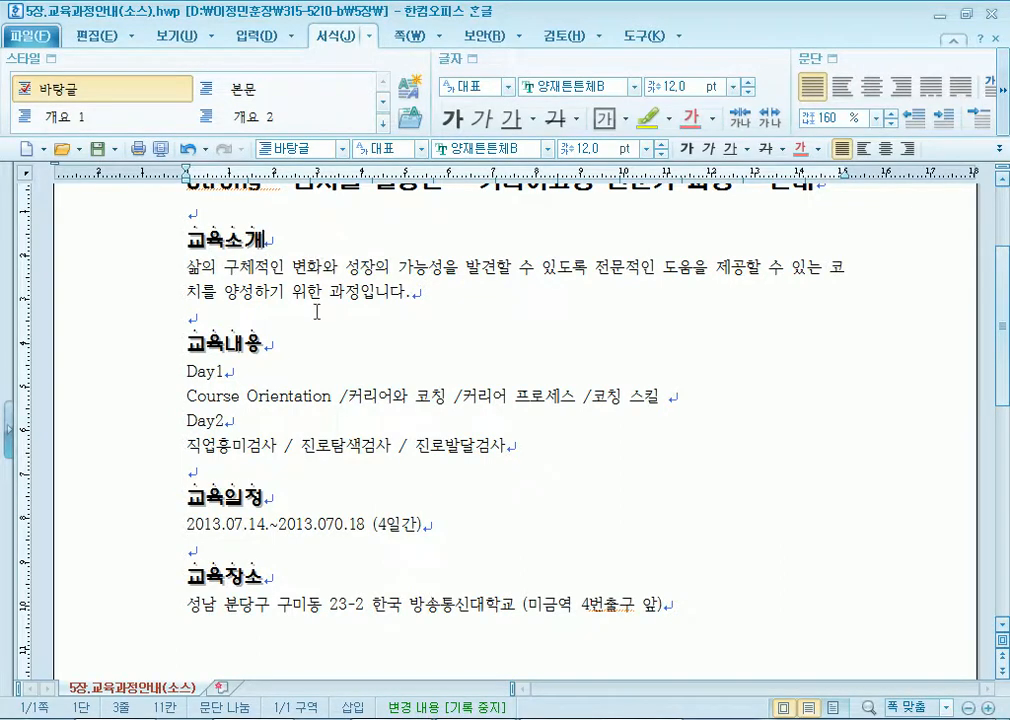
scroll(318, 310, "up", 3)
left_click_drag(187, 384, 305, 386)
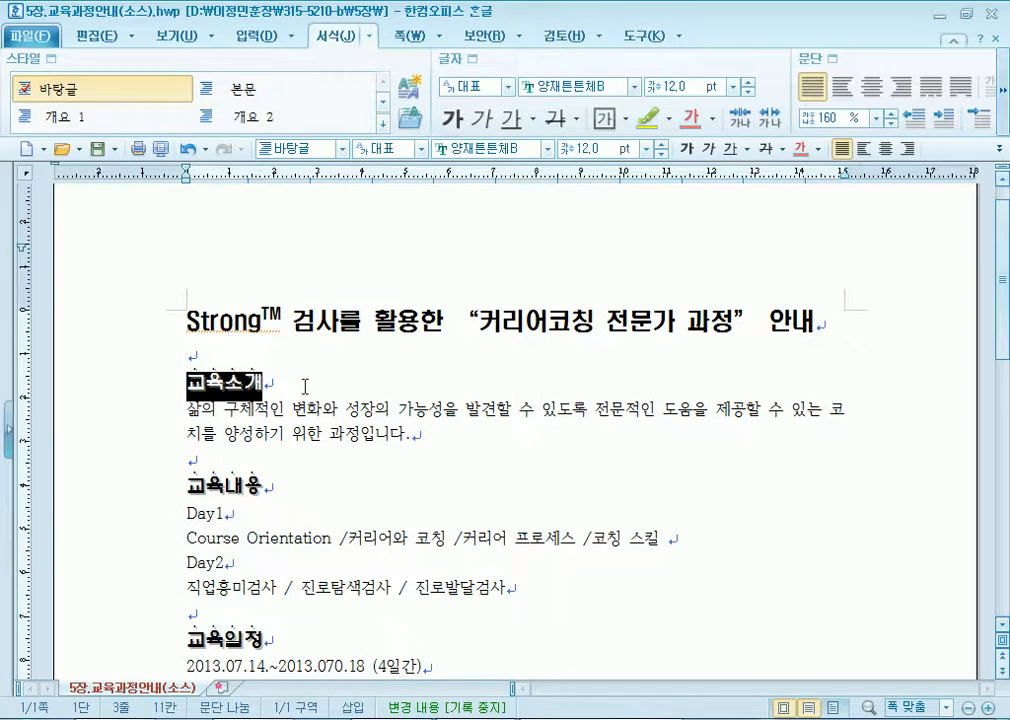
key("ctrl+1")
left_click(308, 401)
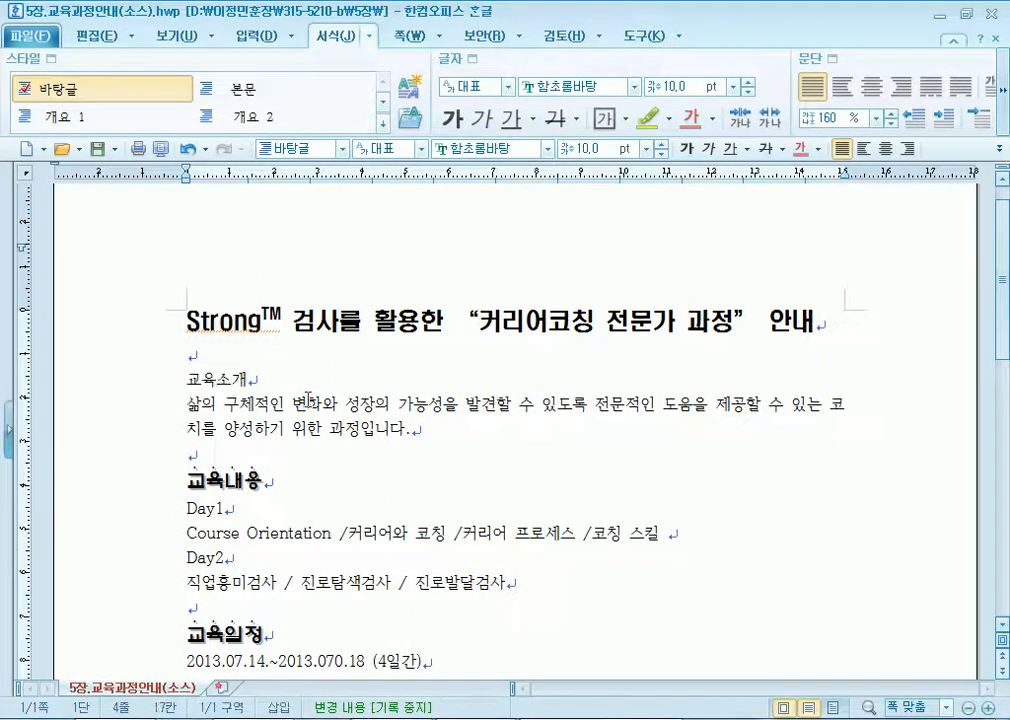
Undo the last style reset of the heading 교육소개.
key("Left")
key("Left")
left_click(171, 385)
left_click(288, 382)
left_click_drag(255, 380, 188, 382)
key("ctrl+z")
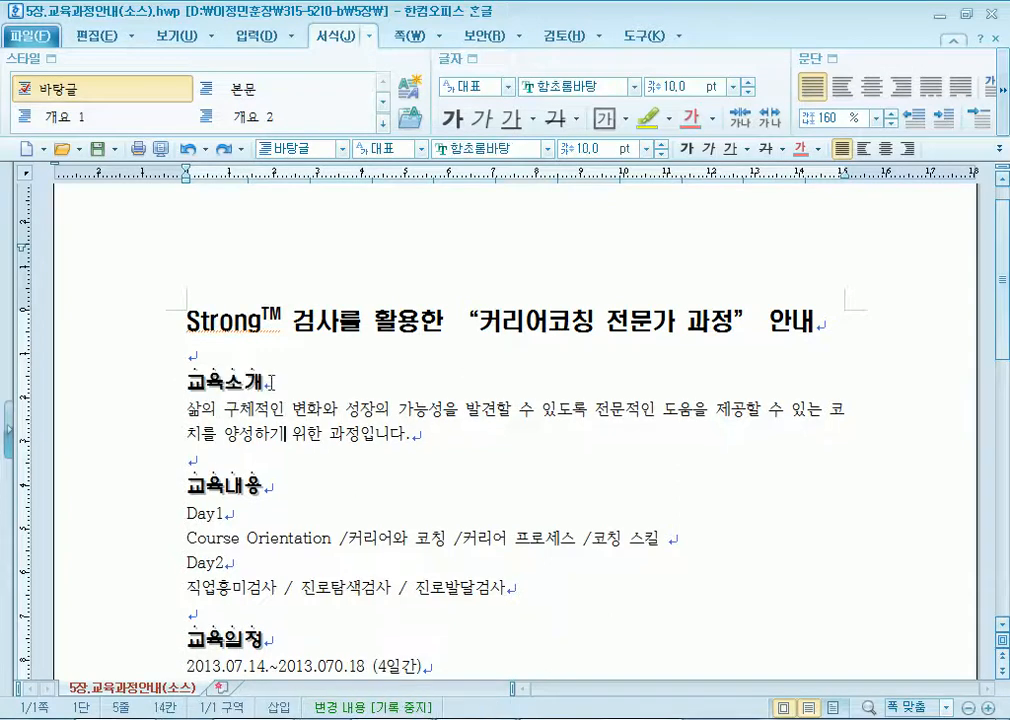
Select the heading 교육소개 again and return it to the plain 바탕글 style.
left_click_drag(262, 379, 188, 382)
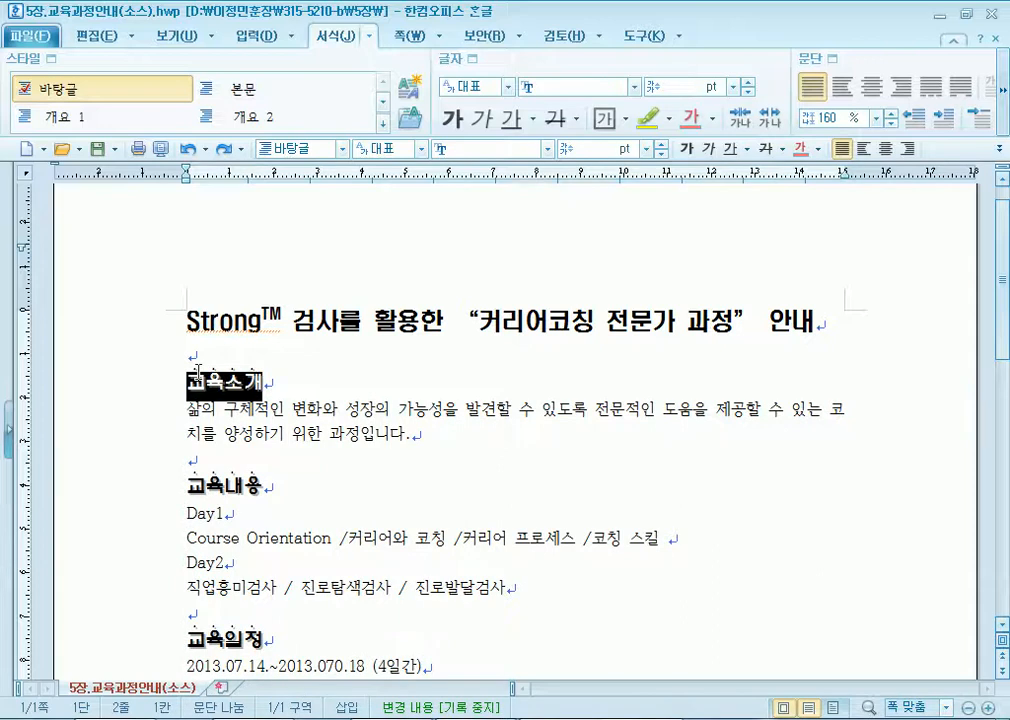
key("ctrl+1")
left_click(330, 410)
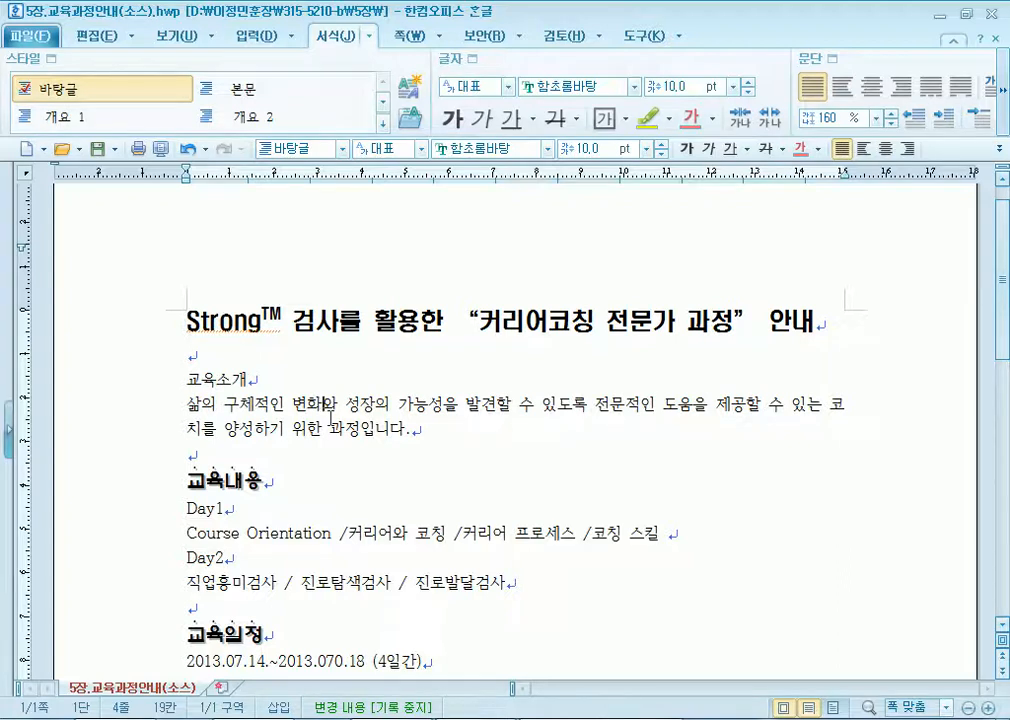
left_click_drag(186, 380, 258, 380)
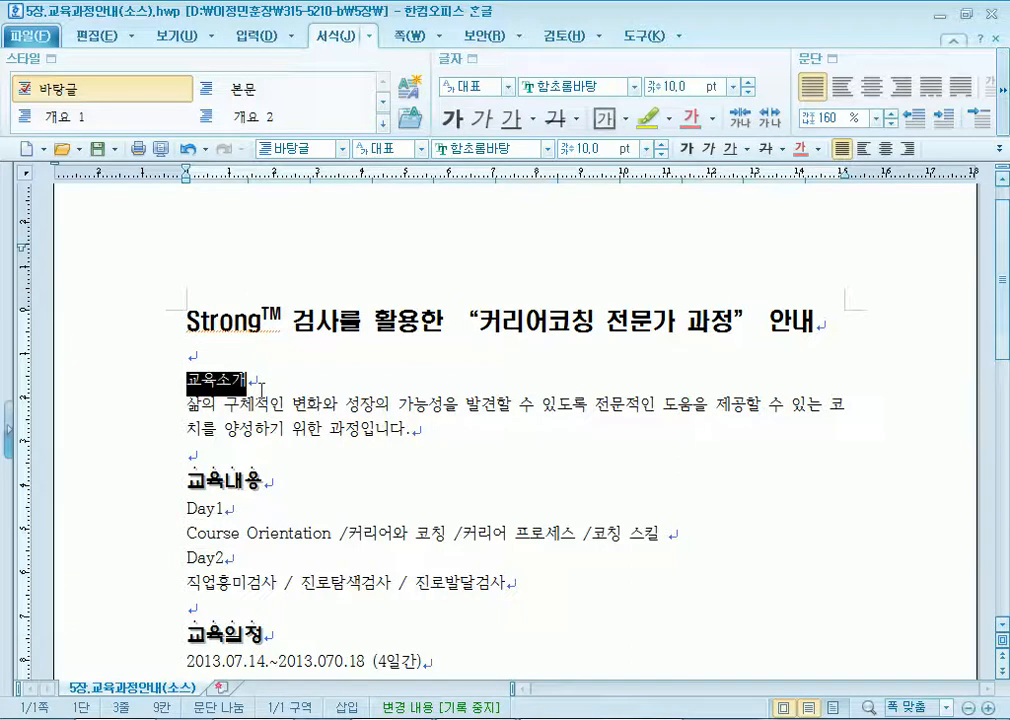
left_click(184, 380)
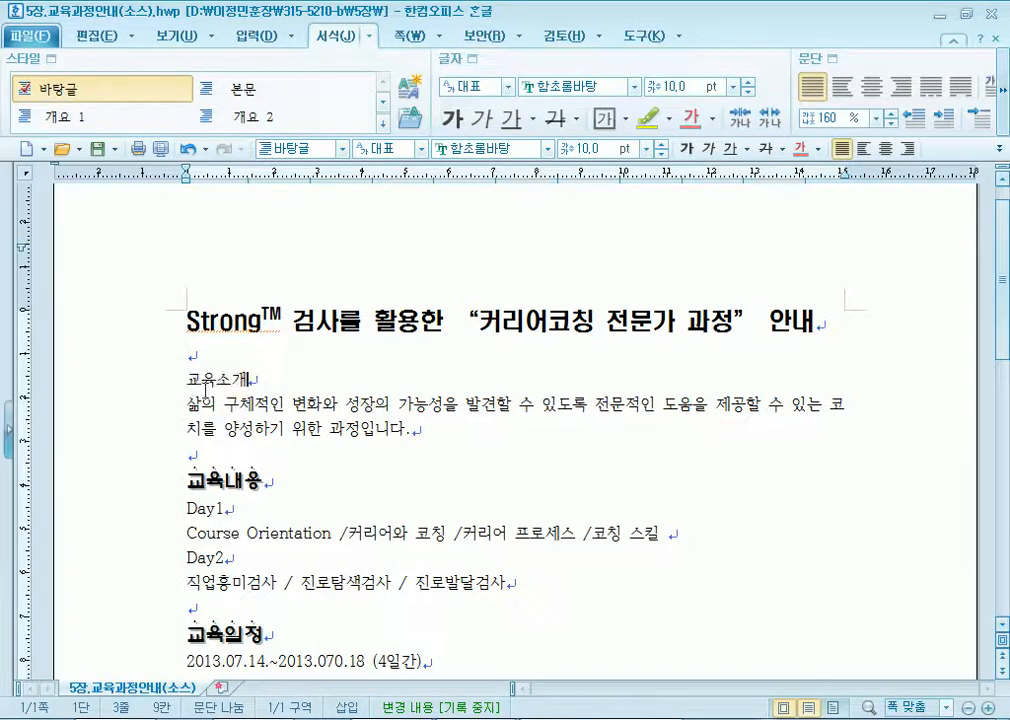
left_click_drag(184, 380, 257, 379)
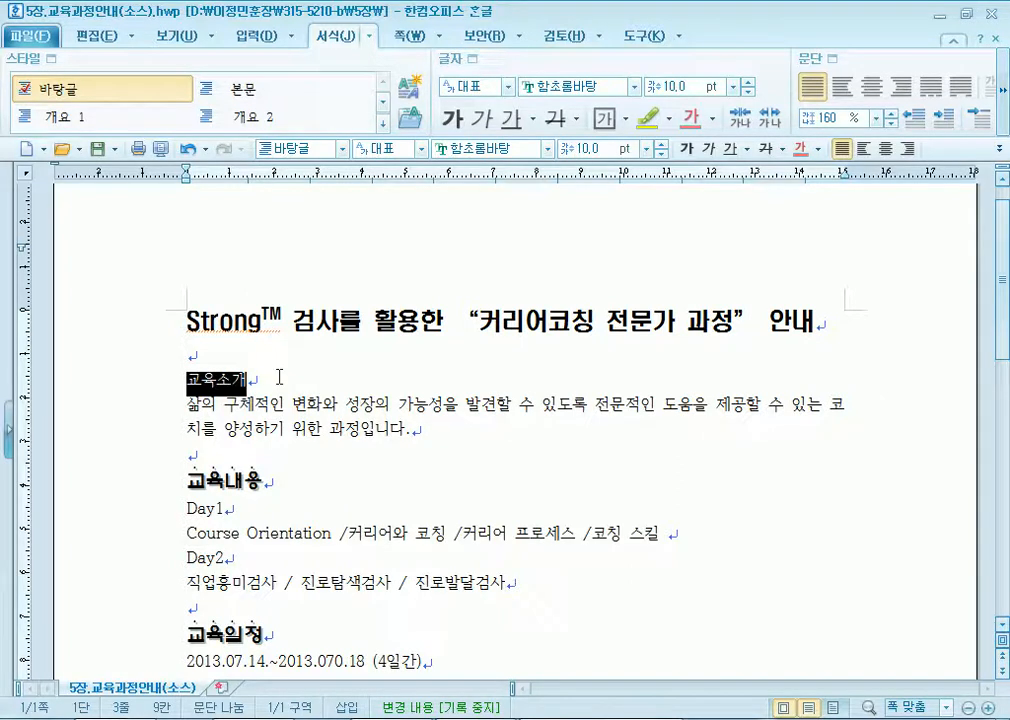
left_click(278, 377)
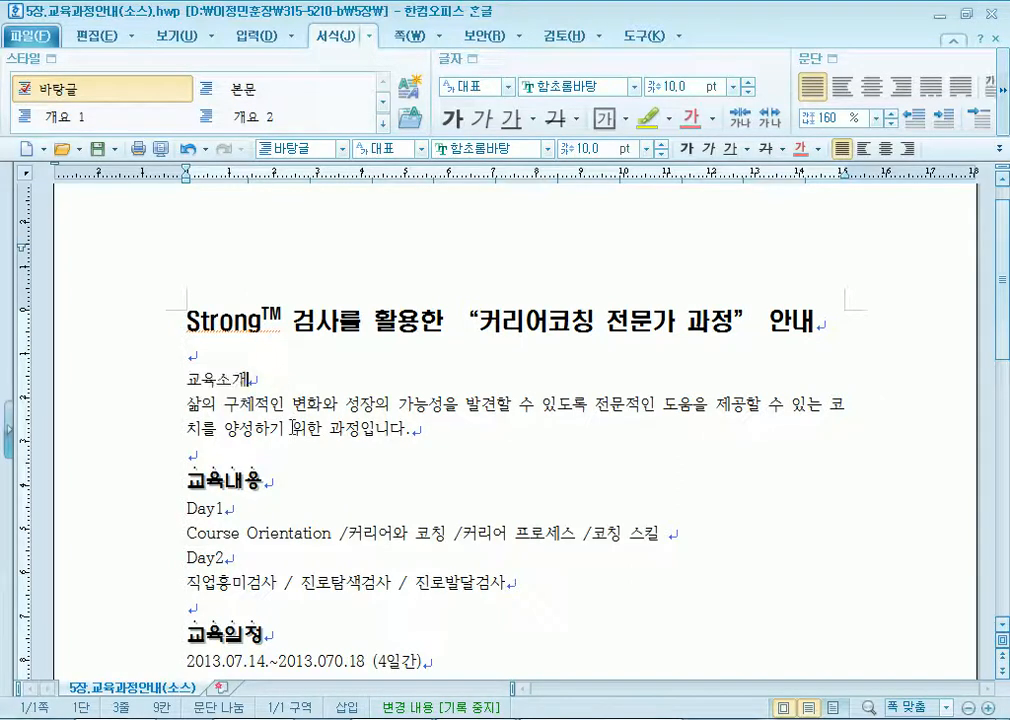
Change the heading 교육소개 to the font 휴먼엑스포 at 13 pt.
left_click_drag(272, 380, 174, 381)
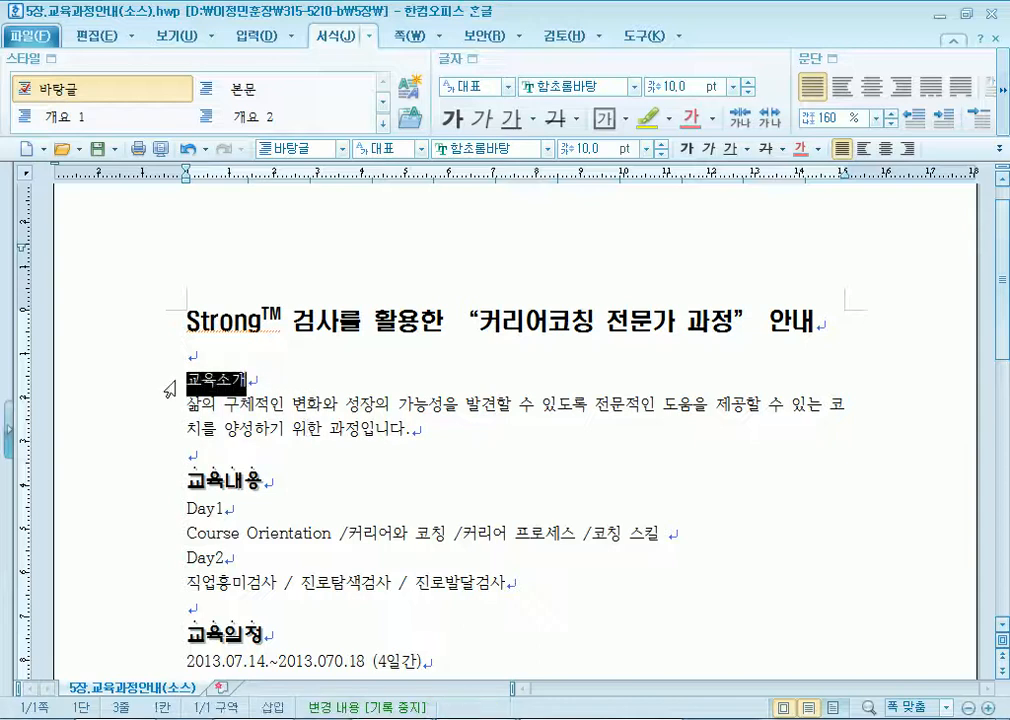
left_click(547, 148)
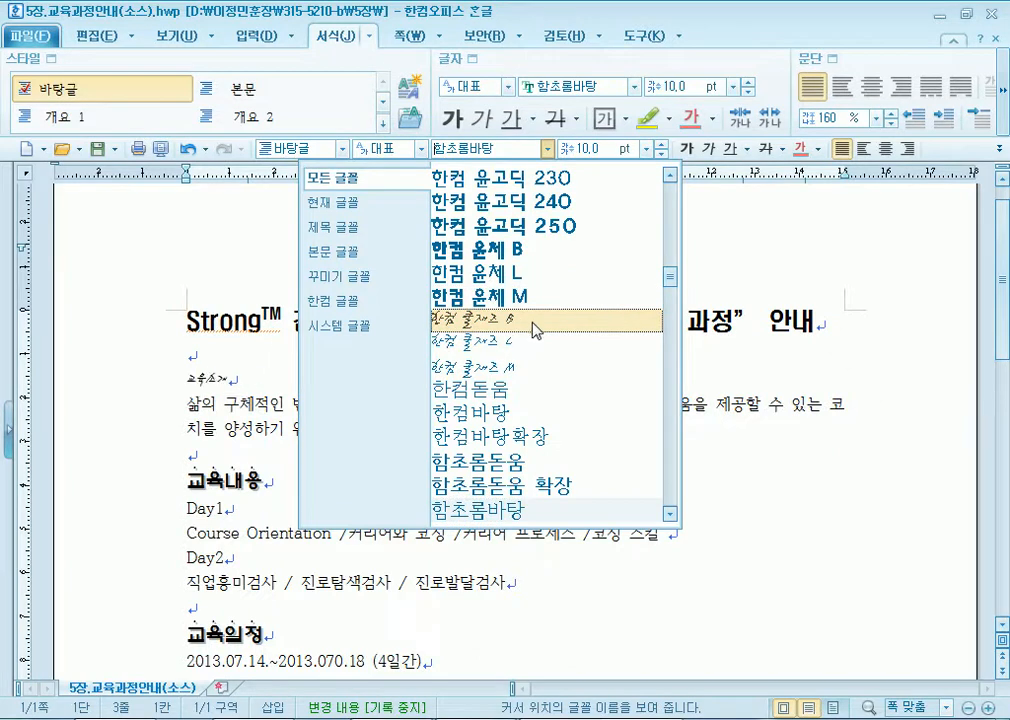
scroll(560, 315, "down", 3)
scroll(543, 375, "down", 3)
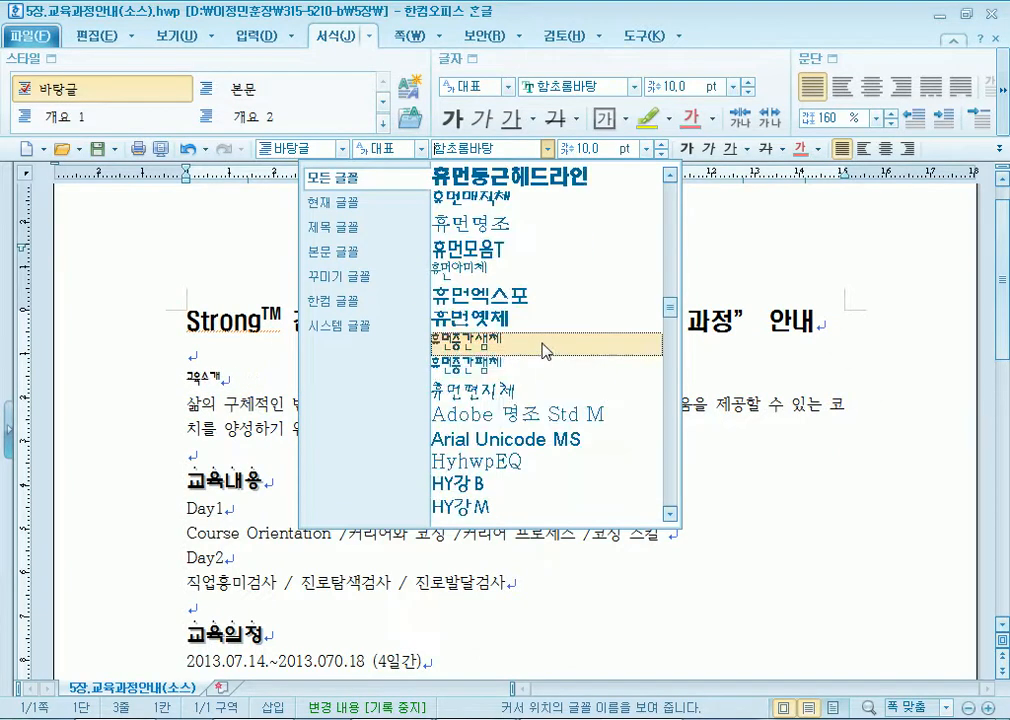
left_click(513, 297)
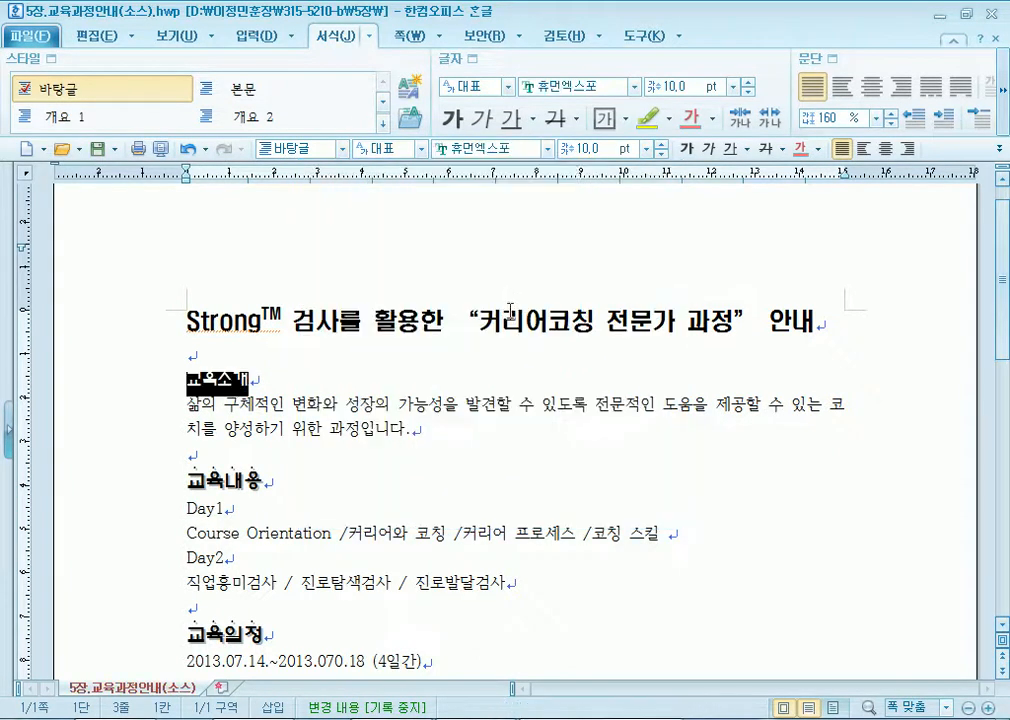
left_click(661, 145)
left_click(661, 145)
left_click(661, 145)
left_click(316, 393)
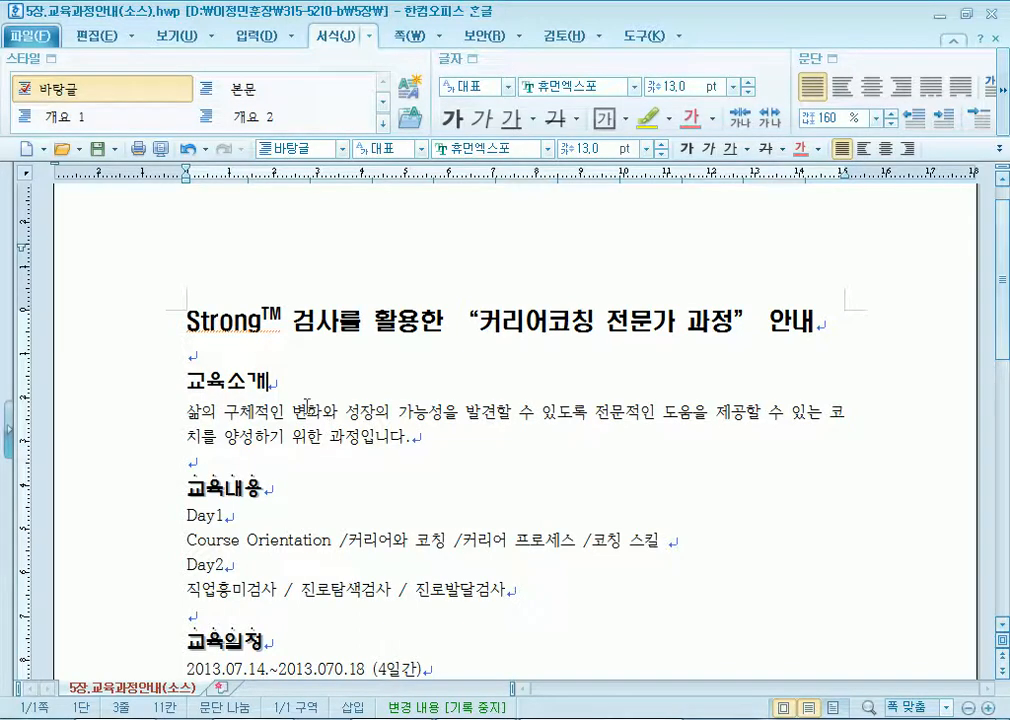
Set the character colour of the heading 교육소개 to white, picked from the 기본 colour theme.
double_click(272, 380)
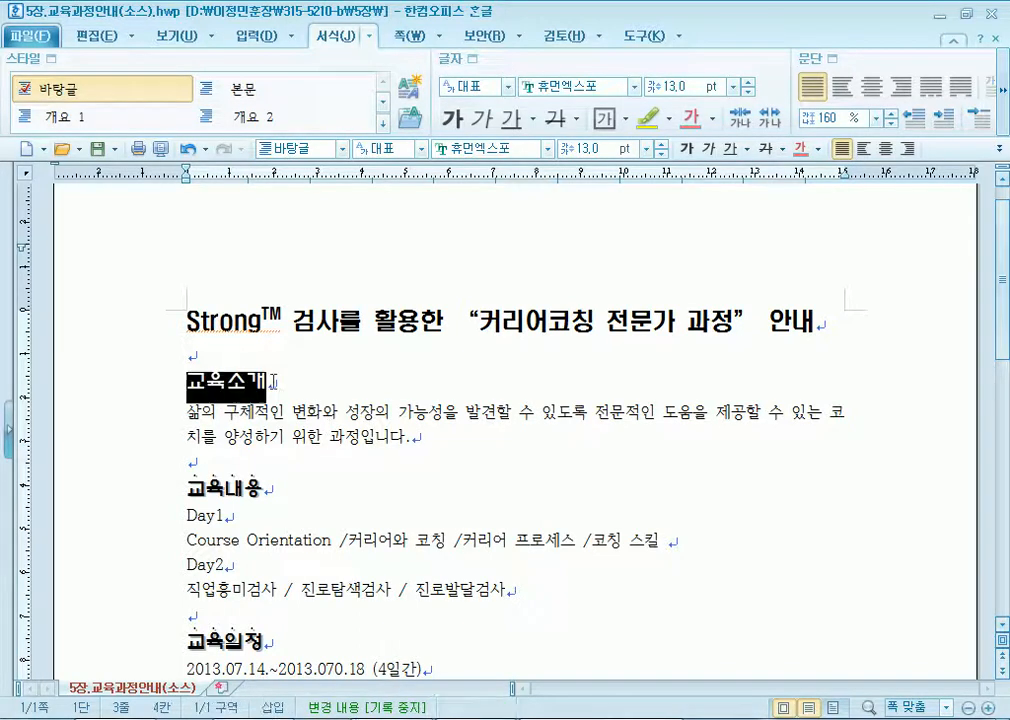
left_click(464, 66)
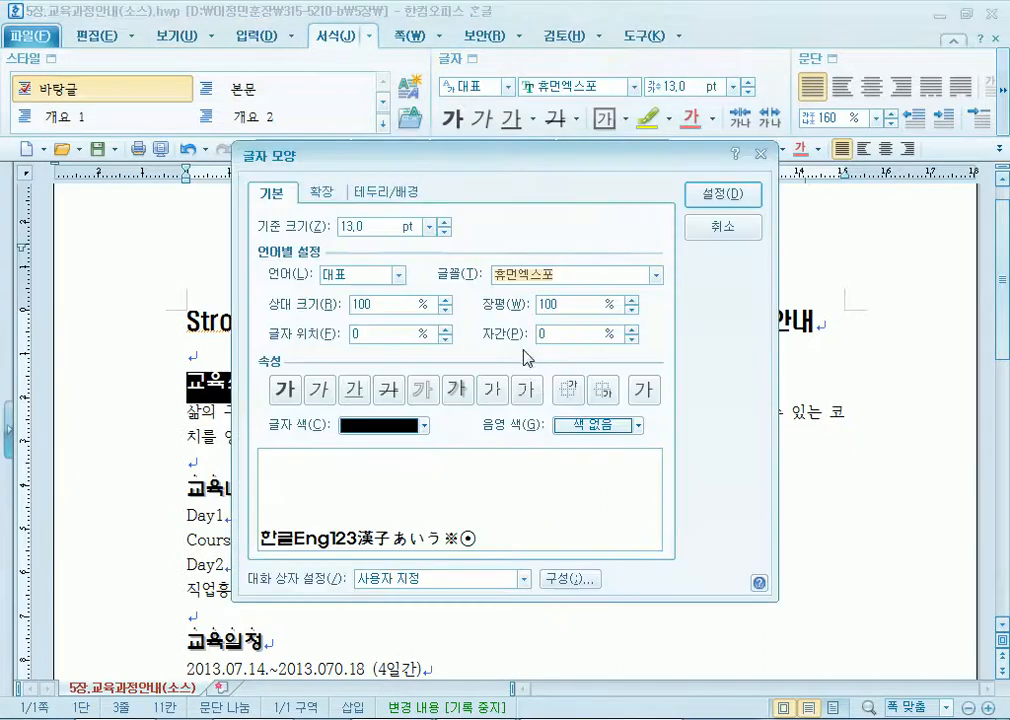
left_click_drag(333, 130, 549, 104)
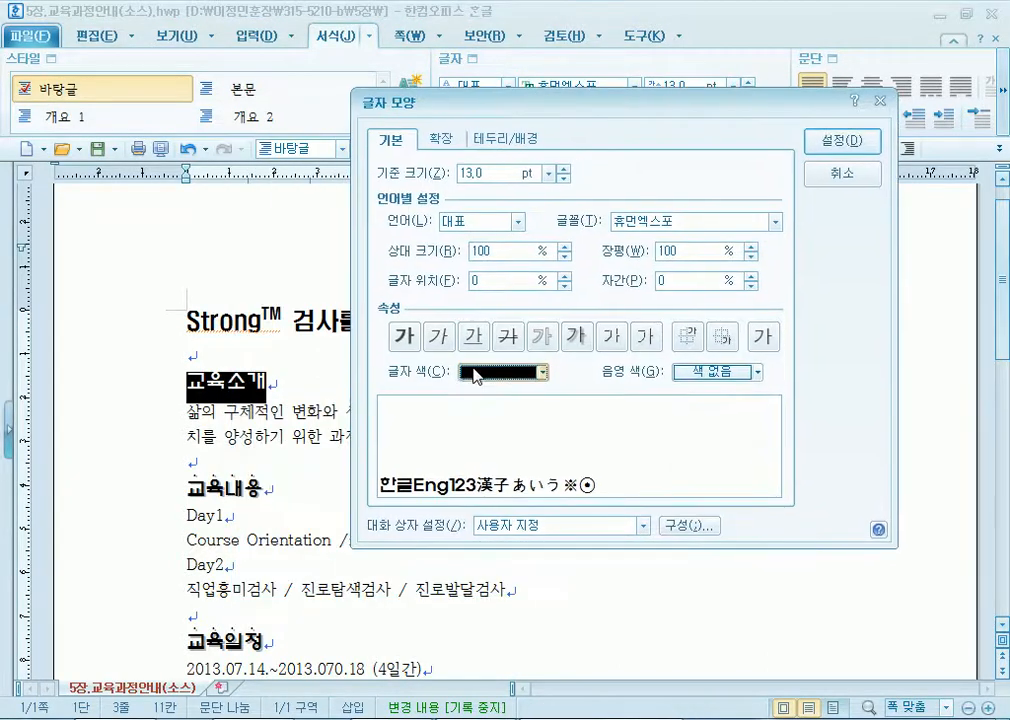
left_click(462, 372)
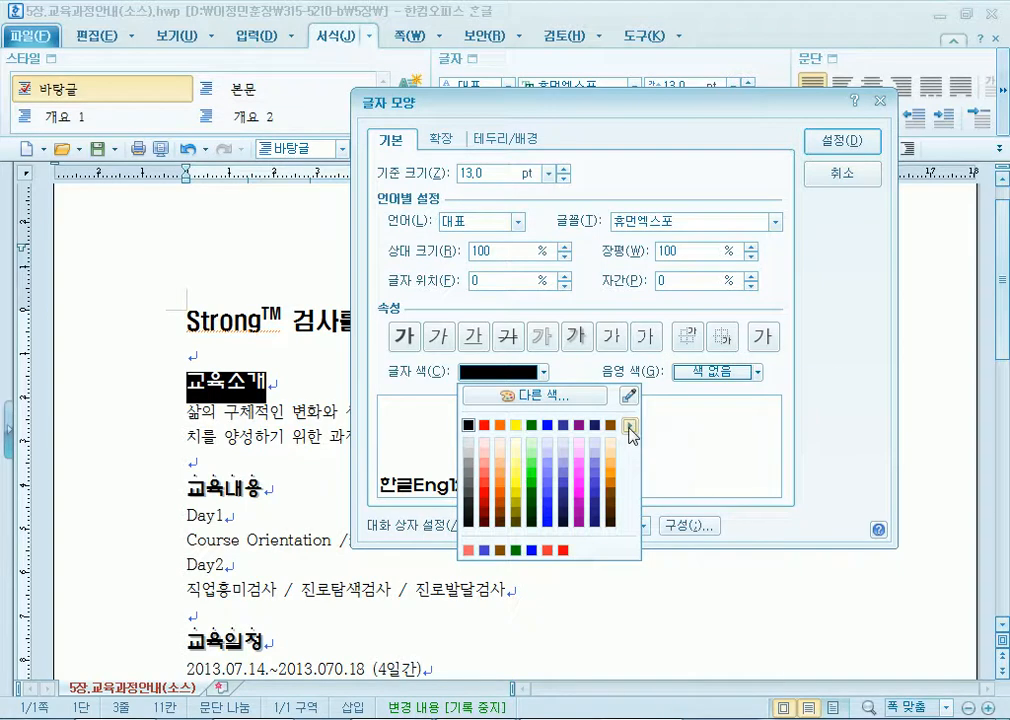
left_click(629, 426)
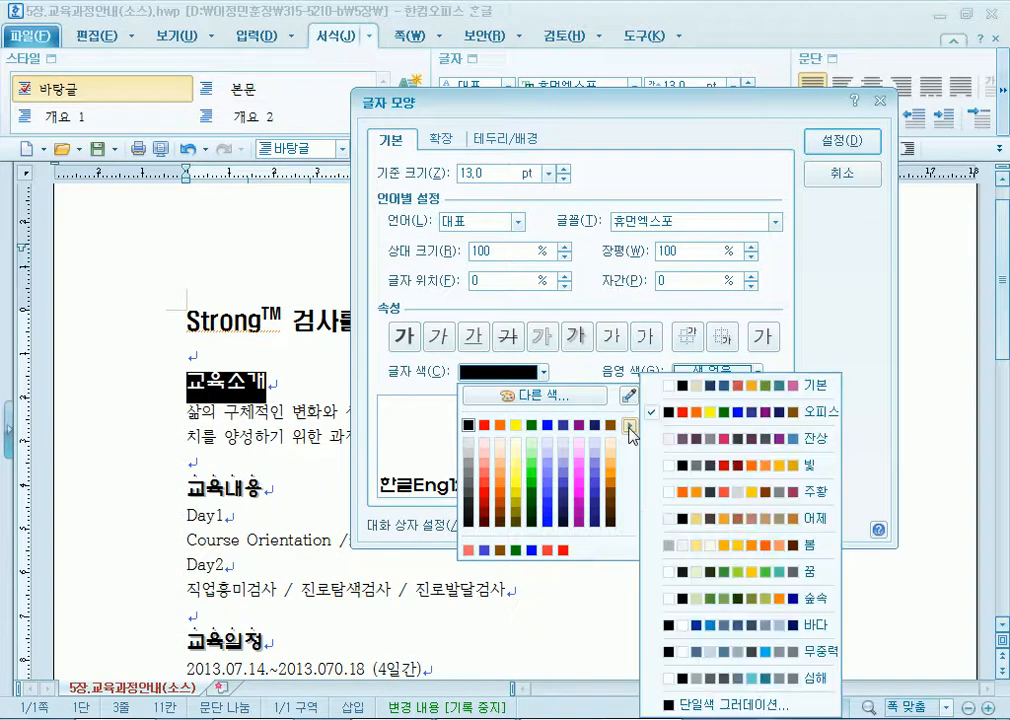
left_click(706, 388)
left_click(467, 426)
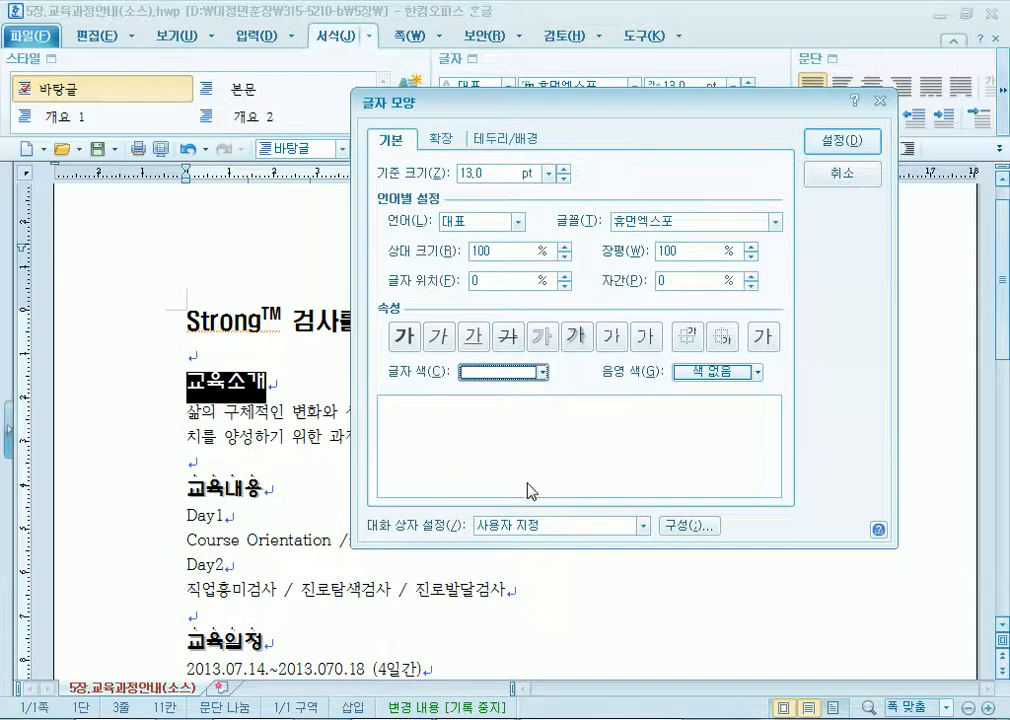
Give the heading 교육소개 a blue shading colour from the 오피스 colour theme and apply the character shape.
left_click(733, 373)
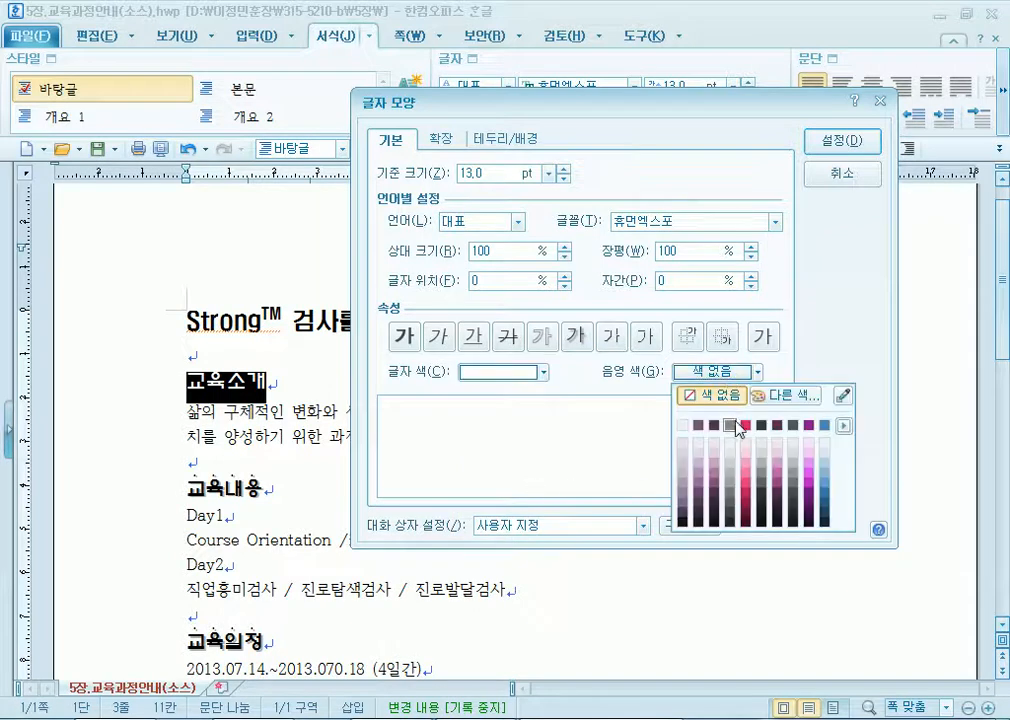
left_click(846, 430)
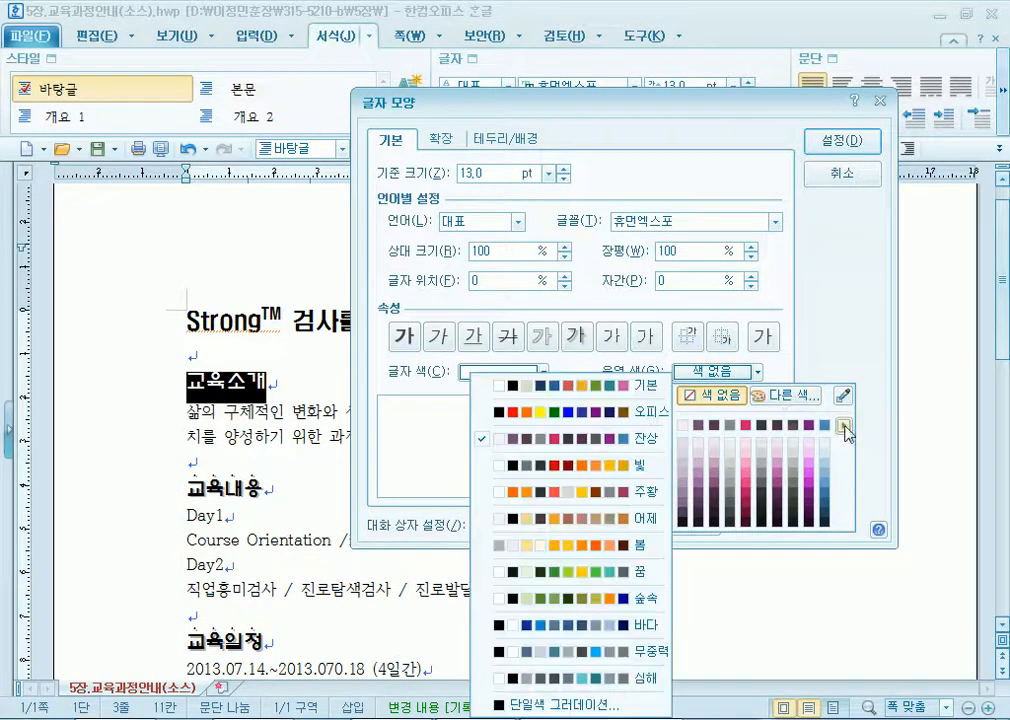
left_click(590, 420)
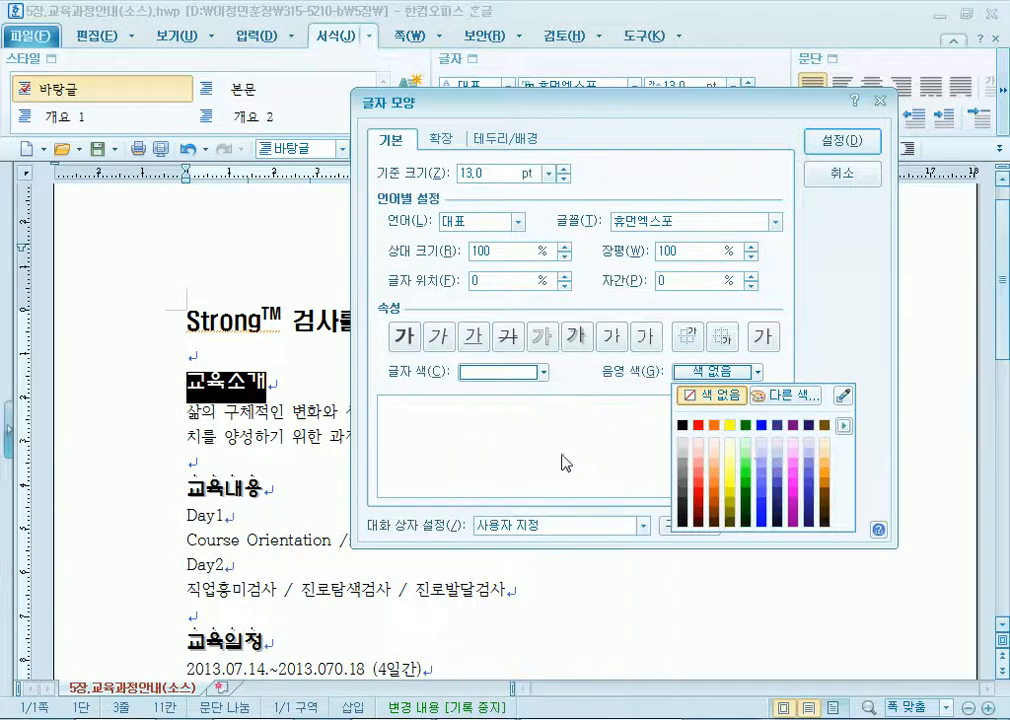
left_click(766, 425)
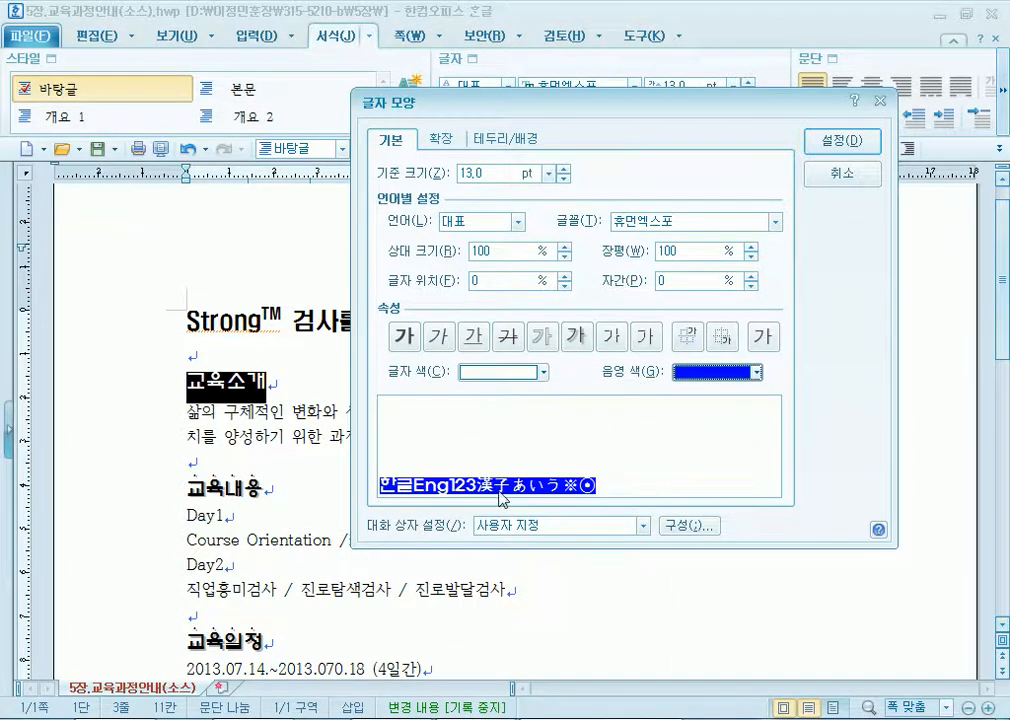
left_click(757, 372)
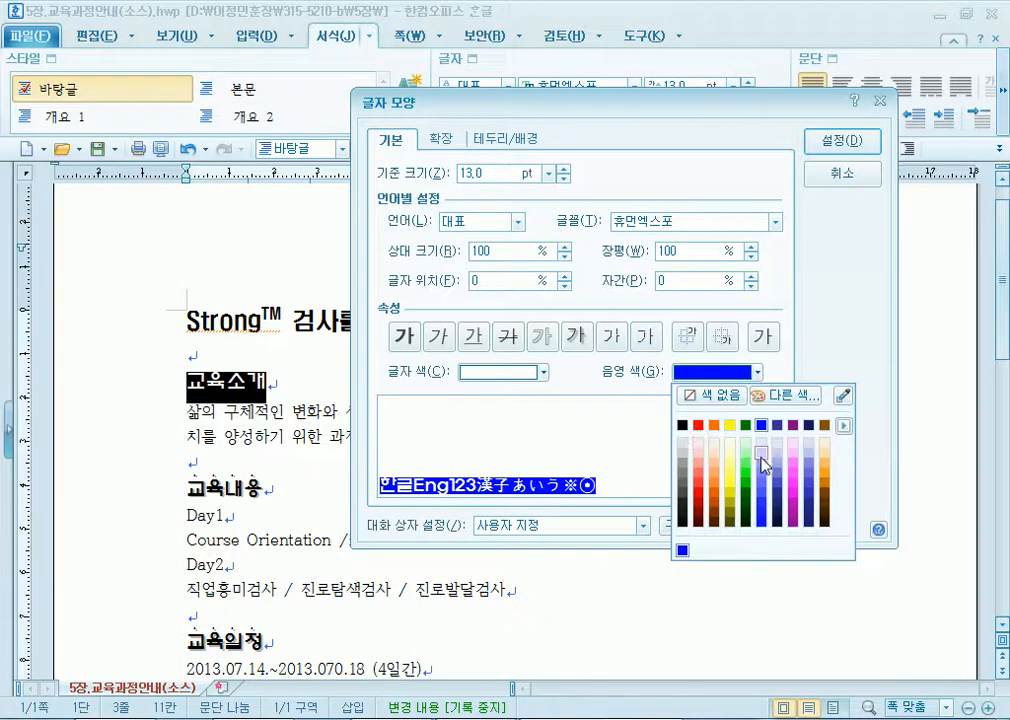
left_click(700, 428)
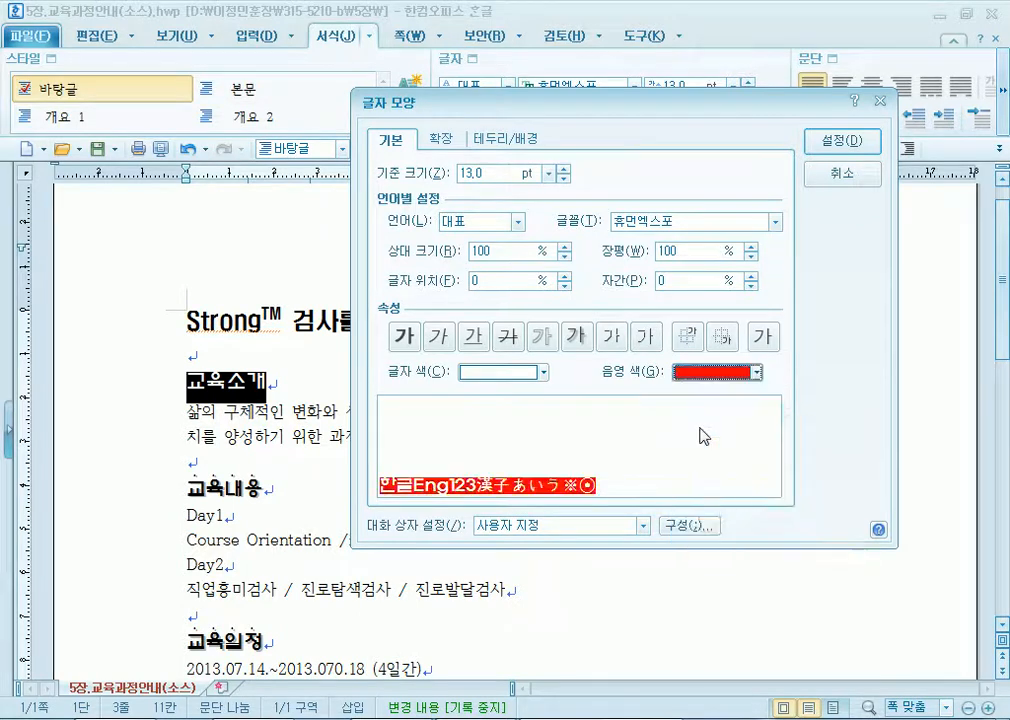
left_click(757, 372)
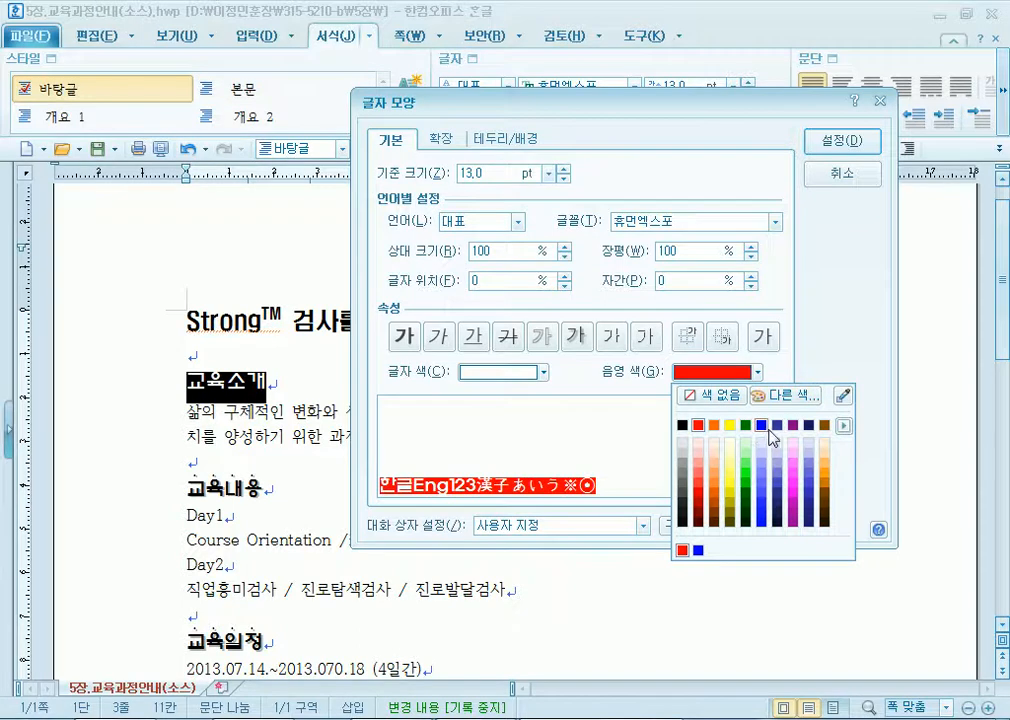
left_click(763, 426)
left_click(855, 150)
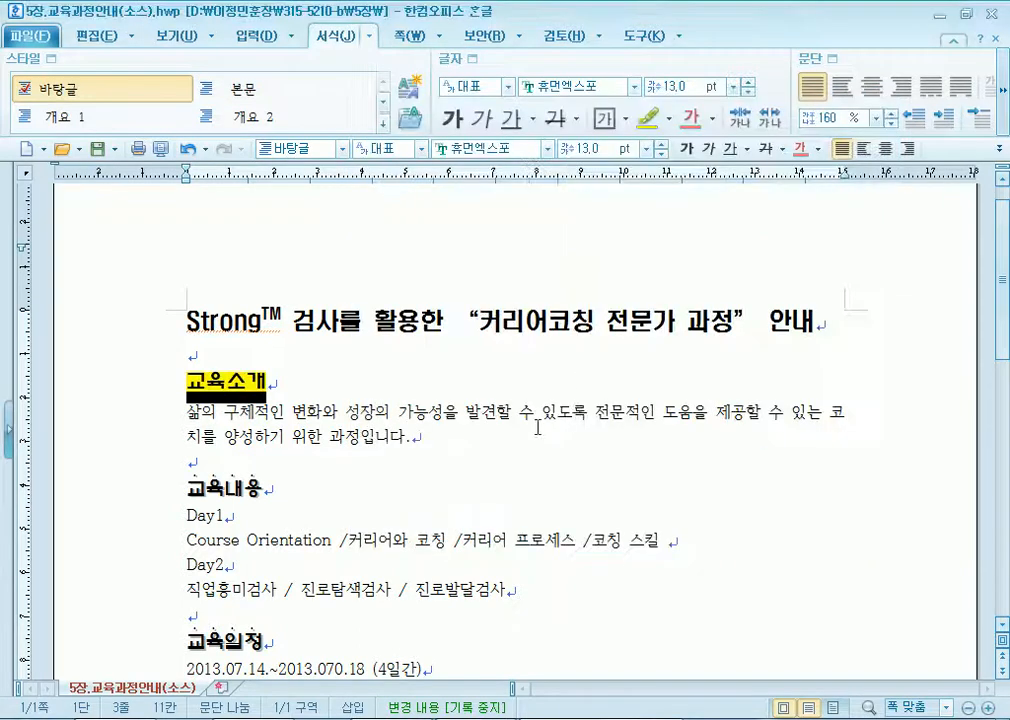
left_click(484, 461)
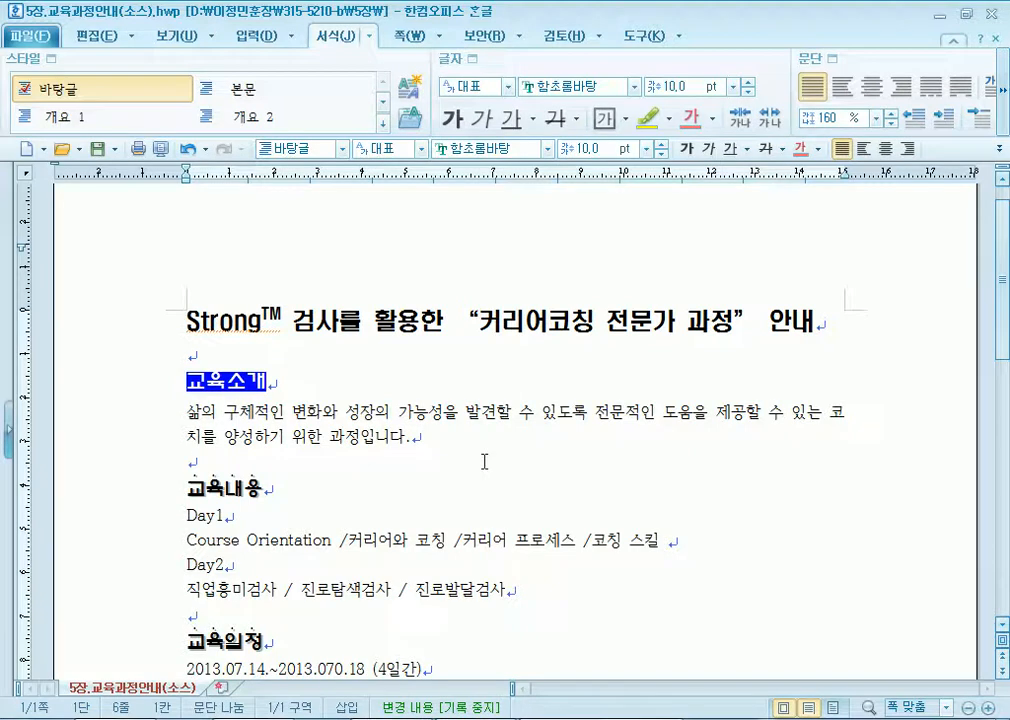
Copy only the character shape (글자 모양) of the heading 교육소개.
left_click(243, 376)
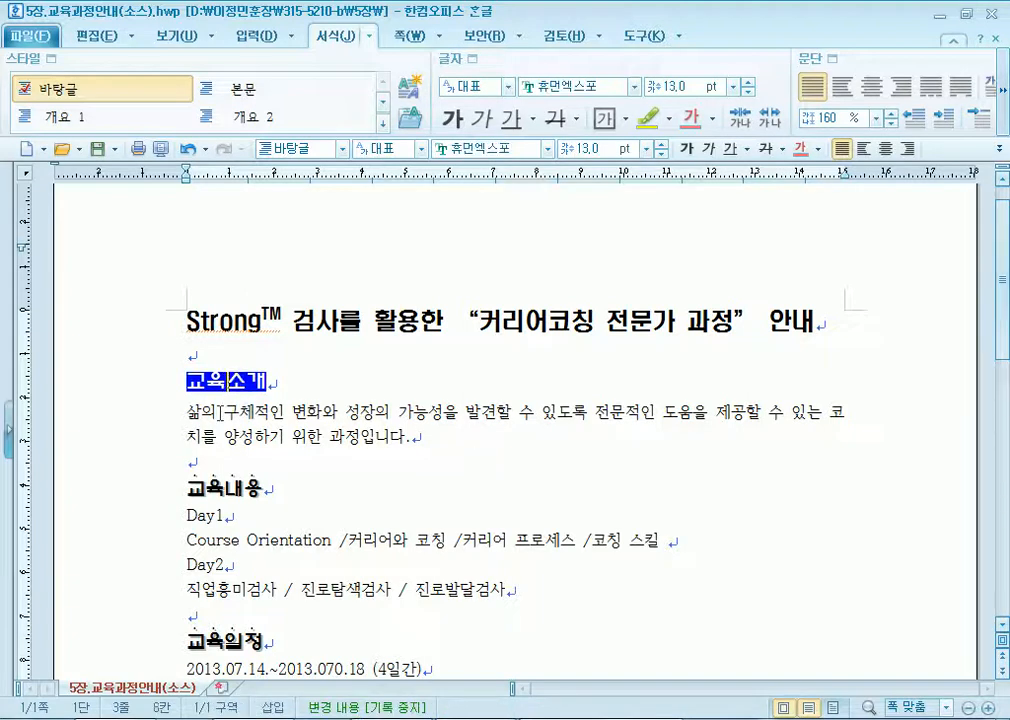
left_click(173, 499)
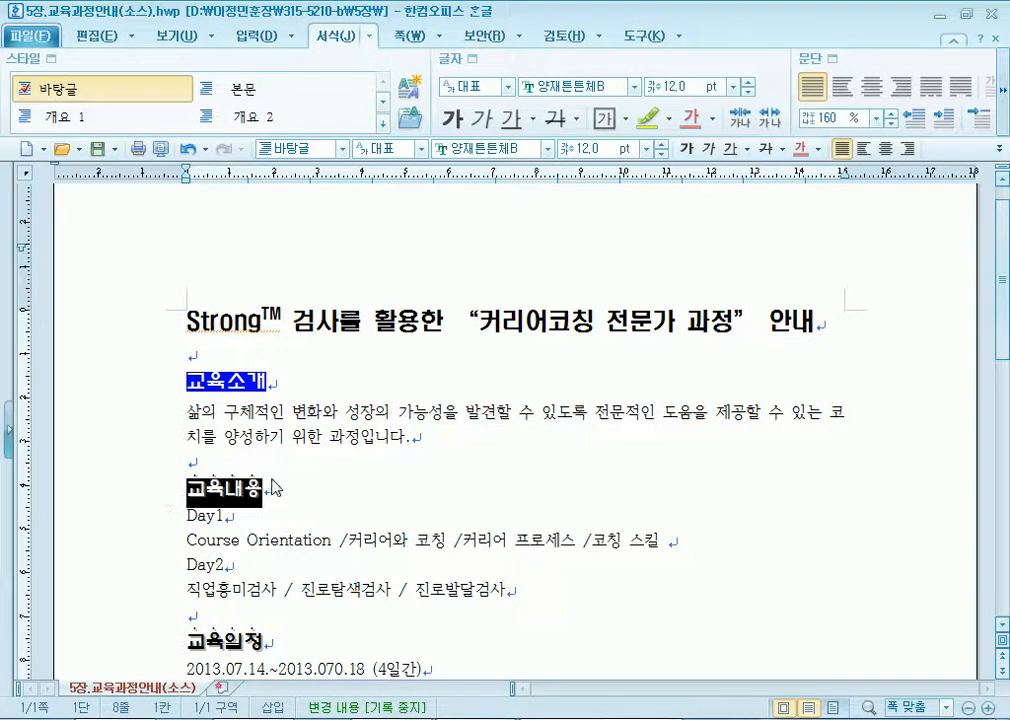
left_click(230, 382)
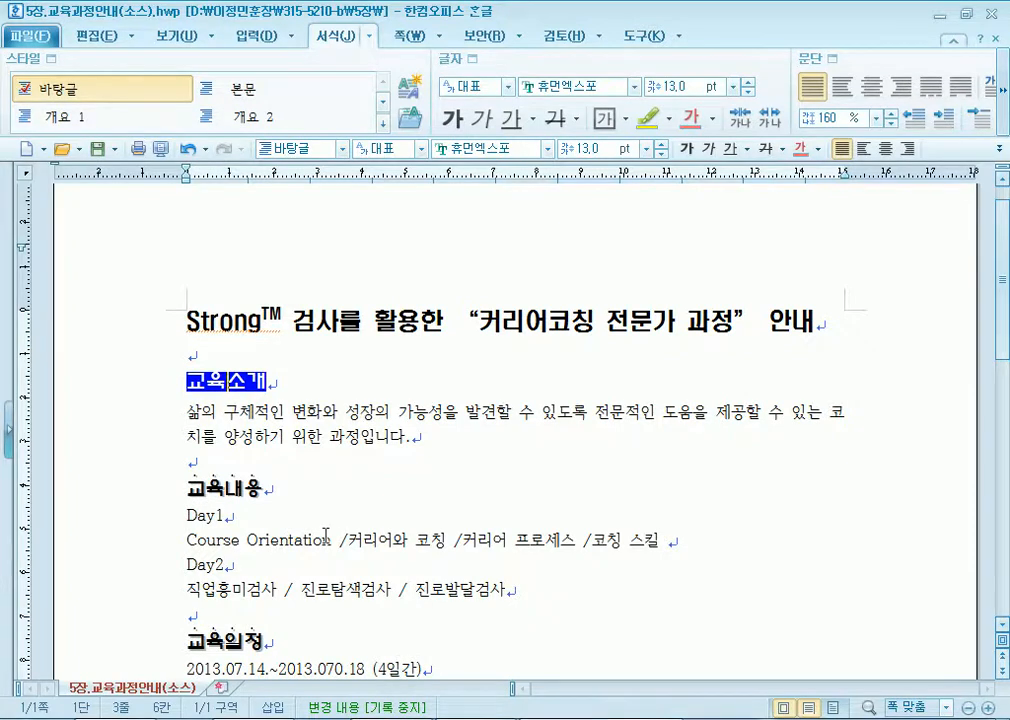
key("alt+c")
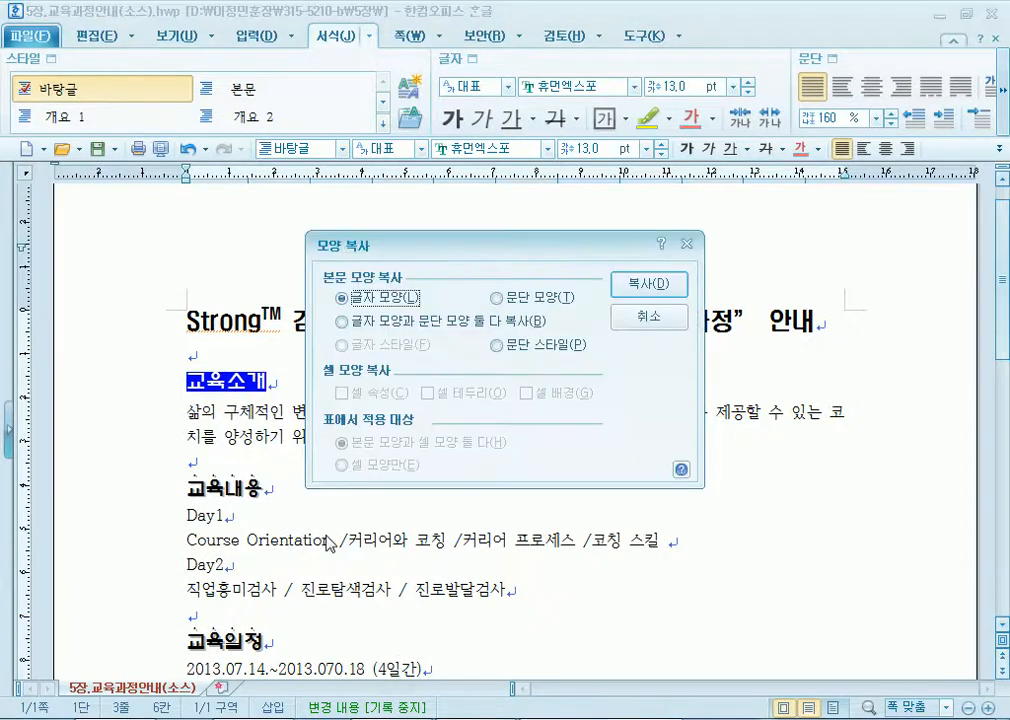
left_click(655, 284)
Apply the copied character shape to the headings 교육내용, 교육일정 and 교육장소.
scroll(428, 394, "down", 3)
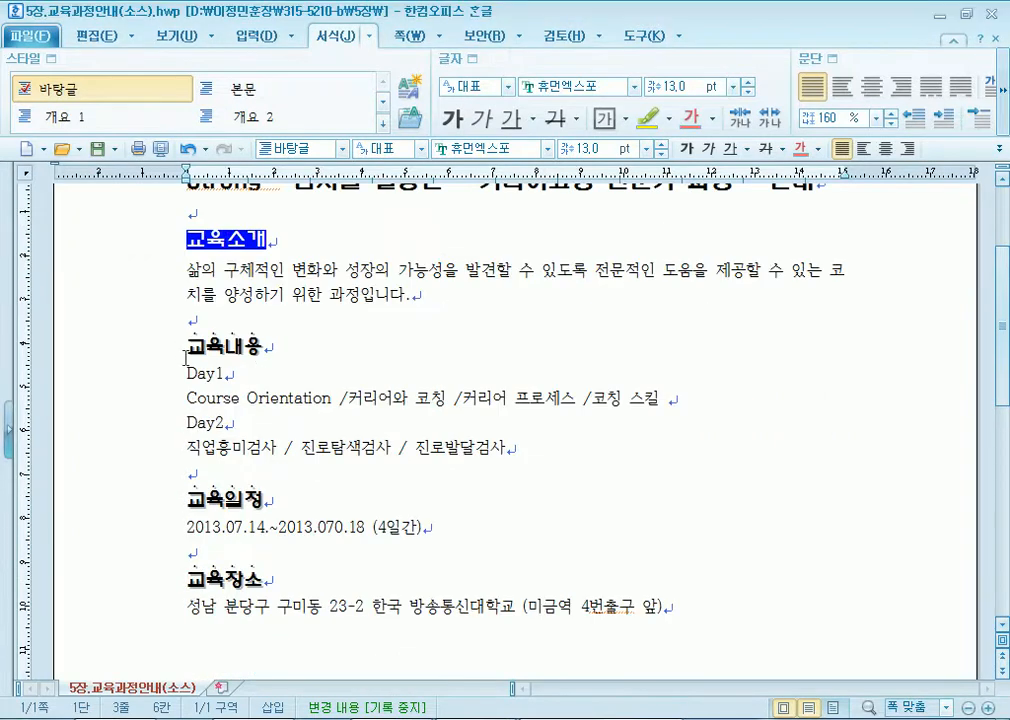
left_click_drag(186, 346, 286, 346)
key("alt+c")
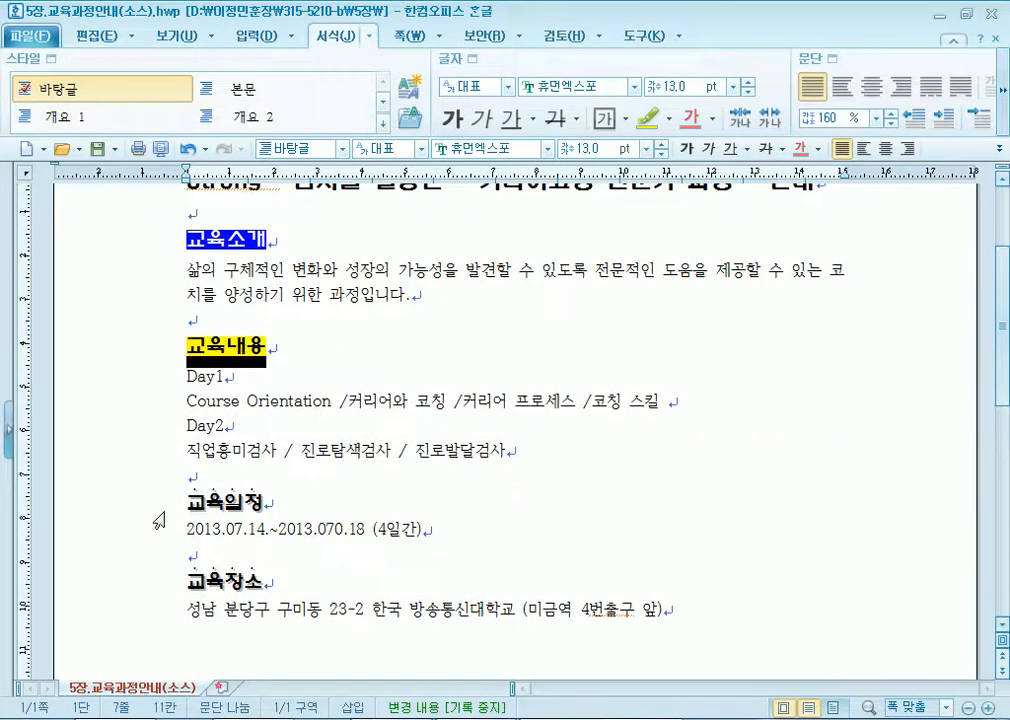
double_click(215, 500)
key("alt+c")
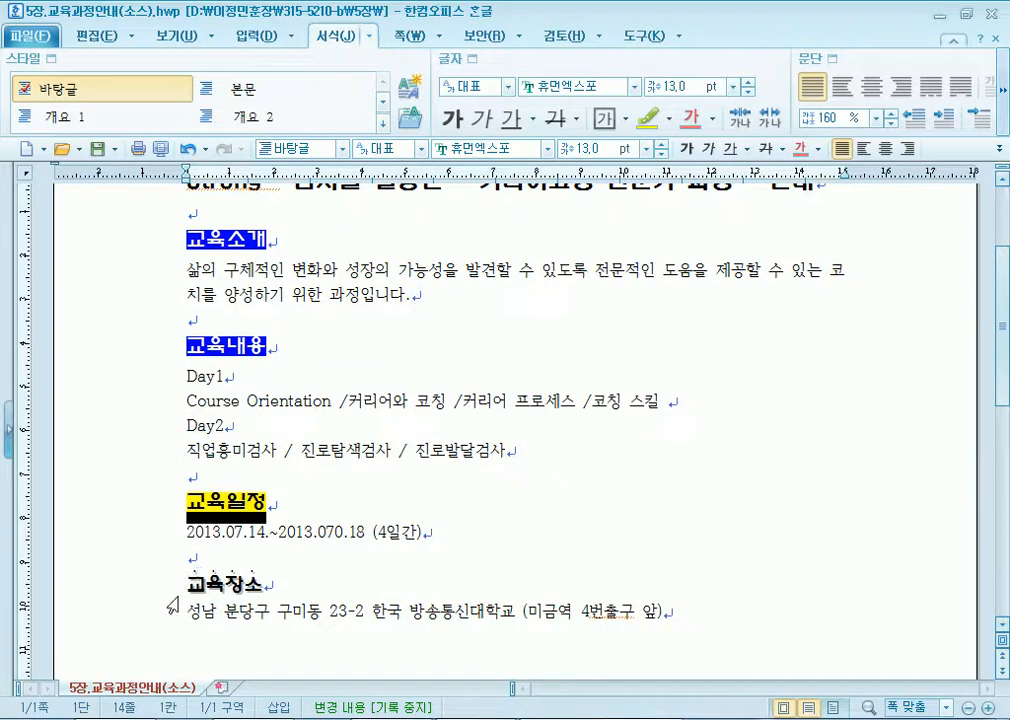
double_click(222, 582)
key("alt+c")
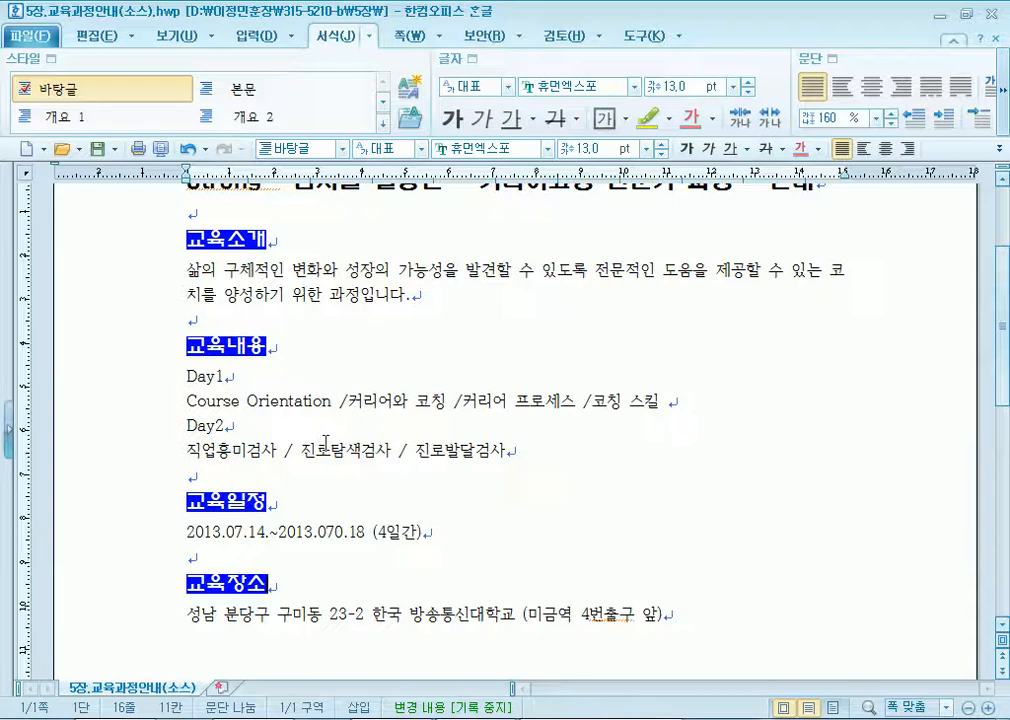
Copy the character shape of 교육소개 onto the words 전문적인 도움 in the introduction paragraph using 모양 복사.
left_click(266, 37)
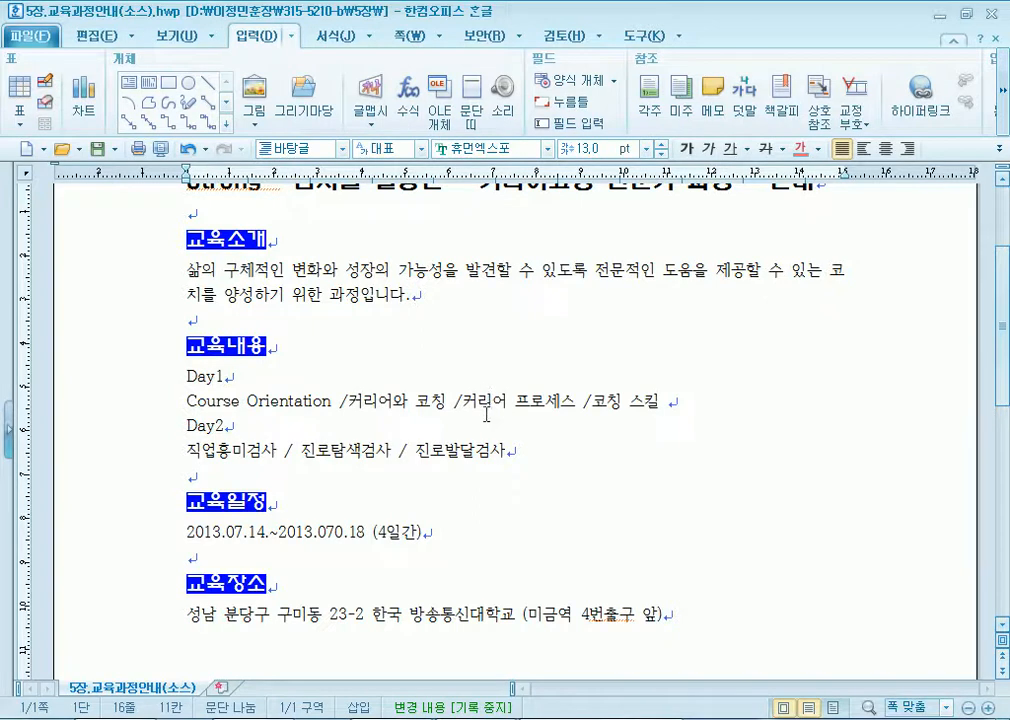
left_click(94, 36)
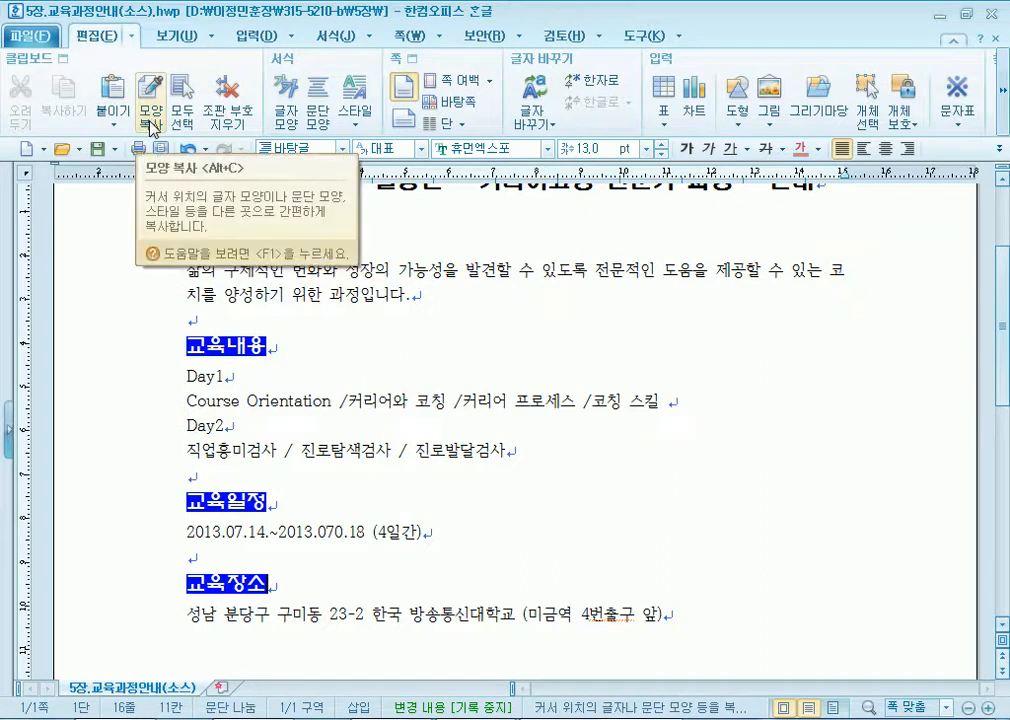
left_click(363, 365)
left_click(232, 240)
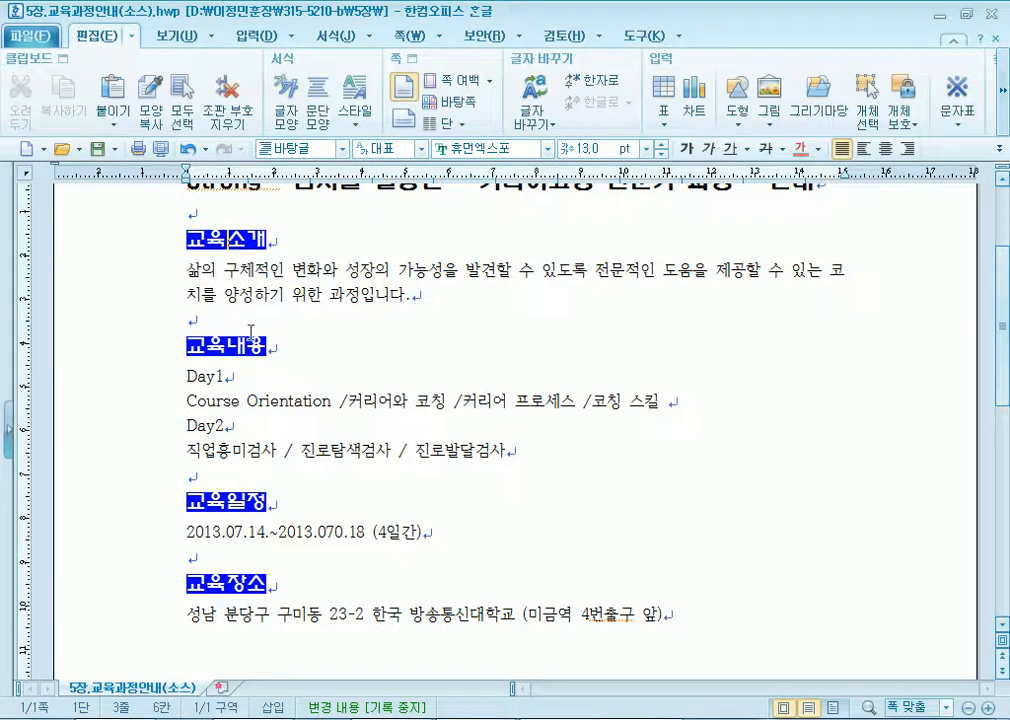
left_click(152, 118)
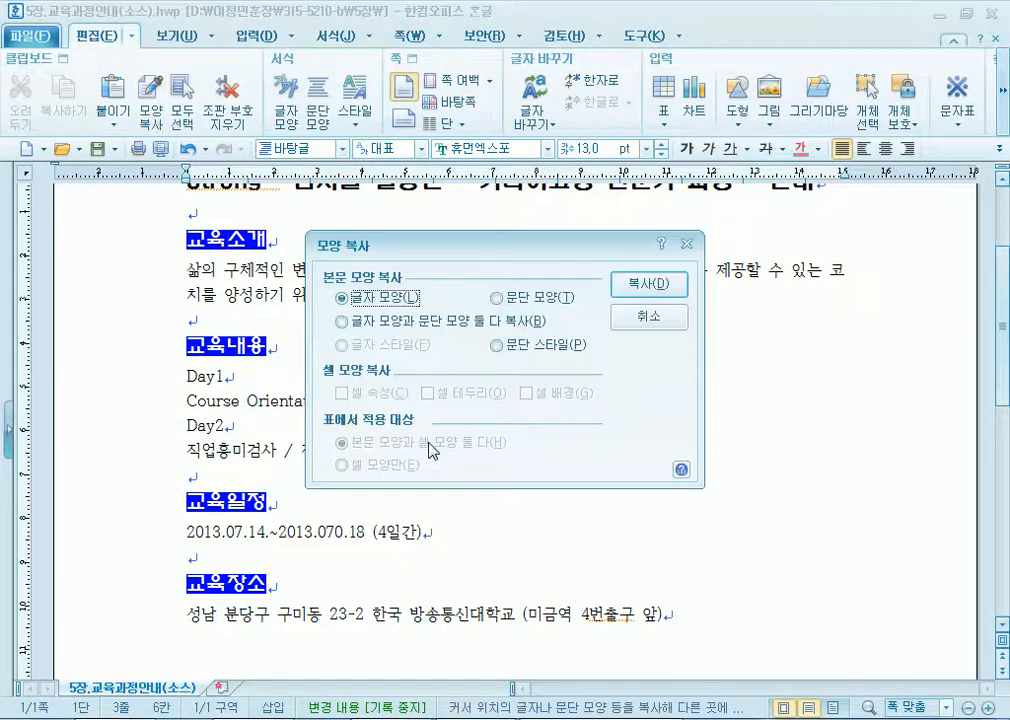
left_click(622, 285)
left_click_drag(596, 270, 692, 270)
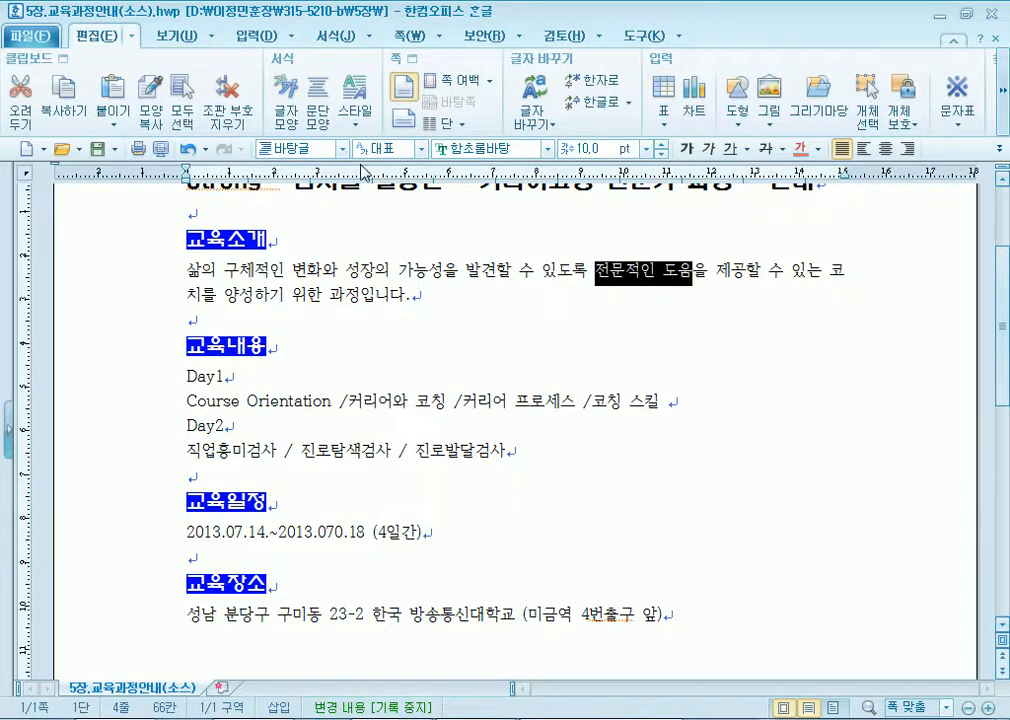
left_click(155, 122)
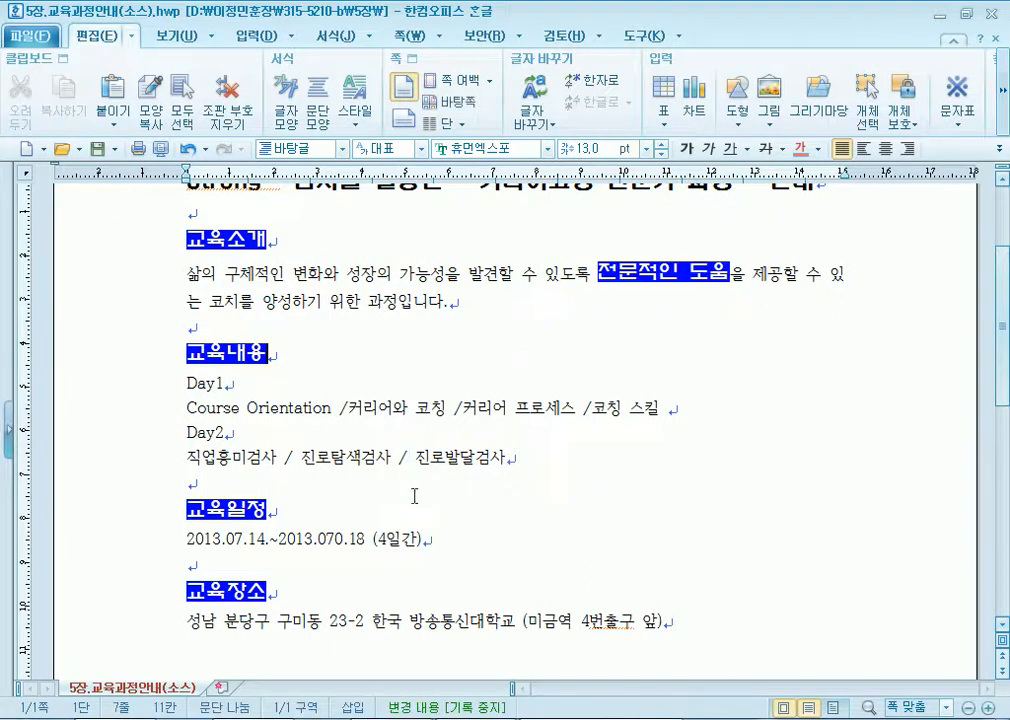
Remove the space inside 한국 방송통신대학교 in the 교육장소 line and apply the copied character shape to that name.
scroll(381, 540, "down", 3)
left_click(373, 408)
key("Delete")
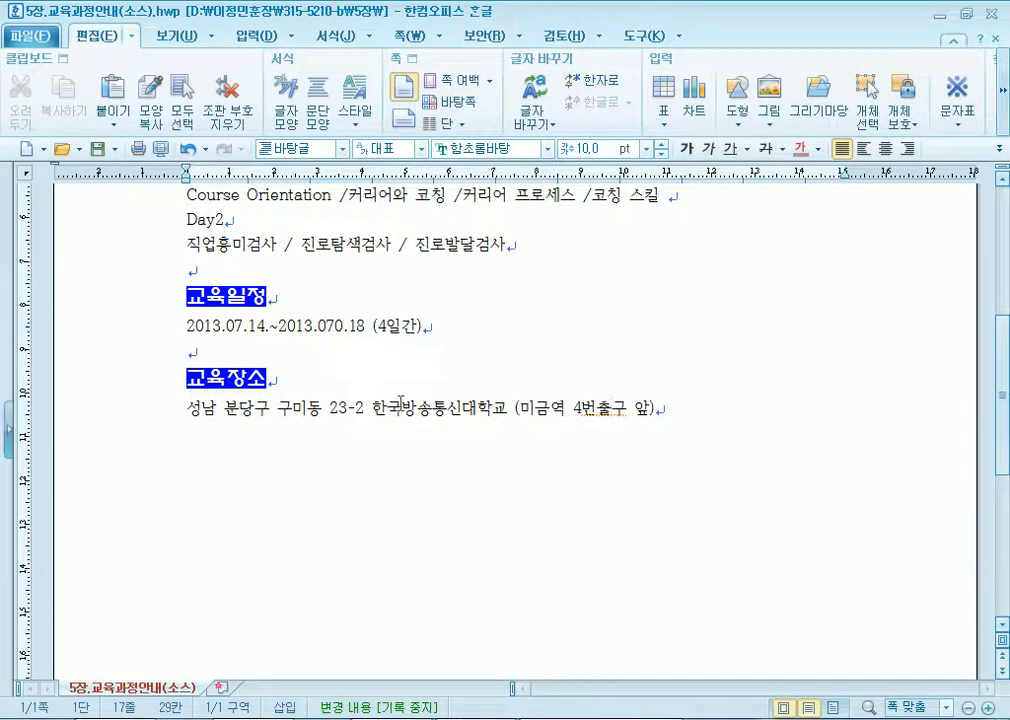
left_click_drag(372, 408, 507, 410)
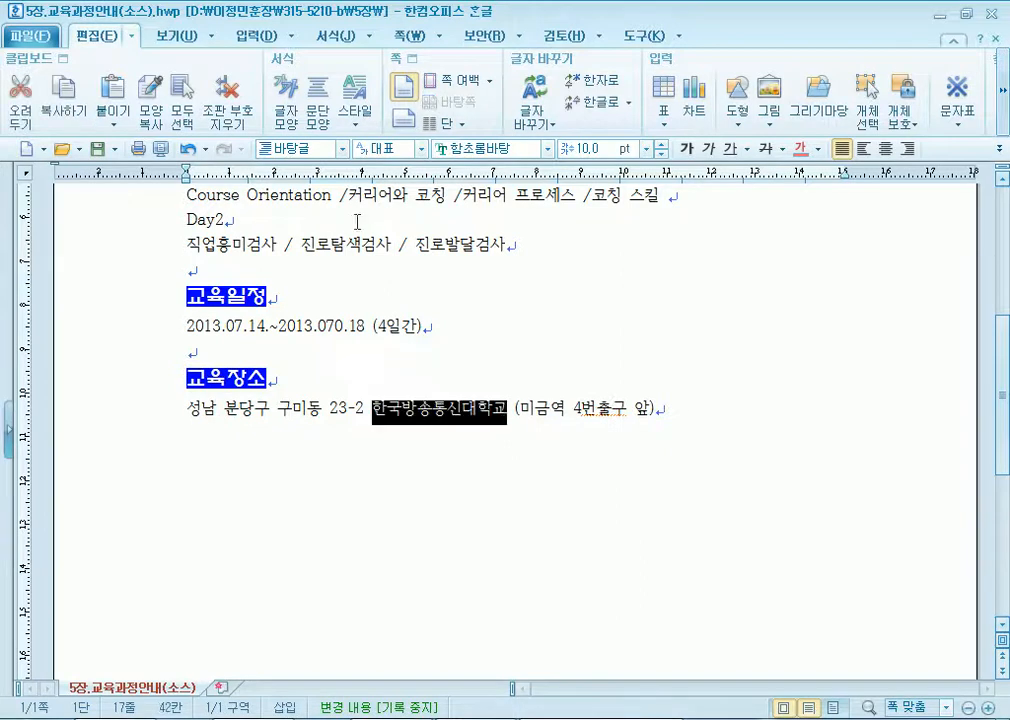
left_click(153, 121)
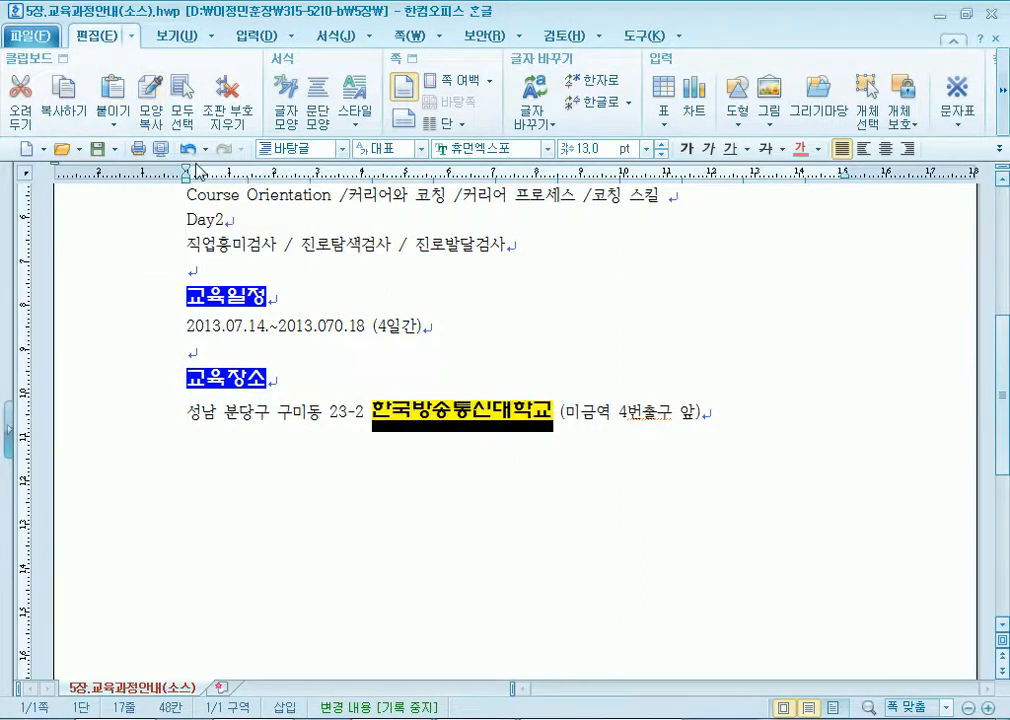
left_click(365, 362)
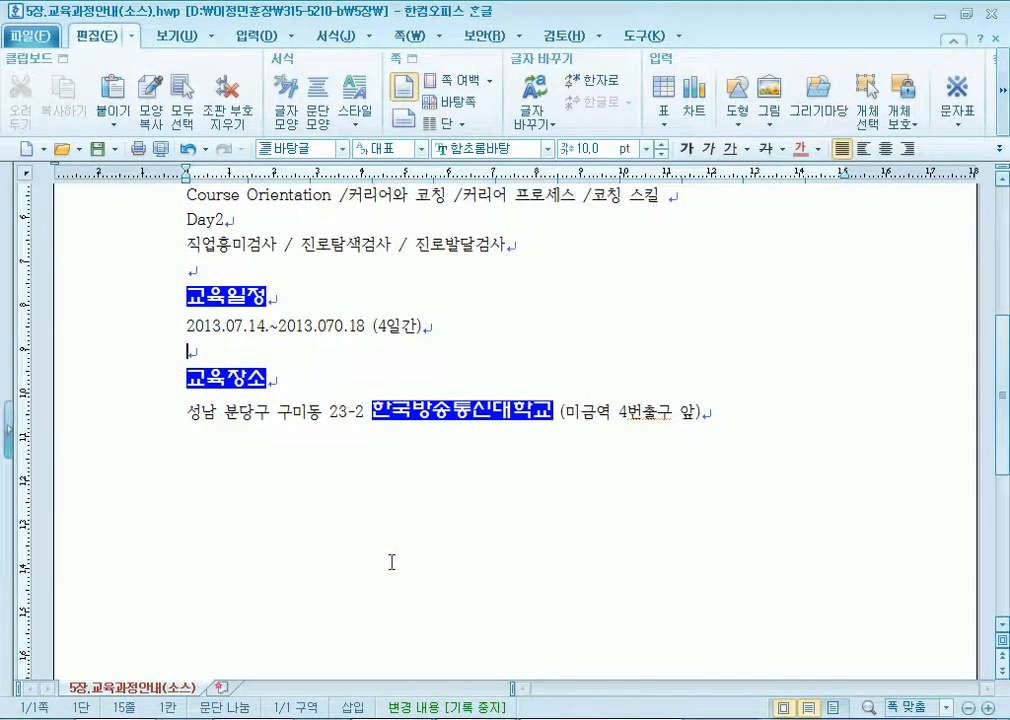
left_click_drag(216, 219, 378, 264)
right_click(378, 264)
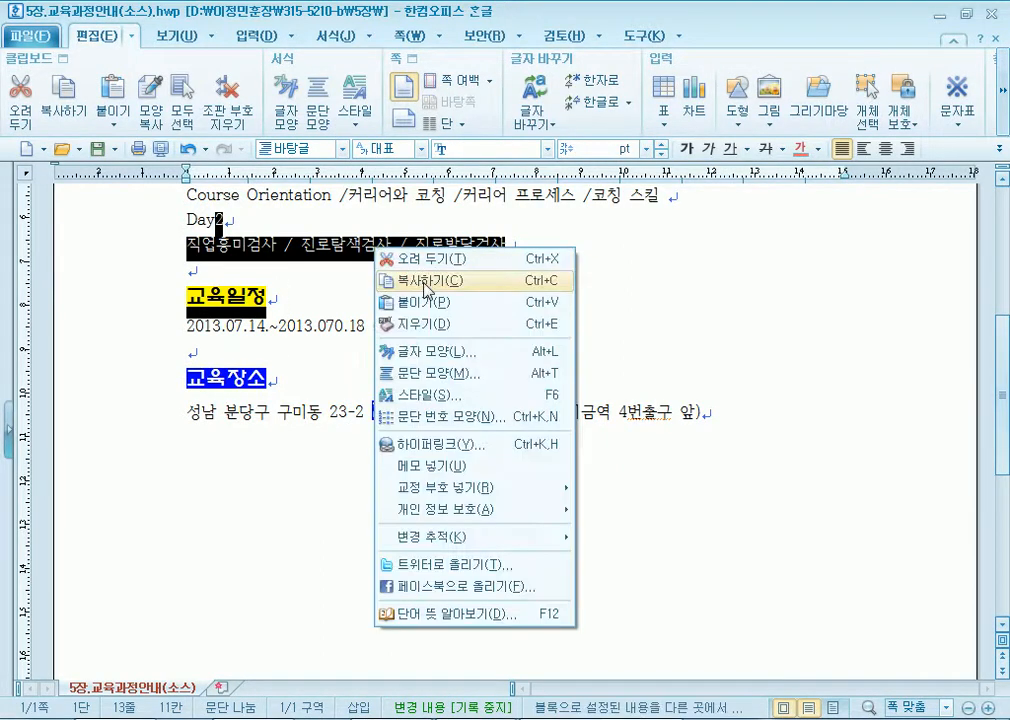
left_click(294, 269)
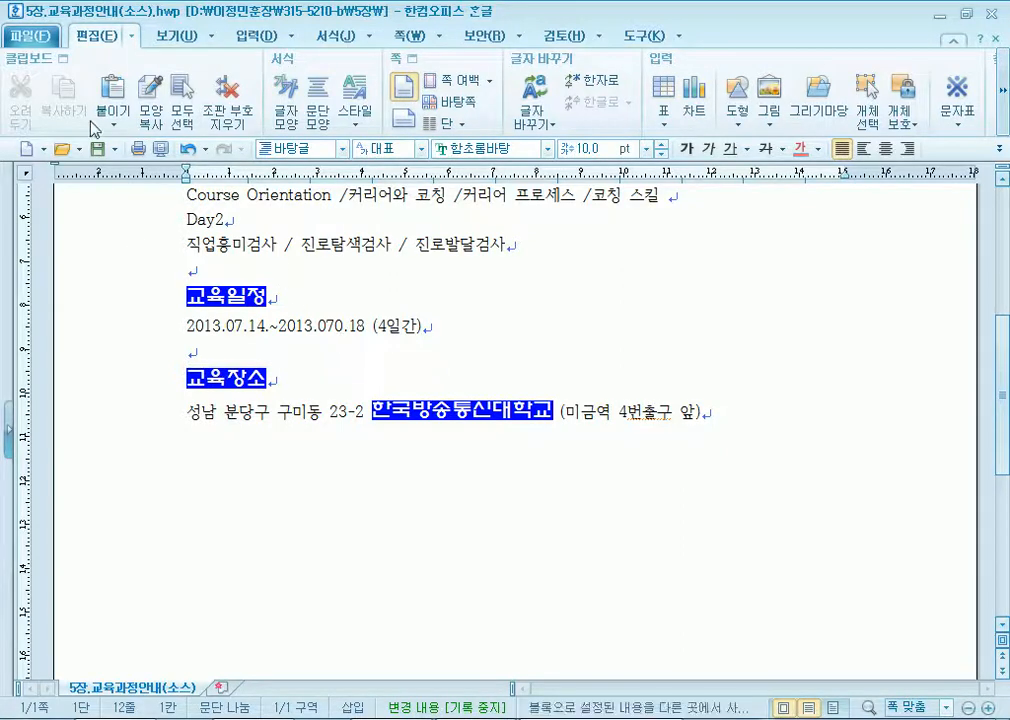
Open the practice document 5장.혼자풀어보기2번(소스) from the 5장 folder.
left_click(40, 42)
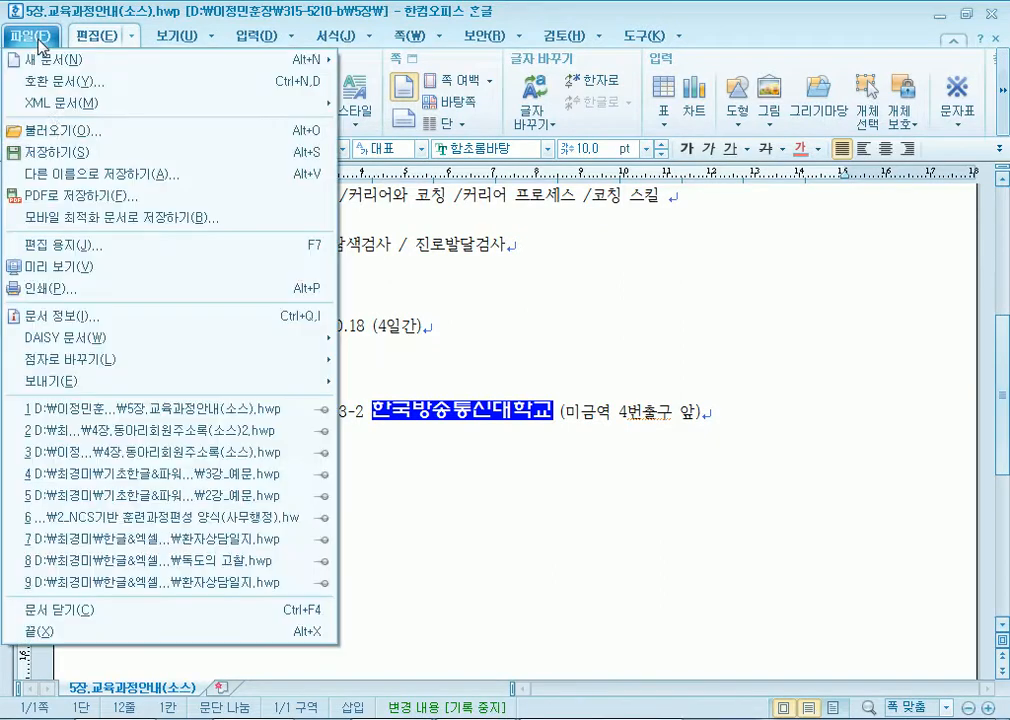
left_click(57, 131)
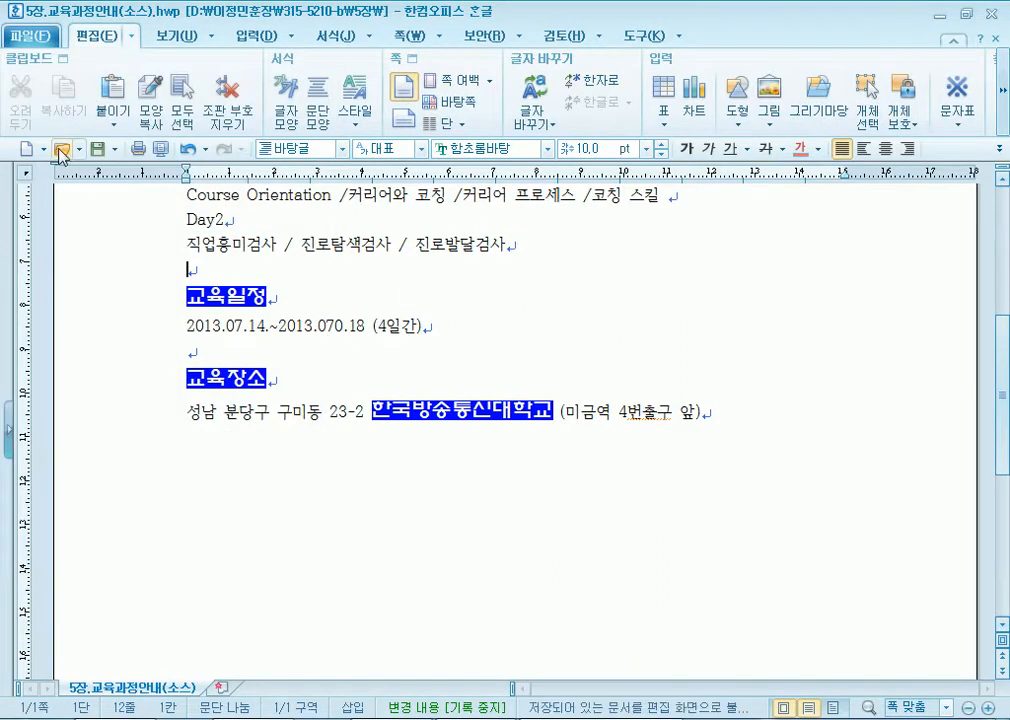
left_click(60, 150)
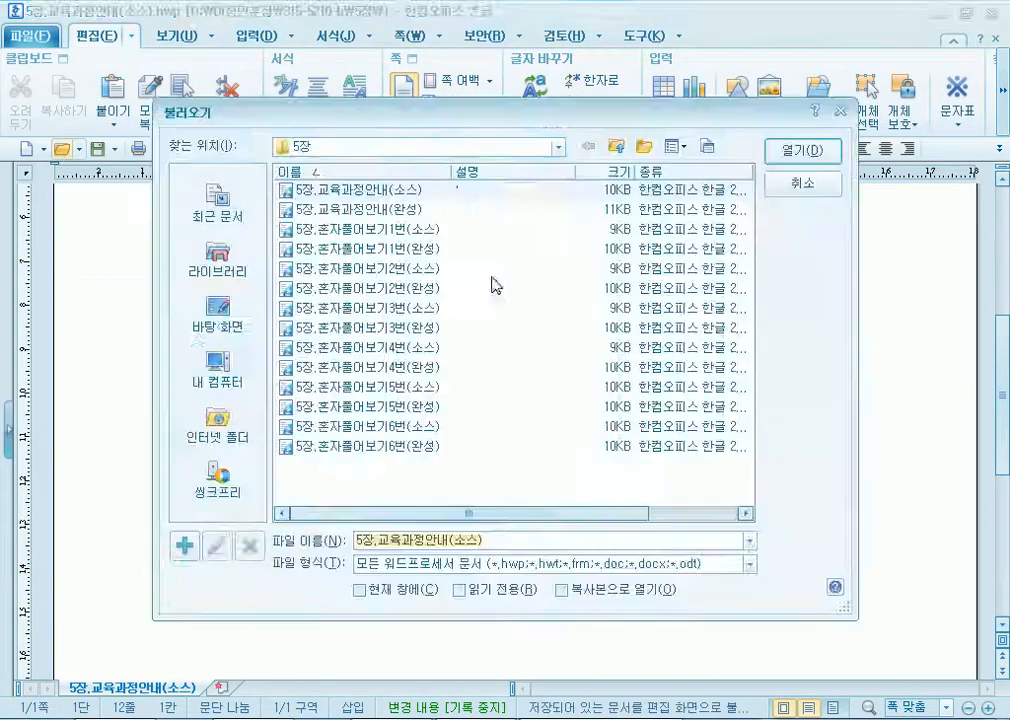
left_click_drag(452, 171, 477, 171)
left_click(389, 268)
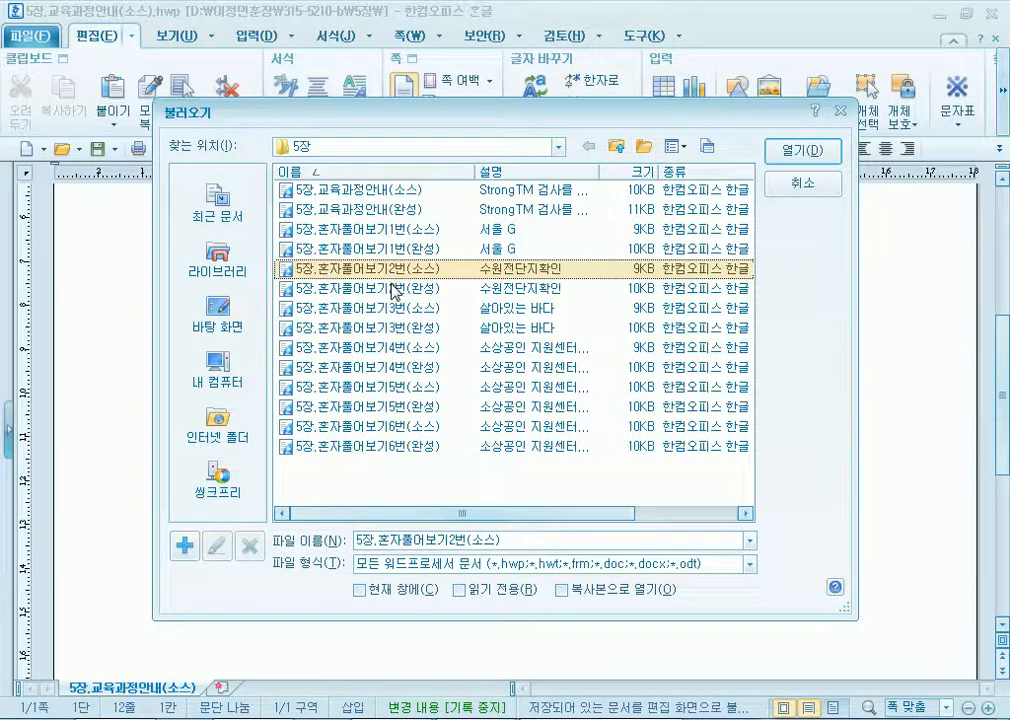
left_click(806, 158)
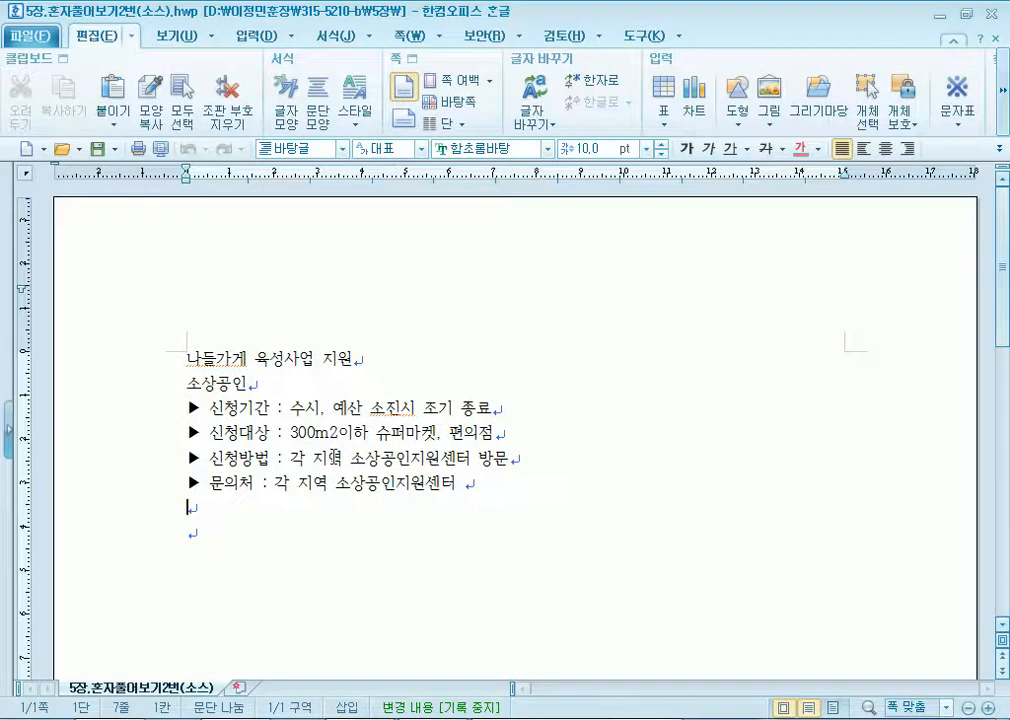
Turn off the 쪽 윤곽 page layout view for the opened document.
key("alt+j")
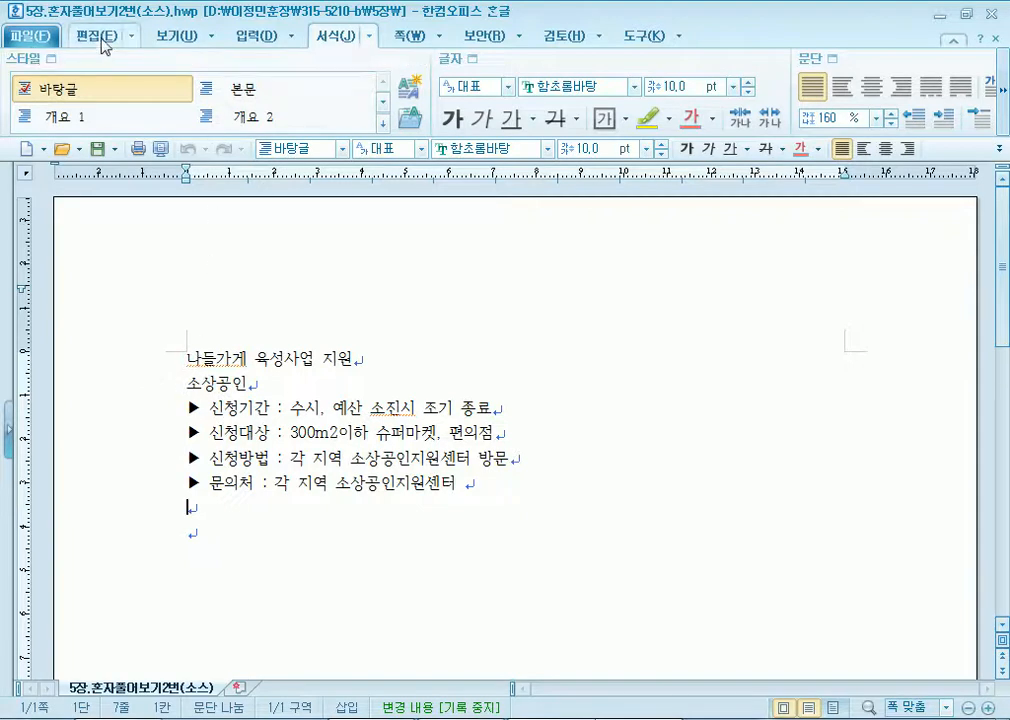
left_click(177, 42)
left_click(20, 100)
Set the title 나들가게 육성사업 지원 in the 궁서 font at 20 pt.
left_click_drag(57, 218, 302, 213)
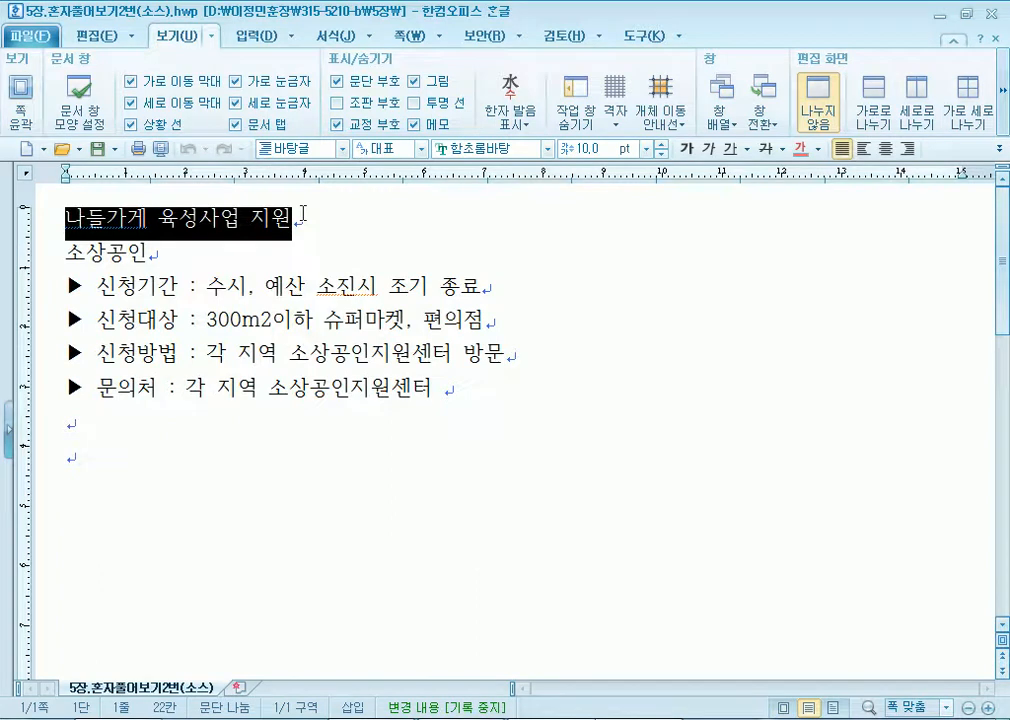
left_click(547, 150)
scroll(512, 295, "up", 10)
scroll(512, 290, "up", 4)
left_click(450, 393)
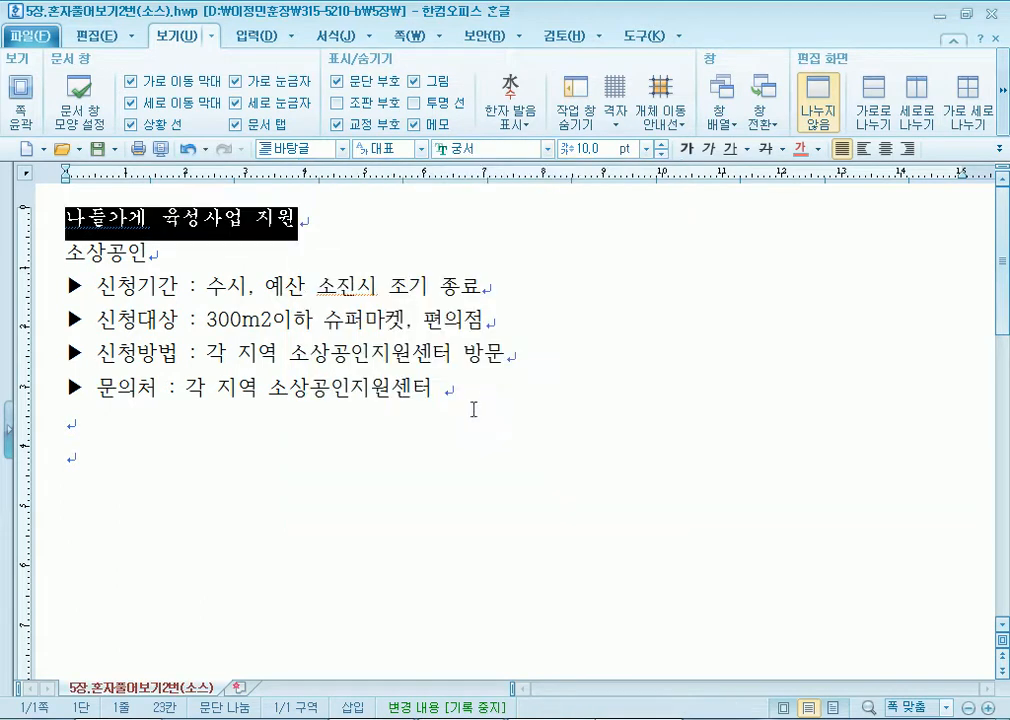
left_click(646, 149)
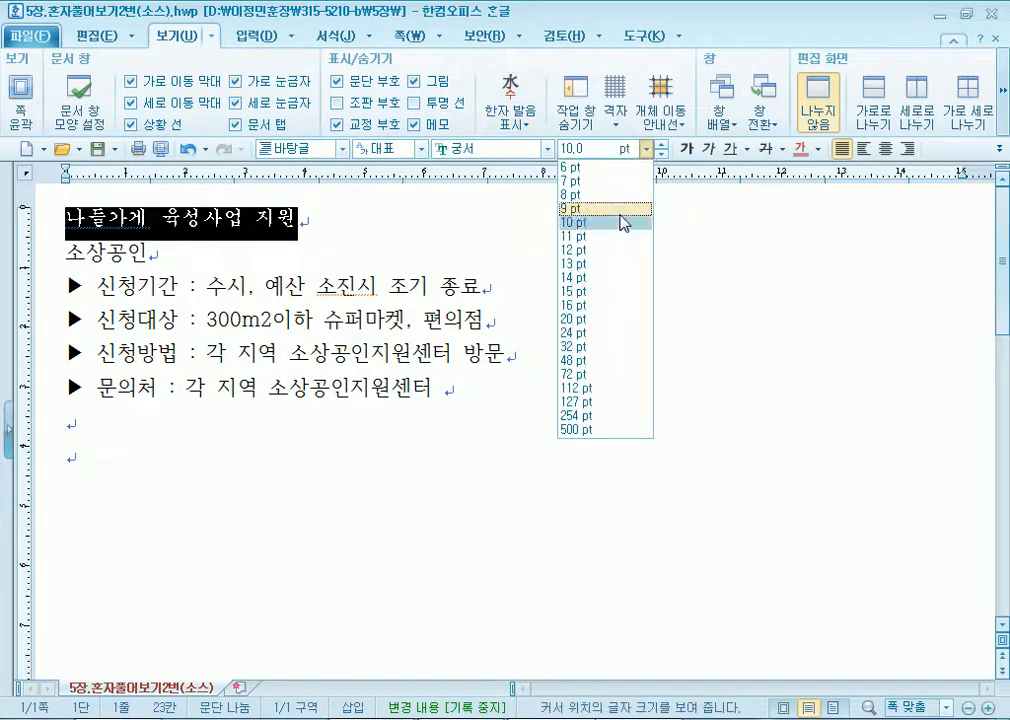
left_click(587, 320)
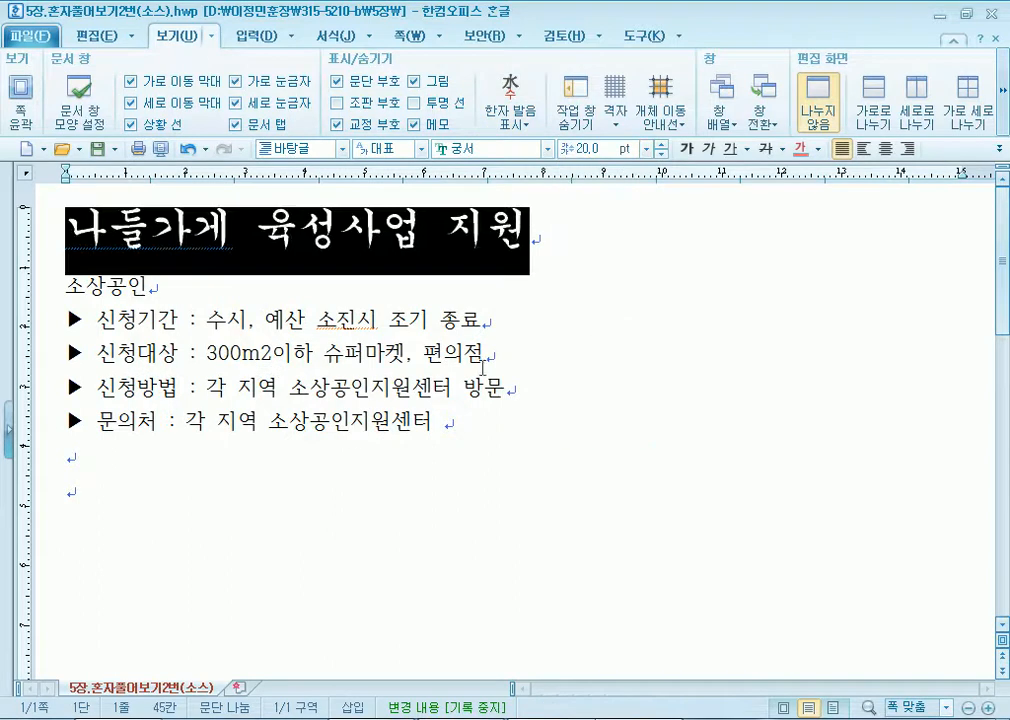
Try a custom size of 21 pt on the title, then return it to 20 pt and make it bold.
left_click(647, 150)
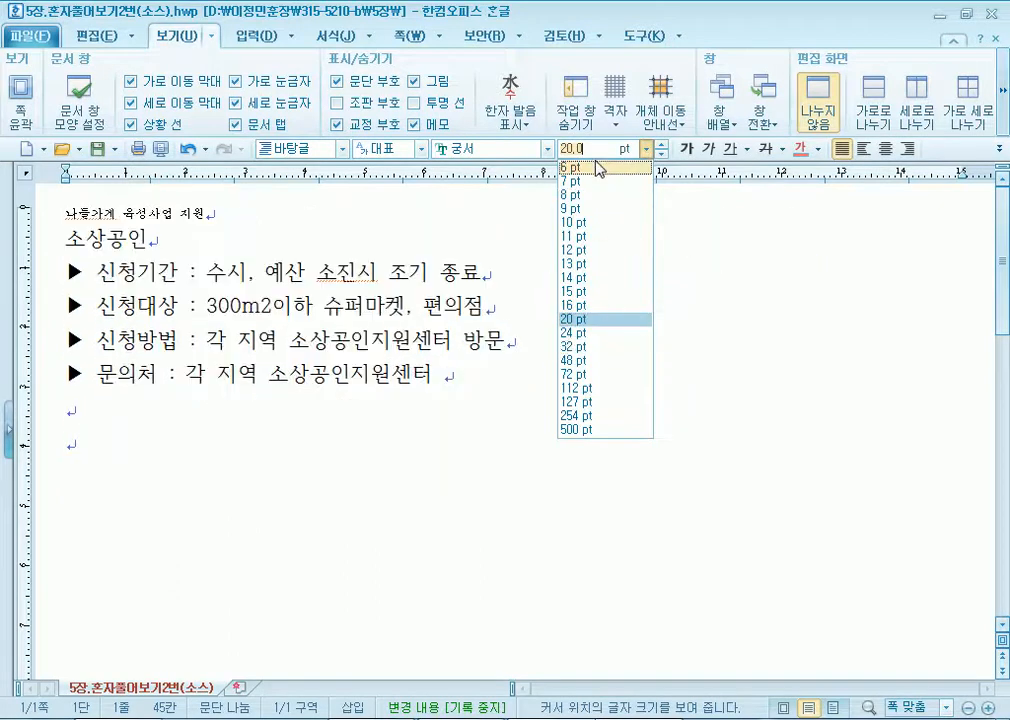
type("21")
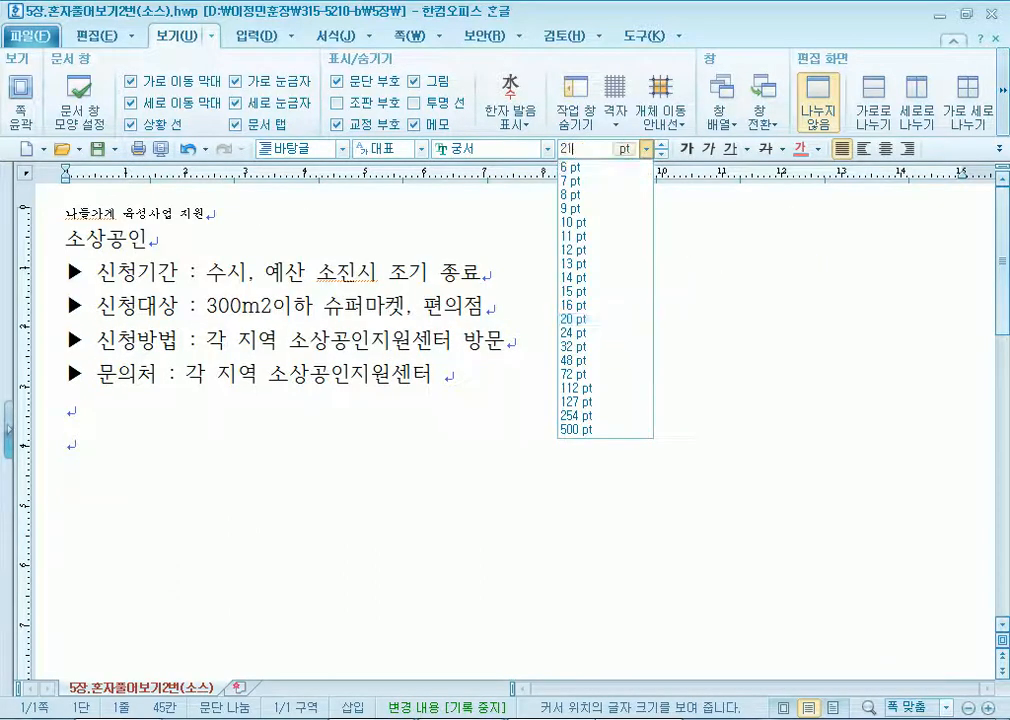
key("Return")
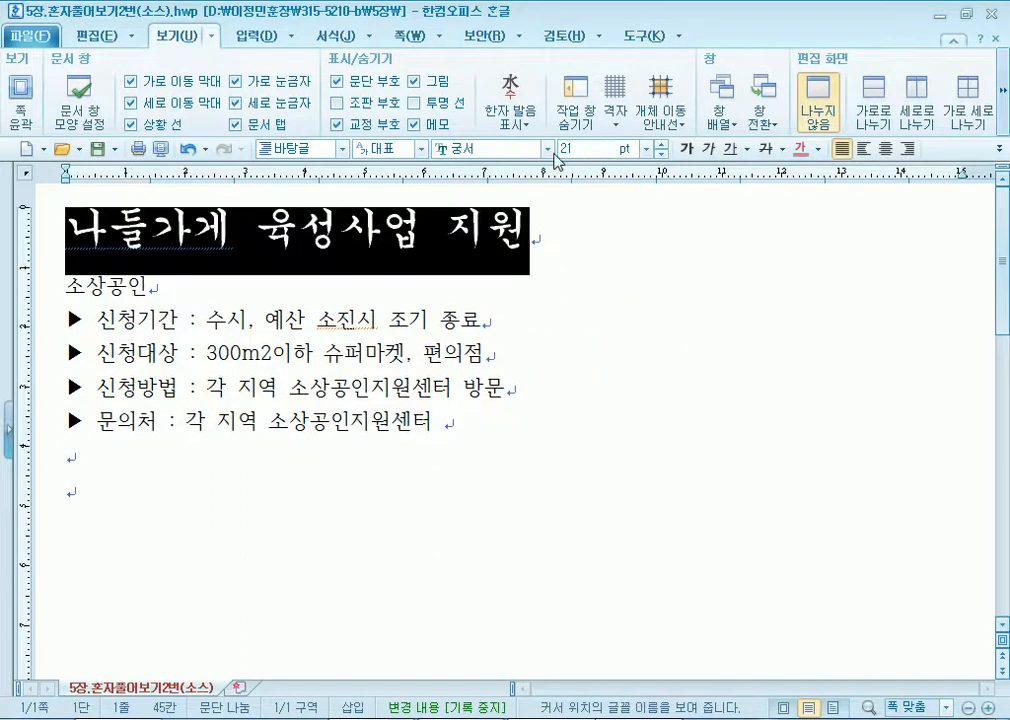
left_click(706, 151)
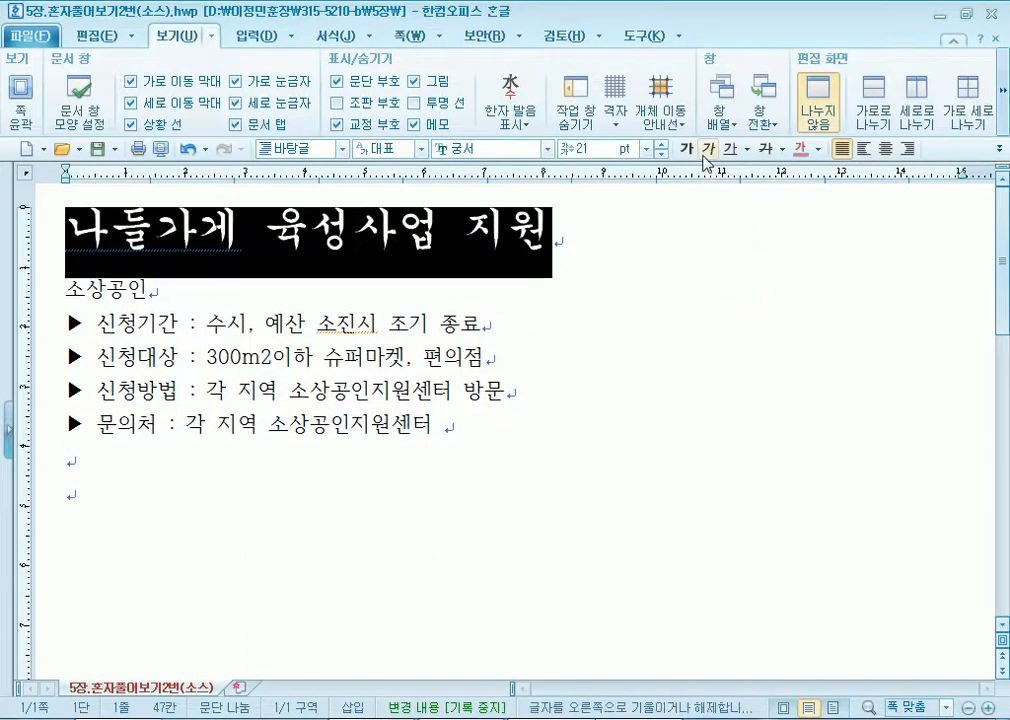
left_click(661, 155)
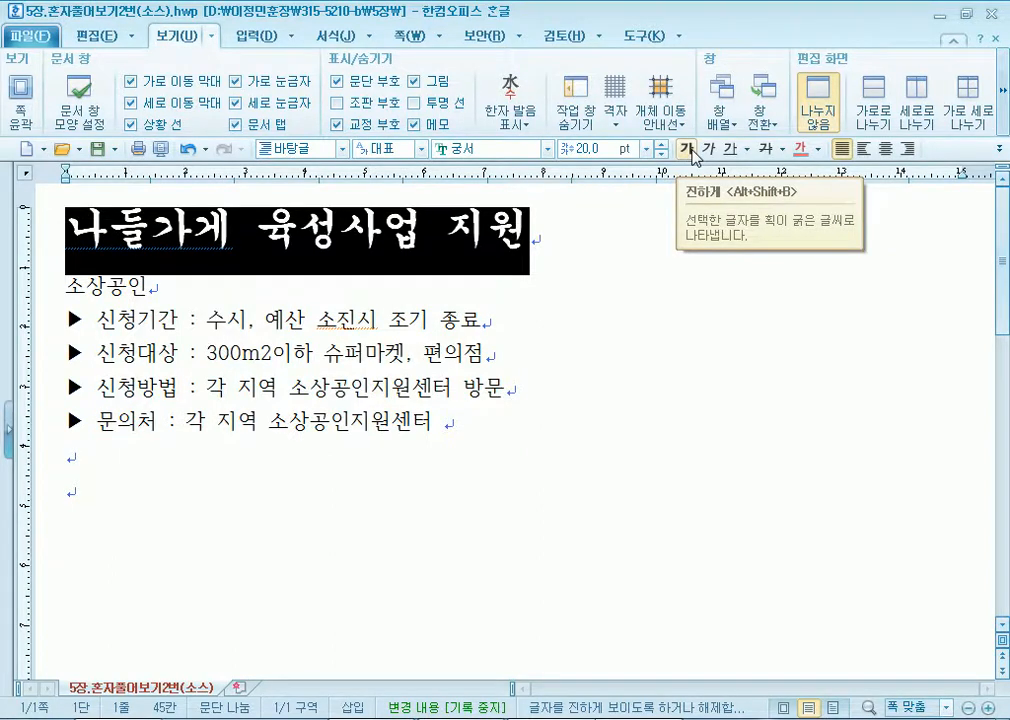
Apply the embossed attribute (양각) and a black text colour to the title through the 글자 모양 settings.
left_click(340, 38)
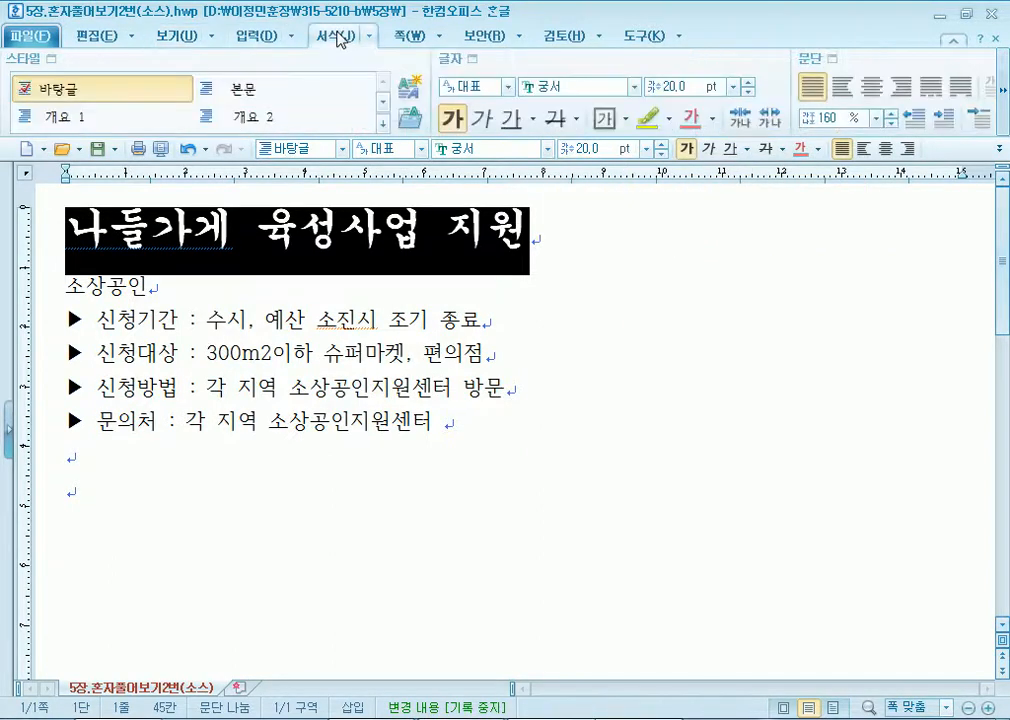
left_click(457, 61)
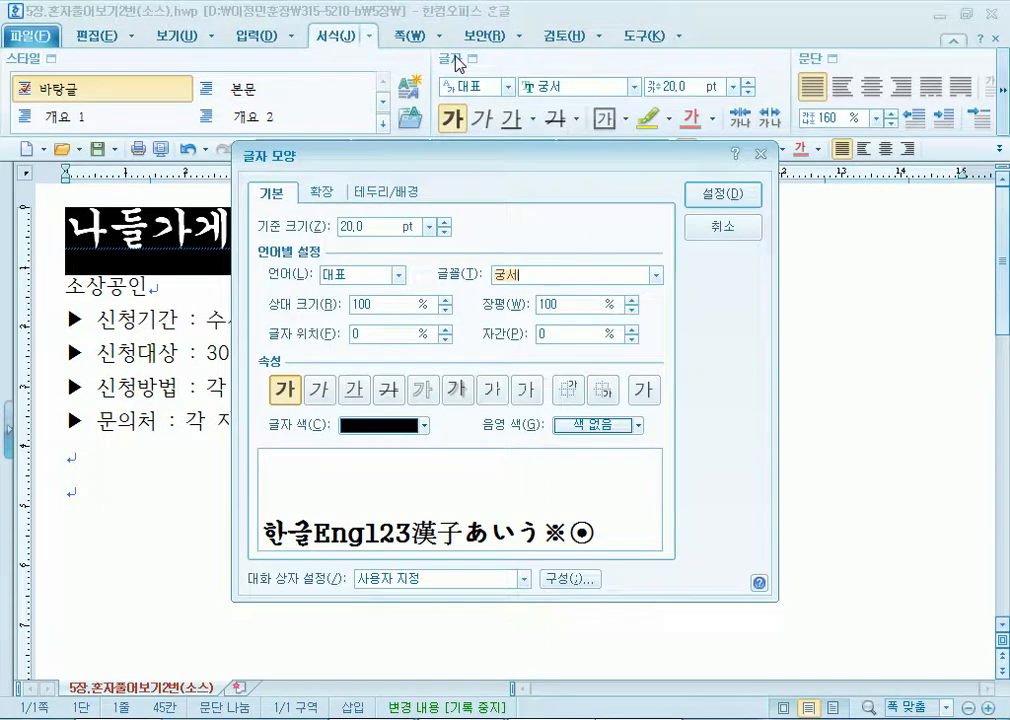
left_click_drag(401, 158, 422, 83)
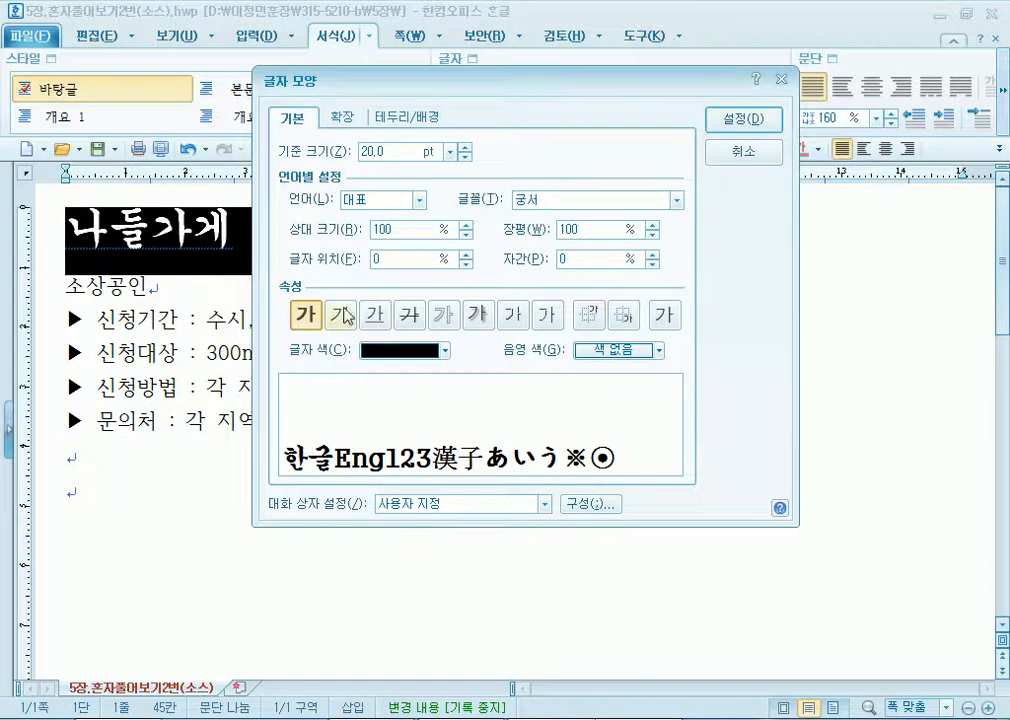
left_click(512, 318)
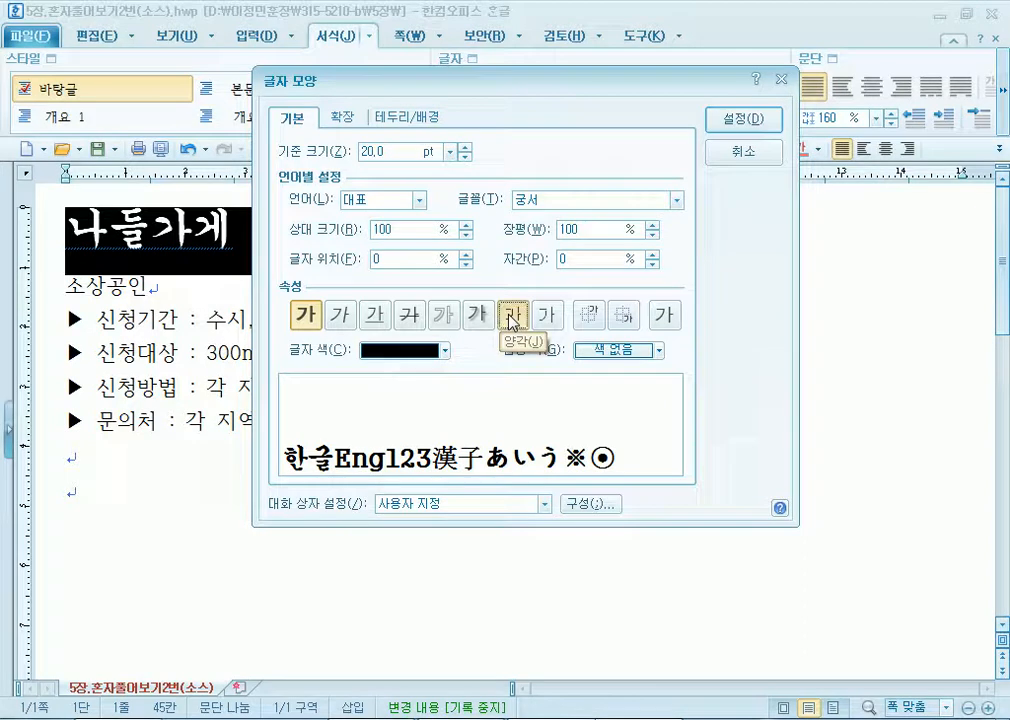
left_click(378, 356)
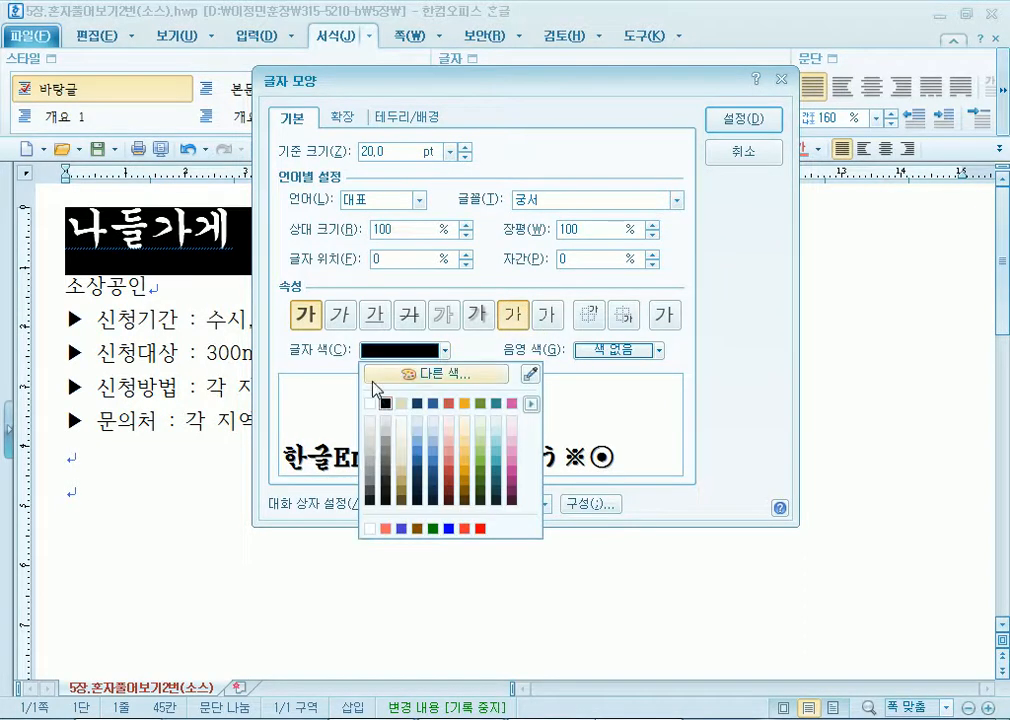
left_click(386, 404)
left_click(743, 131)
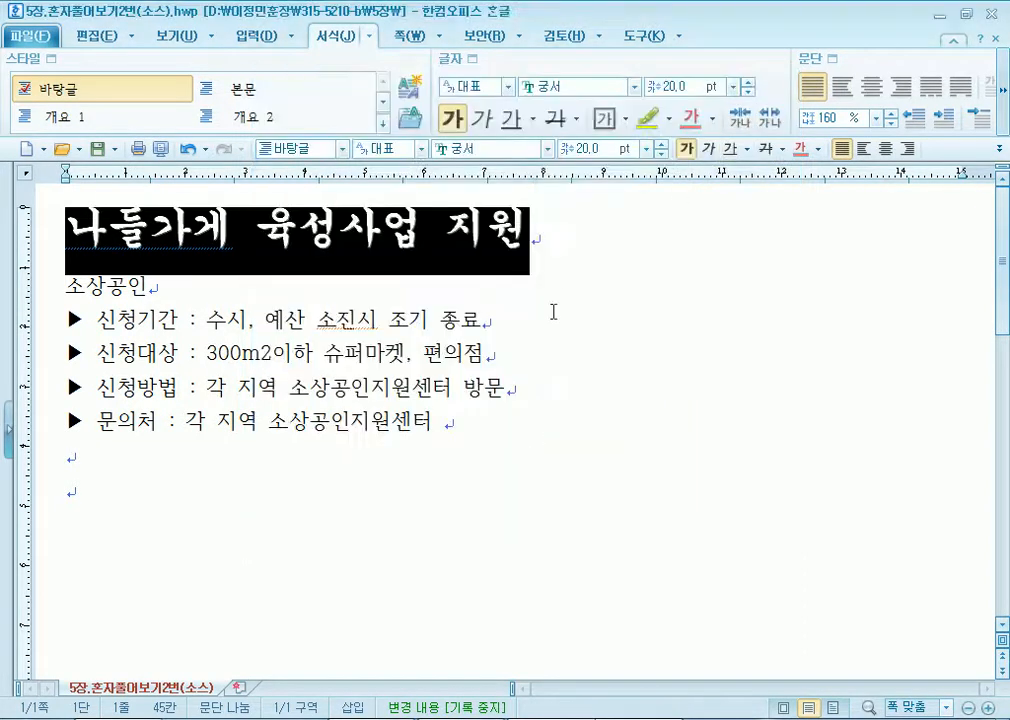
Try the engraved attribute on the title in place of the embossed one.
left_click(547, 324)
left_click_drag(577, 222, 62, 228)
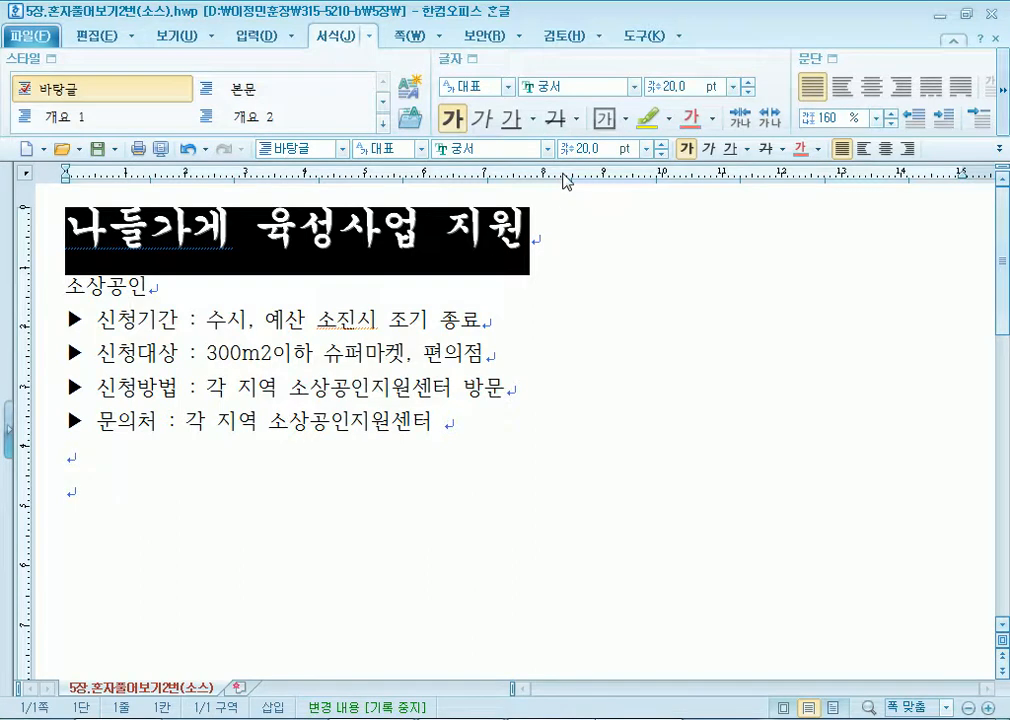
left_click(474, 58)
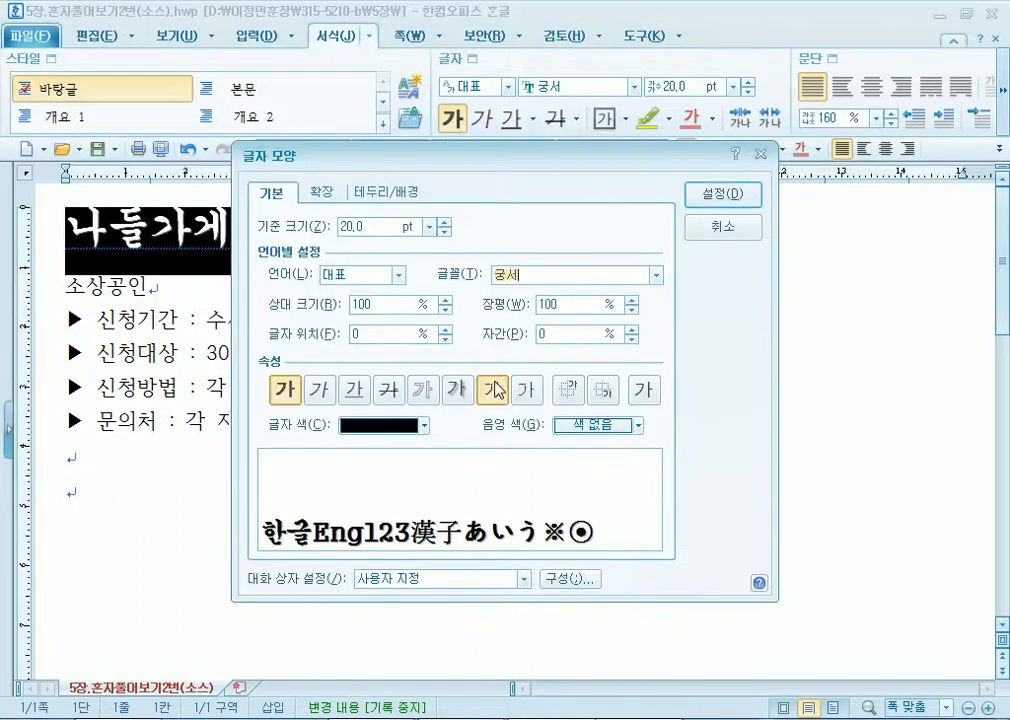
left_click(721, 194)
left_click(564, 389)
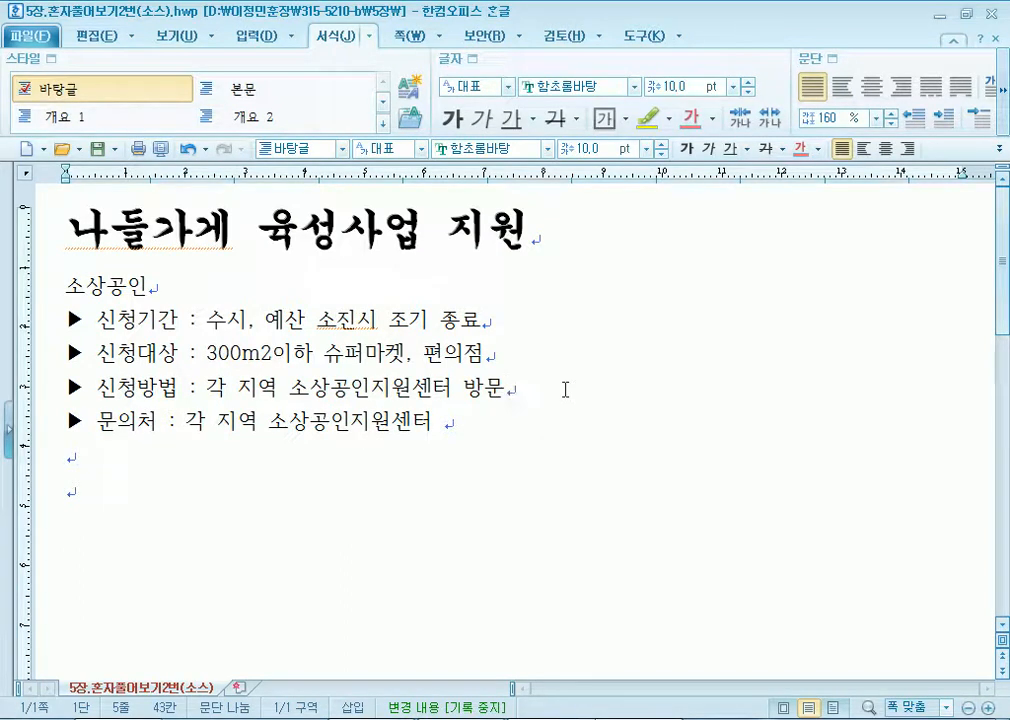
Switch the title's character attribute back from engraved to embossed (양각).
left_click_drag(548, 228, 43, 213)
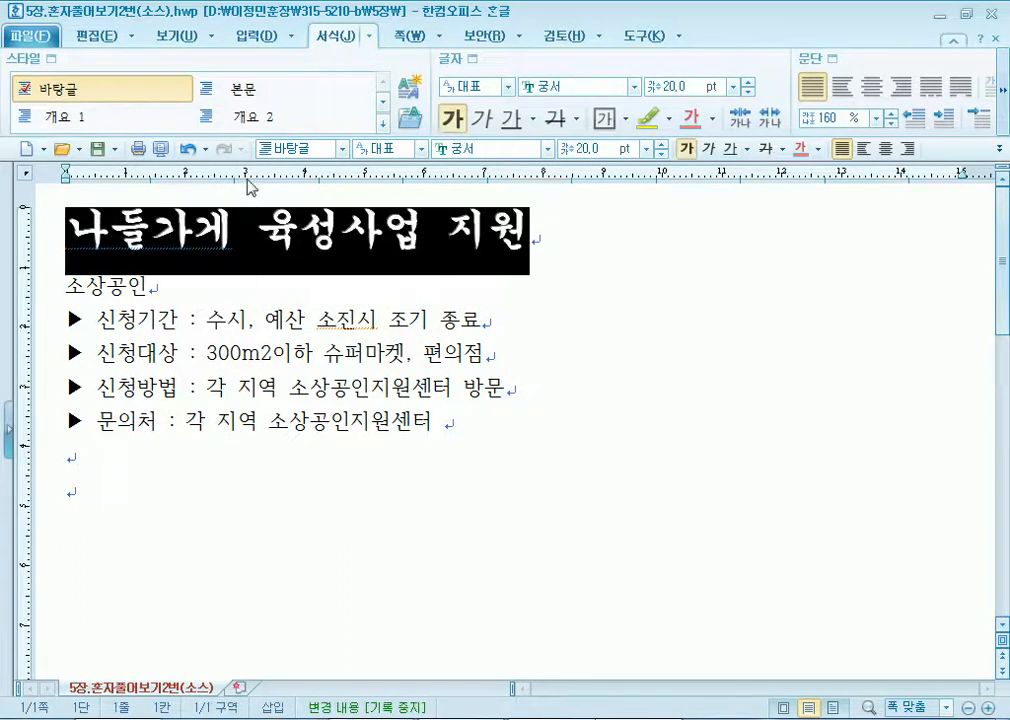
left_click(474, 58)
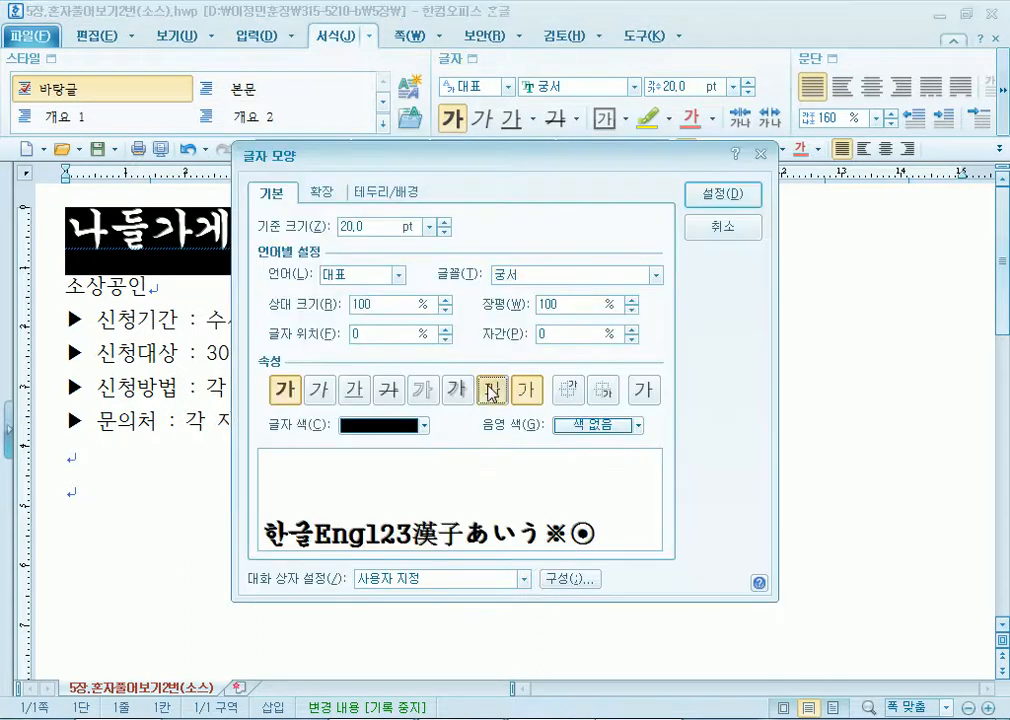
left_click(714, 196)
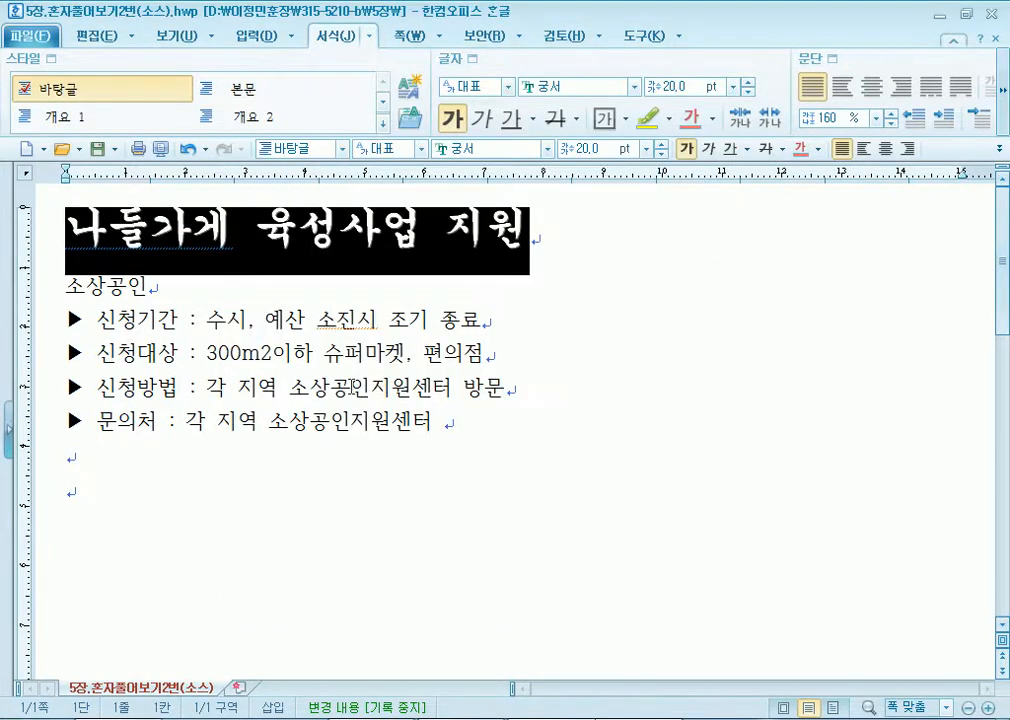
Try the outline attribute on the title in place of embossing, then undo it.
left_click(474, 58)
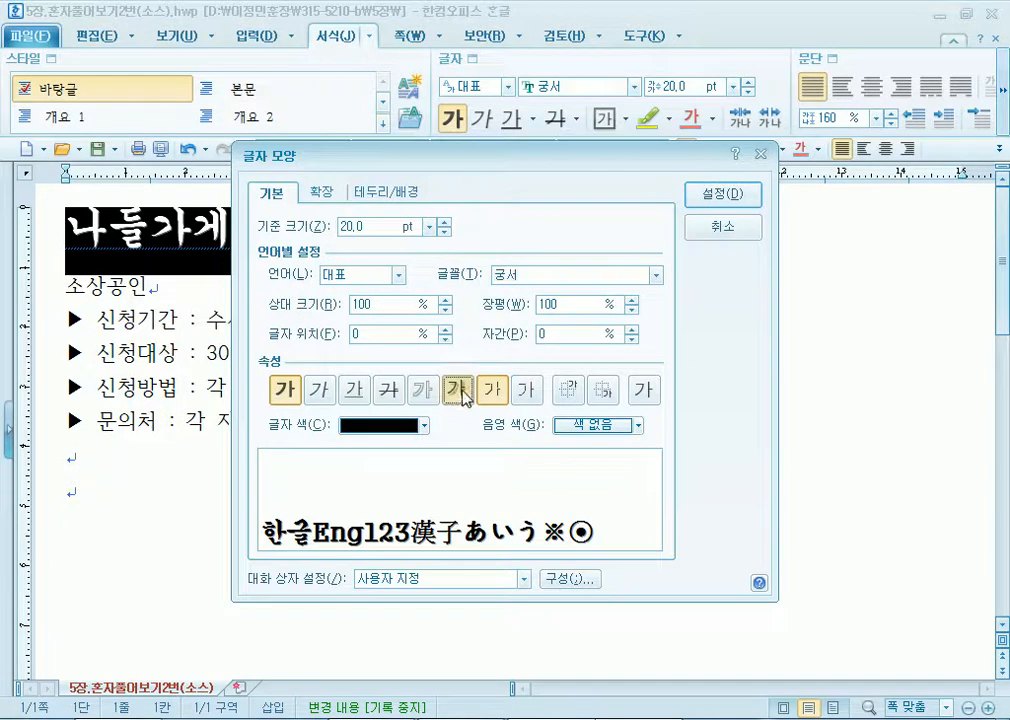
left_click(425, 400)
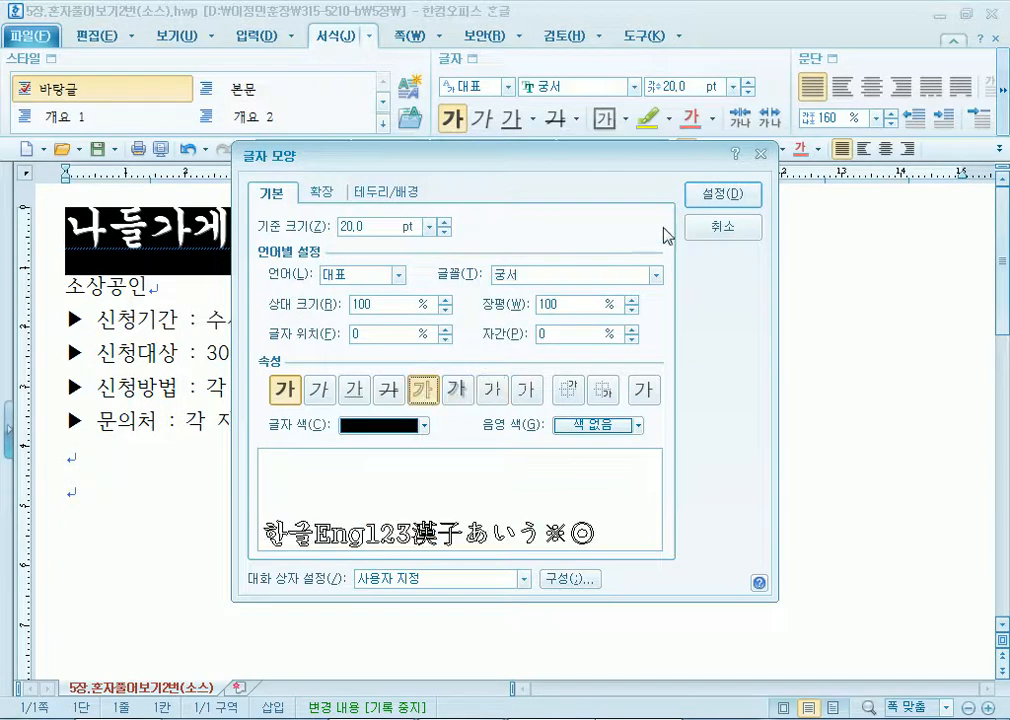
left_click(717, 194)
left_click(503, 380)
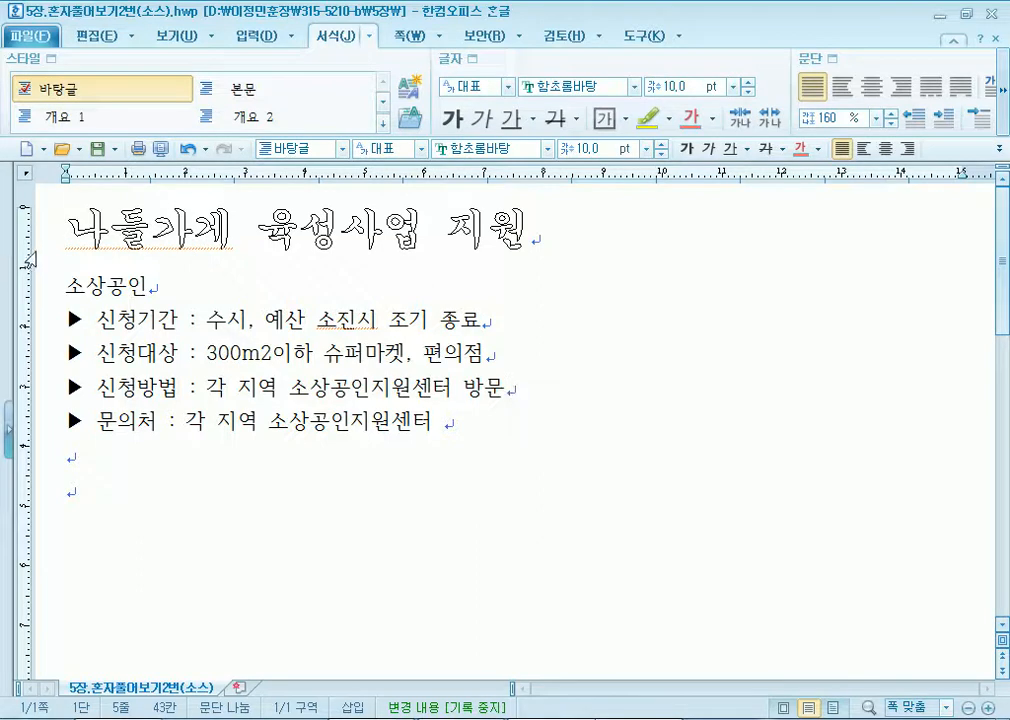
left_click_drag(61, 228, 58, 298)
left_click(170, 351)
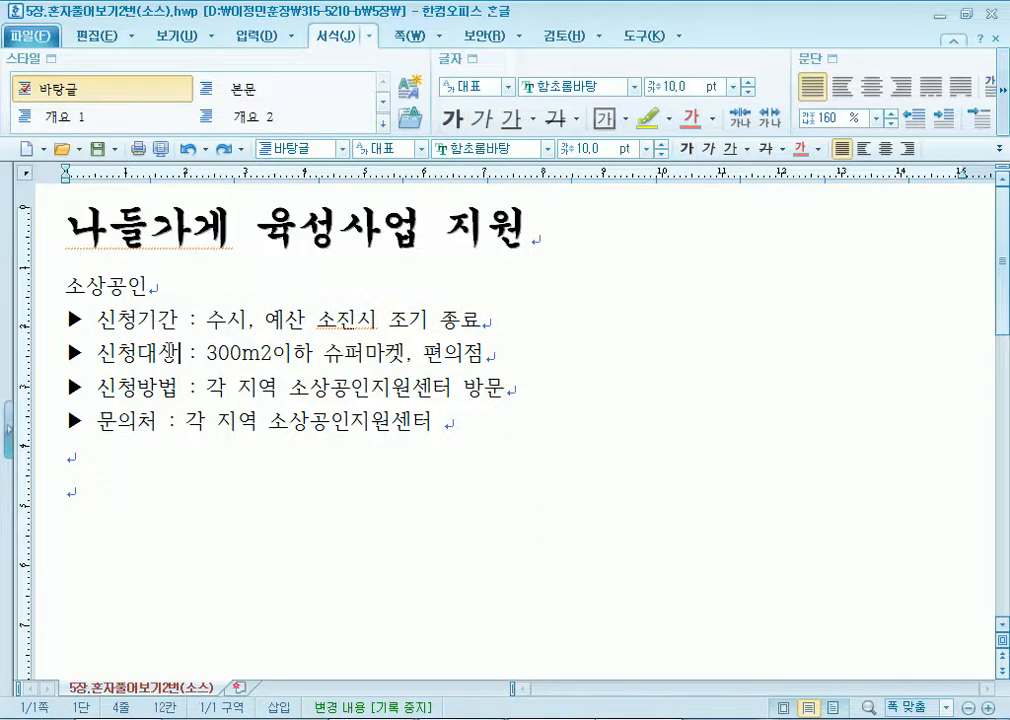
left_click_drag(151, 284, 30, 288)
left_click(257, 387)
left_click(240, 352)
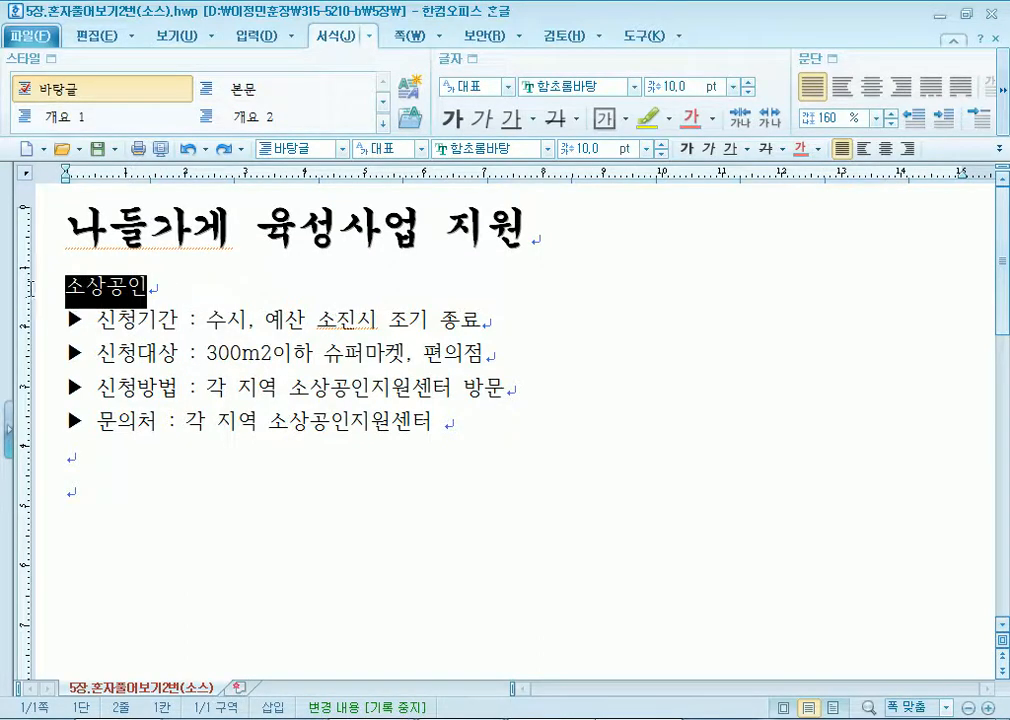
left_click(220, 455)
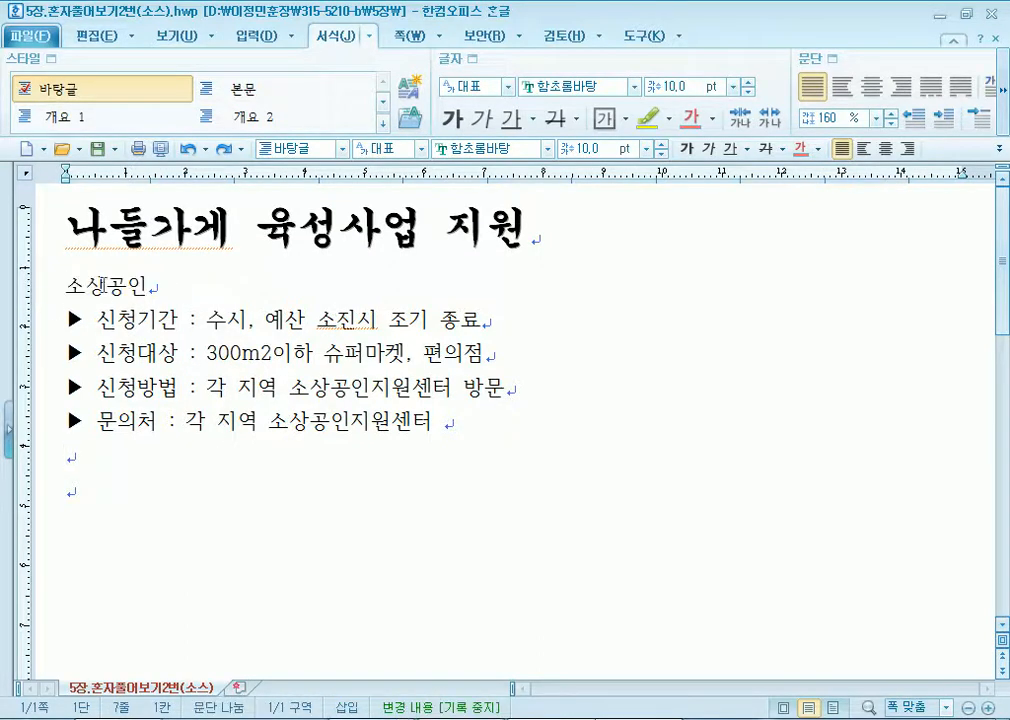
double_click(104, 287)
left_click(148, 292)
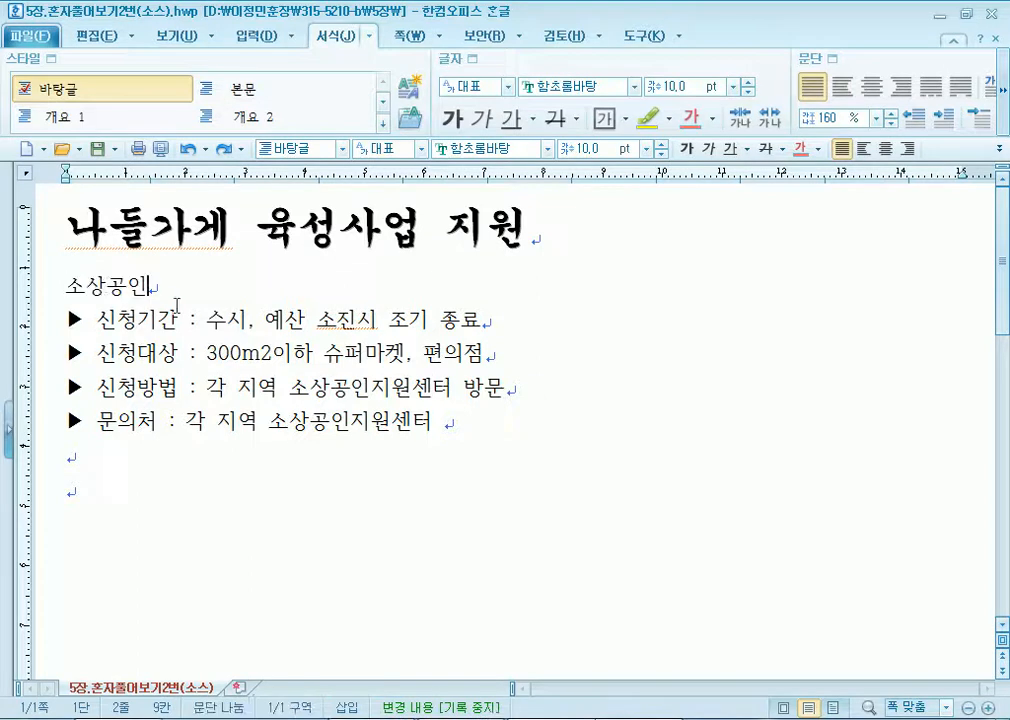
Set the font of the subtitle 소상공인 to HY견고딕.
double_click(125, 290)
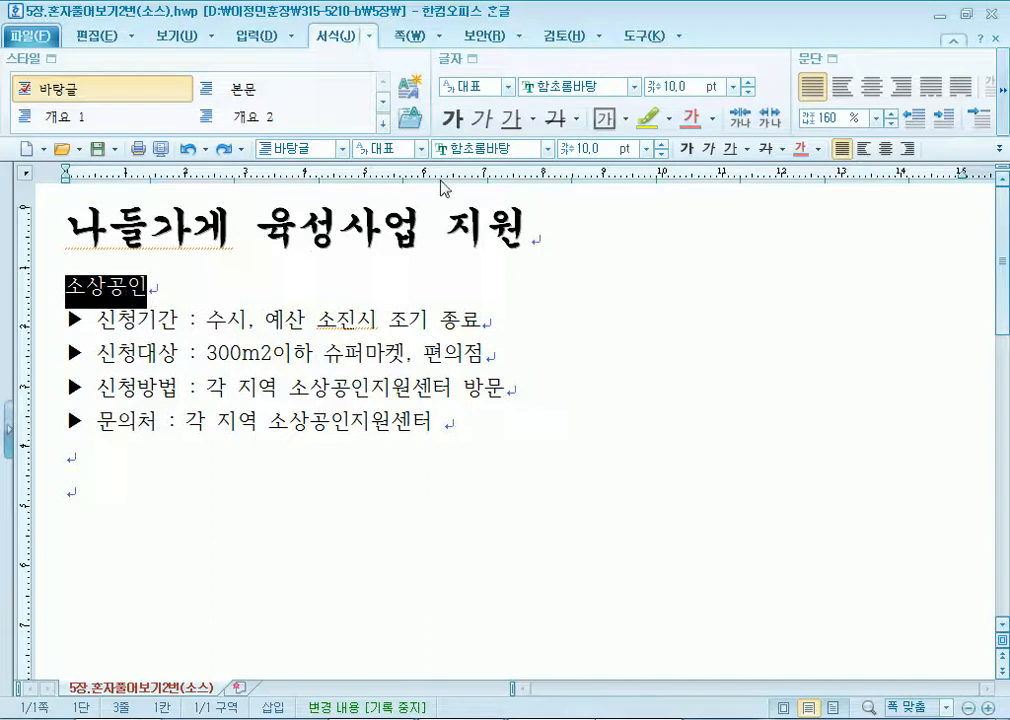
left_click(547, 149)
left_click_drag(669, 272, 655, 343)
scroll(528, 251, "up", 3)
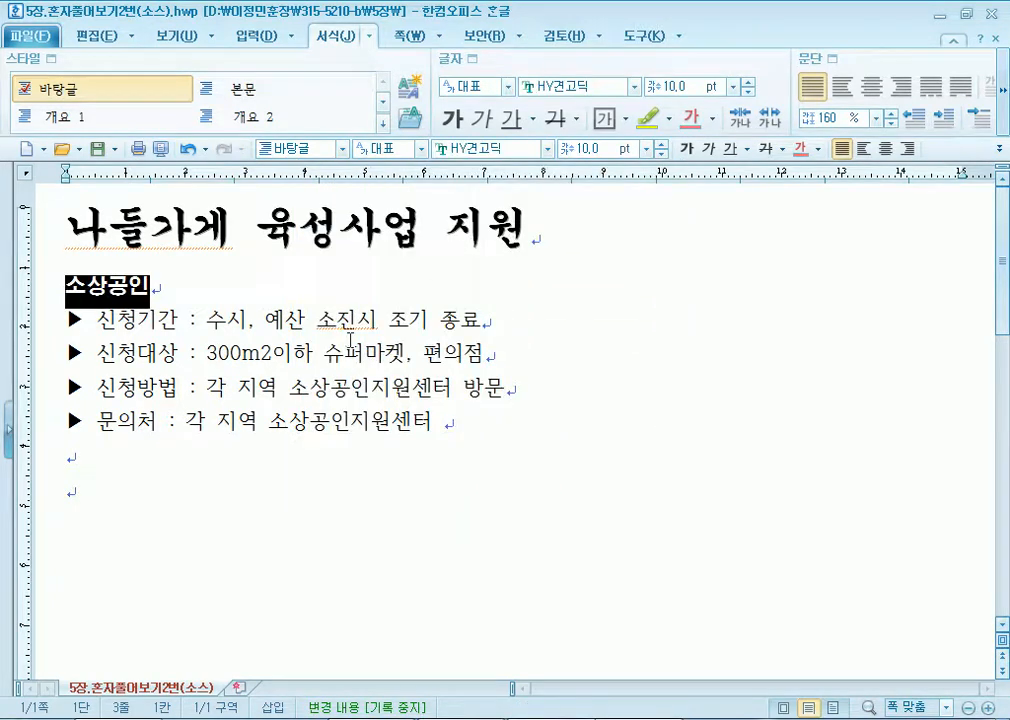
Try stepping the subtitle's font size up and down in single increments, ending at 10 pt.
left_click(661, 145)
left_click(661, 145)
left_click(661, 145)
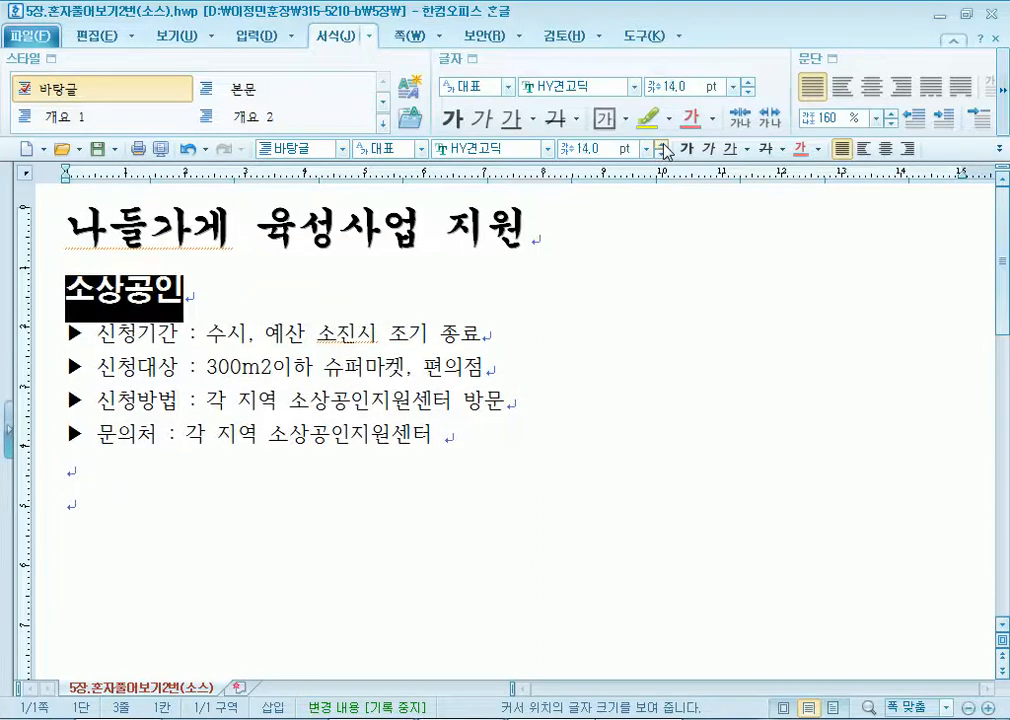
left_click(661, 145)
left_click(661, 145)
left_click(661, 145)
left_click(660, 152)
left_click(660, 152)
left_click(660, 152)
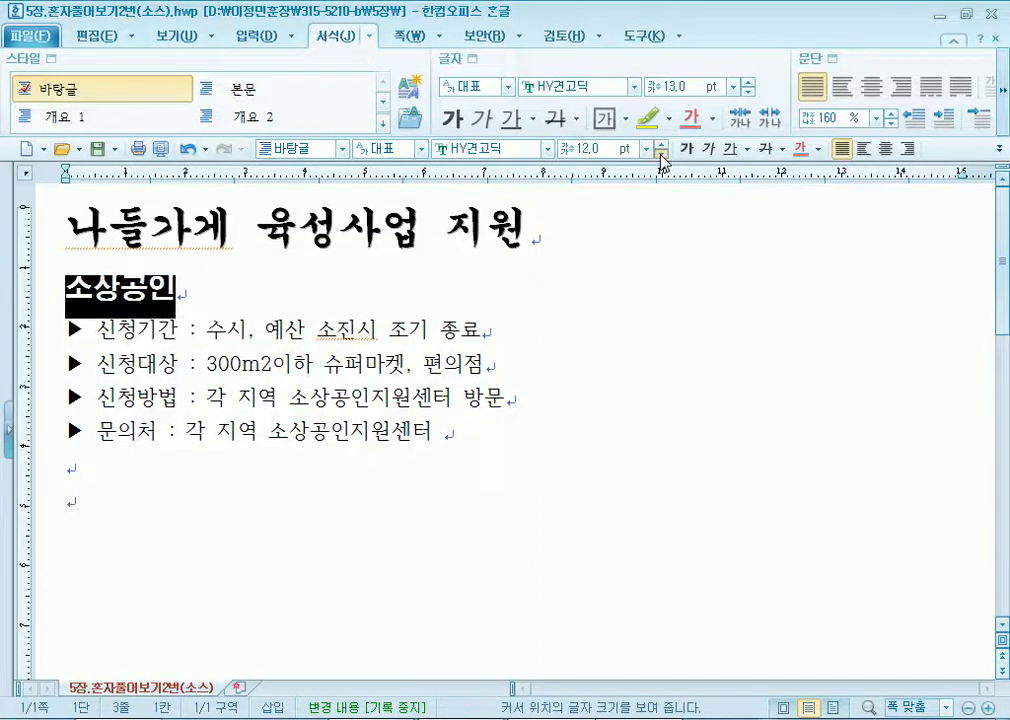
left_click(660, 152)
left_click(660, 152)
left_click(660, 152)
left_click(662, 145)
left_click(662, 145)
left_click(662, 145)
left_click(662, 145)
left_click(662, 145)
left_click(662, 145)
left_click(662, 145)
left_click(662, 154)
left_click(660, 153)
left_click(660, 153)
left_click(660, 153)
left_click(660, 153)
left_click(660, 153)
Set the subtitle 소상공인 to 13 pt and give it a white text colour.
left_click(647, 148)
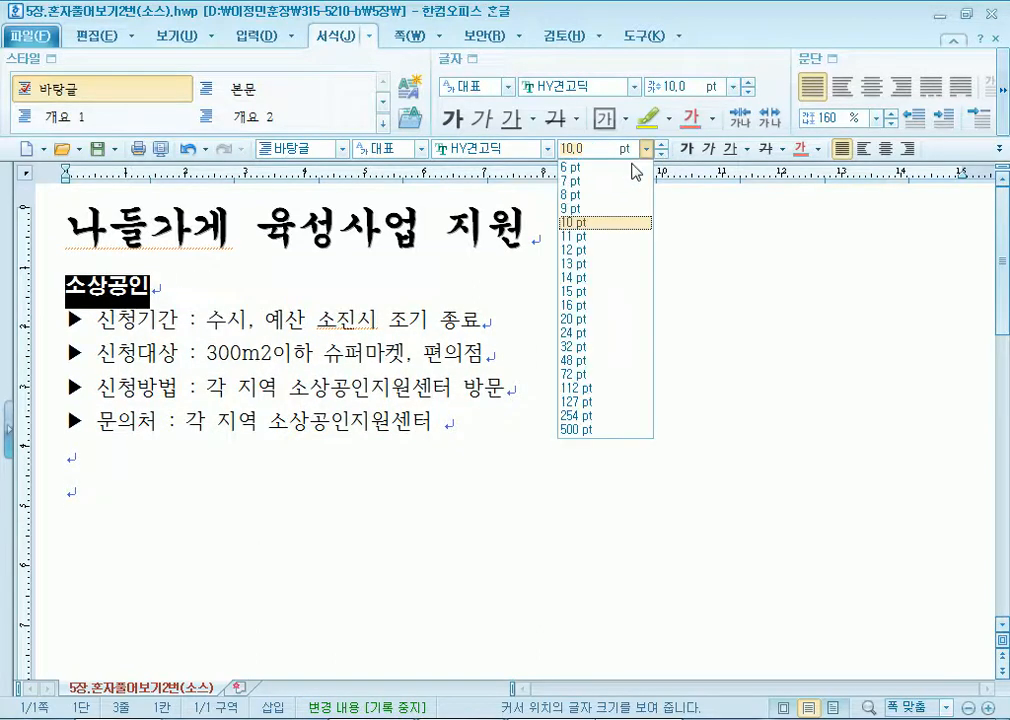
left_click(590, 265)
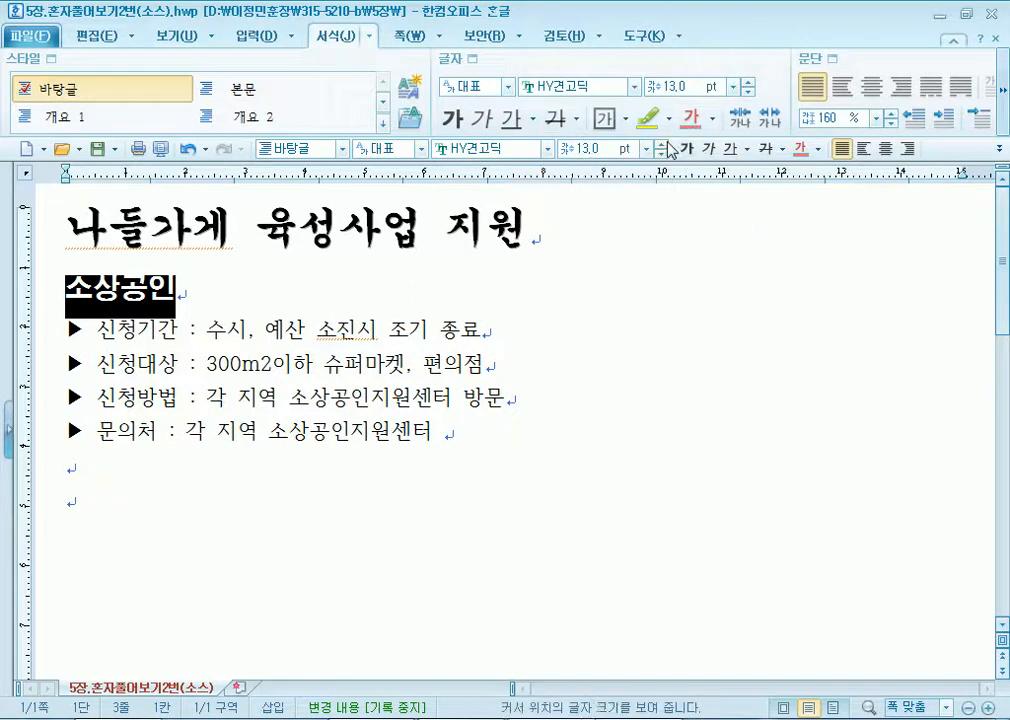
left_click(822, 155)
left_click(802, 215)
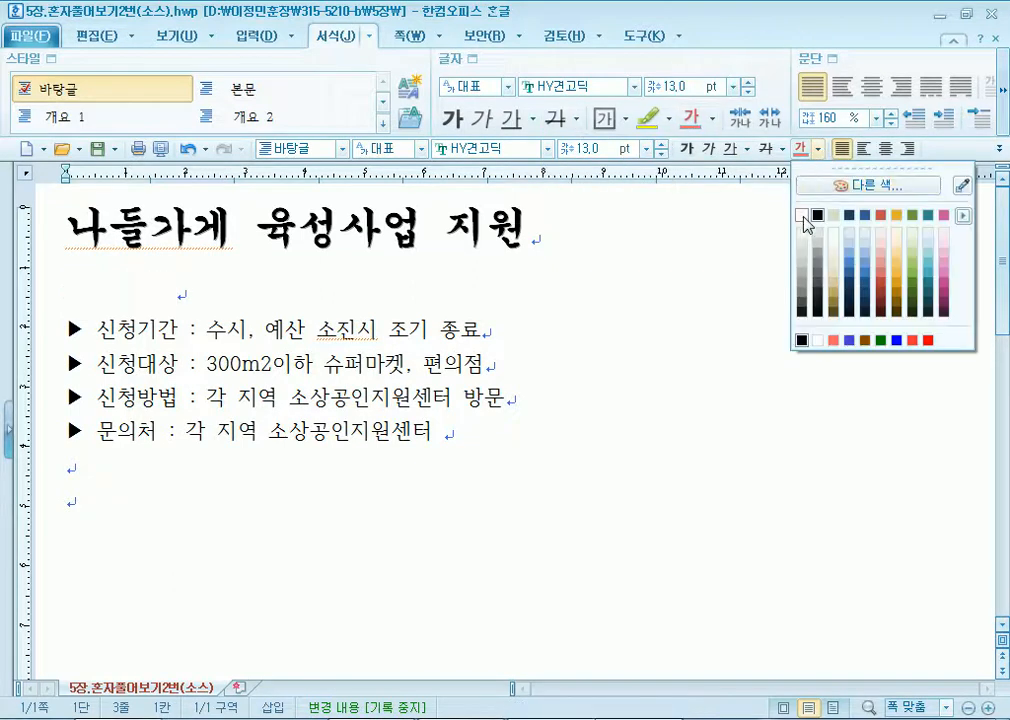
left_click(240, 338)
left_click_drag(186, 297, 41, 286)
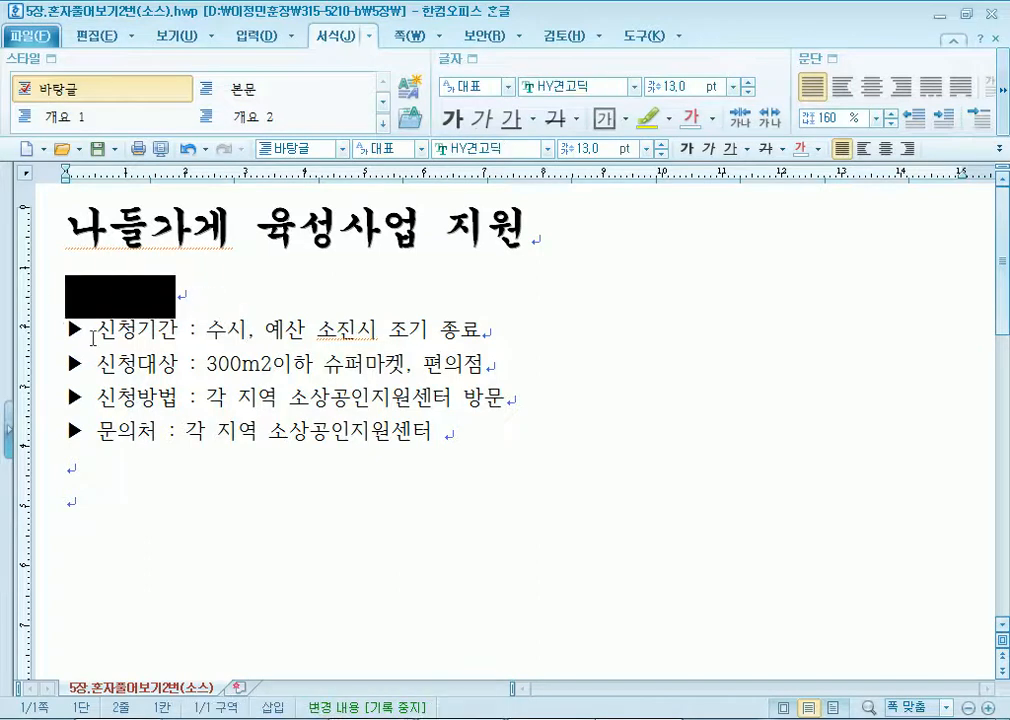
left_click(446, 309)
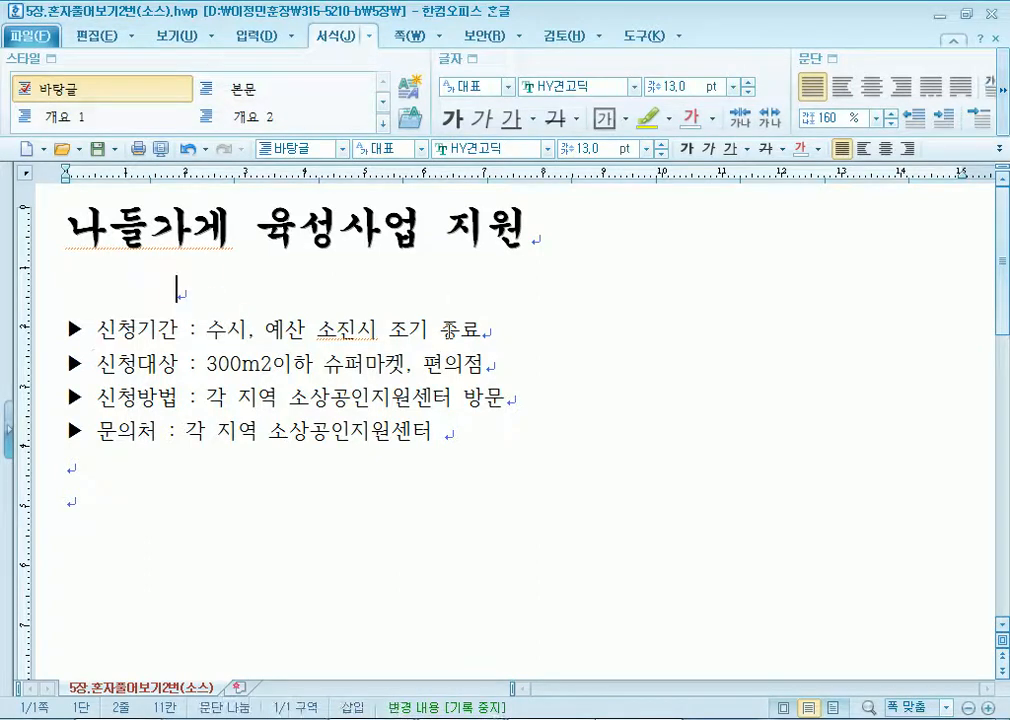
Apply a red shading colour (음영 색) from the 오피스 palette to the subtitle through the 글자 모양 settings.
left_click_drag(331, 291, 66, 292)
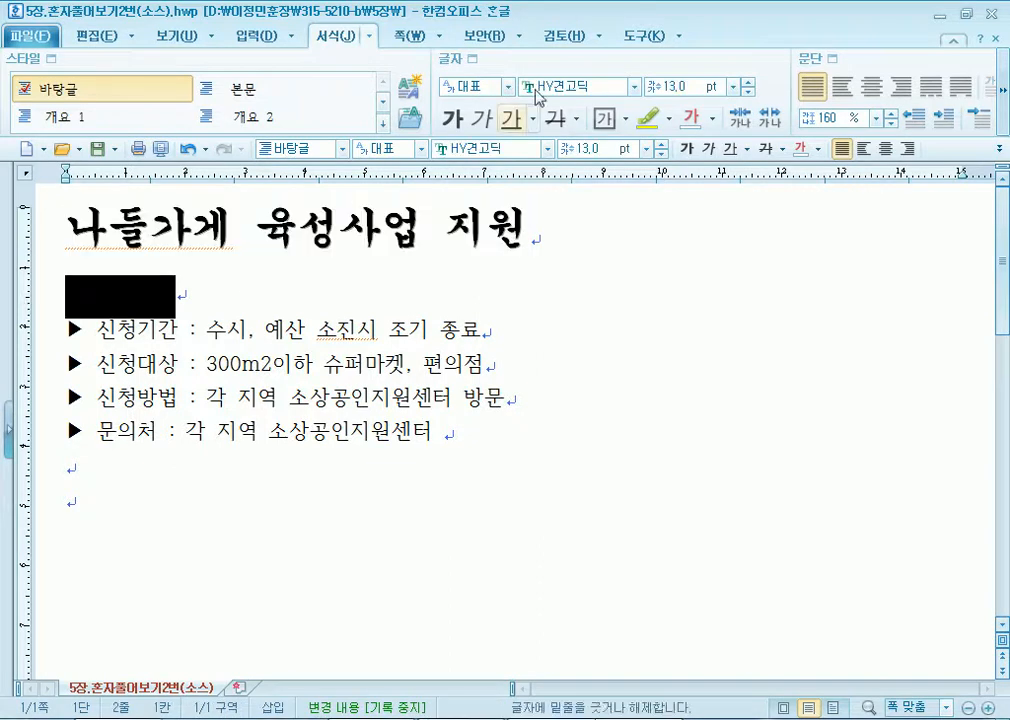
left_click(459, 62)
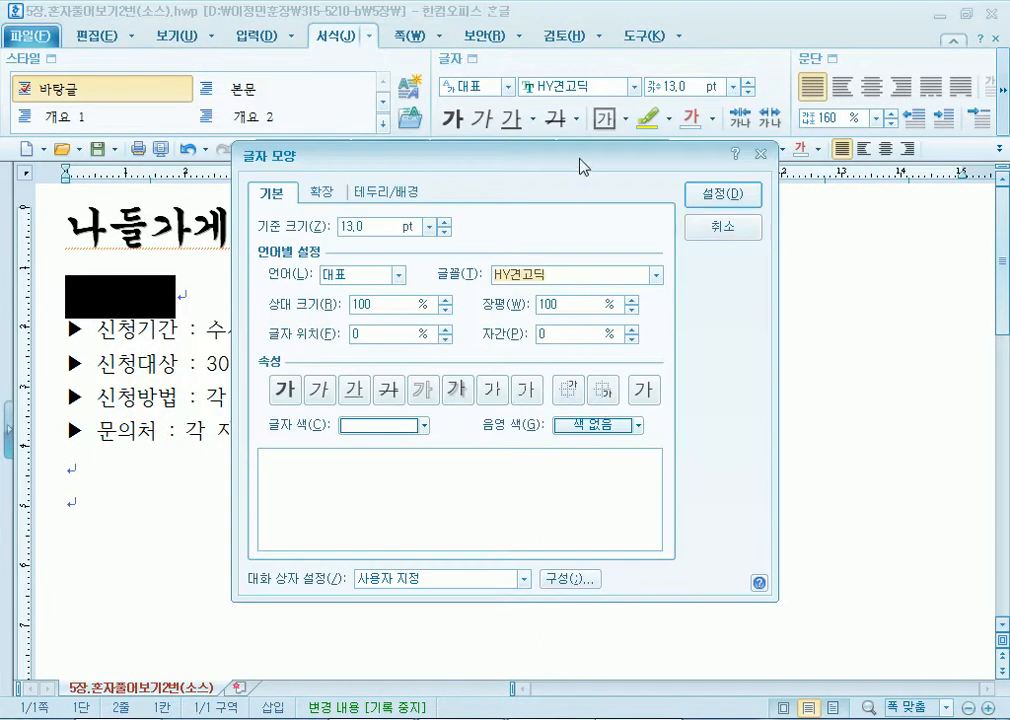
left_click_drag(583, 167, 660, 46)
left_click(705, 307)
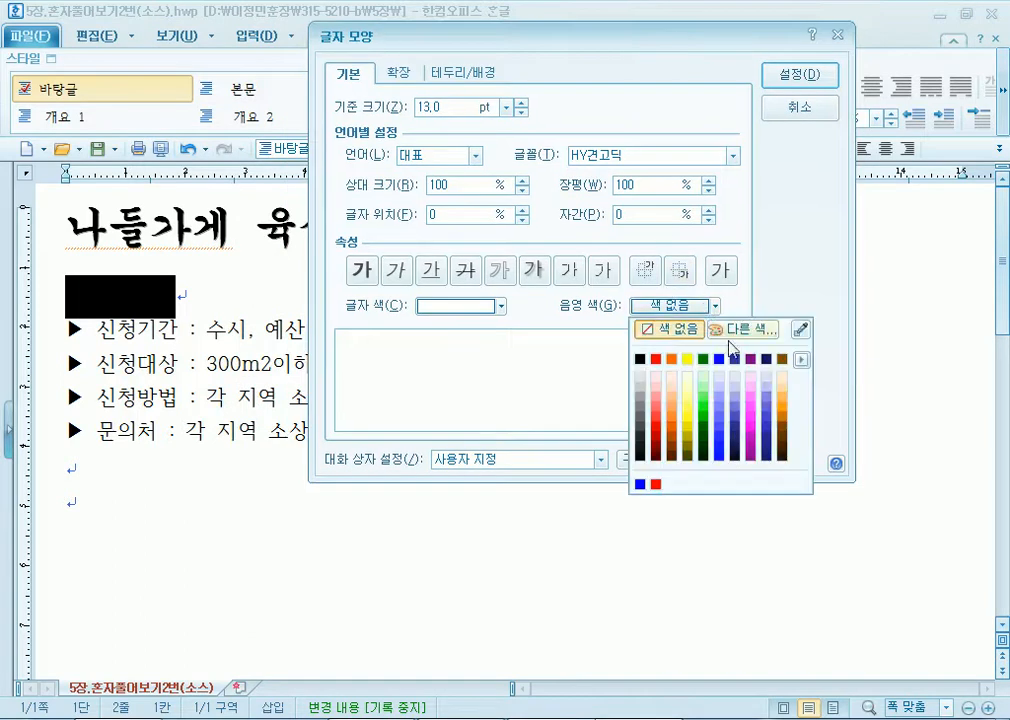
left_click(802, 361)
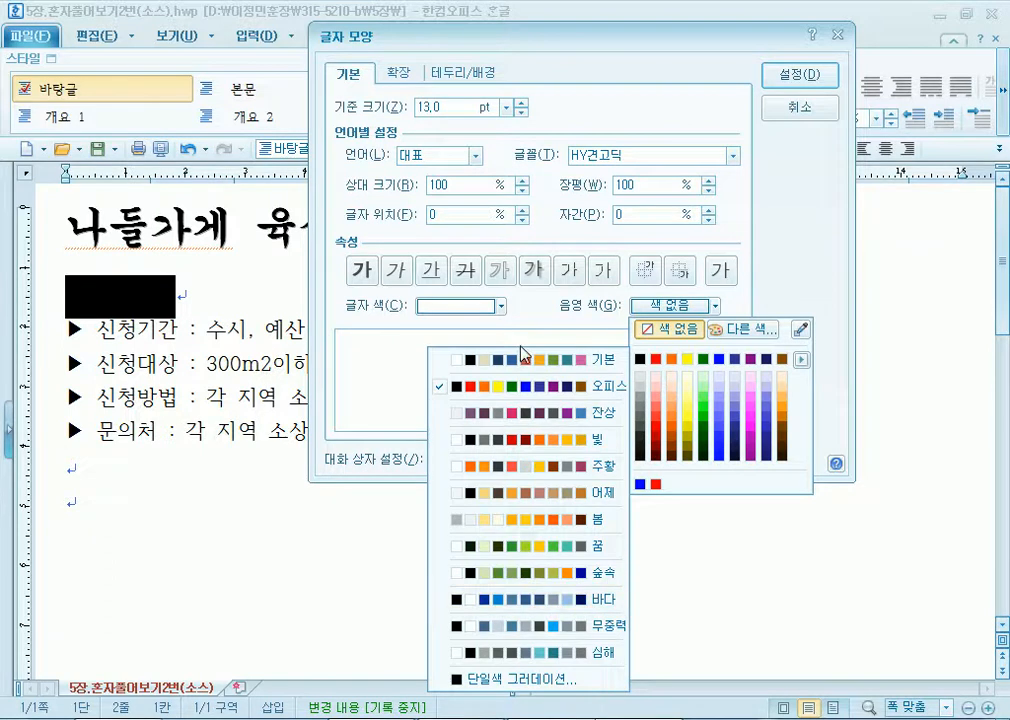
left_click(521, 358)
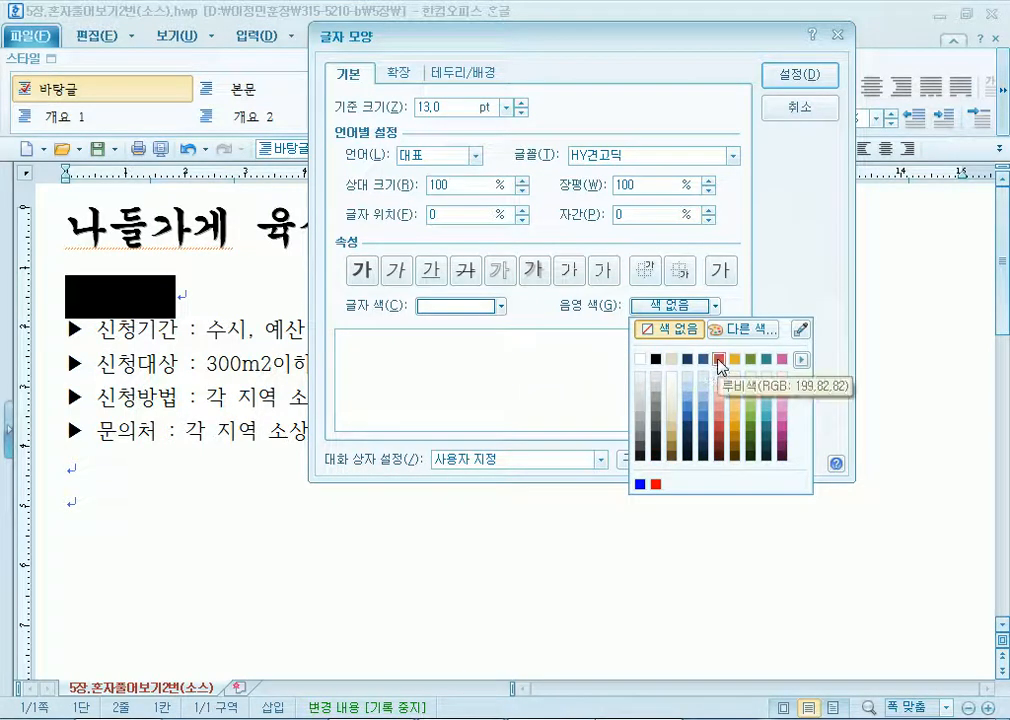
left_click(801, 359)
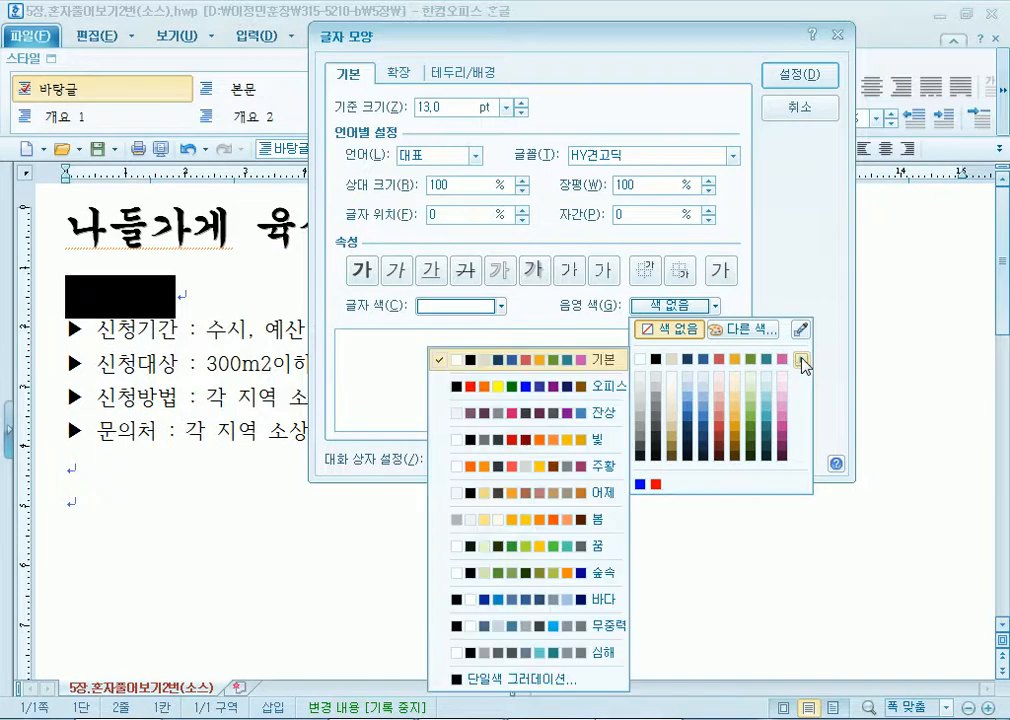
left_click(608, 385)
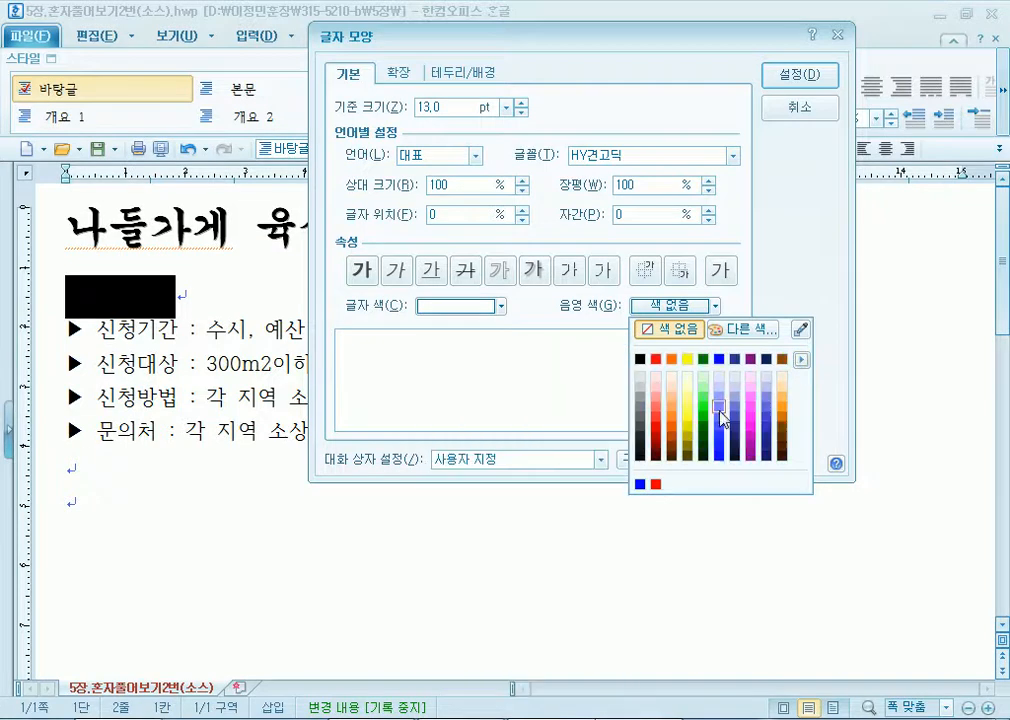
left_click(655, 359)
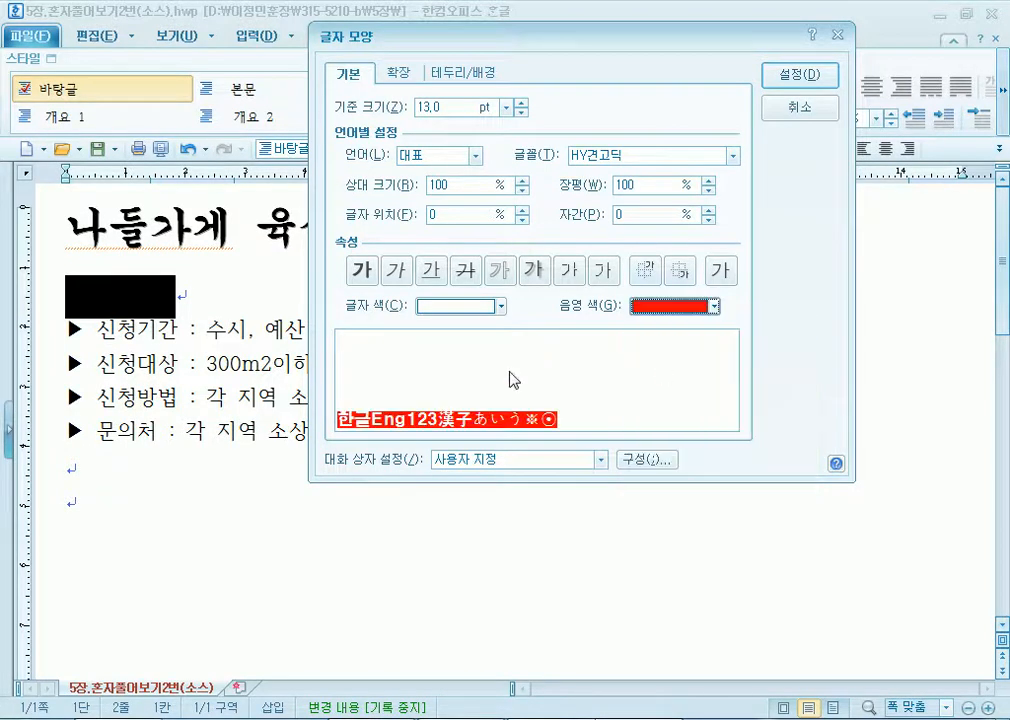
left_click(799, 75)
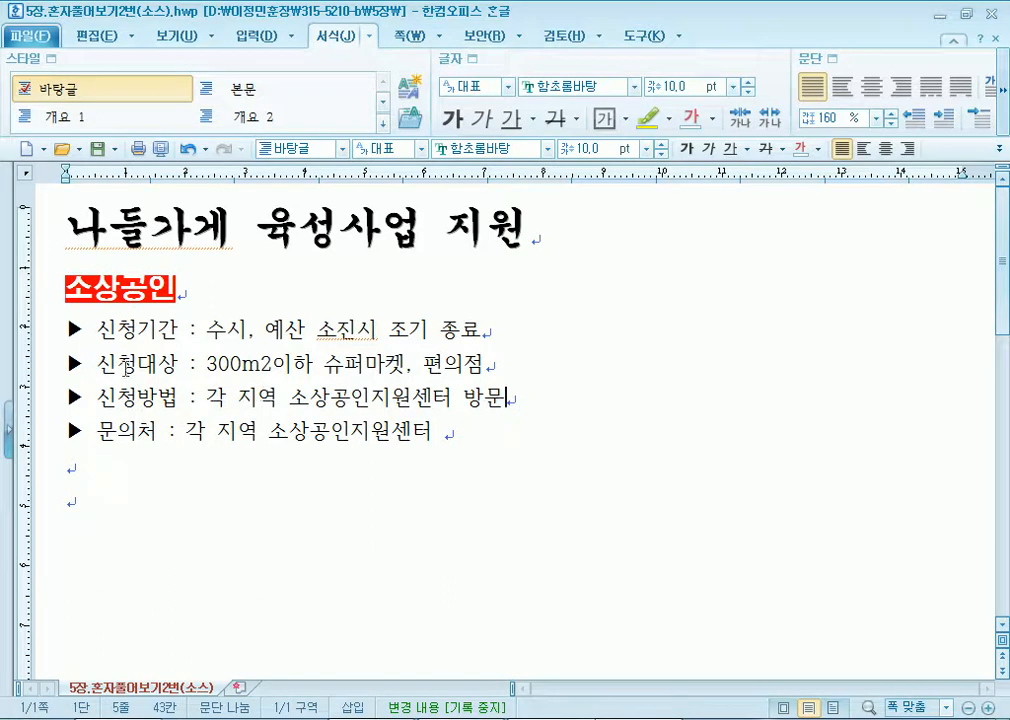
Format the four bulleted lines from 신청기간 to 문의처 in the 굴림 font at 12 pt.
left_click_drag(64, 331, 466, 436)
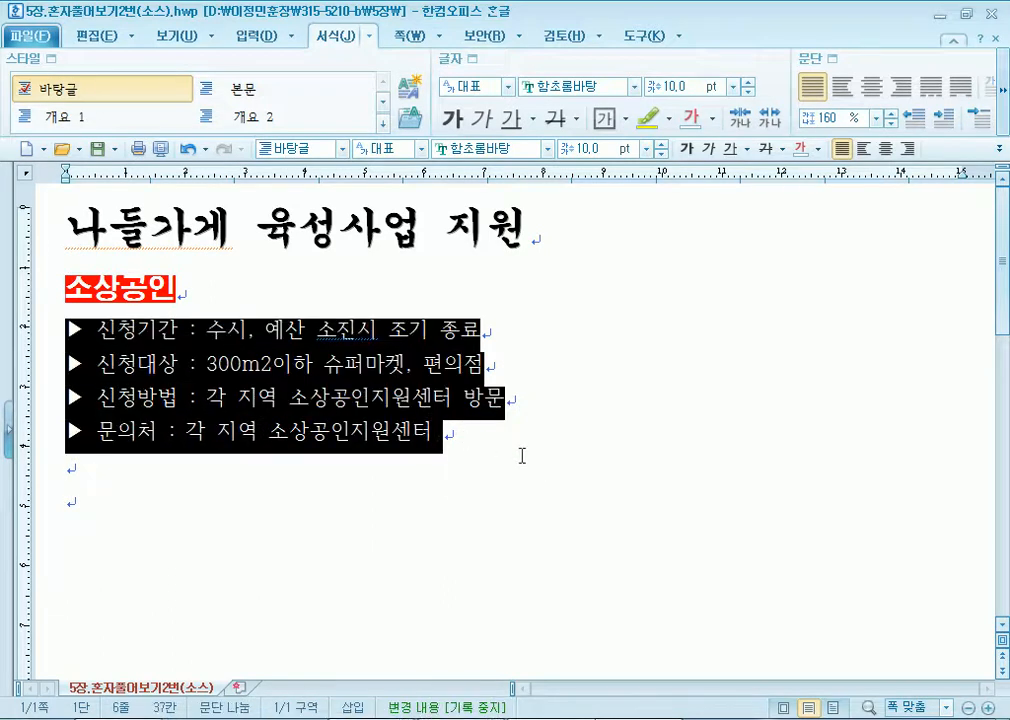
left_click(547, 148)
left_click_drag(669, 278, 670, 205)
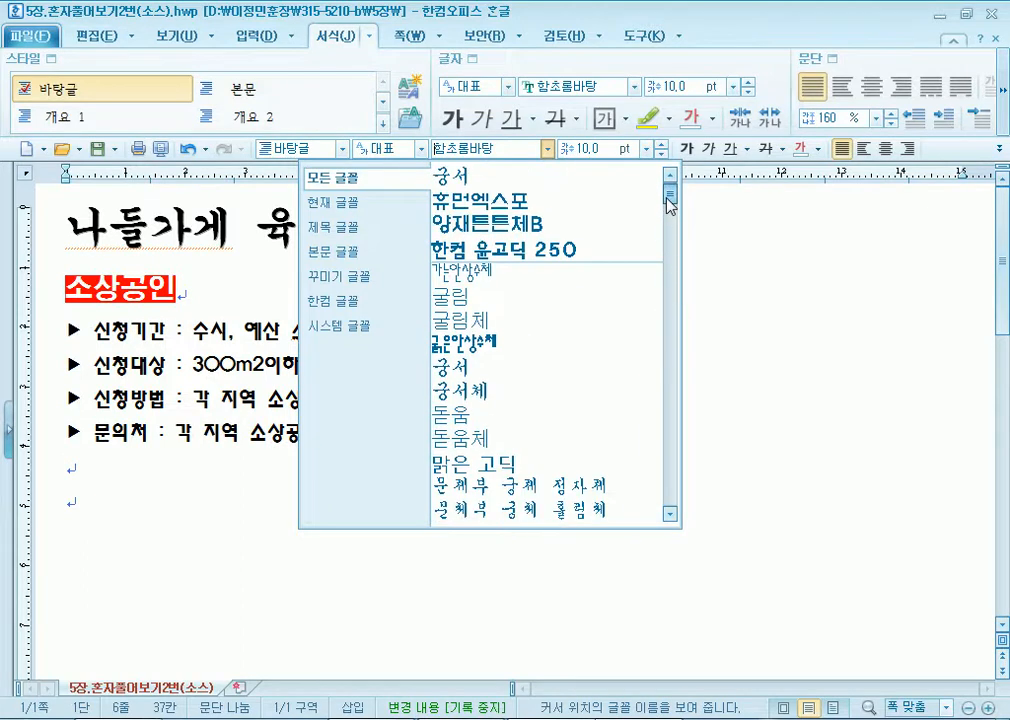
left_click(452, 296)
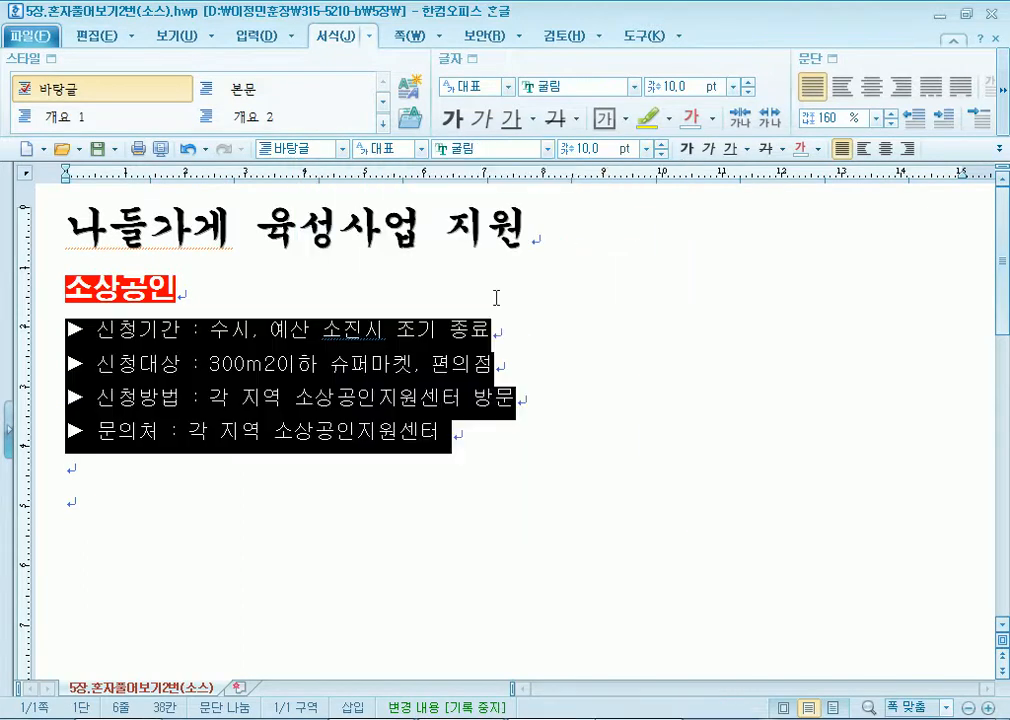
left_click(661, 144)
left_click(661, 144)
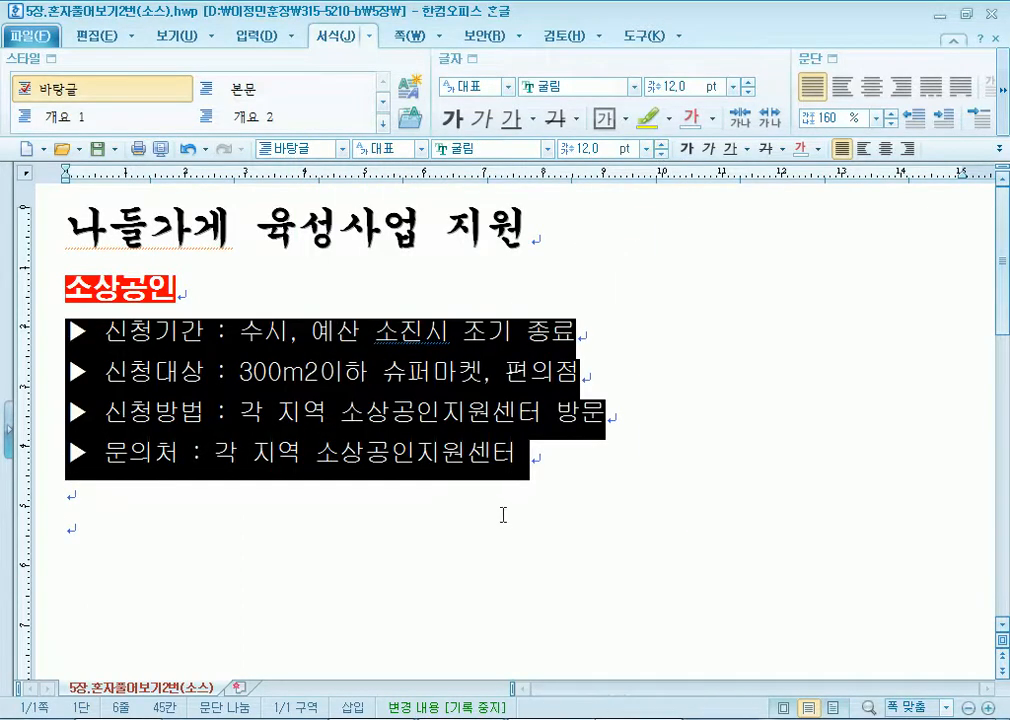
left_click(478, 482)
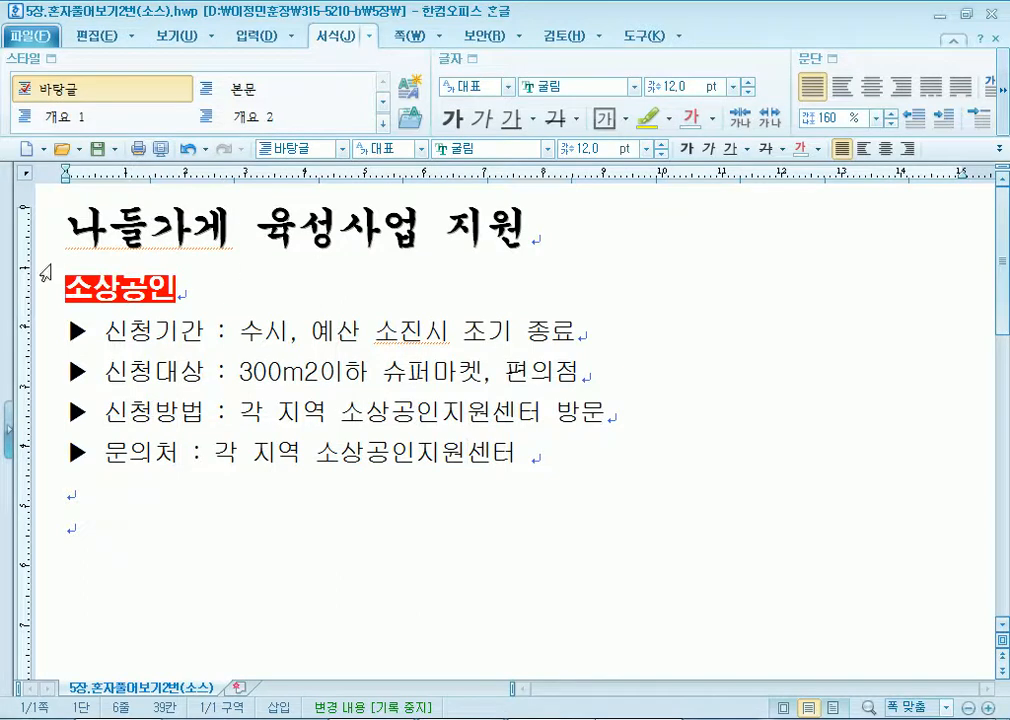
Preview various fonts on the title, subtitle and bulleted lines without applying any of them.
left_click_drag(25, 215, 15, 472)
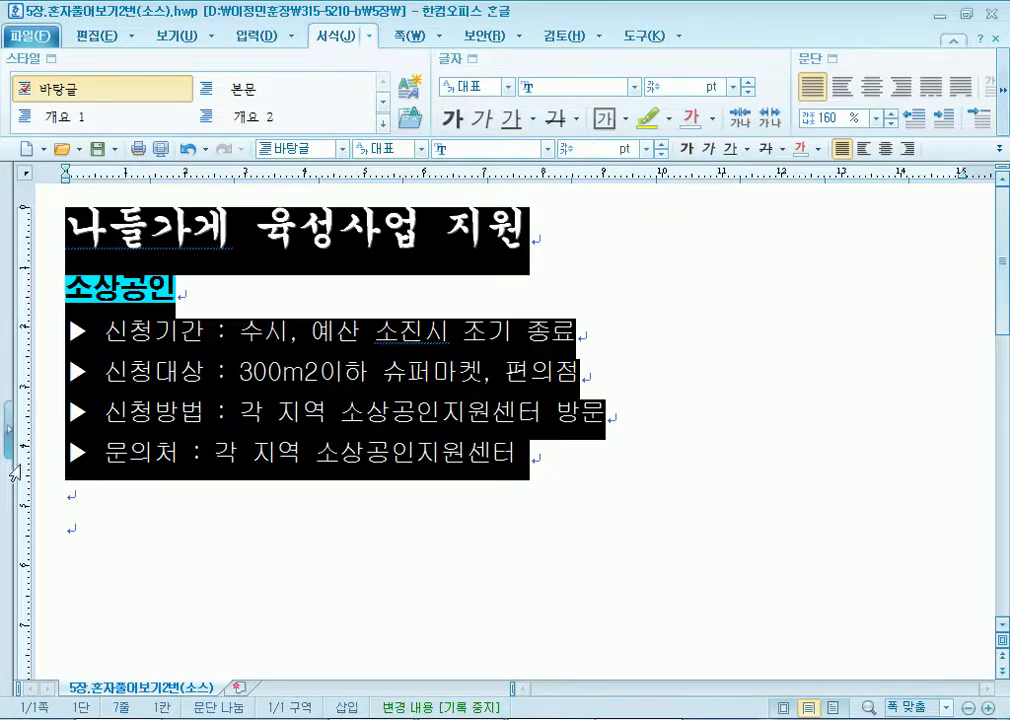
left_click(546, 148)
scroll(590, 370, "down", 8)
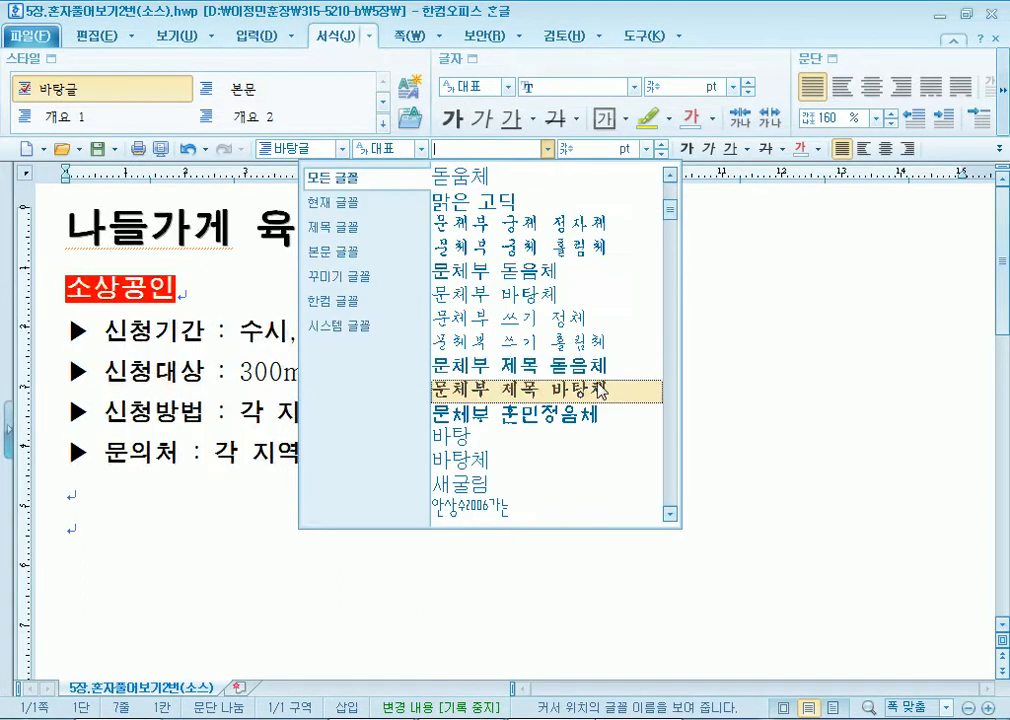
scroll(596, 409, "down", 4)
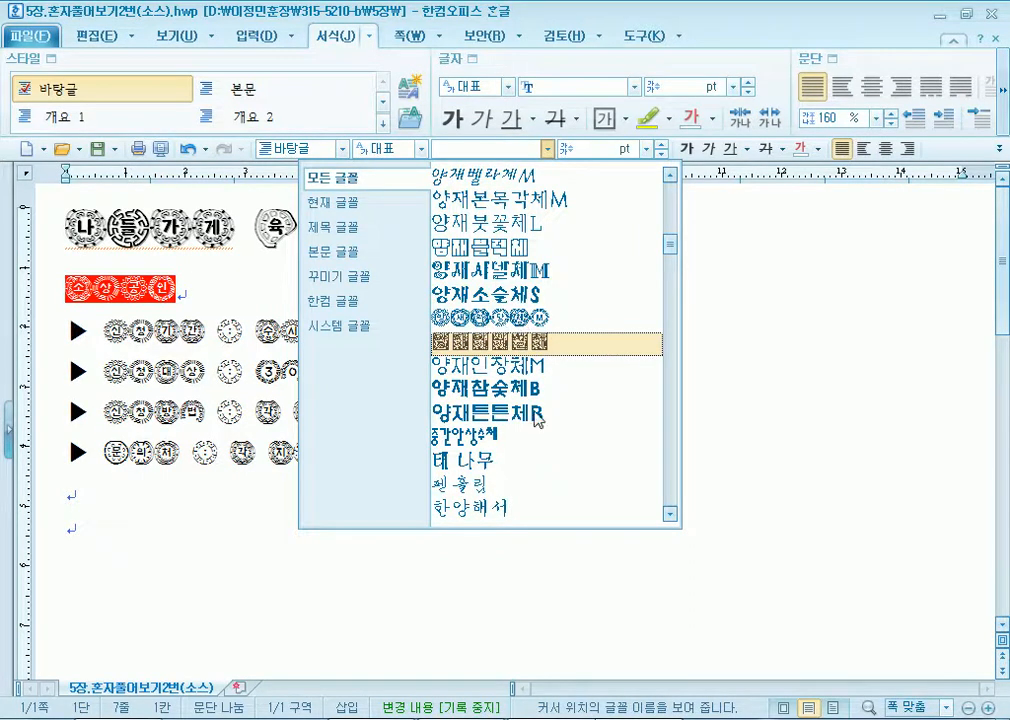
scroll(640, 462, "down", 1)
scroll(541, 460, "down", 7)
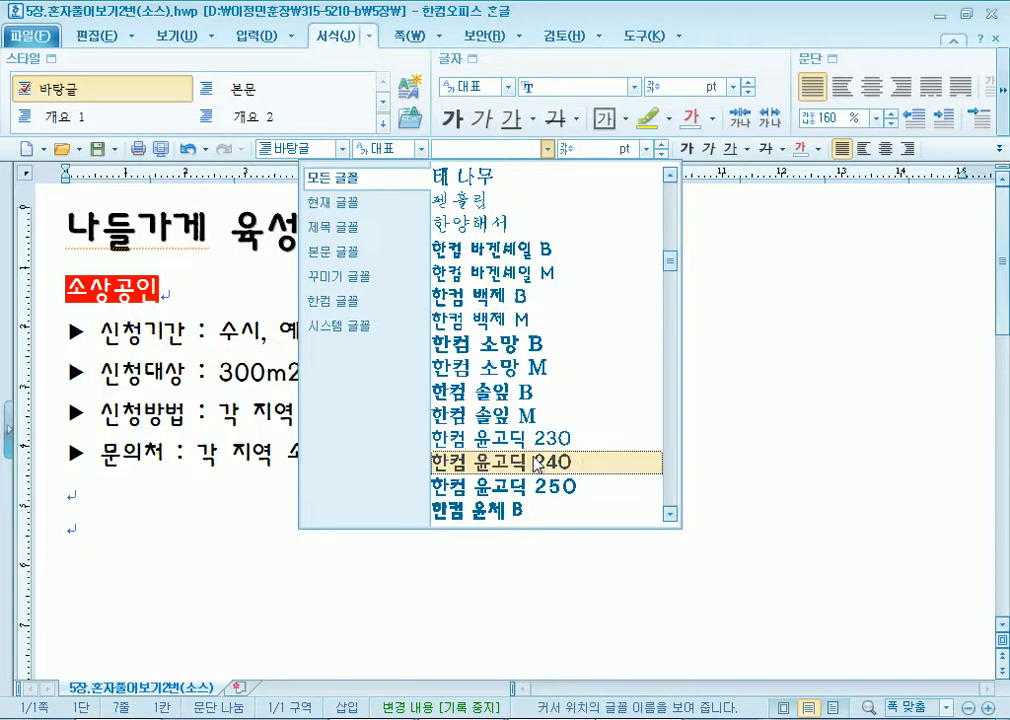
scroll(537, 458, "down", 2)
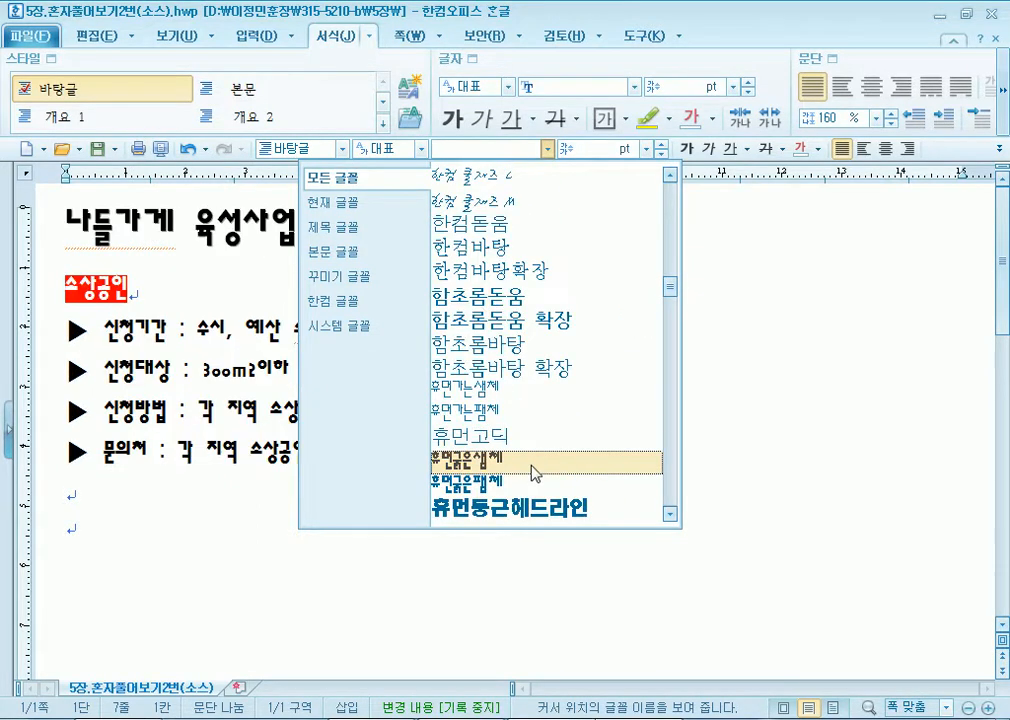
scroll(548, 441, "up", 3)
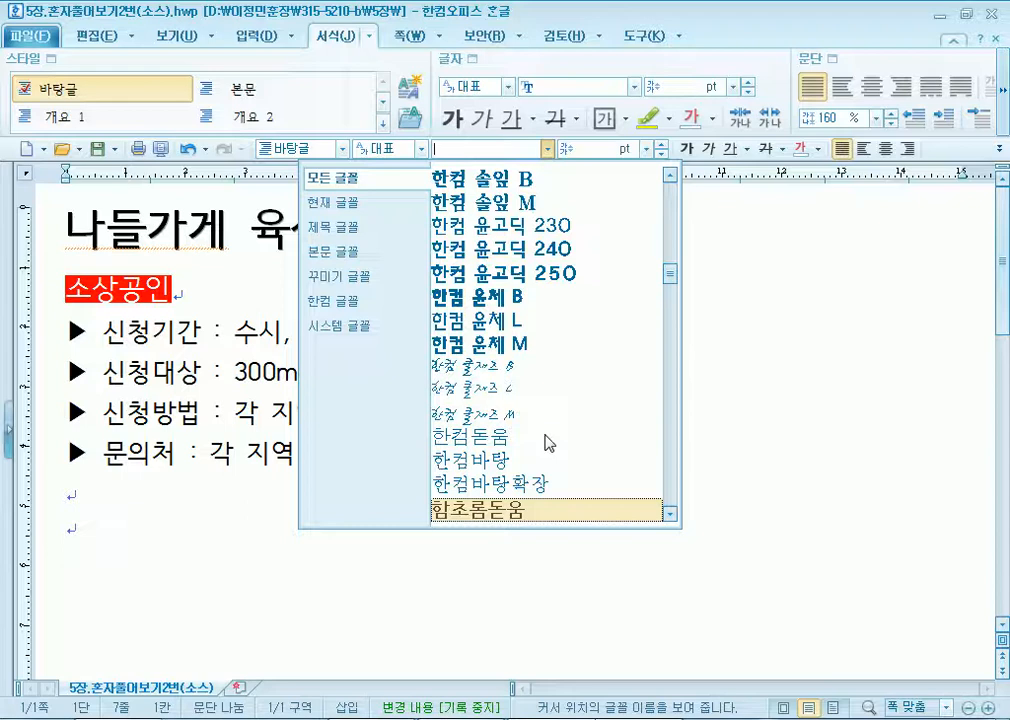
left_click(124, 541)
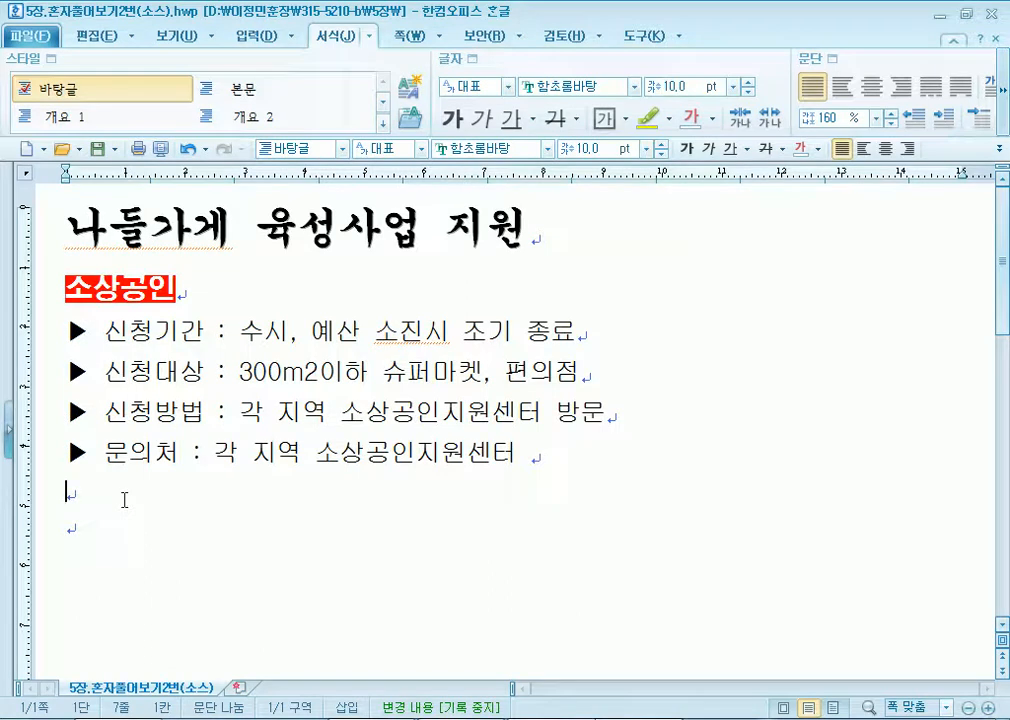
Review the 글자 모양 settings and the available character formatting tools without changing anything.
left_click(108, 36)
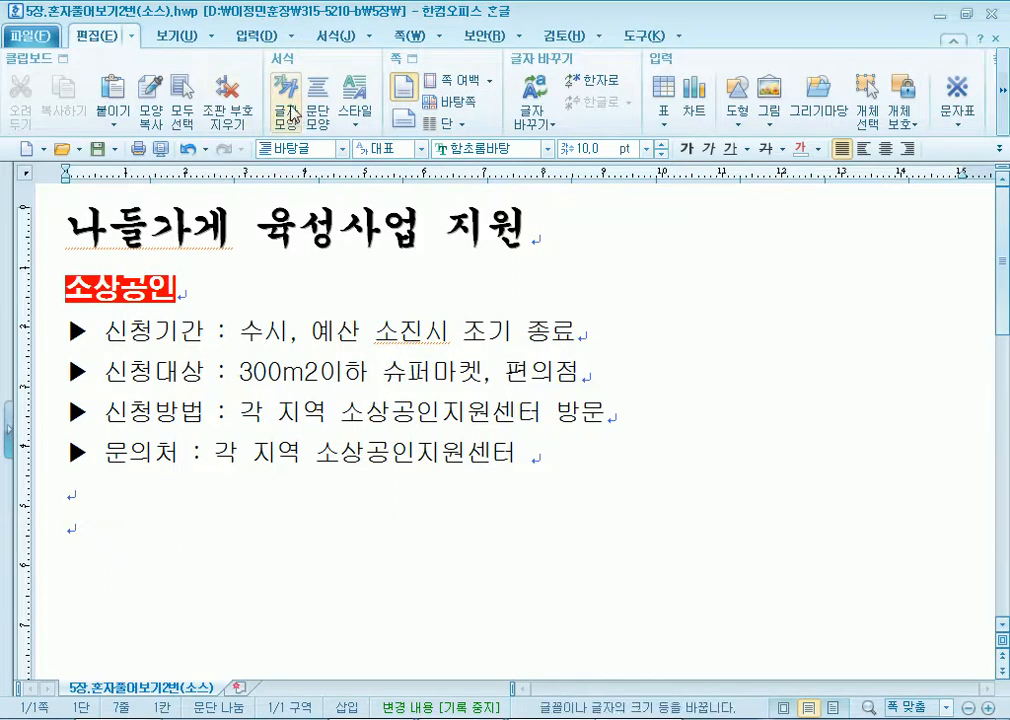
left_click(287, 110)
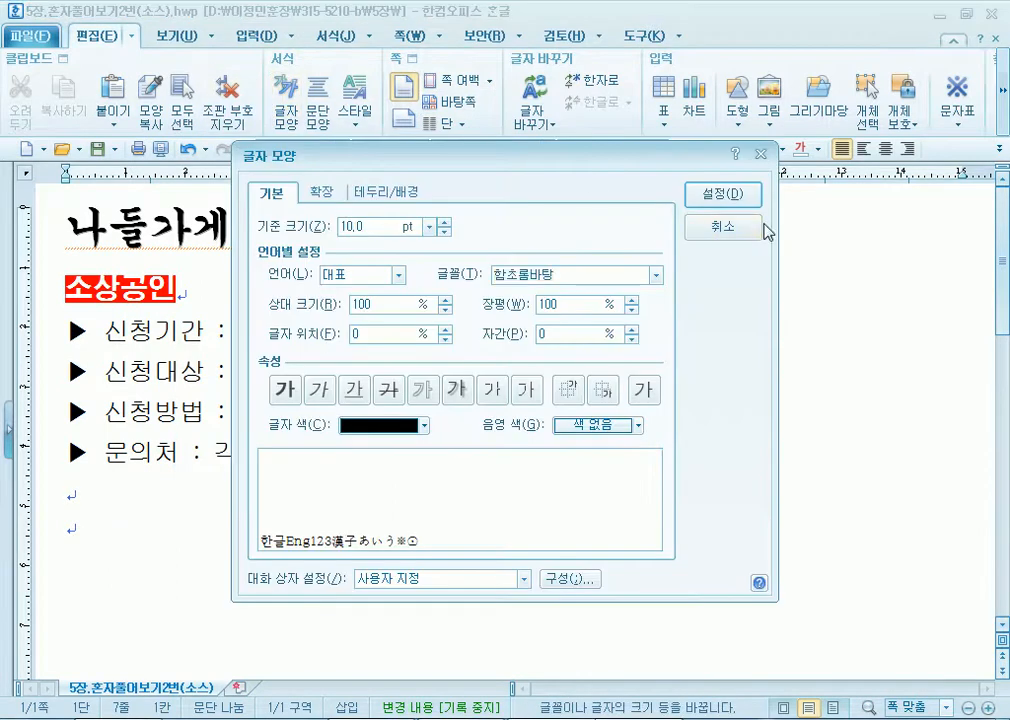
key("Escape")
left_click(333, 36)
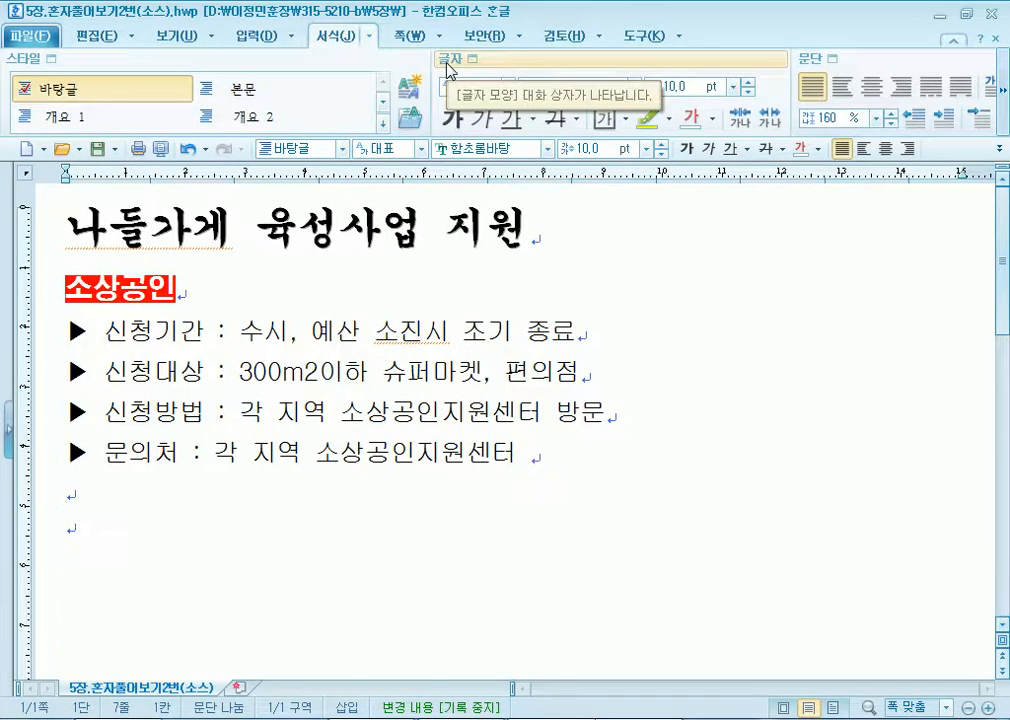
Examine the 음영 색 colours and the list of colour themes in the 글자 모양 settings without applying any.
left_click(87, 38)
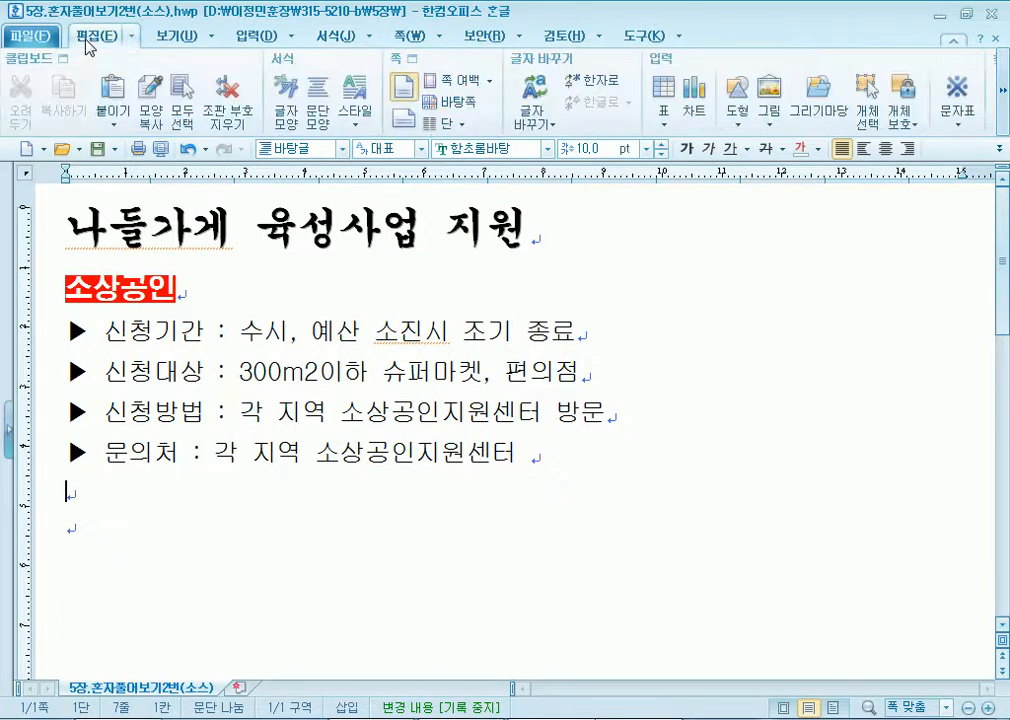
left_click(286, 106)
left_click_drag(482, 156, 551, 52)
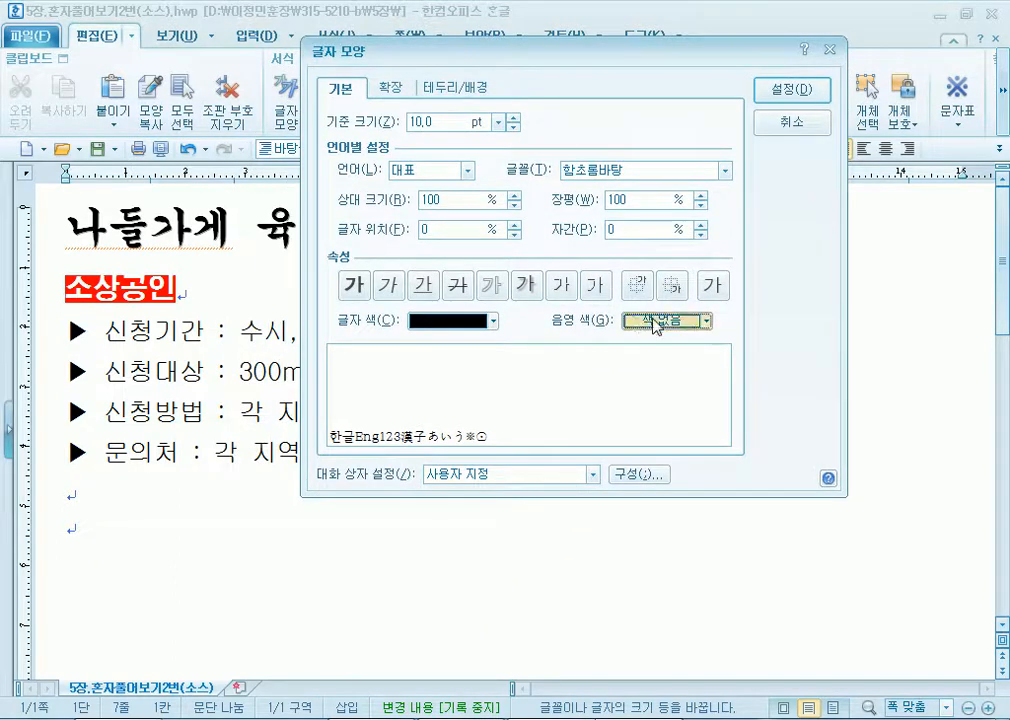
left_click(641, 320)
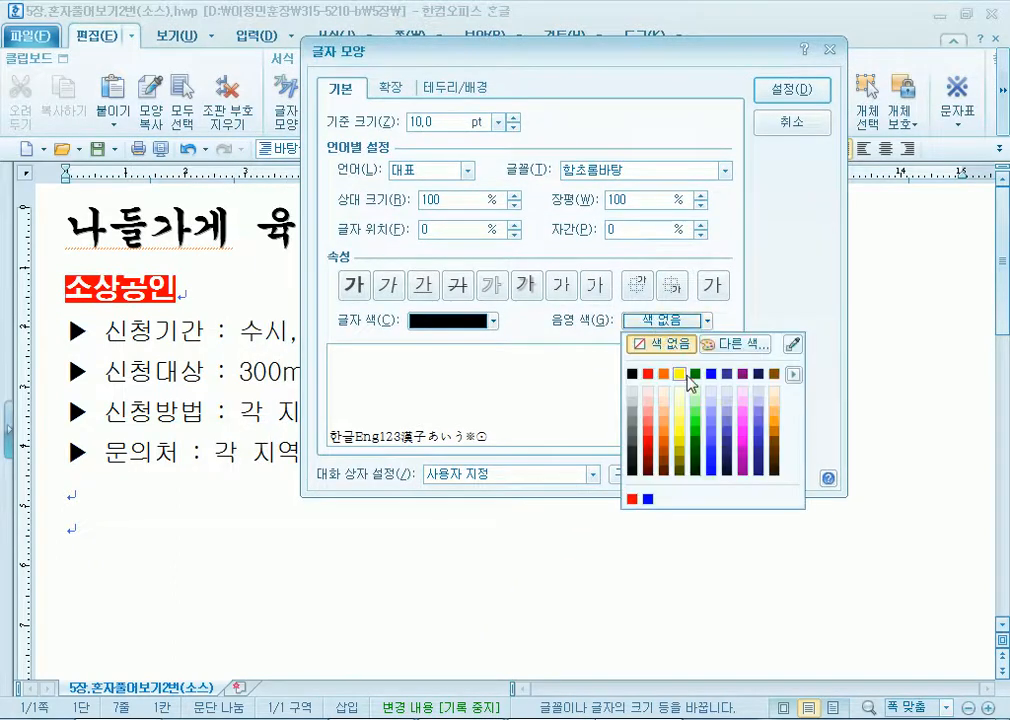
left_click(793, 374)
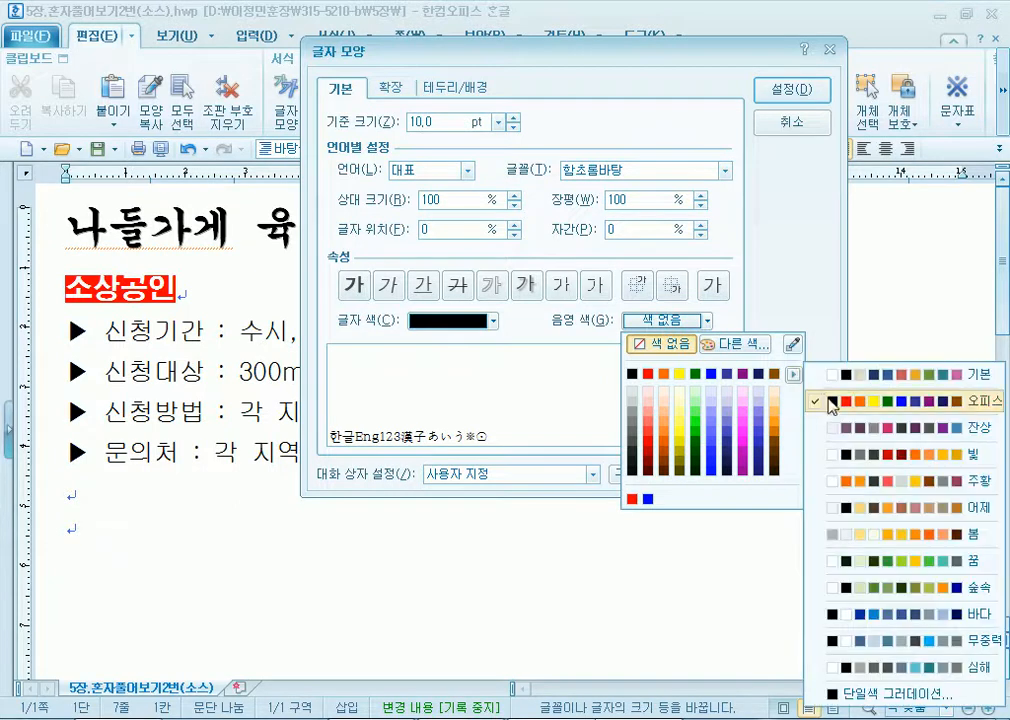
left_click(792, 128)
left_click(792, 128)
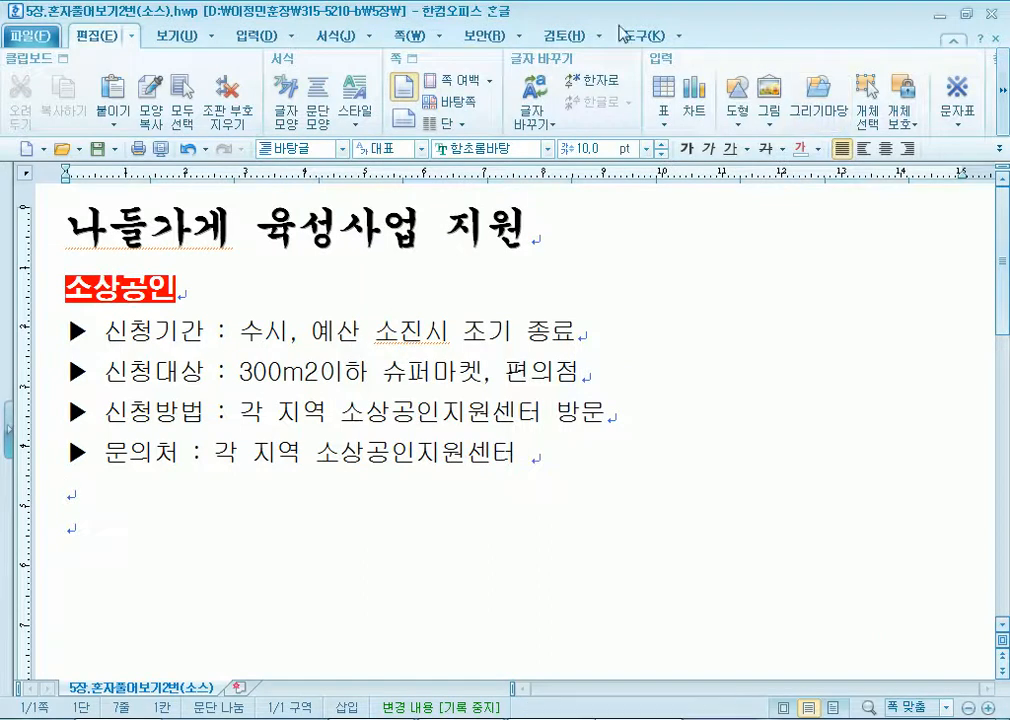
Review both ways of opening the 글자 모양 settings, from the editing and the formatting commands, leaving the settings unchanged.
left_click(290, 120)
key("Escape")
left_click(335, 40)
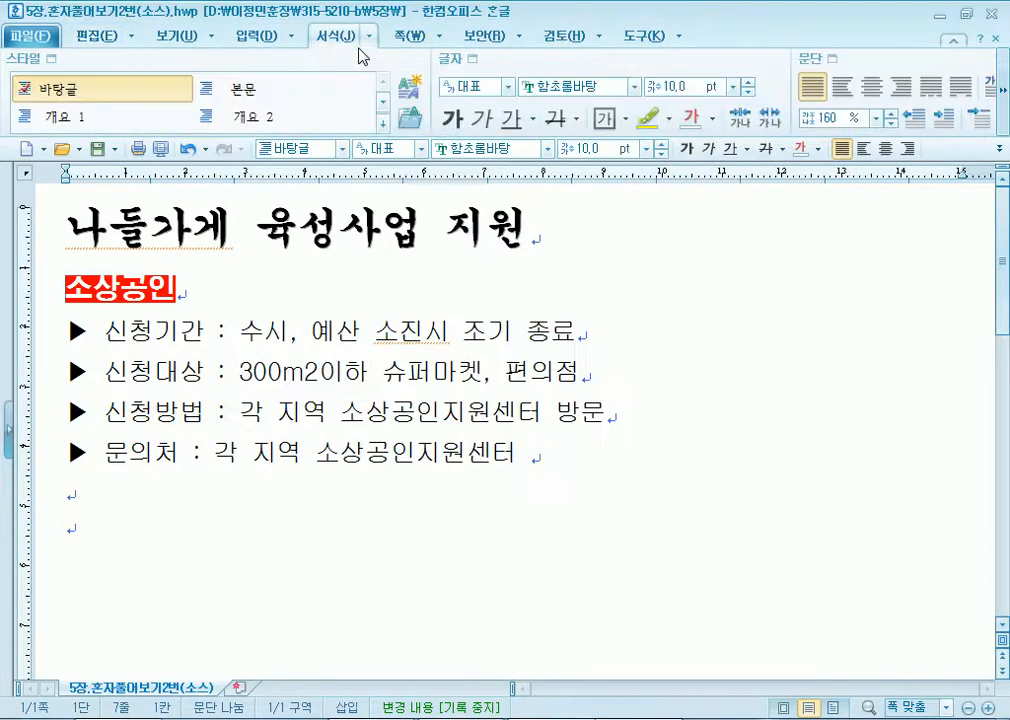
left_click(470, 60)
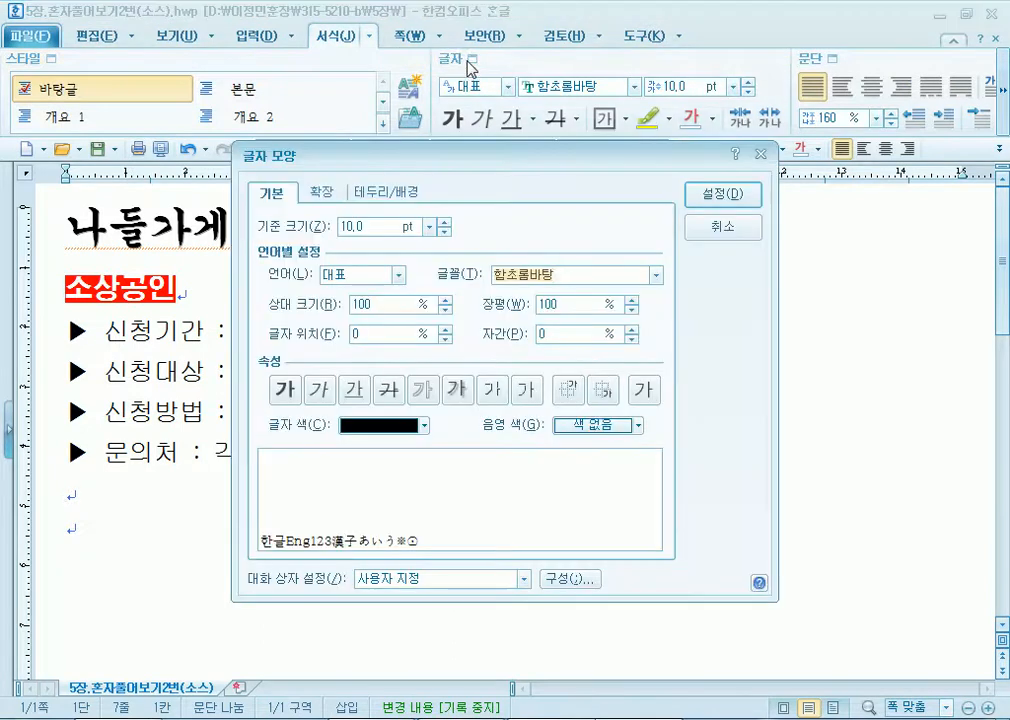
key("Escape")
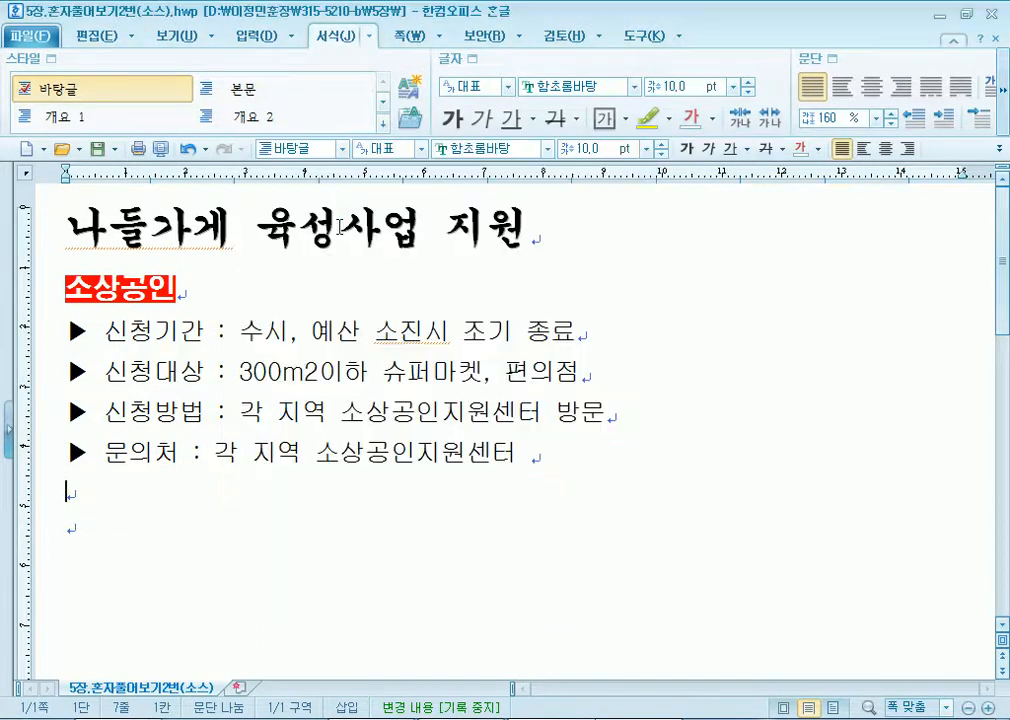
left_click(124, 299)
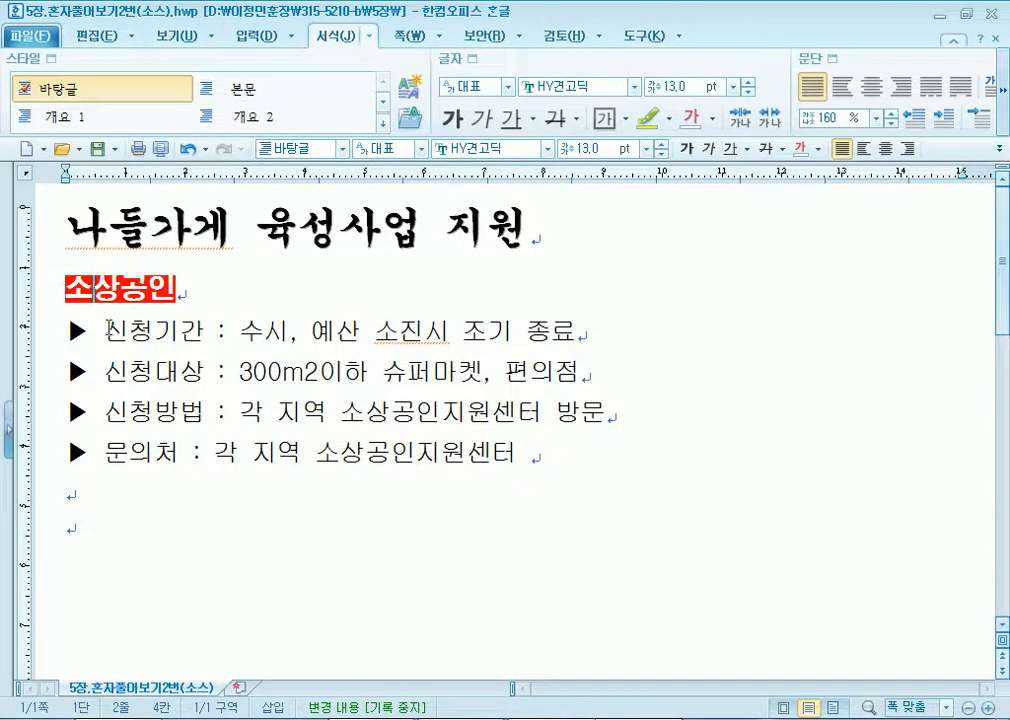
left_click_drag(105, 331, 204, 331)
left_click(213, 296)
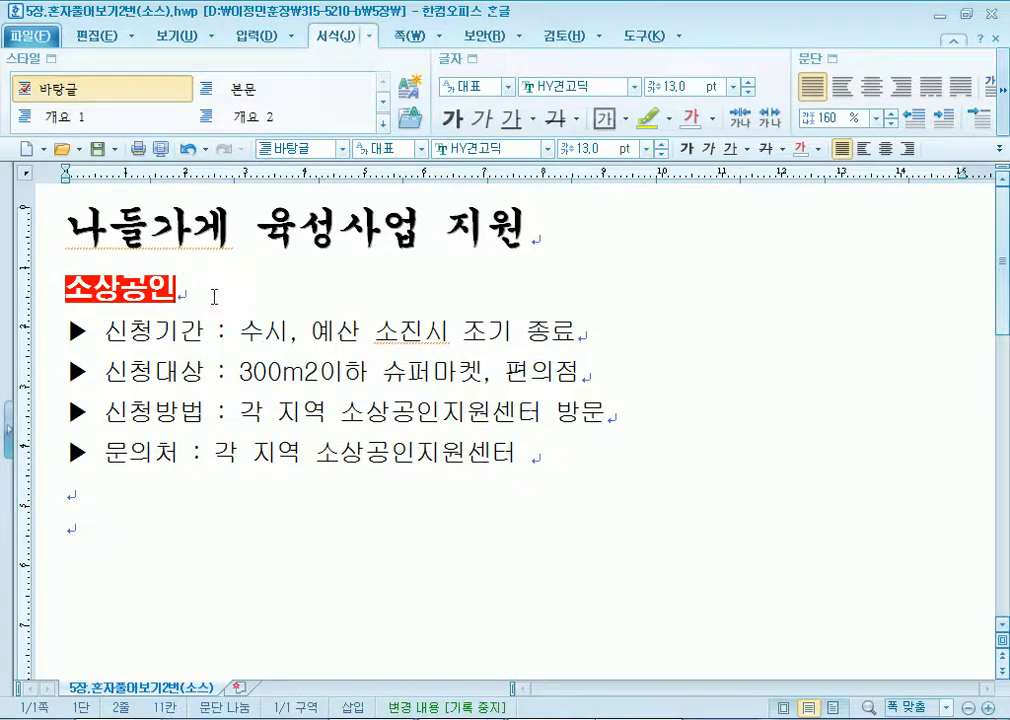
Copy the character formatting of the red-shaded "소상공인" heading with Shape Copy (모양 복사).
left_click(120, 294)
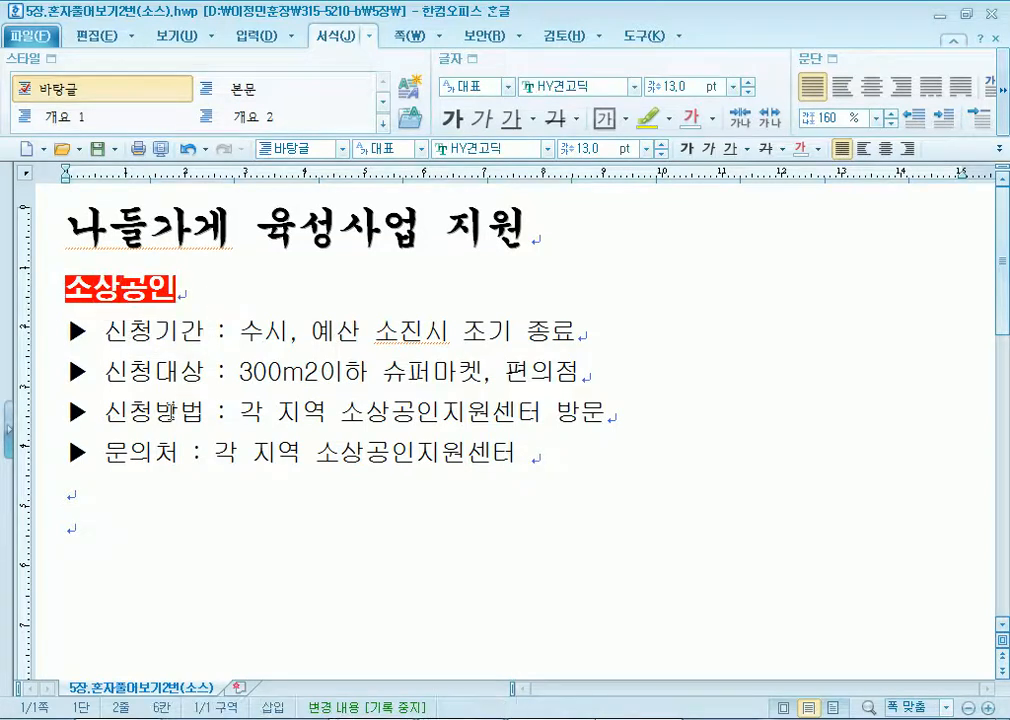
left_click(203, 289)
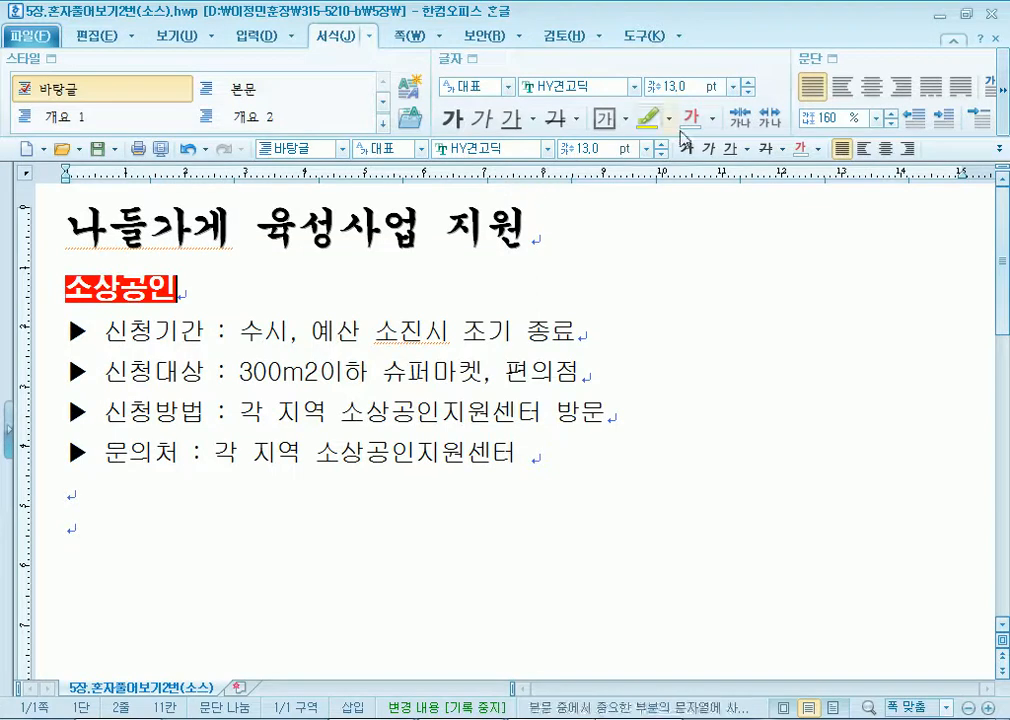
left_click(119, 289)
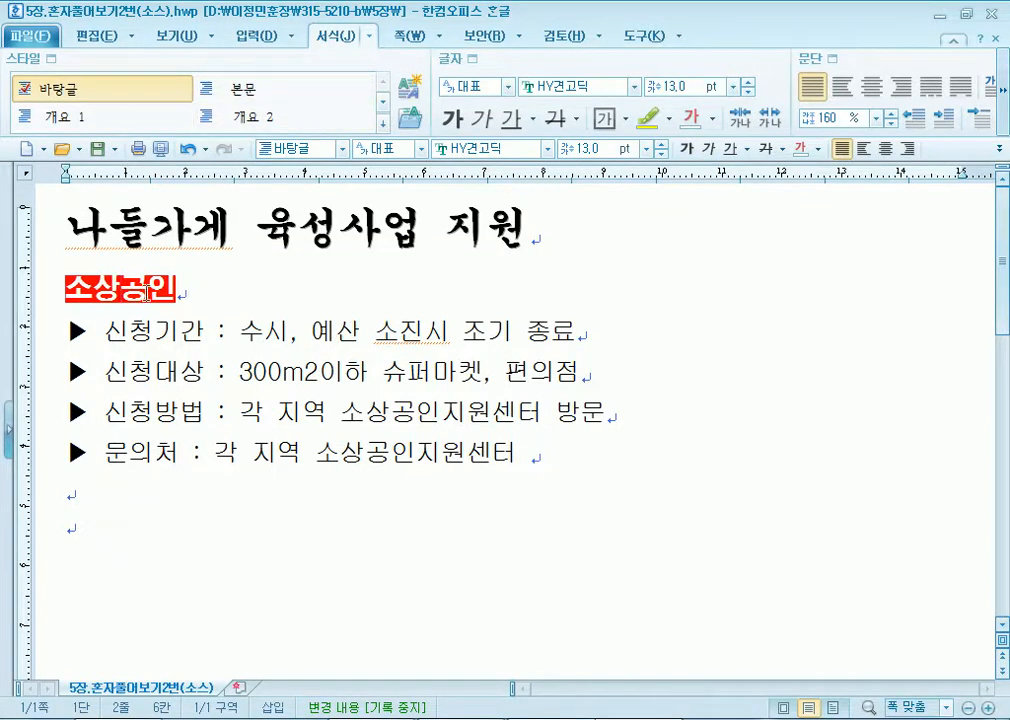
key("alt+c")
left_click(648, 282)
Apply the copied heading formatting to the list labels 신청기간, 신청대상, 신청방법 and 문의처.
left_click_drag(108, 328, 214, 332)
key("alt+c")
left_click_drag(105, 374, 212, 378)
key("alt+c")
left_click_drag(105, 418, 198, 420)
key("alt+c")
left_click_drag(105, 462, 185, 463)
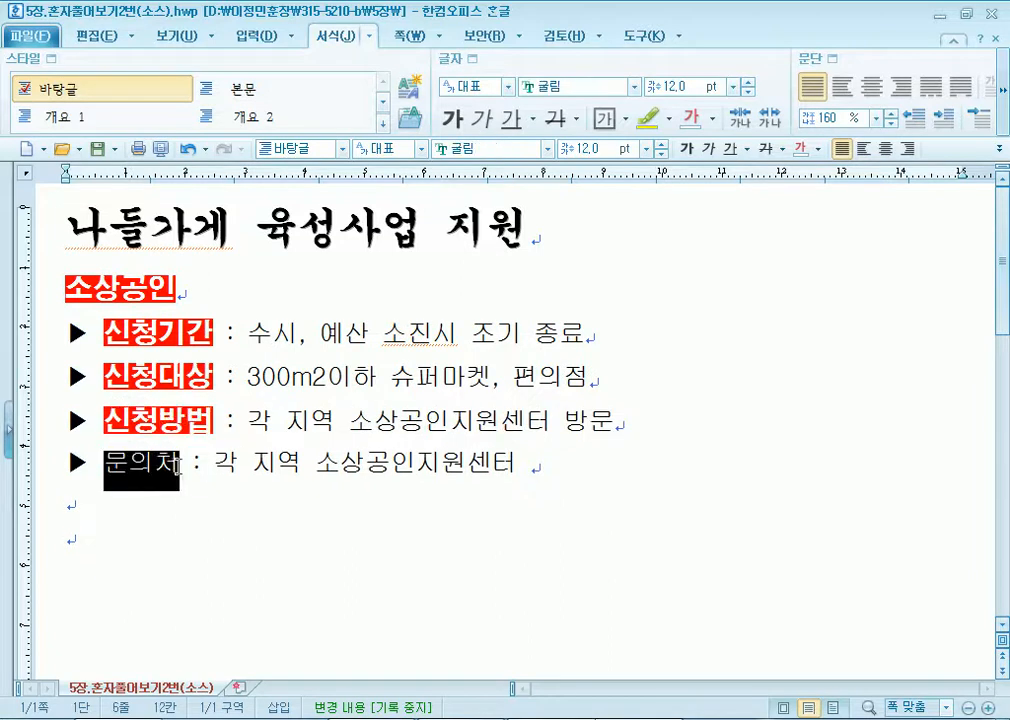
key("alt+c")
left_click(339, 494)
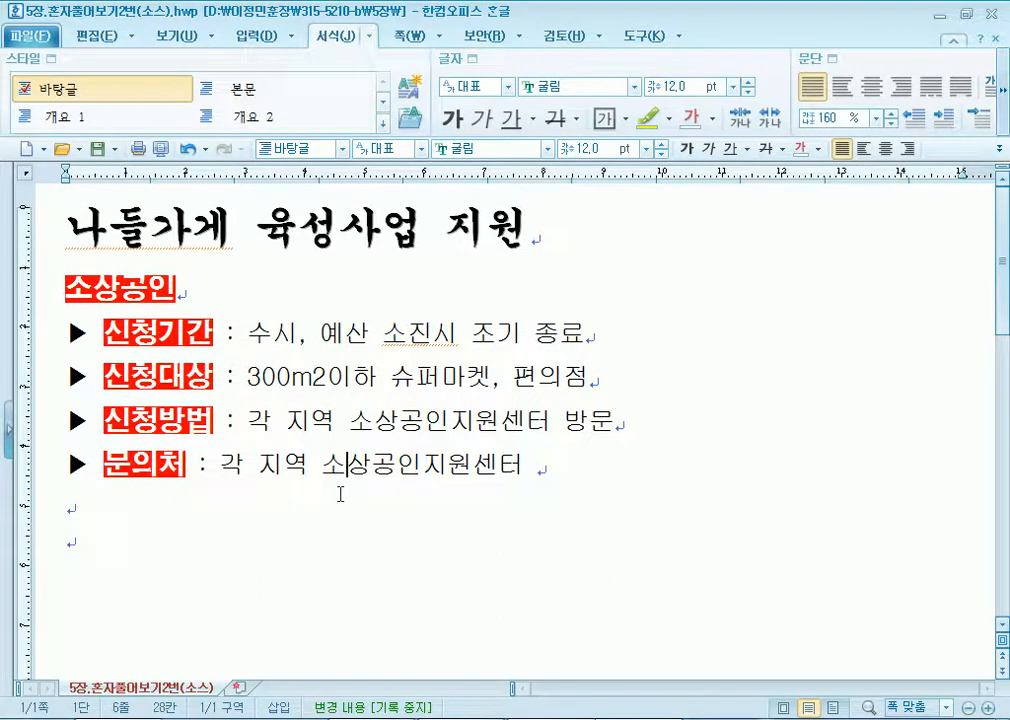
left_click(156, 508)
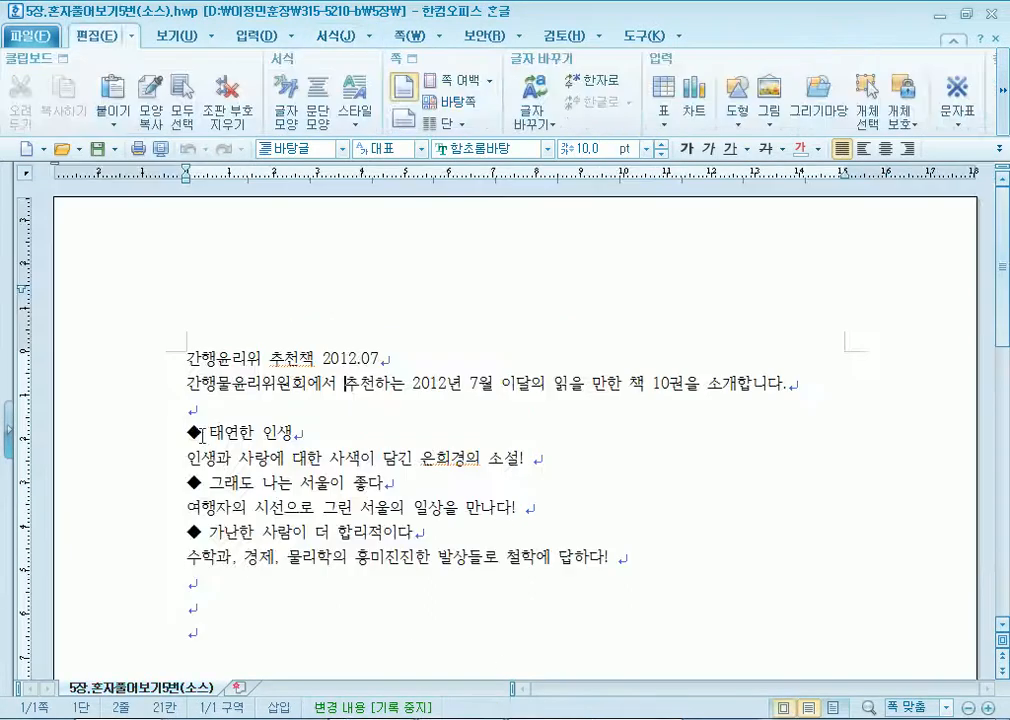
Turn off the page outline view and set the title "간행윤리위 추천책 2012.07" in 함초롬돋움 at 20 pt.
left_click(178, 35)
left_click(20, 88)
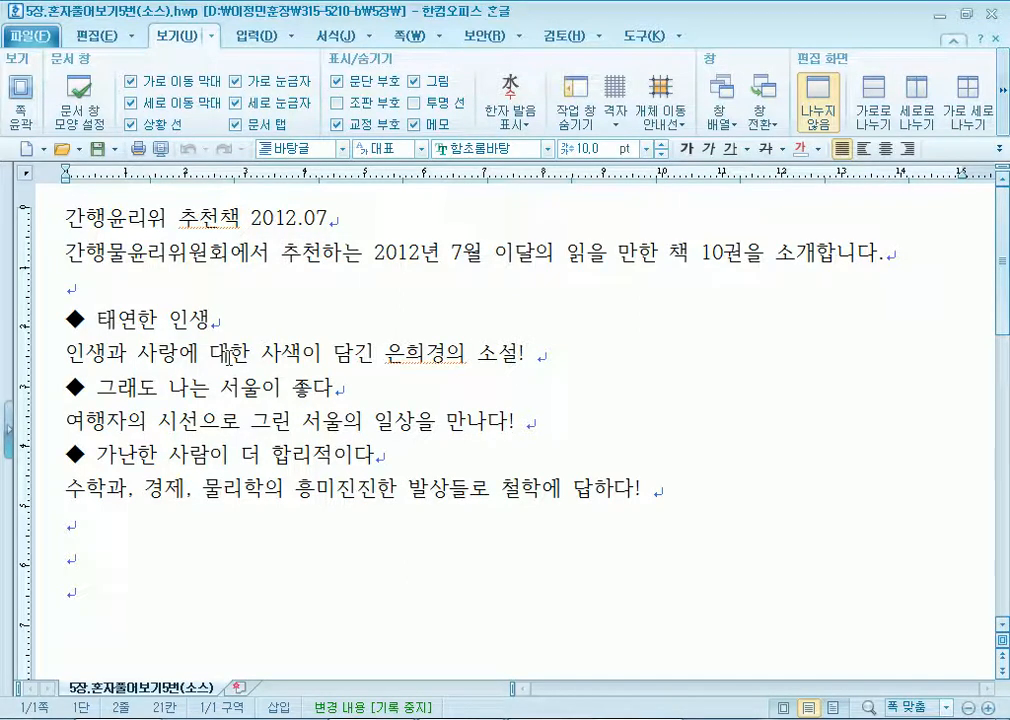
left_click_drag(340, 222, 14, 206)
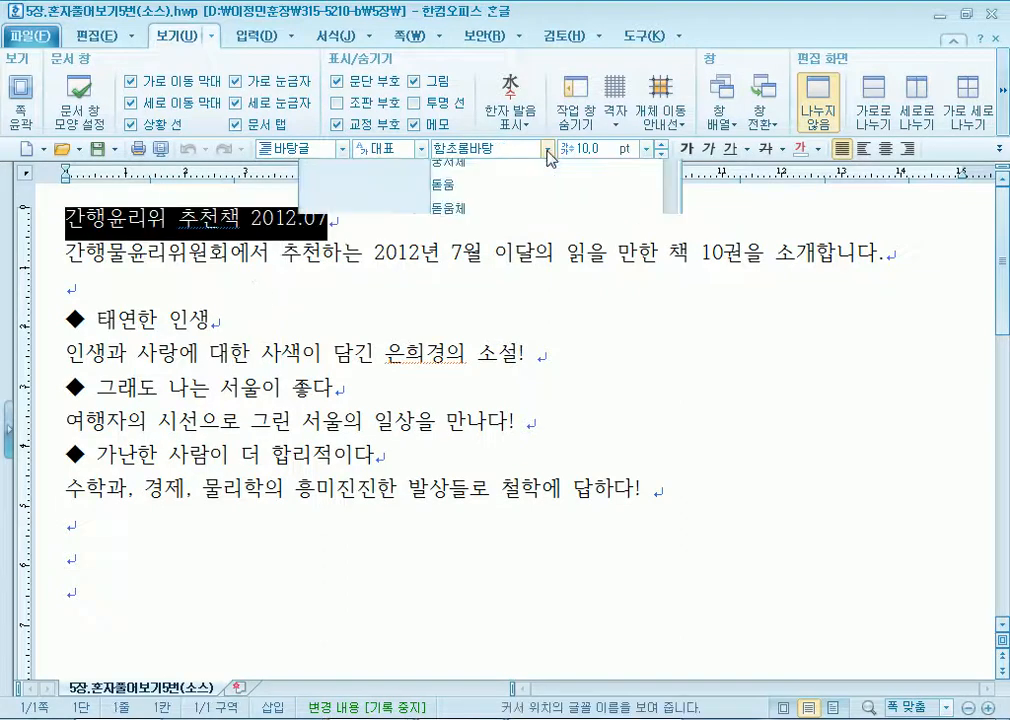
left_click(546, 148)
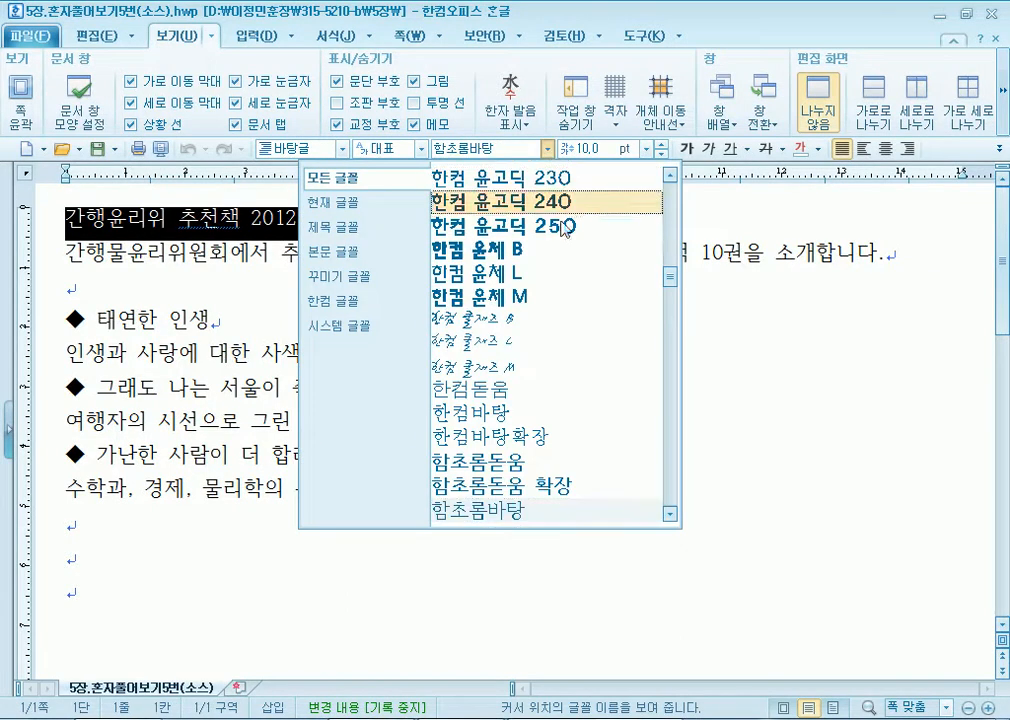
left_click(513, 470)
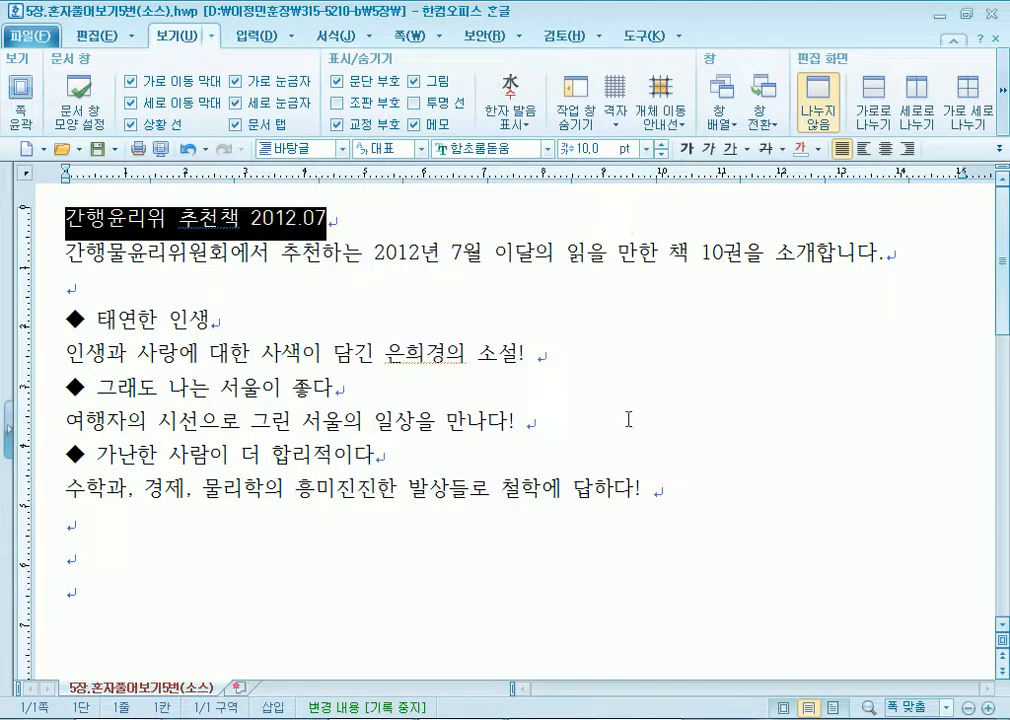
left_click(646, 148)
left_click(605, 318)
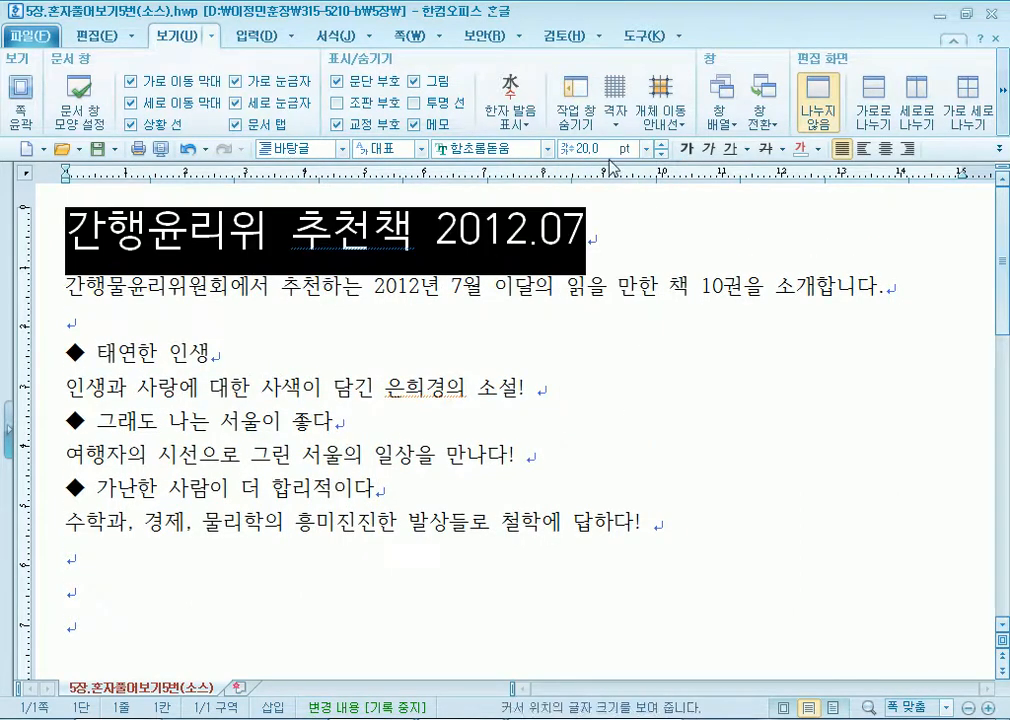
Change the text colour of the title "간행윤리위 추천책 2012.07" to blue.
left_click(821, 148)
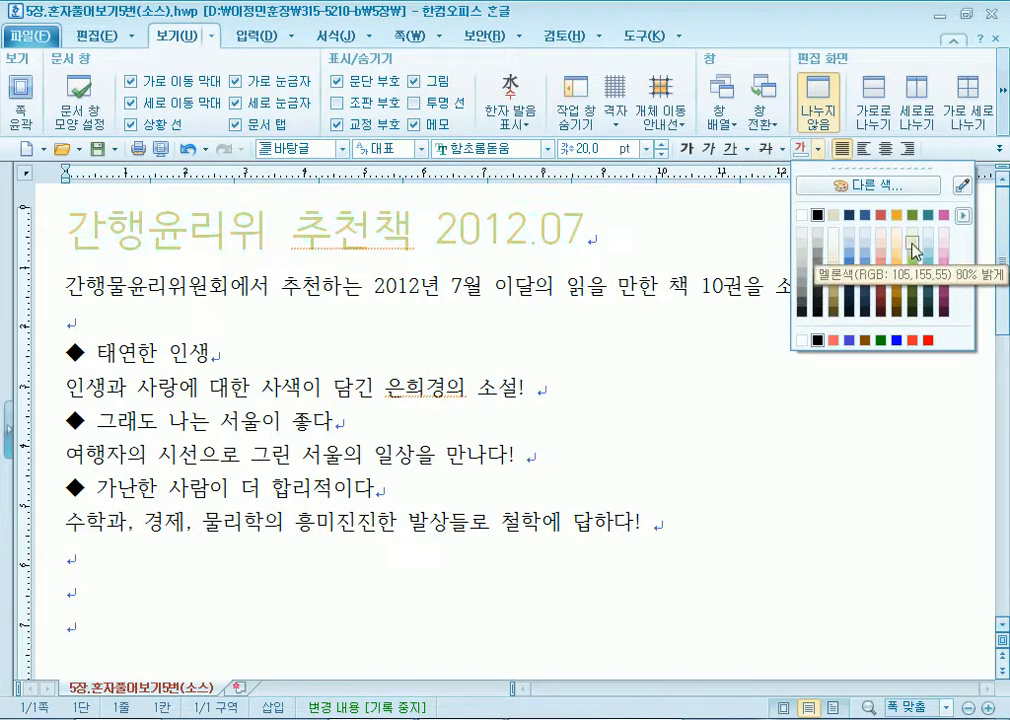
left_click(865, 215)
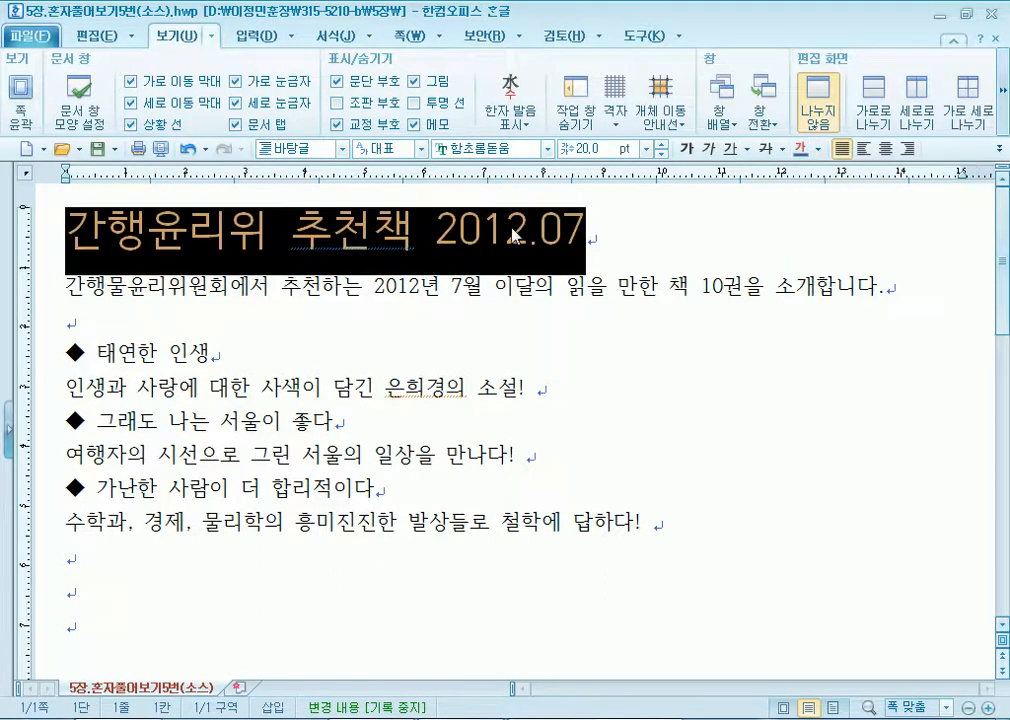
left_click(289, 331)
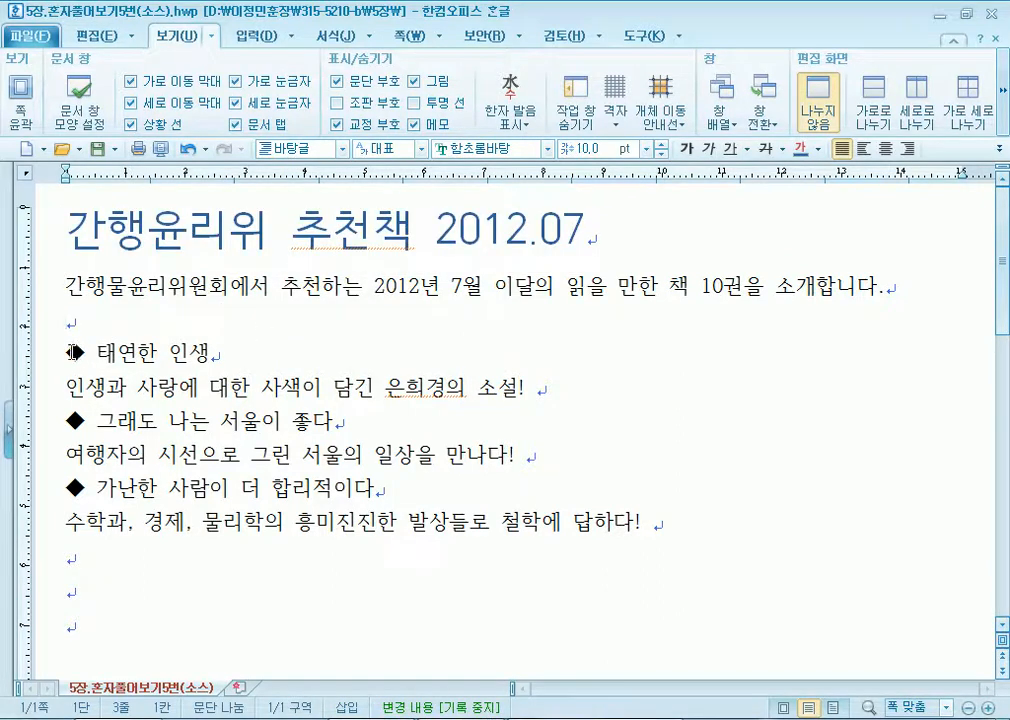
Set the "◆ 태연한 인생" line to the font 한컴 윤고딕 250 at 12 pt.
left_click_drag(72, 352, 221, 352)
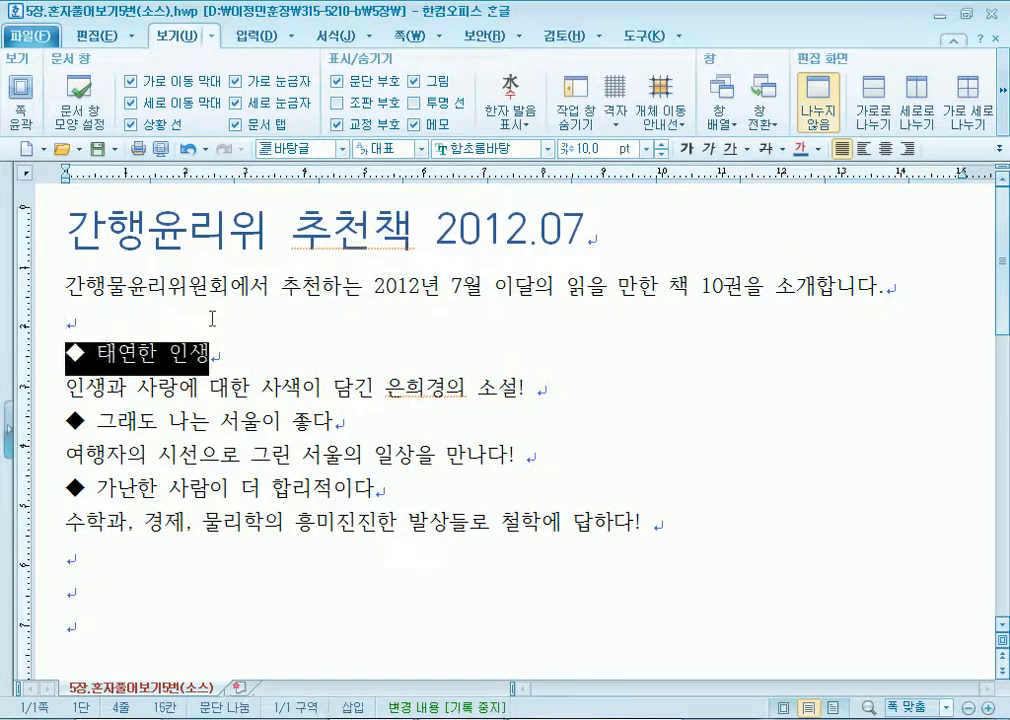
left_click(548, 148)
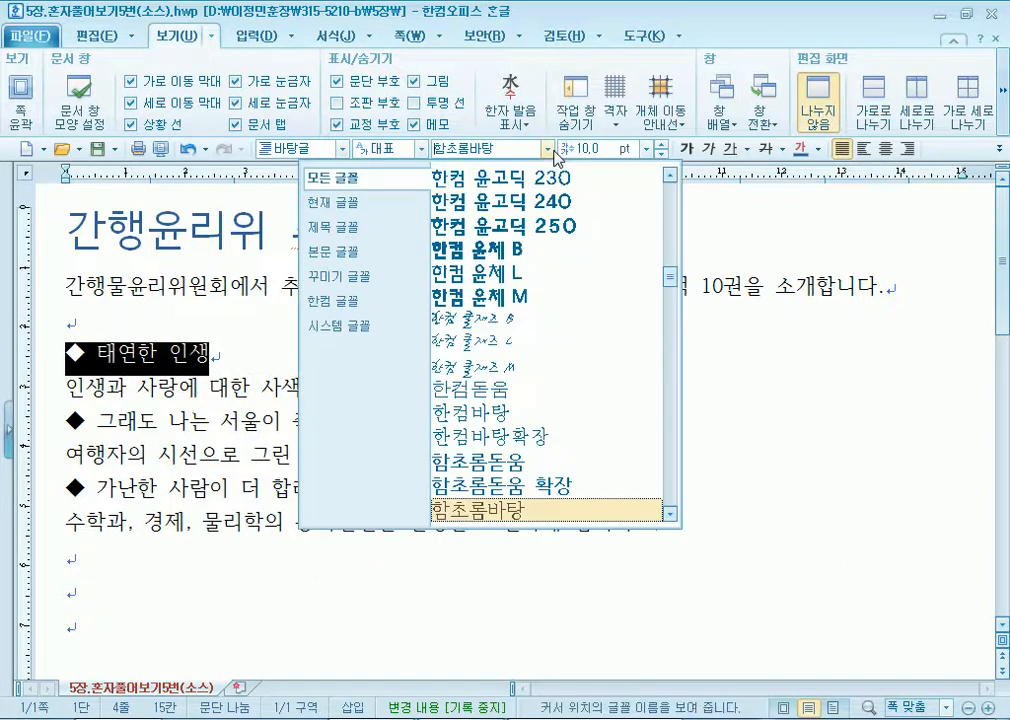
left_click(540, 226)
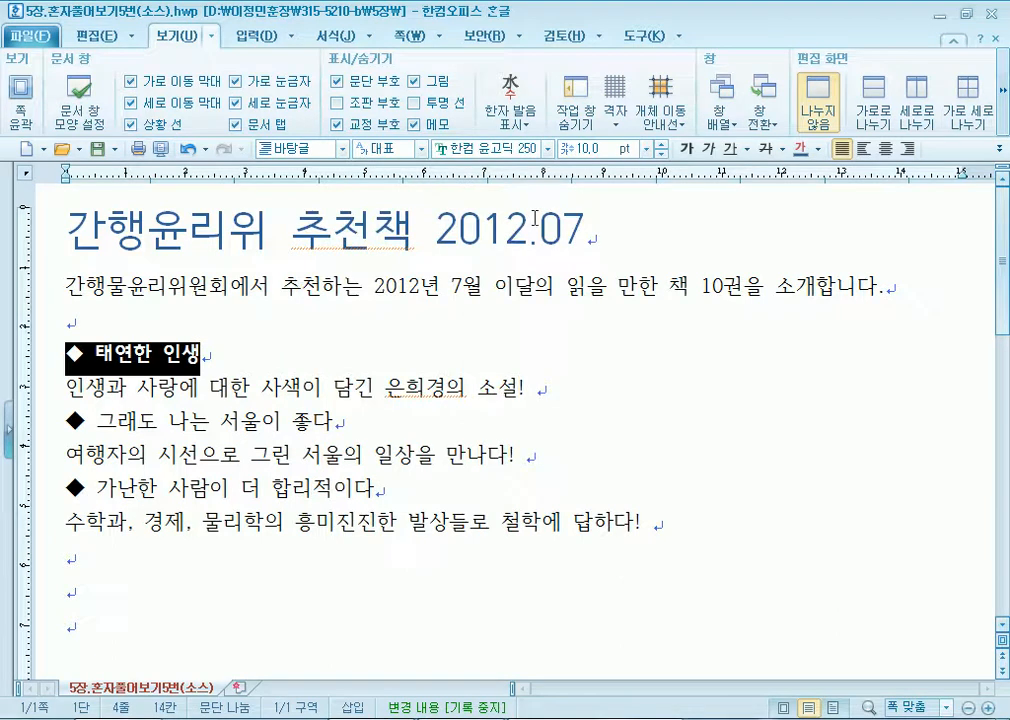
left_click(661, 145)
left_click(661, 145)
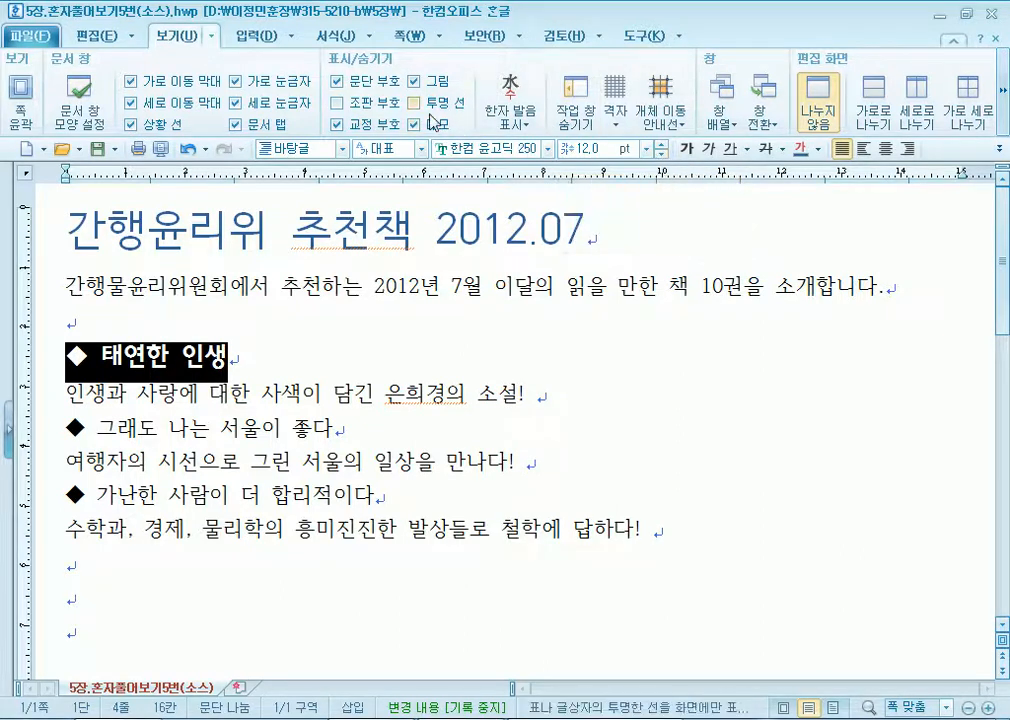
Give the "◆ 태연한 인생" line white text and a blue character shading colour.
left_click(818, 148)
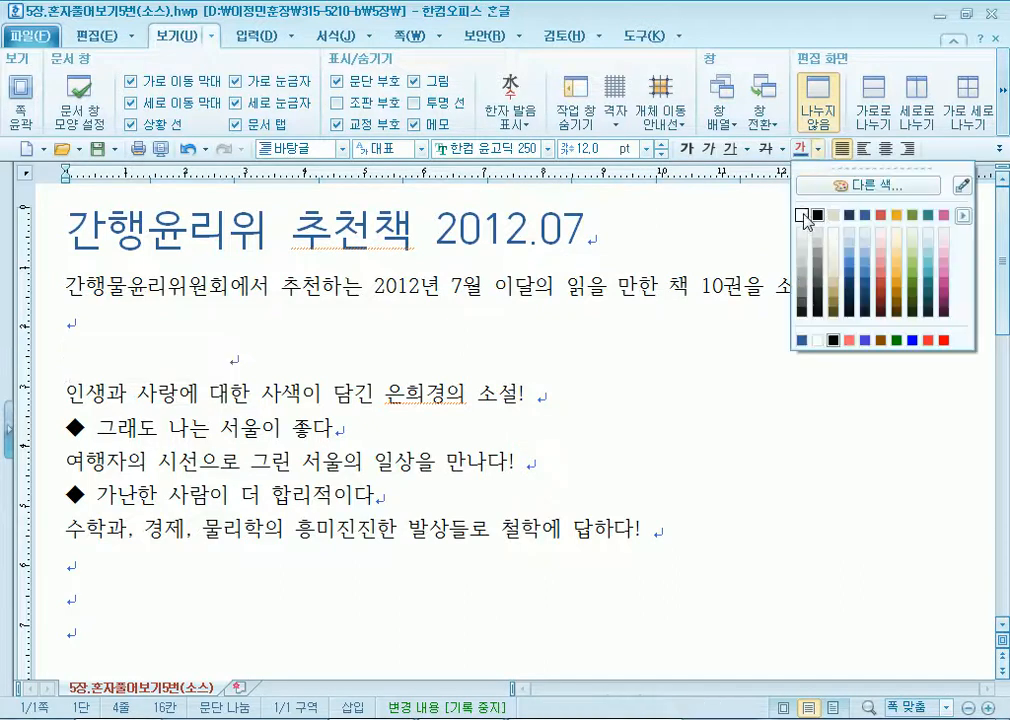
left_click(802, 215)
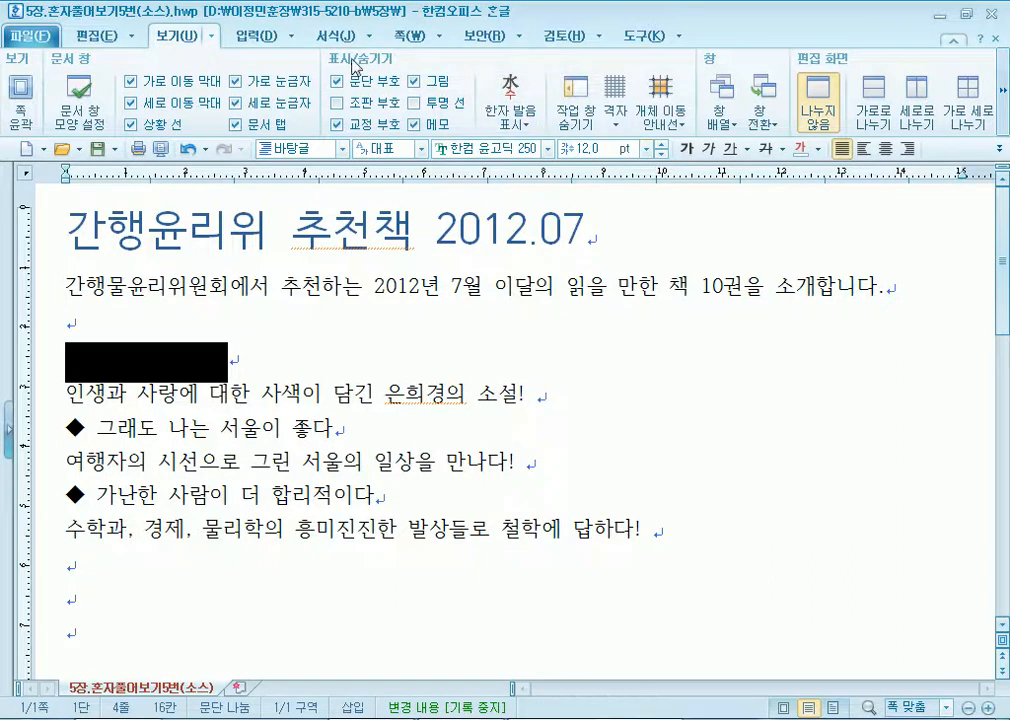
left_click(109, 40)
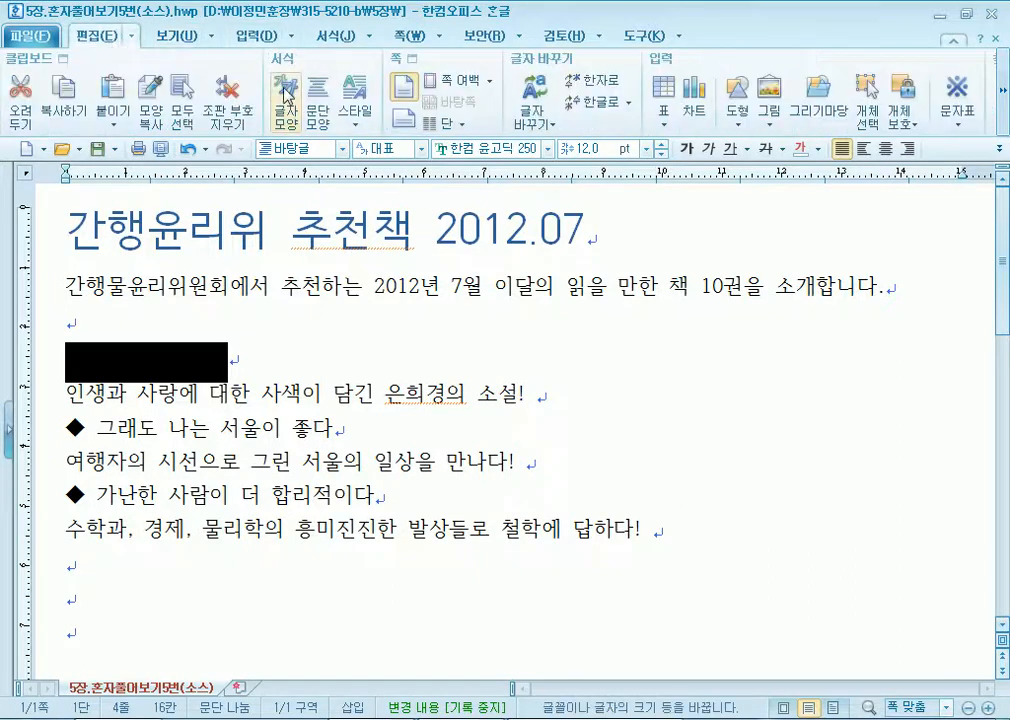
left_click(350, 37)
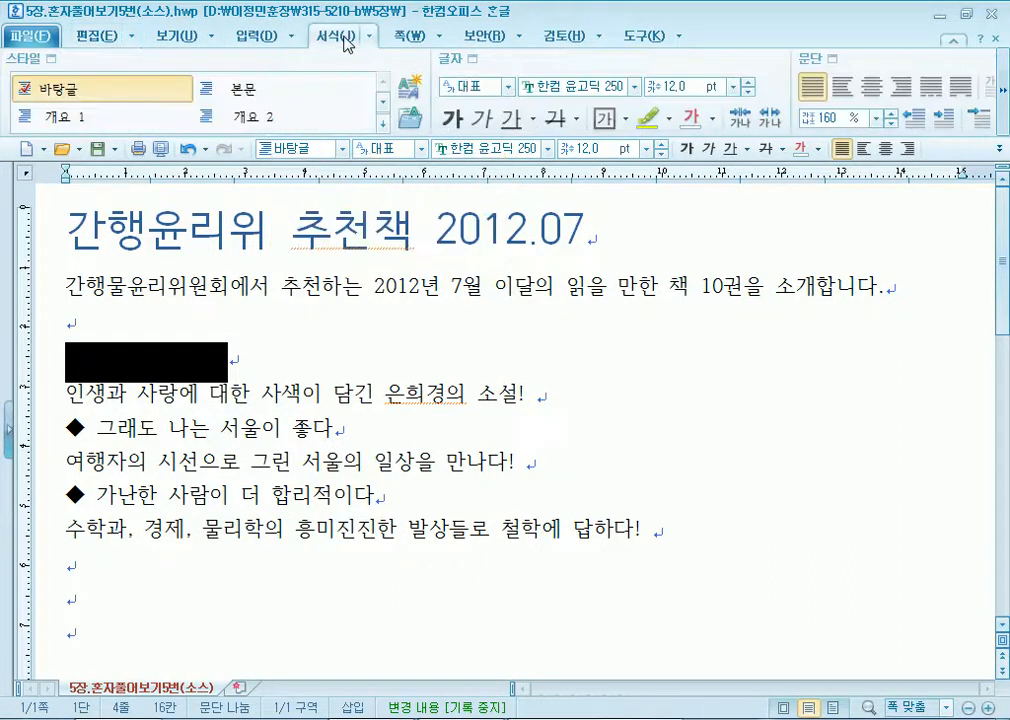
left_click(462, 64)
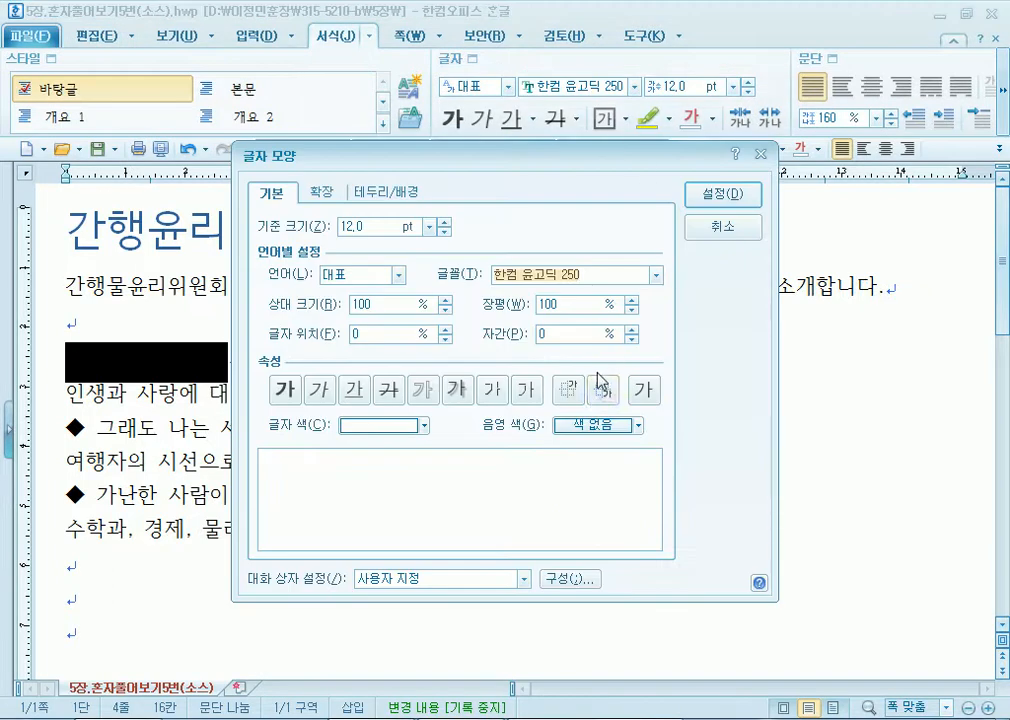
left_click(590, 425)
left_click(642, 480)
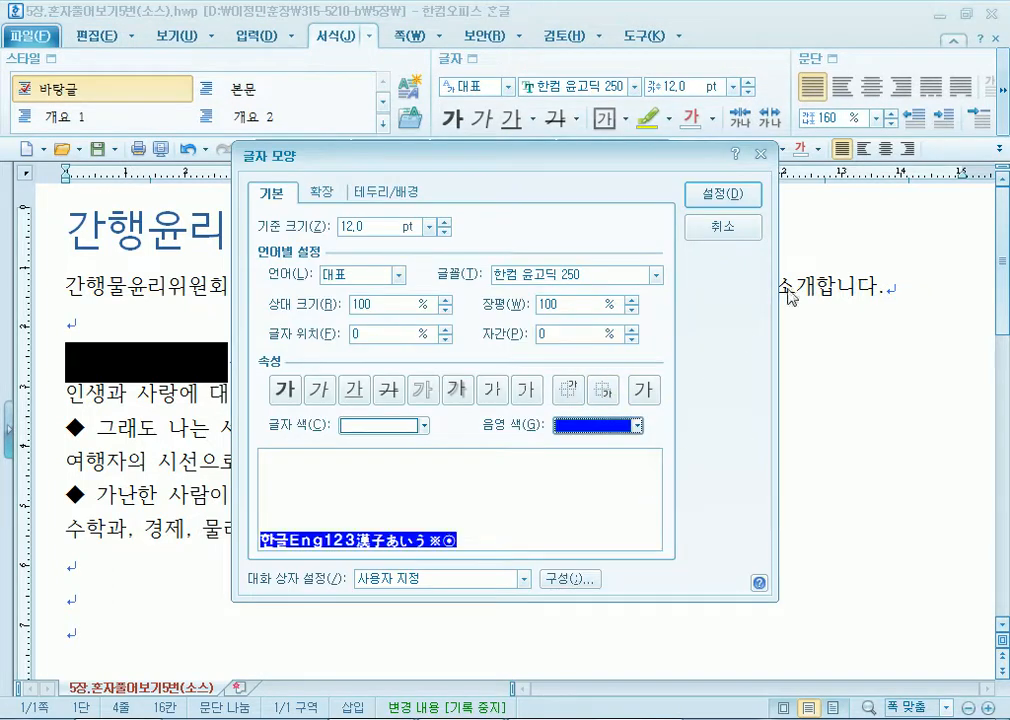
left_click(735, 197)
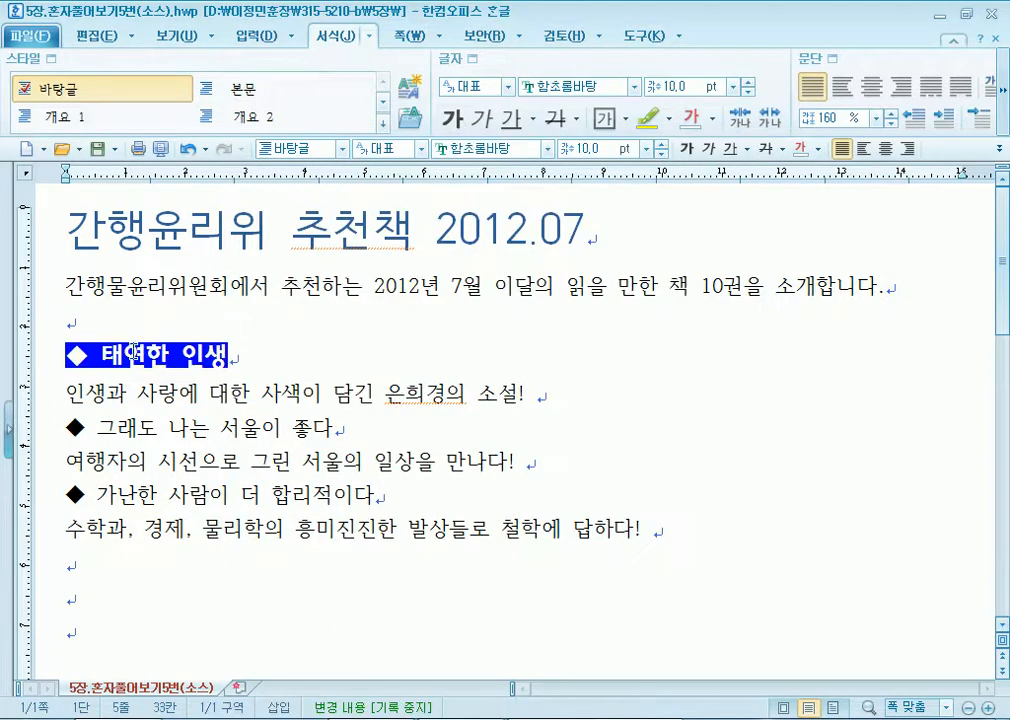
scroll(447, 459, "down", 2)
left_click(40, 245)
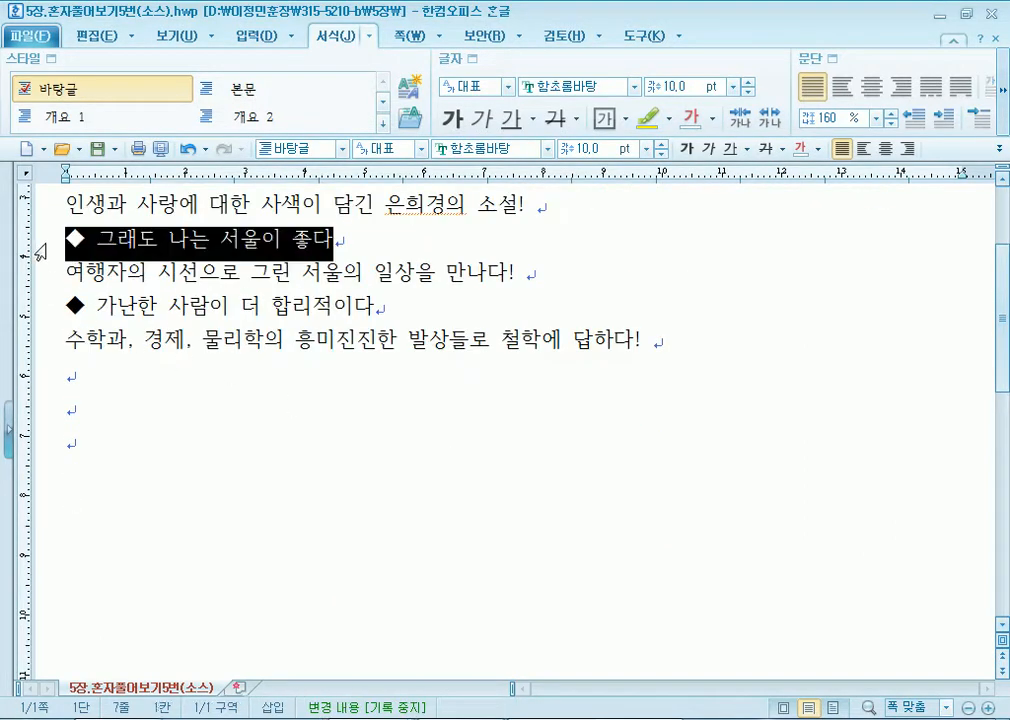
left_click(44, 316)
scroll(164, 380, "up", 2)
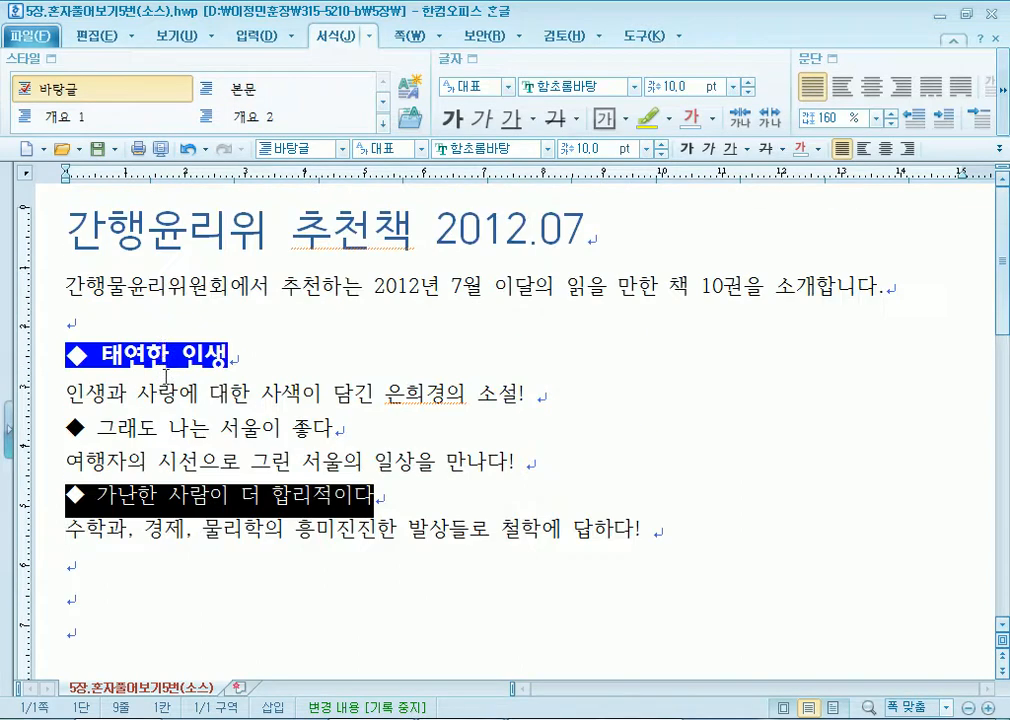
left_click(258, 357)
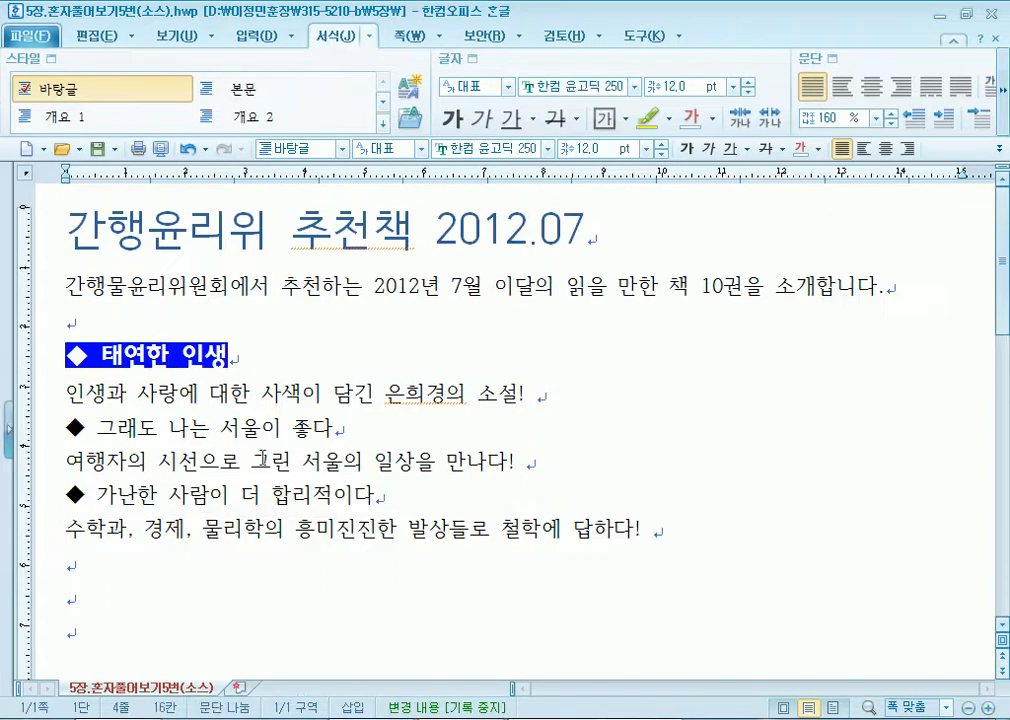
Copy only the character shape (글자 모양) of the "◆ 태연한 인생" line with Shape Copy.
left_click(150, 360)
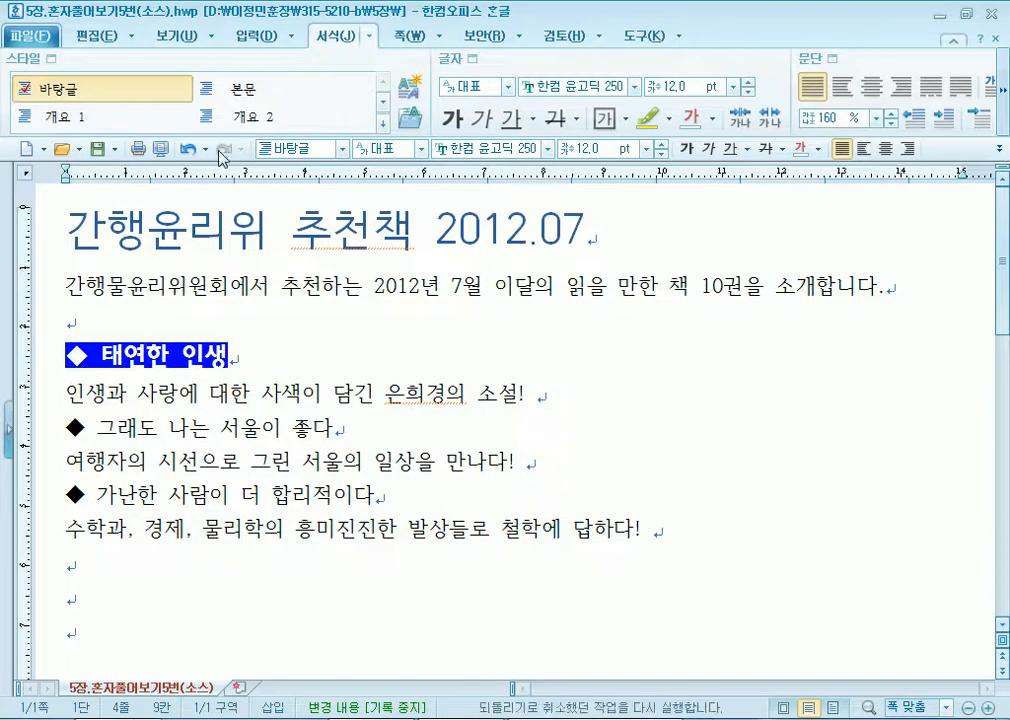
left_click(105, 36)
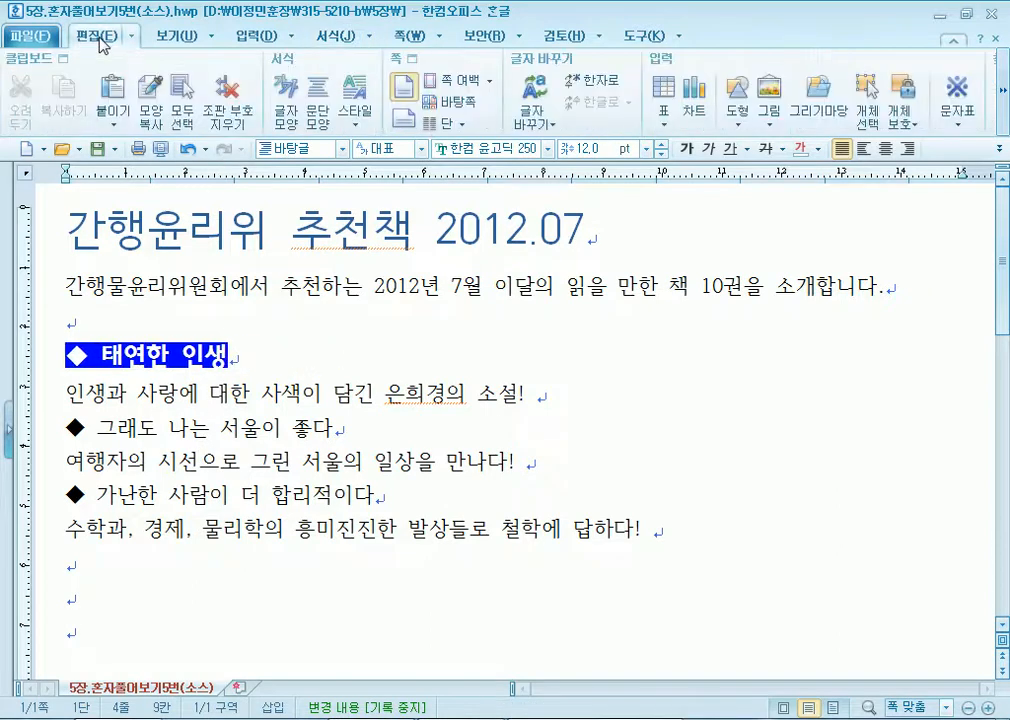
left_click(156, 110)
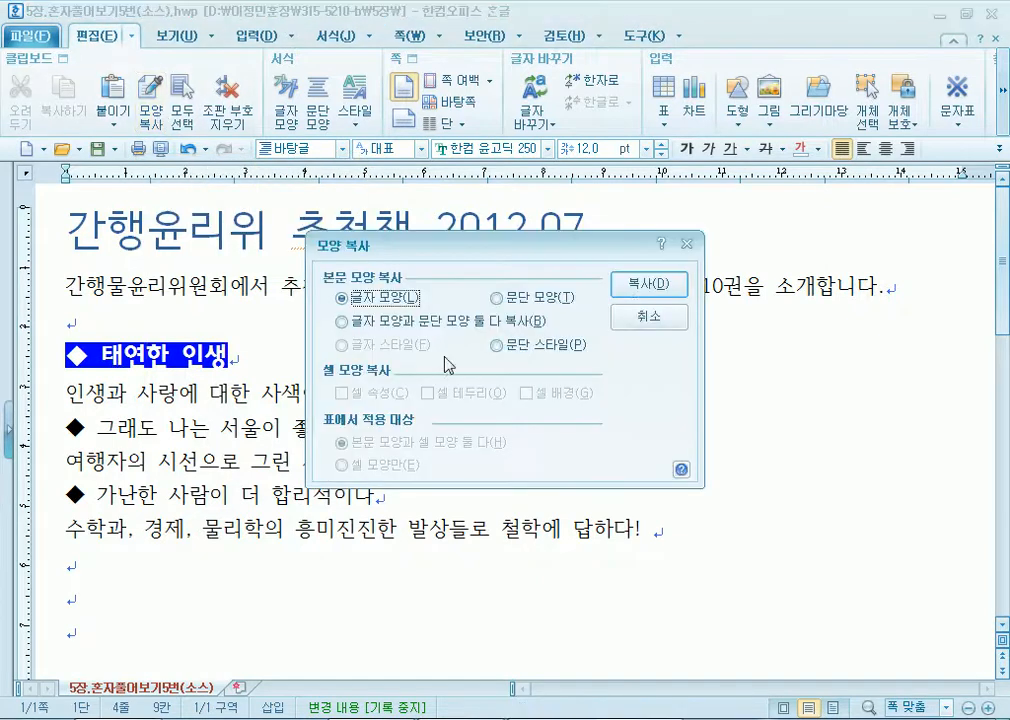
left_click(638, 287)
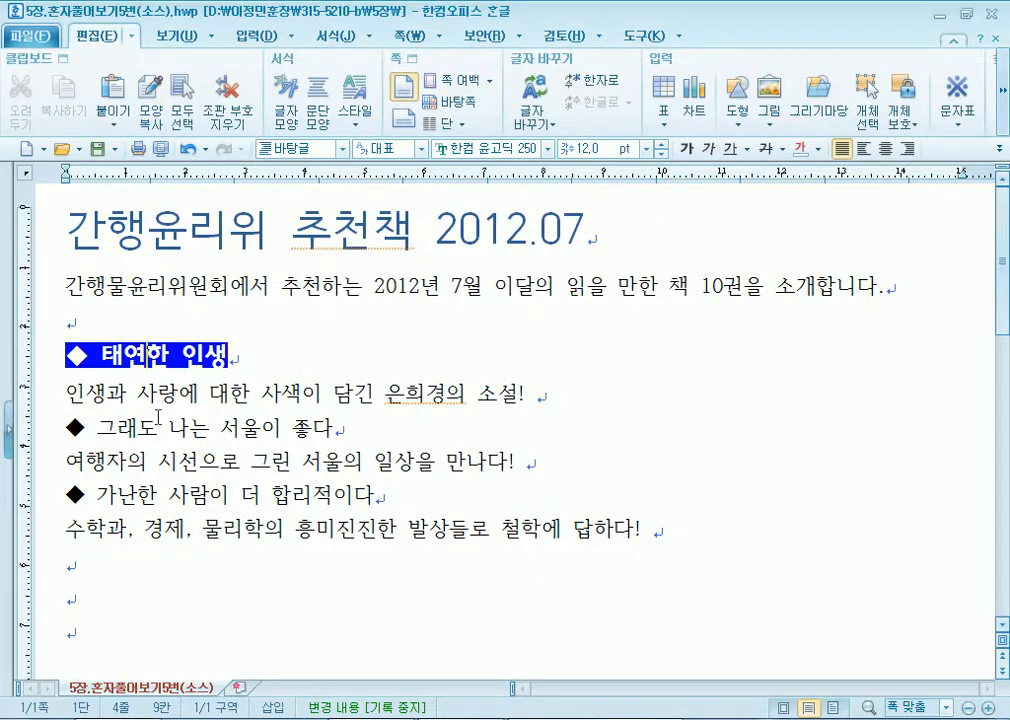
Apply the copied character shape to the lines "◆ 그래도 나는 서울이 좋다" and "◆ 가난한 사람이 더 합리적이다".
left_click(50, 434)
key("alt+c")
left_click_drag(74, 496, 397, 500)
key("alt+c")
key("Escape")
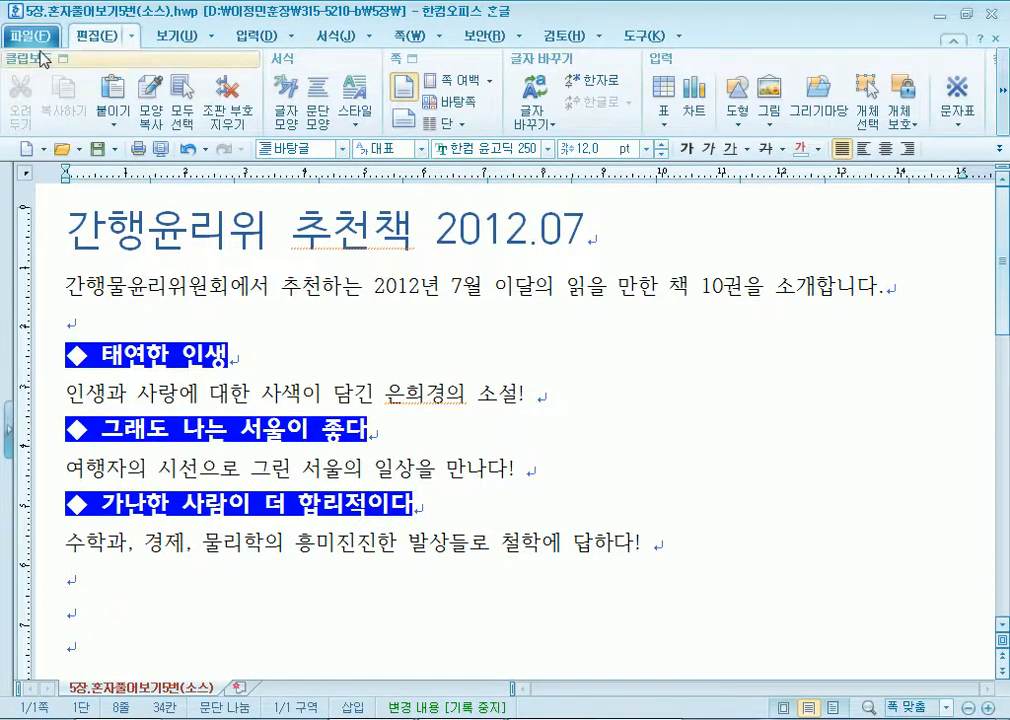
Open the document 5장.혼자풀어보기6번(소스) from the 5장 folder.
left_click(61, 152)
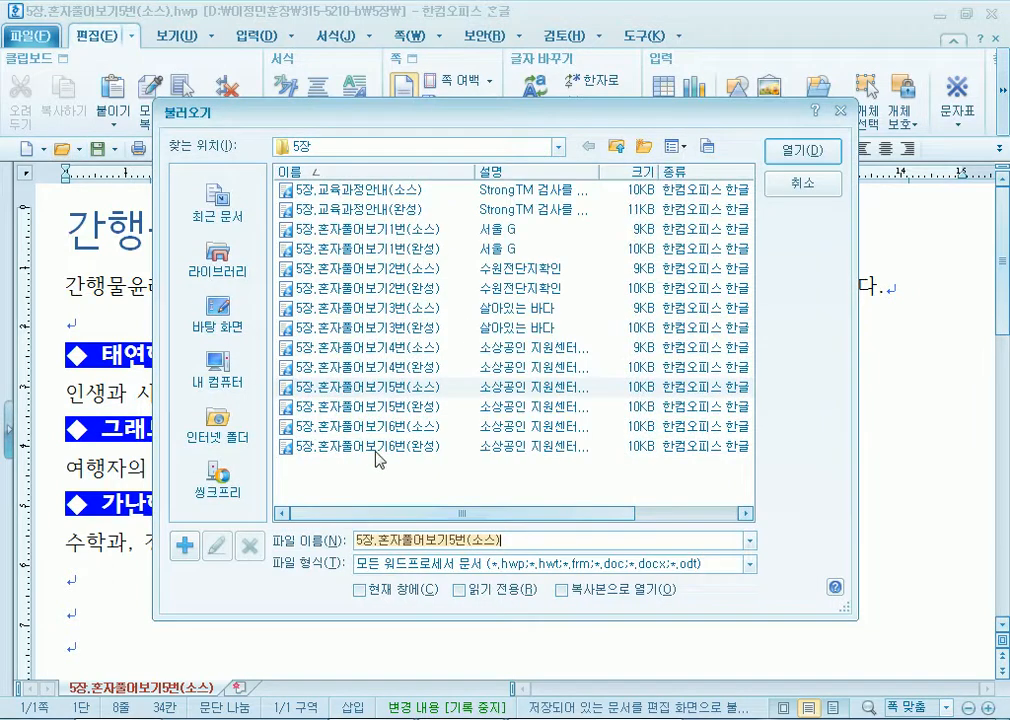
double_click(300, 338)
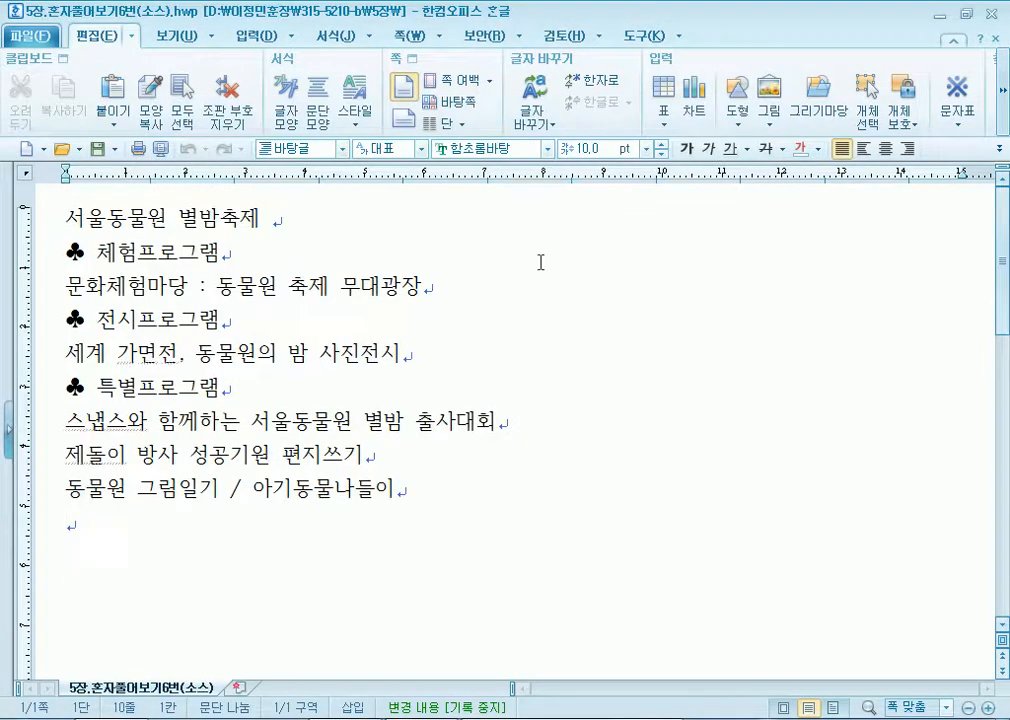
Set the title line "서울동물원 별밤축제" to the 한컴 윤체 B font at 23 pt.
left_click(2, 208)
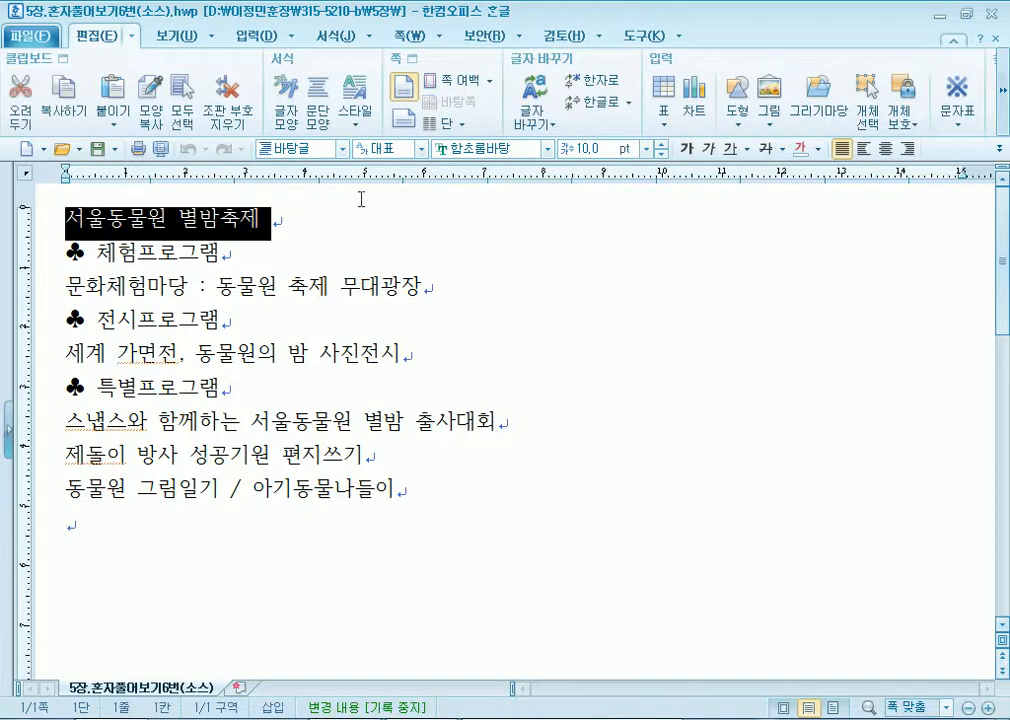
left_click(546, 149)
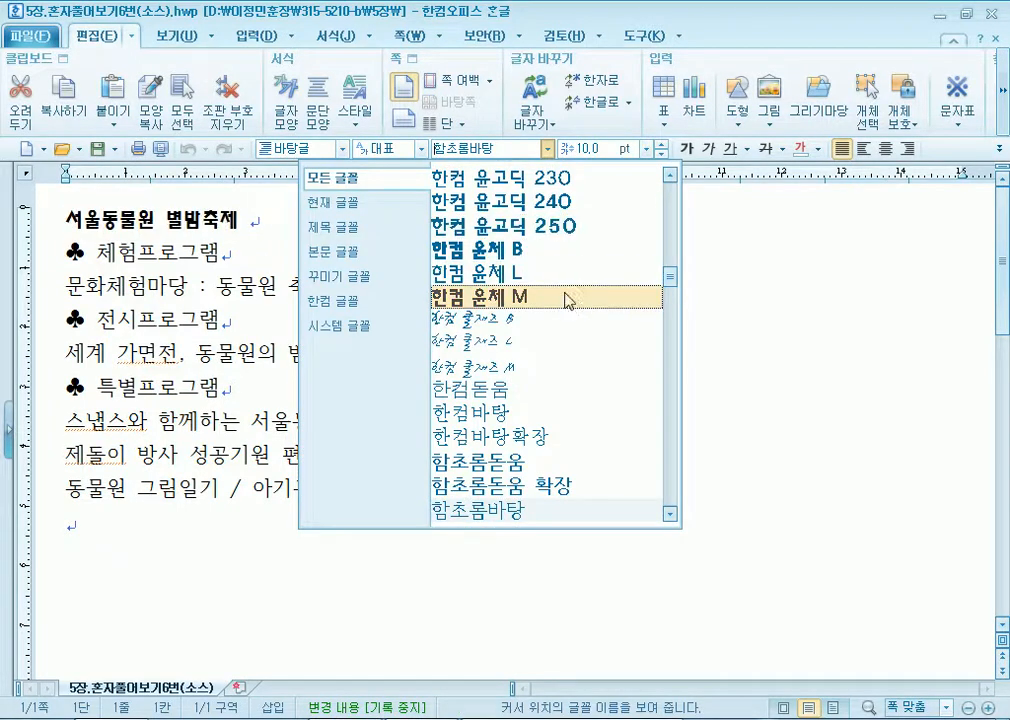
left_click(528, 247)
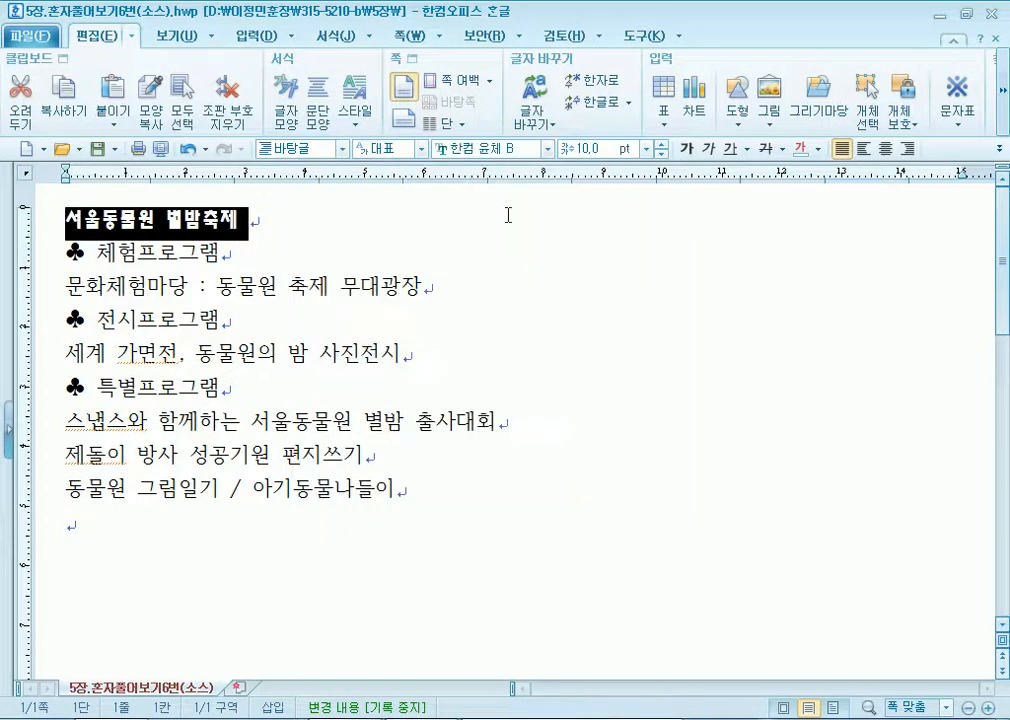
left_click(660, 144)
left_click(660, 144)
left_click(660, 144)
left_click(660, 144)
left_click(660, 144)
left_click(660, 144)
left_click(660, 144)
left_click(660, 144)
left_click(660, 144)
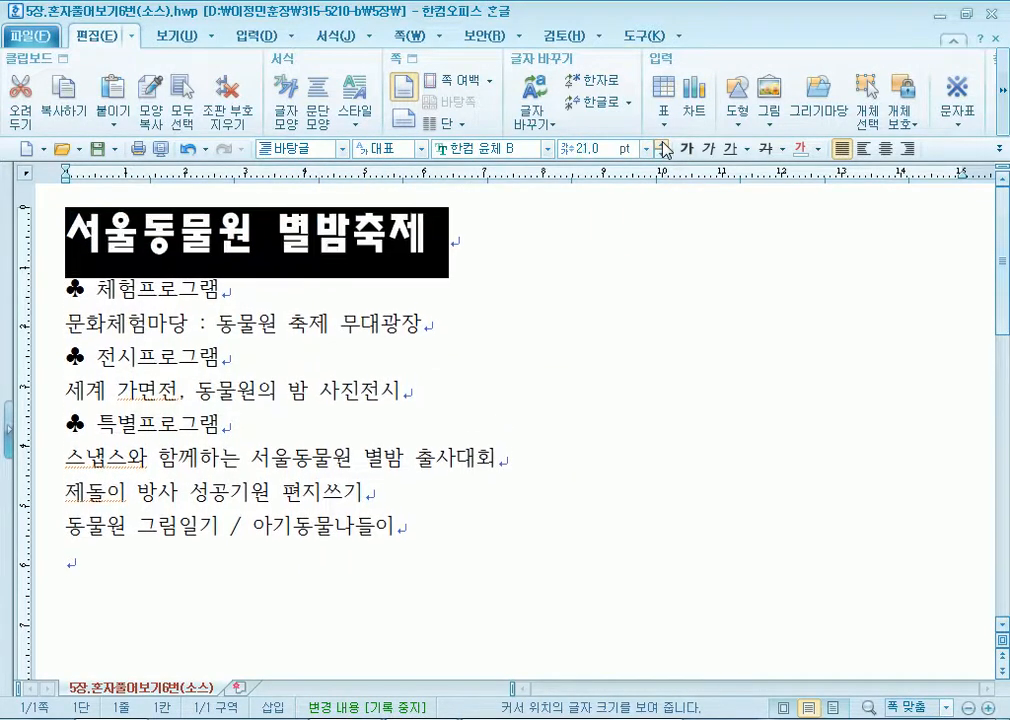
left_click(660, 144)
left_click(660, 144)
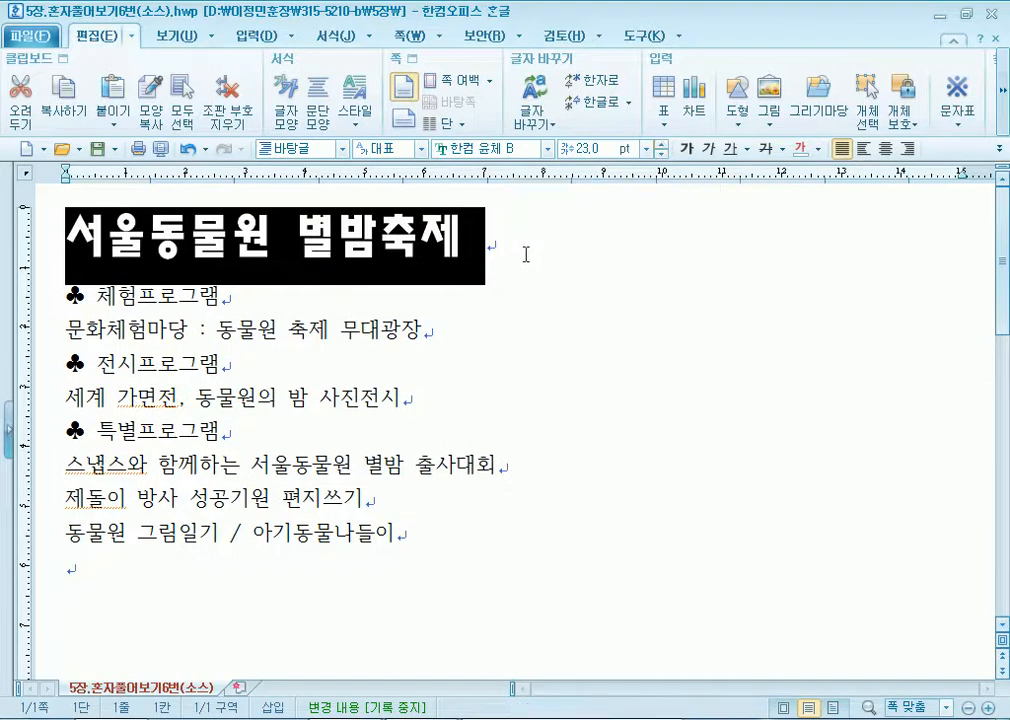
Colour the title text "서울동물원 별밤축제" red.
left_click(818, 149)
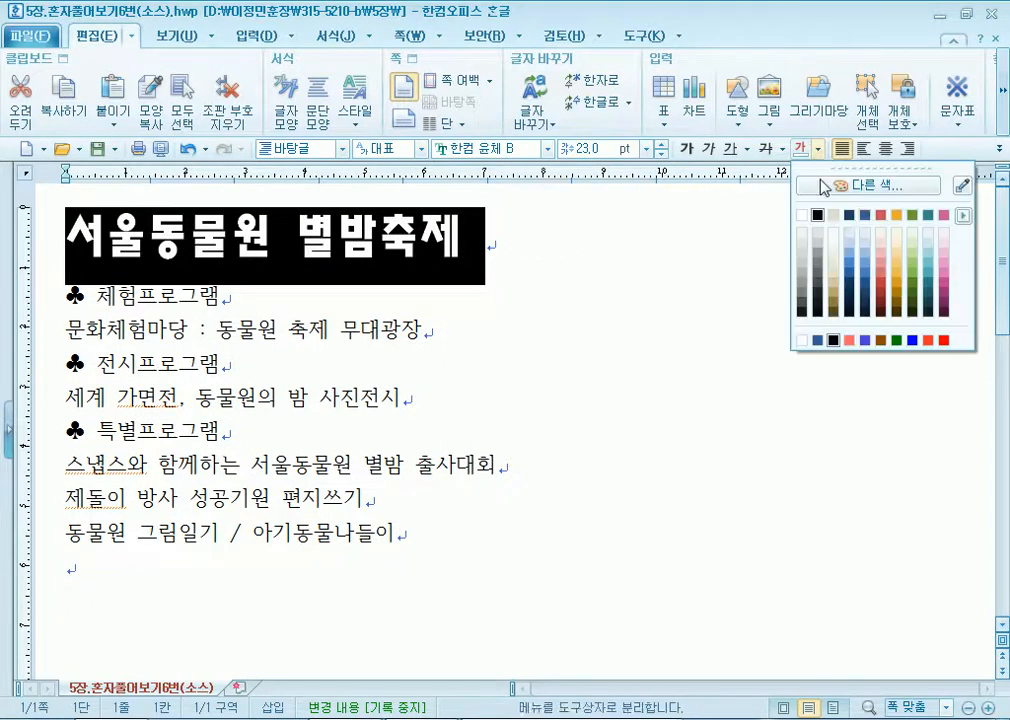
left_click(944, 341)
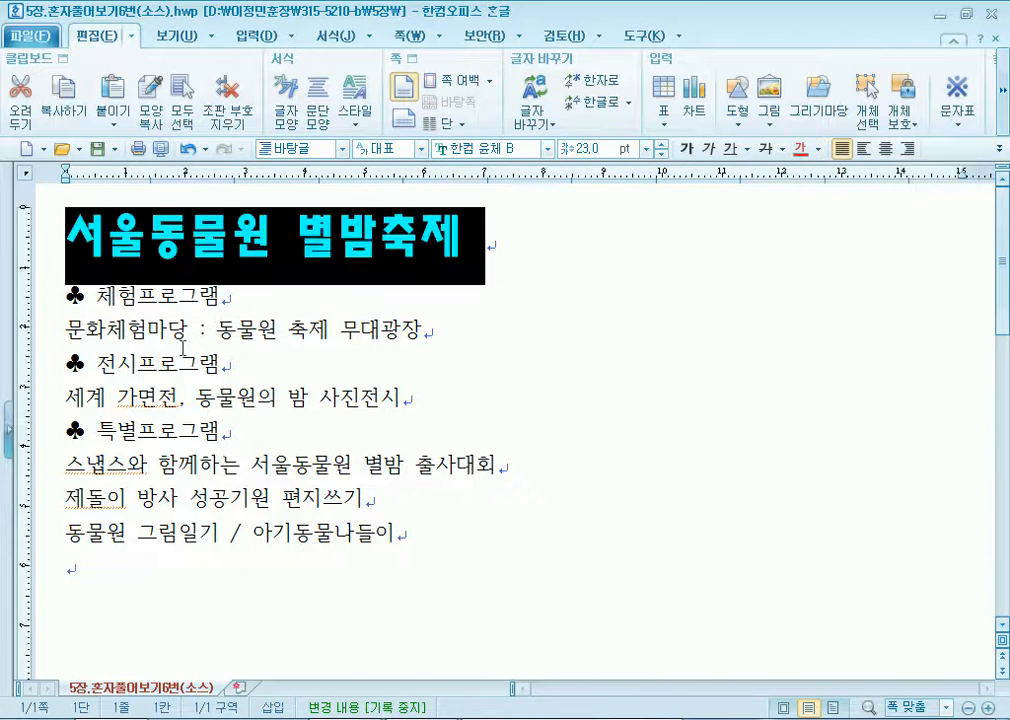
left_click(183, 341)
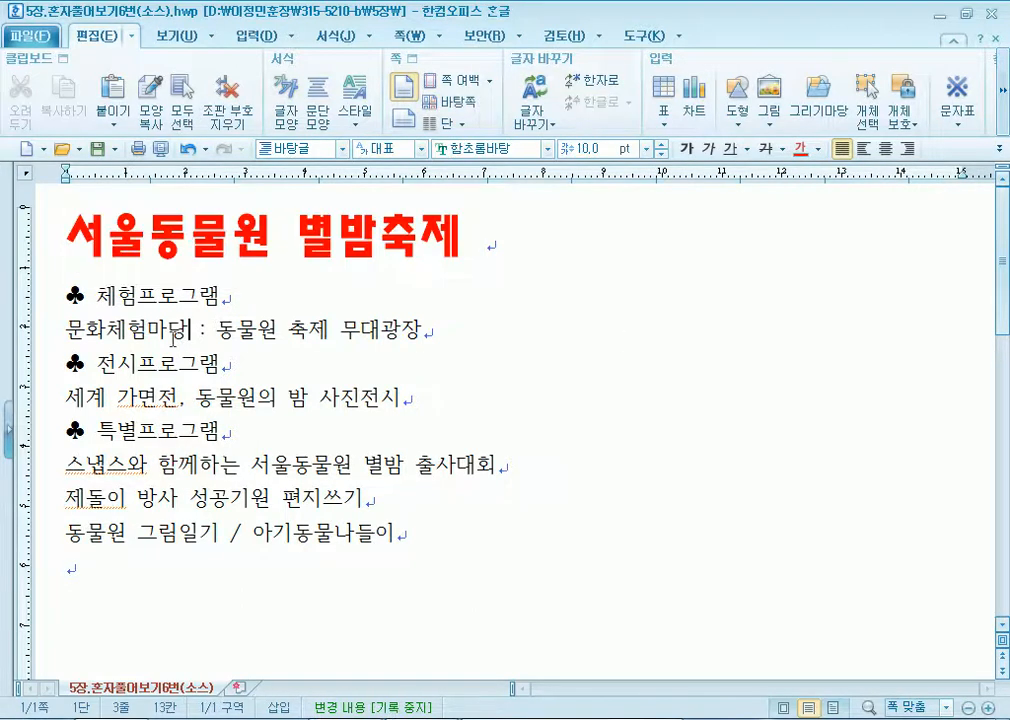
left_click(40, 296)
left_click(38, 365)
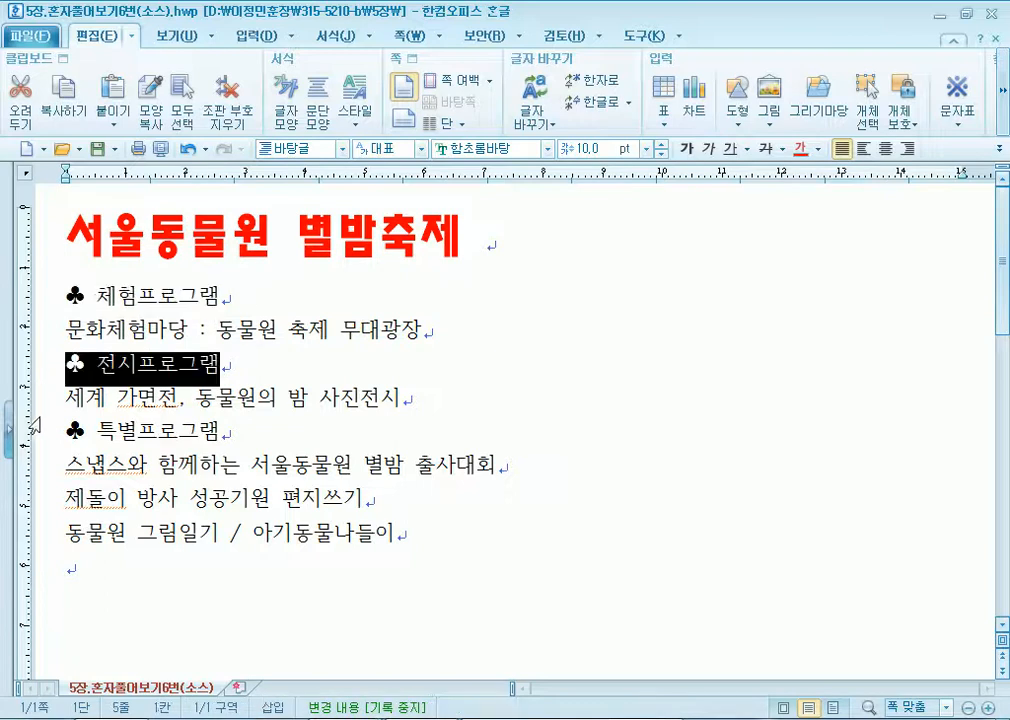
left_click(33, 427)
left_click(90, 296)
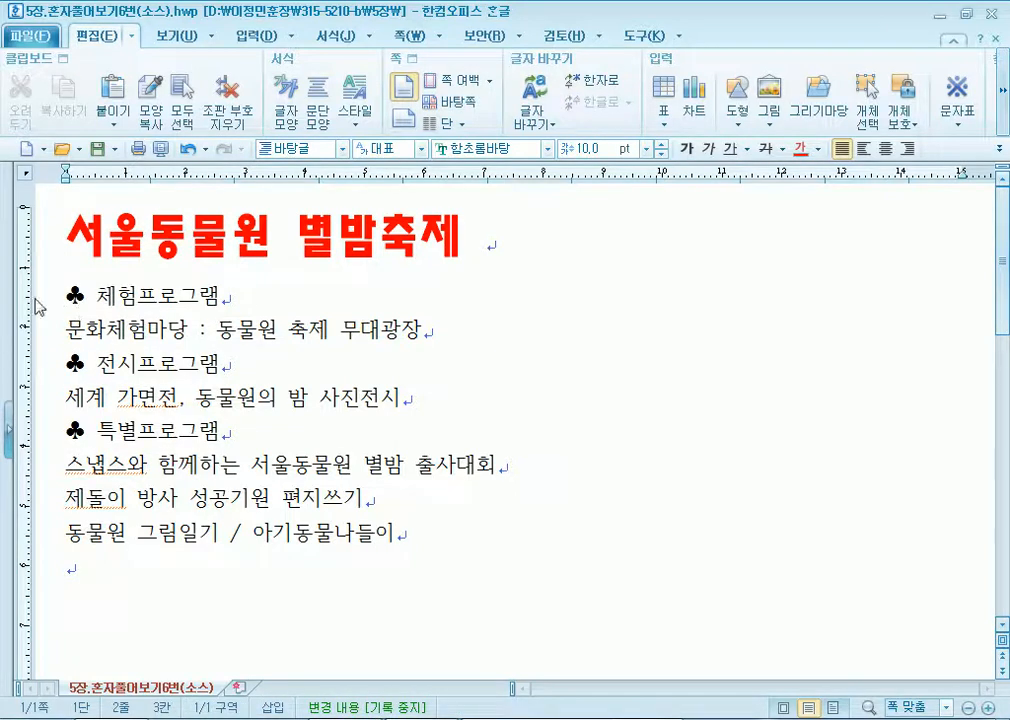
Set the "♣ 체험프로그램" heading to the 한컴 윤체 M font at 15 pt.
left_click(63, 296)
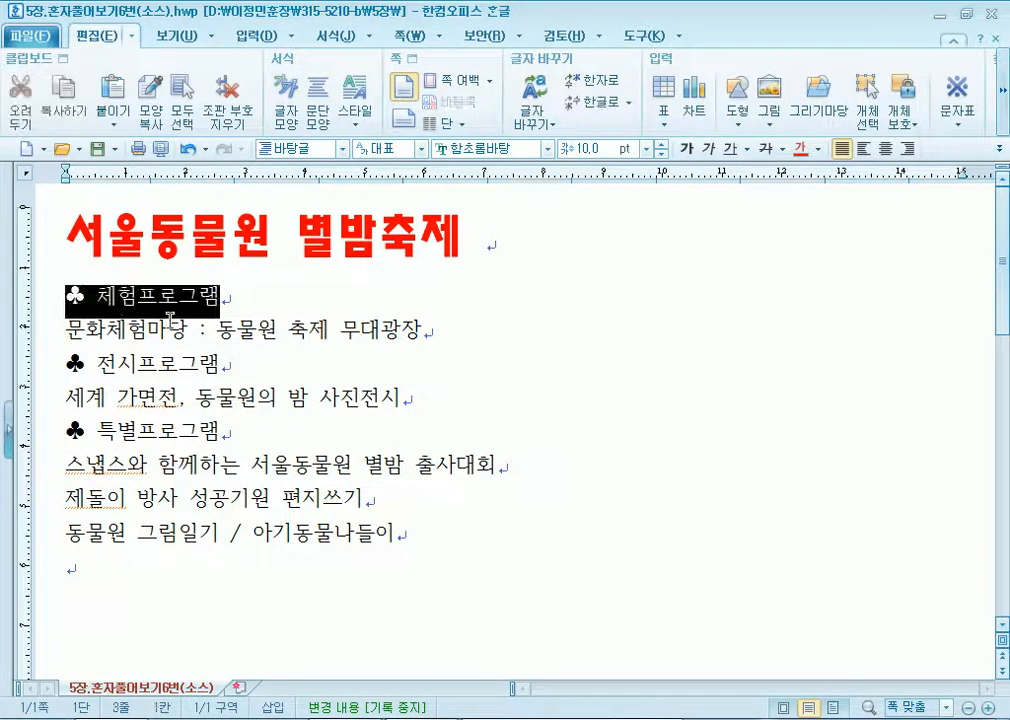
left_click(548, 150)
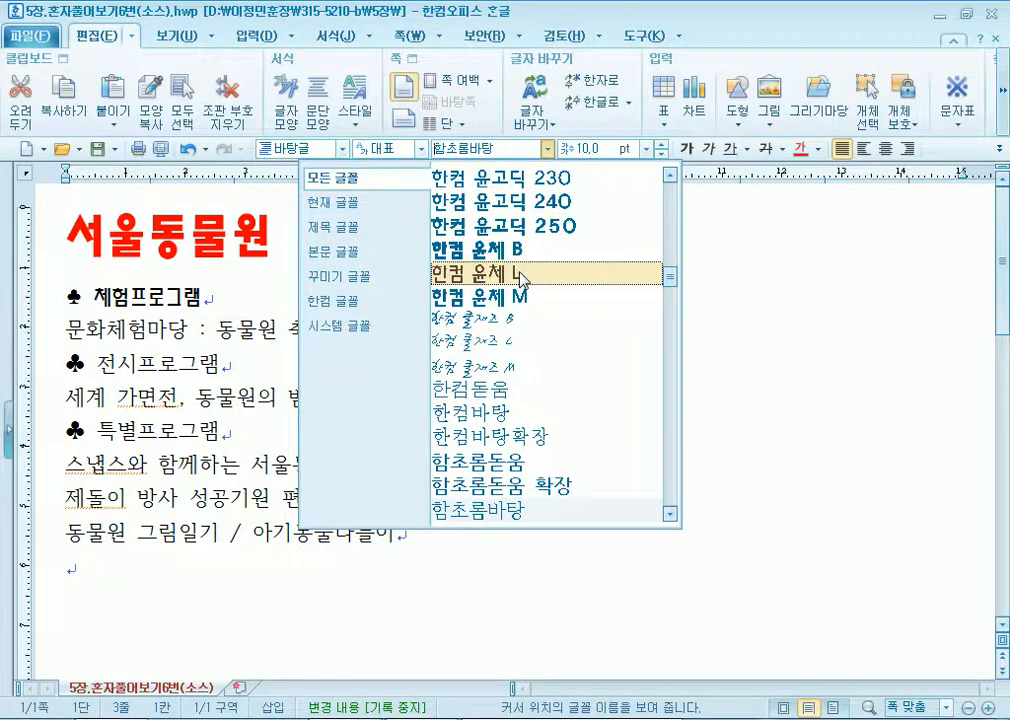
left_click(476, 295)
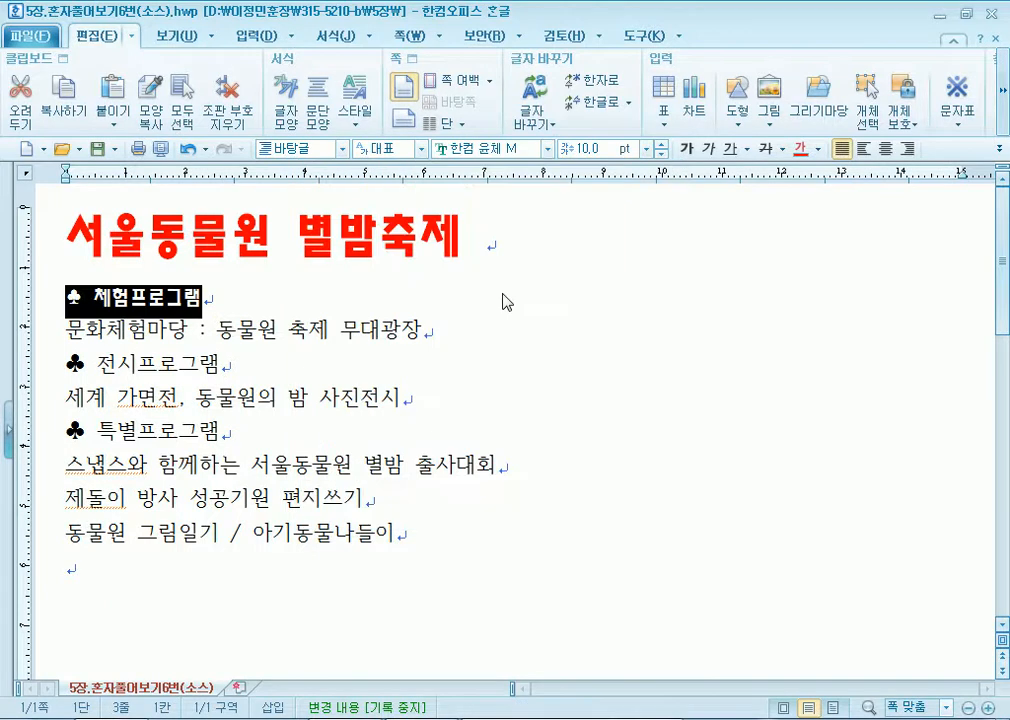
left_click(660, 145)
left_click(660, 145)
left_click(660, 145)
left_click(661, 146)
left_click(661, 146)
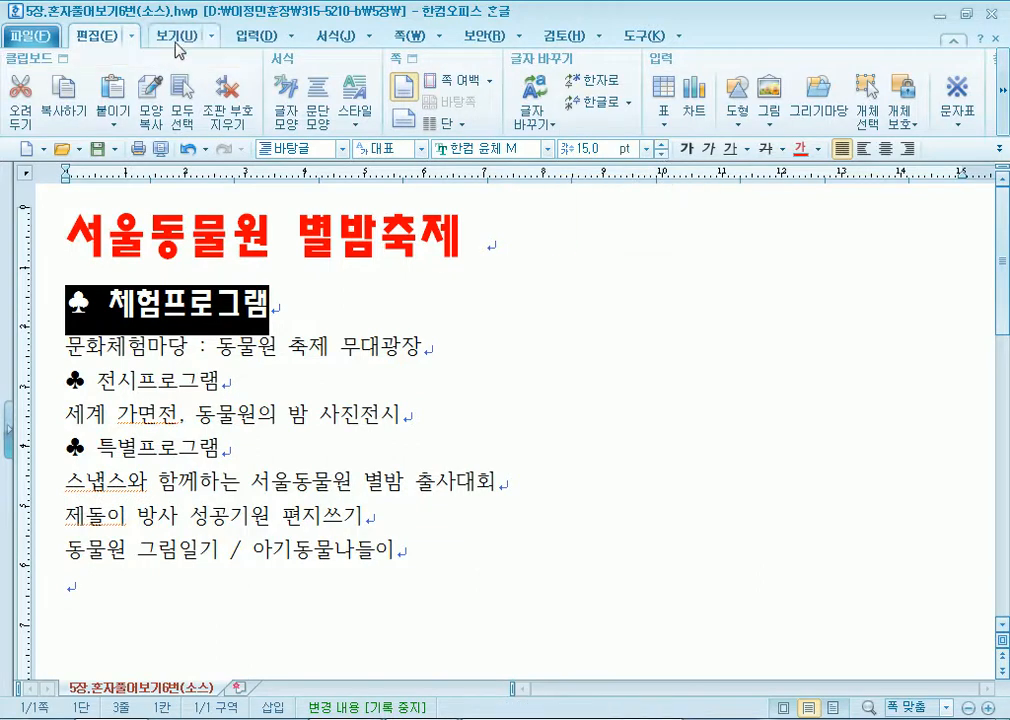
Give the "♣ 체험프로그램" heading a shadow and a green text colour through its character shape settings.
left_click(287, 88)
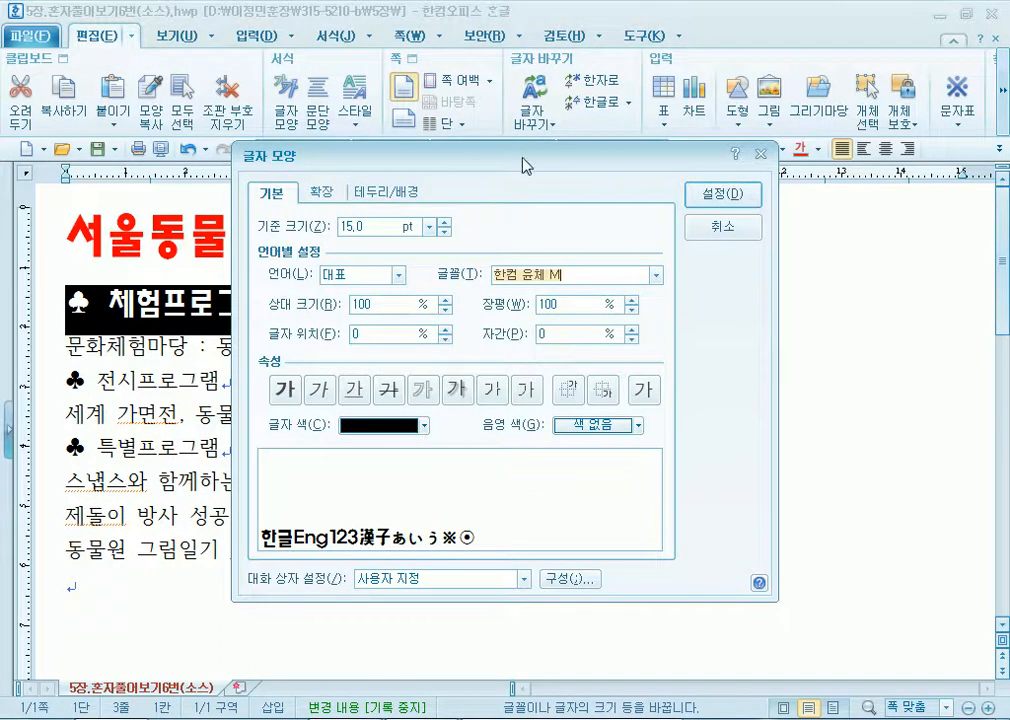
left_click_drag(523, 162, 645, 85)
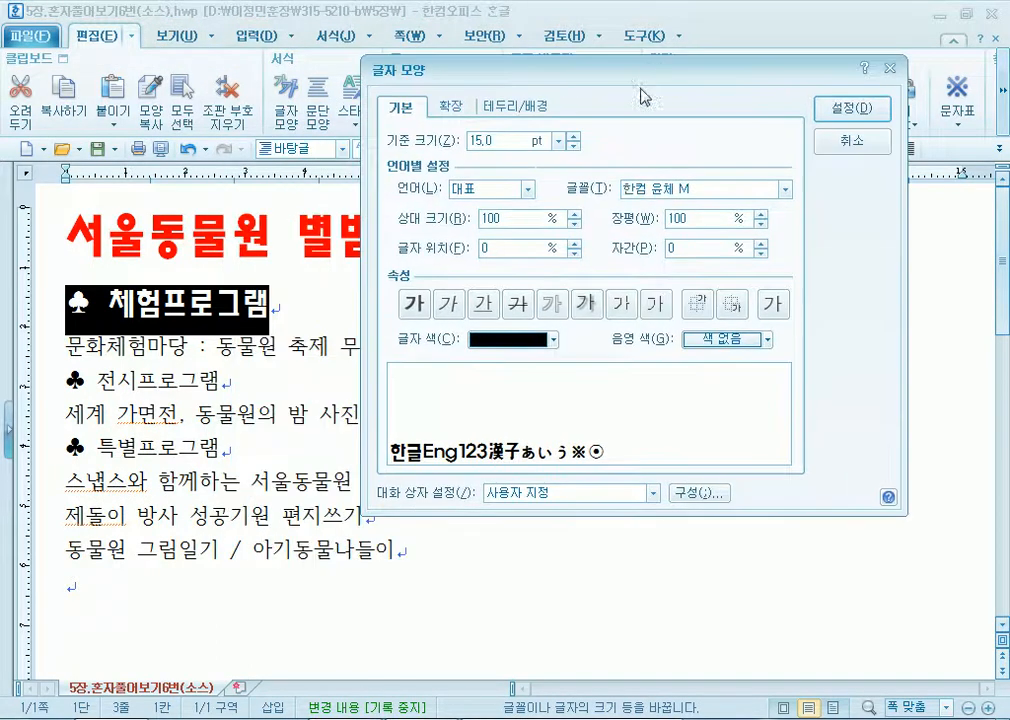
left_click(588, 303)
left_click(553, 339)
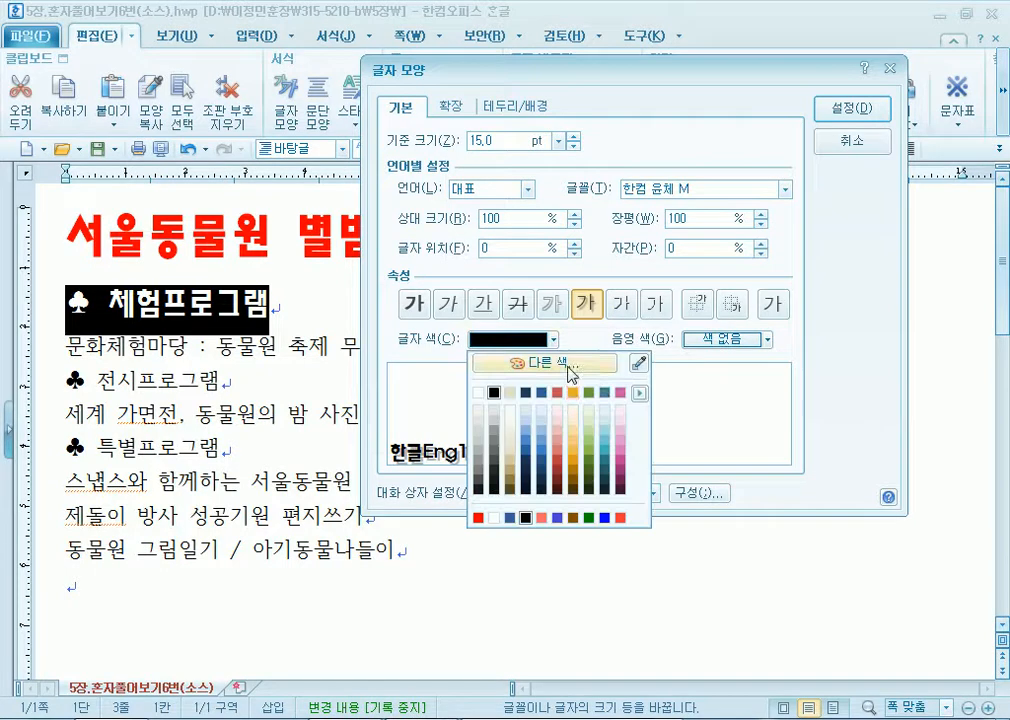
left_click(639, 393)
left_click(676, 411)
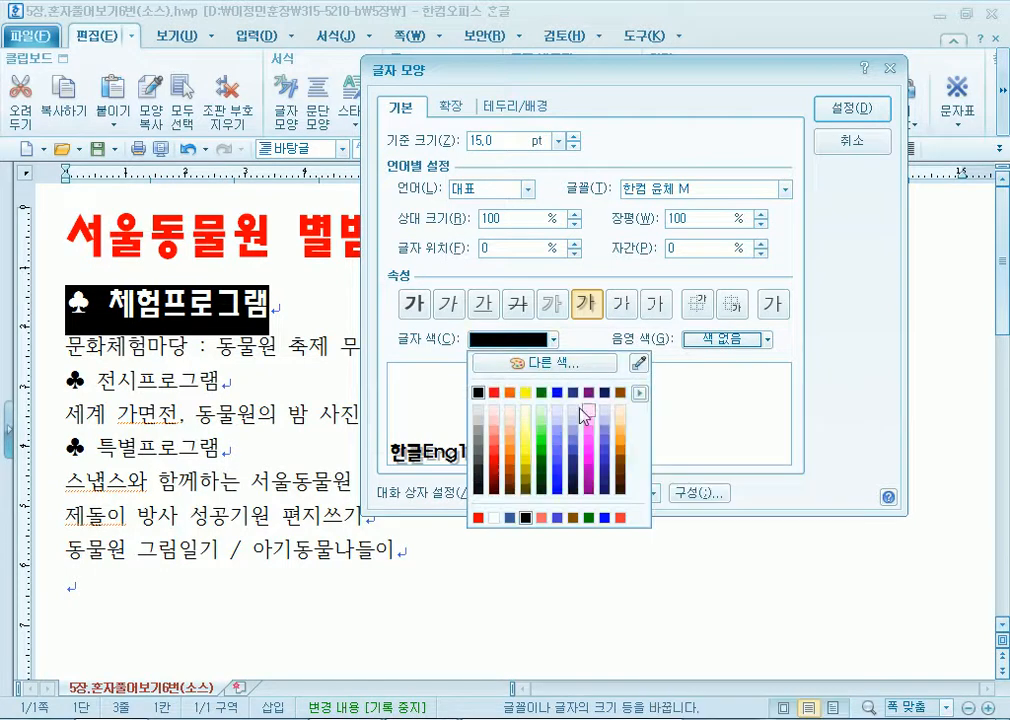
left_click(541, 395)
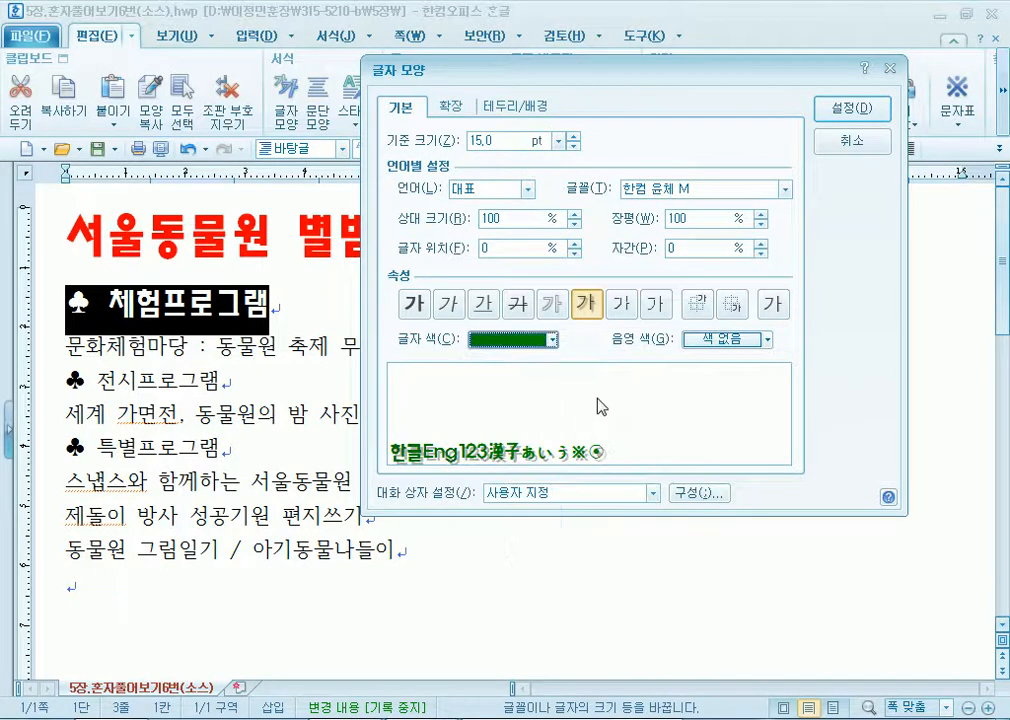
left_click(850, 107)
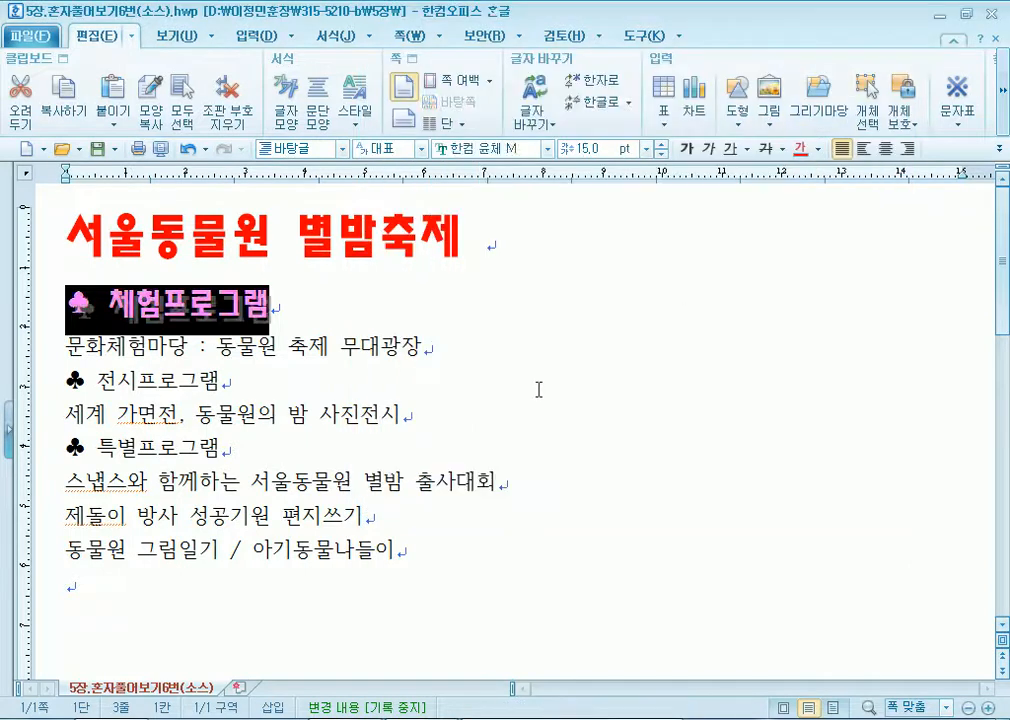
left_click(434, 394)
left_click_drag(176, 308, 68, 305)
left_click(323, 347)
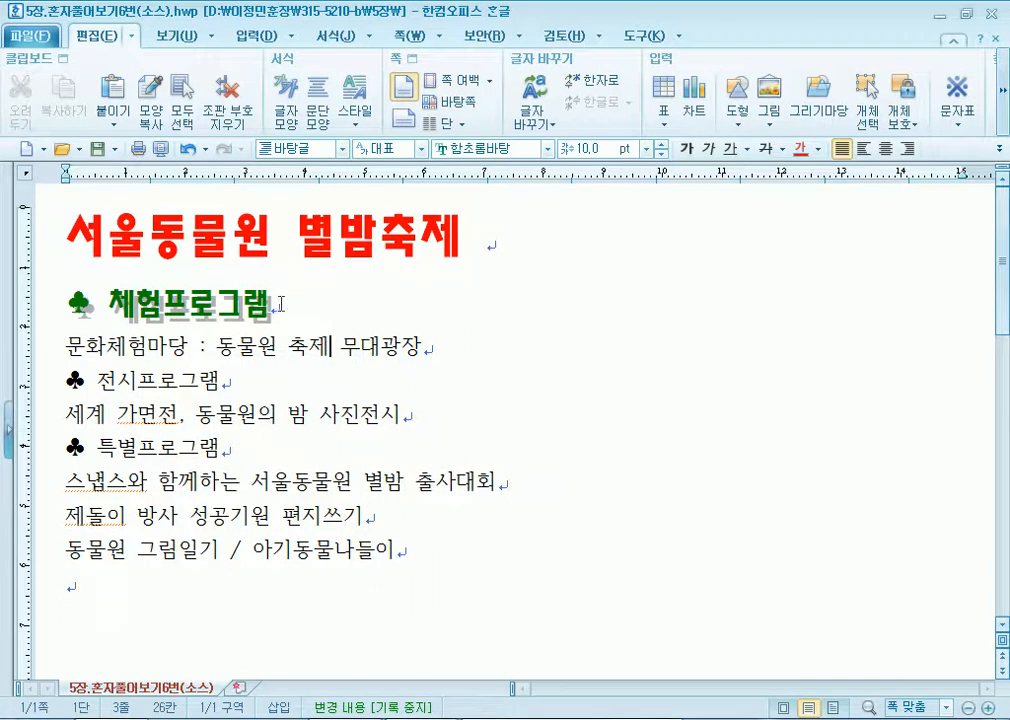
Try adding outline, strikethrough, underline and italic to the "♣ 체험프로그램" heading in its character shape settings.
left_click_drag(266, 300, 14, 300)
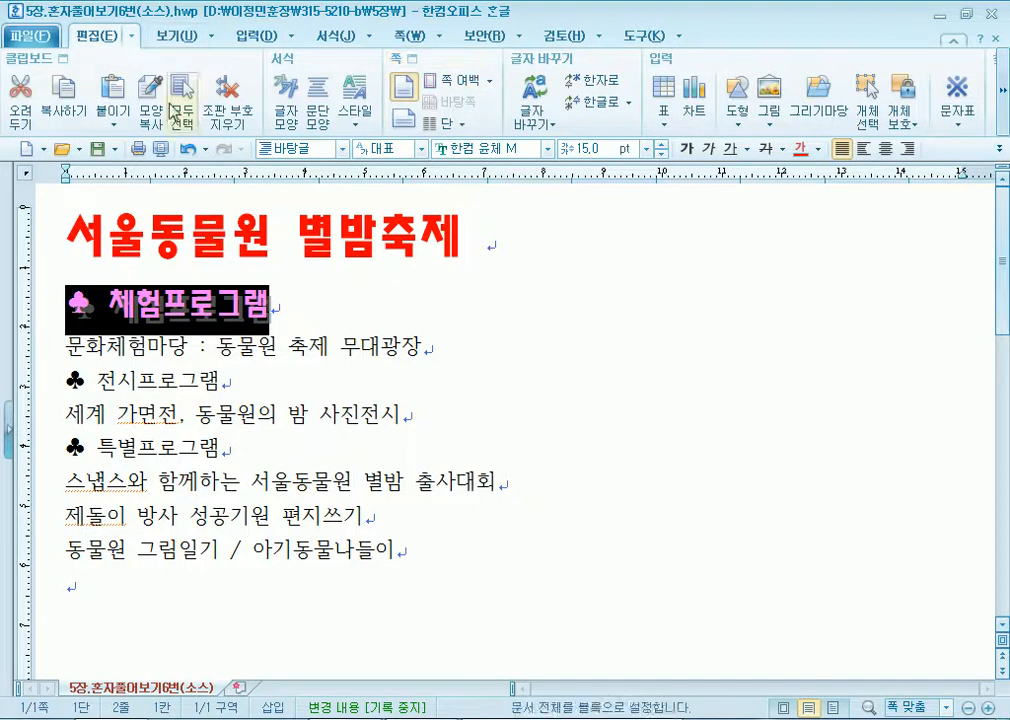
left_click(286, 100)
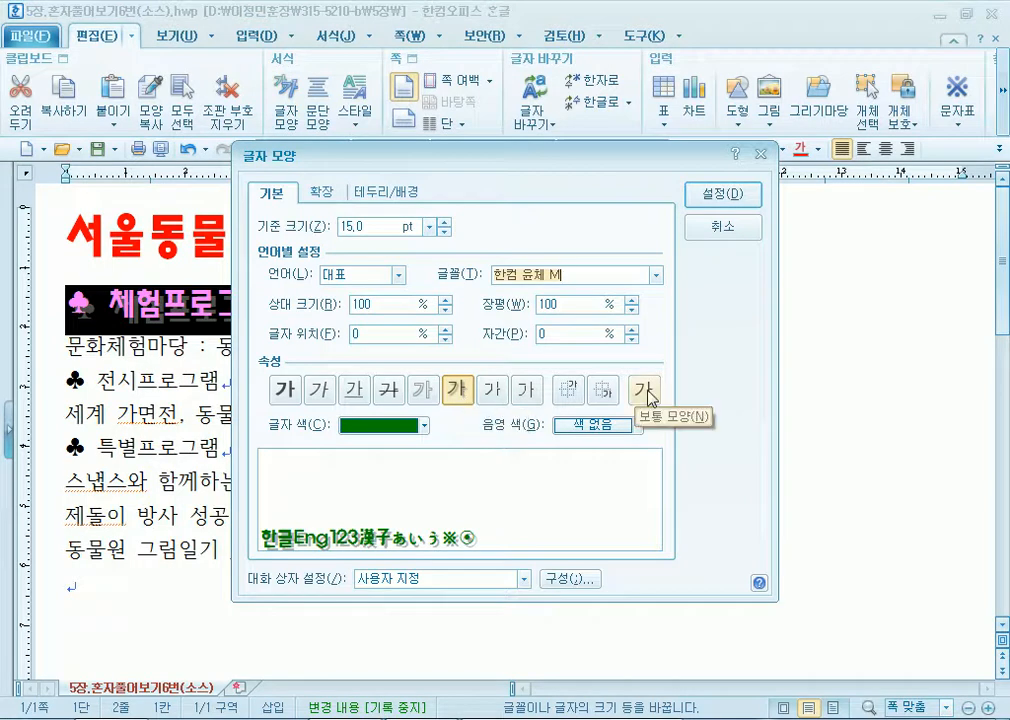
left_click(457, 391)
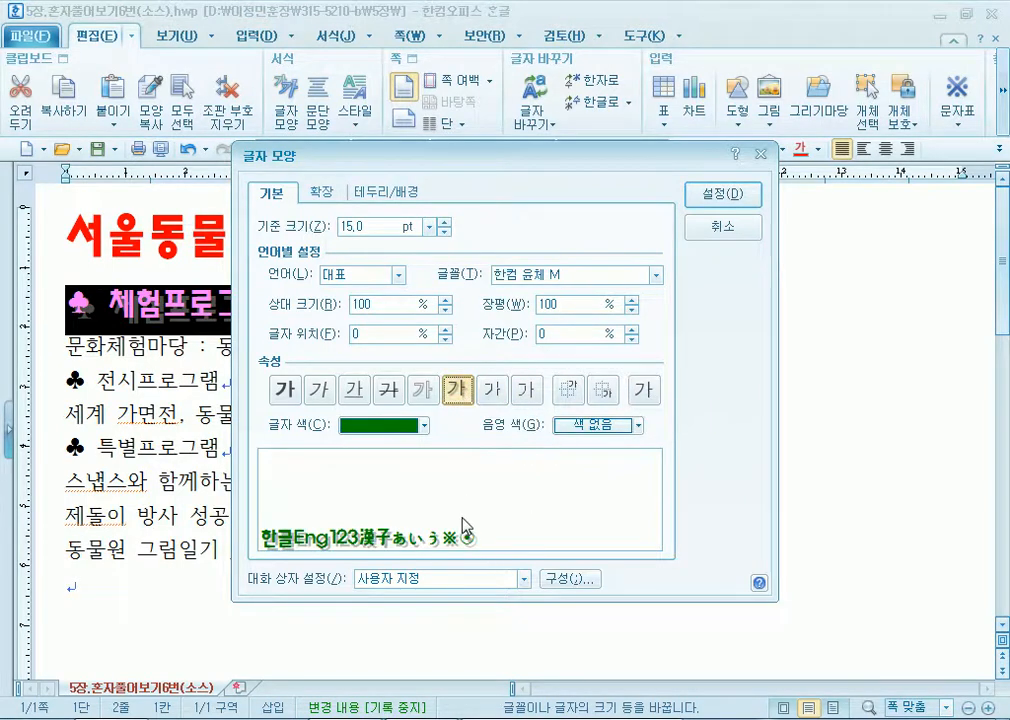
left_click(456, 392)
left_click(420, 390)
left_click(388, 390)
left_click(354, 390)
left_click(319, 390)
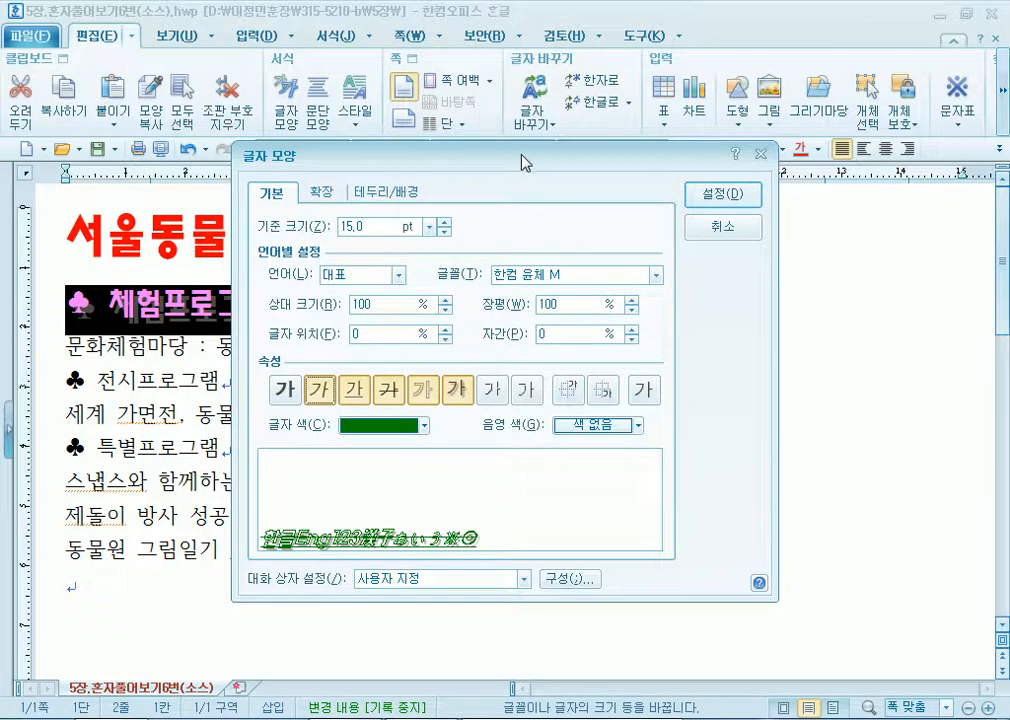
left_click_drag(520, 156, 566, 71)
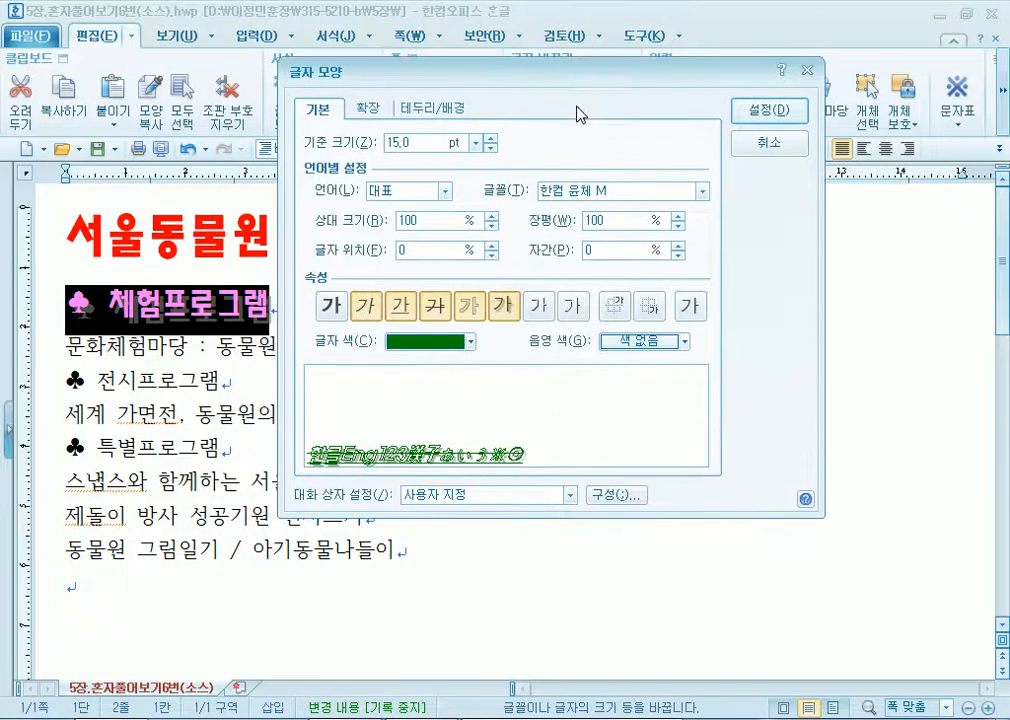
Reset the "♣ 체험프로그램" heading's attributes to normal shape (보통 모양), removing its shadow, and apply the settings.
left_click(692, 307)
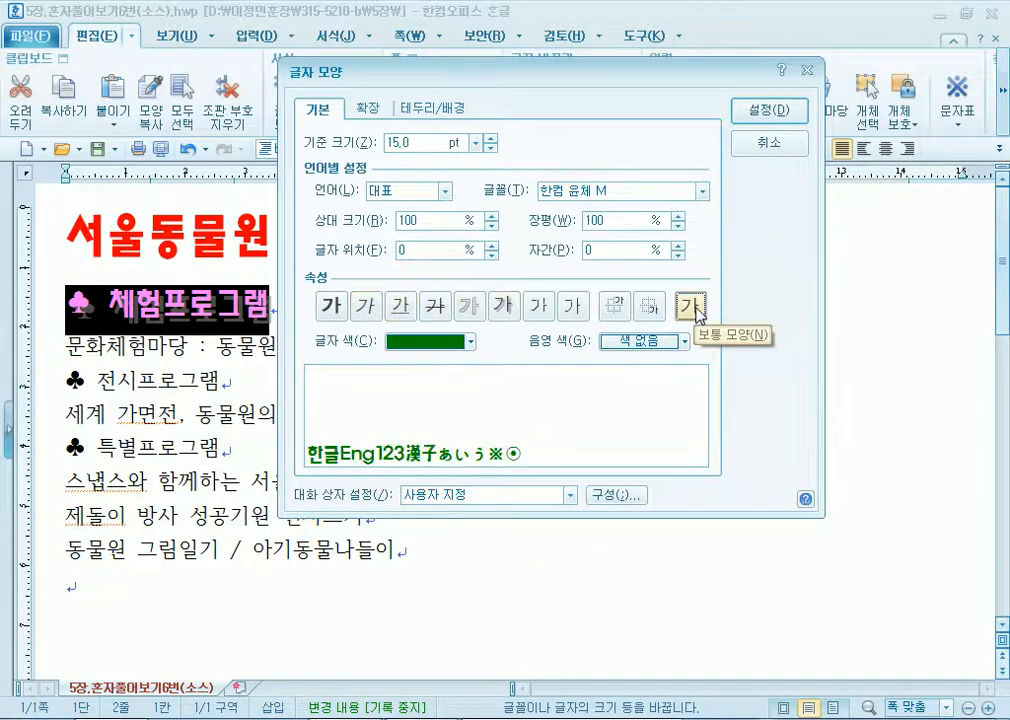
left_click(504, 306)
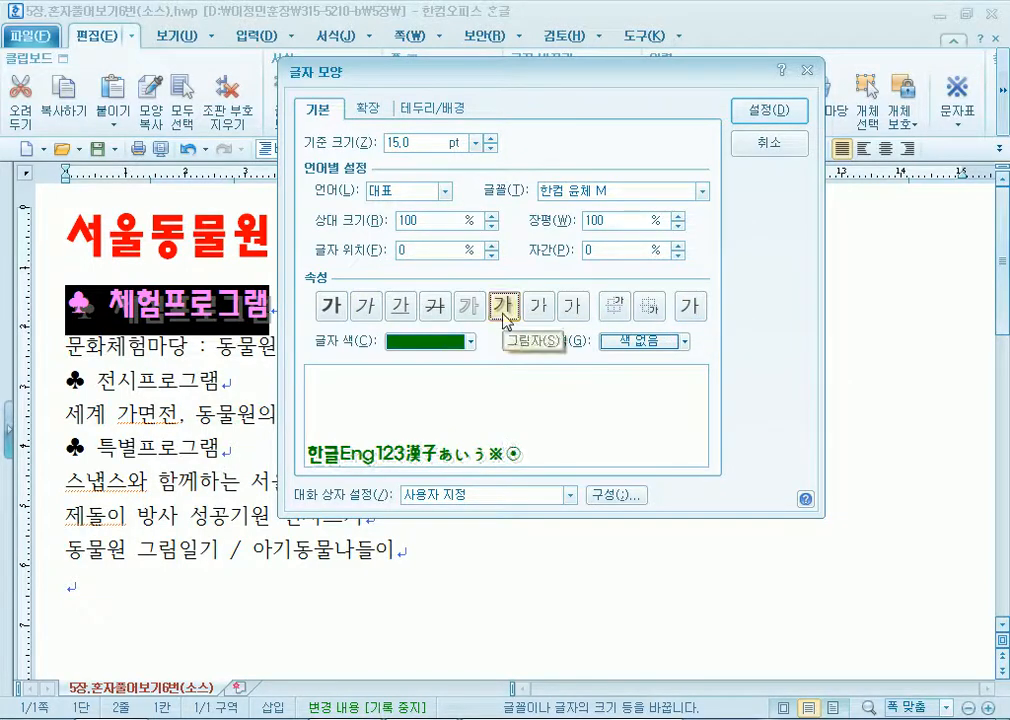
left_click(767, 110)
left_click(435, 410)
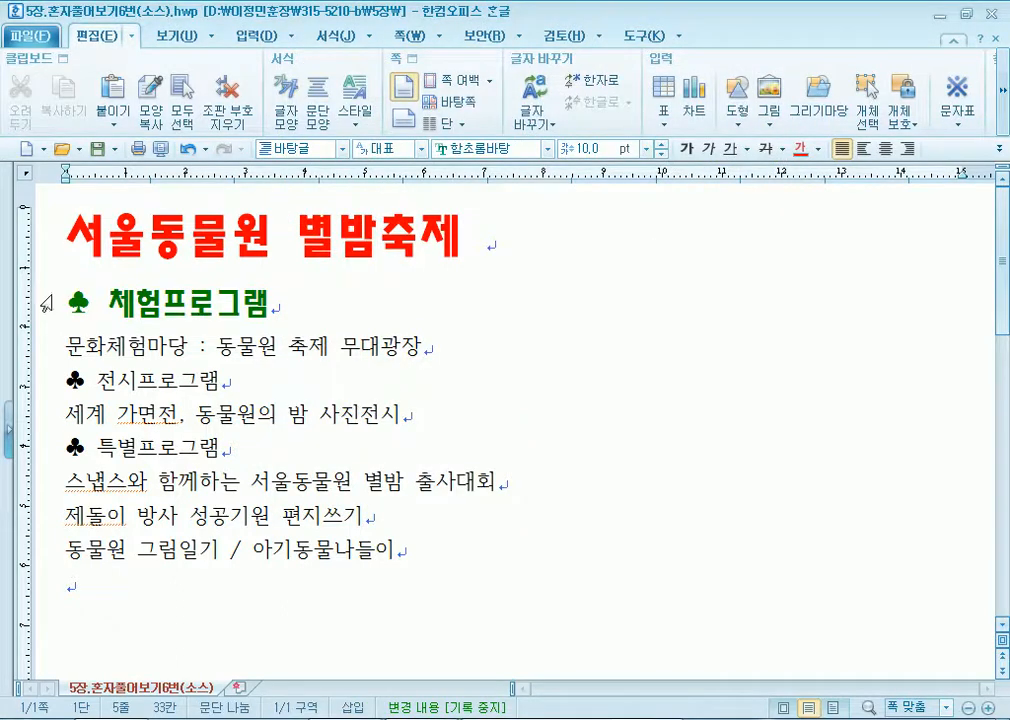
Copy the formatting of the "♣ 체험프로그램" heading with Shape Copy (모양 복사).
left_click_drag(65, 300, 303, 304)
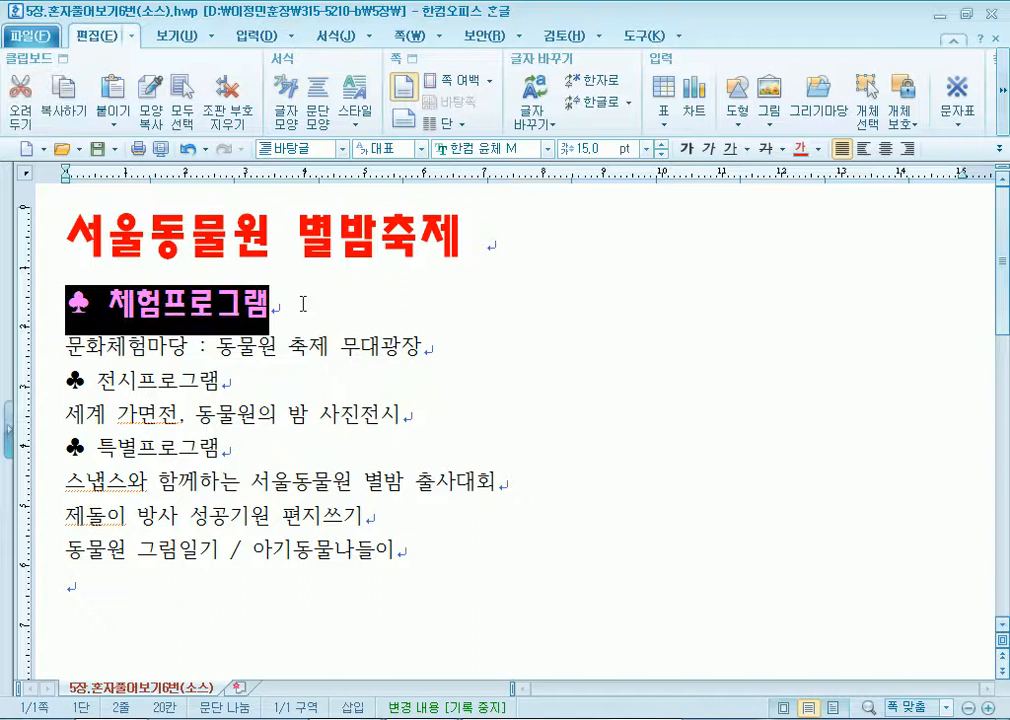
left_click(164, 305)
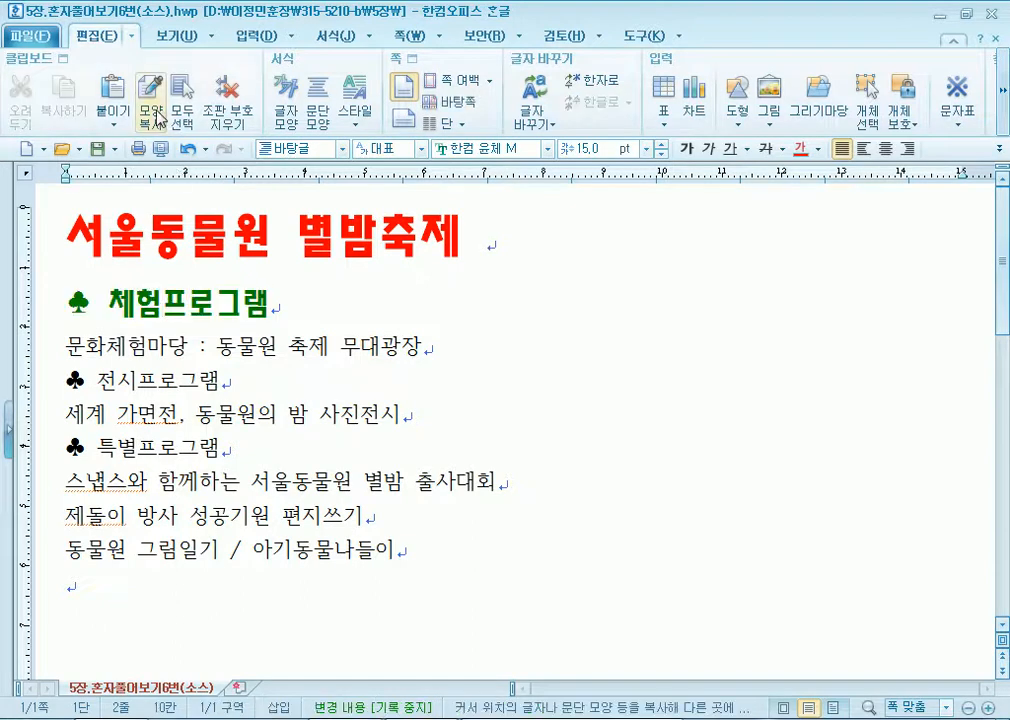
left_click(148, 98)
left_click(632, 290)
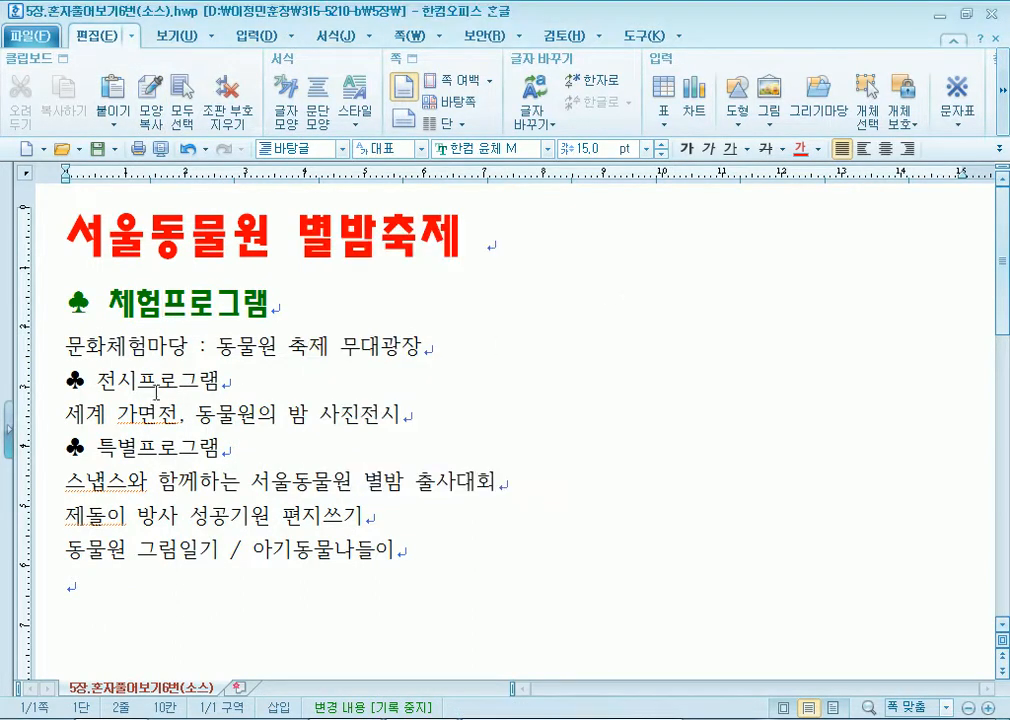
Apply the copied formatting to the headings "♣ 전시프로그램" and "♣ 특별프로그램".
left_click(40, 390)
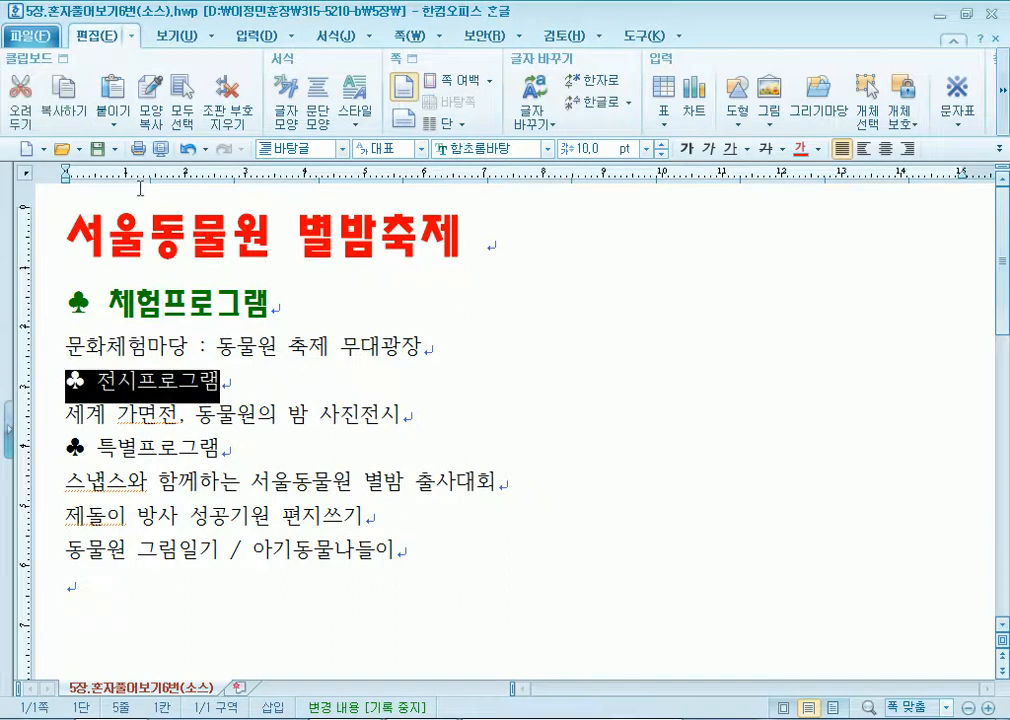
left_click(150, 98)
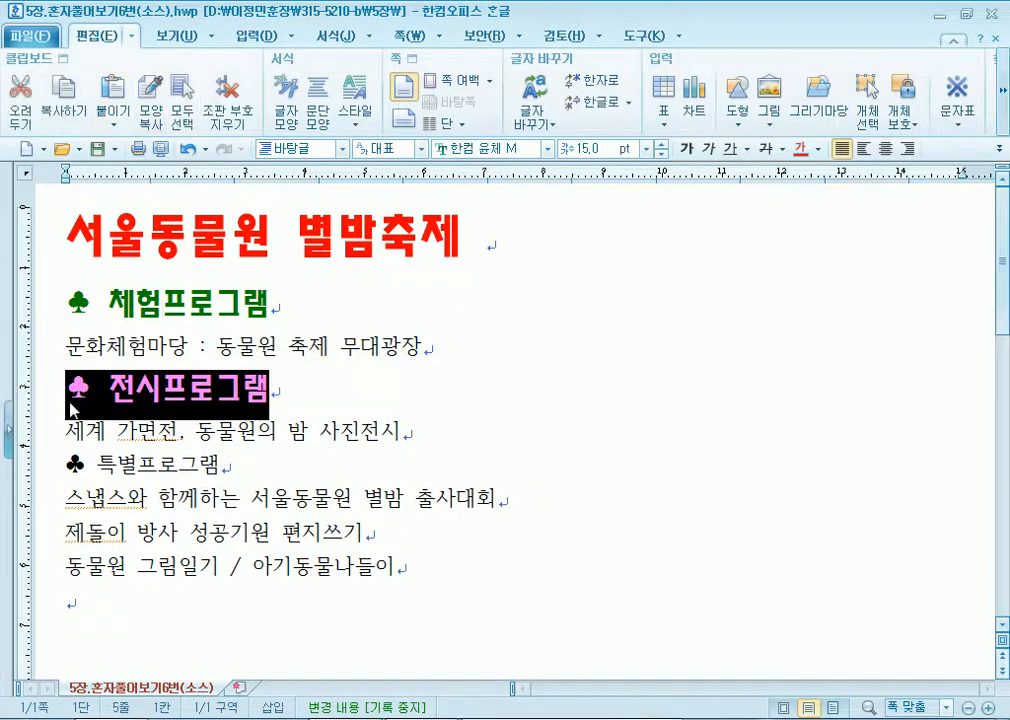
left_click(40, 465)
left_click(150, 98)
left_click(288, 520)
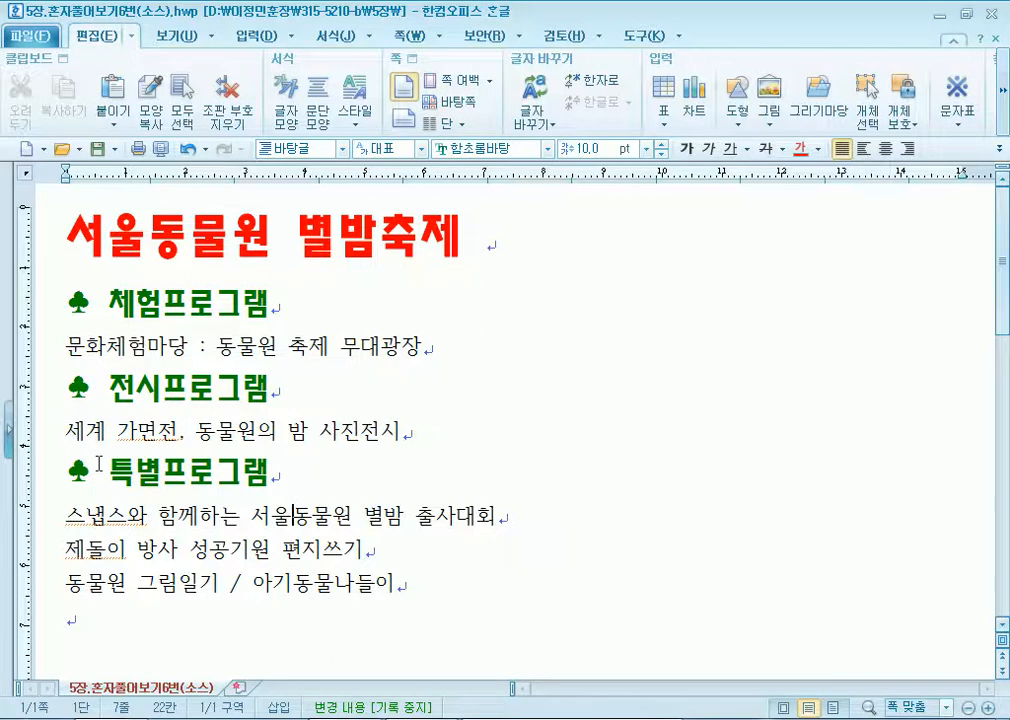
Insert a blank line above each of the headings "♣ 체험프로그램", "♣ 전시프로그램" and "♣ 특별프로그램".
left_click(62, 303)
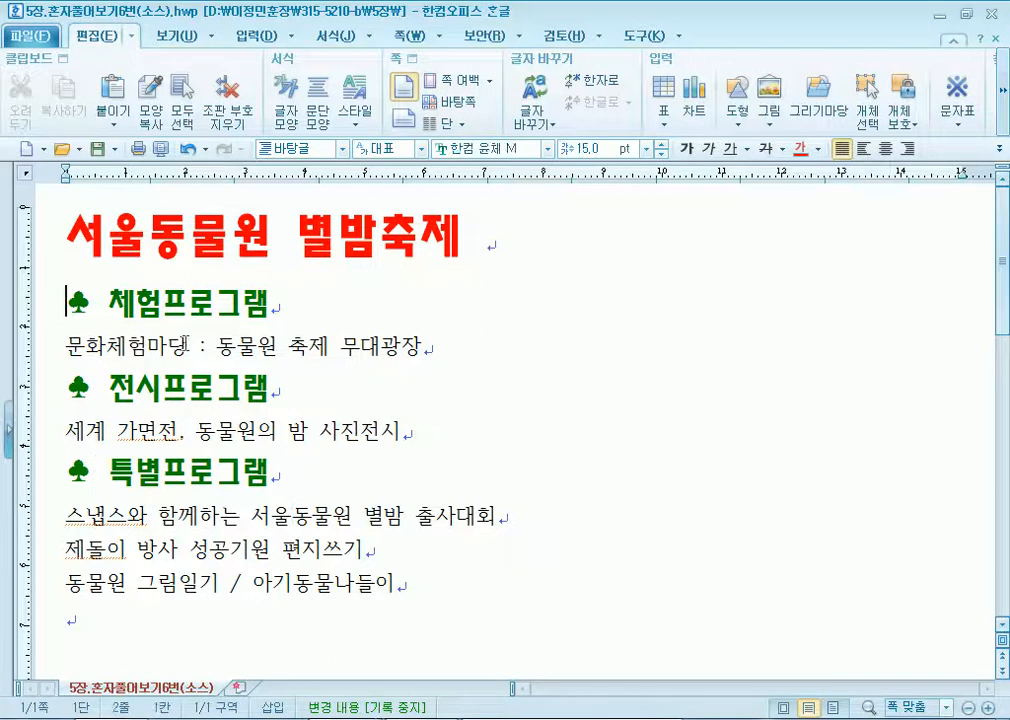
key("Return")
left_click(65, 437)
key("Return")
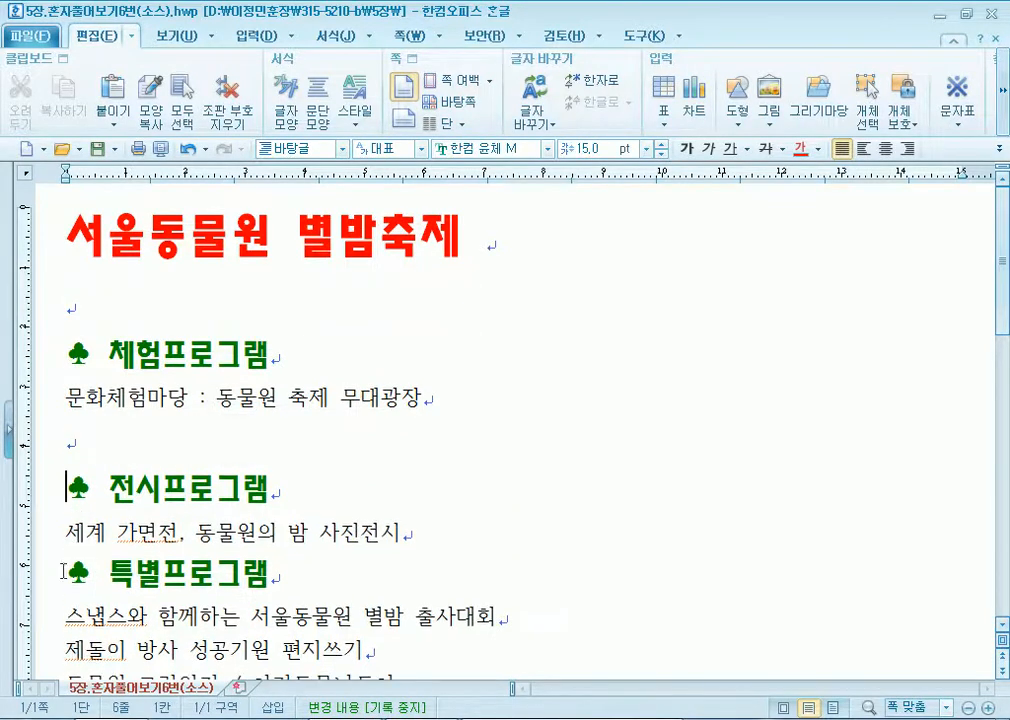
left_click(66, 563)
key("Return")
scroll(415, 476, "down", 4)
scroll(425, 503, "up", 5)
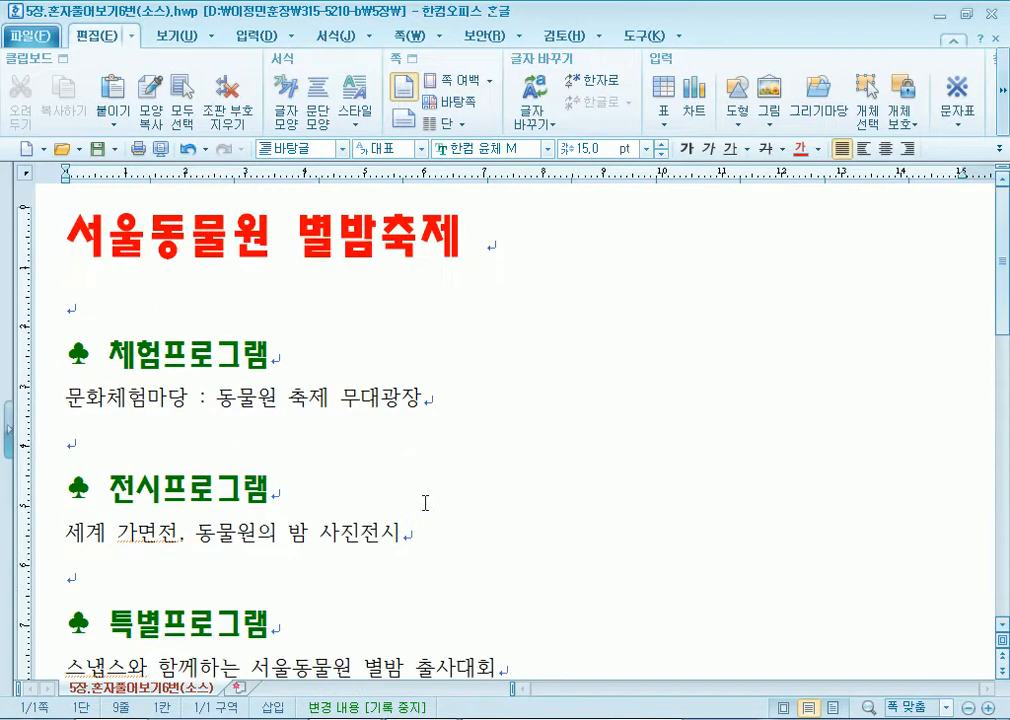
Preview the printed page with the blank lines between sections, enlarged to 100 %.
left_click(39, 248)
left_click_drag(43, 345, 27, 646)
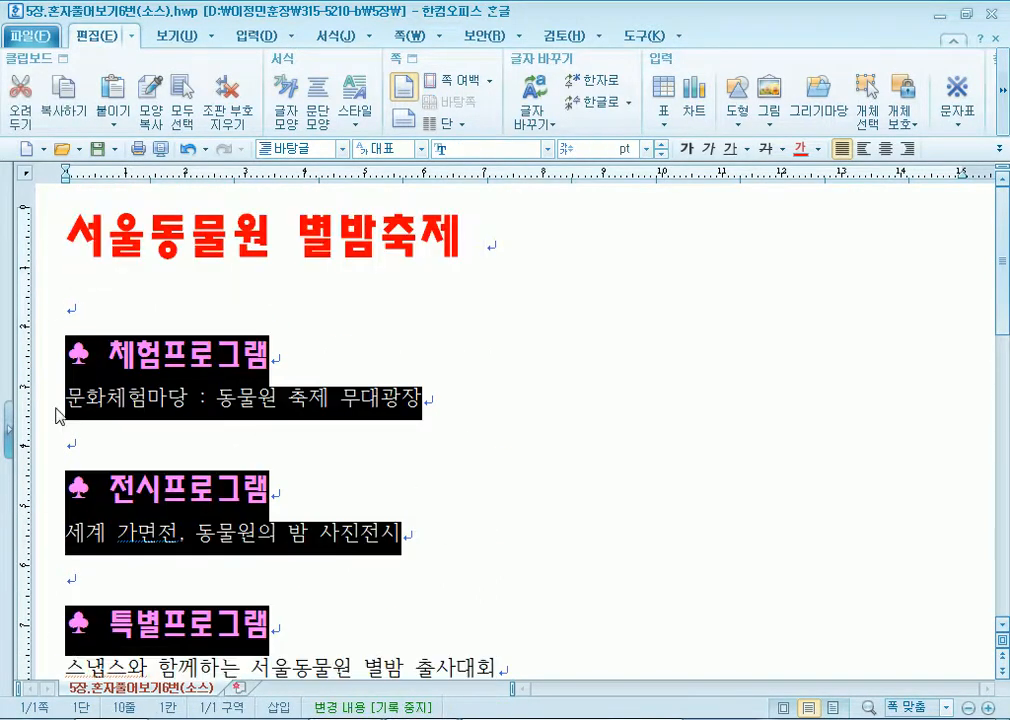
left_click(61, 299)
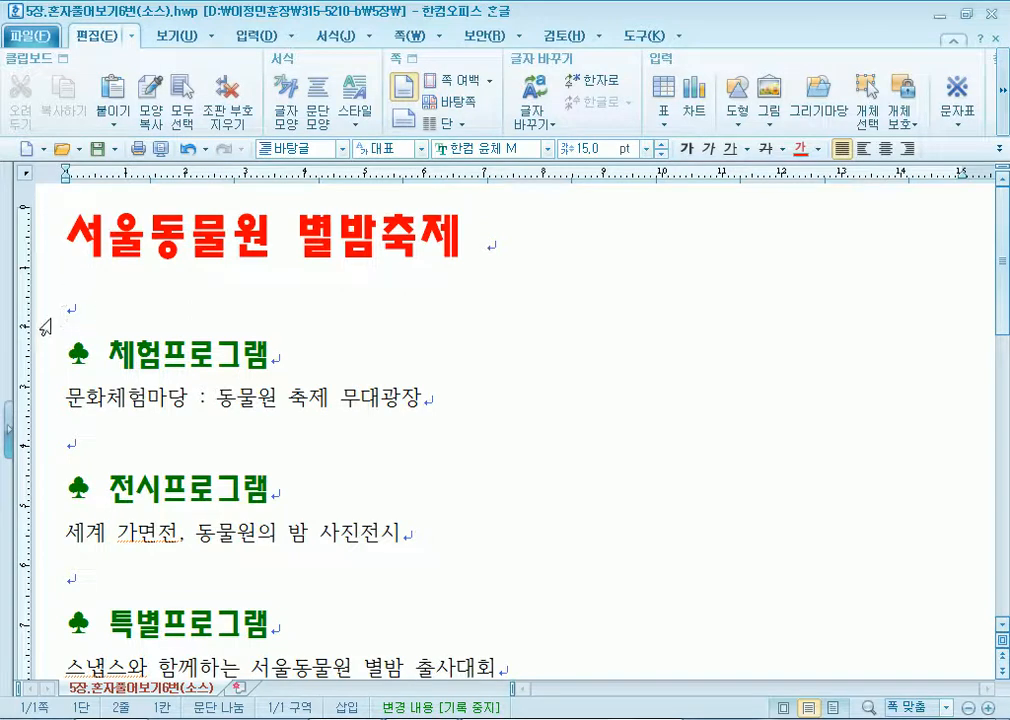
scroll(56, 324, "down", 3)
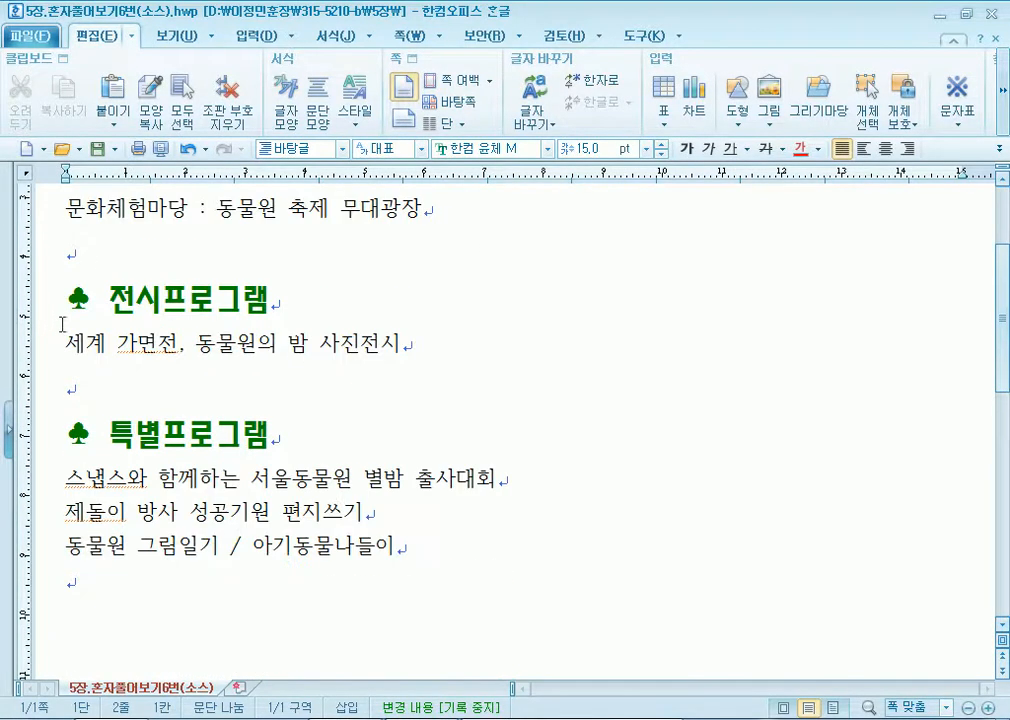
left_click(160, 148)
left_click(440, 522)
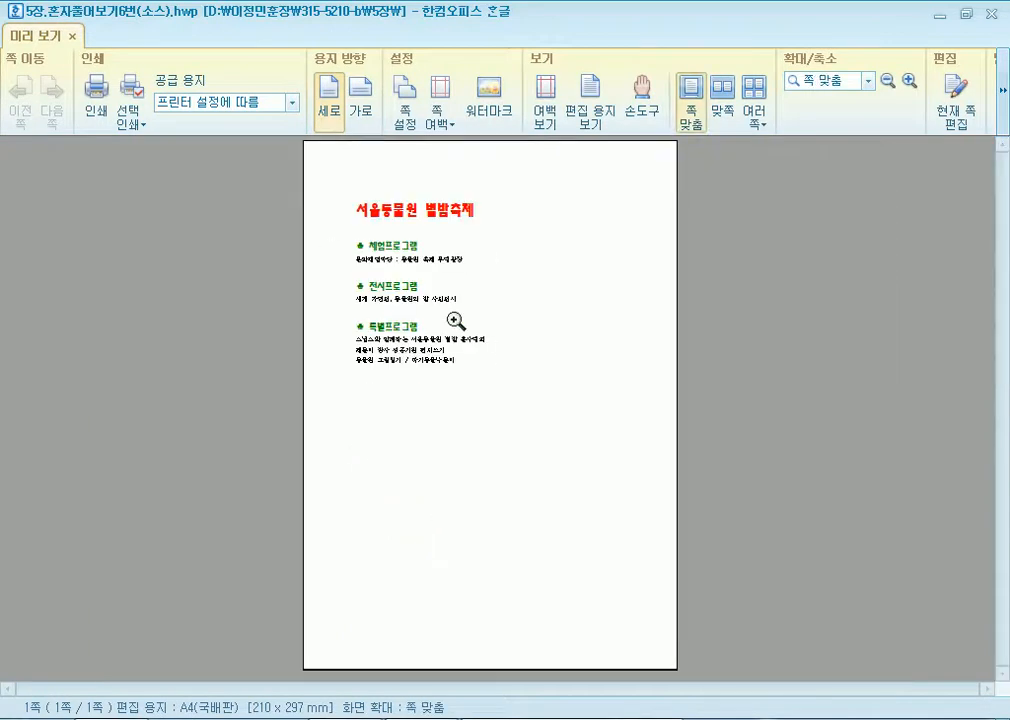
left_click(523, 320)
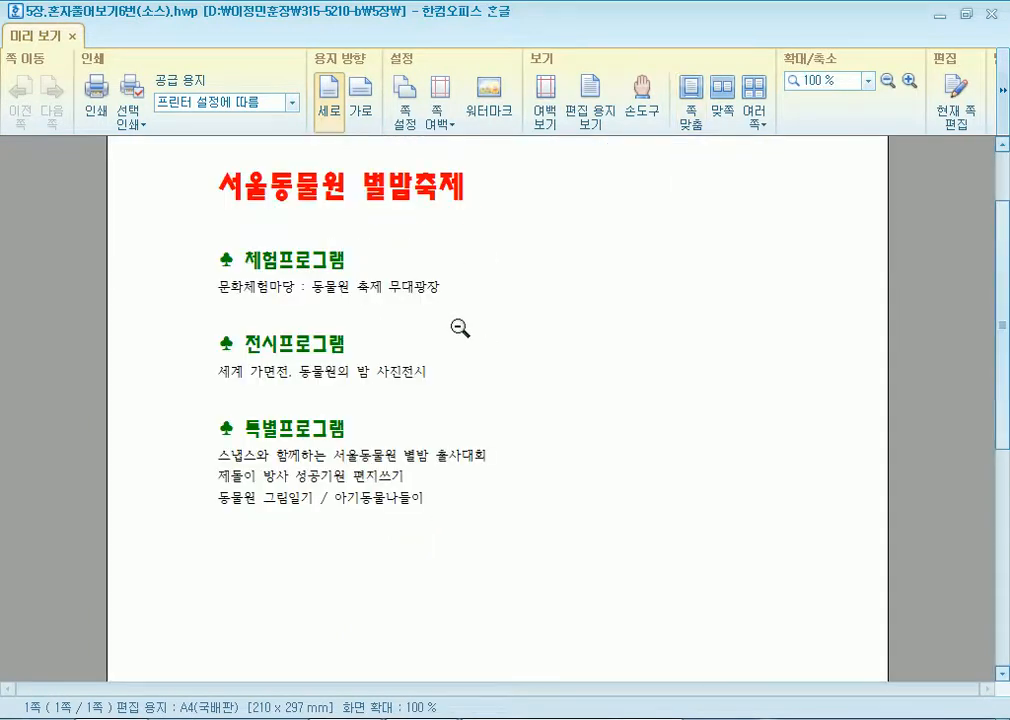
Undo the three blank-line insertions and preview the page without the gaps between sections.
key("Escape")
key("ctrl+z")
key("ctrl+z")
key("ctrl+z")
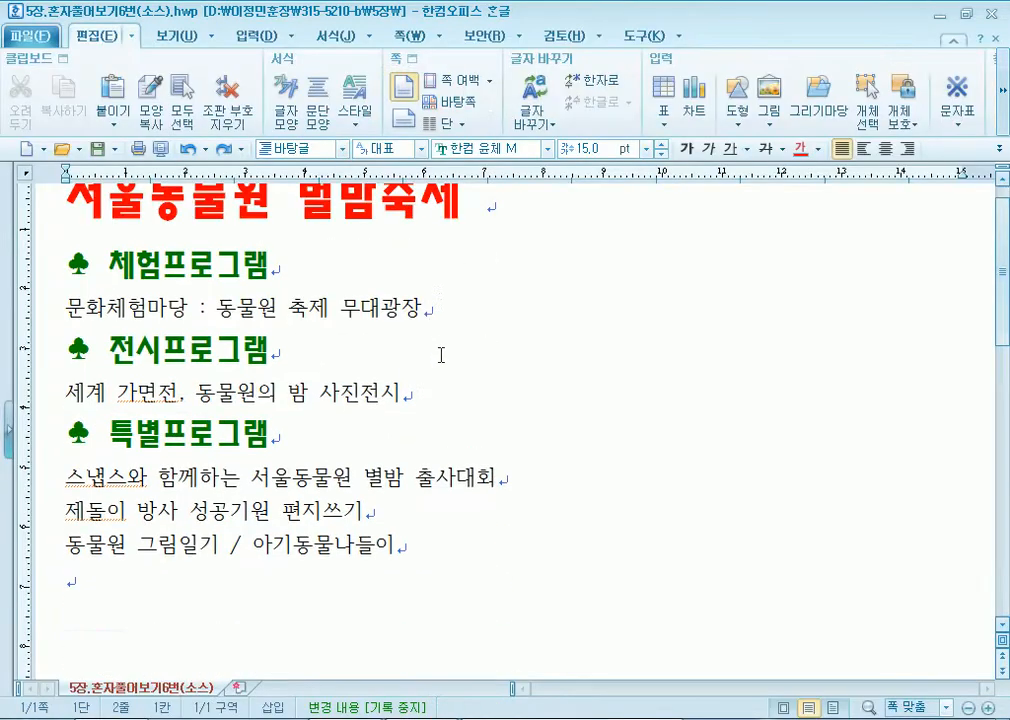
left_click(160, 149)
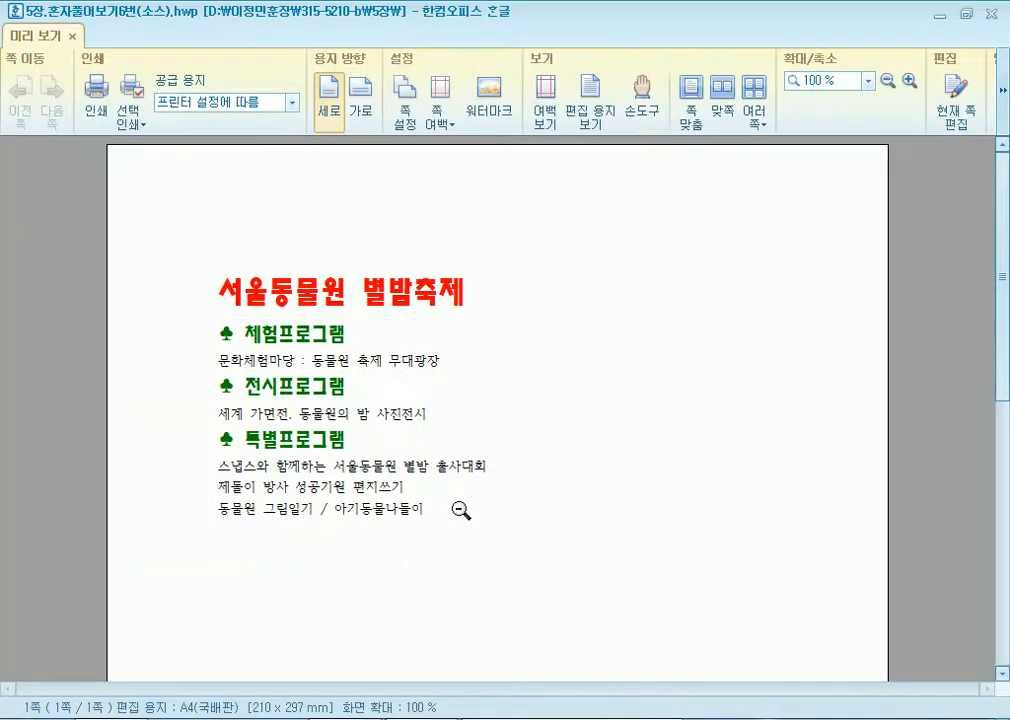
key("Escape")
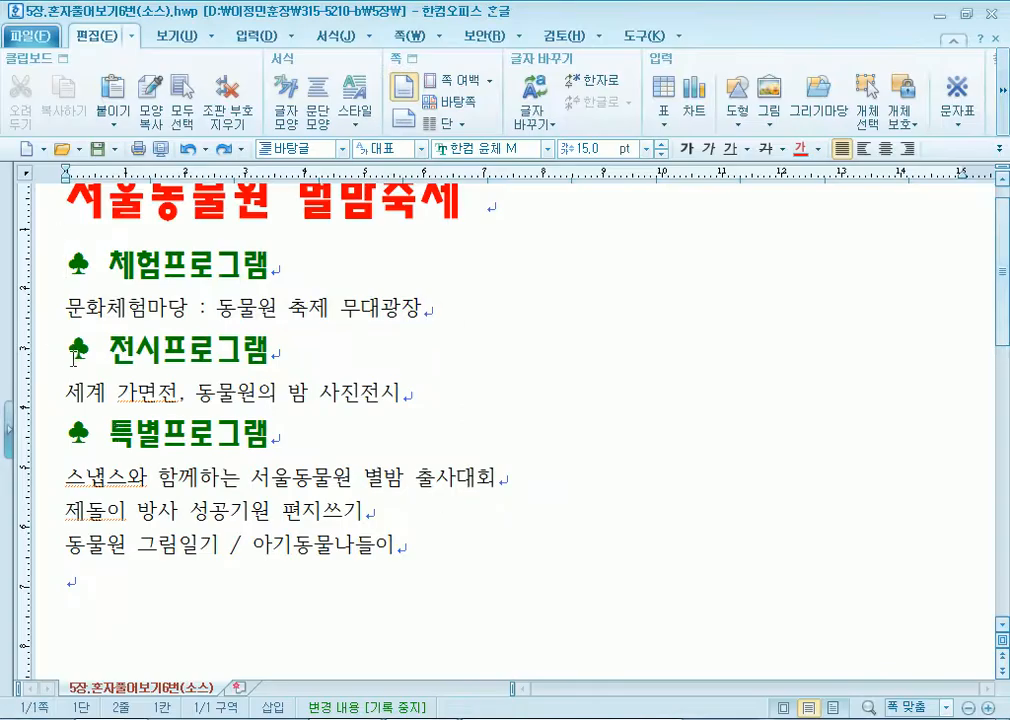
Separate the sections with one blank line directly before each of the three "♣" headings.
key("Return")
left_click(66, 400)
key("Return")
left_click(62, 518)
key("Return")
scroll(322, 473, "down", 3)
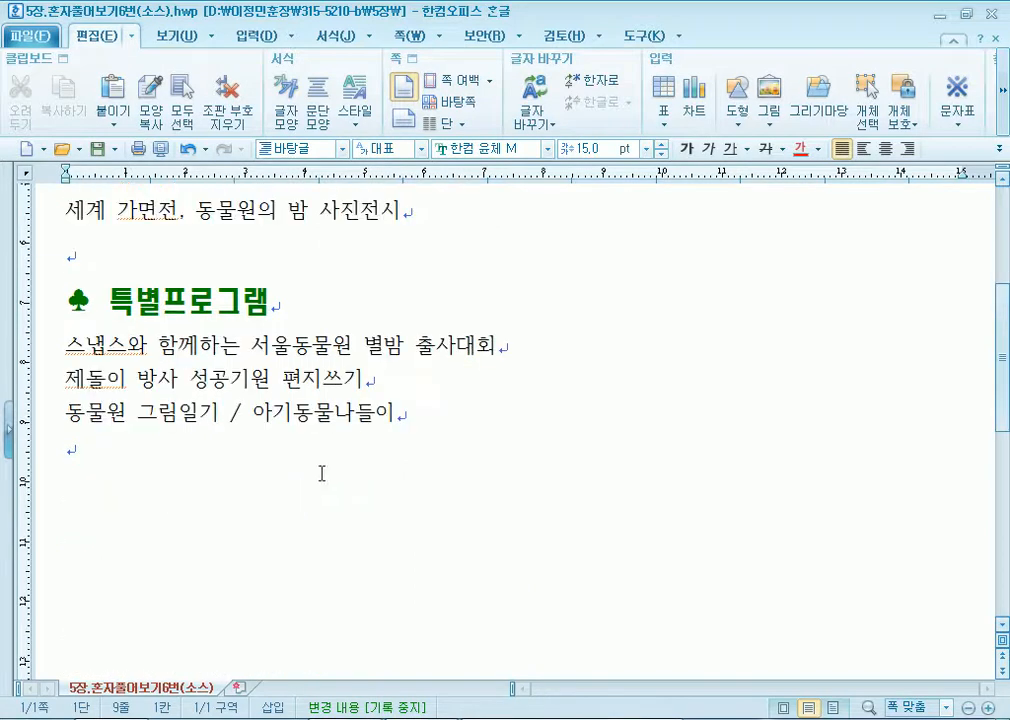
left_click(153, 471)
scroll(153, 471, "up", 3)
scroll(154, 481, "up", 1)
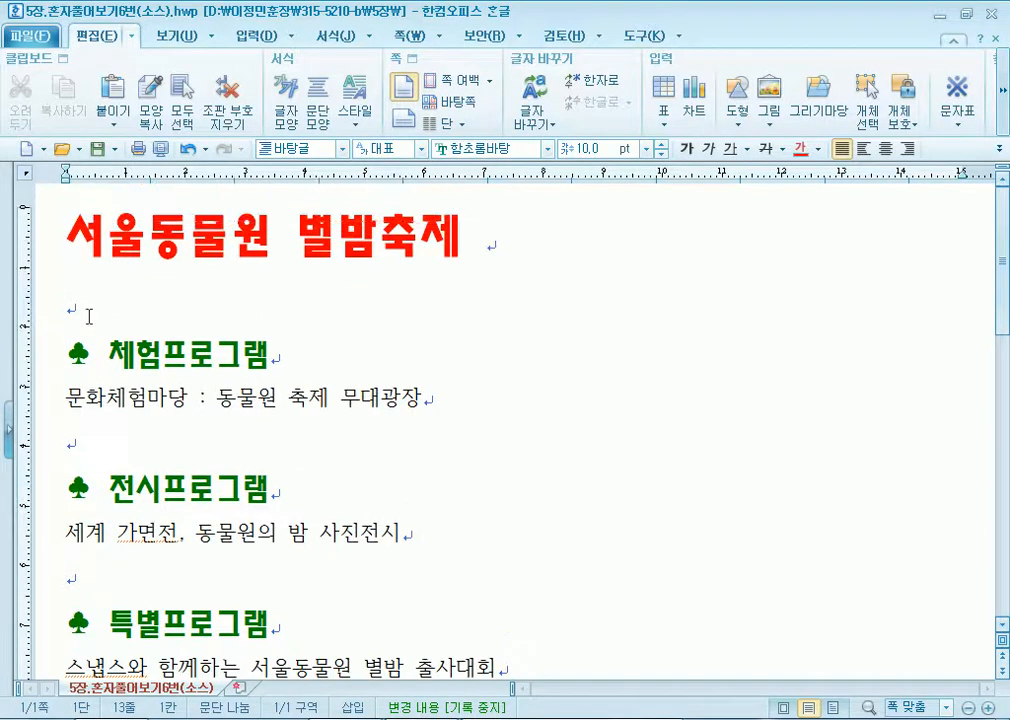
Try a blank line in the title's formatting below the title and replace it with one in the "♣ 체험프로그램" heading's formatting.
left_click(60, 300)
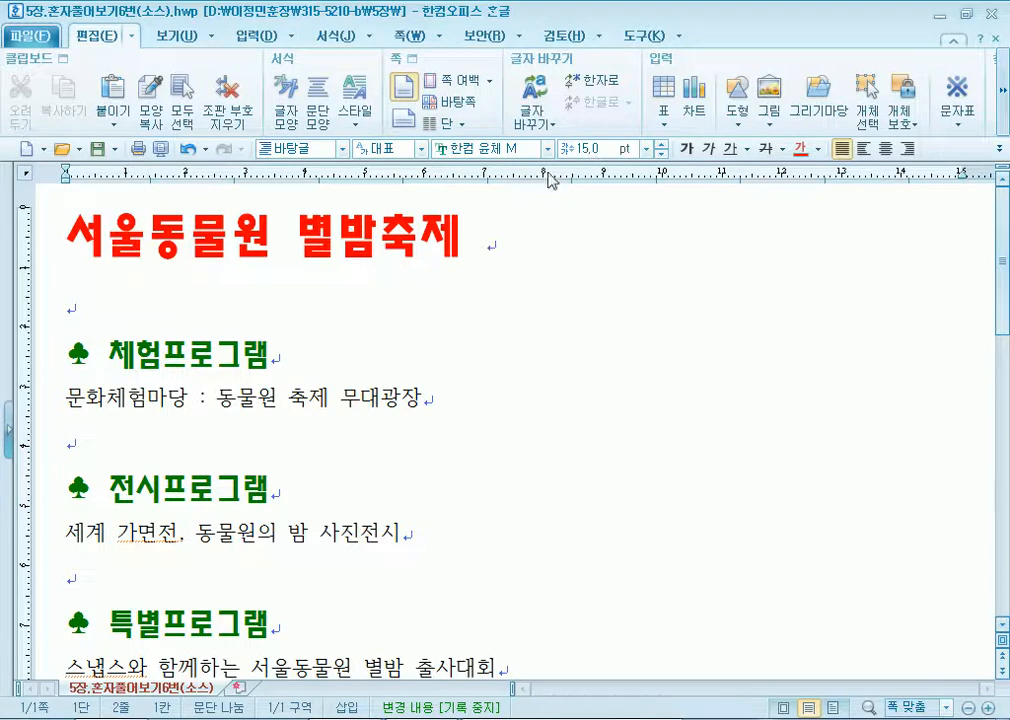
key("BackSpace")
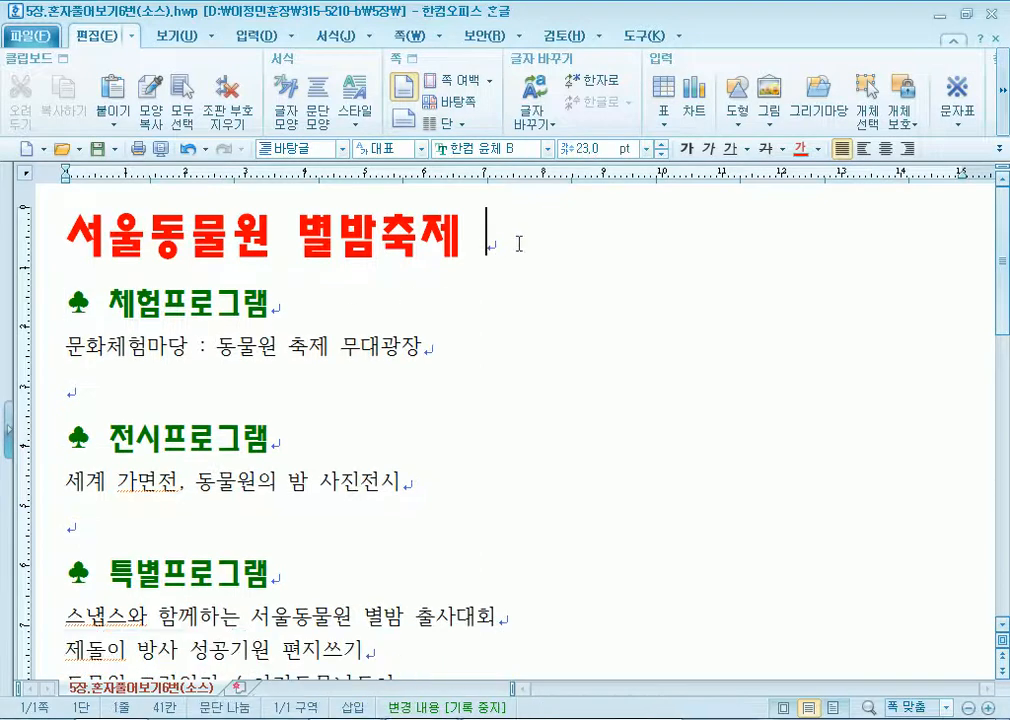
key("Return")
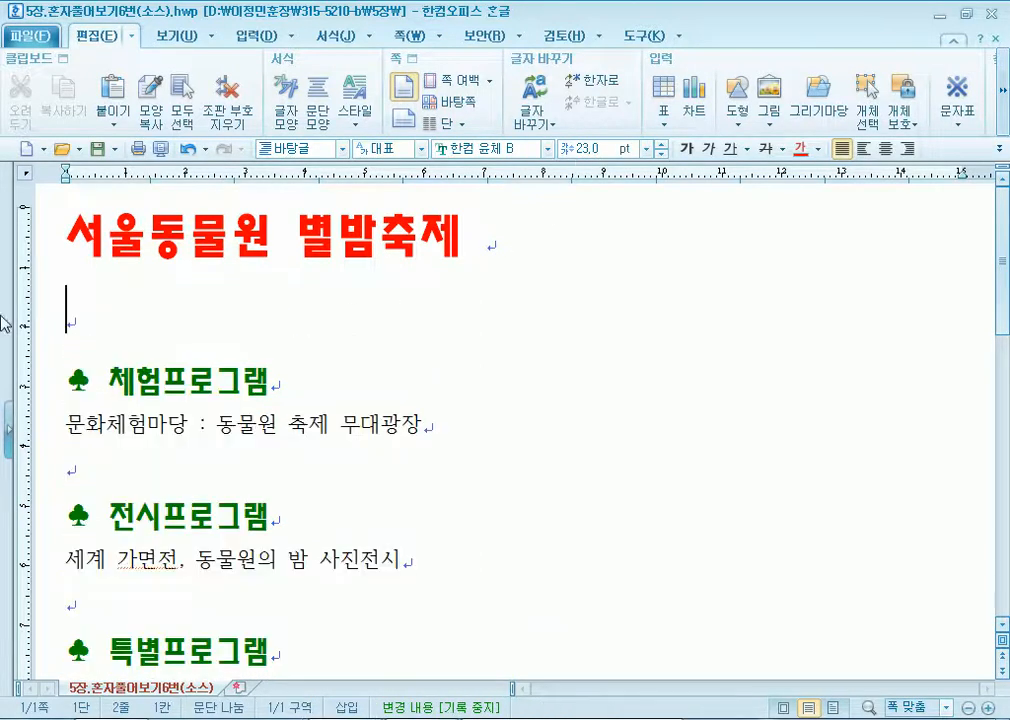
key("BackSpace")
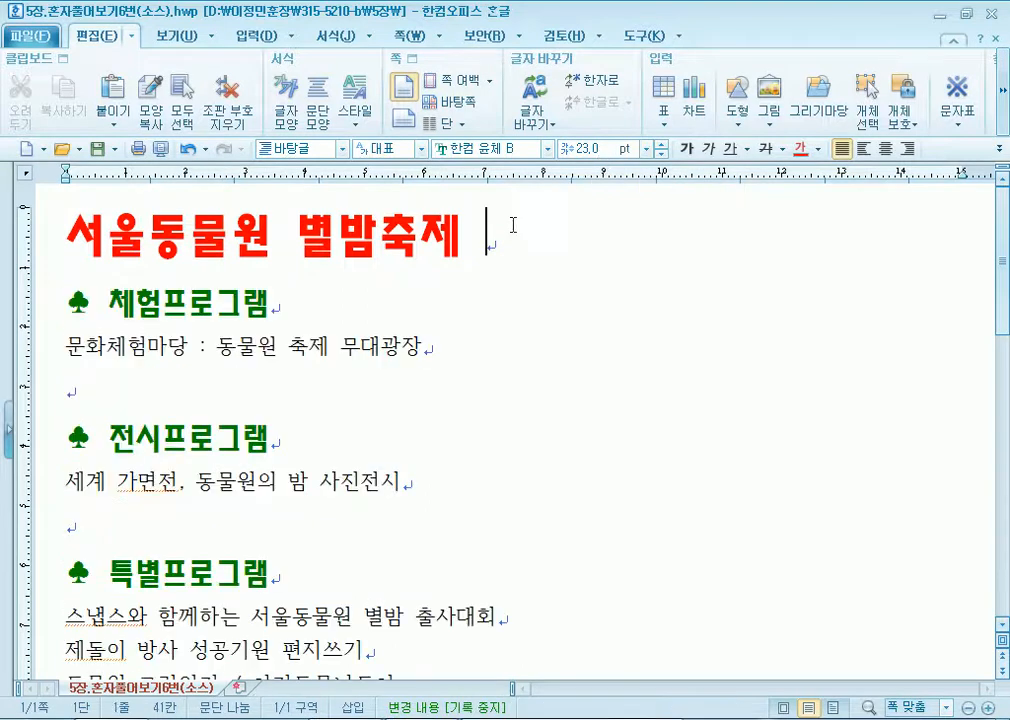
left_click(66, 300)
key("Return")
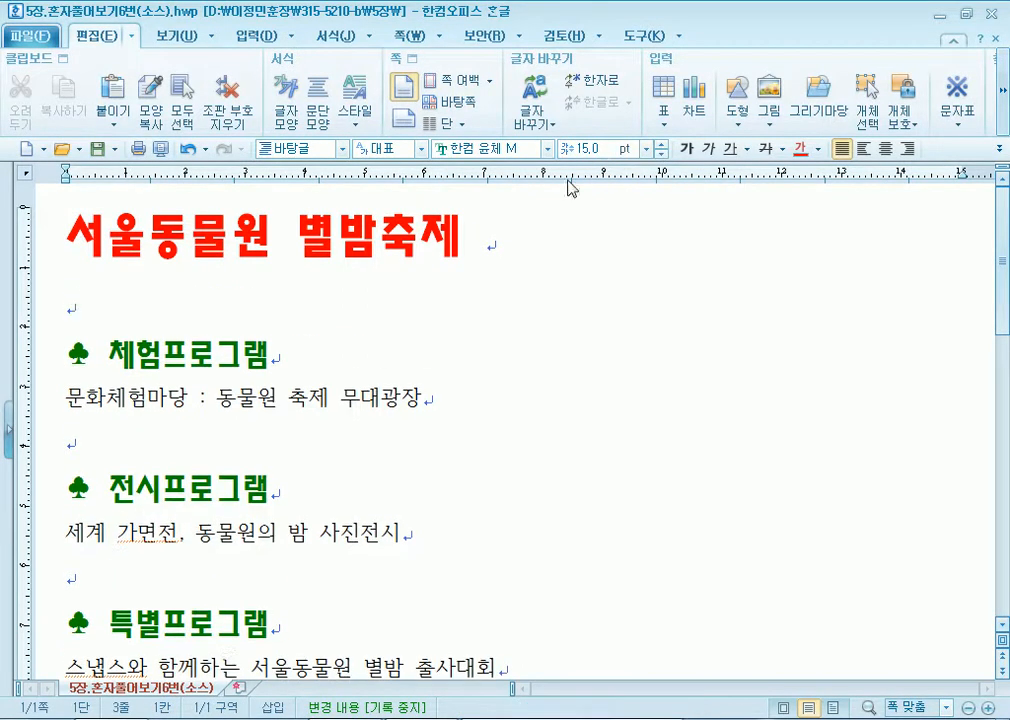
left_click(79, 308)
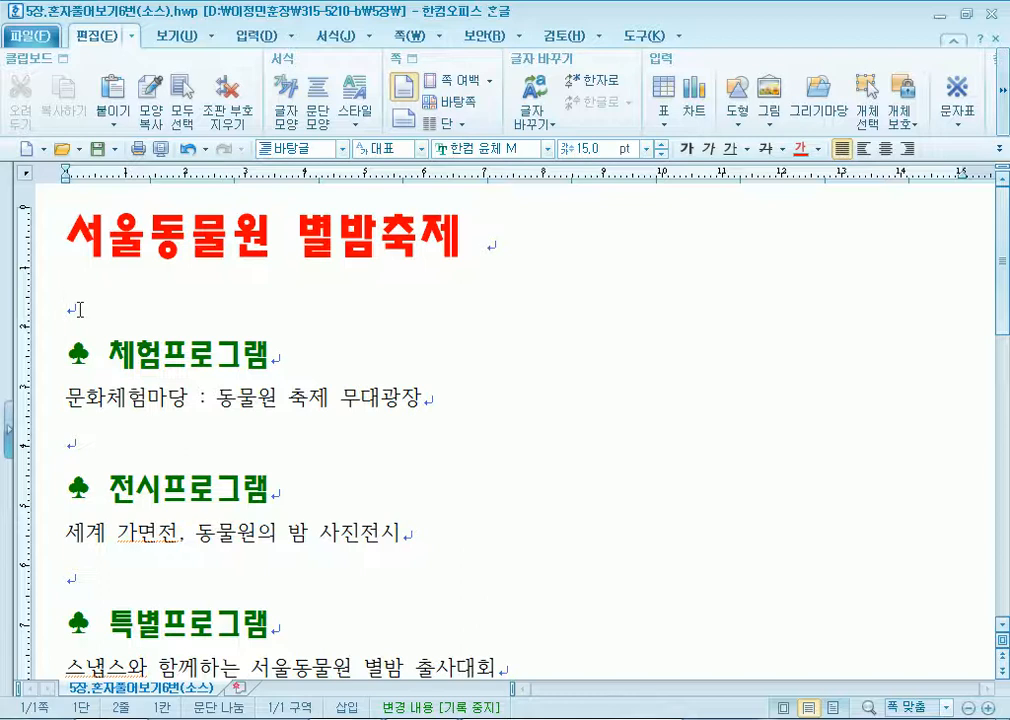
scroll(435, 278, "down", 5)
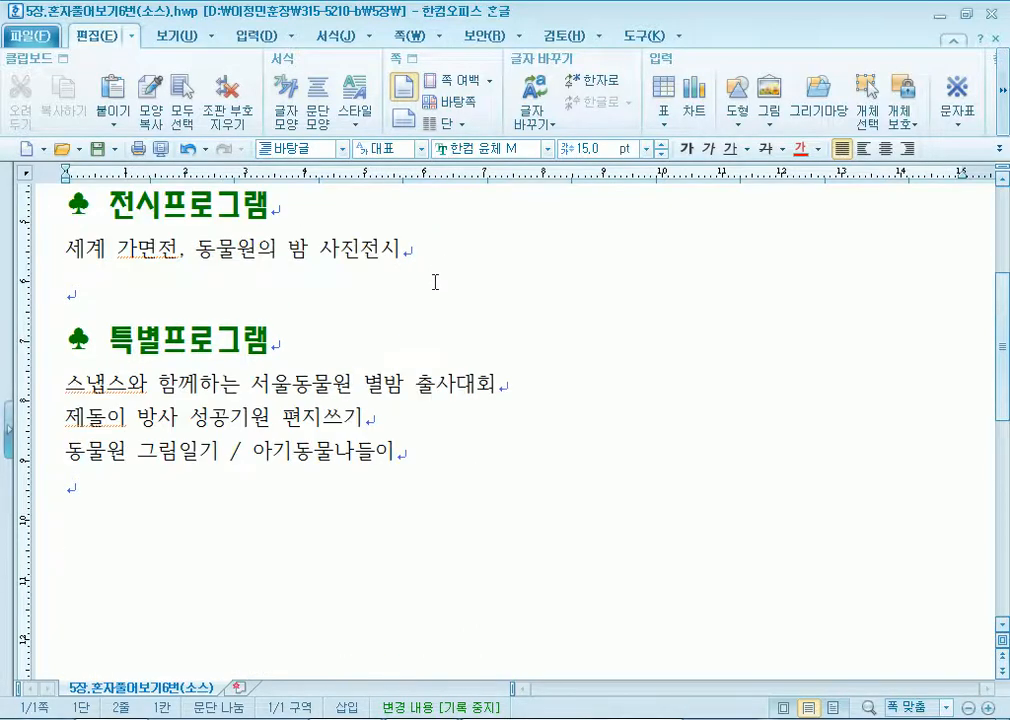
left_click(202, 481)
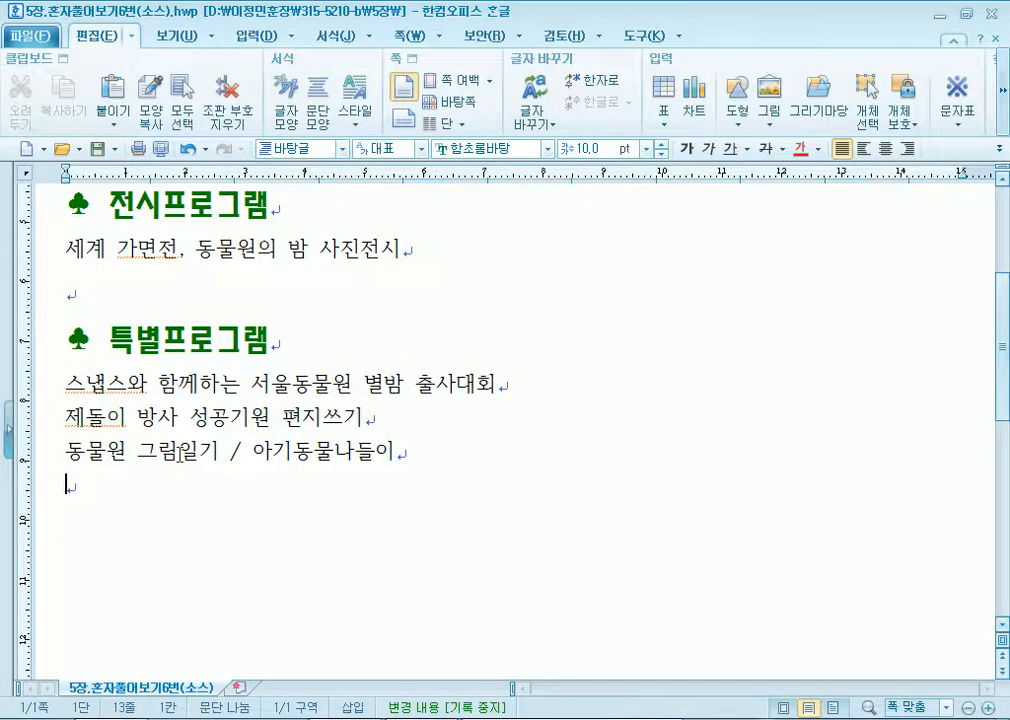
scroll(183, 450, "up", 3)
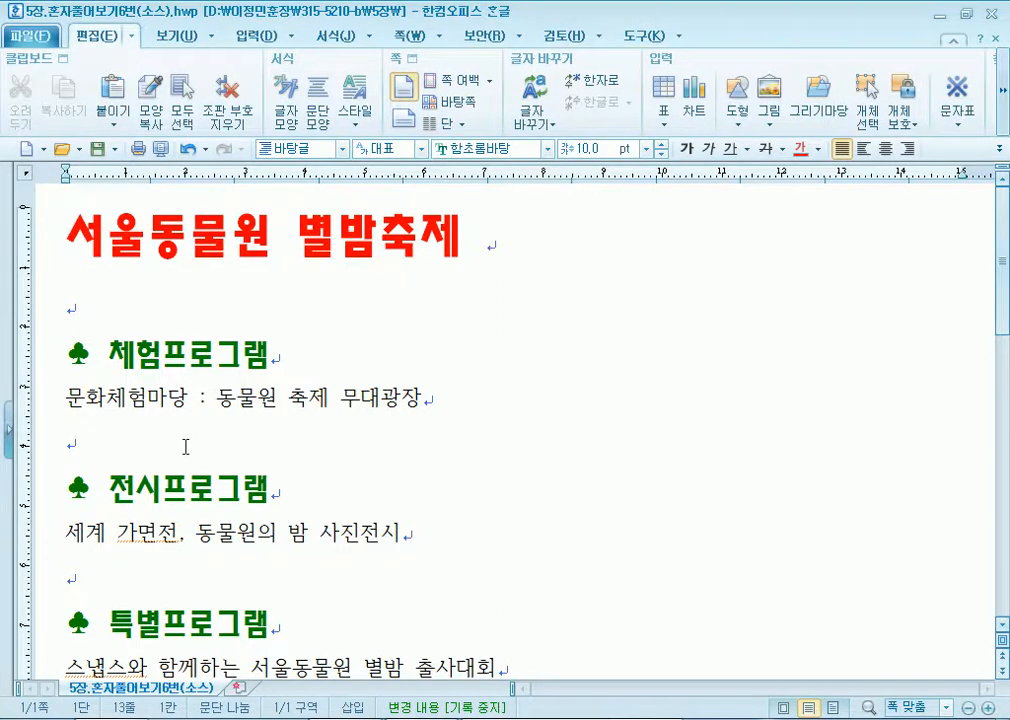
Open the document "6장. 요리레시피 만들어보기(소스)" from the "6장" folder, widening the file name column in the list.
left_click(62, 152)
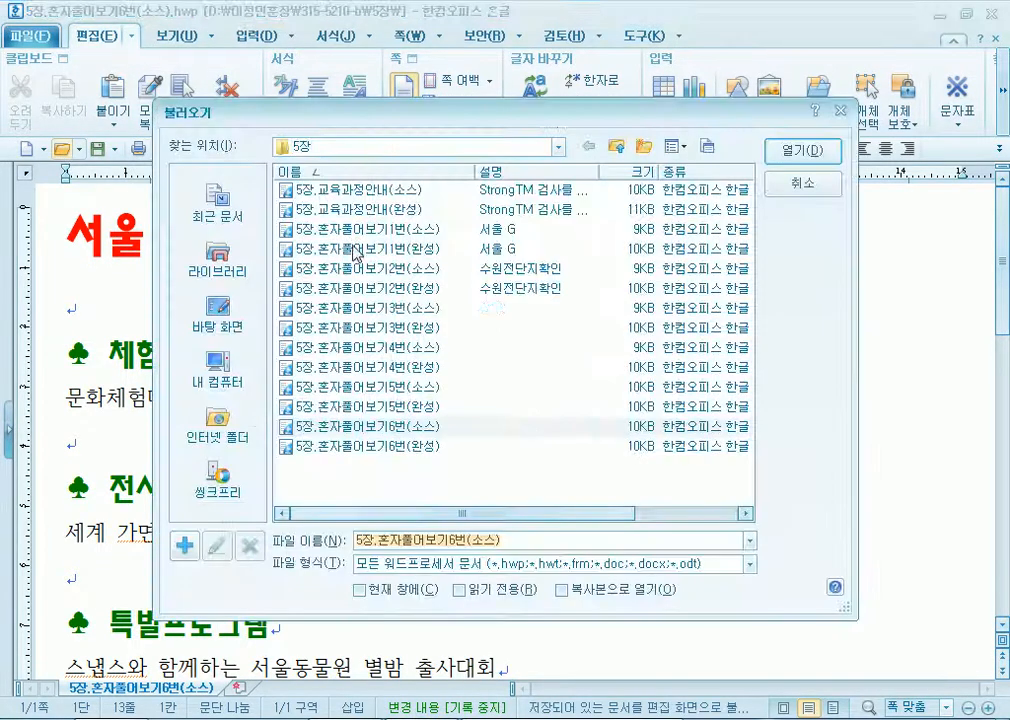
left_click(614, 147)
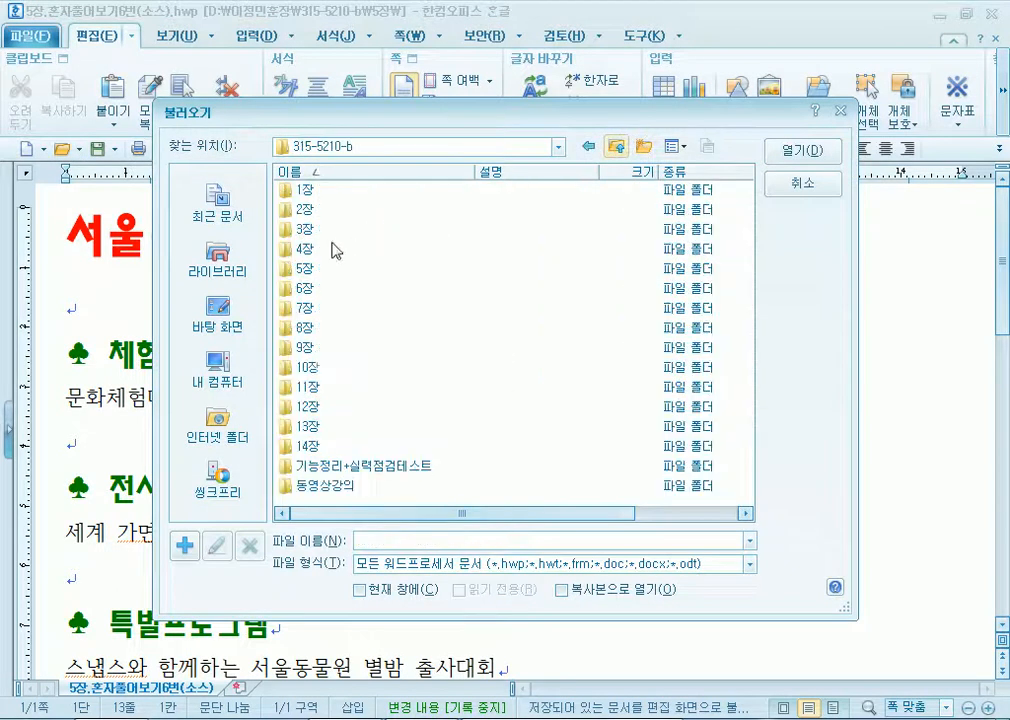
double_click(306, 290)
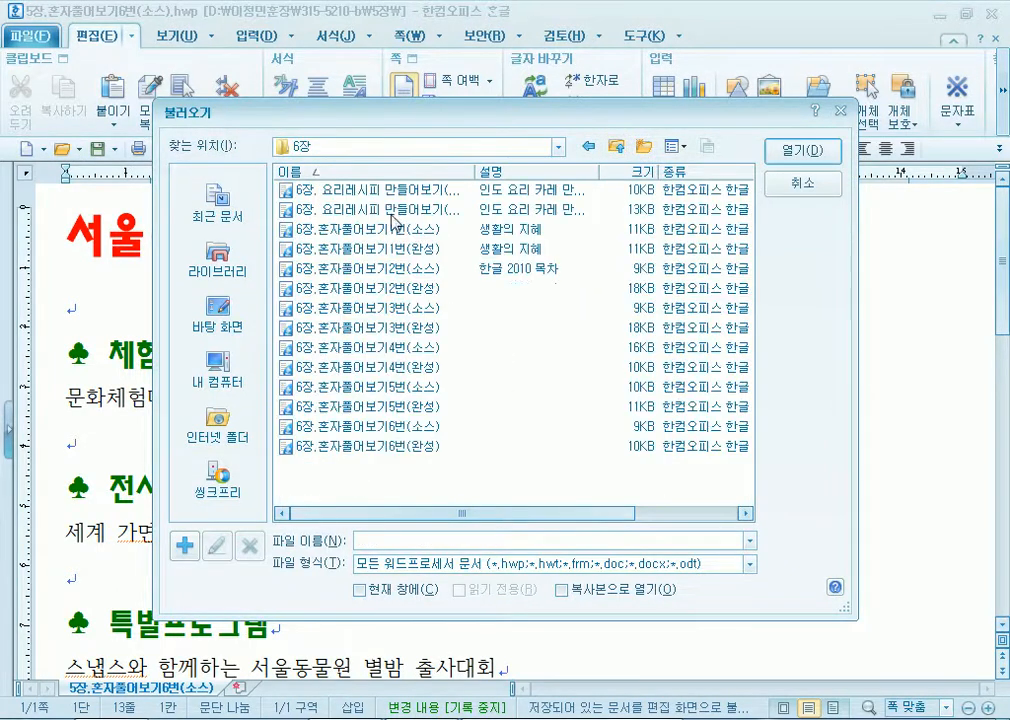
left_click_drag(475, 171, 522, 168)
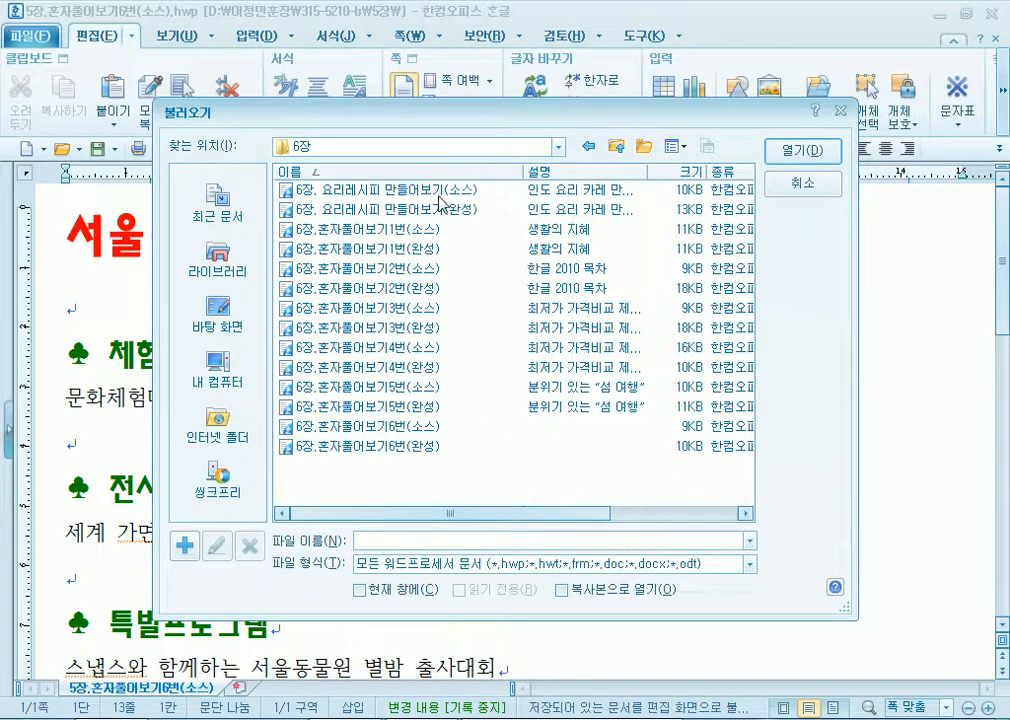
left_click(420, 195)
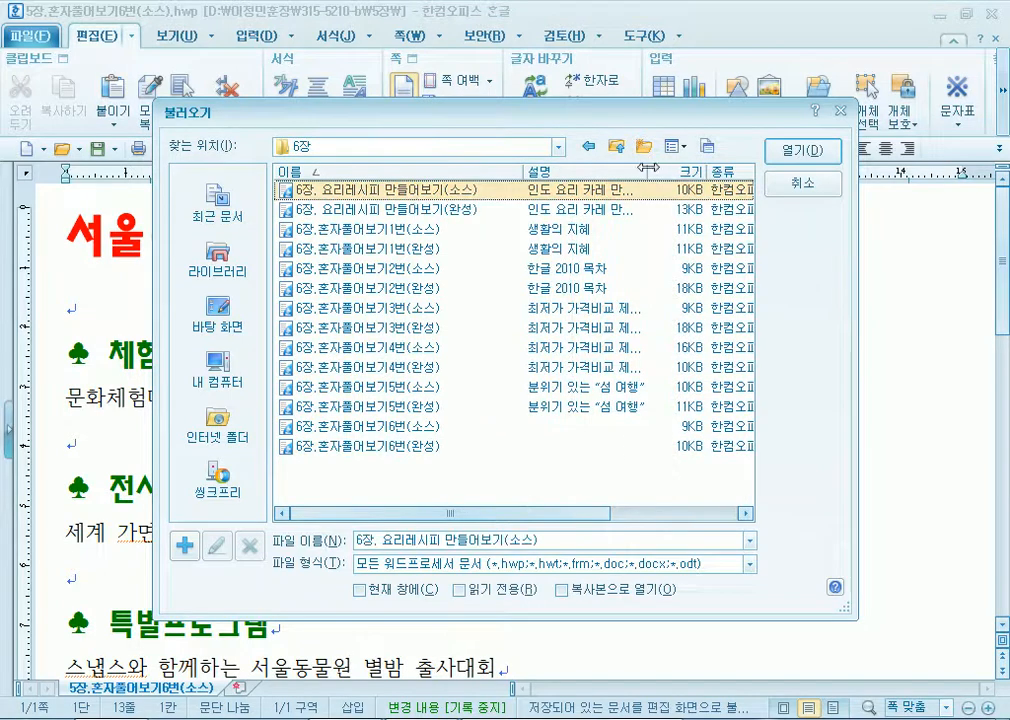
left_click(798, 152)
Add the missing spaces so the title reads "만드는 법" and the first paragraph reads "느낄 수".
scroll(217, 537, "down", 3)
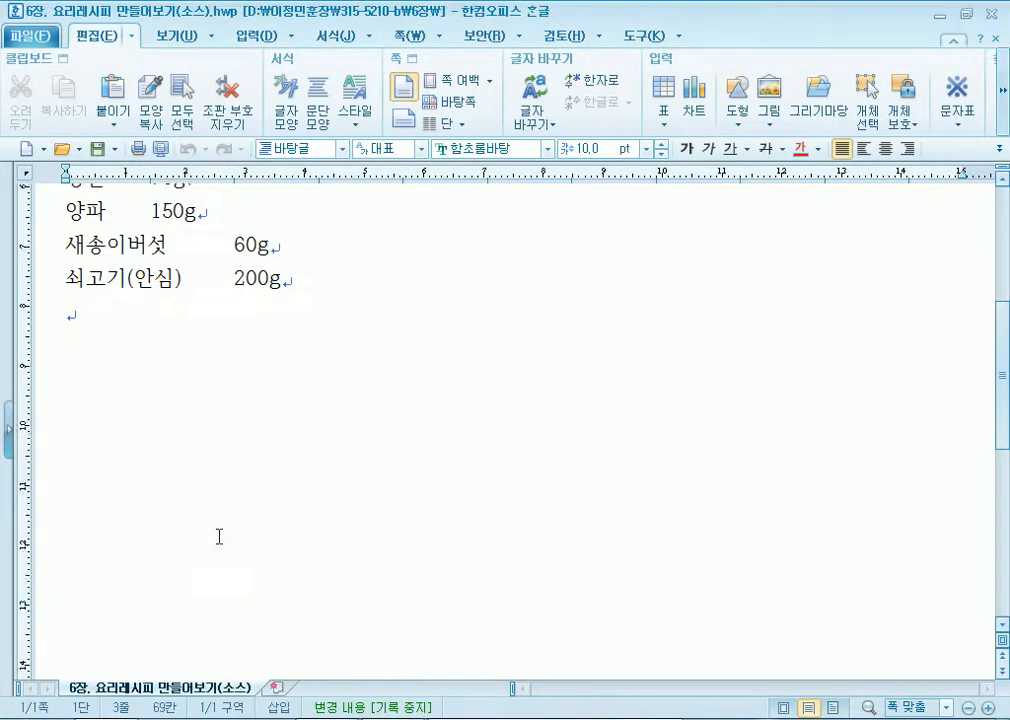
scroll(219, 534, "up", 2)
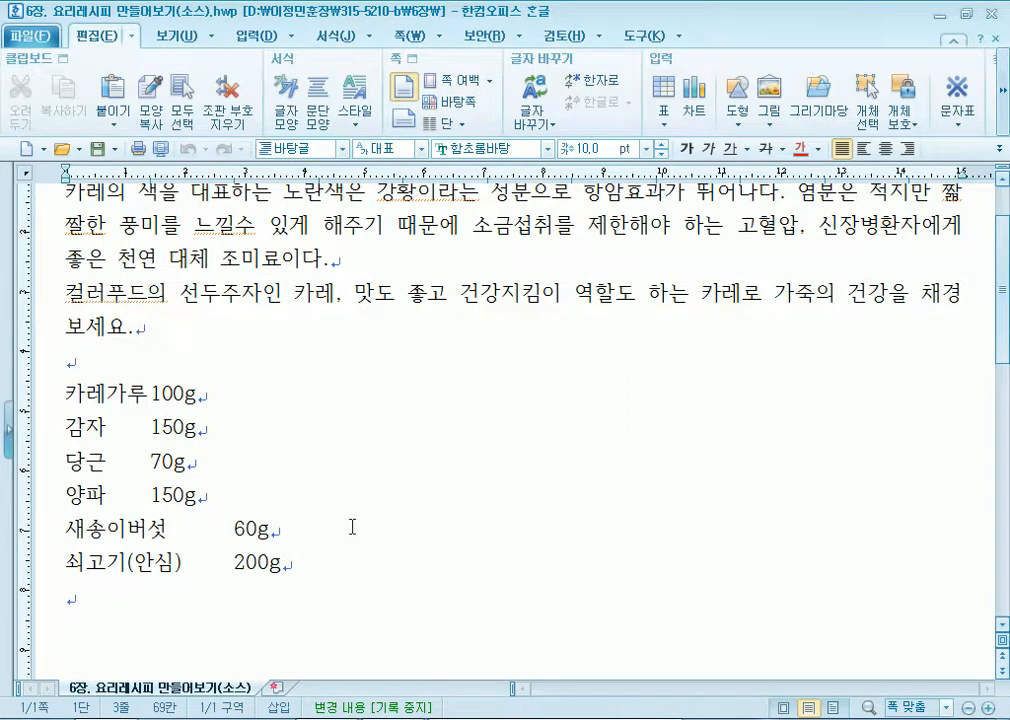
scroll(352, 527, "up", 1)
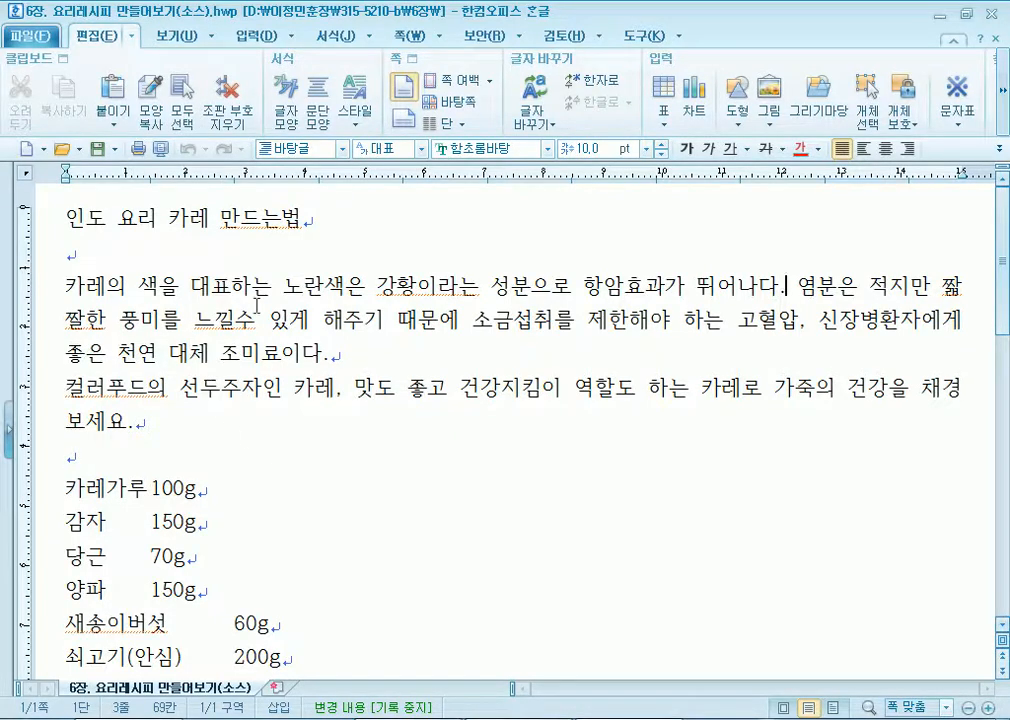
left_click(296, 226)
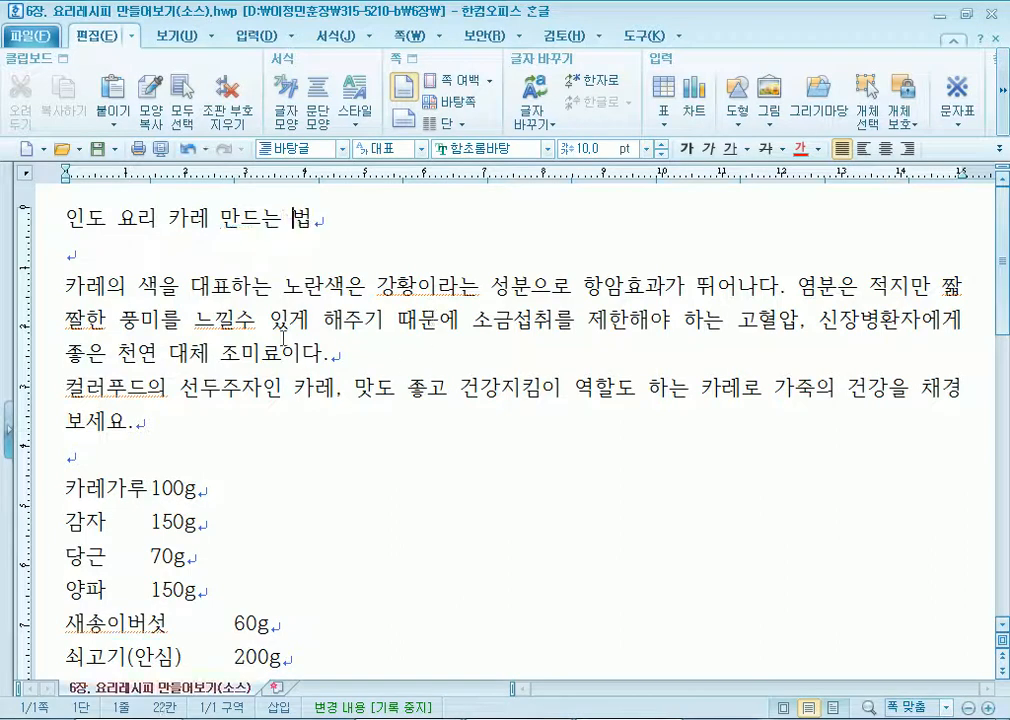
left_click(245, 320)
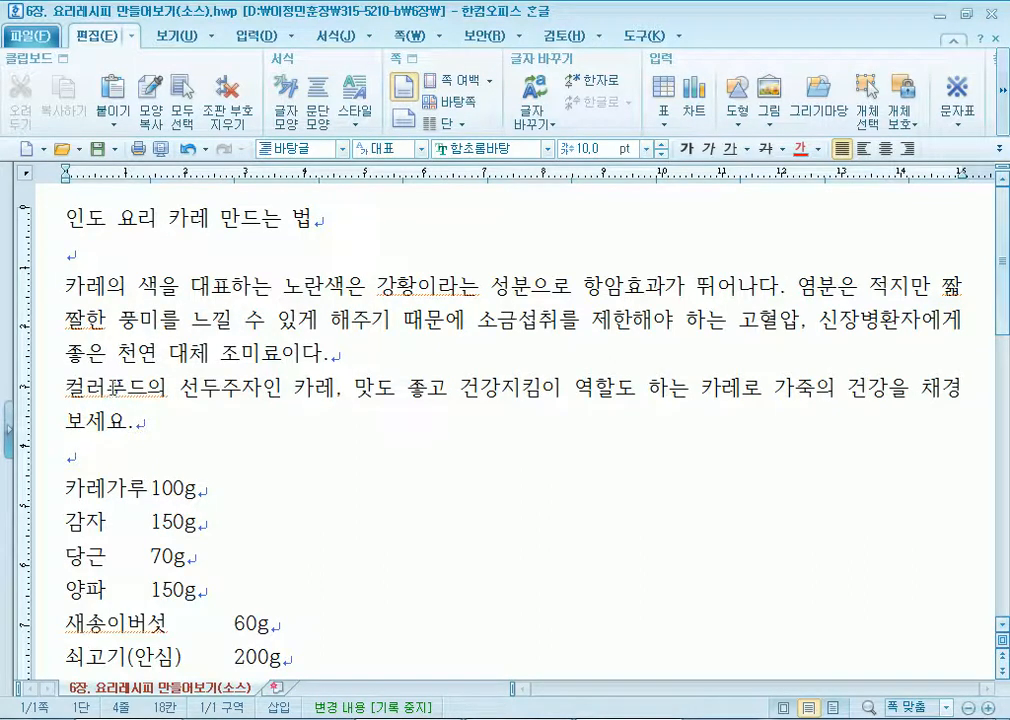
left_click(181, 434)
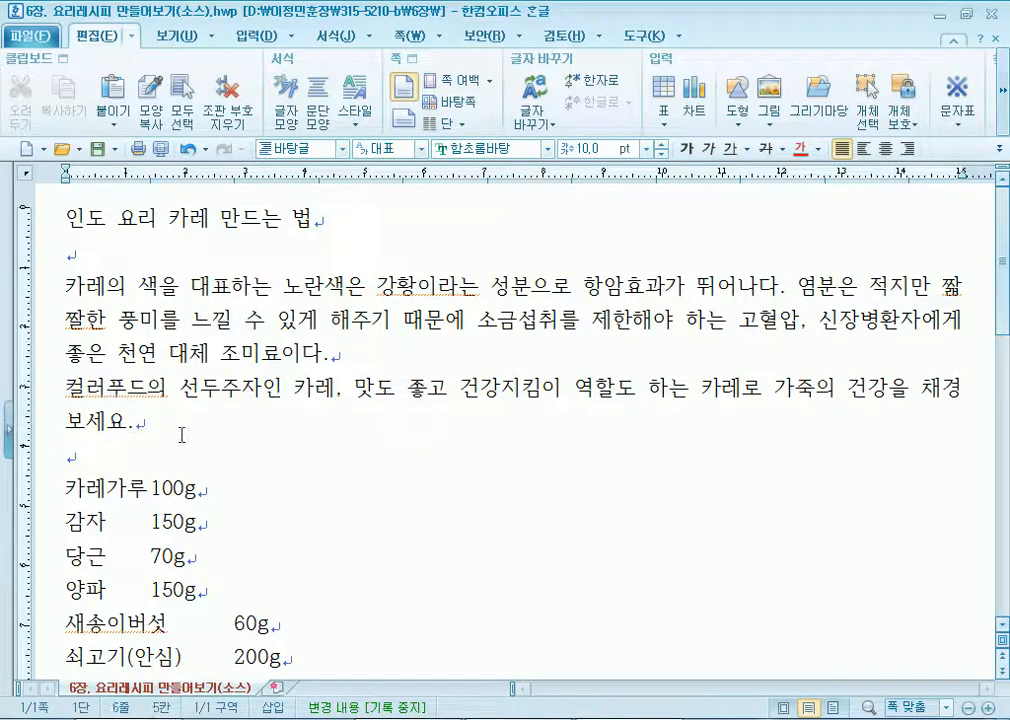
left_click(322, 219)
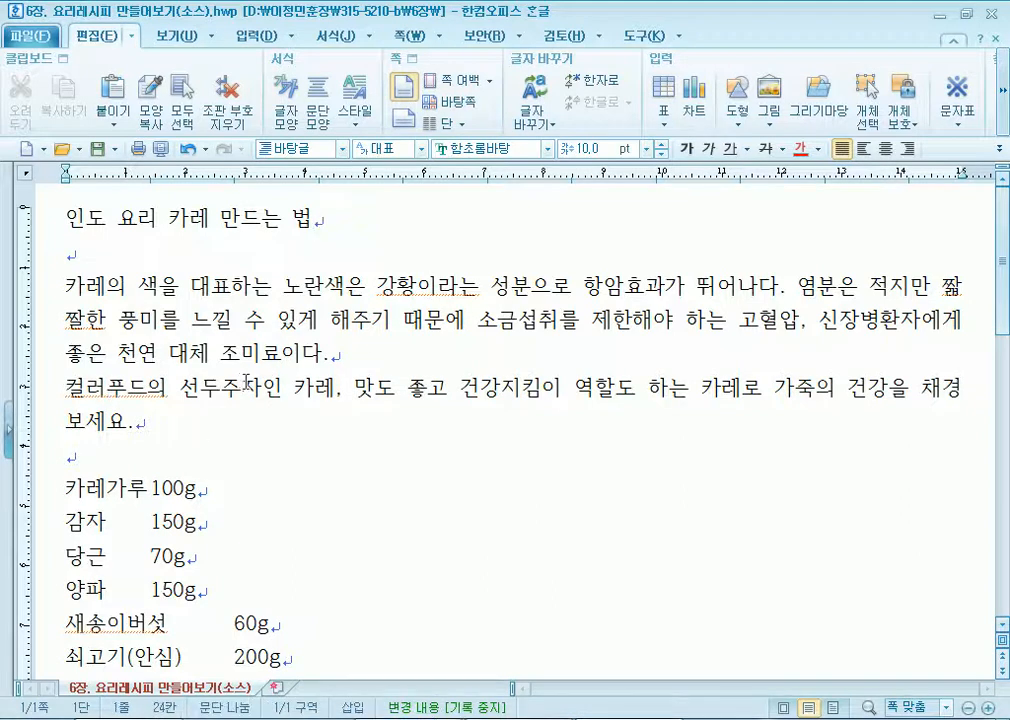
scroll(240, 380, "down", 3)
left_click(136, 428)
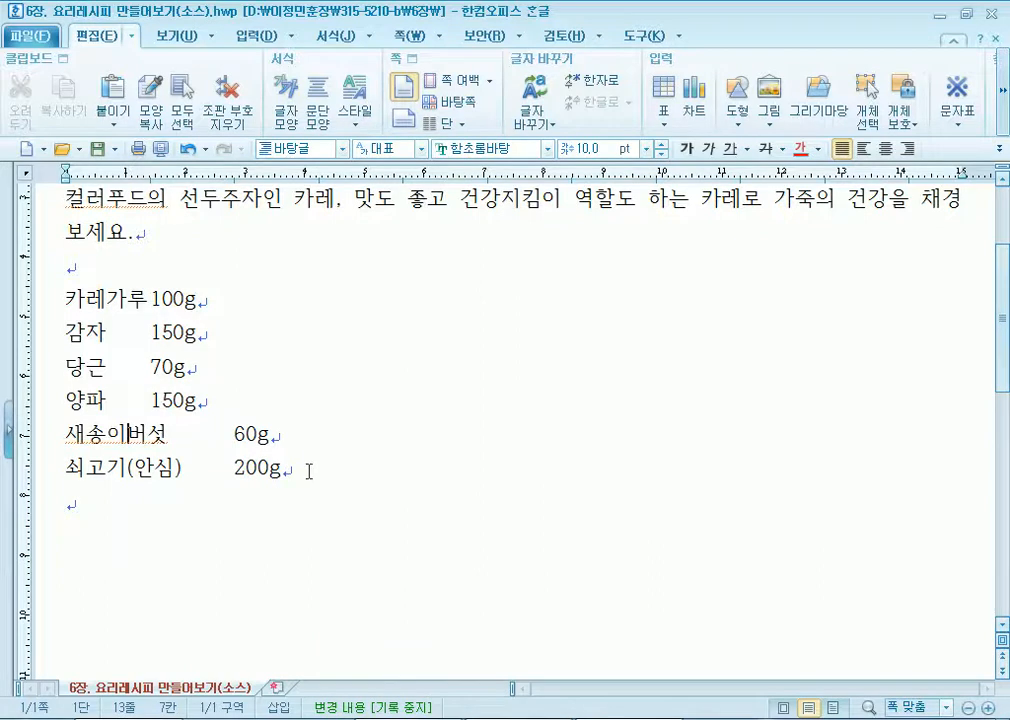
key("BackSpace")
scroll(213, 392, "up", 3)
Start the spelling check from the beginning of the document and move its dialog away from the flagged word in the first paragraph.
key("ctrl+Home")
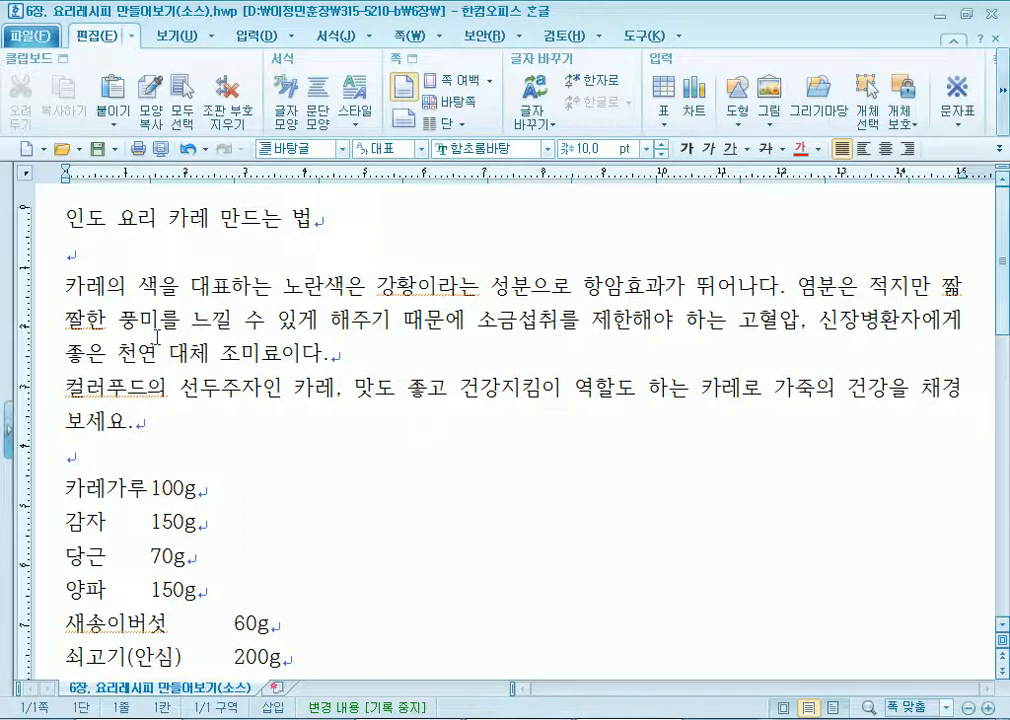
left_click(643, 38)
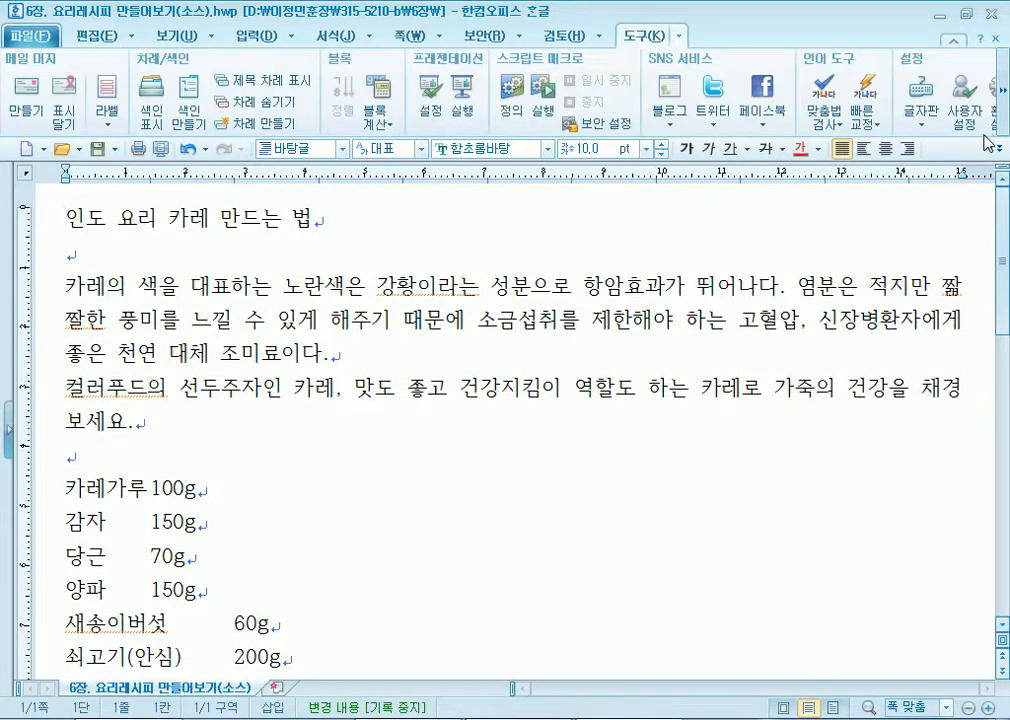
left_click(572, 37)
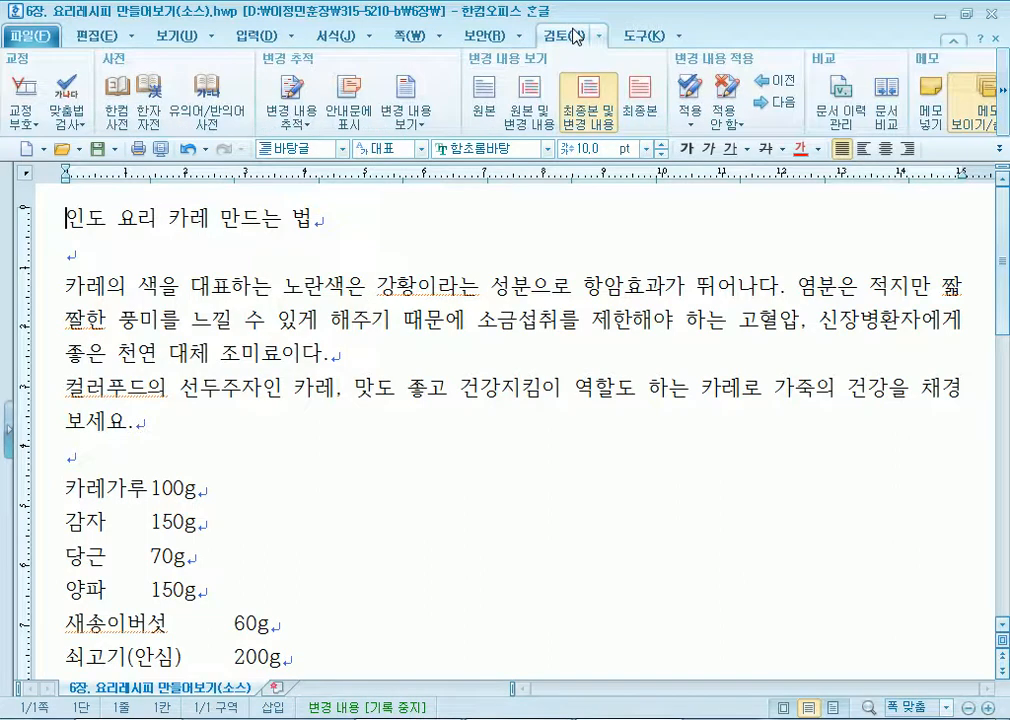
left_click(633, 38)
left_click(552, 40)
left_click(66, 120)
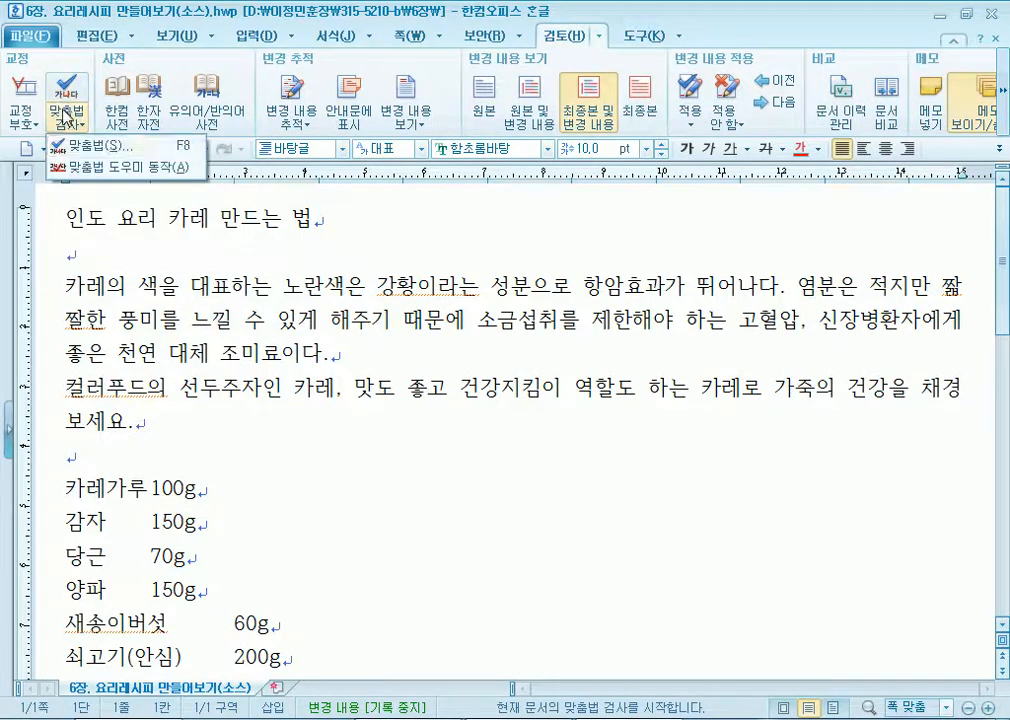
left_click(94, 148)
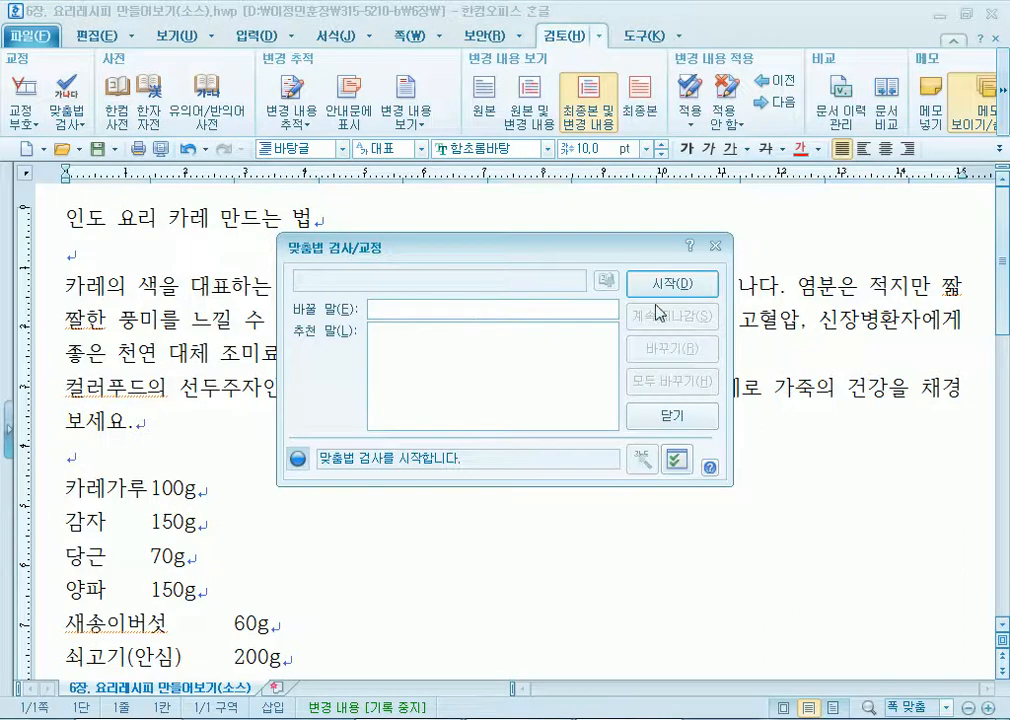
left_click(686, 290)
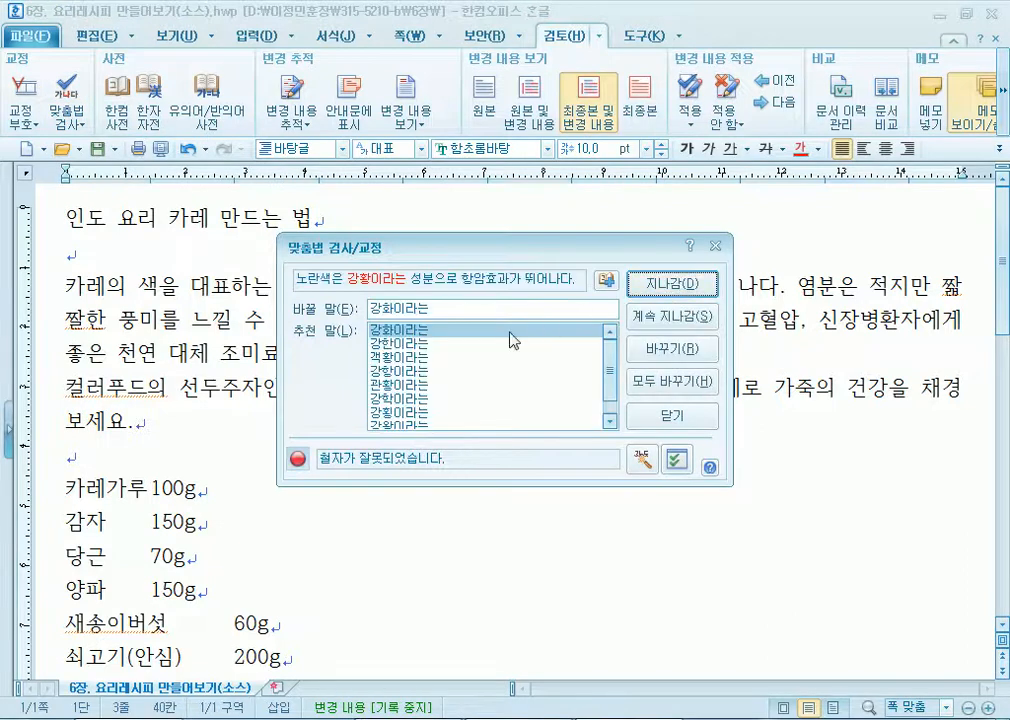
left_click_drag(409, 250, 524, 212)
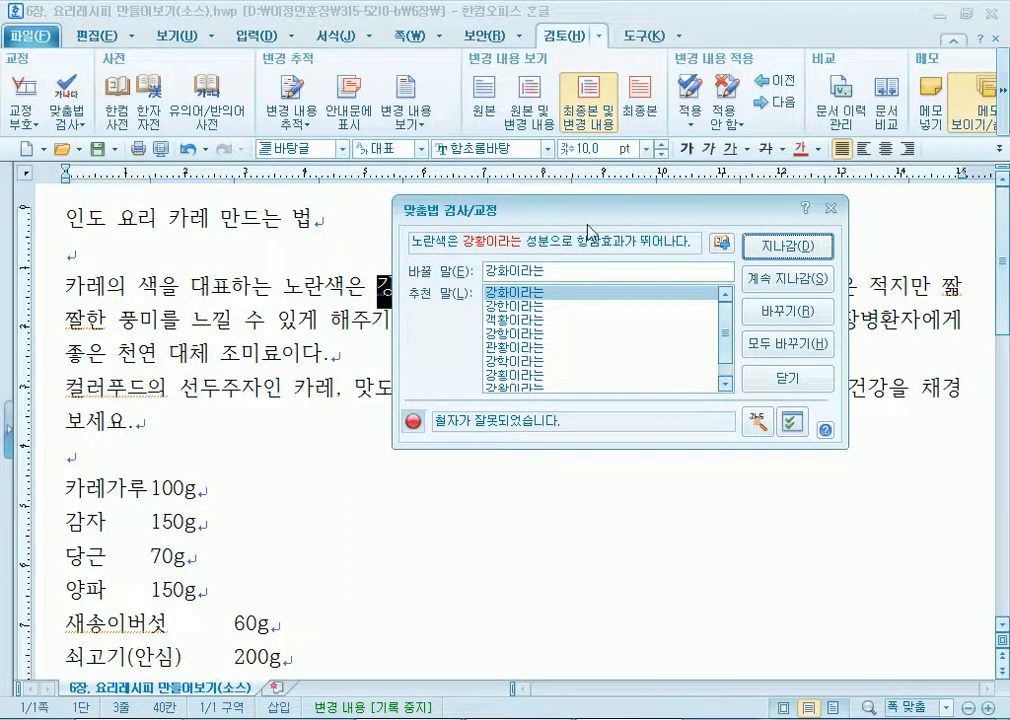
left_click_drag(587, 207, 642, 365)
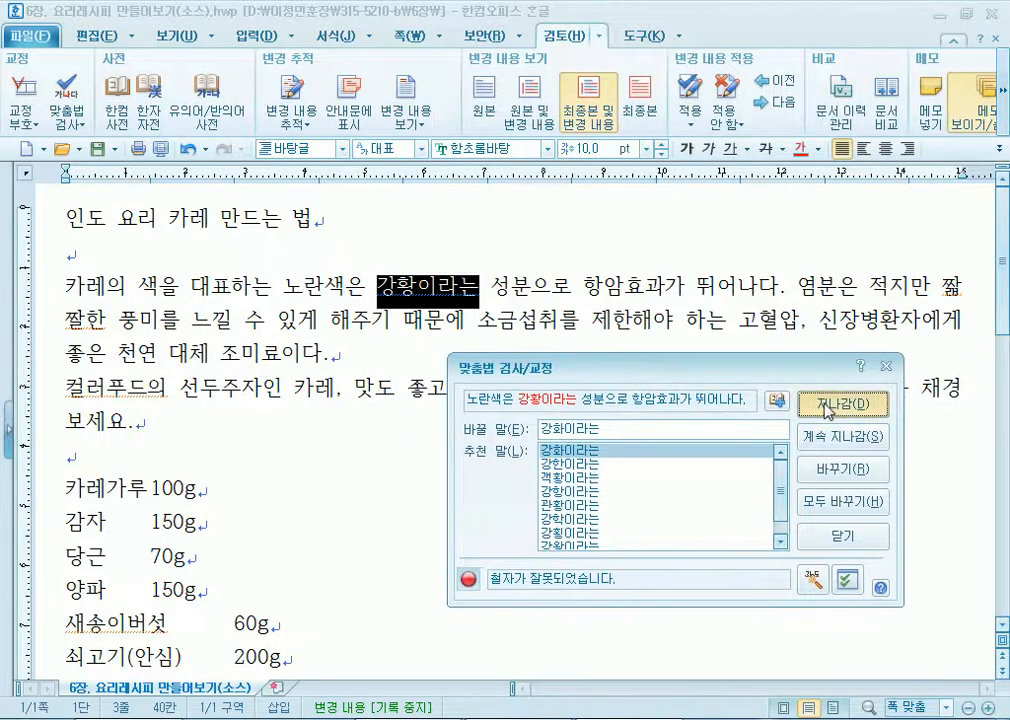
Skip "강황이라는", accept the corrections "짭짤한" and "컬러 푸드의", skip "새송이버섯" and finish the spelling check.
left_click(803, 404)
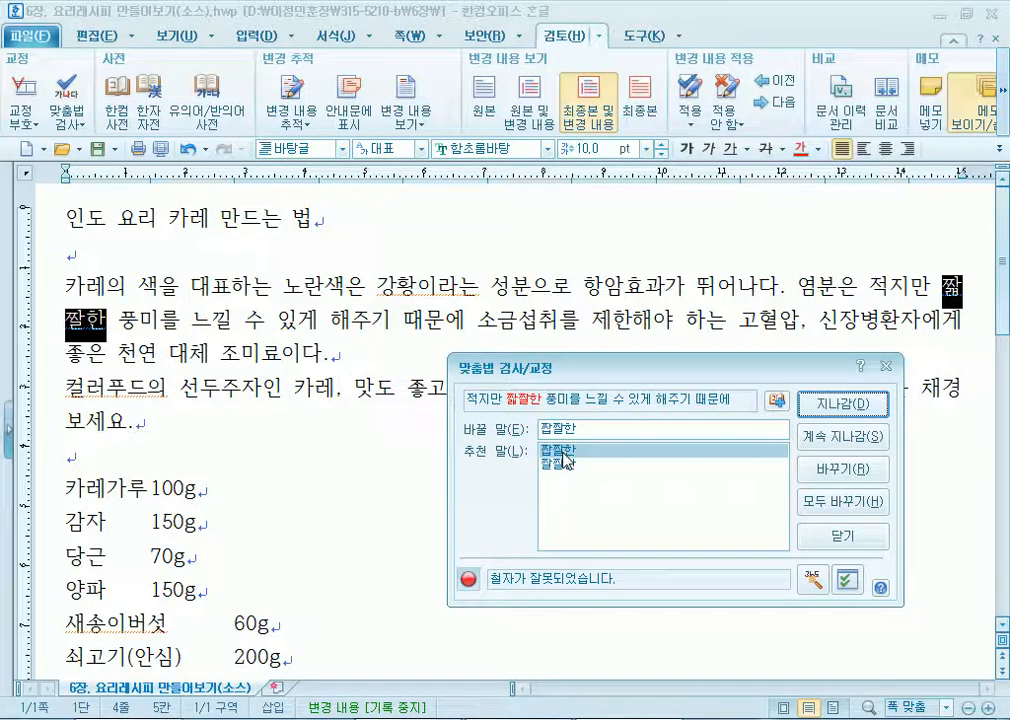
left_click(835, 468)
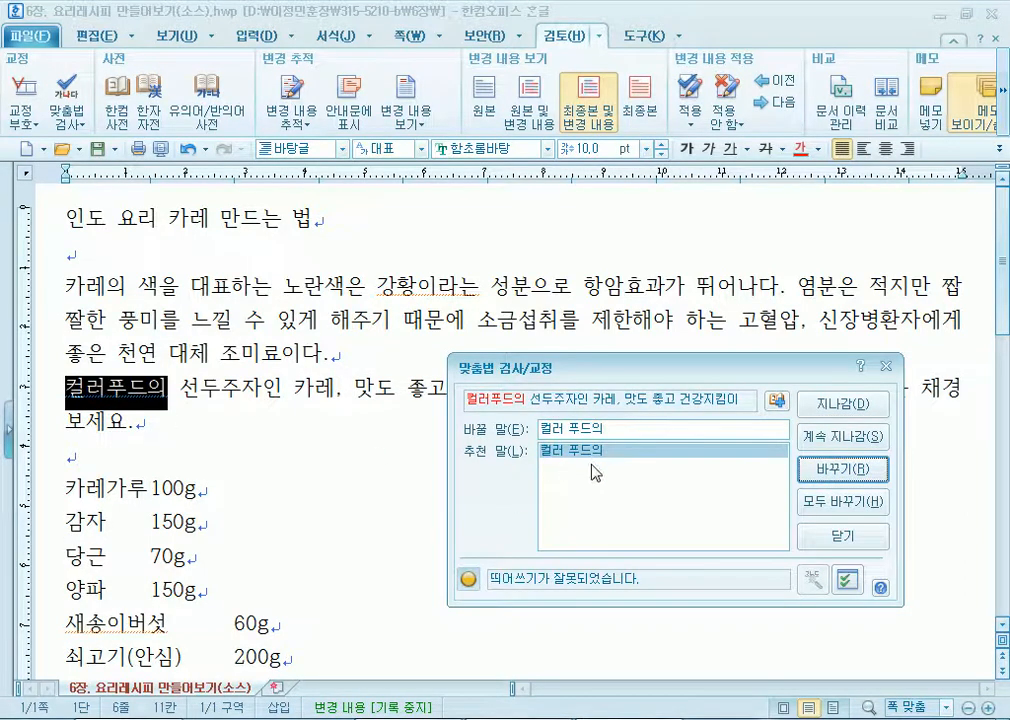
left_click(858, 470)
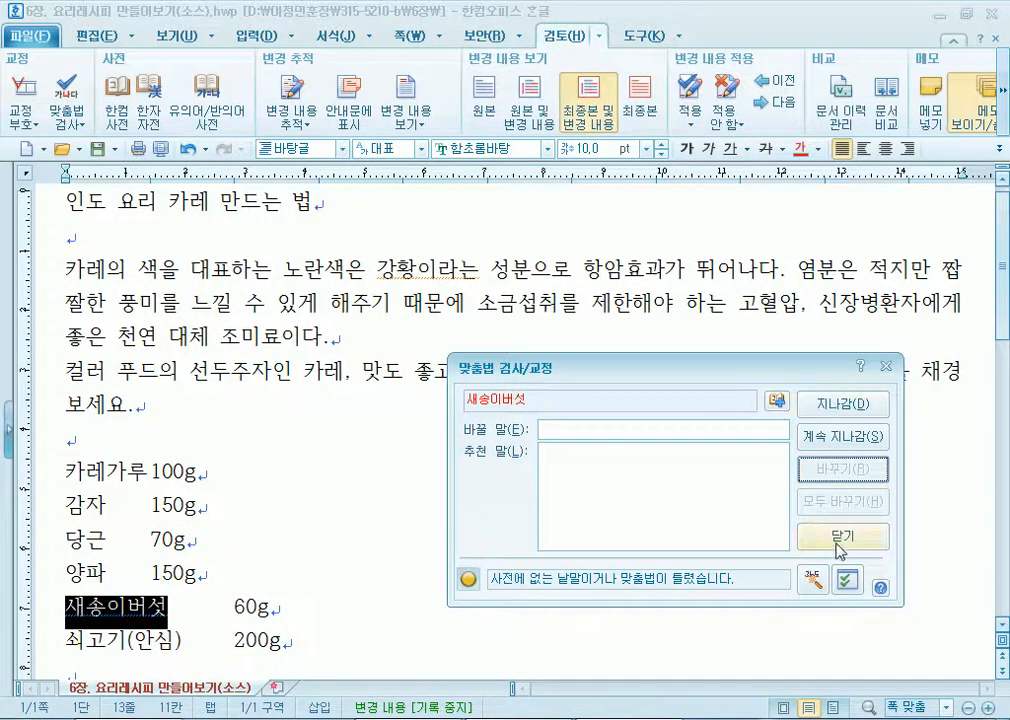
left_click(877, 404)
left_click(634, 516)
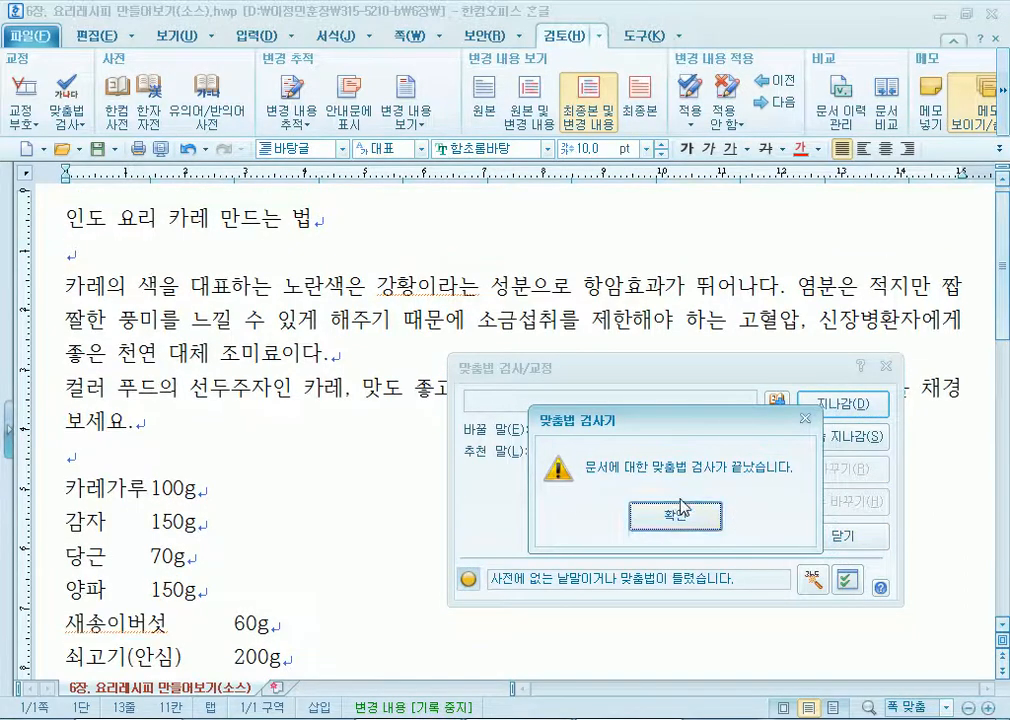
left_click(674, 516)
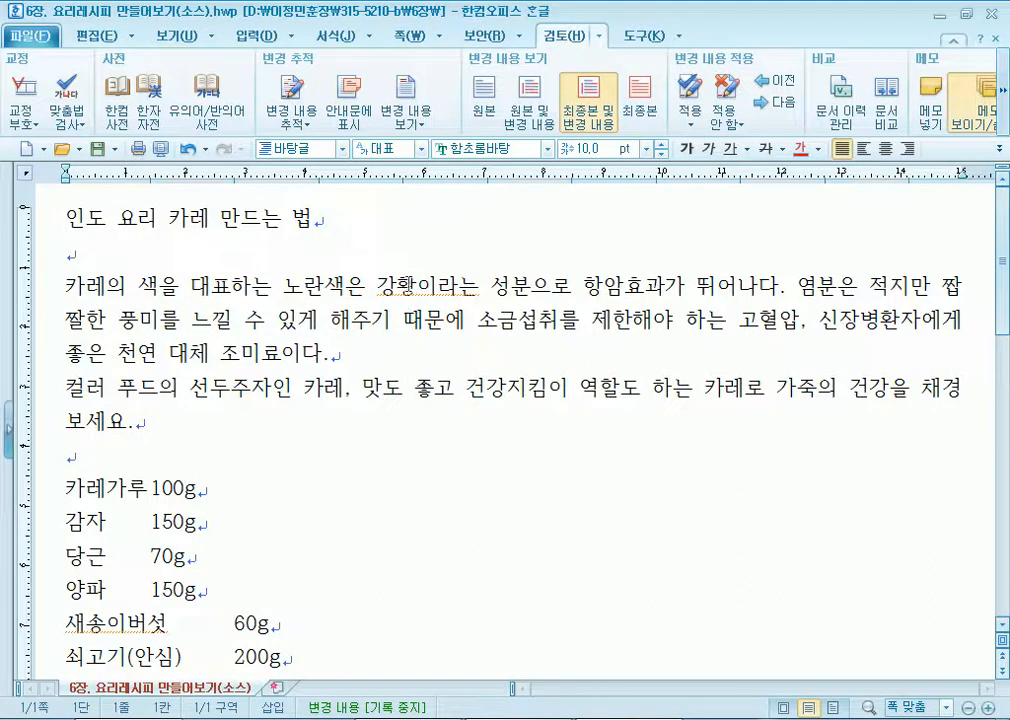
Remove the spaces so the first paragraph reads "느낄수" and the title reads "만드는법".
scroll(347, 295, "down", 3)
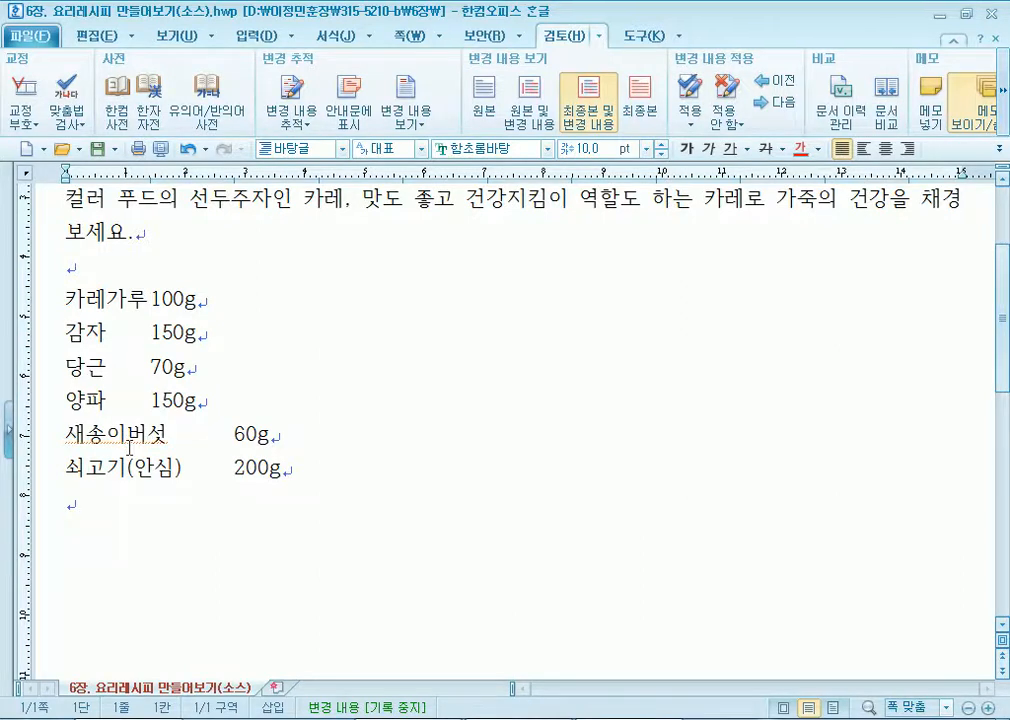
scroll(129, 448, "up", 3)
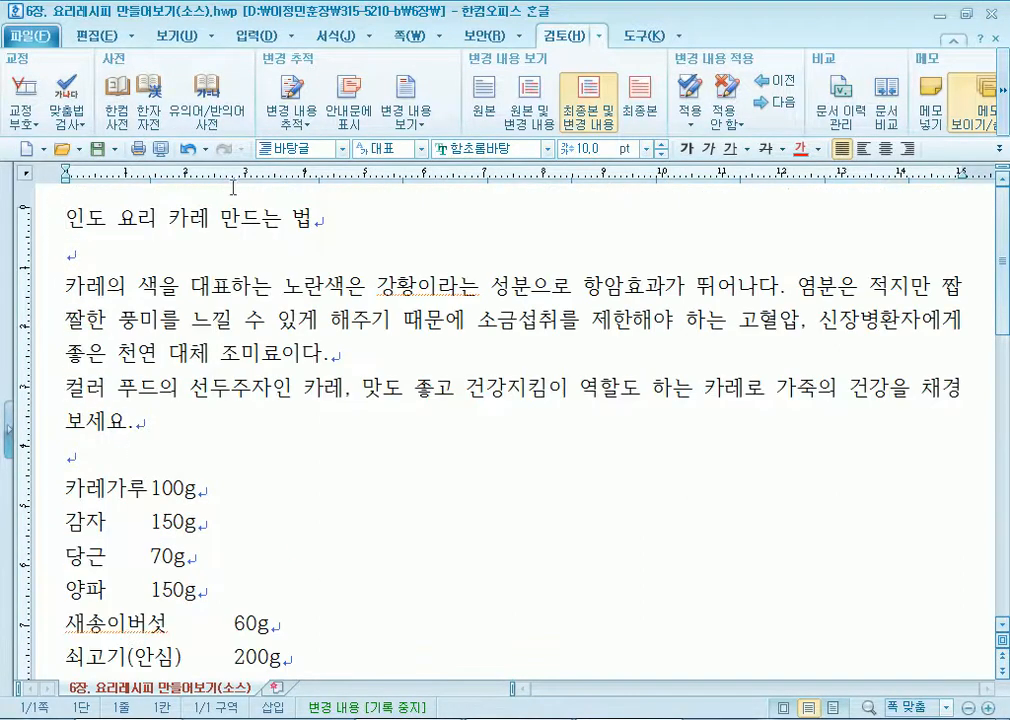
left_click(277, 320)
key("Delete")
left_click(279, 220)
key("Delete")
Run the spelling check from the title, accept "만드는 법" and "느낄 수", skip "강황이라는", and close the check at "새송이버섯".
left_click(66, 218)
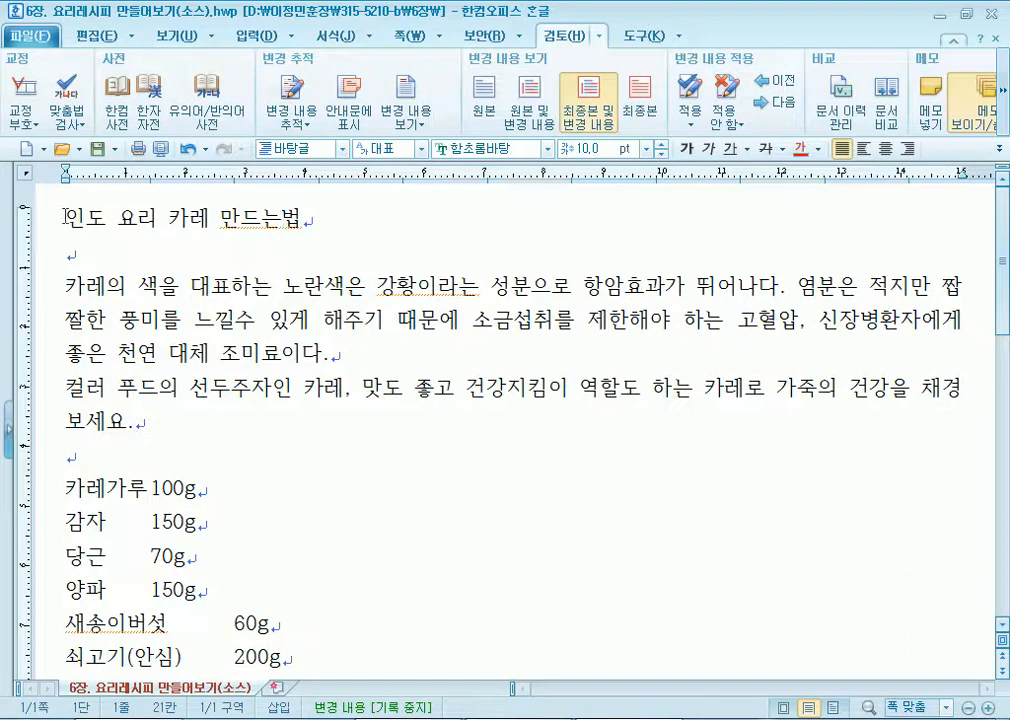
left_click(66, 92)
left_click(654, 284)
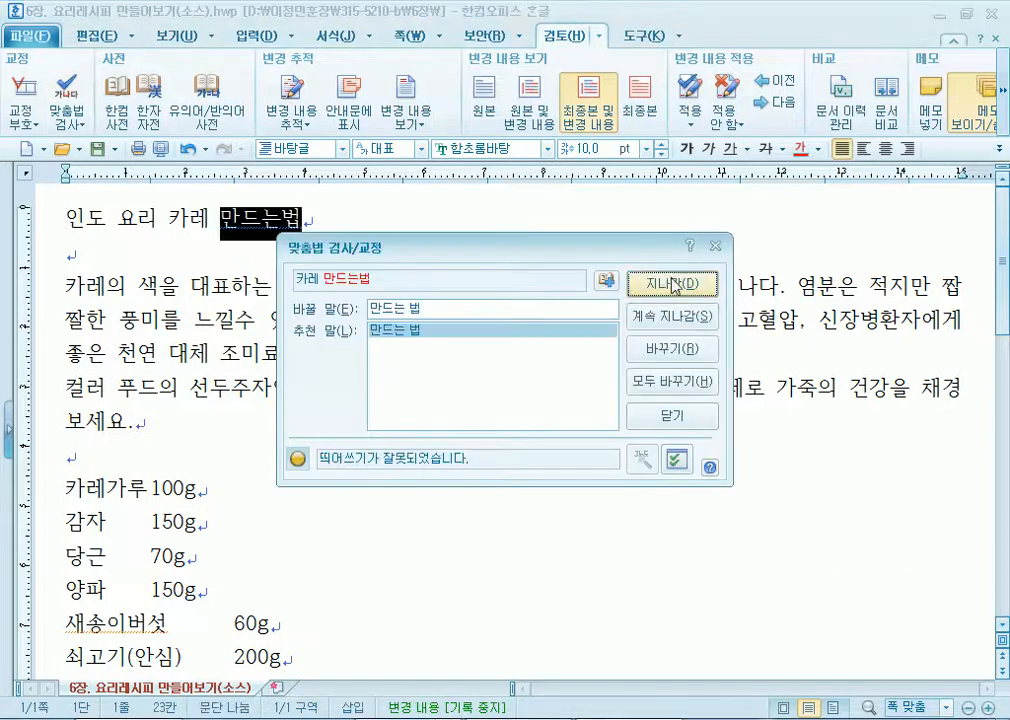
left_click(654, 352)
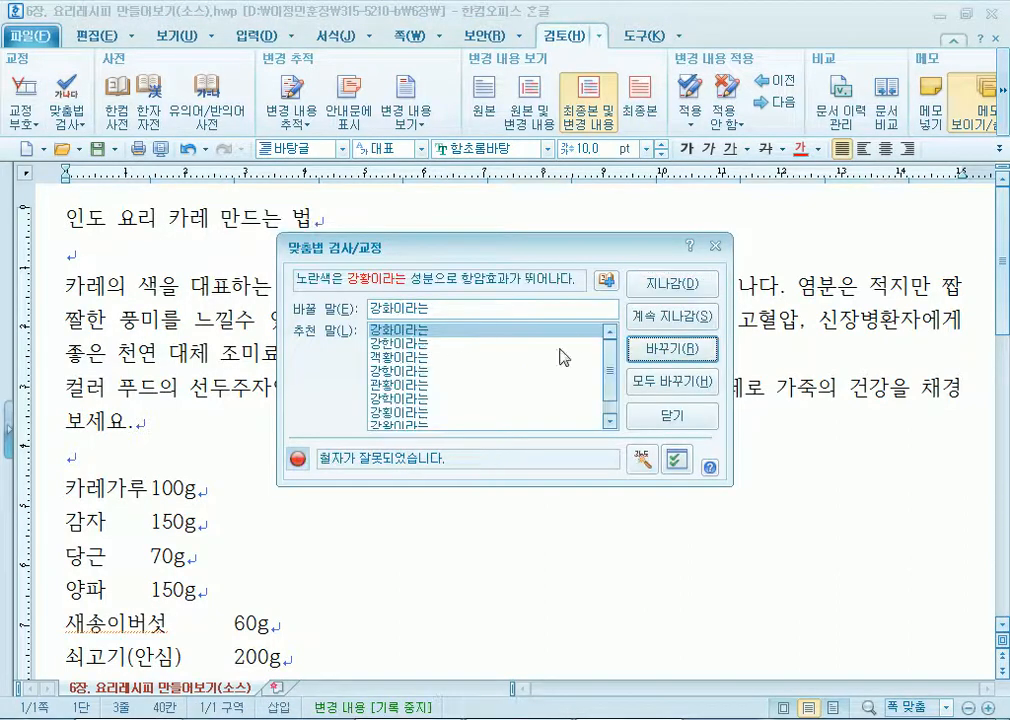
left_click(656, 288)
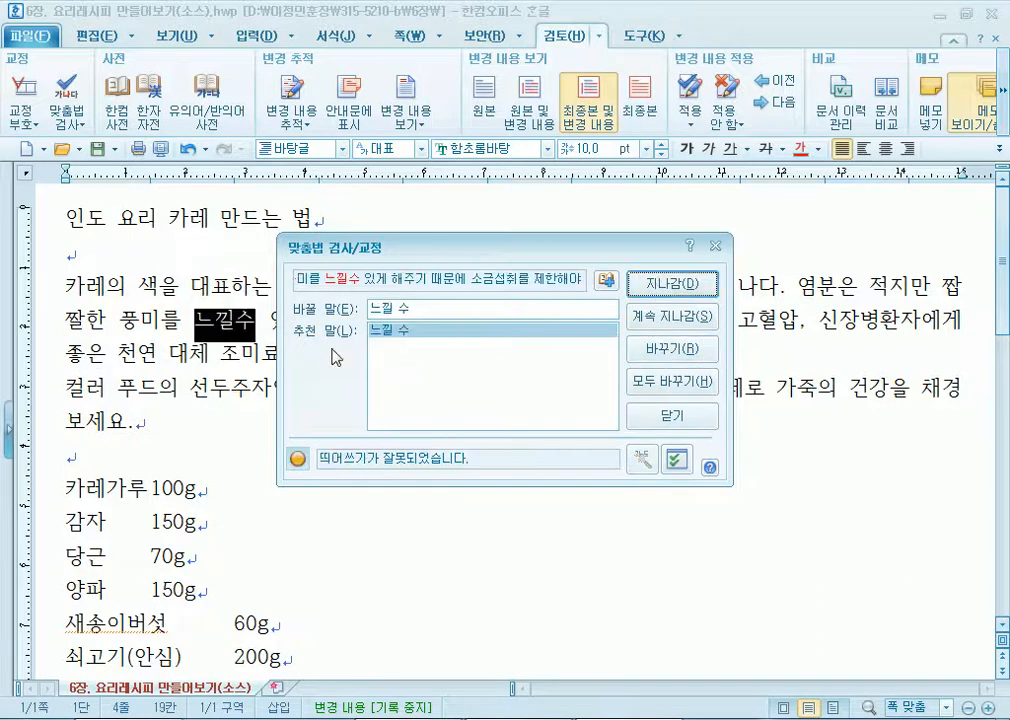
left_click(672, 349)
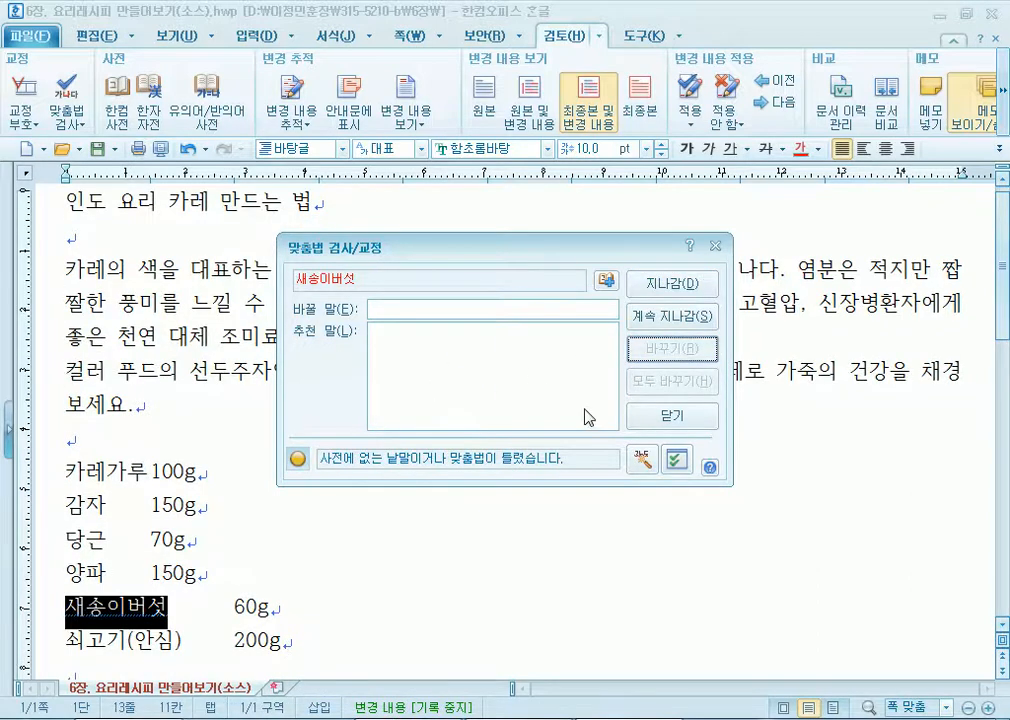
left_click(672, 416)
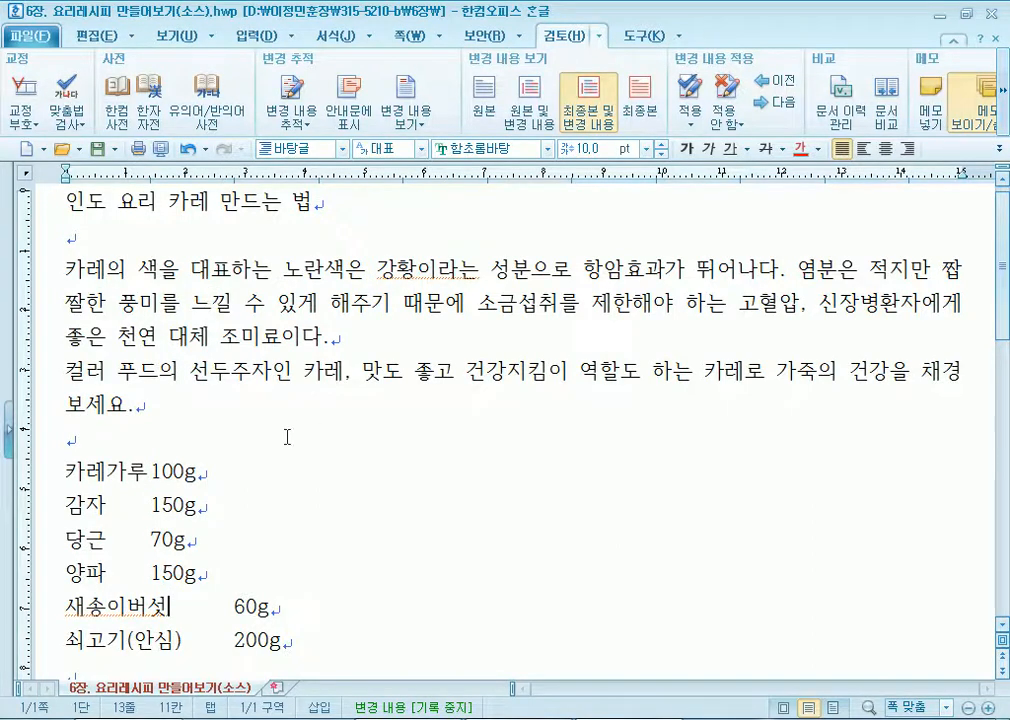
left_click(537, 330)
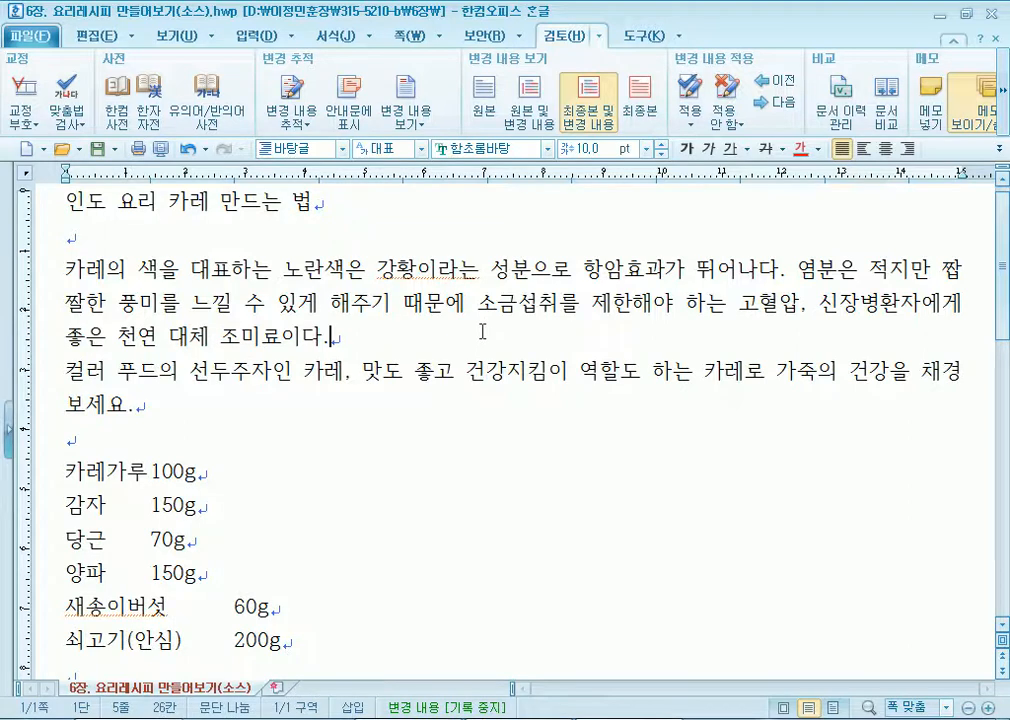
scroll(401, 355, "down", 2)
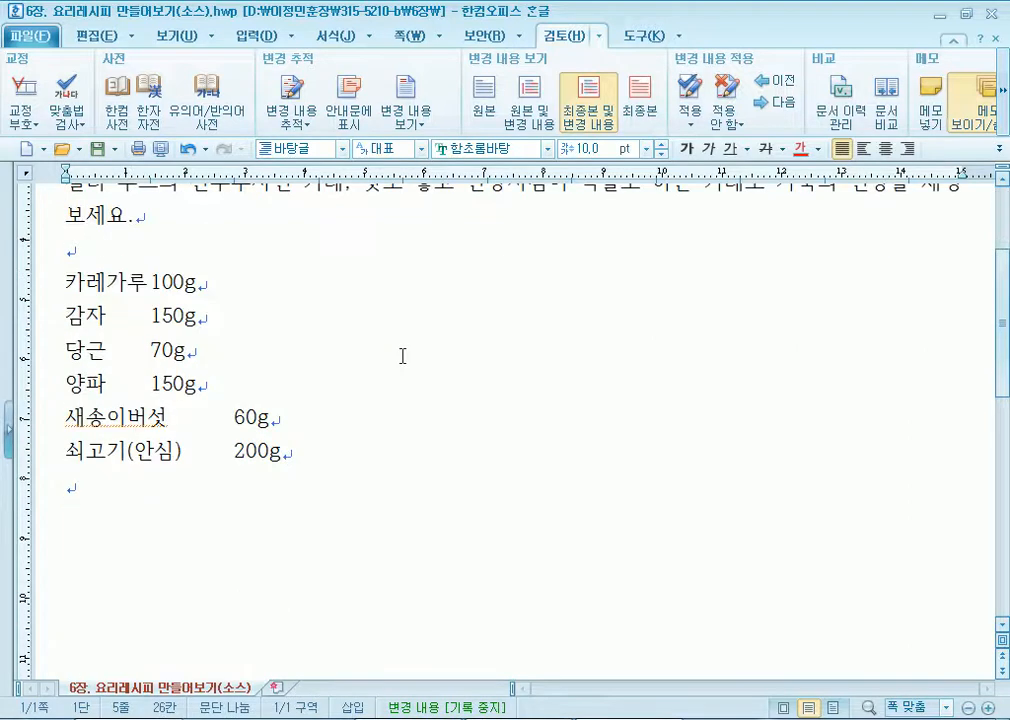
scroll(402, 357, "up", 2)
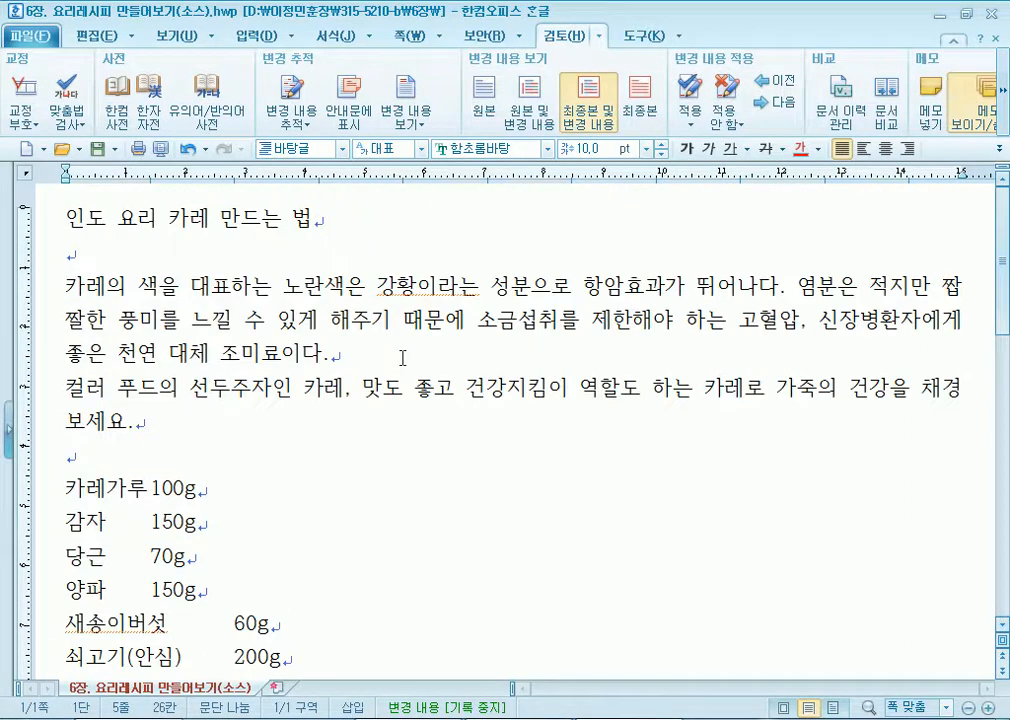
left_click(921, 388)
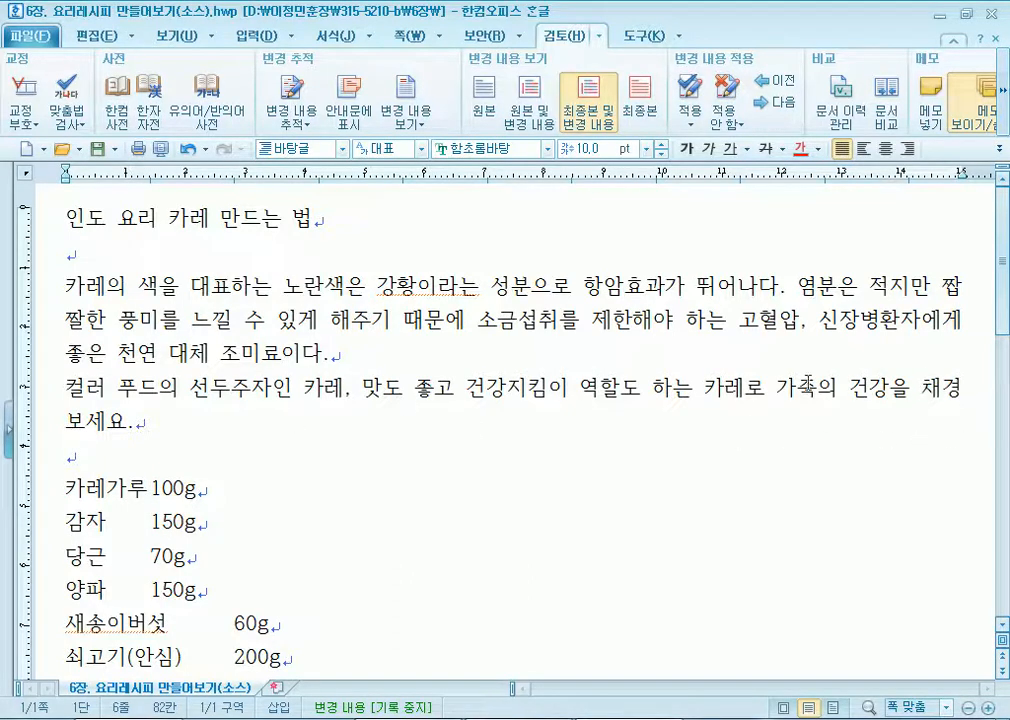
left_click_drag(246, 261, 484, 482)
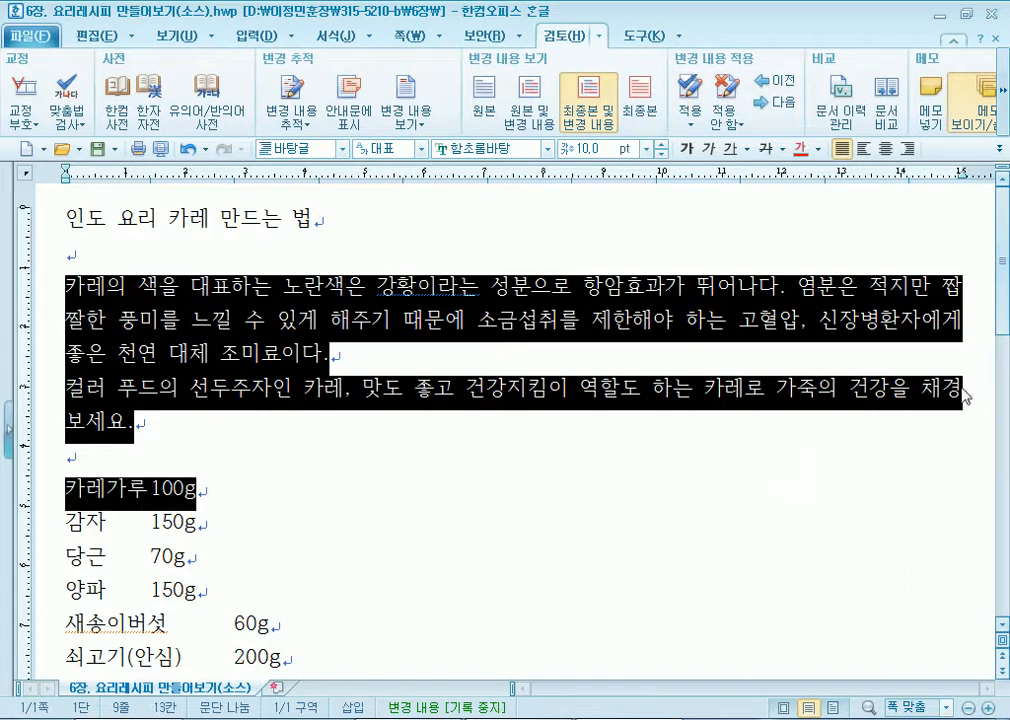
left_click(931, 390)
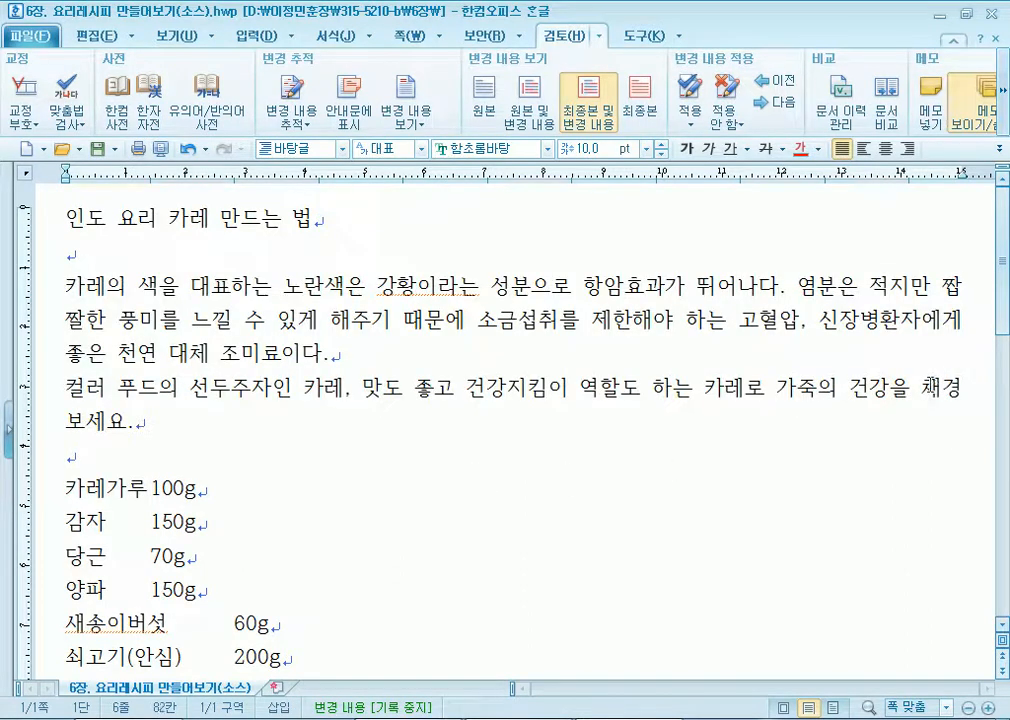
left_click_drag(931, 390, 880, 427)
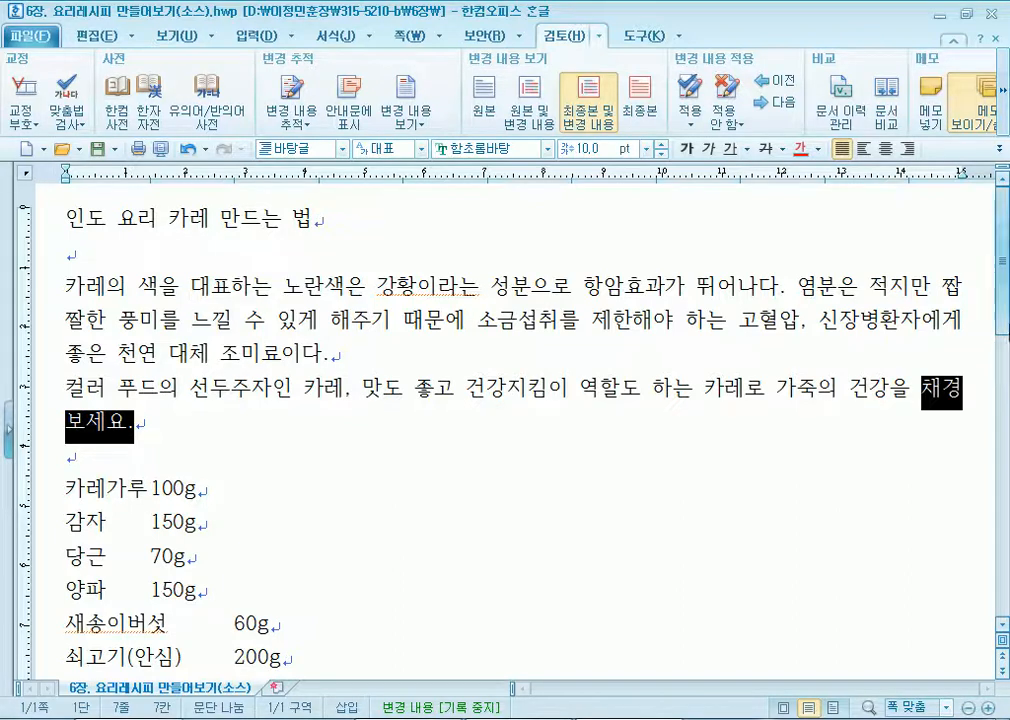
Replace the misspelled "채경" in the second paragraph with "챙겨" so the sentence ends "챙겨보세요.".
left_click(921, 388)
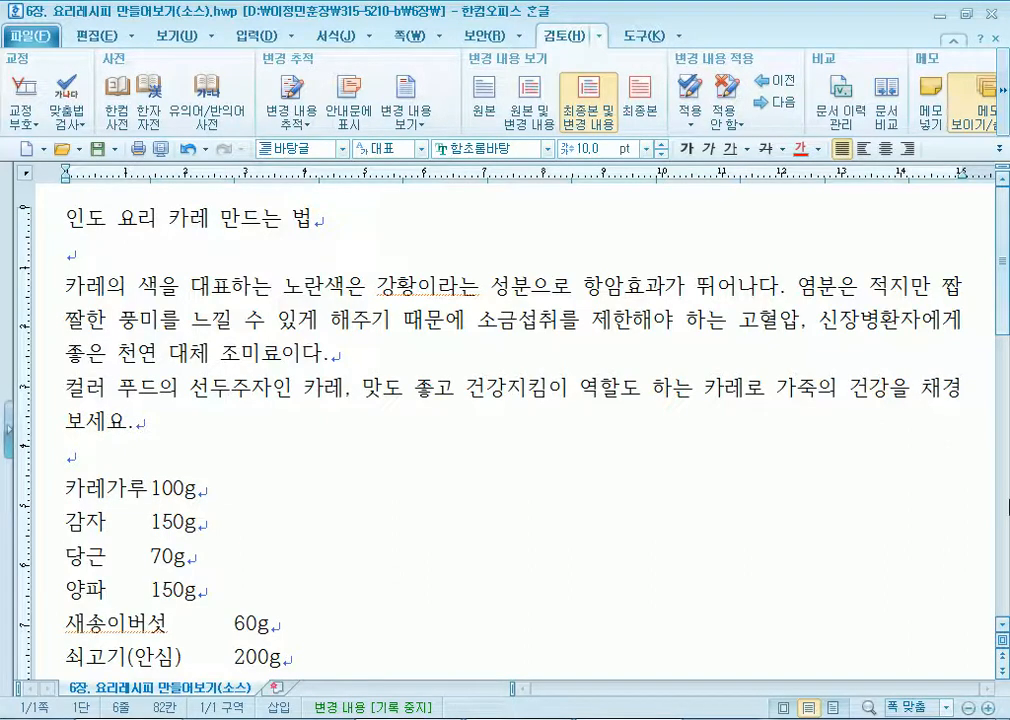
key("Delete")
type("챙겨")
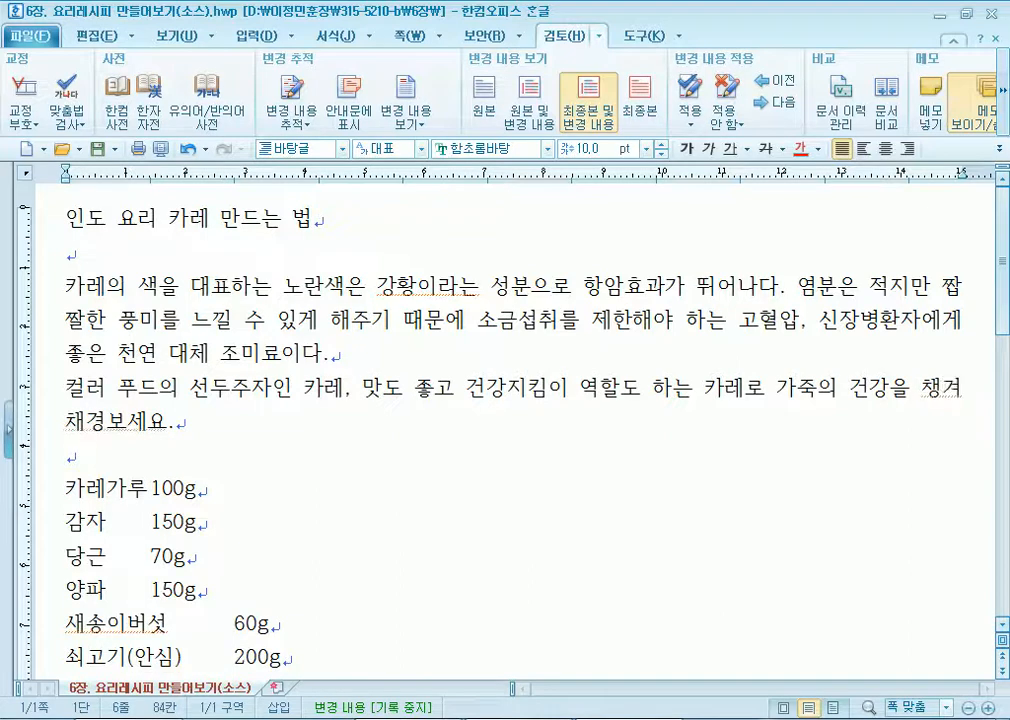
key("Delete")
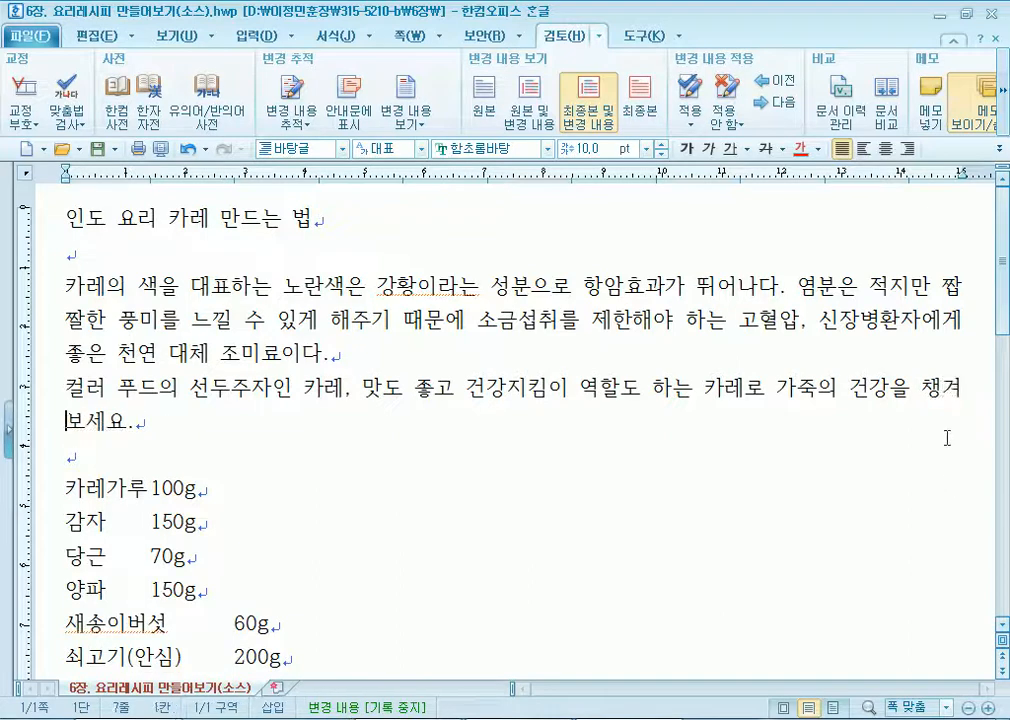
left_click(928, 396)
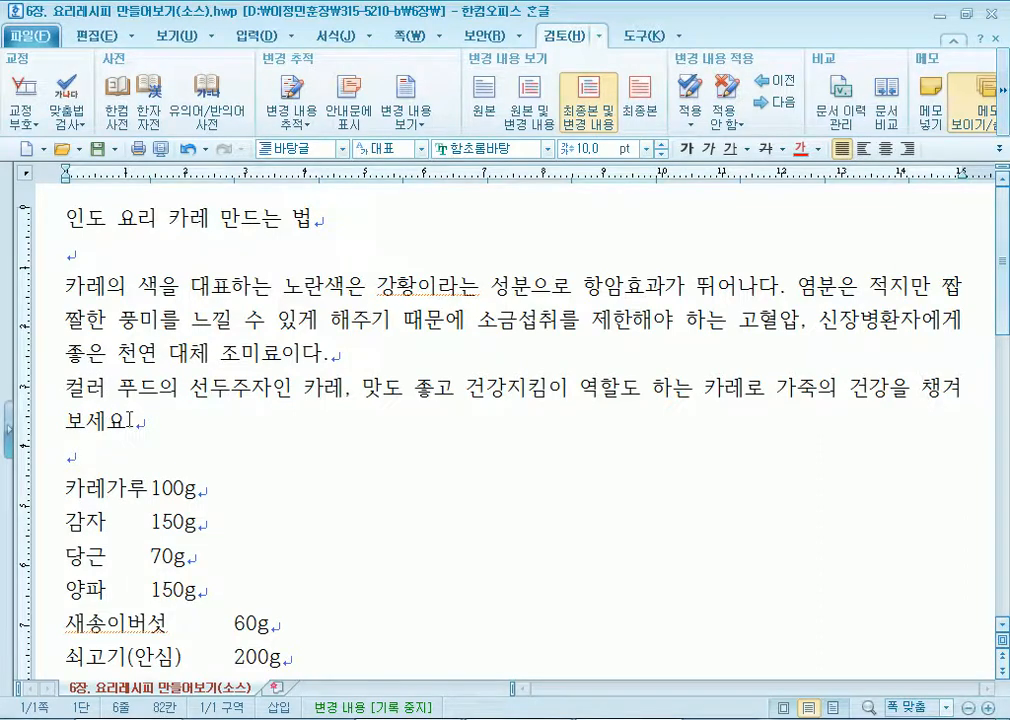
Show the page outline to view the page margins around the recipe text, and hide it again.
key("ctrl+Home")
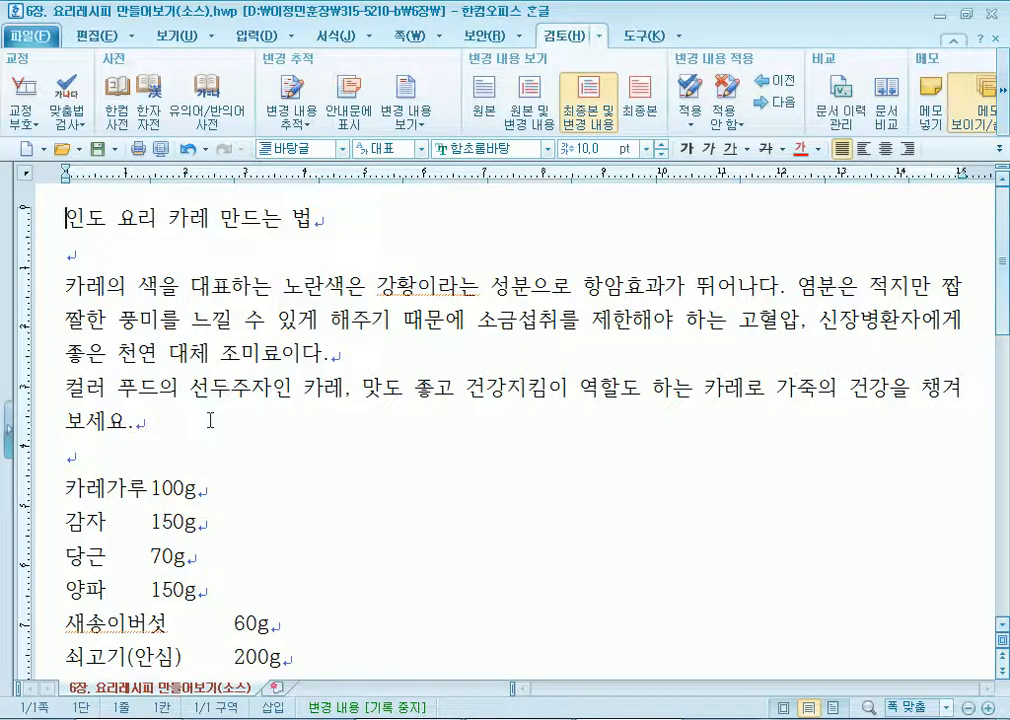
left_click(177, 35)
left_click(21, 100)
scroll(316, 430, "down", 3)
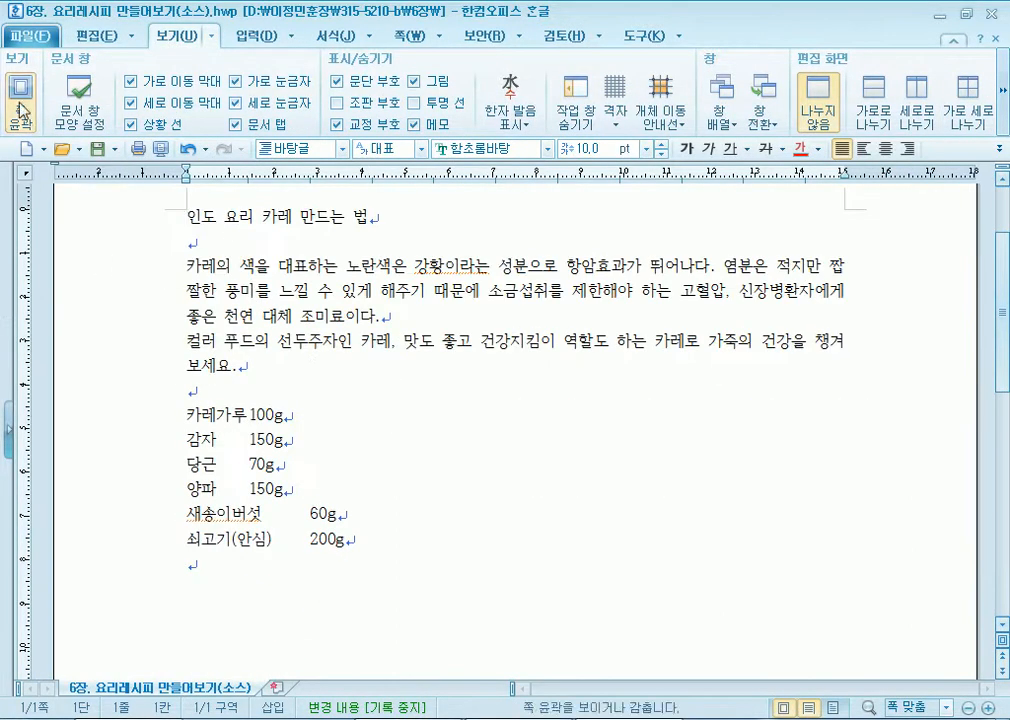
left_click(21, 108)
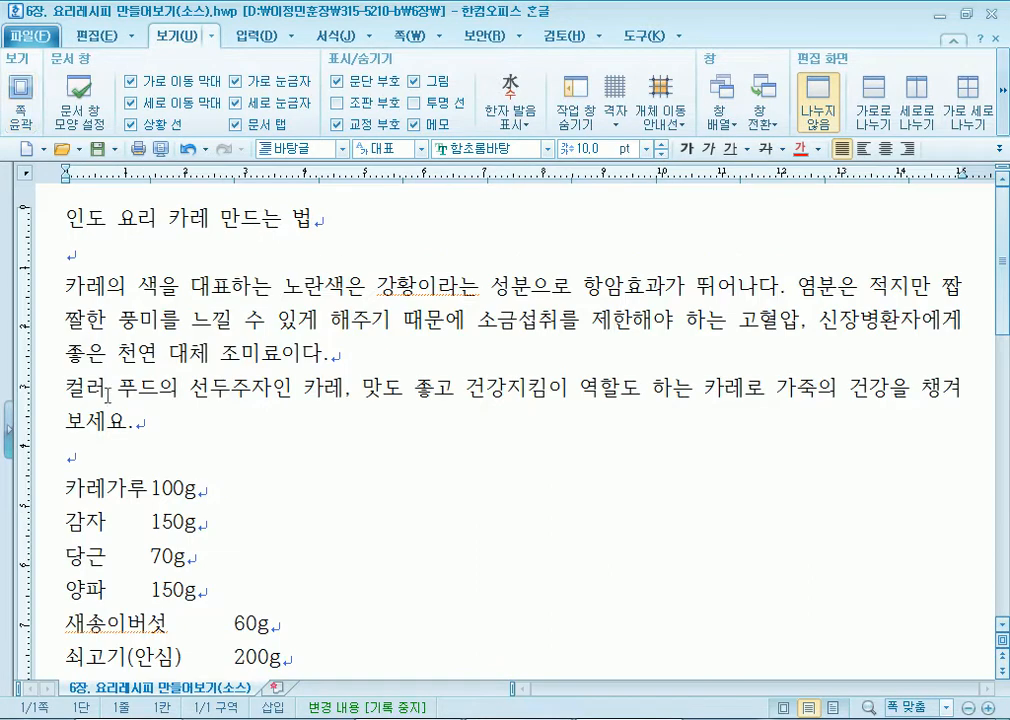
Centre the title line and check its placement between the margins by showing and hiding the page outline.
left_click(45, 219)
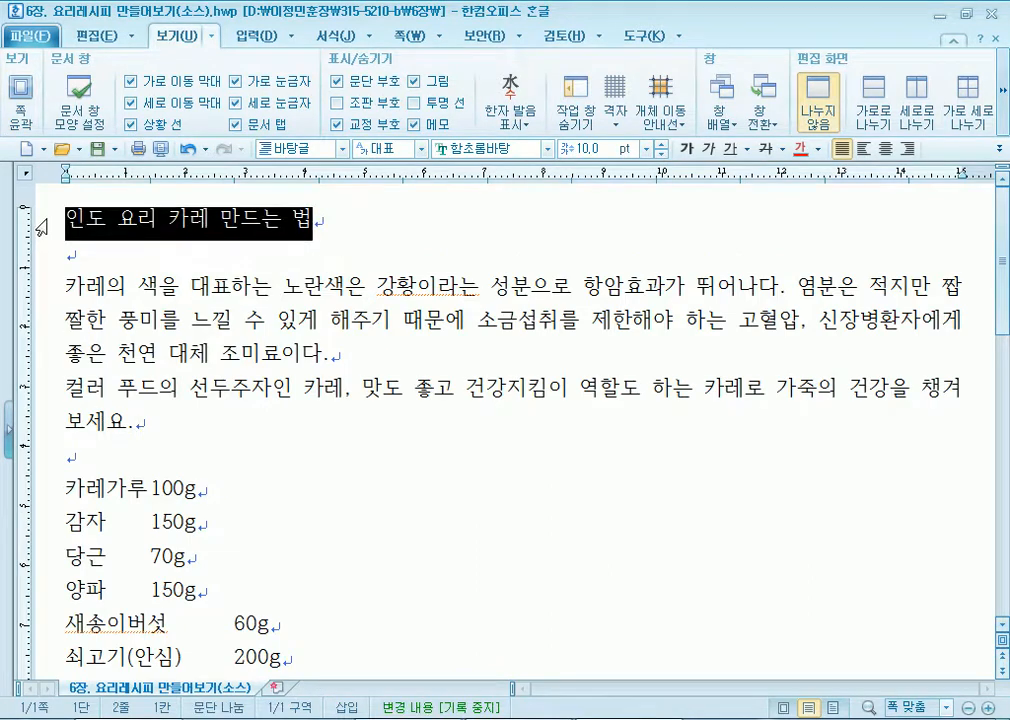
left_click(884, 148)
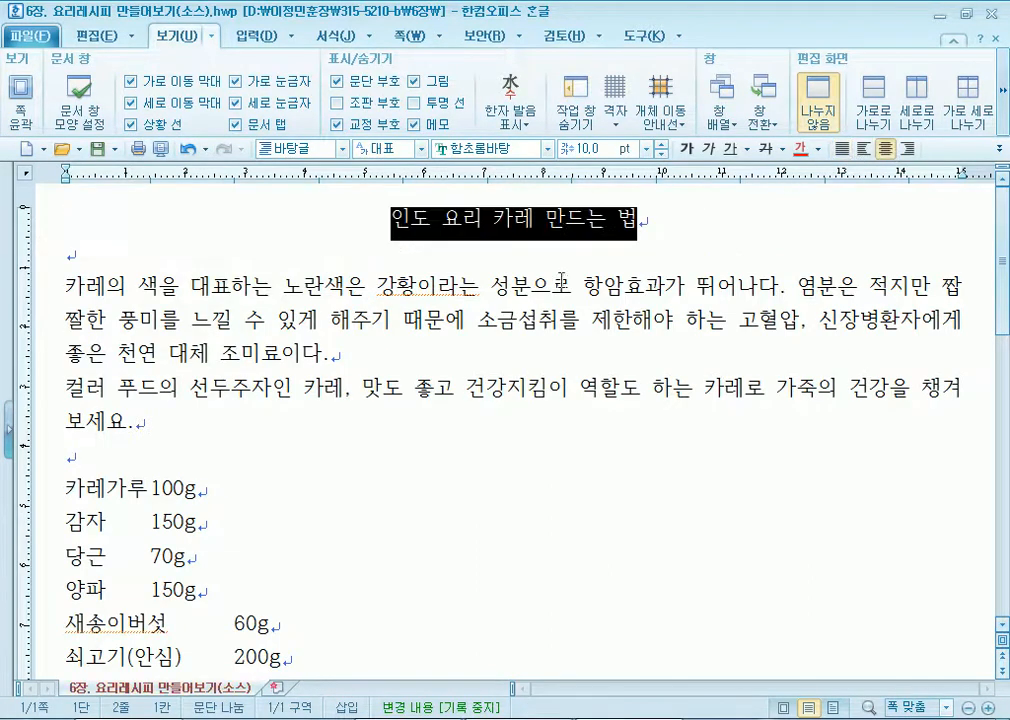
left_click(21, 100)
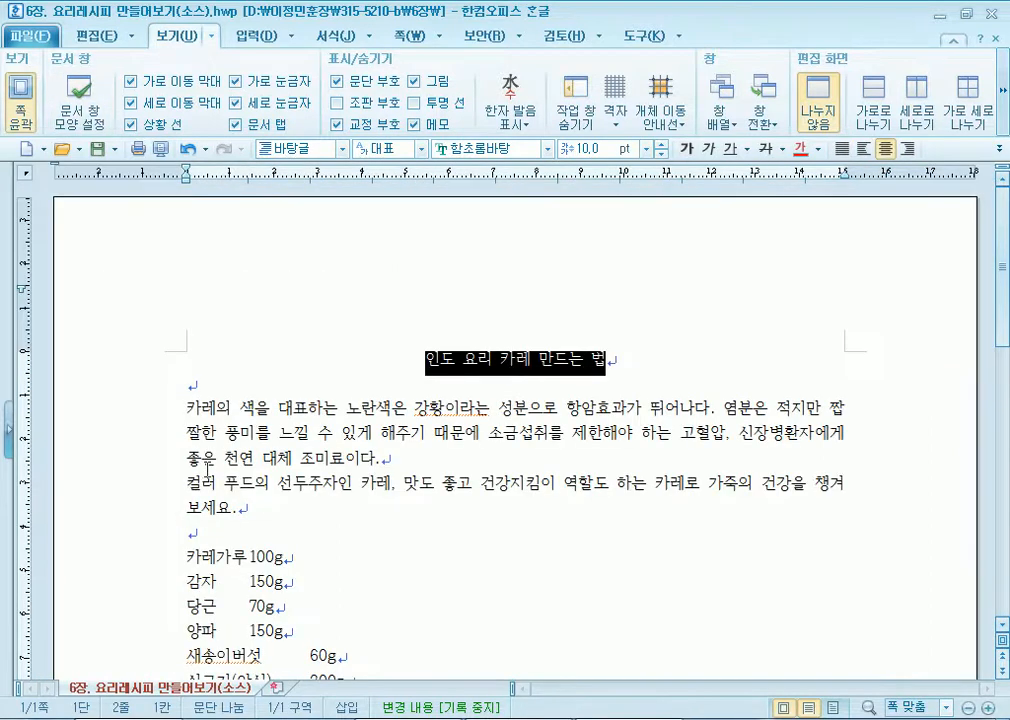
left_click(21, 100)
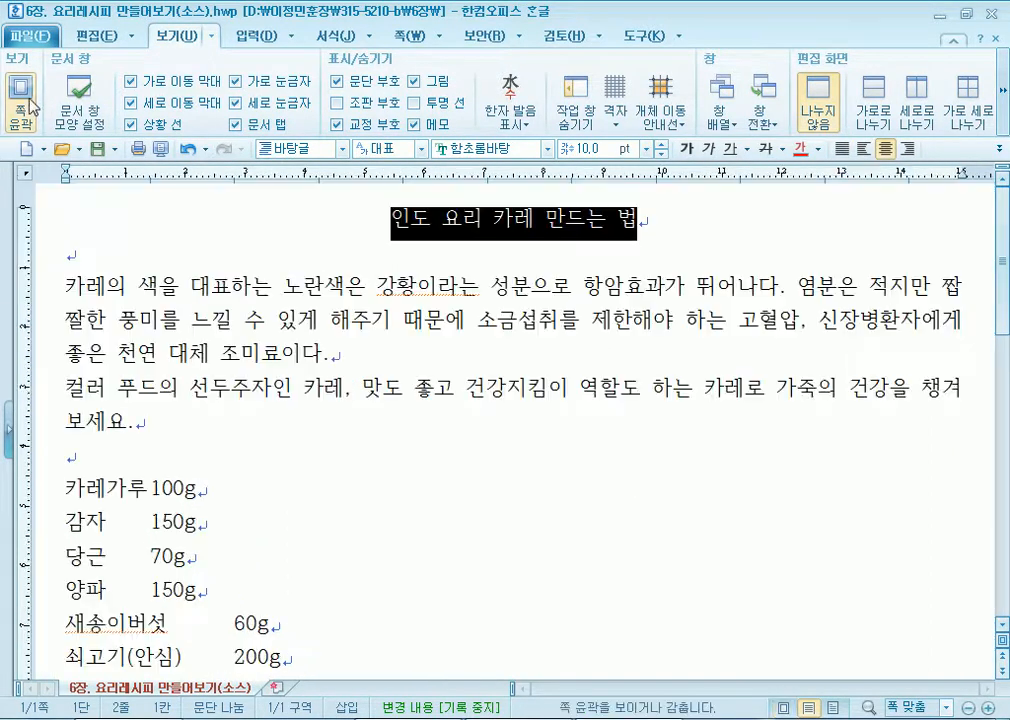
left_click(21, 100)
left_click(308, 407)
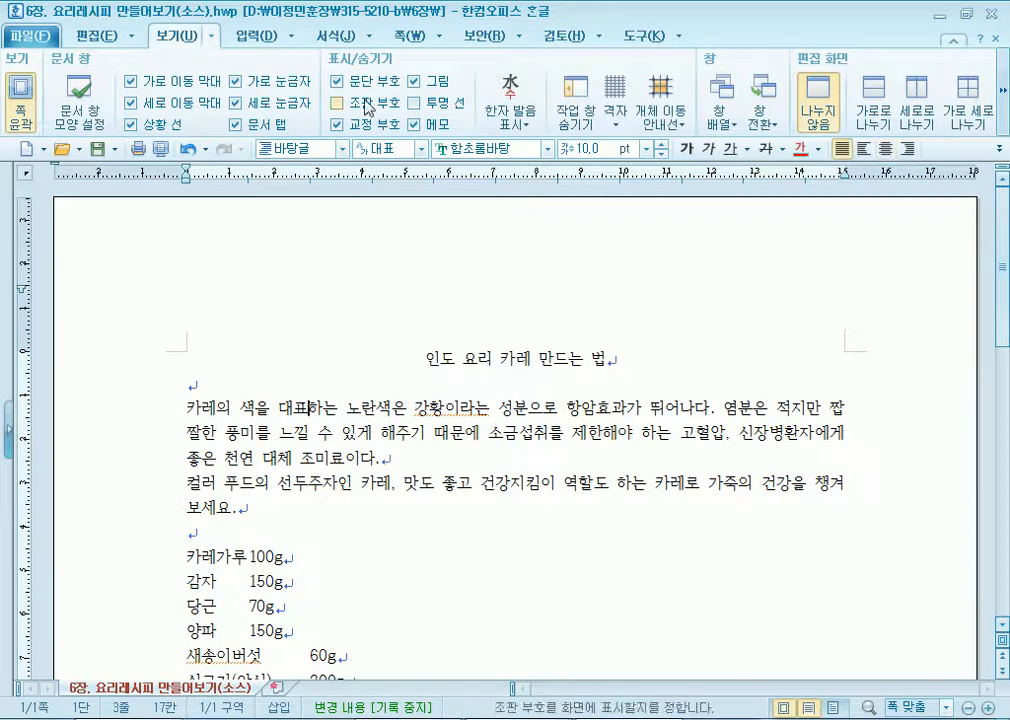
left_click(97, 36)
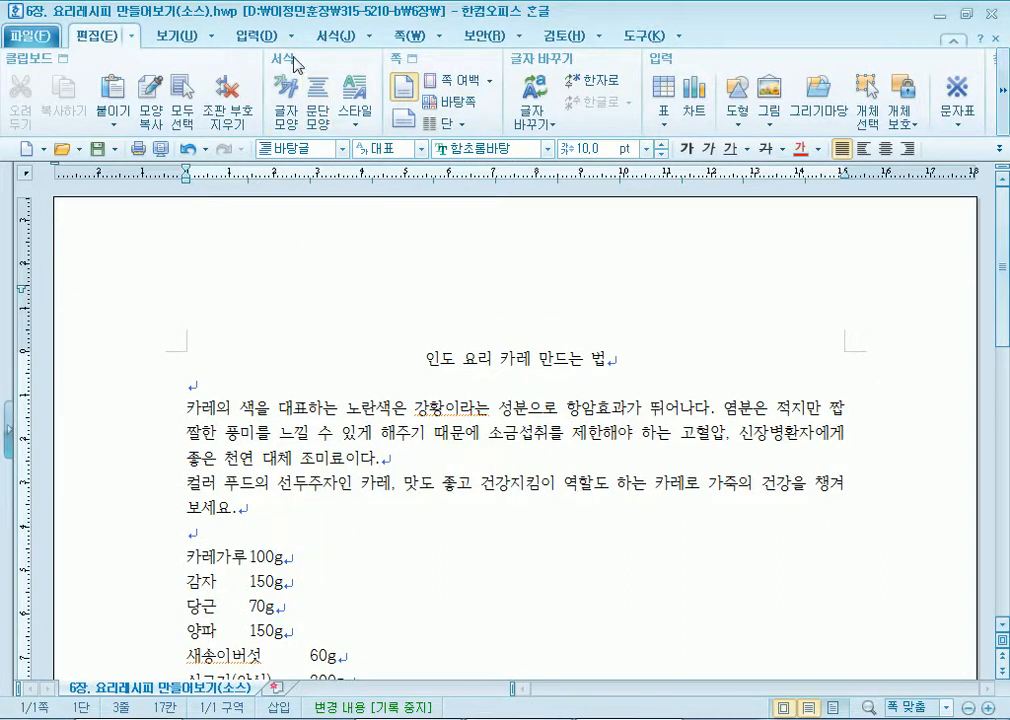
left_click(176, 35)
left_click(20, 92)
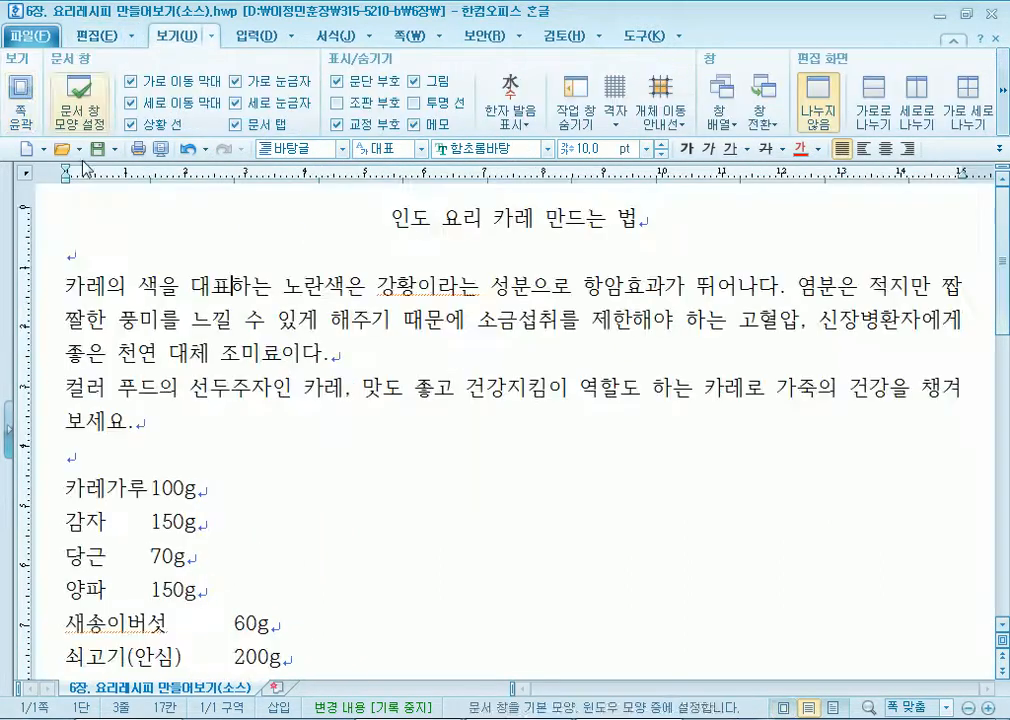
Switch the title between justified and centred alignment to compare them, leaving it centred.
left_click_drag(388, 217, 650, 217)
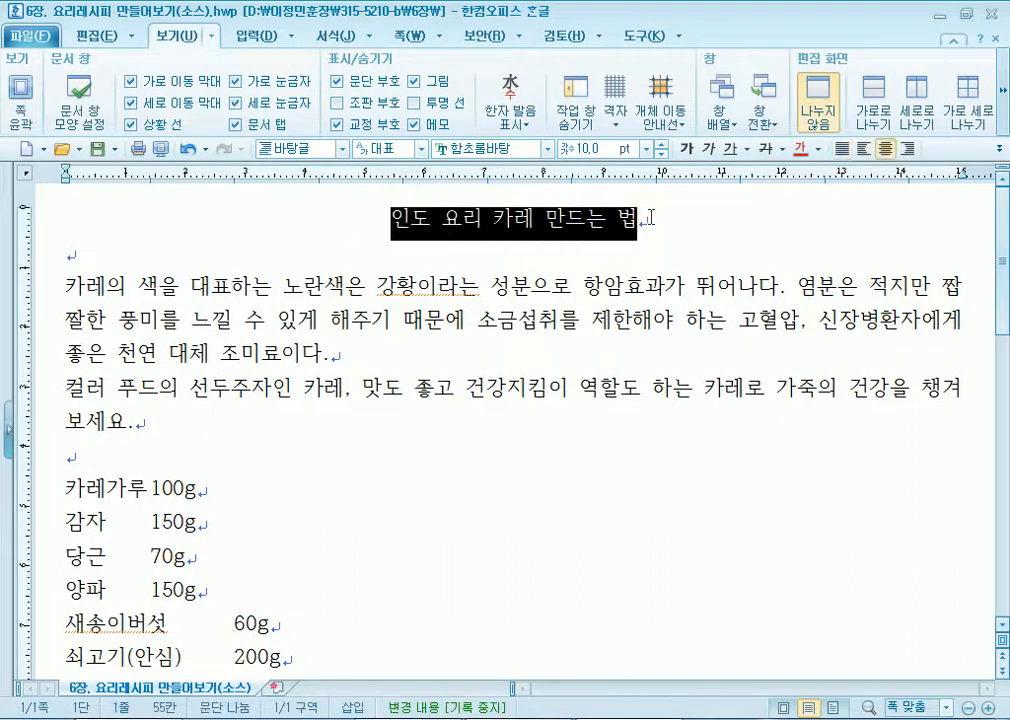
left_click(390, 244)
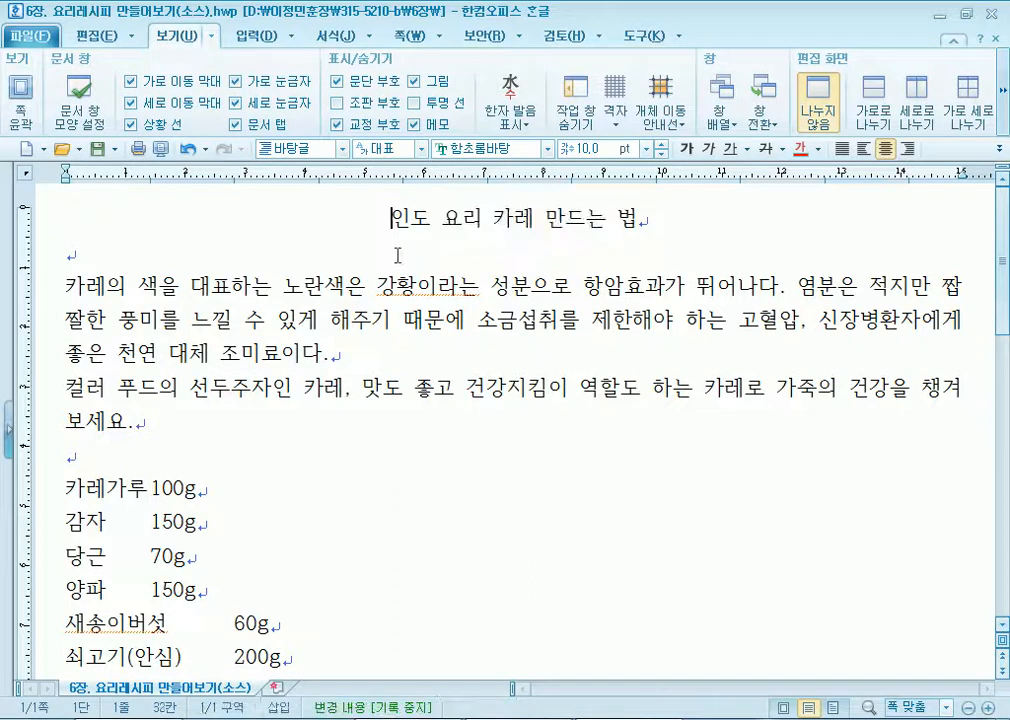
left_click(842, 148)
left_click(884, 149)
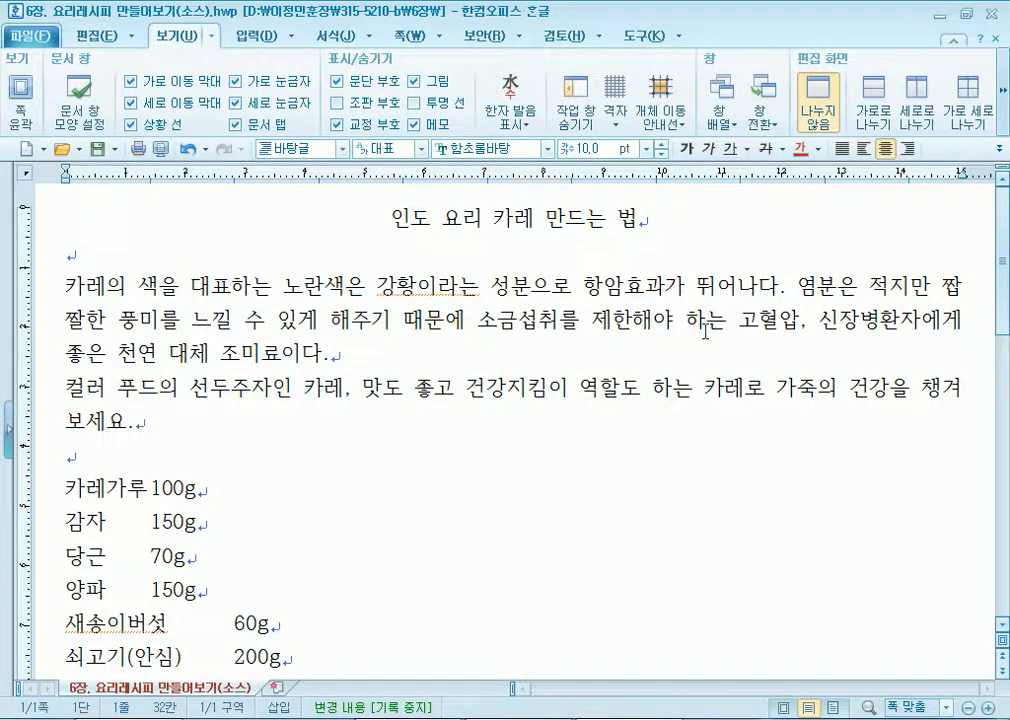
left_click(843, 148)
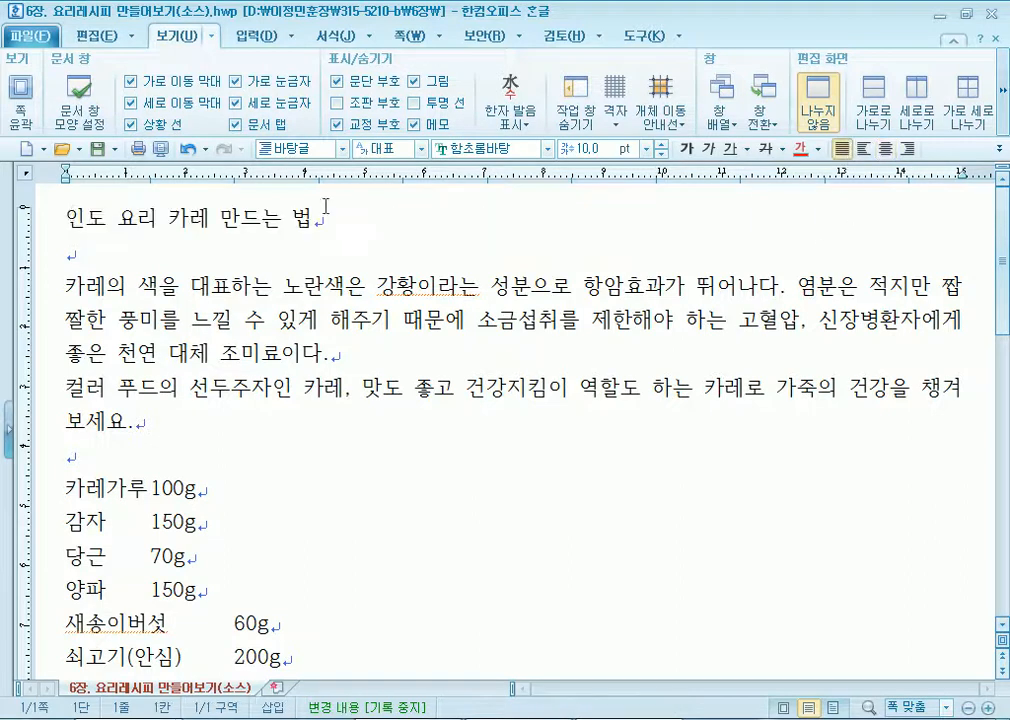
left_click_drag(65, 217, 356, 230)
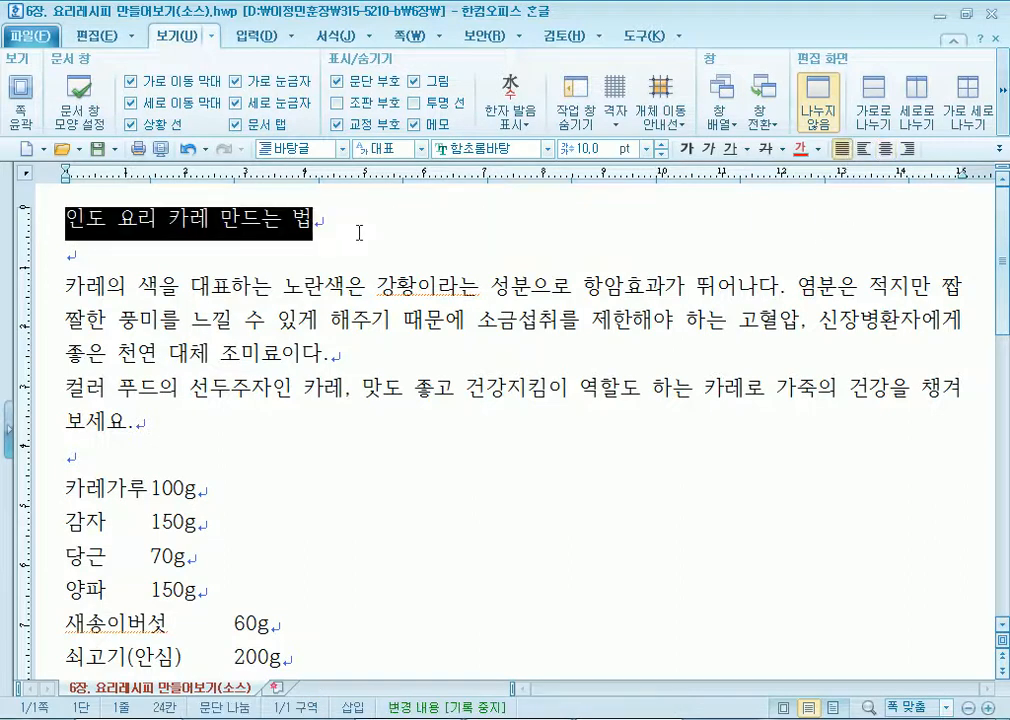
left_click(884, 148)
left_click(283, 318)
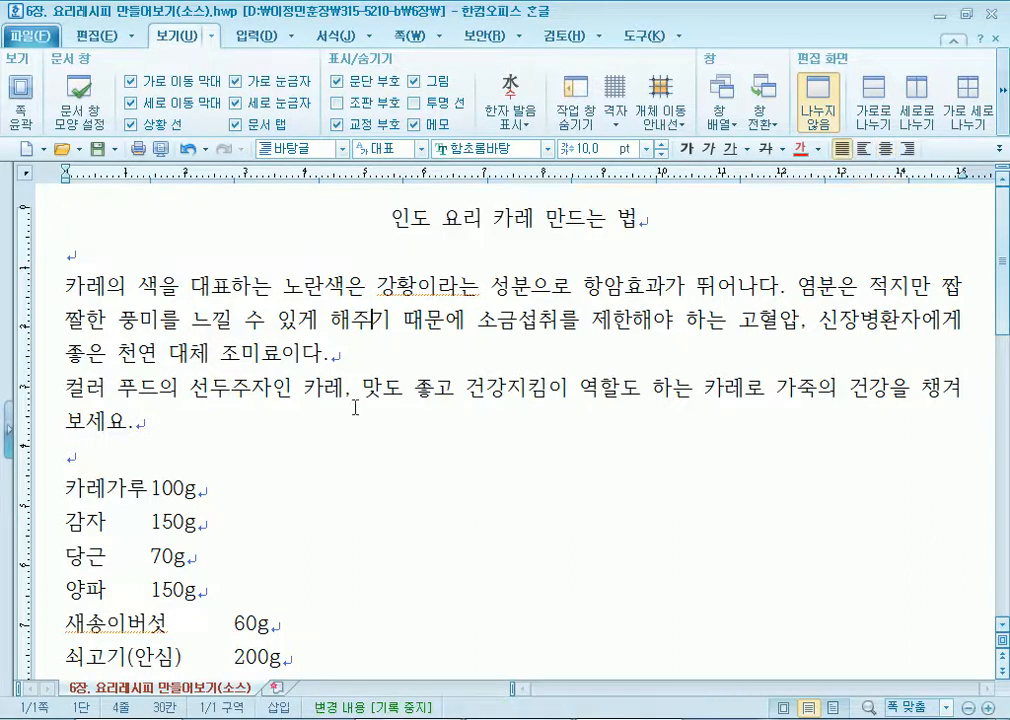
Undo the title's centring and apply centre alignment to it once more.
left_click_drag(392, 217, 787, 199)
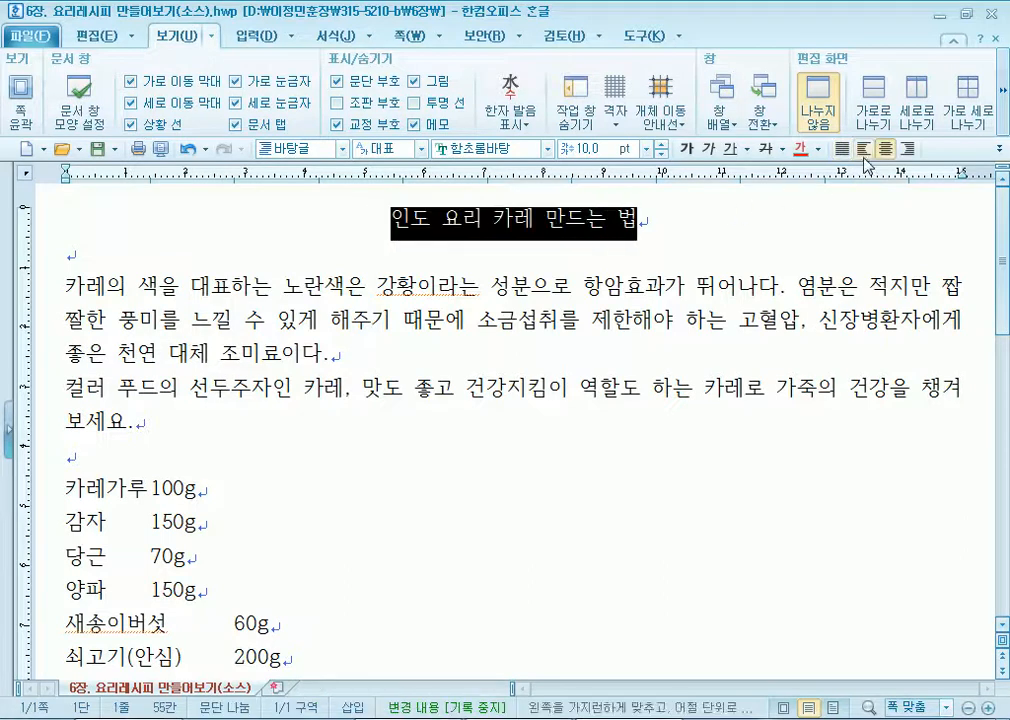
left_click(668, 227)
key("ctrl+z")
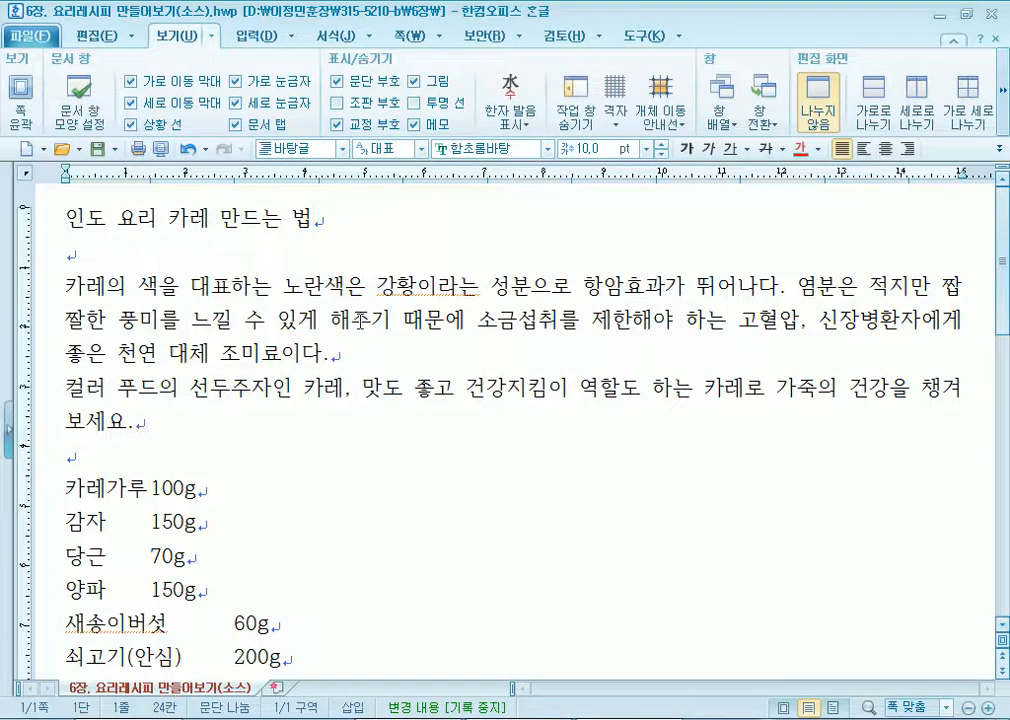
key("ctrl+shift+c")
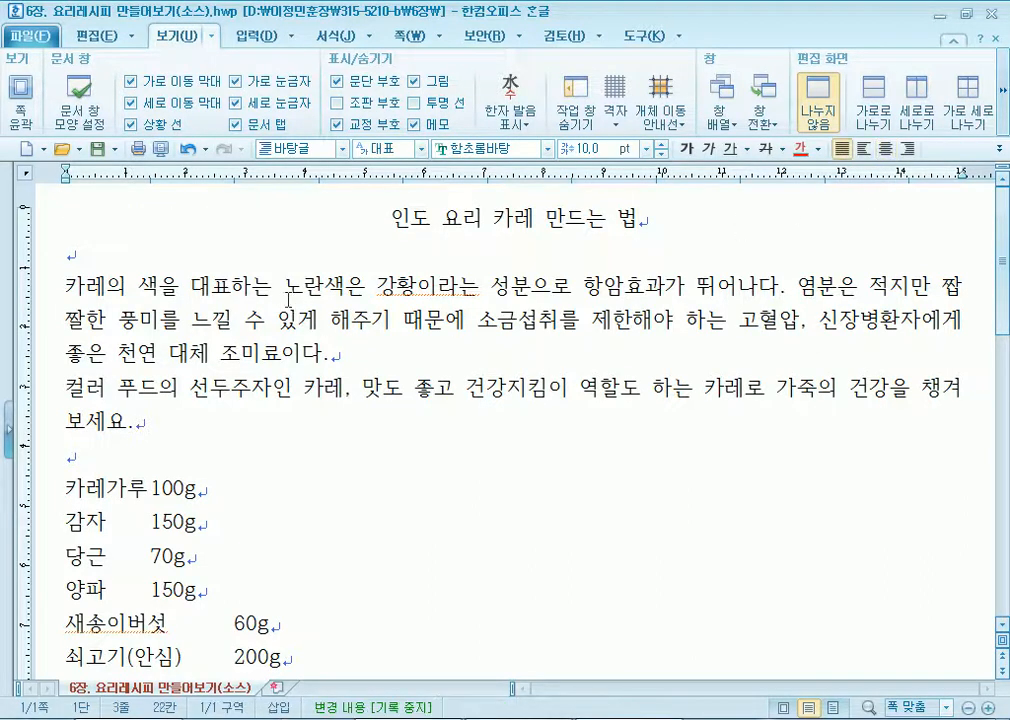
Try centred and left alignment on the first body paragraph and return it to justified.
left_click_drag(283, 287, 318, 358)
left_click(406, 320)
left_click(886, 149)
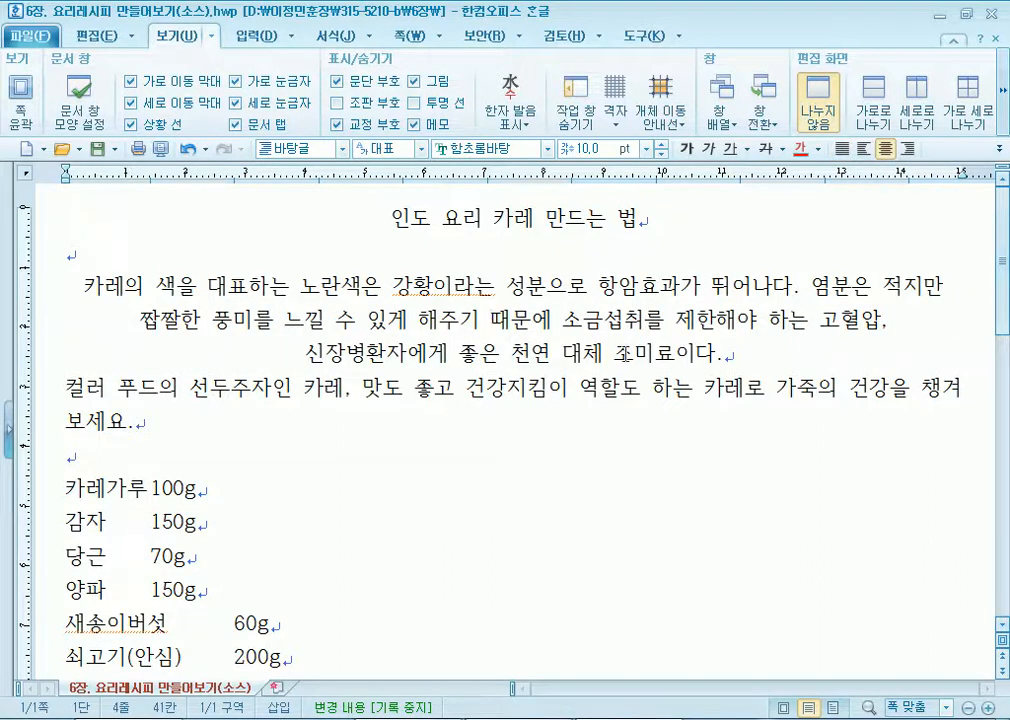
left_click(864, 151)
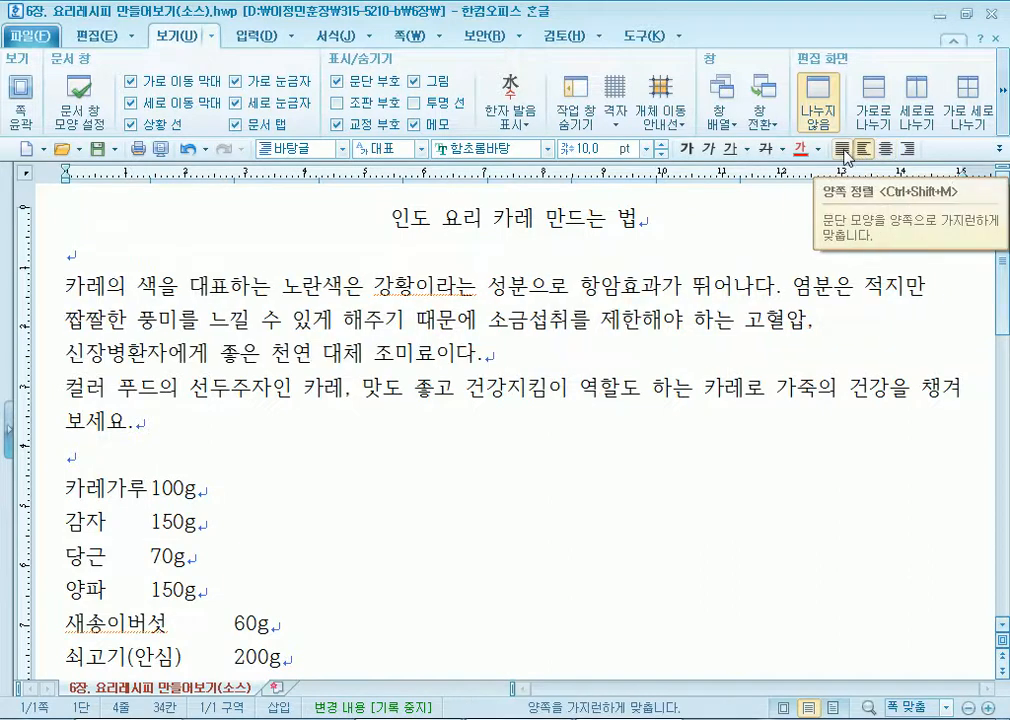
left_click(844, 151)
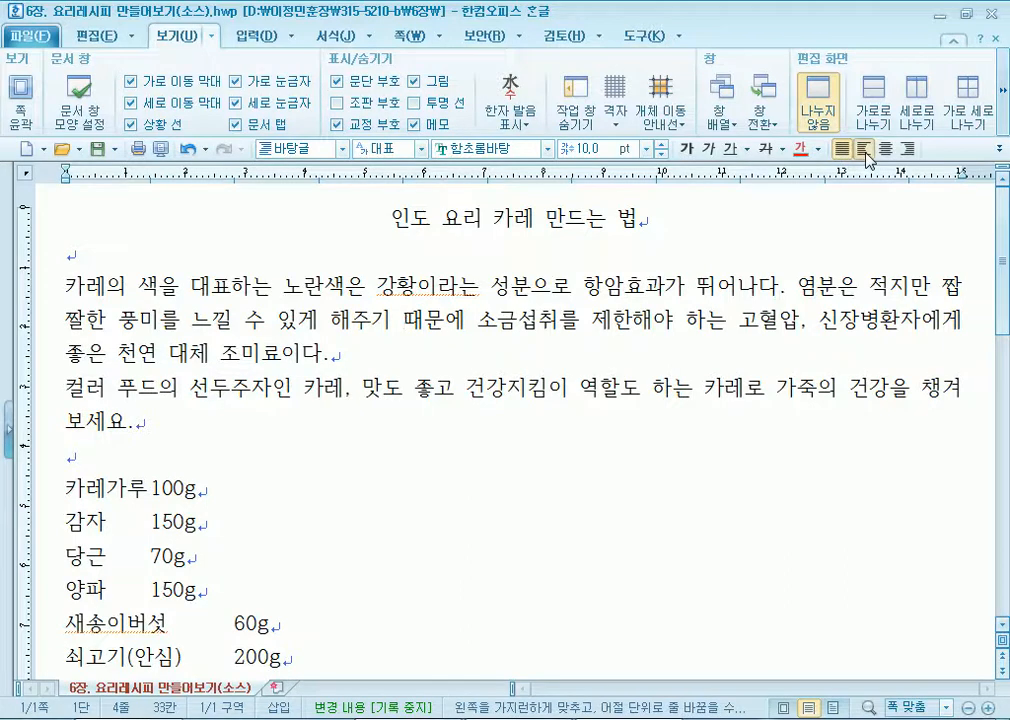
Left-align the first body paragraph, inspect its line ends, and set it back to justified alignment.
left_click(865, 152)
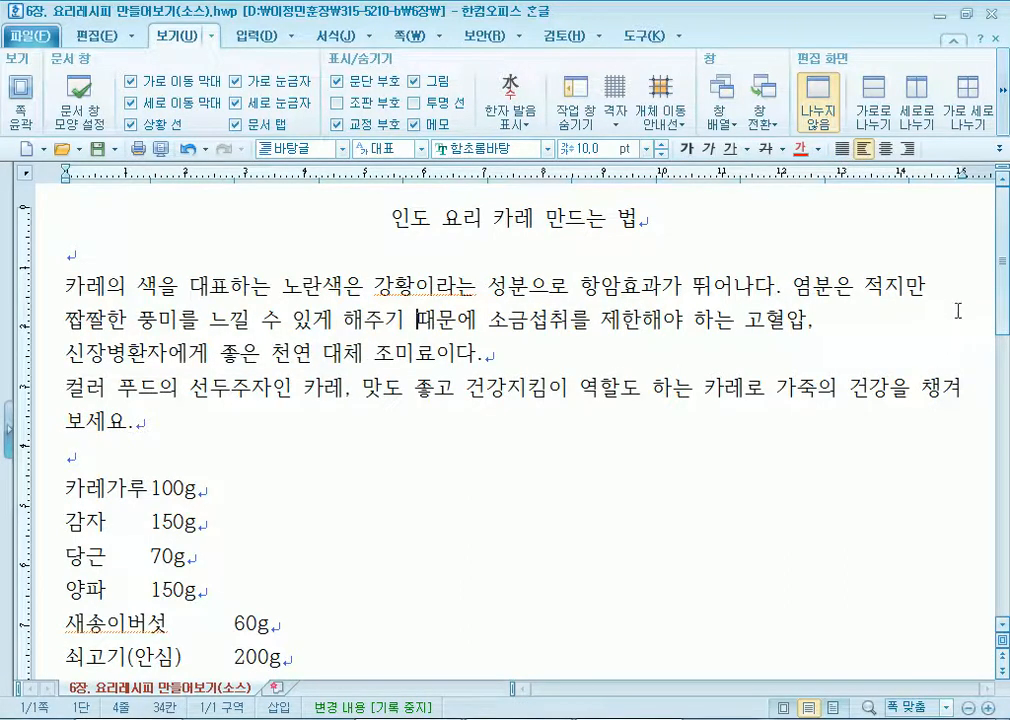
left_click_drag(55, 287, 55, 322)
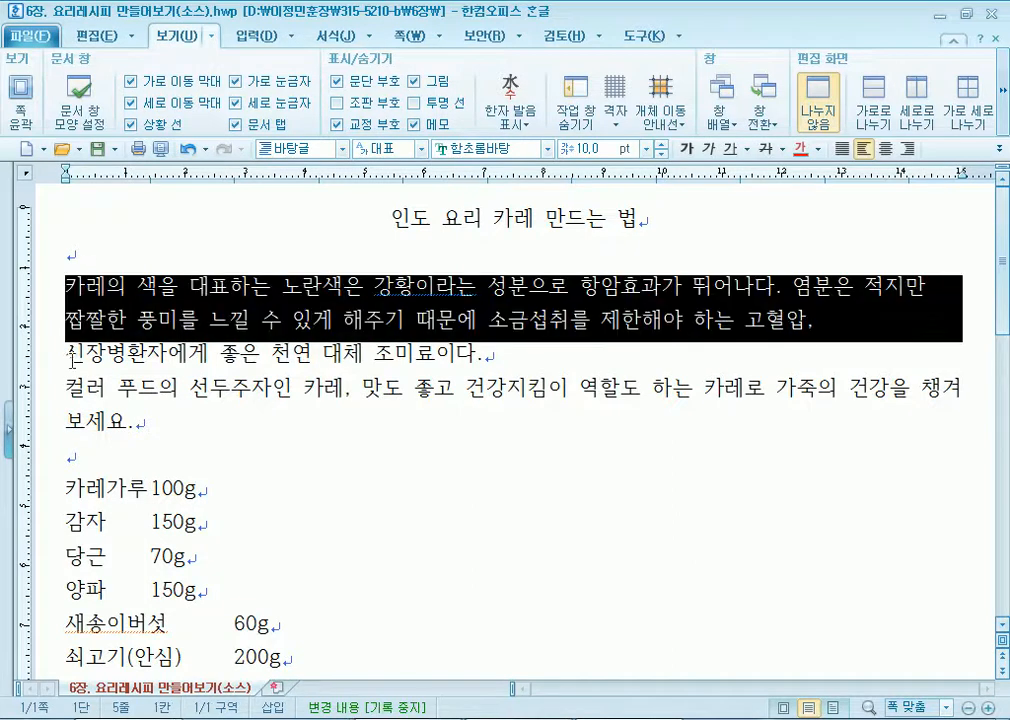
left_click(947, 352)
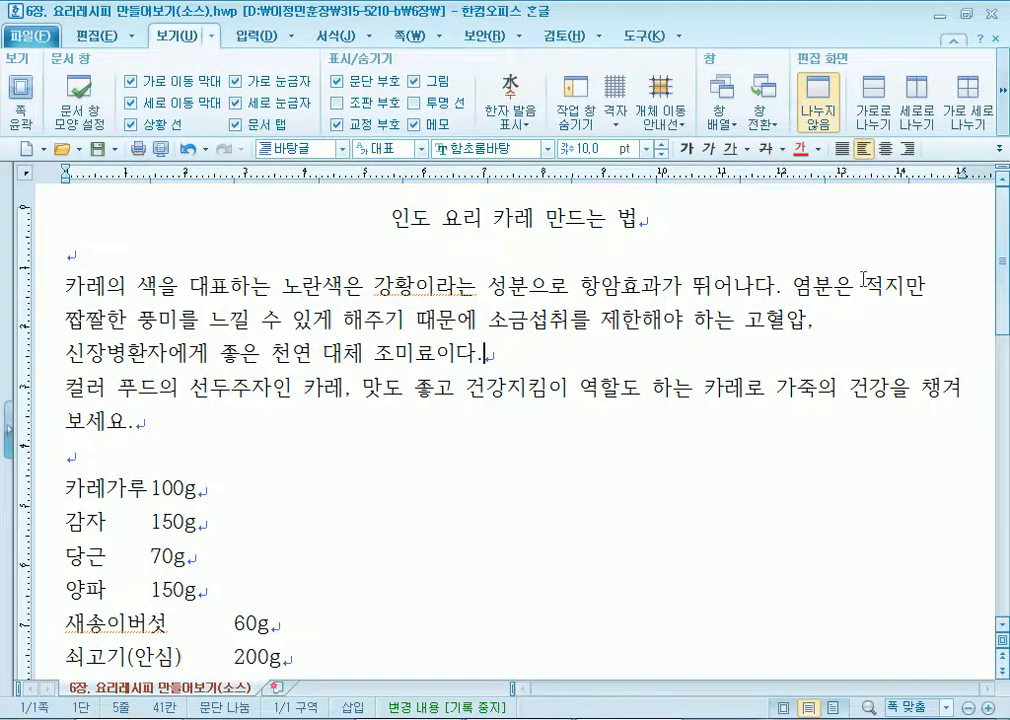
left_click(841, 150)
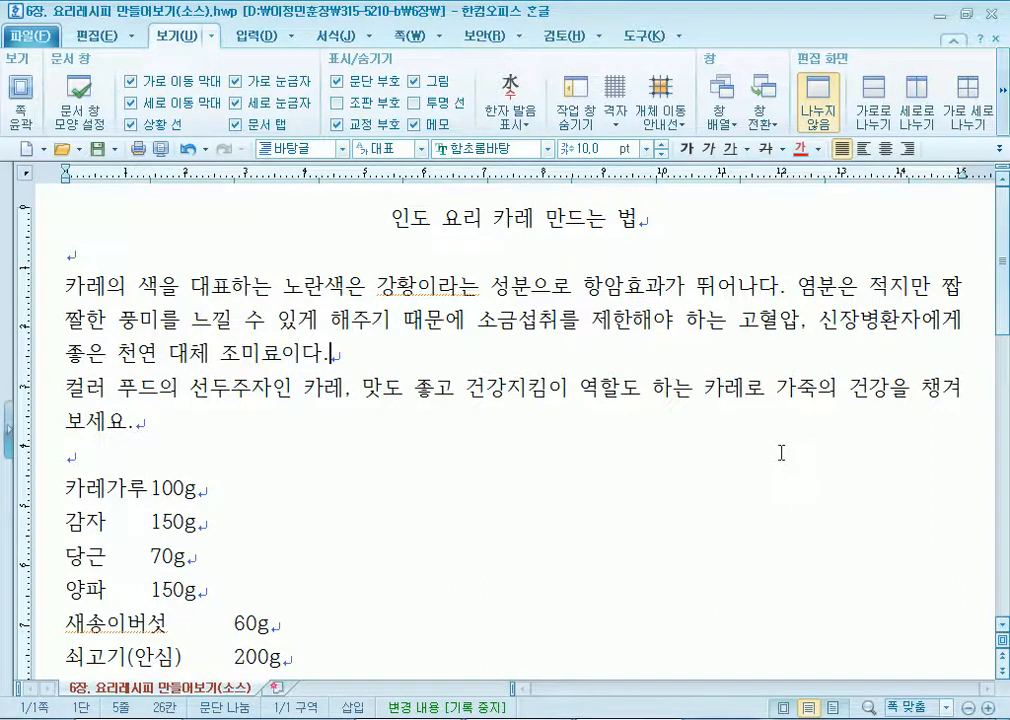
Select text spanning parts of both body paragraphs, try right and centred alignment, and restore justified alignment.
left_click_drag(330, 354, 187, 278)
left_click_drag(66, 285, 345, 354)
left_click(372, 366)
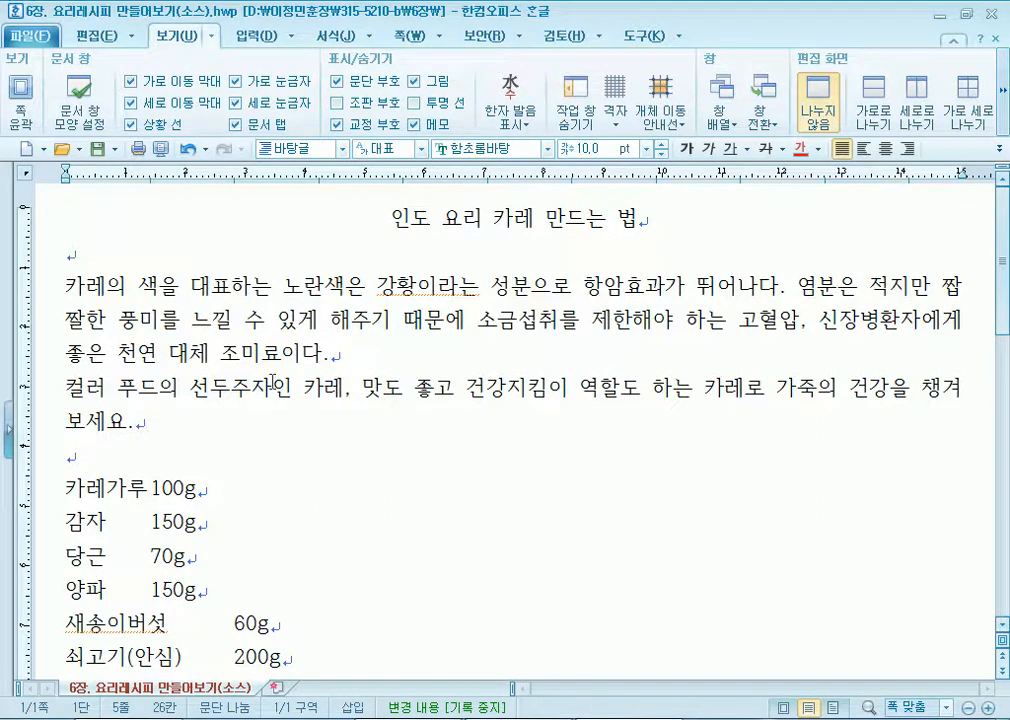
left_click_drag(259, 352, 277, 460)
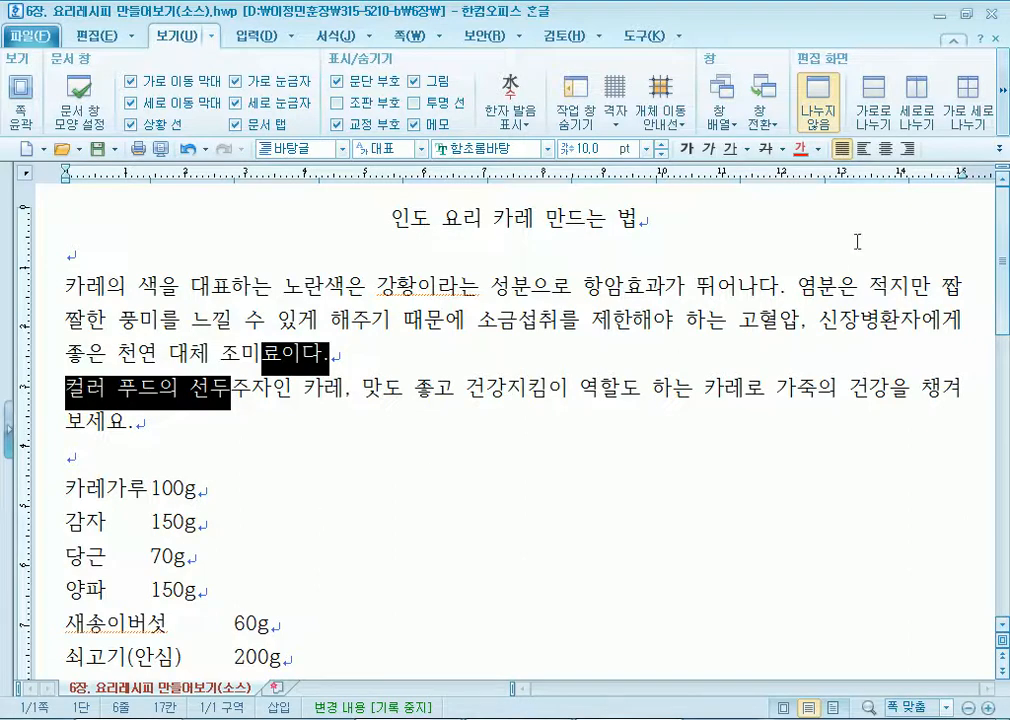
left_click(906, 148)
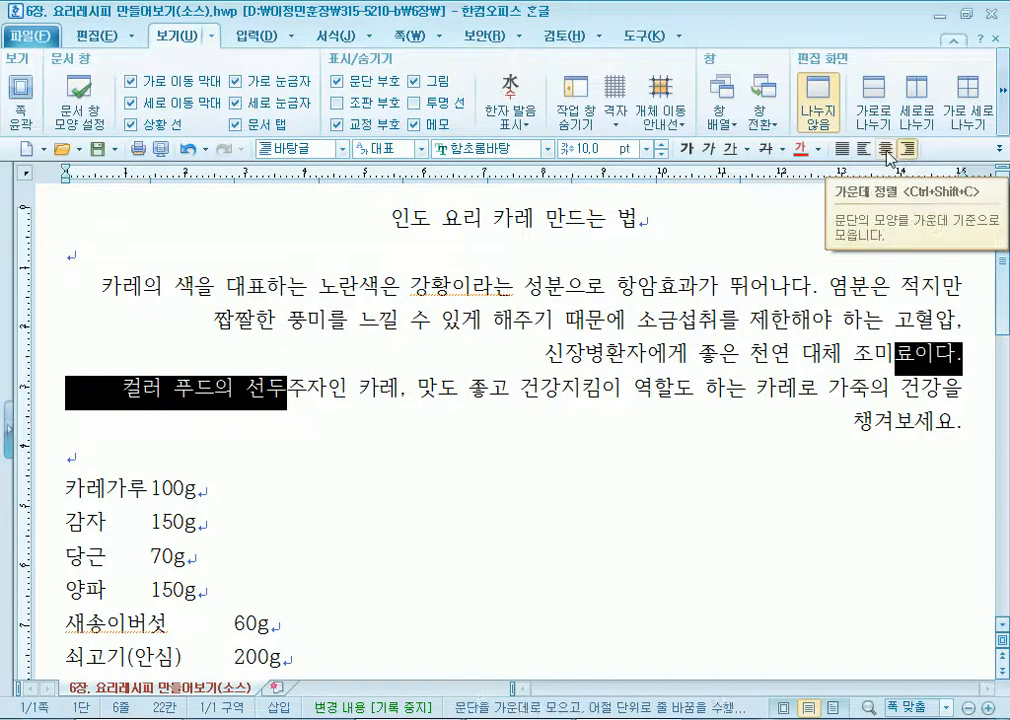
left_click(884, 149)
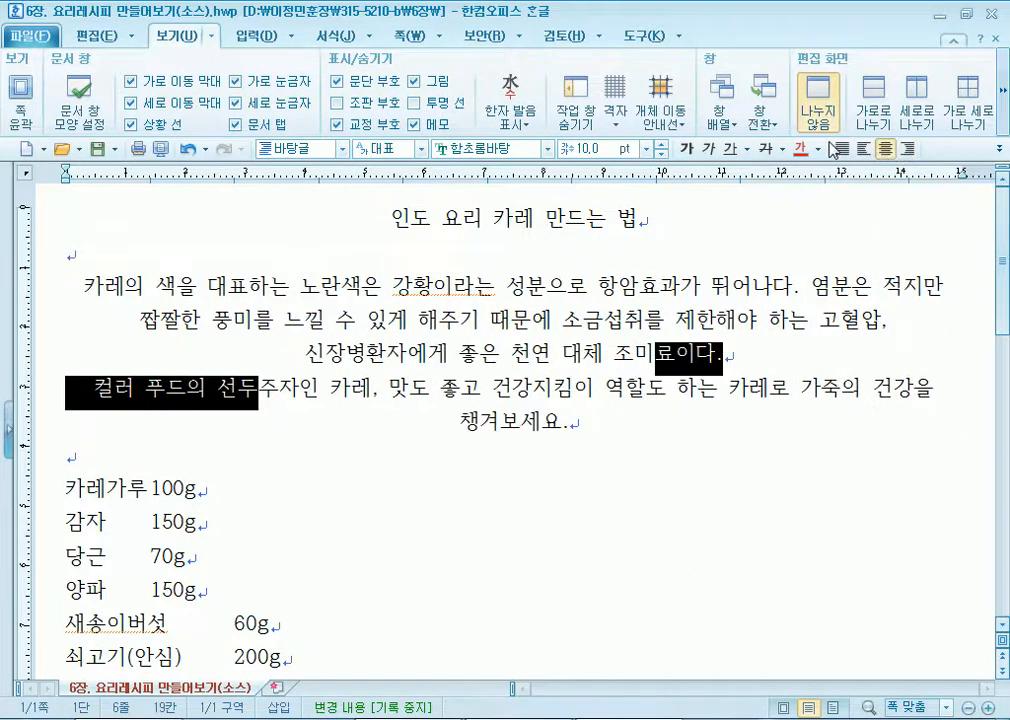
left_click(842, 150)
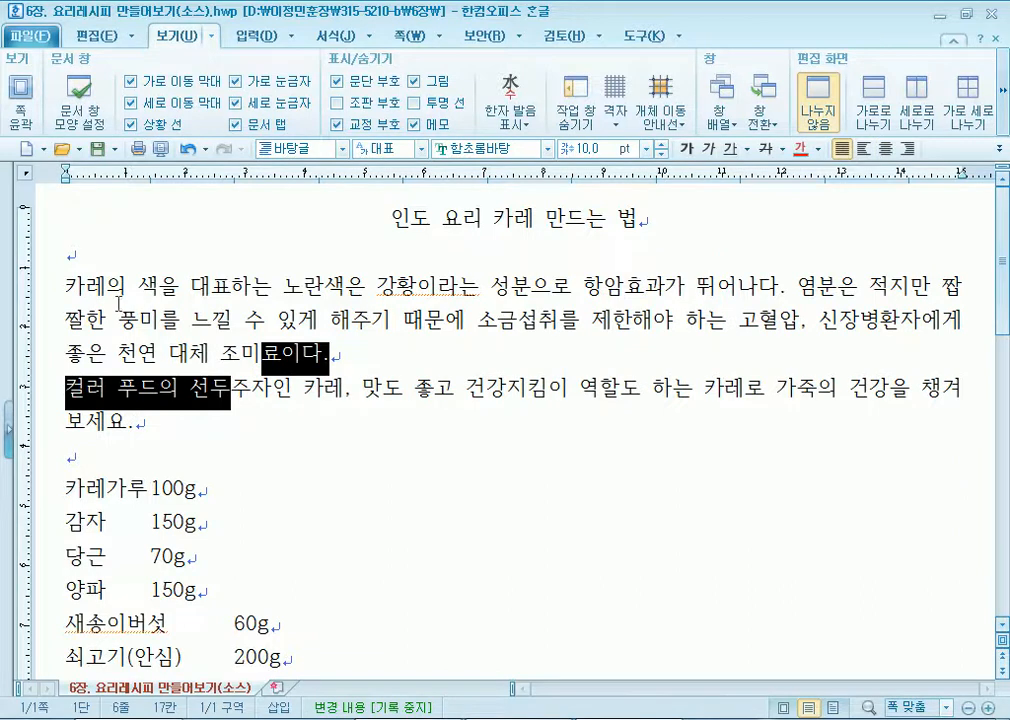
Select both body paragraphs, switch to the title, set it to justified and centre it again.
left_click_drag(62, 281, 158, 444)
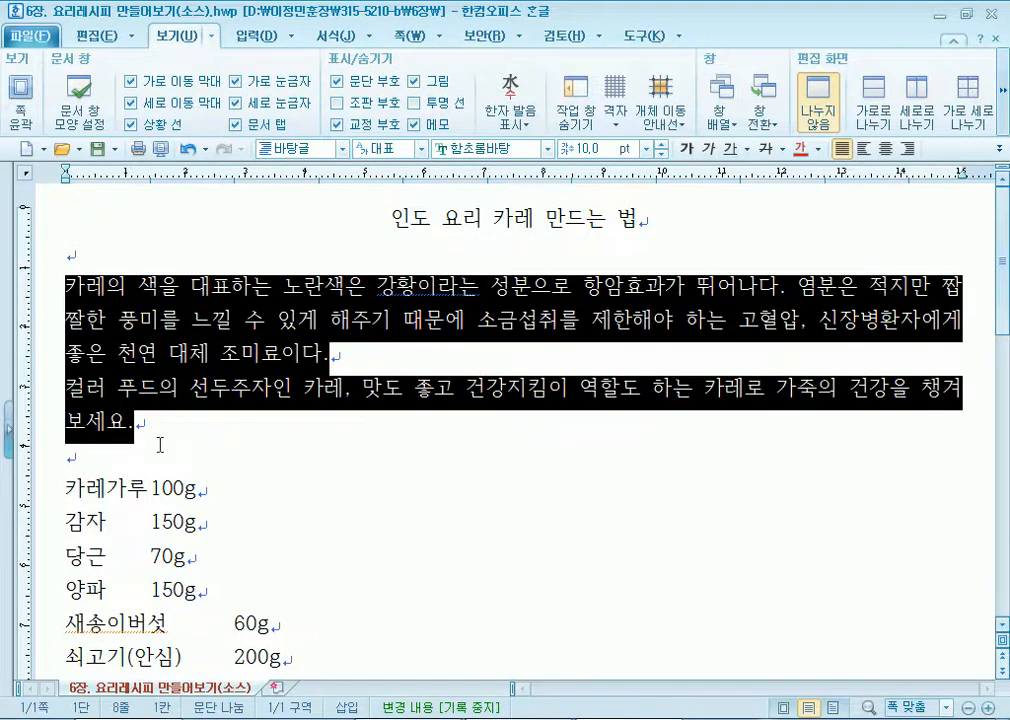
left_click_drag(391, 217, 640, 217)
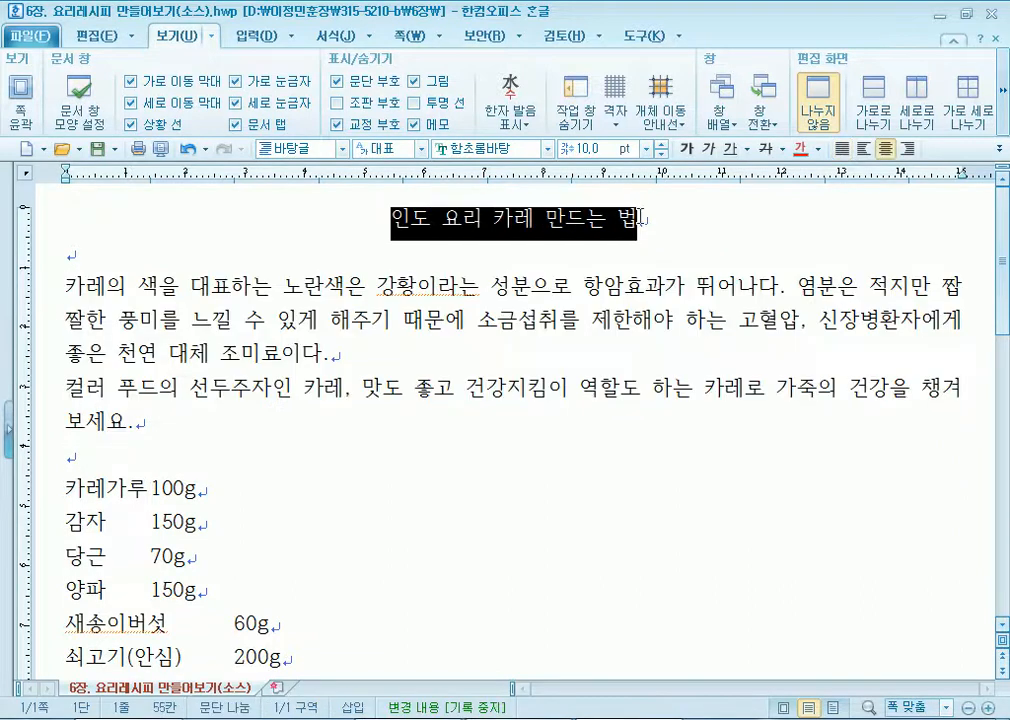
left_click(843, 150)
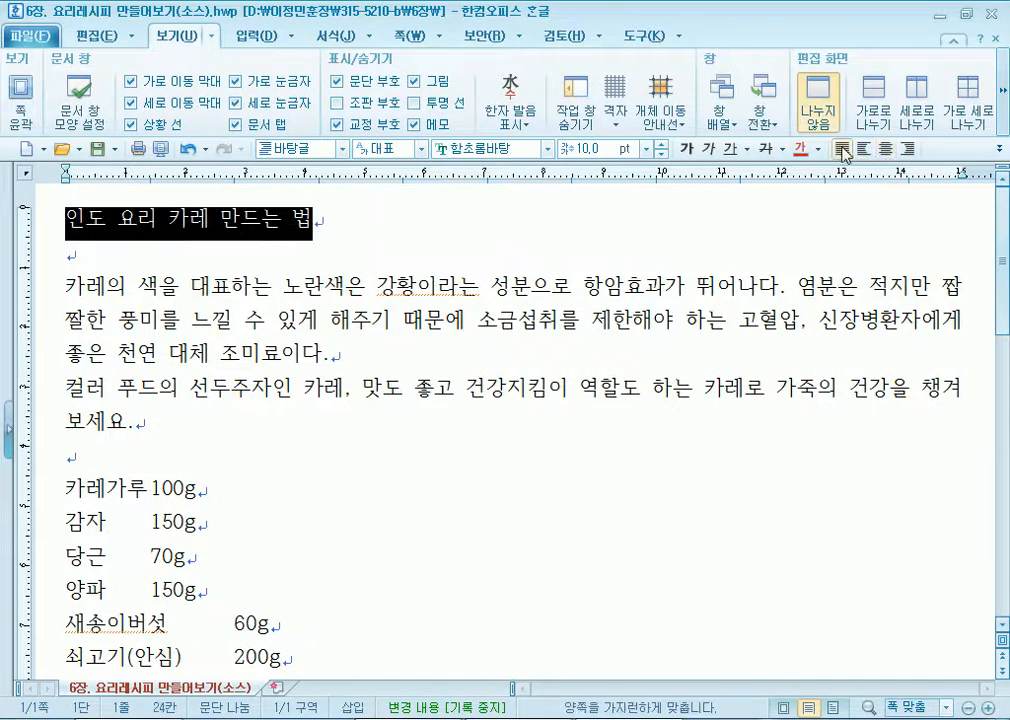
left_click(885, 149)
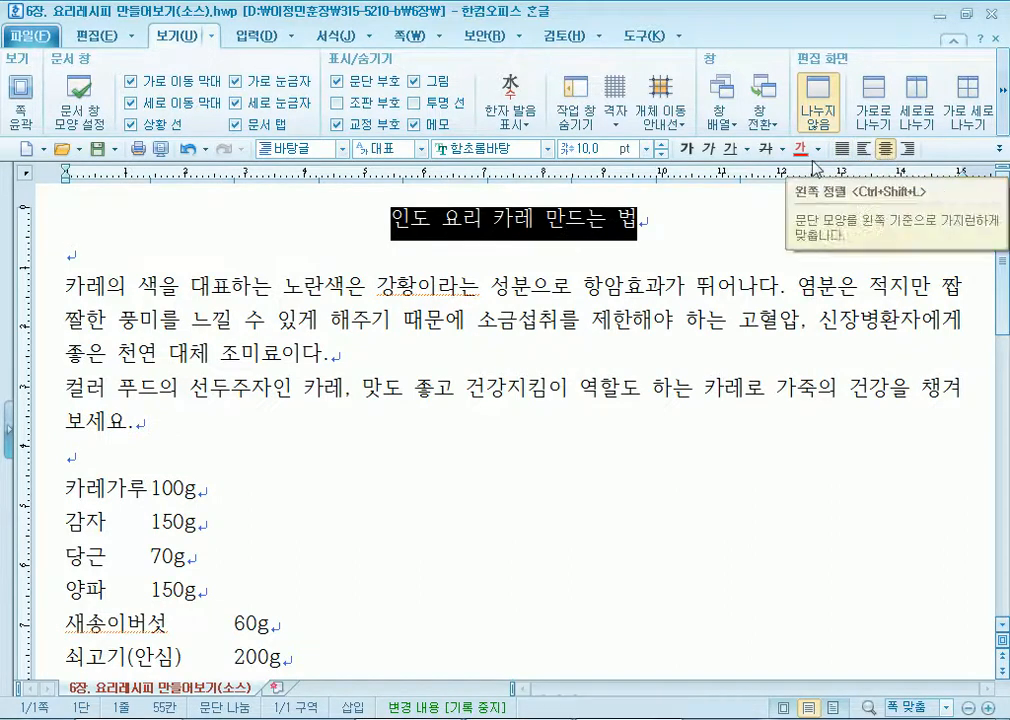
Try enlarging the title to 15 pt and return it to 10 pt.
left_click(660, 146)
left_click(660, 146)
left_click(660, 146)
left_click(660, 146)
left_click(660, 146)
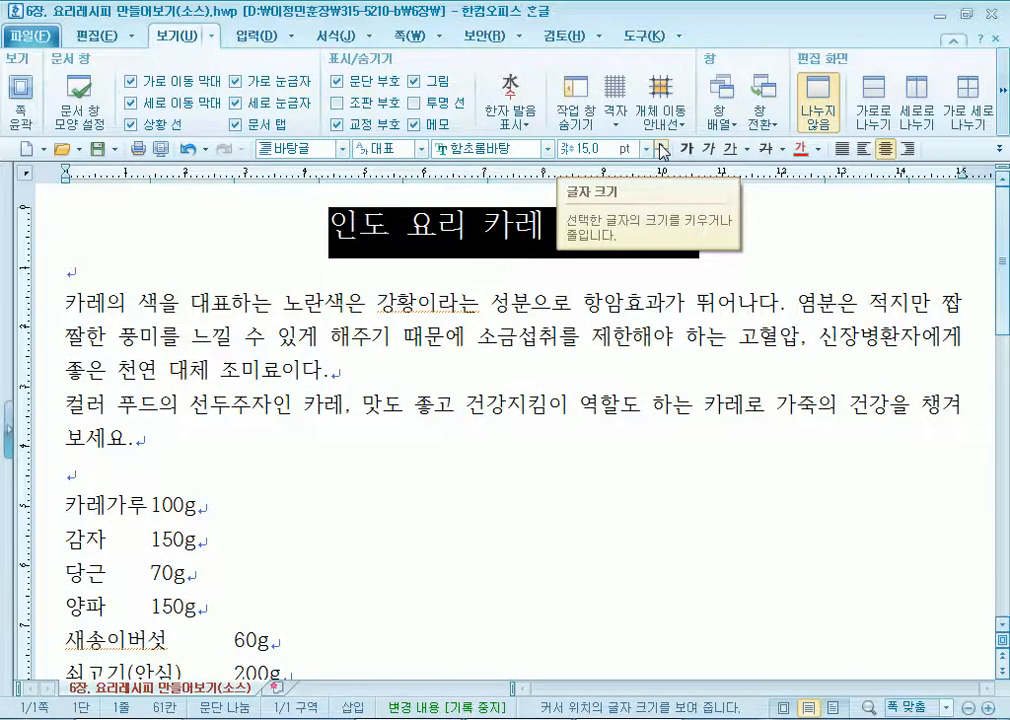
left_click(660, 153)
left_click(660, 153)
left_click(660, 153)
left_click(660, 153)
left_click(660, 153)
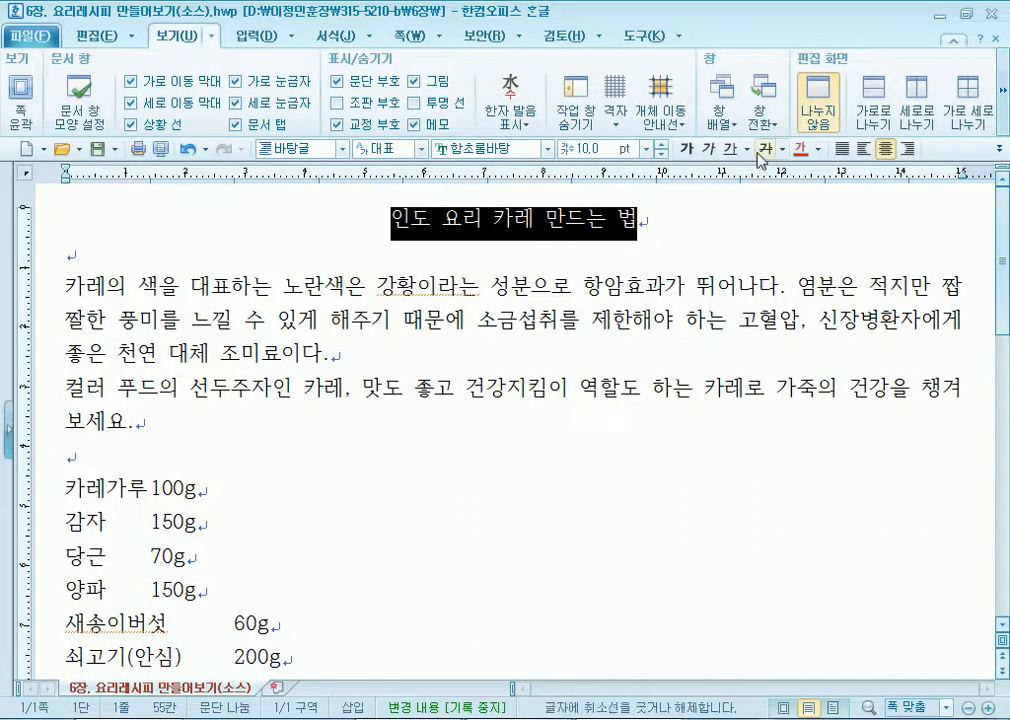
Set the title to justified alignment, and centre it again with only its word 요리 selected.
left_click(846, 151)
left_click(400, 223)
left_click(118, 218)
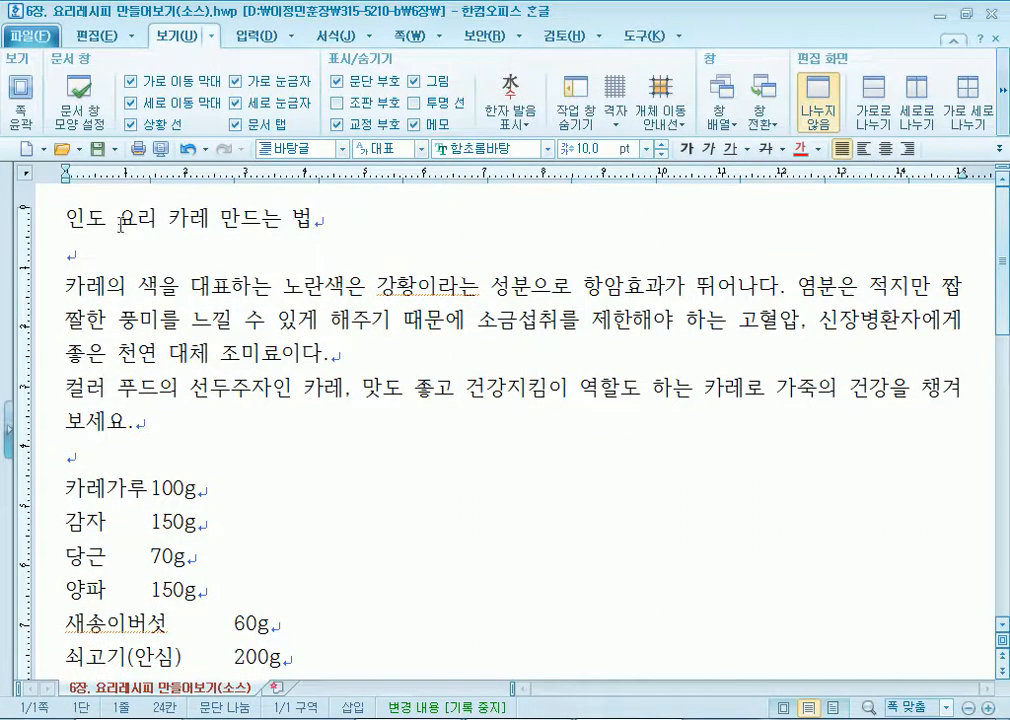
left_click(886, 151)
key("ctrl+z")
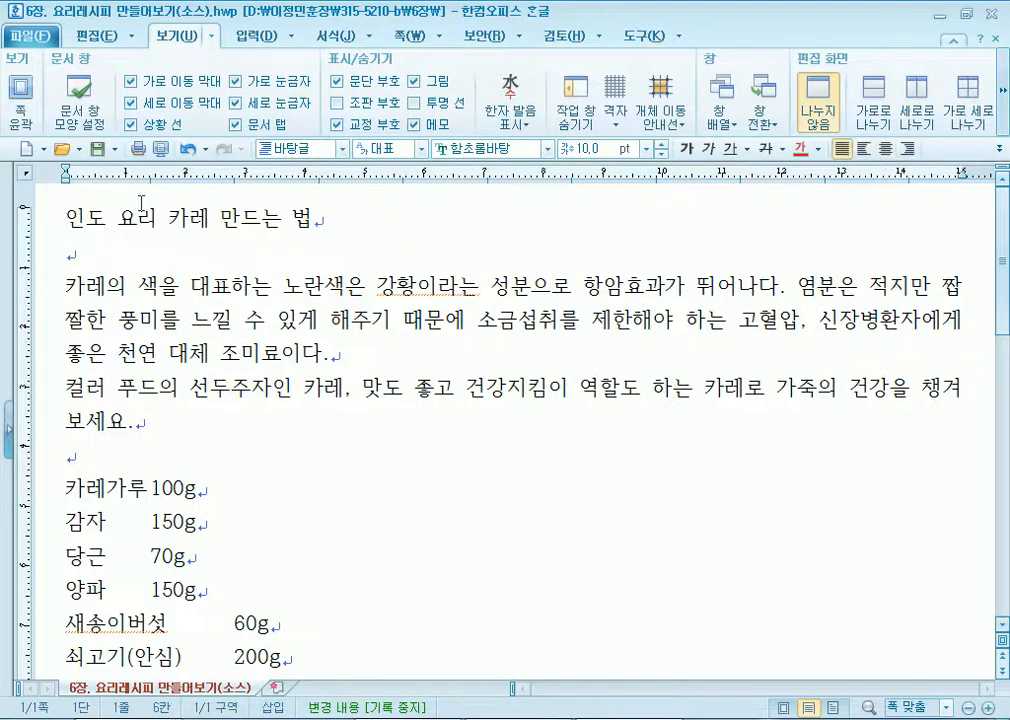
key("shift+Right")
key("shift+Right")
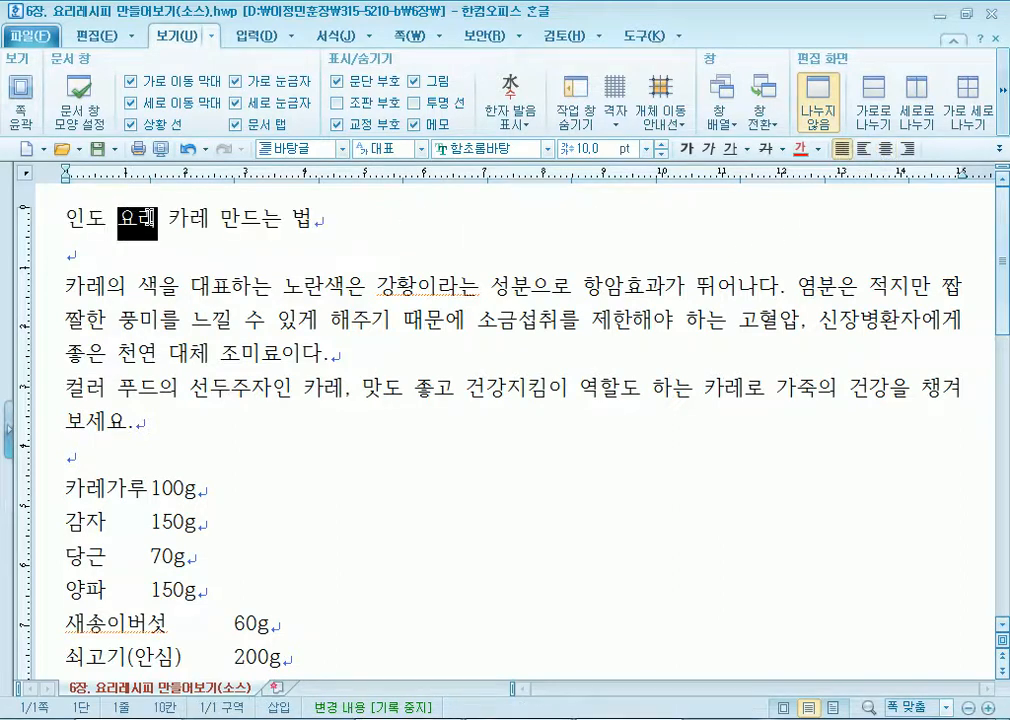
left_click(885, 149)
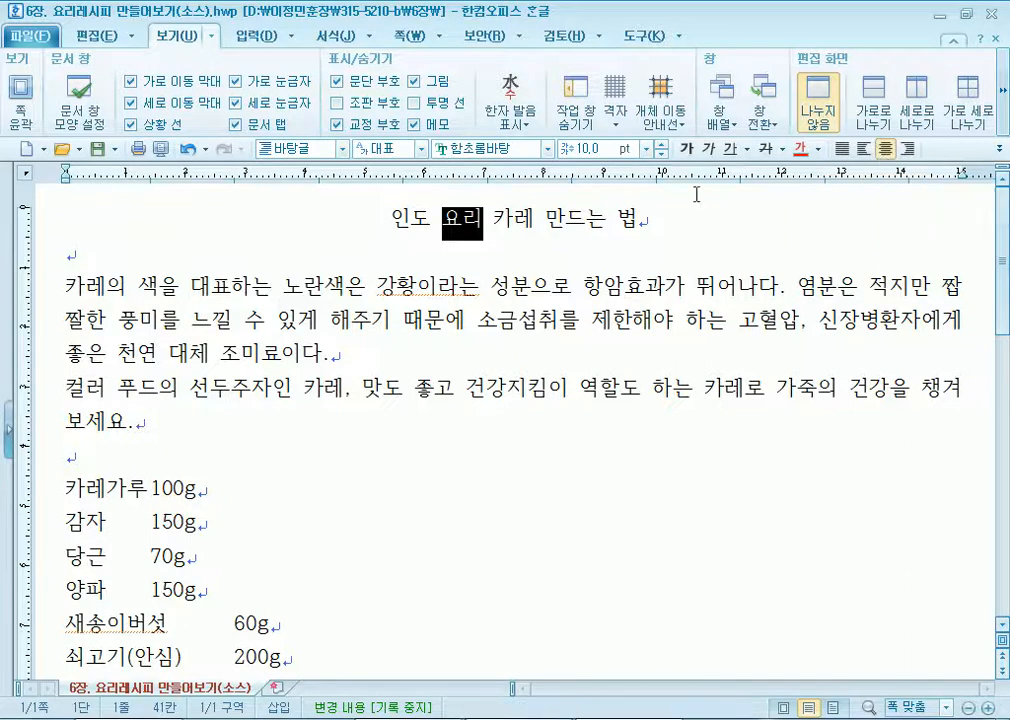
Colour the word 요리 in the title red and undo the colour change.
left_click(801, 149)
left_click(548, 225)
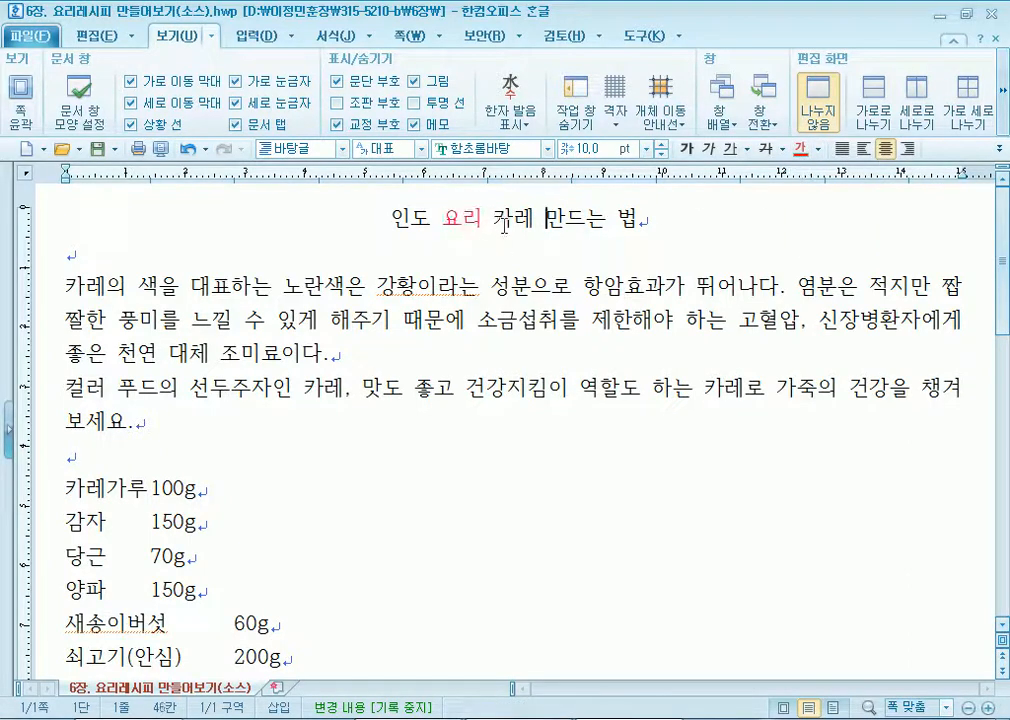
key("ctrl+z")
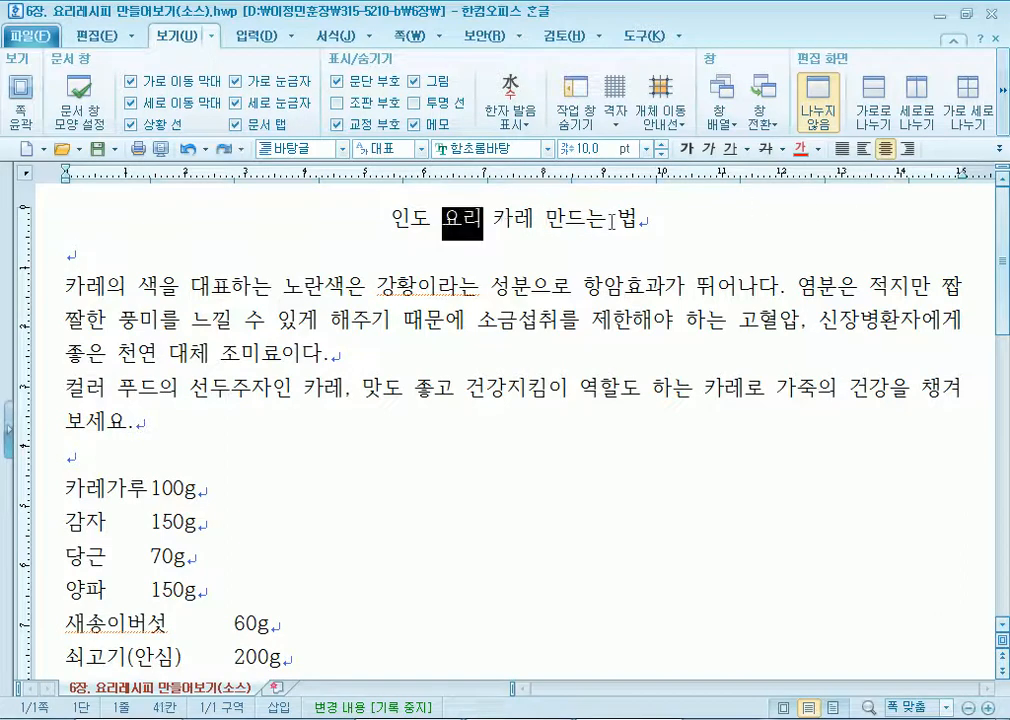
Select the whole title and set its font size to 18 pt.
left_click_drag(377, 221, 716, 222)
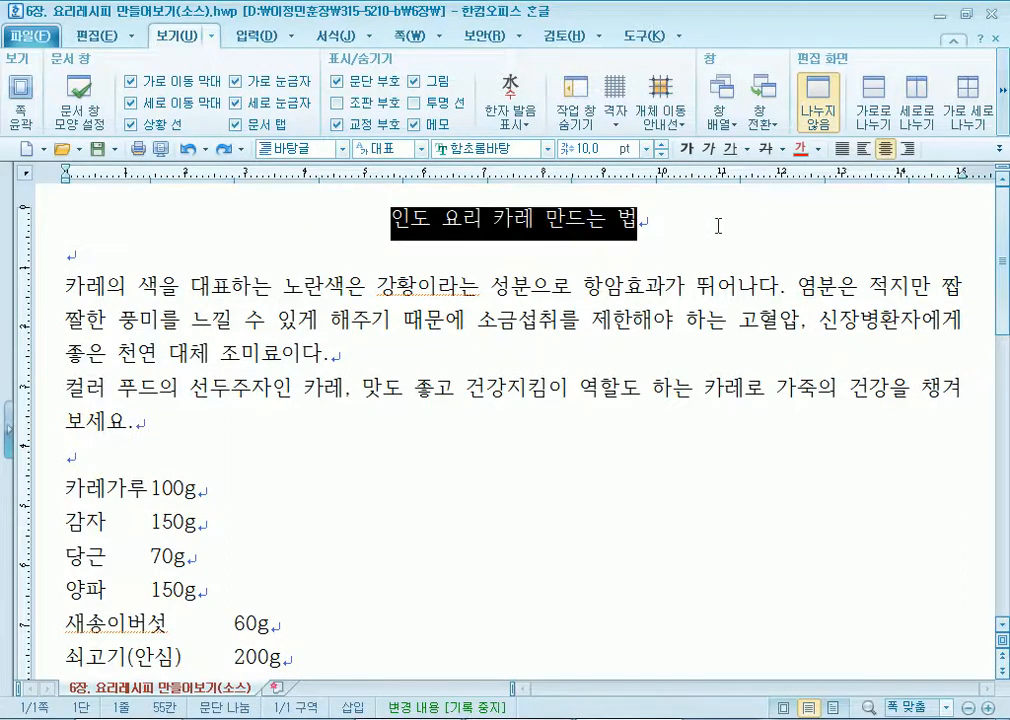
left_click(663, 146)
left_click(663, 146)
left_click(663, 146)
left_click(663, 146)
left_click(663, 146)
left_click(663, 146)
left_click(663, 146)
left_click(663, 146)
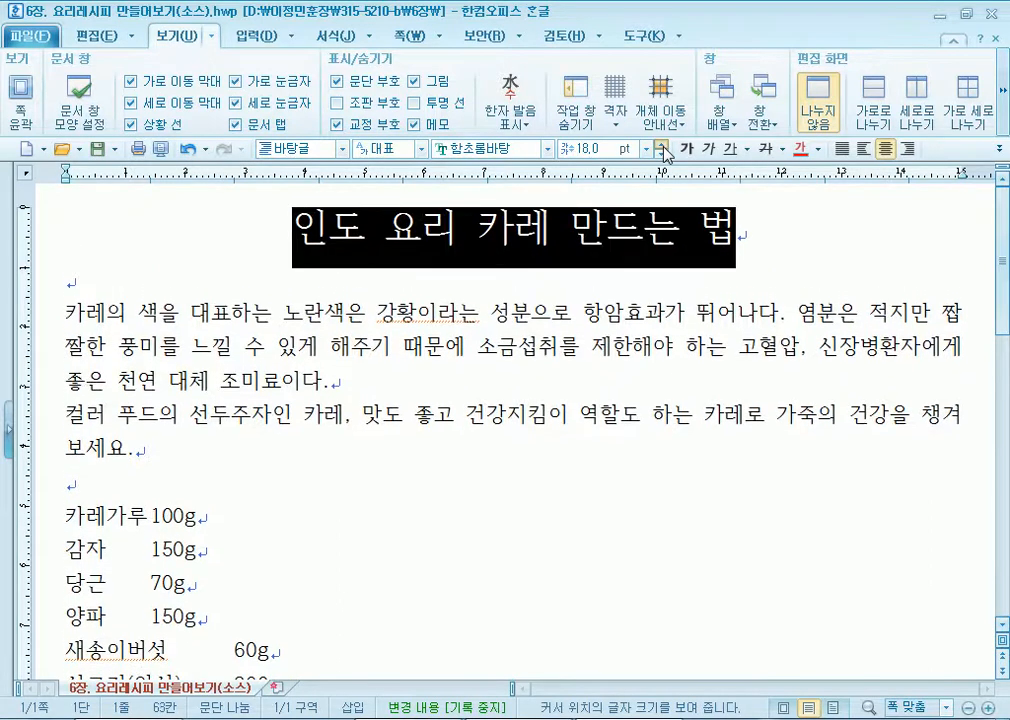
Try a dark olive yellow and a brighter yellow as the title's text colour.
left_click(819, 149)
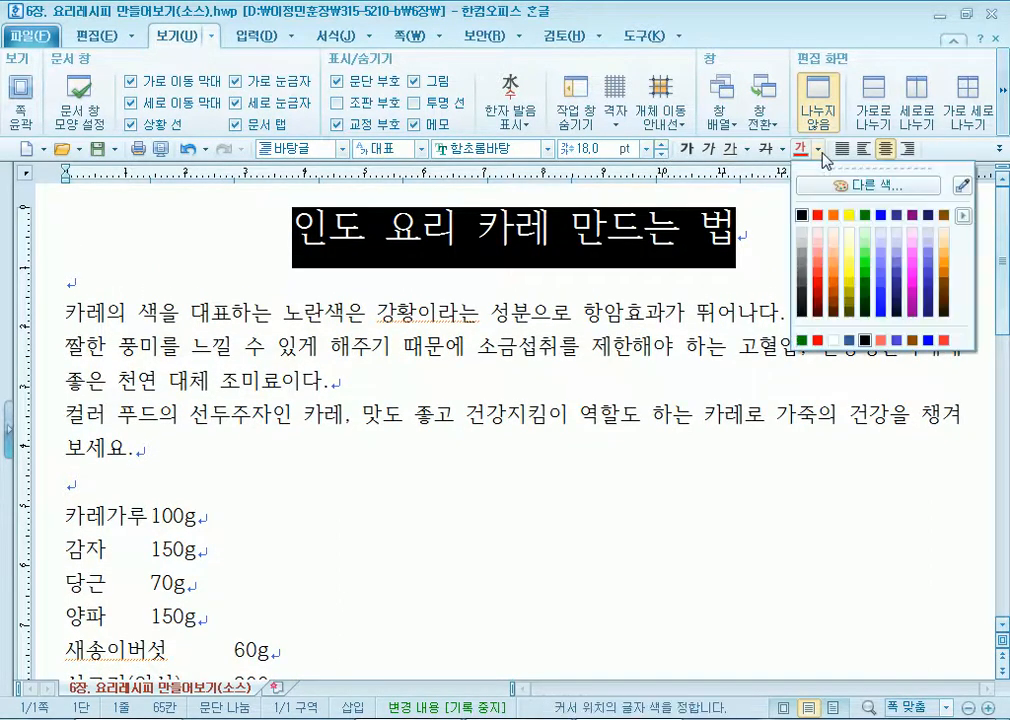
left_click(855, 297)
left_click(421, 245)
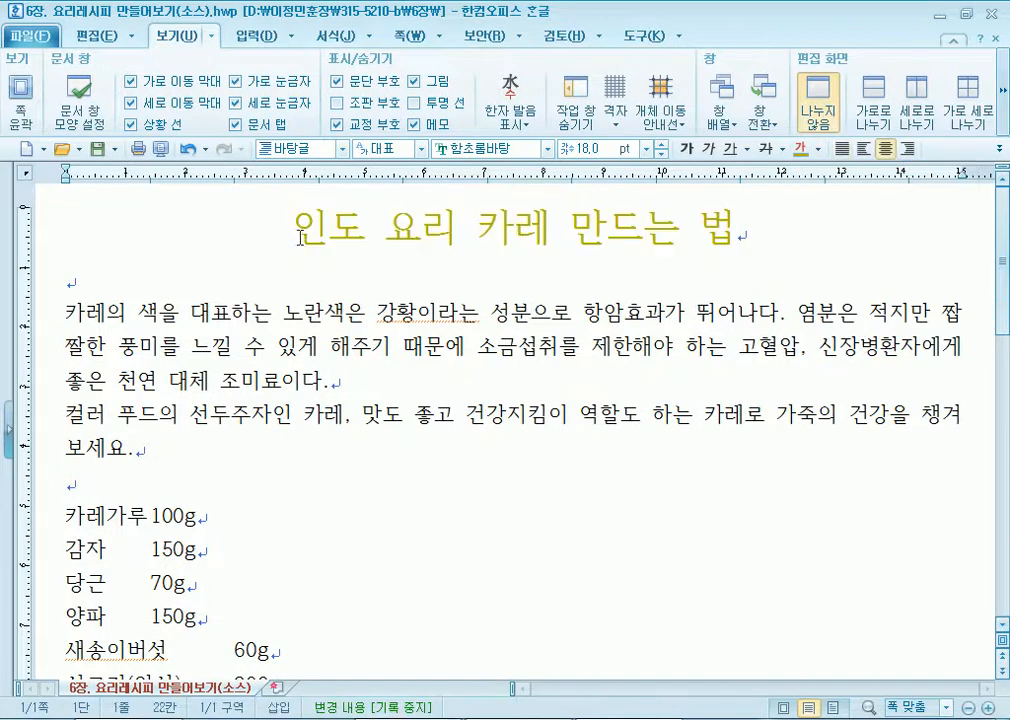
left_click_drag(300, 237, 757, 228)
left_click(647, 280)
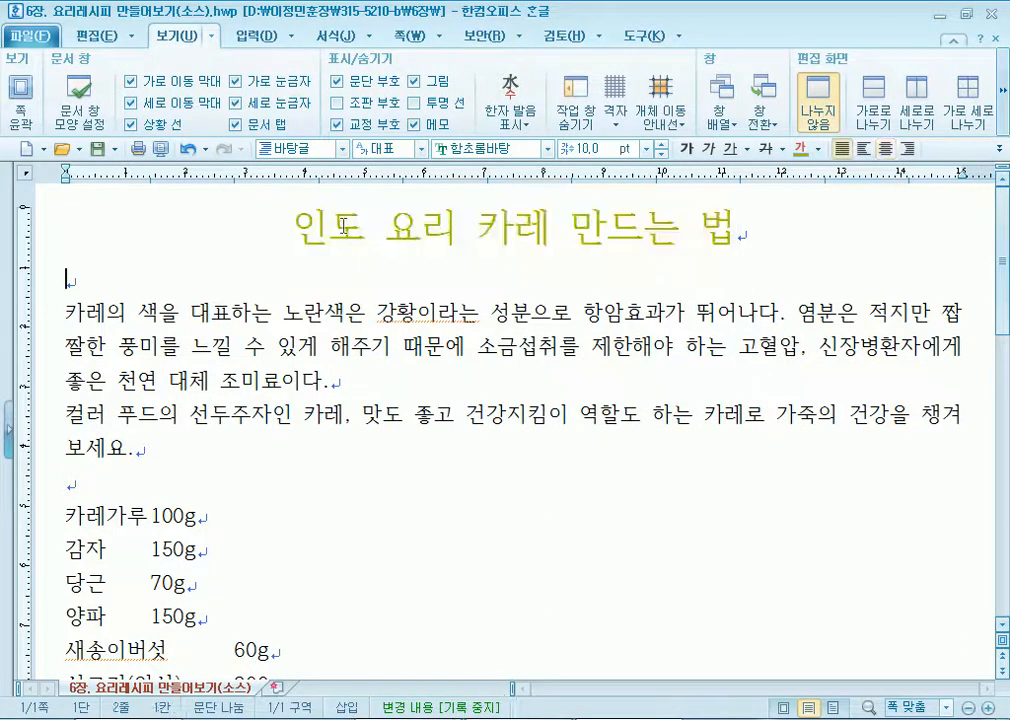
left_click_drag(265, 228, 776, 222)
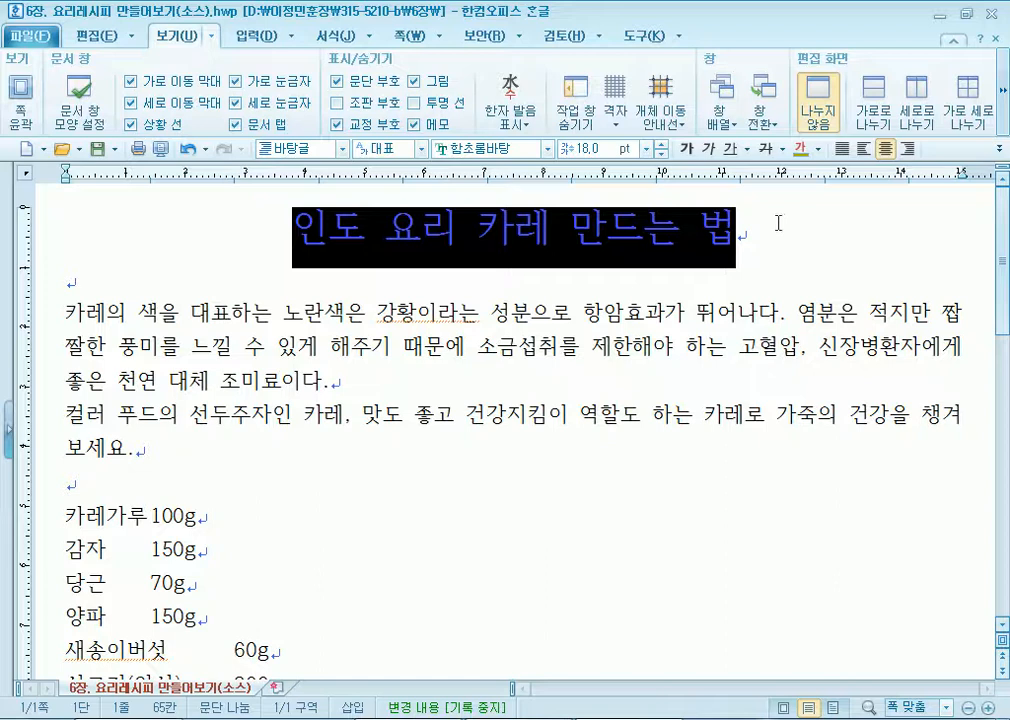
left_click(818, 148)
left_click(848, 283)
Set the title's font to 휴먼둥근헤드라인.
left_click(546, 148)
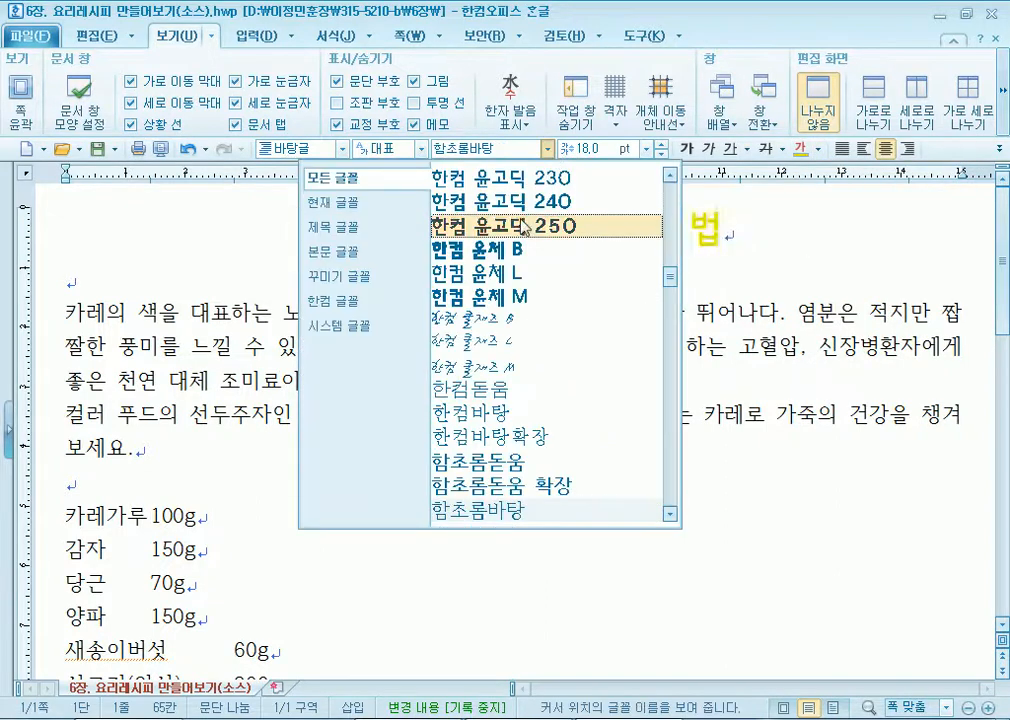
scroll(575, 417, "down", 6)
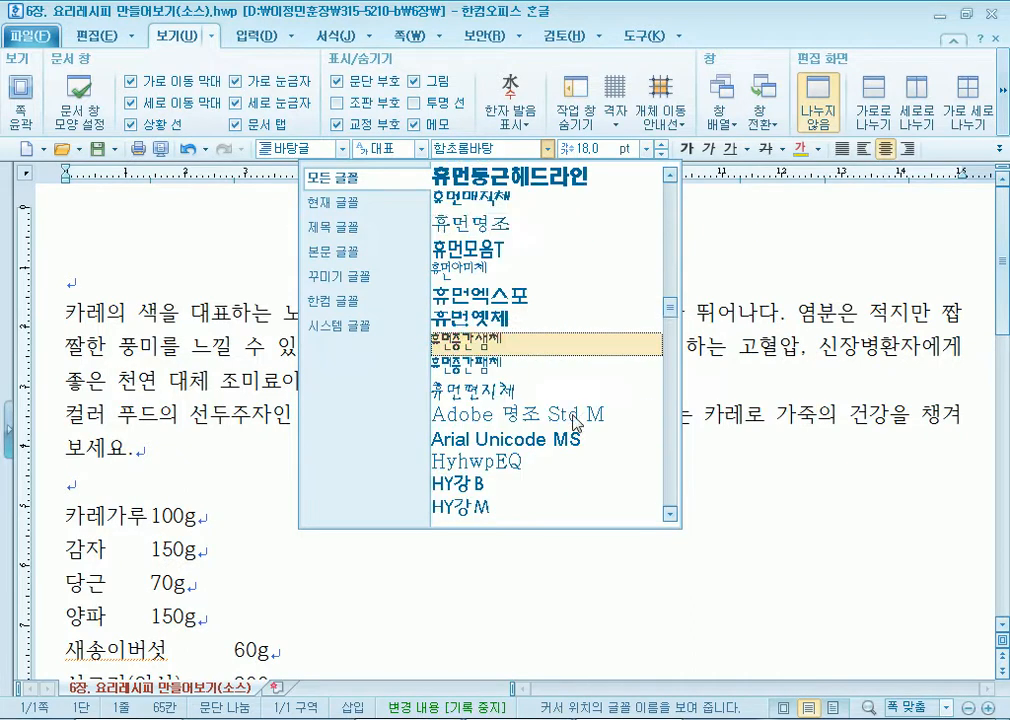
left_click(525, 196)
left_click(600, 346)
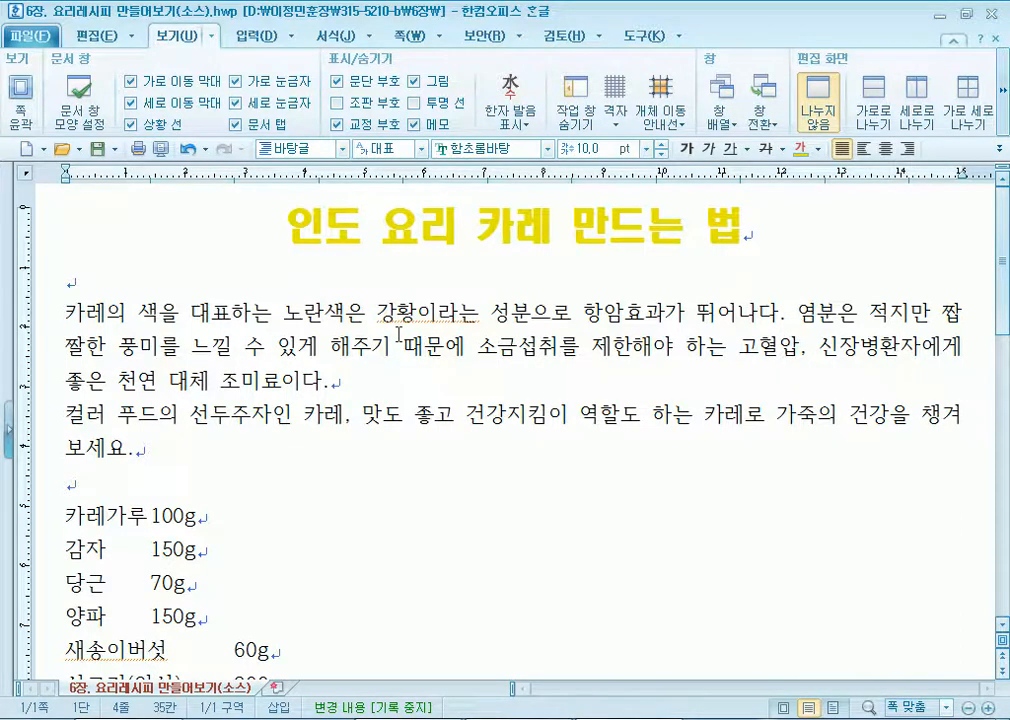
Open the character shape settings for the title and choose 노른자색 from the 기본 colour theme as its text colour.
left_click_drag(290, 228, 920, 228)
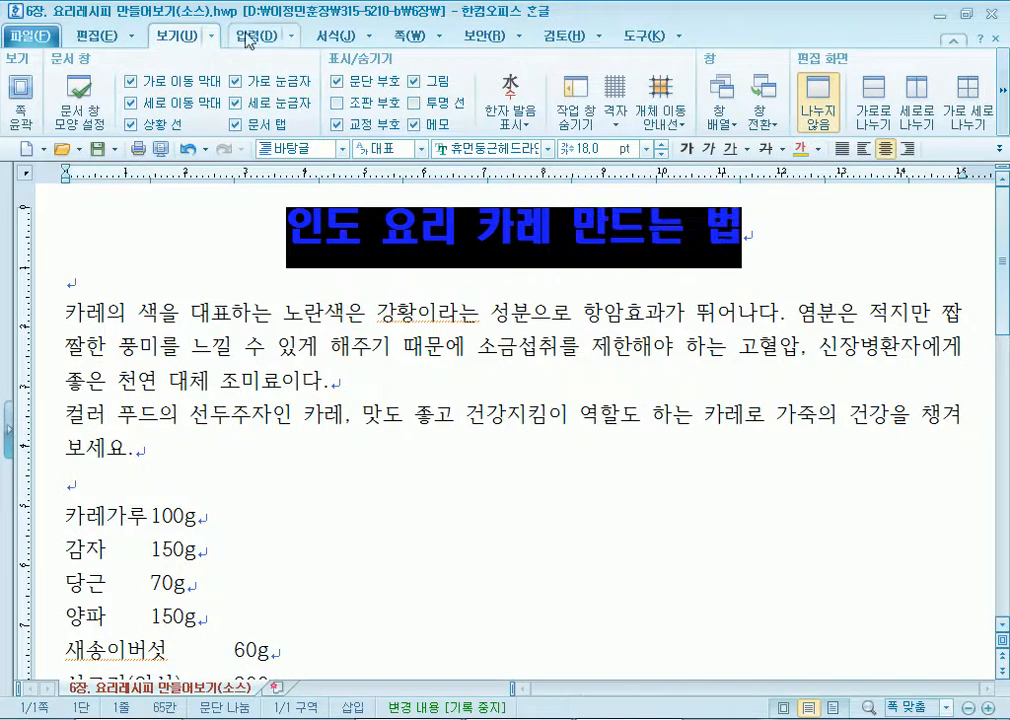
left_click(348, 36)
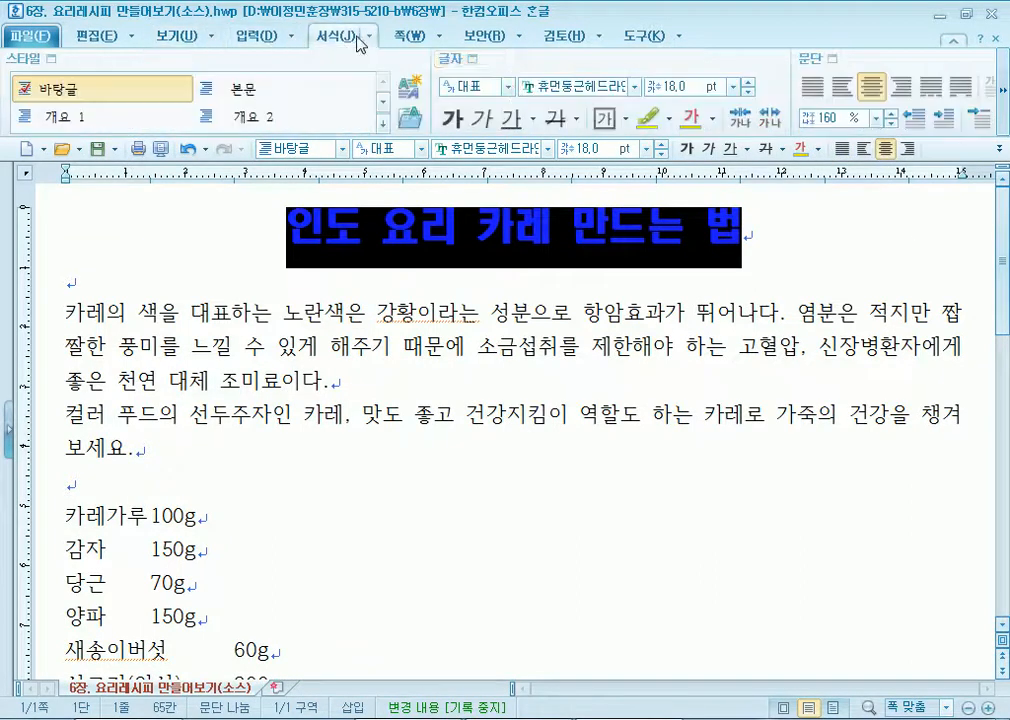
left_click(464, 66)
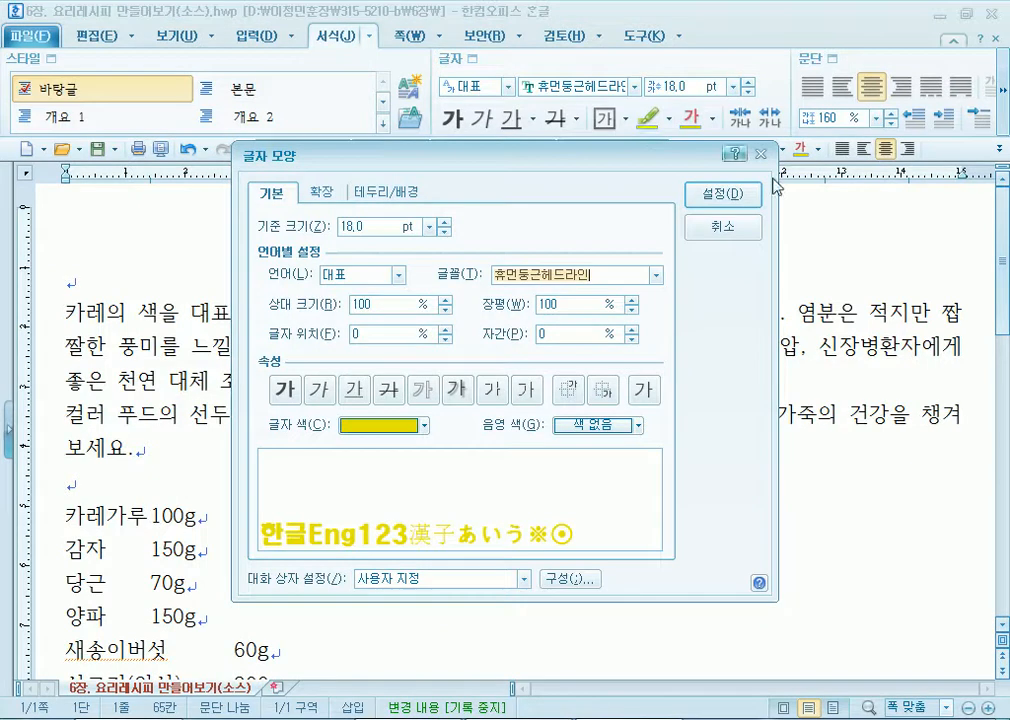
left_click(425, 426)
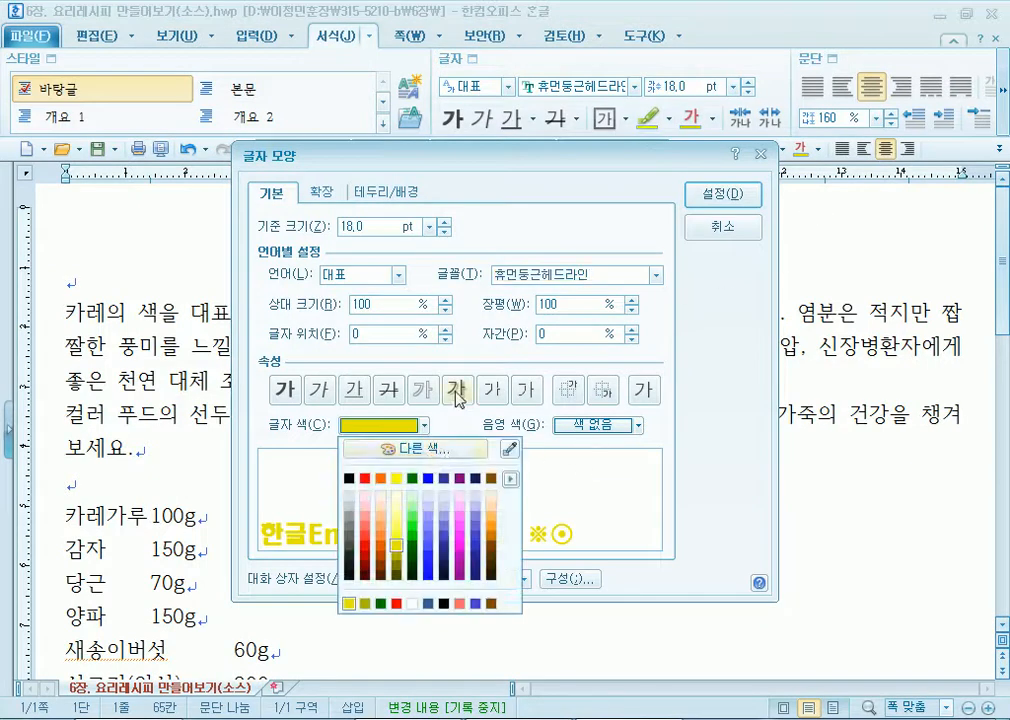
left_click(510, 479)
left_click(552, 384)
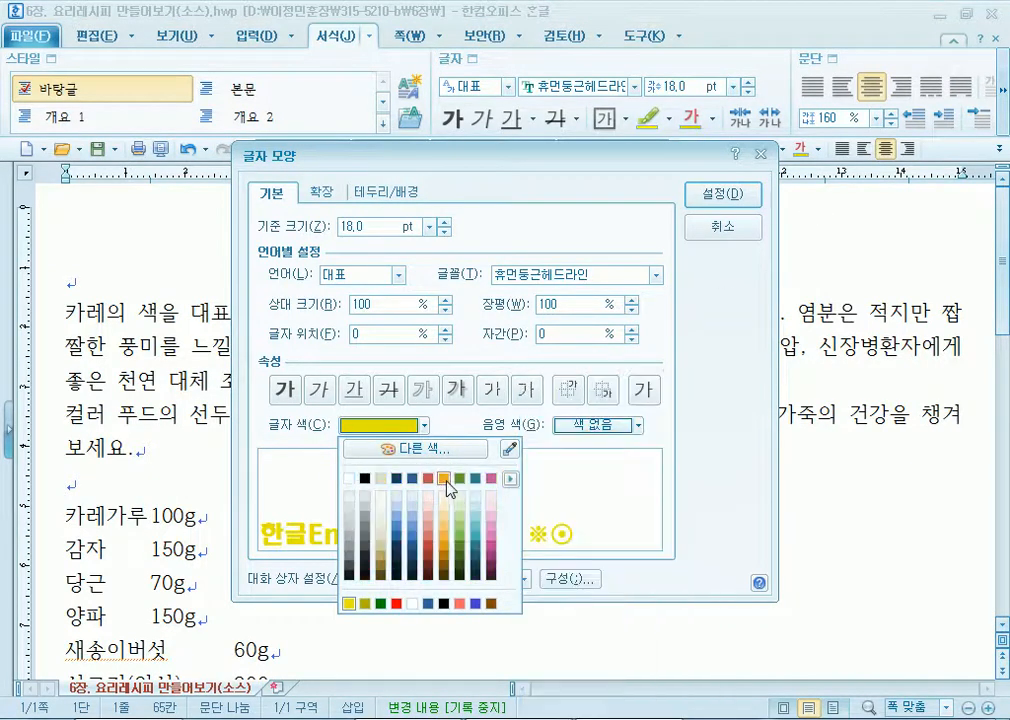
left_click(447, 485)
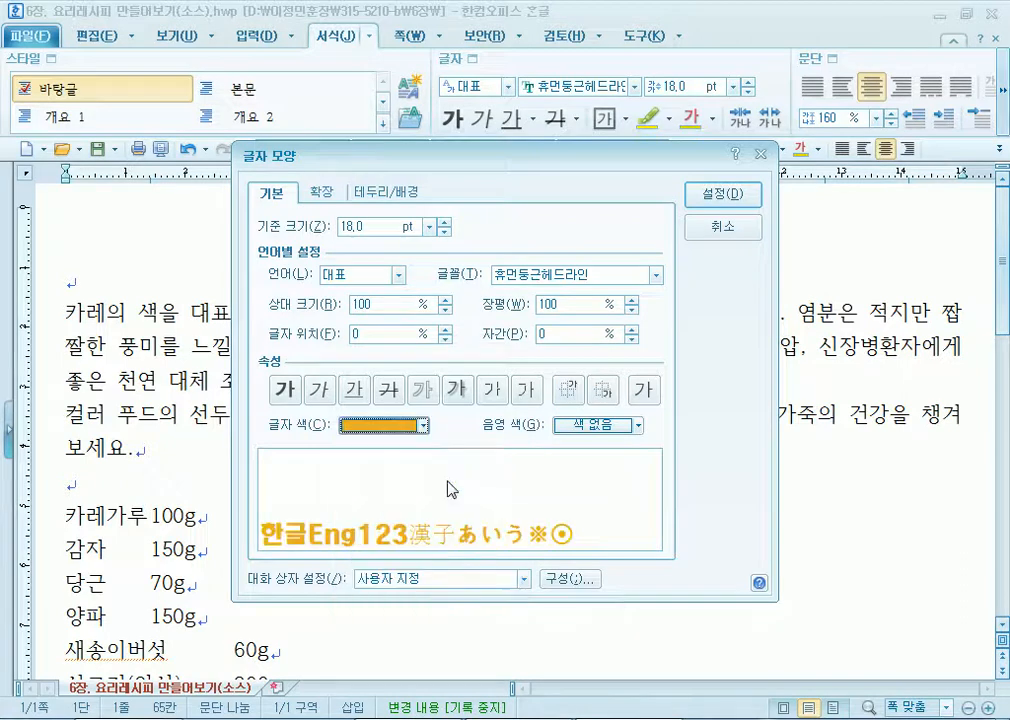
left_click_drag(540, 157, 692, 51)
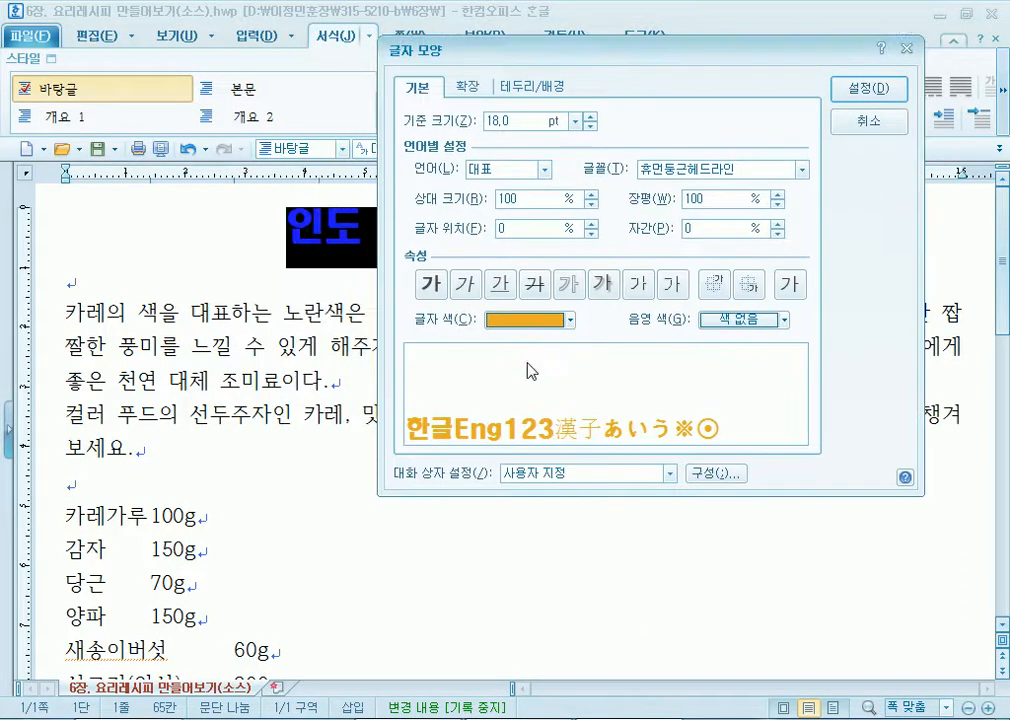
Switch the text colour palette to the 오피스 theme and back to 기본, pick 노른자색 (RGB 233,174,43) and apply it to the title.
left_click(571, 320)
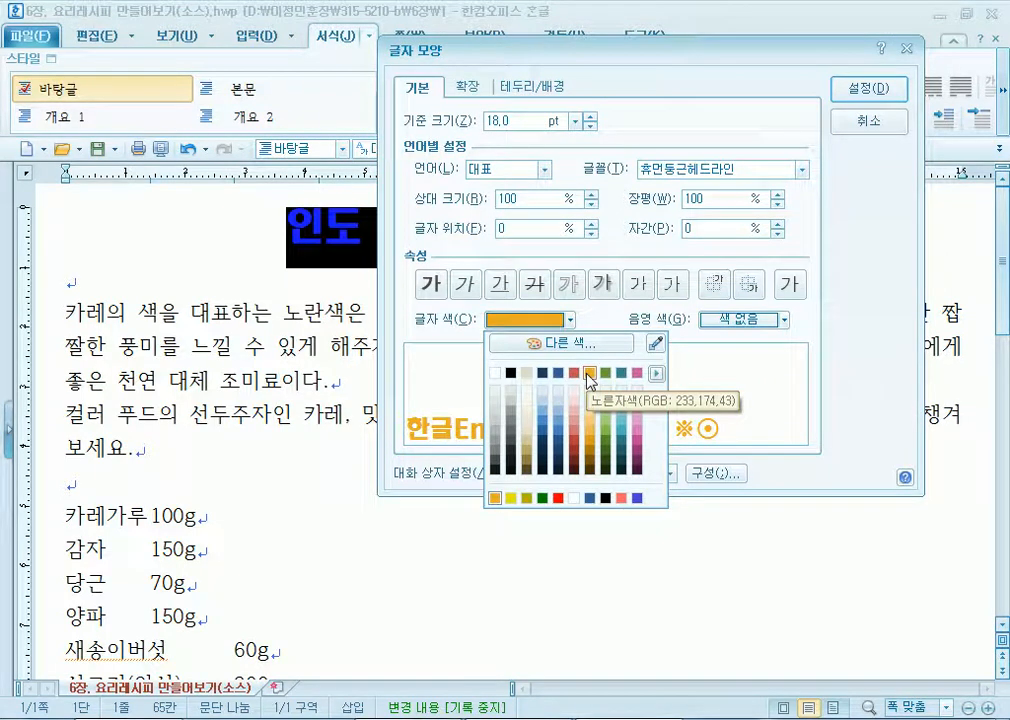
left_click(657, 375)
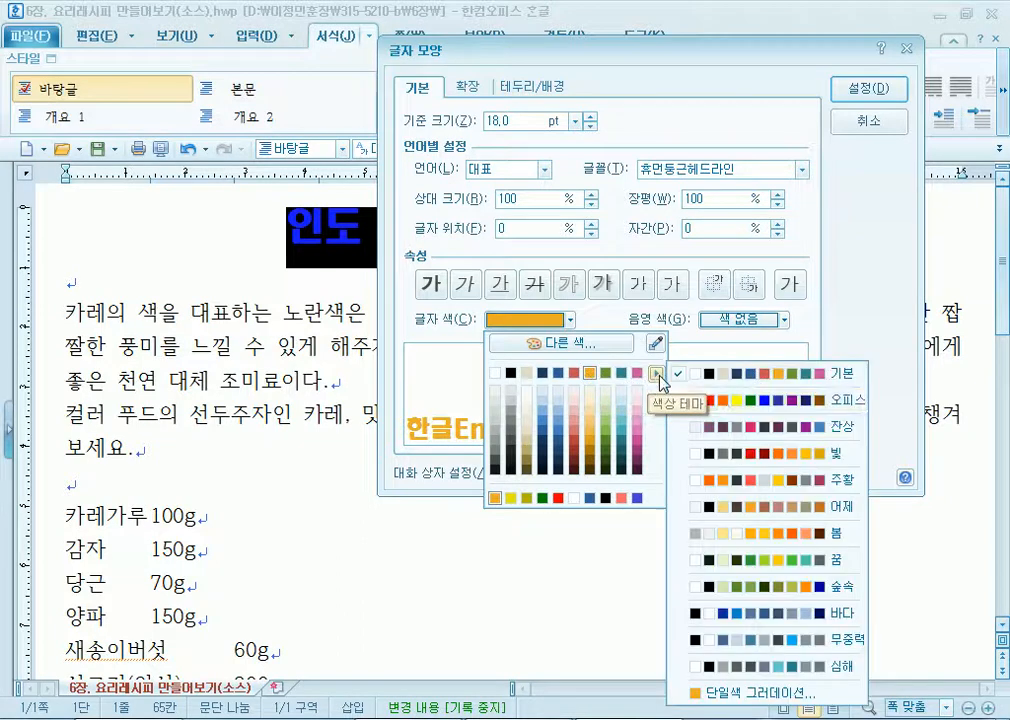
left_click(820, 400)
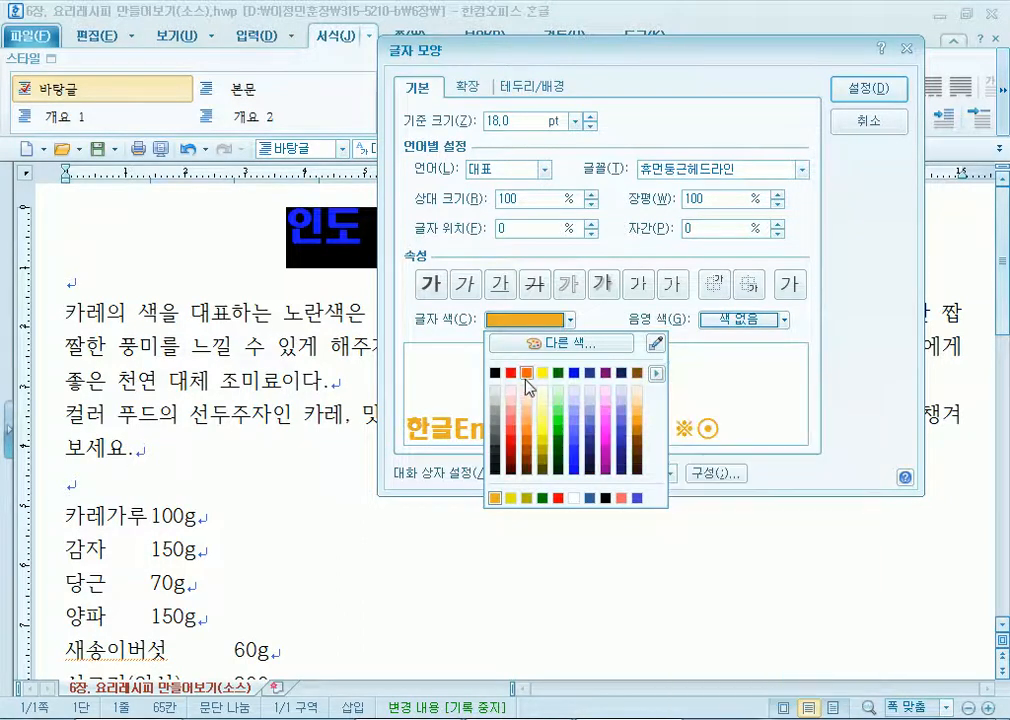
left_click(657, 375)
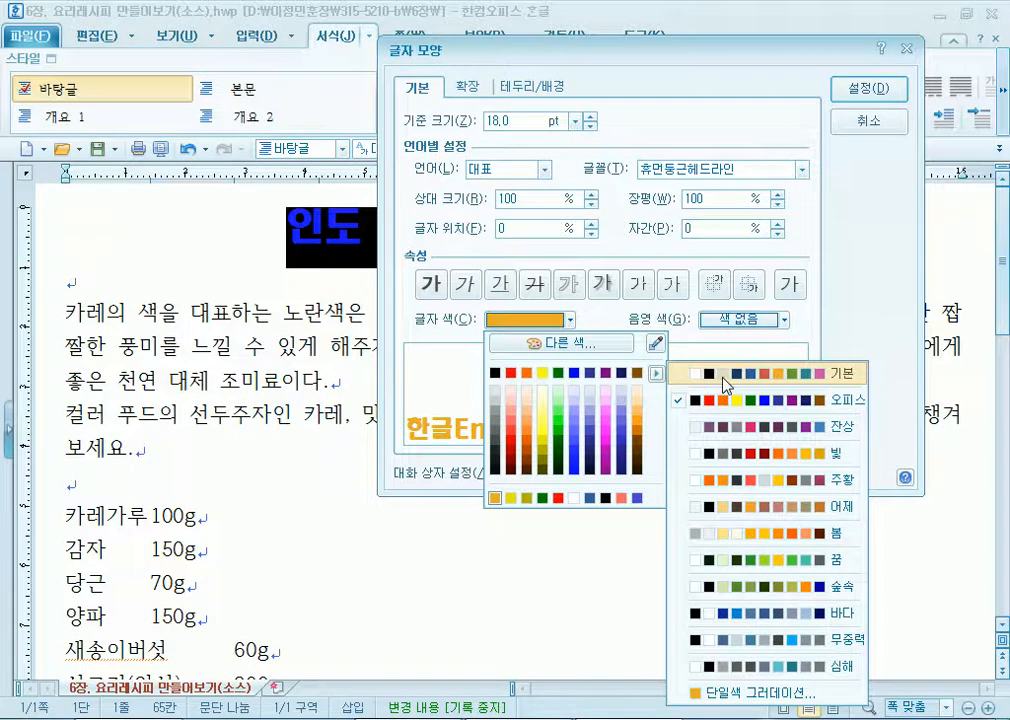
left_click(697, 378)
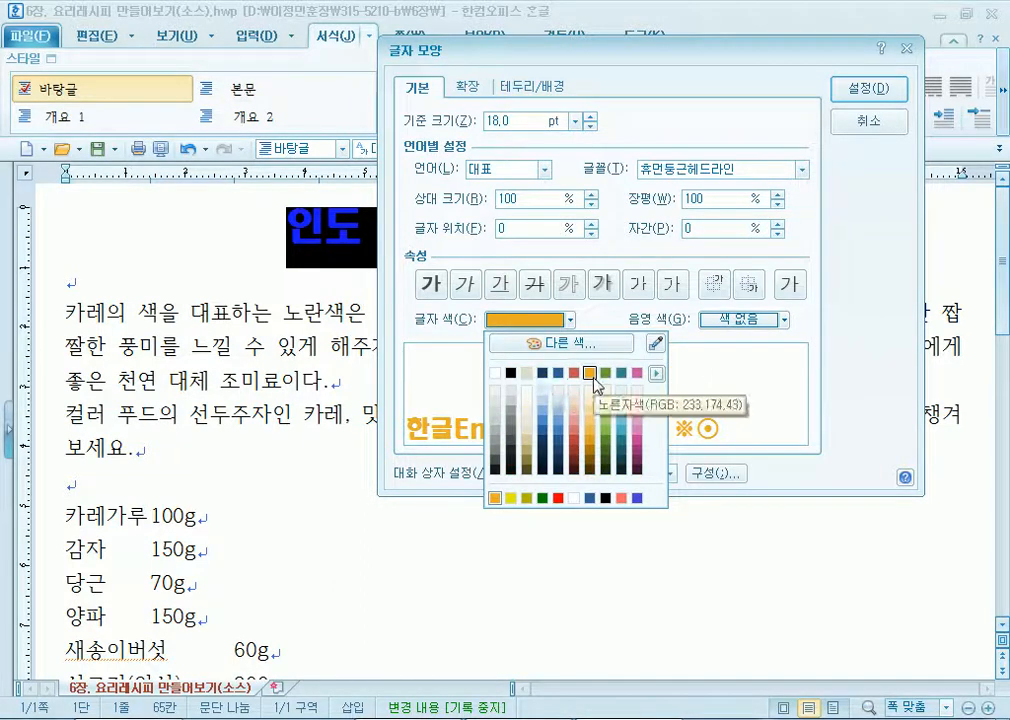
left_click(592, 376)
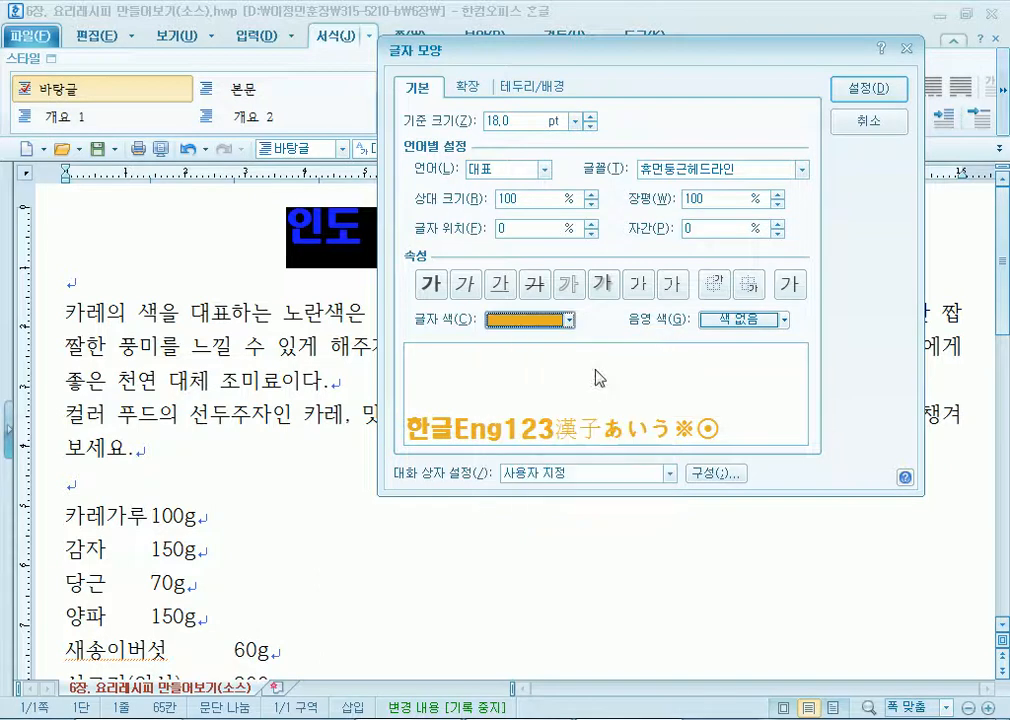
left_click(862, 108)
left_click(516, 383)
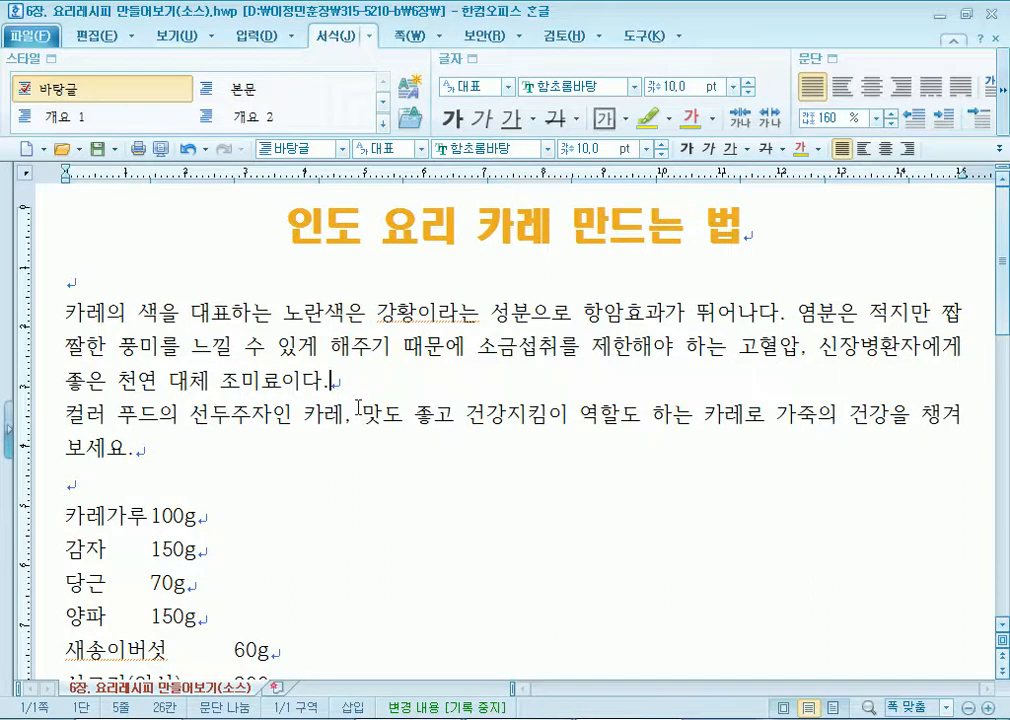
Select both body paragraphs, deselect them, and try indenting the first paragraph with two leading spaces before deleting them.
left_click_drag(64, 312, 183, 453)
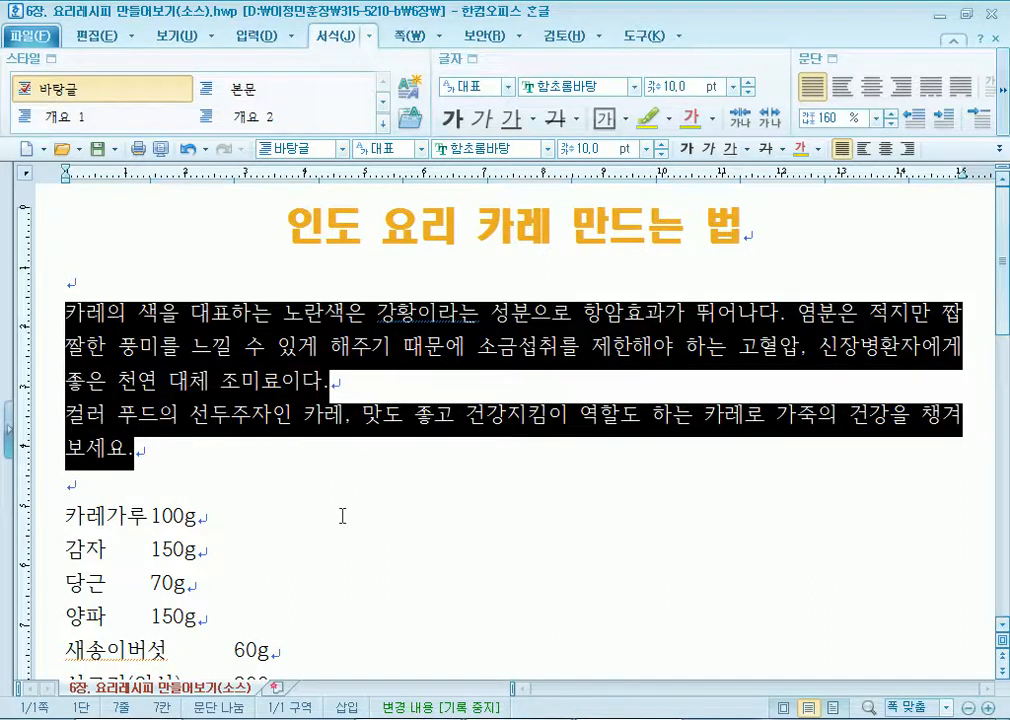
left_click(158, 429)
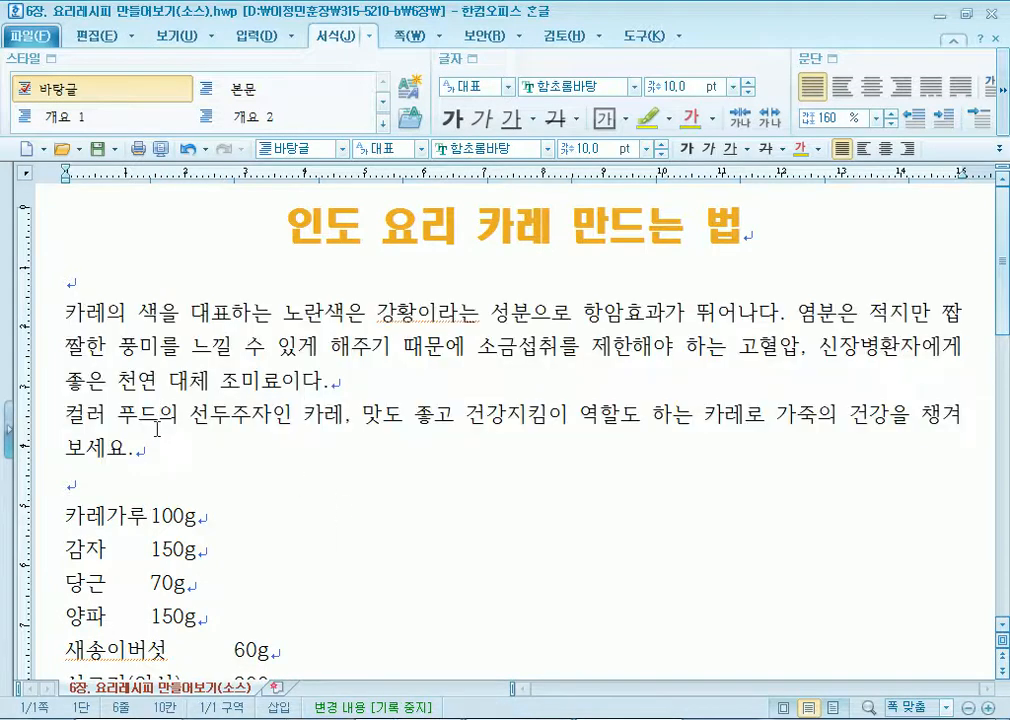
left_click(65, 313)
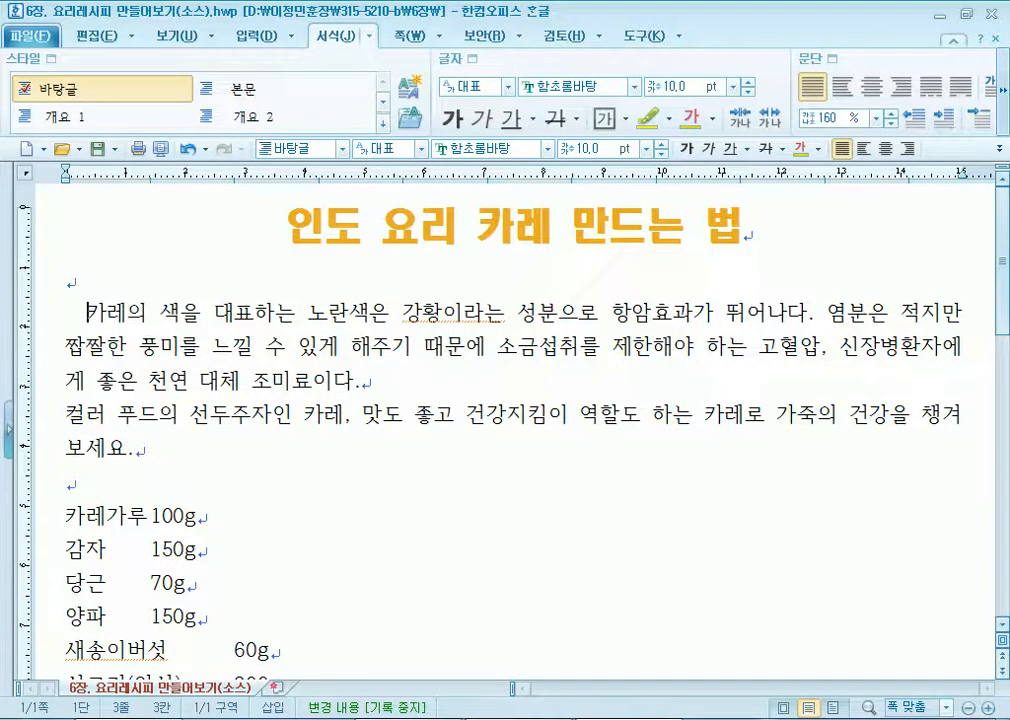
key("BackSpace")
key("BackSpace")
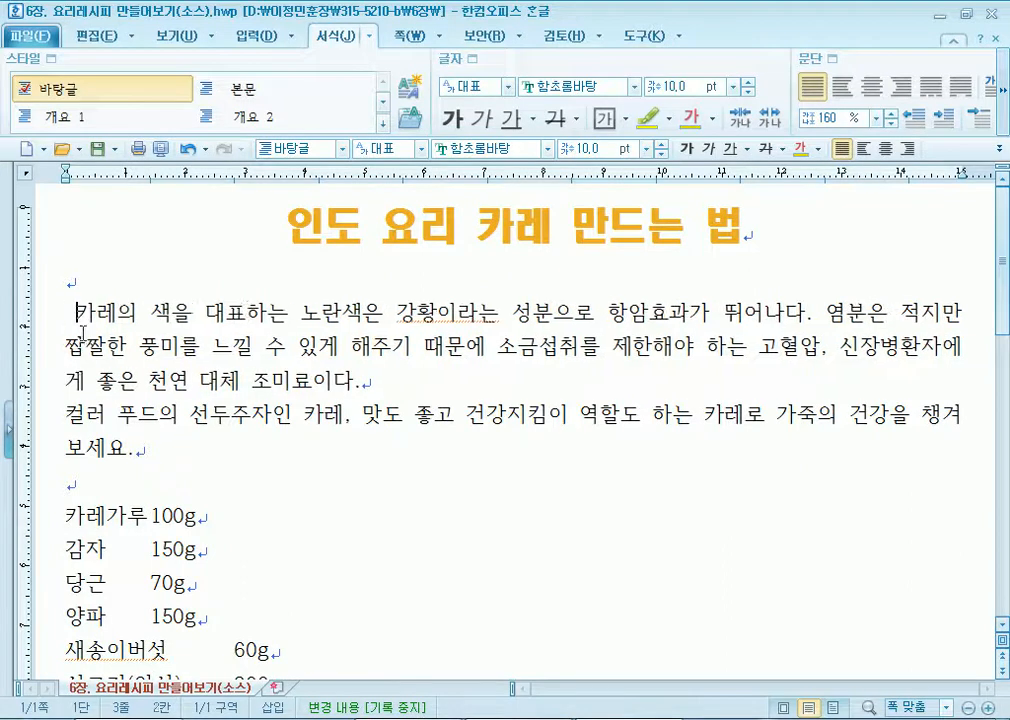
Try indenting the second body paragraph with two leading spaces, and delete the leading spaces from both paragraphs.
left_click(66, 413)
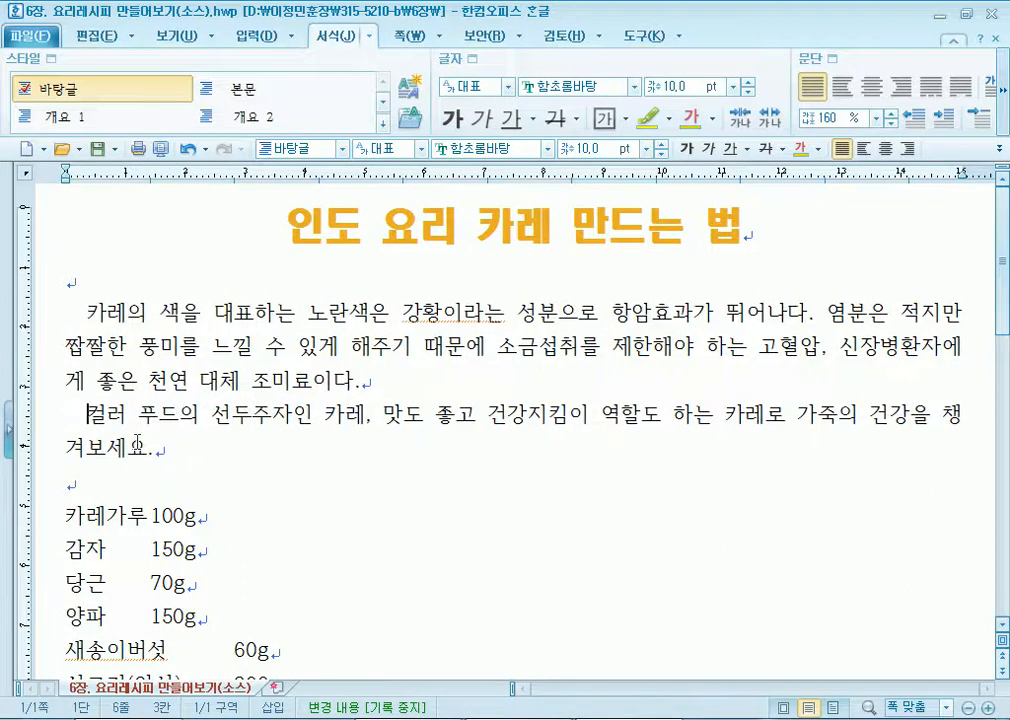
key("BackSpace")
key("BackSpace")
left_click(90, 313)
key("BackSpace")
key("BackSpace")
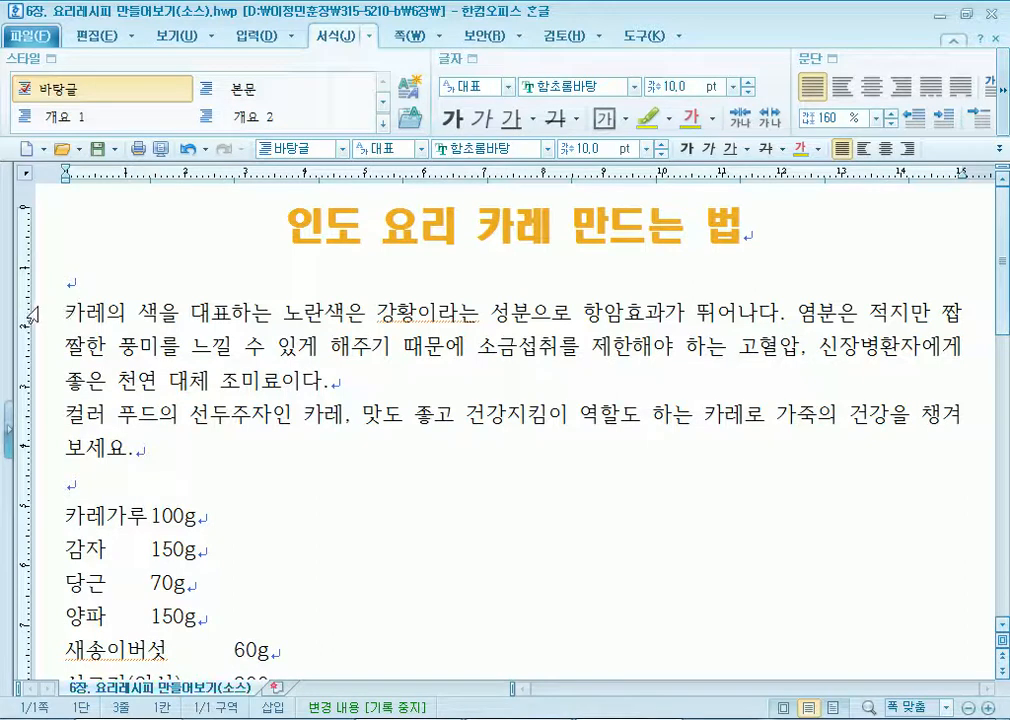
Give both body paragraphs a 10 pt first-line indent (들여쓰기) in the paragraph shape settings.
left_click_drag(67, 311, 191, 452)
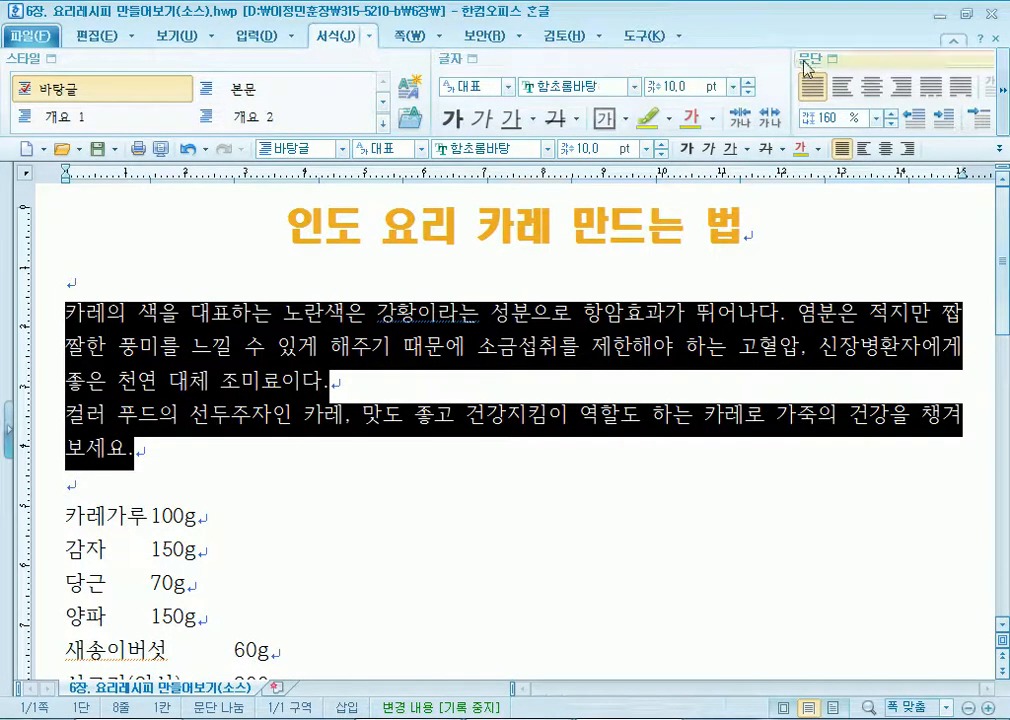
left_click(95, 36)
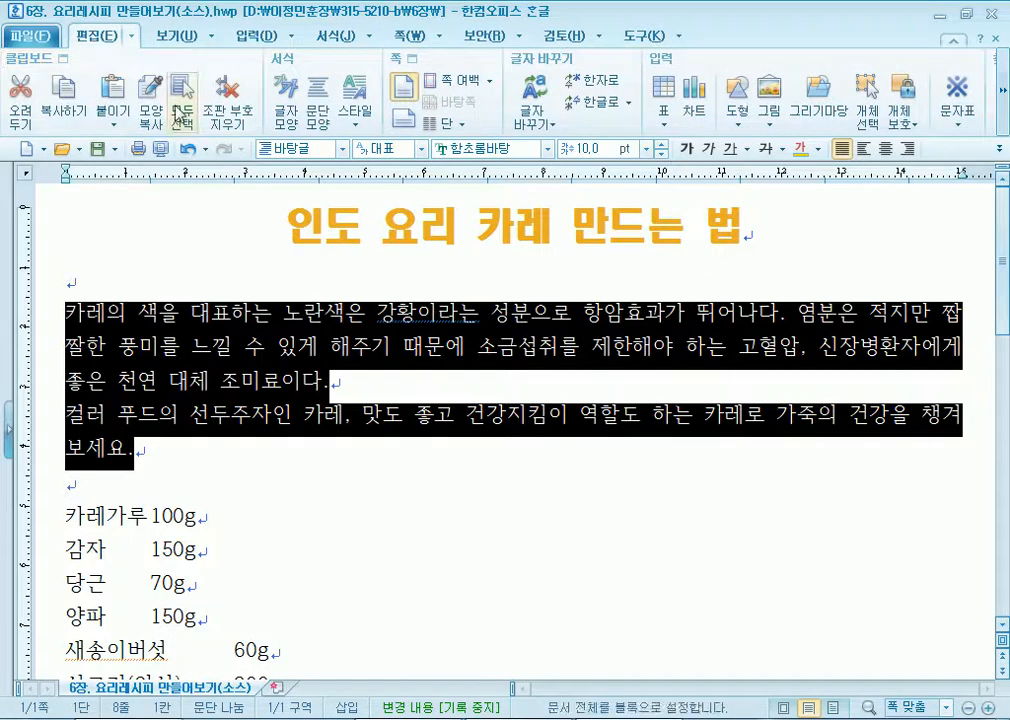
left_click(317, 108)
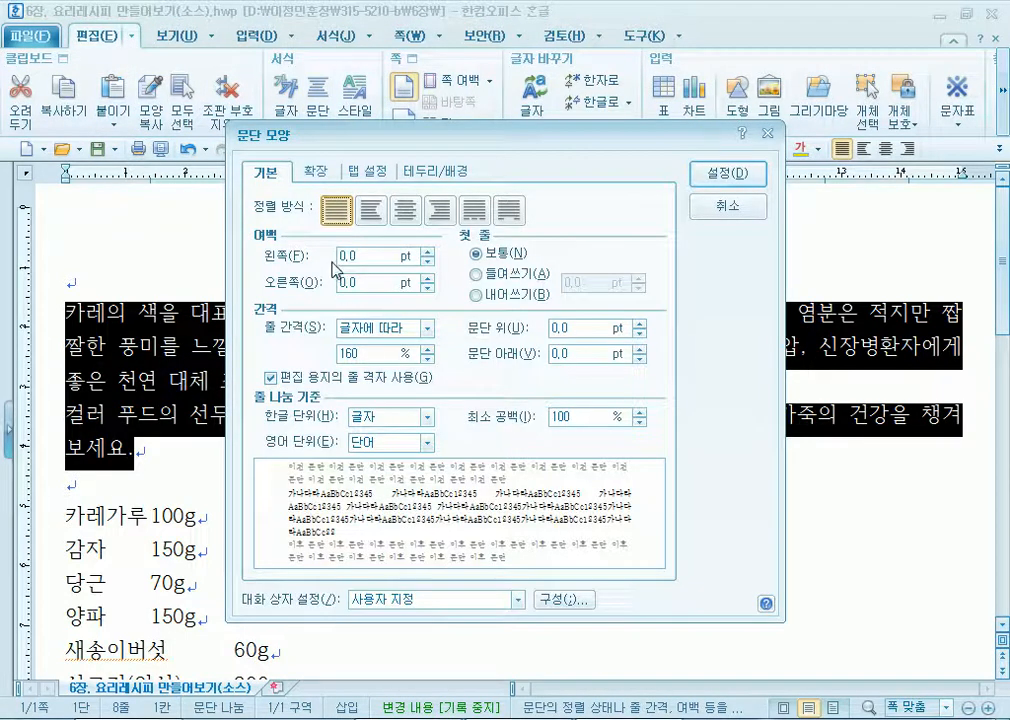
left_click(478, 274)
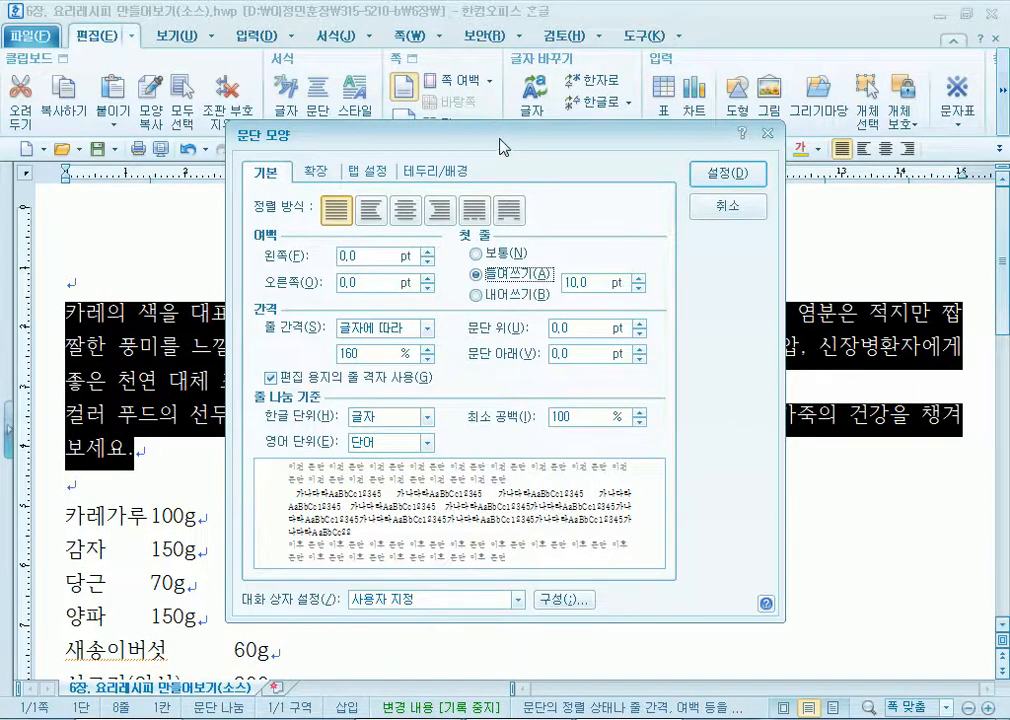
left_click_drag(500, 139, 557, 54)
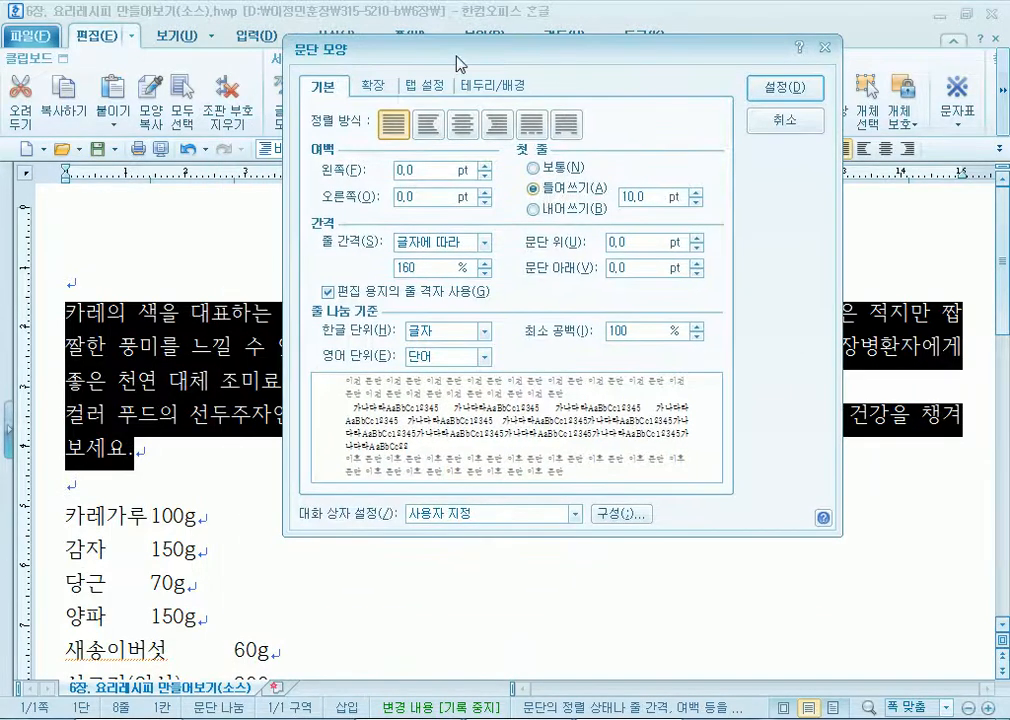
left_click_drag(462, 55, 440, 236)
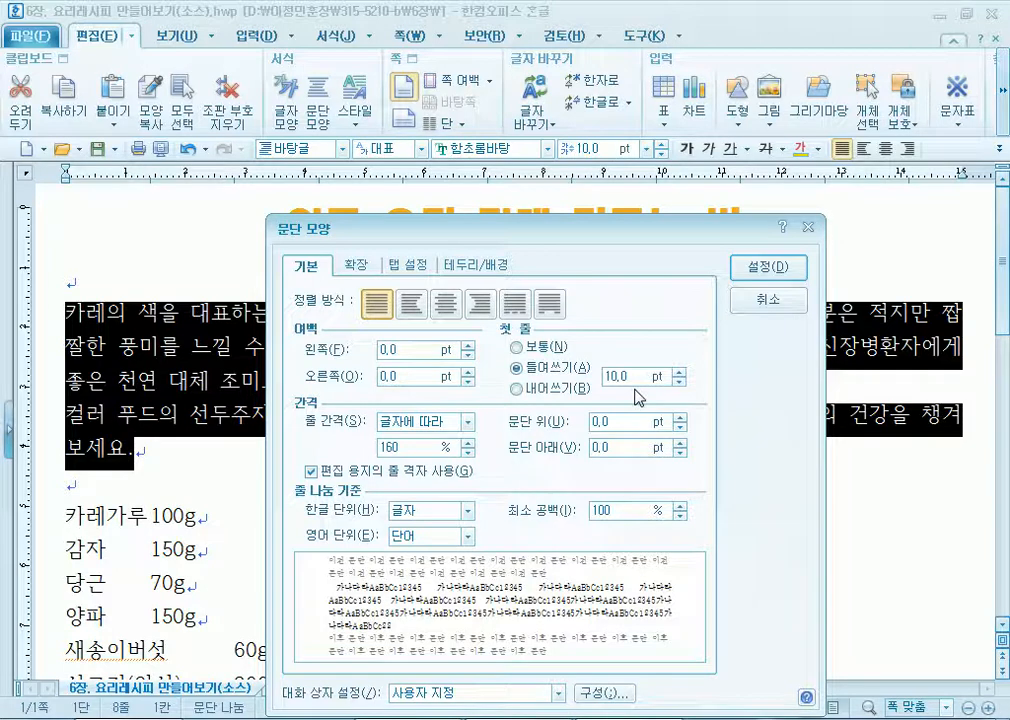
left_click_drag(593, 236, 573, 195)
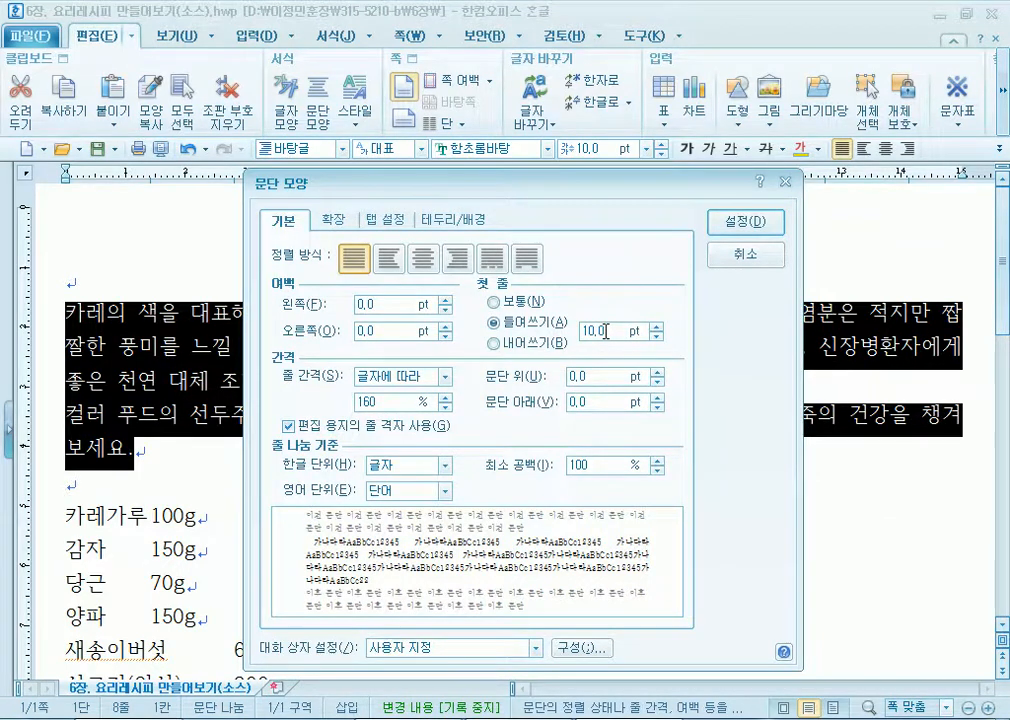
left_click(728, 221)
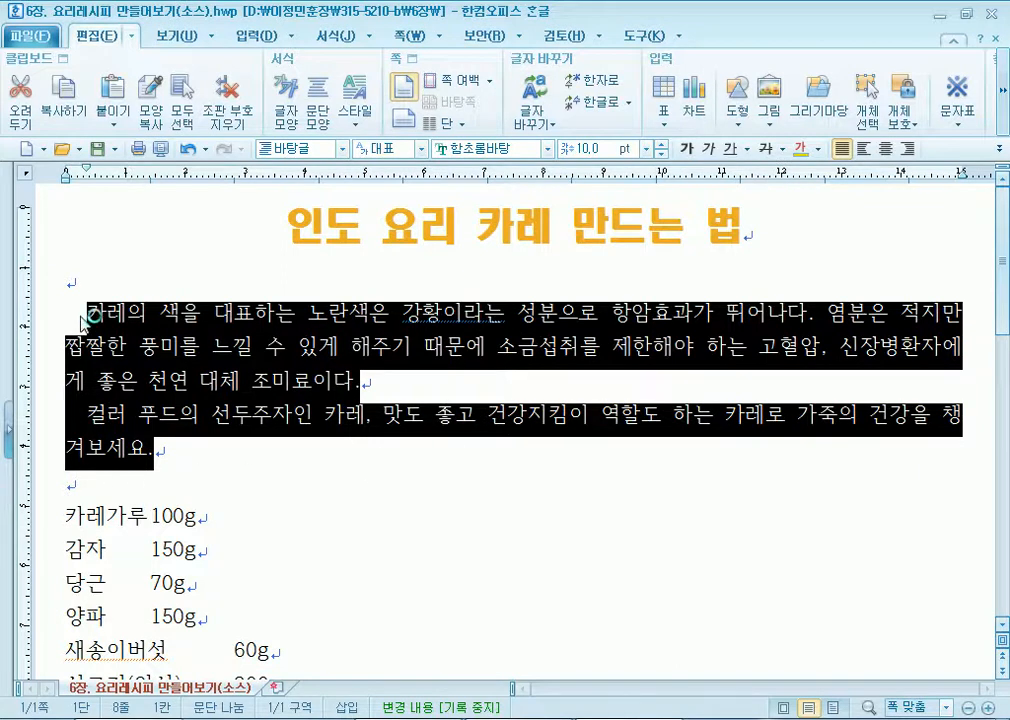
left_click(85, 318)
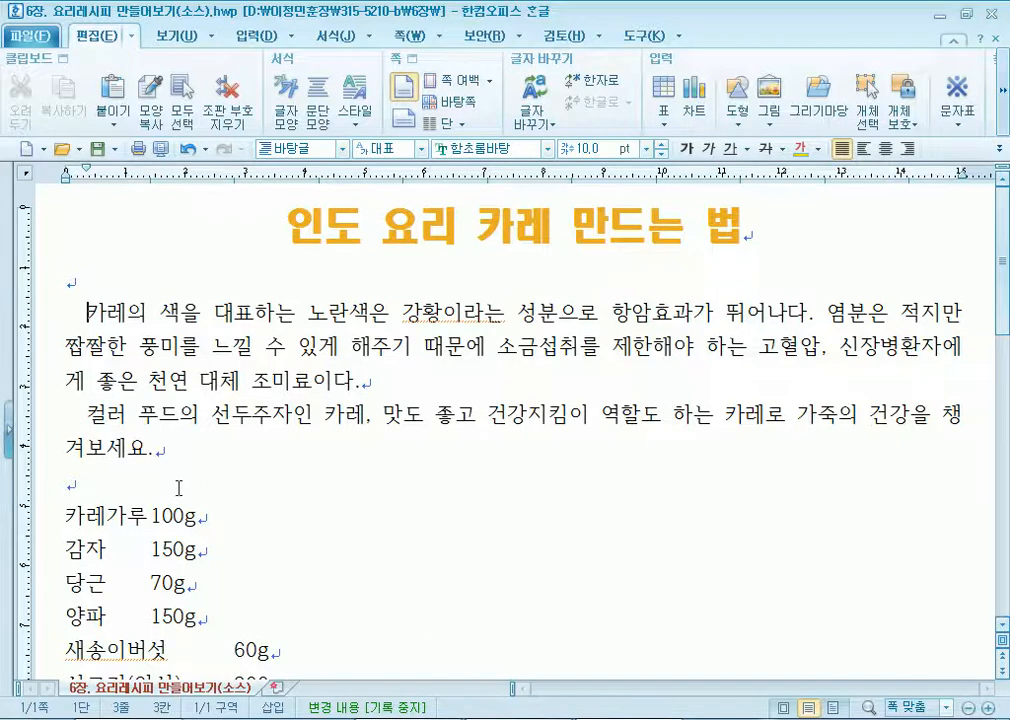
Create a new blank document and give its first paragraph a 10 pt first-line indent (들여쓰기).
scroll(180, 487, "down", 3)
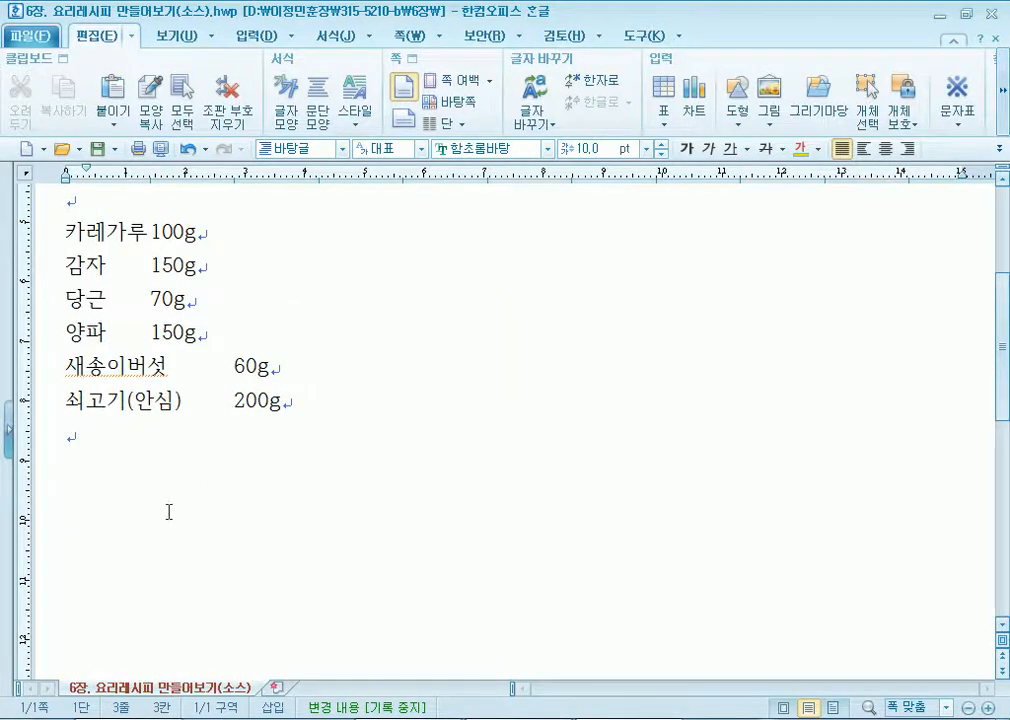
left_click(27, 148)
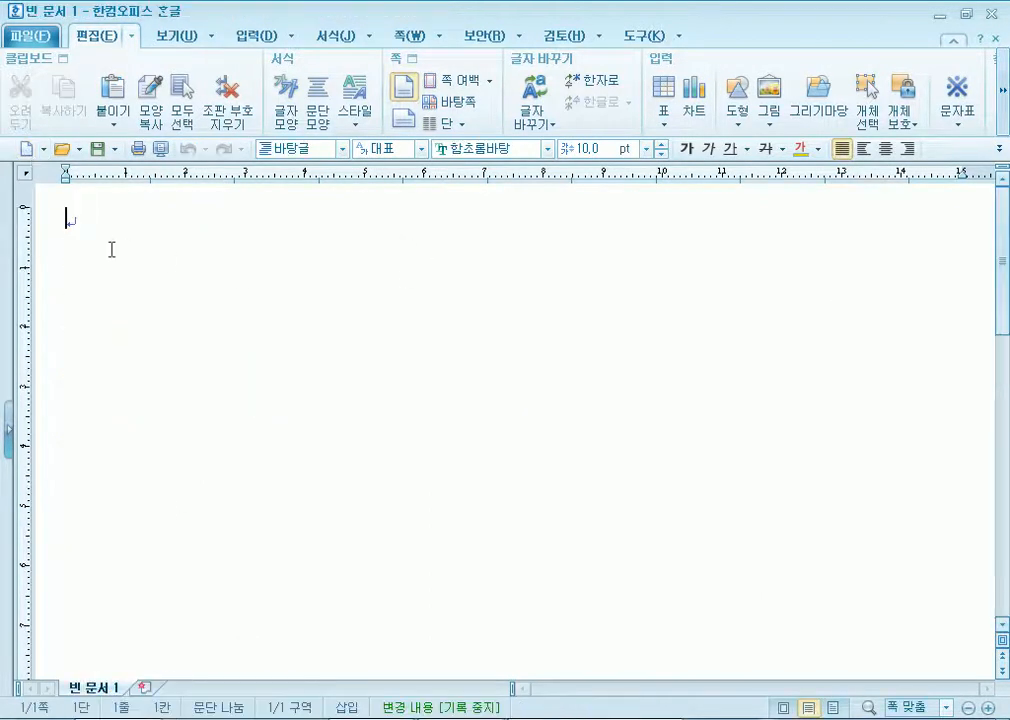
left_click(317, 110)
left_click(490, 278)
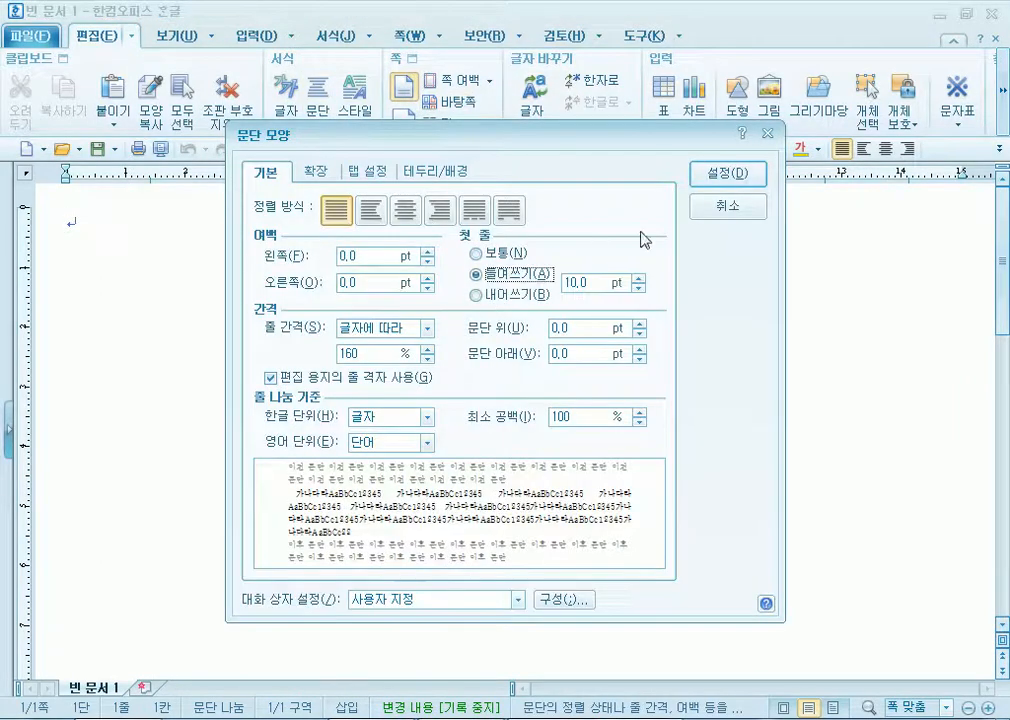
left_click(727, 174)
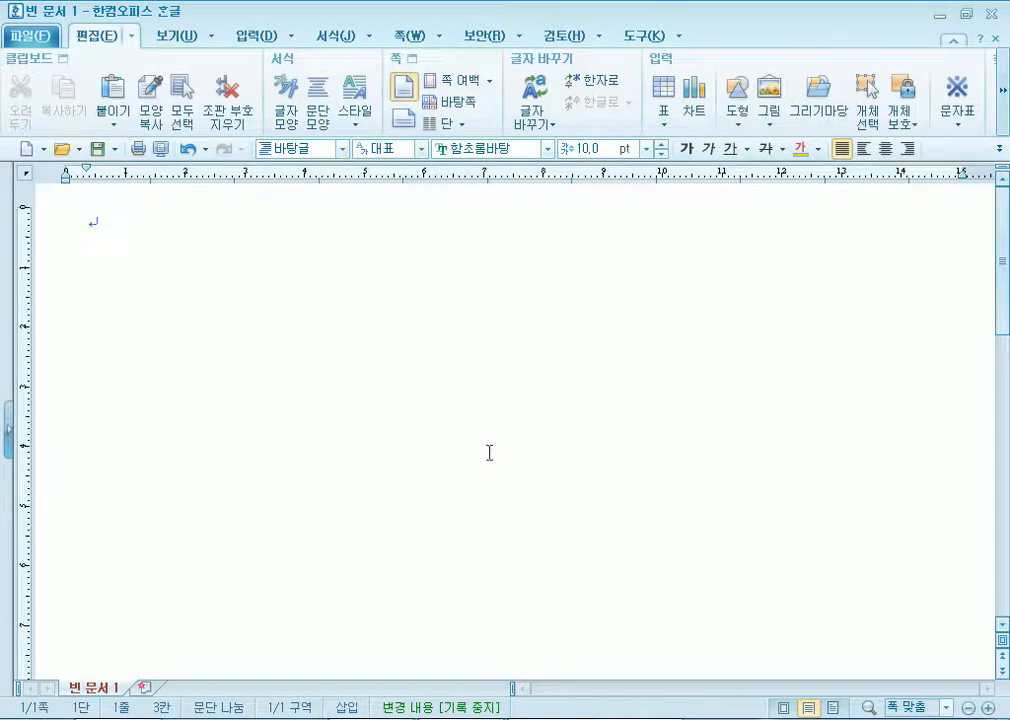
Enter the sample text "sdflksdfl sdfskldflkjsdf sdlfkjsdflkj" and paste copies of it repeatedly to build a long paragraph.
type("sdflksdfl sdfskldflkjsdf")
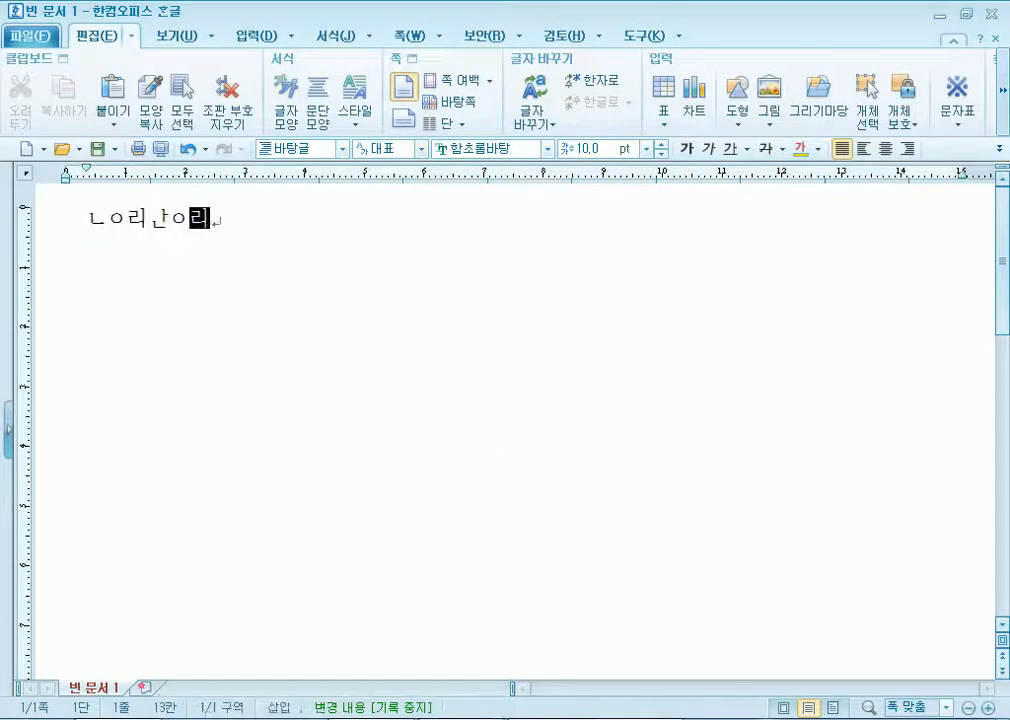
type(" sdlfkjsdflkj")
key("Home")
key("shift+End")
key("ctrl+c")
key("End")
key("ctrl+v")
key("ctrl+v")
key("ctrl+v")
key("ctrl+v")
key("ctrl+v")
key("ctrl+v")
key("ctrl+v")
key("ctrl+v")
key("ctrl+v")
key("ctrl+v")
key("ctrl+v")
key("ctrl+v")
key("ctrl+v")
key("ctrl+v")
key("ctrl+v")
key("ctrl+v")
key("ctrl+v")
key("ctrl+v")
key("ctrl+v")
key("ctrl+v")
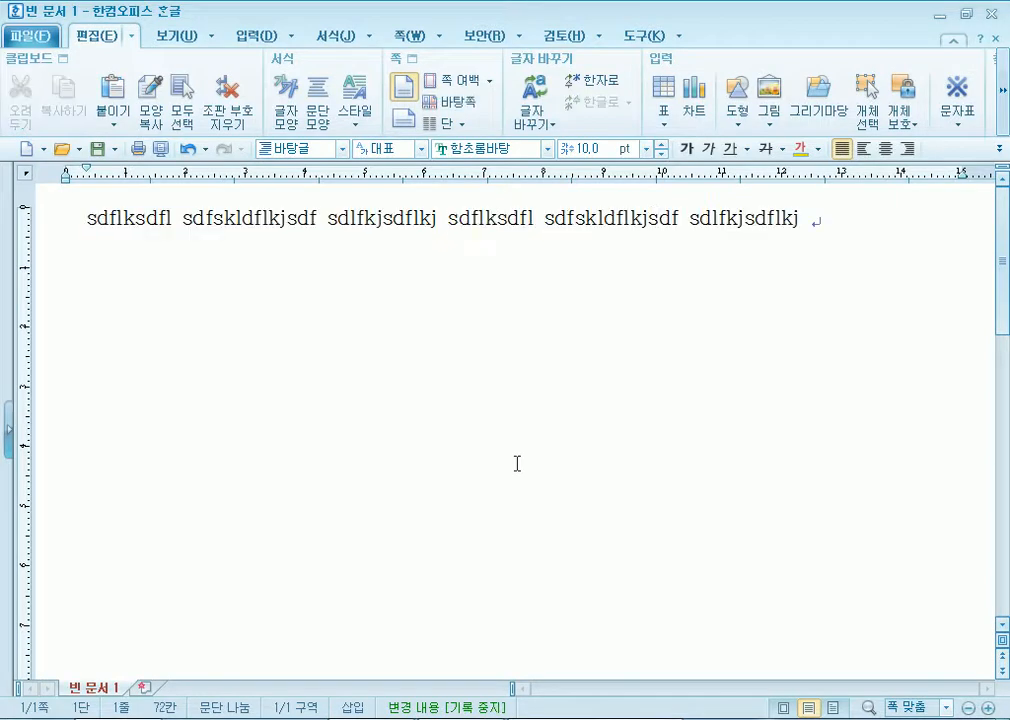
Start a second paragraph in the blank document and fill it with repeated pastes of the sample text.
key("Return")
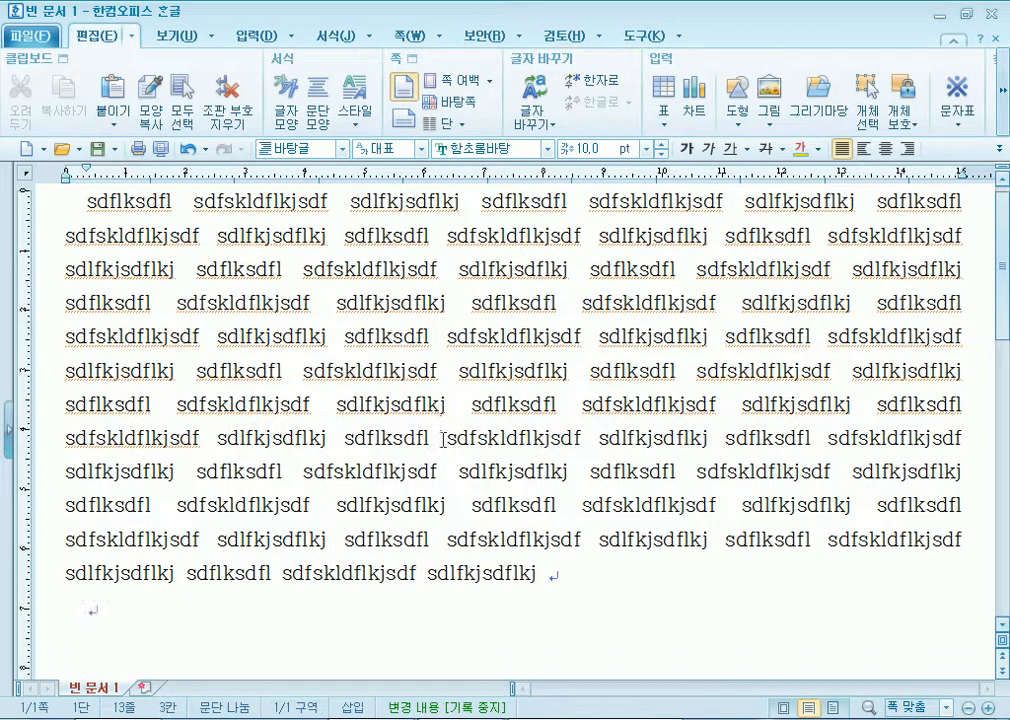
key("ctrl+v")
key("ctrl+v")
key("ctrl+v")
key("ctrl+v")
key("ctrl+v")
key("ctrl+v")
key("ctrl+v")
key("ctrl+v")
key("ctrl+v")
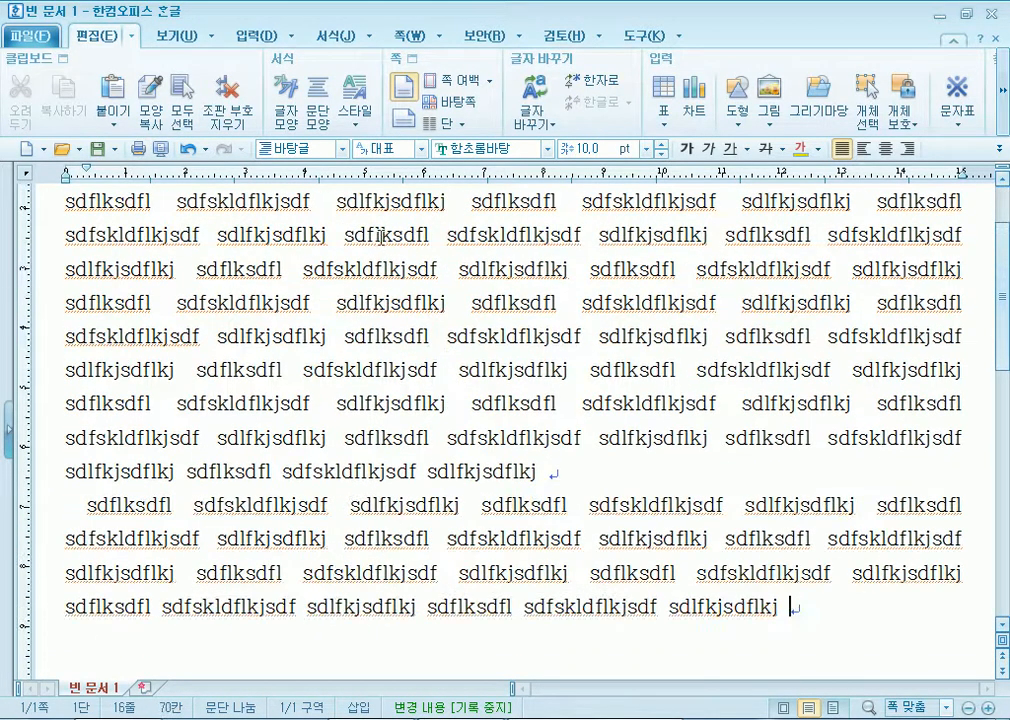
Split the long first paragraph in its middle and check the first-line indent at each paragraph's start.
left_click(381, 238)
key("Return")
scroll(95, 265, "up", 3)
left_click(84, 220)
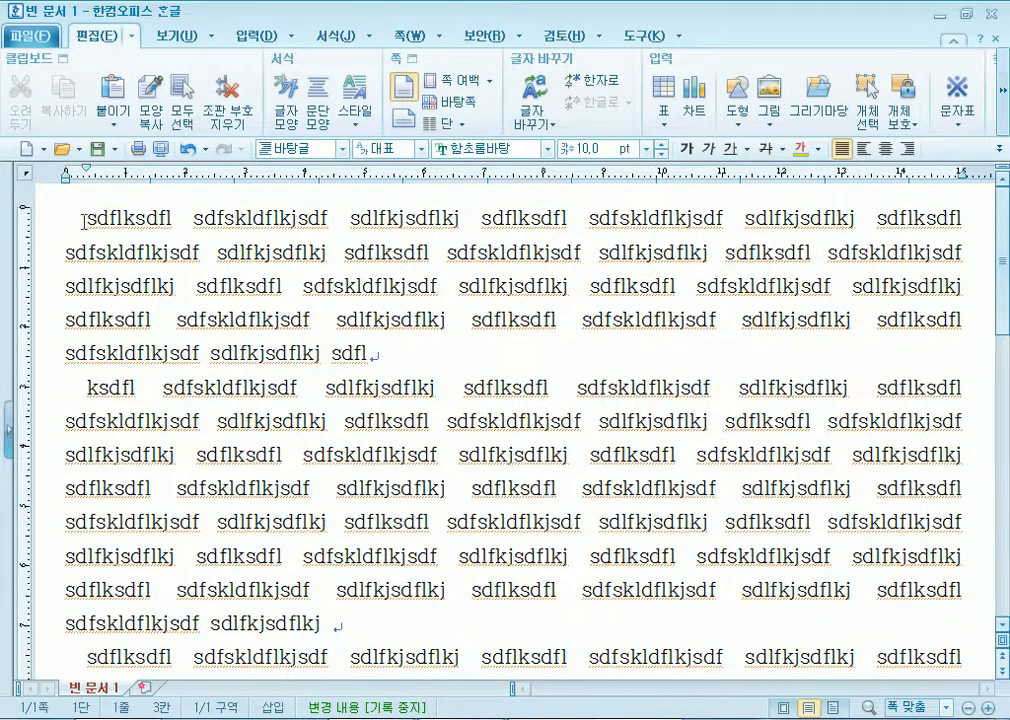
left_click_drag(86, 387, 99, 388)
scroll(80, 430, "down", 3)
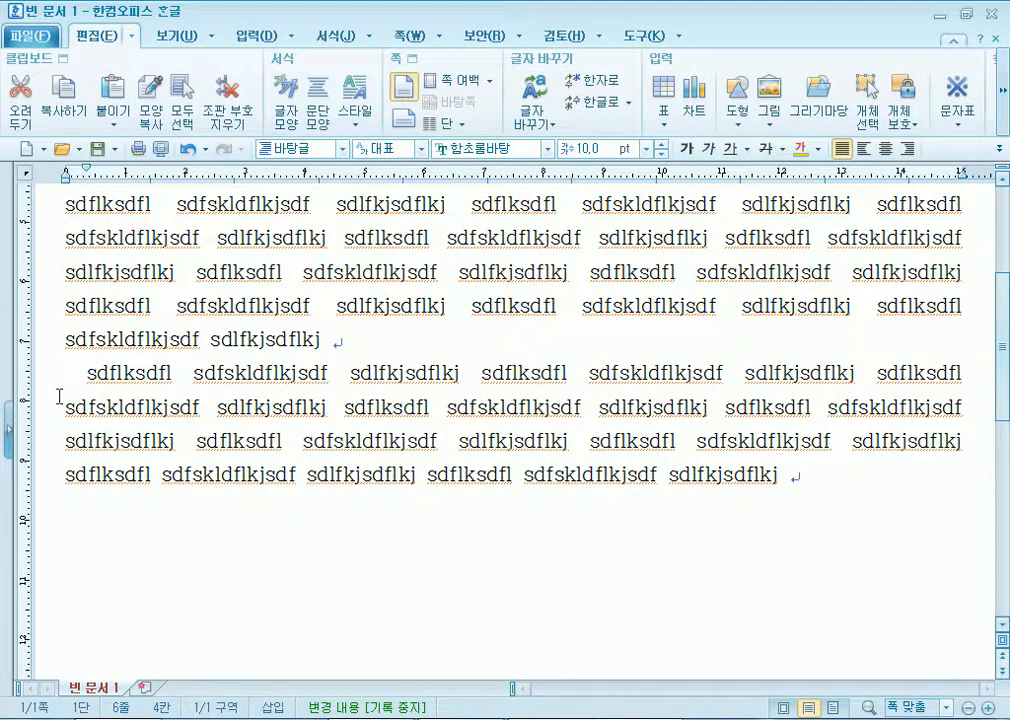
Close the blank practice document without saving and return to the top of the recipe document.
left_click(993, 16)
key("n")
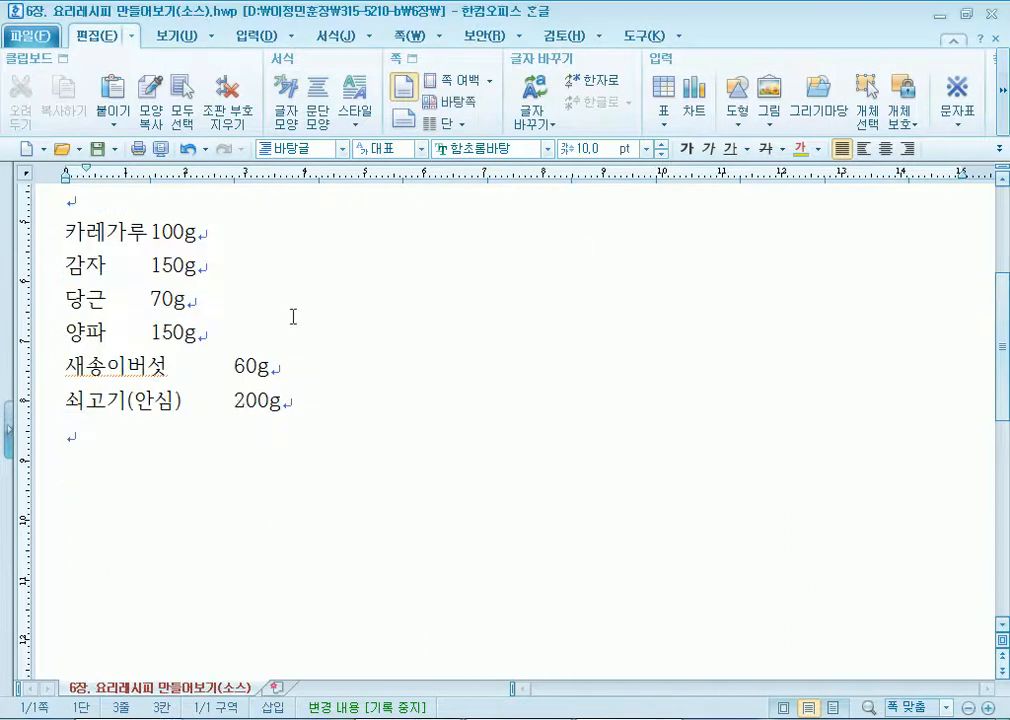
scroll(174, 565, "up", 3)
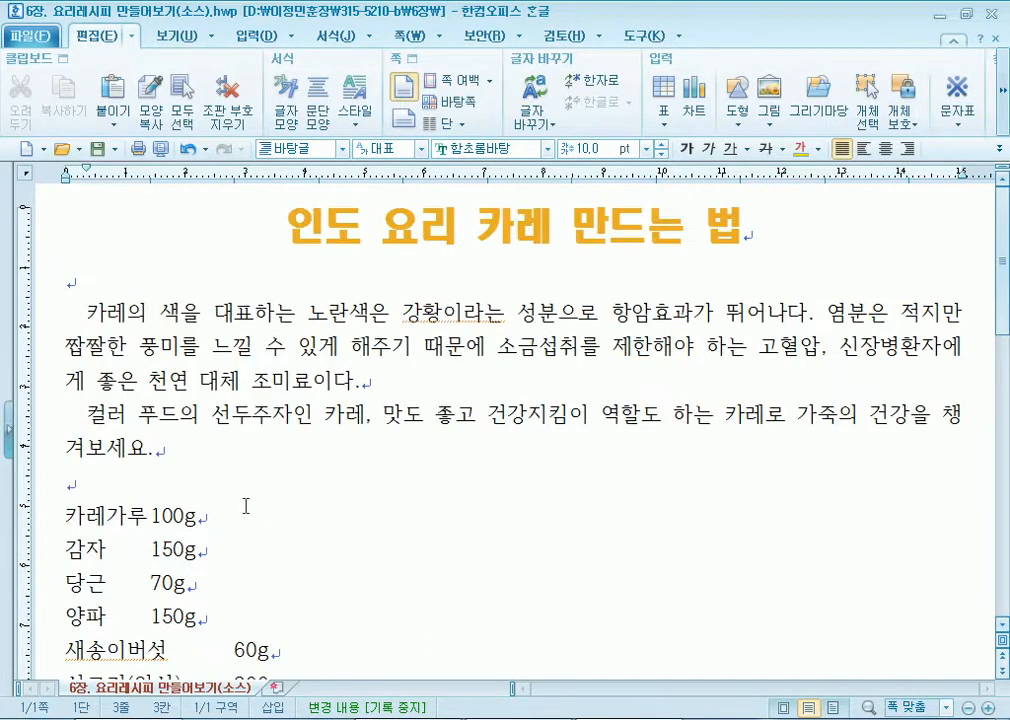
Try separating the two body paragraphs with an empty line, and remove that line again.
left_click(392, 383)
key("Return")
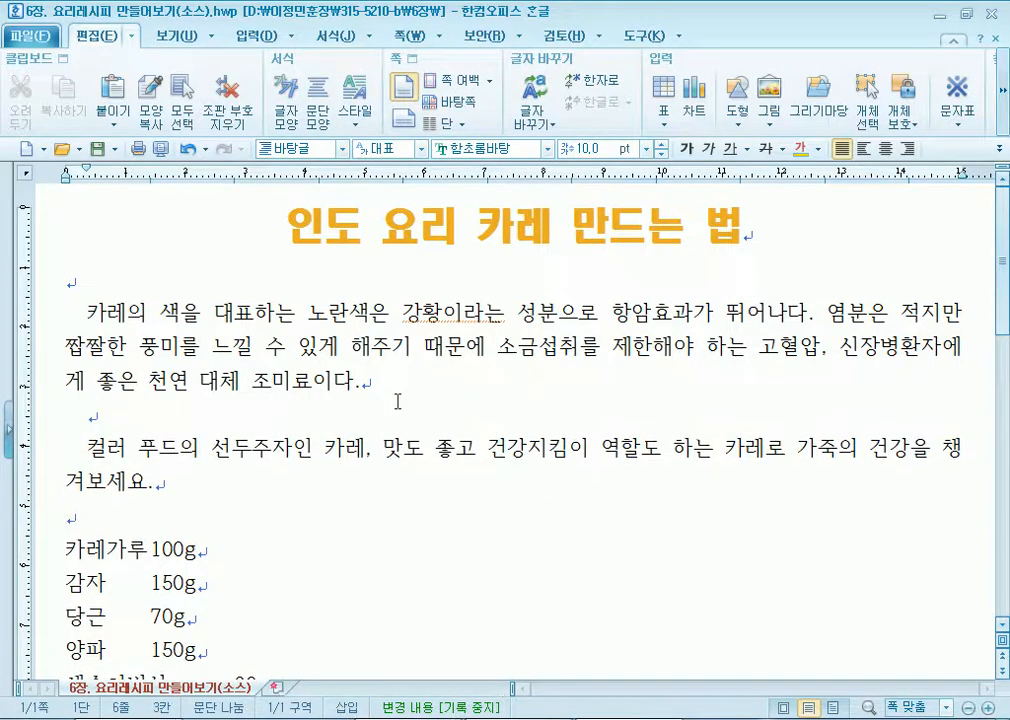
key("BackSpace")
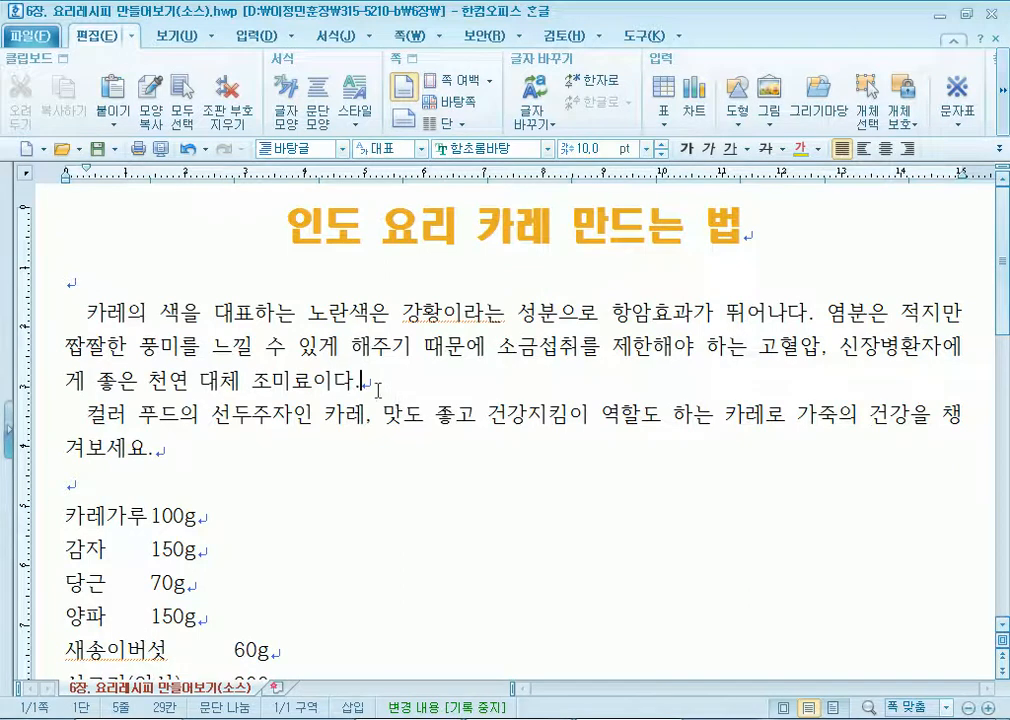
left_click_drag(88, 427, 231, 420)
left_click(210, 469)
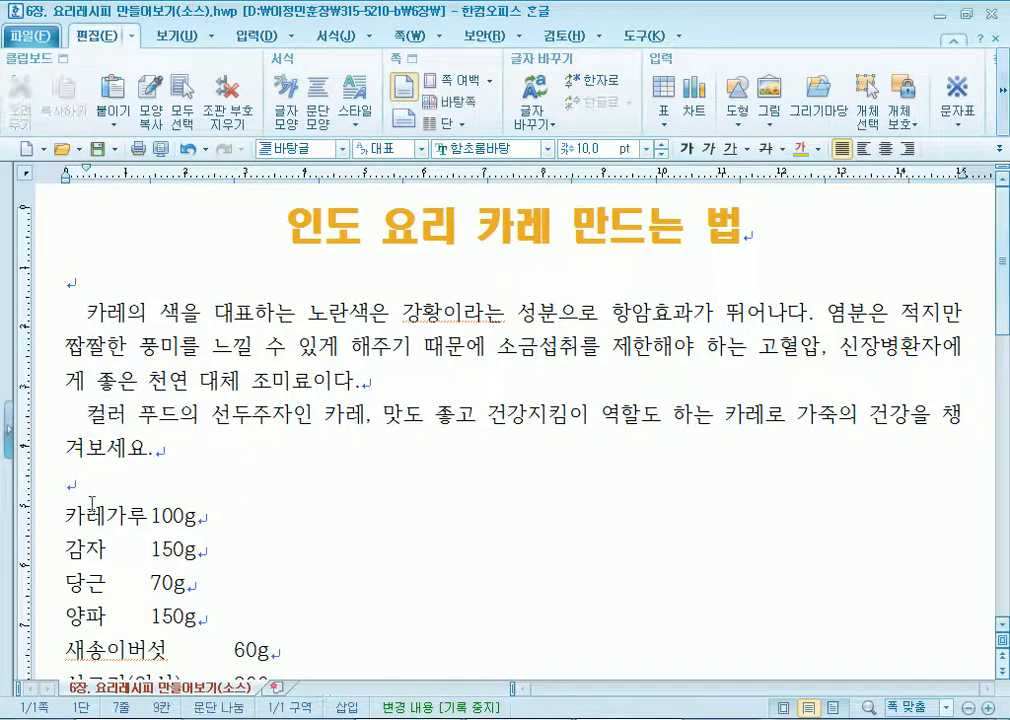
Try adding an empty line after each of the two body paragraphs, and delete both added lines.
left_click(381, 390)
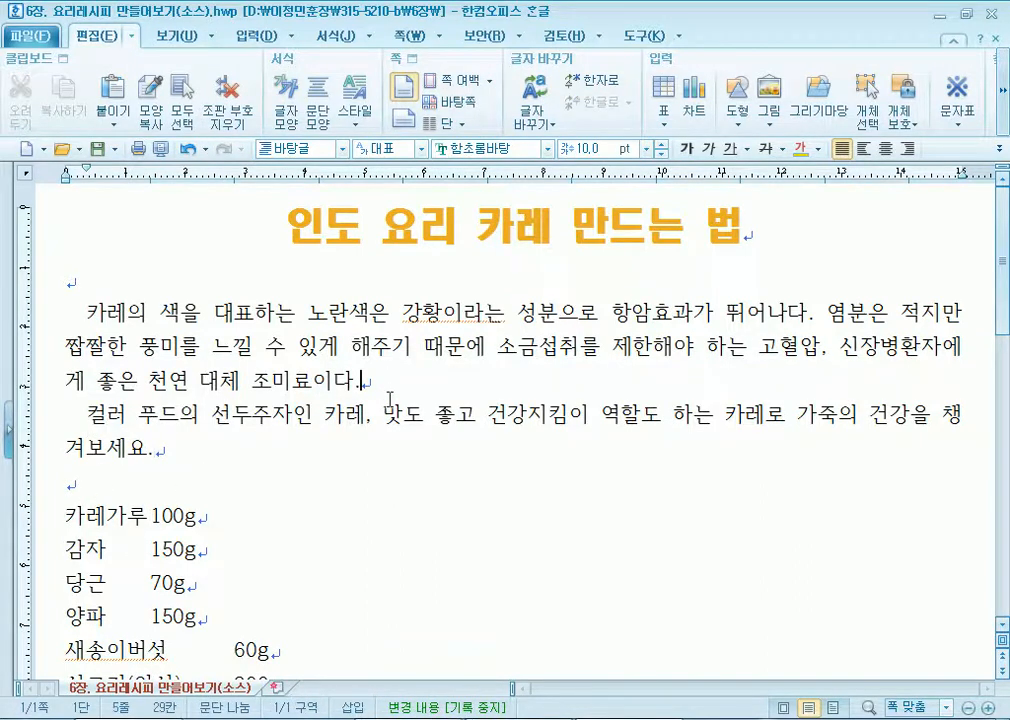
key("Return")
left_click(218, 483)
key("Return")
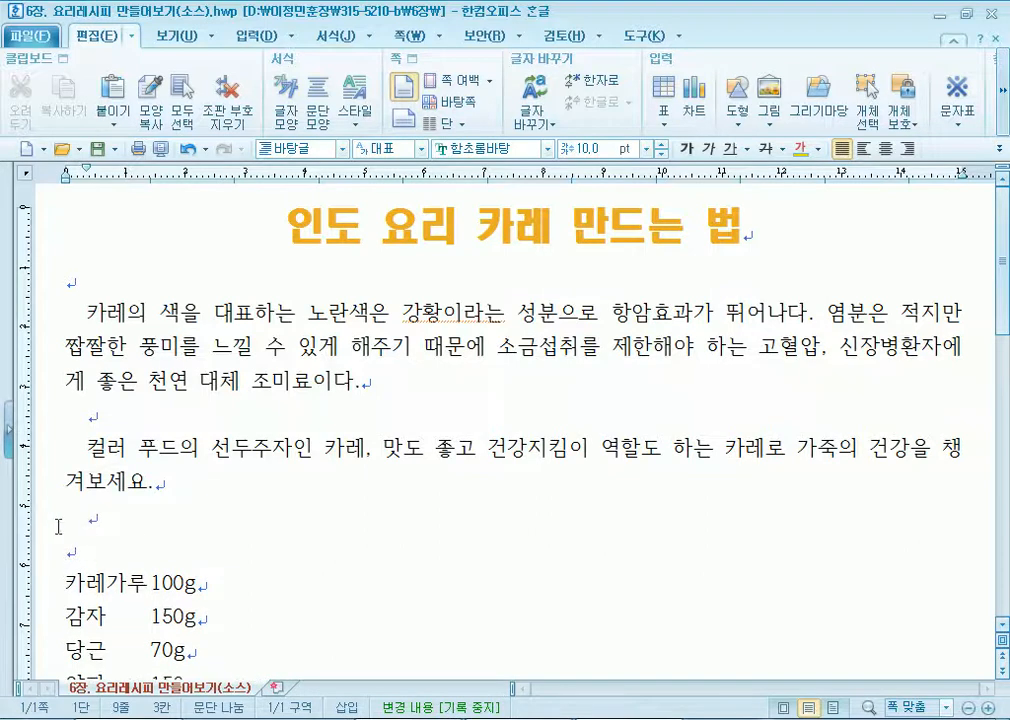
key("BackSpace")
left_click(411, 393)
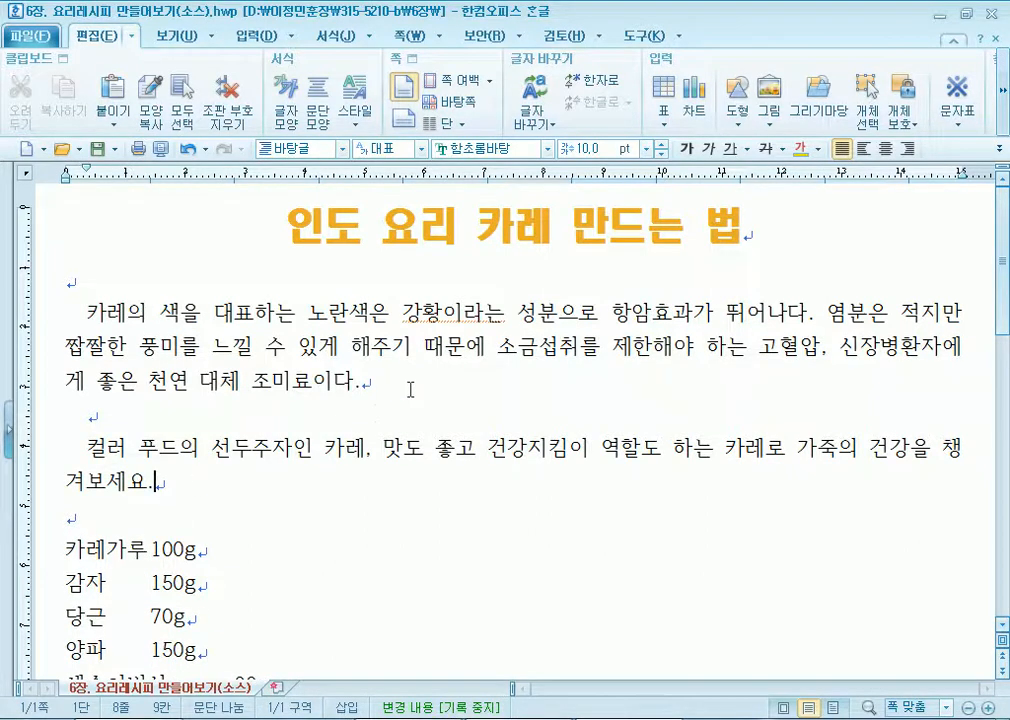
key("BackSpace")
type(".")
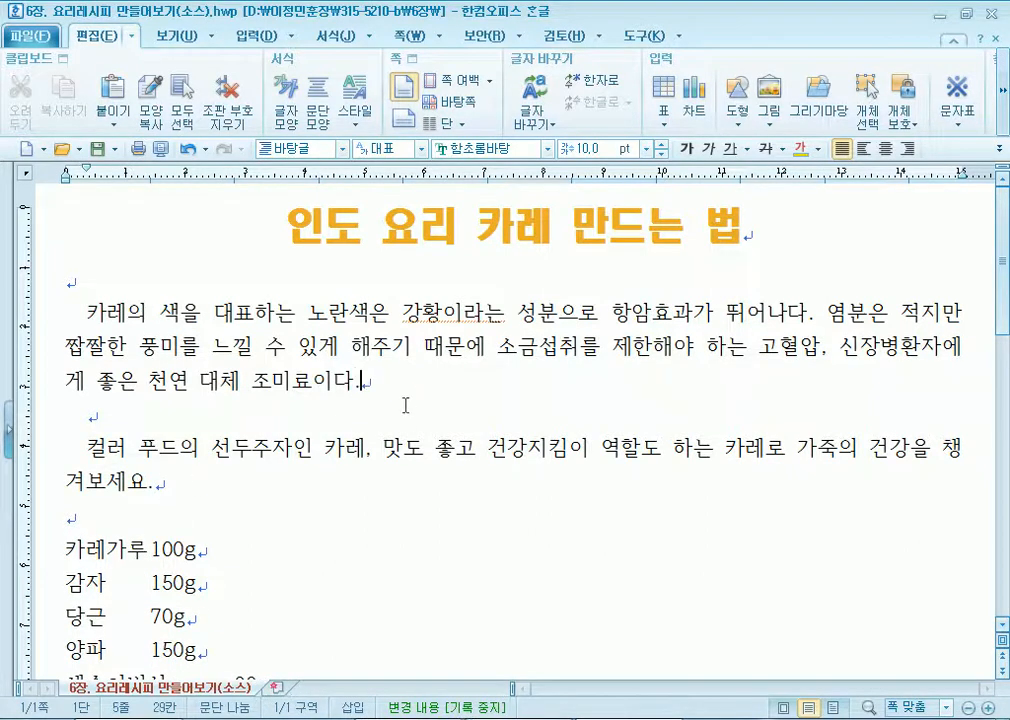
key("Delete")
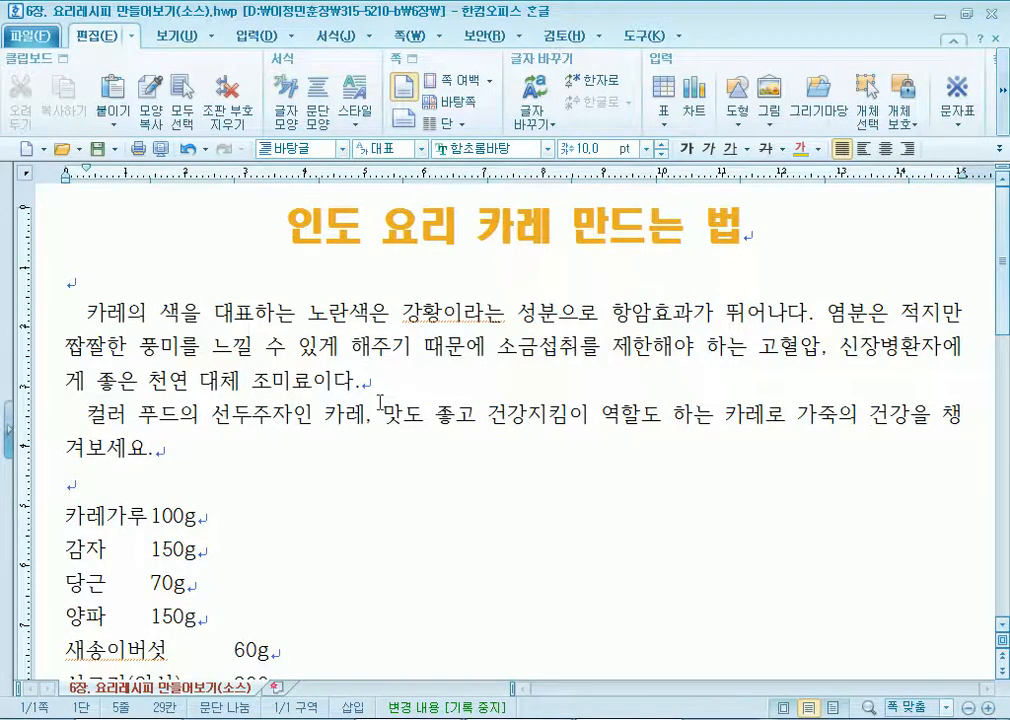
Select both body paragraphs and set their spacing below the paragraph (문단 아래) to 10 pt.
left_click(86, 312)
left_click_drag(86, 312, 153, 451)
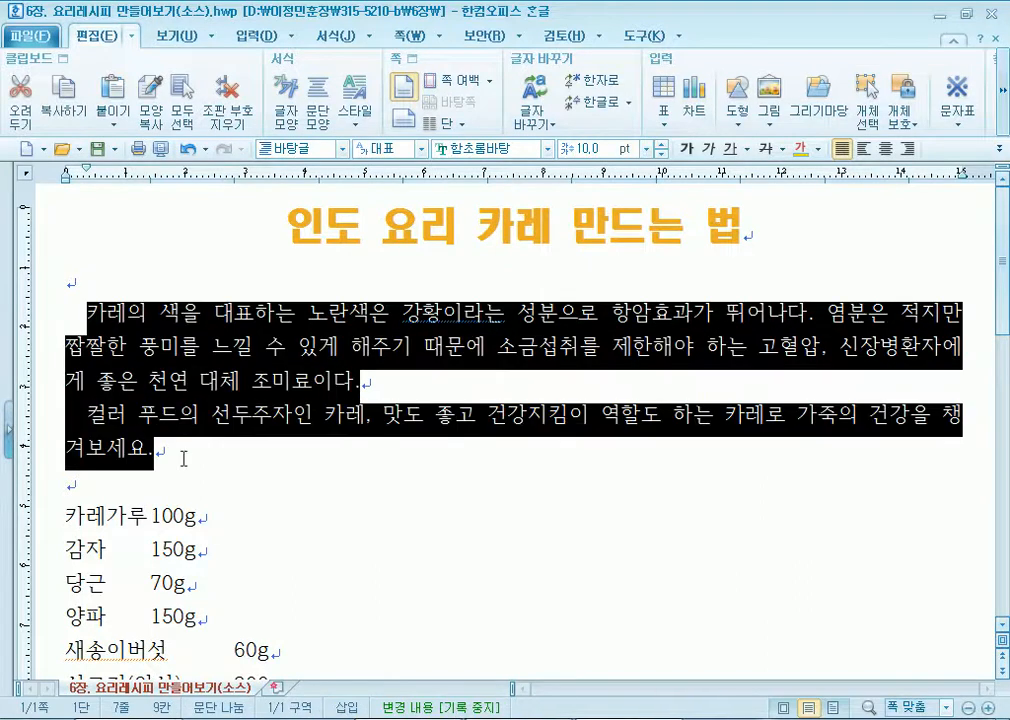
left_click(316, 100)
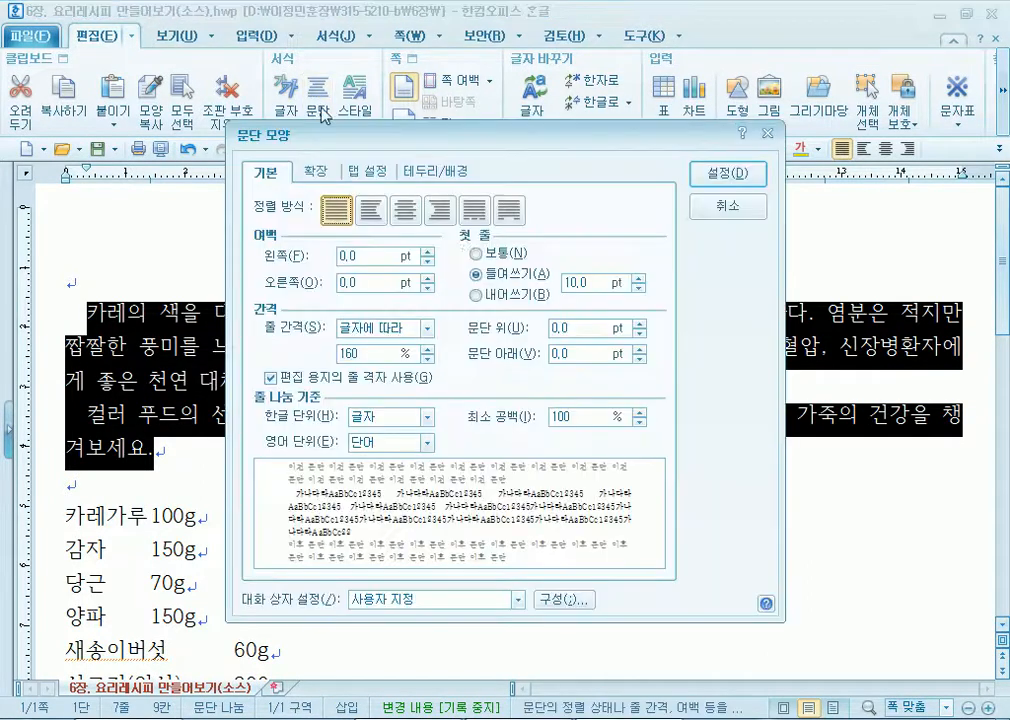
left_click_drag(511, 133, 561, 47)
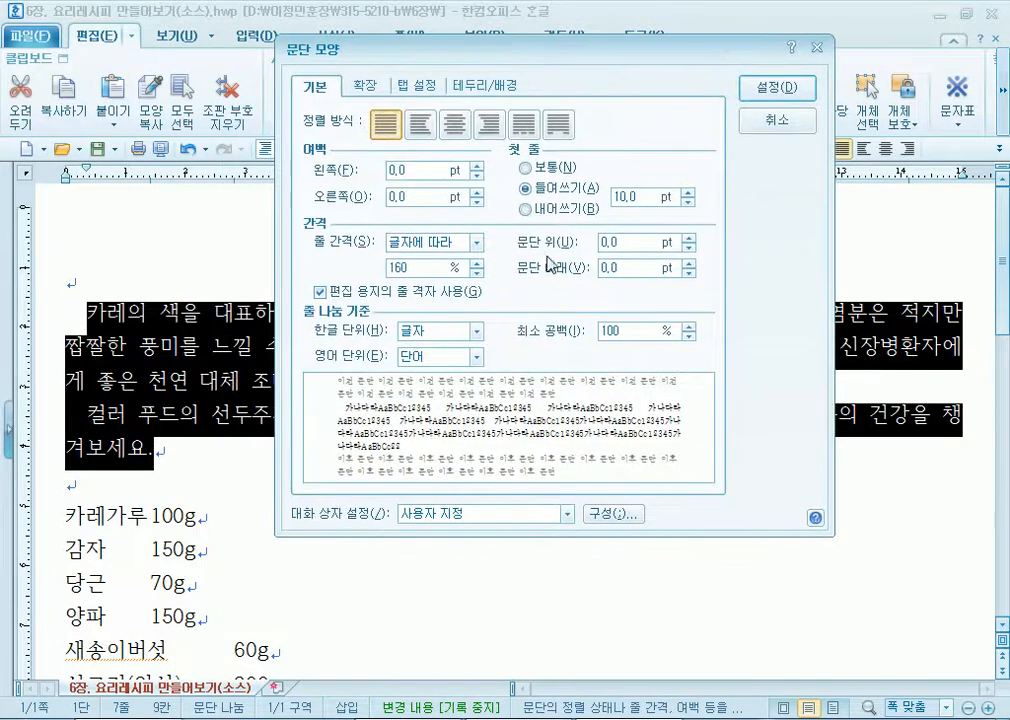
left_click(689, 263)
left_click(689, 263)
left_click(689, 263)
left_click(689, 263)
left_click(689, 263)
left_click(689, 263)
left_click(689, 263)
left_click(689, 263)
left_click(689, 263)
left_click(689, 263)
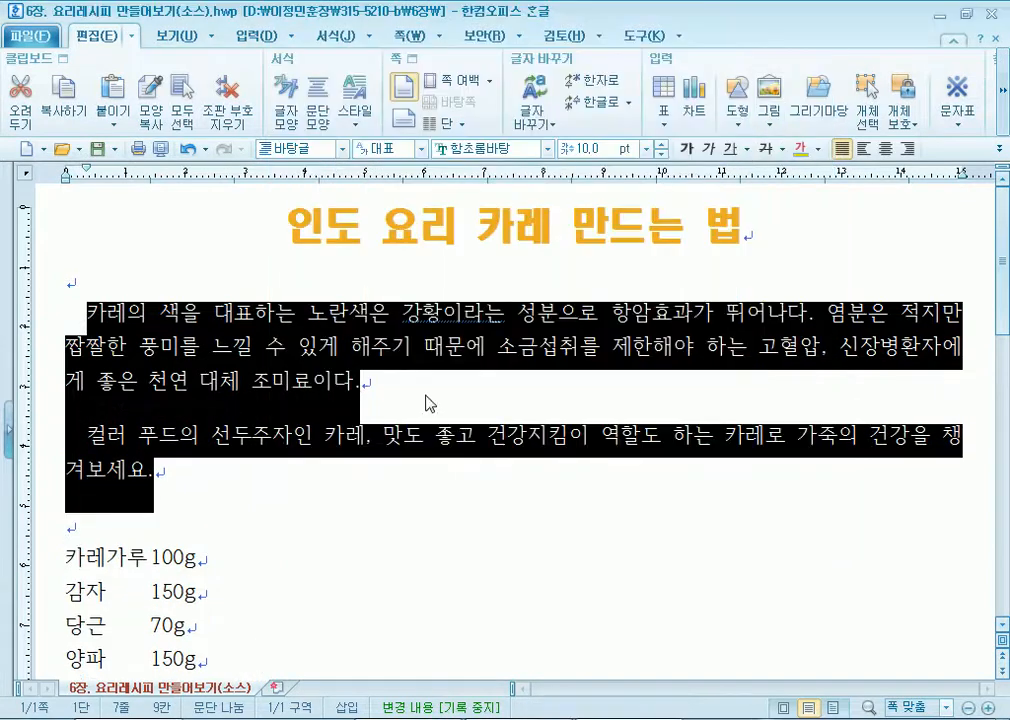
Examine the spacing after each of the two body paragraphs and around the ingredient list below them.
left_click(777, 88)
left_click(267, 453)
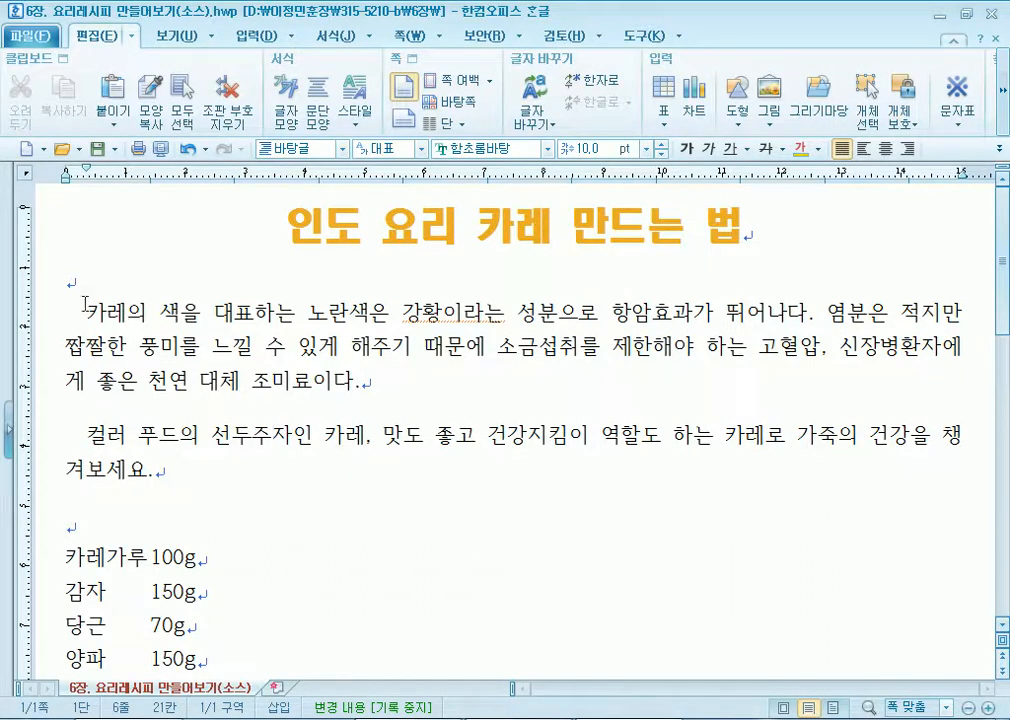
left_click_drag(77, 313, 366, 381)
left_click(104, 450)
triple_click(104, 450)
left_click(348, 411)
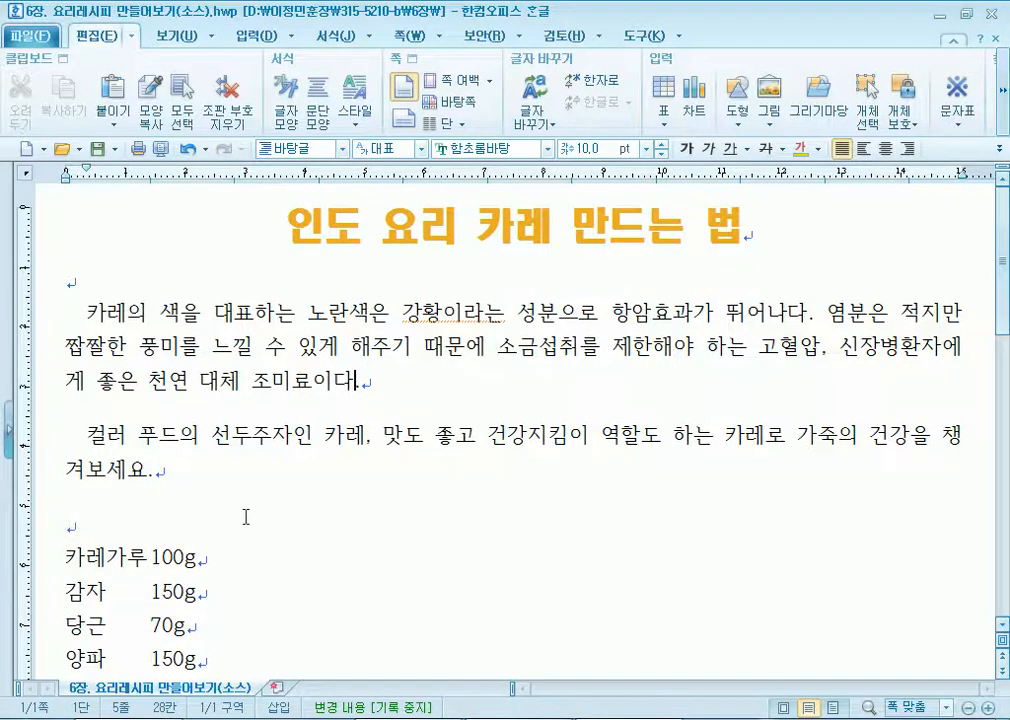
scroll(82, 532, "down", 3)
left_click_drag(65, 367, 358, 588)
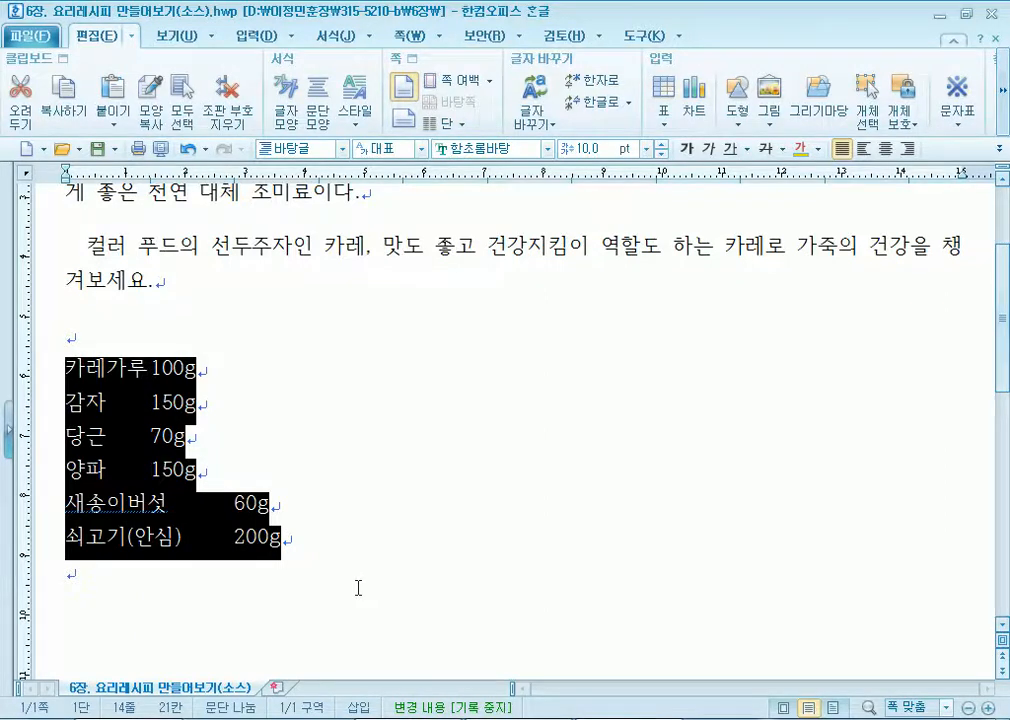
scroll(358, 588, "up", 3)
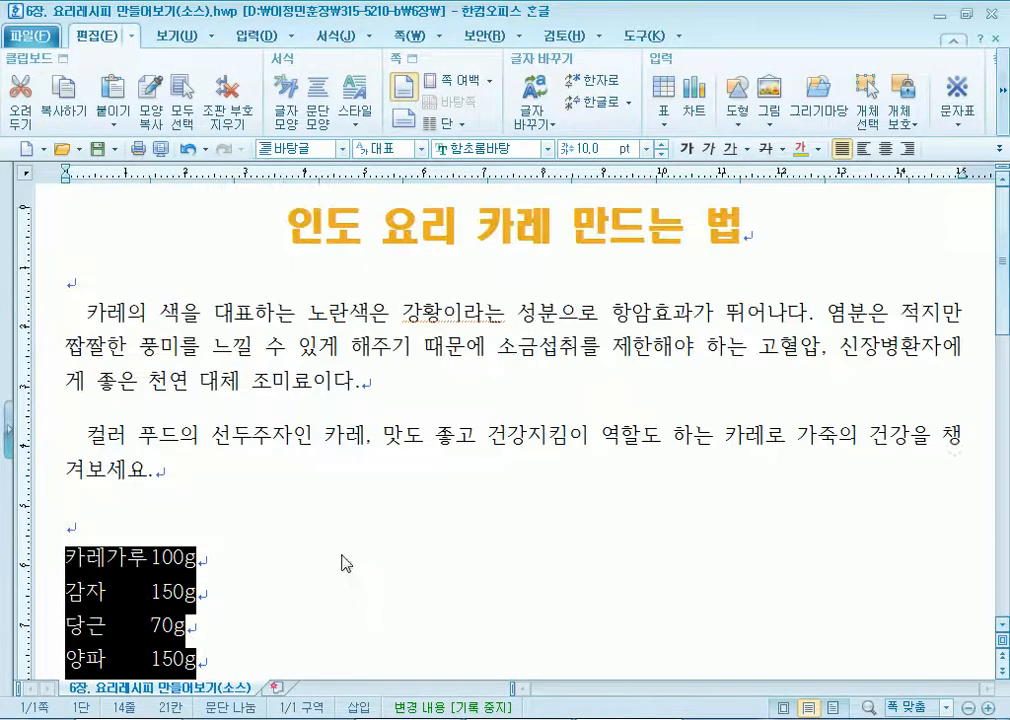
Select the entire document and reset all of its text to the 바탕글 base style.
left_click(198, 379)
key("ctrl+a")
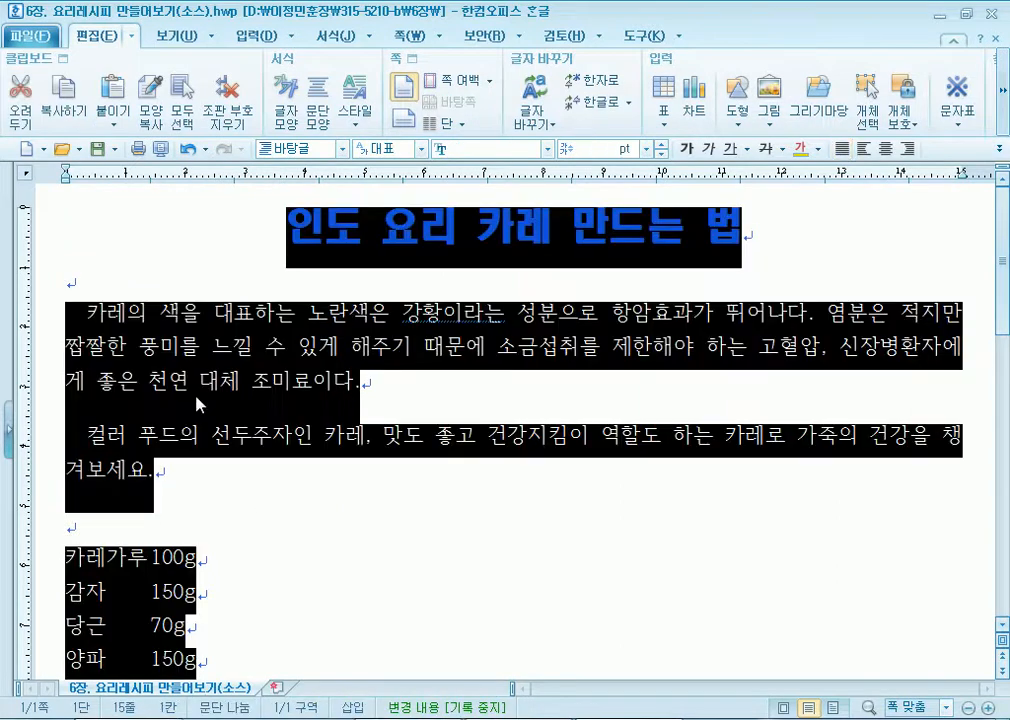
key("ctrl+1")
left_click(257, 347)
scroll(279, 421, "up", 2)
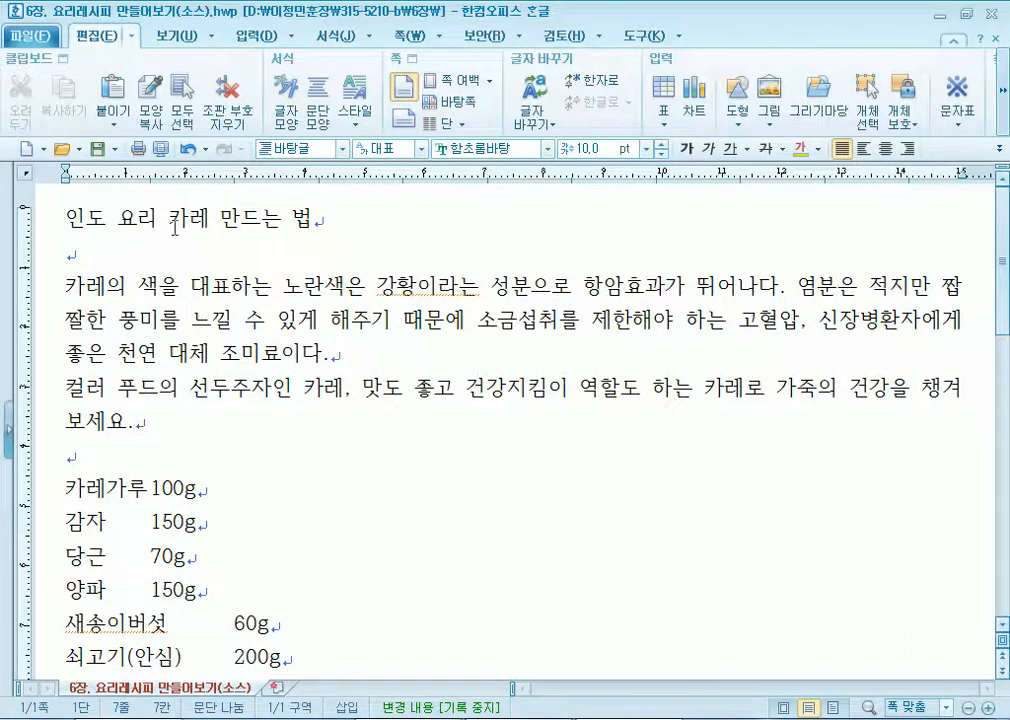
Set the title line to the 한컴 윤고딕 250 font at 20 pt.
left_click(40, 222)
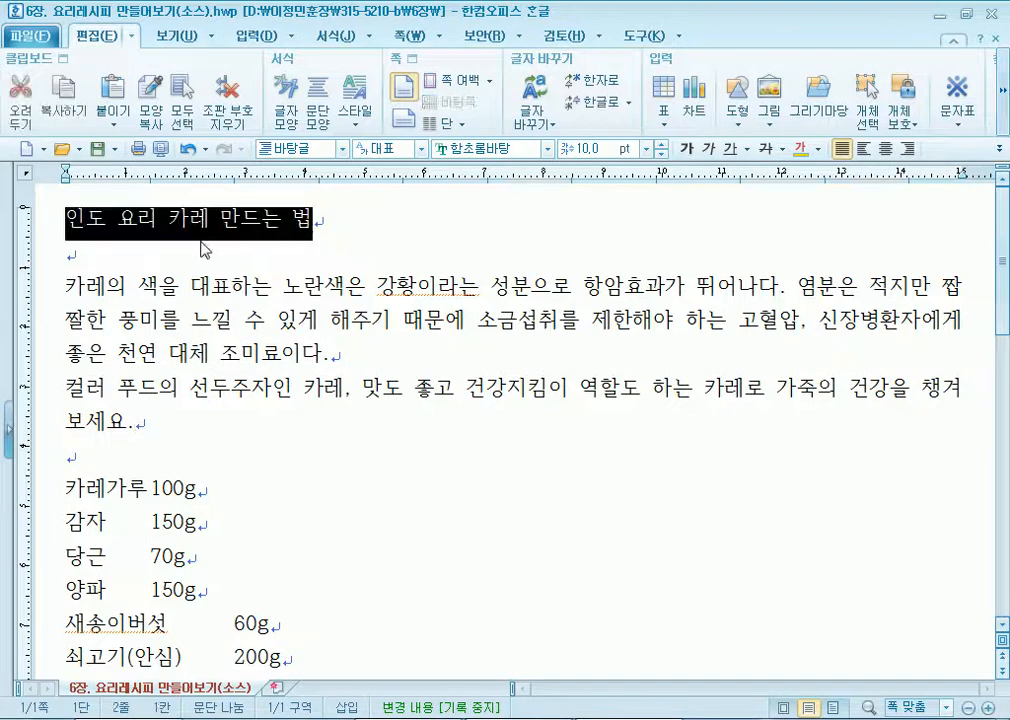
left_click(546, 149)
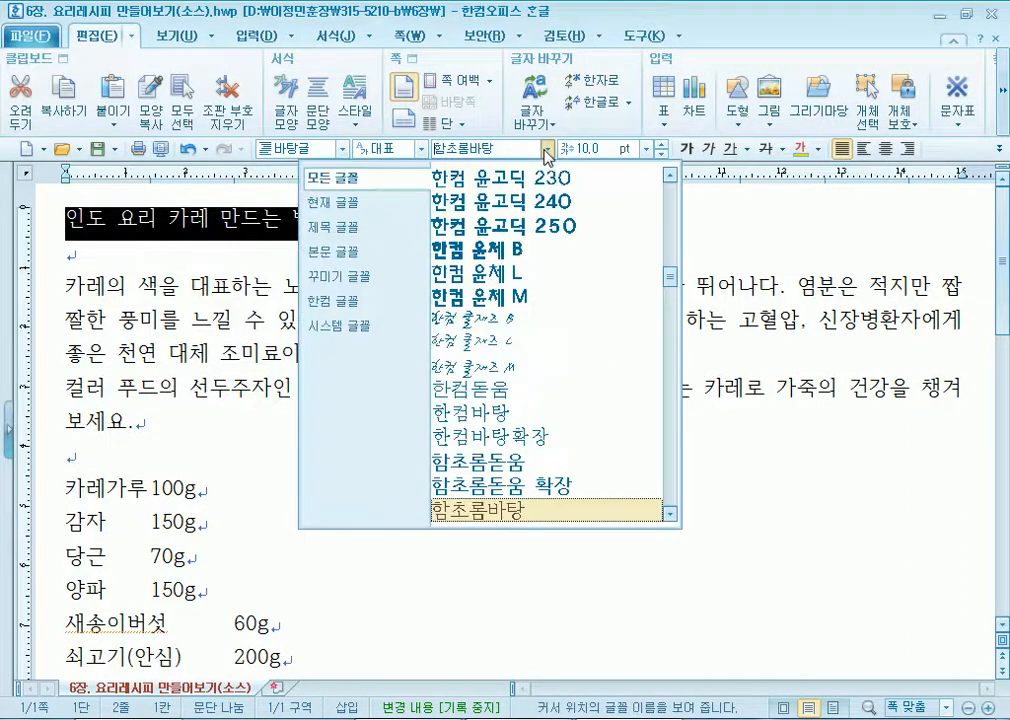
left_click(540, 230)
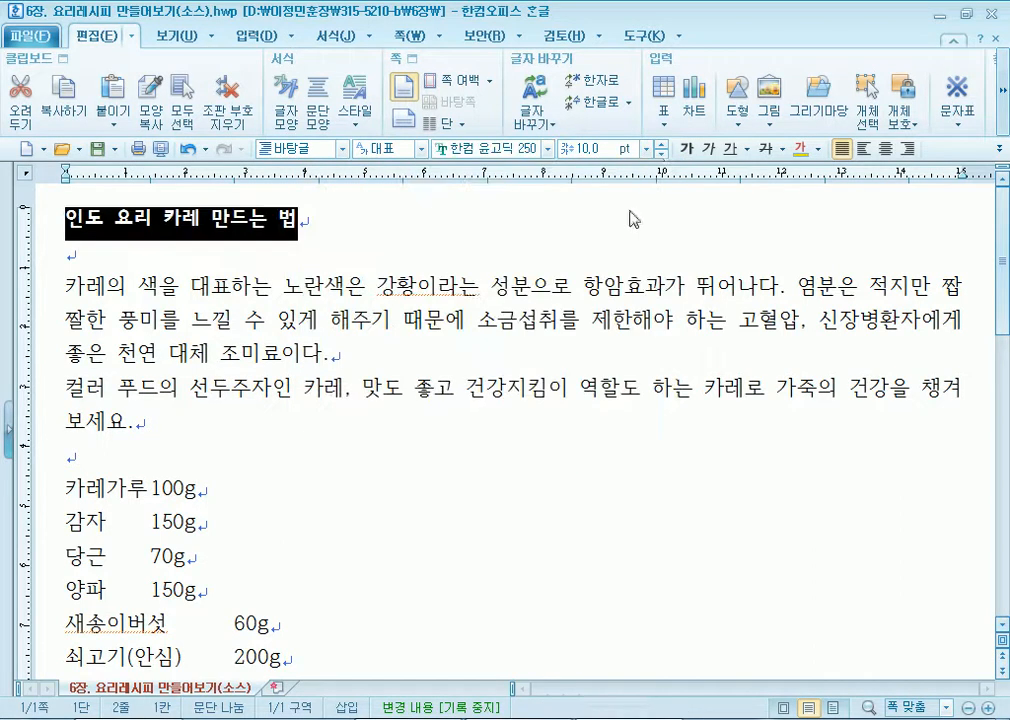
left_click(661, 145)
left_click(661, 145)
left_click(661, 145)
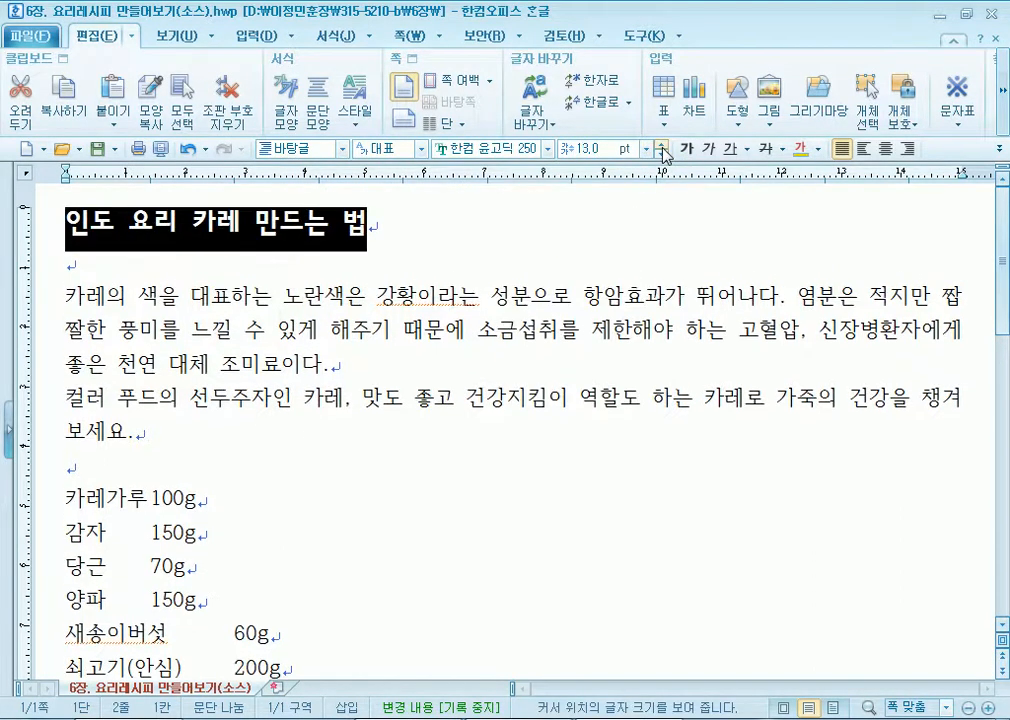
left_click(661, 147)
left_click(661, 147)
left_click(661, 147)
left_click(661, 147)
left_click(661, 147)
left_click(661, 148)
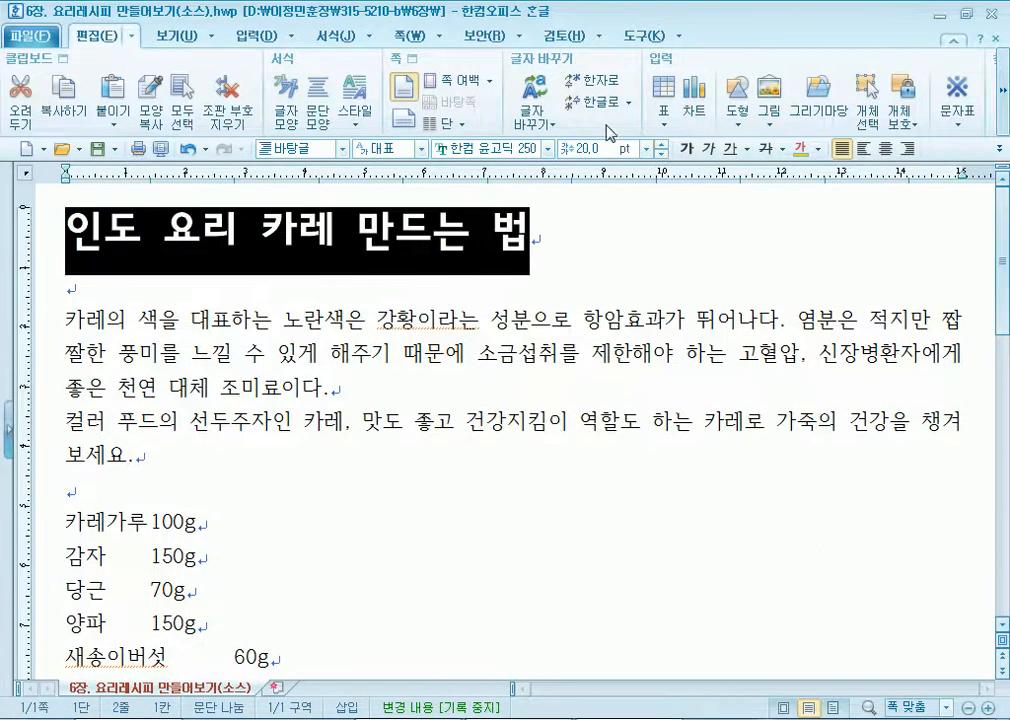
Colour the title text 노른자색 (RGB 233,174,43) and centre it.
left_click(818, 149)
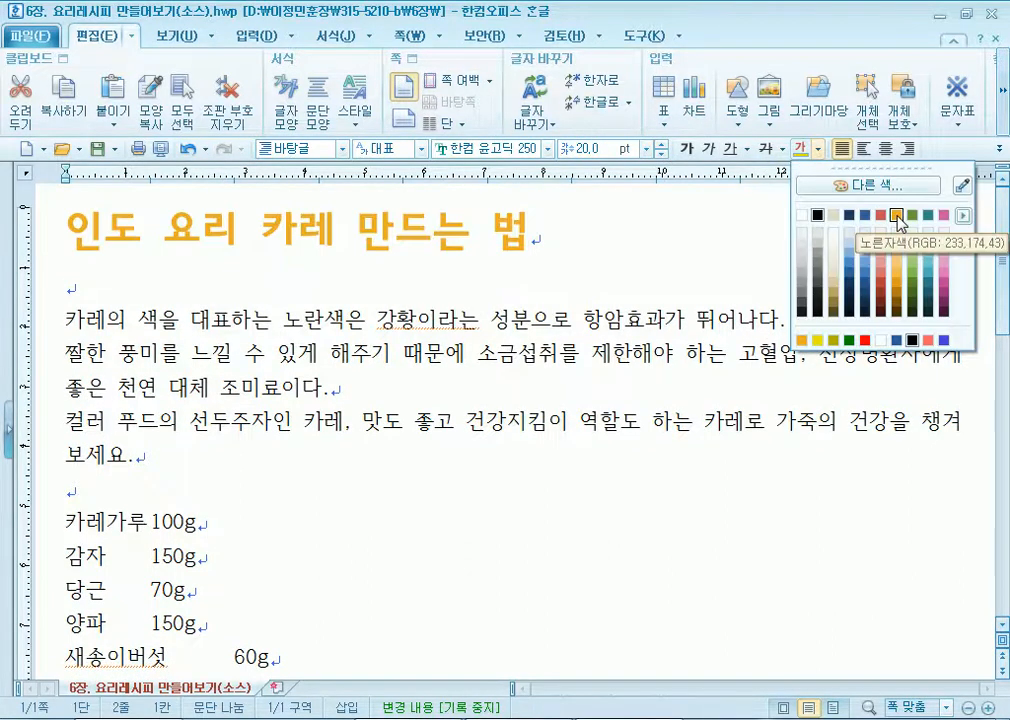
left_click(897, 216)
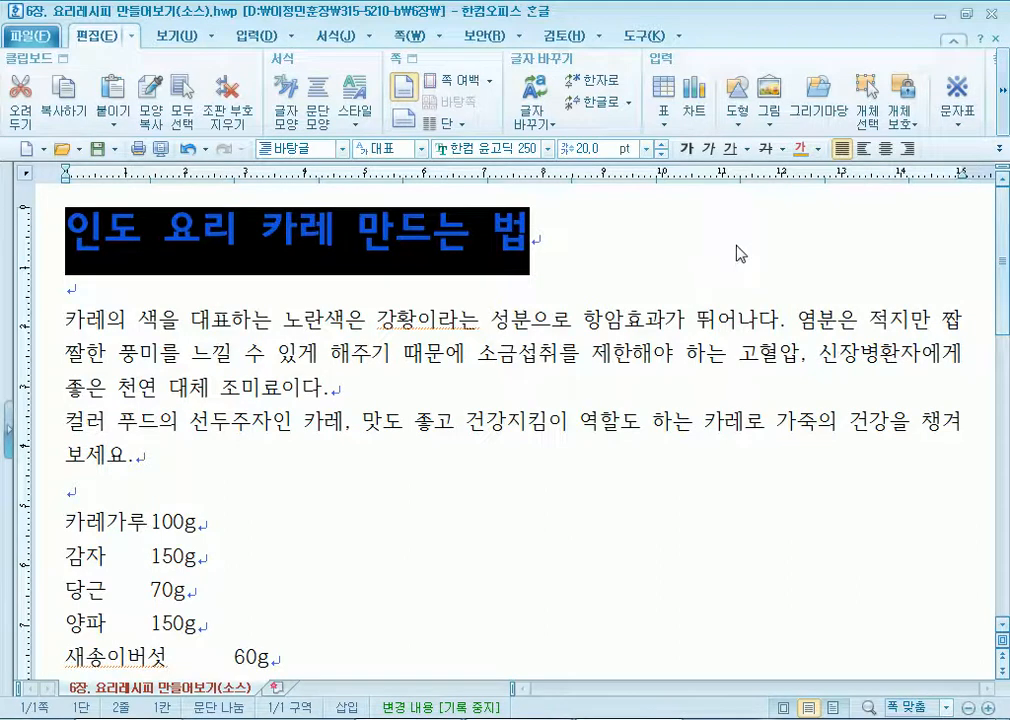
left_click(885, 148)
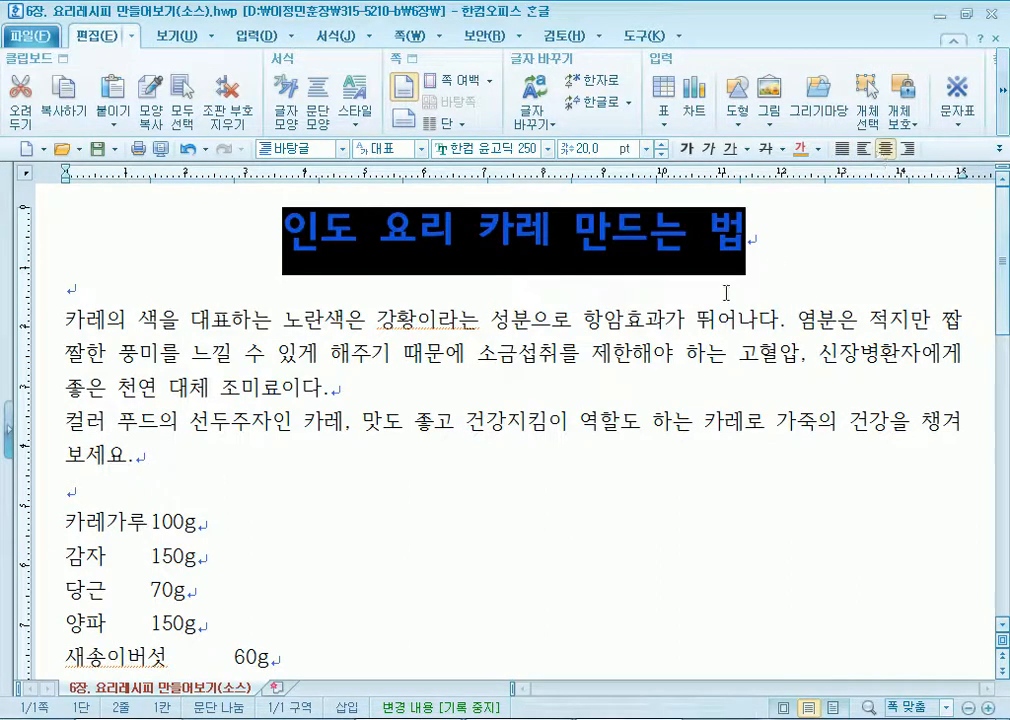
Switch the title between justified and centred alignment twice, finishing with it centred.
left_click(842, 148)
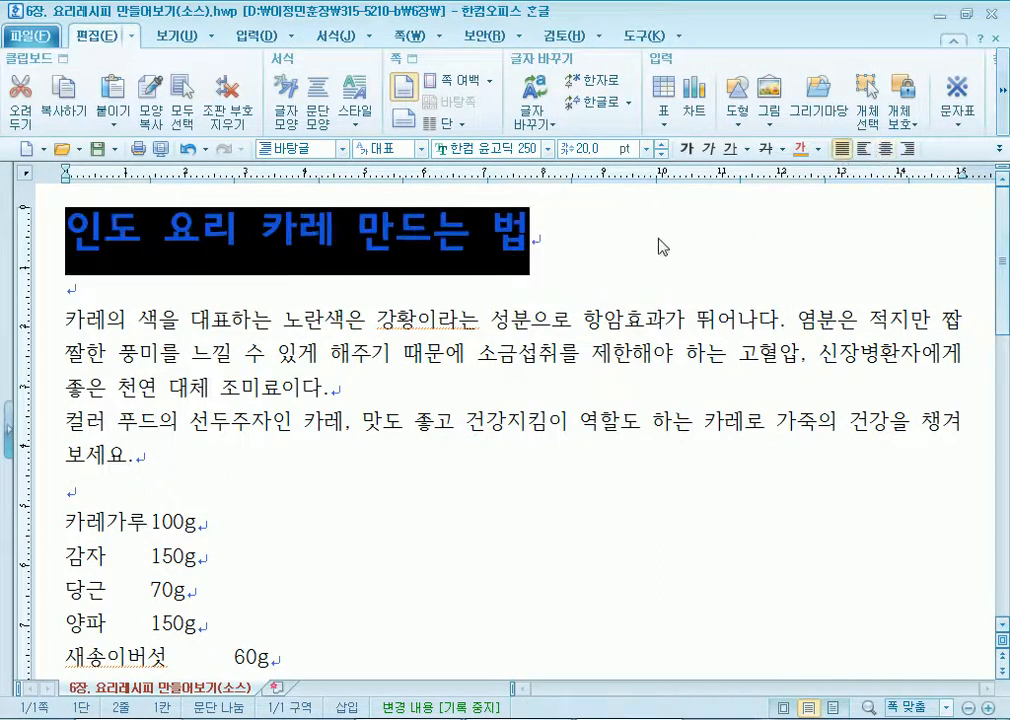
left_click(669, 249)
left_click(885, 148)
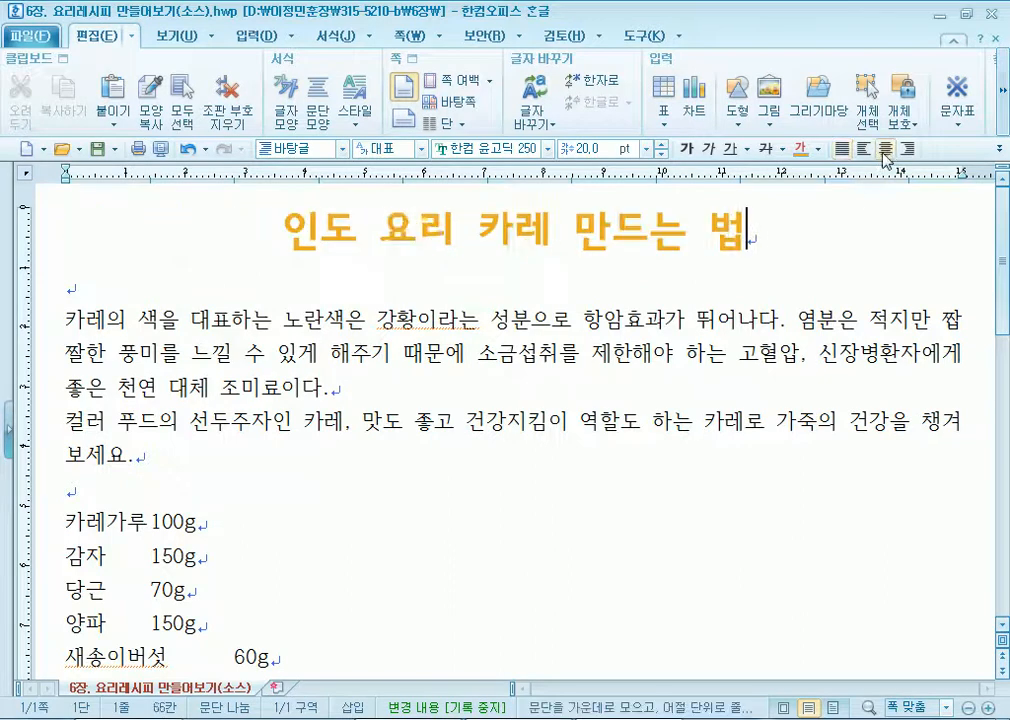
left_click_drag(737, 226, 233, 230)
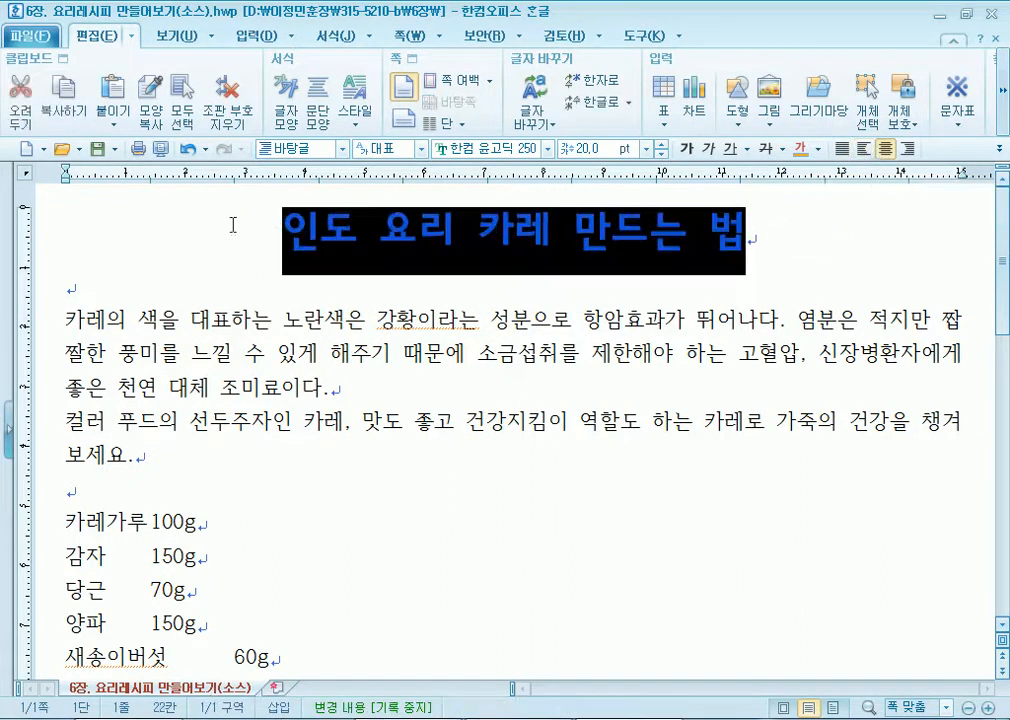
left_click(842, 148)
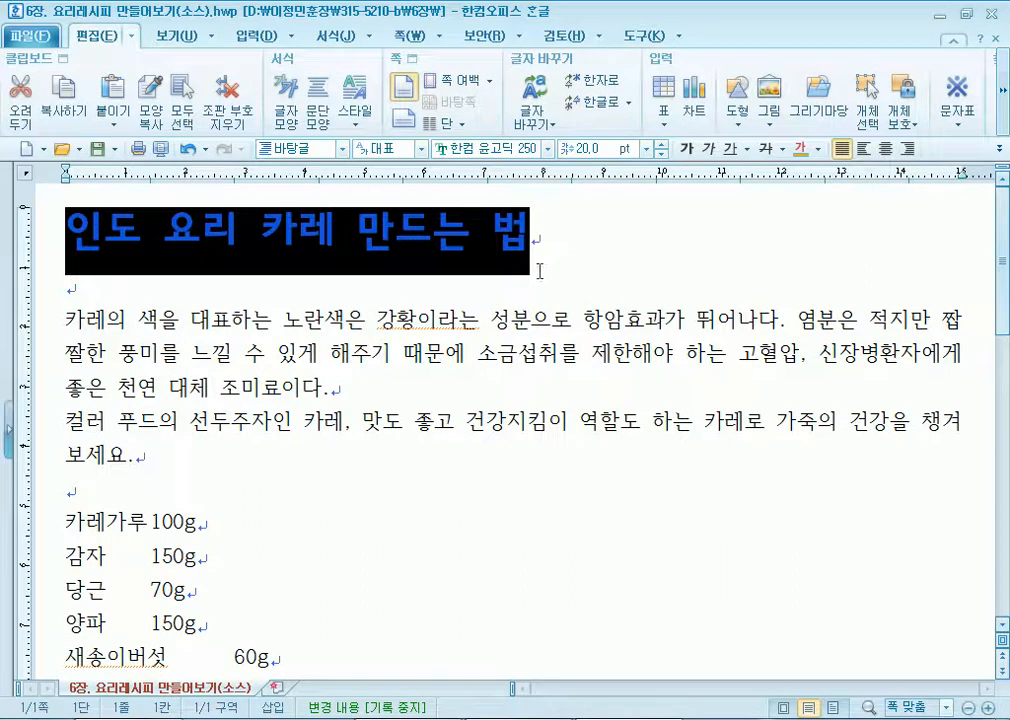
key("ctrl+shift+c")
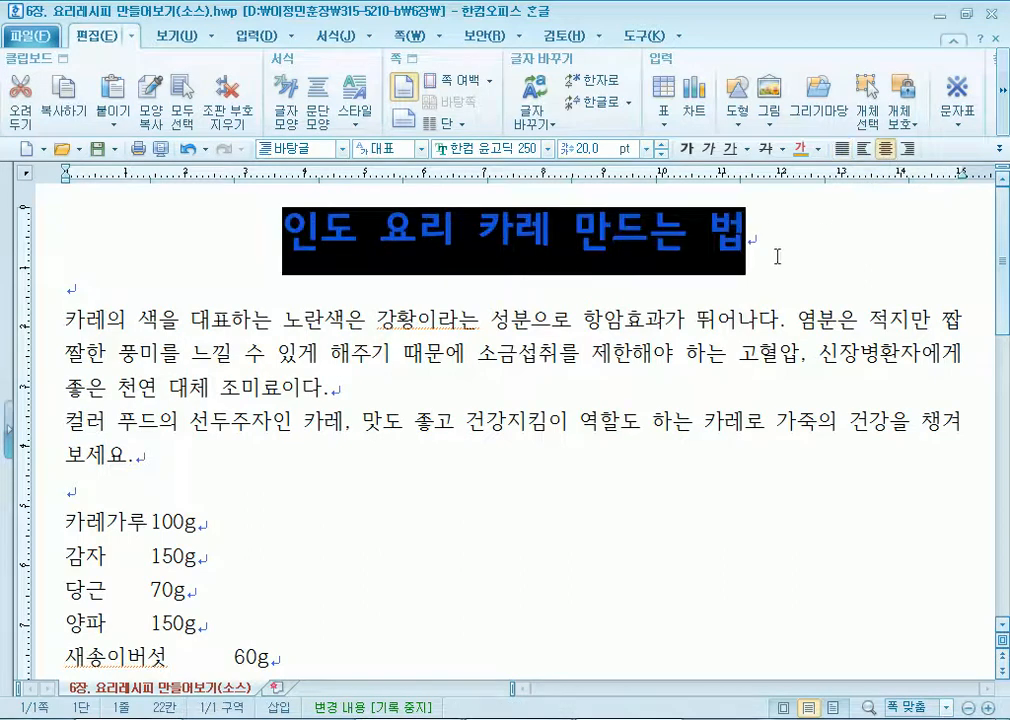
Give both body paragraphs a 10 pt first-line indent (들여쓰기) and 10 pt spacing below (문단 아래).
left_click(600, 359)
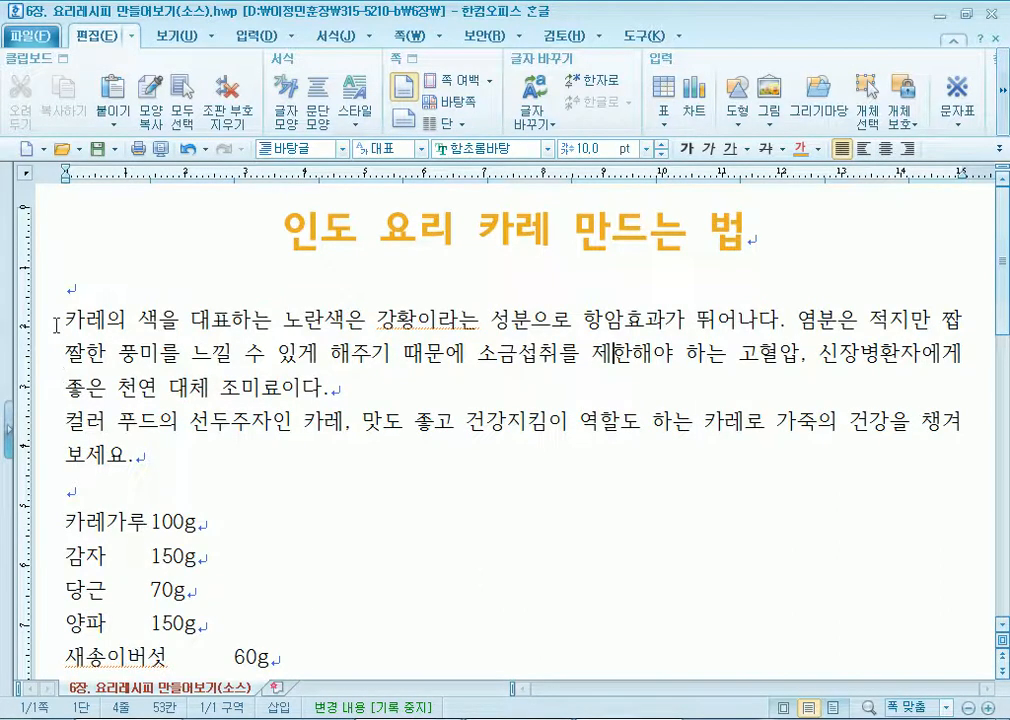
left_click_drag(62, 320, 162, 457)
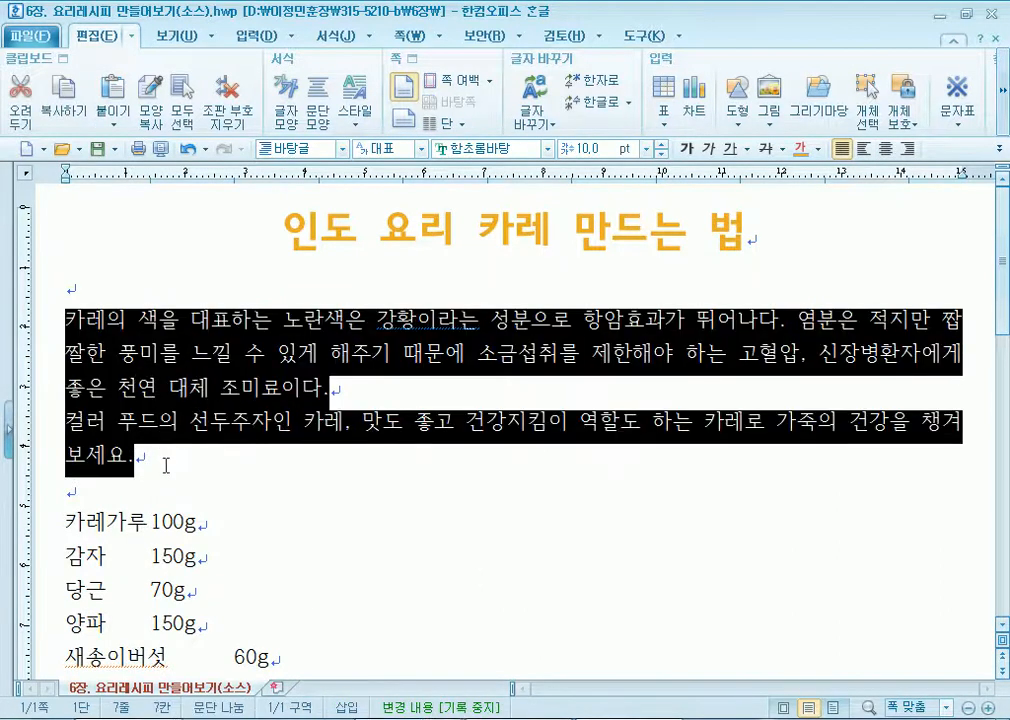
left_click(316, 112)
left_click(500, 273)
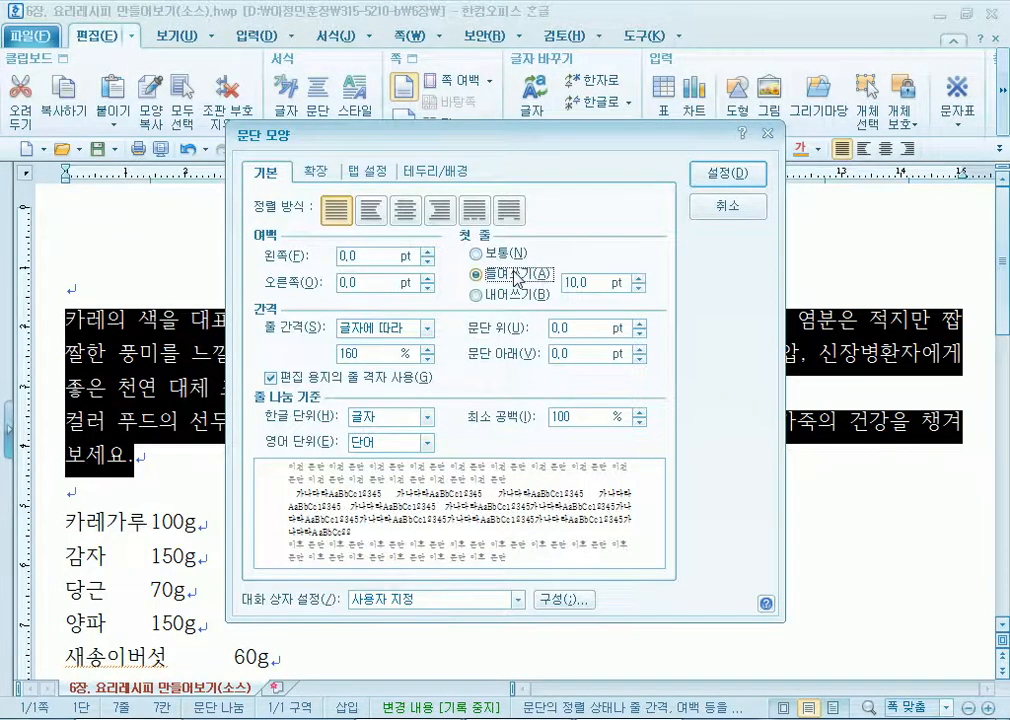
left_click_drag(533, 138, 573, 65)
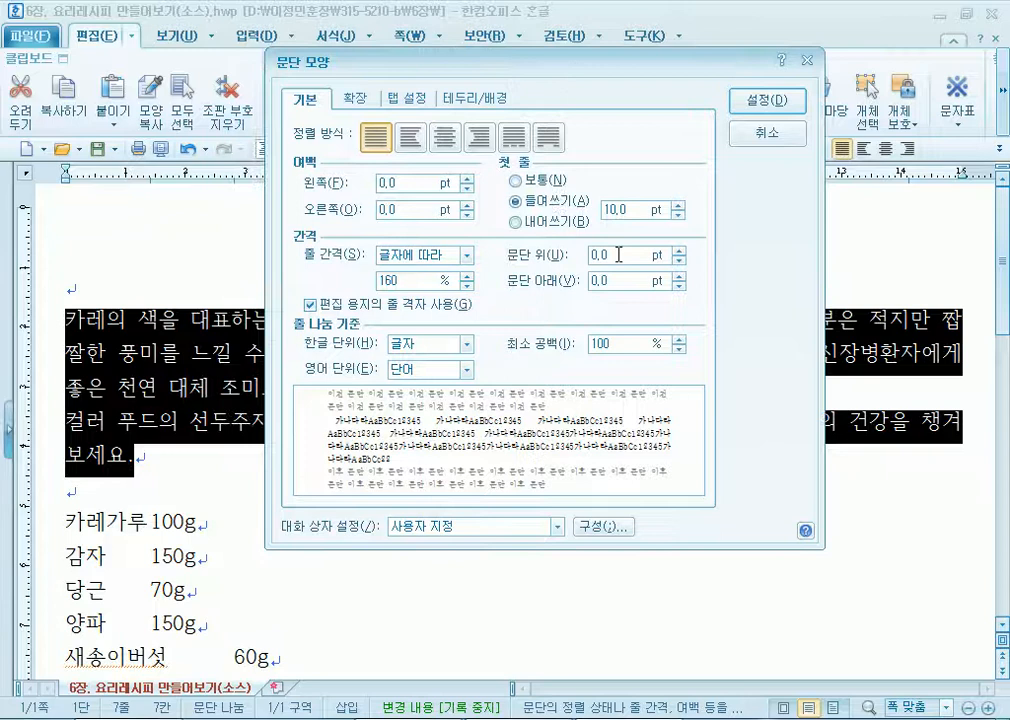
left_click(680, 276)
left_click(680, 276)
left_click(680, 276)
left_click(680, 276)
left_click(680, 276)
left_click(680, 276)
left_click(680, 276)
left_click(680, 276)
left_click(680, 276)
left_click(680, 276)
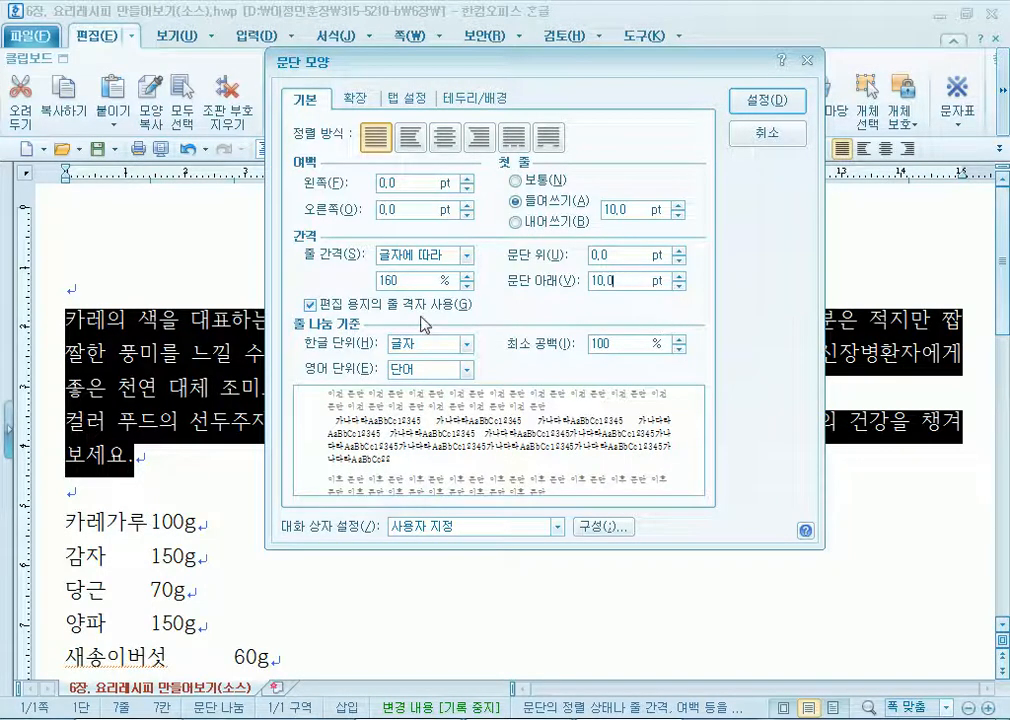
Set the left and right margins (여백) of both body paragraphs to 15 pt and apply the paragraph settings.
left_click_drag(412, 187, 333, 186)
type("15")
left_click_drag(411, 210, 275, 211)
type("15")
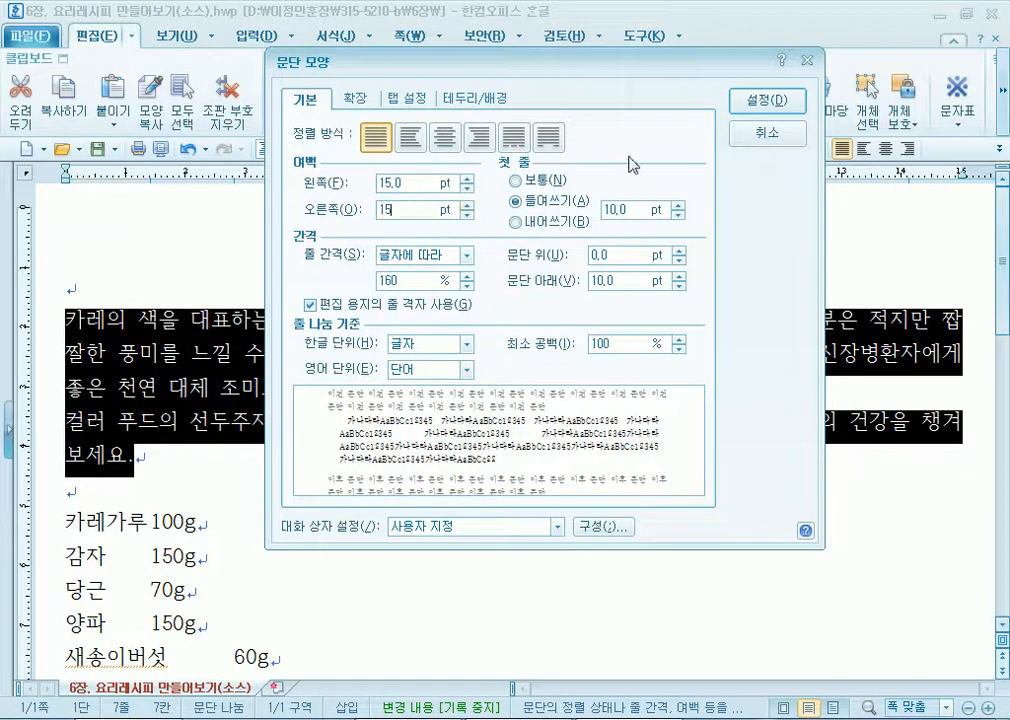
left_click(757, 101)
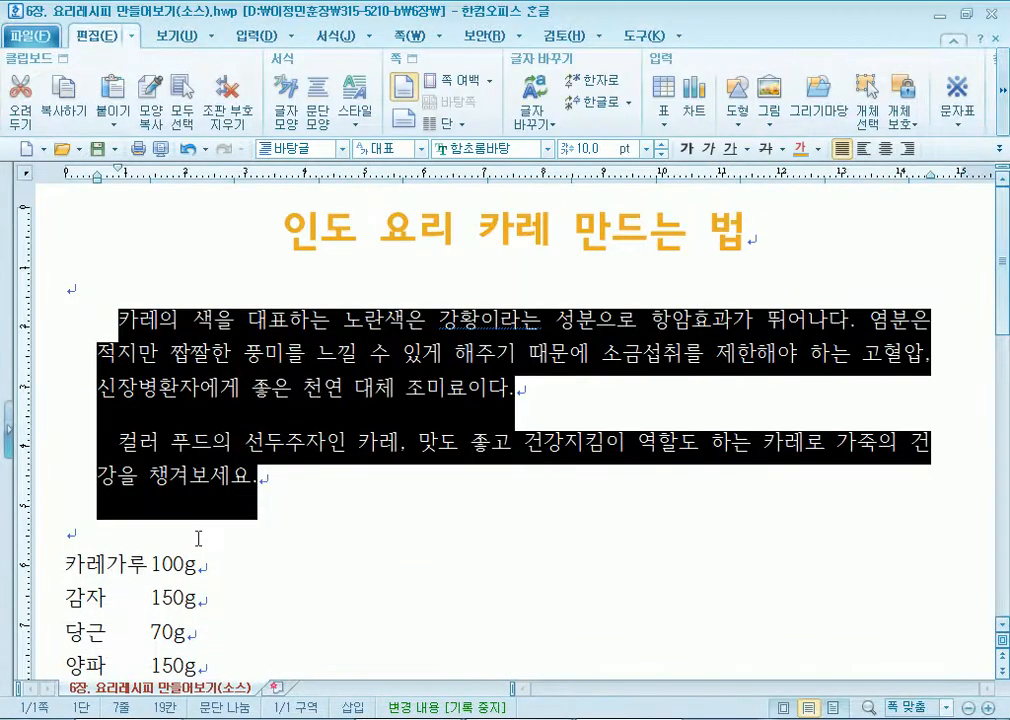
left_click(198, 538)
Try the left and right margin markers on the ruler for the first body paragraph.
left_click(104, 310)
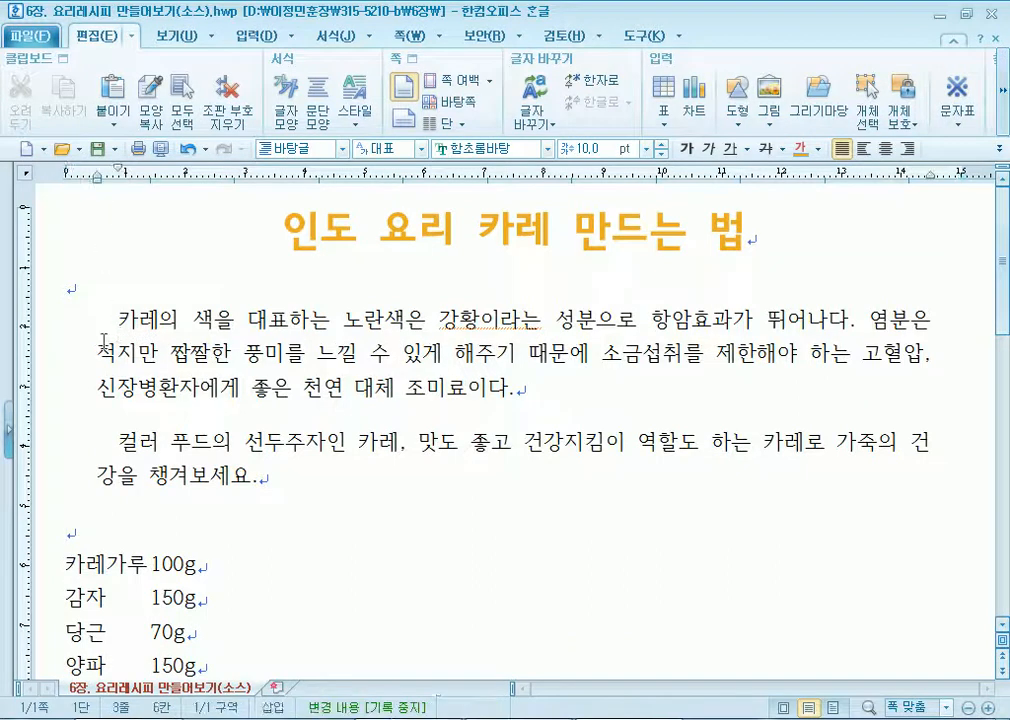
left_click_drag(99, 183, 99, 183)
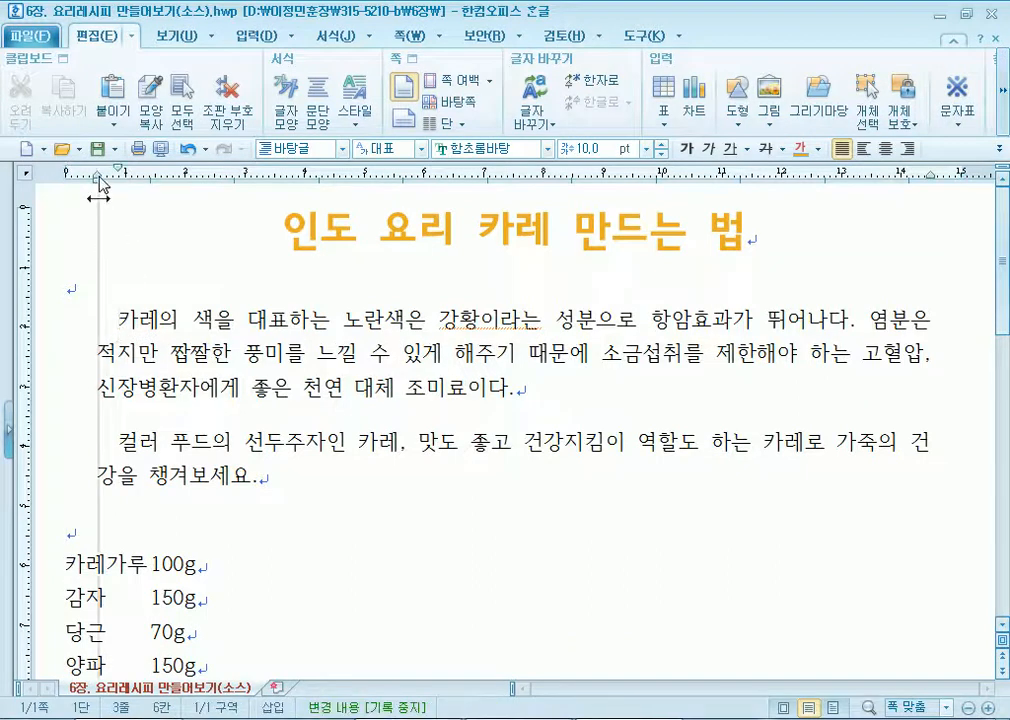
left_click(648, 320)
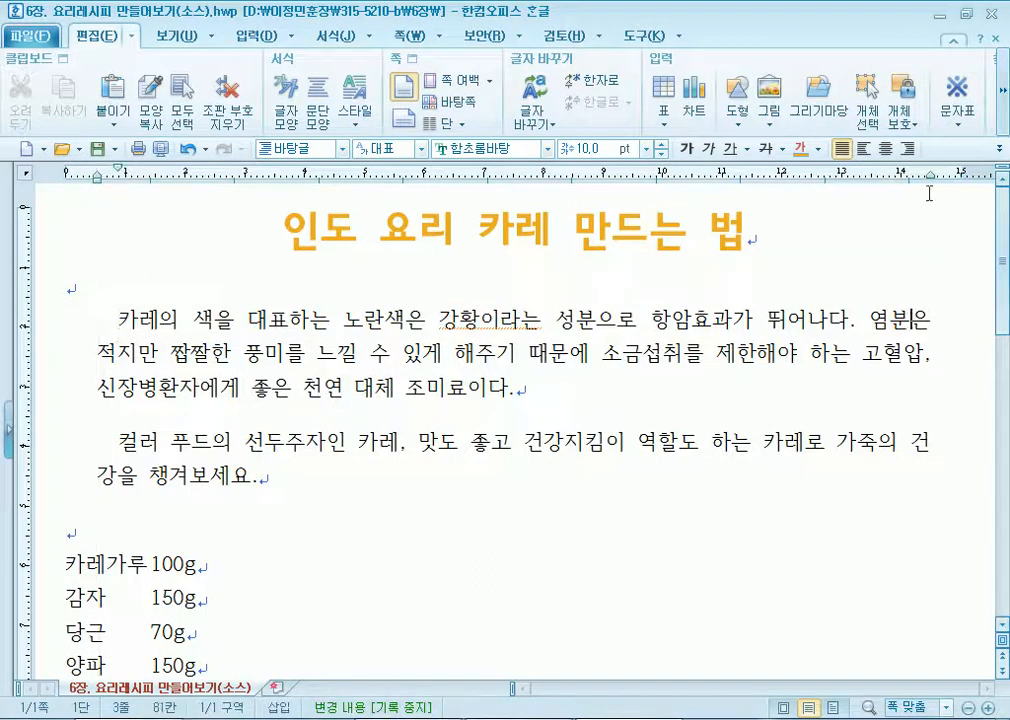
left_click_drag(927, 187, 930, 181)
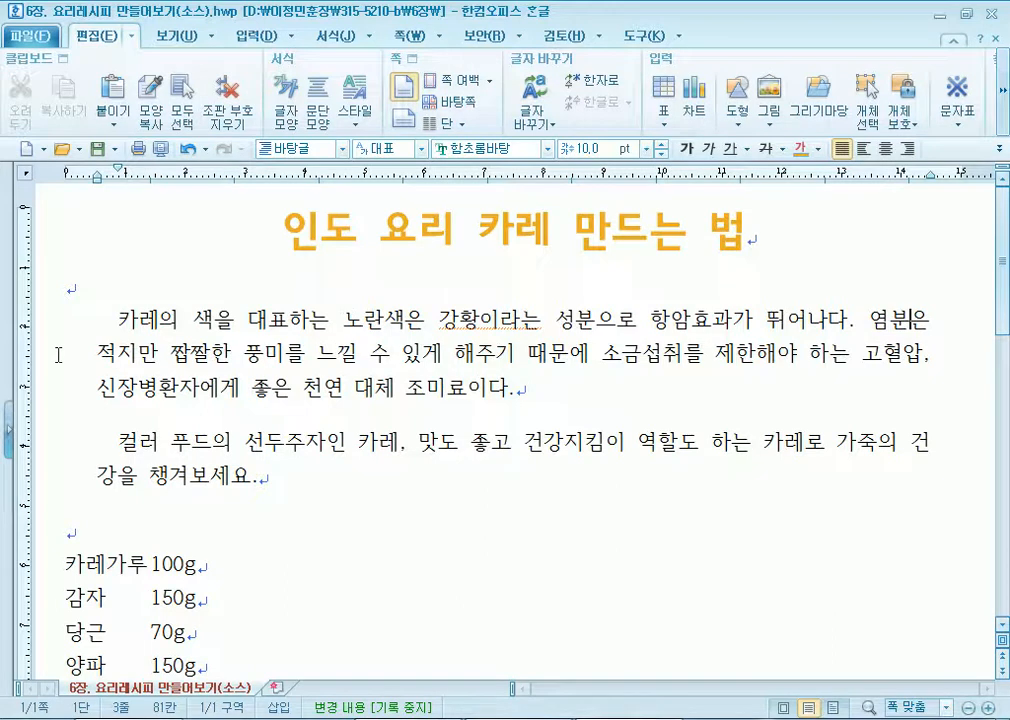
left_click_drag(74, 311, 320, 475)
key("alt+t")
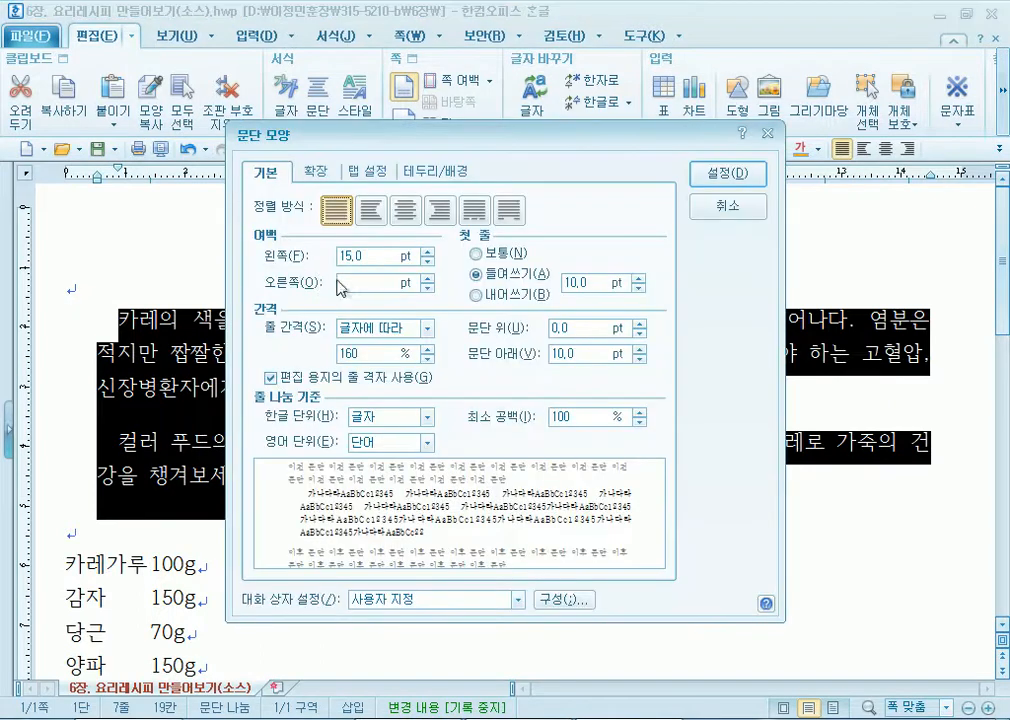
left_click(731, 218)
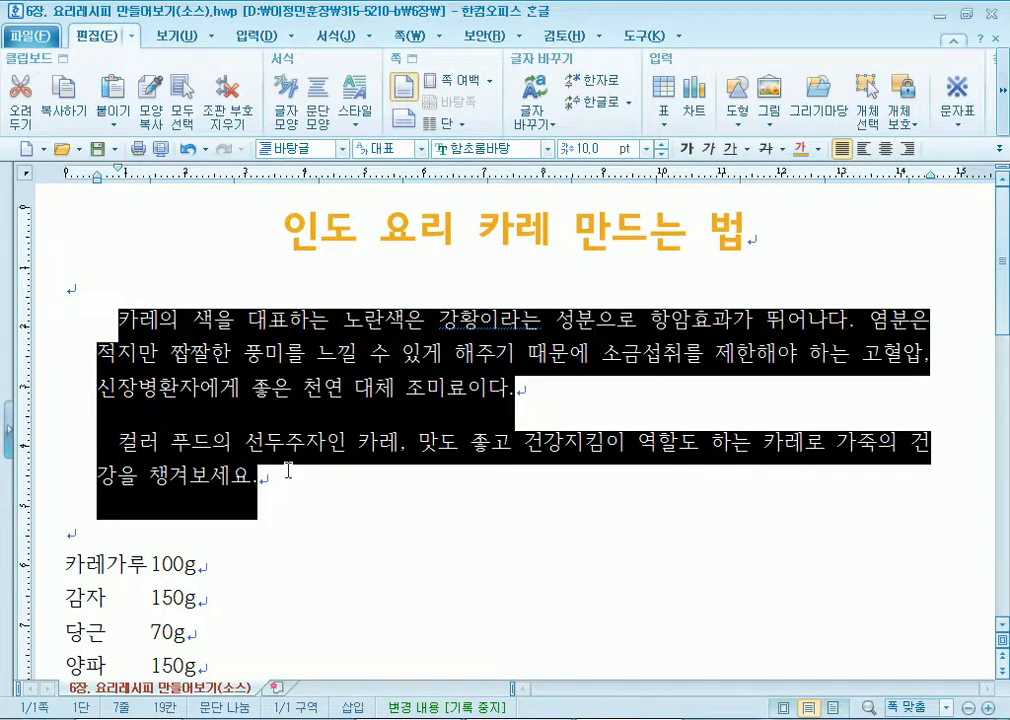
Select both body paragraphs and set their right margin (오른쪽) to 15 pt.
left_click_drag(282, 485, 38, 320)
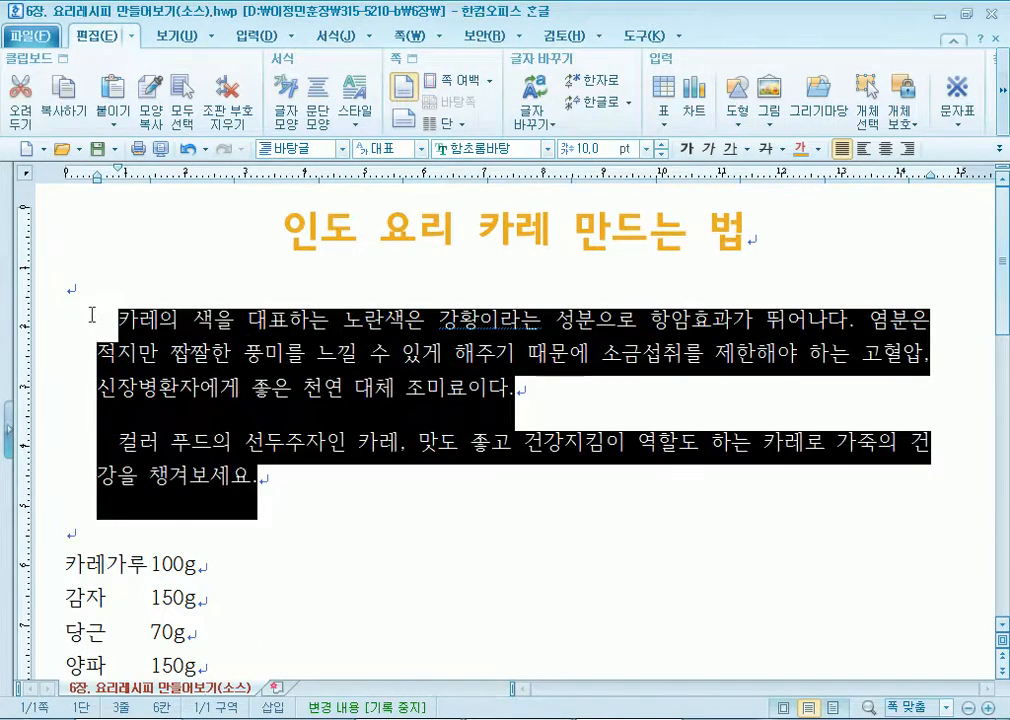
key("alt+t")
left_click(379, 280)
type("15")
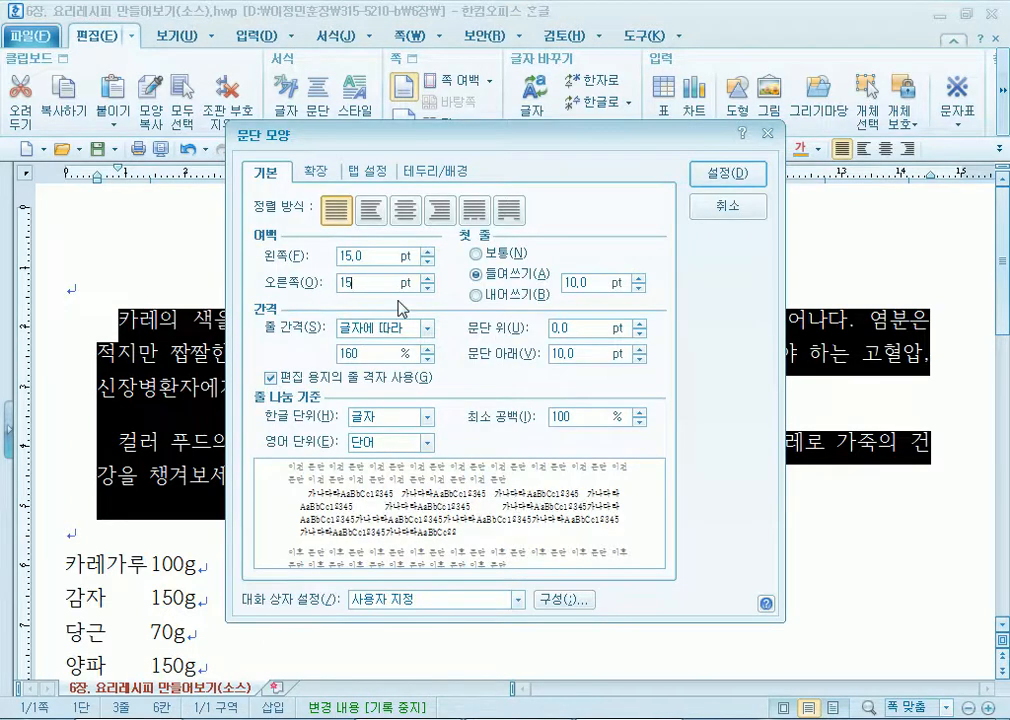
left_click(748, 172)
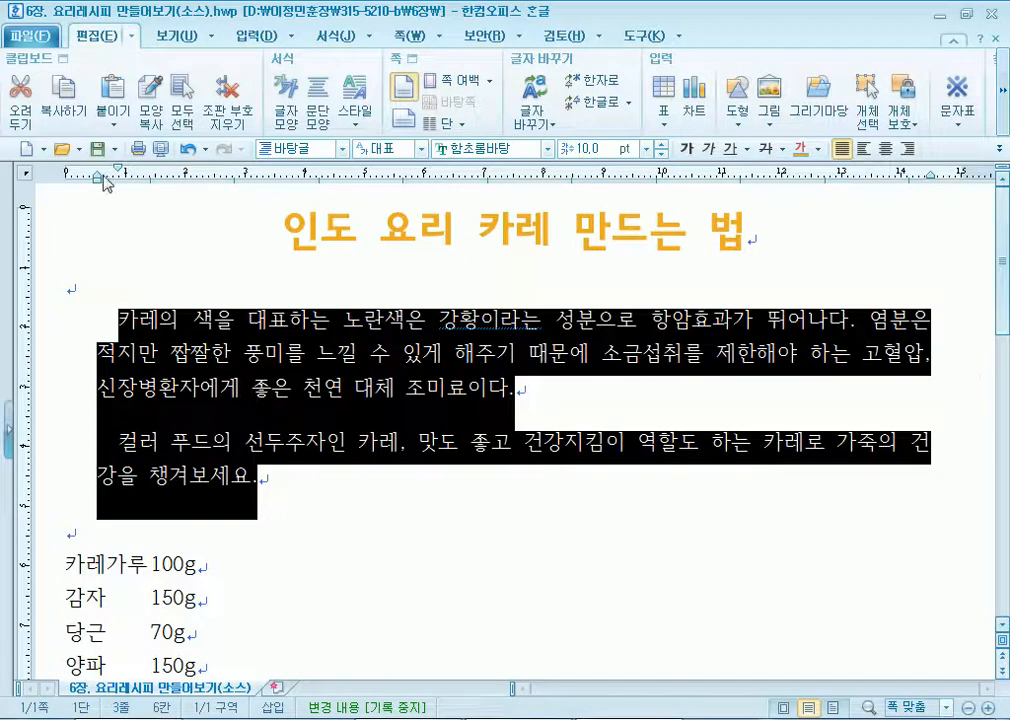
Remove the left and right margins of both selected body paragraphs using the ruler's margin markers.
left_click_drag(97, 178, 65, 178)
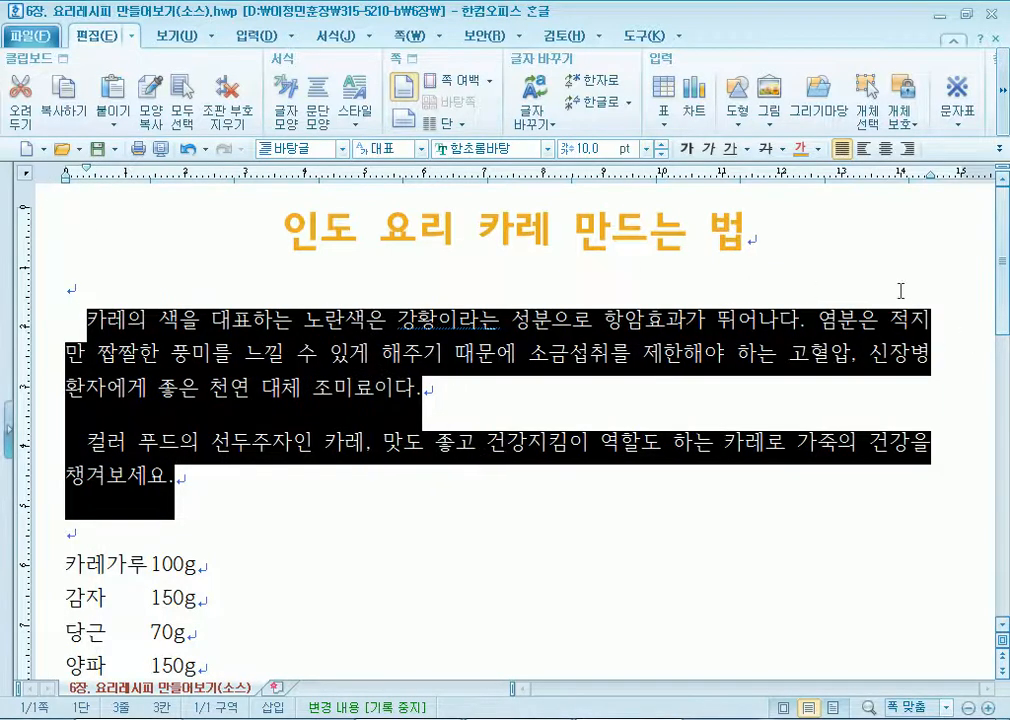
left_click_drag(930, 177, 963, 178)
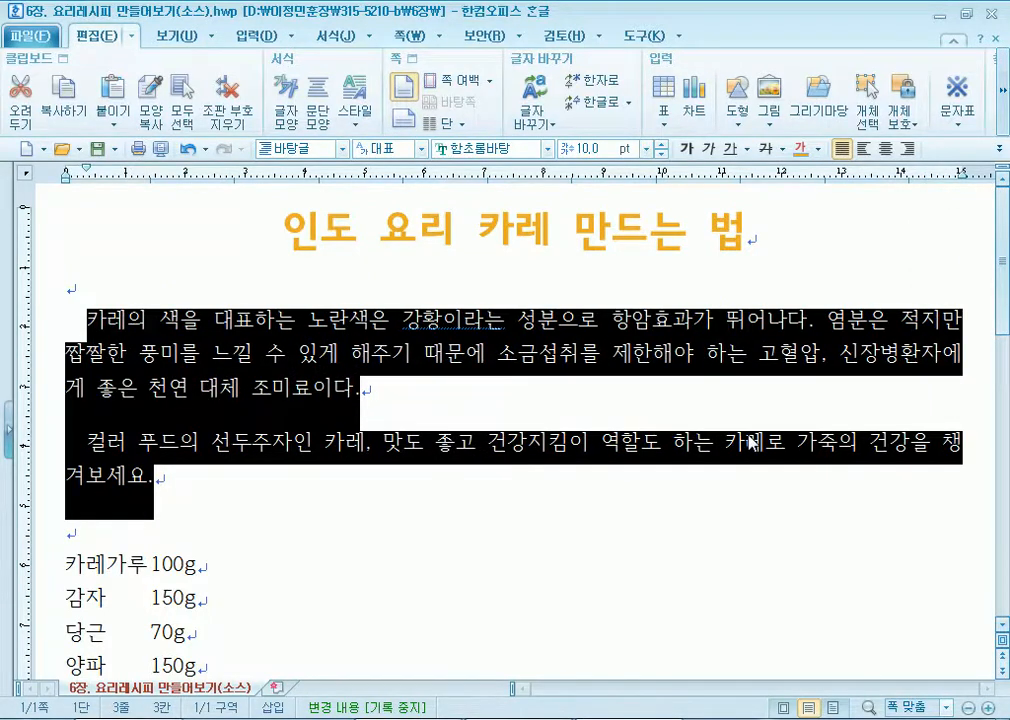
Set the left (왼쪽) and right (오른쪽) margins of both body paragraphs to 15 pt in the paragraph shape settings.
key("alt+t")
type("15")
key("Tab")
type("115")
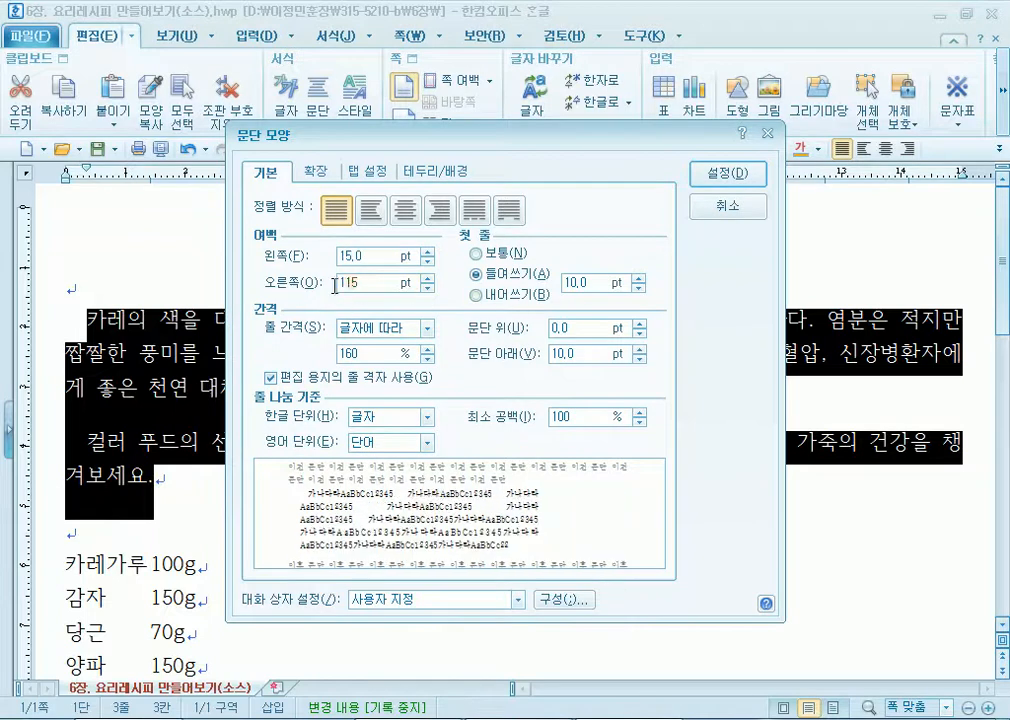
left_click(751, 174)
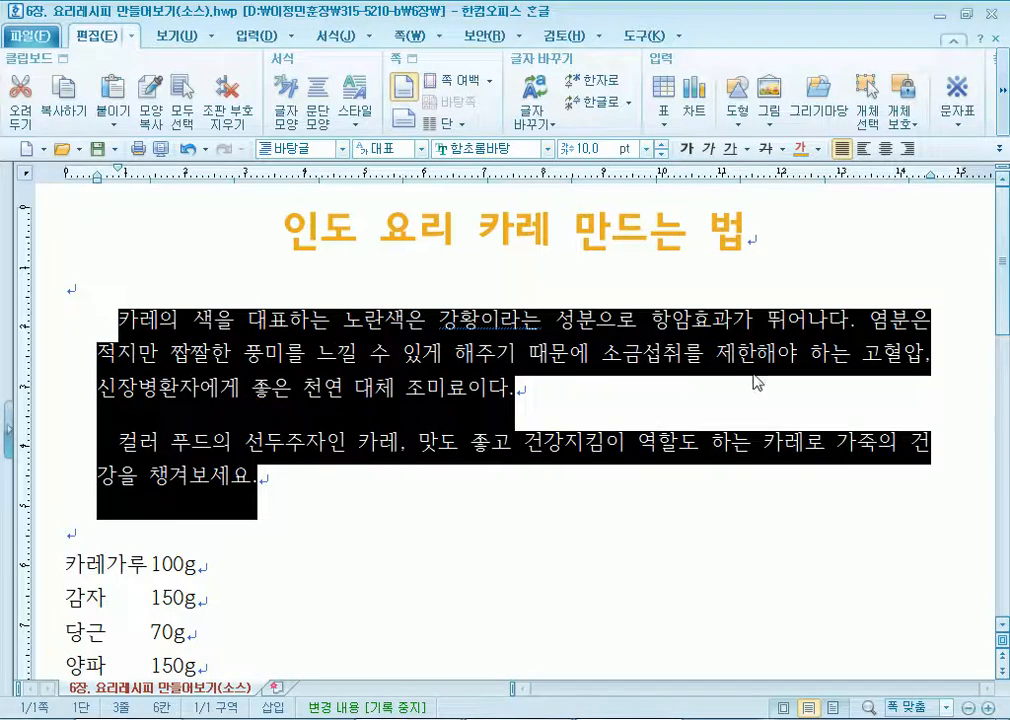
Set the line spacing (줄 간격) of both body paragraphs to 180% in the paragraph shape settings.
key("alt+t")
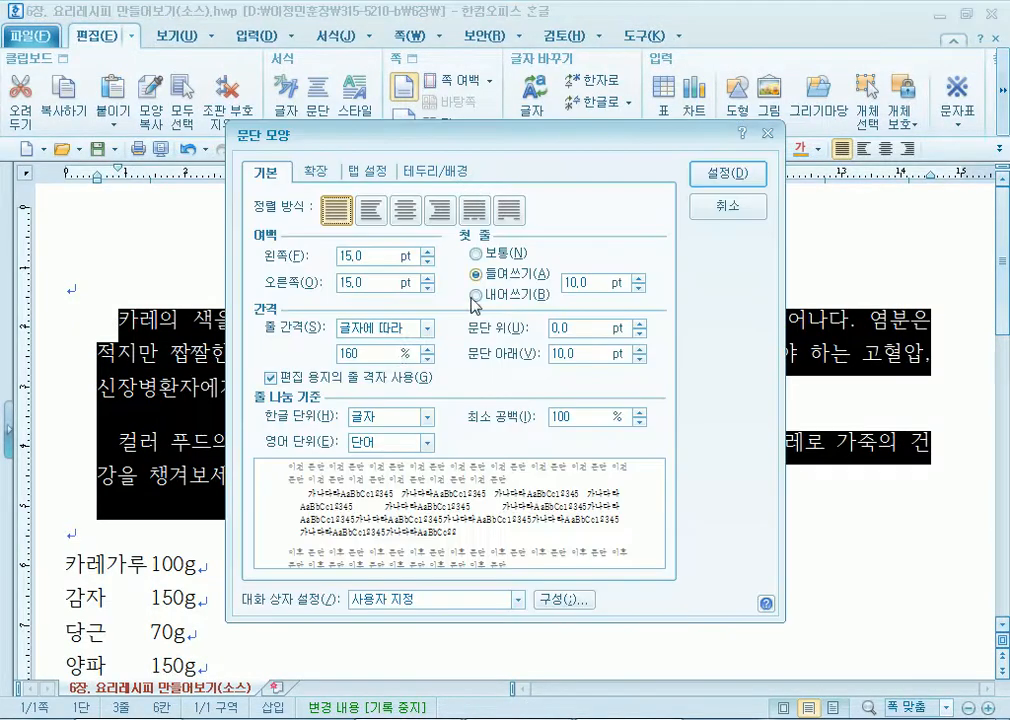
left_click(428, 350)
left_click(428, 350)
left_click_drag(428, 351, 427, 358)
left_click(735, 174)
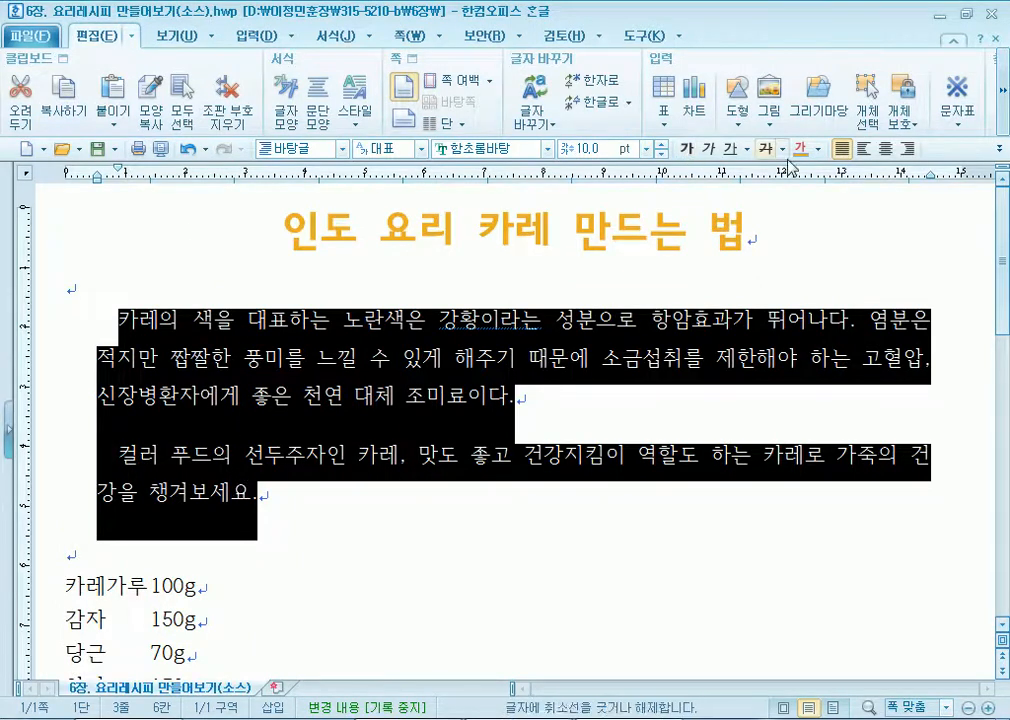
Try a preset line spacing of 160% on both body paragraphs, return it to 180% and clear the selection.
left_click(999, 152)
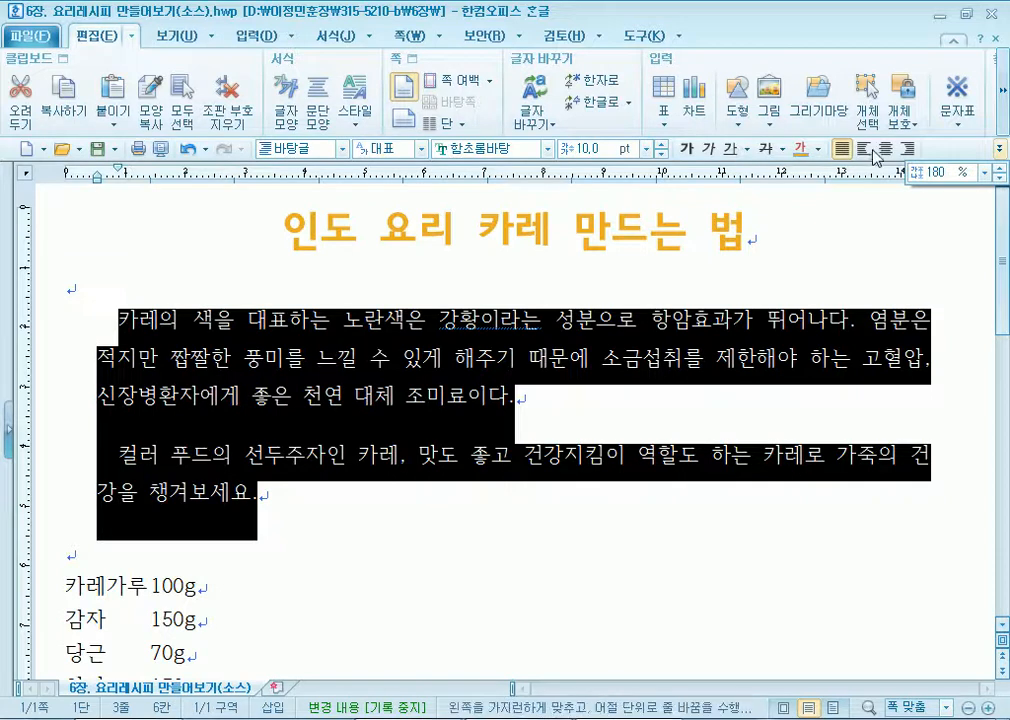
left_click(985, 173)
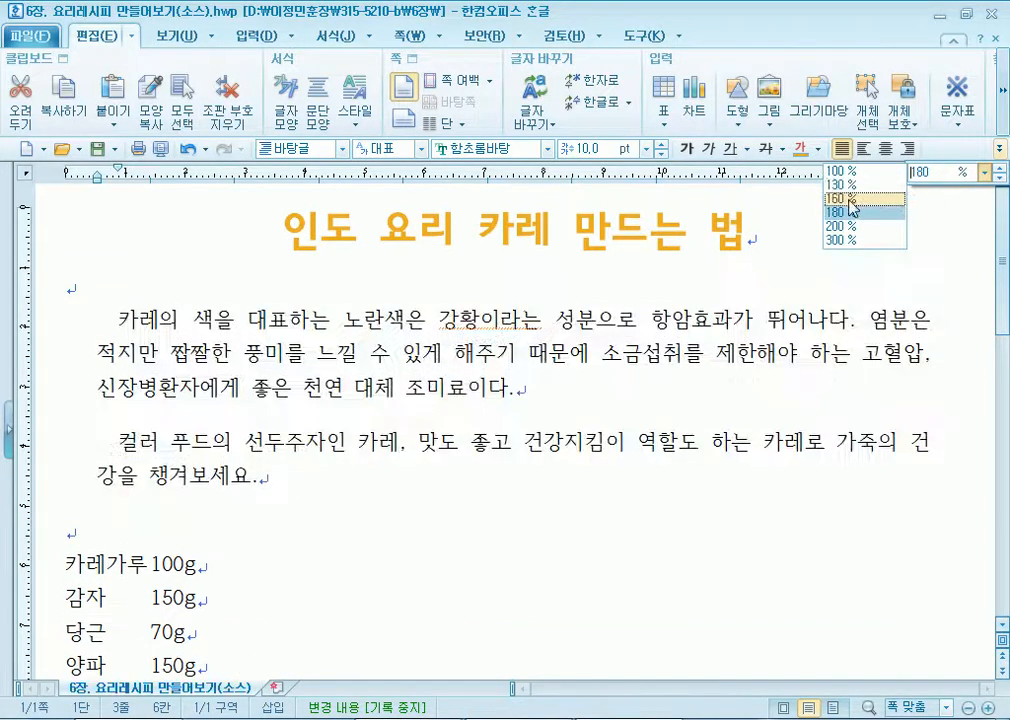
left_click(865, 198)
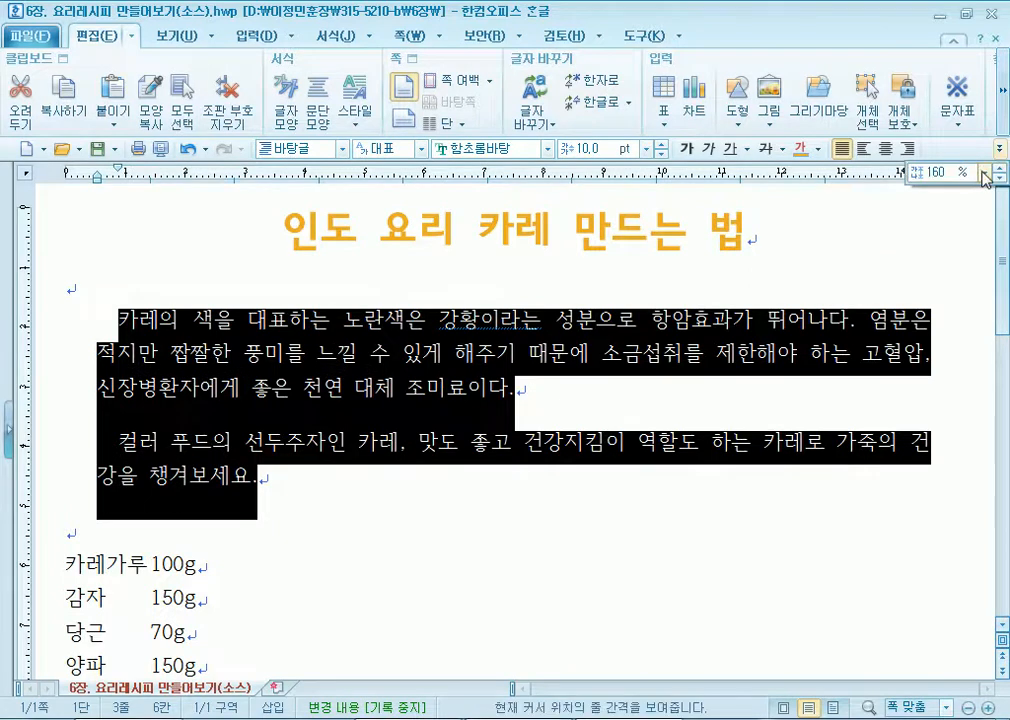
left_click(985, 173)
left_click(866, 212)
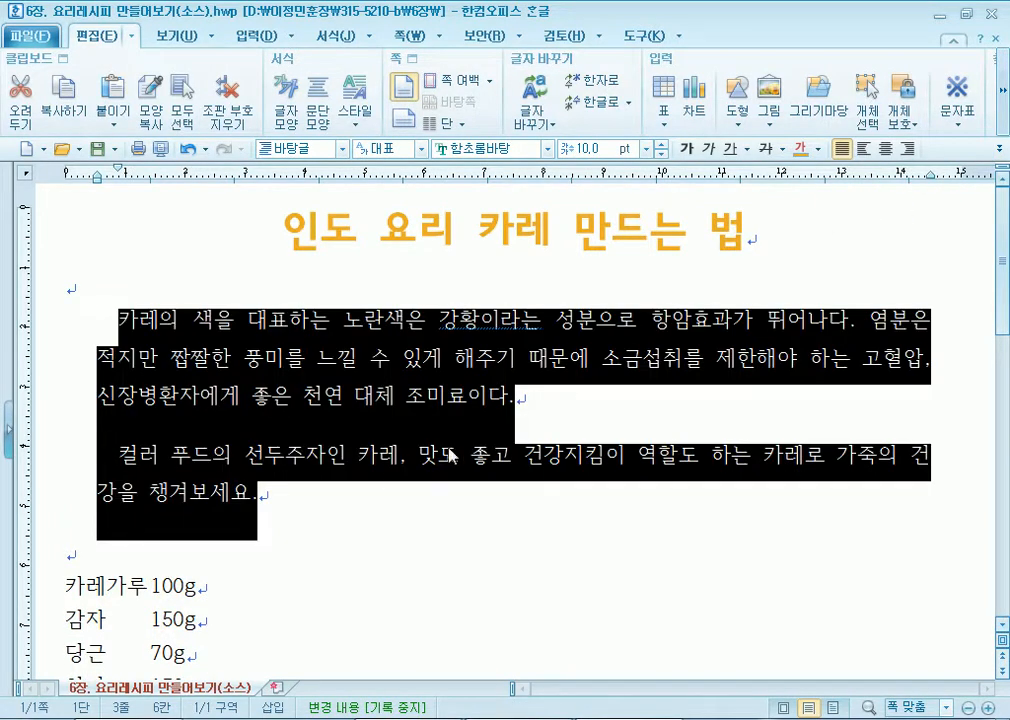
left_click(358, 503)
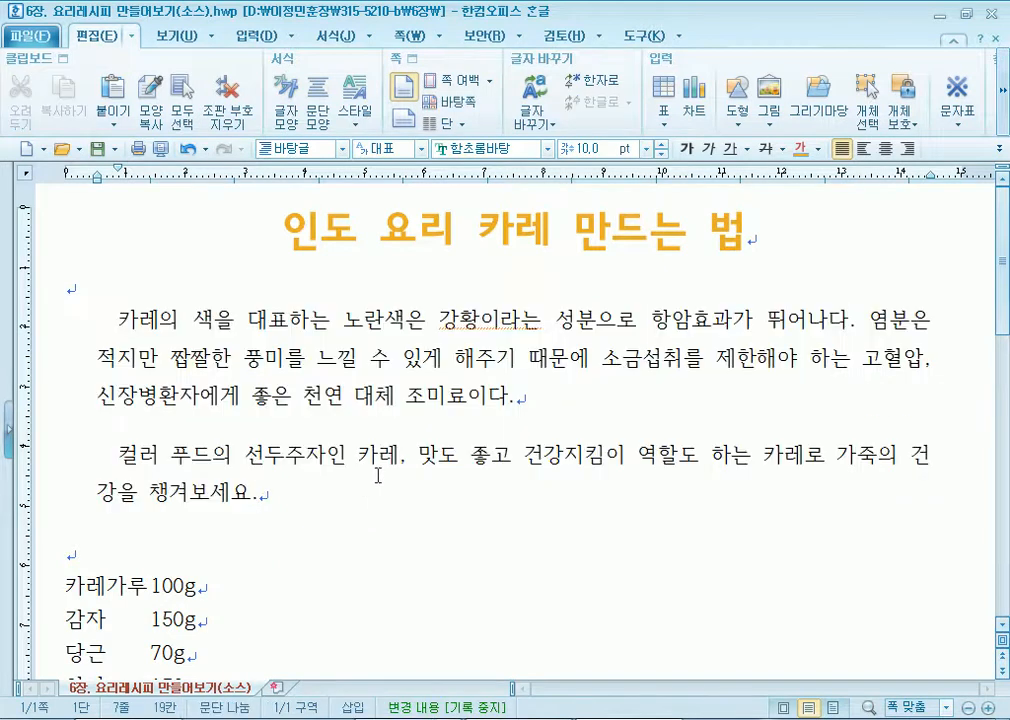
Select both body paragraphs and set their line spacing (줄 간격) to 200%.
mouse_move(518, 718)
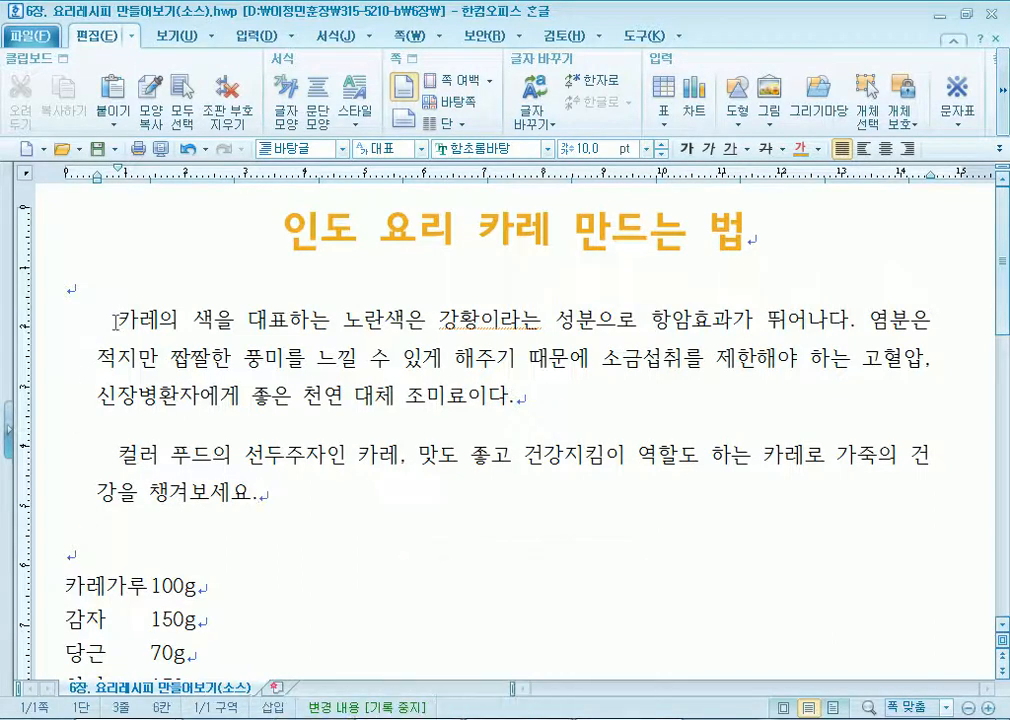
left_click_drag(88, 312, 285, 488)
key("alt+t")
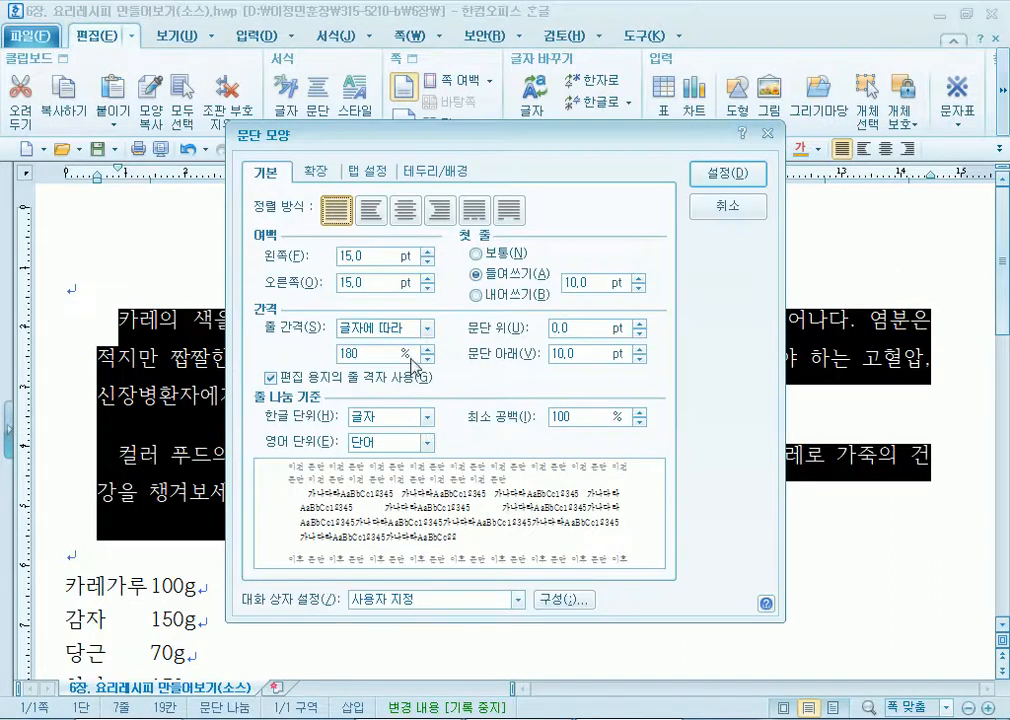
double_click(358, 355)
type("200")
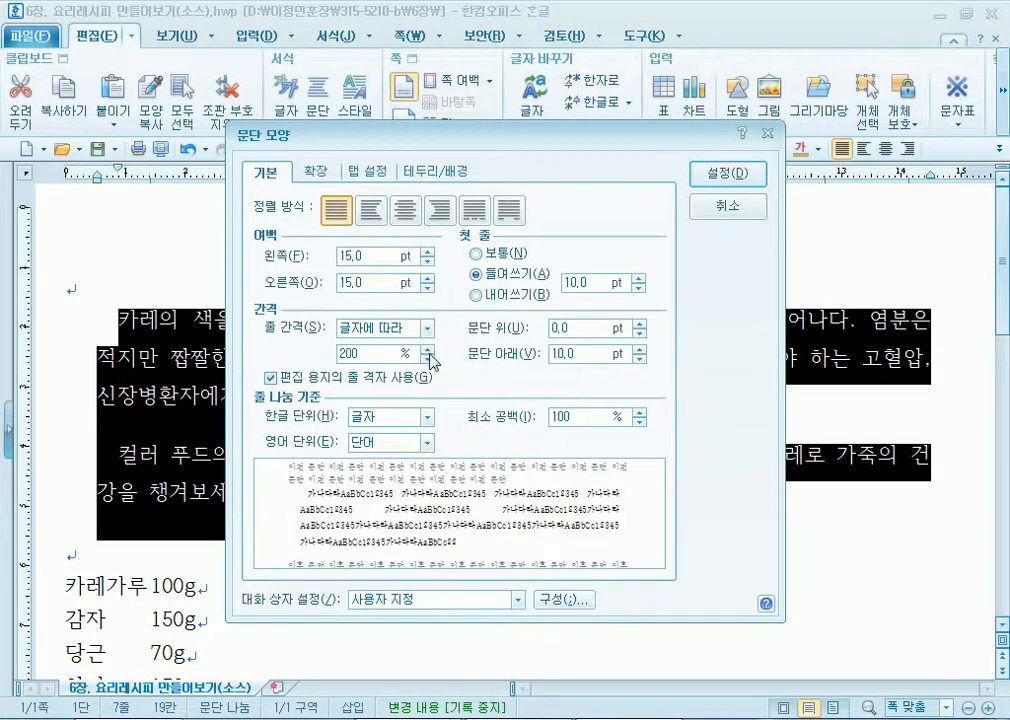
left_click(757, 187)
left_click(124, 320)
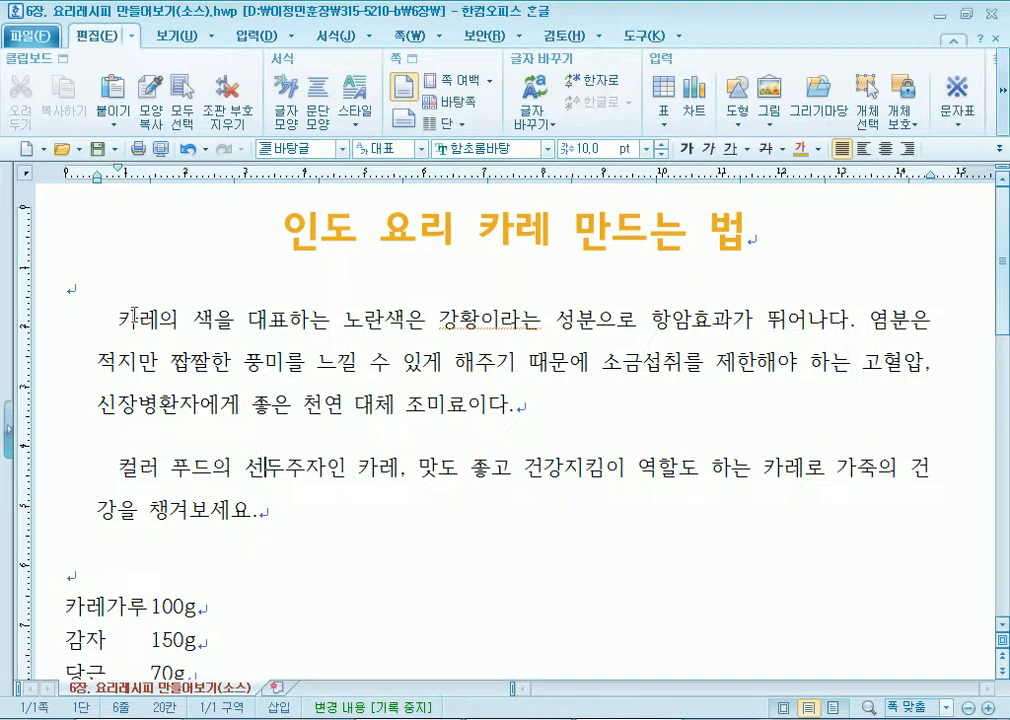
left_click_drag(124, 320, 237, 320)
left_click_drag(211, 368, 302, 368)
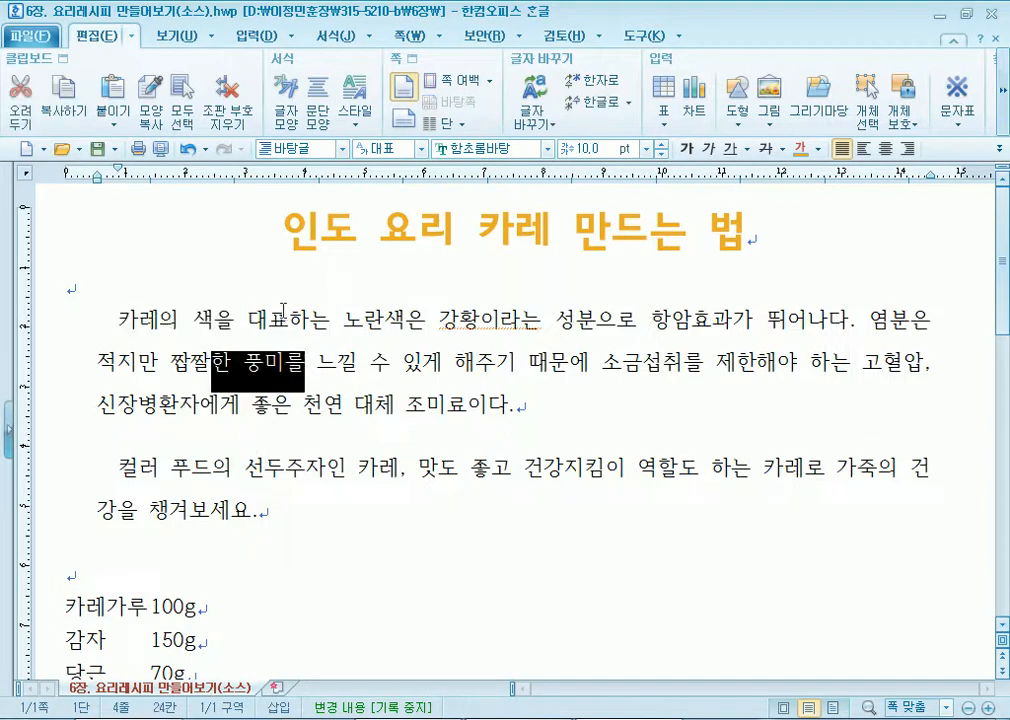
left_click(290, 369)
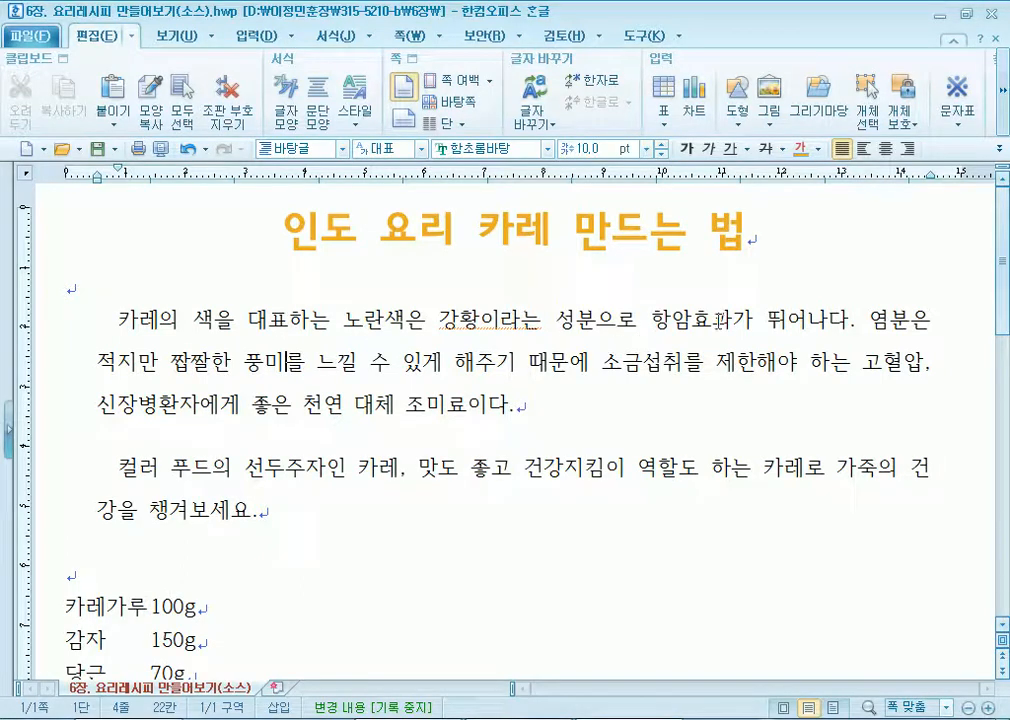
Set the line spacing (줄 간격) of both body paragraphs to 300% and look over the resulting layout.
left_click_drag(70, 320, 343, 513)
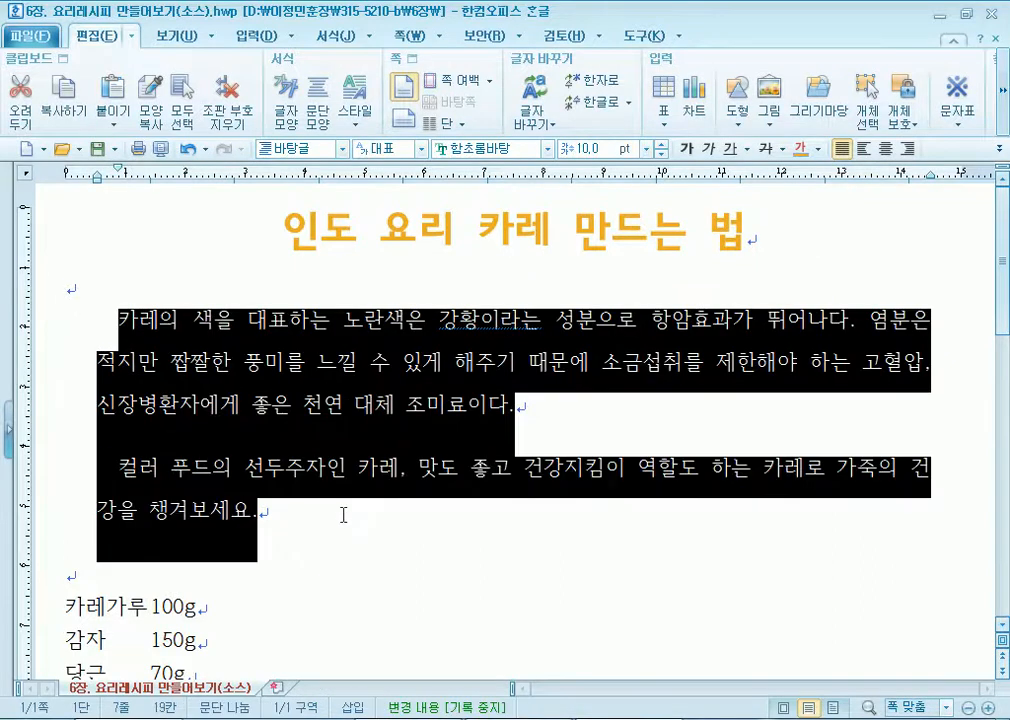
key("alt+t")
left_click_drag(368, 356, 313, 361)
type("4")
key("BackSpace")
type("300")
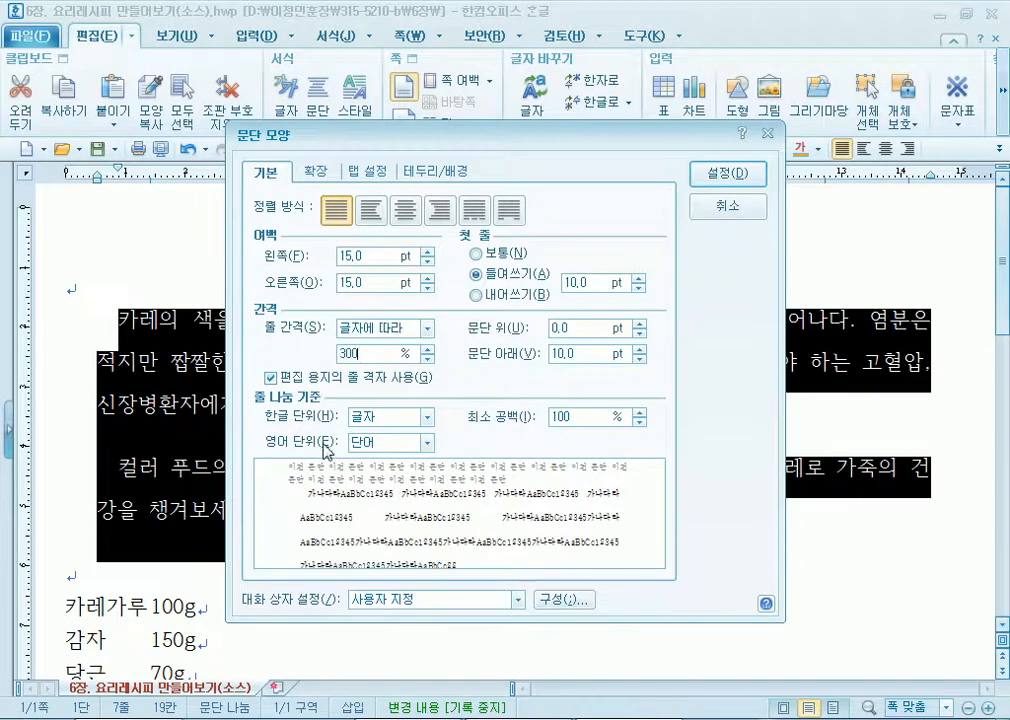
left_click(724, 170)
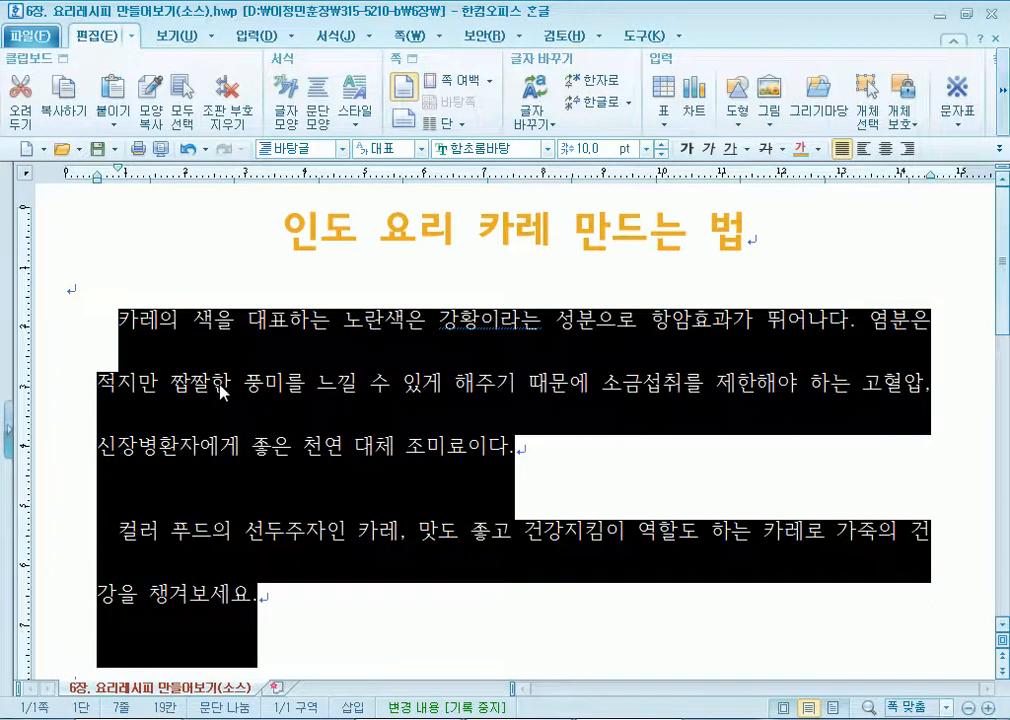
left_click(366, 408)
scroll(514, 523, "down", 5)
scroll(514, 522, "up", 5)
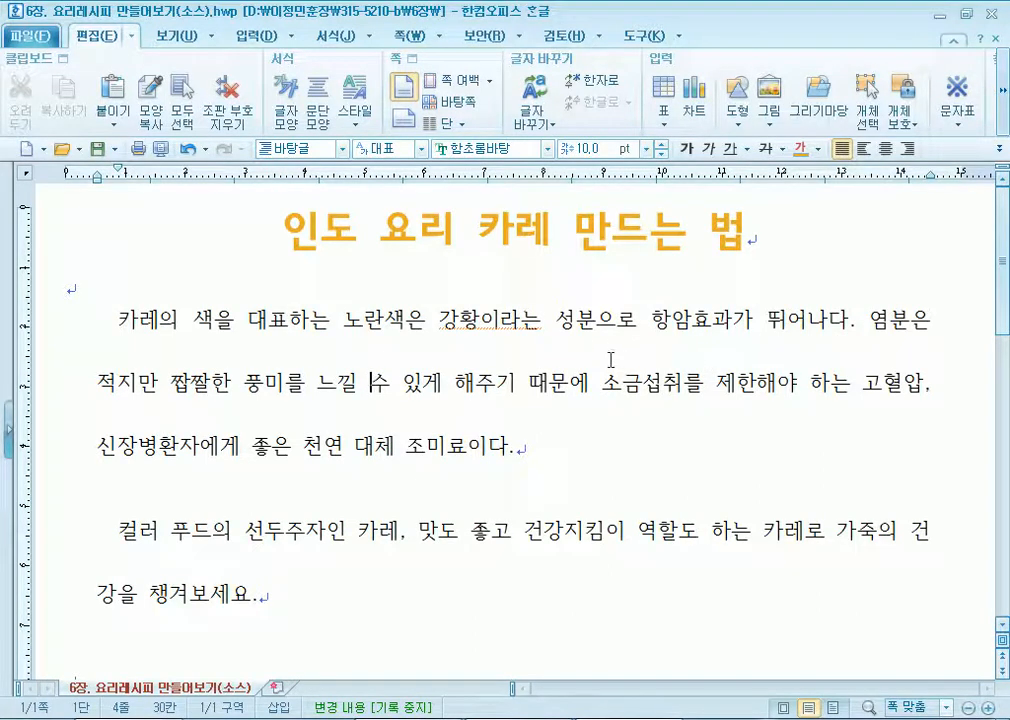
Set the line spacing (줄 간격) of both body paragraphs to 100%.
left_click_drag(76, 335, 355, 589)
key("alt+t")
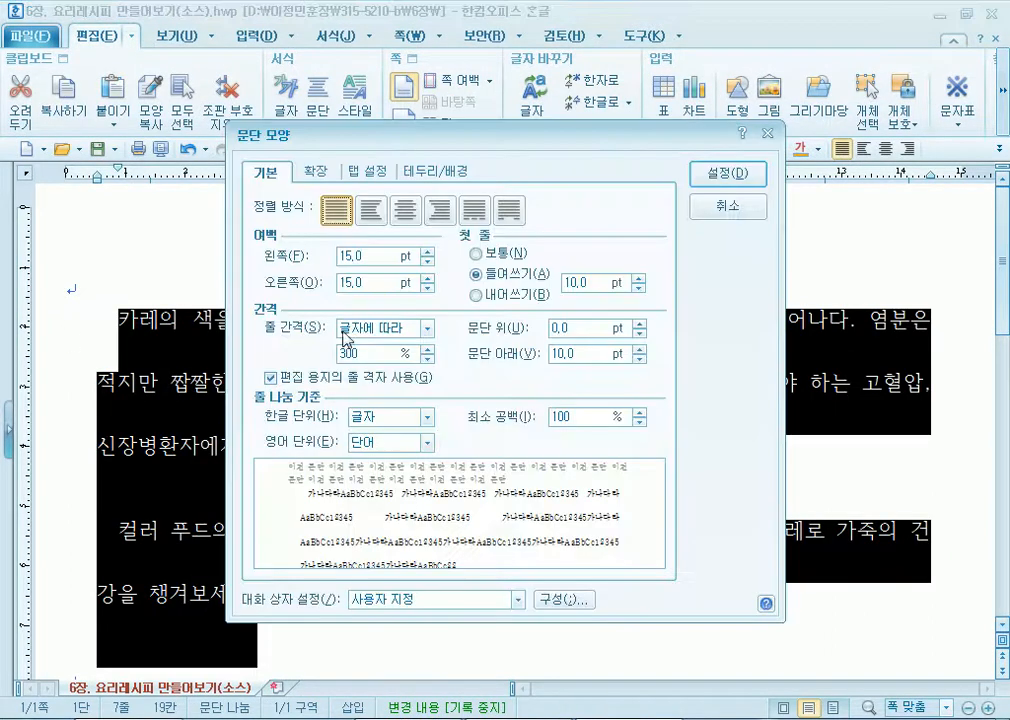
left_click_drag(373, 353, 257, 355)
type("10")
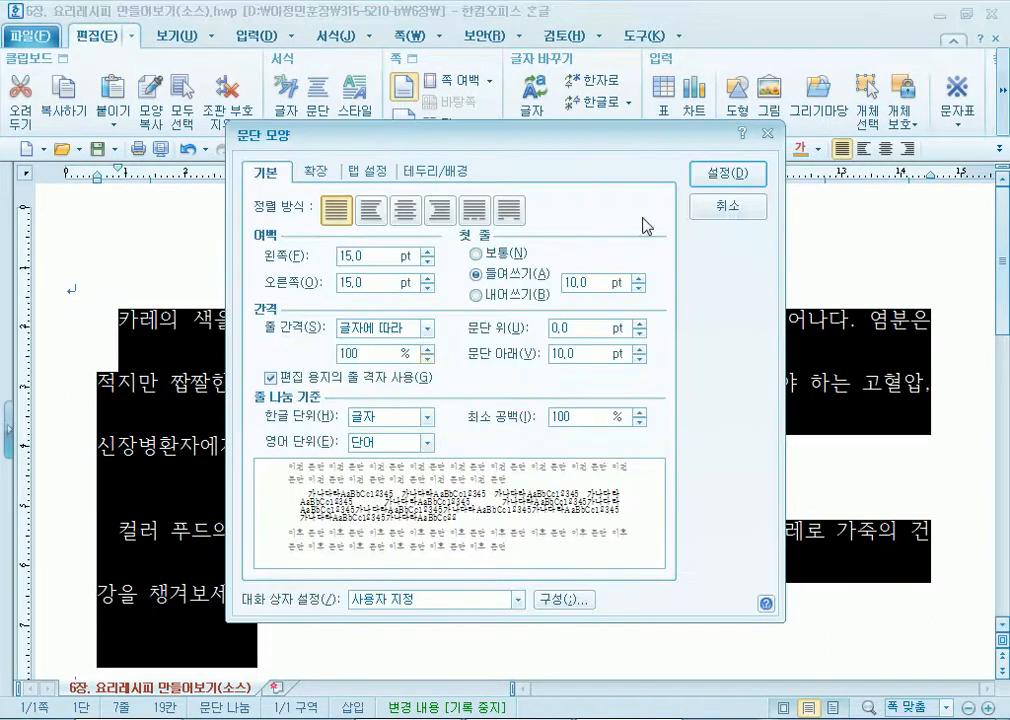
left_click(723, 174)
left_click(285, 446)
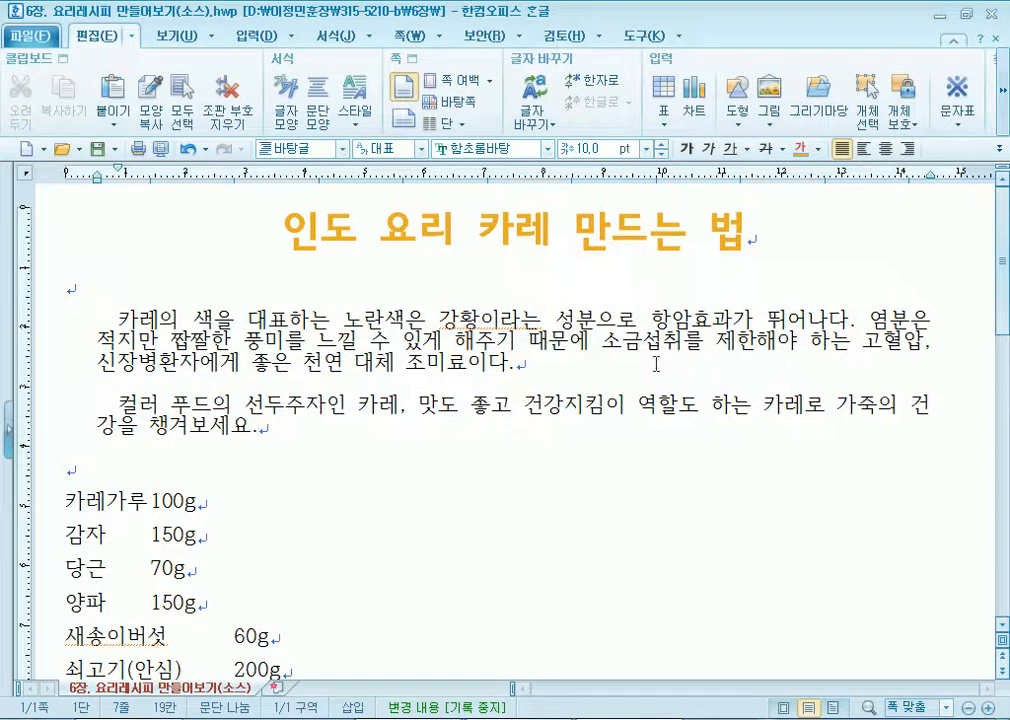
Select both body paragraphs and choose the preset line spacing of 180%.
left_click_drag(115, 318, 293, 439)
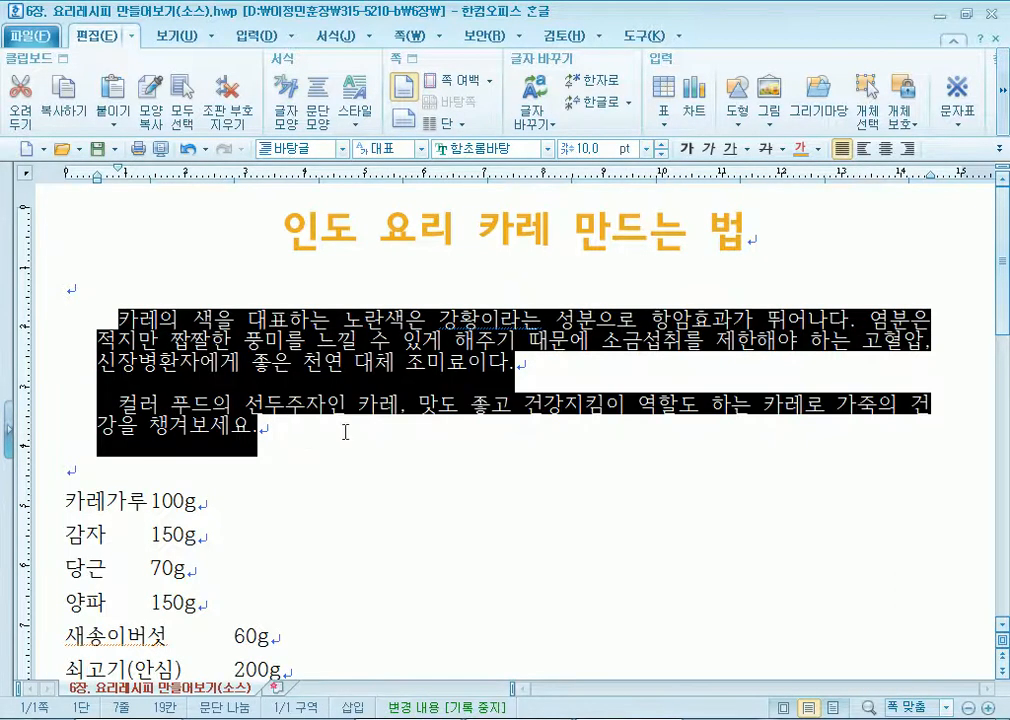
left_click(1000, 149)
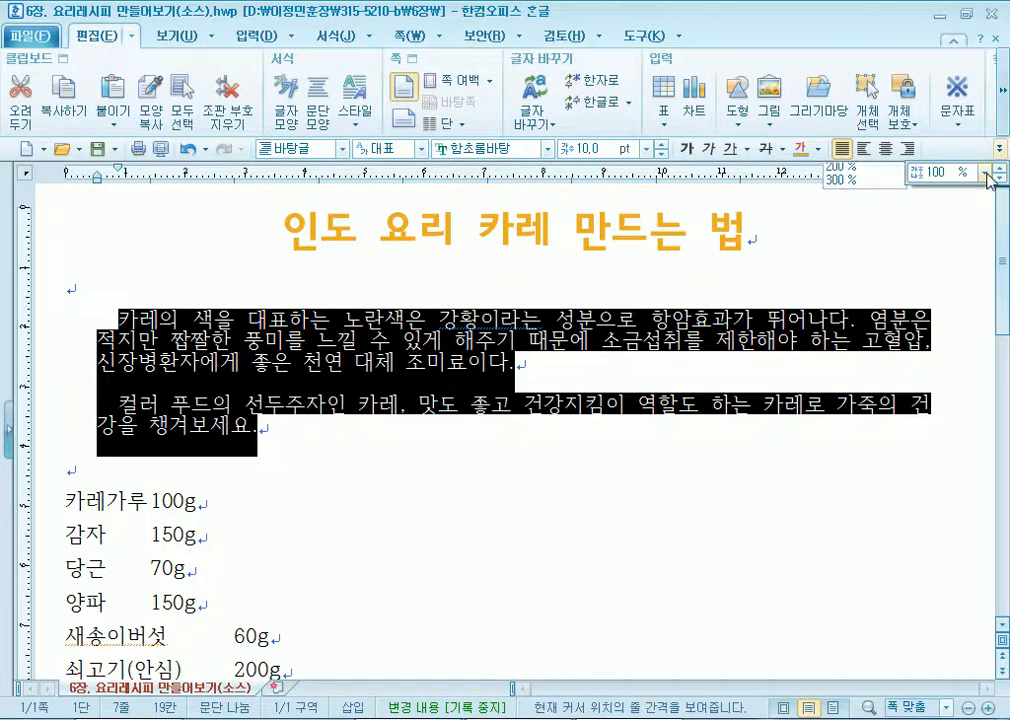
left_click(985, 172)
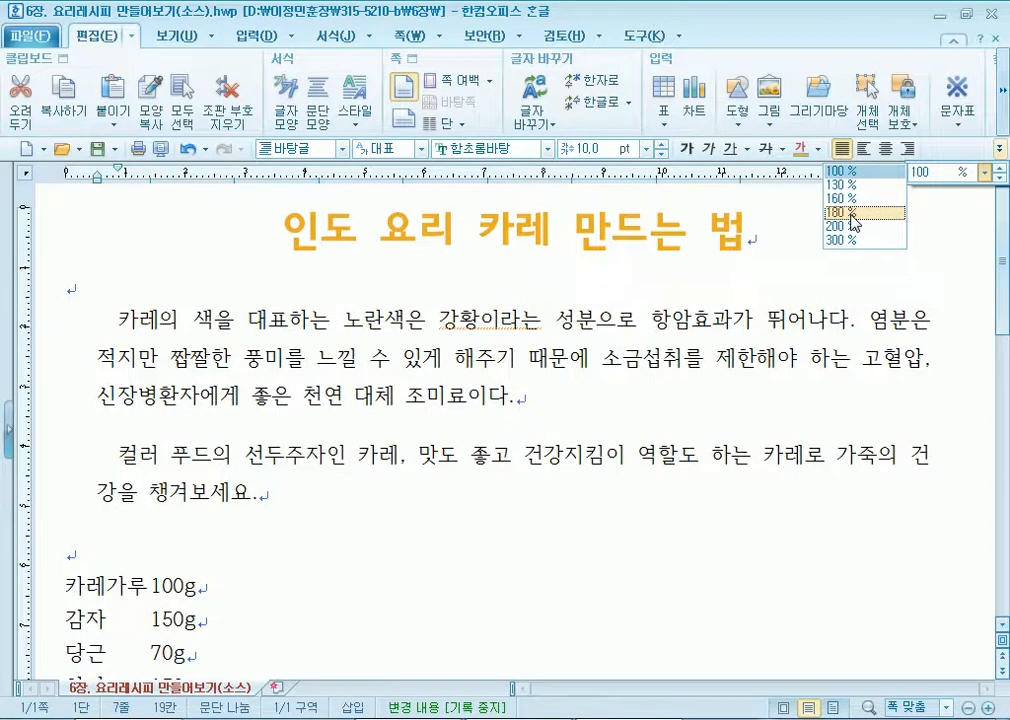
left_click(851, 214)
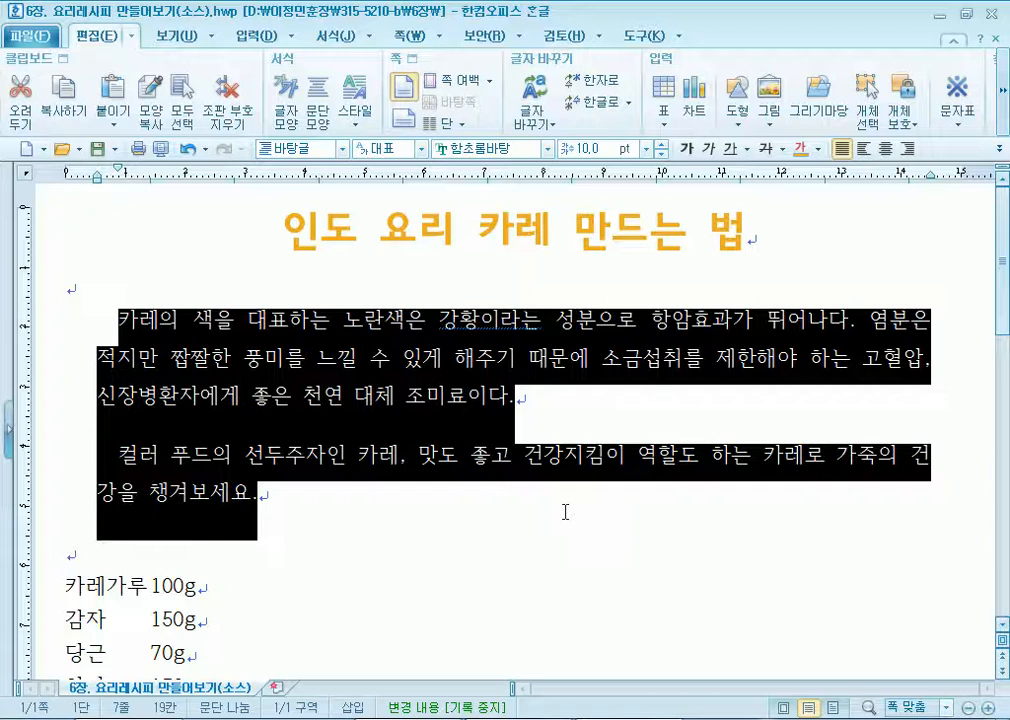
Select the six ingredient lines from 카레가루 to 쇠고기(안심) and choose a solid line (실선) as their paragraph border type.
left_click(556, 572)
scroll(410, 561, "down", 3)
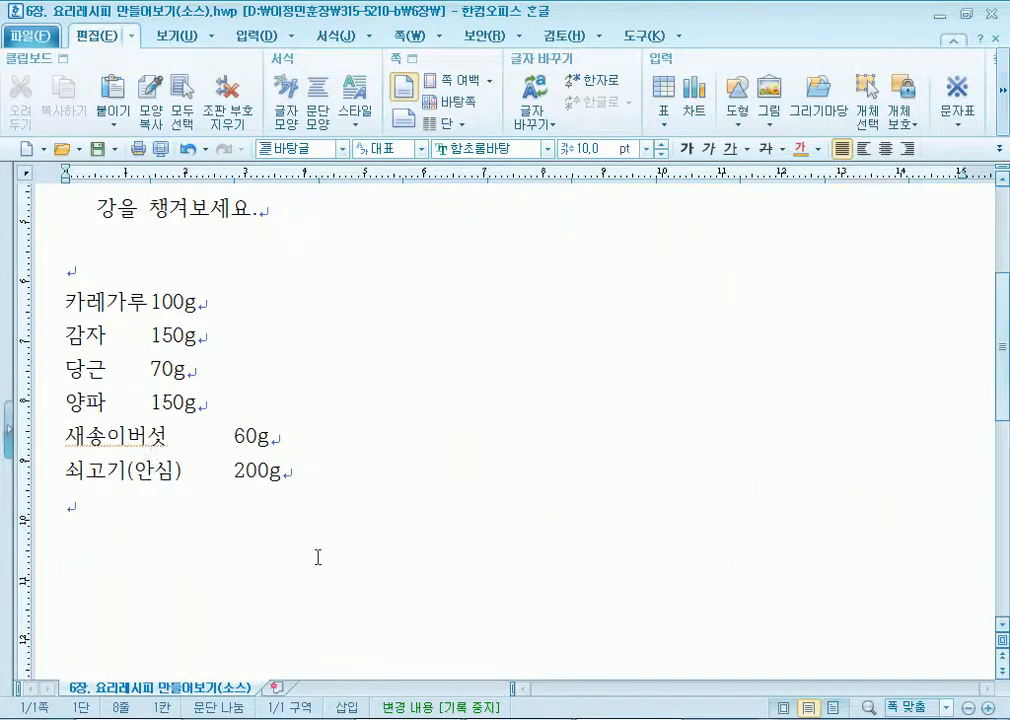
left_click(63, 307)
left_click_drag(63, 307, 295, 471)
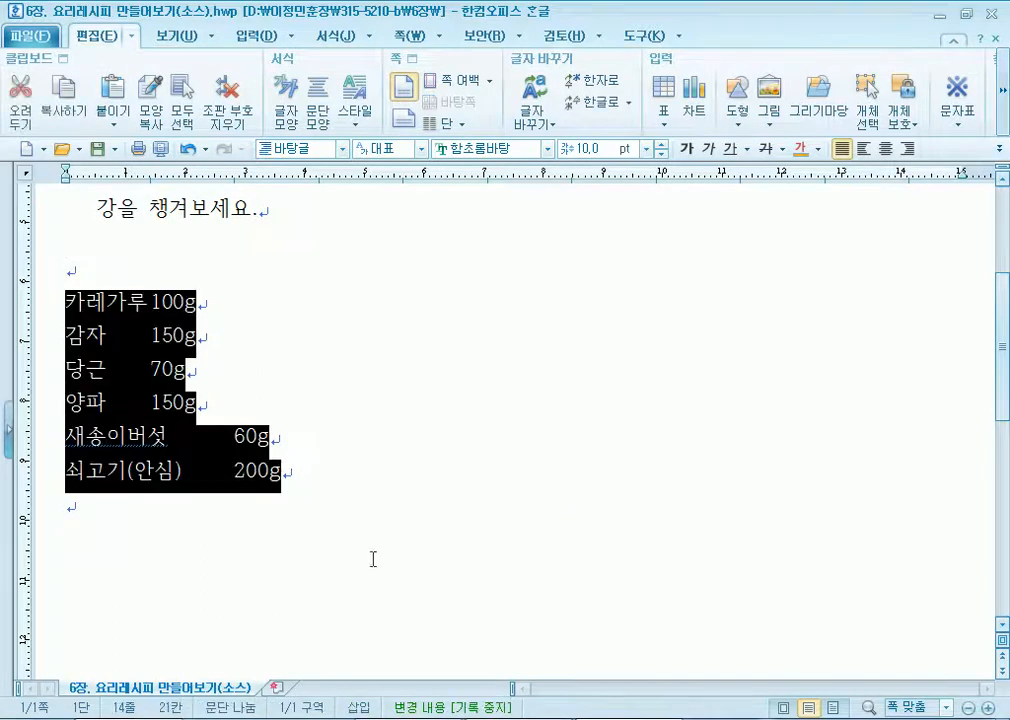
left_click(234, 437)
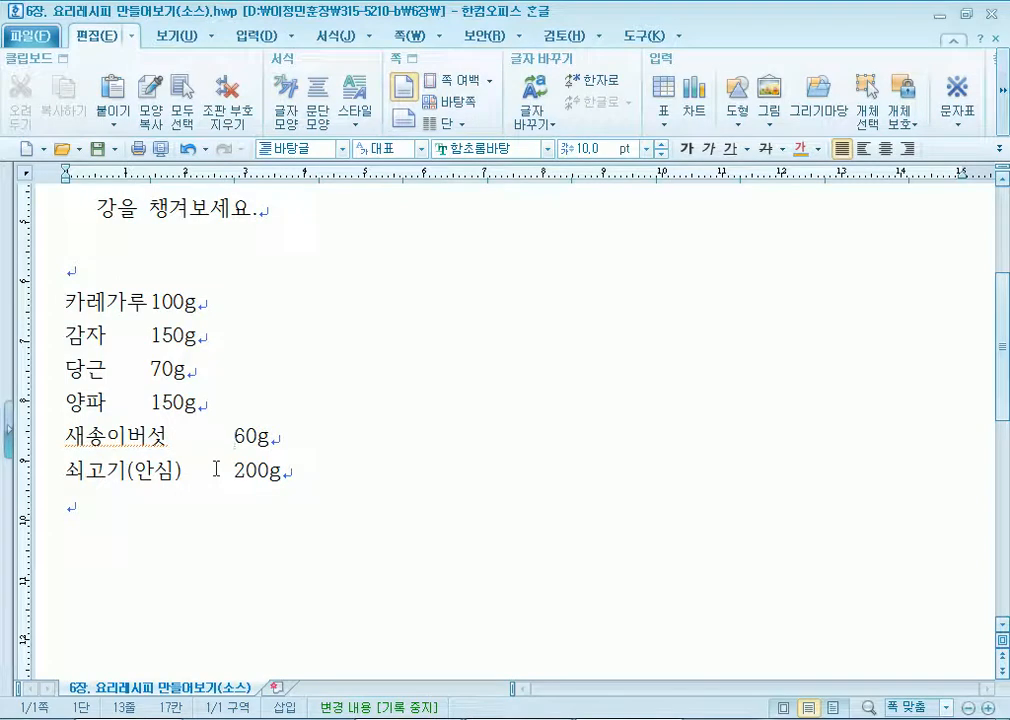
left_click_drag(67, 298, 307, 477)
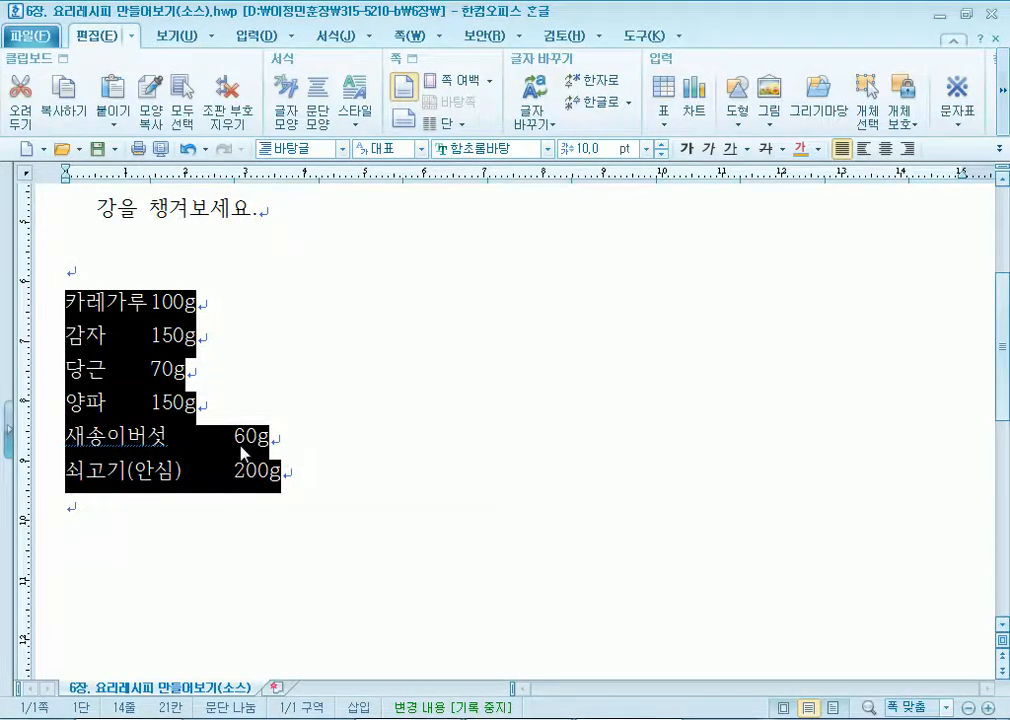
left_click(235, 404)
left_click_drag(67, 298, 322, 483)
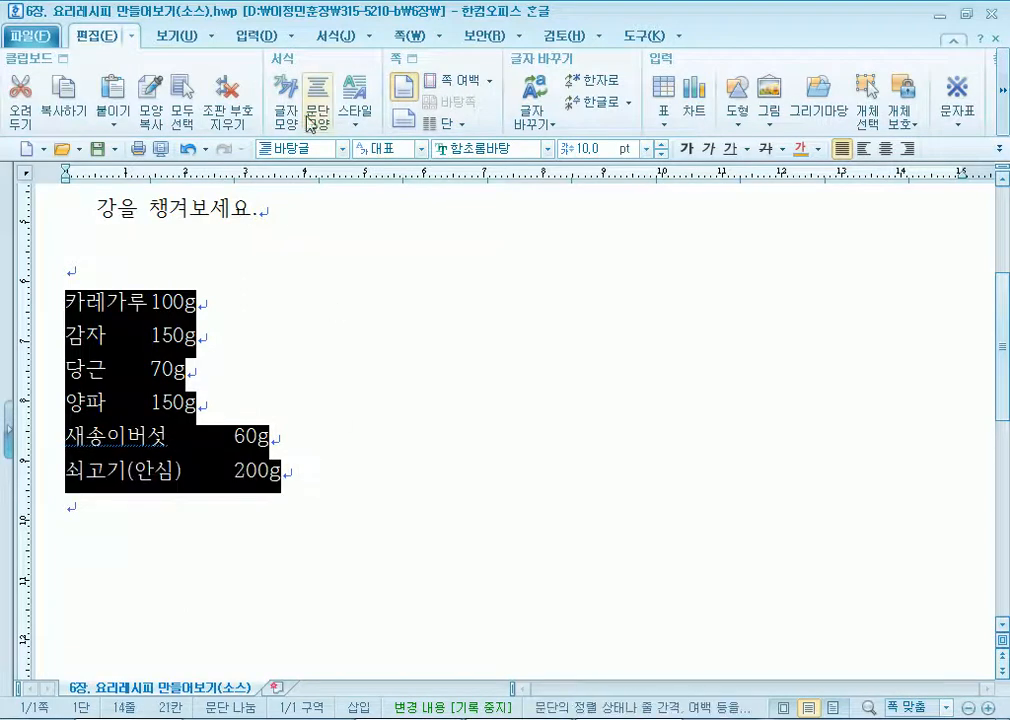
left_click(317, 95)
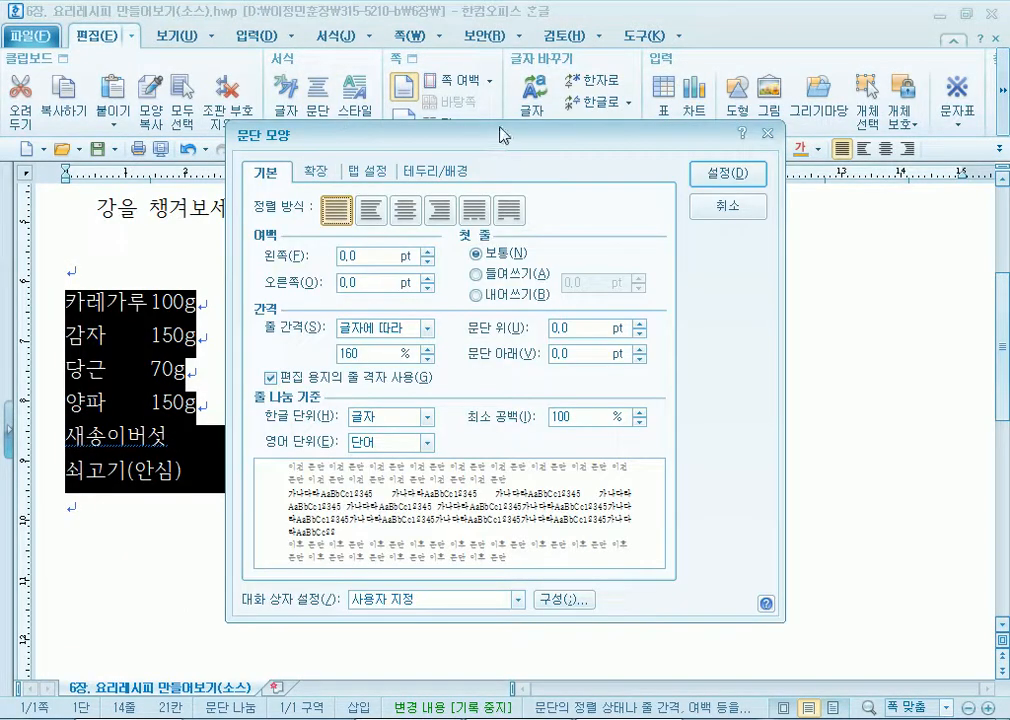
left_click_drag(500, 131, 673, 56)
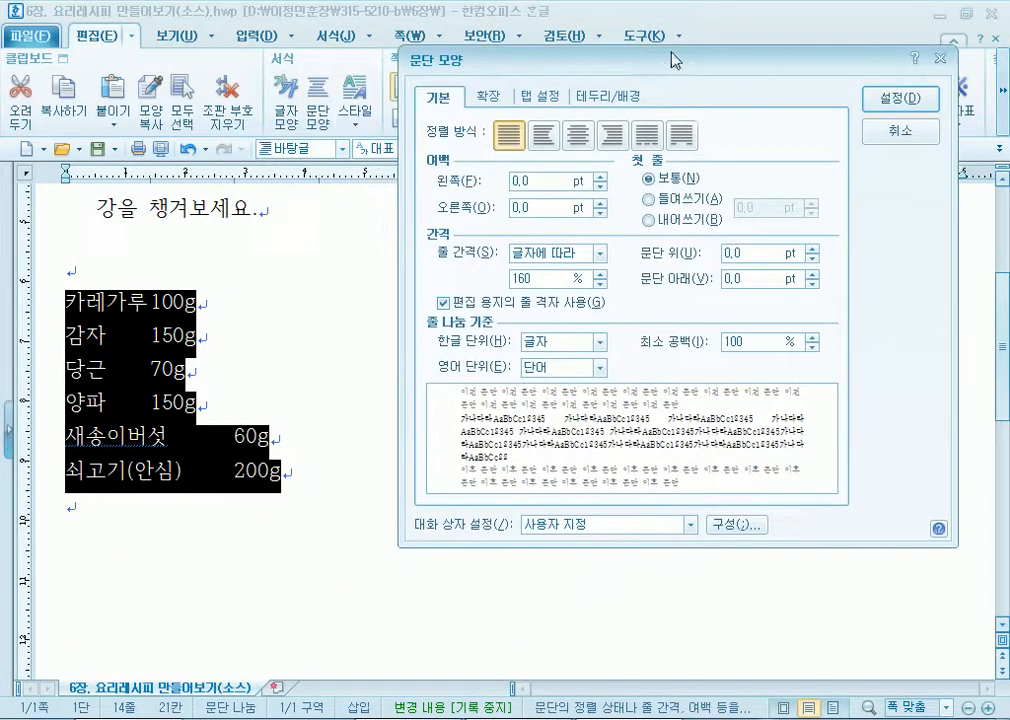
left_click(607, 97)
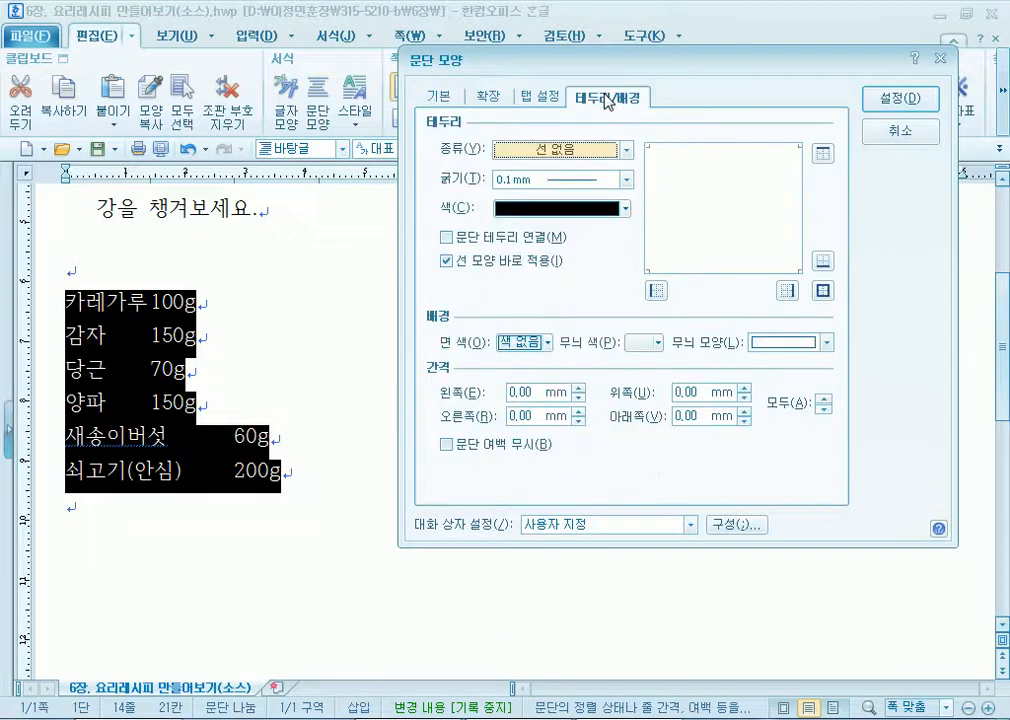
left_click(567, 149)
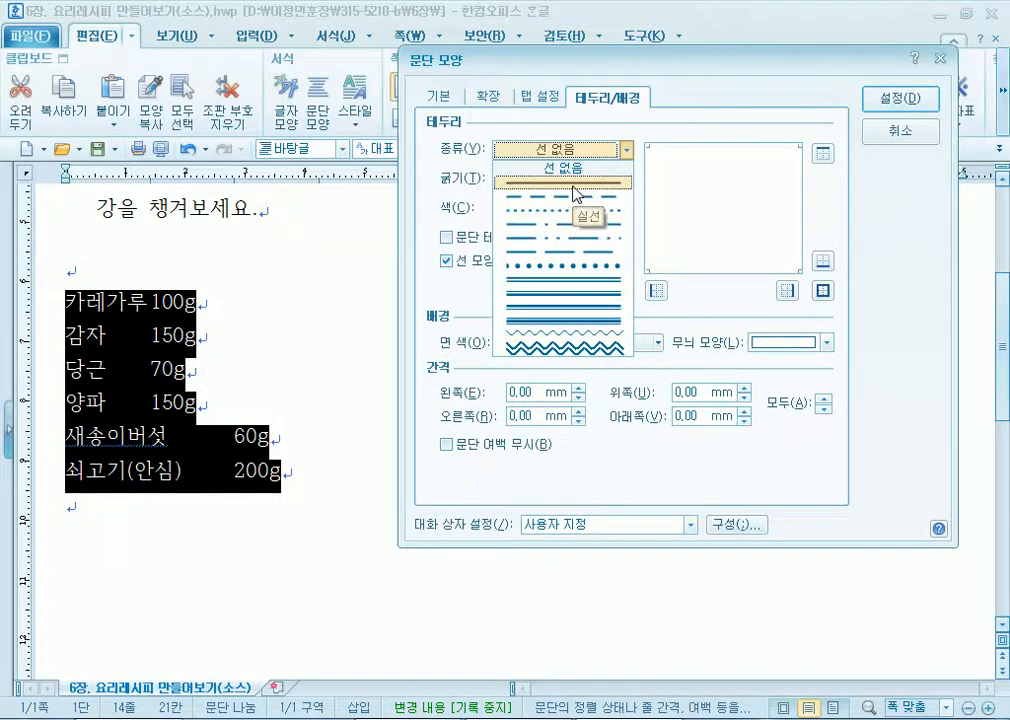
left_click(575, 186)
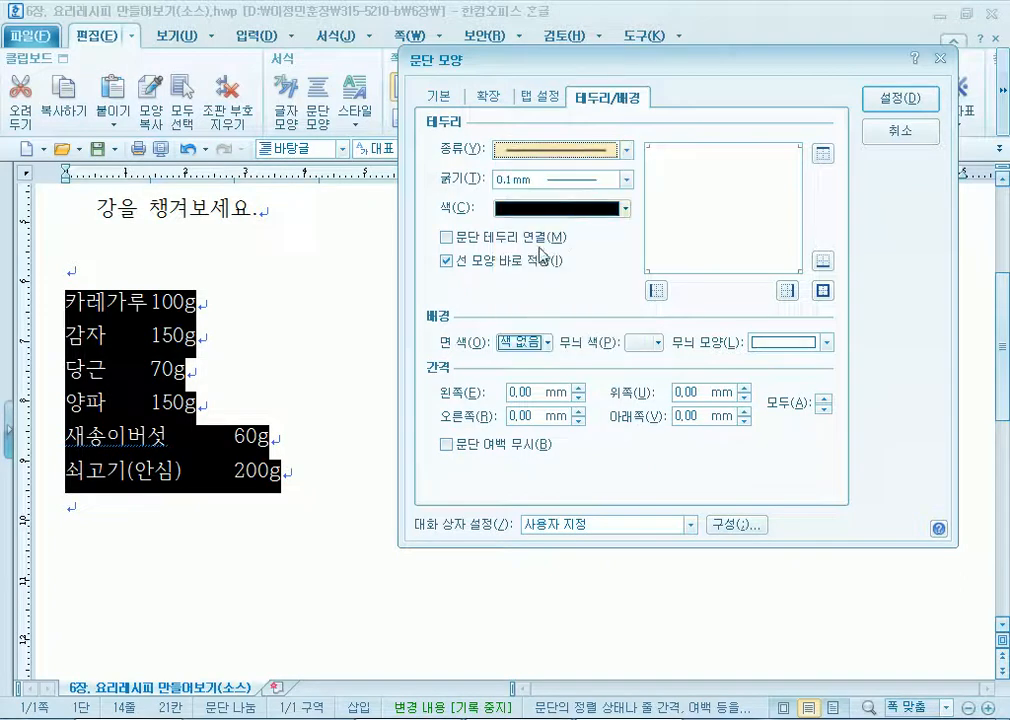
Colour the ingredient paragraphs' border red and apply it on all four sides.
left_click(558, 209)
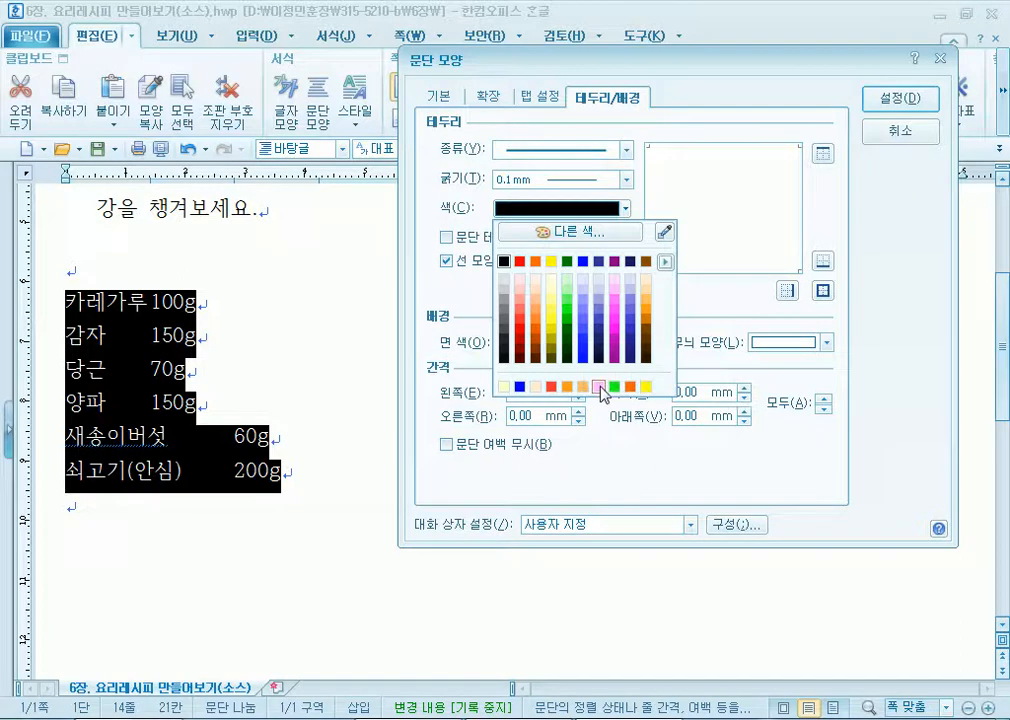
left_click(519, 262)
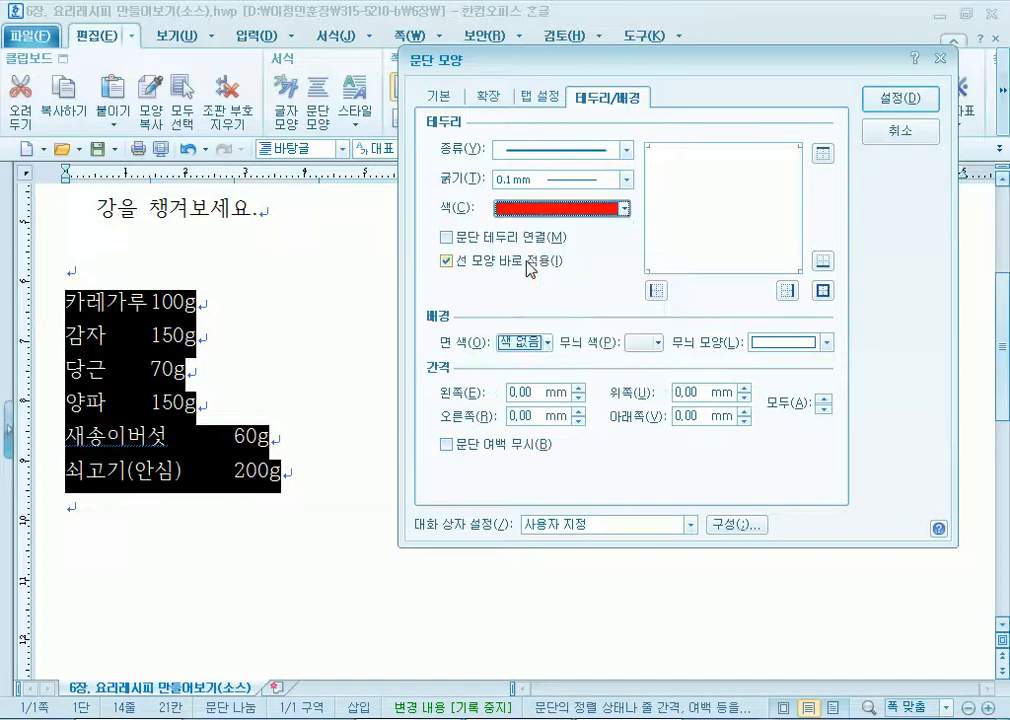
left_click(788, 291)
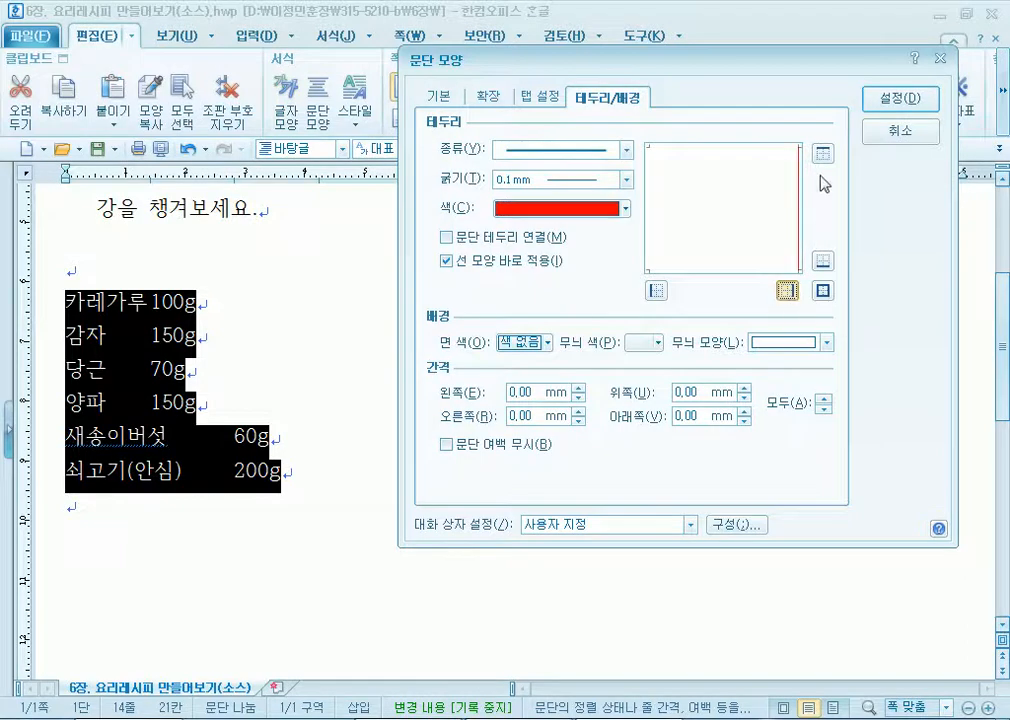
left_click_drag(810, 52, 744, 266)
left_click(766, 487)
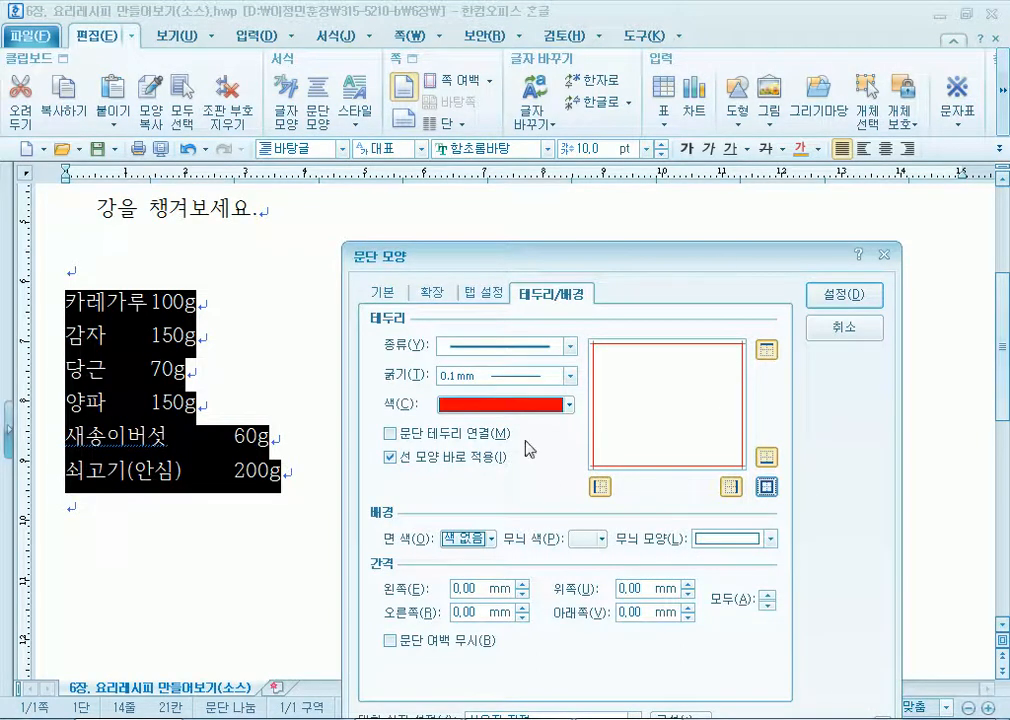
left_click_drag(613, 257, 607, 140)
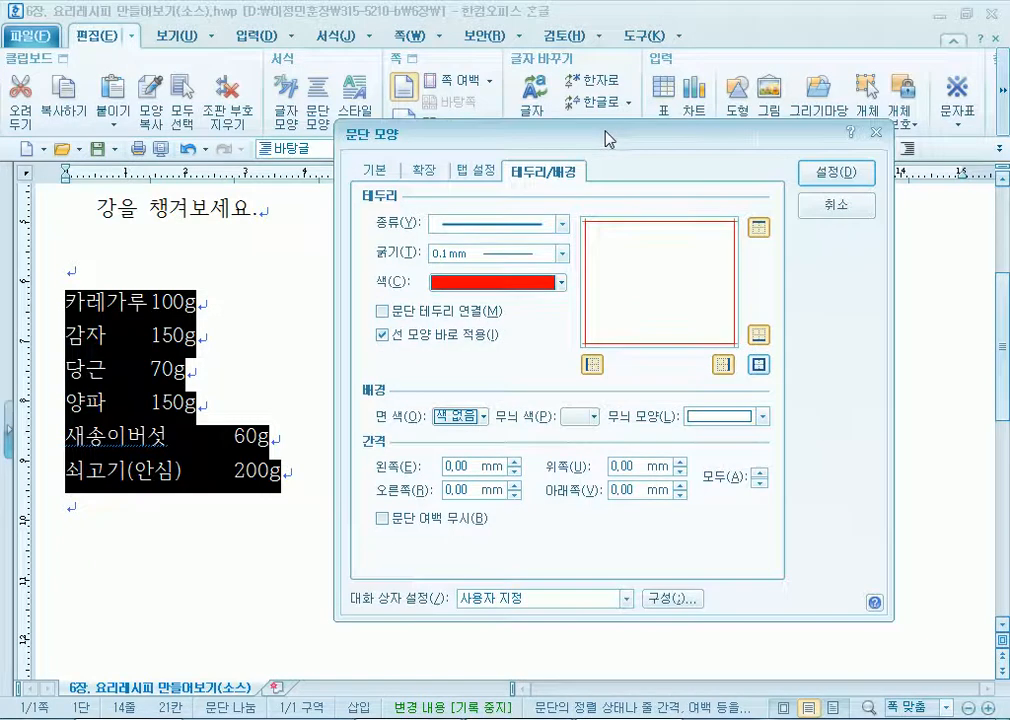
left_click(837, 176)
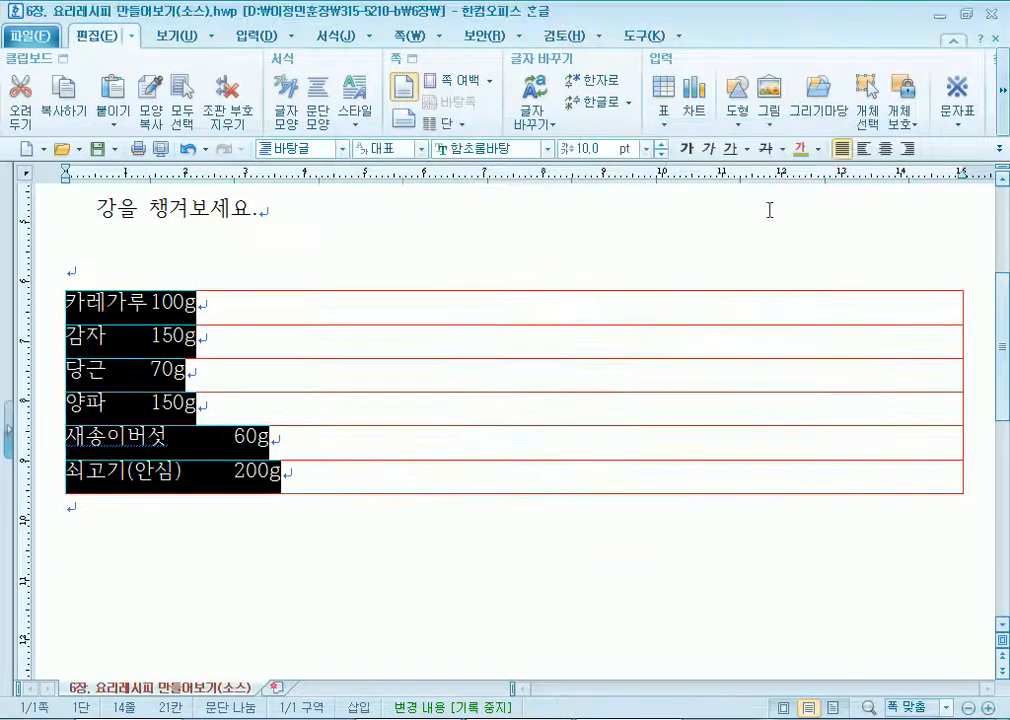
left_click(325, 503)
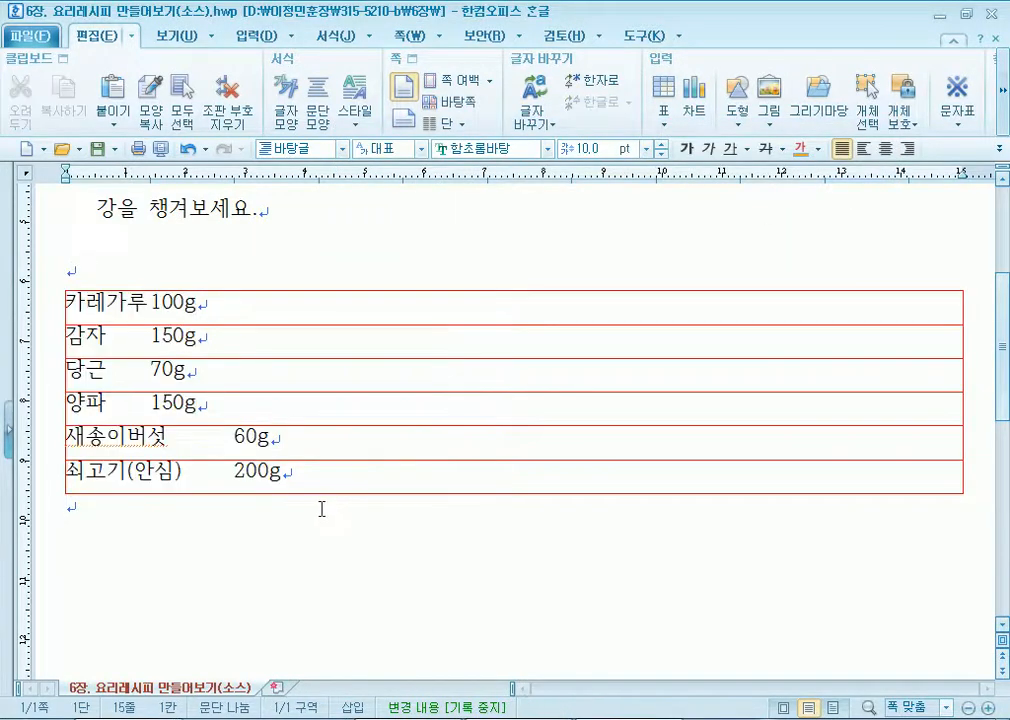
Turn on the page outline view (쪽 윤곽) to look at the bordered ingredient lines.
left_click(150, 36)
left_click(19, 90)
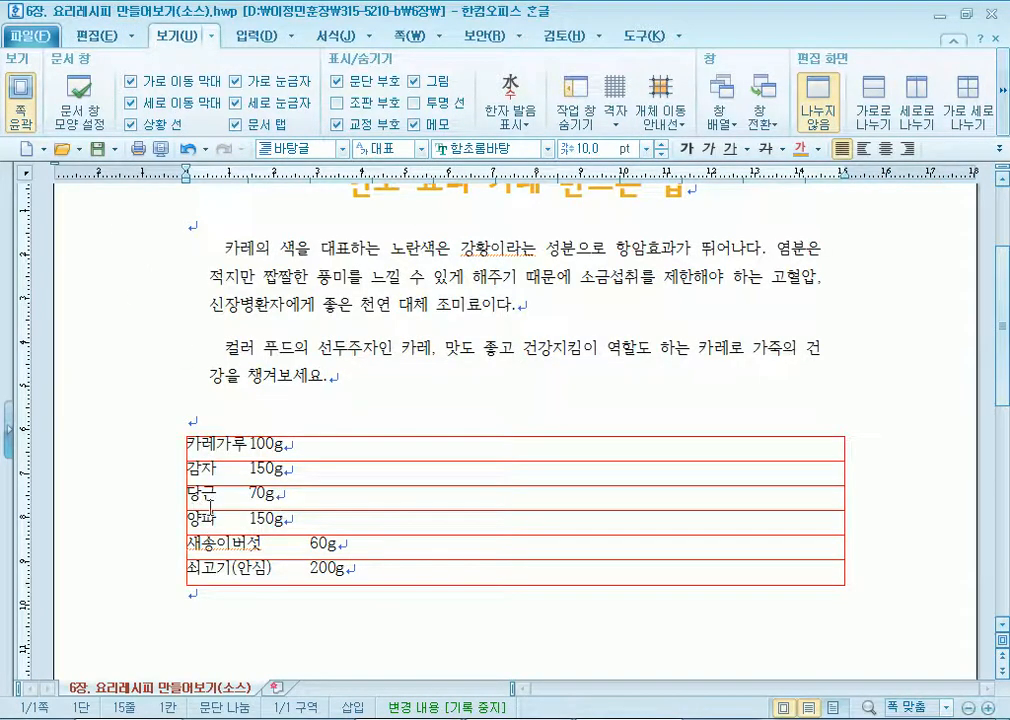
scroll(327, 484, "down", 1)
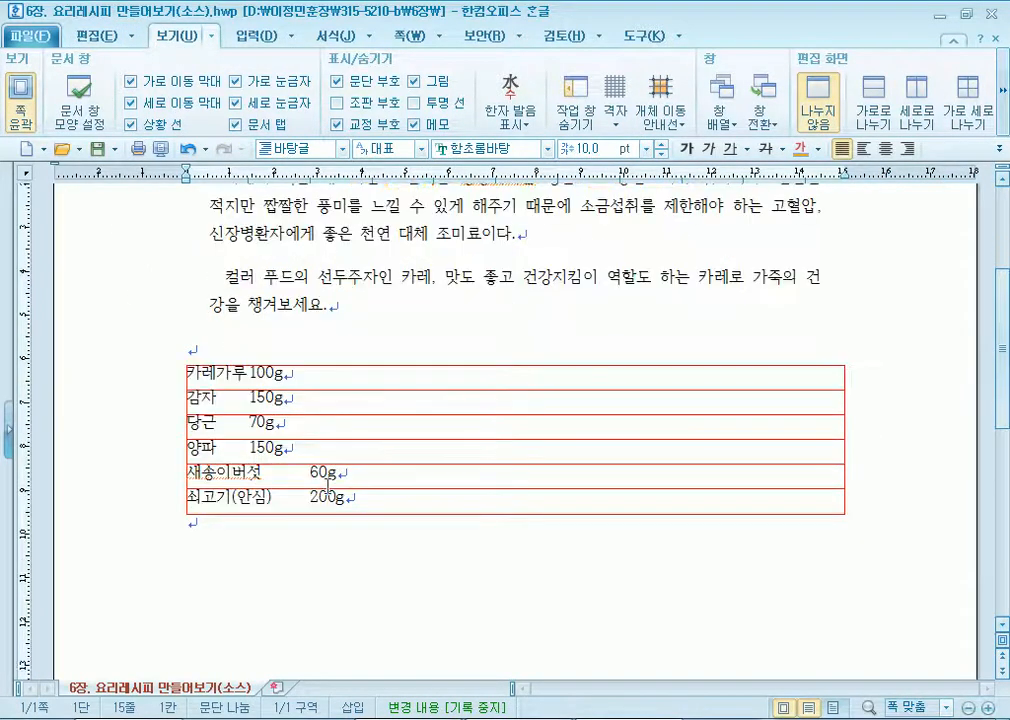
Review the paragraph border settings of the six ingredient lines.
left_click_drag(187, 372, 379, 501)
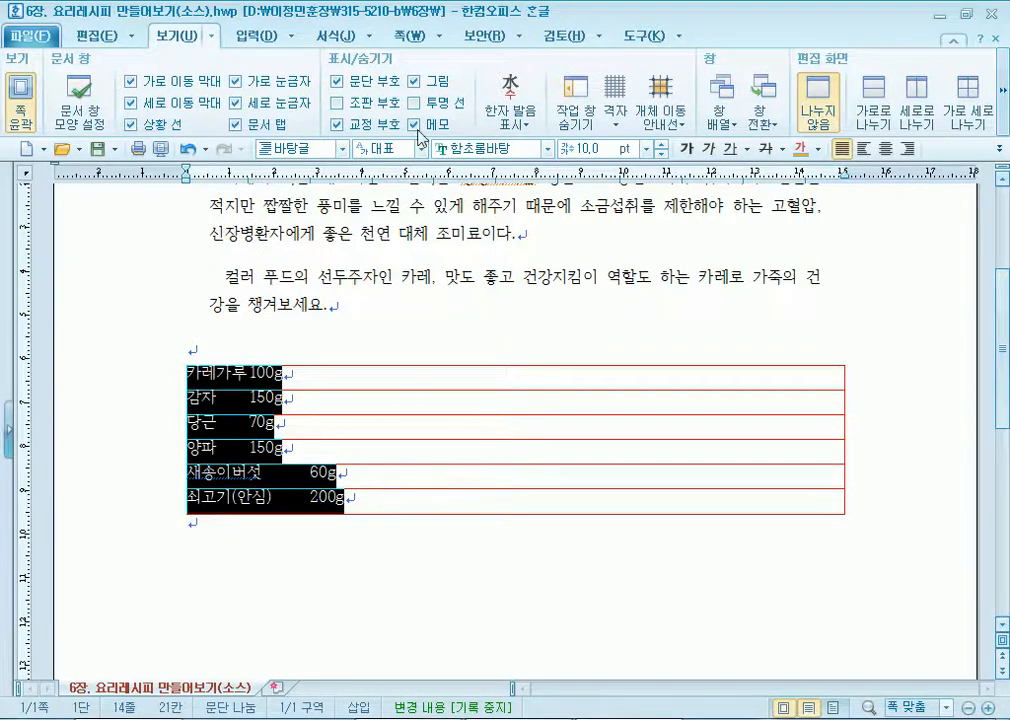
left_click(99, 38)
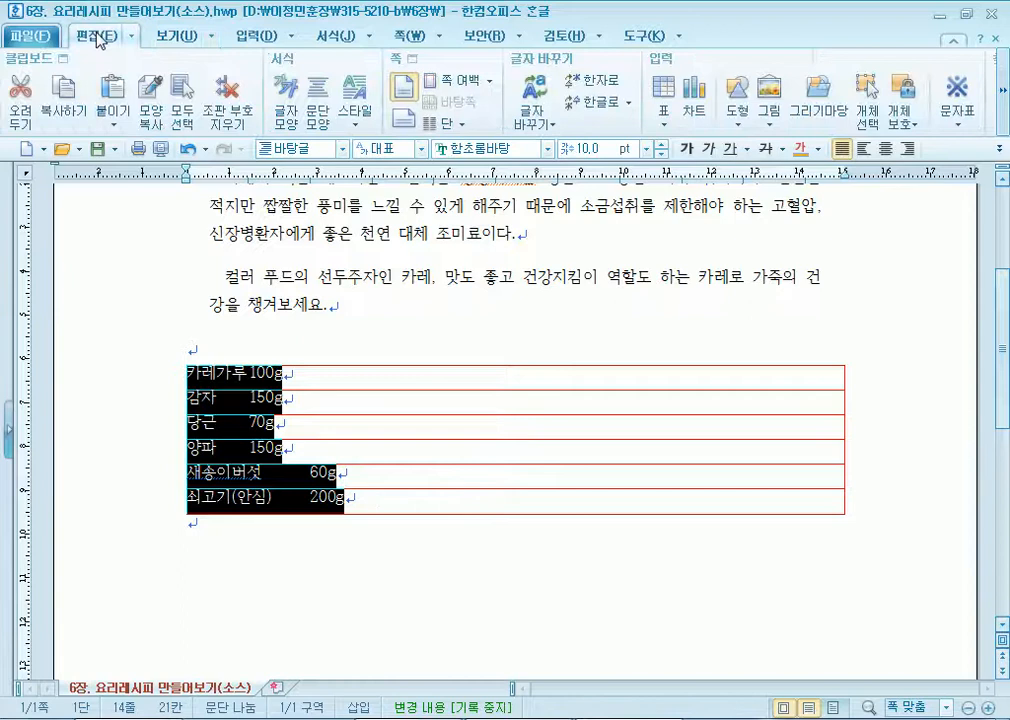
left_click(317, 100)
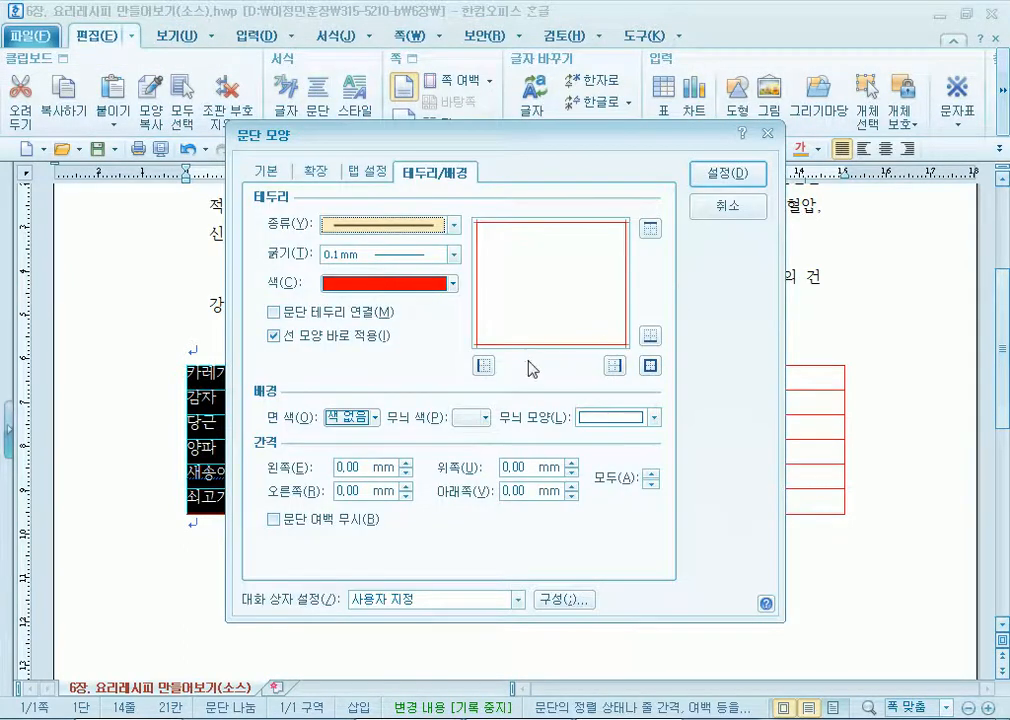
left_click(726, 180)
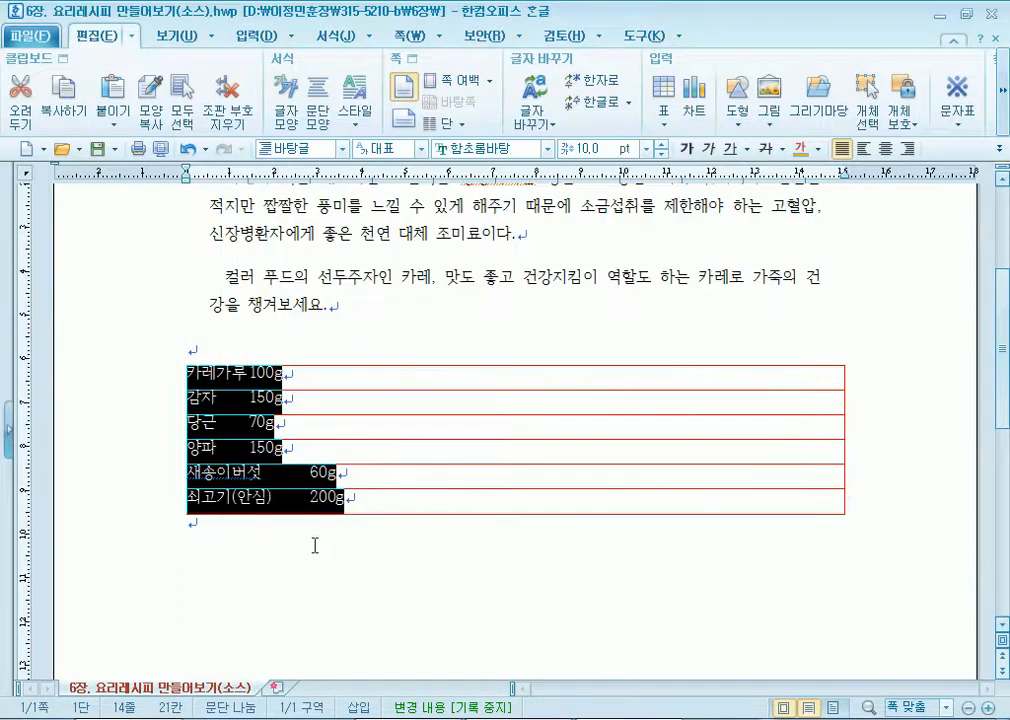
left_click(316, 545)
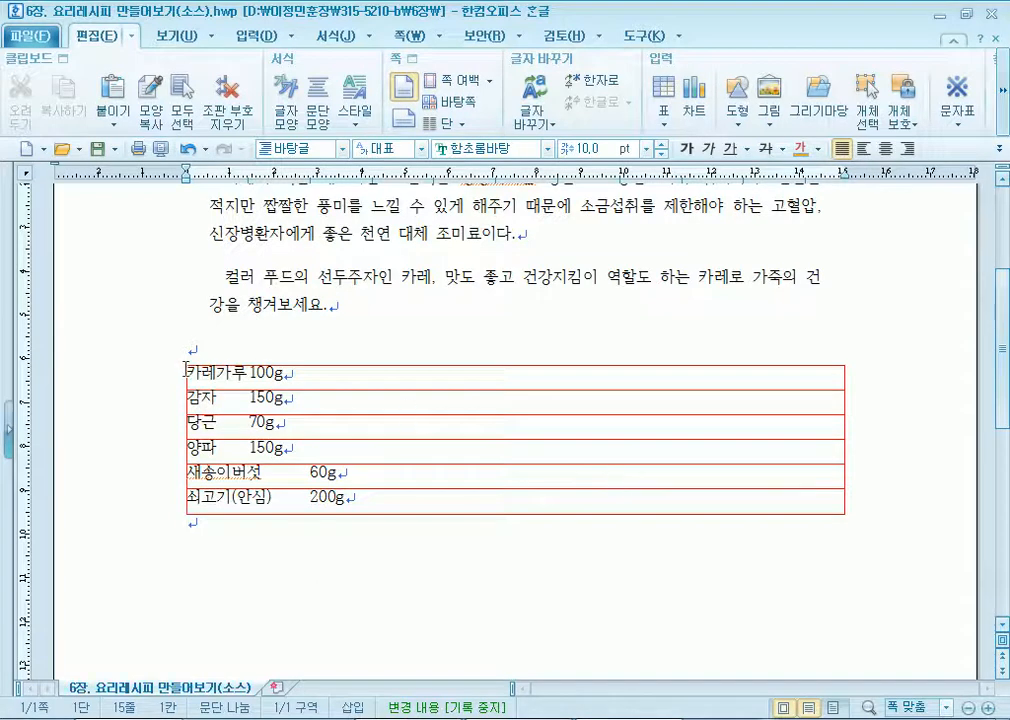
Connect the paragraph borders (문단 테두리 연결) of the six ingredient lines into one box.
left_click_drag(187, 373, 428, 498)
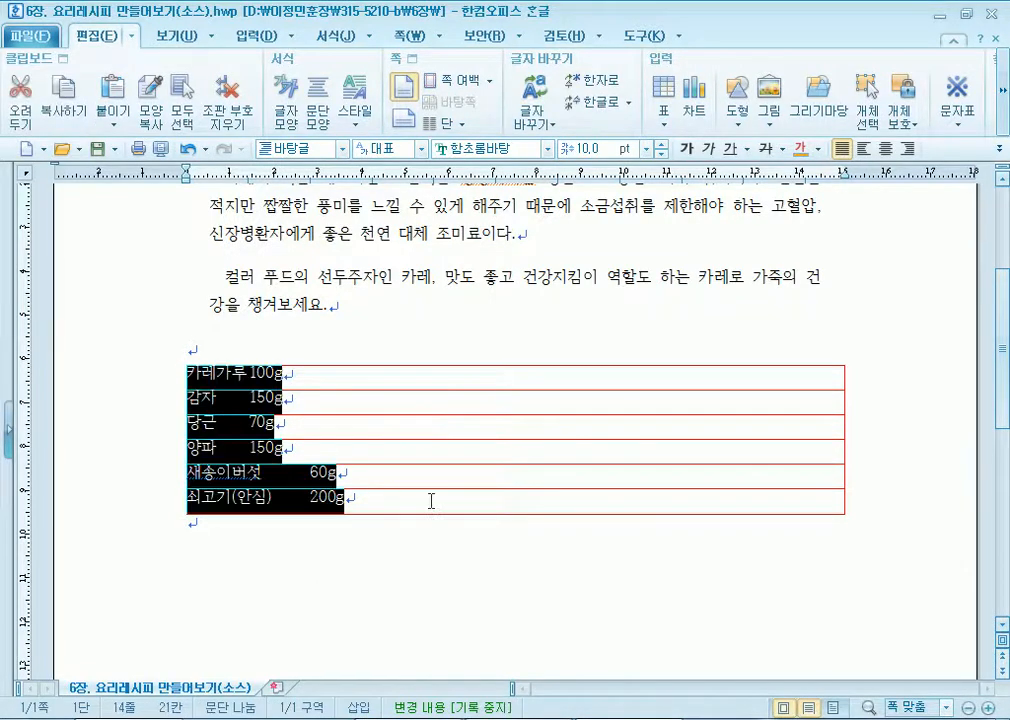
left_click(318, 100)
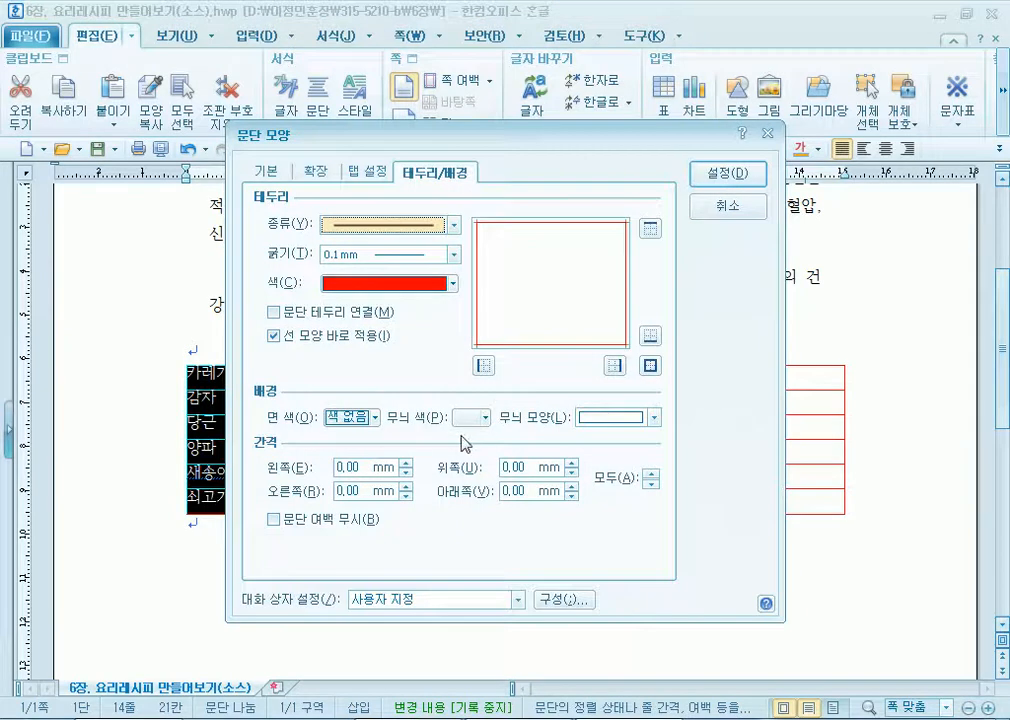
left_click(318, 314)
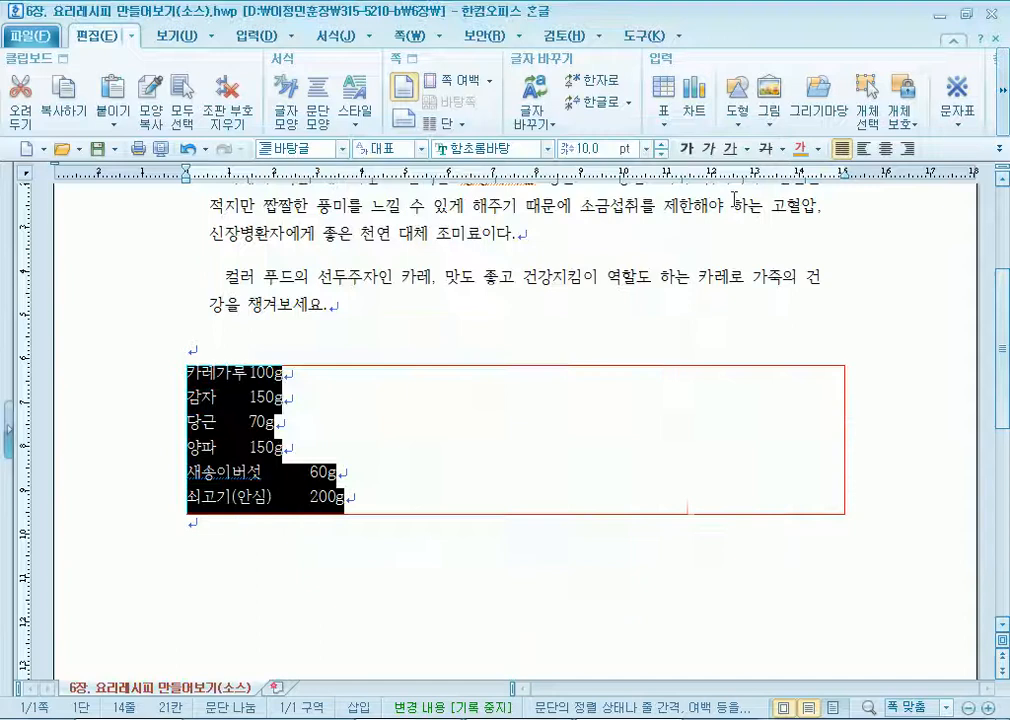
left_click(437, 590)
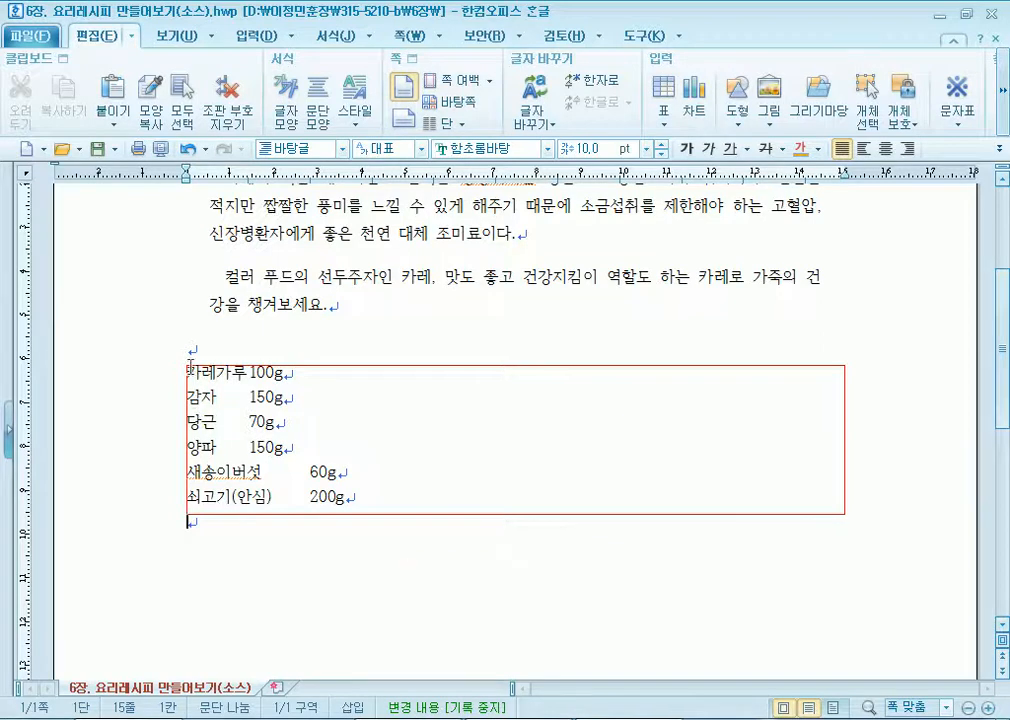
Apply the ingredient lines' border with 문단 테두리 연결 turned off, and turn the option back on to compare.
left_click_drag(187, 372, 422, 497)
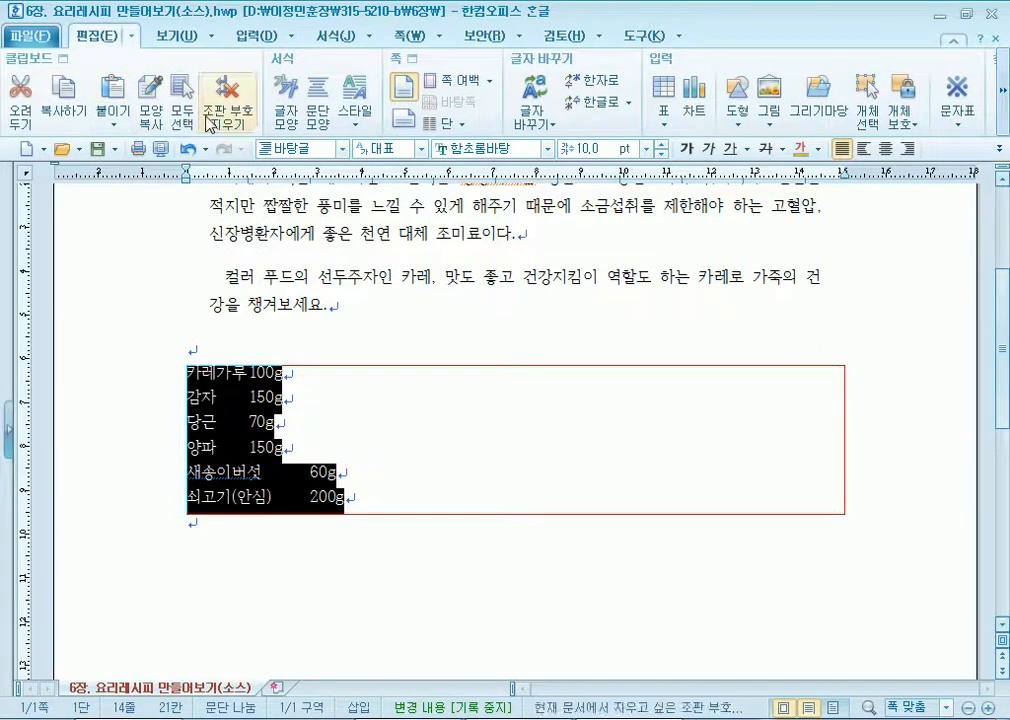
left_click(318, 118)
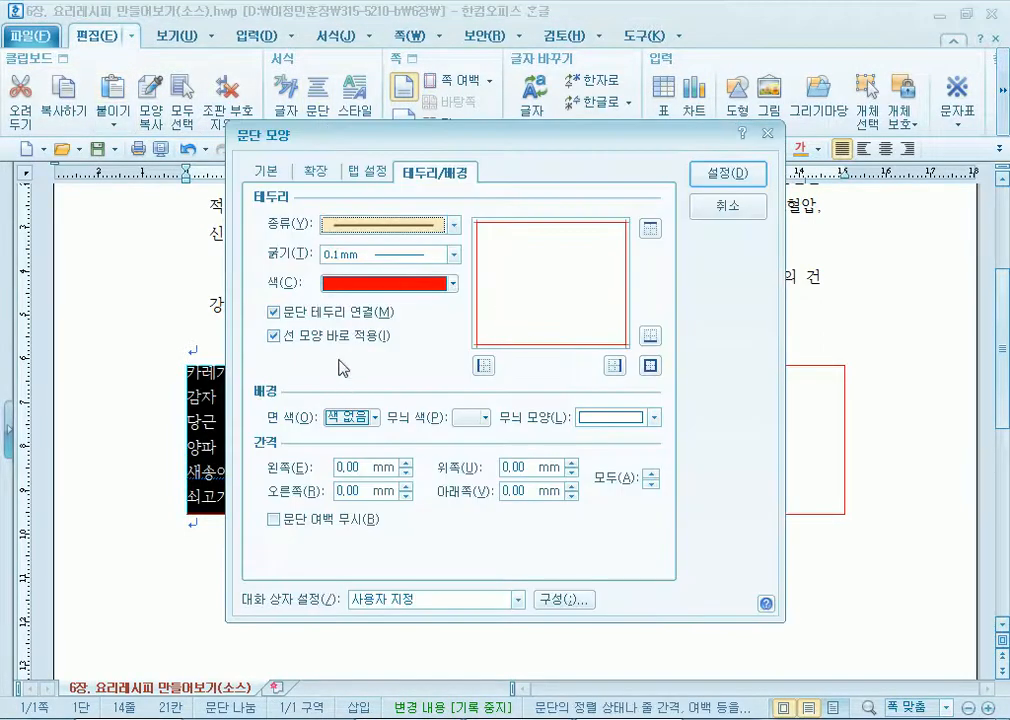
left_click(338, 317)
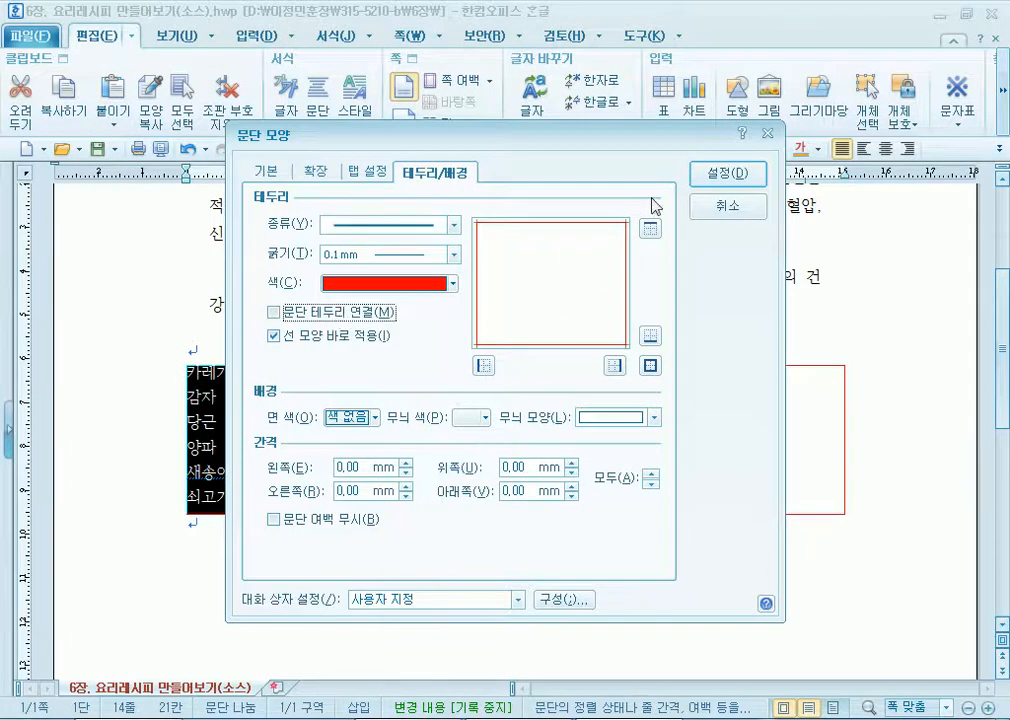
left_click(727, 174)
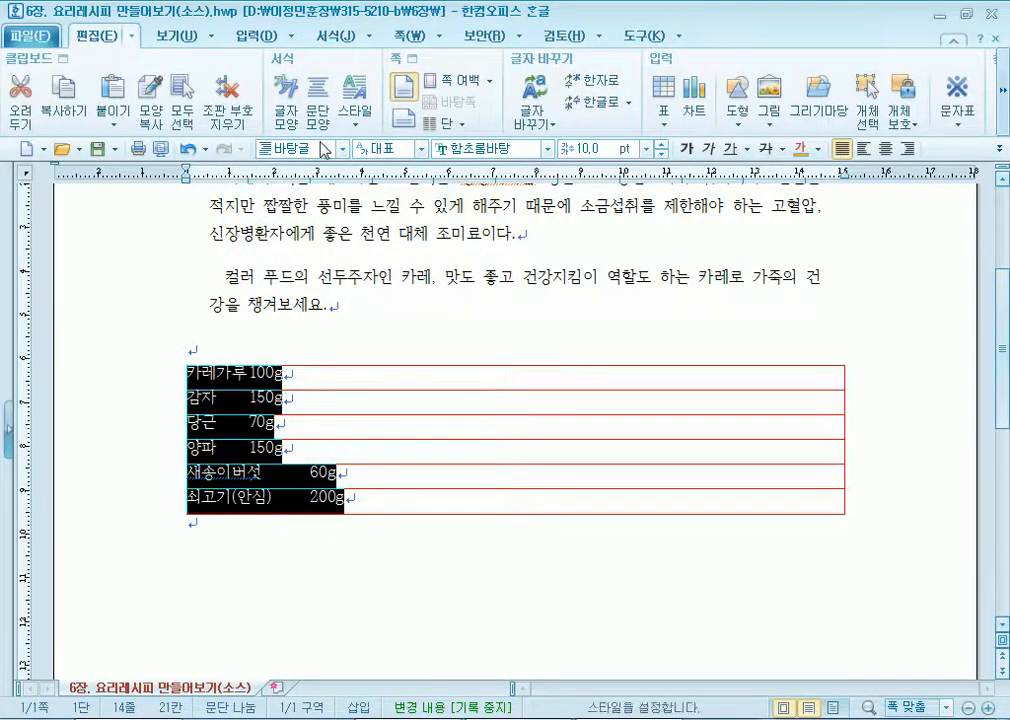
left_click(317, 100)
left_click(360, 316)
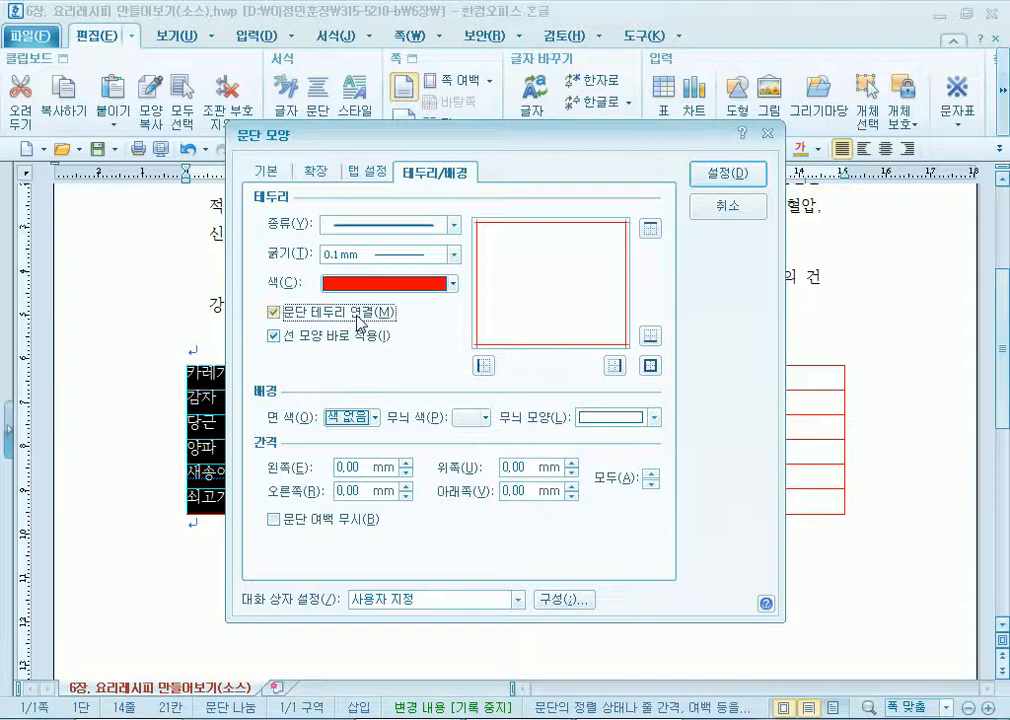
left_click(745, 175)
left_click(333, 535)
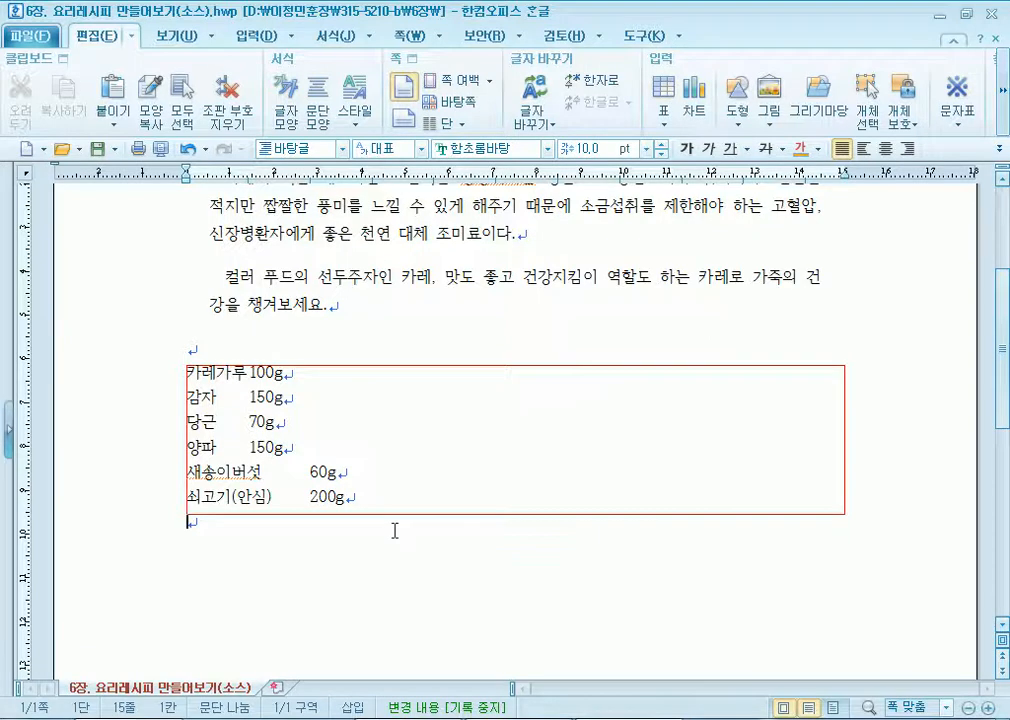
Try to shift 100g on the 카레가루 line further across with four extra tabs, and remove them.
left_click(251, 371)
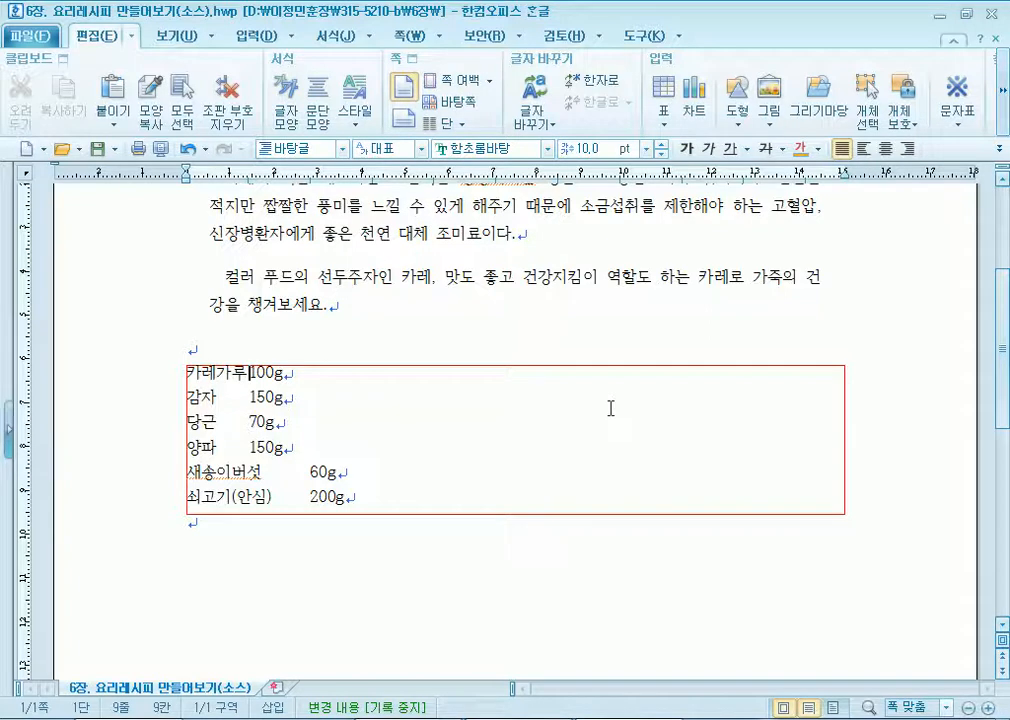
key("Tab")
key("Tab")
key("Tab")
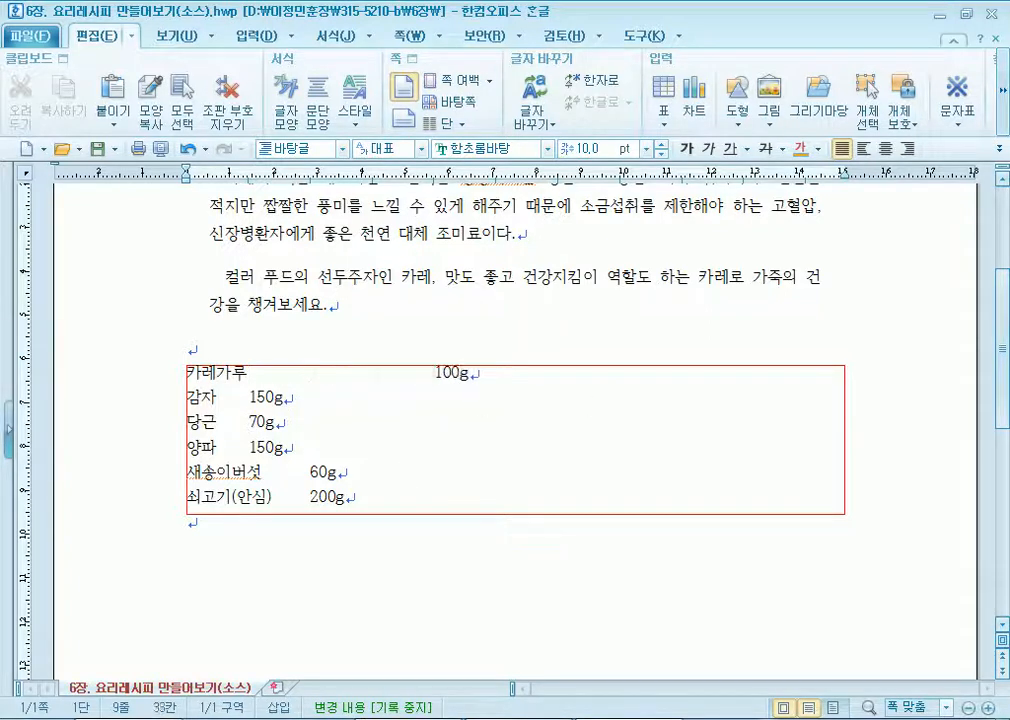
key("Tab")
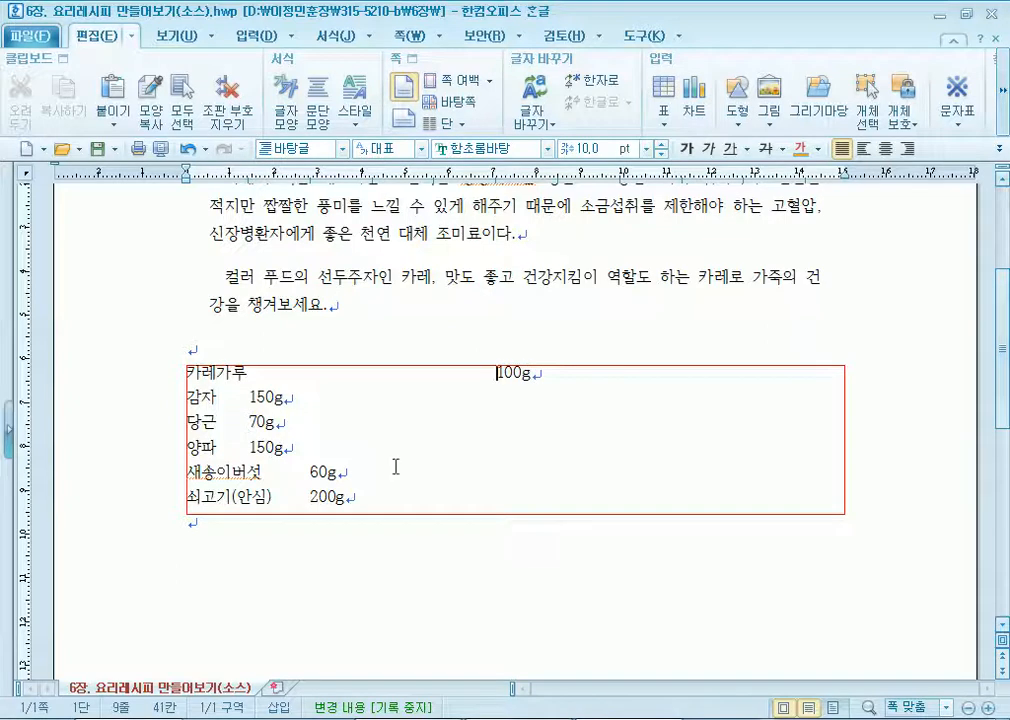
key("BackSpace")
key("BackSpace")
key("BackSpace")
key("BackSpace")
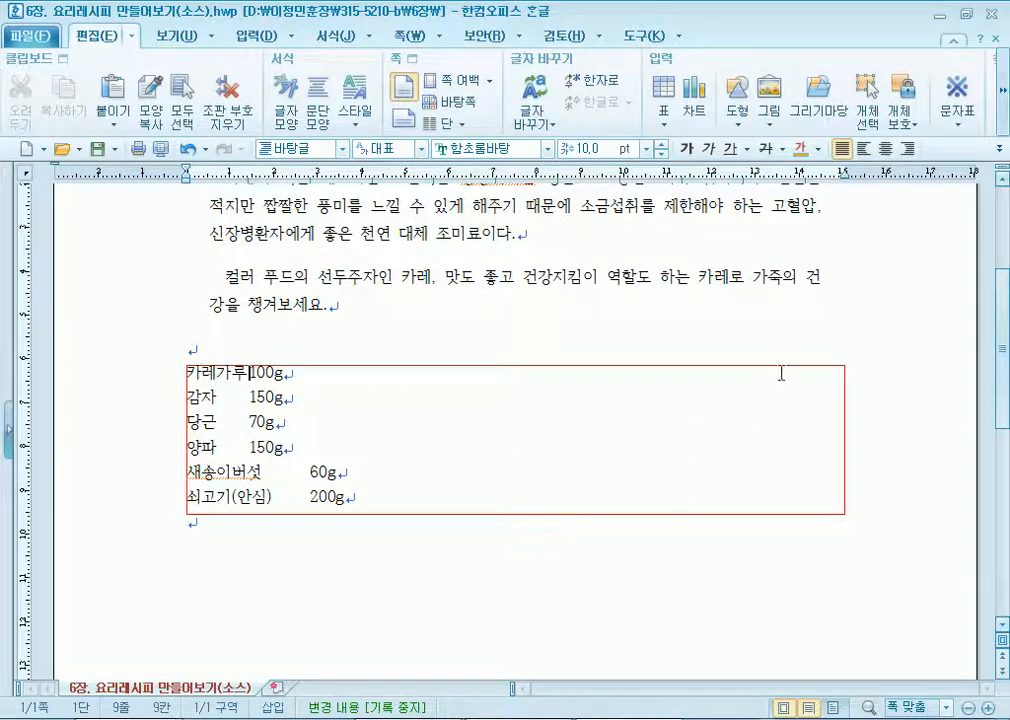
key("End")
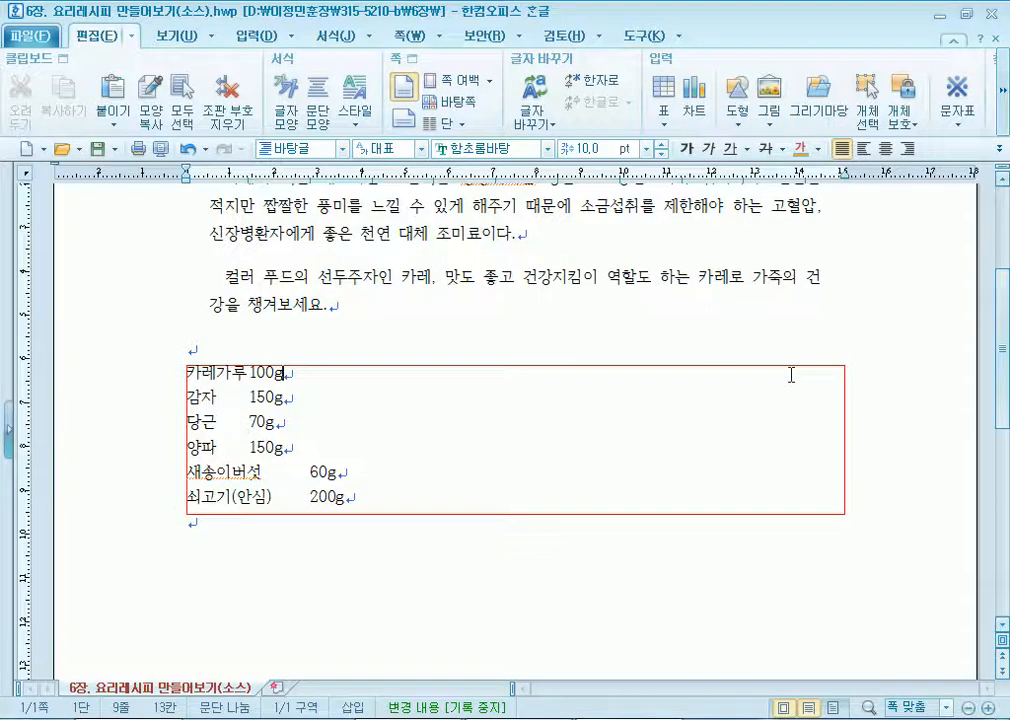